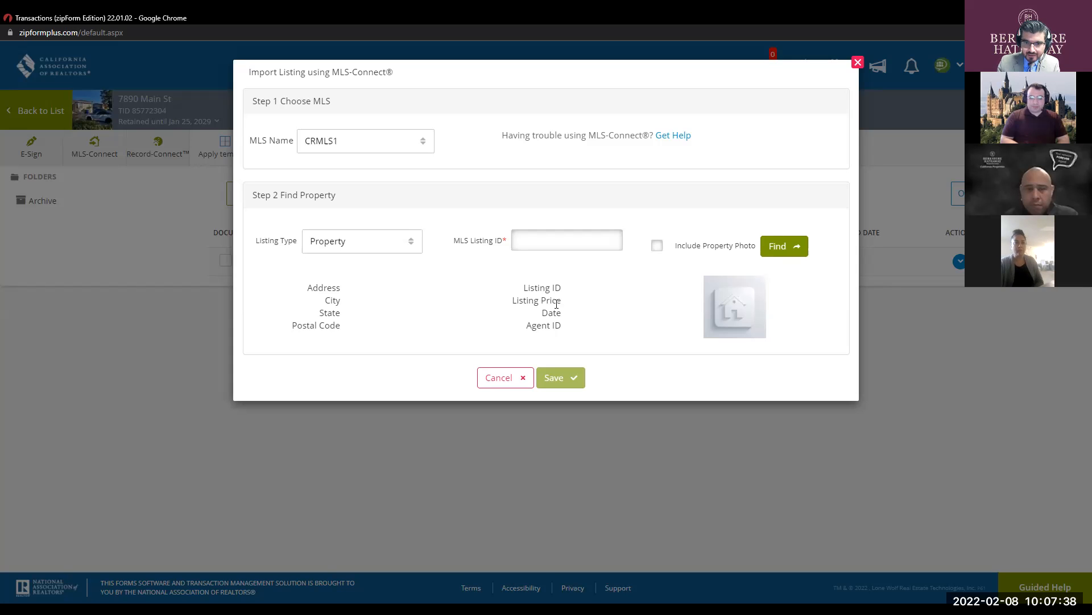
- Look up MLS listing 21790398 in MLS-Connect with the property photo included
left_click(525, 250)
type("21790398")
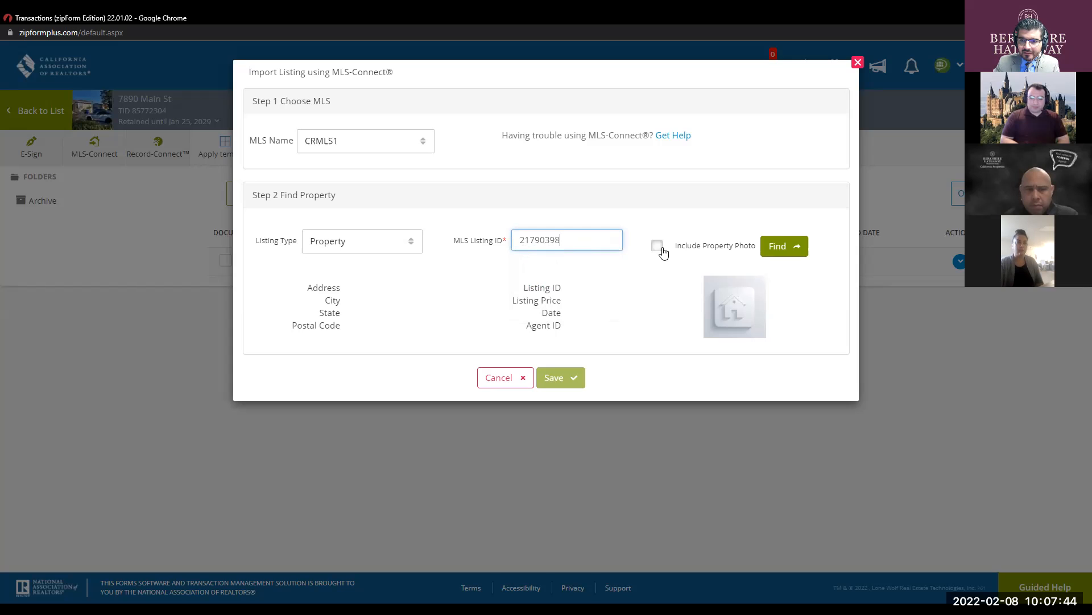
left_click(658, 246)
left_click(784, 249)
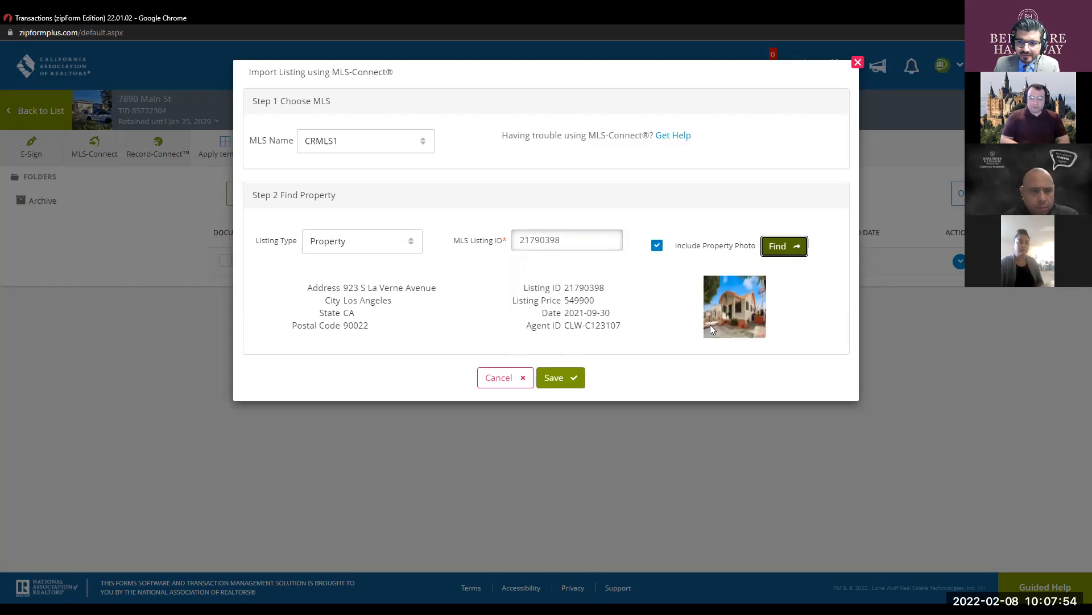
left_click(574, 379)
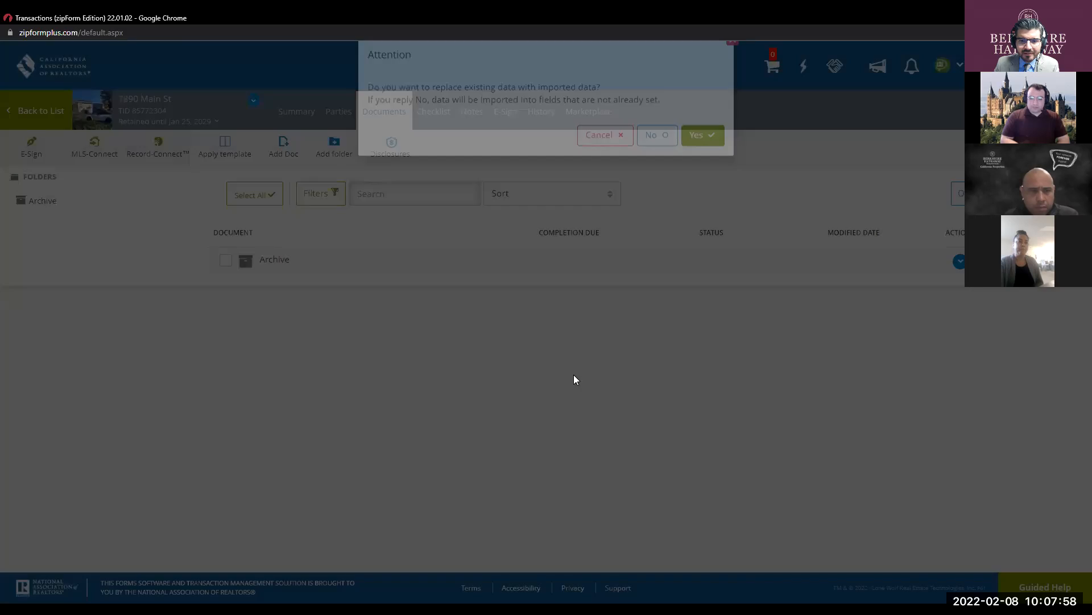
left_click(642, 183)
left_click(701, 164)
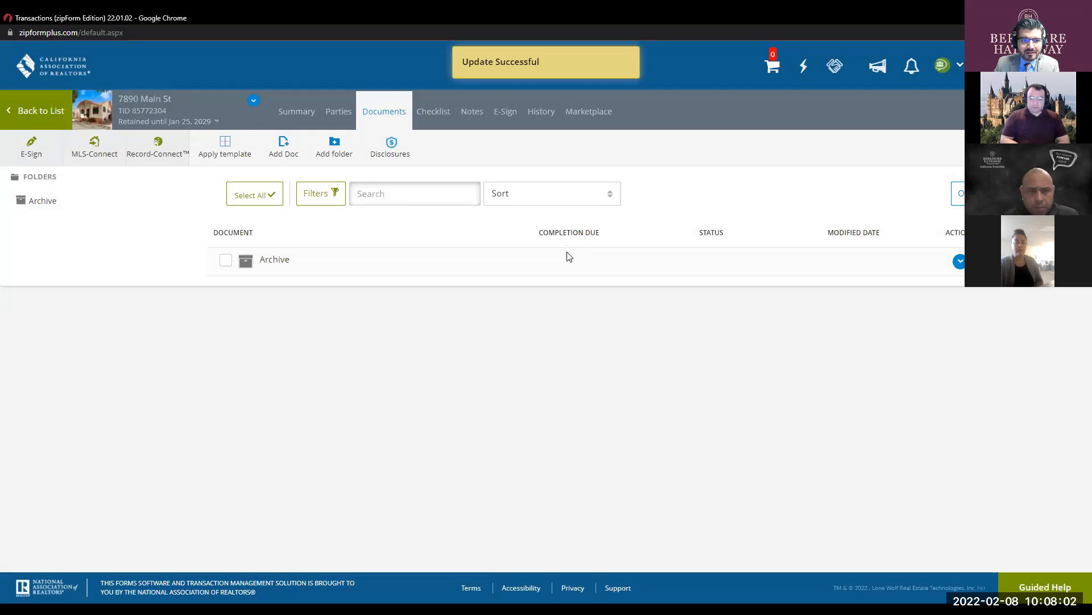
- Apply the BHHS SFR RPA Template to the transaction despite the duplicate checklist warning
left_click(218, 143)
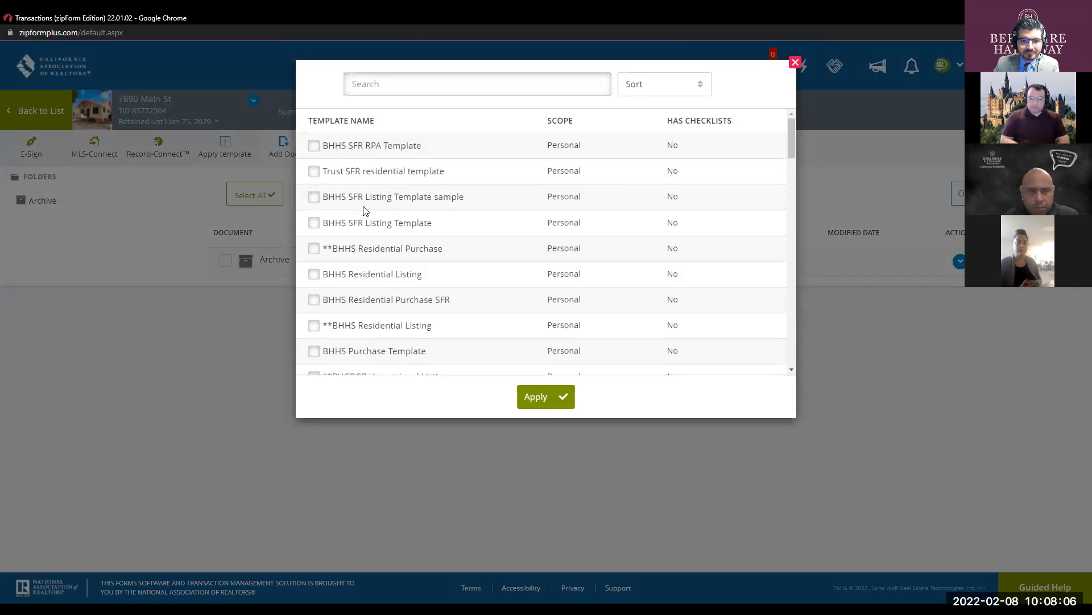
left_click(314, 146)
left_click(539, 396)
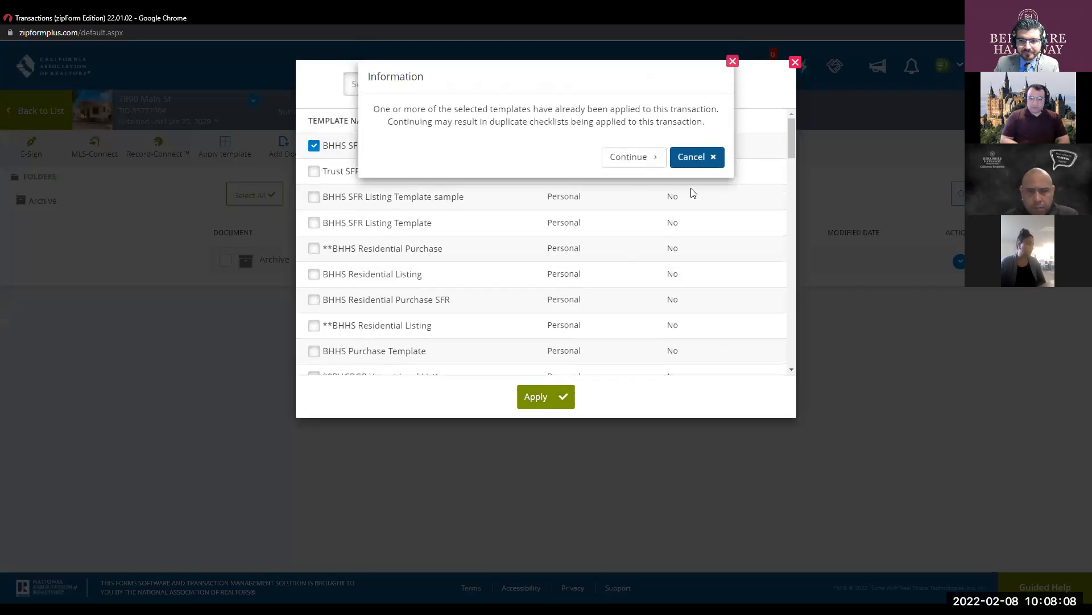
left_click(629, 157)
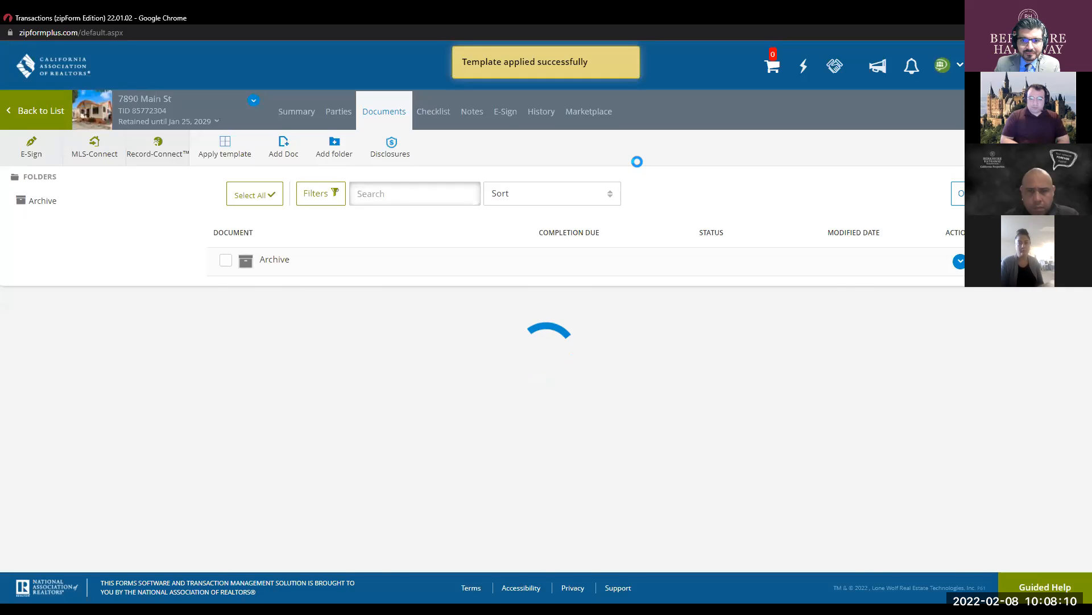
- Open the California Residential Purchase Agreement forms and scroll through the prefilled disclosure
left_click(347, 301)
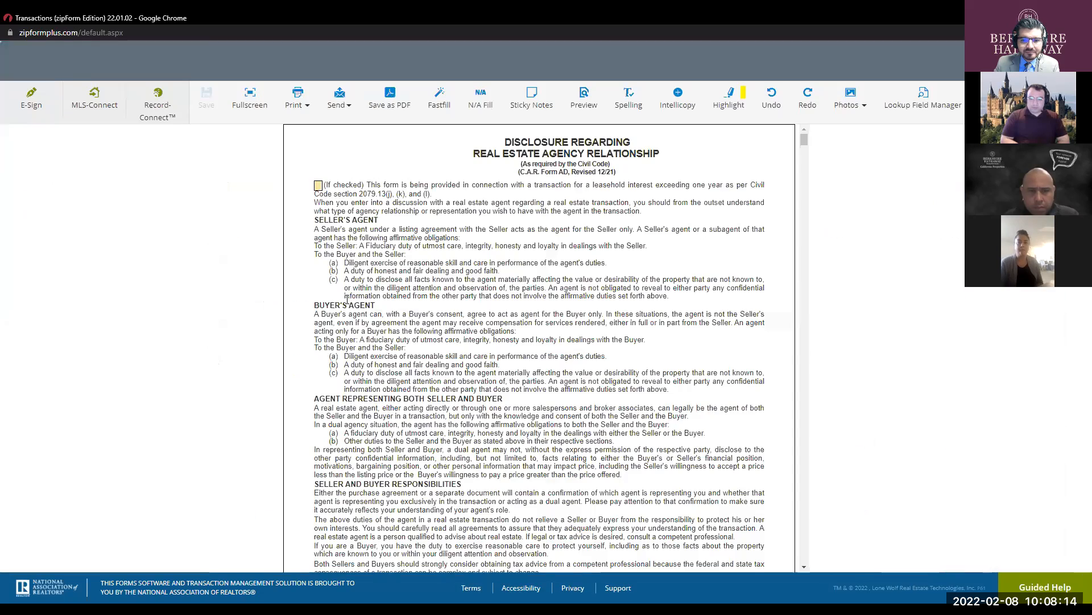
scroll(498, 312, "down", 1)
scroll(498, 312, "down", 2)
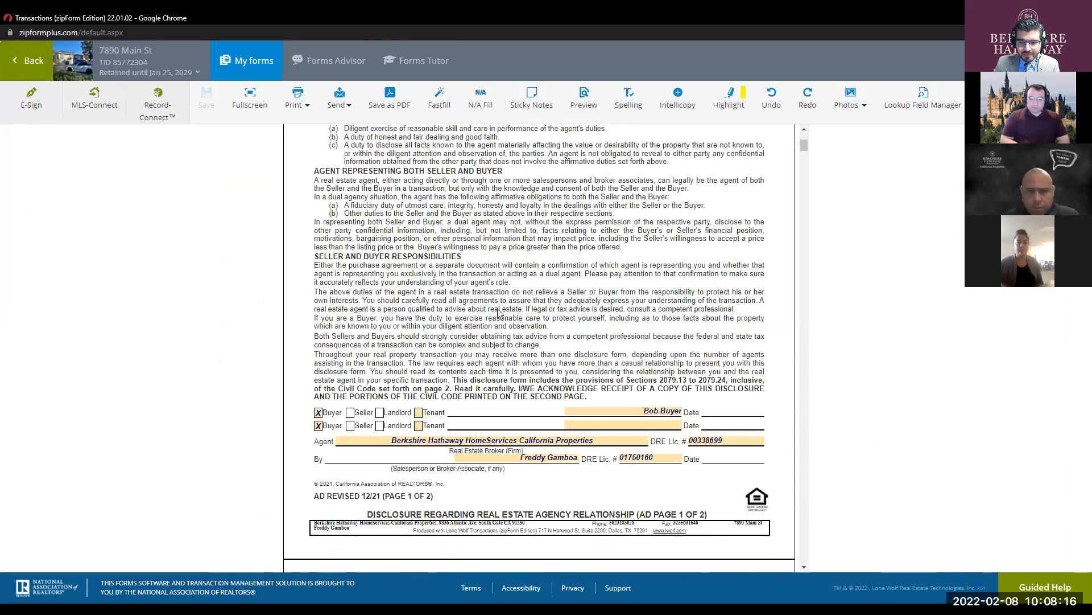
scroll(497, 309, "up", 3)
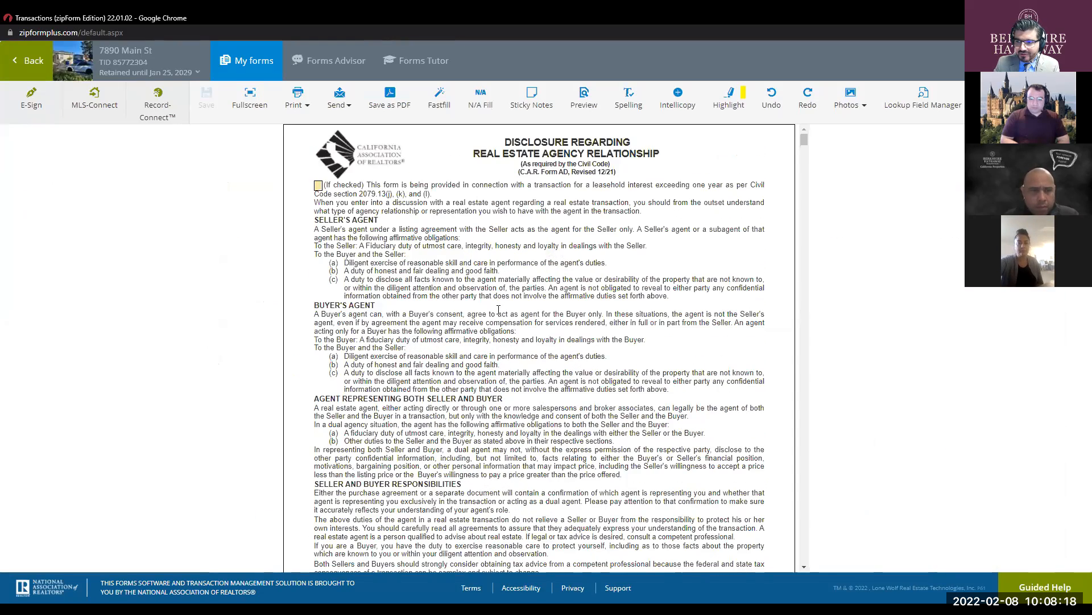
scroll(498, 309, "down", 2)
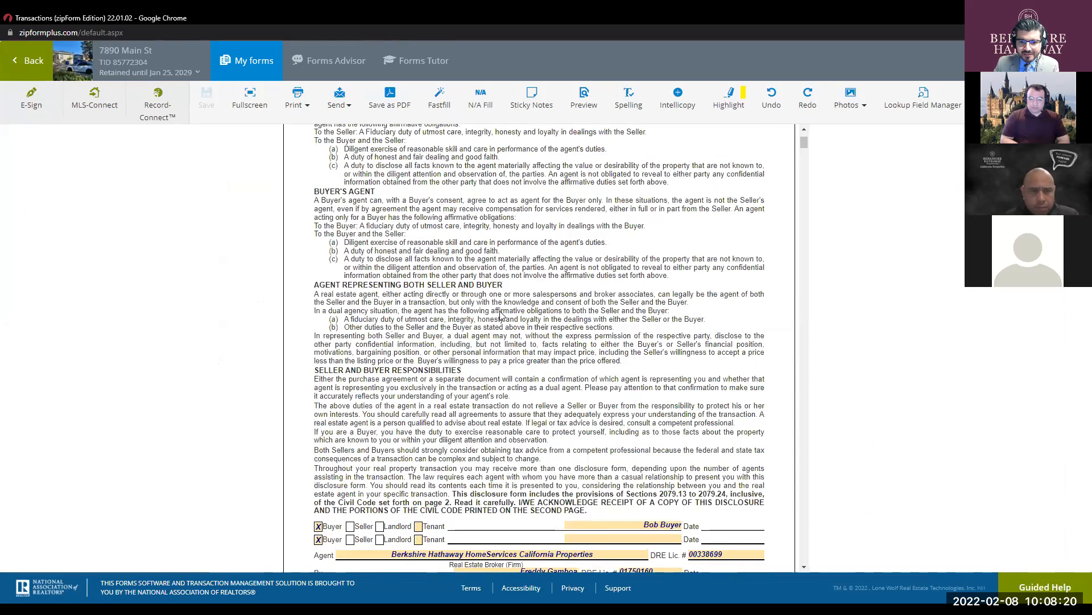
scroll(499, 313, "down", 4)
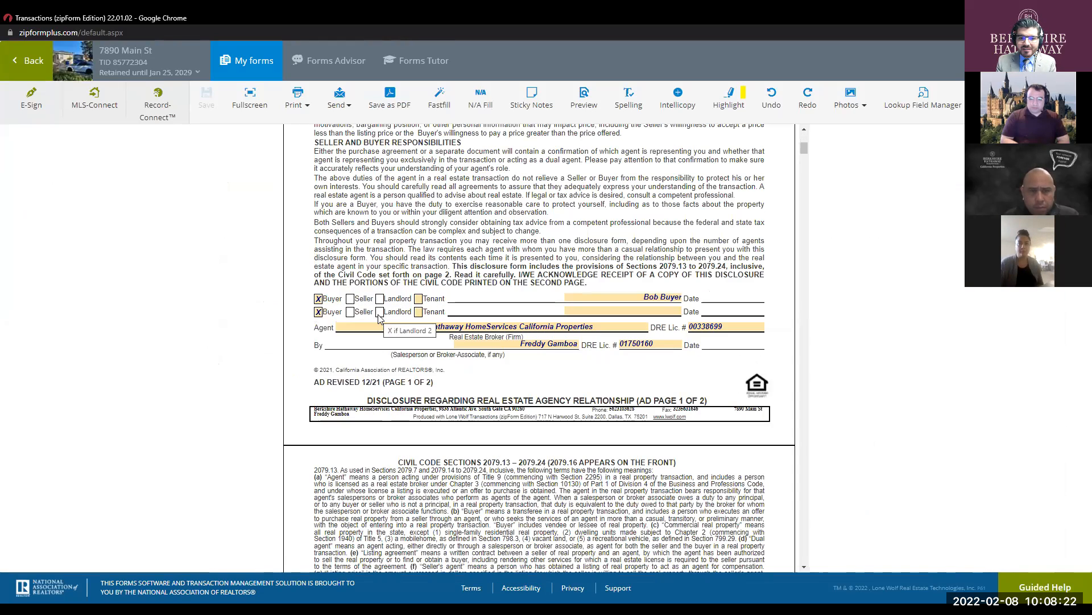
- Show the form at full width and uncheck the second-row Buyer box on the AD form
left_click(249, 96)
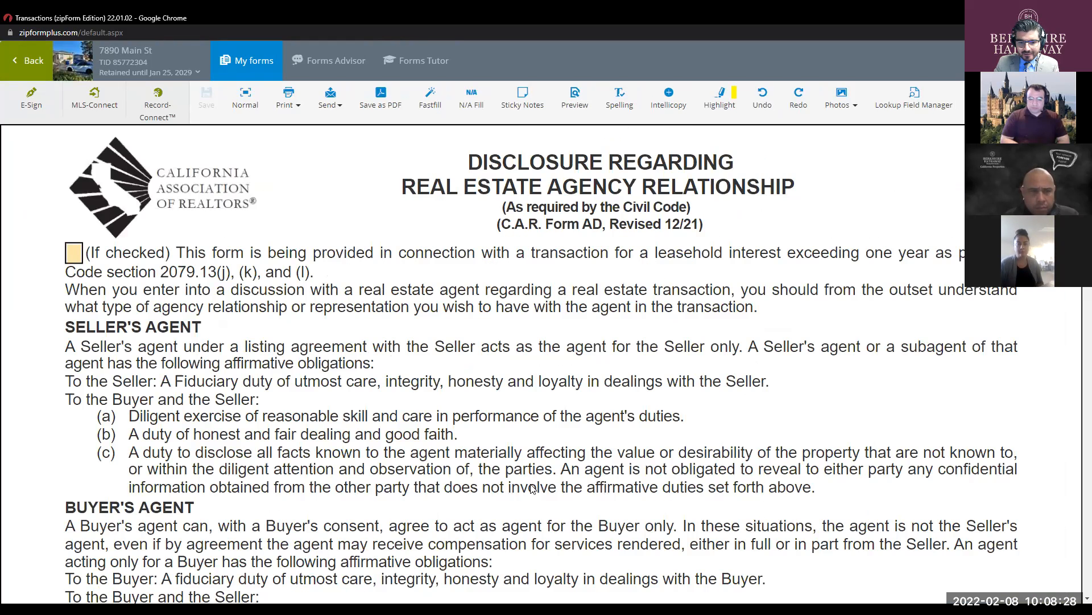
scroll(503, 346, "down", 10)
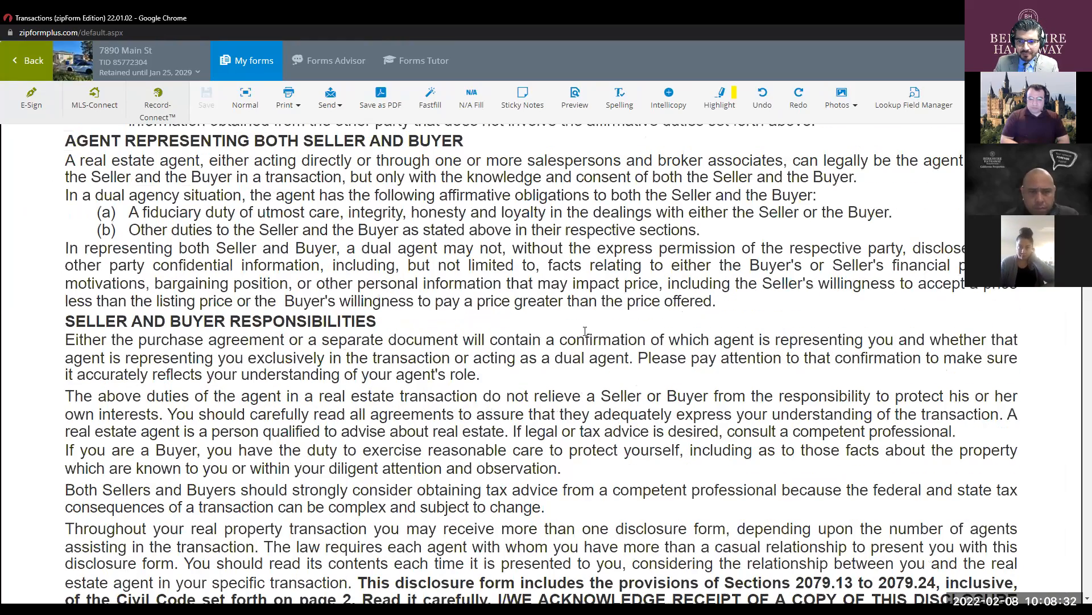
scroll(569, 334, "down", 6)
left_click(72, 336)
- Scroll through the prefilled disclosure forms down to the purchase agreement
scroll(586, 262, "down", 4)
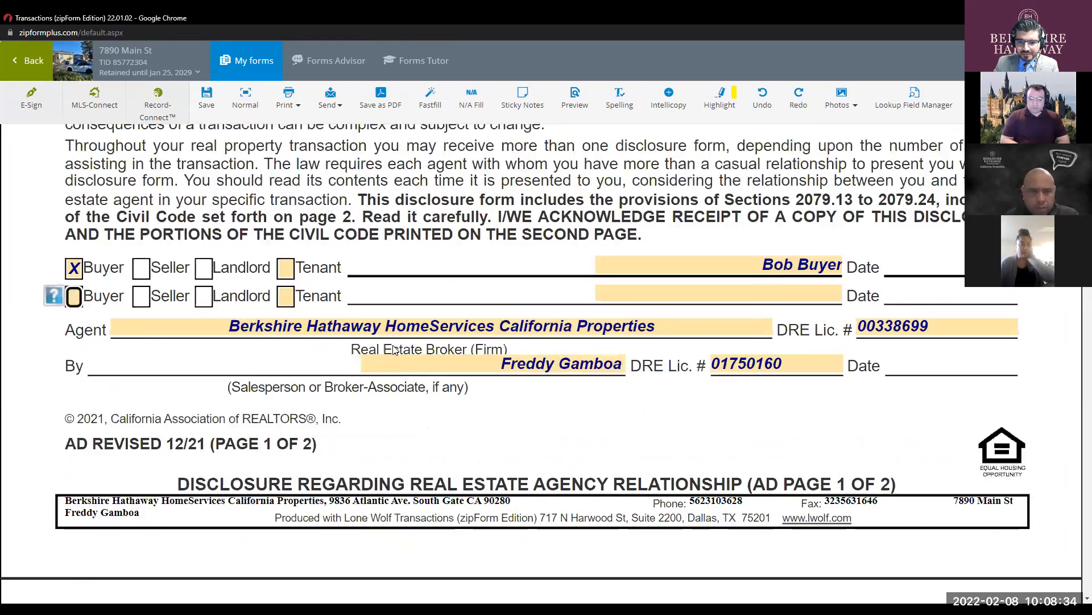
scroll(588, 268, "down", 2)
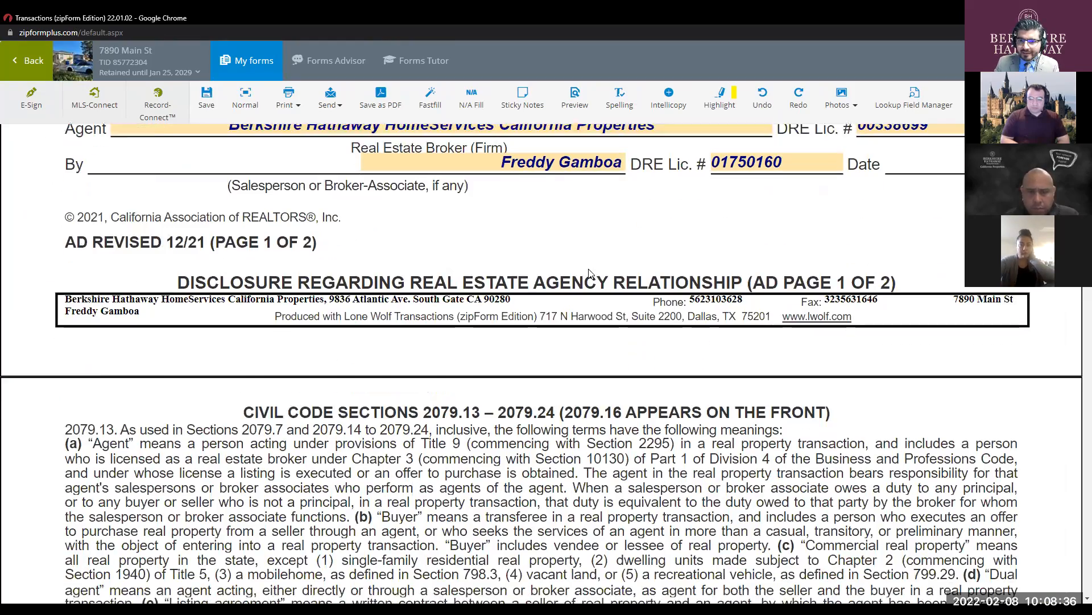
scroll(593, 279, "down", 10)
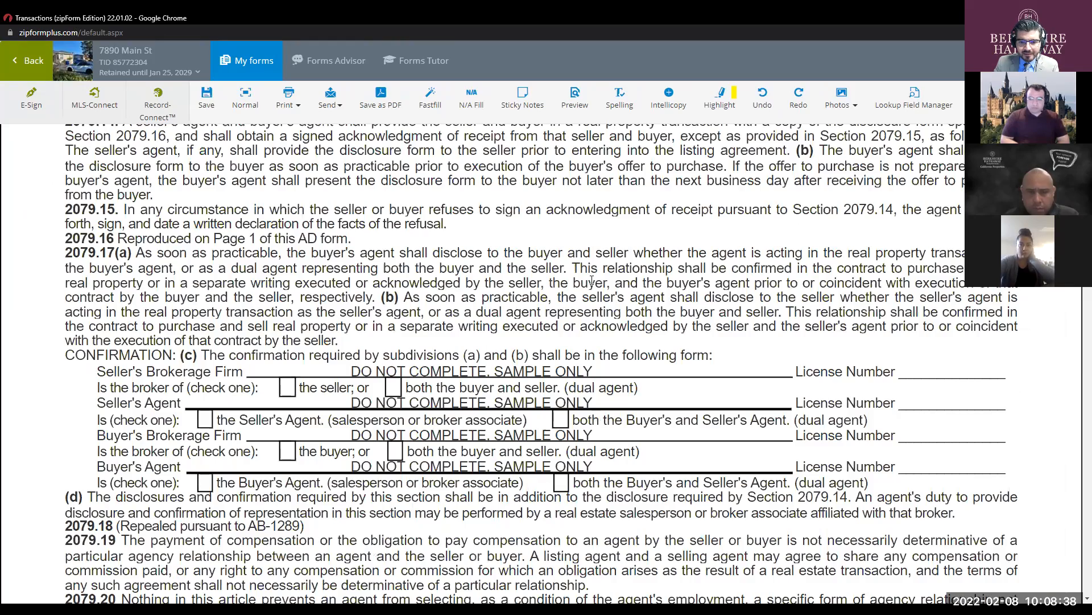
scroll(592, 281, "down", 10)
scroll(591, 279, "down", 10)
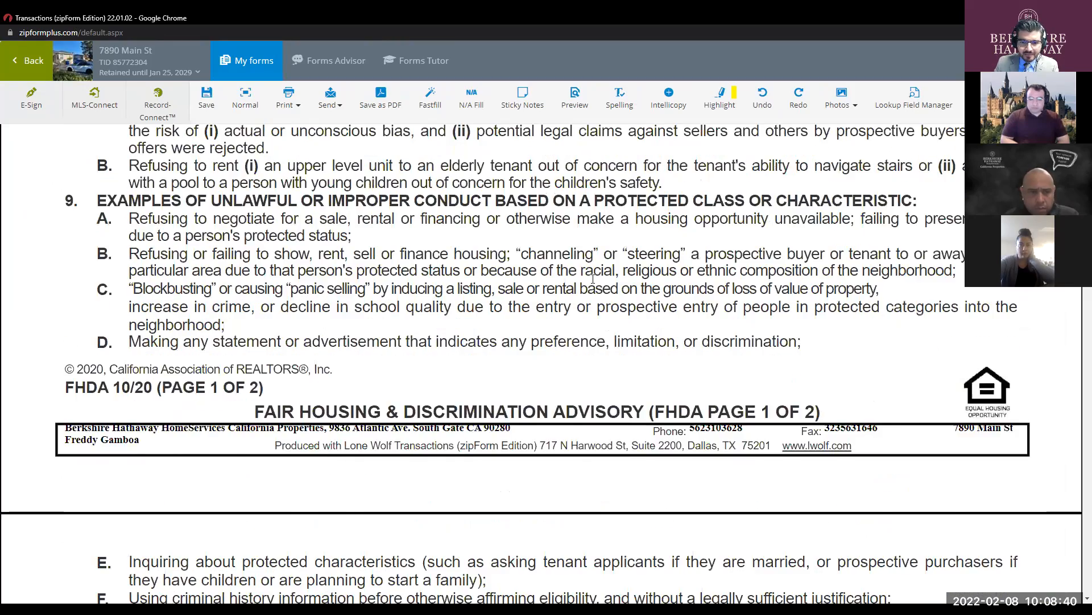
scroll(593, 279, "down", 10)
scroll(593, 279, "down", 15)
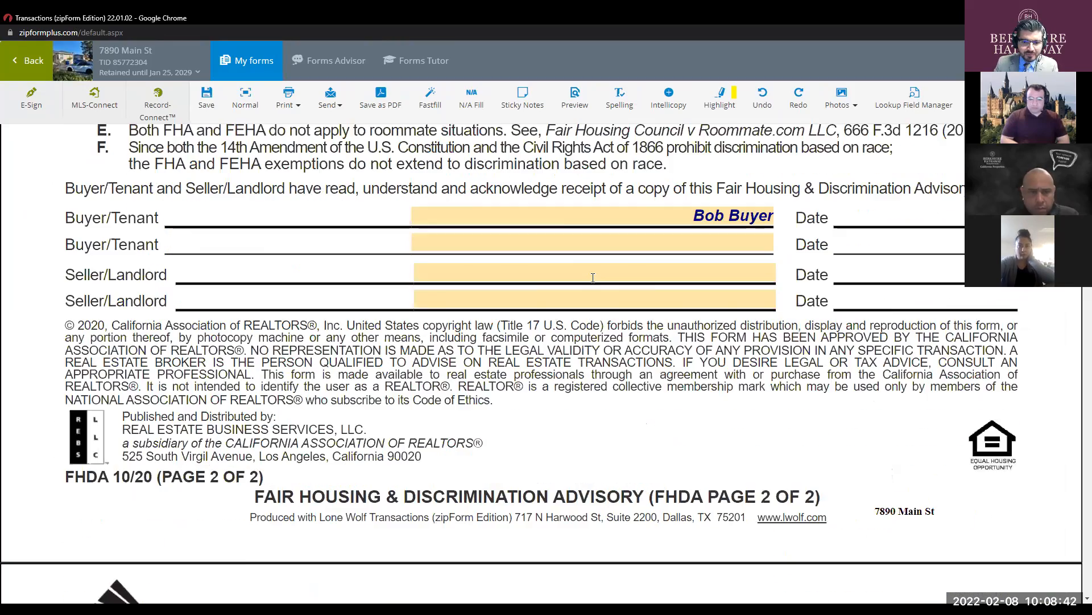
scroll(593, 278, "down", 10)
scroll(593, 279, "down", 10)
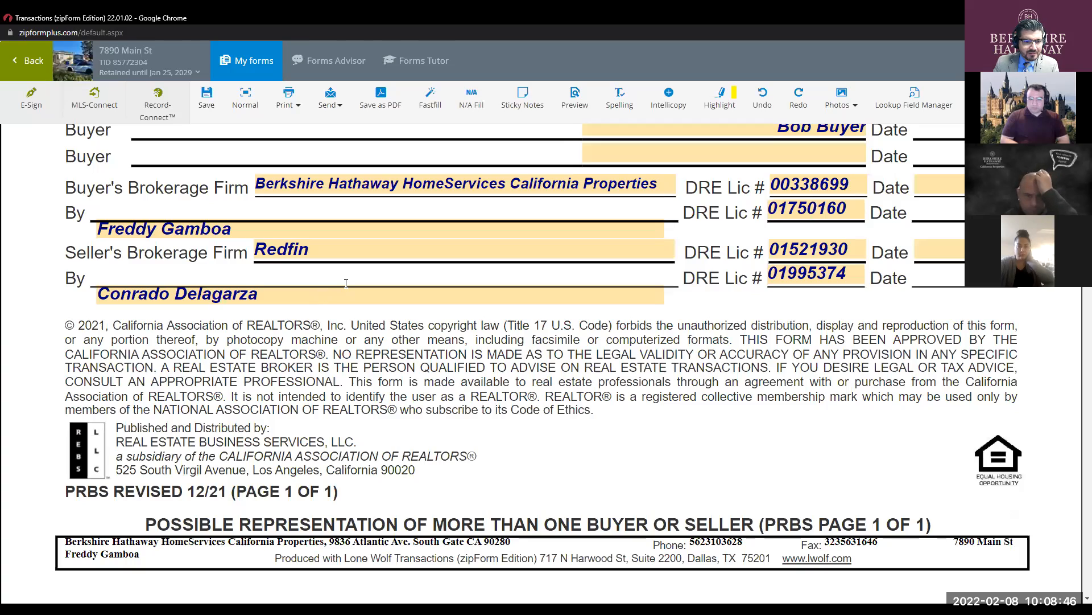
scroll(613, 349, "down", 15)
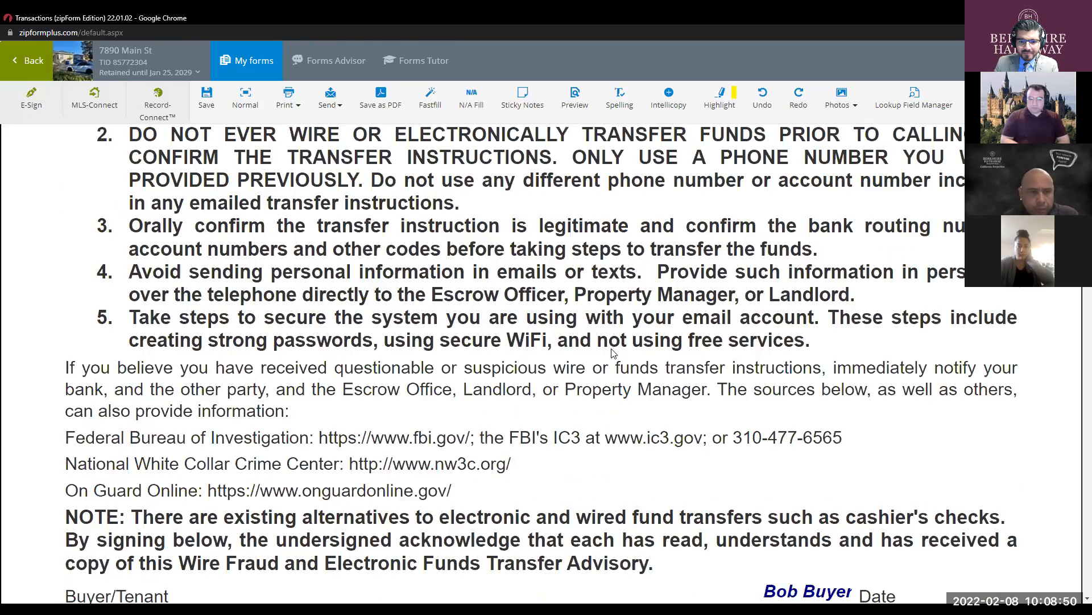
scroll(613, 353, "down", 10)
scroll(670, 354, "down", 3)
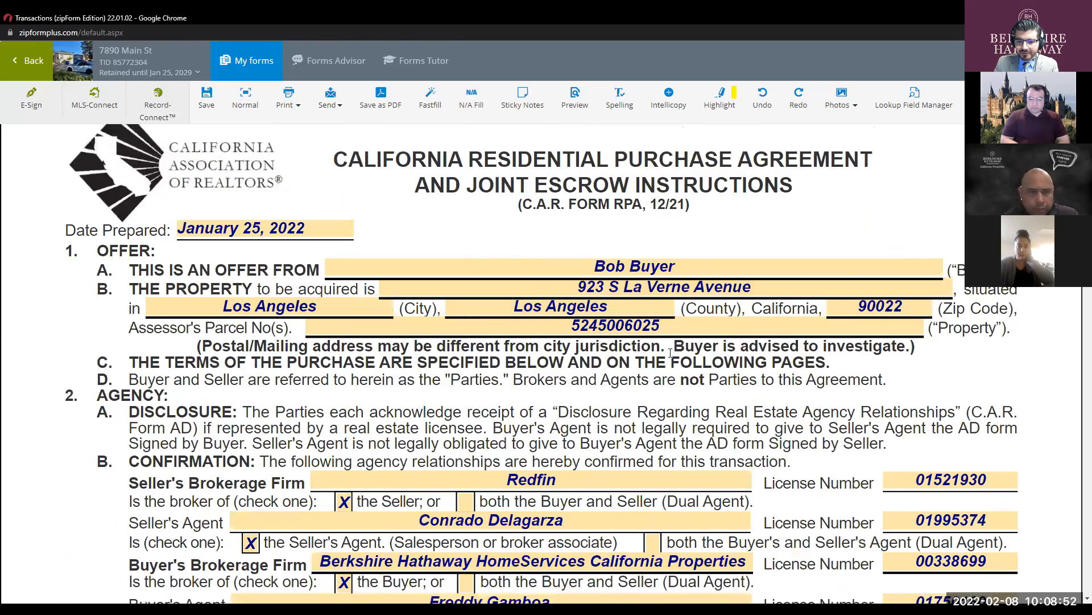
scroll(631, 353, "down", 3)
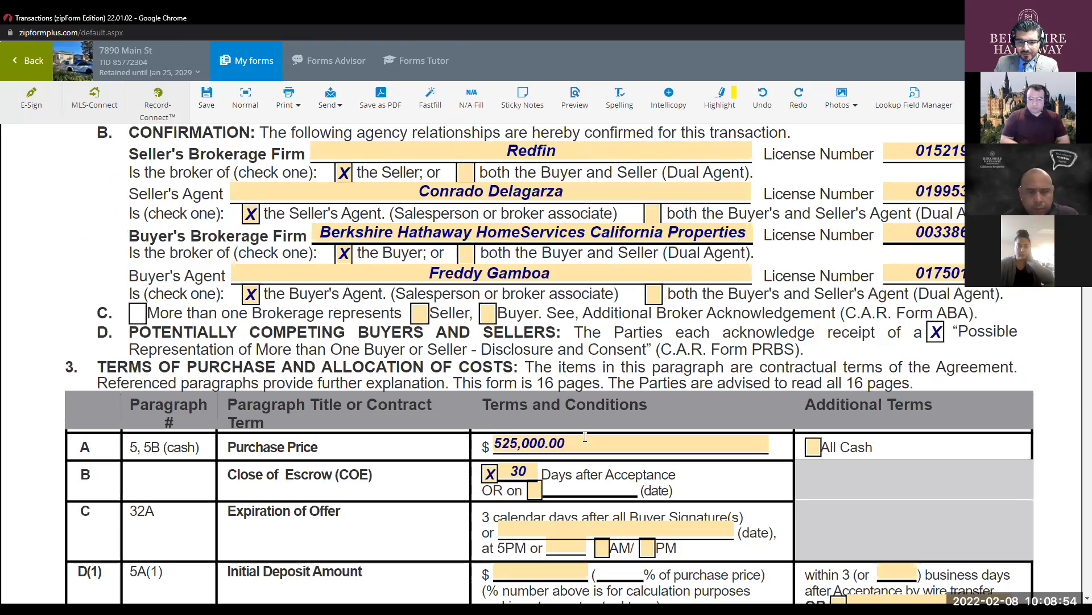
scroll(585, 436, "down", 1)
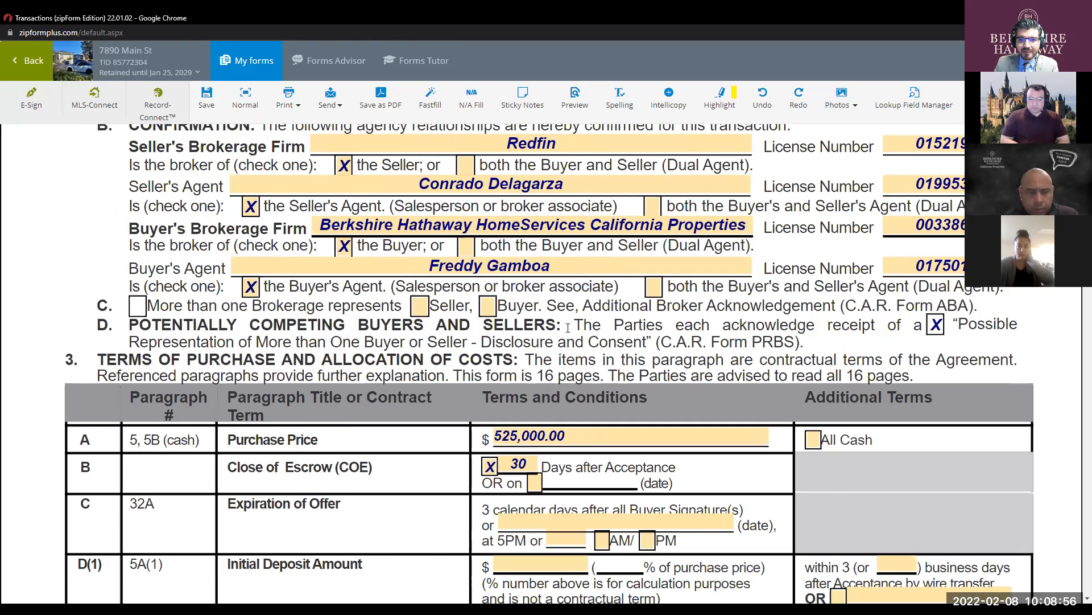
scroll(567, 328, "down", 2)
left_click(568, 327)
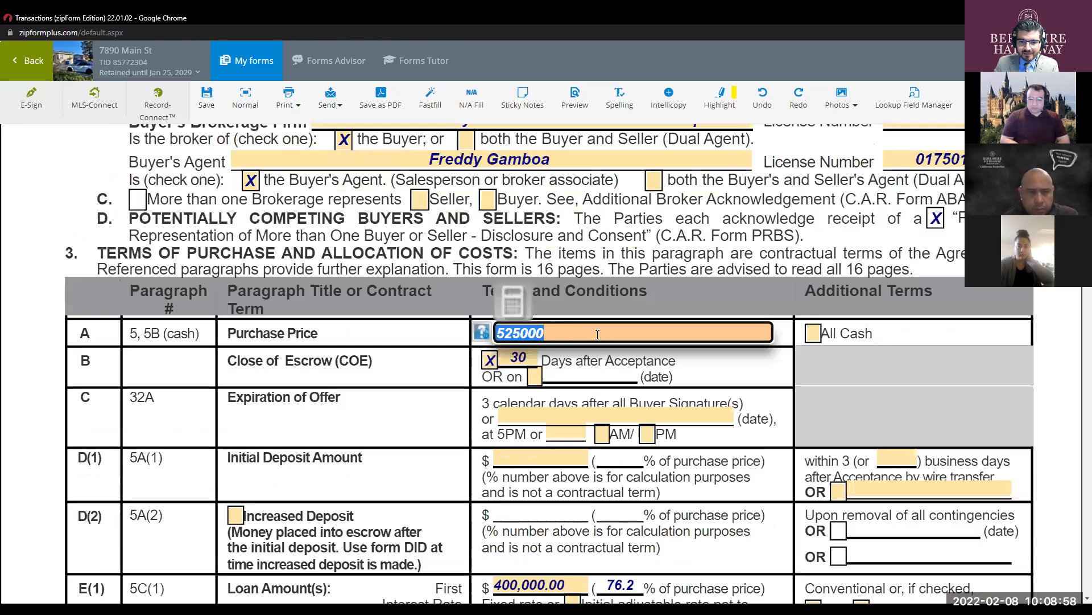
scroll(605, 275, "down", 3)
scroll(605, 279, "down", 2)
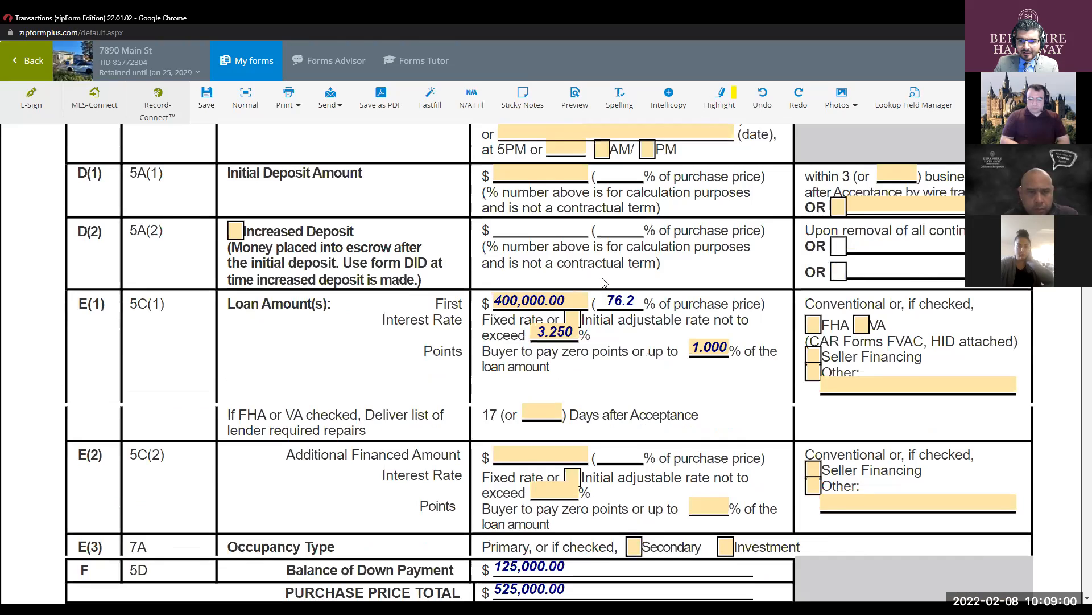
scroll(603, 278, "down", 10)
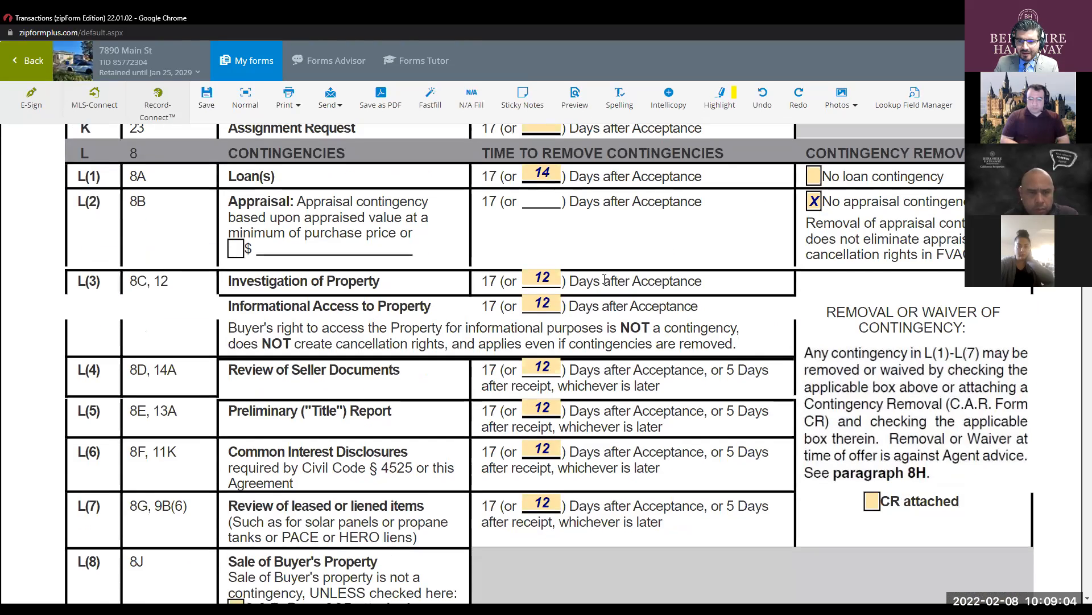
scroll(604, 278, "up", 5)
scroll(602, 337, "down", 5)
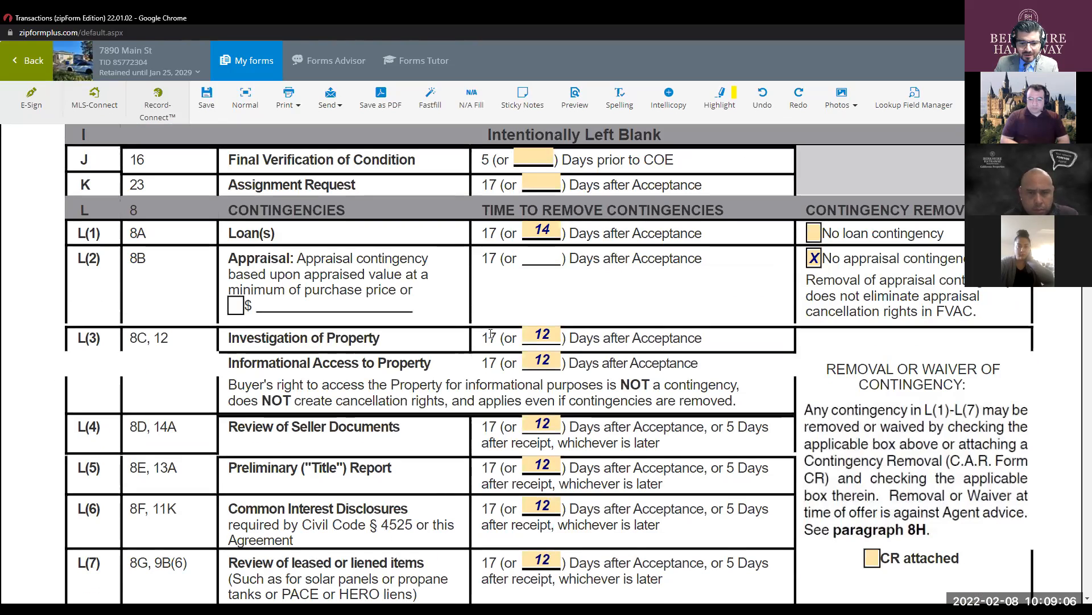
scroll(569, 336, "down", 7)
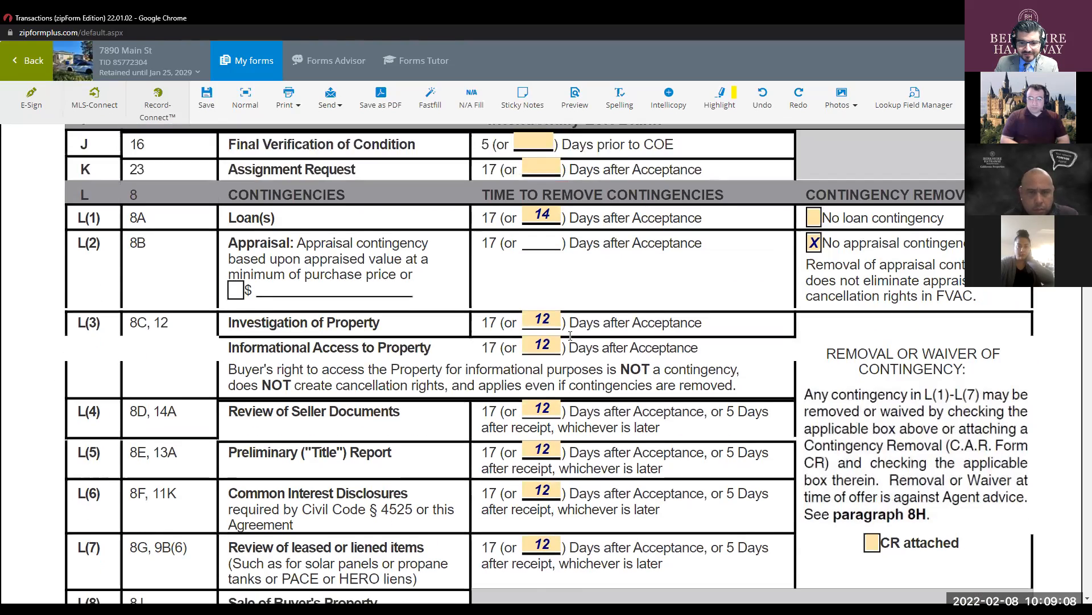
scroll(570, 335, "down", 14)
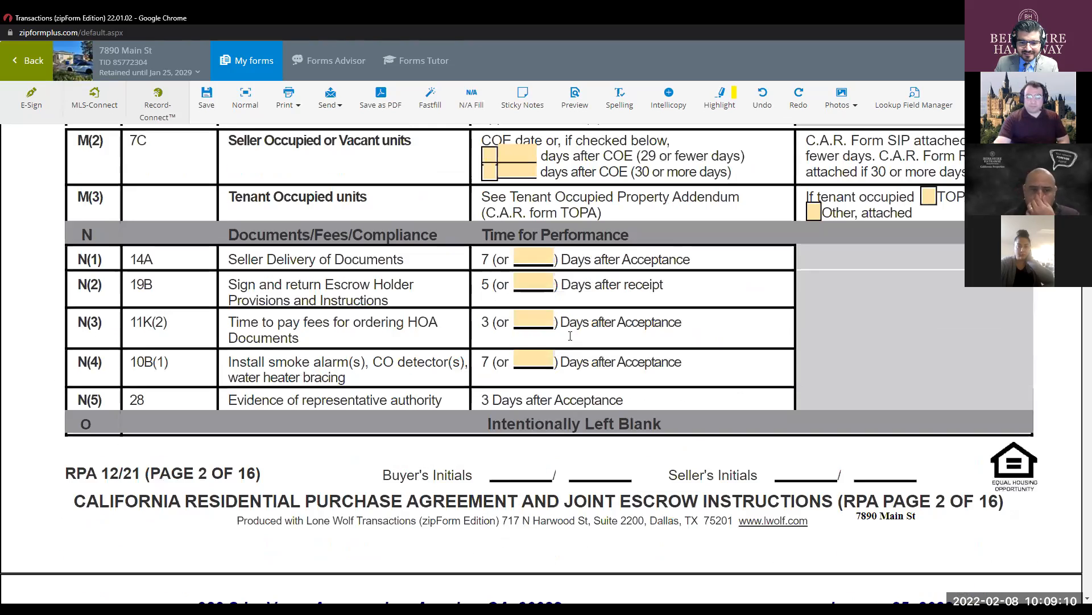
scroll(571, 337, "down", 4)
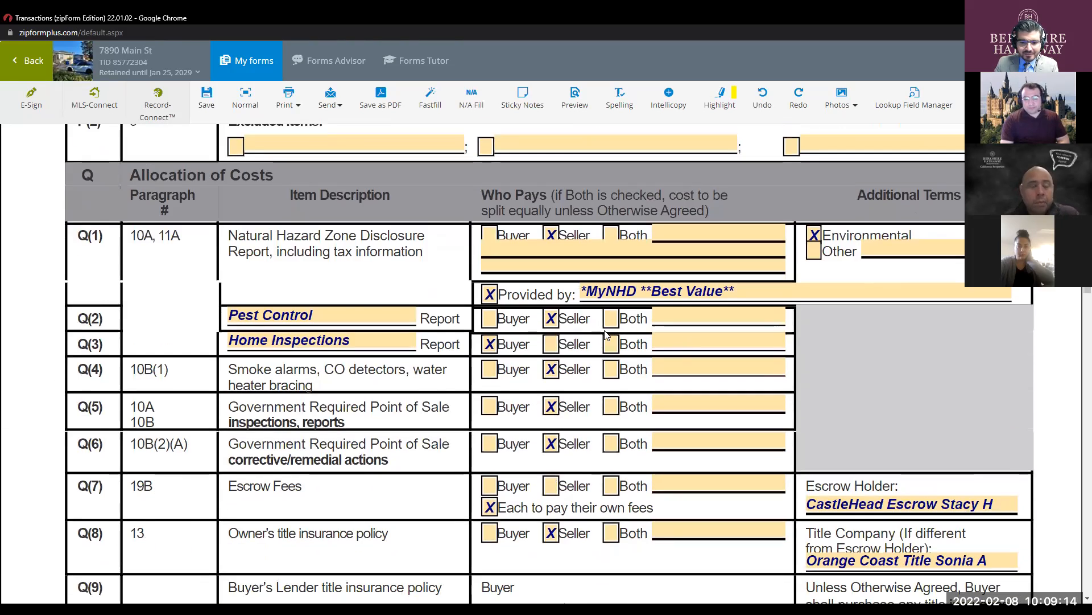
scroll(606, 335, "down", 7)
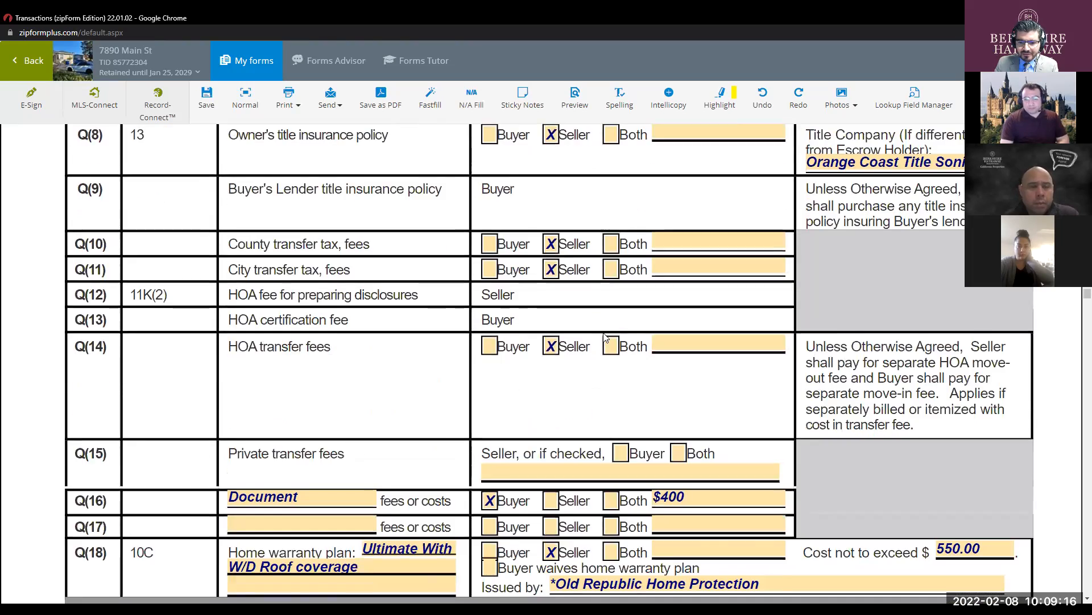
scroll(605, 337, "down", 4)
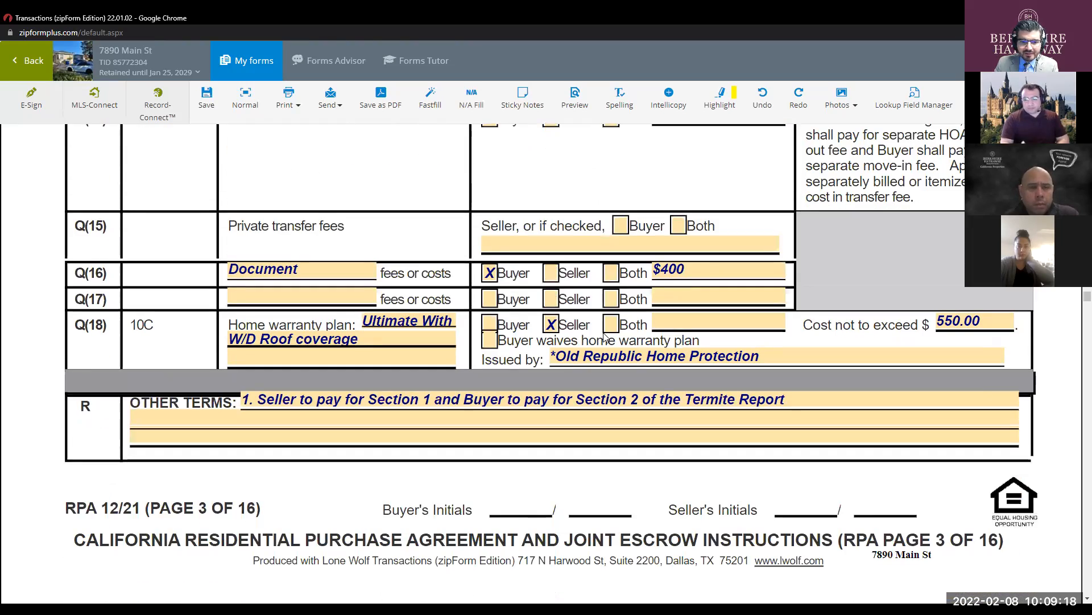
scroll(597, 418, "down", 10)
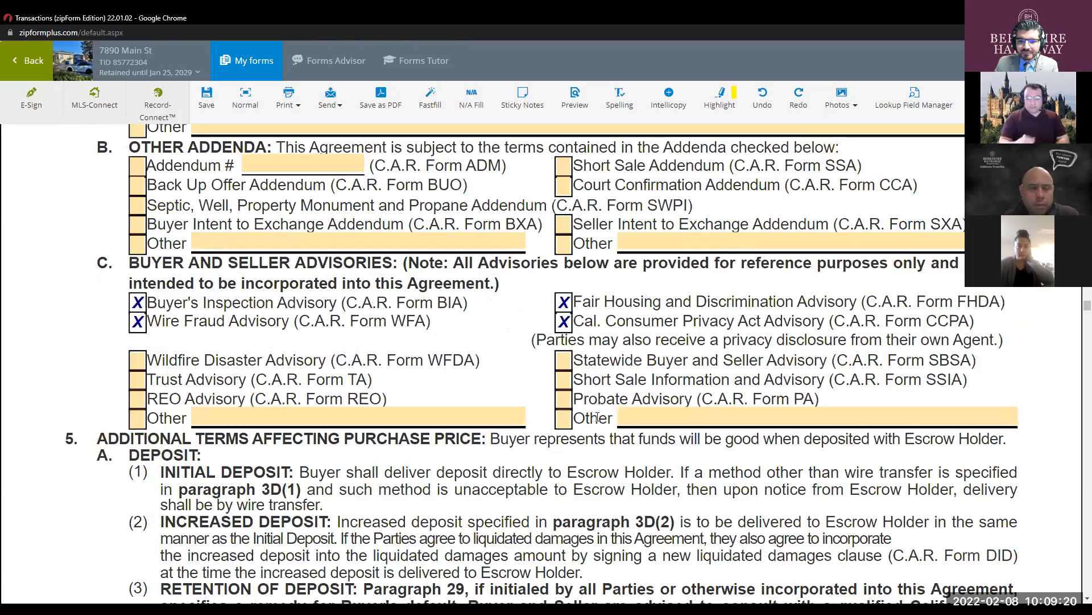
scroll(598, 415, "down", 7)
scroll(599, 416, "down", 15)
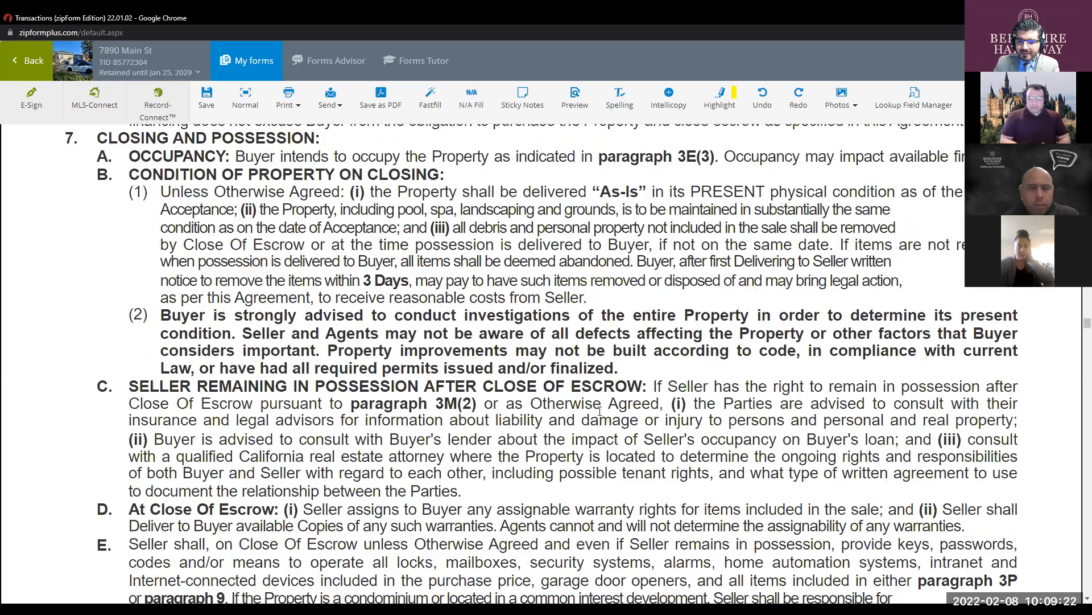
scroll(603, 415, "down", 15)
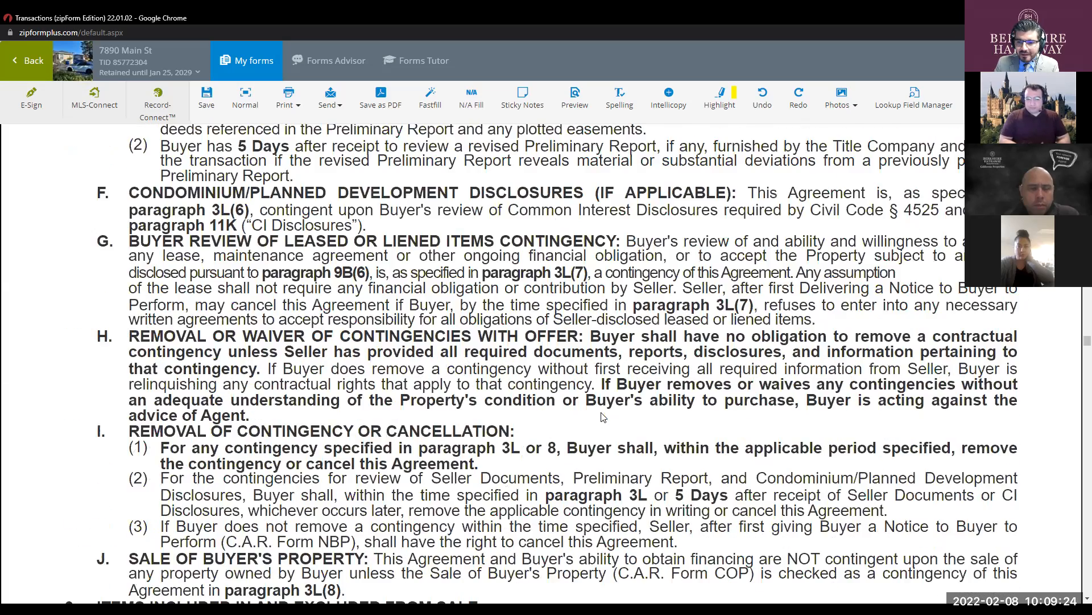
scroll(977, 360, "down", 10)
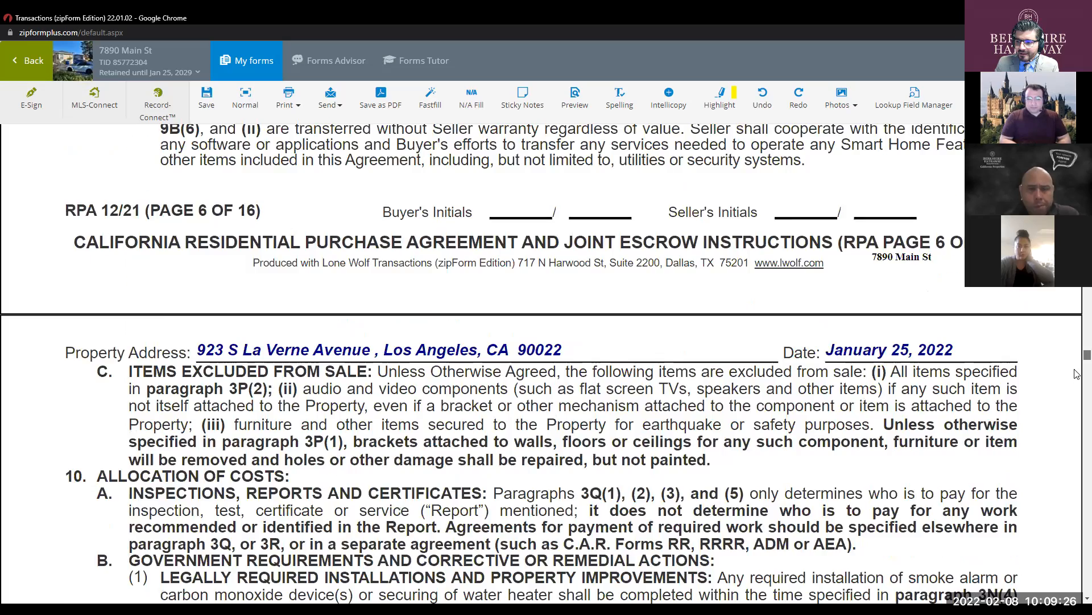
scroll(1077, 437, "down", 20)
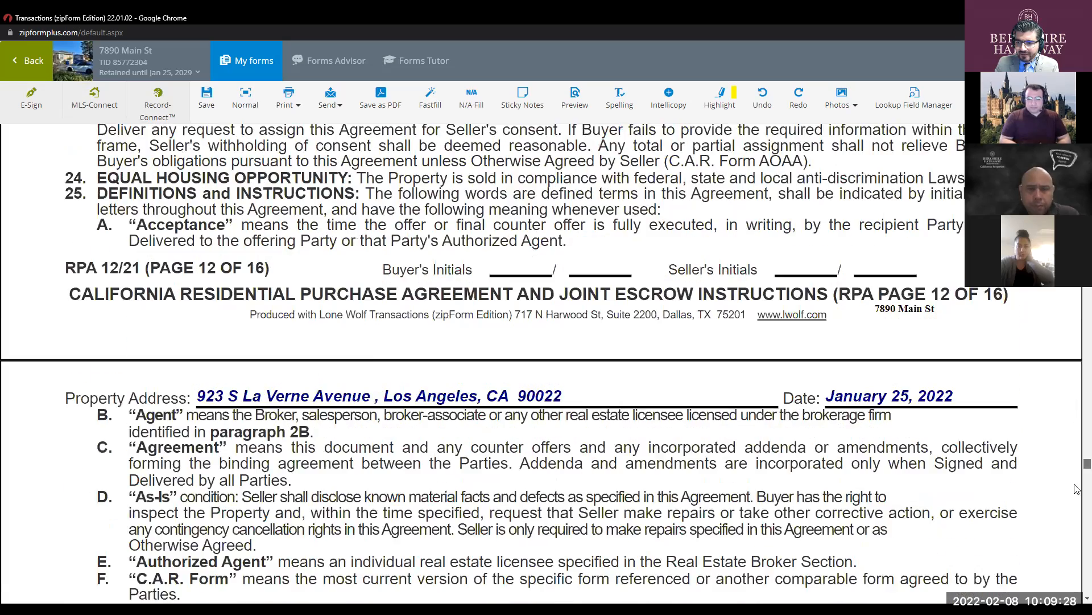
scroll(1077, 580, "down", 15)
scroll(726, 380, "up", 10)
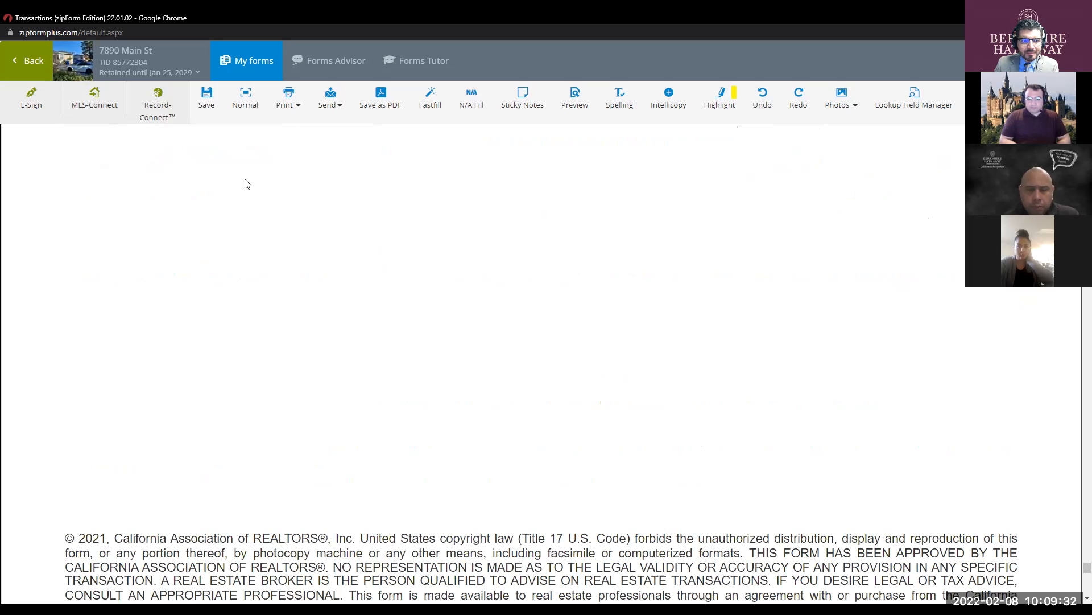
- Leave the form editor and return to the Transactions landing list via the C.A.R. logo
left_click(30, 69)
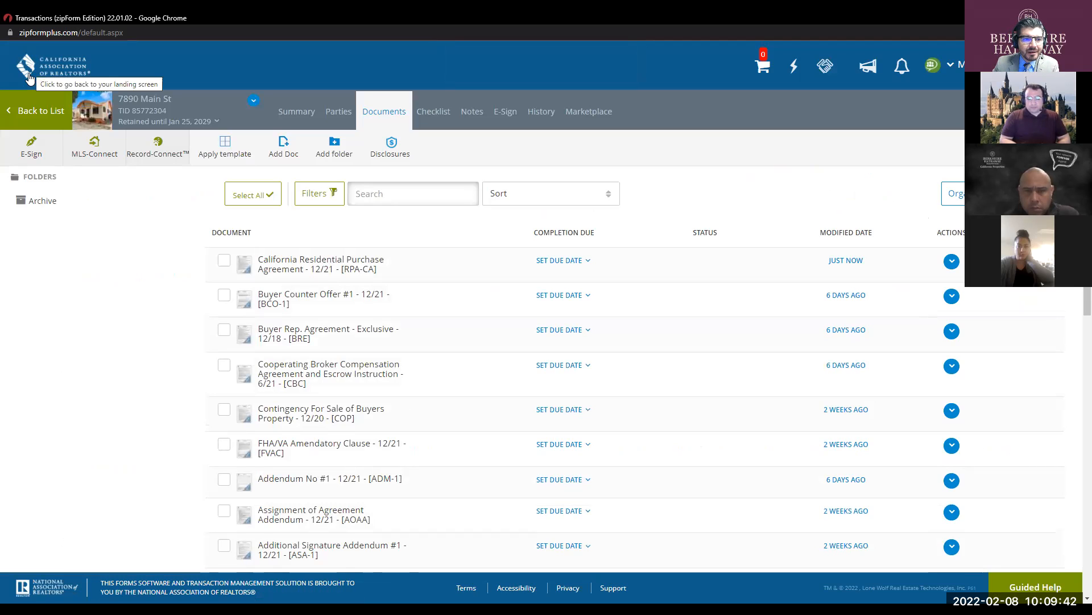
left_click(29, 77)
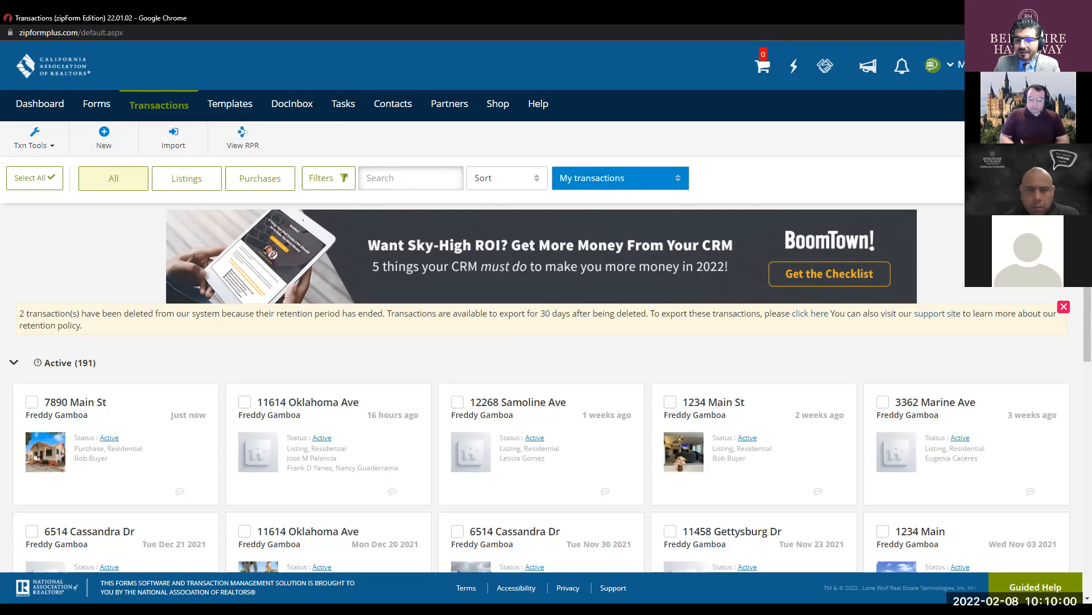
- Open Profile & Settings from the account menu at the top right
left_click(989, 65)
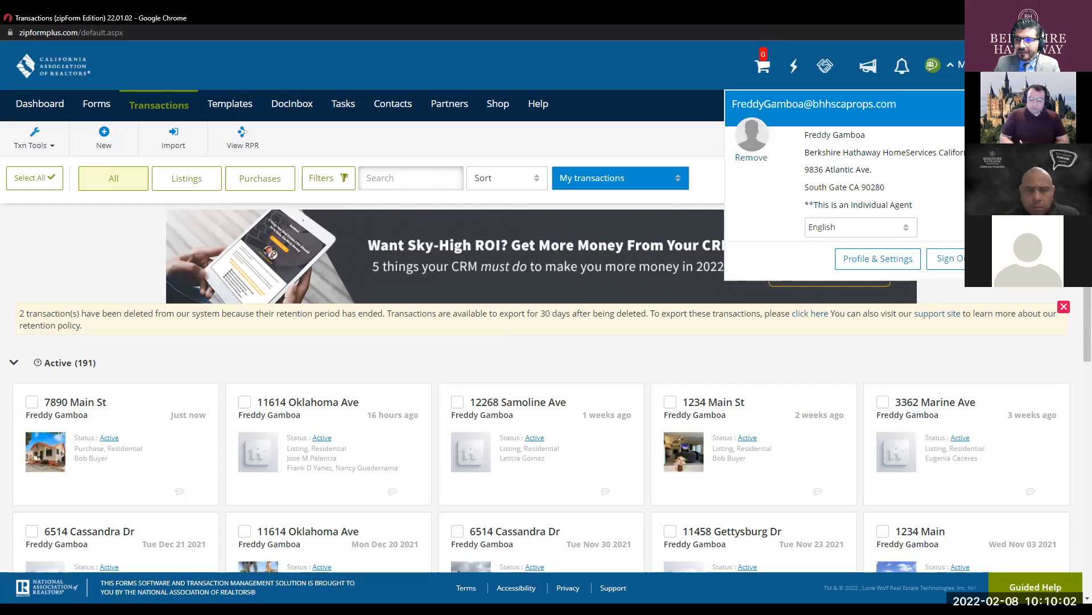
left_click(869, 263)
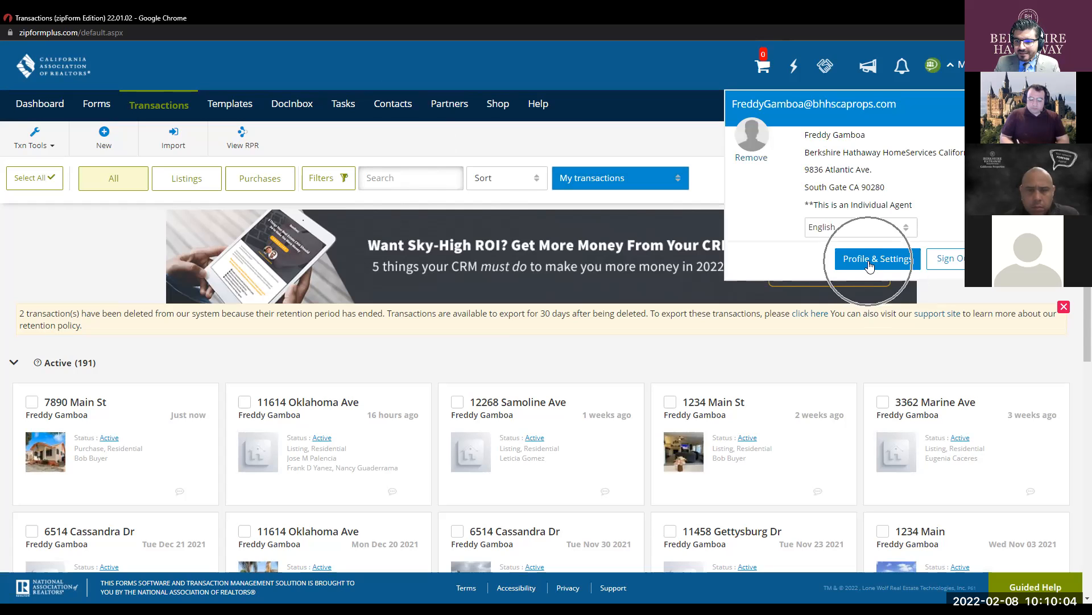
left_click(869, 264)
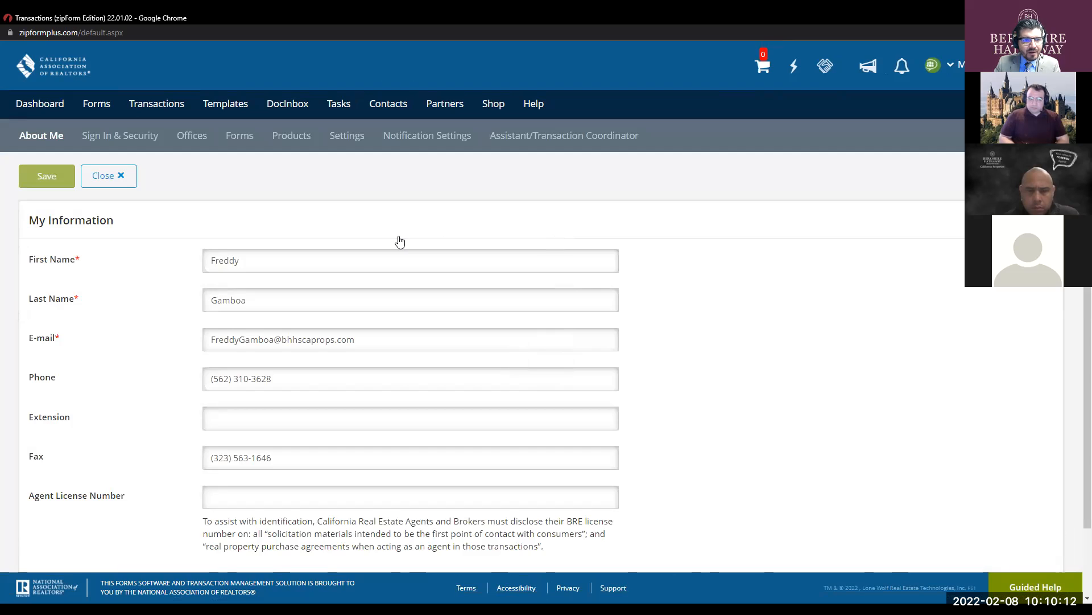
- Enter the agent's license number in My Information on the About Me tab and save
scroll(400, 243, "down", 1)
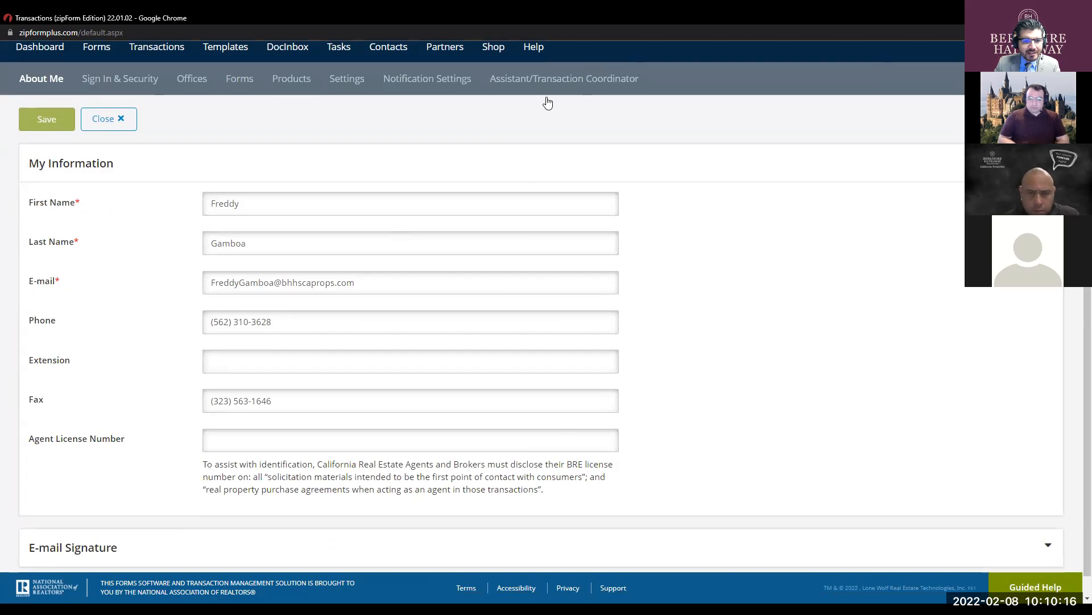
scroll(339, 225, "up", 1)
scroll(339, 224, "down", 1)
scroll(339, 224, "down", 1)
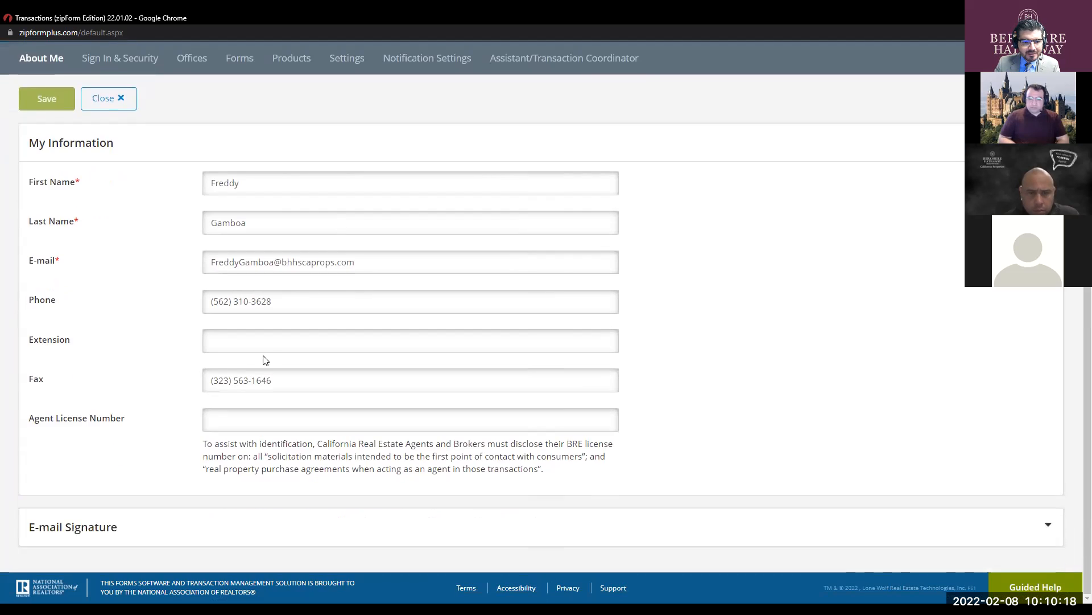
triple_click(292, 377)
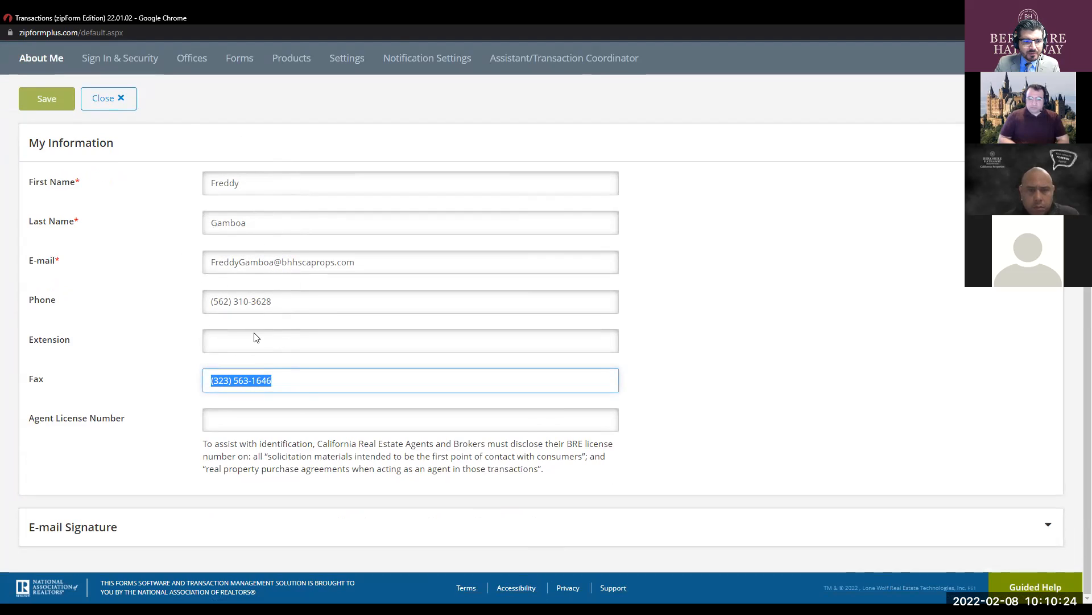
left_click(247, 420)
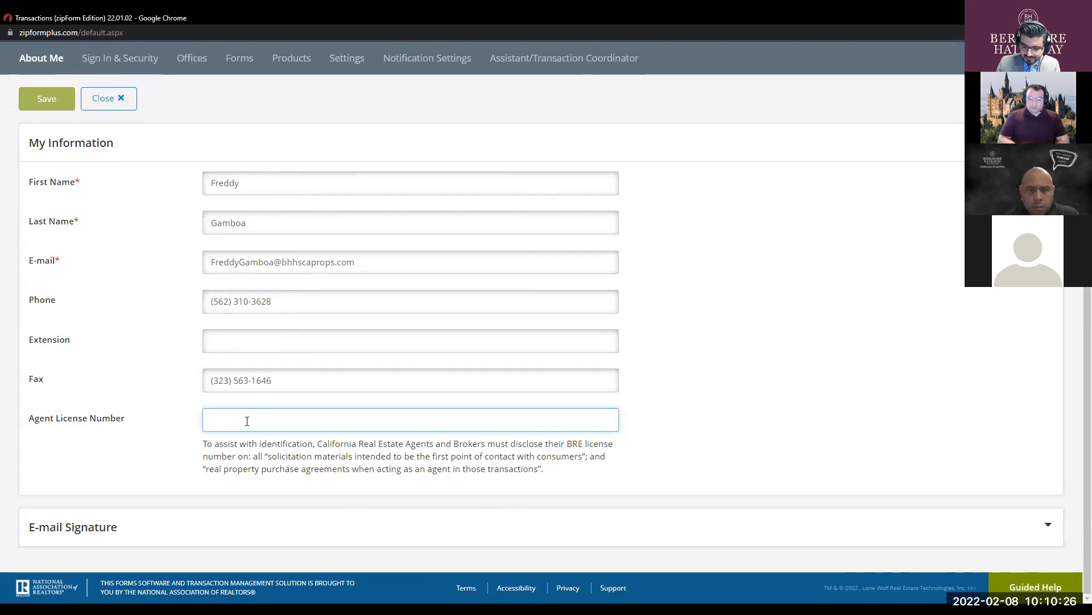
type("01750160")
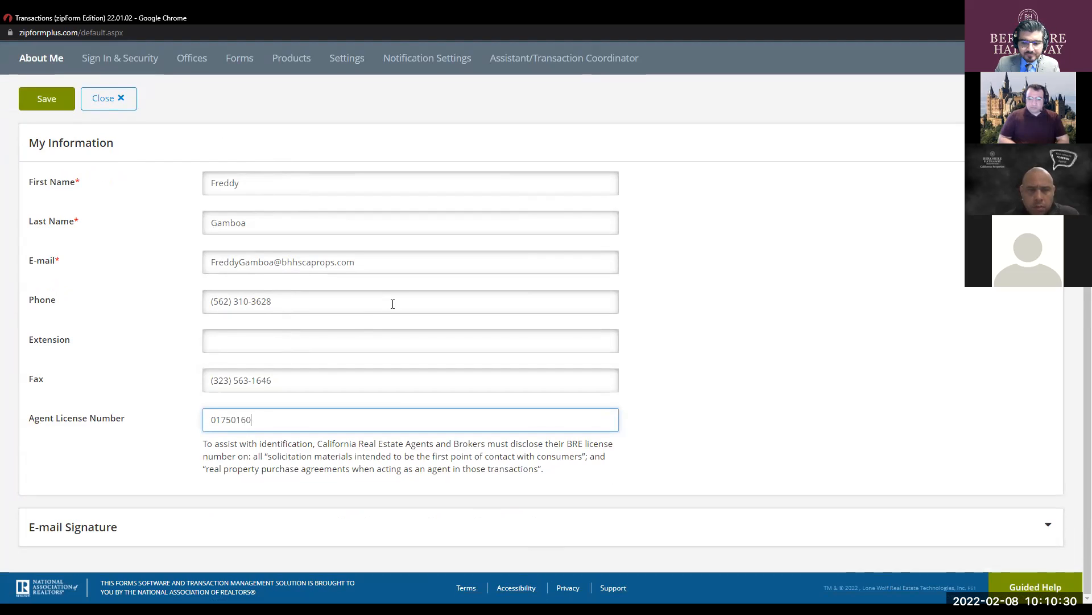
left_click(49, 101)
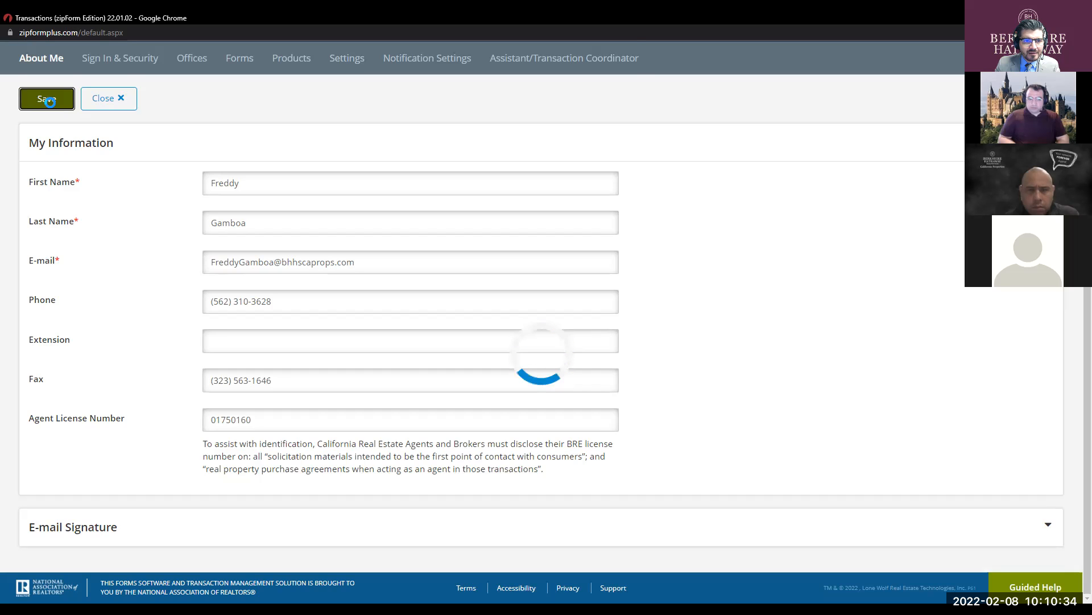
- Browse the sign-in, company information and form library settings, ending on the Products subscriptions table
left_click(126, 59)
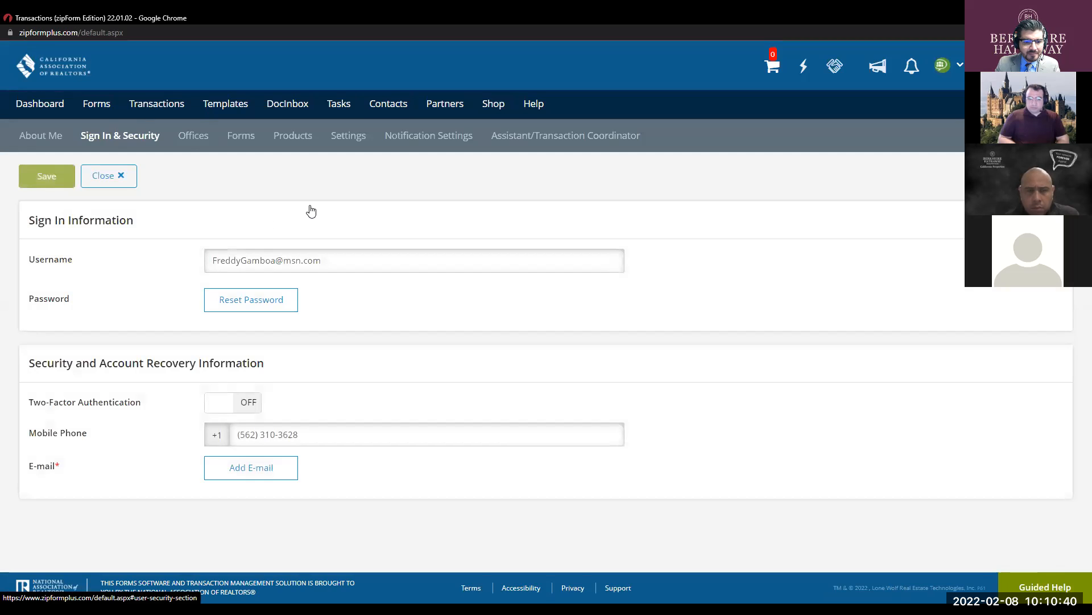
left_click(191, 136)
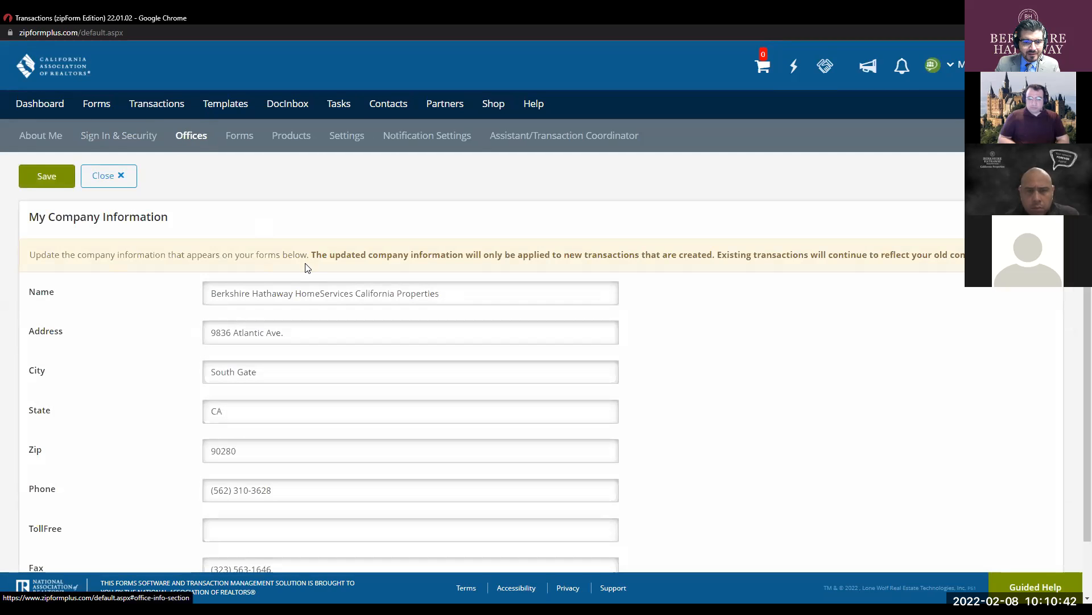
scroll(318, 268, "down", 1)
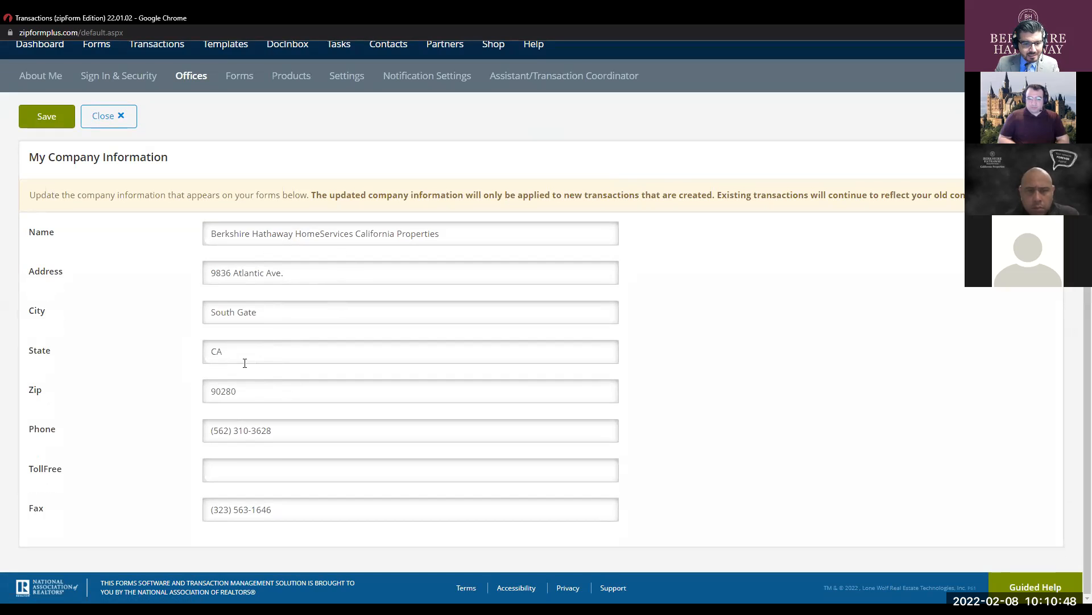
left_click(314, 427)
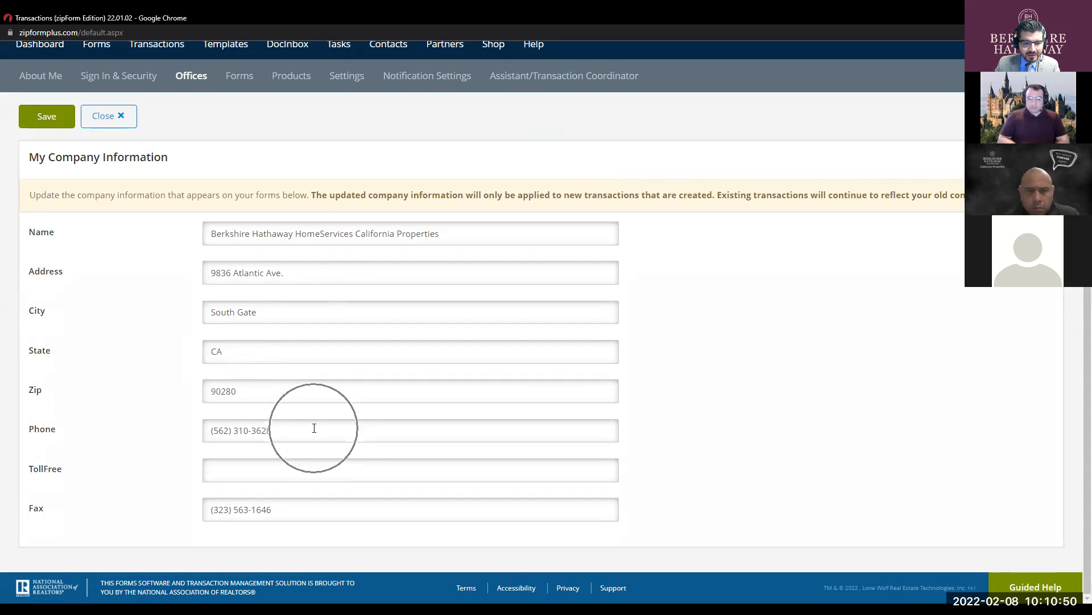
left_click(328, 462)
scroll(326, 458, "up", 1)
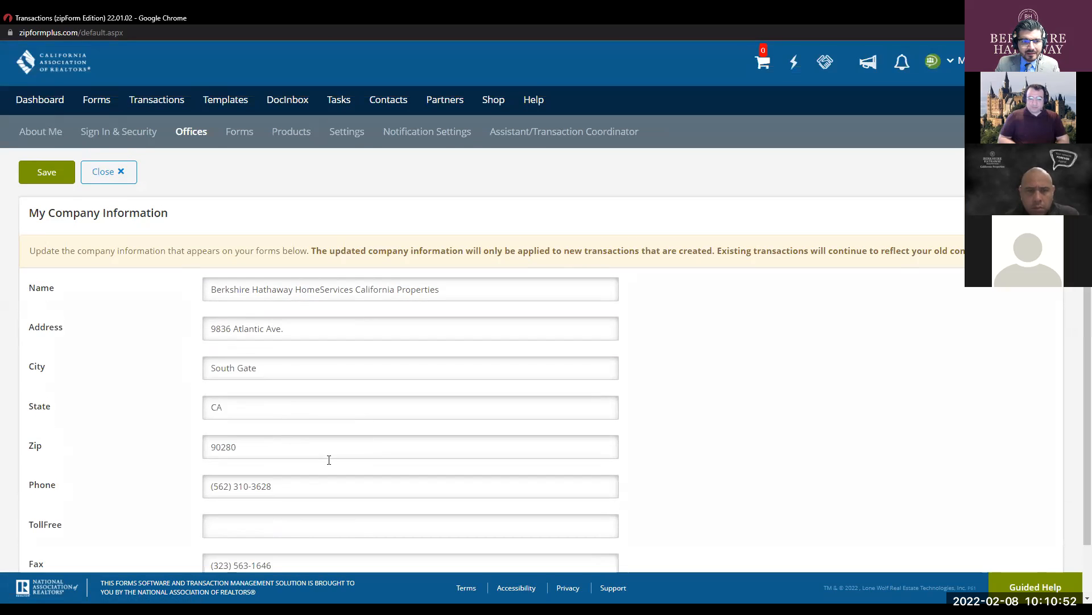
scroll(302, 439, "down", 1)
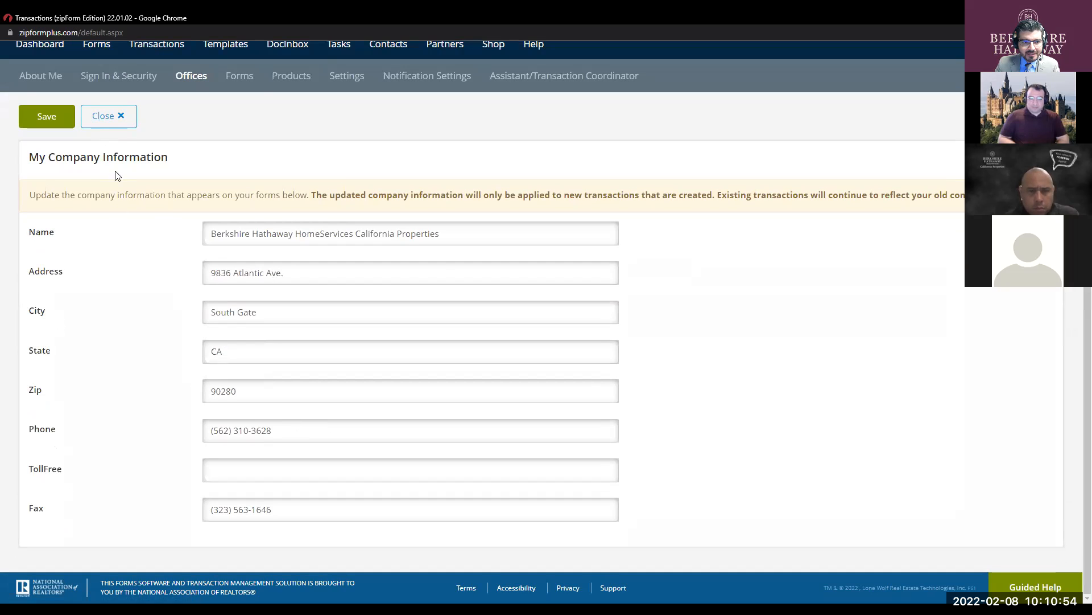
left_click(250, 81)
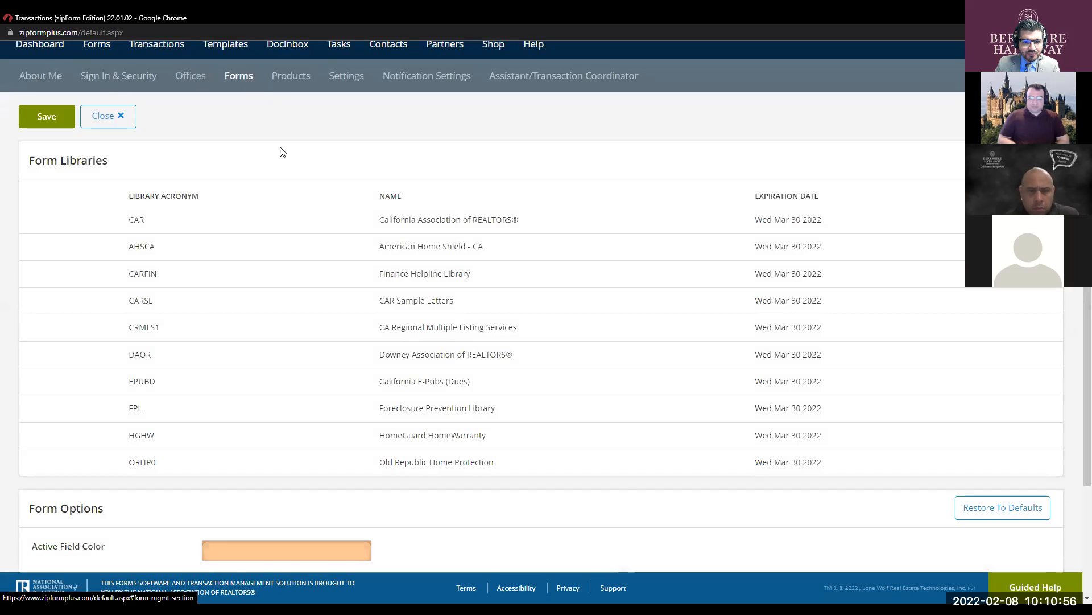
scroll(389, 230, "down", 3)
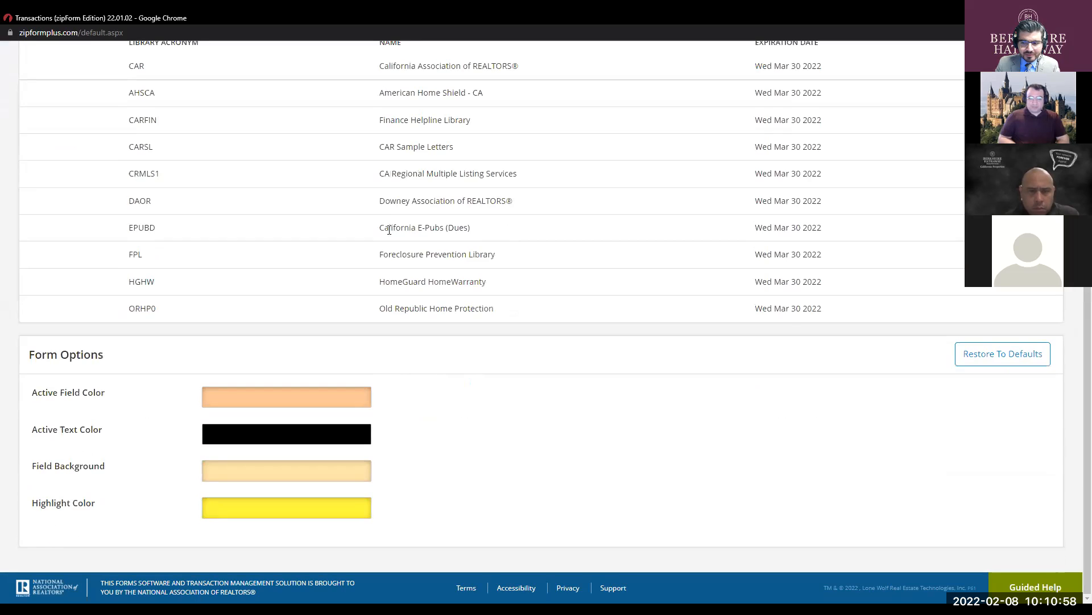
scroll(376, 216, "up", 4)
left_click(283, 138)
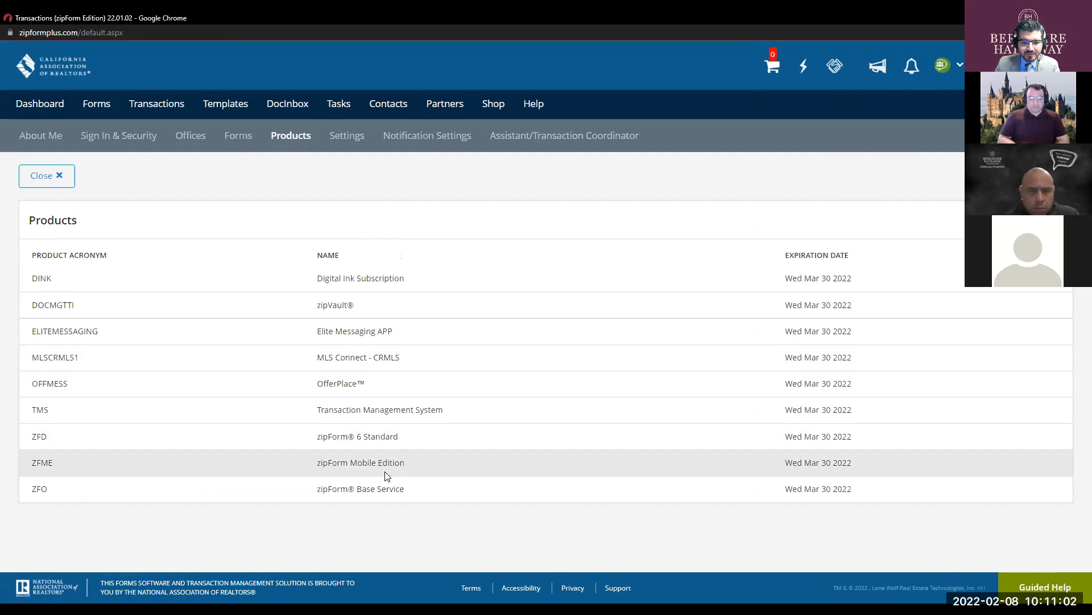
- In Settings, choose Digital Ink 2.0 as e-sign service with Pacific Time Zone signatures
left_click(348, 138)
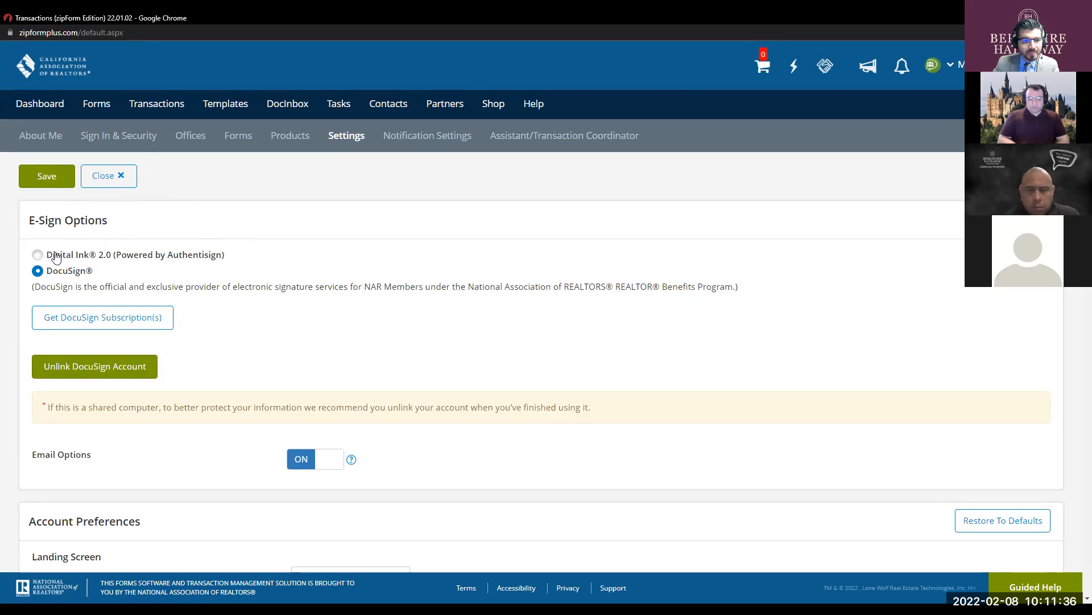
left_click(38, 255)
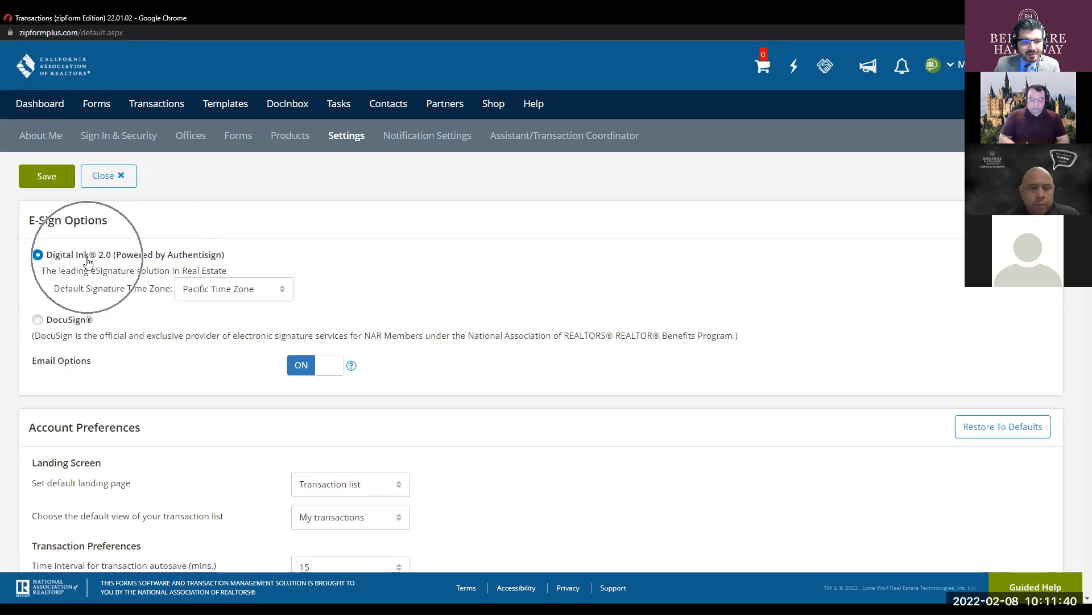
left_click(219, 290)
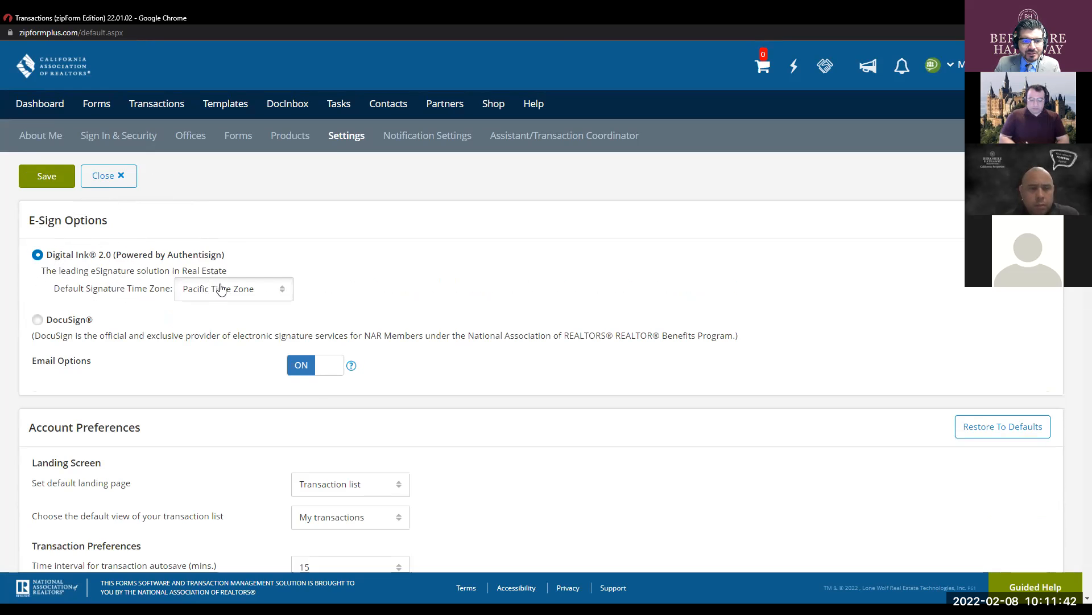
left_click(214, 392)
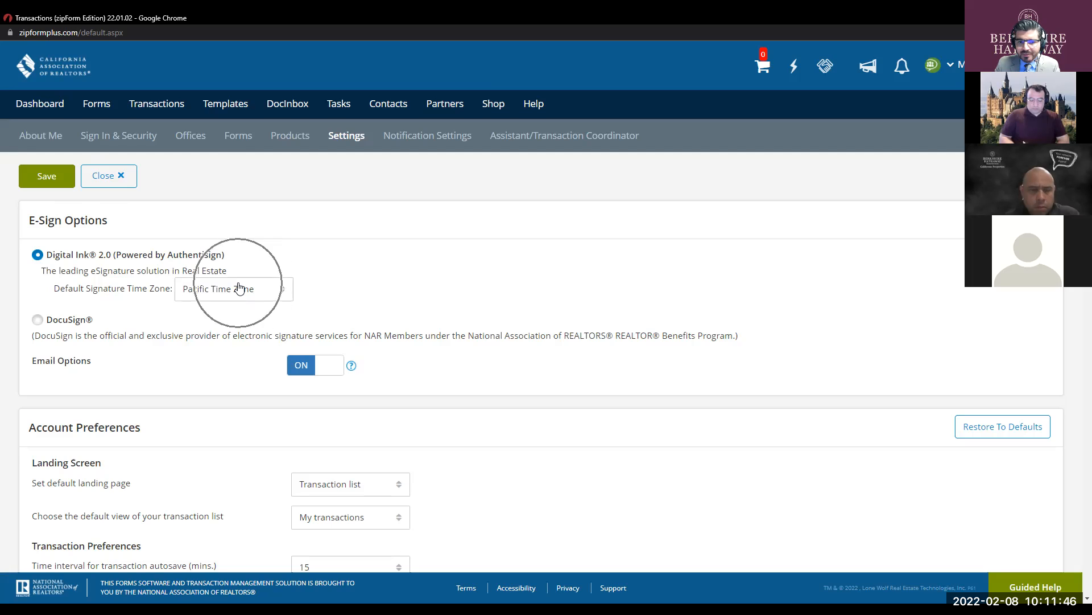
- Switch the signature time zone to GMT, then back to Pacific, acknowledging both warnings
scroll(239, 287, "down", 2)
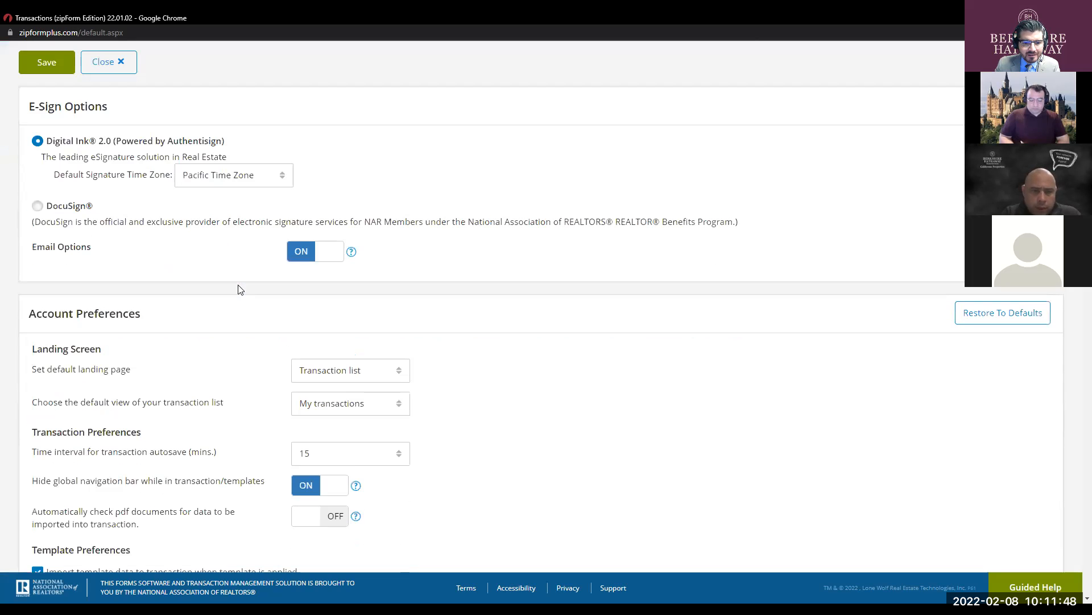
left_click(253, 178)
left_click(234, 329)
left_click(699, 161)
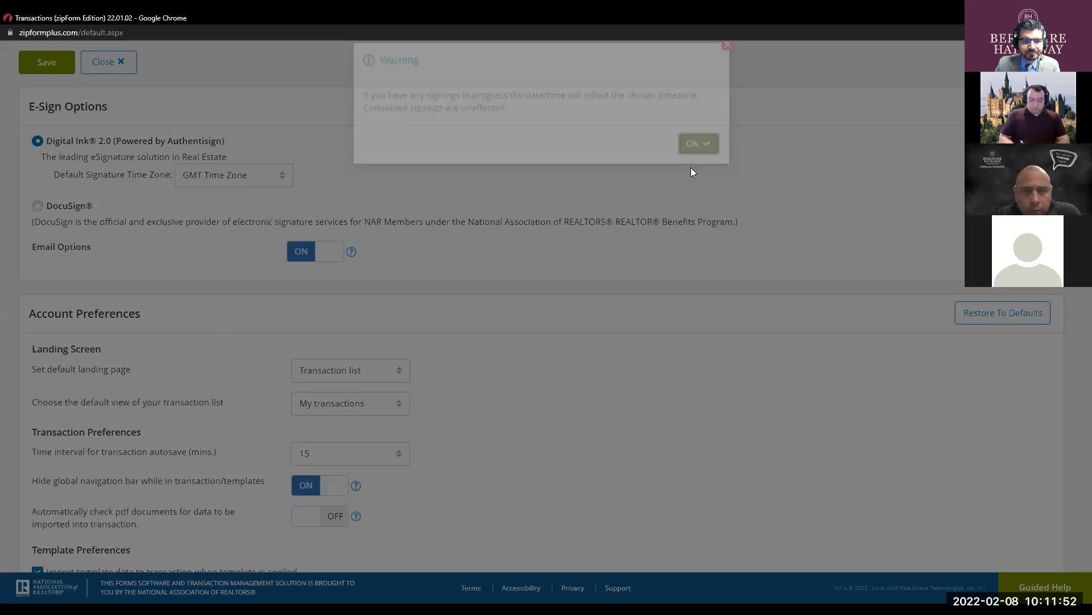
left_click(207, 182)
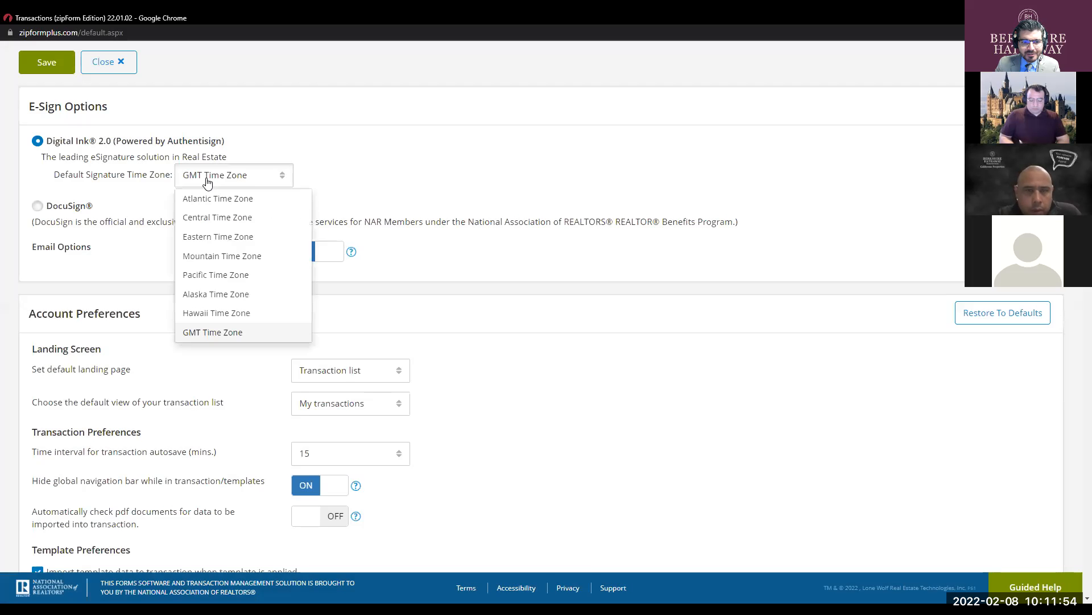
left_click(221, 275)
left_click(699, 161)
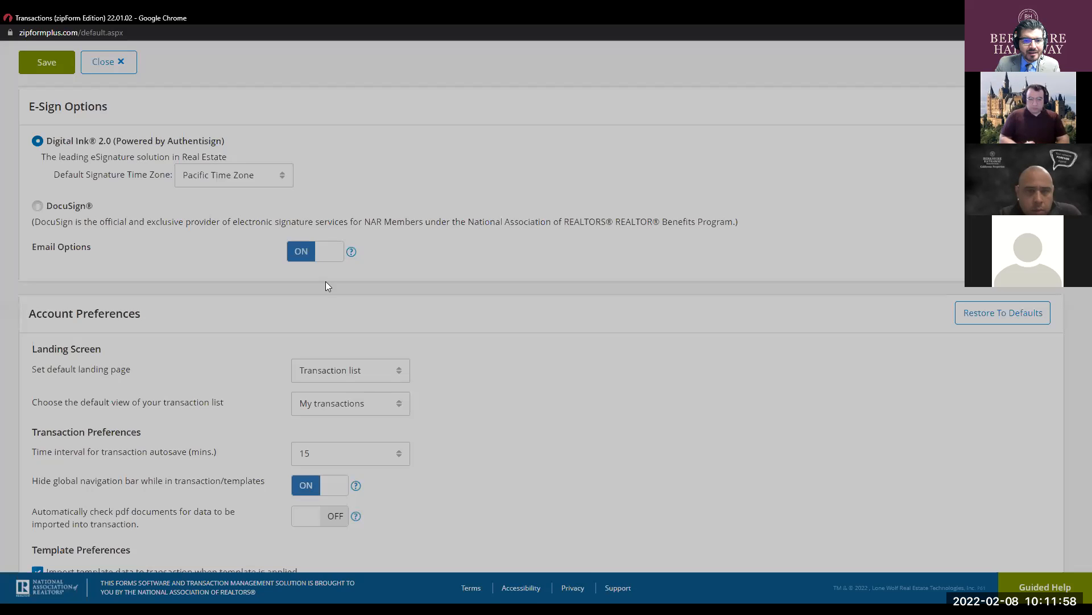
- Save the user preferences with Digital Ink 2.0 and Pacific Time Zone
scroll(251, 286, "down", 5)
scroll(314, 307, "down", 5)
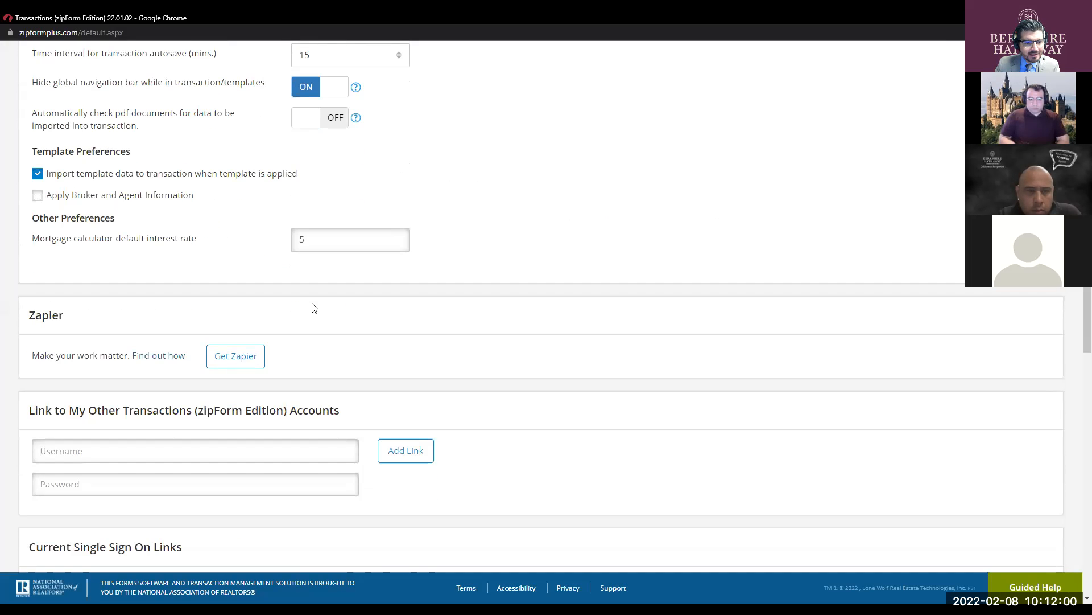
scroll(315, 308, "up", 2)
scroll(314, 307, "up", 10)
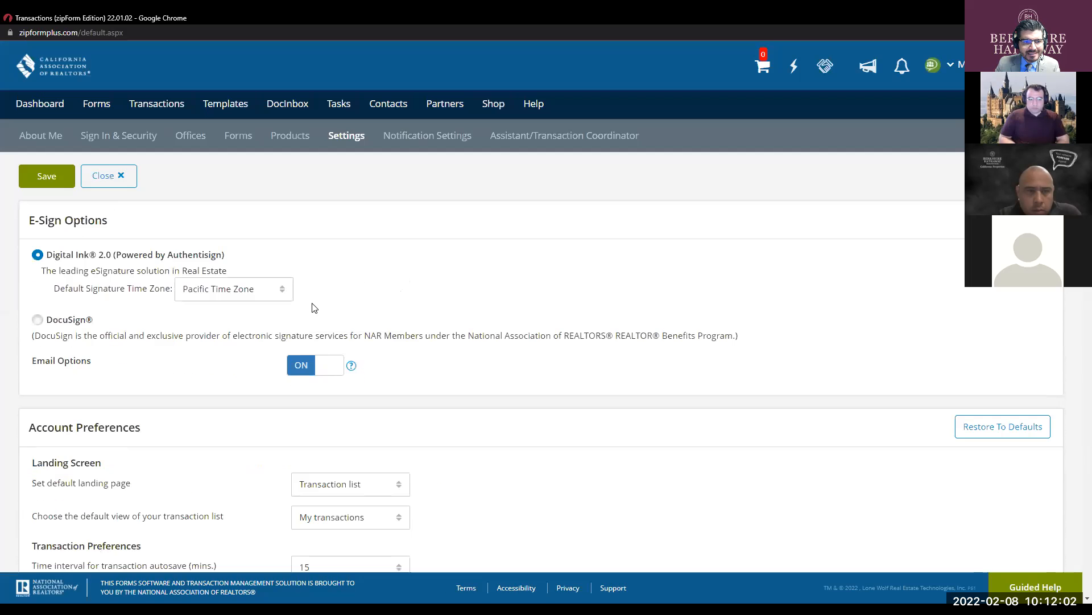
left_click(39, 169)
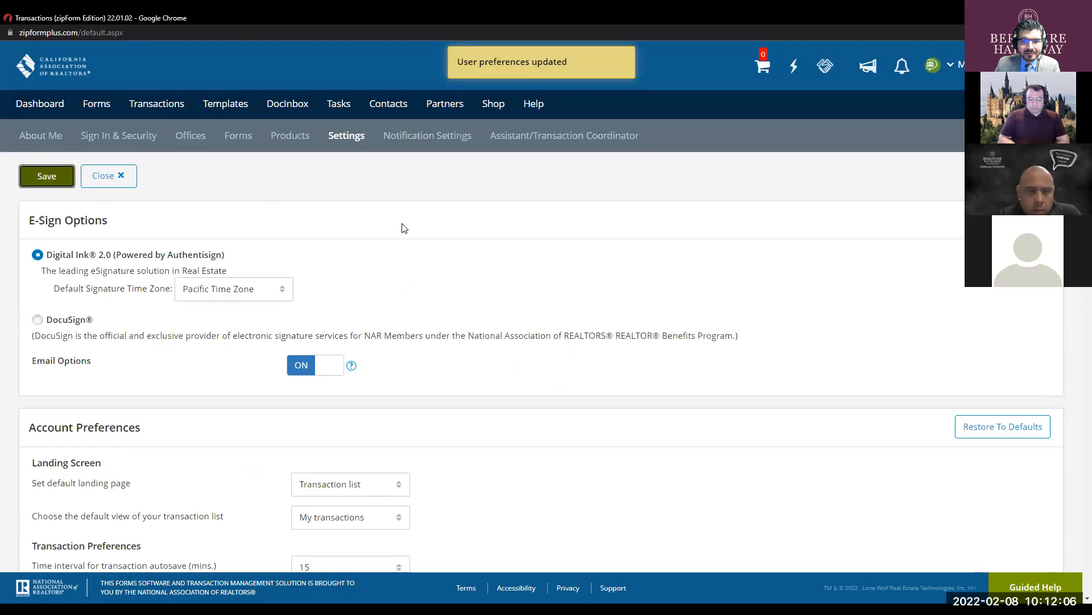
key("ctrl")
key("ctrl")
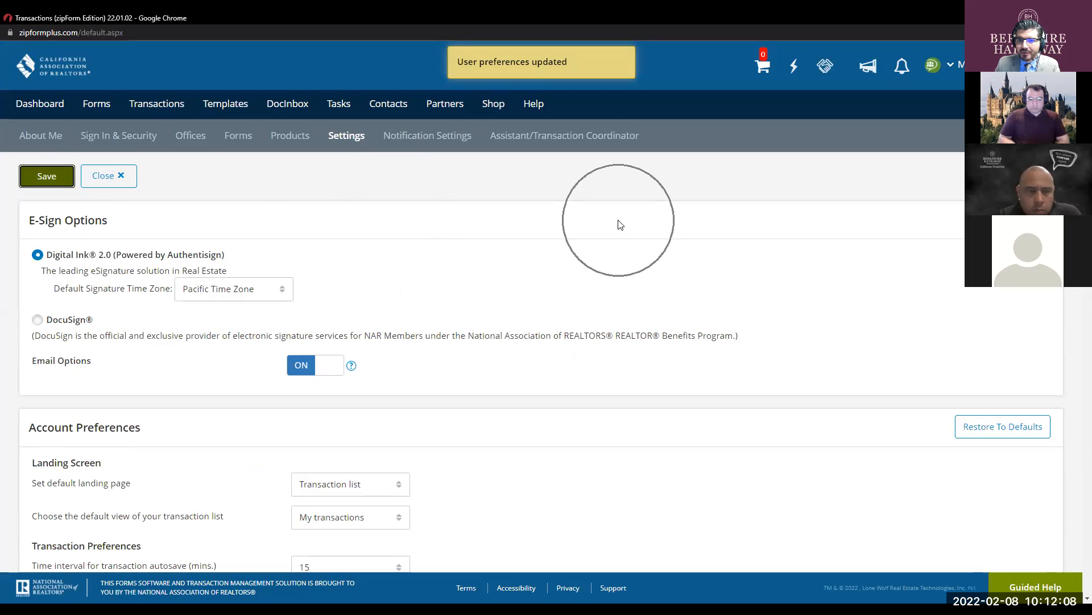
- Open the 7890 Main St transaction's California Residential Purchase Agreement from Documents at full width
left_click(169, 109)
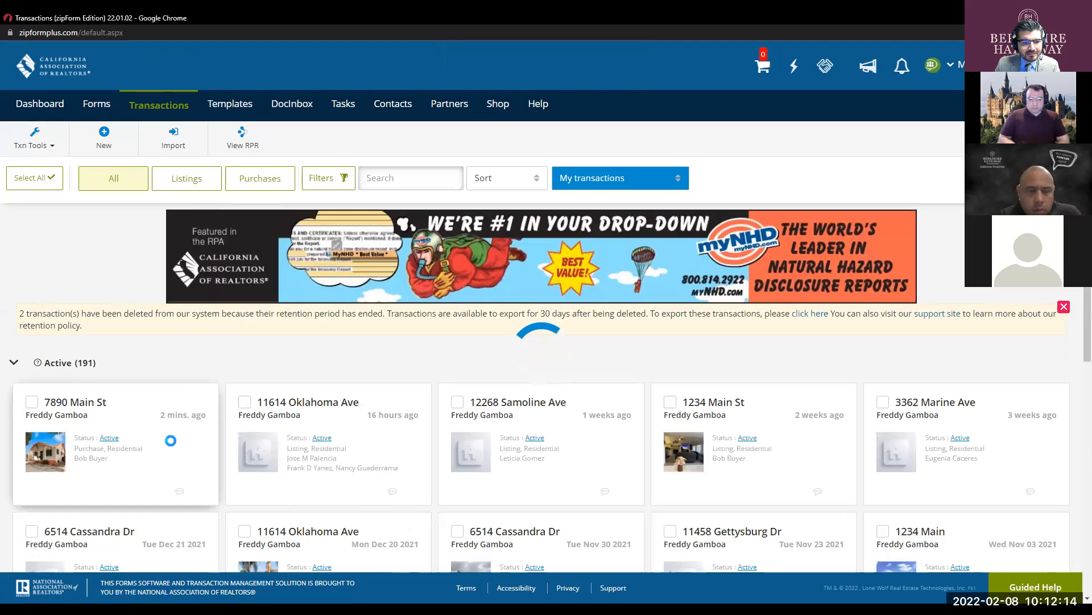
left_click(171, 440)
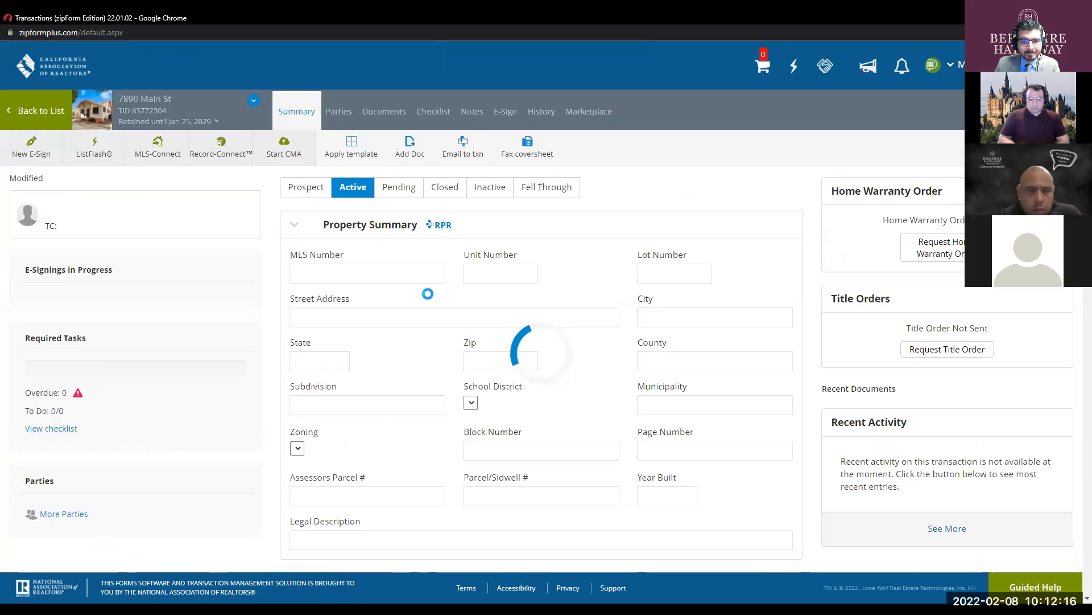
left_click(393, 112)
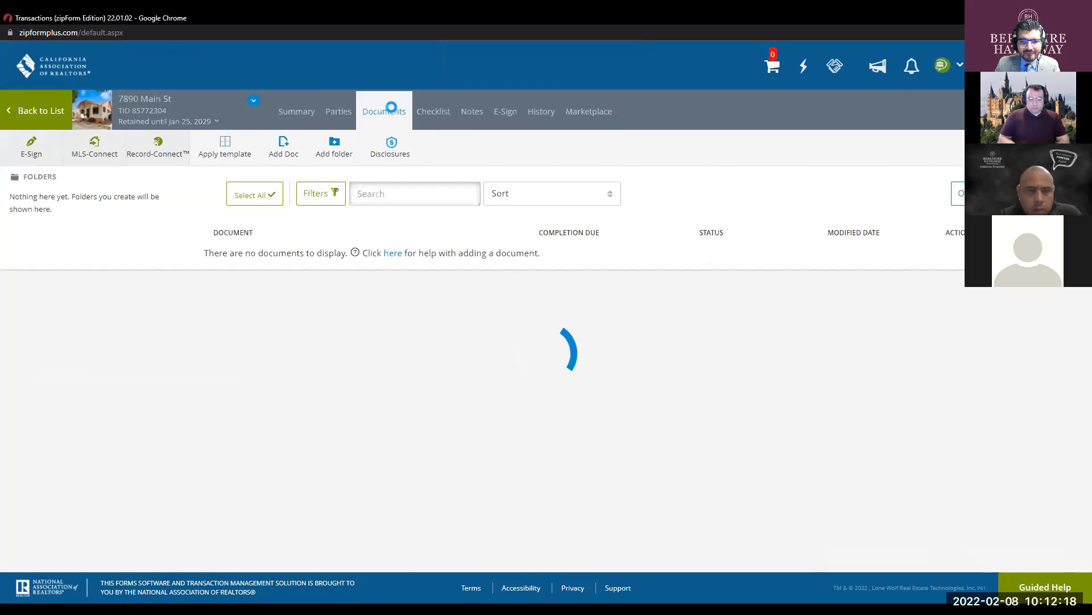
left_click(372, 267)
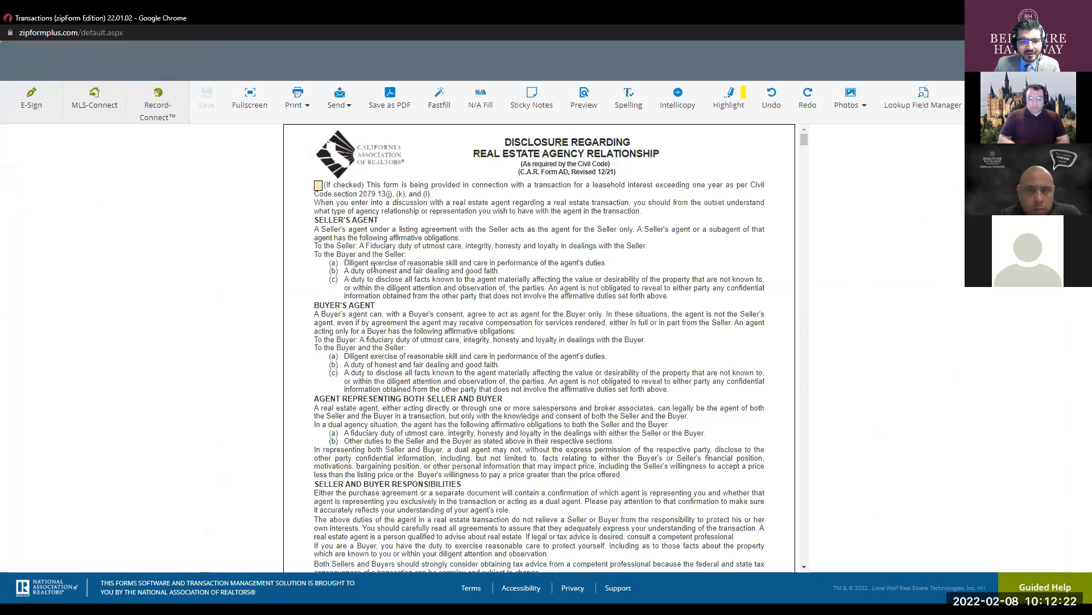
left_click(250, 93)
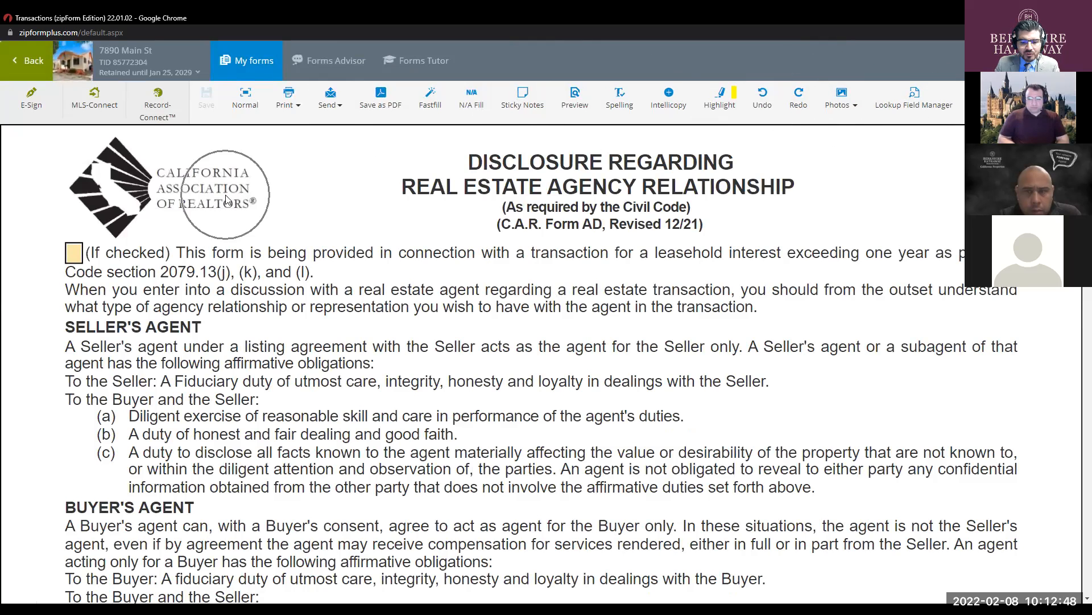
- Start a new e-sign packet from the purchase agreement form toolbar
left_click(33, 102)
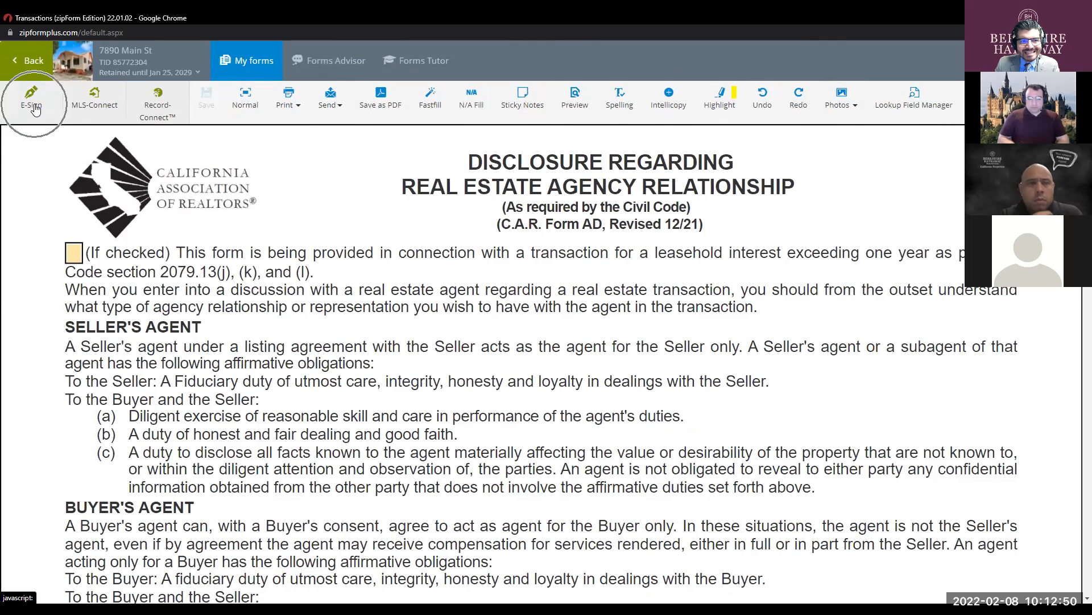
left_click(34, 106)
left_click(33, 106)
left_click(33, 106)
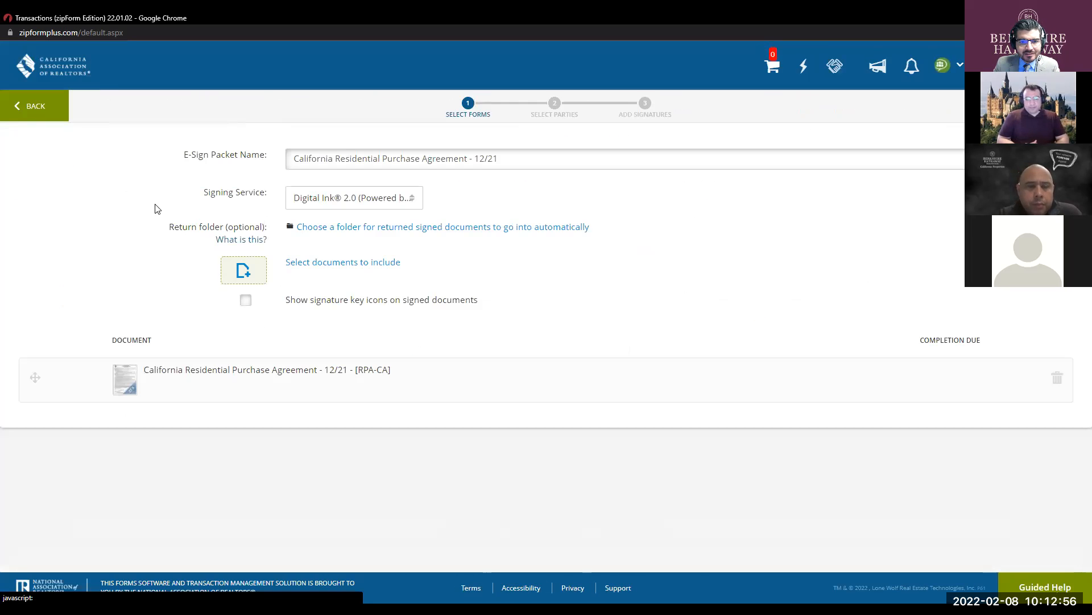
- Keep Digital Ink 2.0 as signing service and the packet name 'California Residential Purchase Agreement - 12/21'
left_click(389, 198)
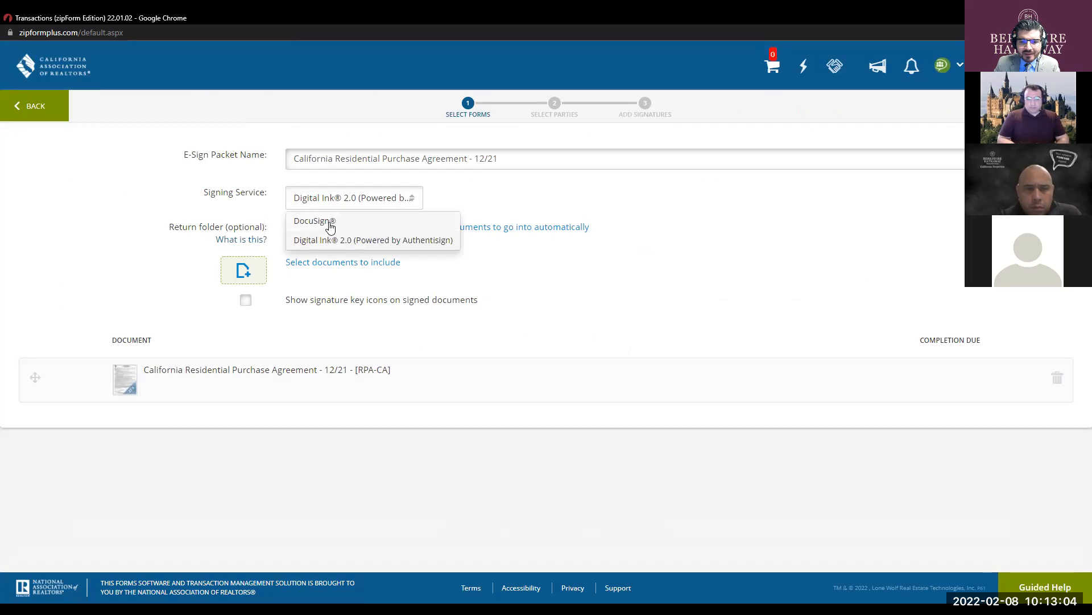
left_click(358, 198)
left_click(358, 198)
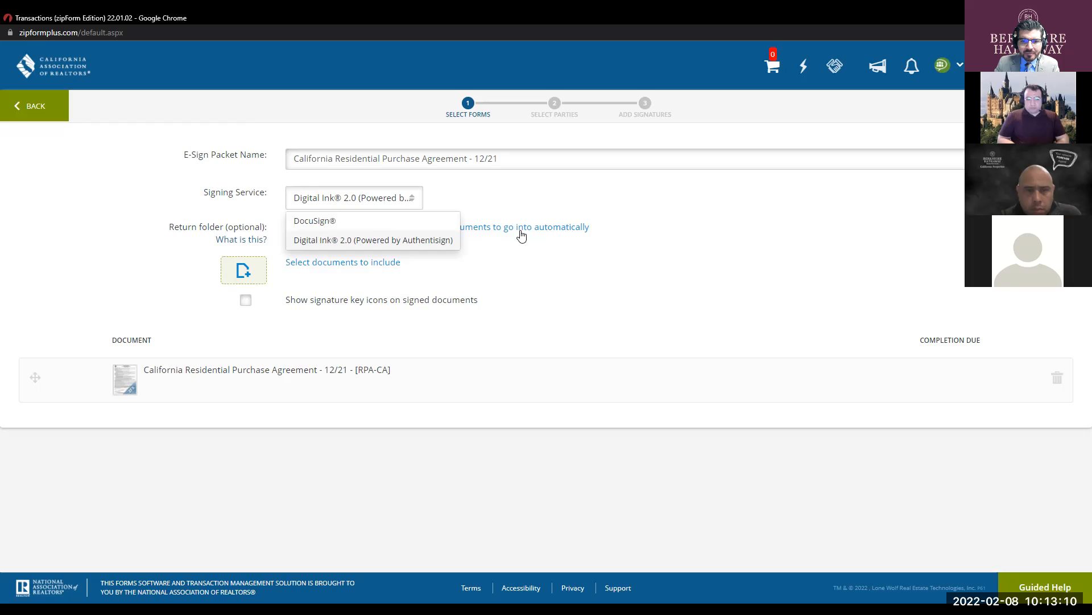
left_click(385, 199)
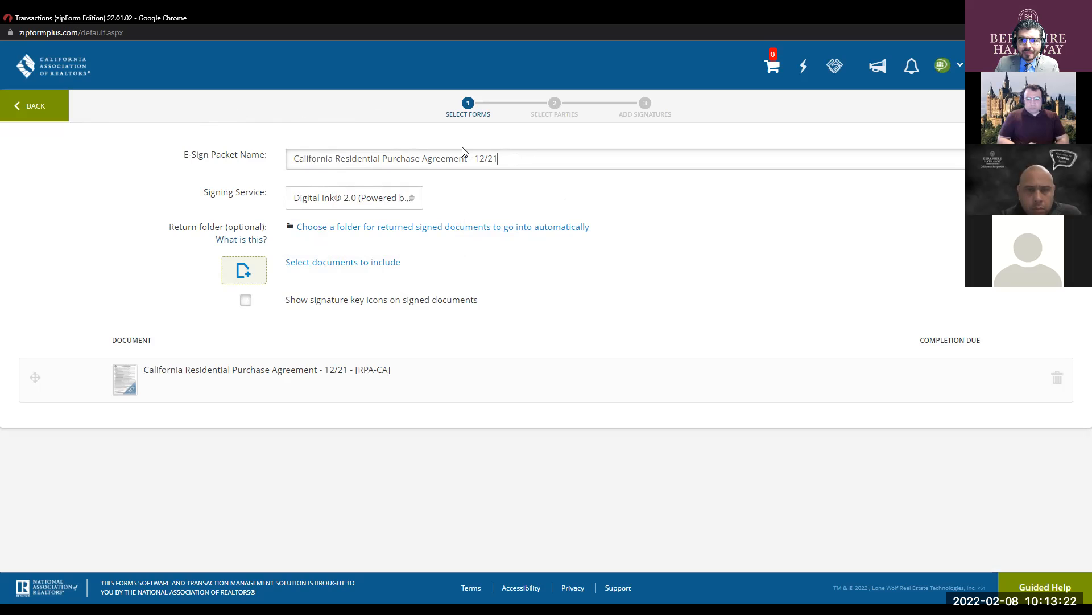
triple_click(506, 156)
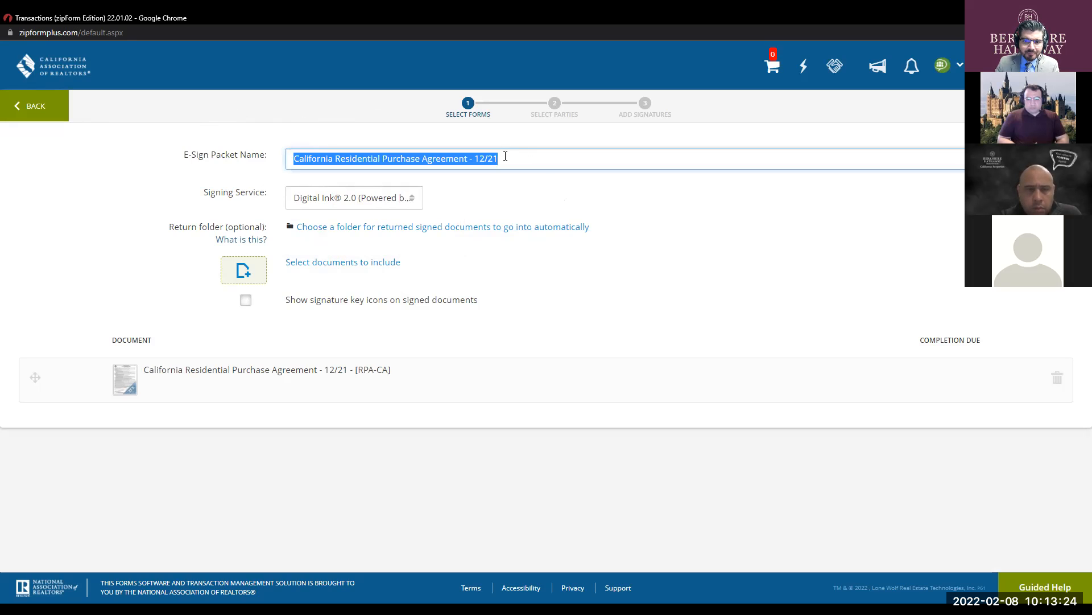
left_click(552, 200)
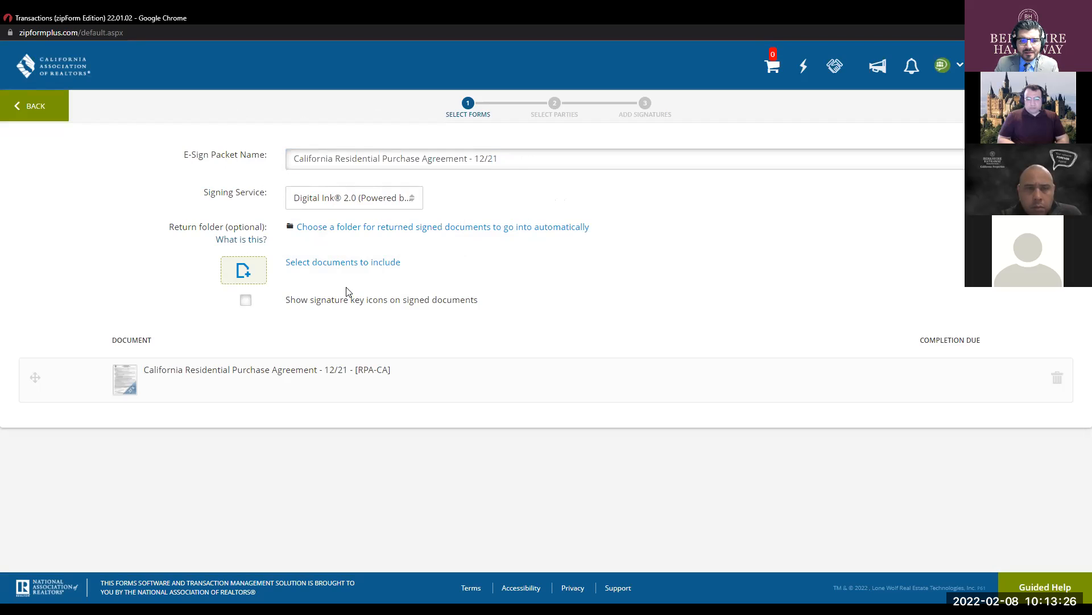
key("ctrl")
key("ctrl")
key("ctrl")
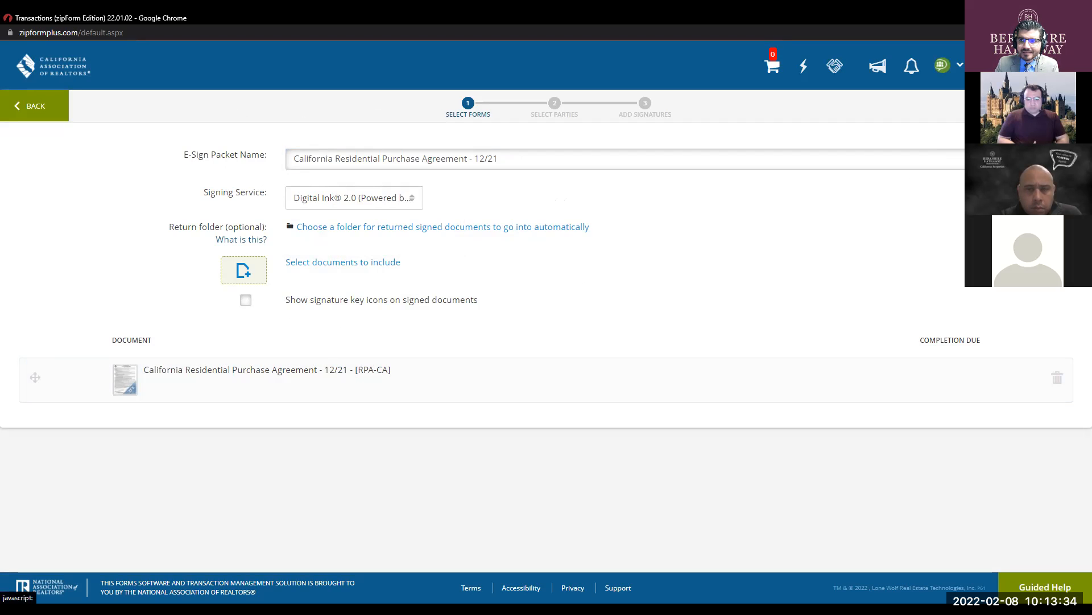
- Go on to the signing parties and enter Buyer One's e-mail address
left_click(1058, 106)
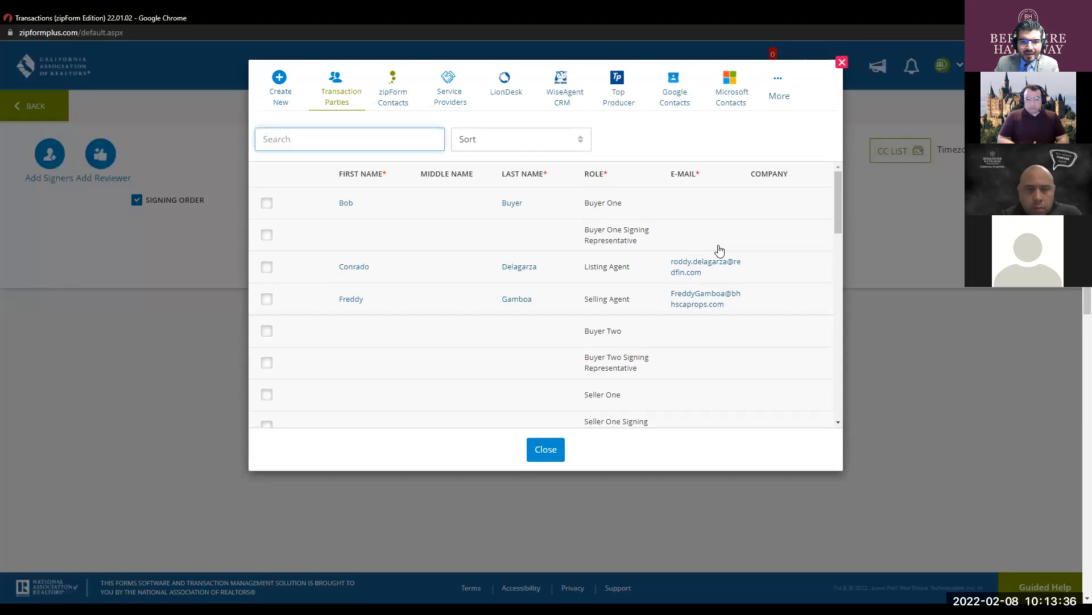
key("ctrl")
key("ctrl")
key("ctrl")
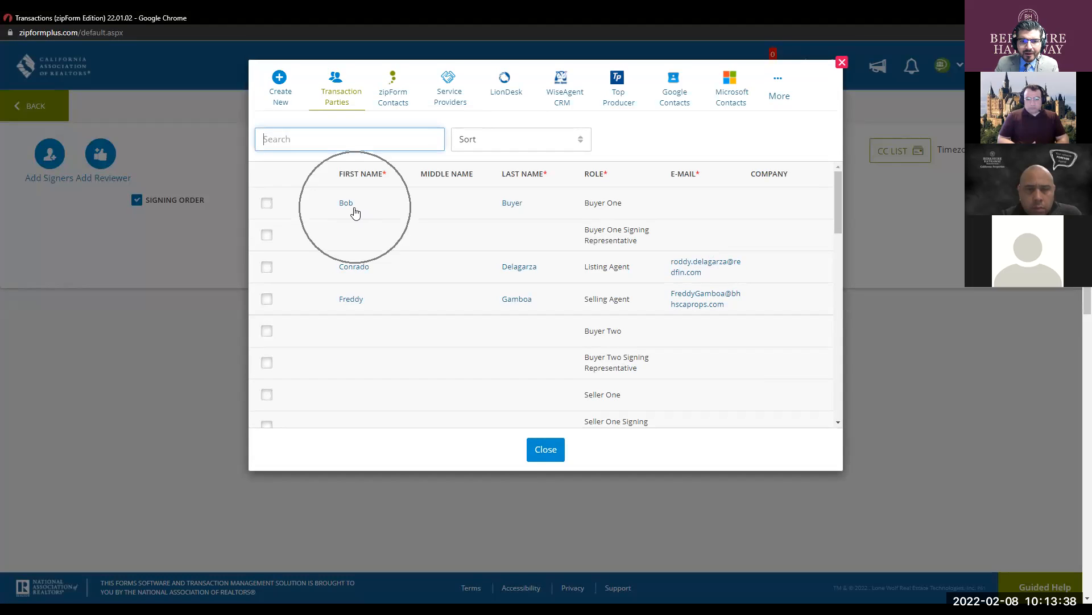
key("ctrl")
key("ctrl")
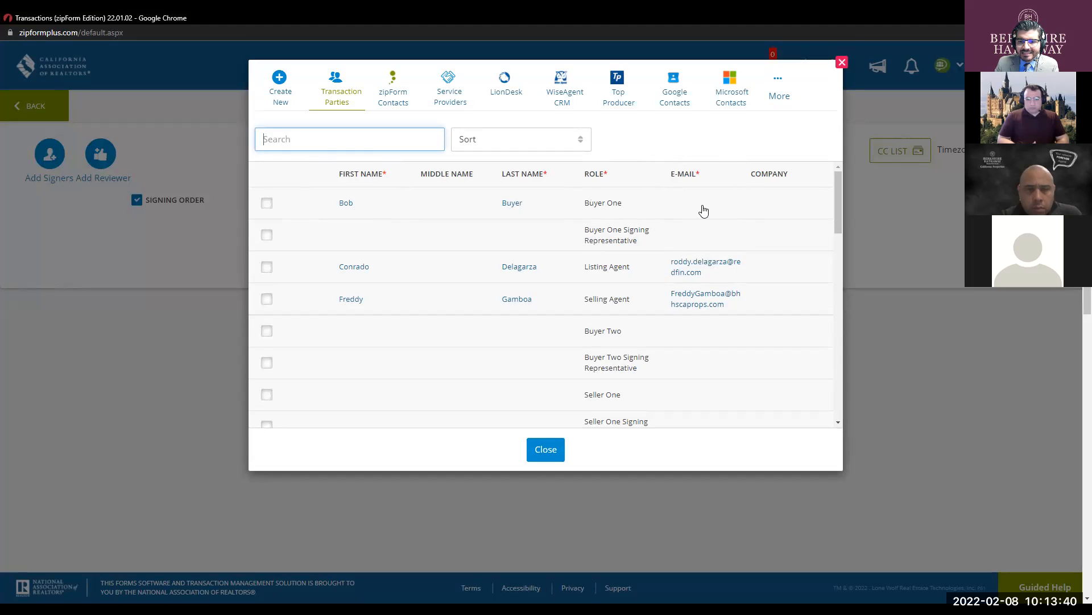
key("ctrl")
key("ctrl")
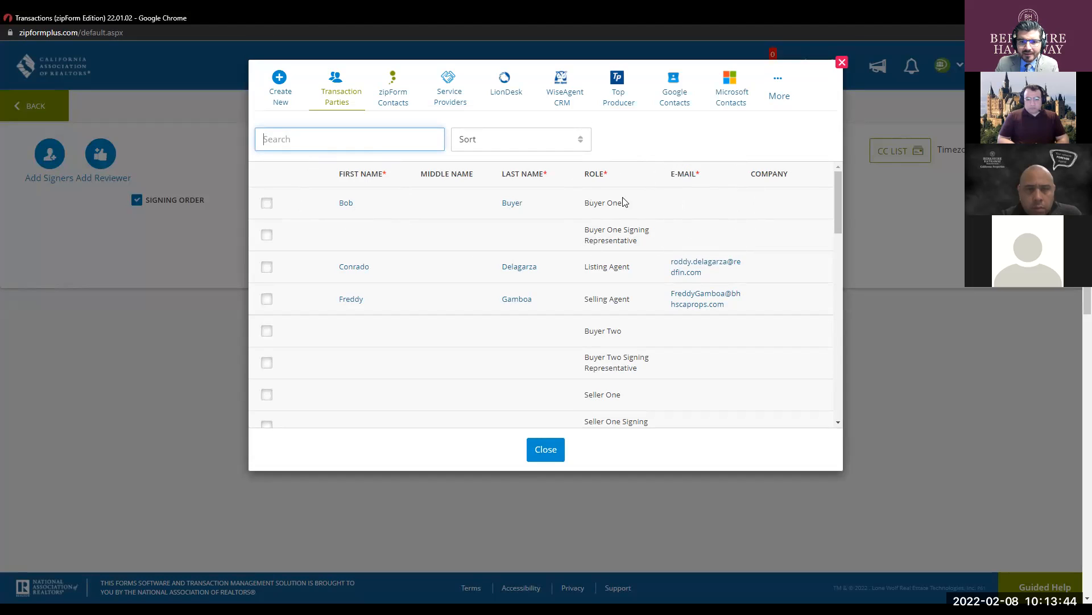
left_click(691, 205)
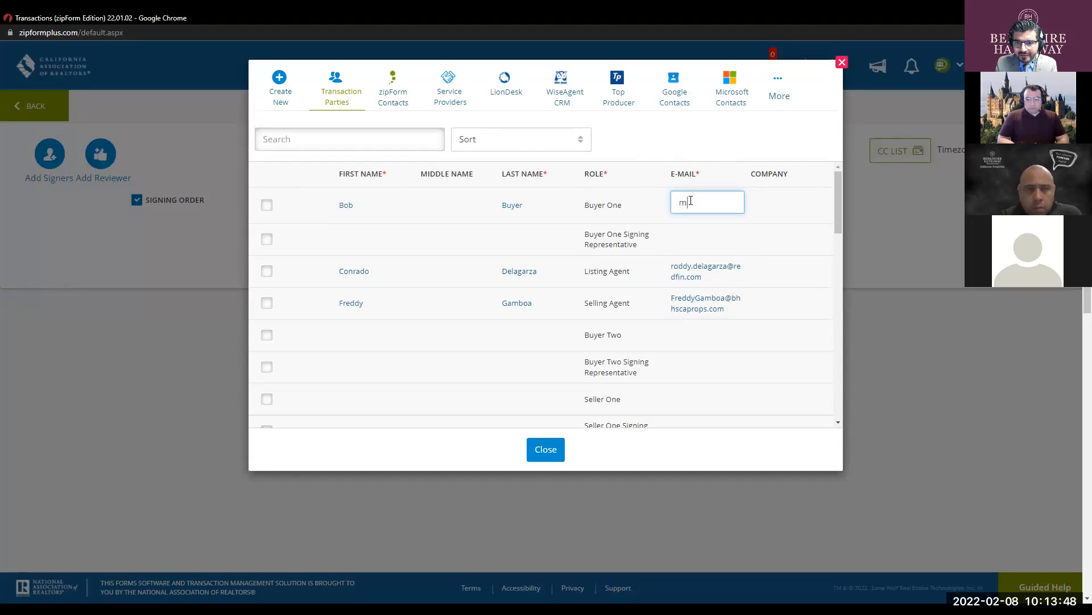
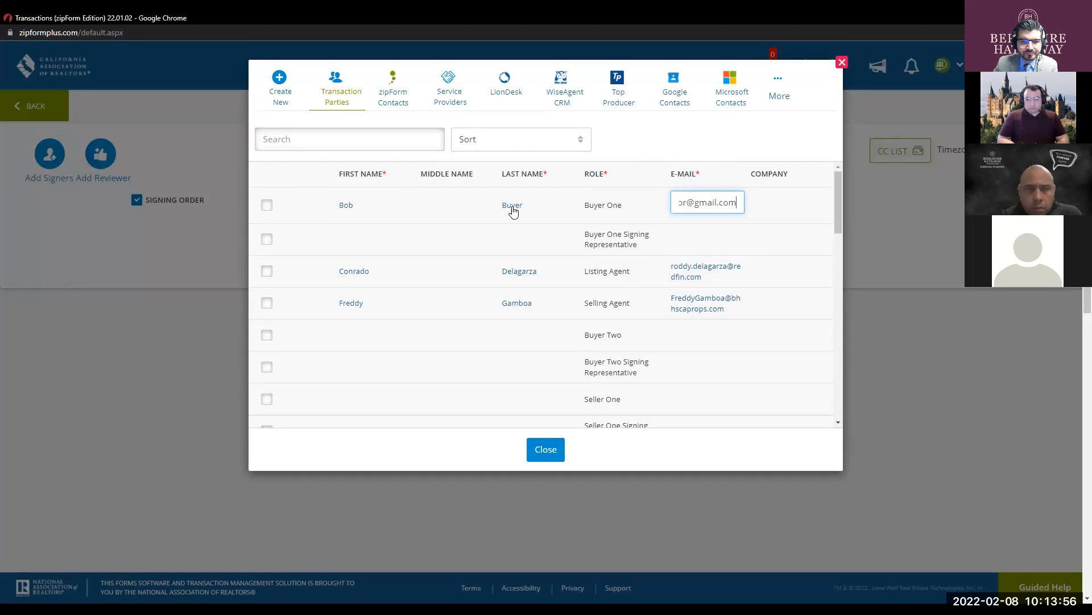
- Tick Buyer One and the Selling Agent as signers in Transaction Parties
left_click(264, 203)
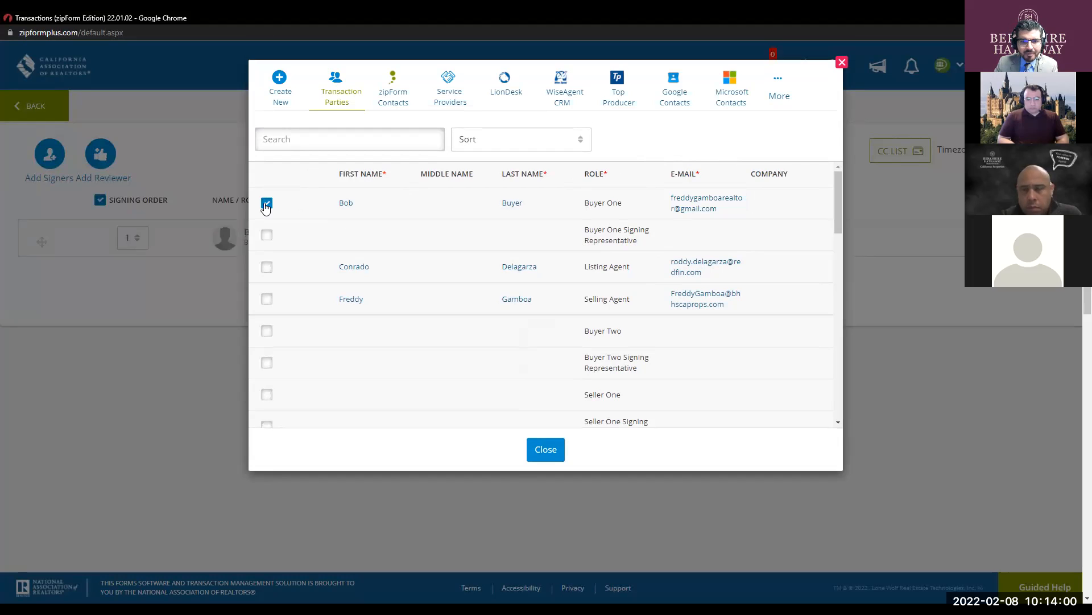
left_click(352, 299)
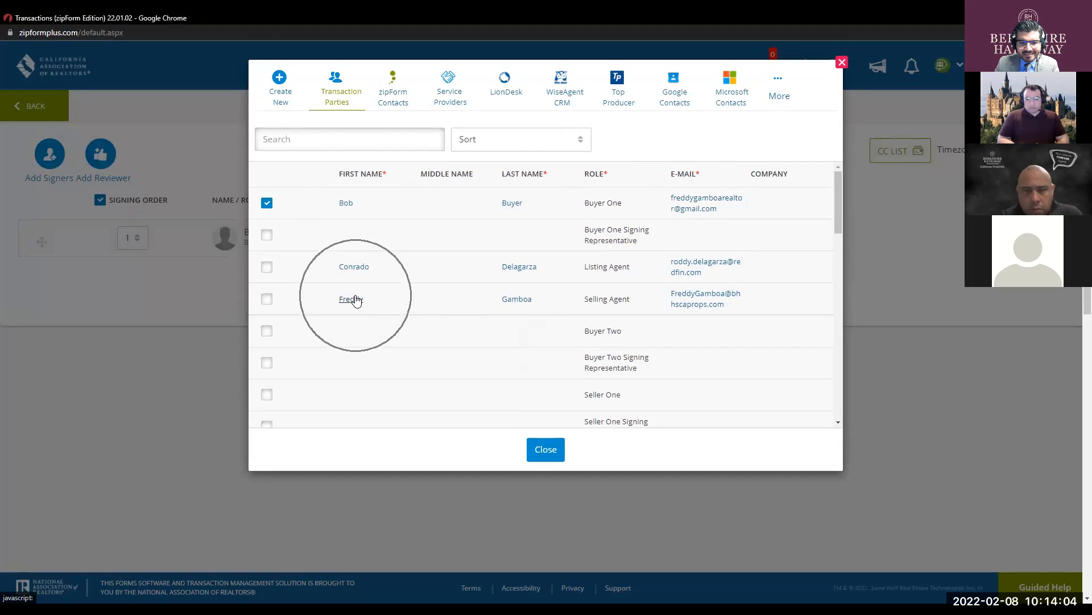
left_click(268, 301)
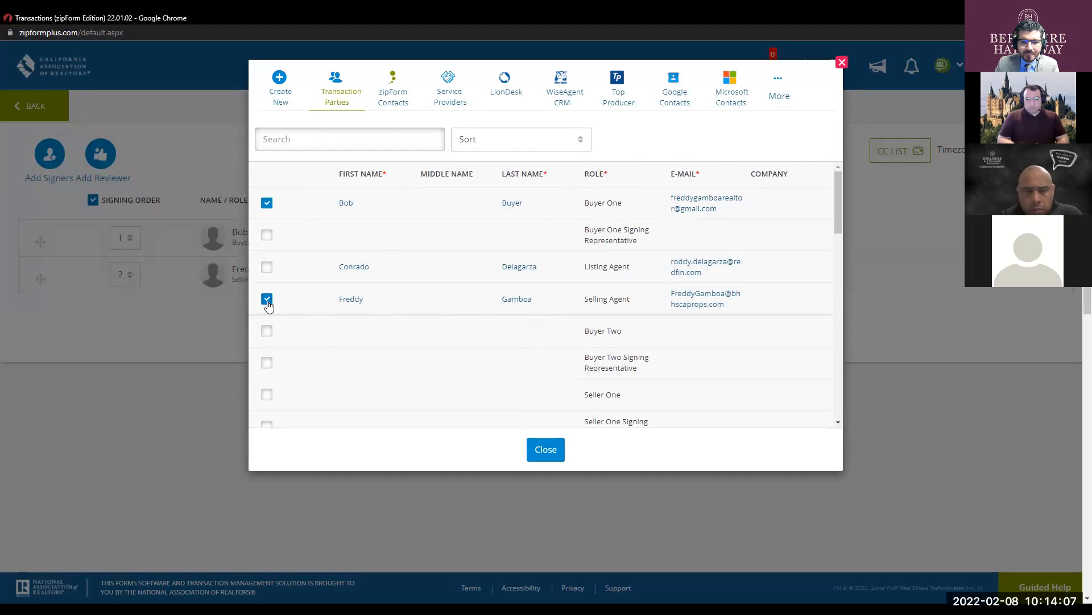
left_click(345, 211)
left_click(347, 306)
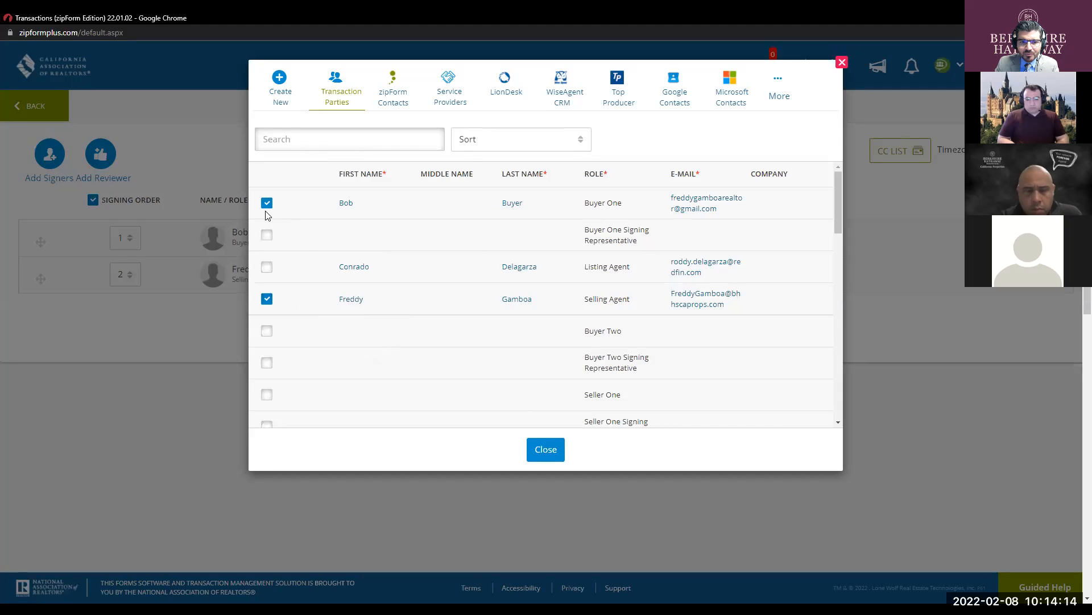
- Close Transaction Parties to show Buyer One as signer 1 and the Selling Agent as signer 2
left_click(546, 450)
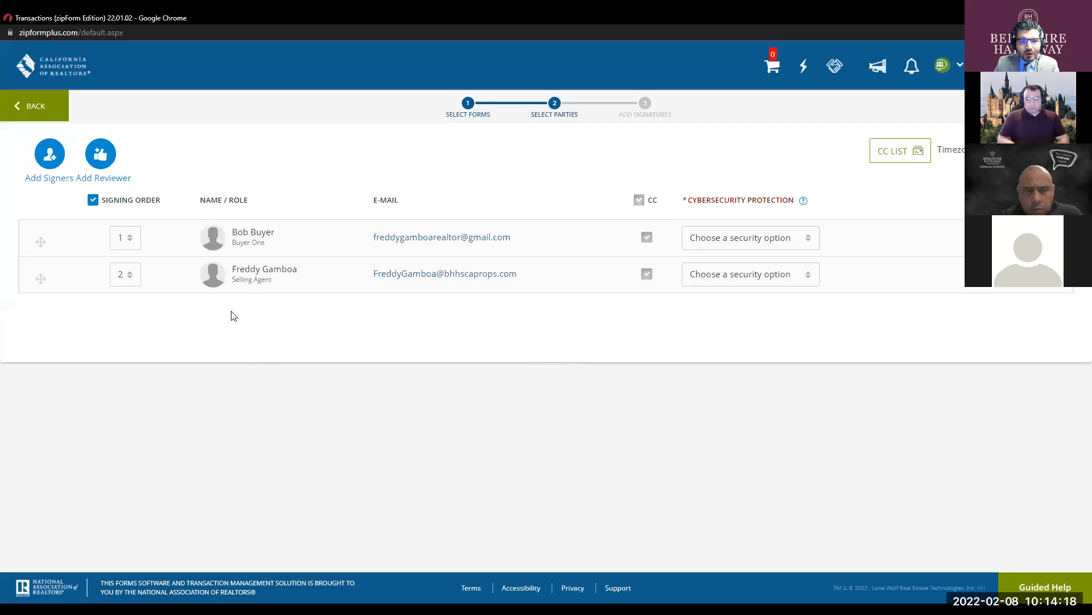
left_click(418, 246)
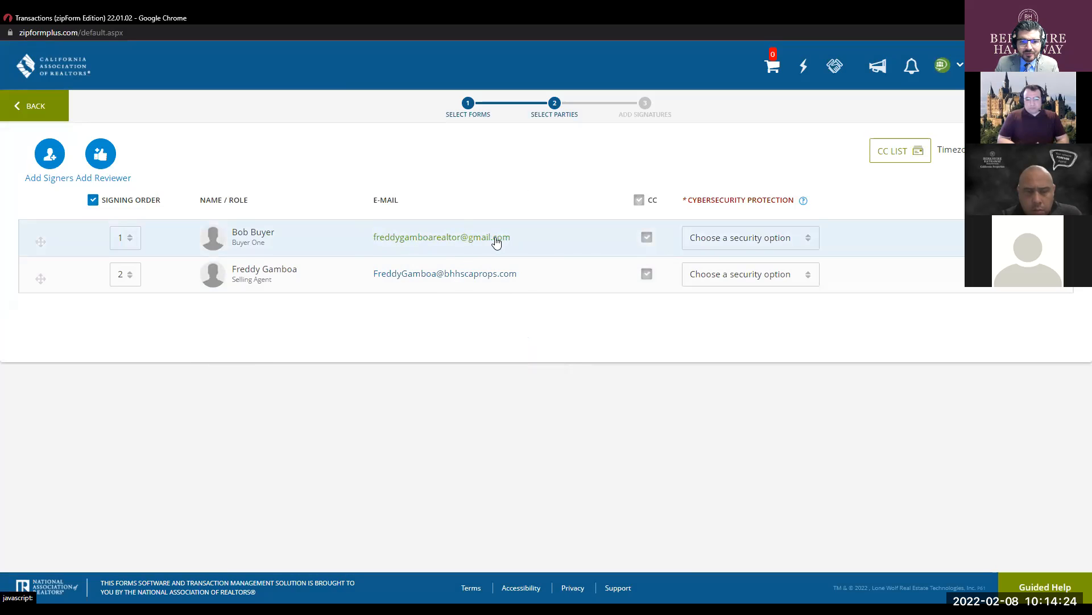
left_click(279, 228)
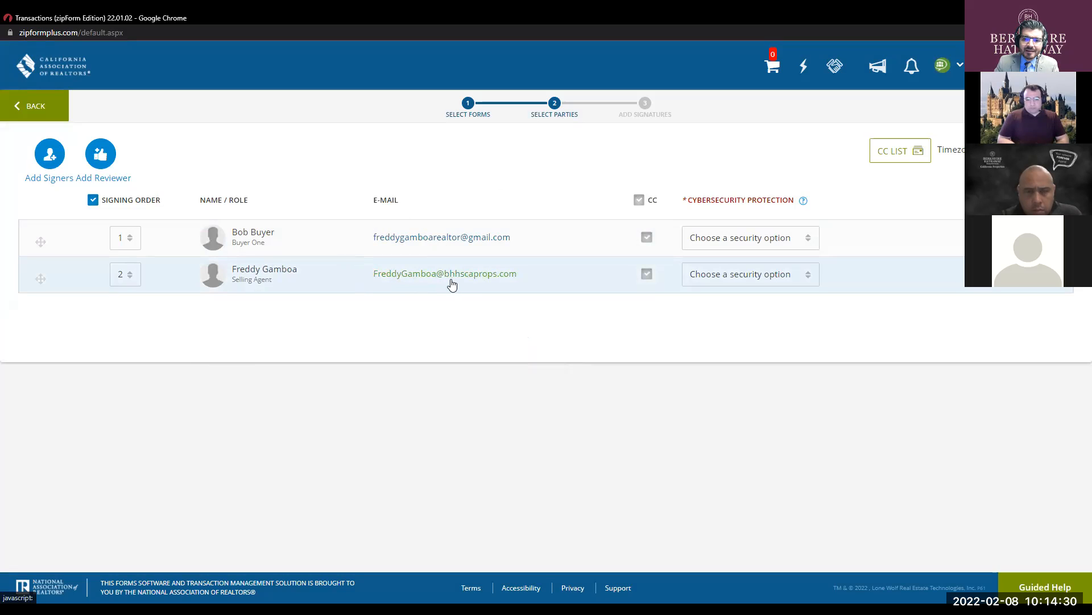
left_click(522, 278)
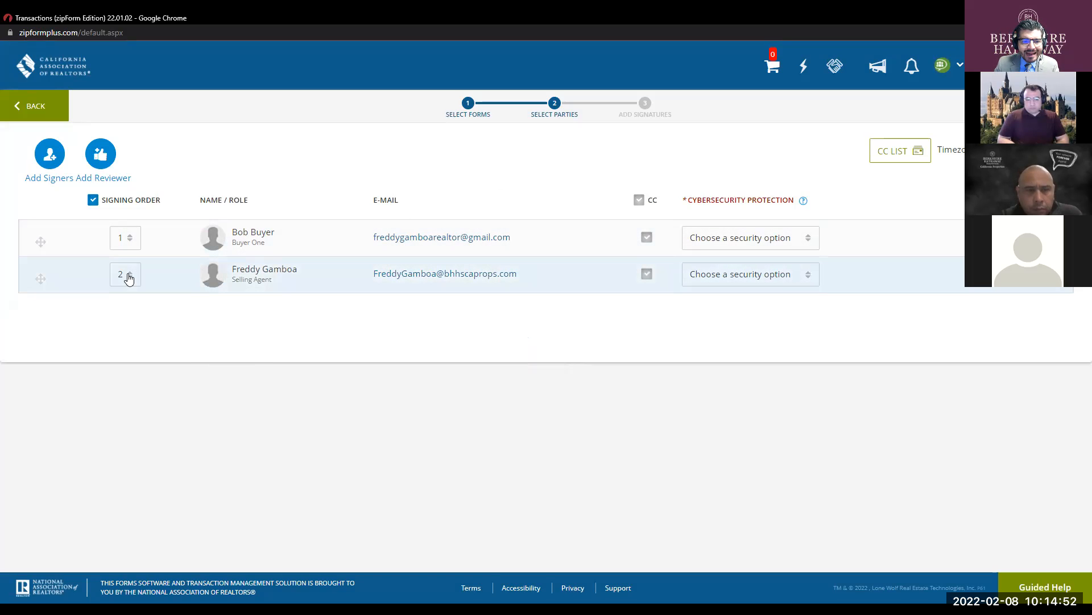
- Set the Selling Agent's signing order to 1, so both signers read 1 with the agent on top
left_click(127, 279)
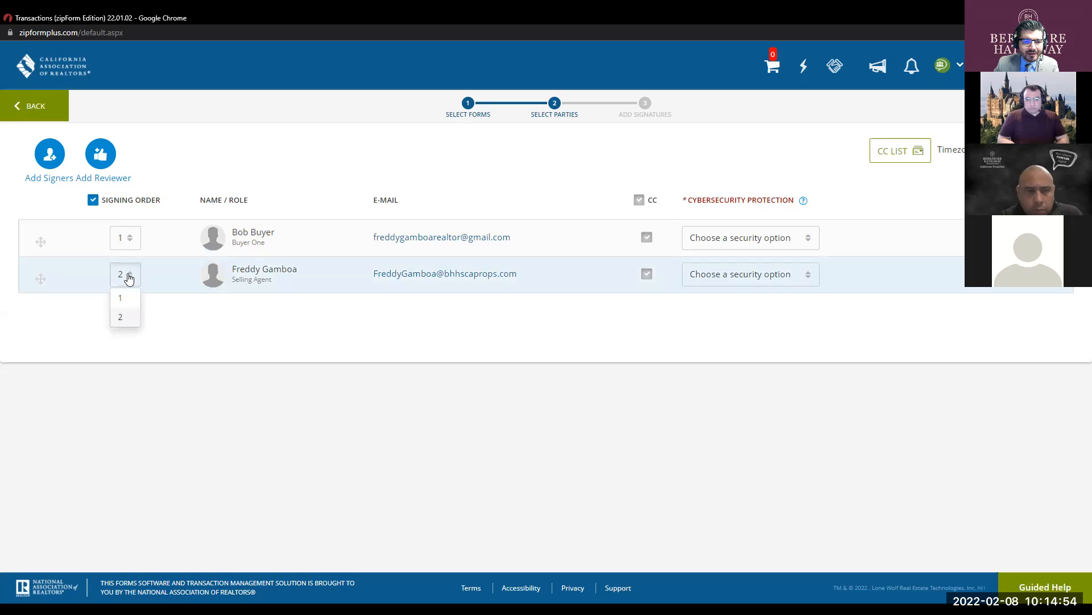
left_click(122, 297)
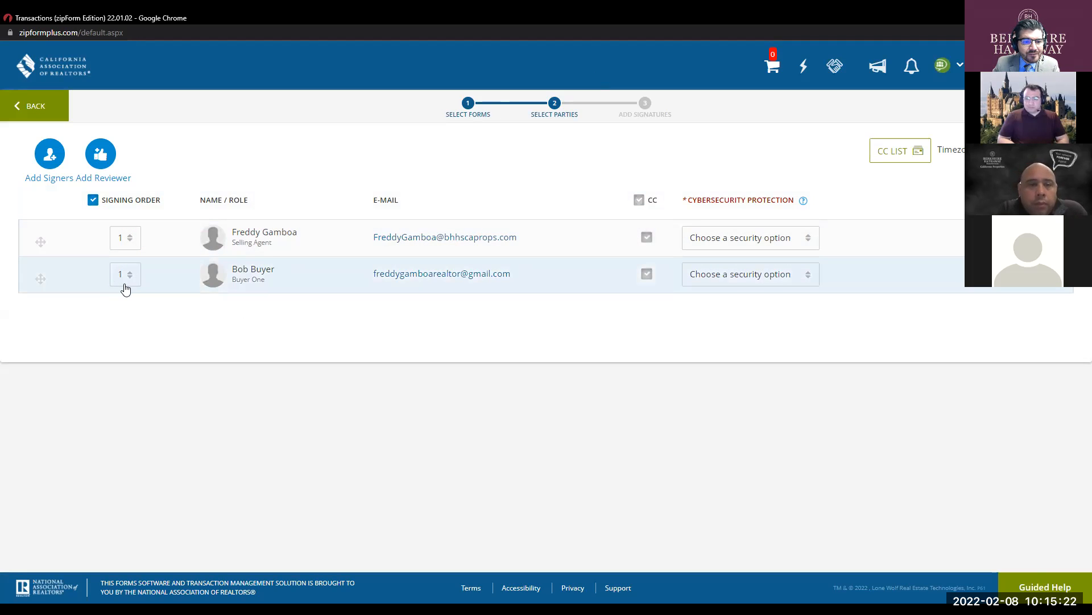
left_click(126, 279)
left_click(122, 317)
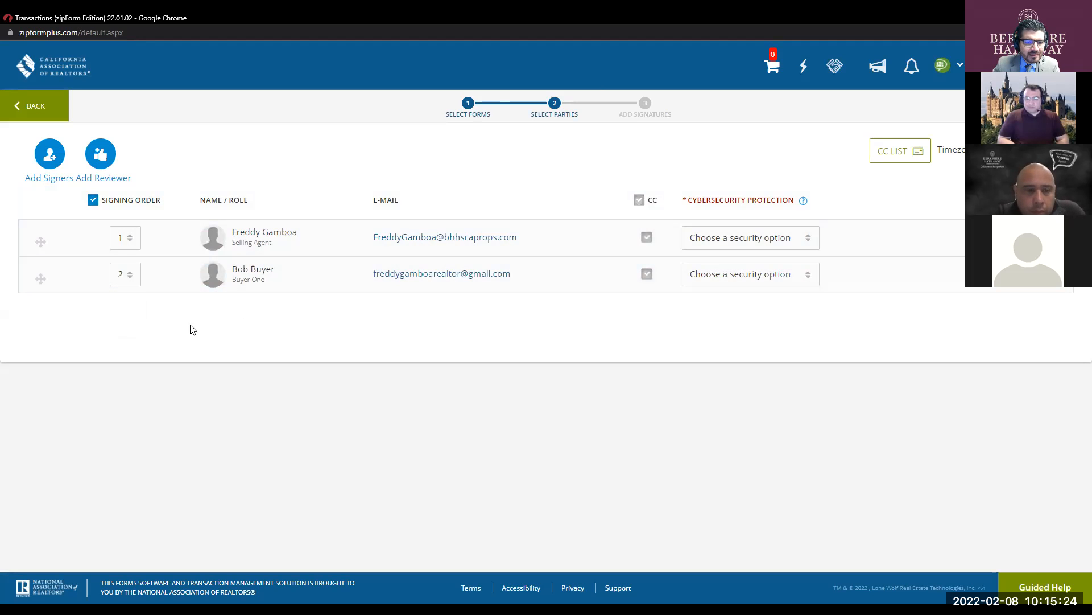
left_click(128, 244)
left_click(126, 285)
left_click(127, 278)
left_click(132, 316)
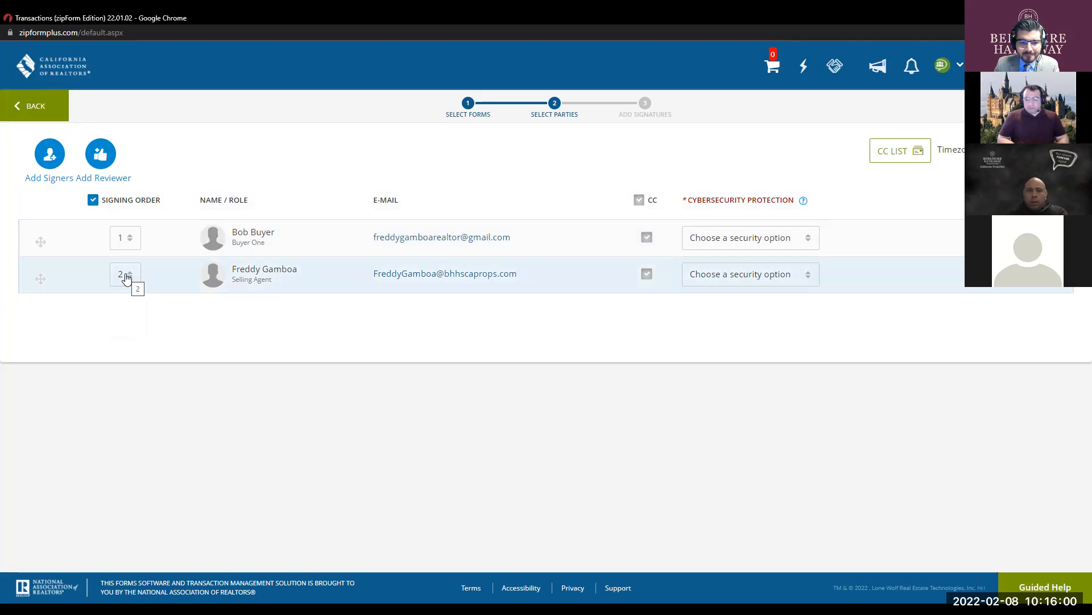
left_click(125, 275)
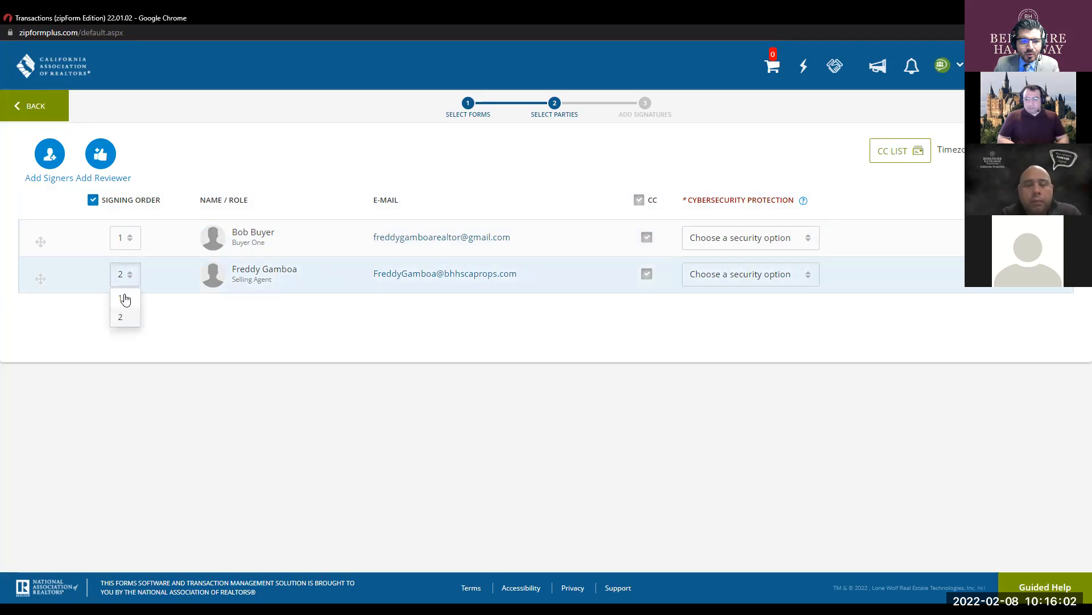
left_click(124, 302)
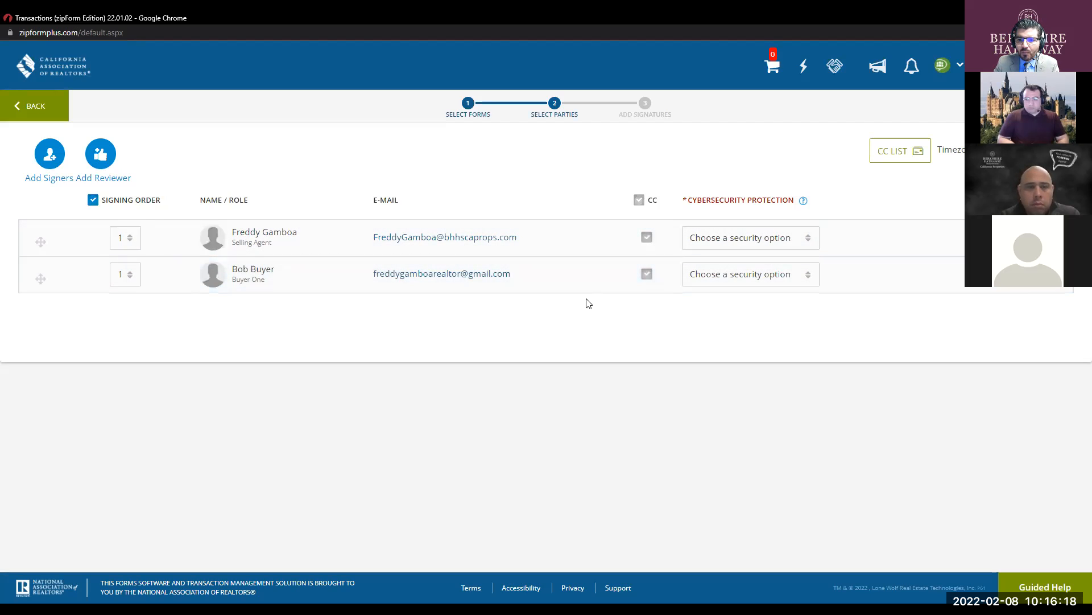
- Check the first signer's security options, leaving them unchanged
left_click(763, 244)
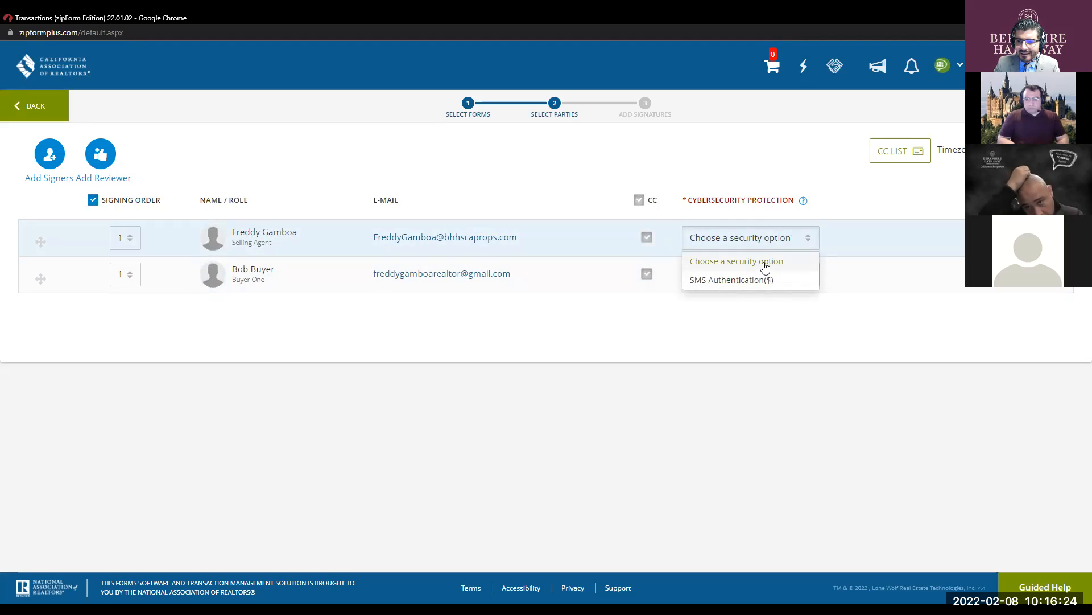
left_click(761, 307)
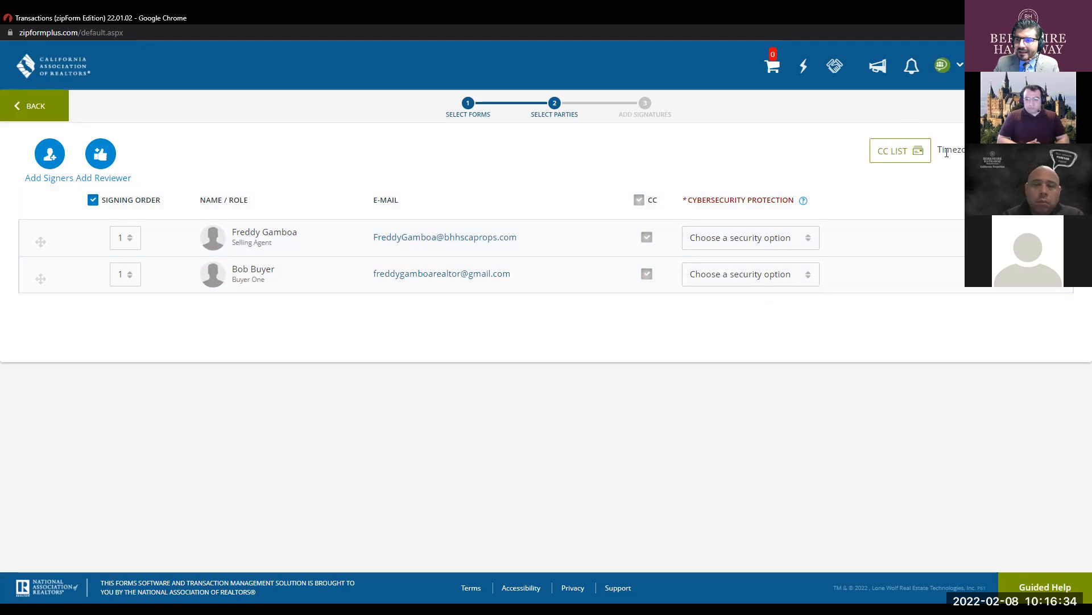
left_click_drag(954, 149, 975, 150)
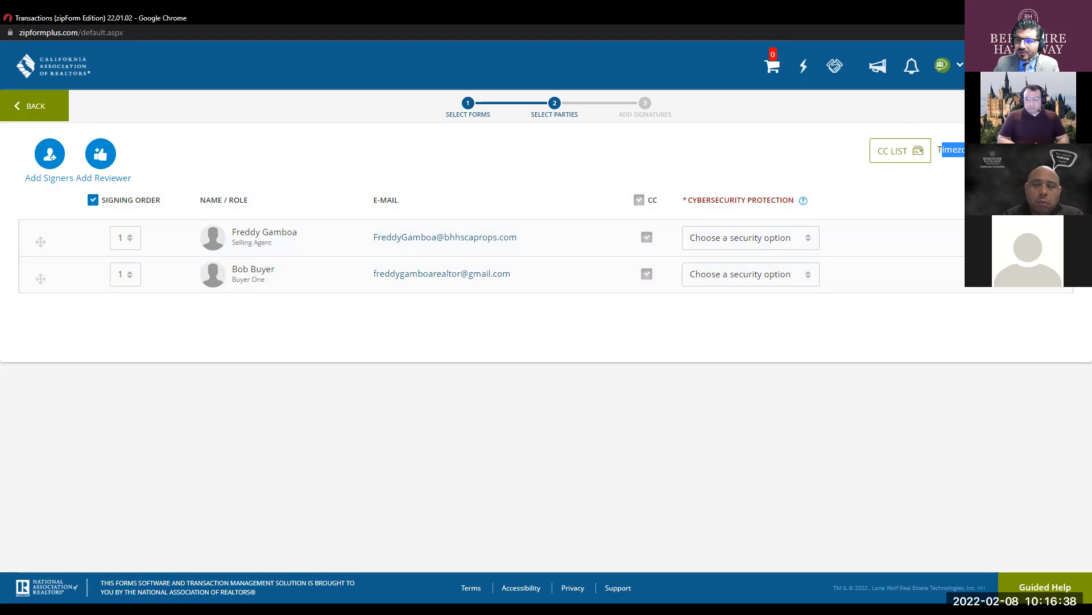
left_click(954, 203)
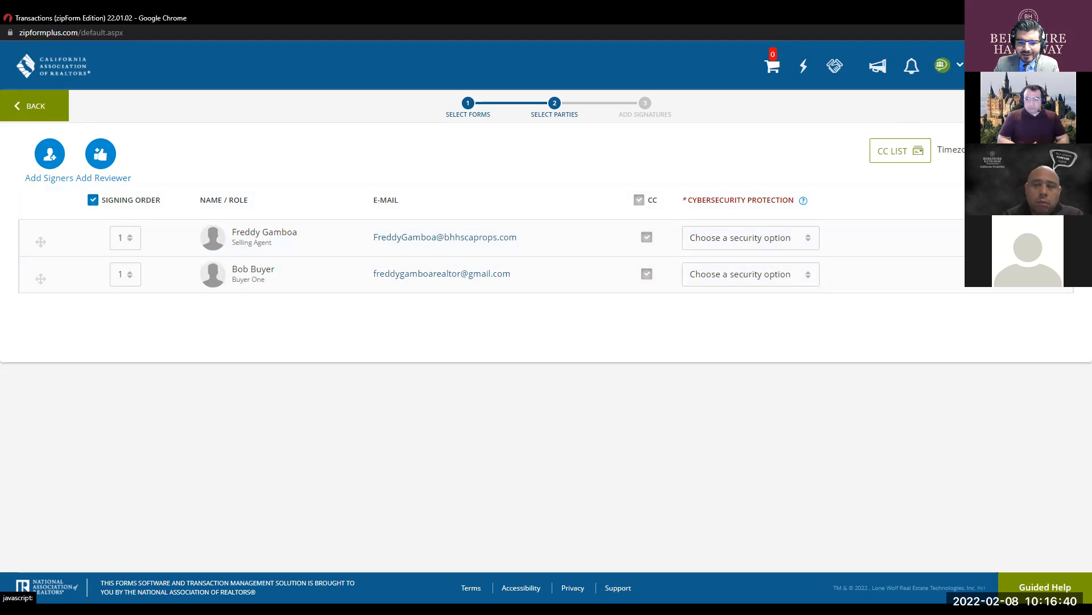
- Keep Pacific Time Zone as the signing timezone and continue to signature placement
left_click(972, 149)
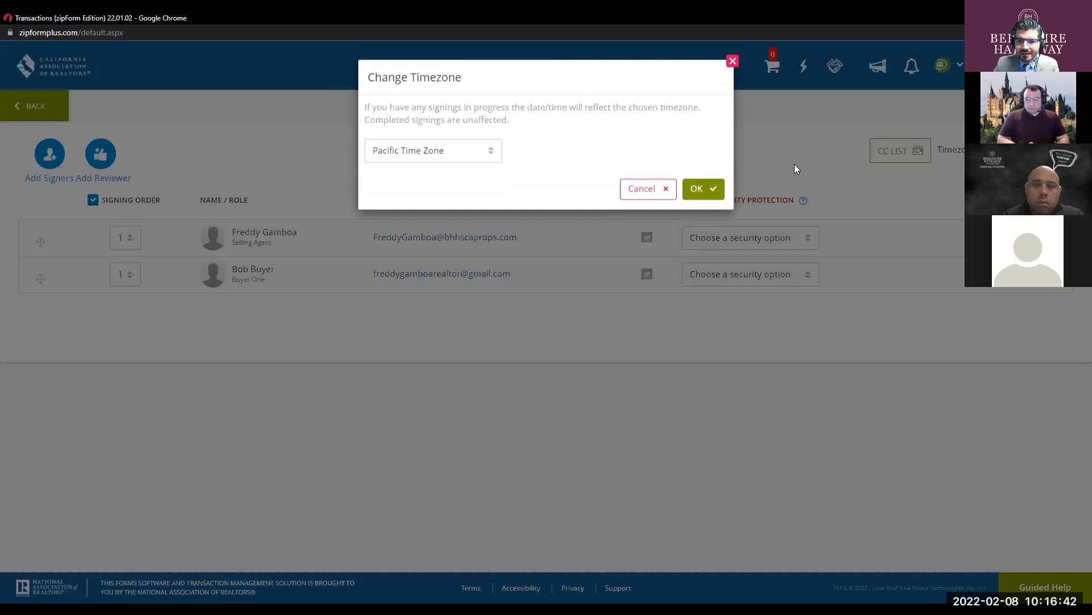
left_click(471, 152)
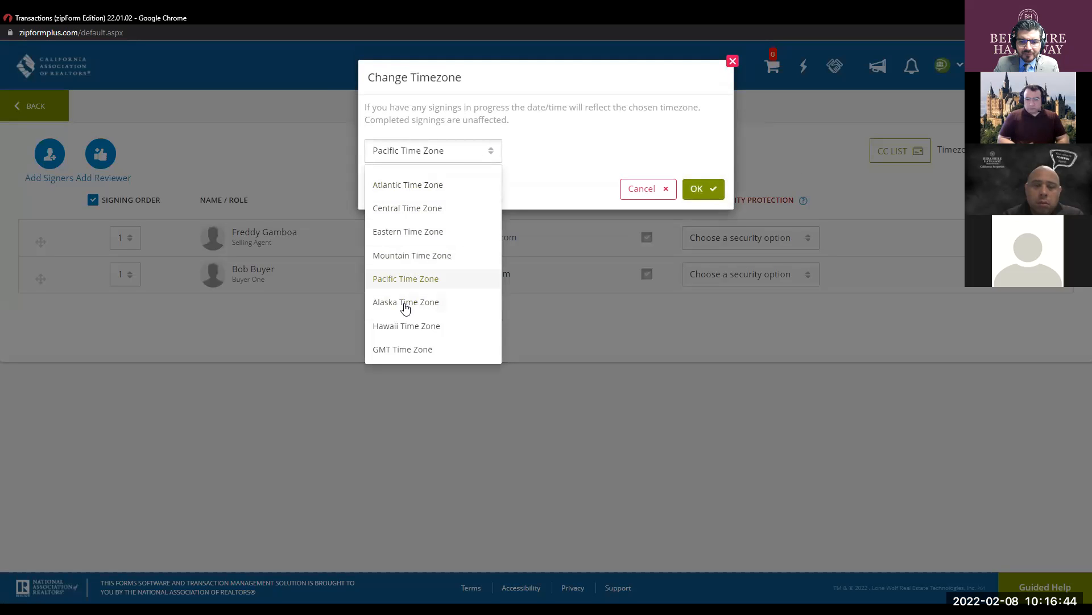
left_click(408, 349)
left_click(452, 163)
left_click(414, 279)
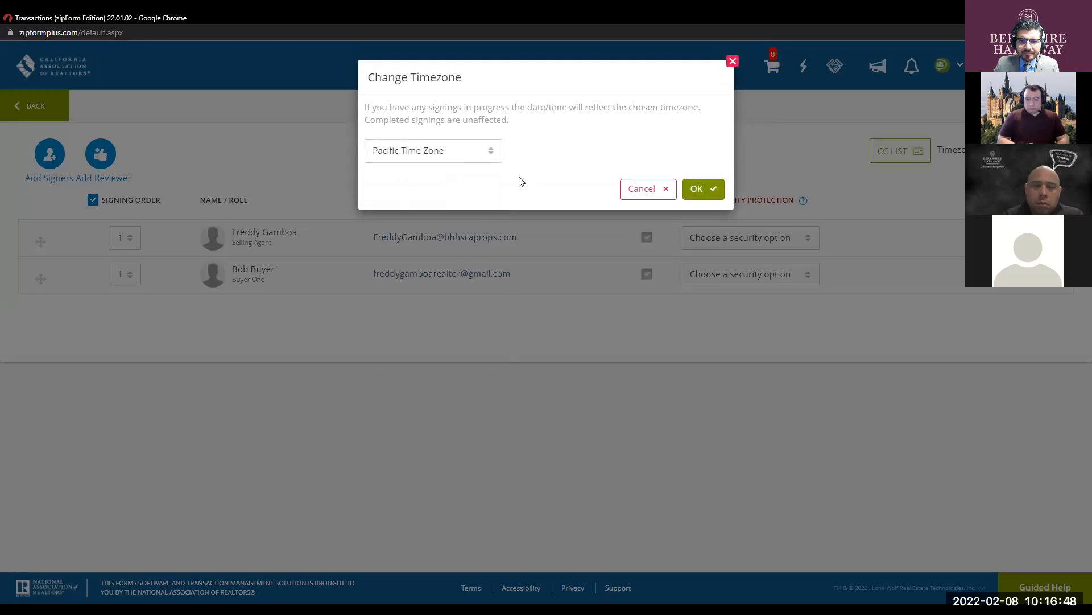
left_click(698, 186)
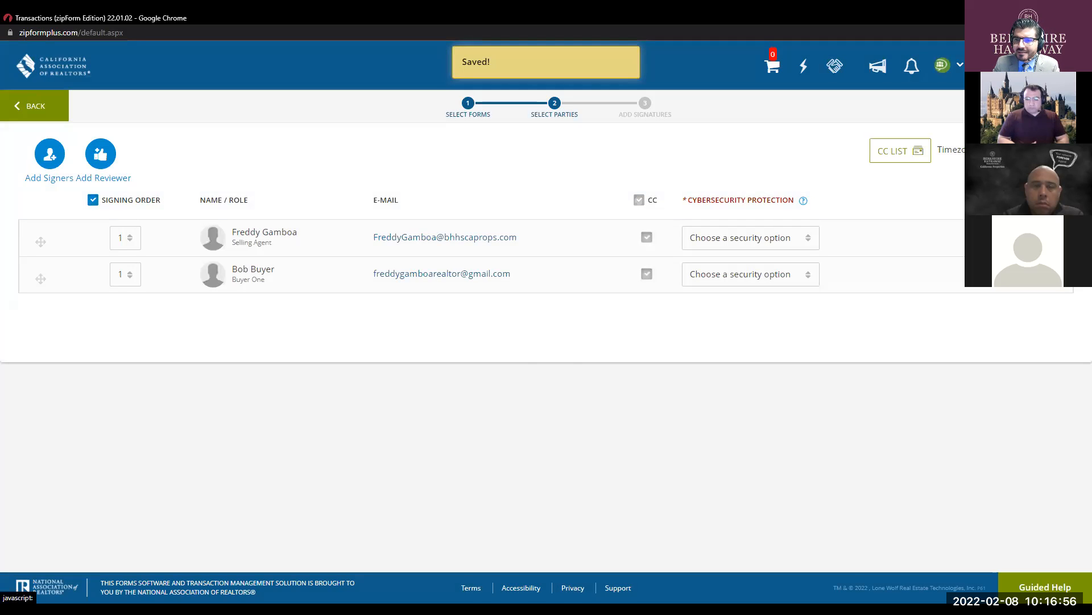
left_click(1045, 107)
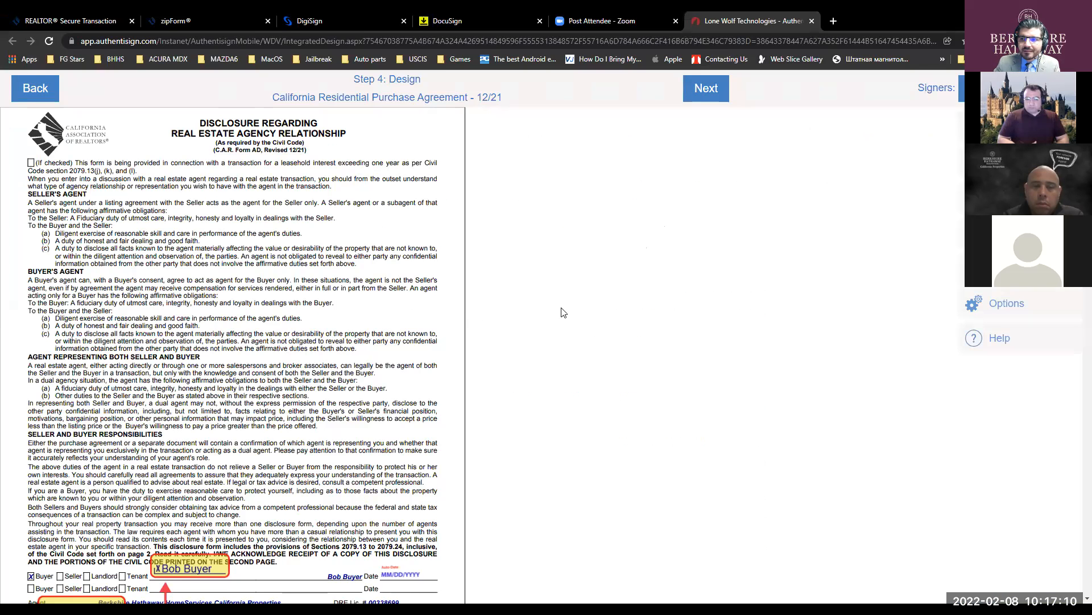
scroll(378, 281, "down", 2)
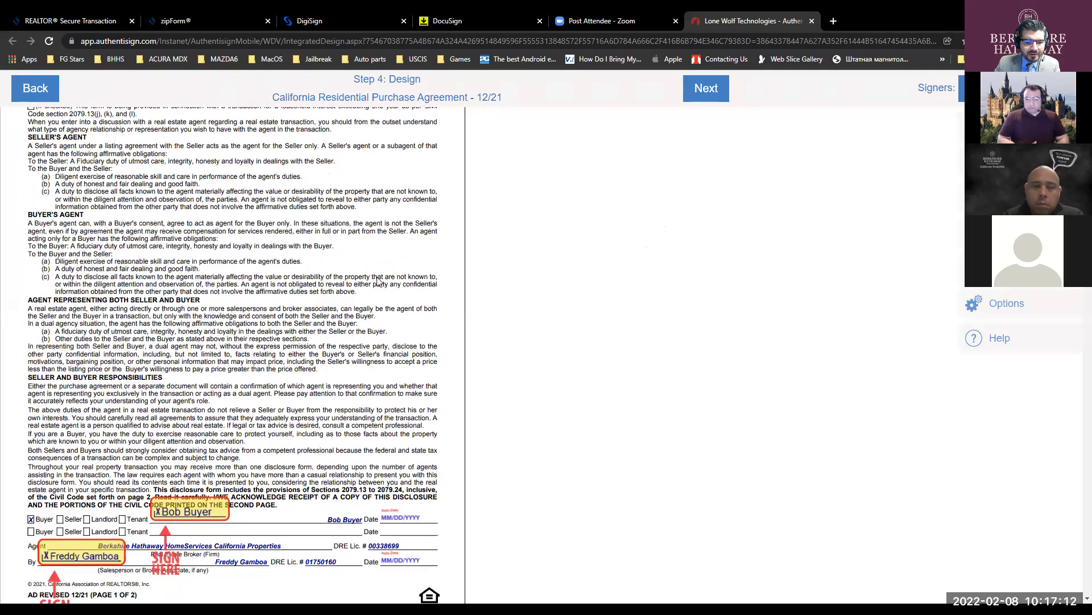
scroll(378, 281, "down", 2)
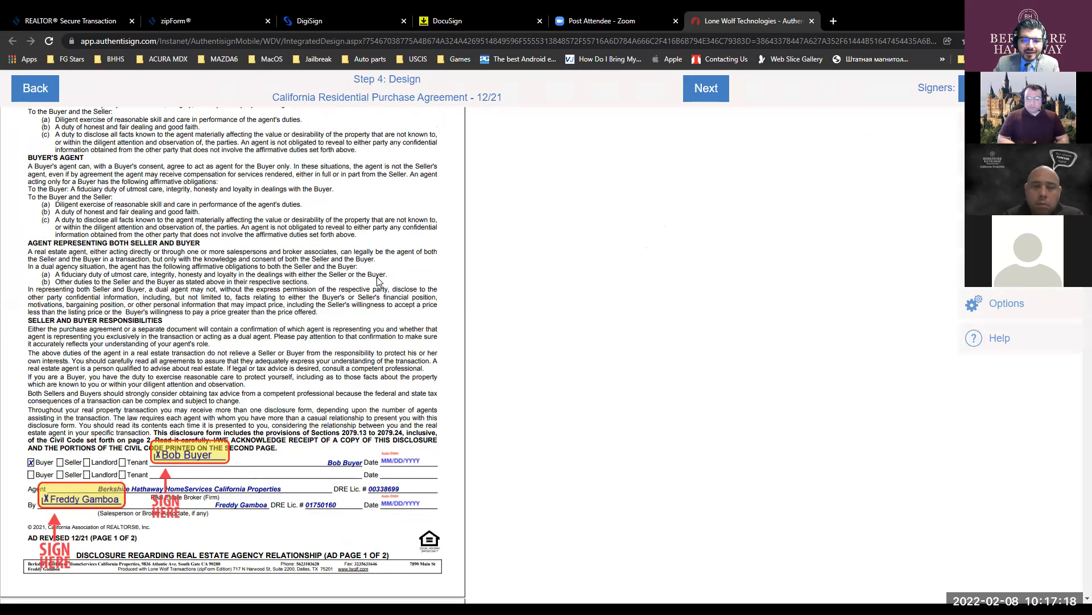
scroll(228, 285, "down", 3)
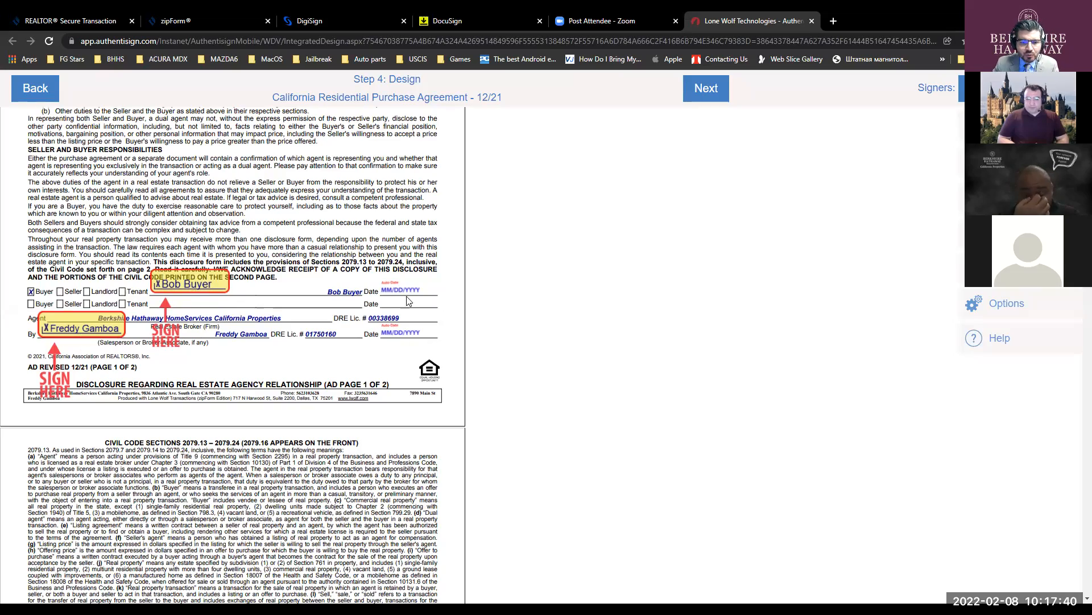
- Check the signature and initial tags on every page of the package, then continue to Finalize Signing Setup
scroll(407, 300, "down", 7)
scroll(407, 296, "down", 15)
scroll(402, 296, "down", 11)
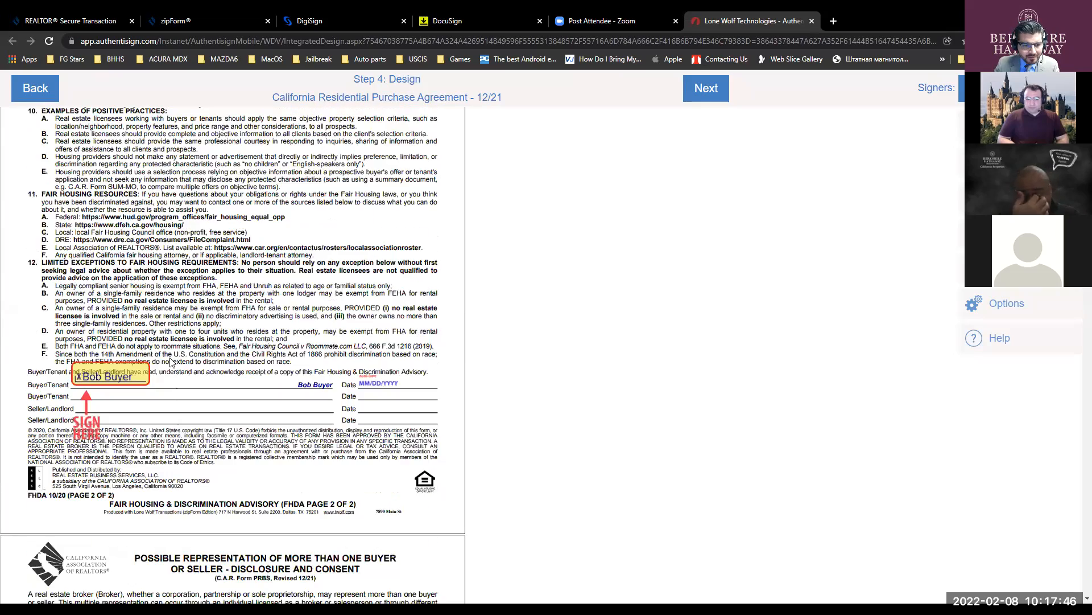
scroll(394, 302, "down", 2)
scroll(394, 301, "down", 8)
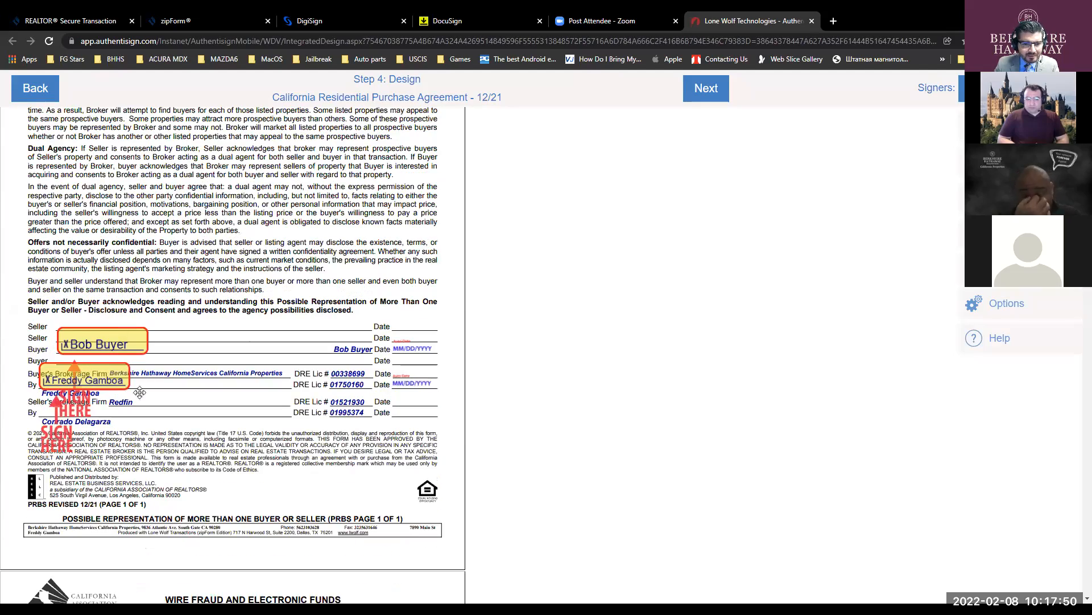
scroll(370, 378, "down", 12)
scroll(371, 376, "down", 12)
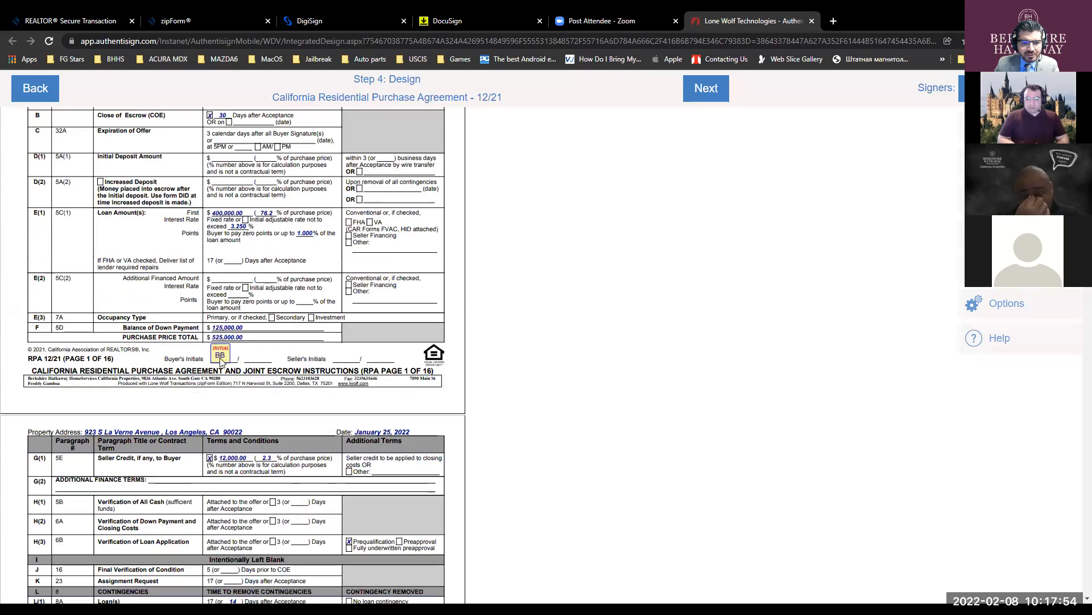
scroll(221, 362, "down", 12)
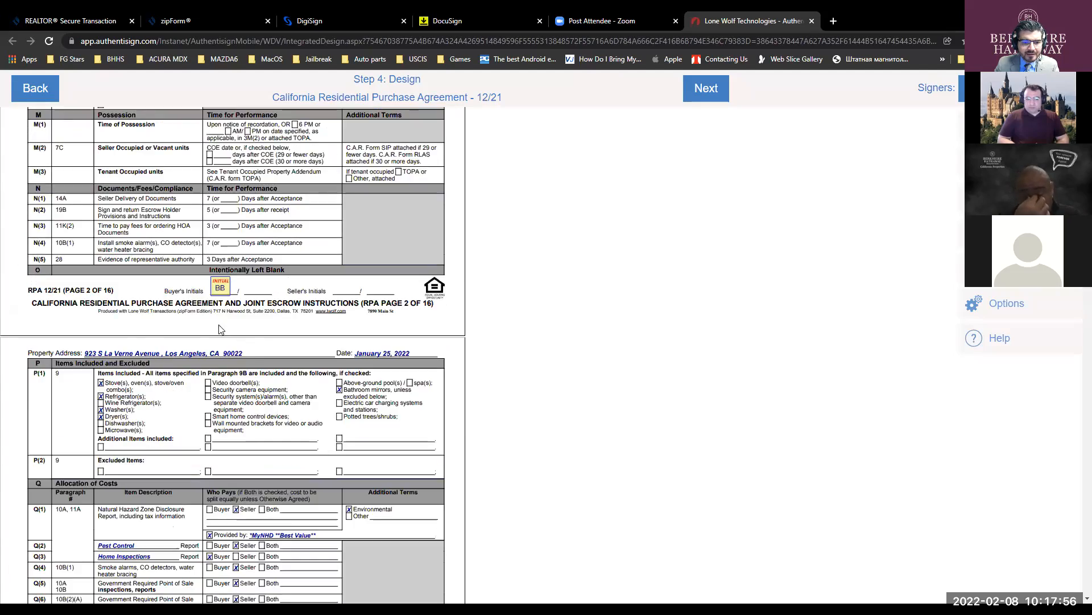
scroll(221, 329, "down", 12)
scroll(405, 358, "down", 4)
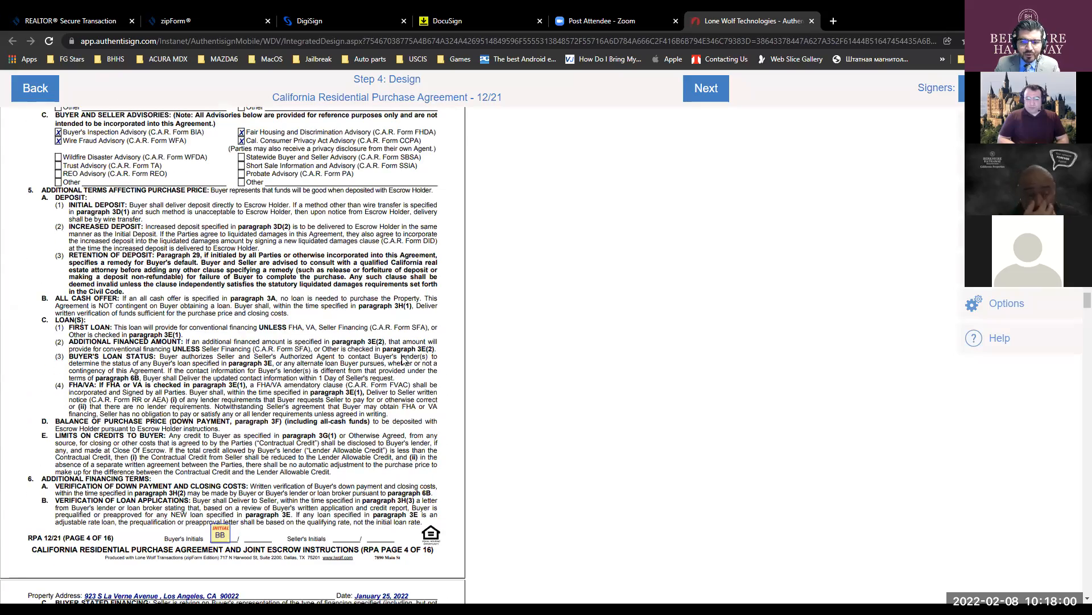
scroll(405, 357, "down", 4)
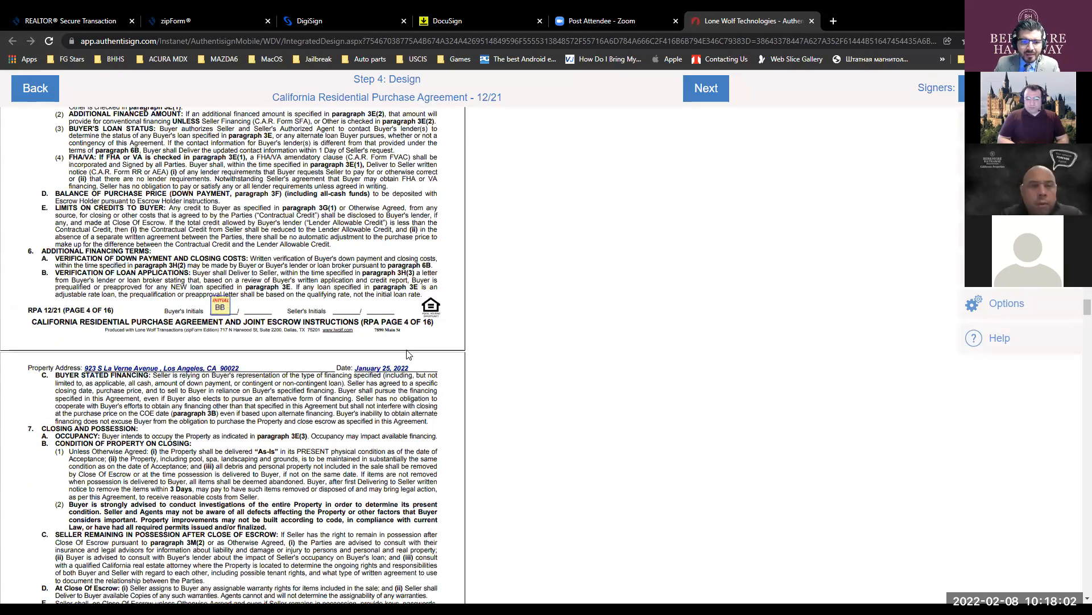
scroll(480, 350, "down", 3)
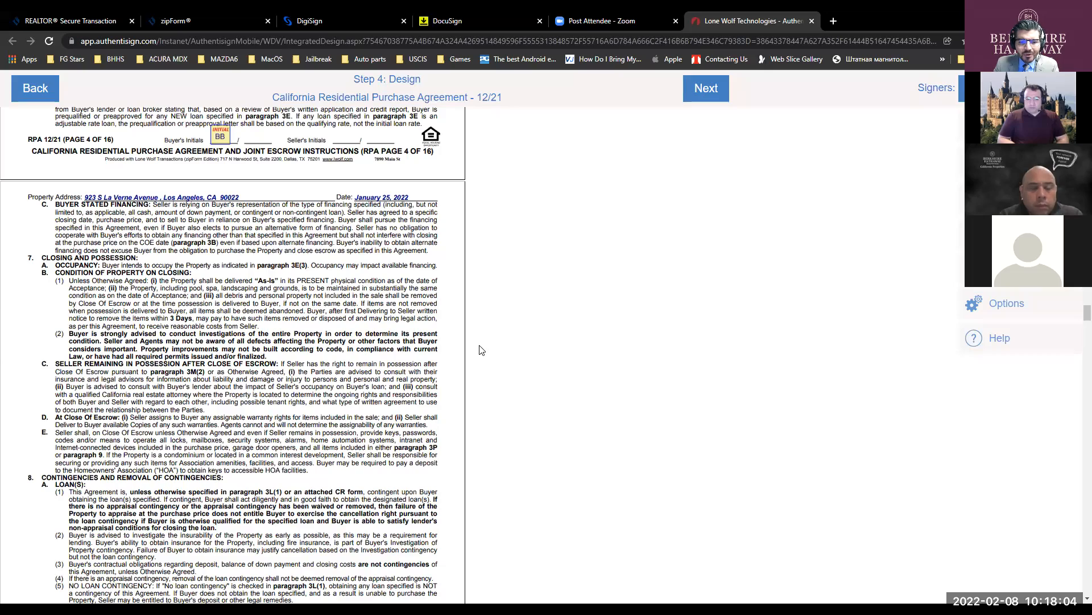
scroll(480, 350, "down", 16)
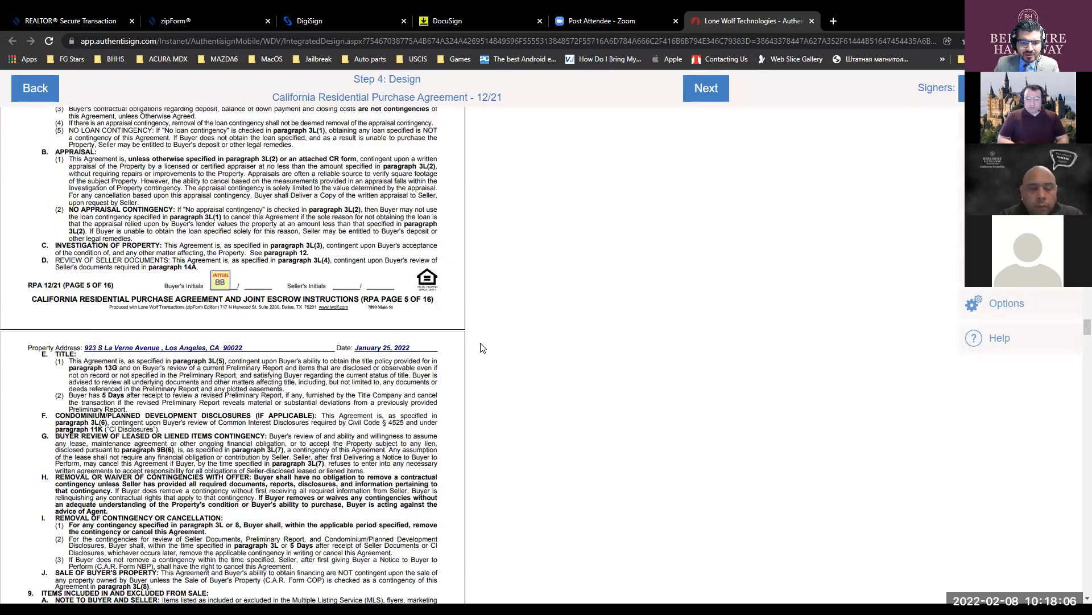
scroll(483, 344, "down", 12)
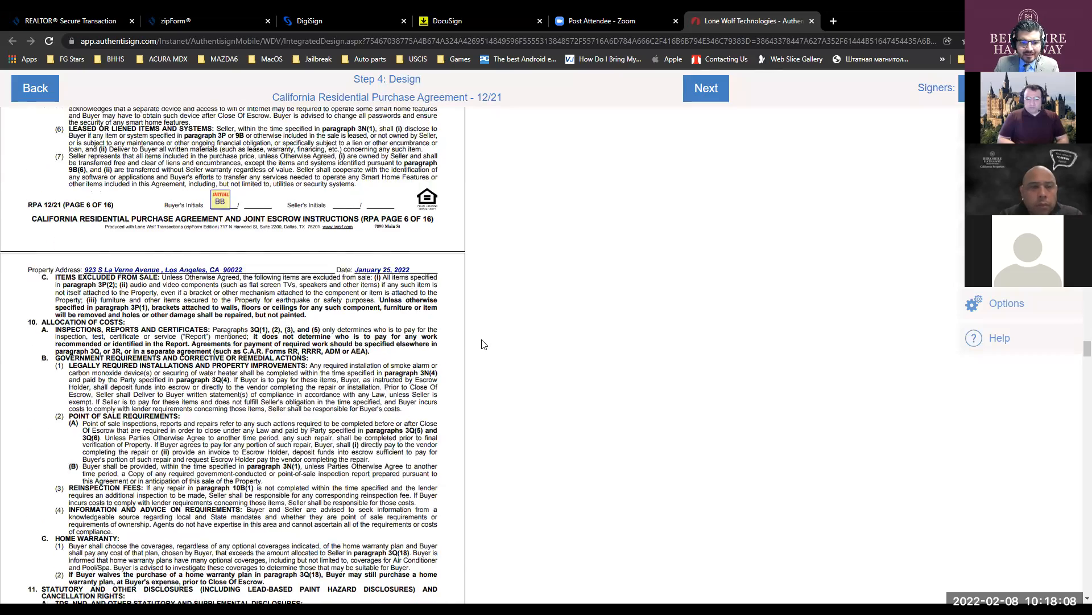
scroll(484, 345, "down", 20)
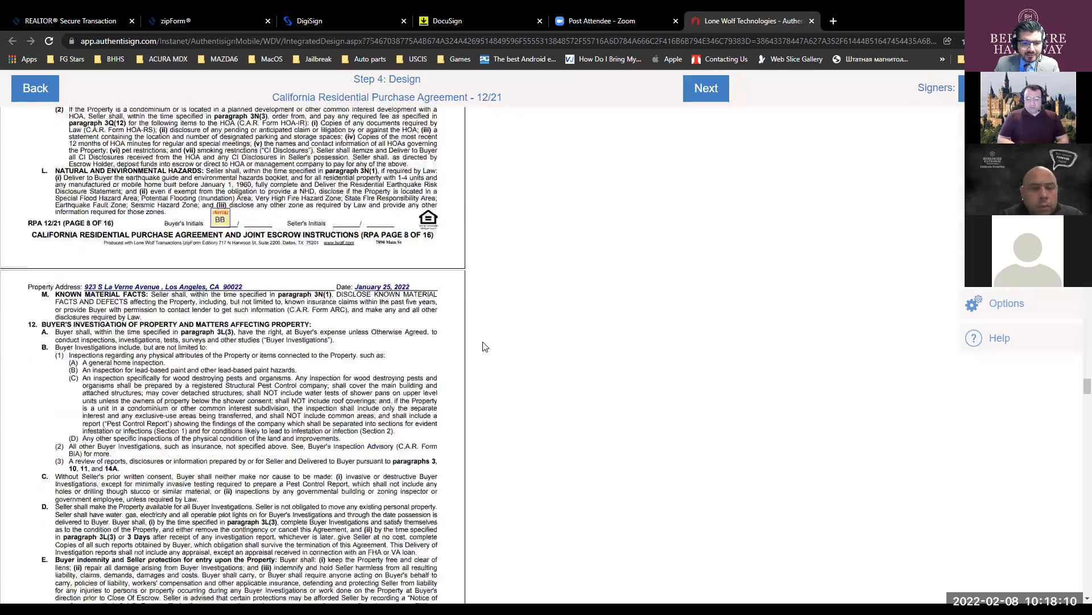
scroll(485, 347, "down", 20)
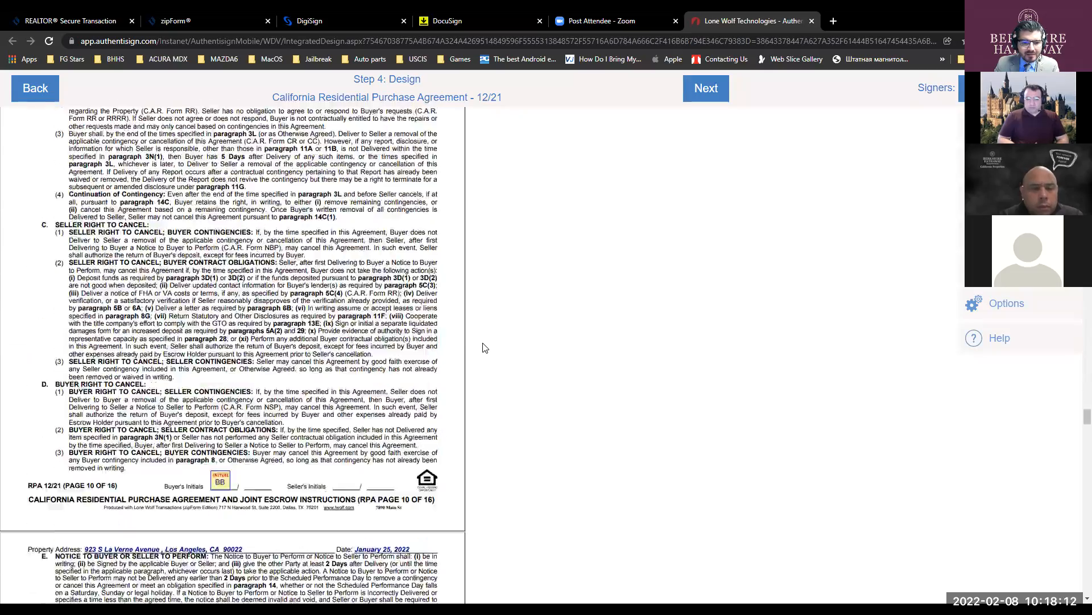
scroll(485, 347, "down", 20)
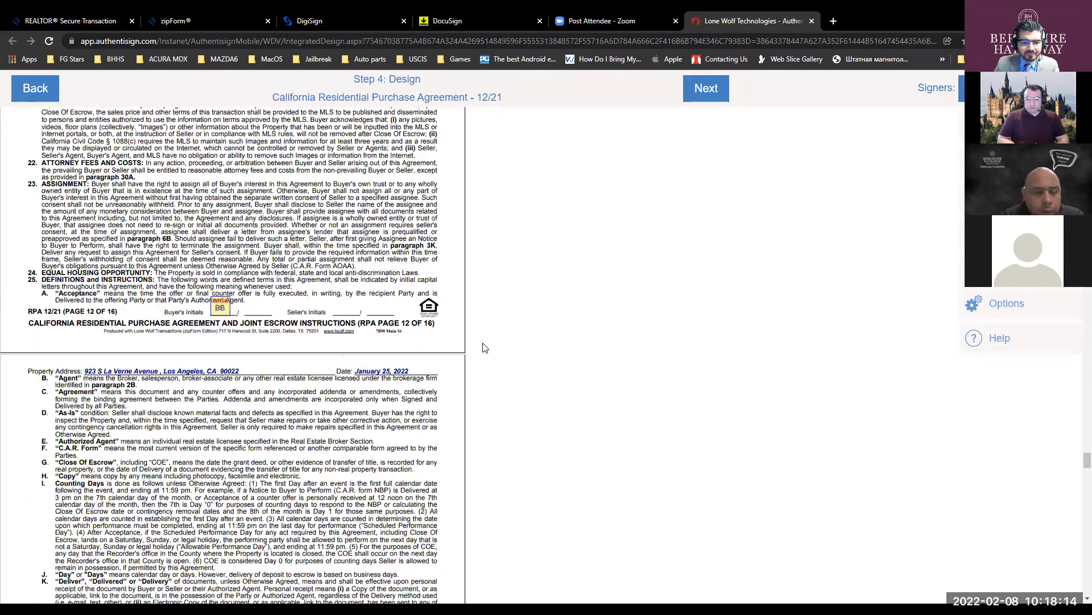
scroll(485, 347, "down", 16)
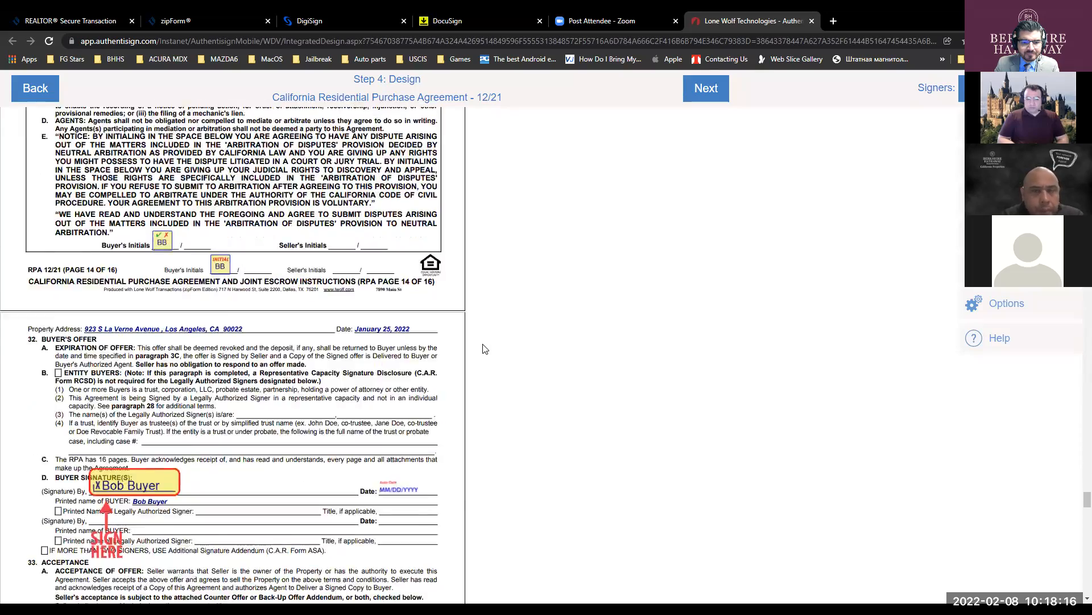
scroll(249, 293, "up", 4)
scroll(249, 293, "down", 7)
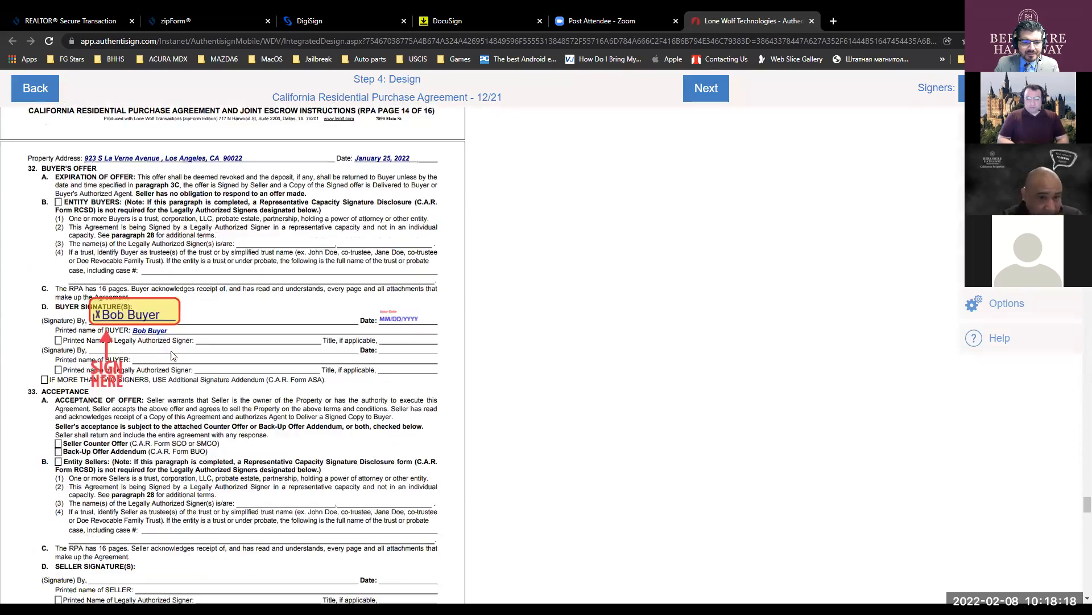
scroll(165, 355, "down", 9)
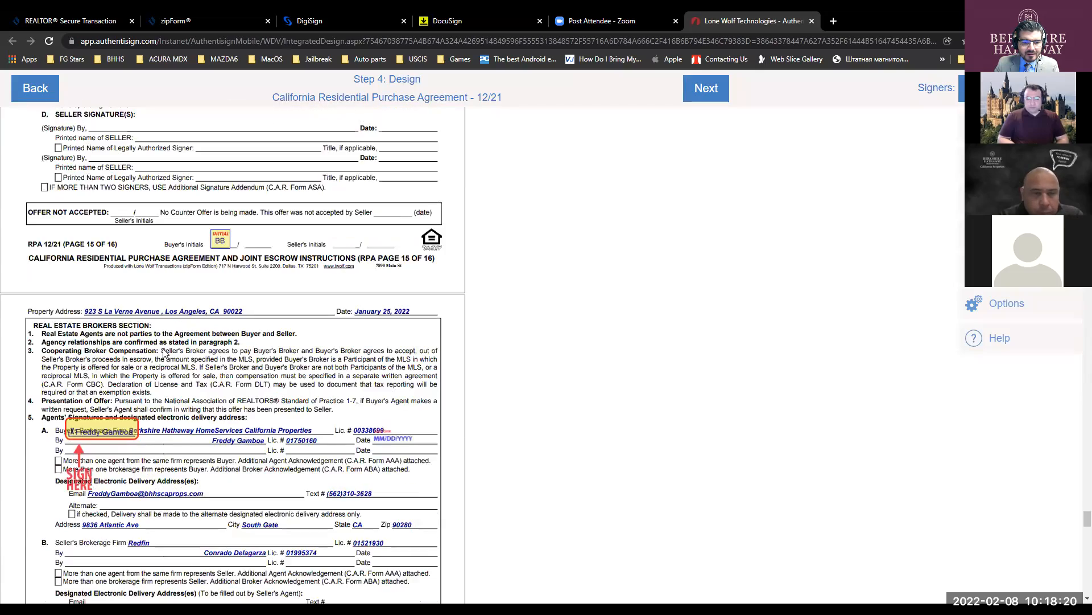
scroll(165, 355, "down", 18)
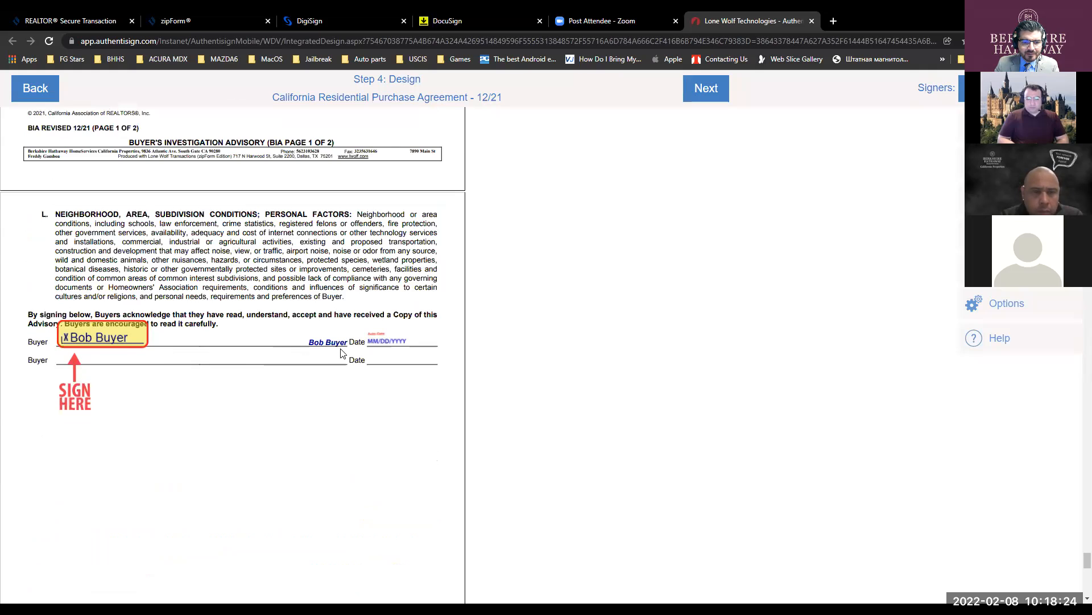
scroll(298, 344, "down", 8)
scroll(428, 356, "down", 6)
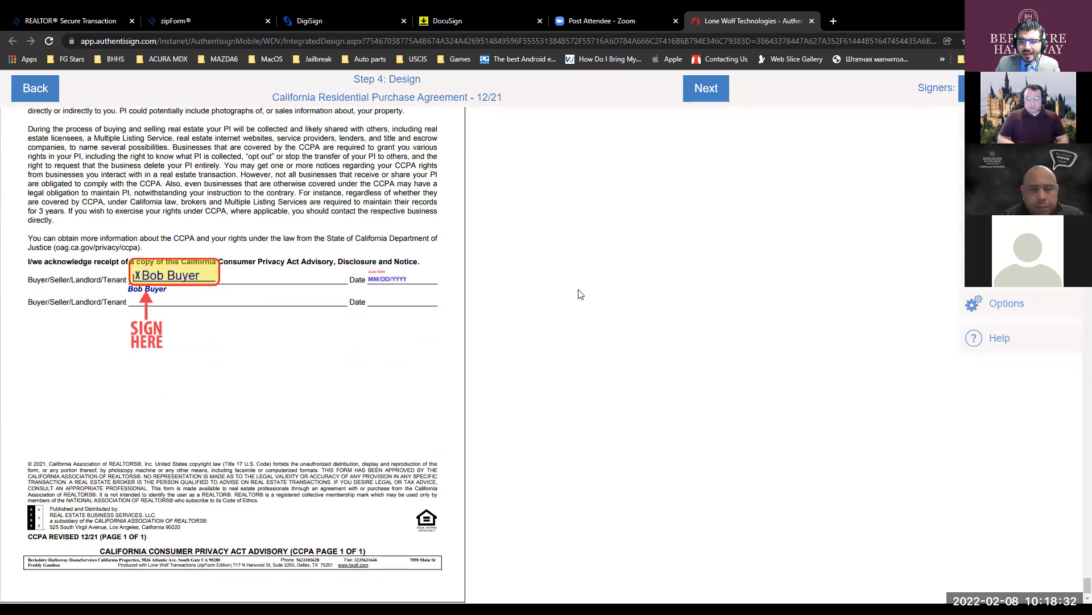
left_click(704, 88)
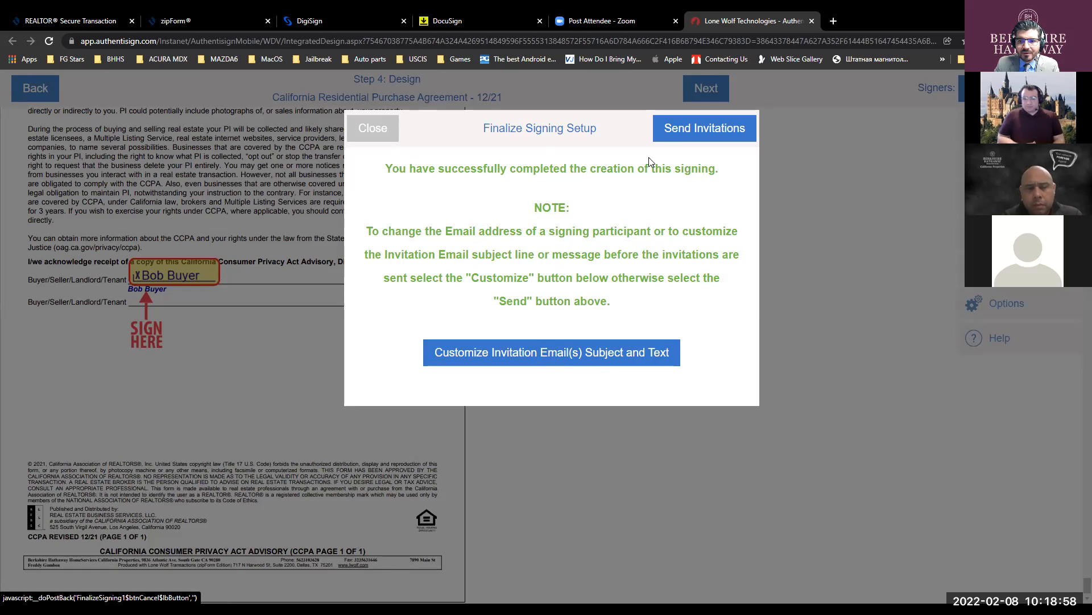
- Send the signing invitations from the Finalize Signing Setup dialog
left_click(678, 132)
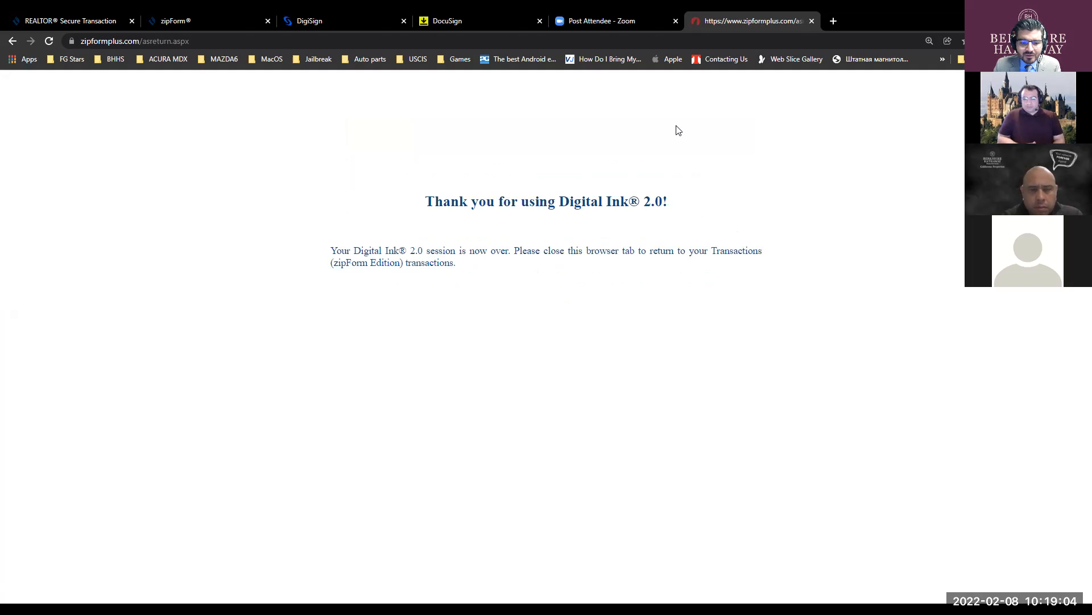
- Switch from the Digital Ink thank-you page in Chrome to the Outlook window
key("ctrl")
key("ctrl")
key("ctrl")
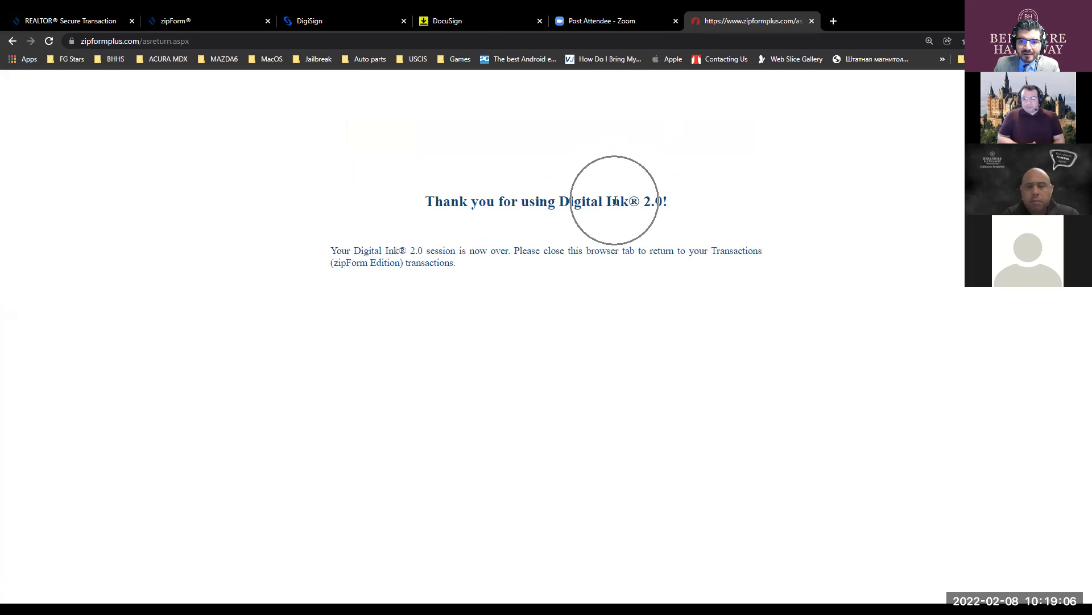
key("ctrl")
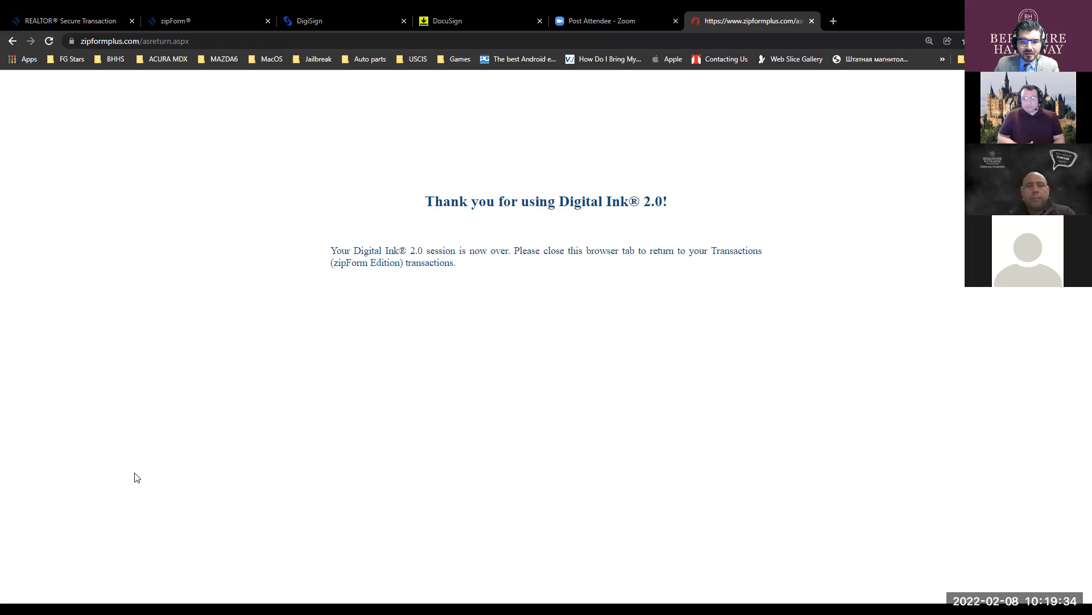
key("alt+Tab")
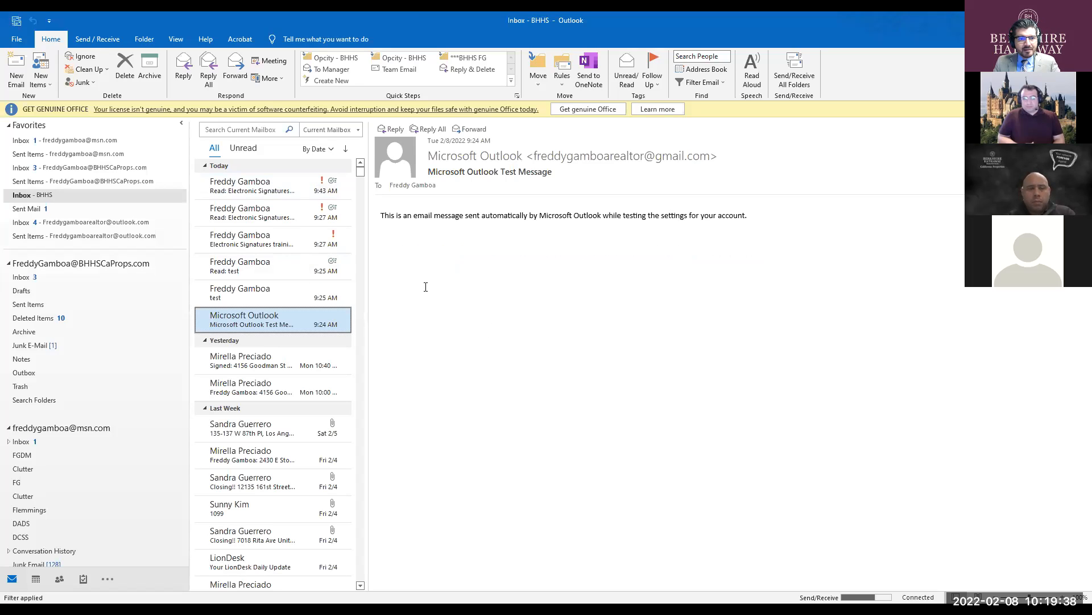
- Look through the Favorites folders and Gmail Spam, then open the BHHSCaProps Inbox with the signature request
left_click(45, 209)
left_click(67, 167)
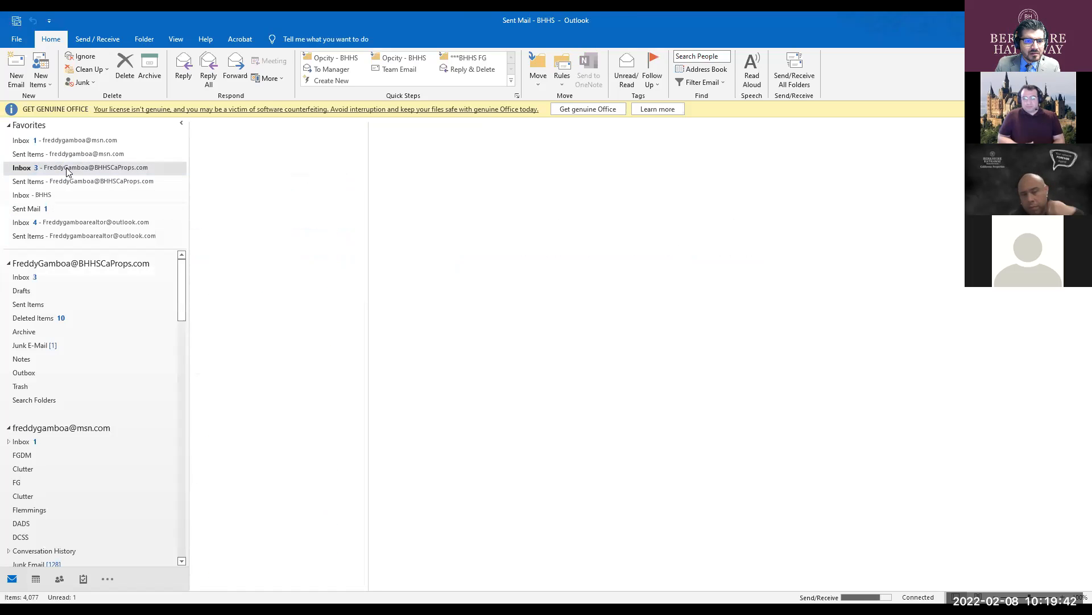
left_click(35, 208)
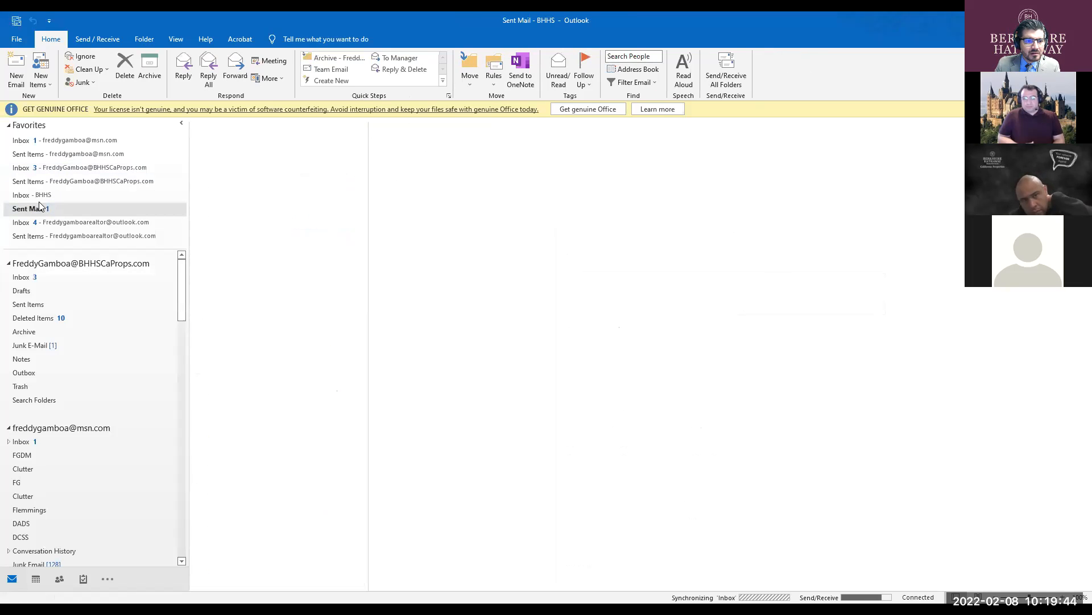
left_click(40, 196)
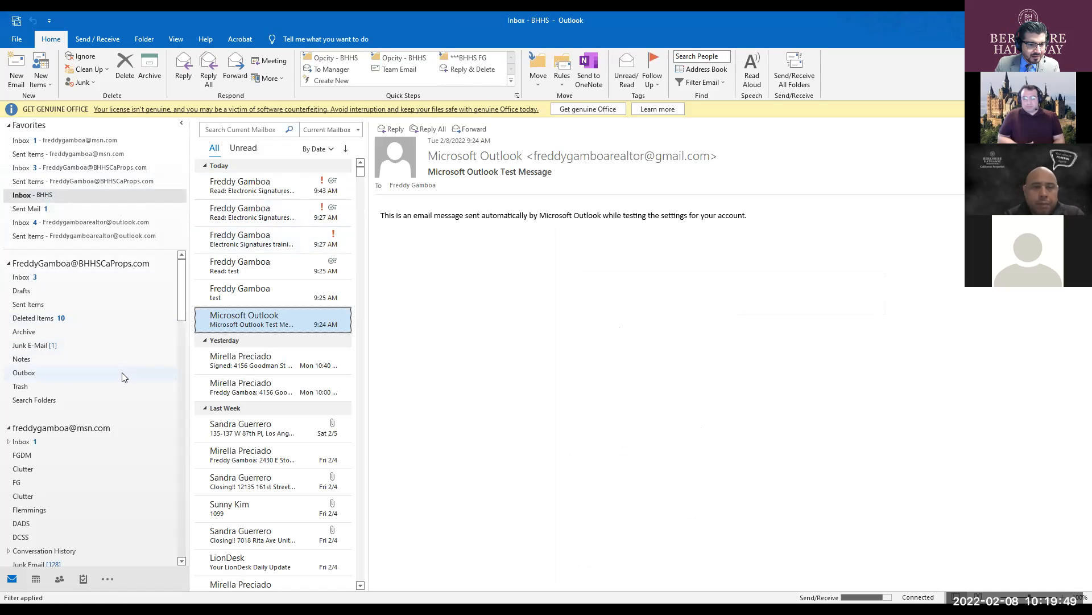
scroll(124, 378, "down", 10)
scroll(124, 378, "down", 6)
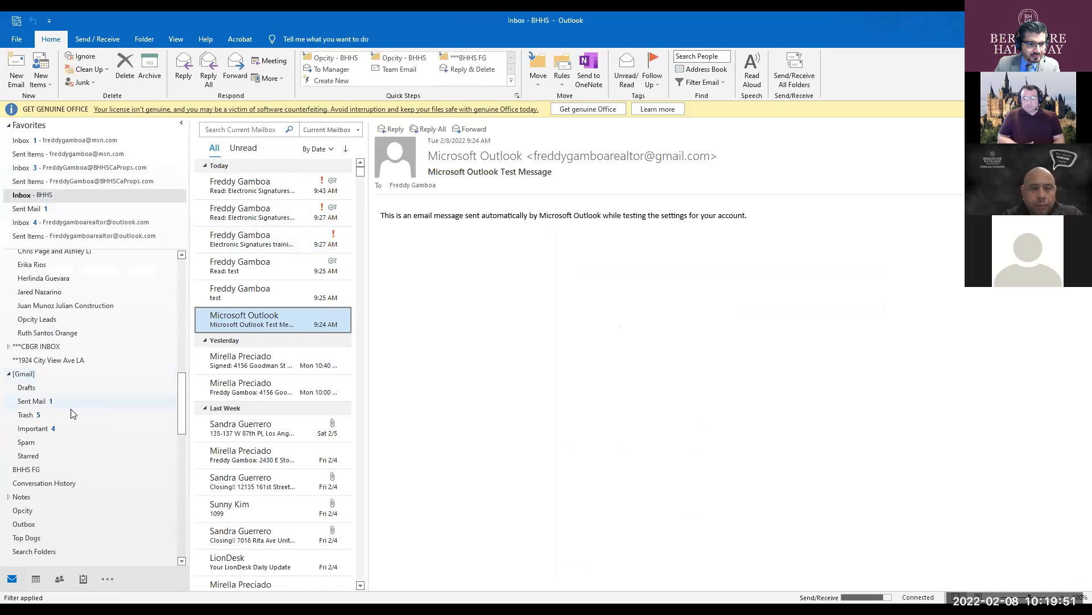
left_click(35, 442)
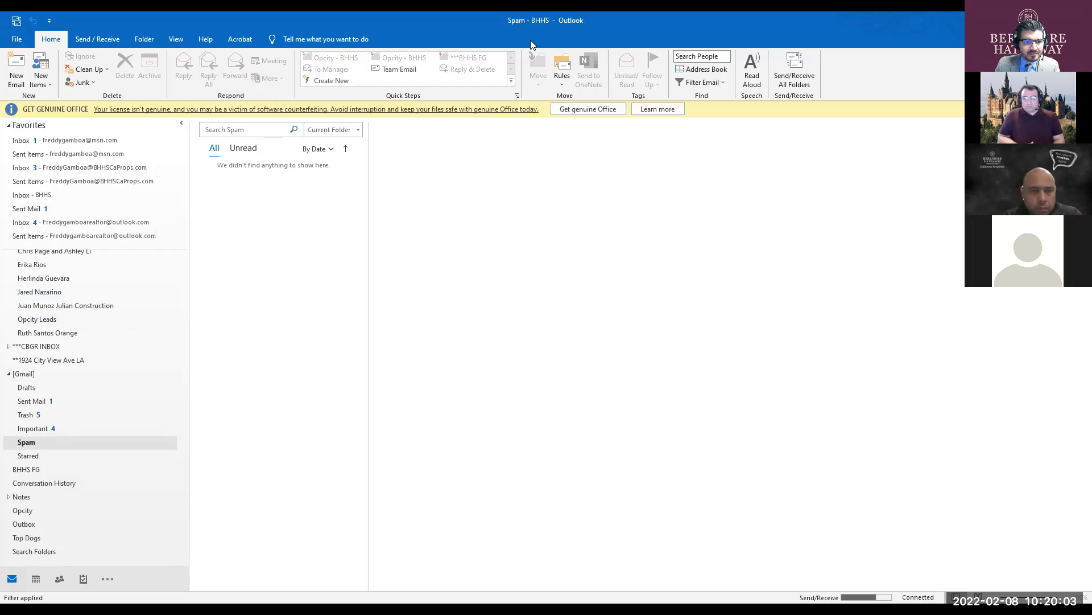
left_click(63, 167)
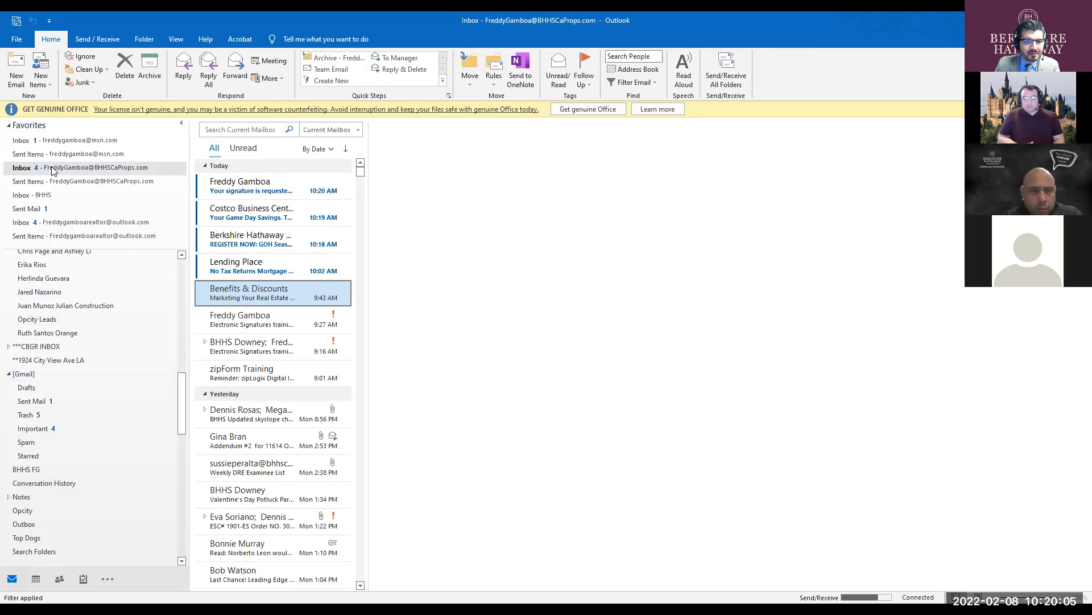
- Open the 'Your signature is requested' email and start signing the purchase agreement
left_click(273, 193)
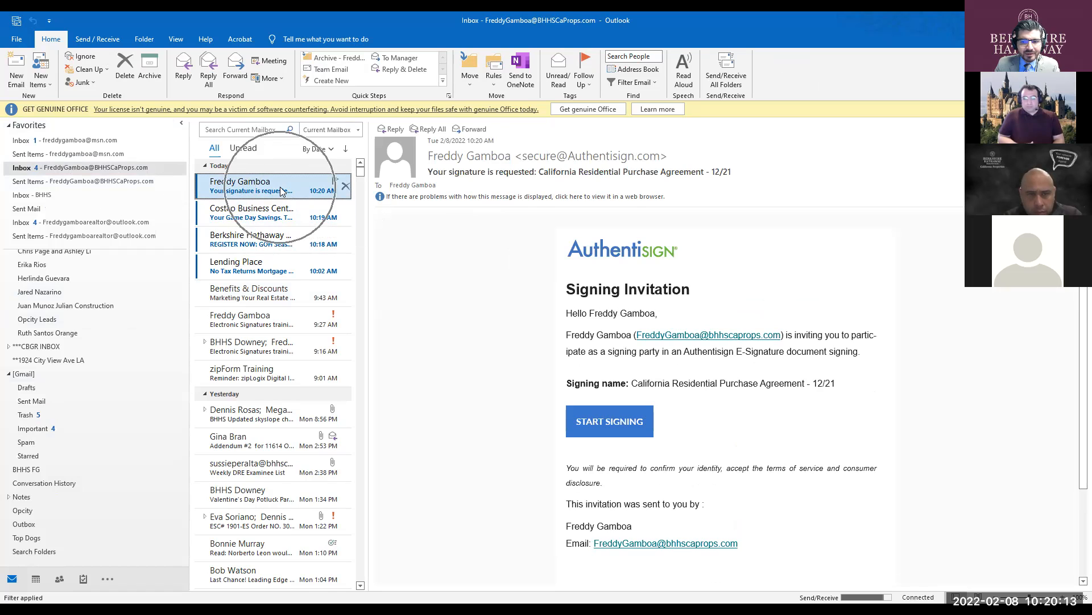
key("ctrl")
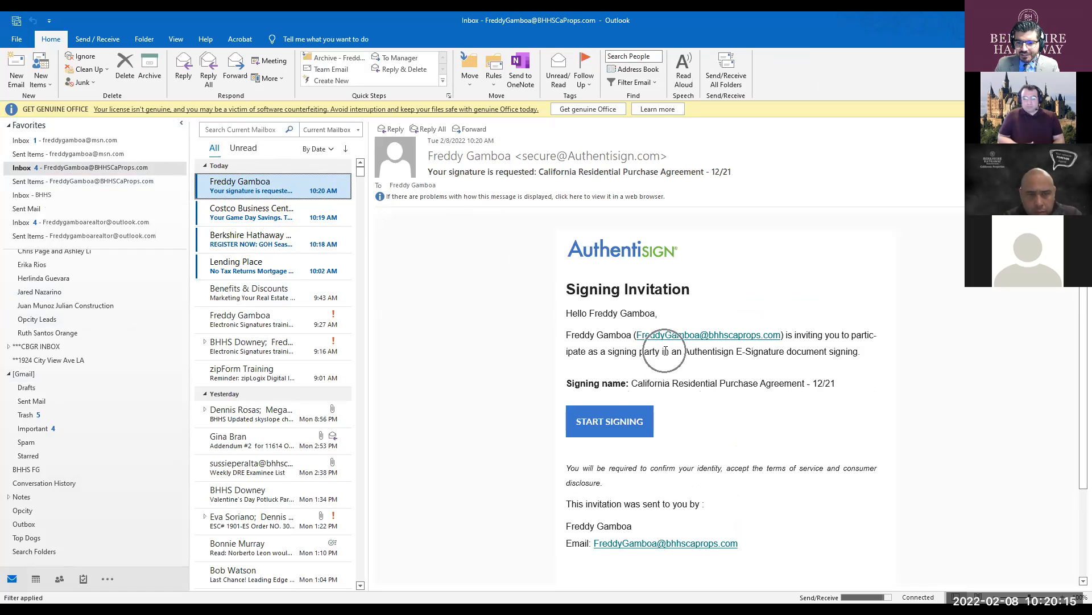
key("ctrl")
key("ctrl")
key("ctrl")
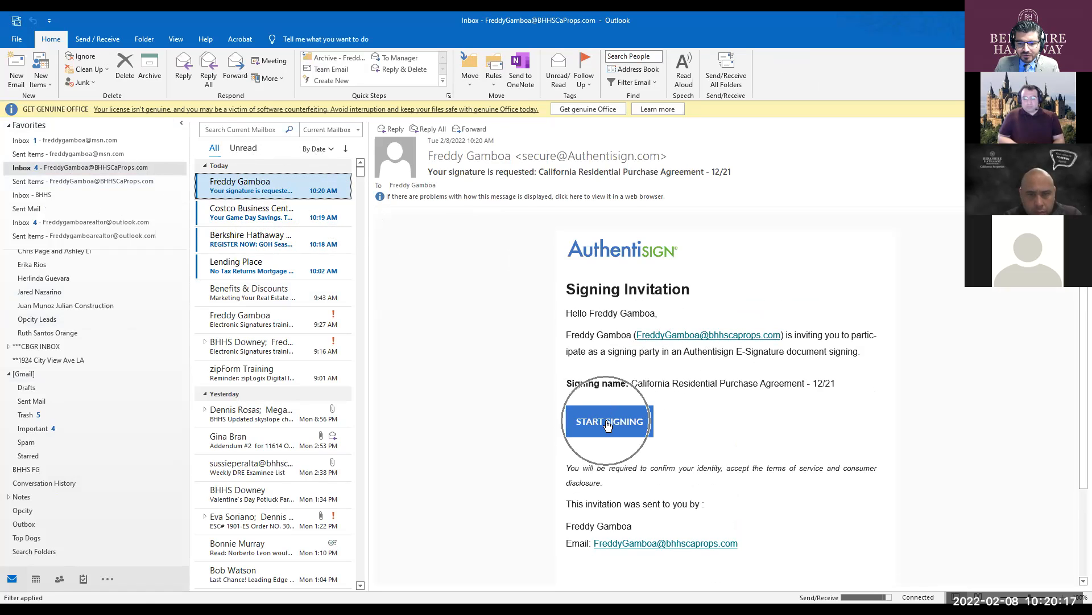
left_click(608, 425)
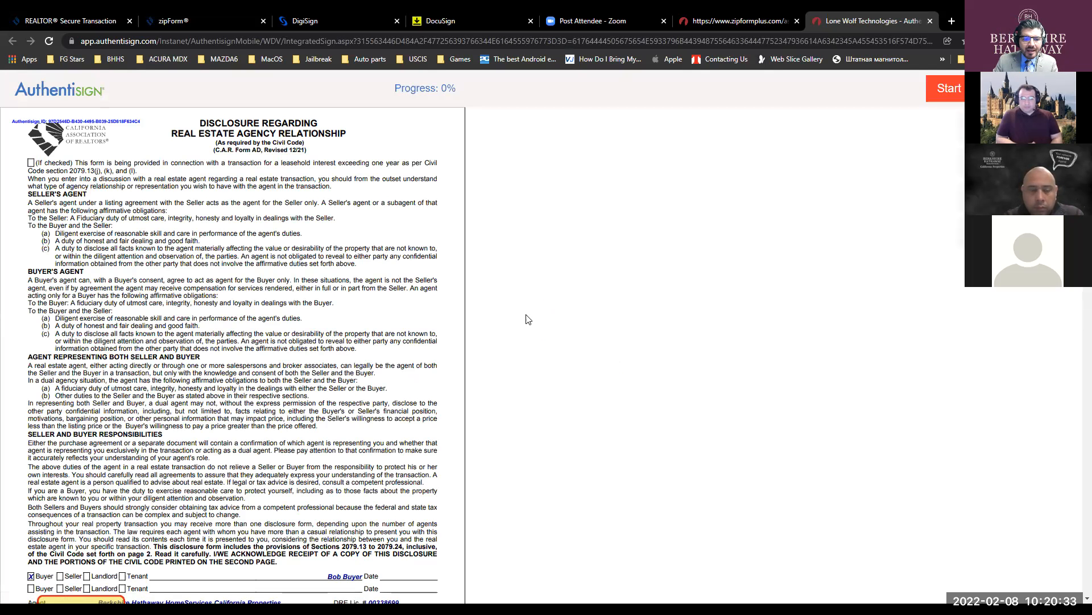
- Start guided signing and sign all 3 required signature fields, beginning with the agency disclosure
scroll(527, 317, "down", 2)
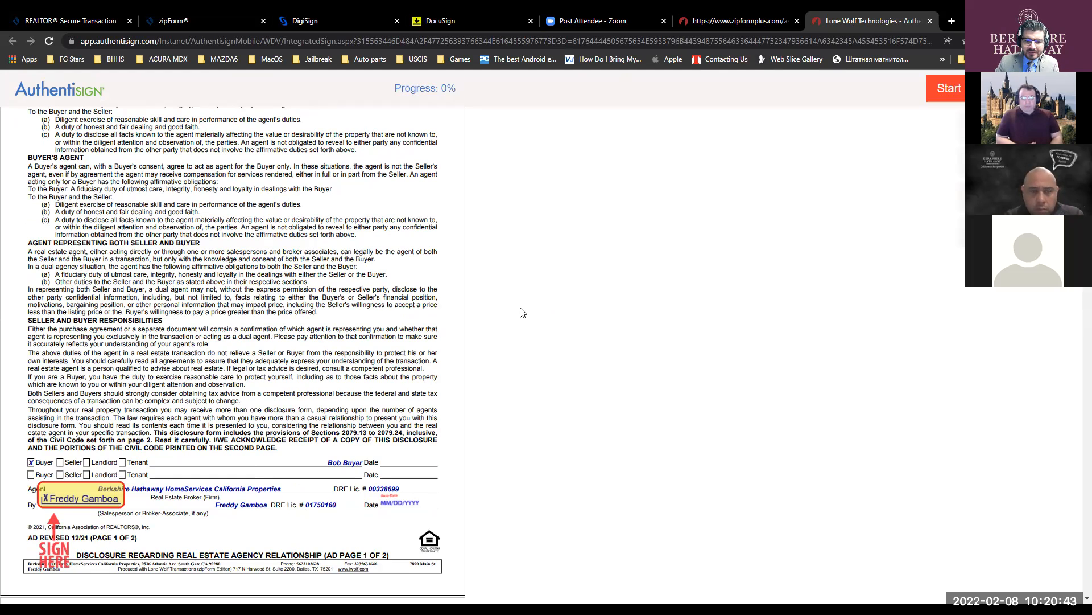
scroll(591, 304, "down", 1)
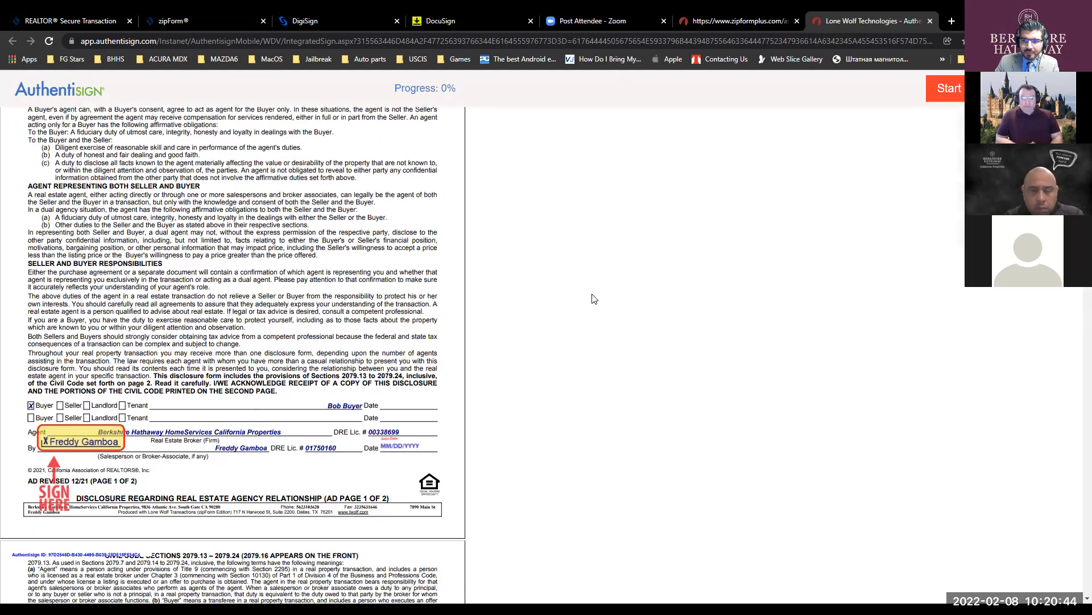
left_click(938, 91)
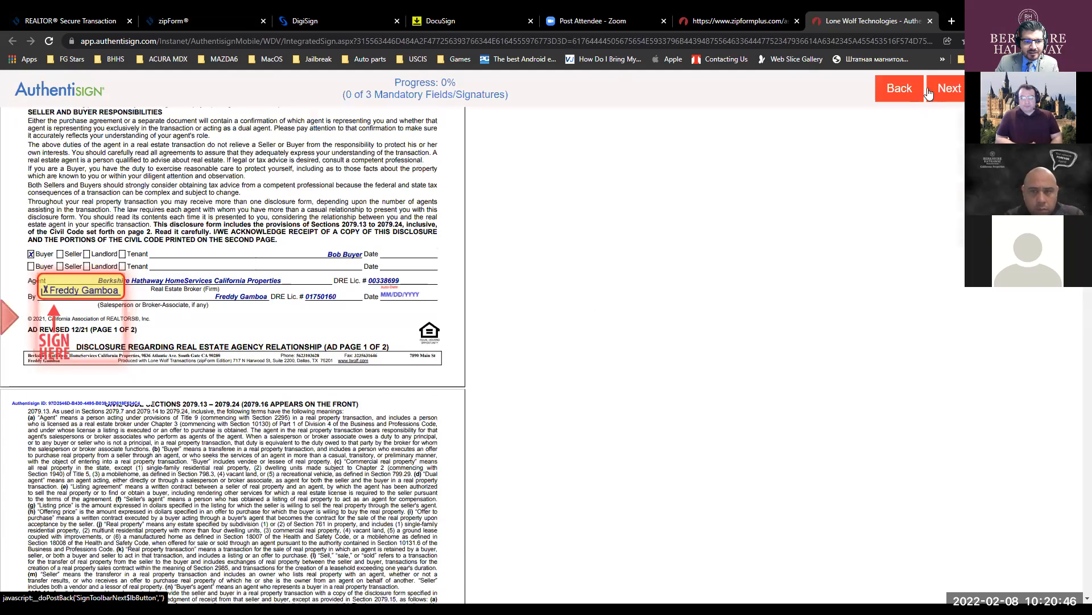
left_click(65, 292)
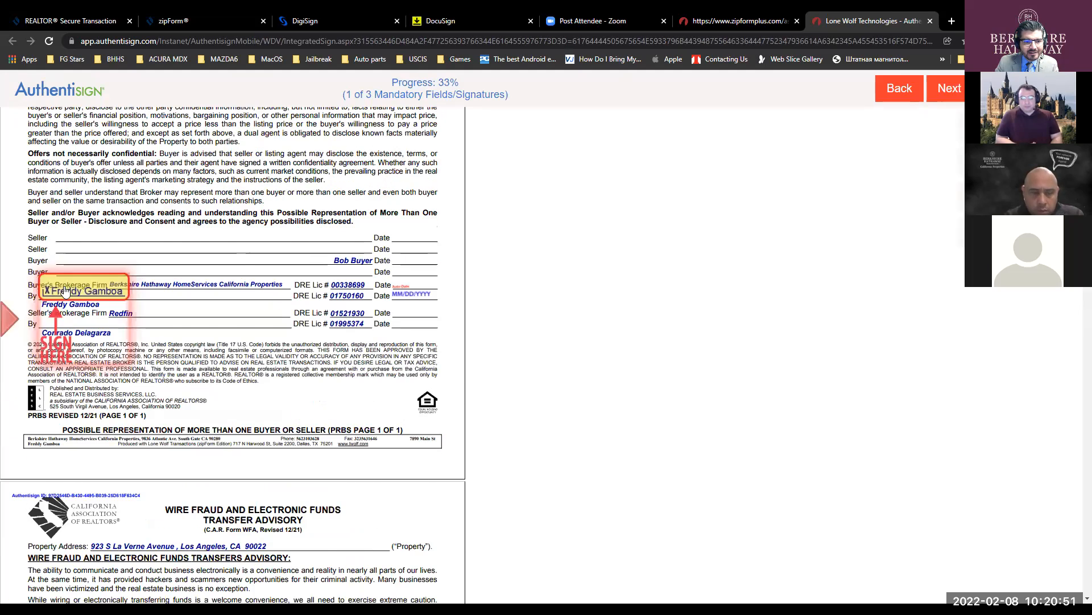
left_click(66, 291)
left_click(67, 290)
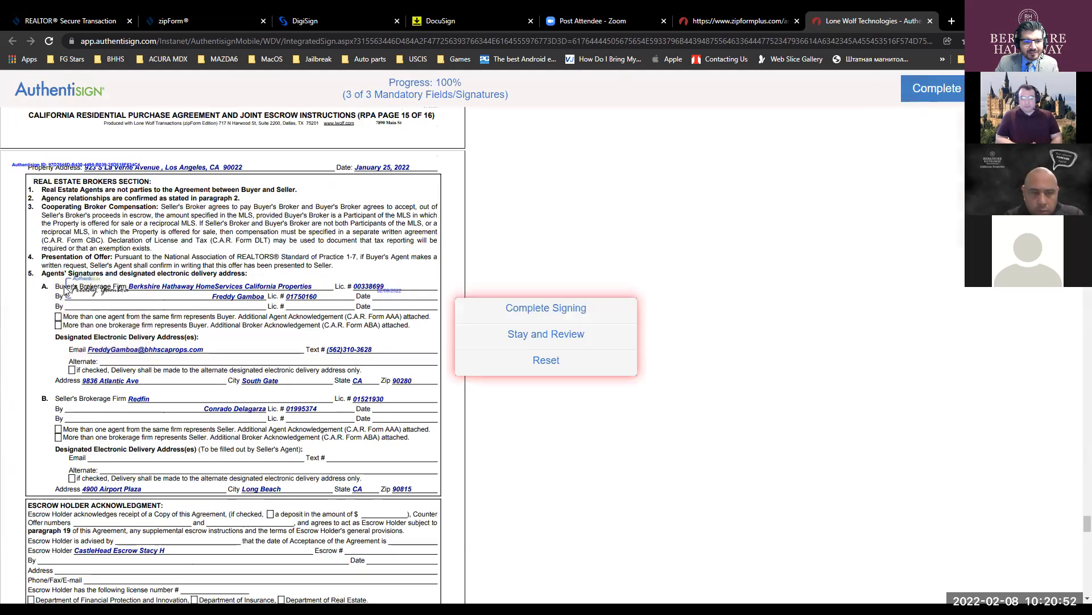
- Stay in the signed agreement and scroll through its pages to review them
left_click(555, 338)
scroll(551, 336, "up", 15)
scroll(1077, 446, "up", 20)
scroll(408, 290, "down", 8)
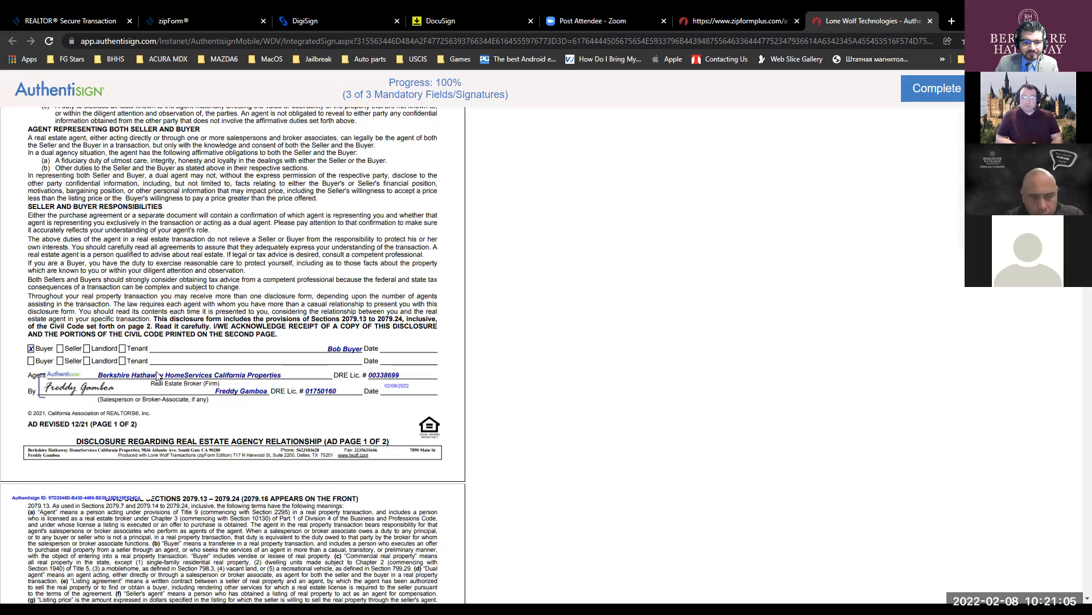
scroll(284, 389, "down", 20)
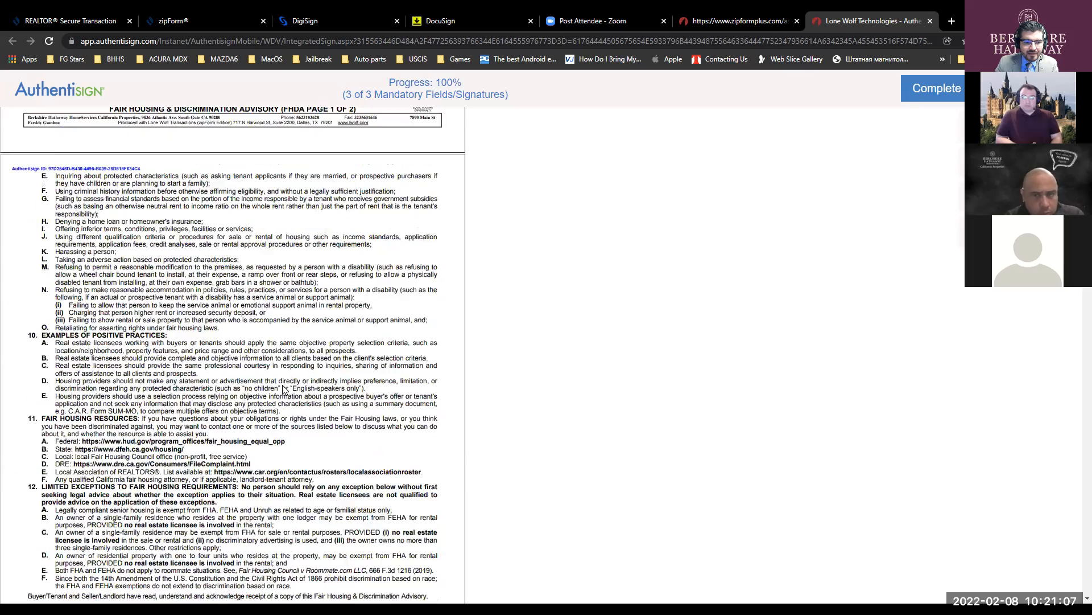
scroll(284, 389, "down", 6)
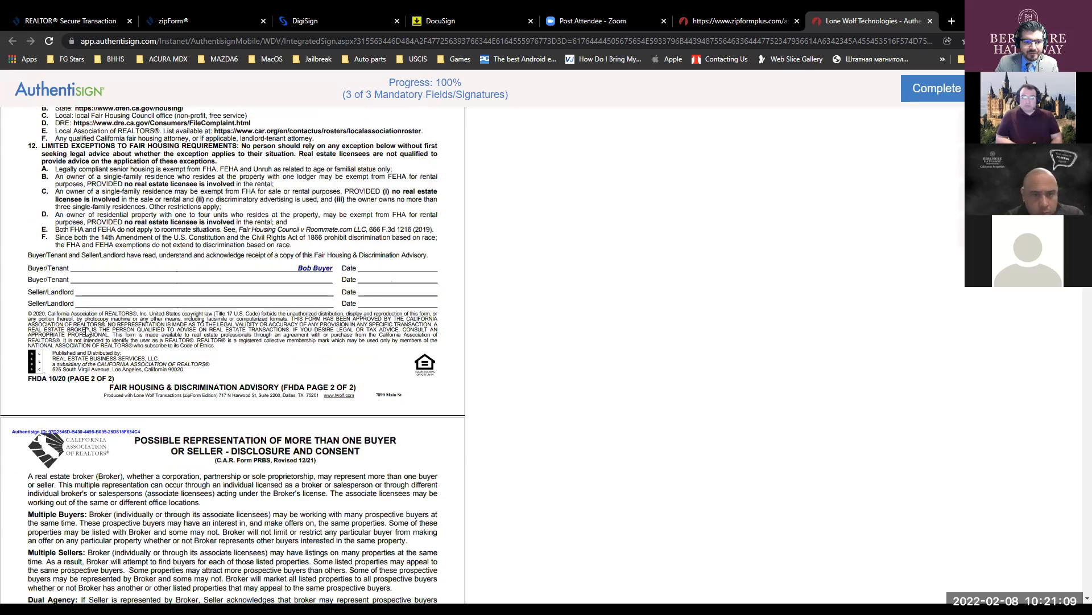
scroll(88, 333, "down", 9)
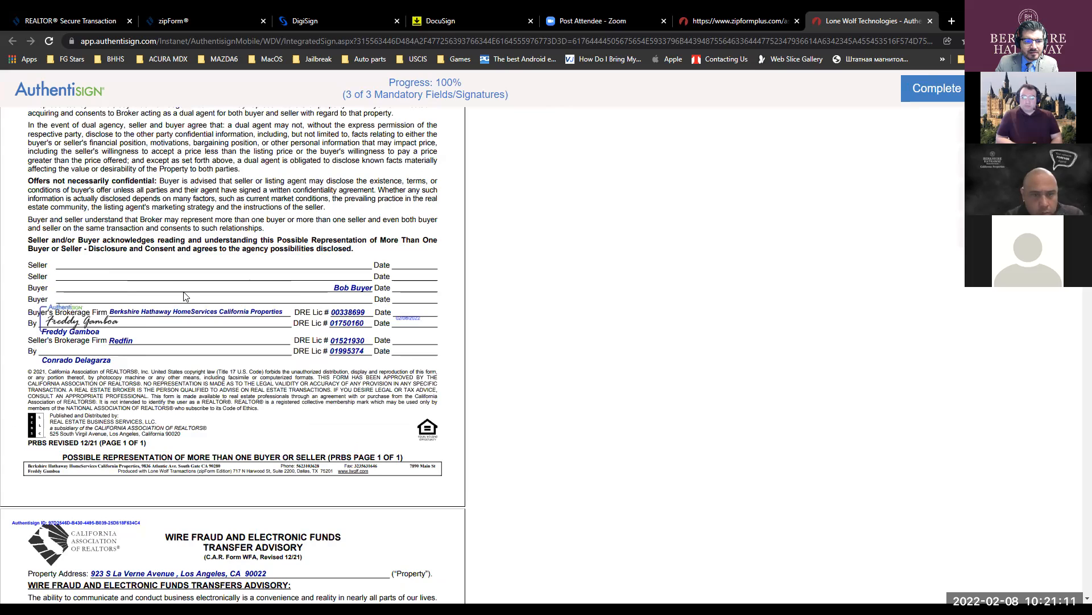
scroll(184, 296, "down", 20)
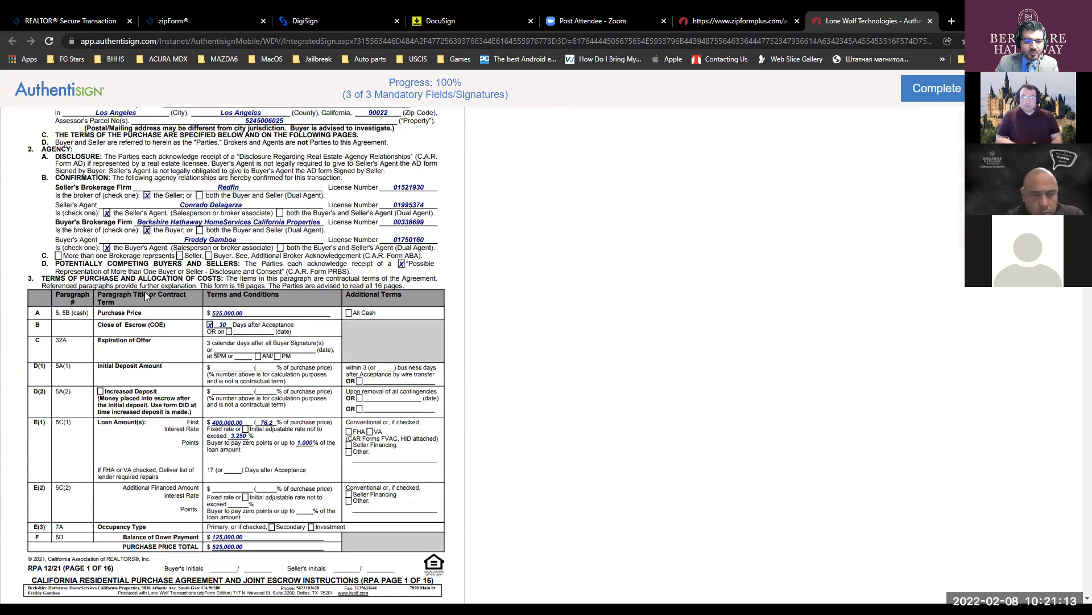
scroll(158, 296, "down", 20)
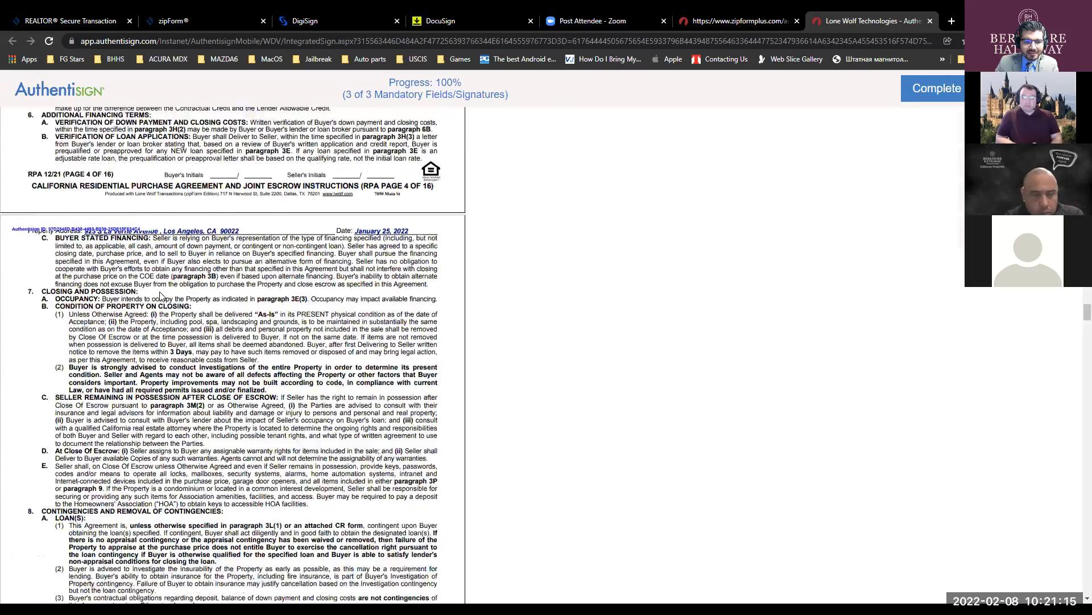
scroll(158, 300, "down", 20)
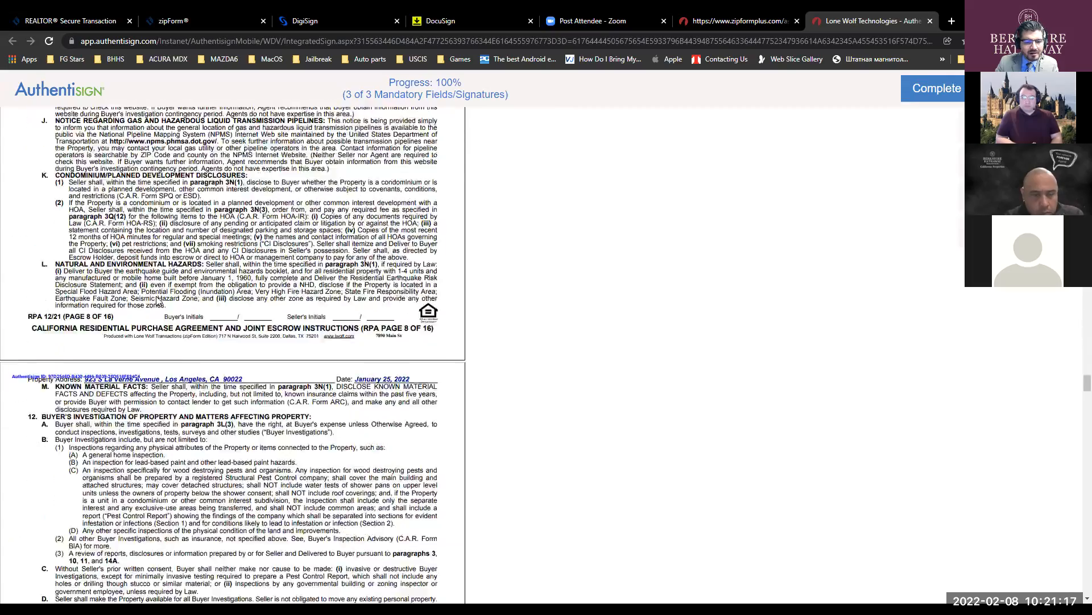
scroll(158, 301, "down", 20)
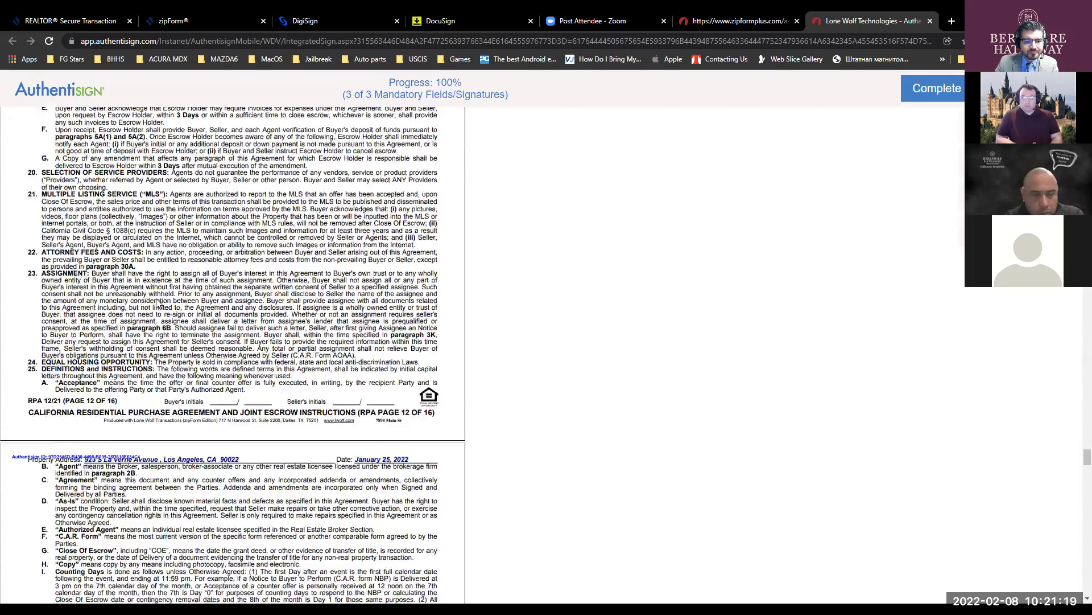
scroll(158, 302, "down", 15)
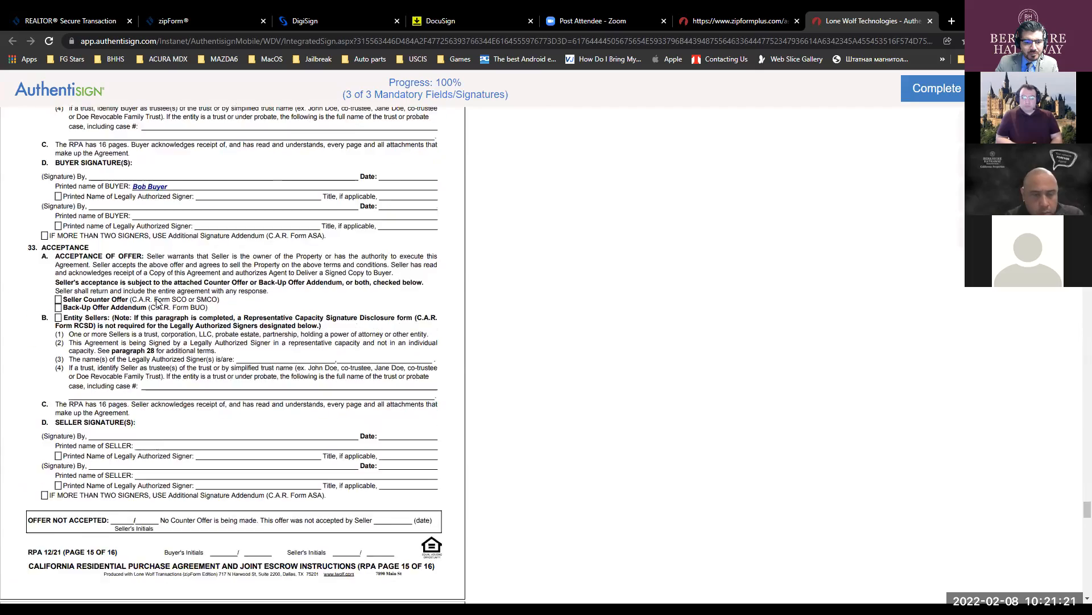
- Complete the signing and submit it
key("ctrl")
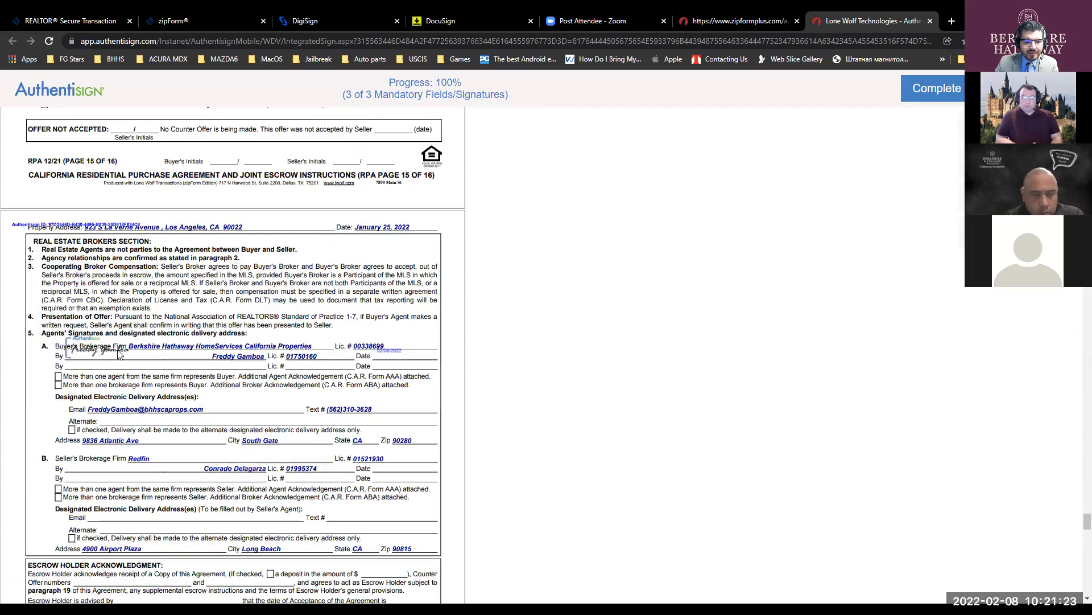
key("ctrl")
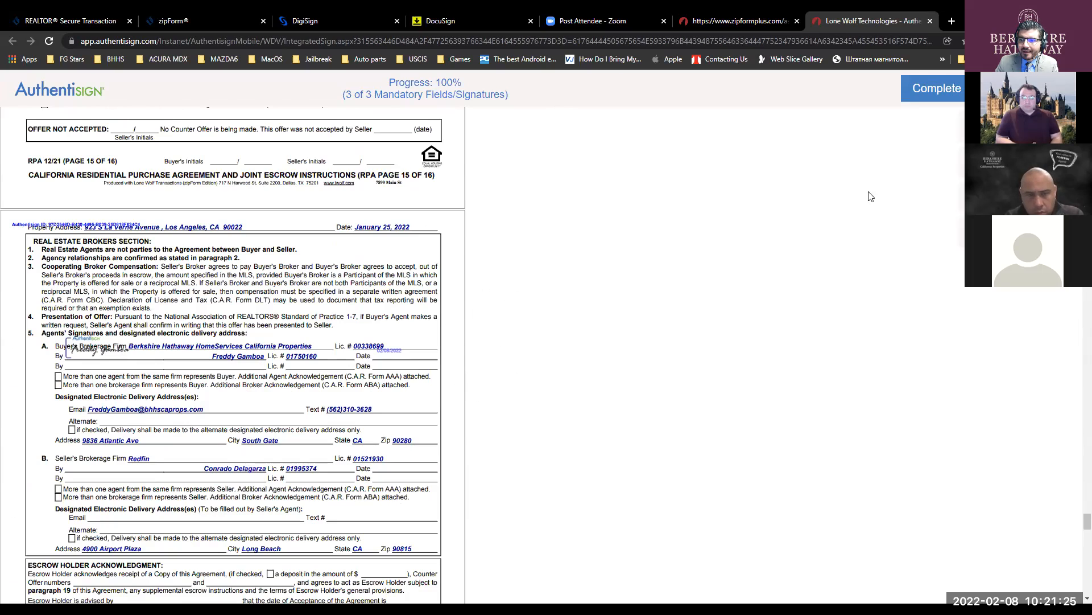
left_click(928, 87)
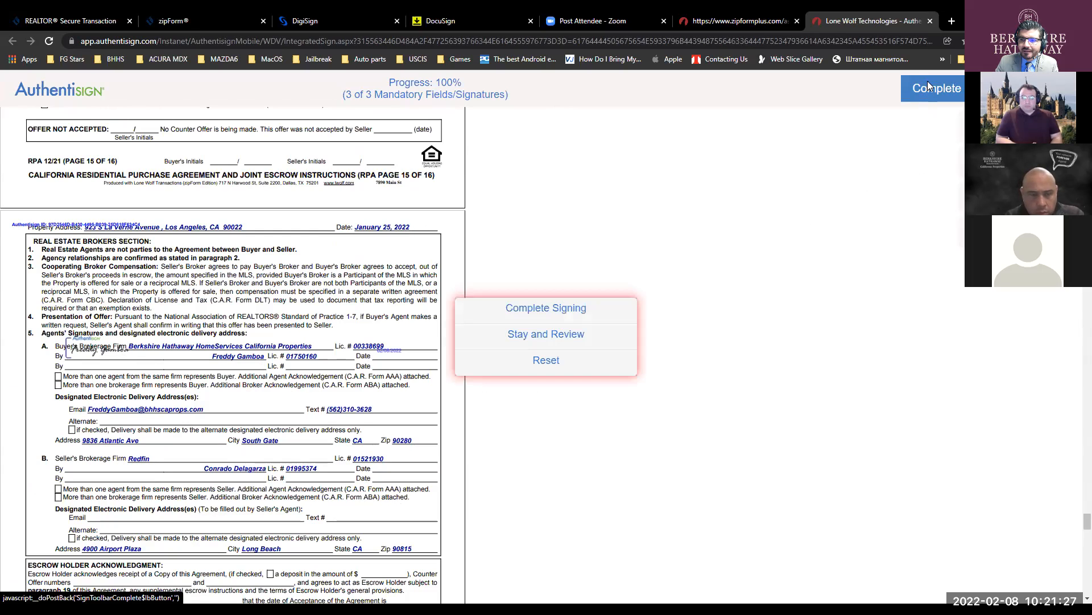
left_click(529, 308)
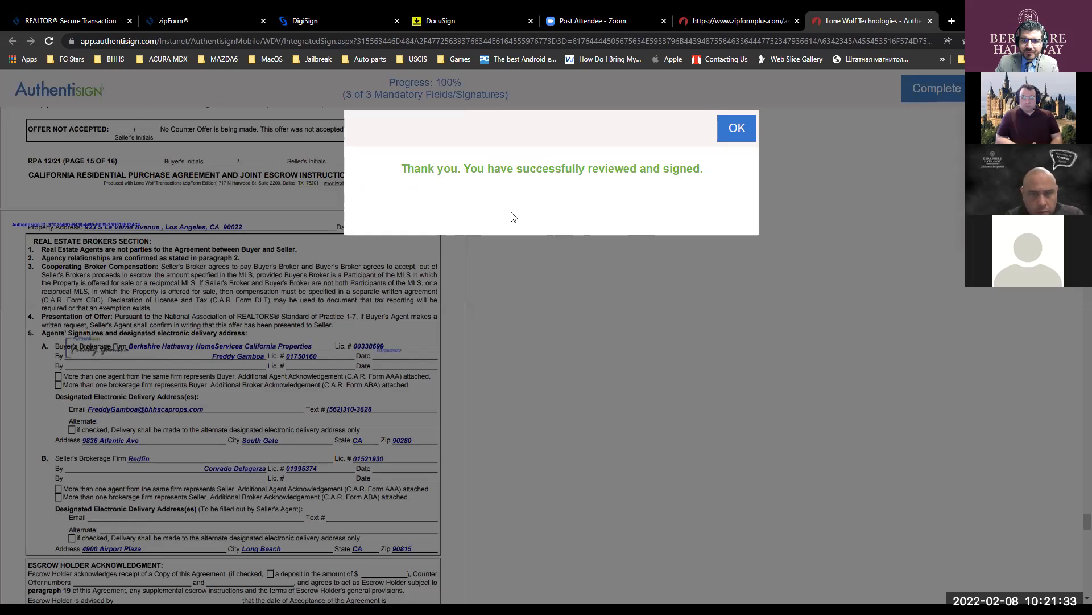
- Dismiss the thank-you message, close the zipCommunity Transactions tab, and return to Outlook
left_click(741, 128)
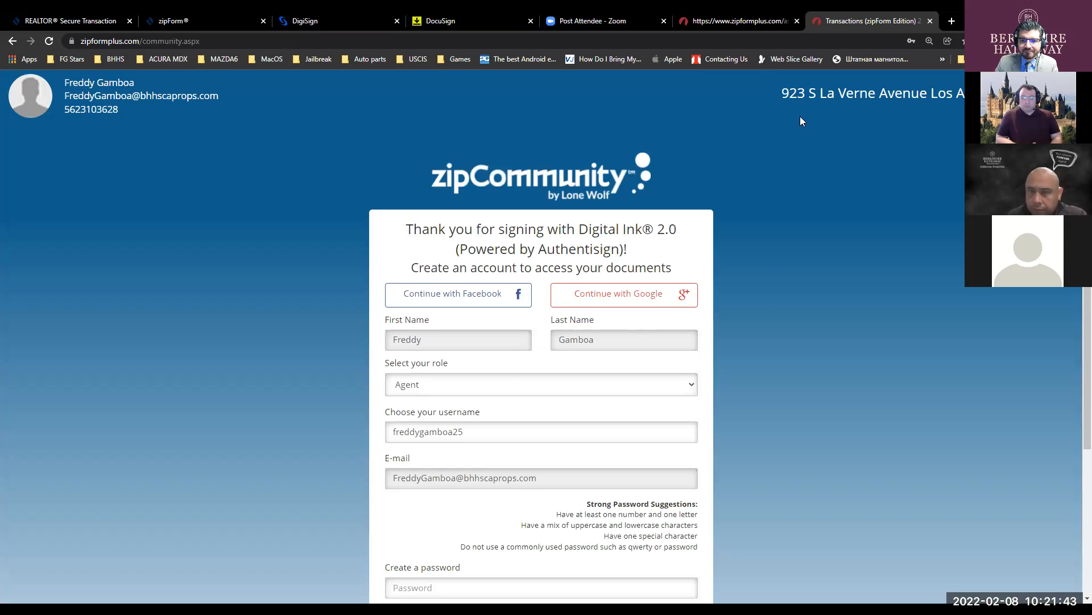
left_click(930, 21)
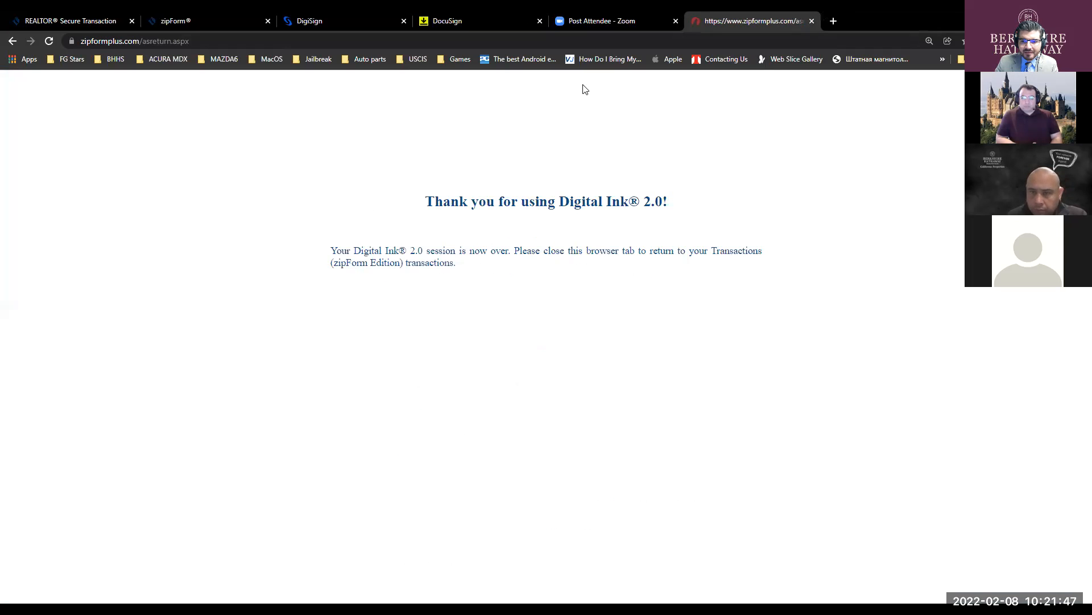
key("alt+Tab")
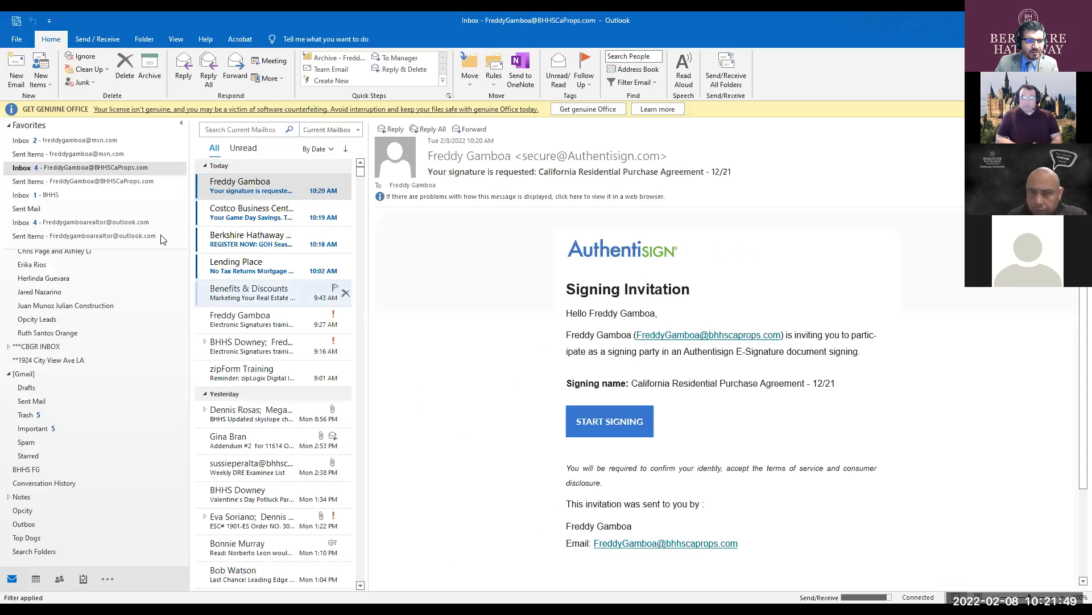
- Open the buyer's Authentisign invitation in the BHHS inbox and start the signing session
left_click(50, 195)
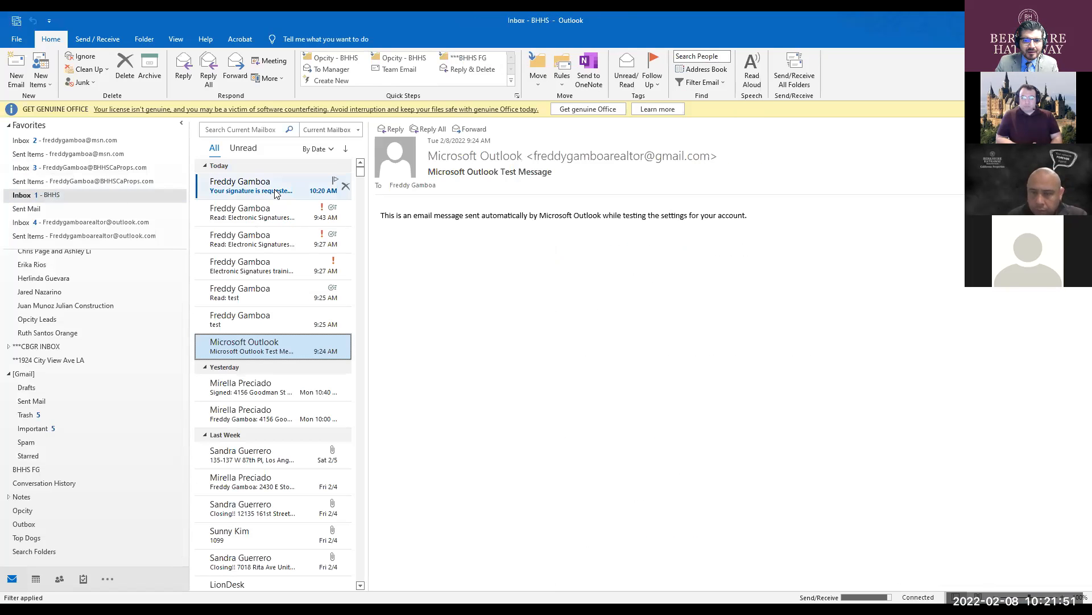
left_click(274, 189)
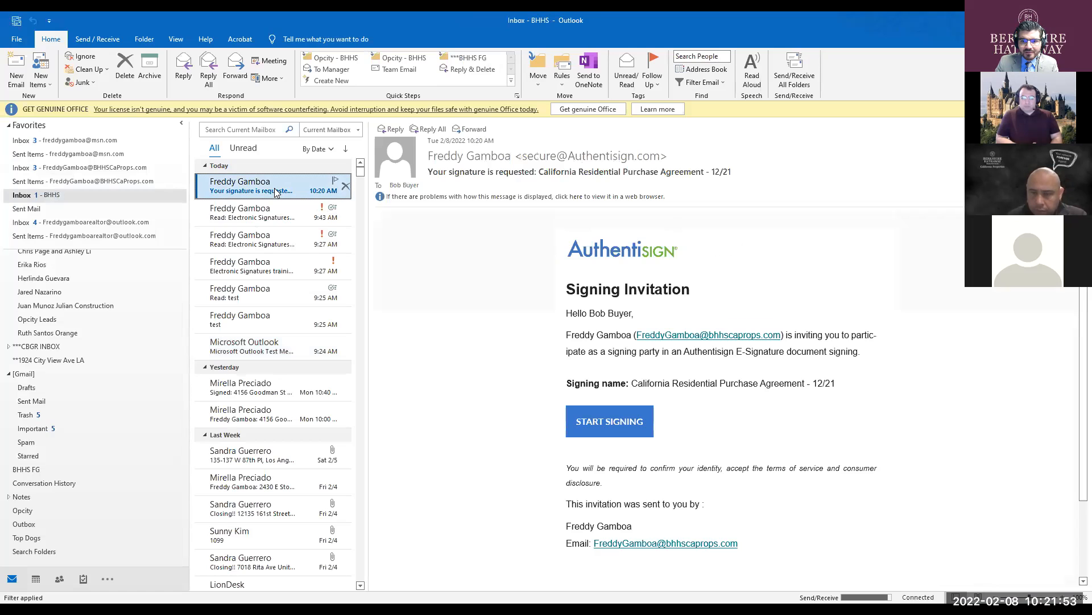
key("ctrl")
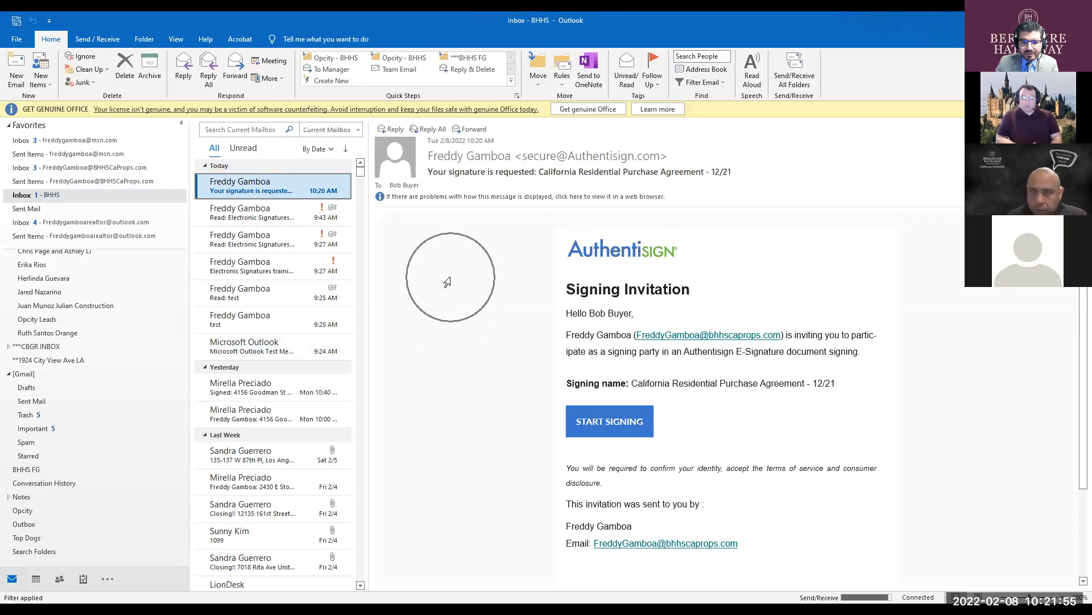
left_click_drag(635, 314, 600, 315)
key("ctrl")
key("ctrl")
key("ctrl")
key("ctrl")
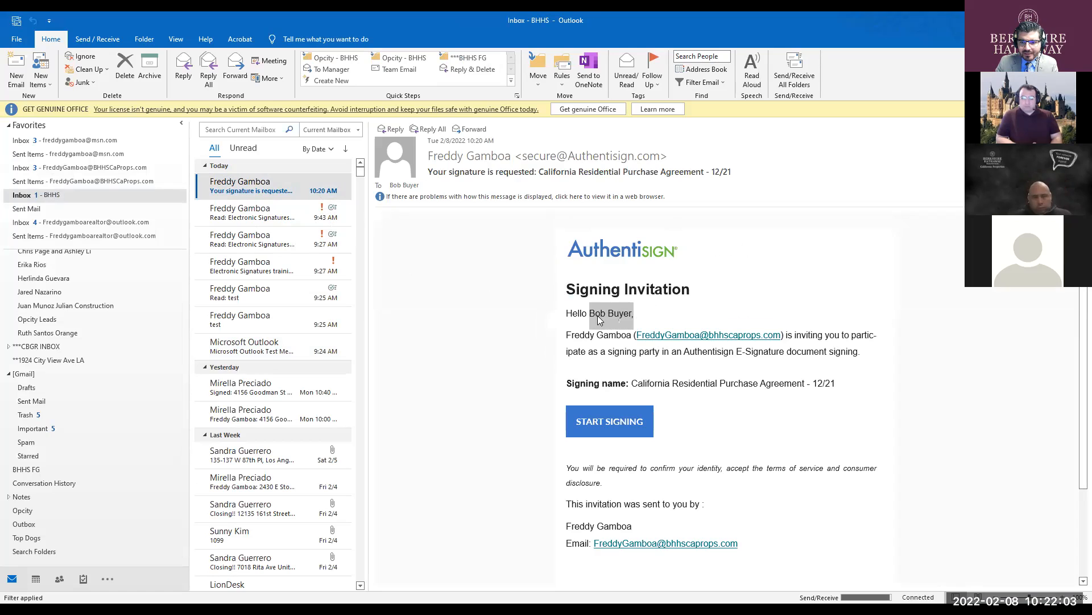
left_click(610, 425)
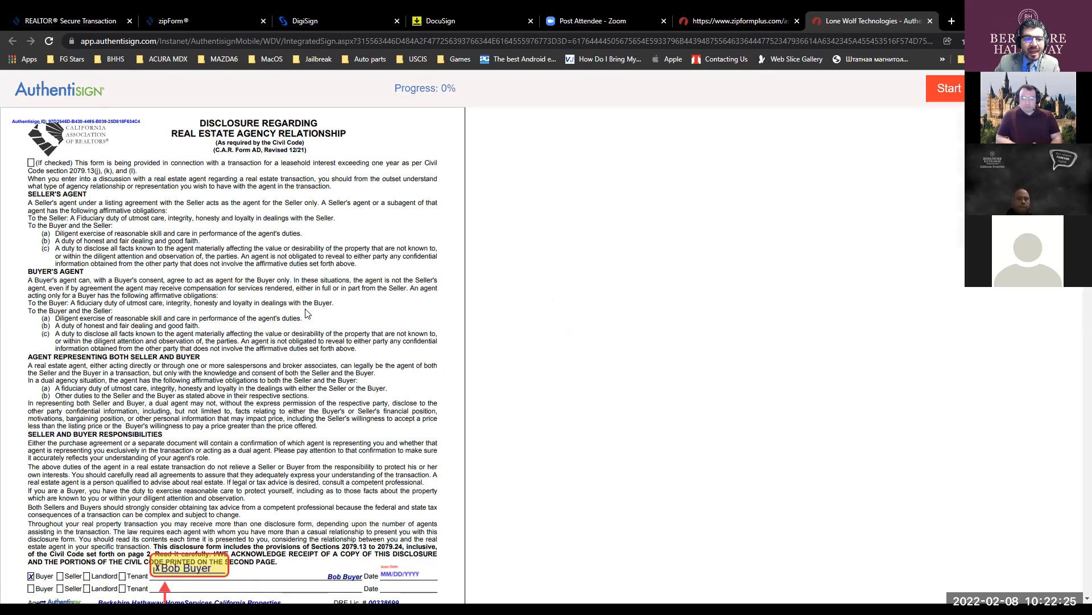
- Scroll through the agency disclosure and Fair Housing advisory pages of the loaded package
scroll(196, 274, "down", 2)
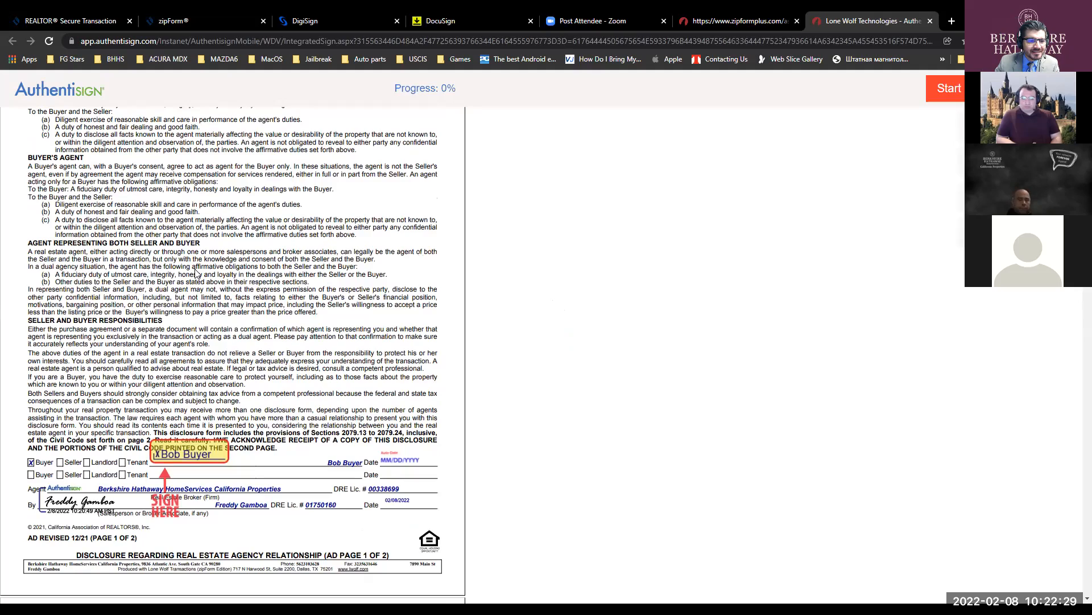
scroll(196, 273, "down", 2)
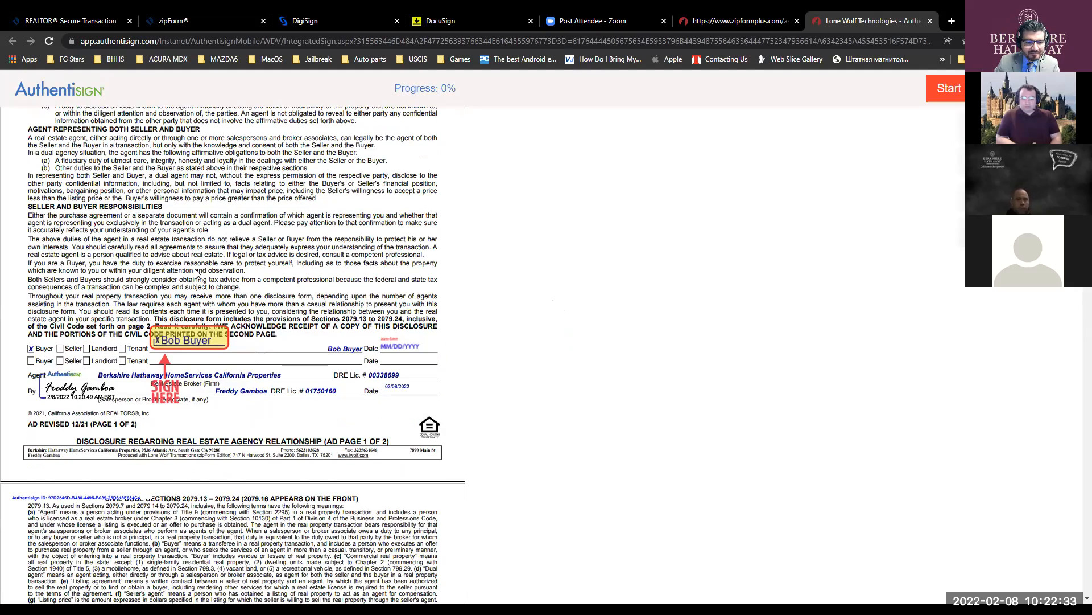
scroll(197, 273, "down", 3)
scroll(196, 274, "up", 2)
scroll(196, 273, "down", 8)
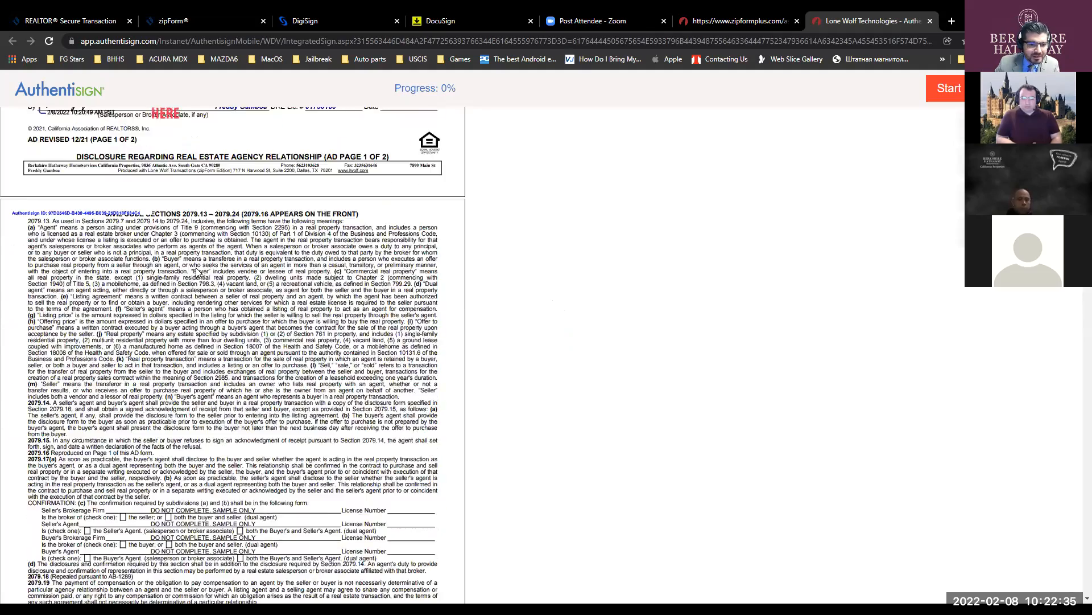
scroll(196, 272, "up", 2)
scroll(196, 272, "down", 8)
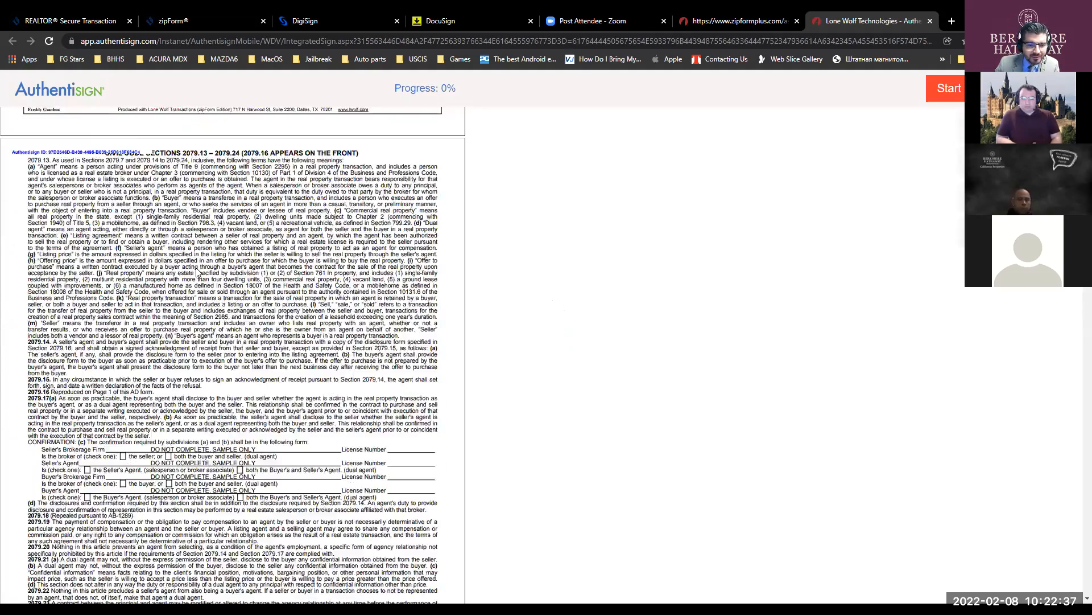
scroll(196, 272, "down", 10)
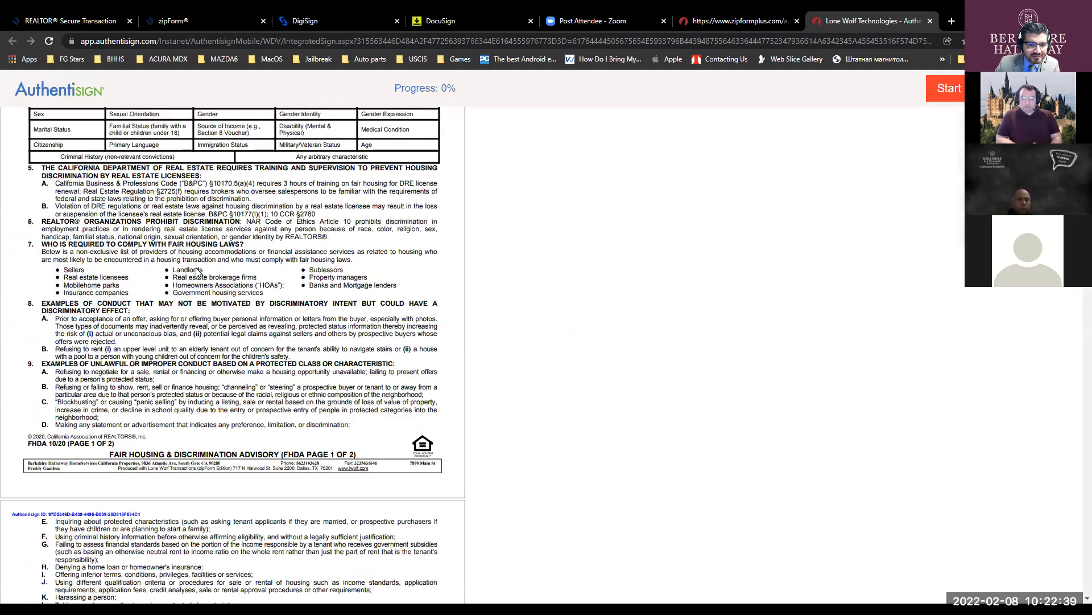
scroll(198, 273, "down", 9)
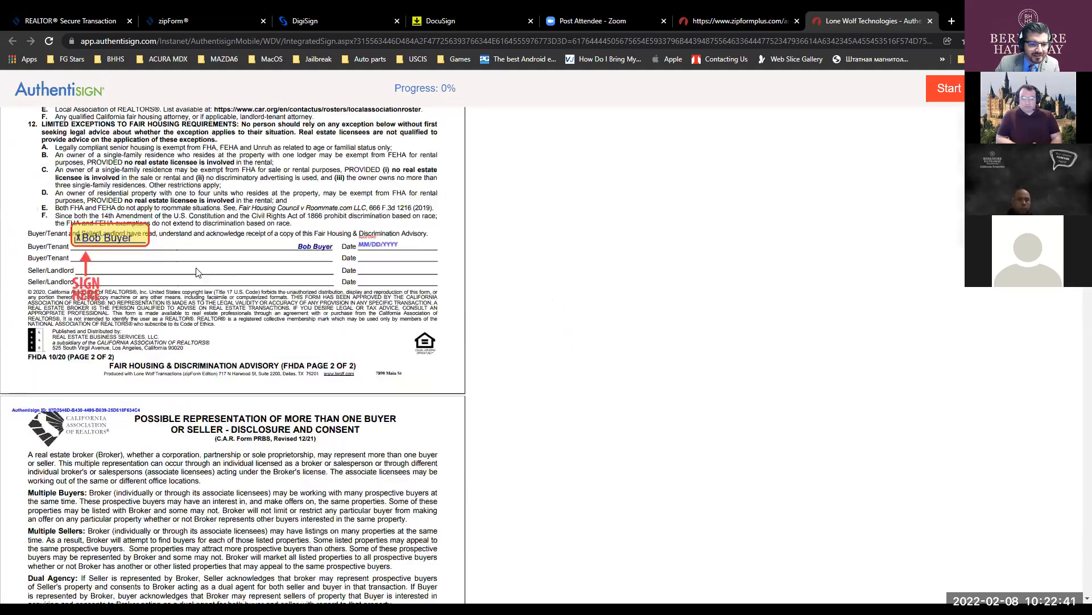
scroll(200, 273, "up", 4)
scroll(199, 273, "up", 20)
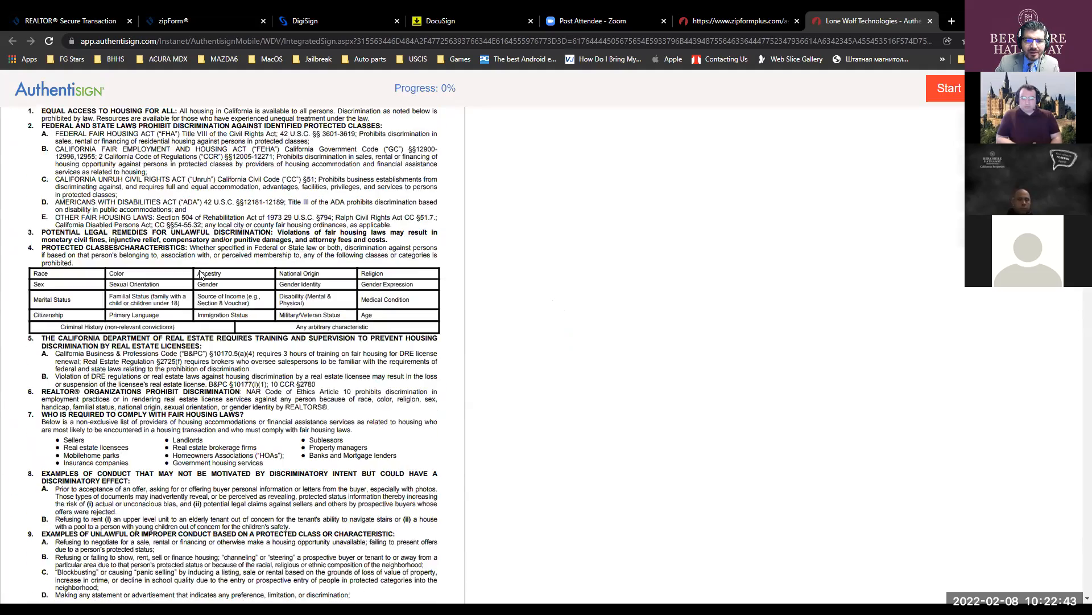
- Start guided signing and sign the agency disclosure, Fair Housing advisory and multiple-representation buyer lines
left_click(957, 90)
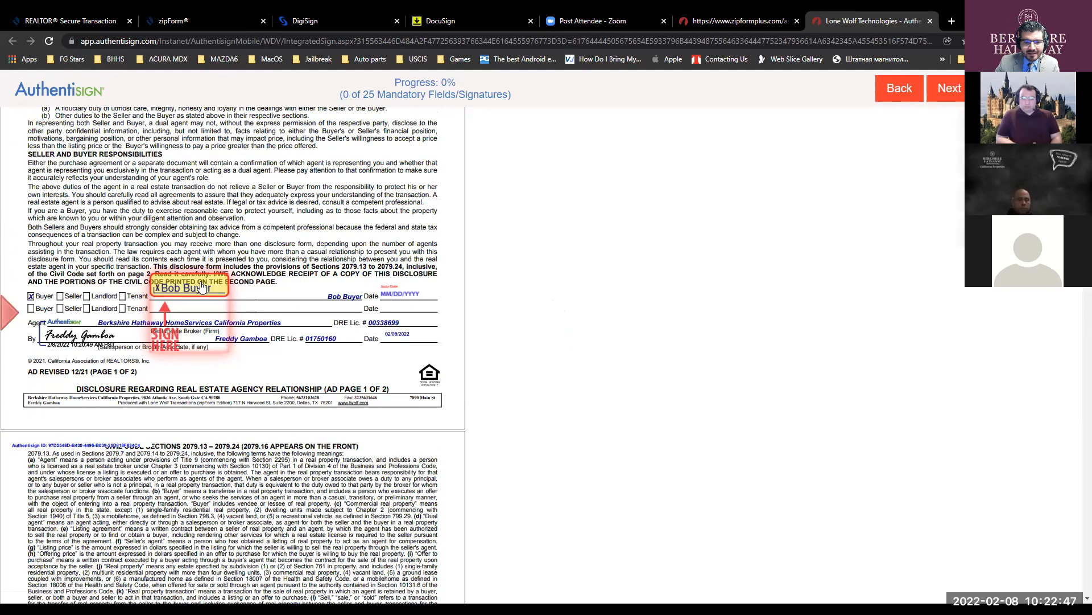
left_click(200, 282)
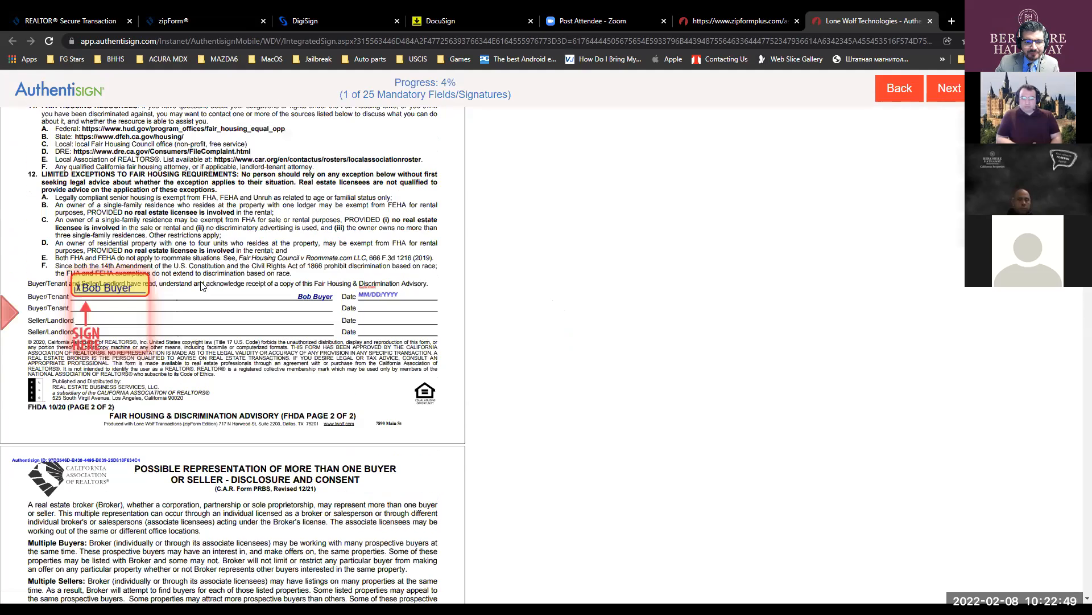
left_click(106, 286)
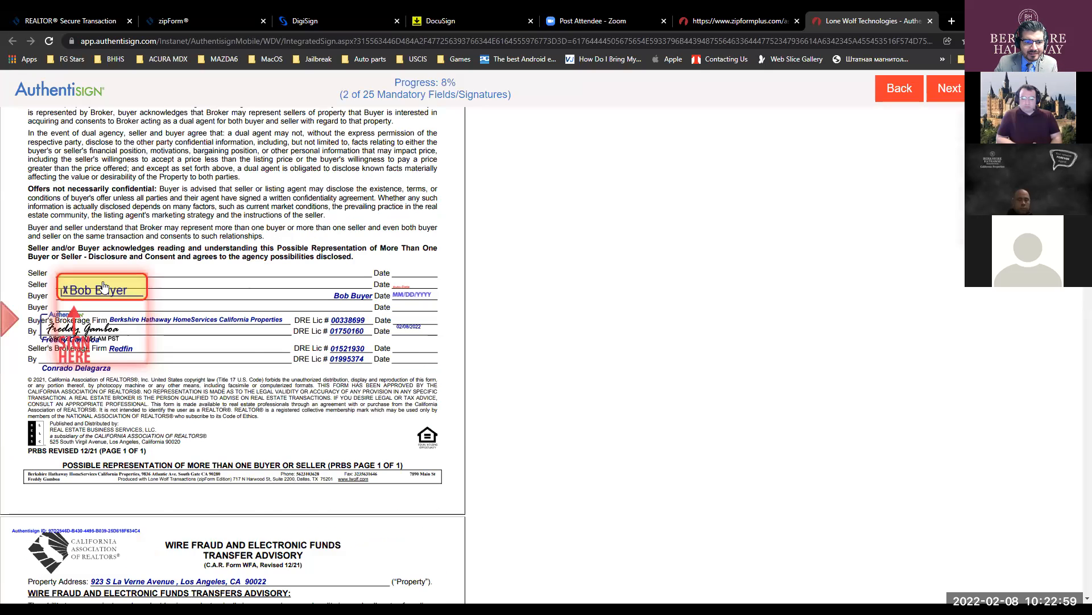
left_click(104, 287)
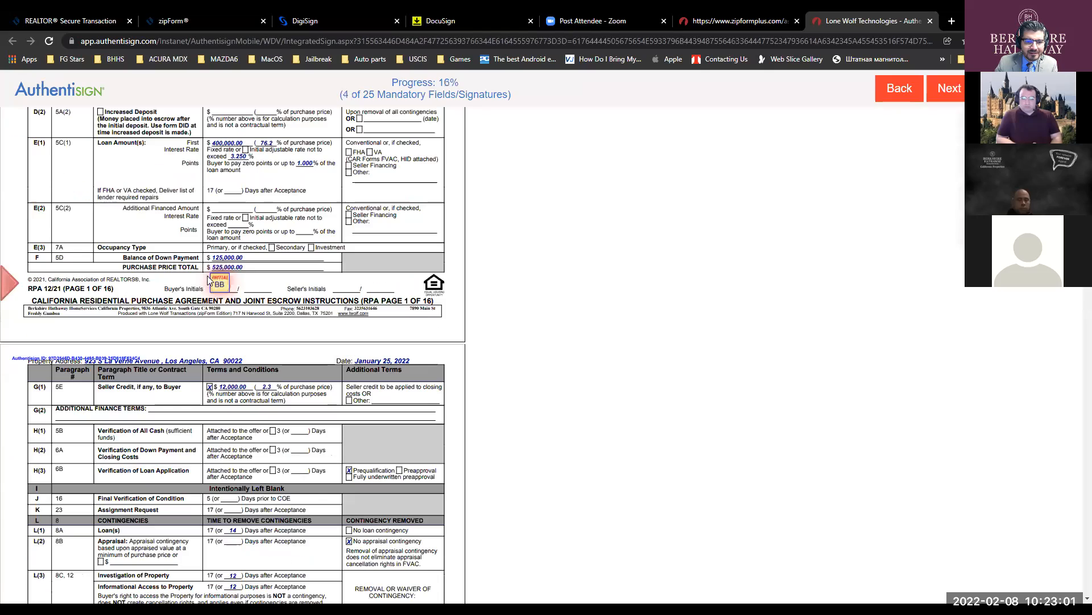
- Initial pages 1 through 13 of the purchase agreement
left_click(218, 285)
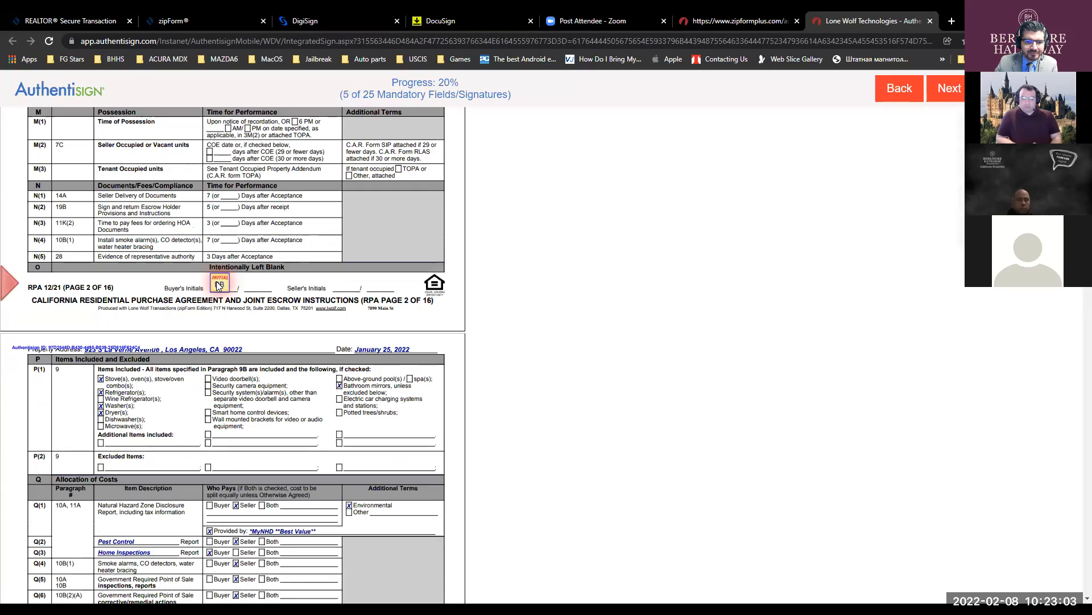
left_click(219, 283)
left_click(220, 284)
left_click(218, 285)
left_click(219, 284)
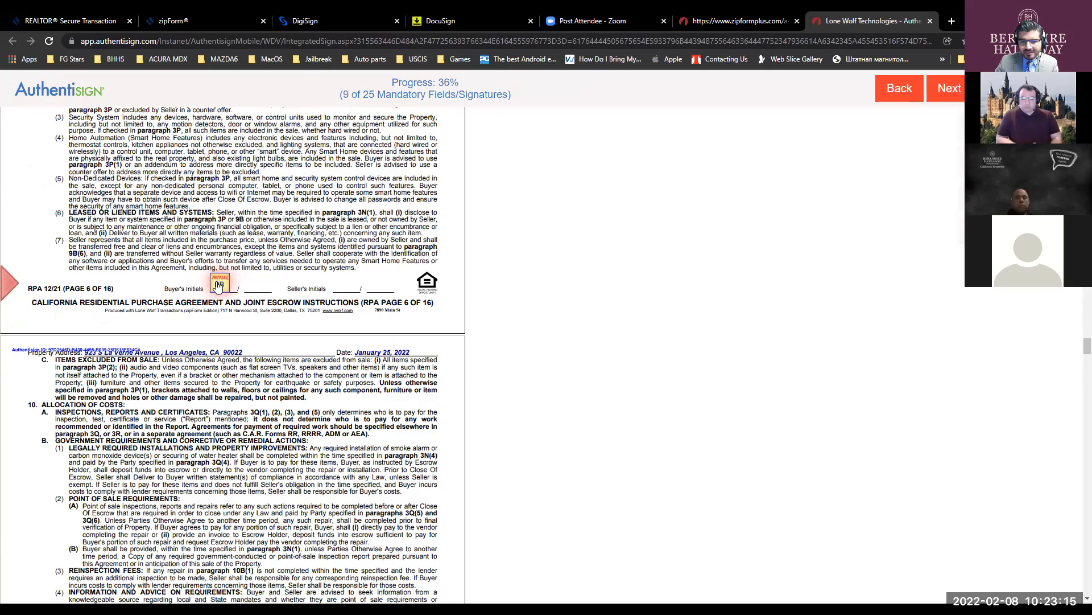
left_click(217, 285)
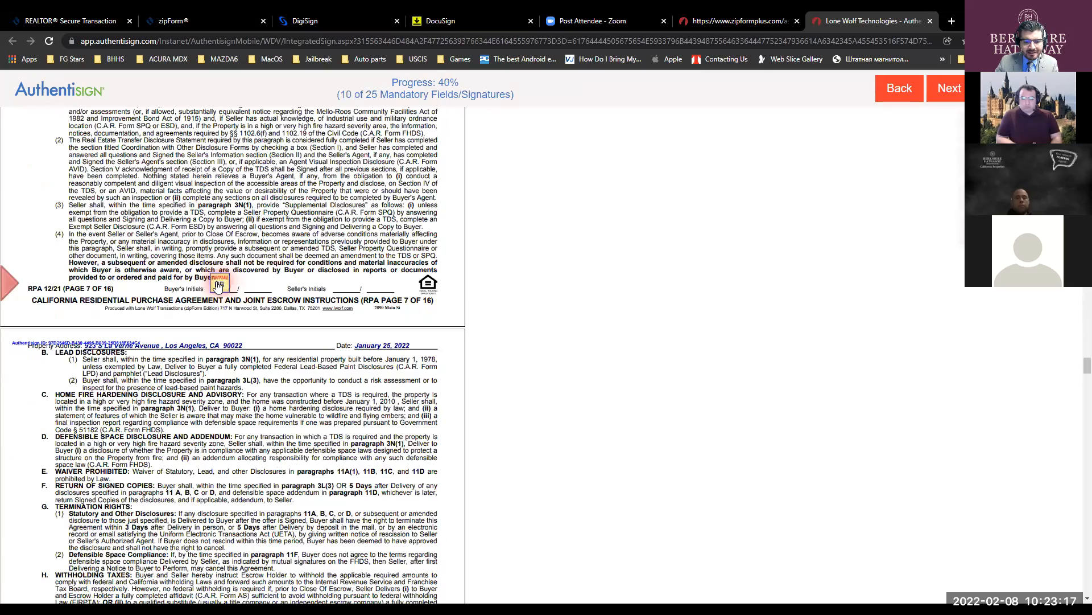
left_click(218, 284)
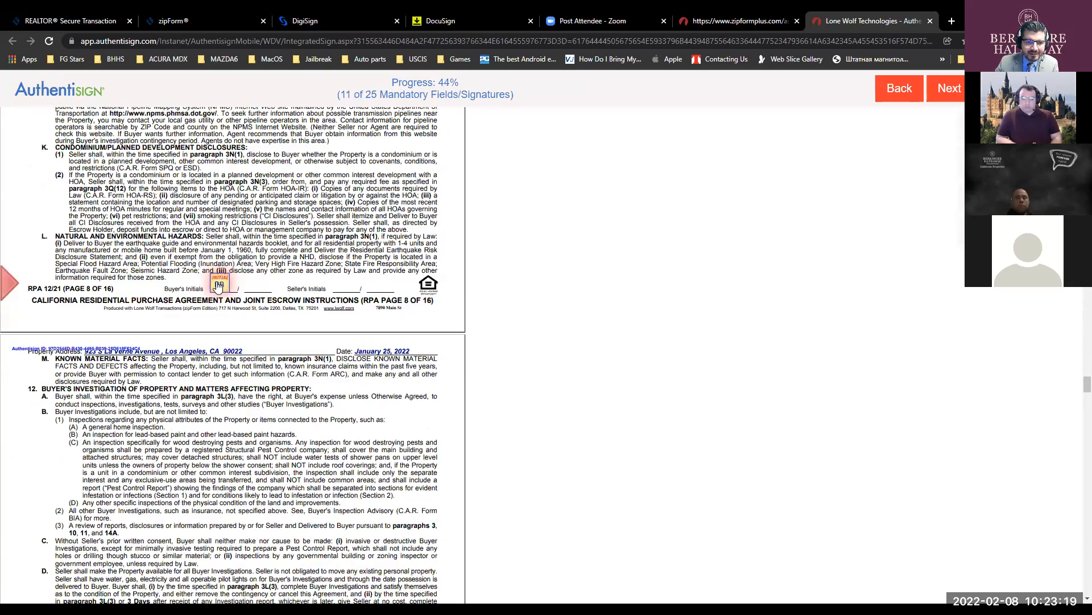
left_click(218, 285)
left_click(217, 285)
left_click(218, 284)
left_click(218, 284)
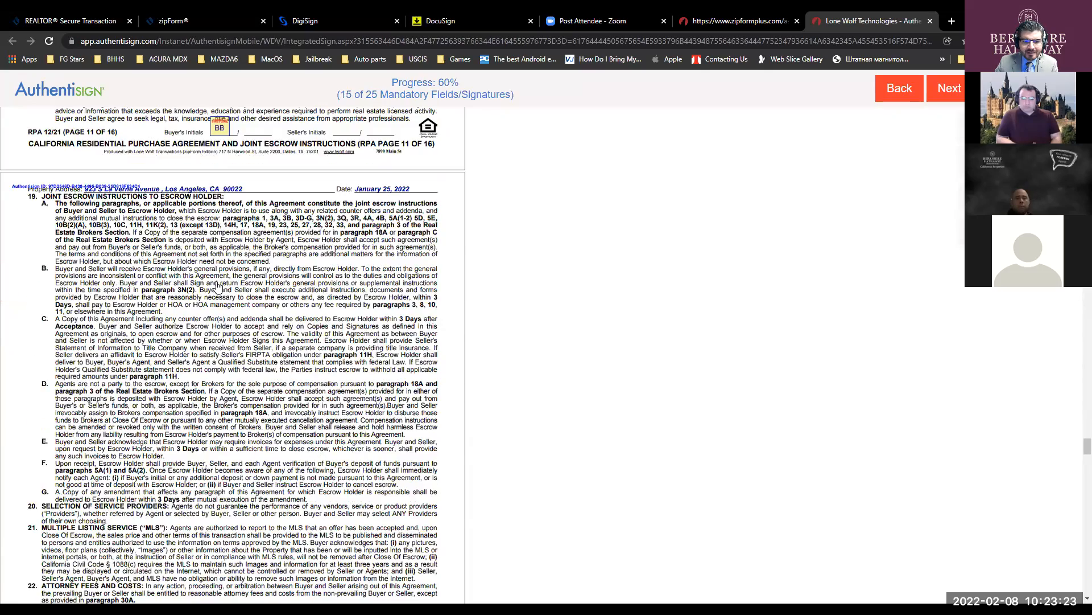
left_click(218, 285)
left_click(218, 284)
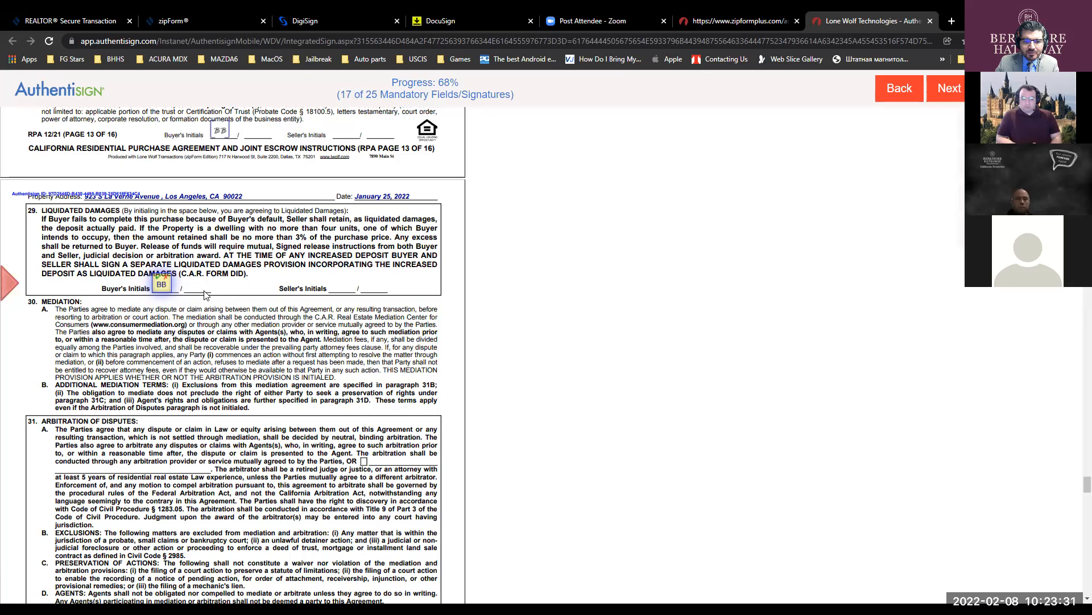
- Initial the liquidated damages and arbitration clauses, pages 14-16, and sign the buyer's offer line
left_click(161, 288)
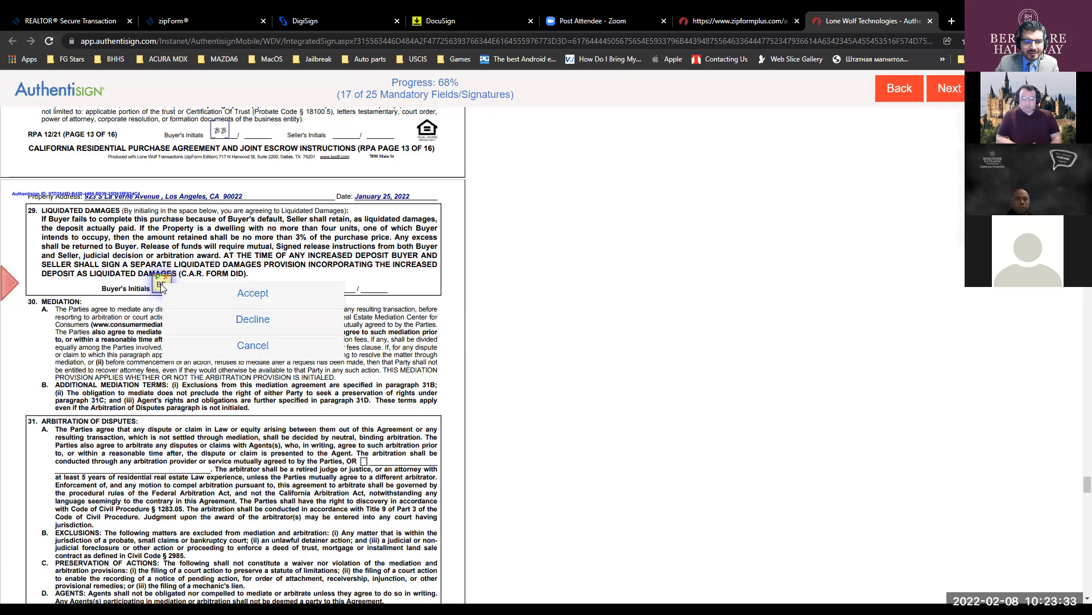
left_click(236, 298)
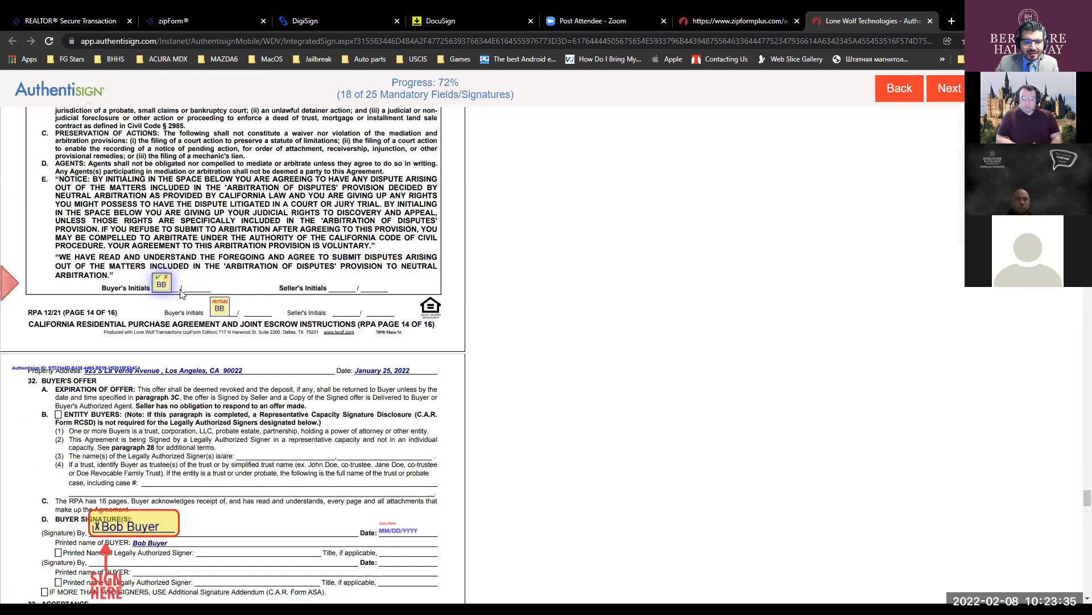
left_click(161, 283)
left_click(222, 297)
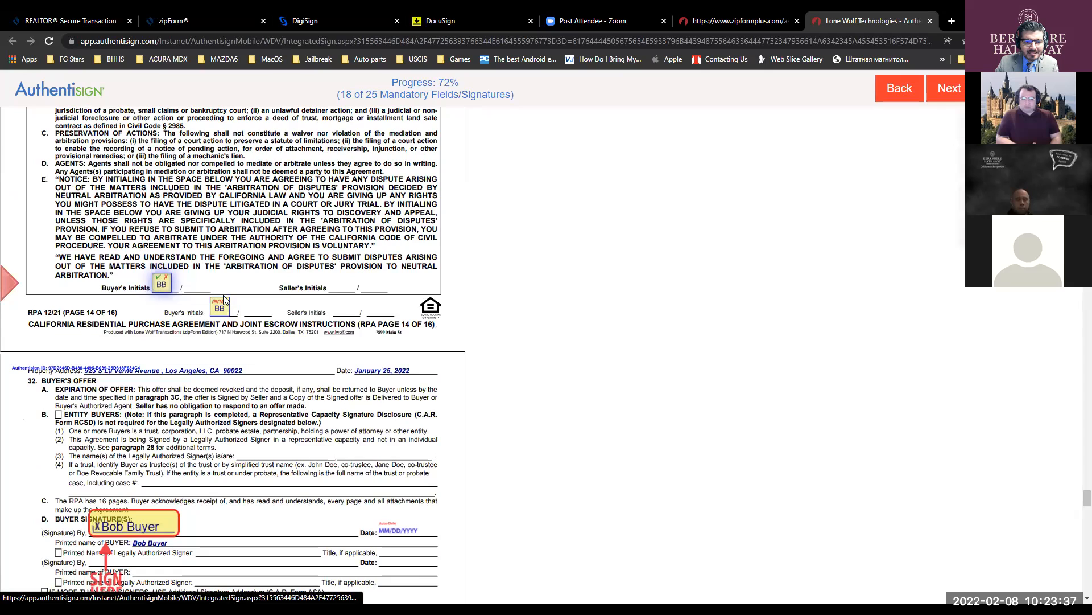
left_click(225, 286)
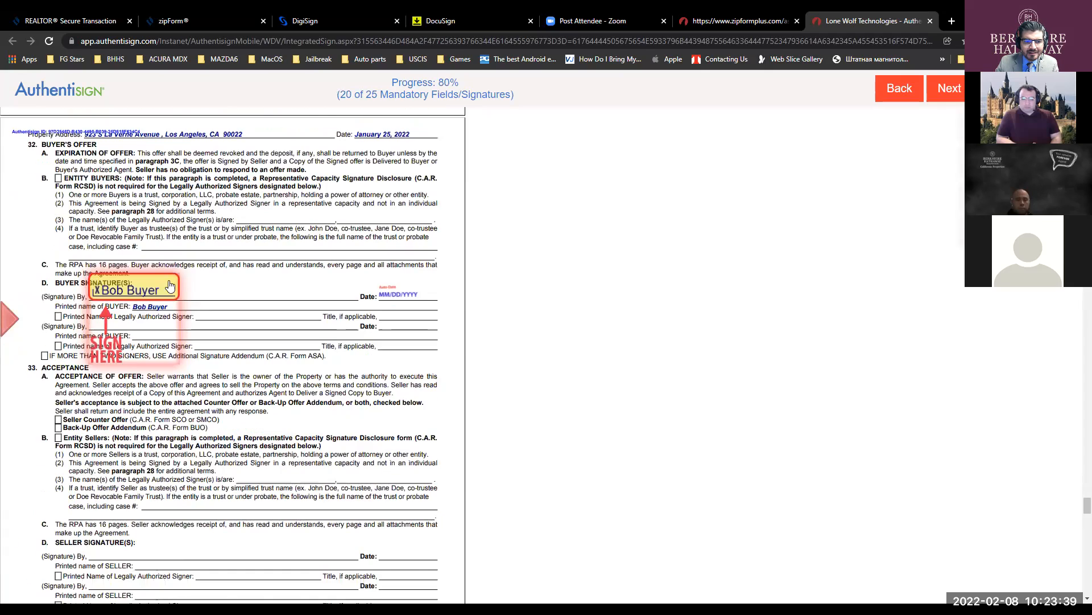
left_click(161, 283)
left_click(213, 284)
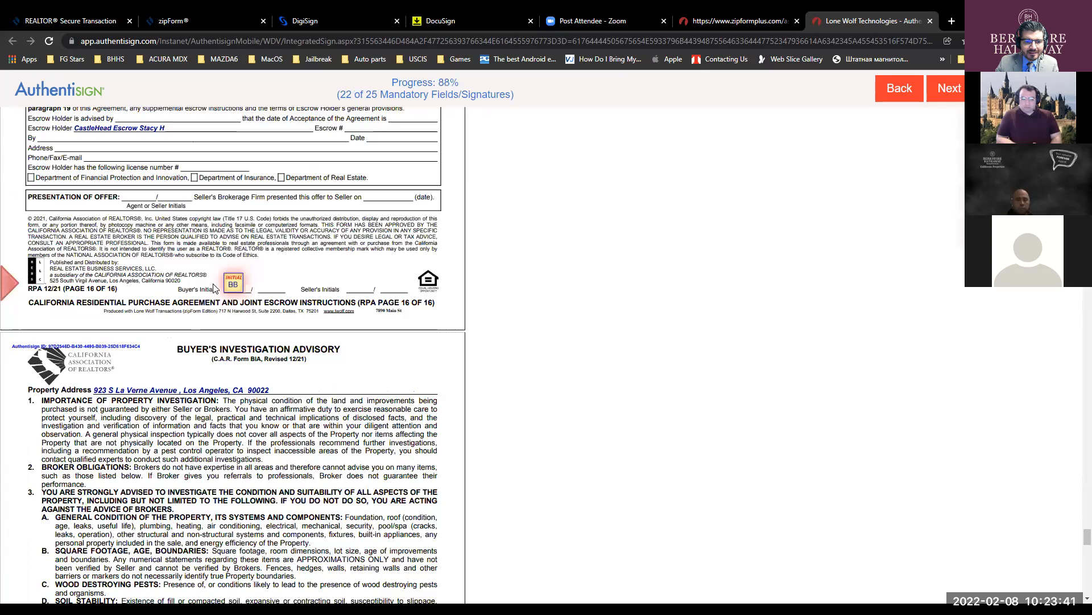
left_click(233, 290)
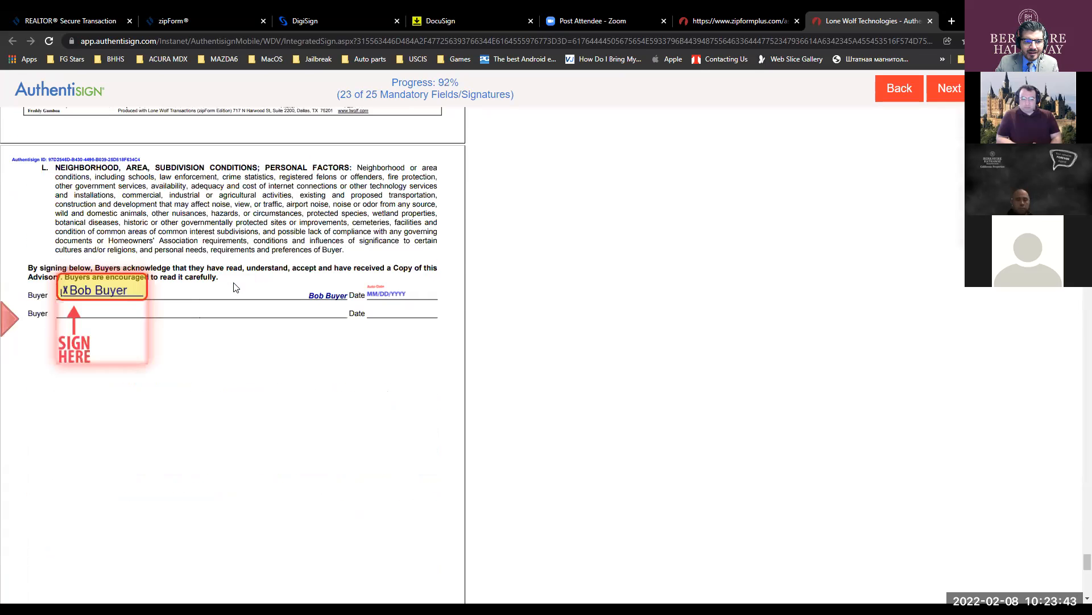
- Sign the Buyer's Investigation Advisory and CCPA acknowledgment, then complete the signing
left_click(126, 284)
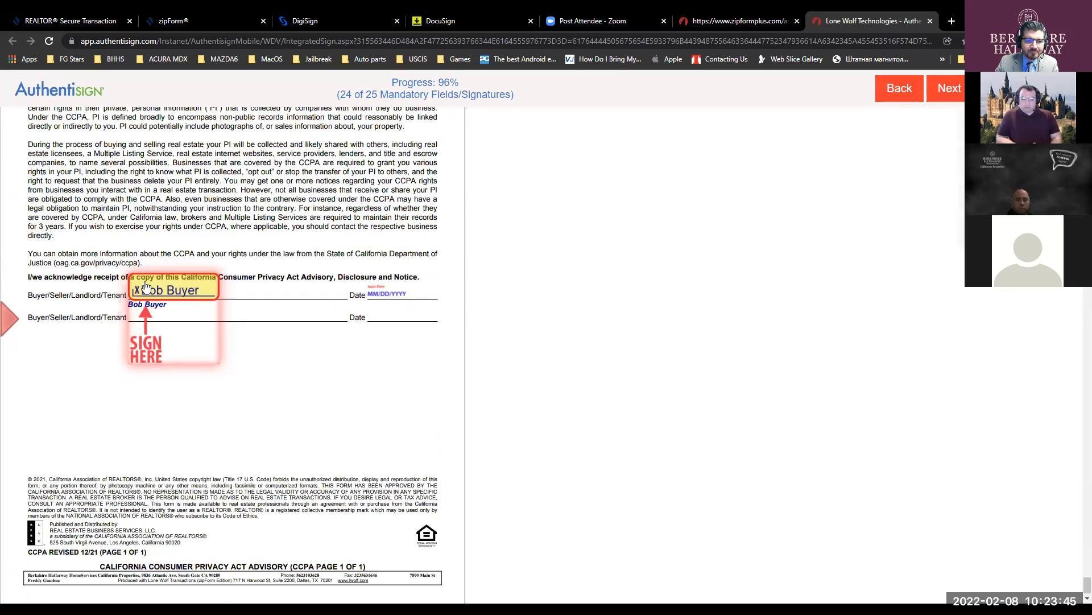
left_click(145, 287)
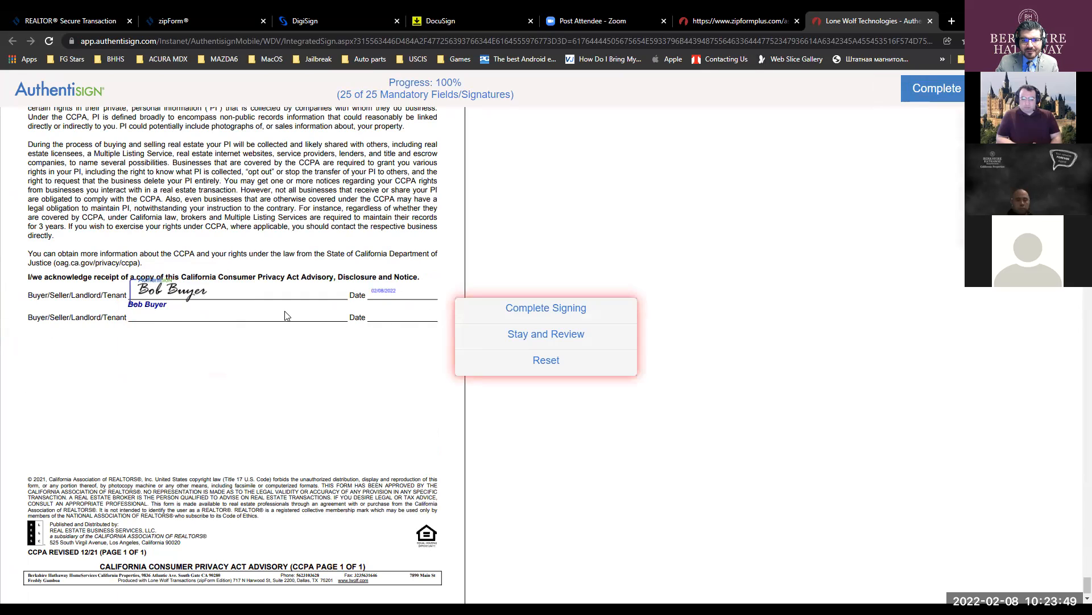
left_click(525, 308)
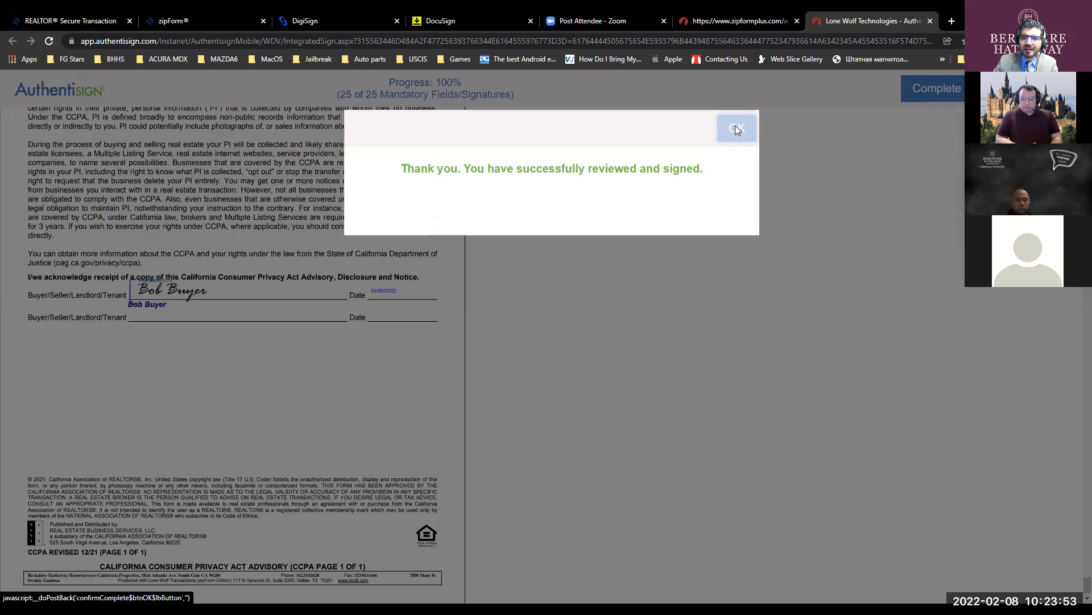
left_click(735, 129)
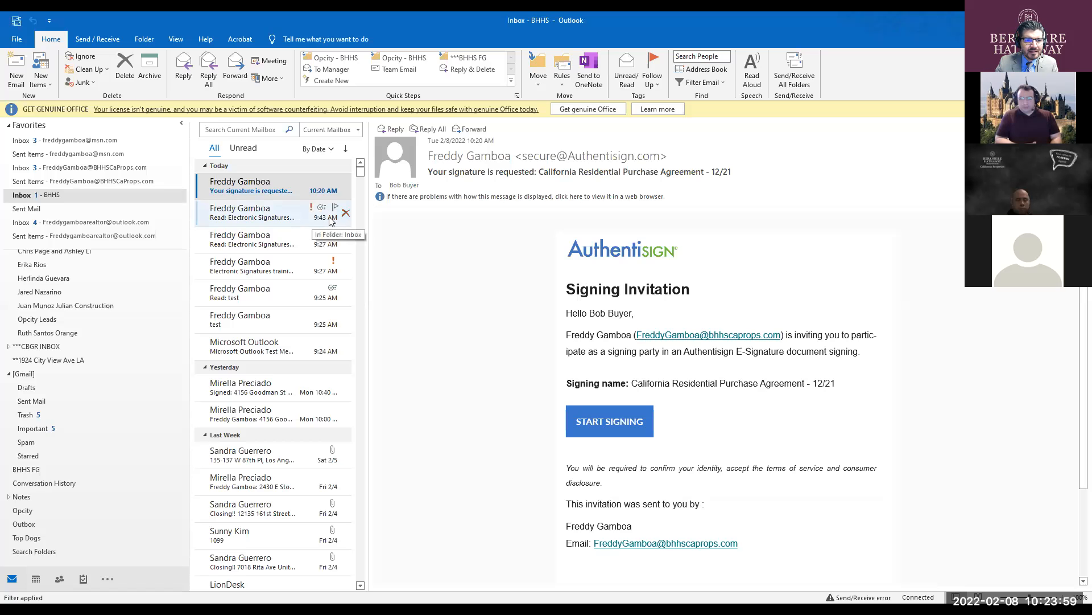
- Read both Authentisign 'Signing updated' emails in the other inbox, then Send/Receive All Folders
left_click(93, 168)
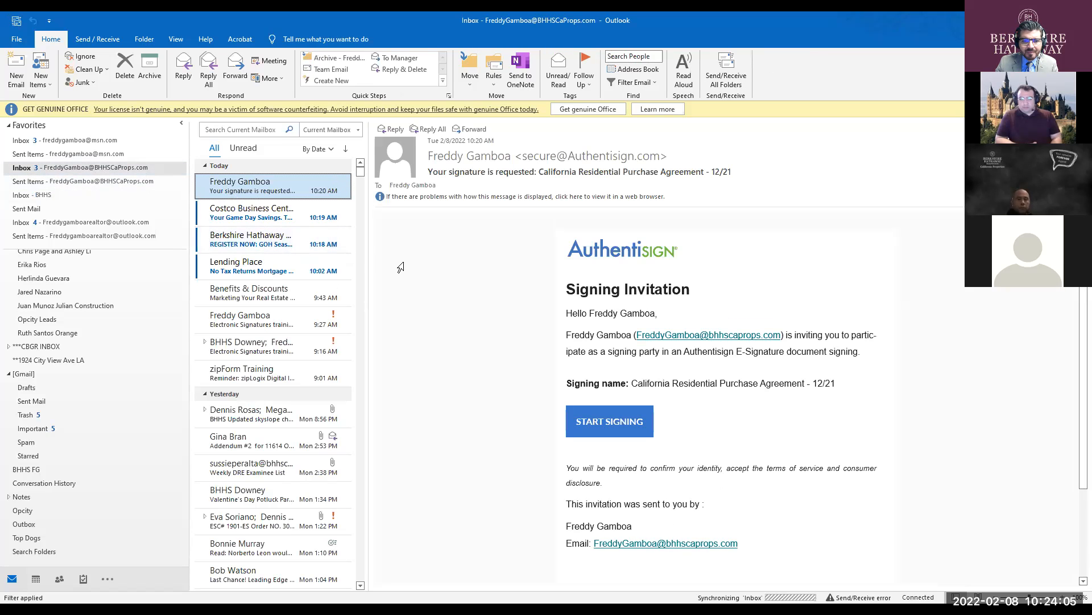
left_click(401, 265)
left_click(241, 196)
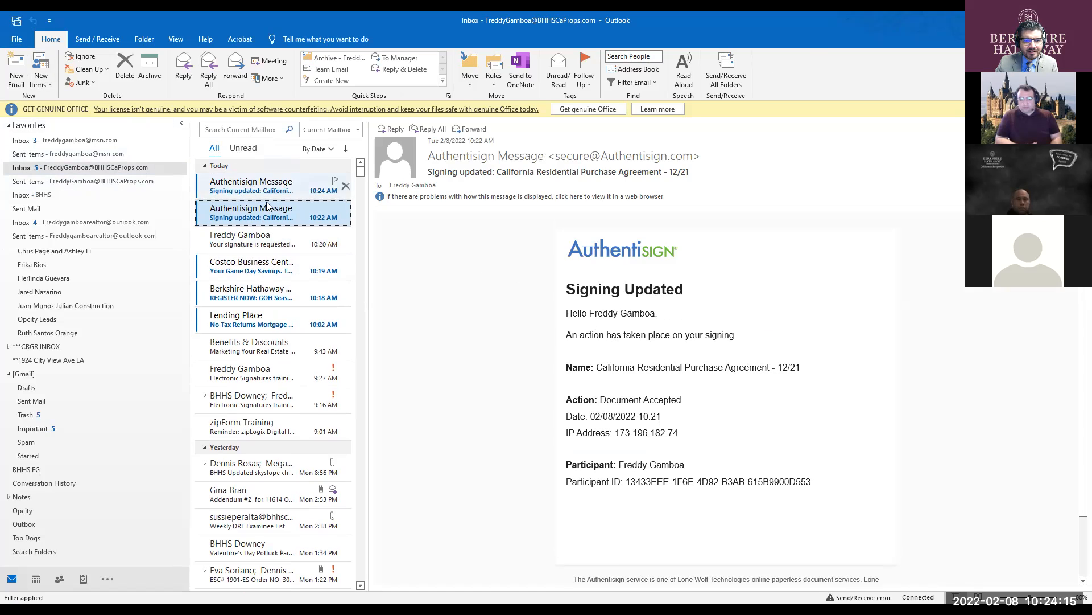
left_click(265, 194)
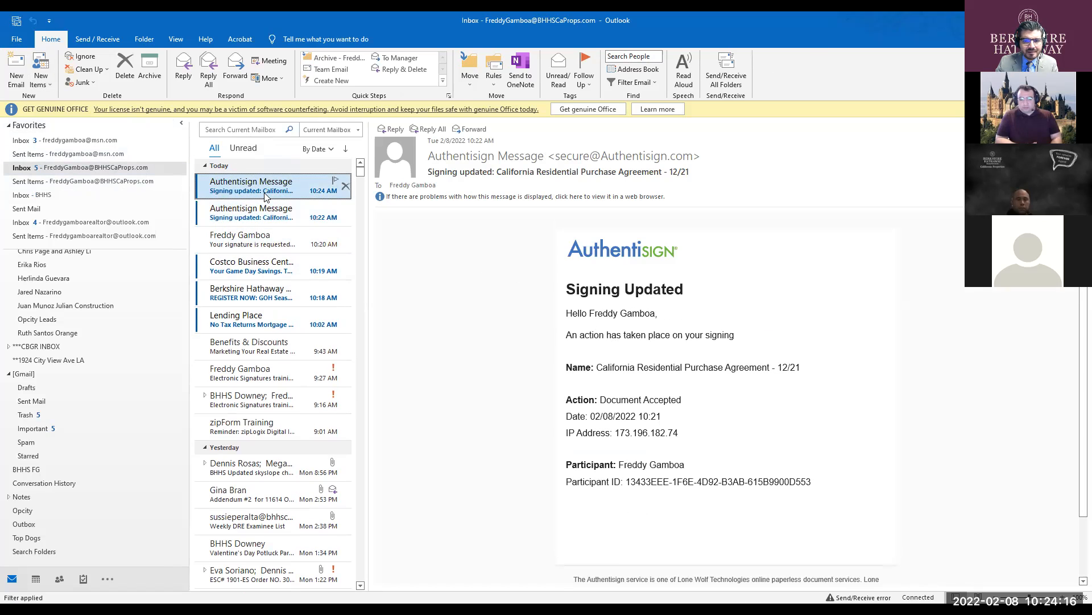
left_click(554, 338)
left_click(20, 23)
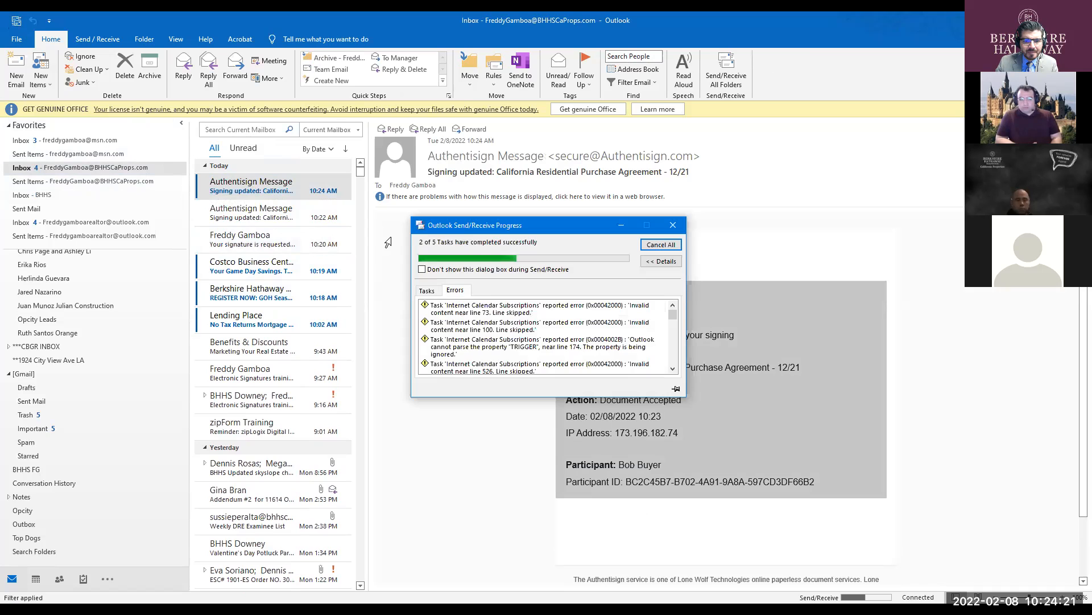
- Open the Signing Complete email and follow its 'here' link to the fully signed agreement
left_click(261, 185)
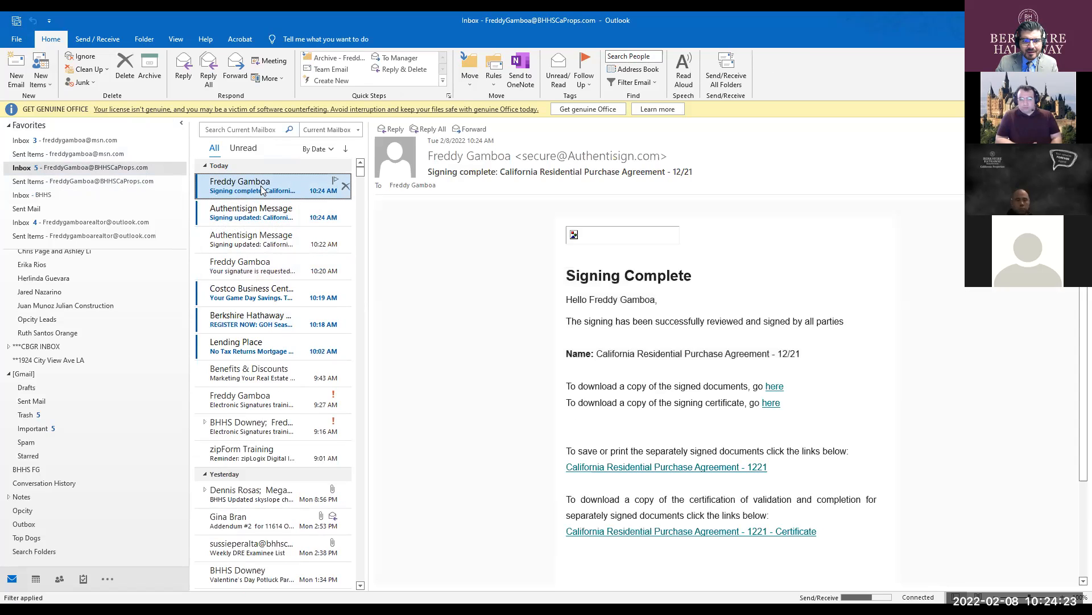
left_click(532, 287)
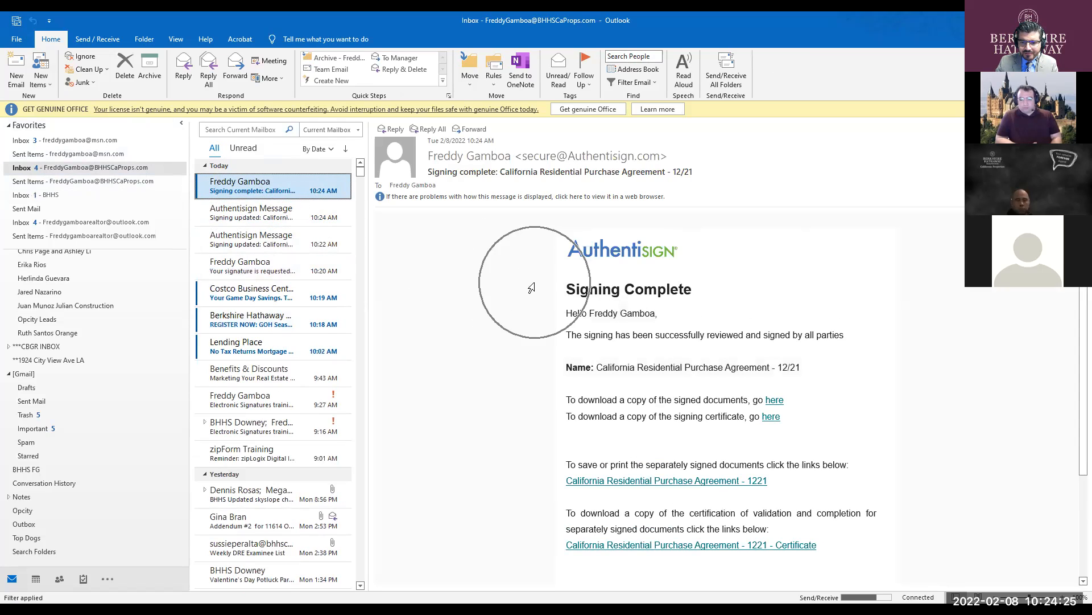
scroll(531, 288, "down", 3)
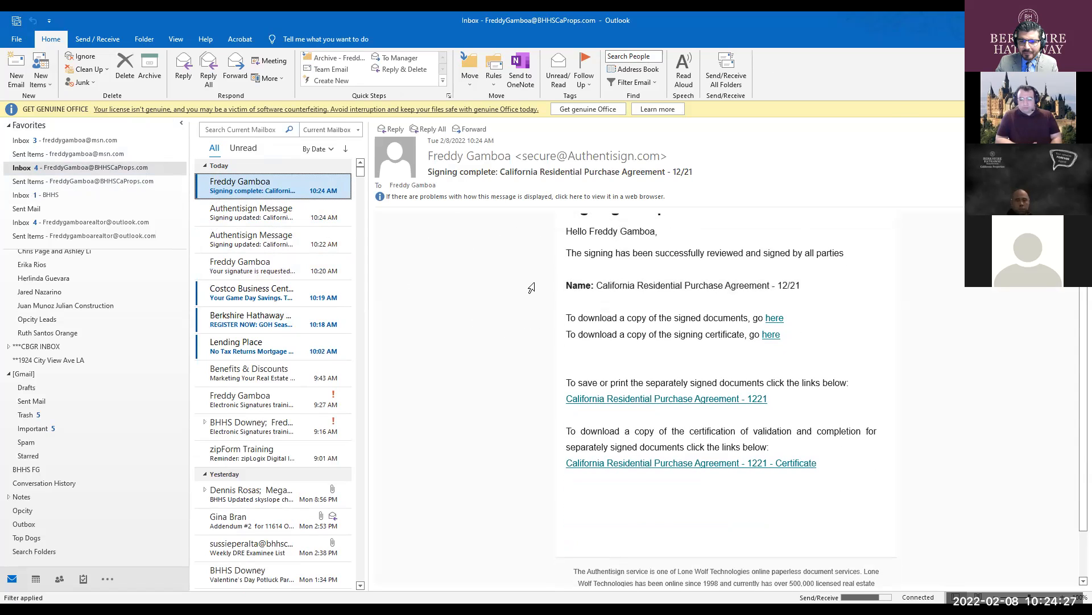
left_click(638, 320)
left_click(668, 319)
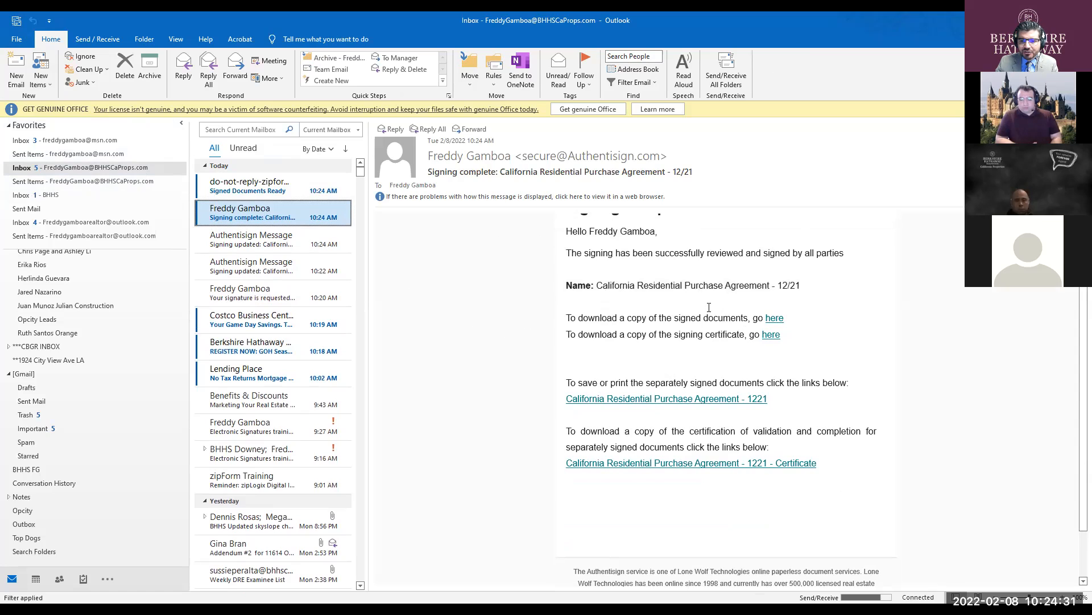
left_click(757, 334)
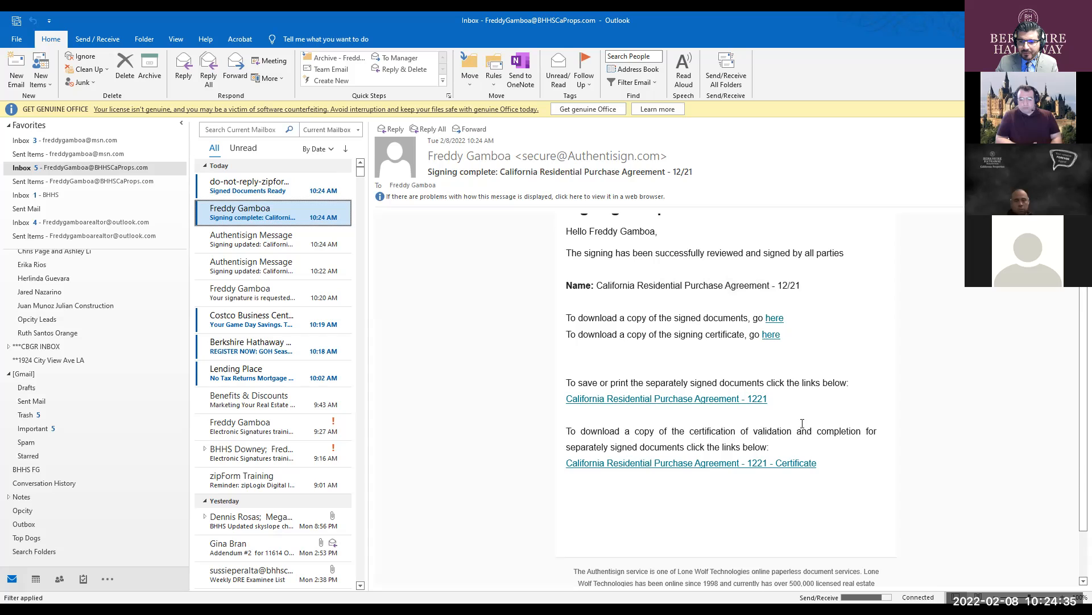
left_click(769, 320)
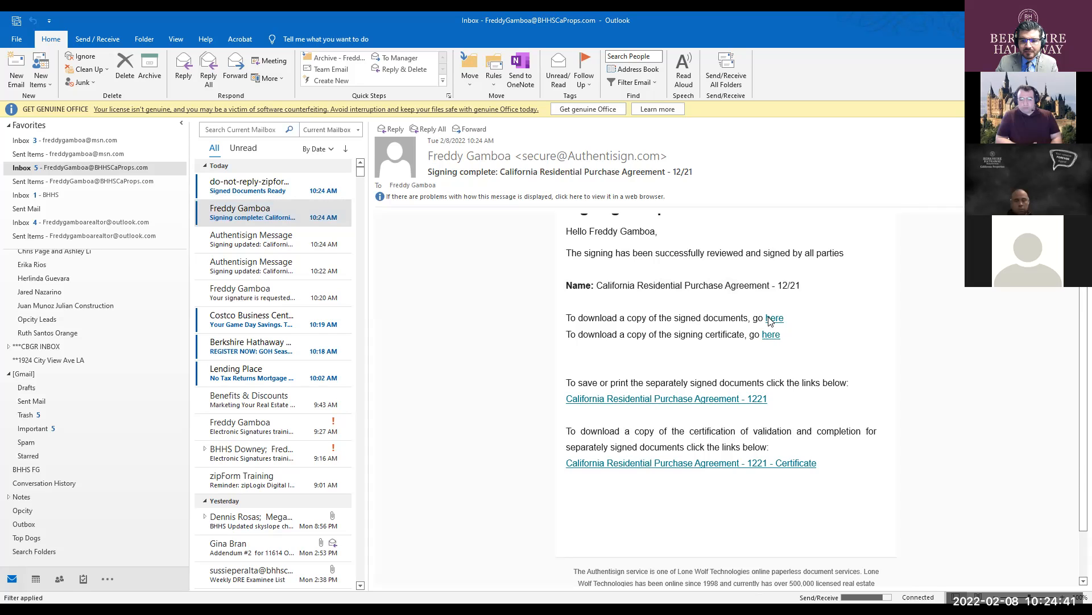
scroll(567, 256, "up", 5)
scroll(567, 256, "down", 5)
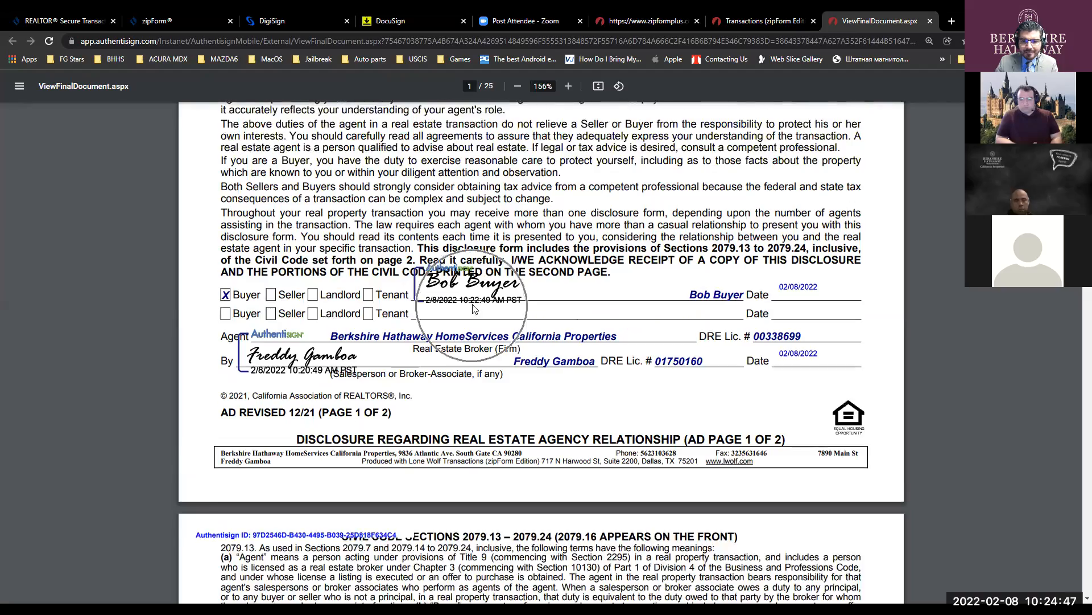
left_click(276, 354)
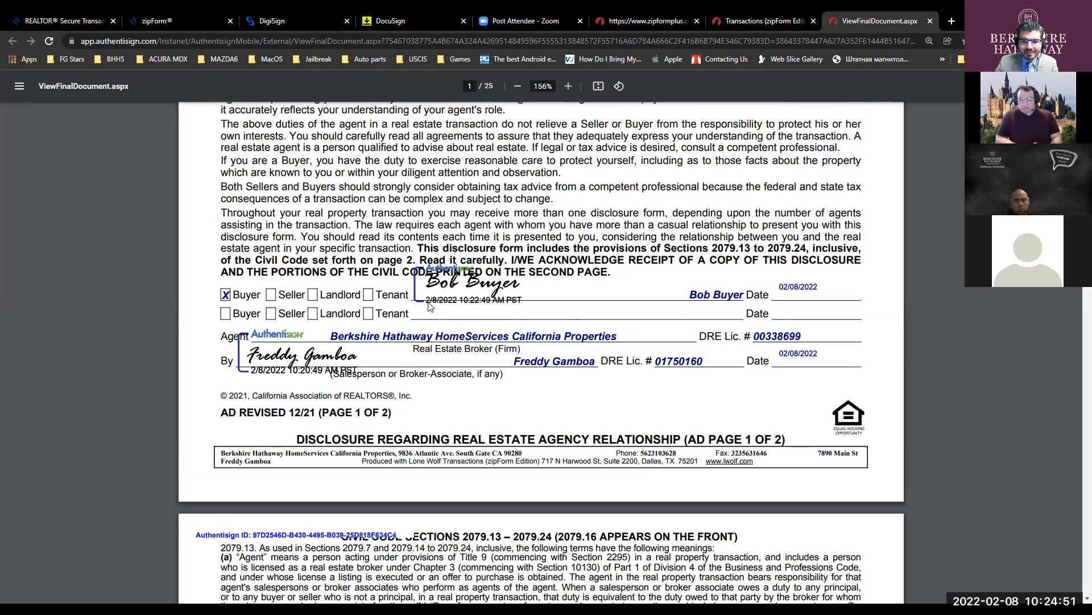
key("ctrl")
key("ctrl")
key("ctrl")
key("ctrl")
key("ctrl")
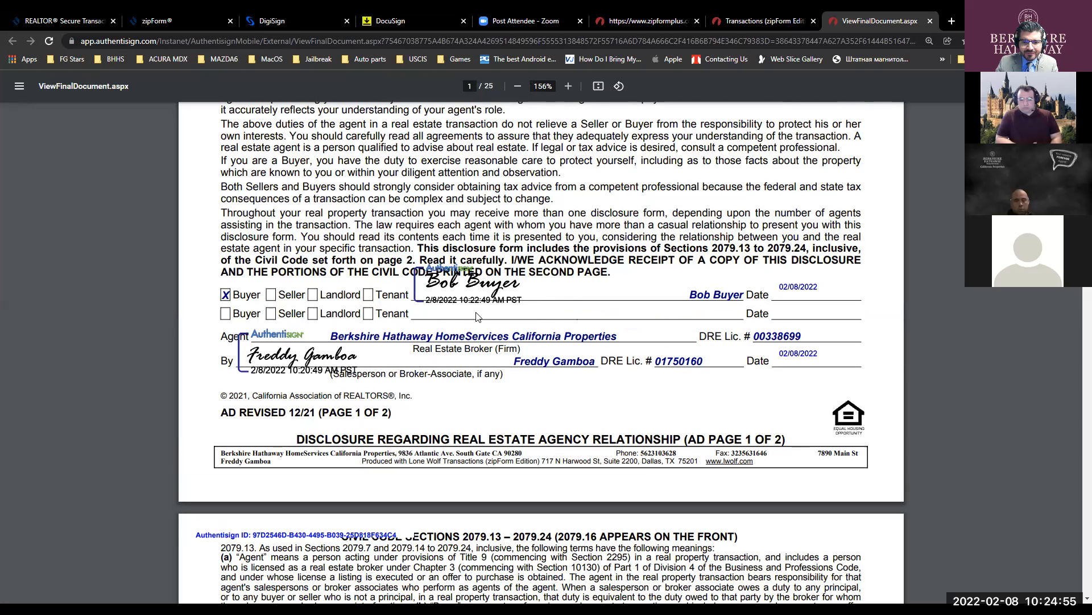
key("ctrl")
key("ctrl")
key("ctrl")
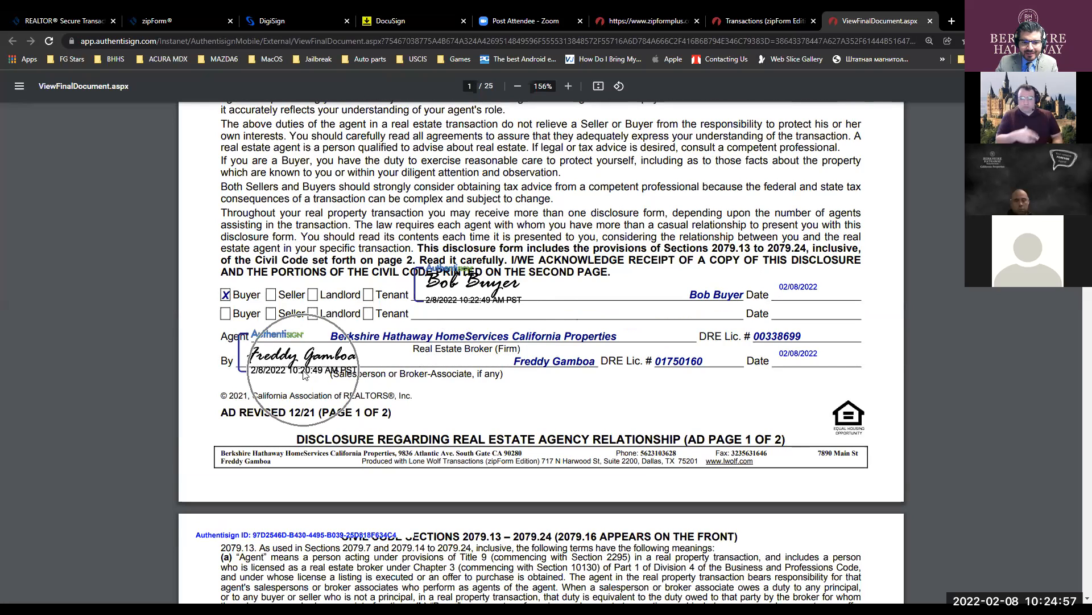
key("ctrl")
key("ctrl")
key("ctrl")
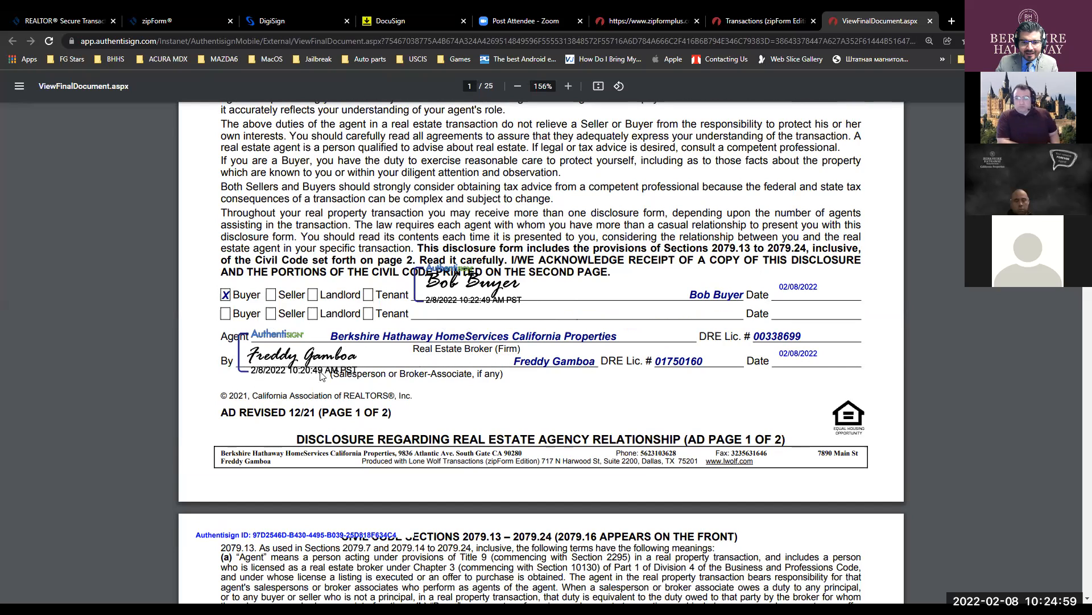
key("ctrl")
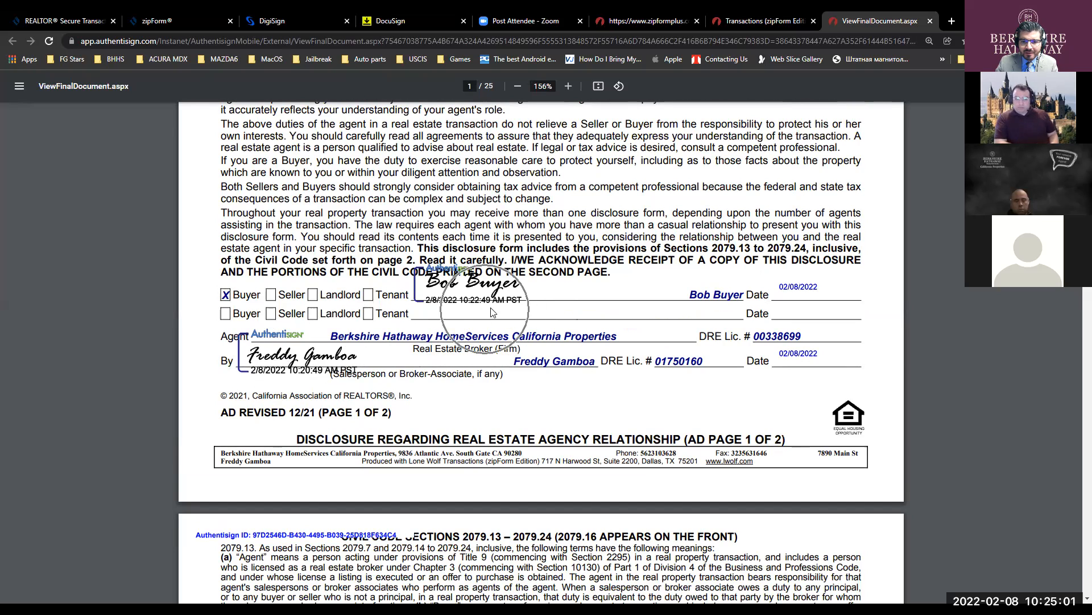
key("ctrl")
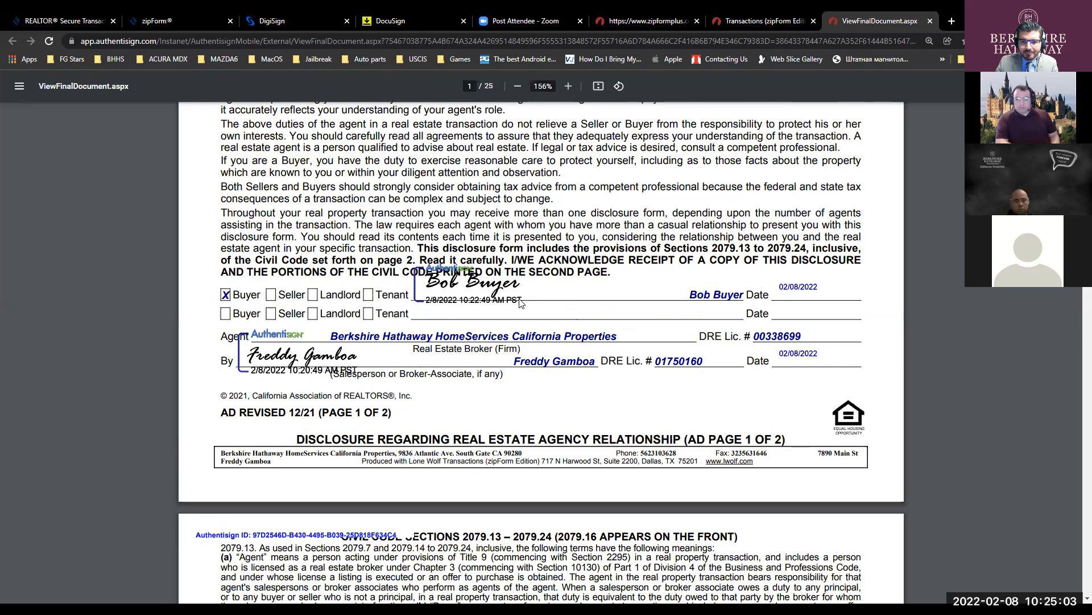
key("ctrl")
key("ctrl")
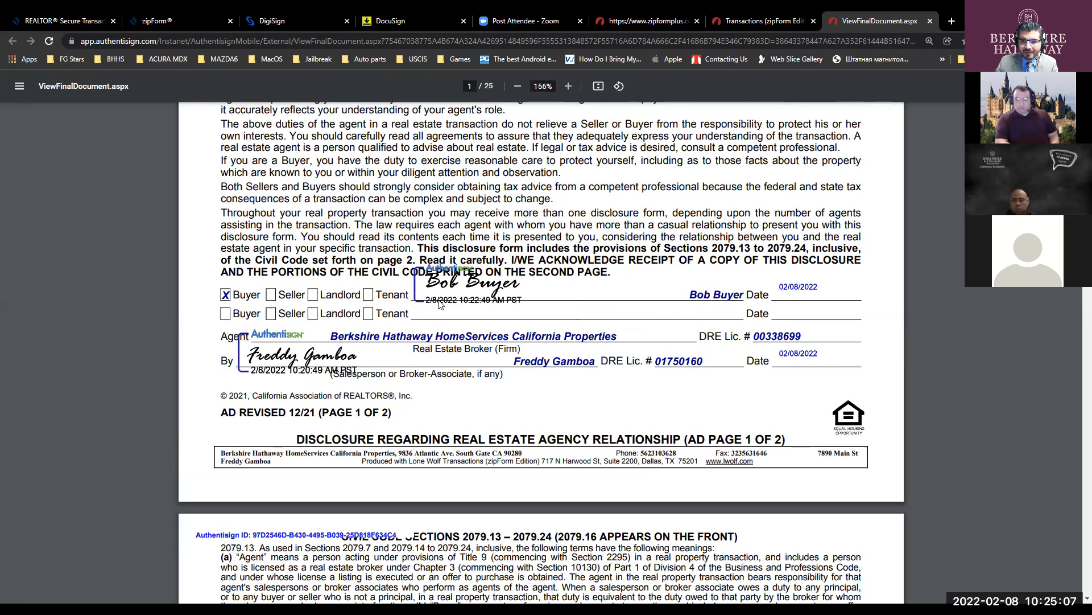
key("ctrl")
key("ctrl")
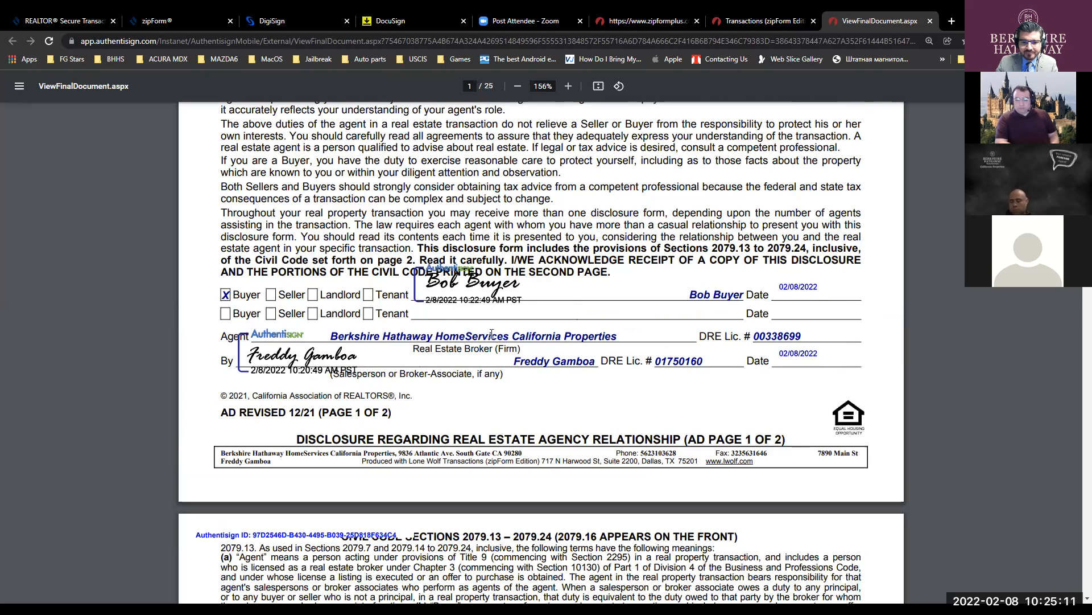
scroll(414, 325, "down", 4)
scroll(414, 325, "down", 20)
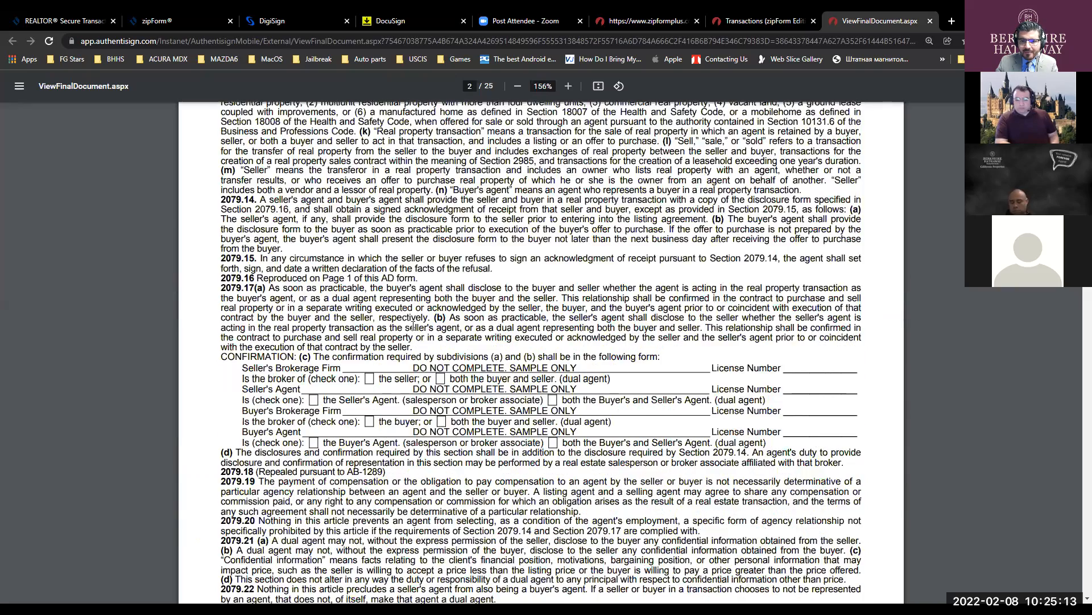
scroll(413, 326, "down", 15)
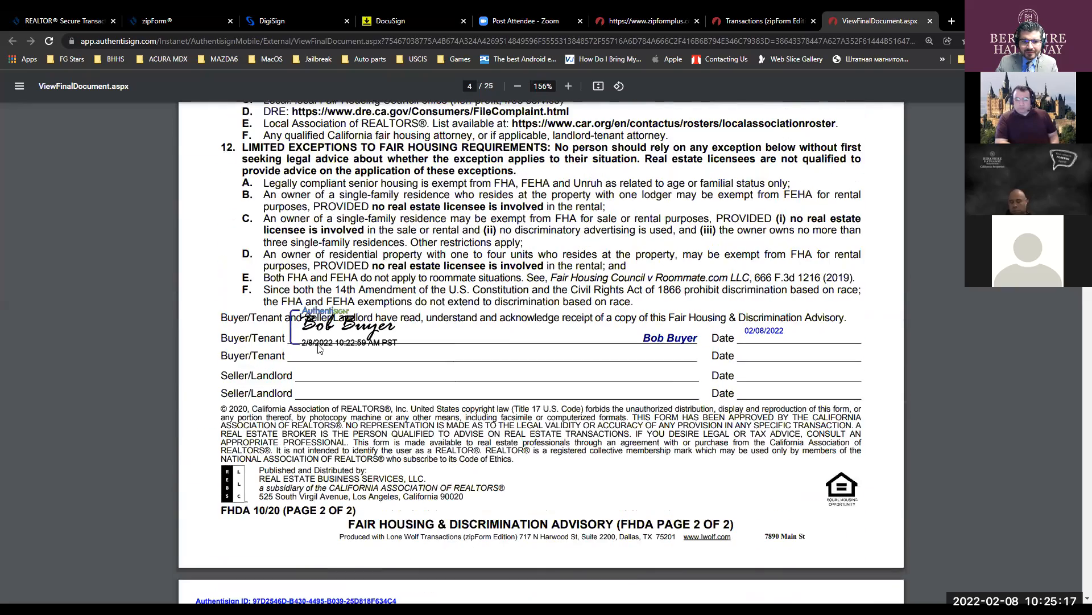
scroll(511, 343, "down", 17)
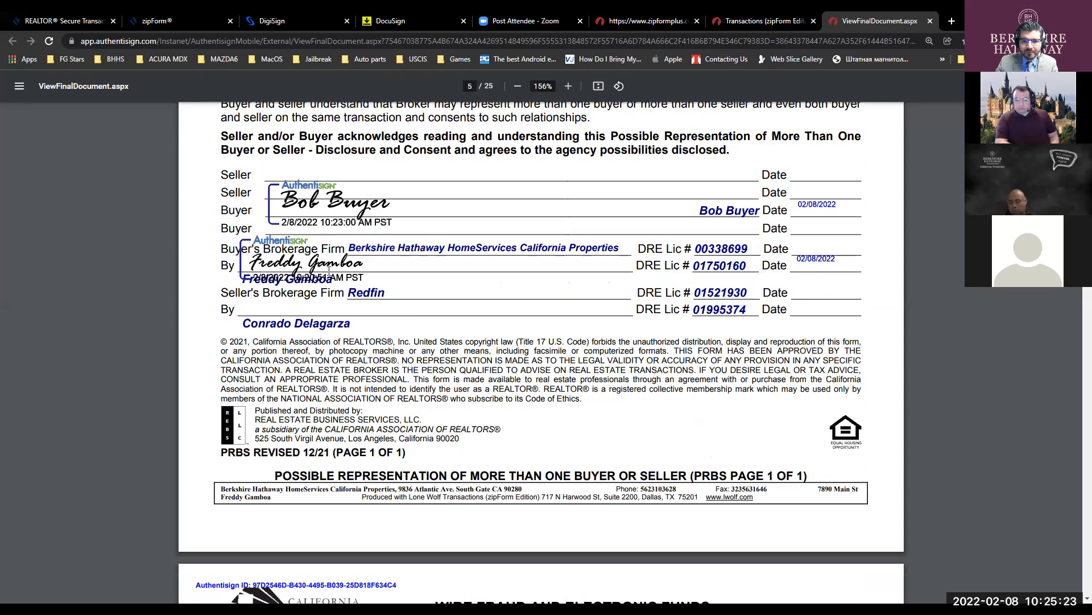
scroll(443, 283, "down", 10)
scroll(444, 283, "down", 10)
scroll(484, 291, "up", 5)
scroll(518, 298, "down", 5)
scroll(518, 297, "down", 15)
scroll(517, 296, "down", 15)
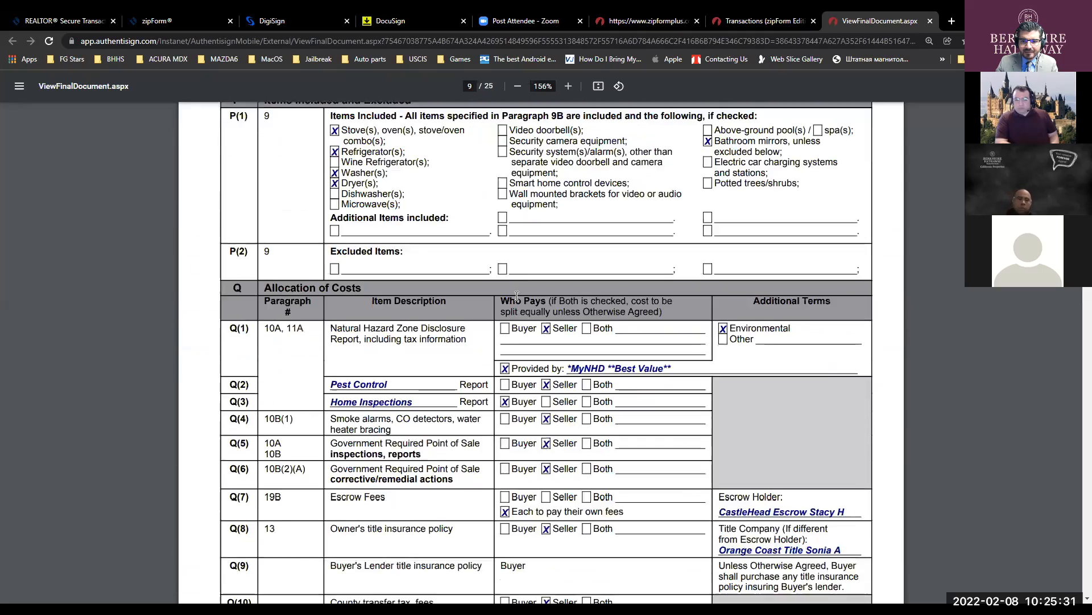
scroll(517, 296, "down", 6)
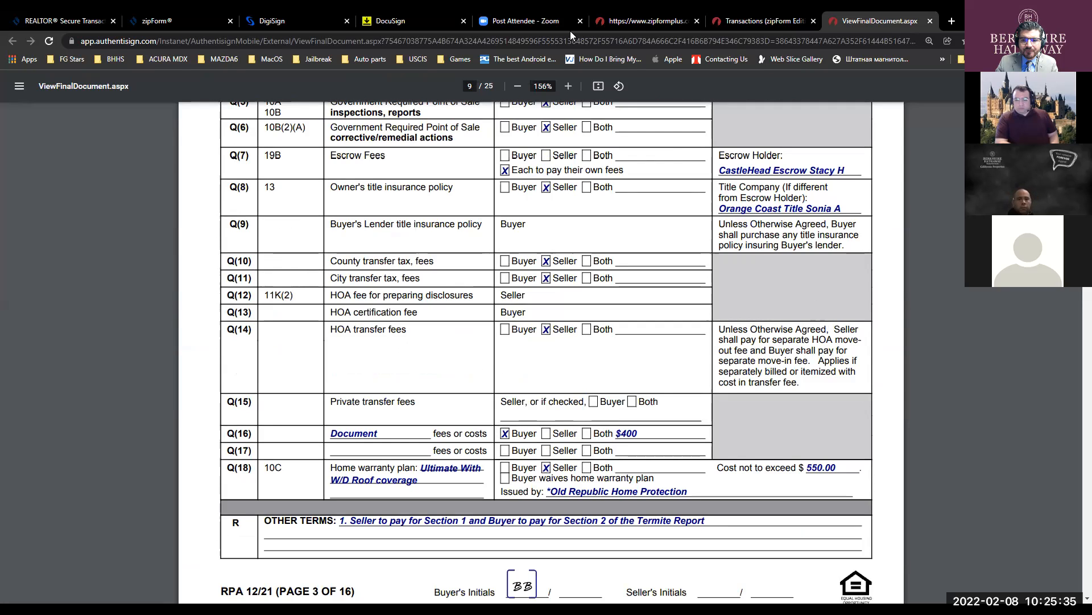
- Go back to zipForm's transaction list and open the 7890 Main St Documents tab
key("alt+Tab")
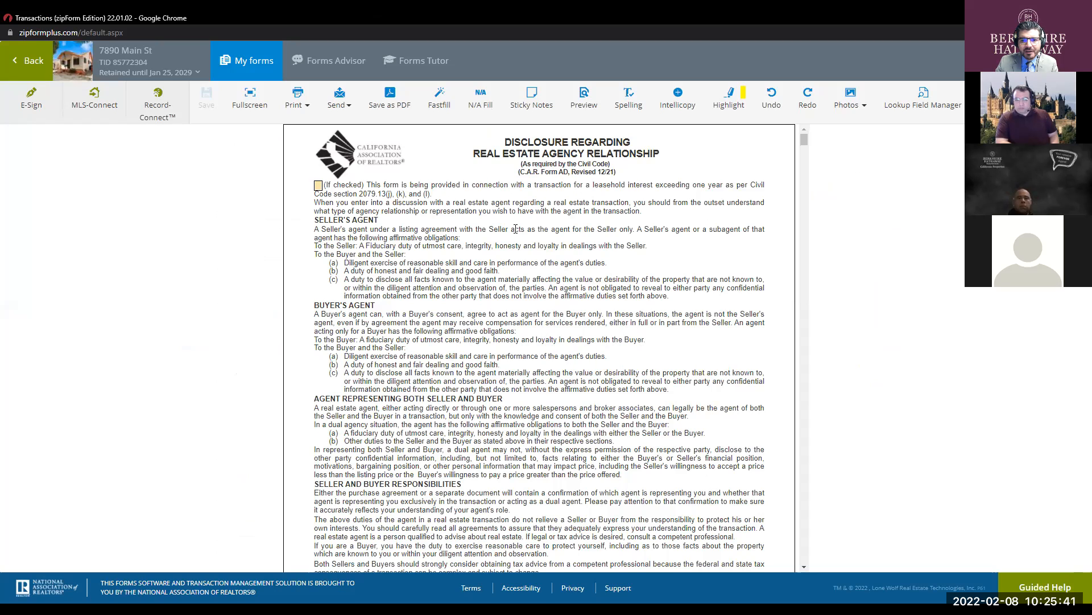
left_click(39, 66)
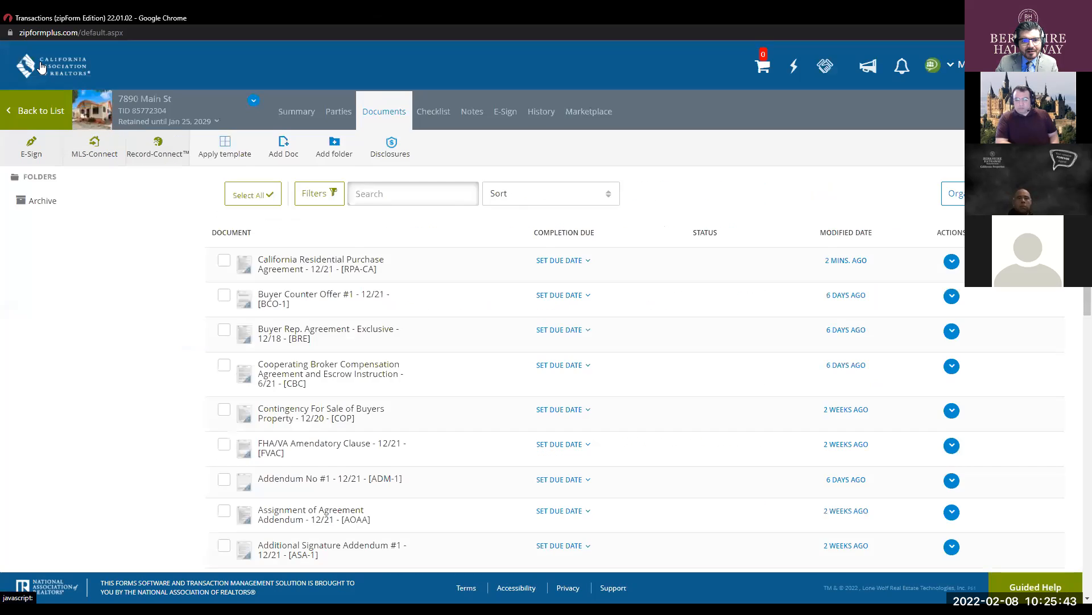
left_click(31, 112)
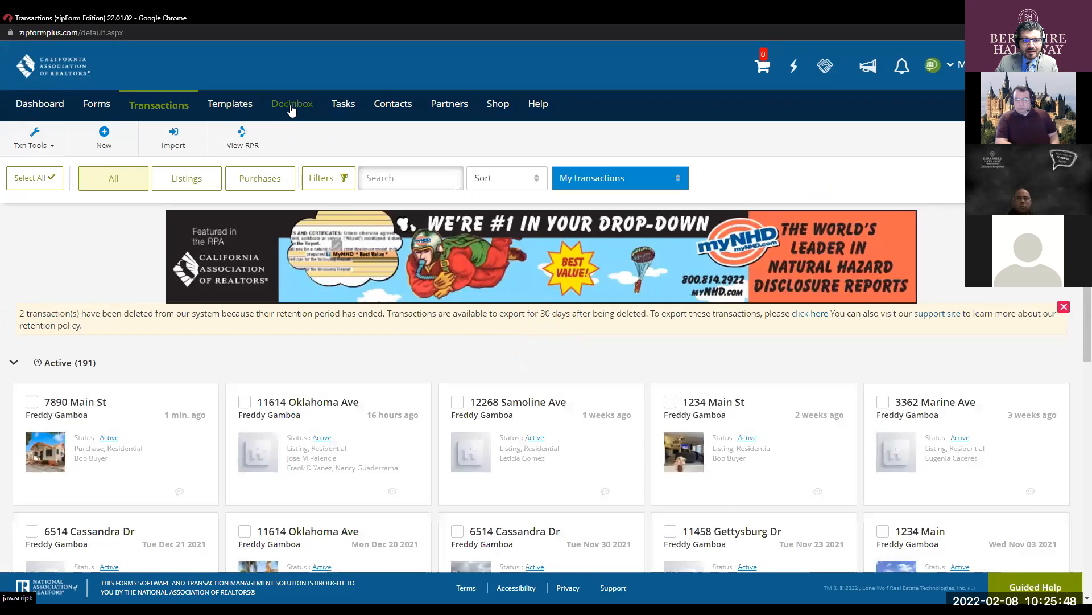
left_click(150, 415)
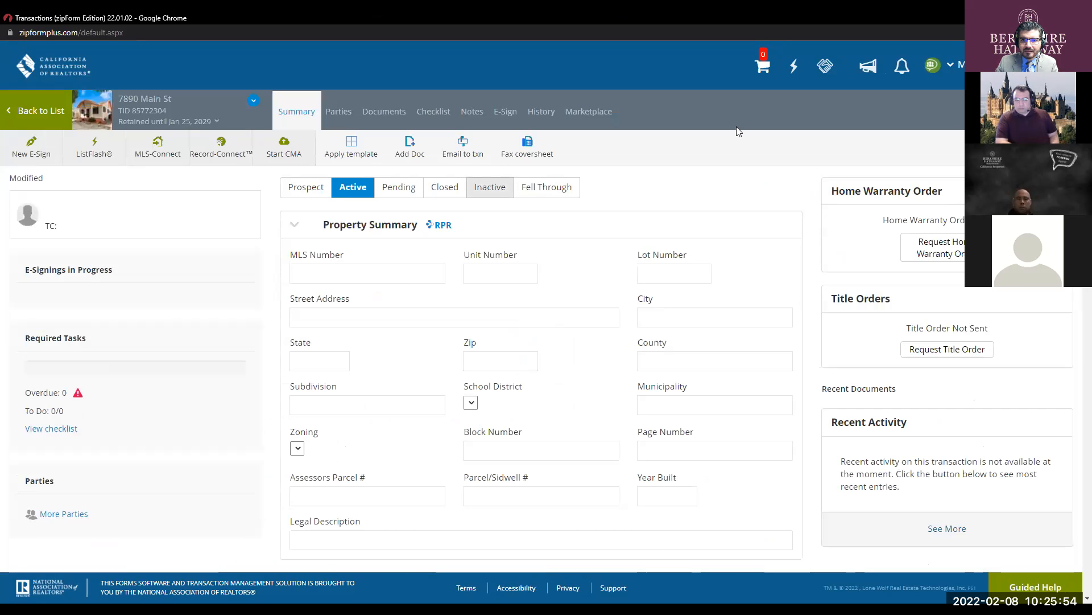
left_click(384, 112)
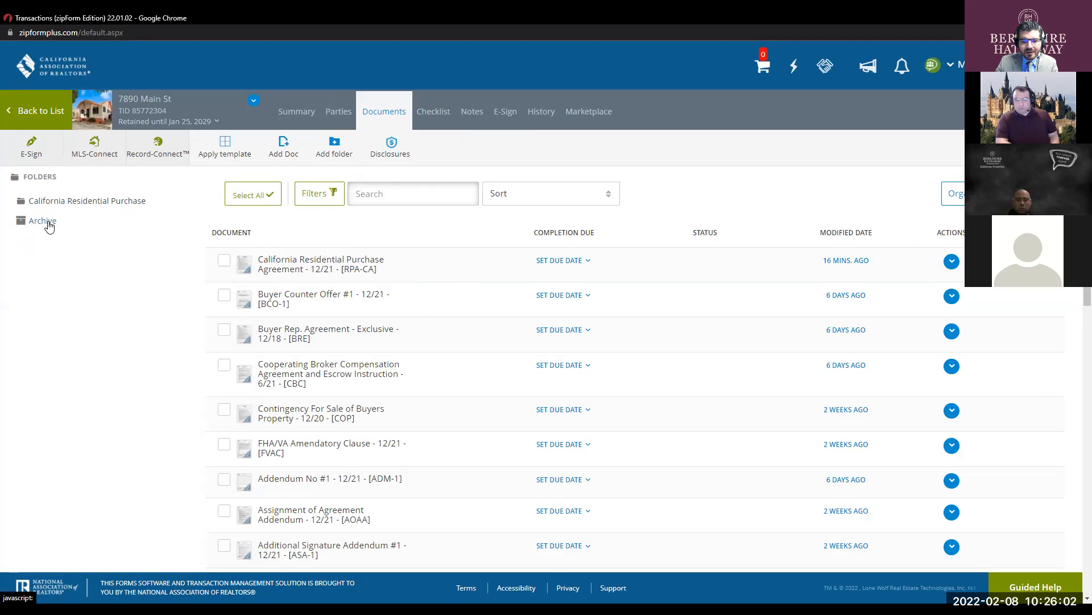
- Open the signed California Residential Purchase Agreement - 1221 from its folder
left_click(83, 201)
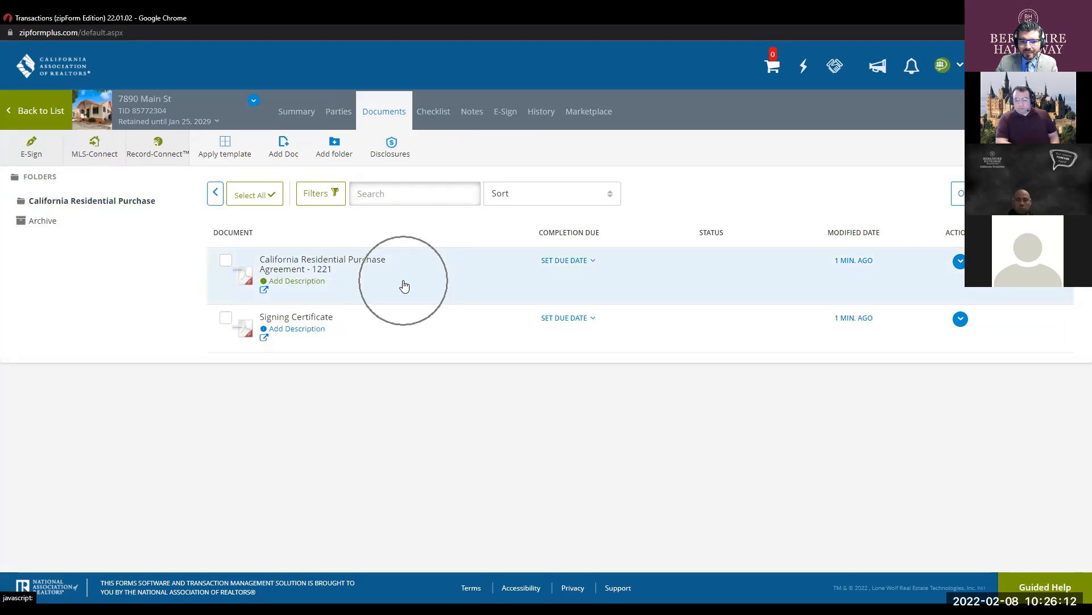
left_click(351, 262)
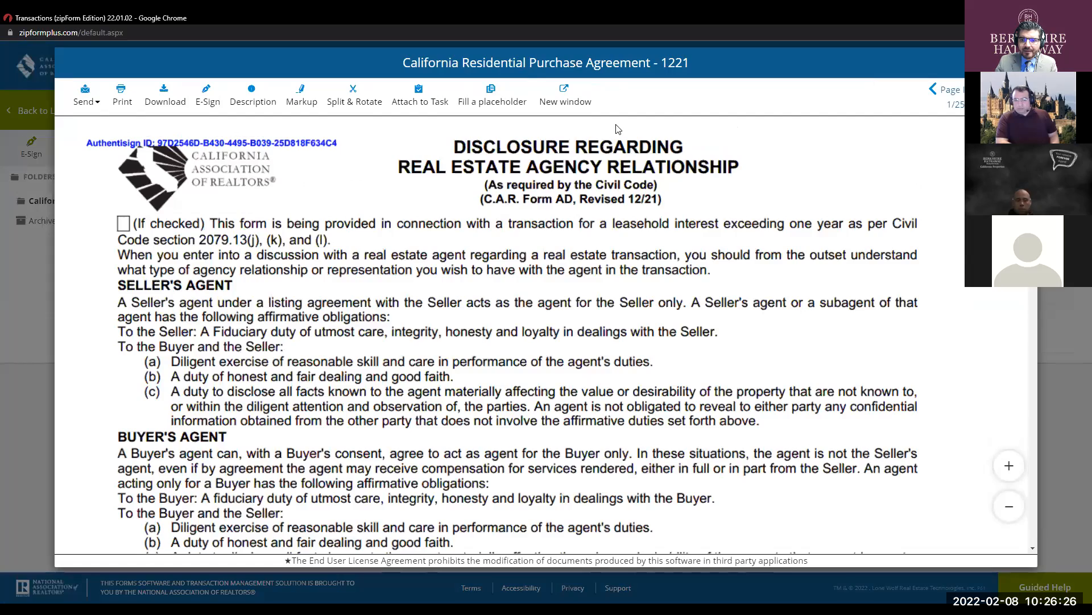
scroll(557, 338, "down", 7)
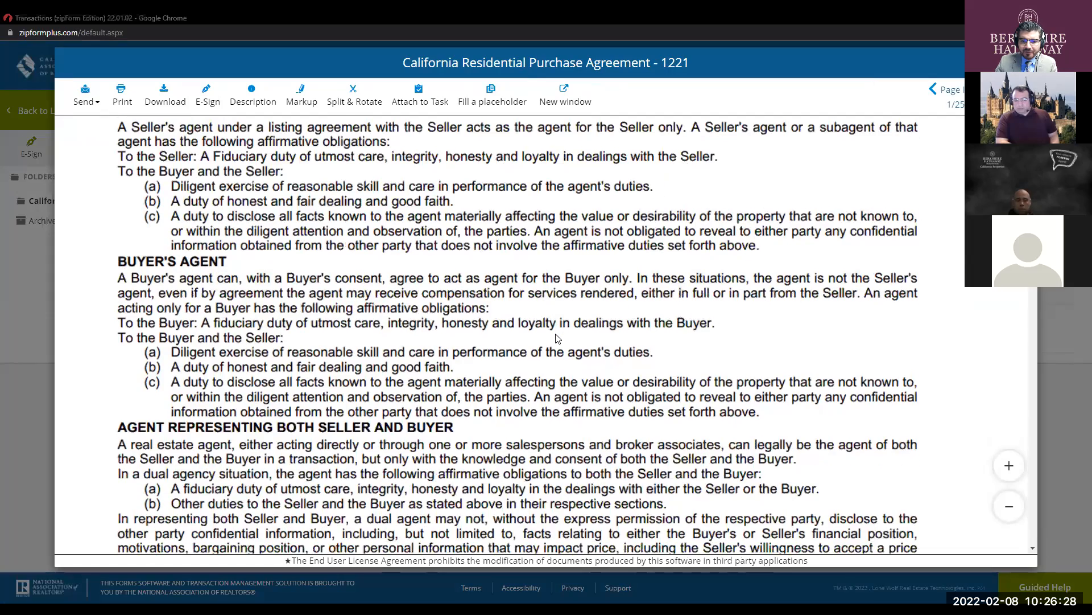
scroll(557, 338, "down", 5)
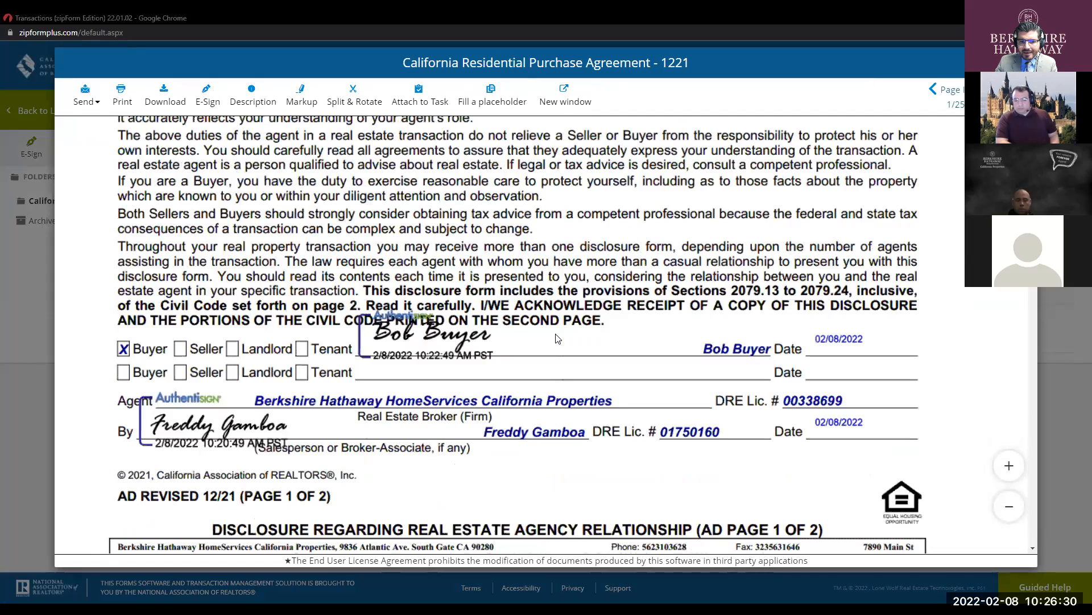
- Check the buyer and agent e-signatures dated 2/8/2022, then show the Send options
left_click(84, 92)
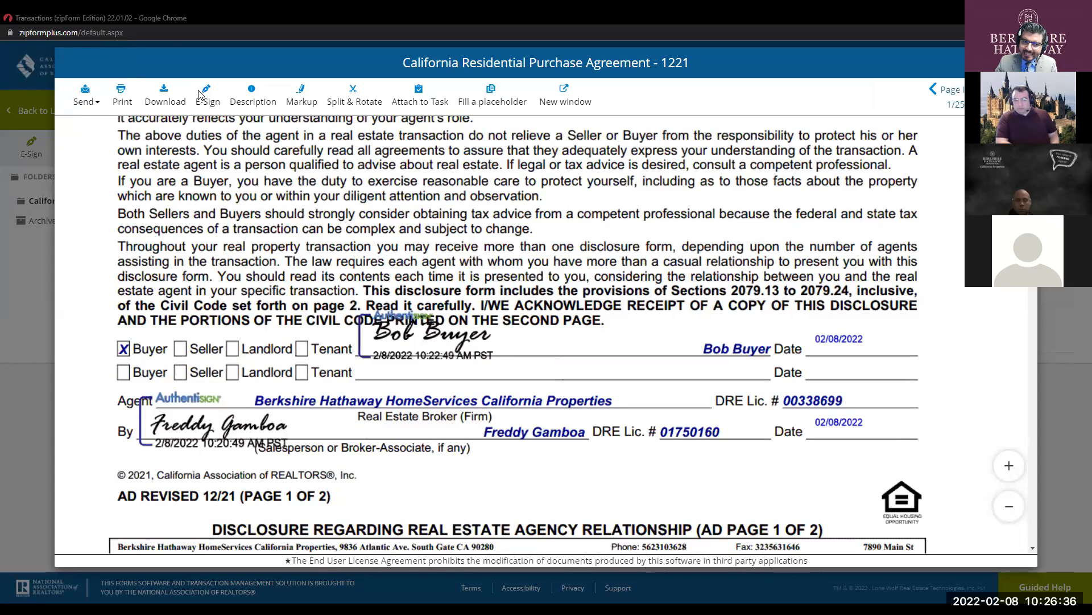
left_click(256, 94)
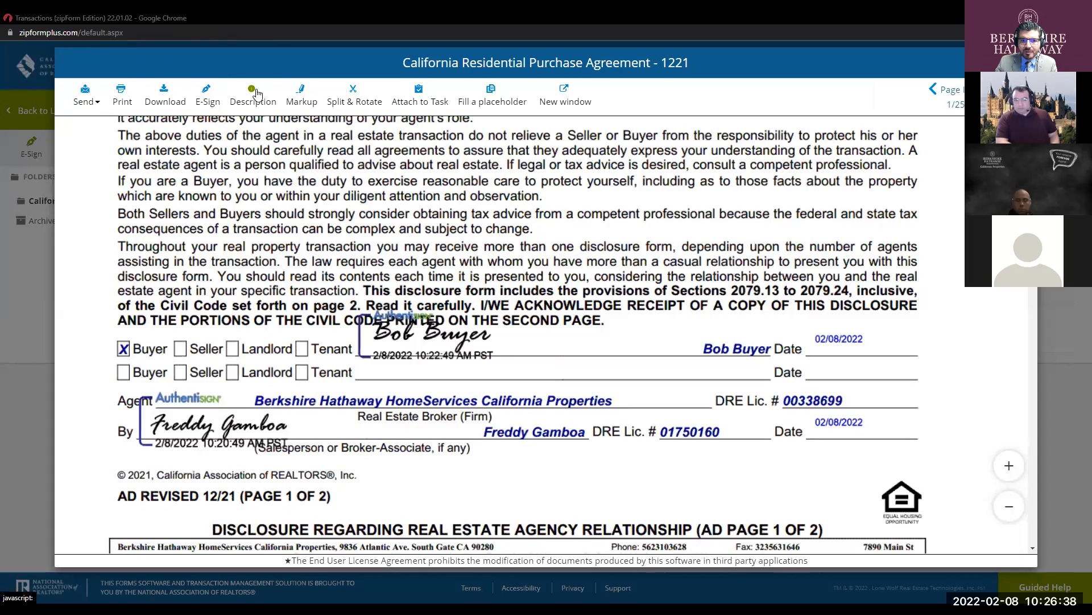
left_click(356, 100)
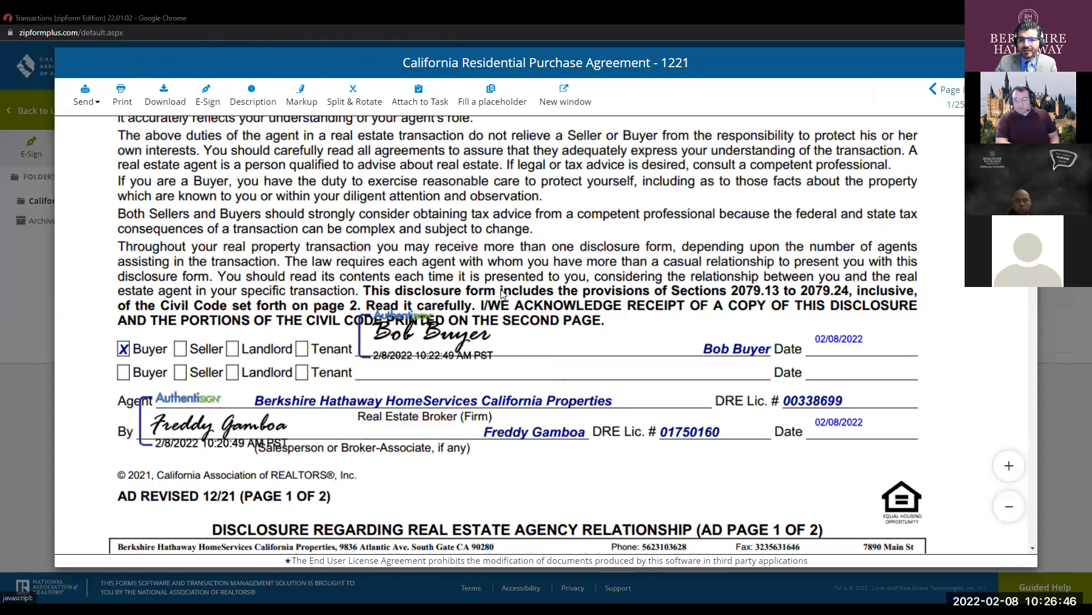
scroll(503, 294, "down", 3)
scroll(503, 293, "down", 5)
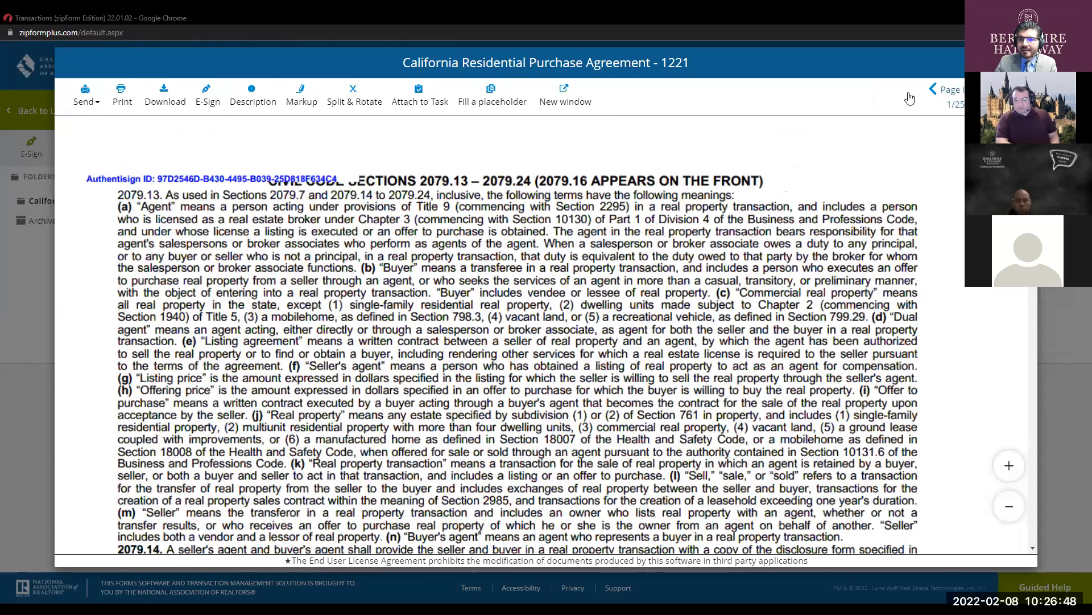
scroll(478, 179, "up", 8)
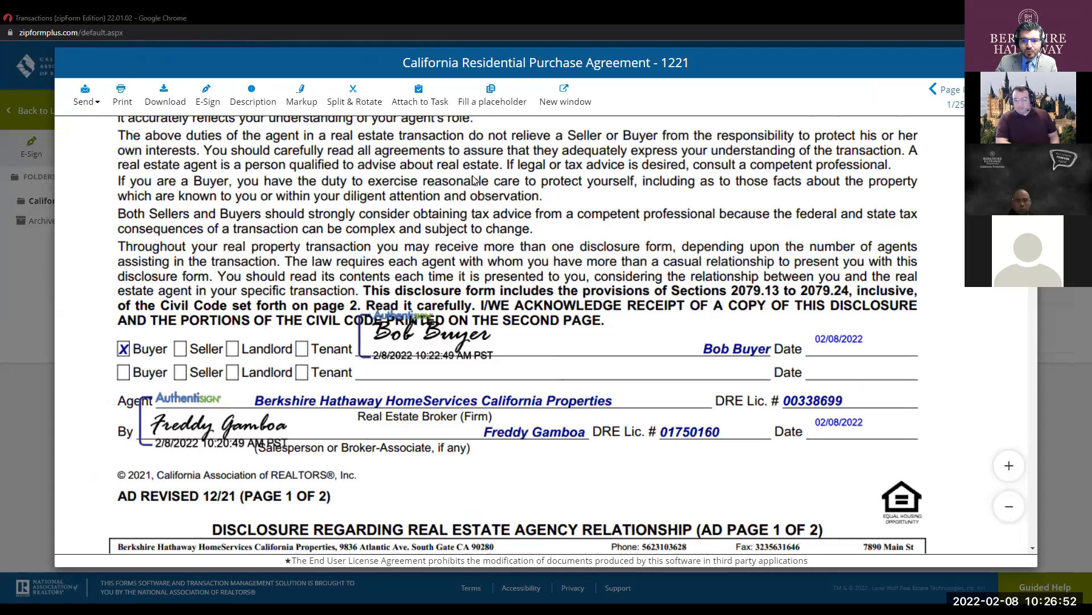
left_click(84, 92)
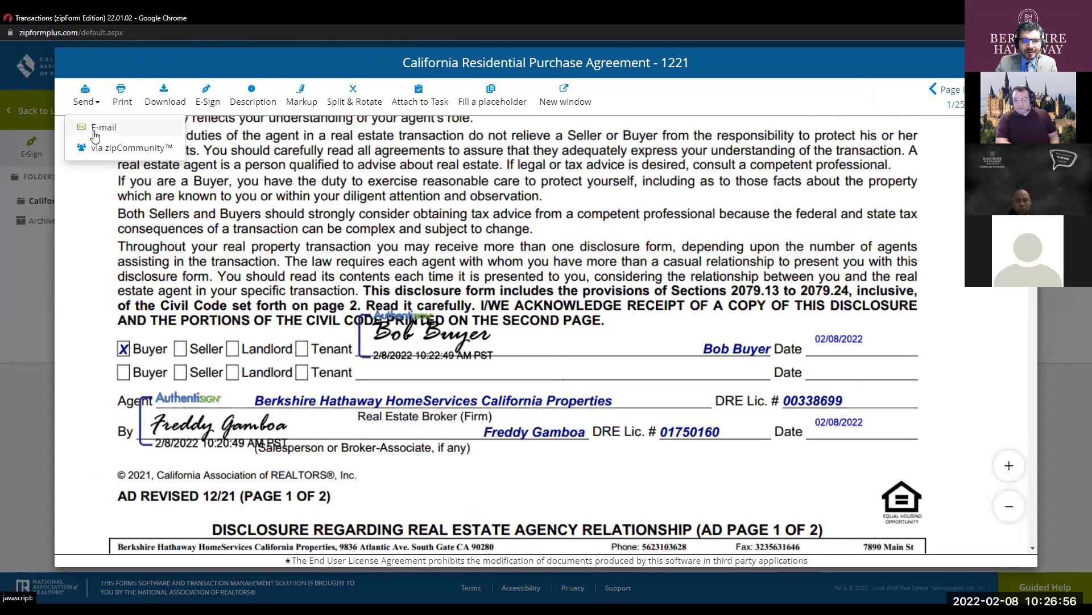
- Start e-mailing the agreement, cancel it without recipients, and close the document
left_click(95, 137)
left_click(252, 171)
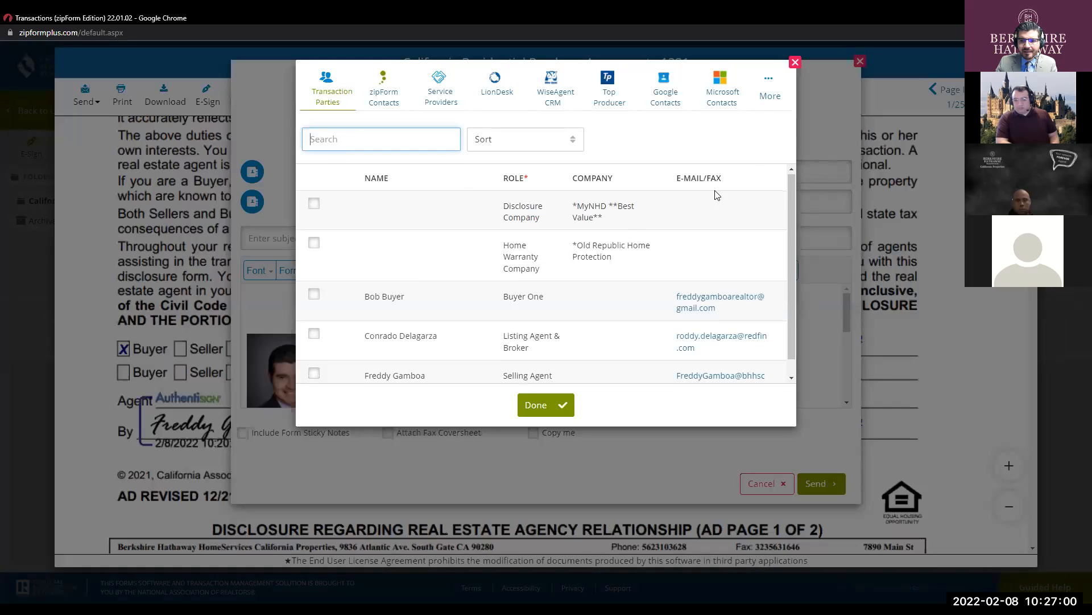
left_click(795, 61)
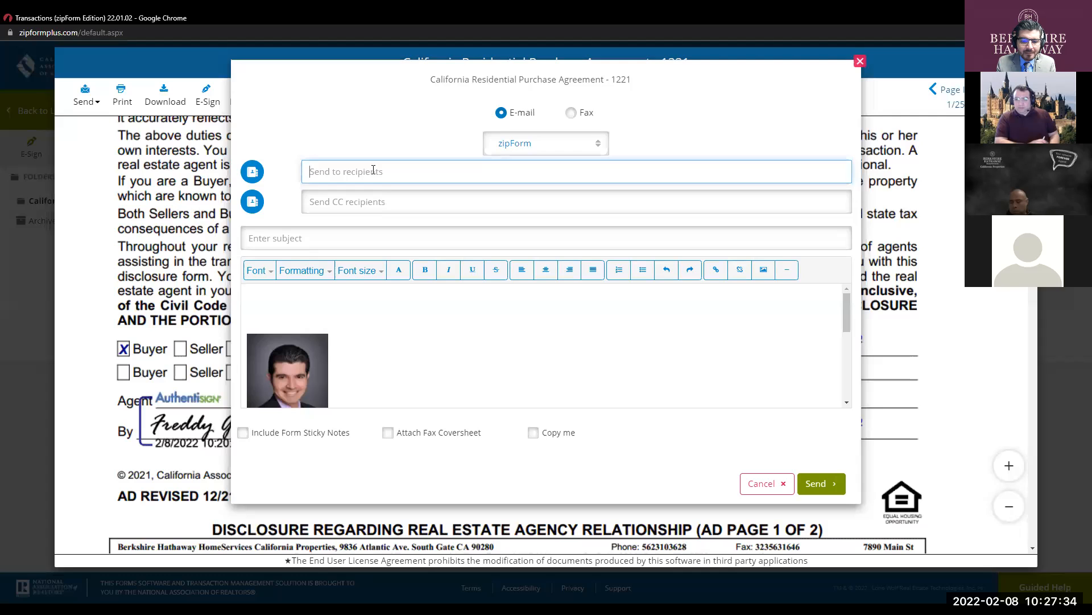
left_click(765, 483)
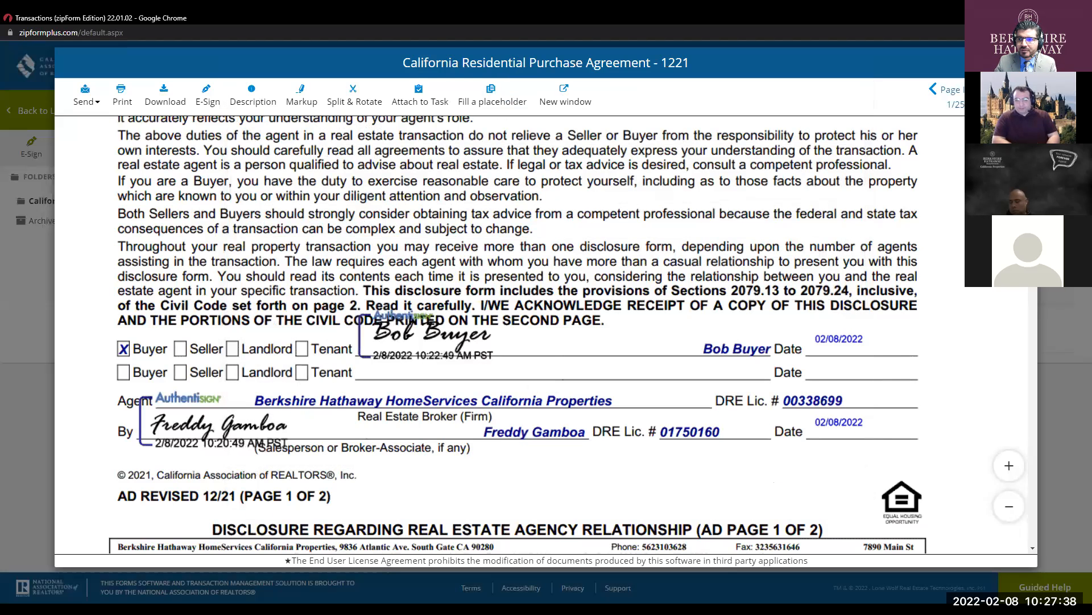
key("Escape")
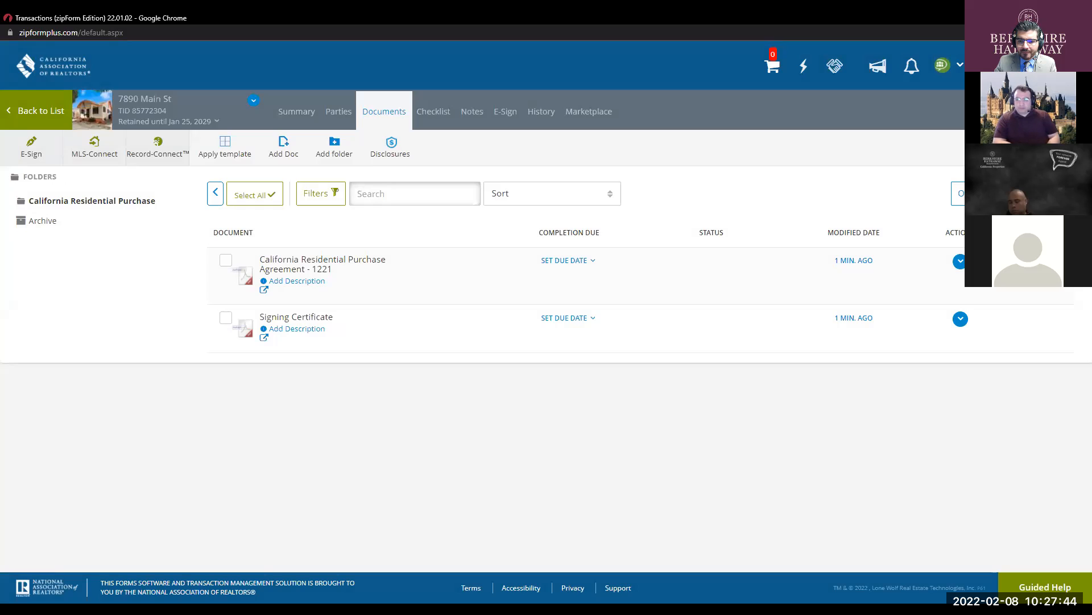
- Switch to Outlook and open the signing-complete notification email
key("alt+Tab")
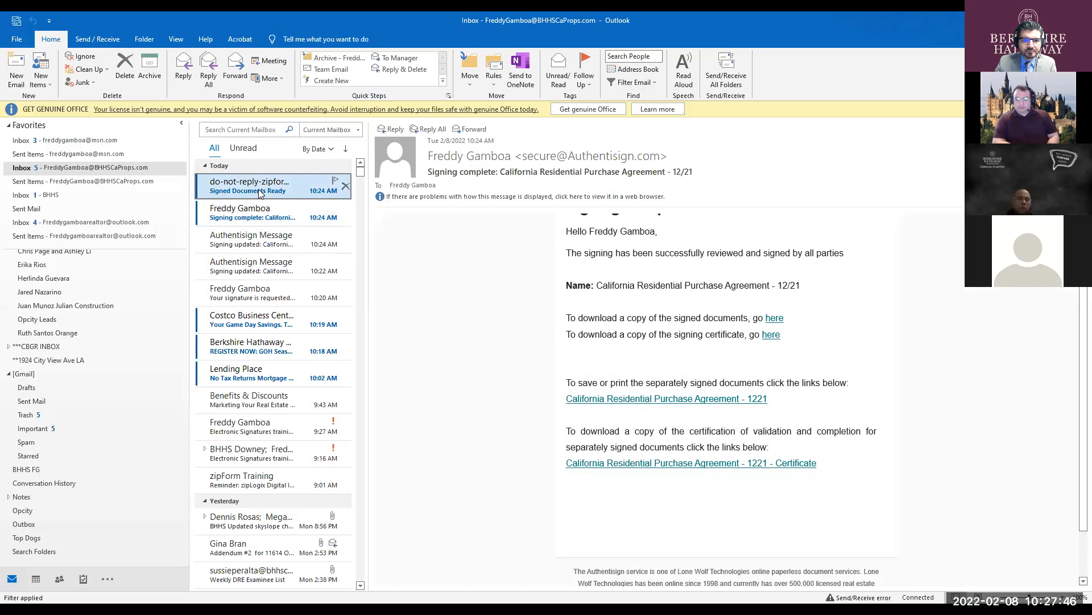
left_click(273, 185)
left_click(342, 212)
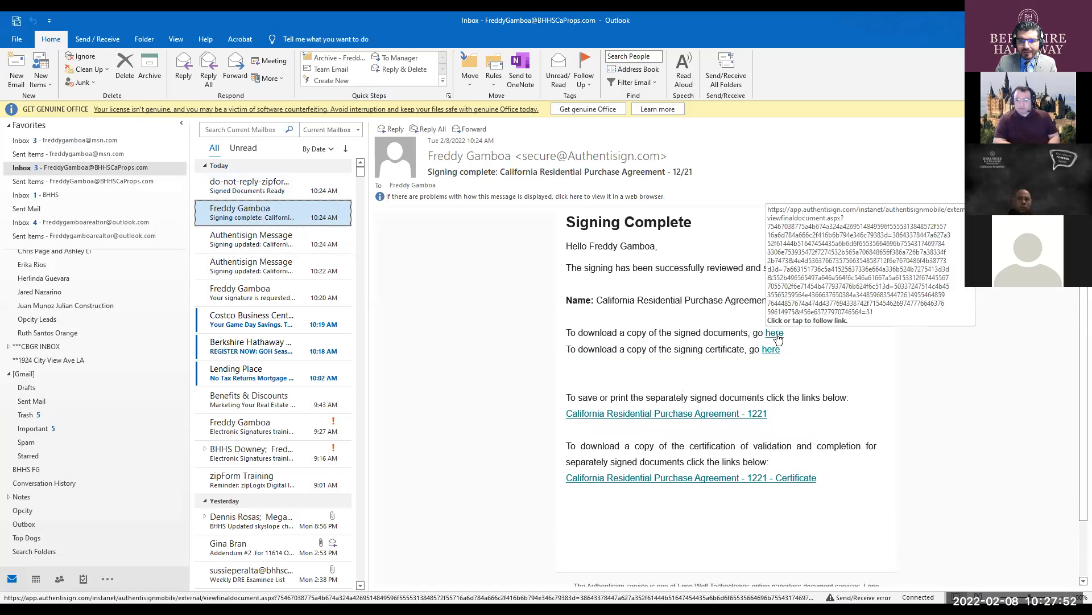
- Follow the email's first 'here' link and download the signed agreement PDF from Chrome
left_click(776, 335)
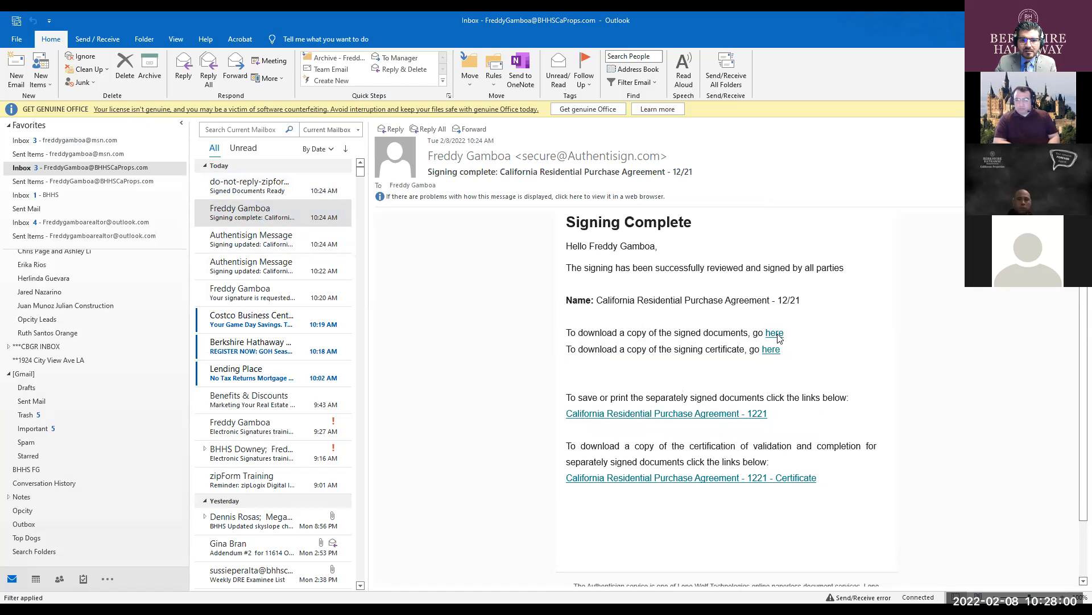
left_click(775, 334)
left_click(1029, 75)
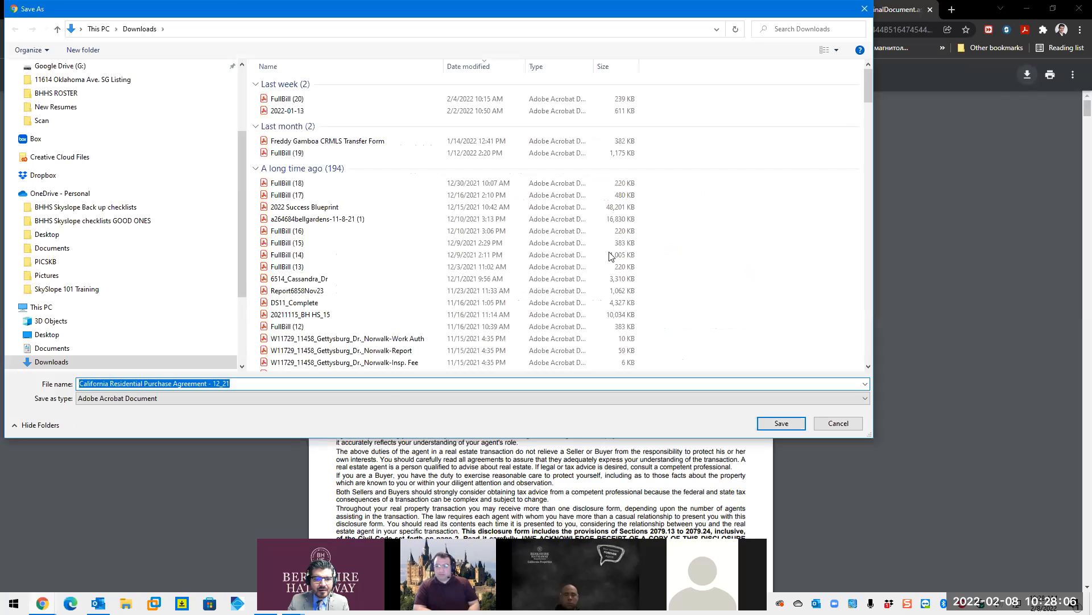
- Replace the proposed 'California Residential Purchase Agreement - 12_21' name with 'Bob Buyer Offer' and save
left_click(304, 384)
double_click(295, 388)
left_click_drag(274, 382, 68, 380)
type("Bob Buyer Offer")
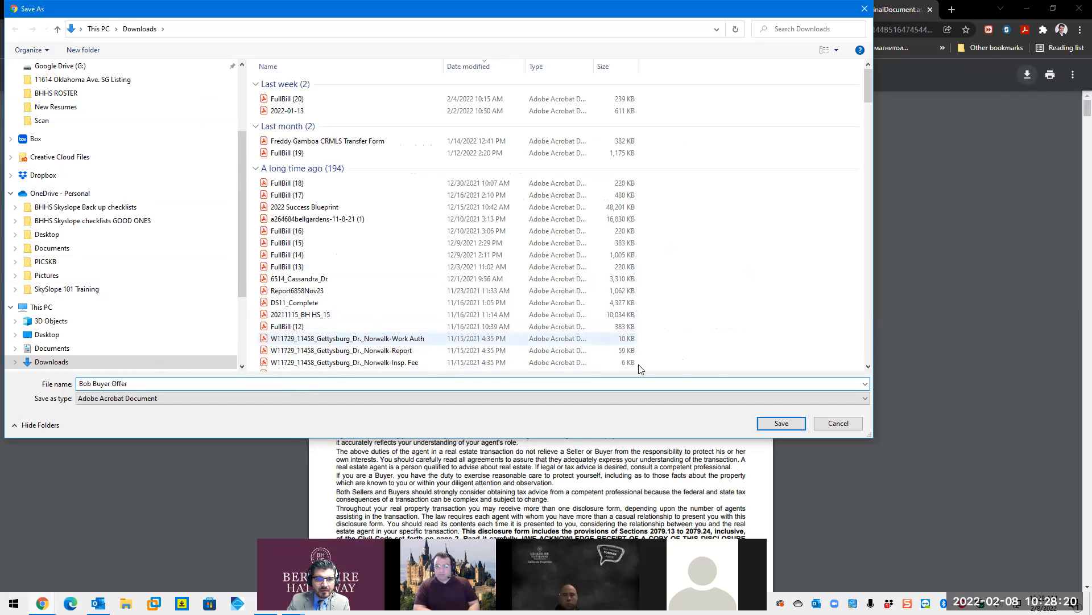
left_click(781, 424)
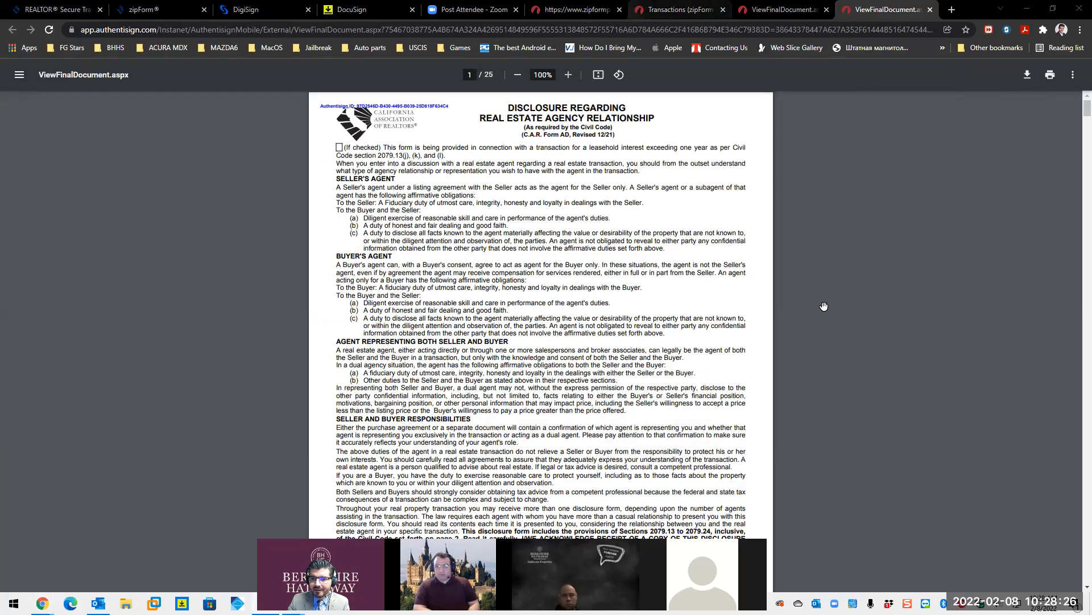
- Check Bob Buyer Offer.pdf for signatures, close it, minimize Acrobat and return to Outlook
scroll(825, 308, "down", 5)
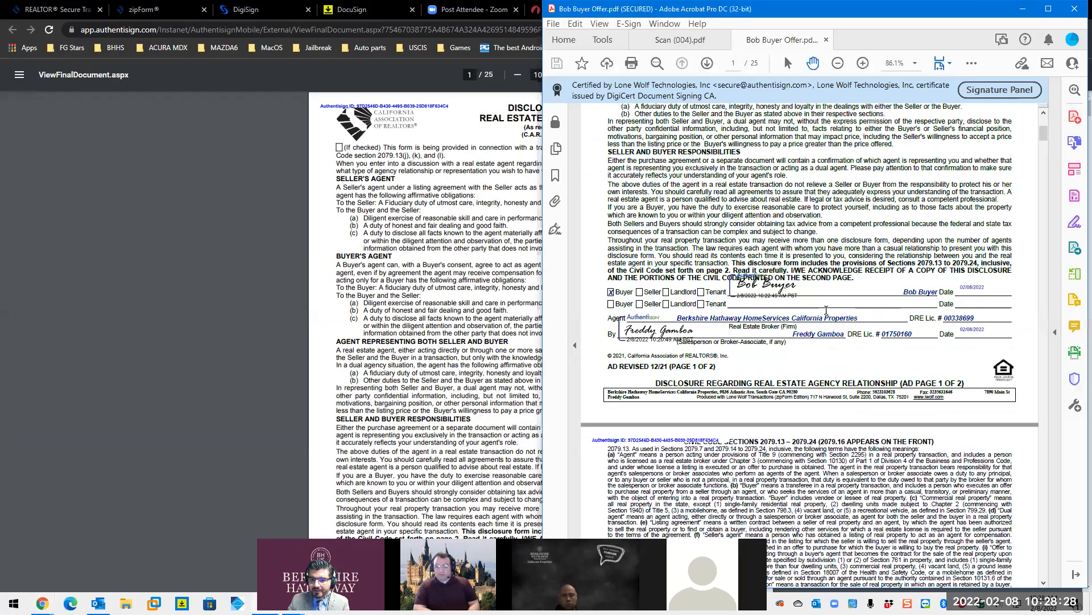
scroll(826, 308, "down", 5)
left_click(1075, 8)
left_click(816, 322)
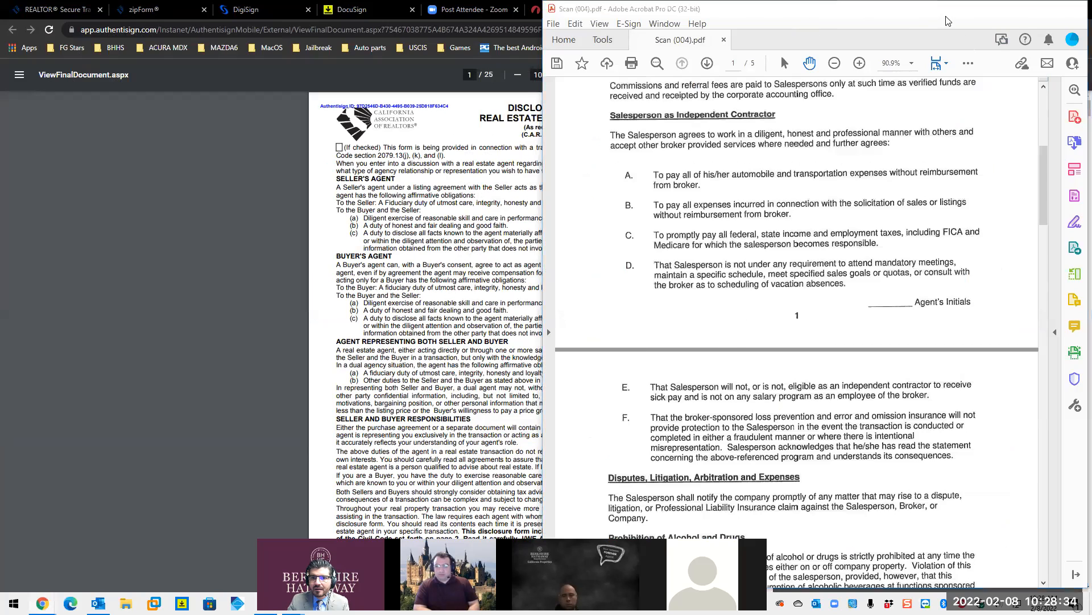
left_click(1022, 8)
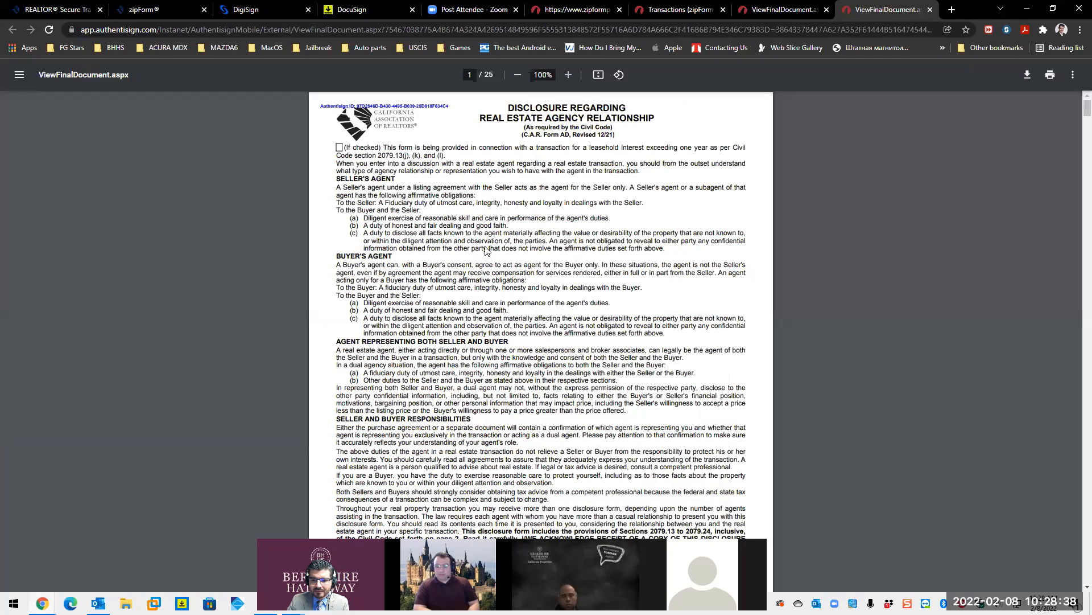
key("alt+Tab")
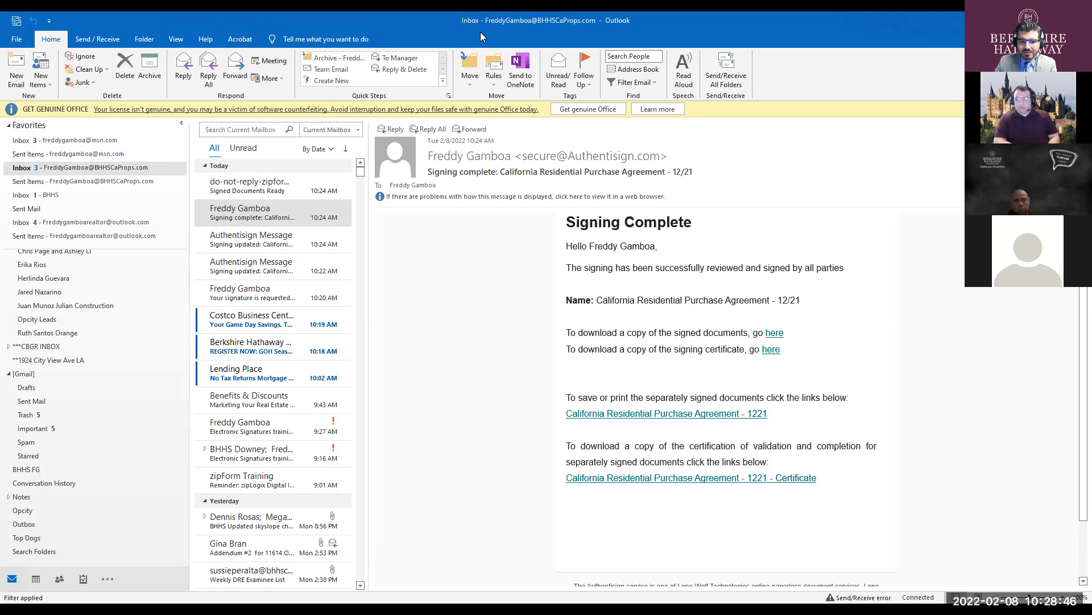
- Create a new email to 'agent' with Bob Buyer Offer.pdf (993 KB) attached
key("ctrl+n")
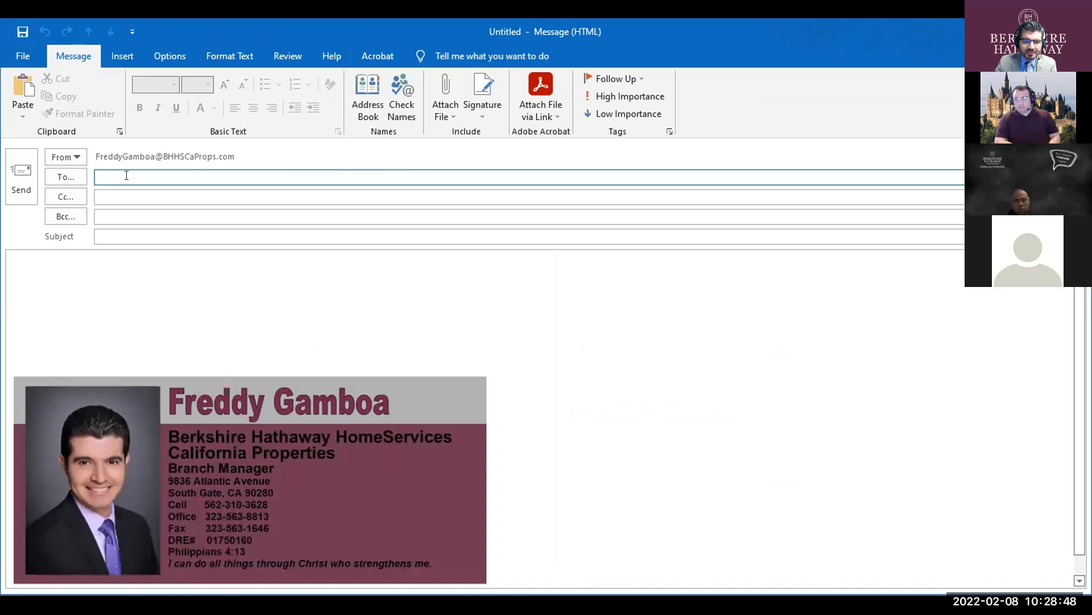
type("a")
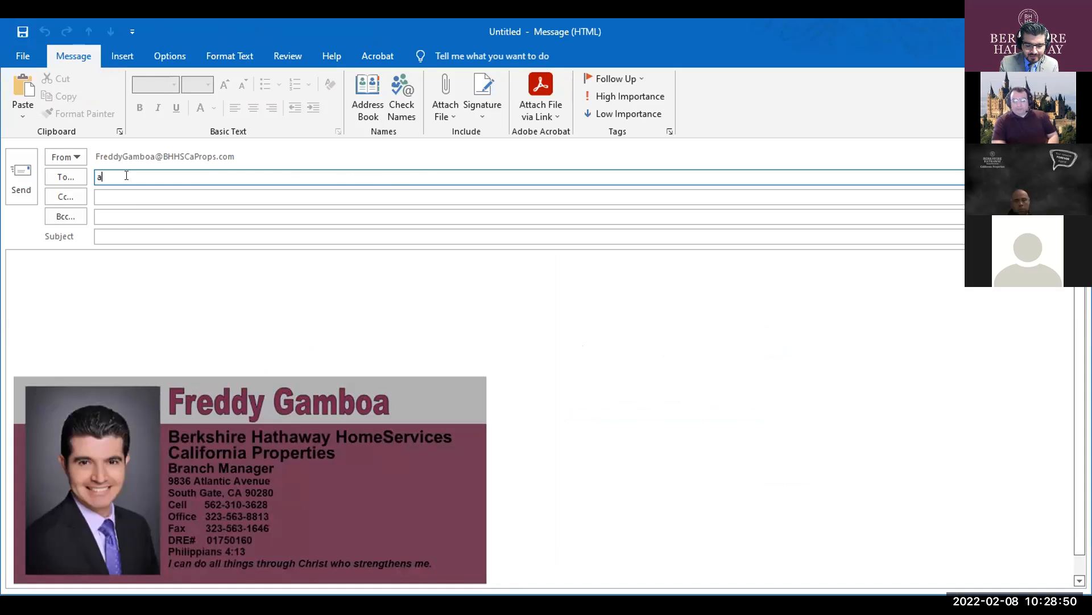
type("gent")
left_click(105, 283)
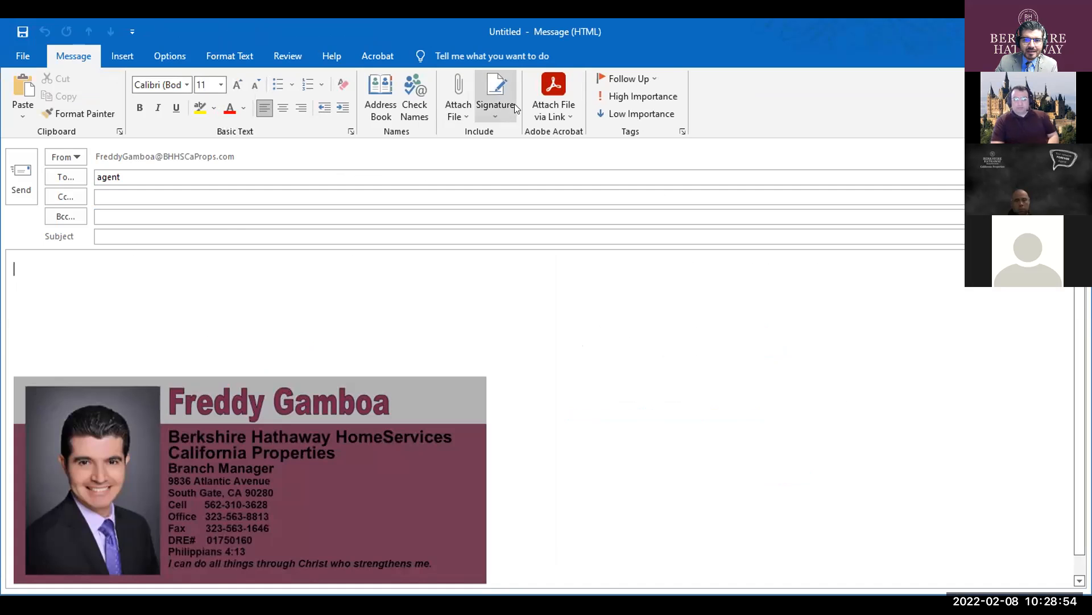
left_click(368, 263)
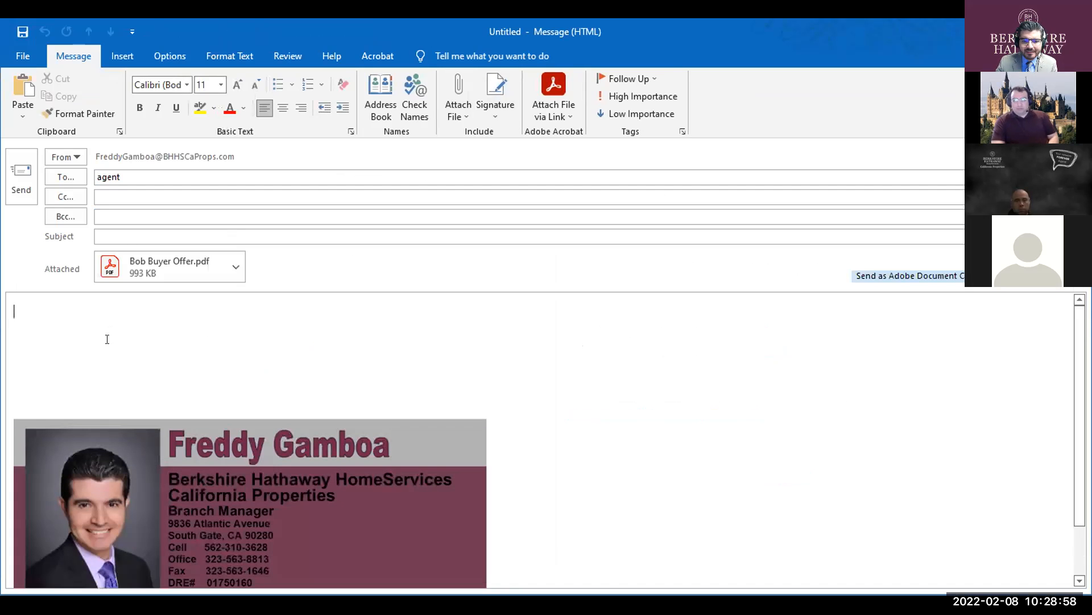
left_click(151, 270)
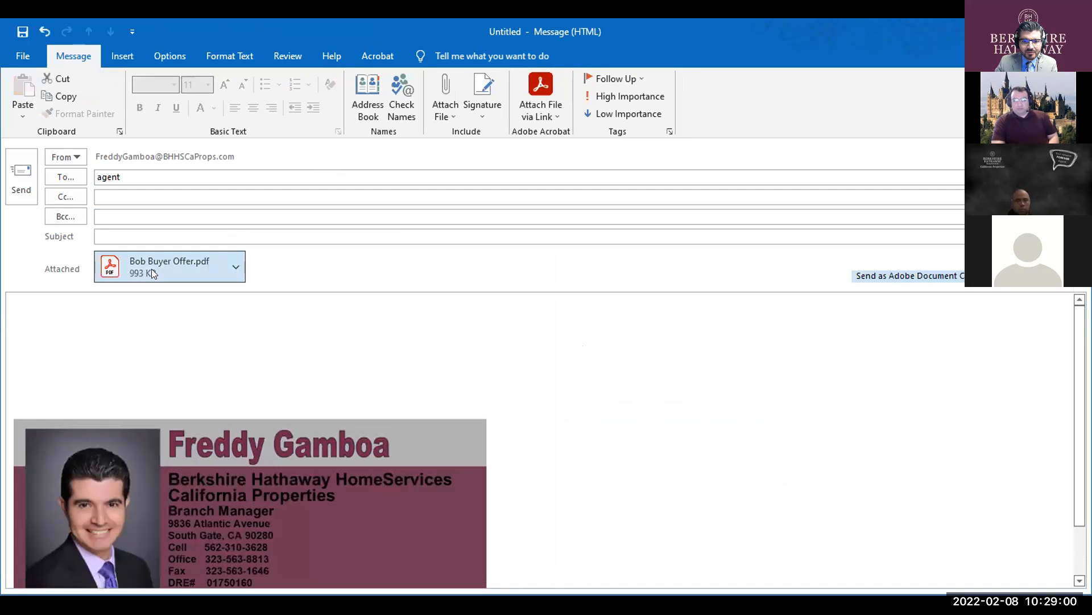
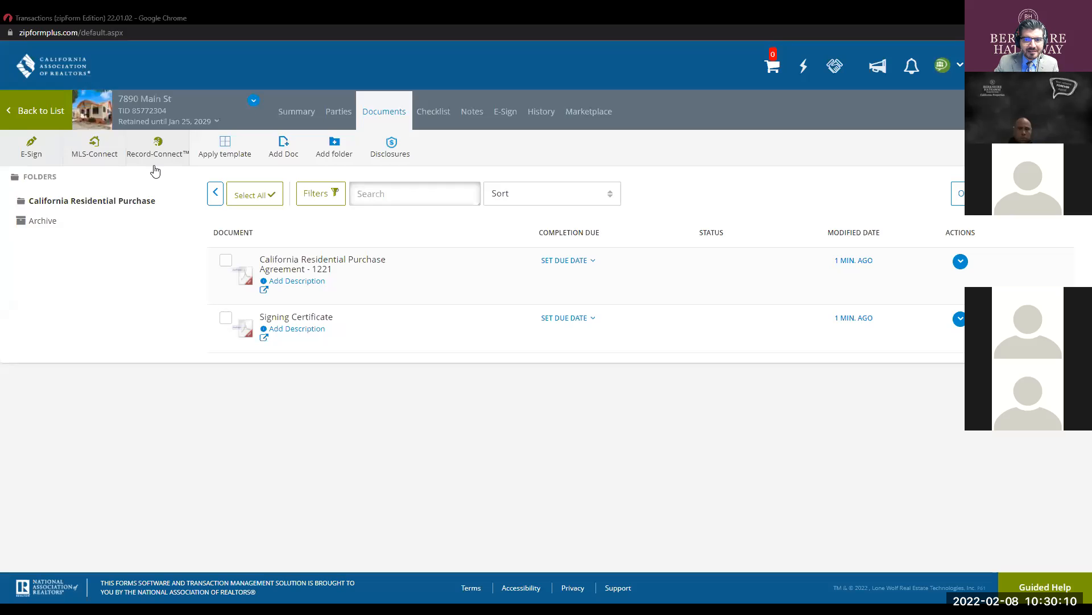
- Go from the transactions list to the account's Profile & Settings settings section
left_click(37, 110)
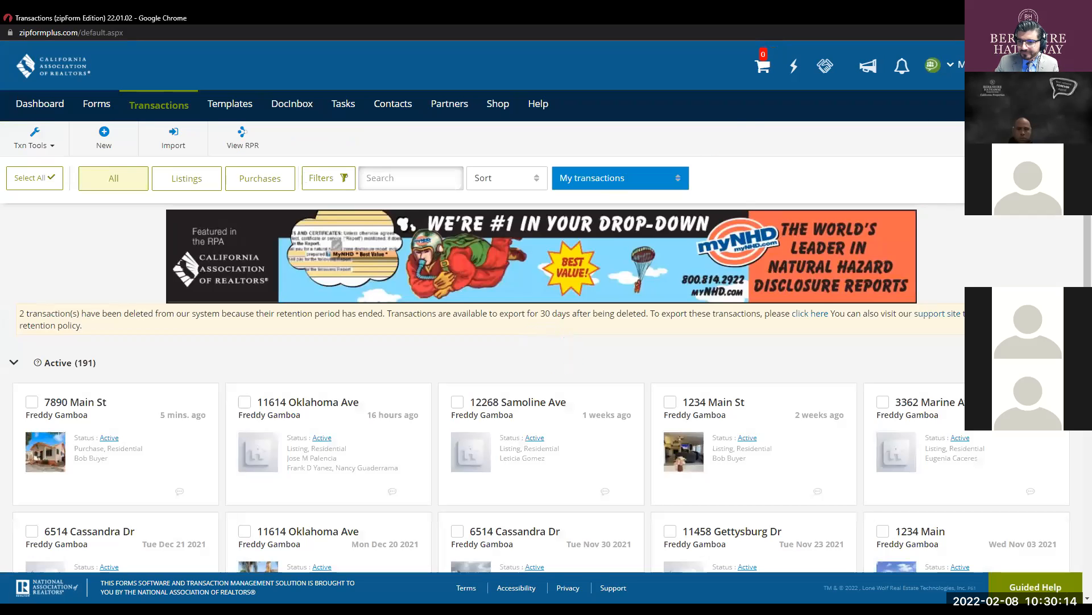
left_click(950, 64)
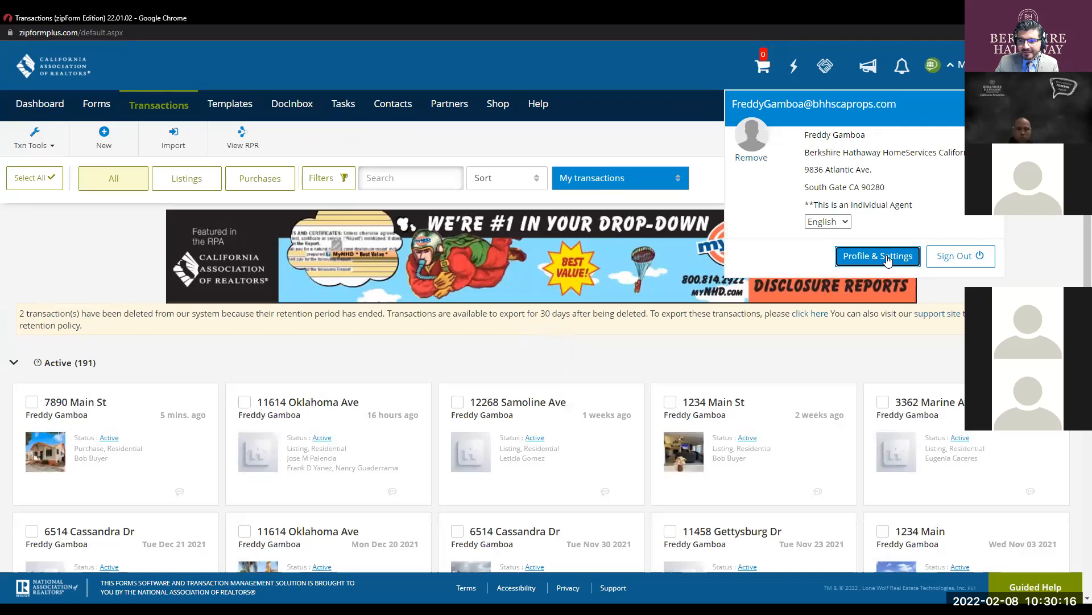
left_click(889, 260)
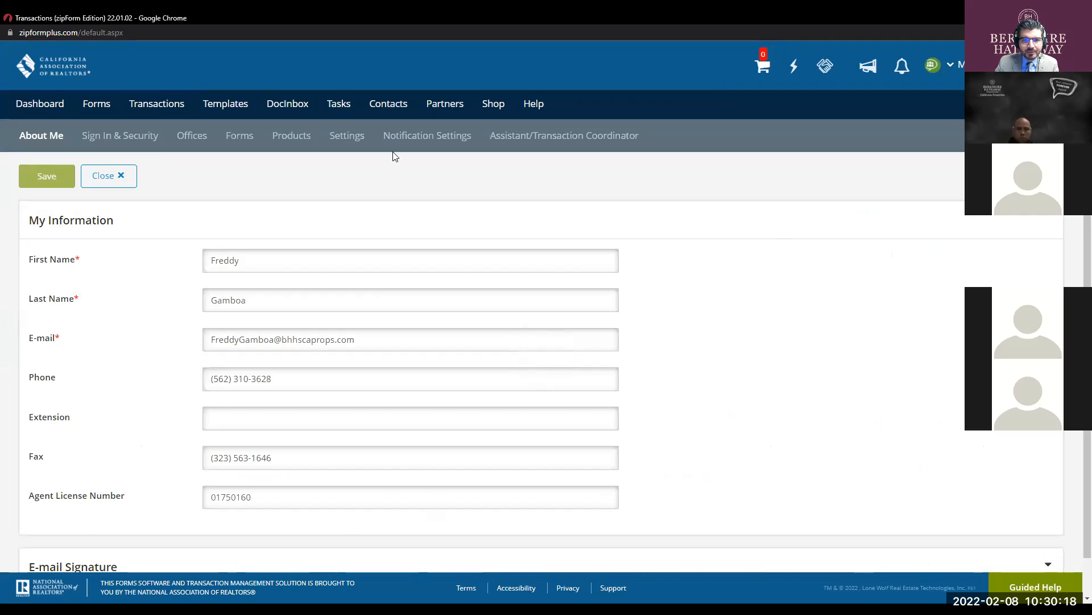
left_click(358, 140)
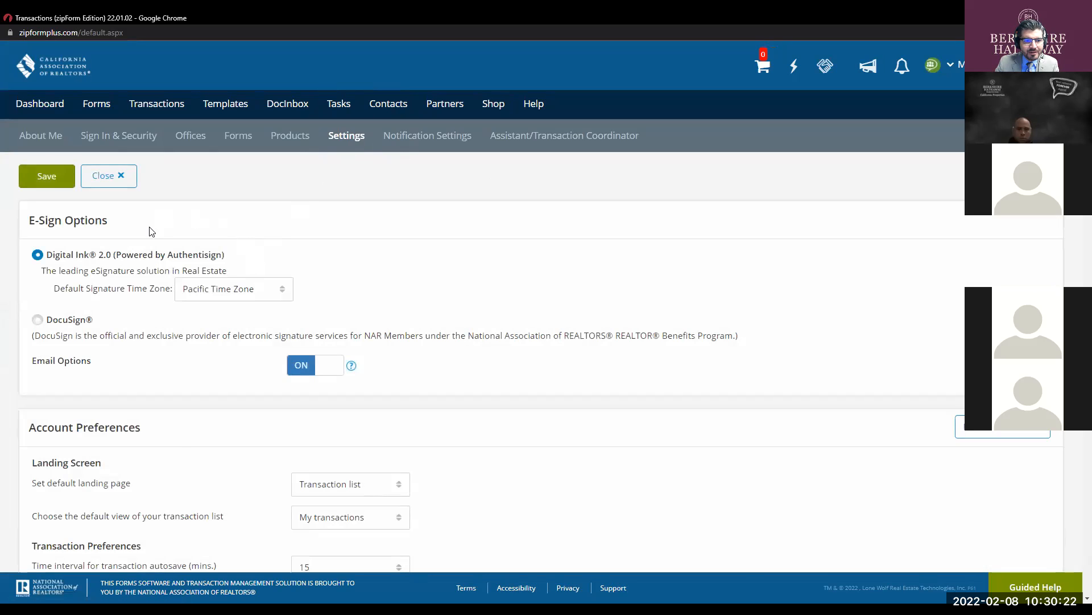
scroll(149, 235, "down", 2)
left_click(37, 147)
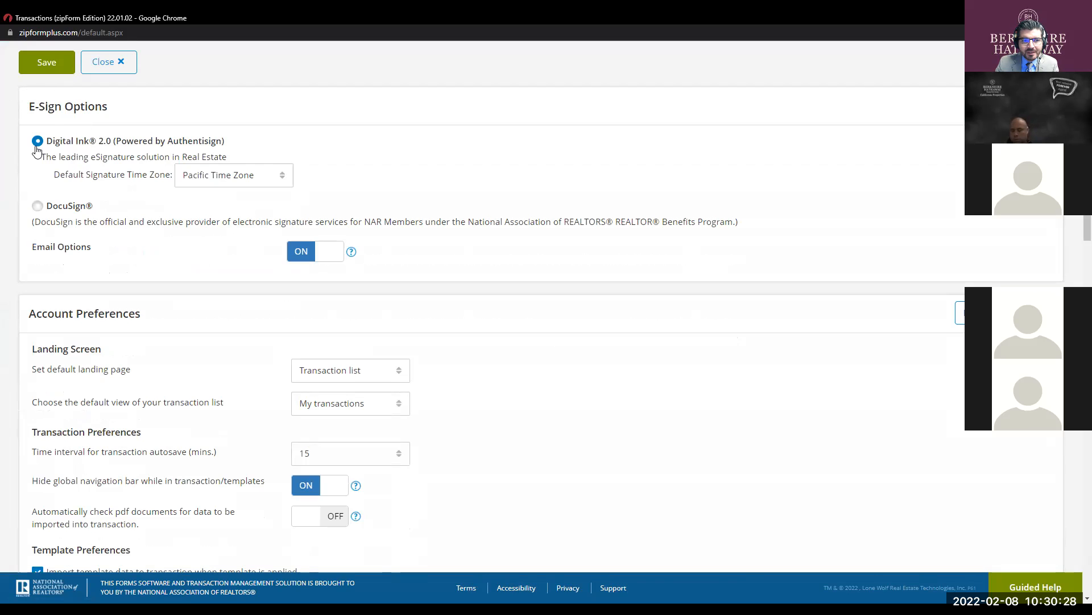
- Switch the default signature time zone to GMT, back to Pacific, and save preferences
left_click(207, 179)
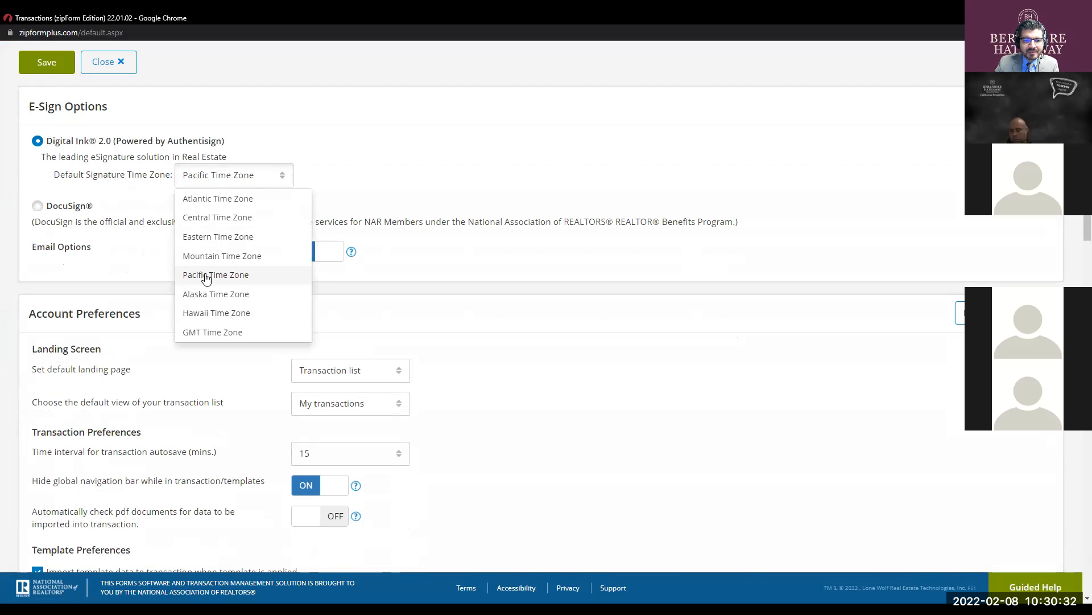
left_click(209, 335)
left_click(699, 161)
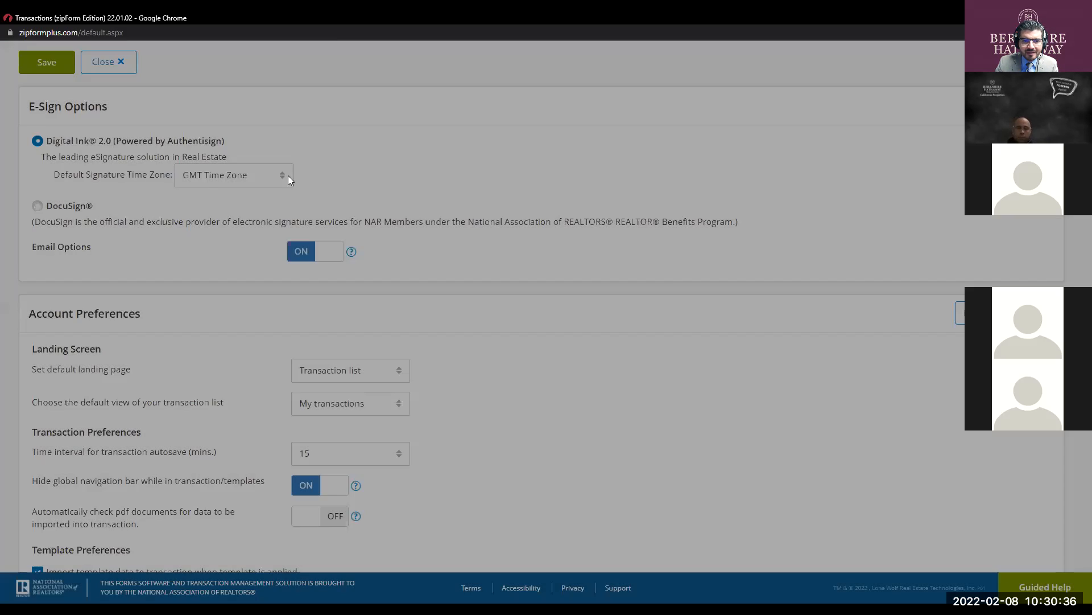
left_click(245, 182)
left_click(218, 275)
left_click(683, 163)
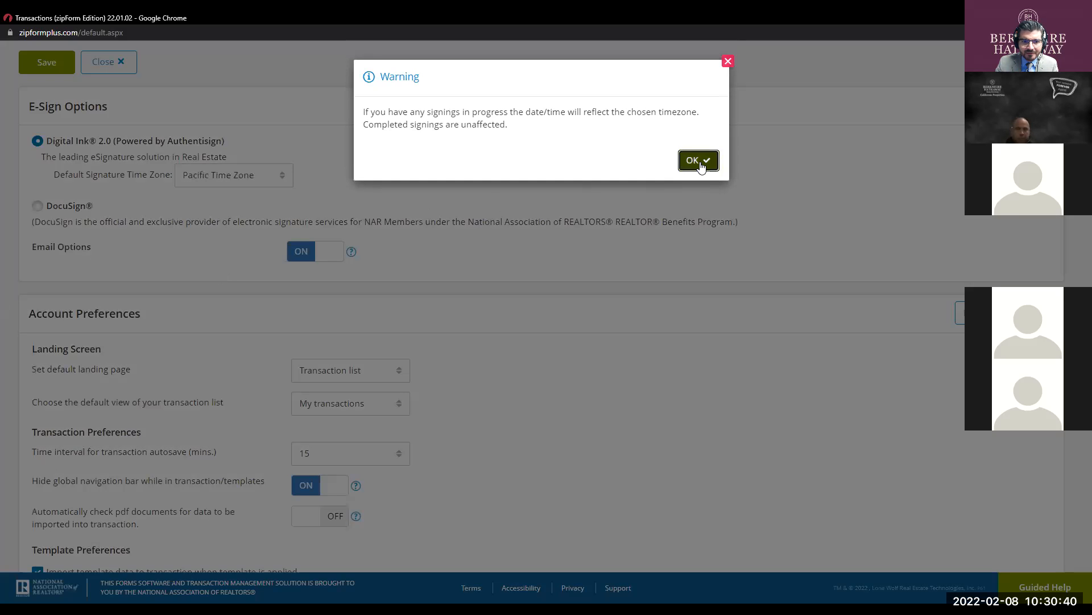
scroll(717, 239, "up", 2)
scroll(766, 285, "down", 10)
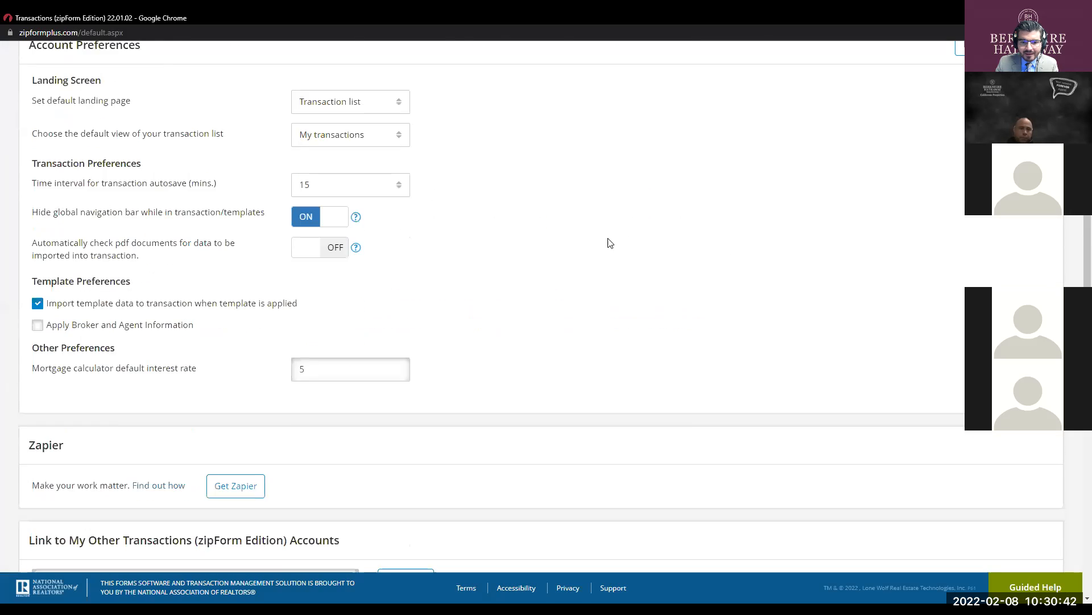
scroll(433, 273, "up", 10)
left_click(48, 177)
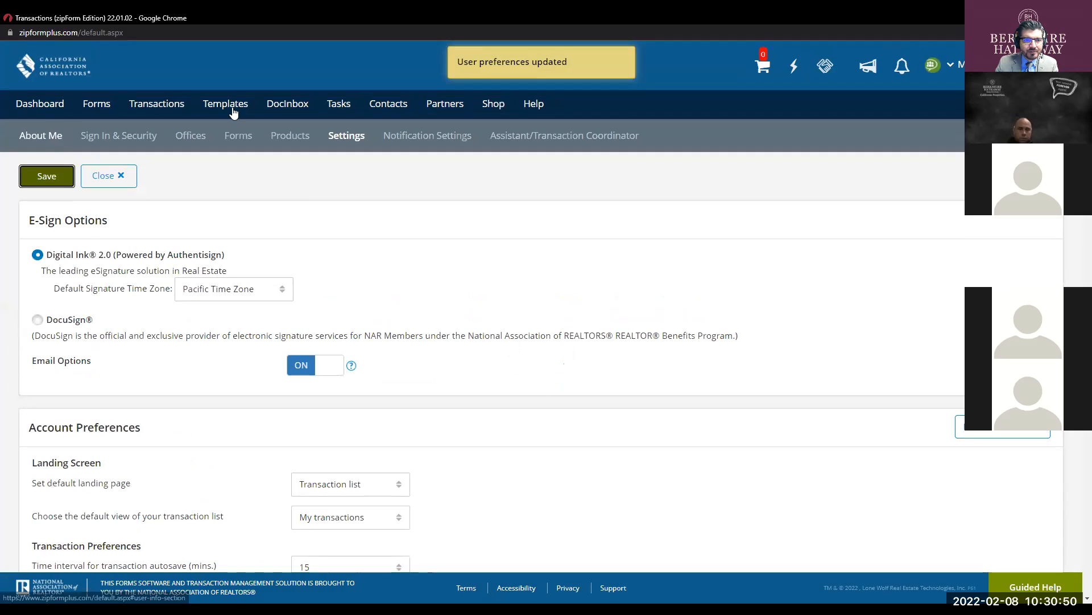
- Open the 7890 Main St transaction's purchase agreement from Documents in full-width editing
left_click(168, 107)
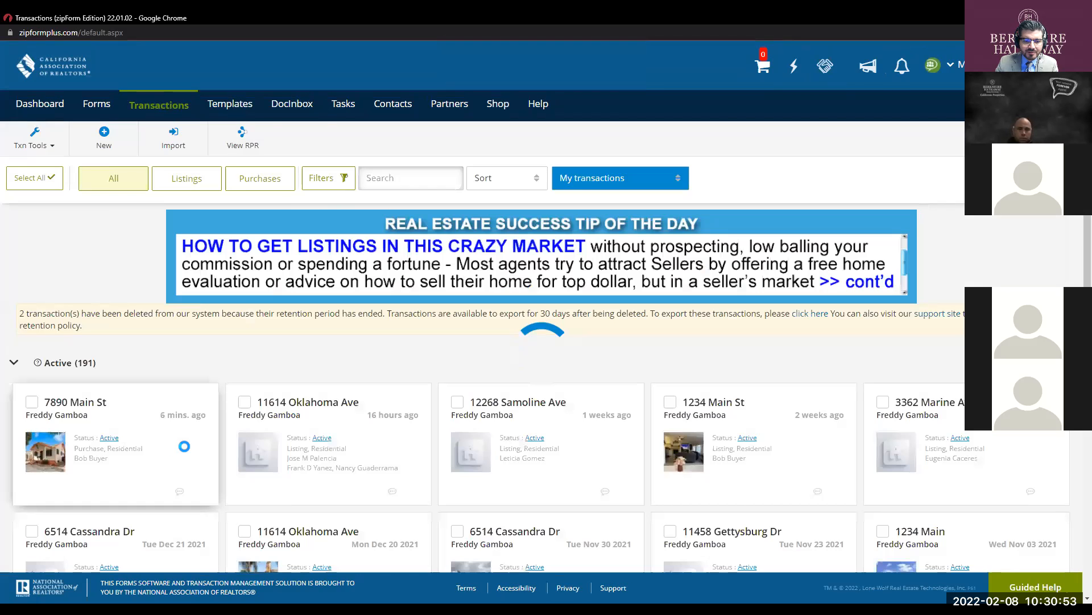
left_click(174, 449)
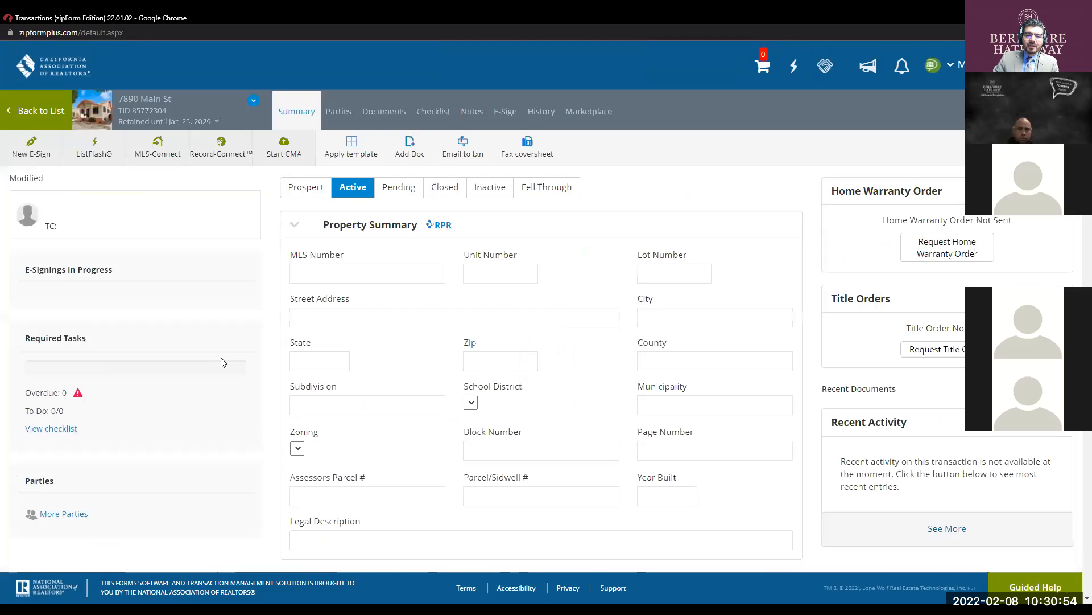
left_click(392, 112)
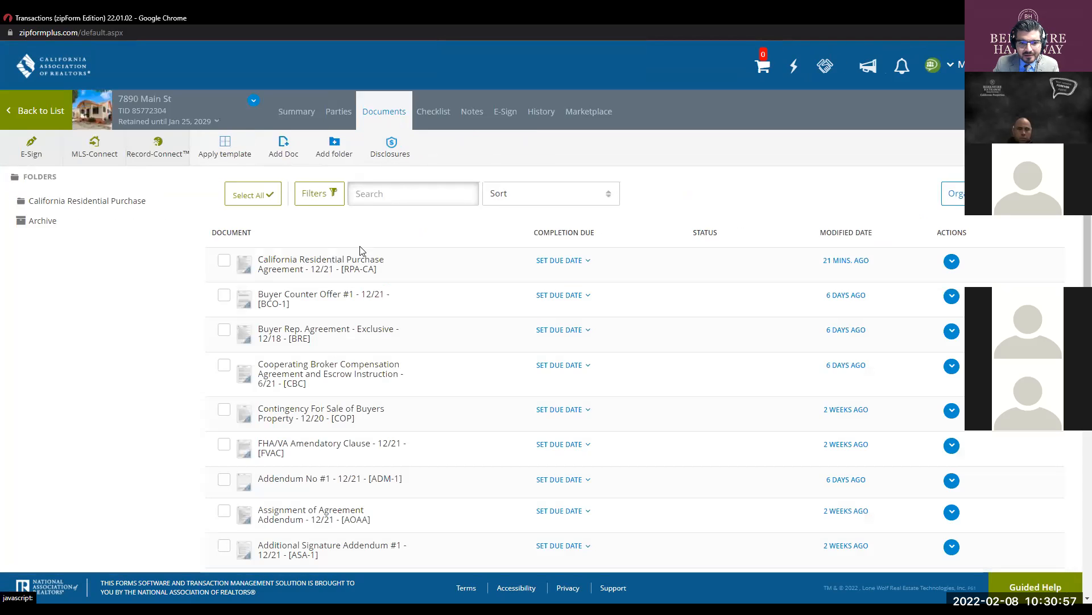
left_click(361, 264)
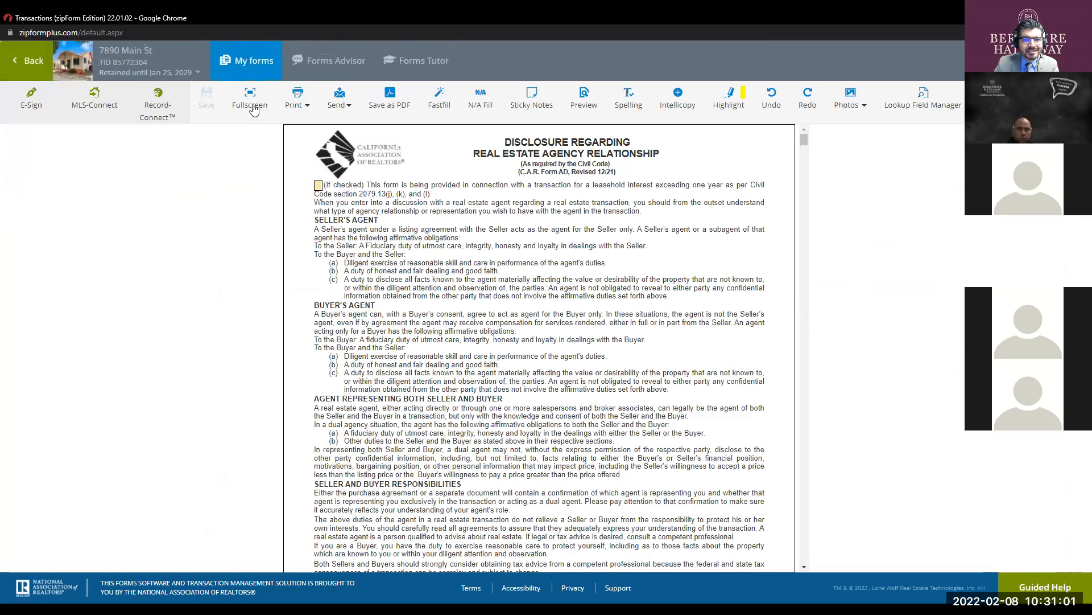
left_click(251, 102)
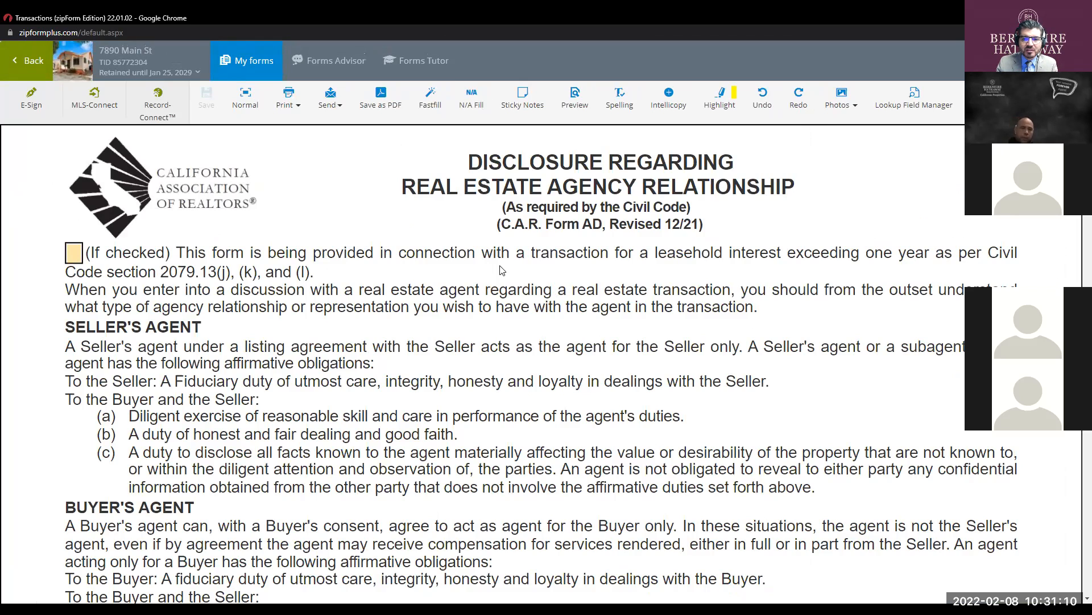
- Replace the placeholder 'Bob Buyer' on the disclosure's buyer line with the buyer's LLC name
scroll(427, 289, "down", 15)
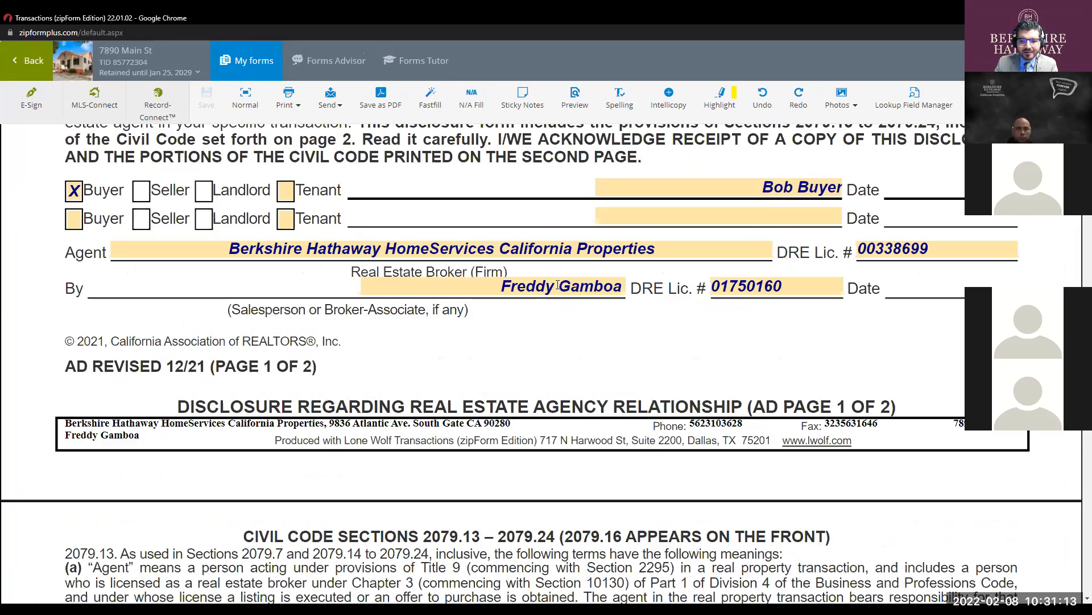
left_click(780, 187)
key("Delete")
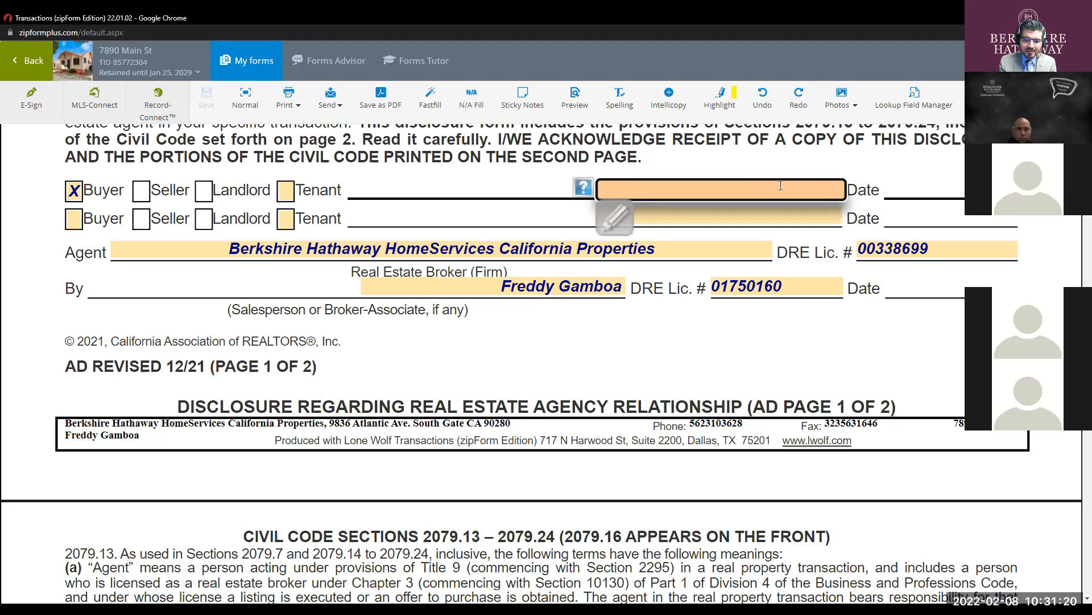
type("Gamboa")
key("BackSpace")
key("BackSpace")
key("BackSpace")
key("BackSpace")
key("BackSpace")
key("BackSpace")
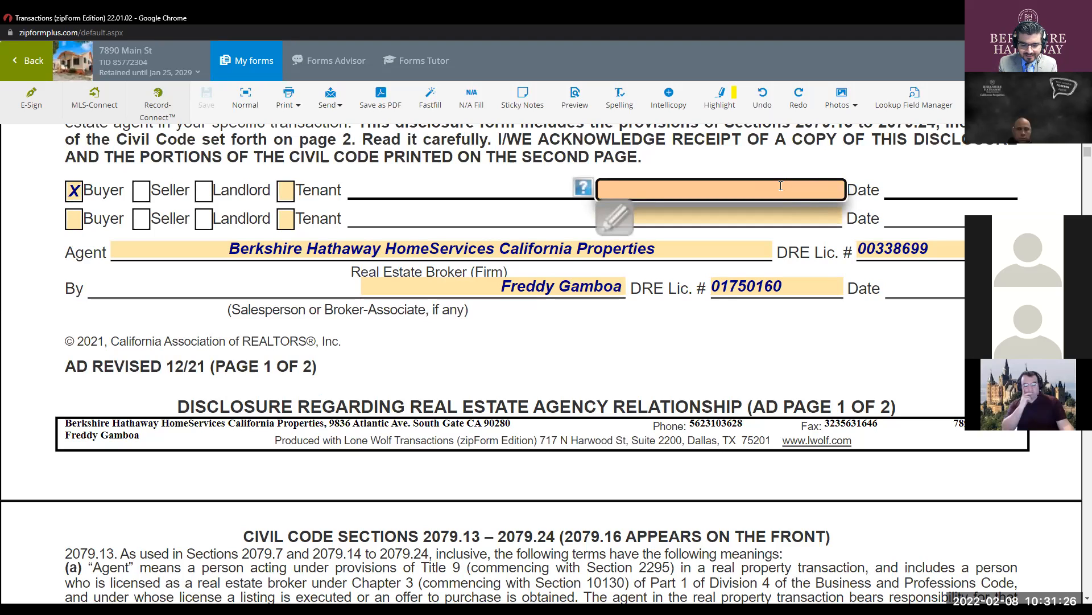
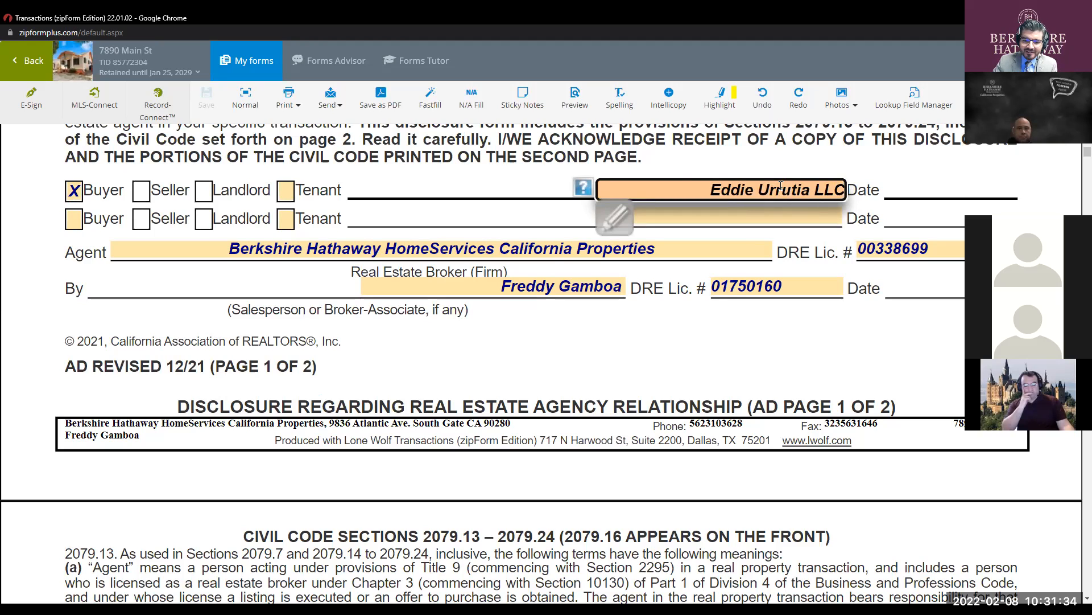
key("Return")
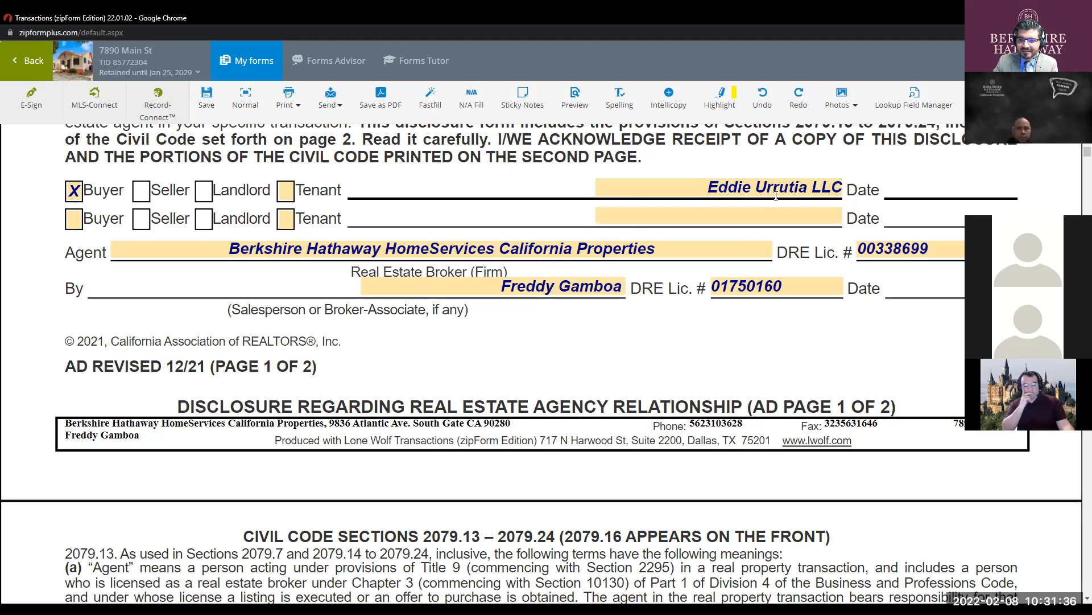
left_click(752, 187)
key("BackSpace")
key("BackSpace")
key("BackSpace")
key("BackSpace")
key("BackSpace")
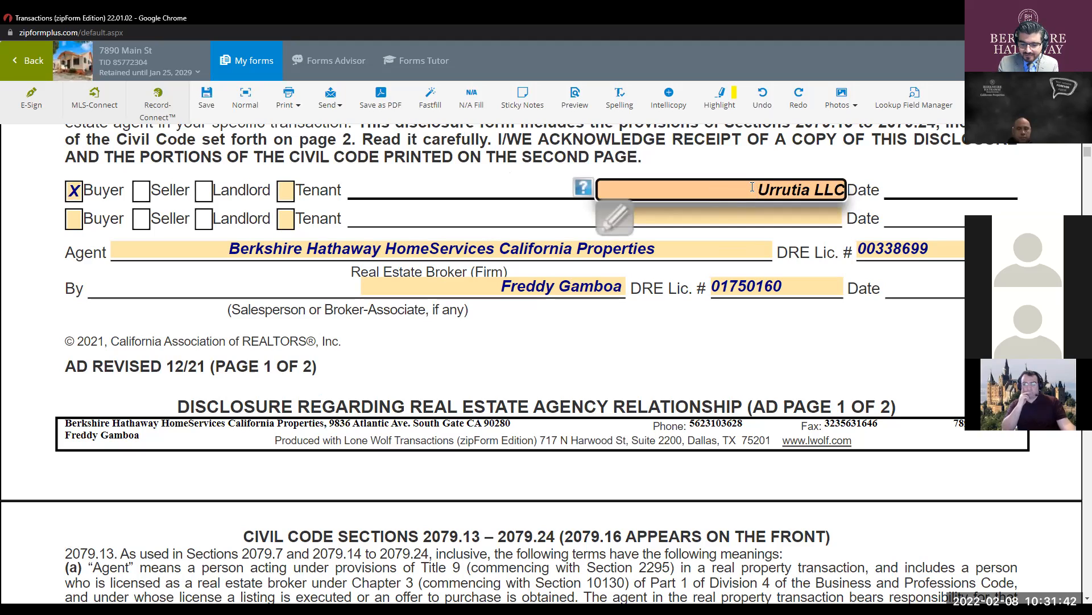
key("Delete")
type("U")
left_click(740, 332)
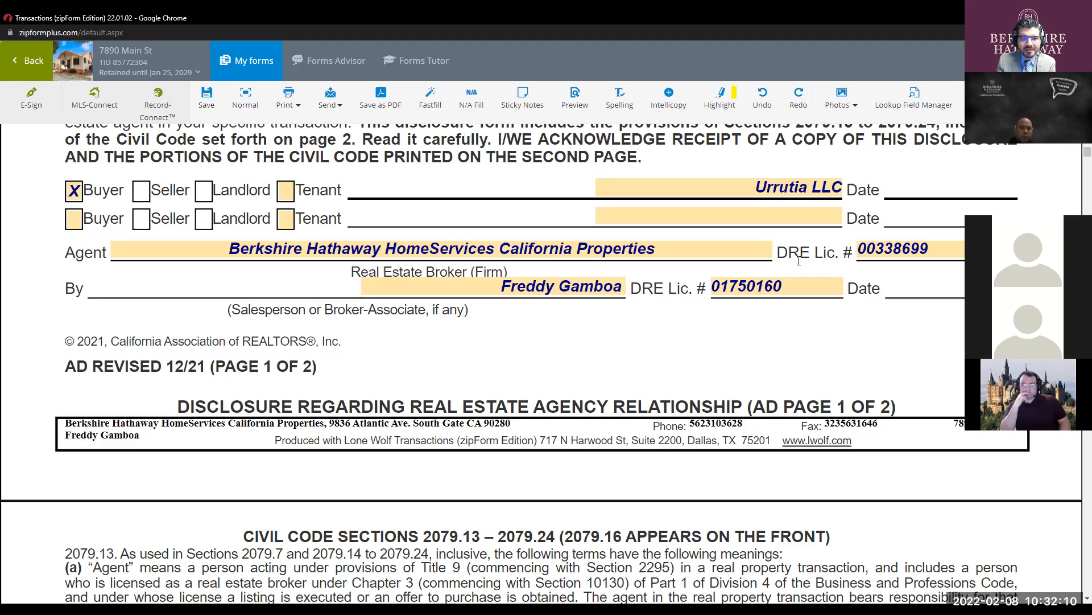
- Scroll through the packet down to the Residential Purchase Agreement (C.A.R. Form RPA)
scroll(687, 211, "down", 4)
scroll(687, 216, "down", 20)
scroll(690, 215, "down", 15)
scroll(691, 215, "down", 20)
scroll(693, 212, "down", 15)
scroll(692, 218, "down", 15)
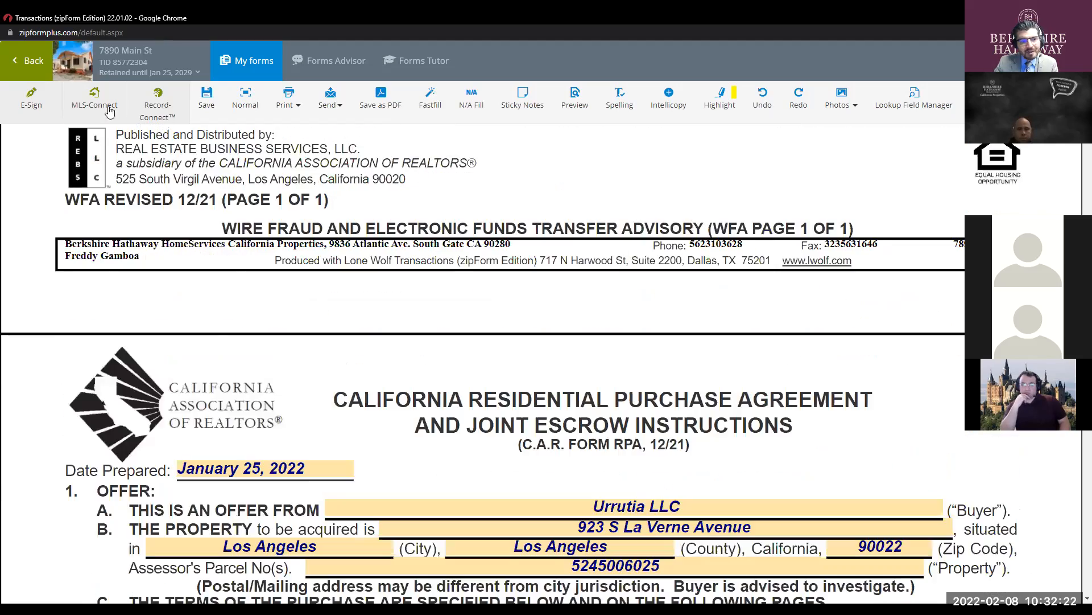
- Start an e-signing for the agreement and add the buyer and selling agent as signers
left_click(48, 100)
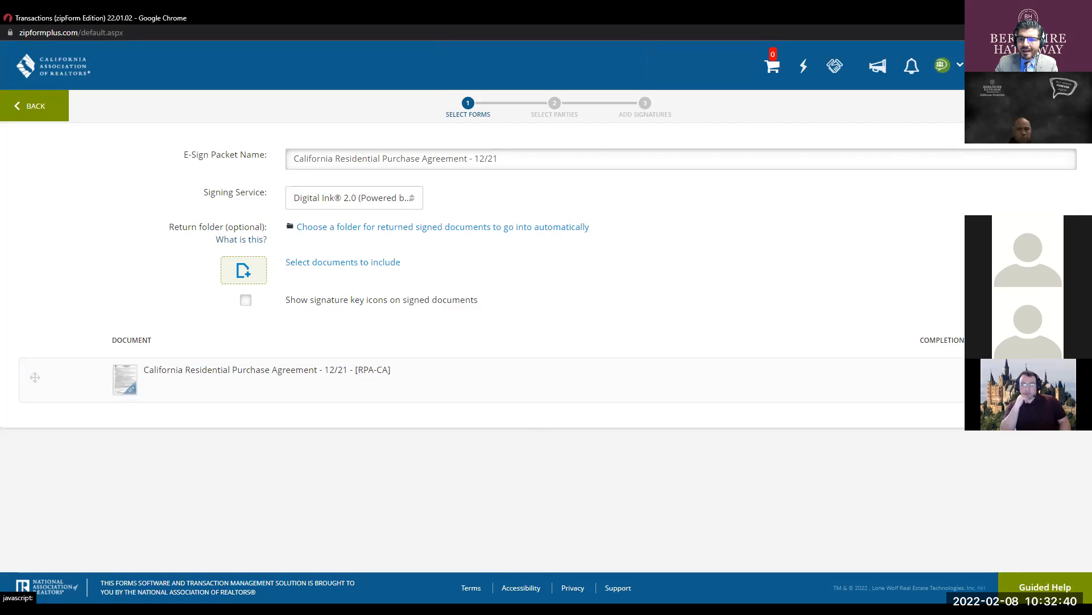
left_click(1057, 106)
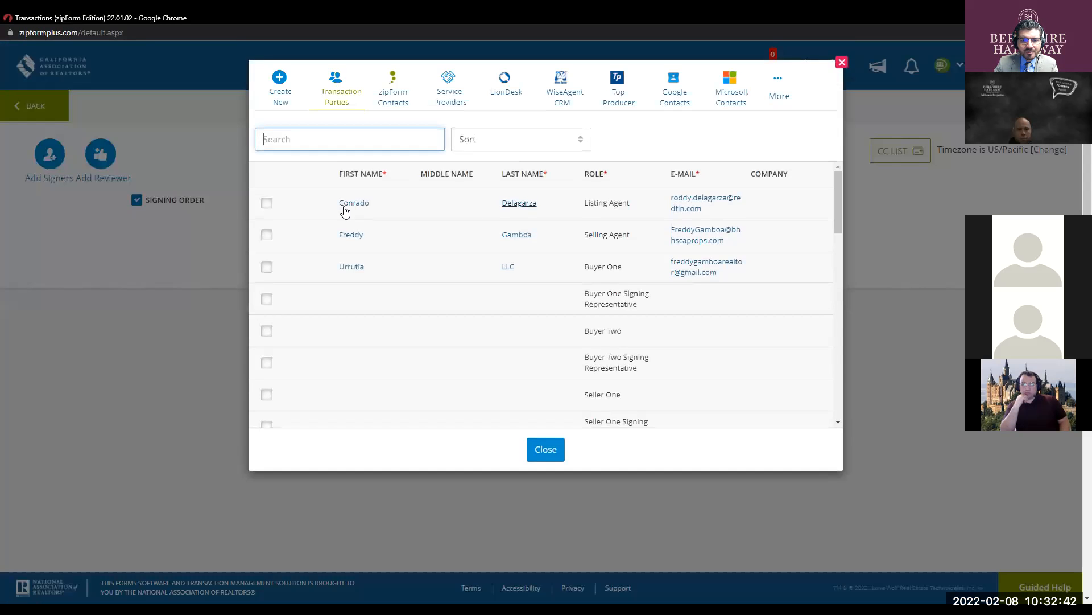
left_click(266, 267)
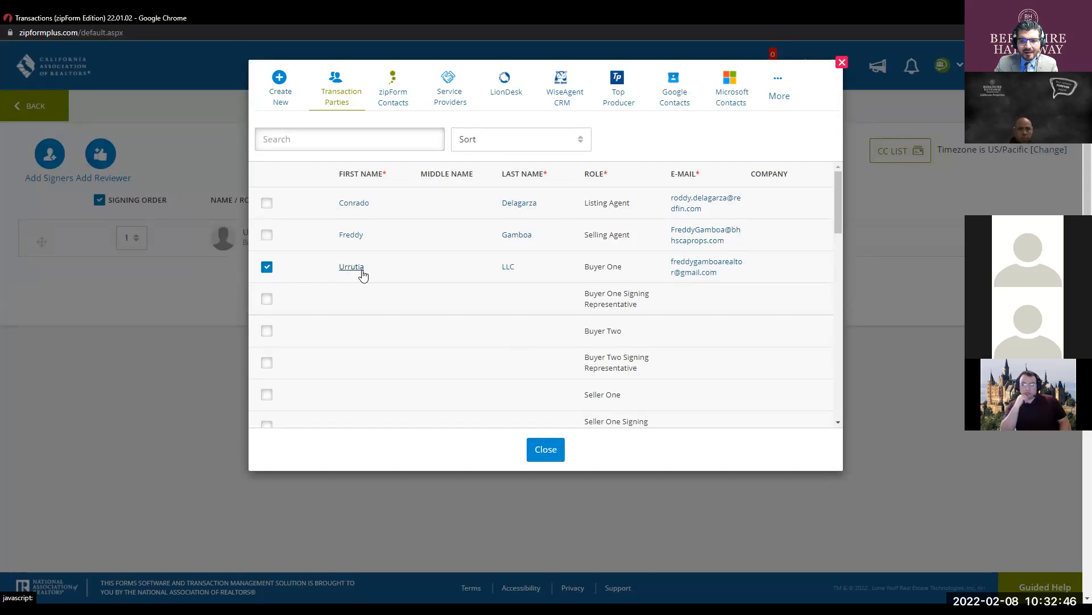
left_click(267, 238)
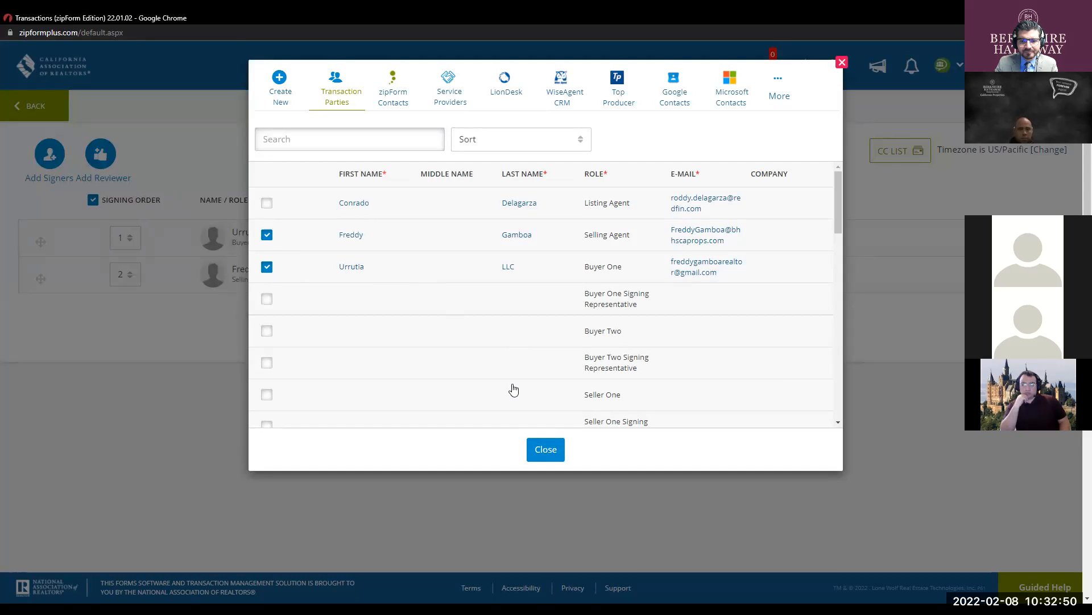
left_click(545, 449)
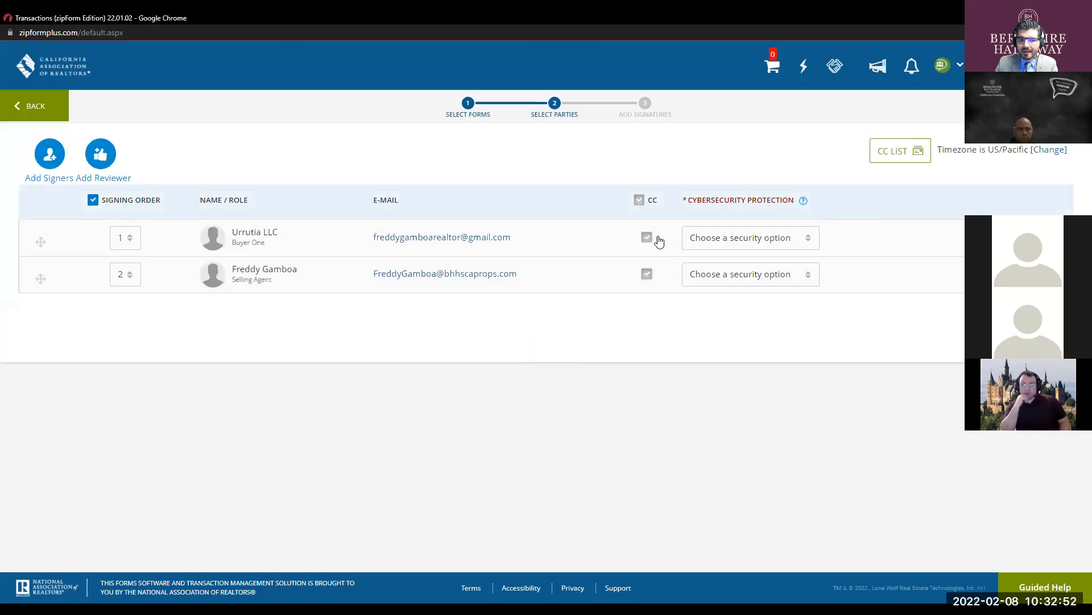
- Set the selling agent's signing order to 1 and proceed to signature field setup
left_click(130, 276)
left_click(123, 310)
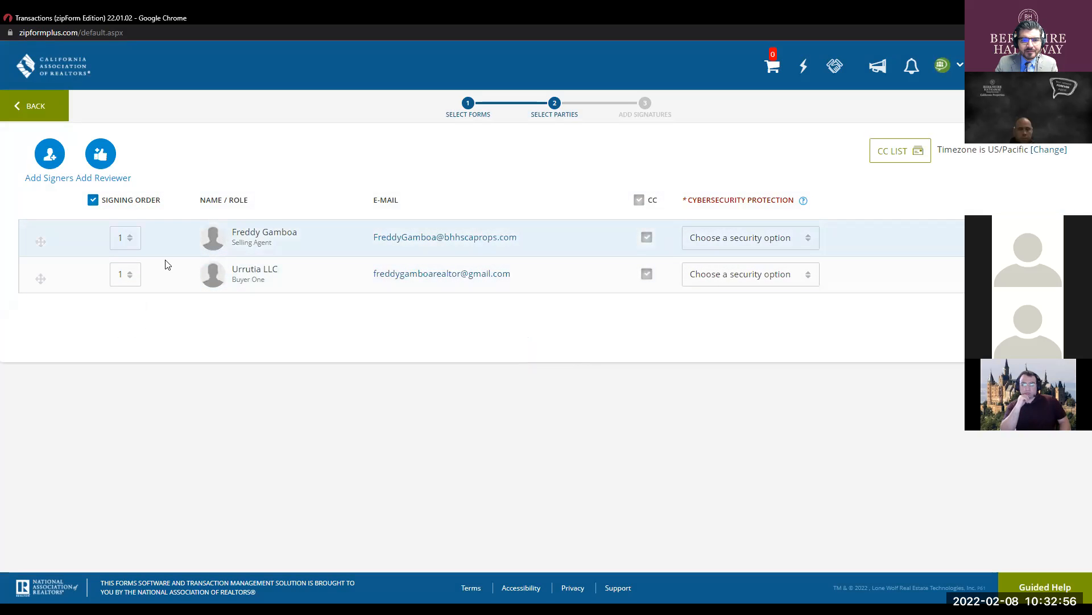
left_click(803, 200)
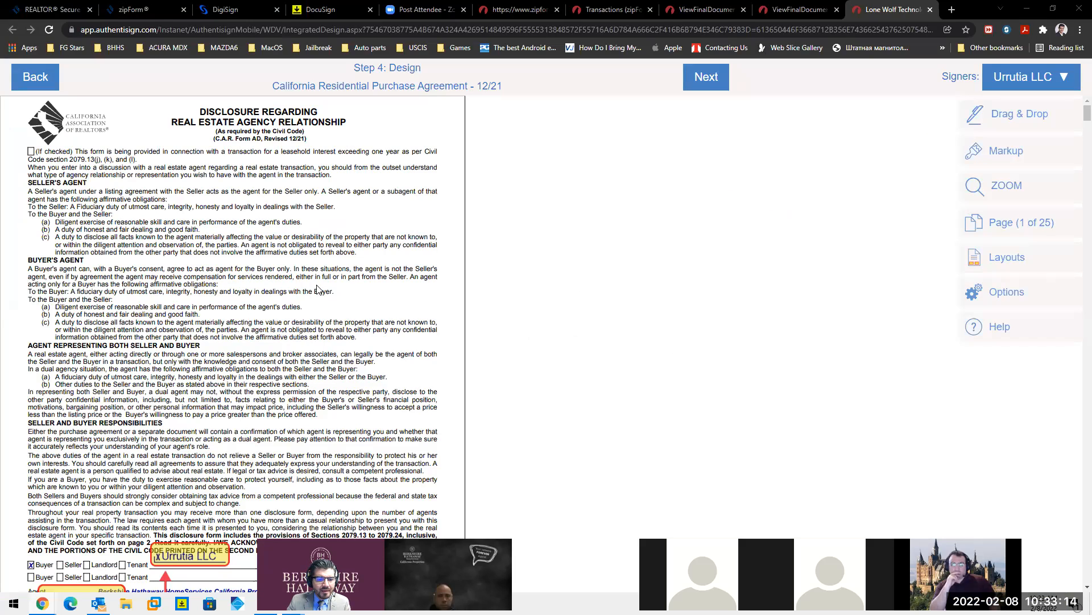
- Check the document options and signer list in the design step, keeping the buyer active
scroll(366, 370, "down", 2)
key("ctrl")
key("ctrl")
key("ctrl")
key("ctrl")
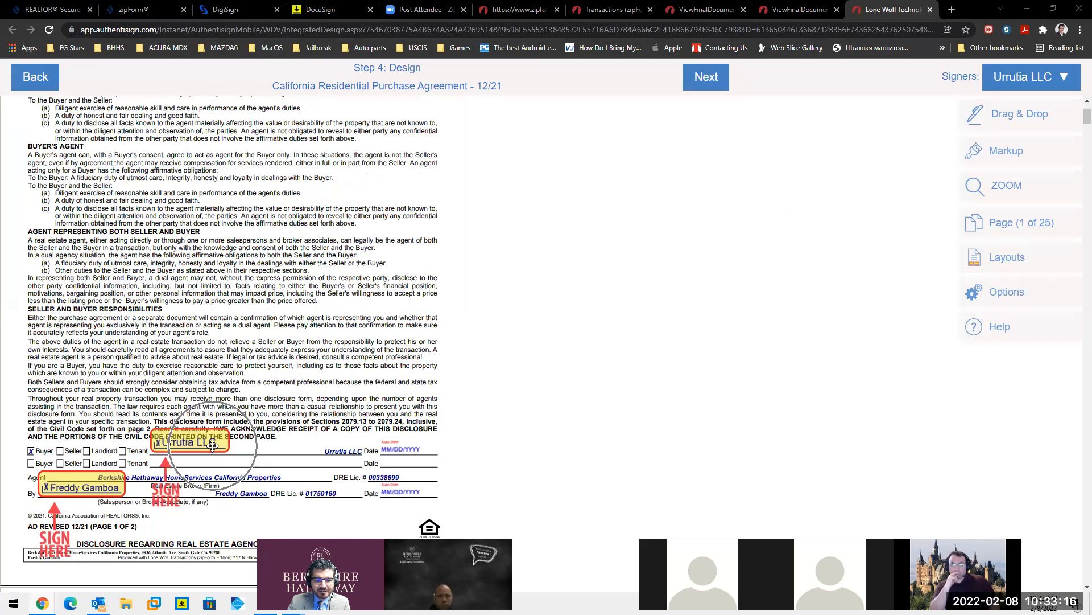
key("ctrl")
key("ctrl")
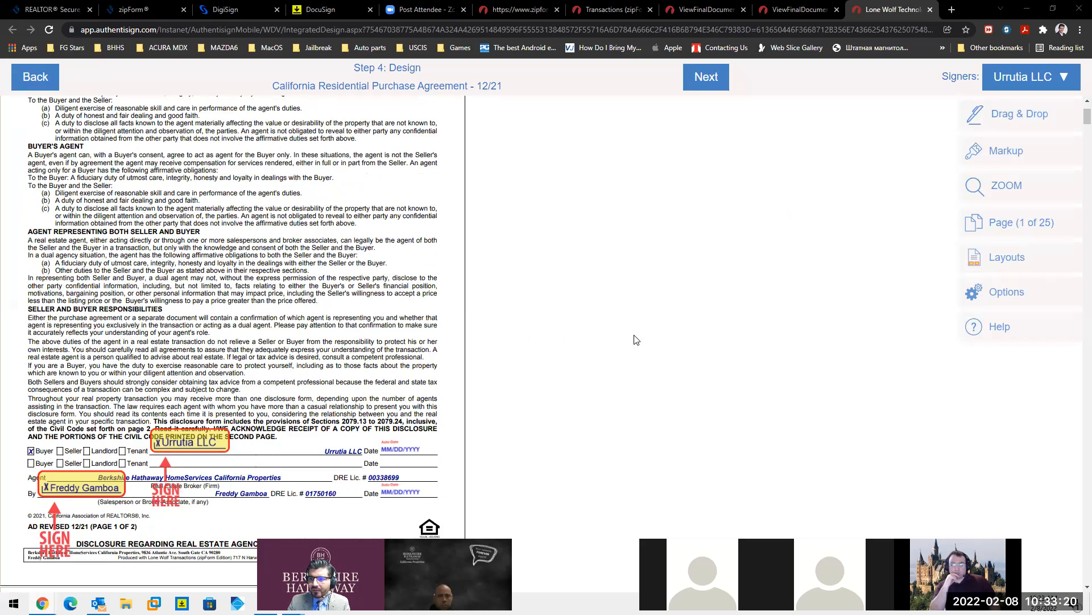
left_click(985, 297)
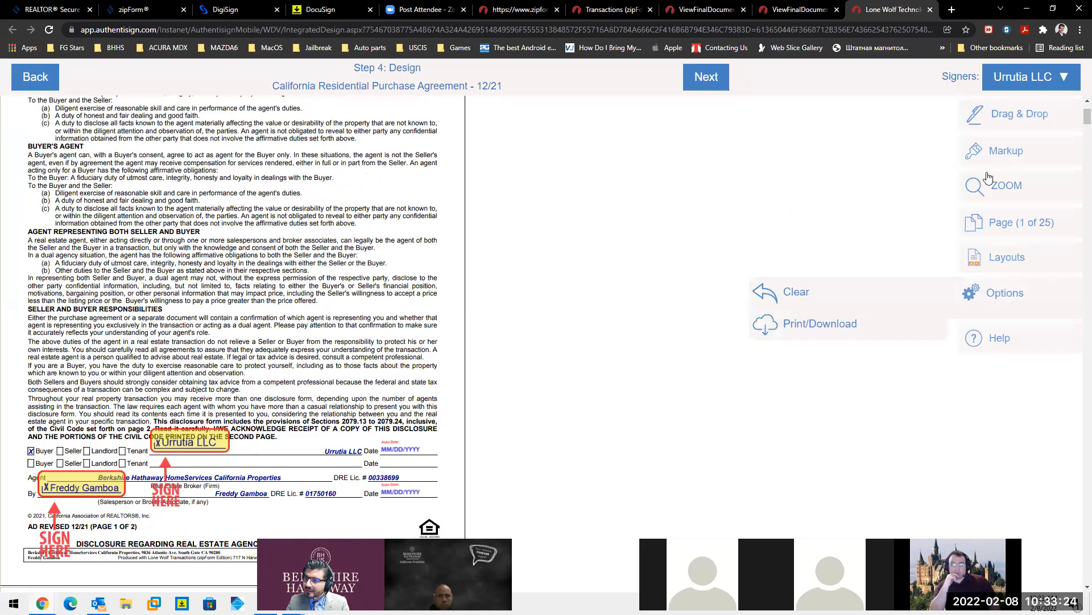
left_click(1030, 78)
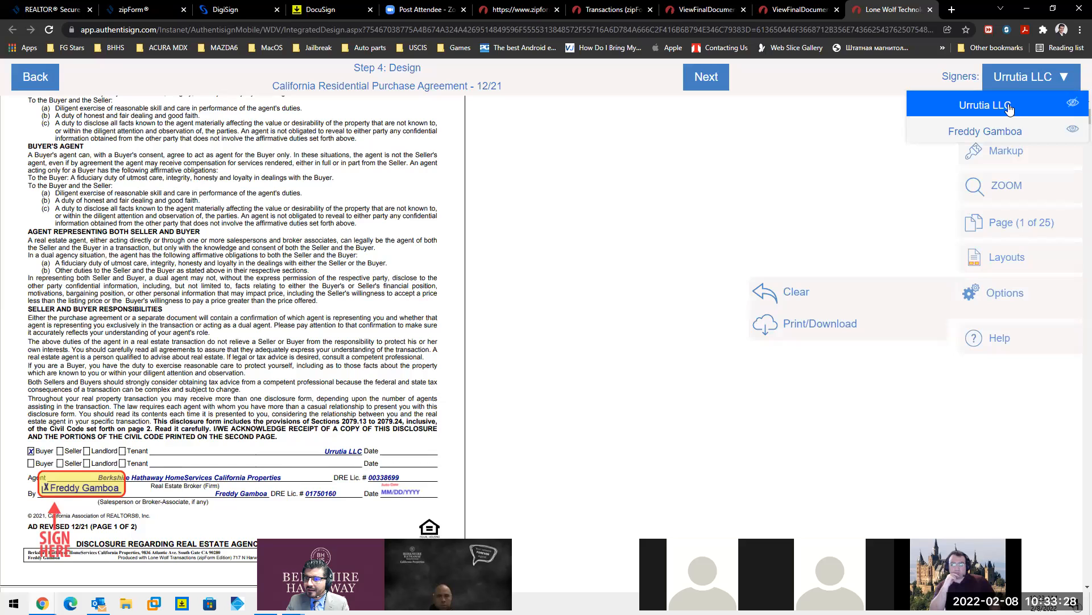
left_click(1010, 108)
left_click(1035, 77)
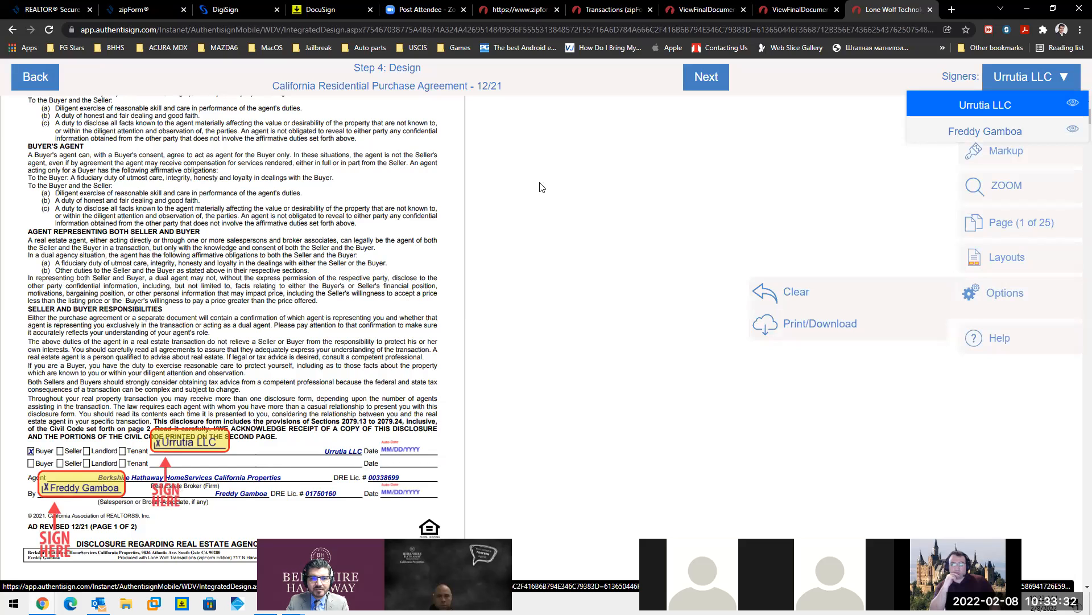
left_click(610, 185)
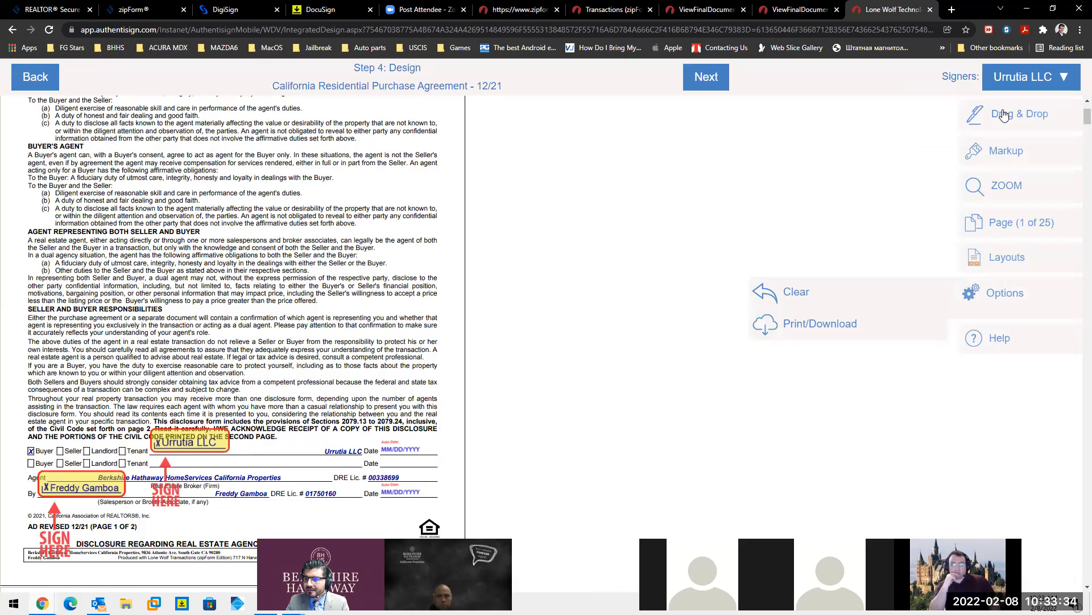
- Exit the design step without saving, close the signing tabs, and return to zipForm
left_click(34, 84)
left_click(99, 135)
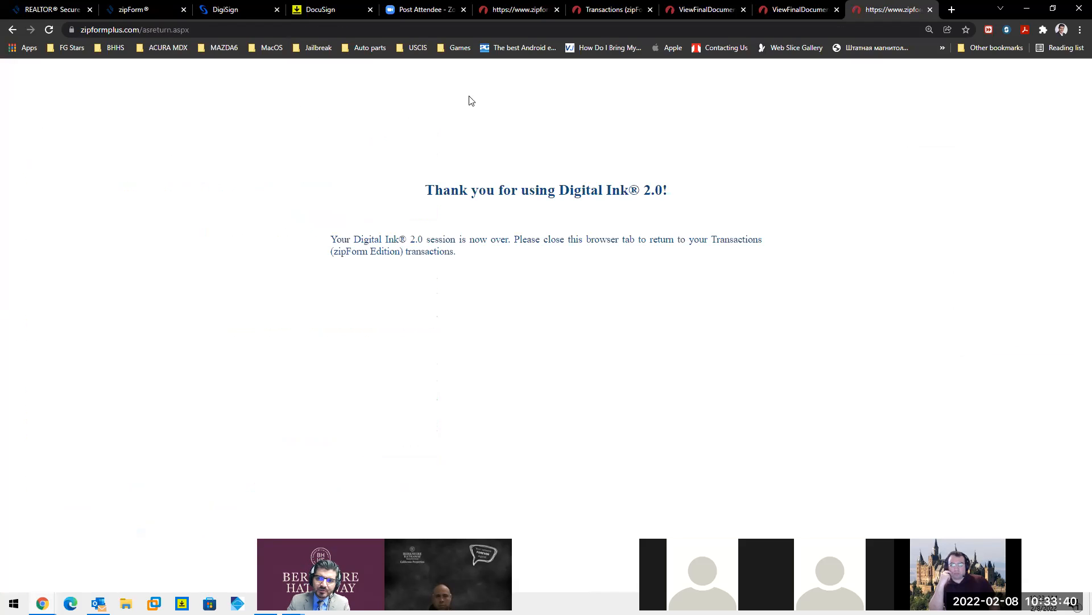
left_click(930, 10)
left_click(931, 10)
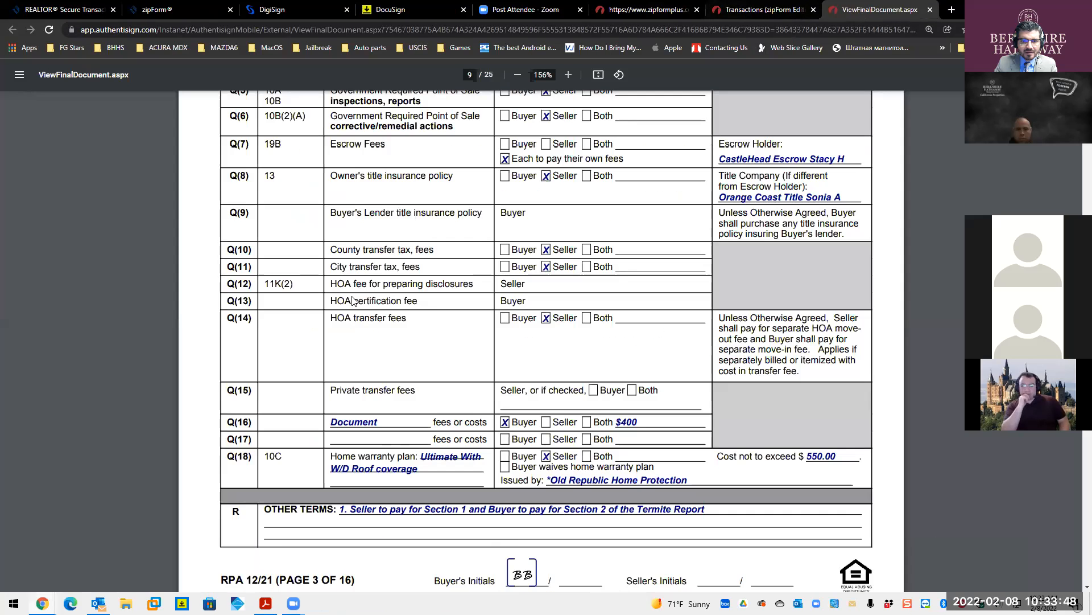
key("alt+Tab")
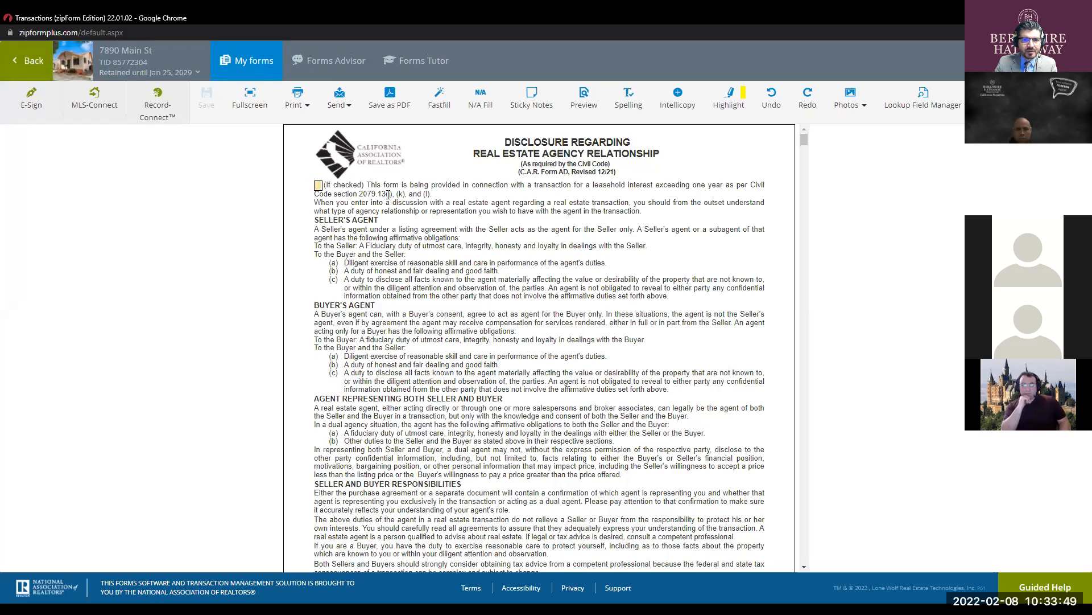
- Begin a new e-sign packet with the buyer and selling agent added as signers 1 and 2
left_click(39, 106)
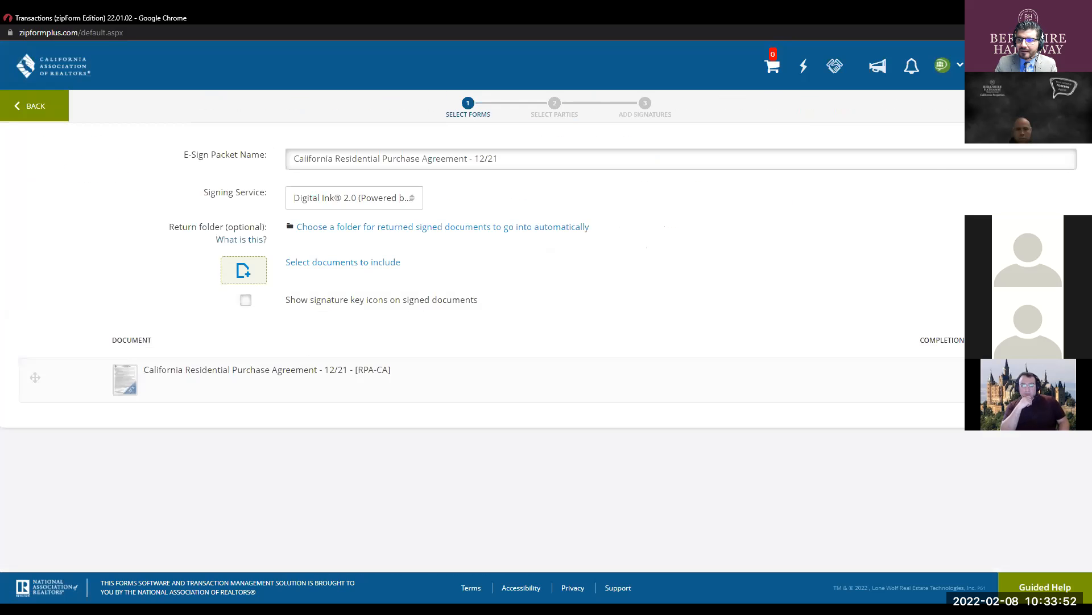
left_click(1056, 106)
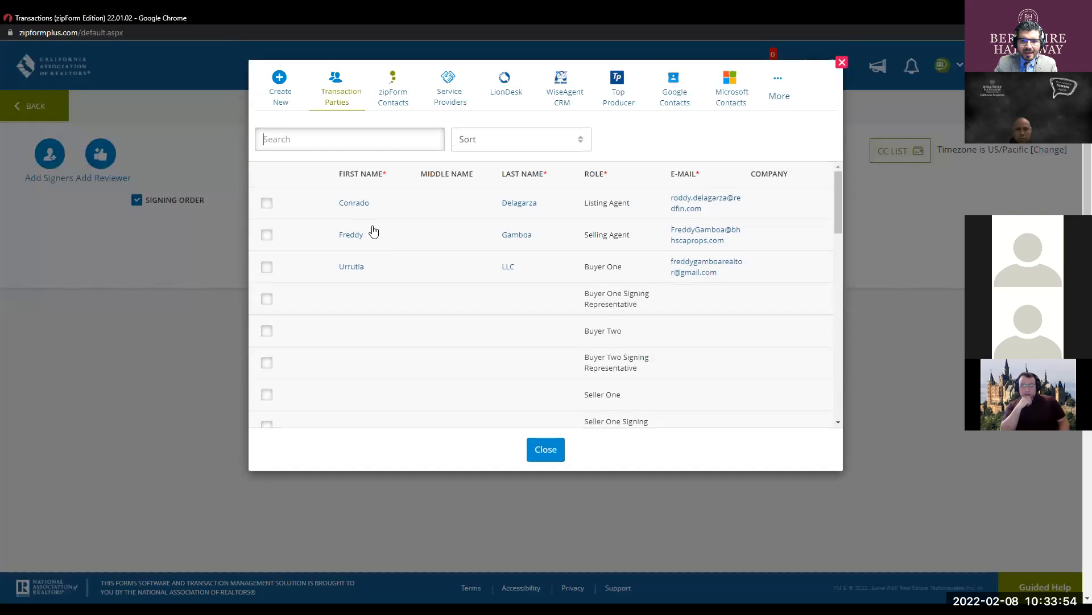
key("ctrl")
key("ctrl")
key("ctrl")
key("ctrl")
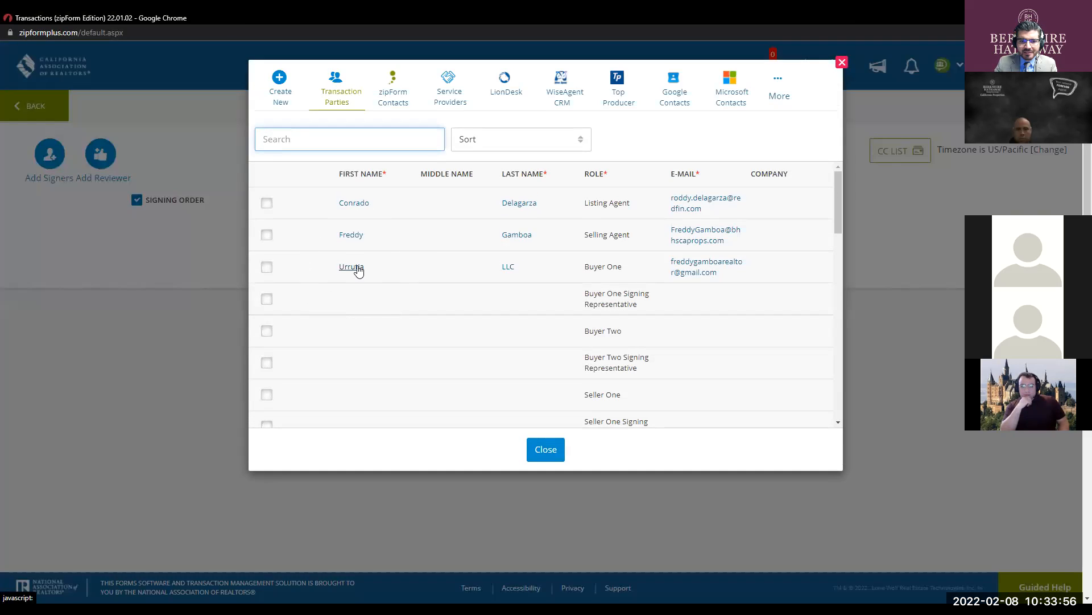
left_click(266, 267)
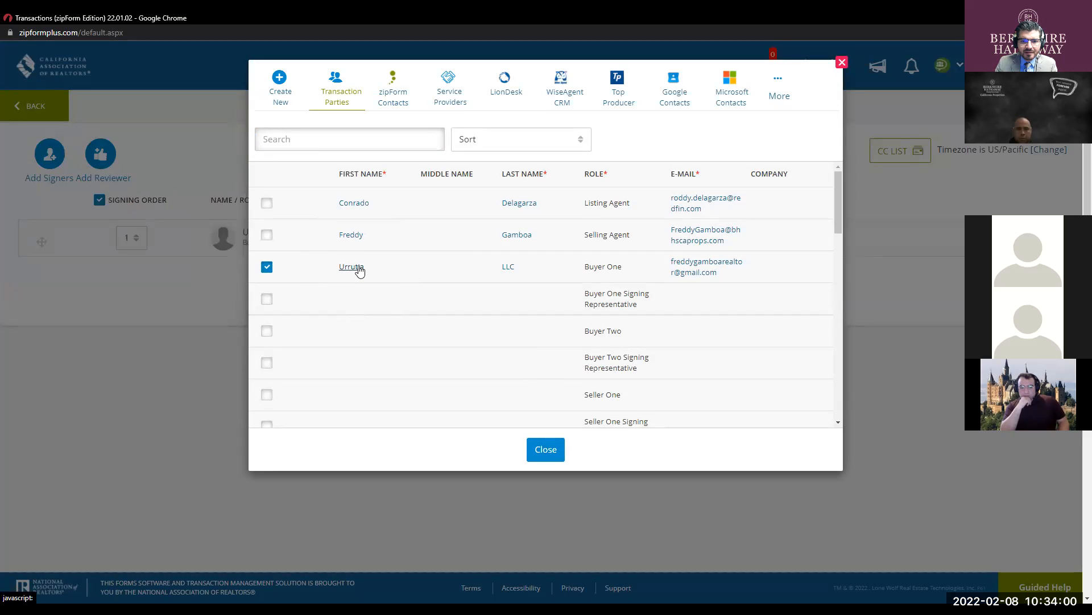
left_click(267, 236)
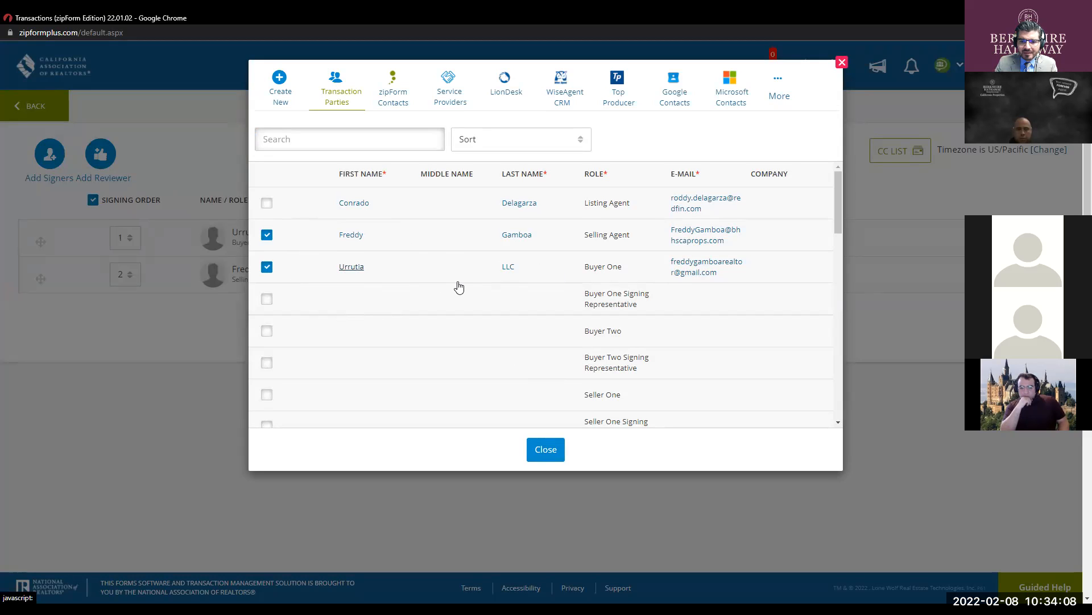
scroll(457, 286, "down", 5)
scroll(458, 286, "down", 2)
scroll(457, 285, "up", 2)
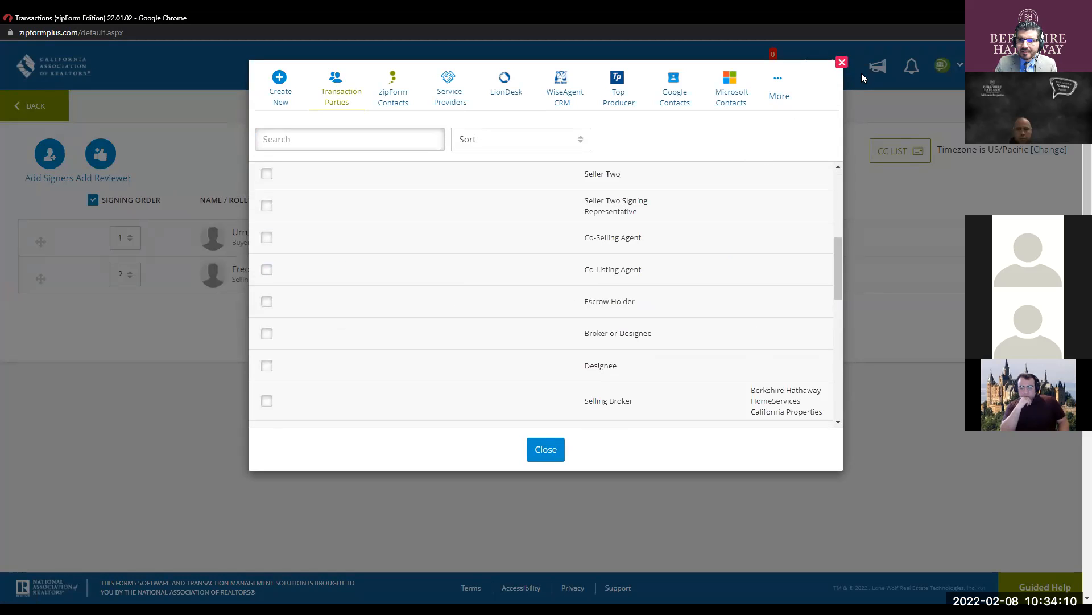
left_click(841, 64)
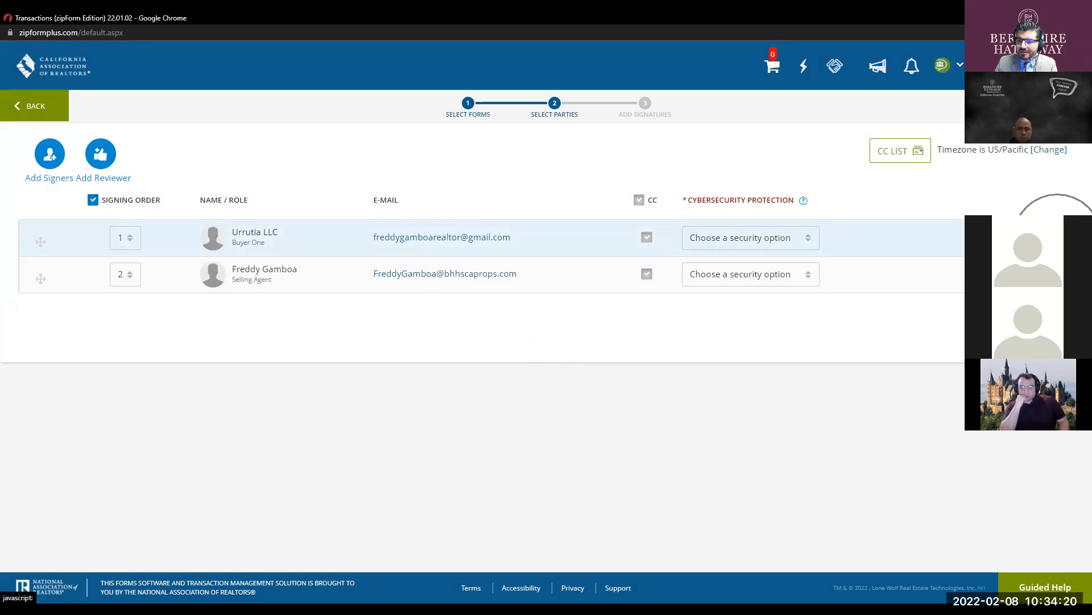
- Change the buyer signer's first and last name to the buyer's personal name and save
left_click(442, 236)
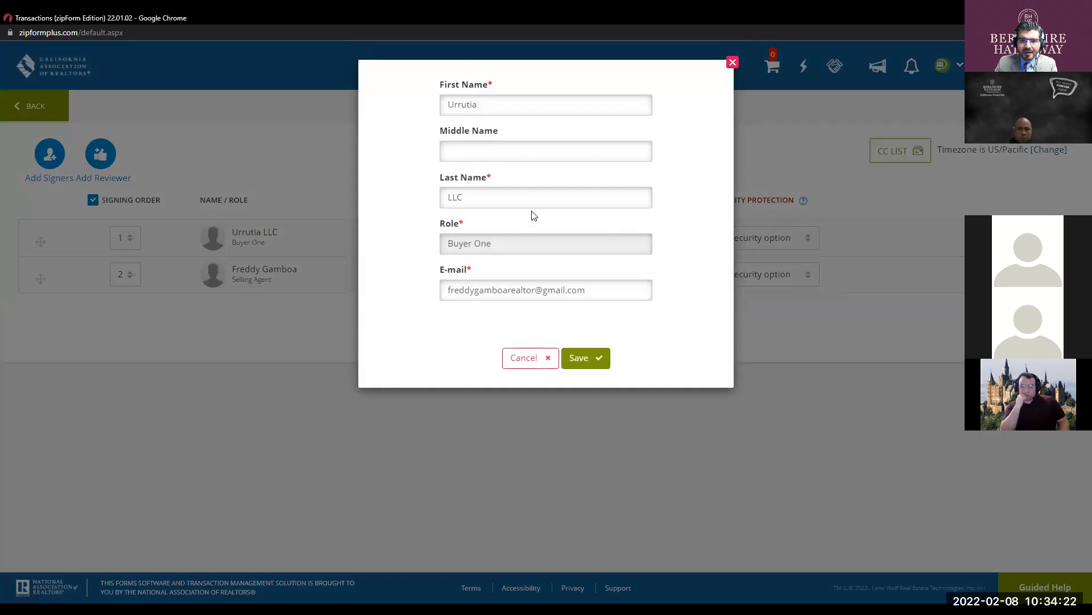
double_click(511, 109)
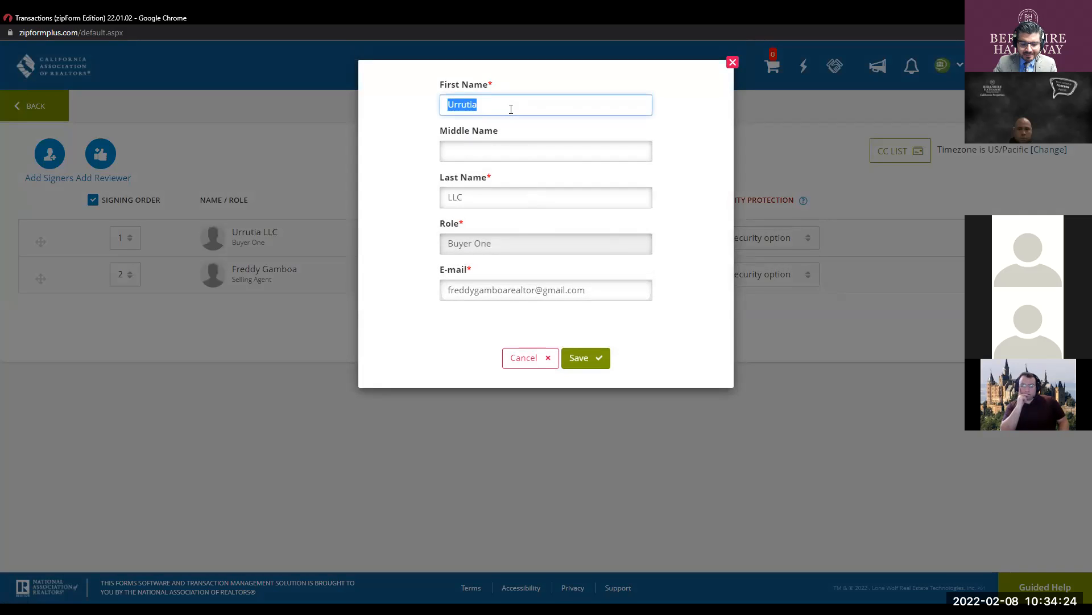
type("Edu")
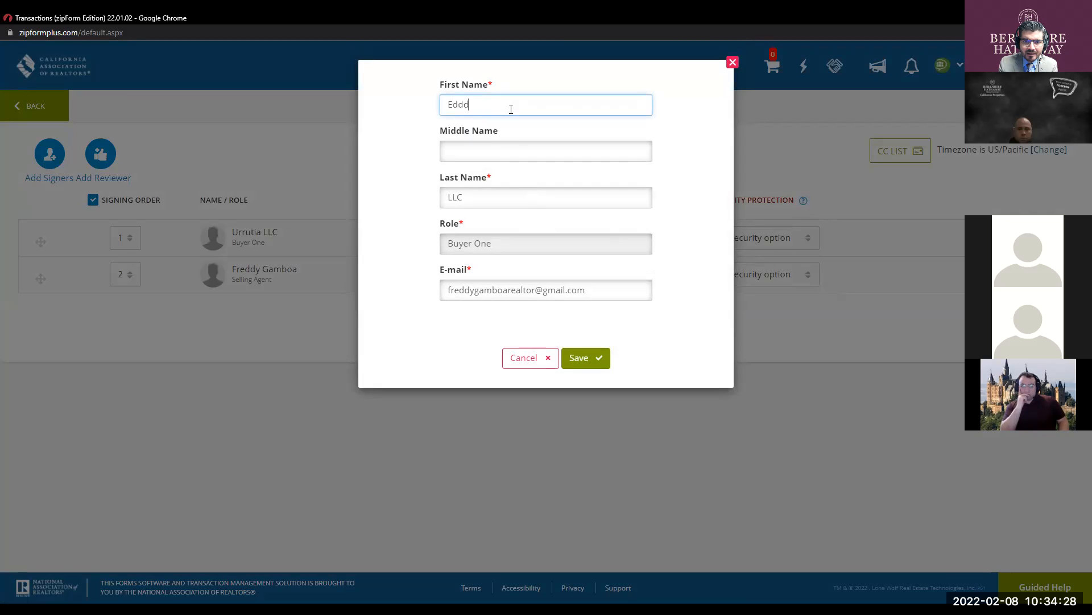
left_click(497, 196)
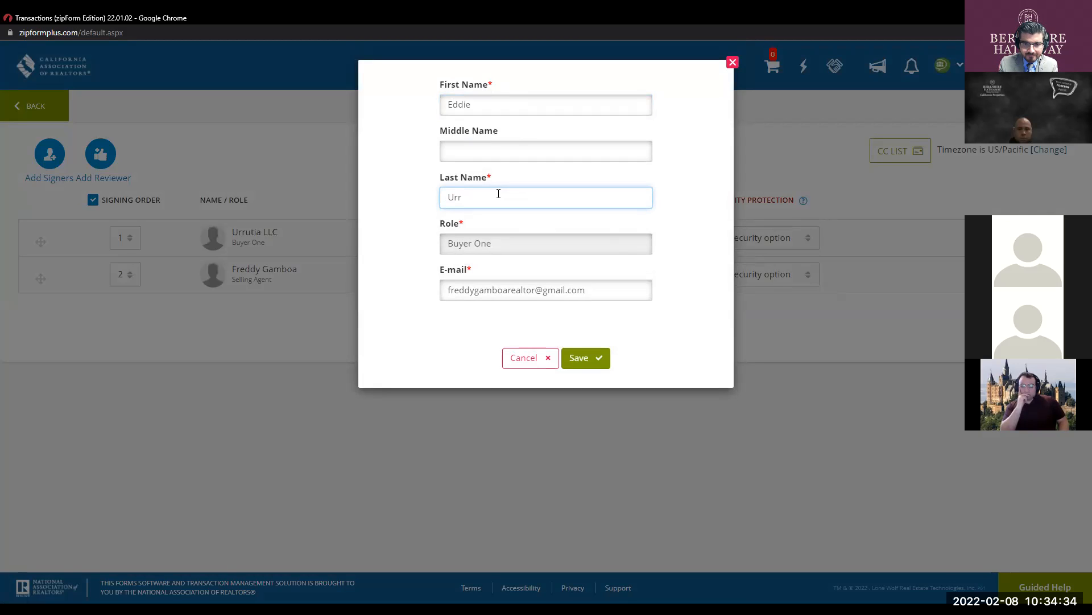
left_click(587, 364)
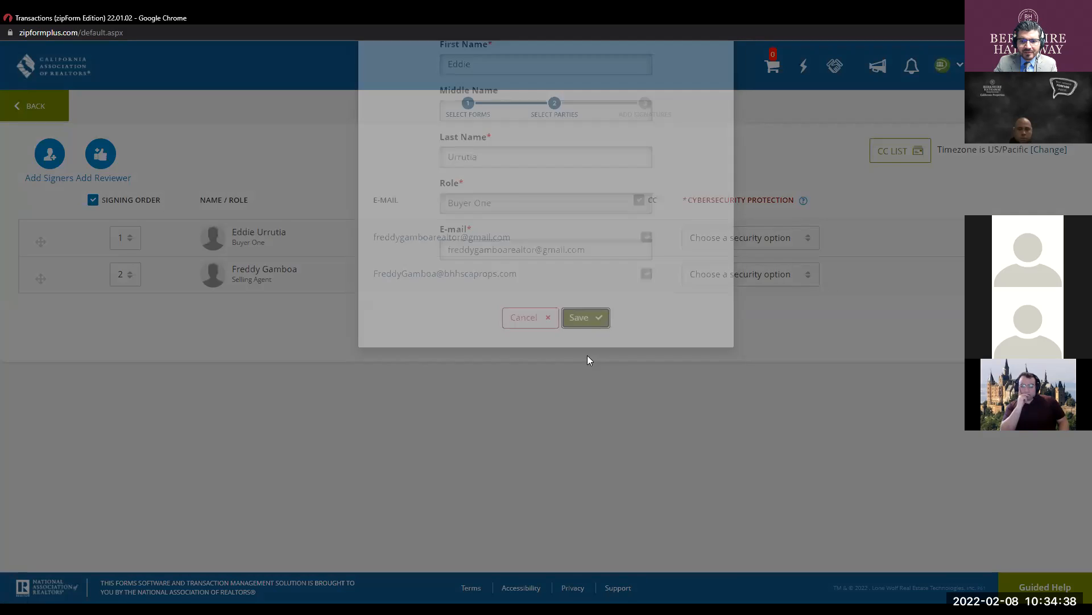
key("ctrl")
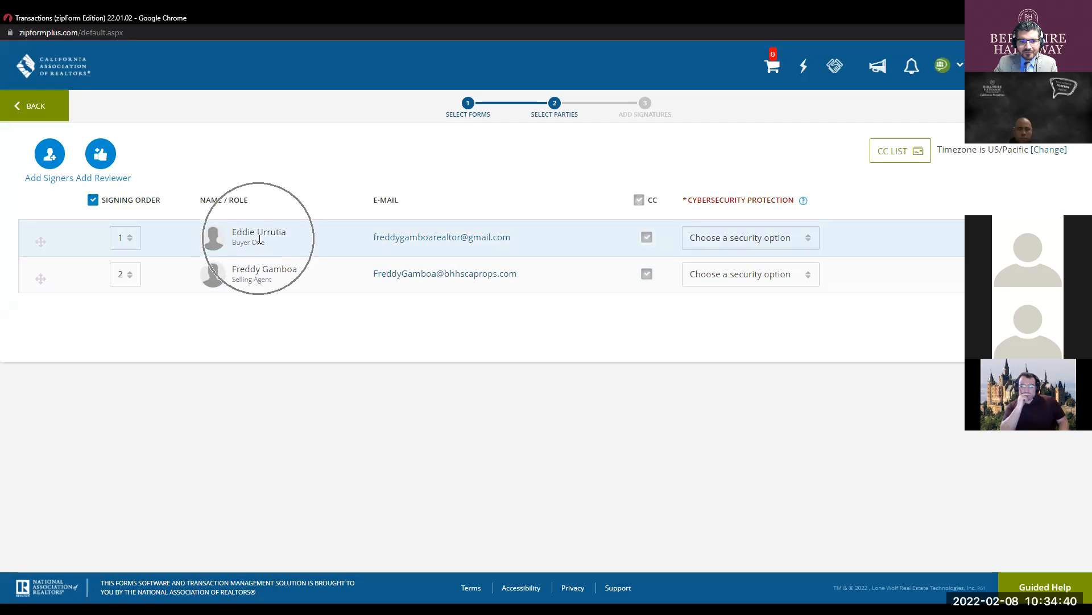
key("ctrl")
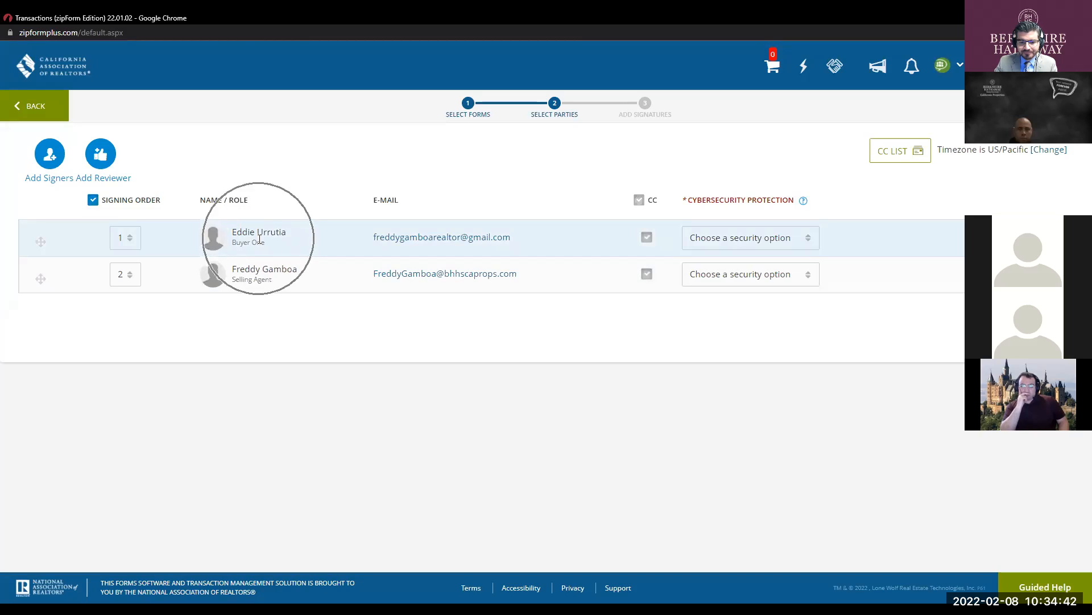
key("ctrl")
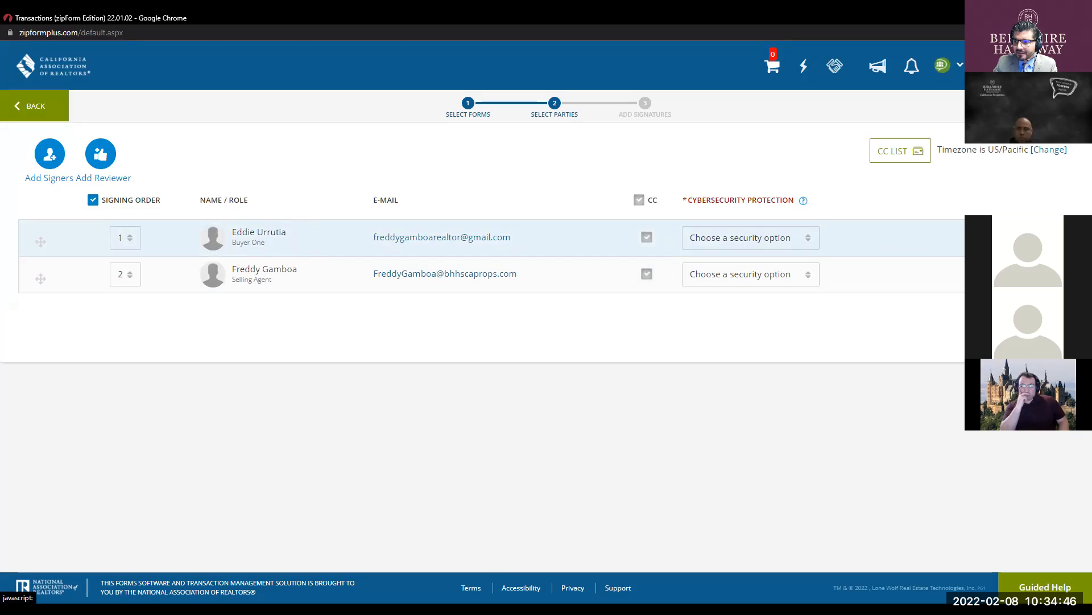
key("ctrl")
key("ctrl")
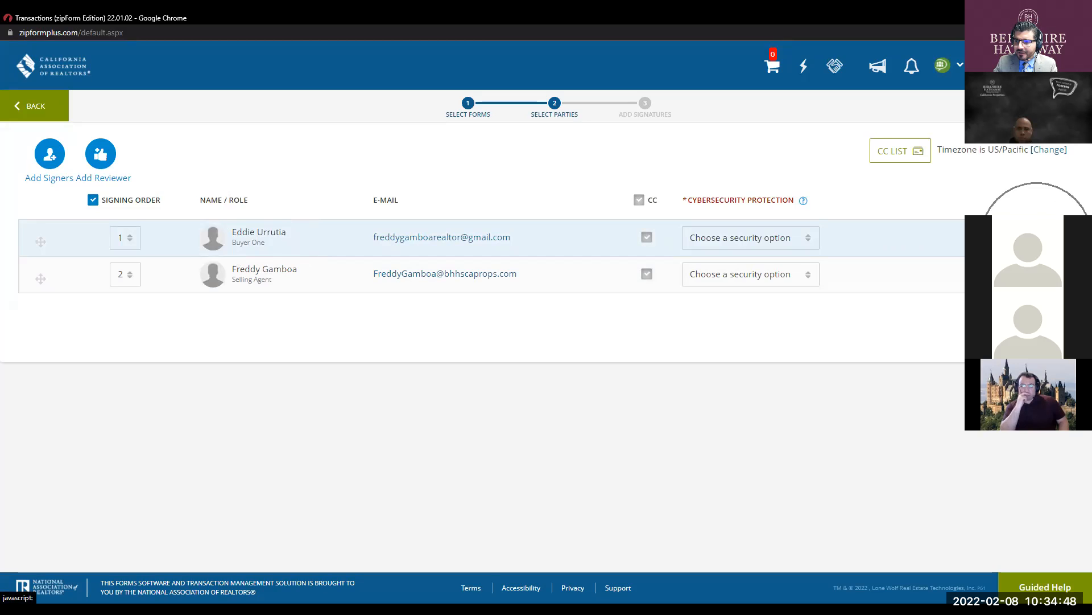
left_click(1037, 238)
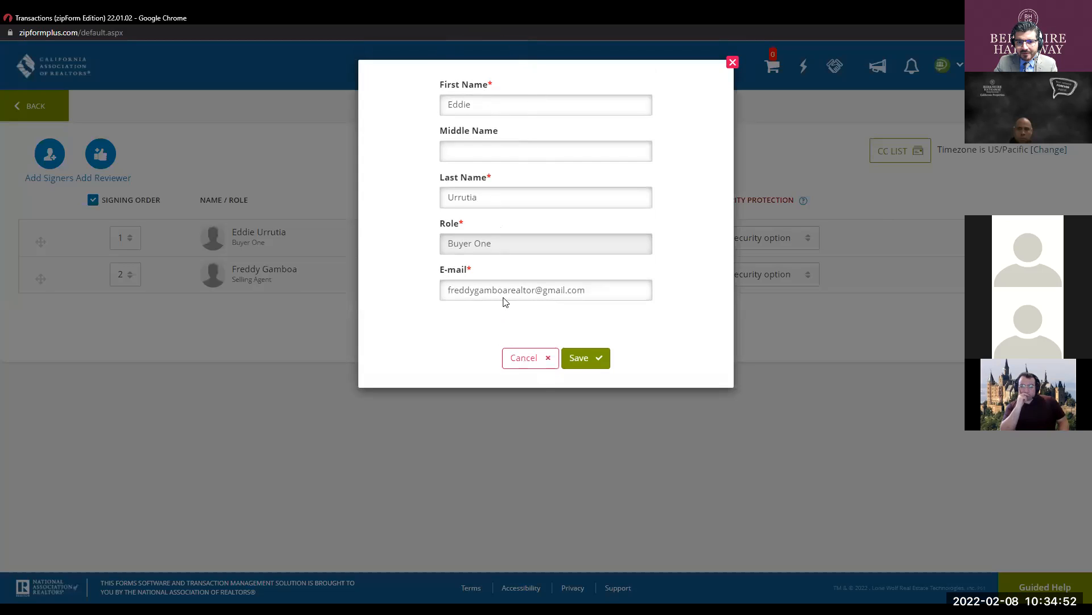
- Save the buyer signer's details again in the edit dialog
left_click(571, 363)
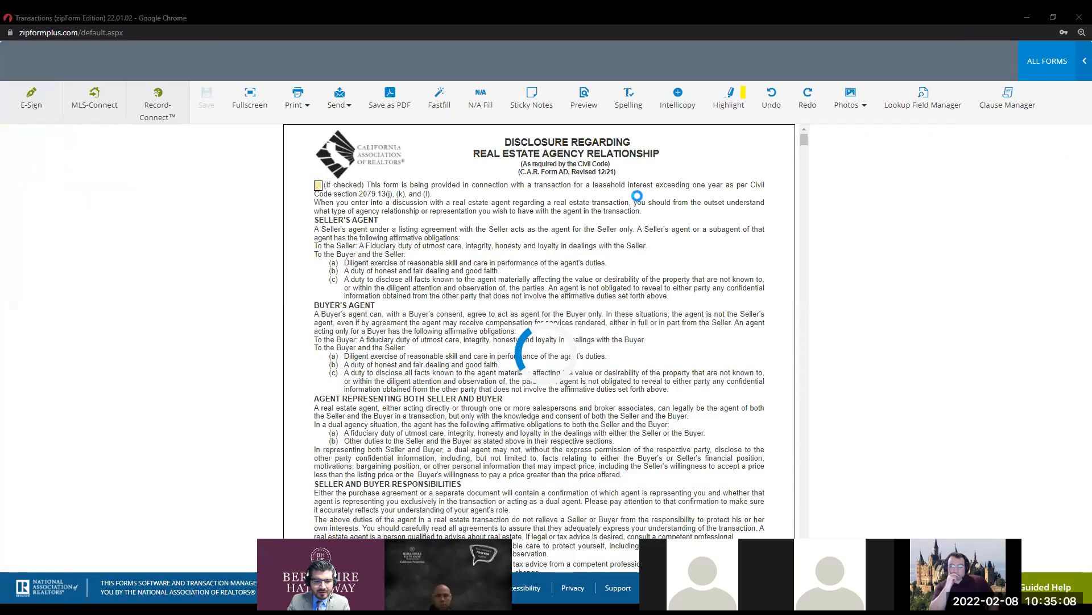
scroll(420, 236, "down", 3)
scroll(456, 258, "down", 1)
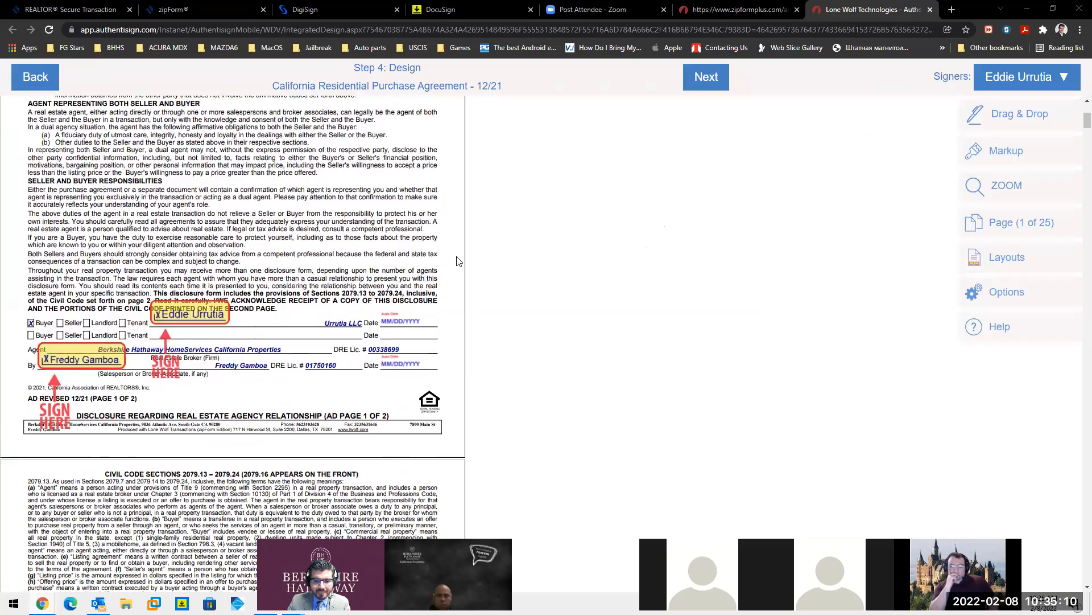
key("ctrl")
key("ctrl")
key("ctrl")
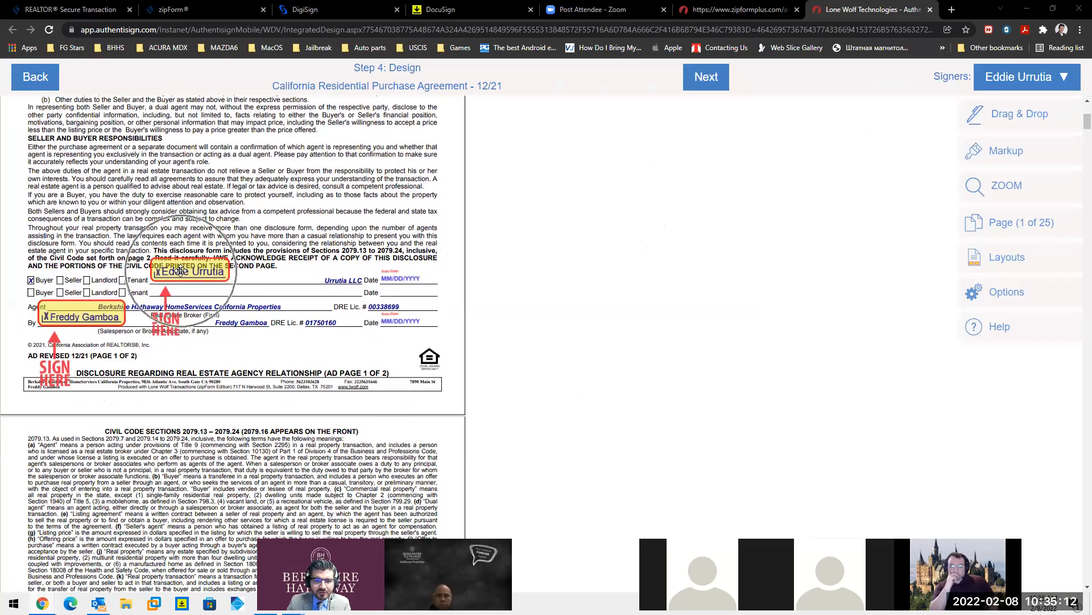
scroll(180, 270, "up", 2)
key("ctrl")
scroll(378, 337, "down", 1)
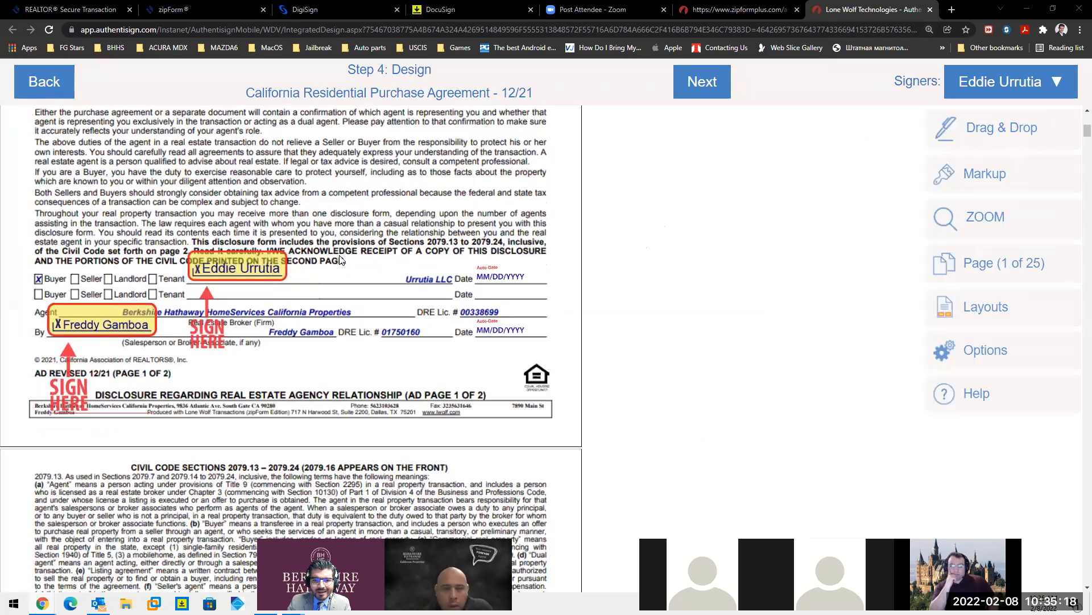
key("ctrl")
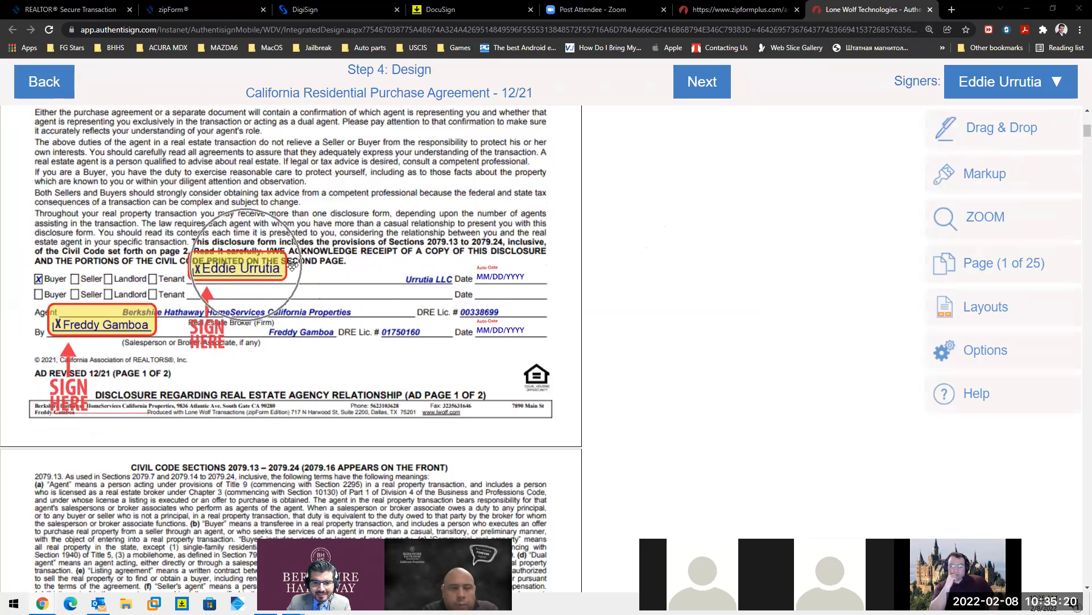
key("ctrl")
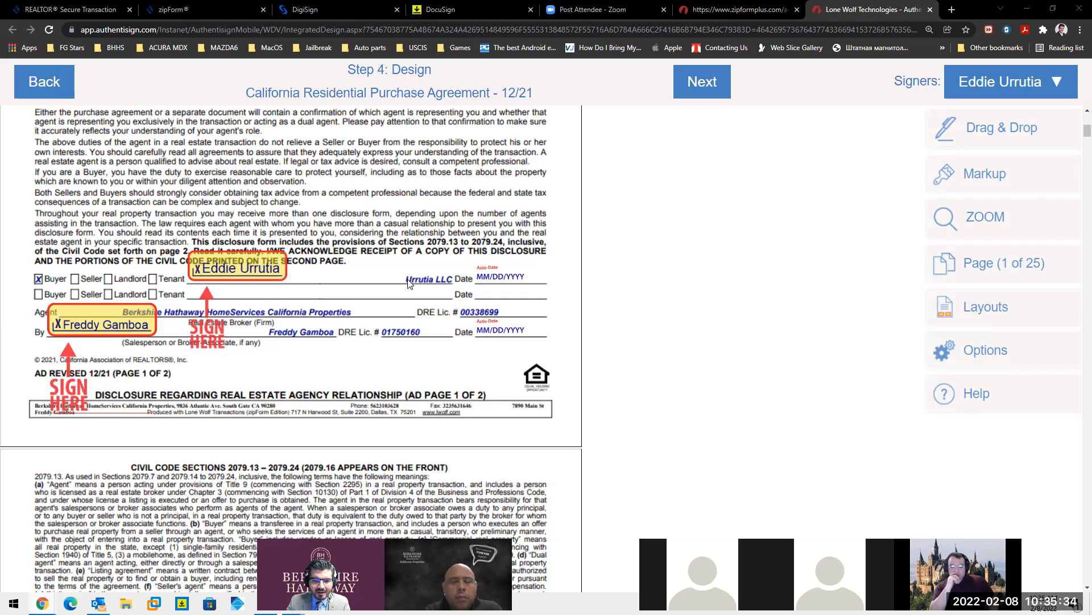
left_click(421, 284)
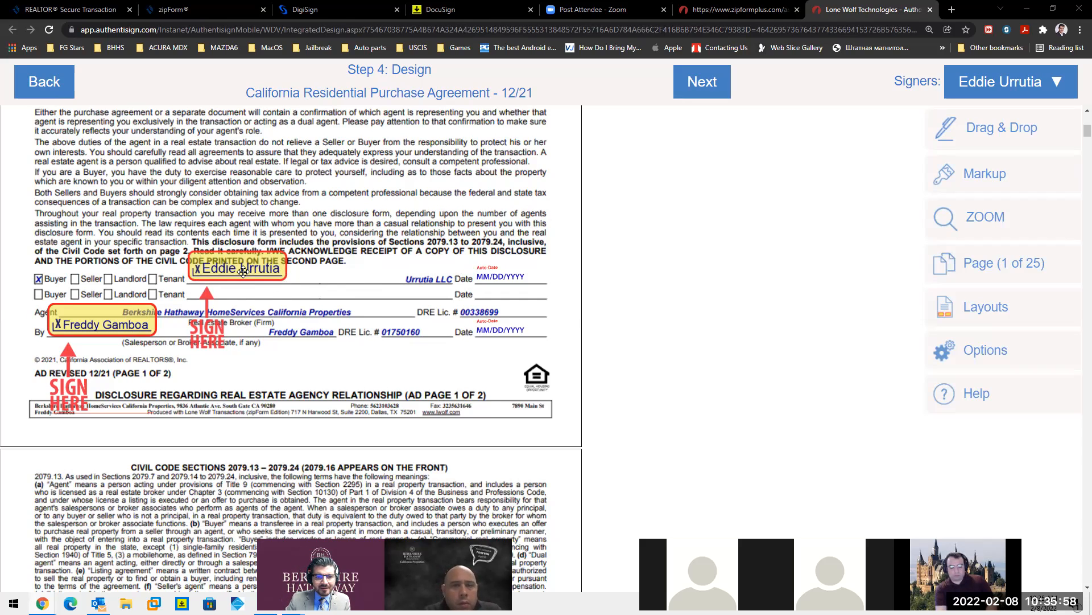
scroll(365, 266, "down", 1)
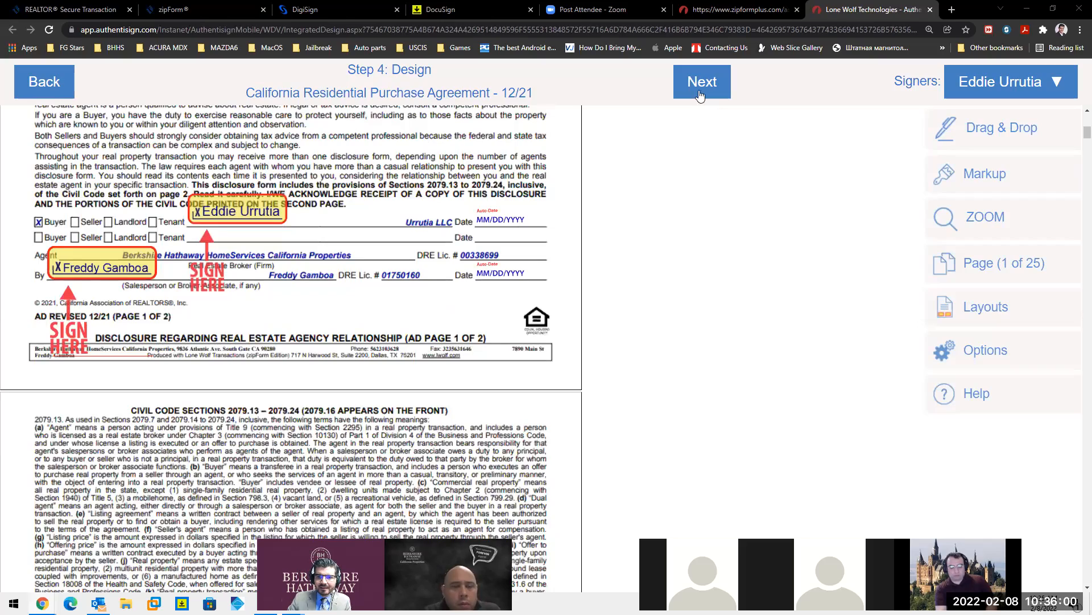
scroll(364, 232, "down", 5)
scroll(364, 232, "down", 20)
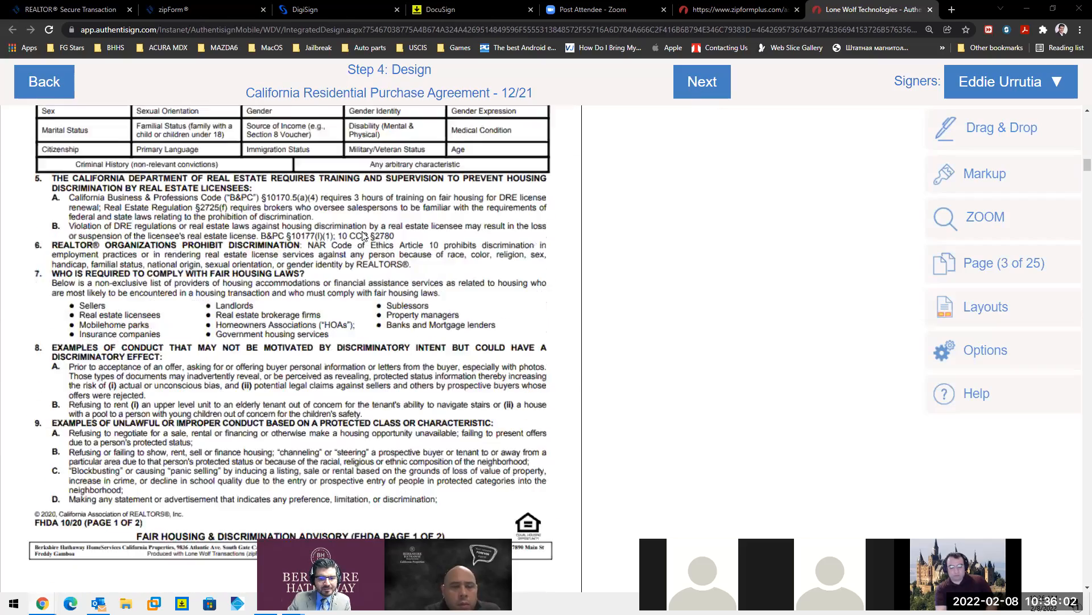
scroll(199, 225, "up", 5)
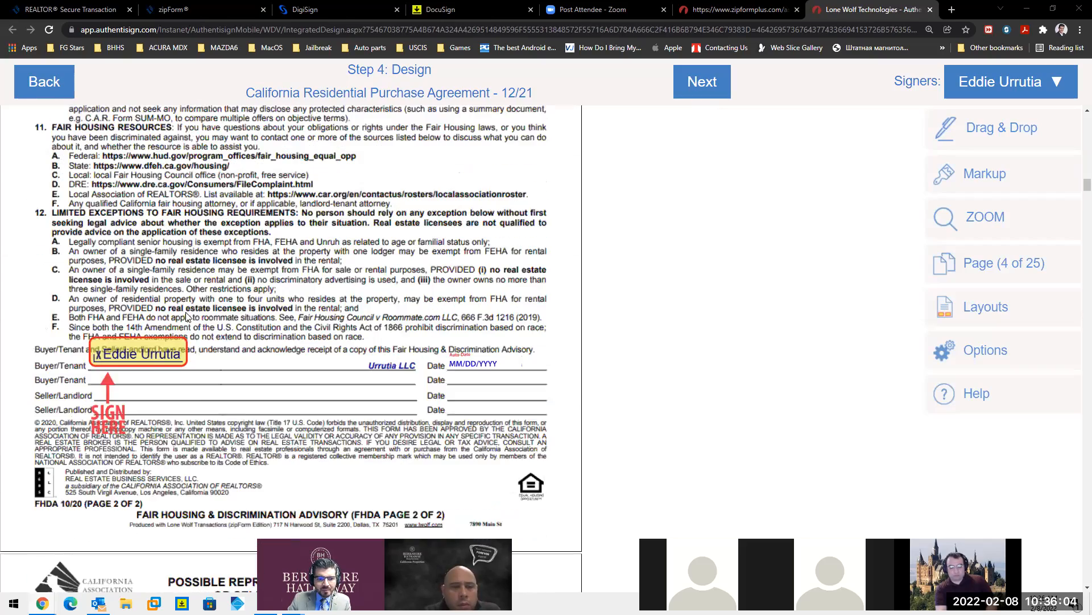
- Finalize the signing setup and send the signing invitations to the signers
left_click(688, 94)
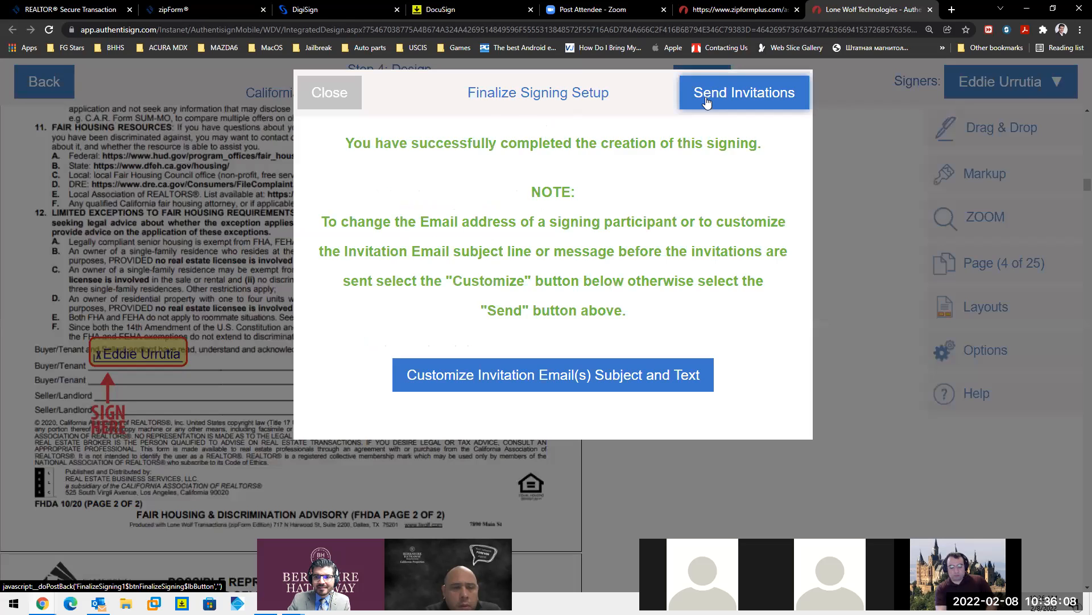
left_click(706, 103)
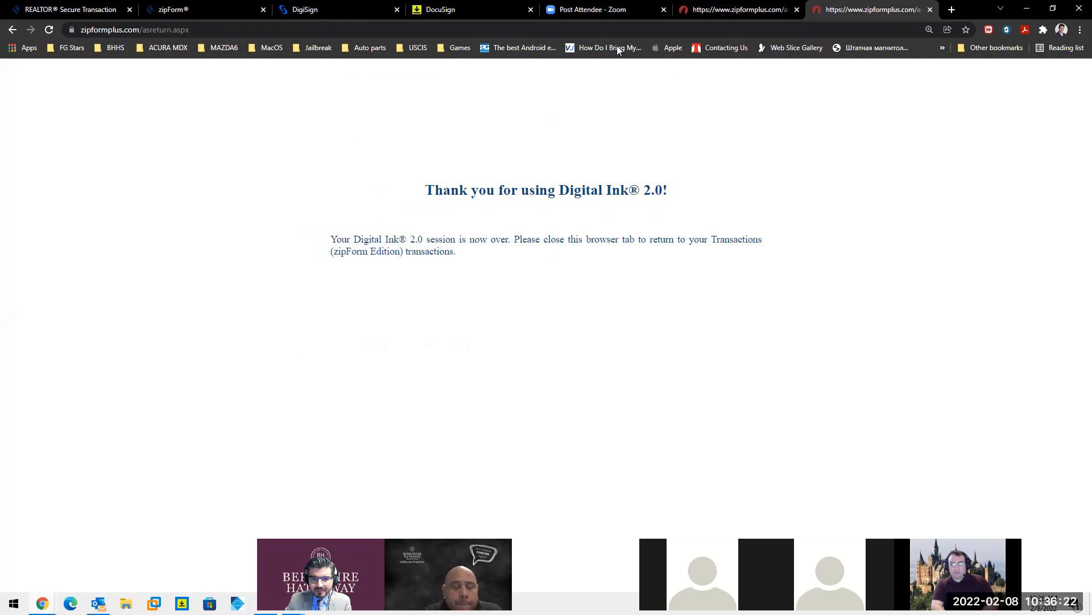
key("alt+Tab")
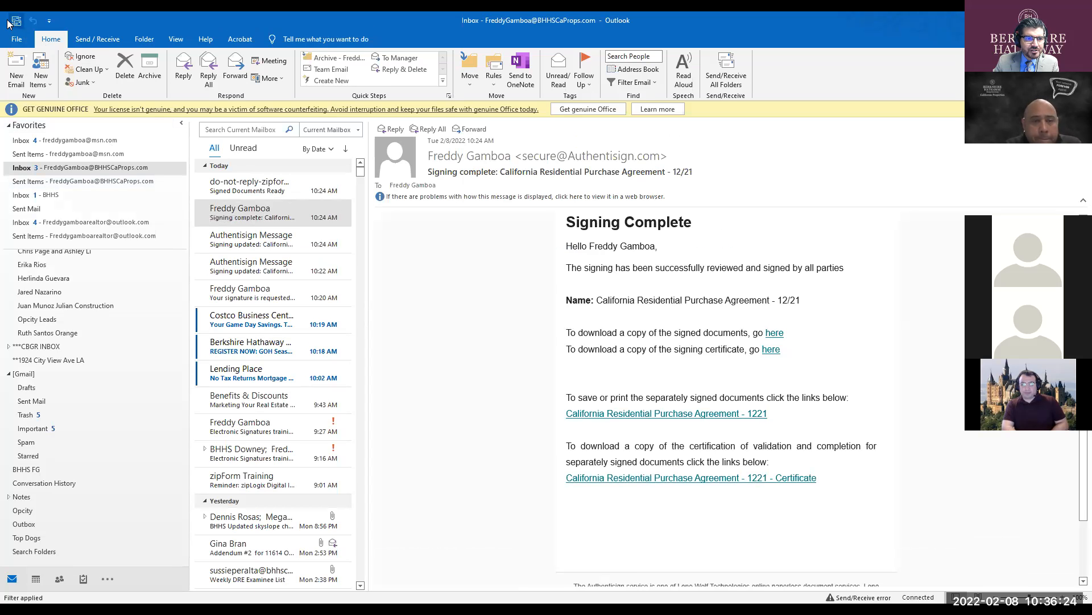
- Open the 'Your signature is requested' email in Inbox - BHHS and start signing
left_click(11, 22)
left_click(13, 21)
left_click(13, 21)
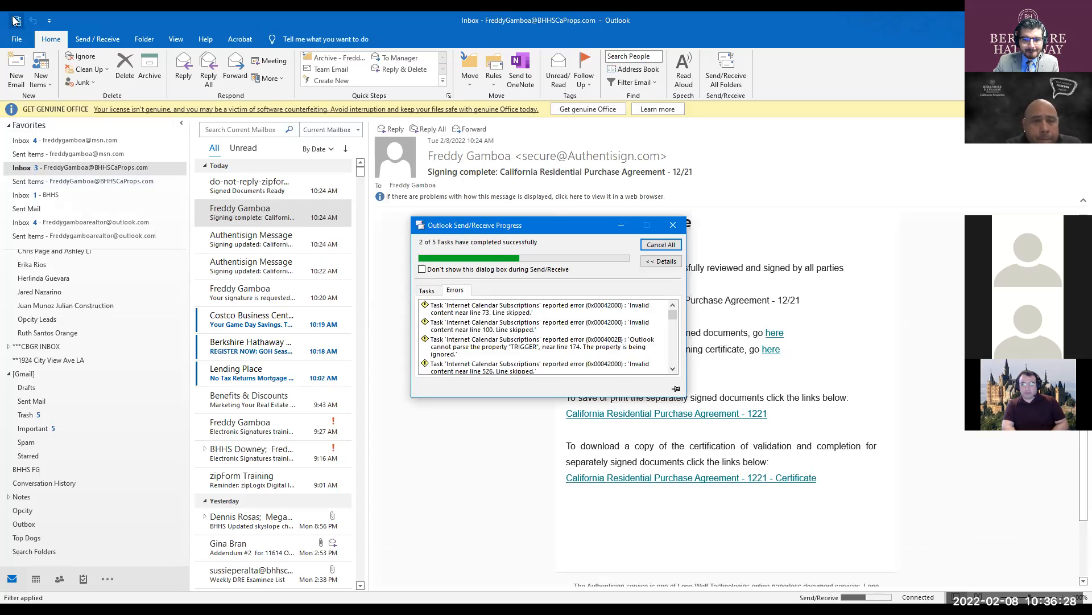
left_click(33, 196)
left_click(282, 194)
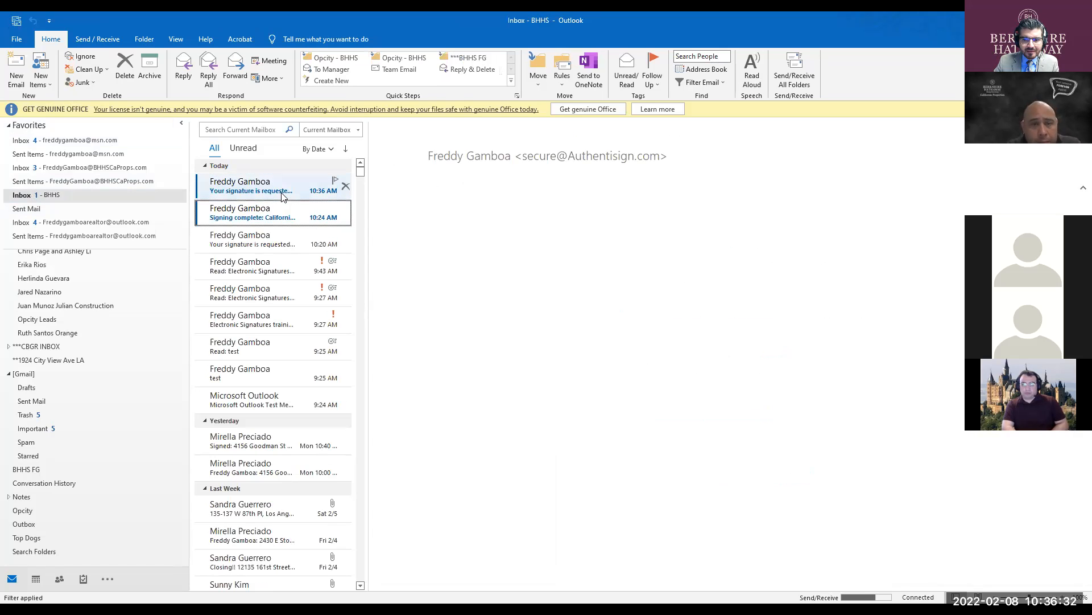
left_click(283, 193)
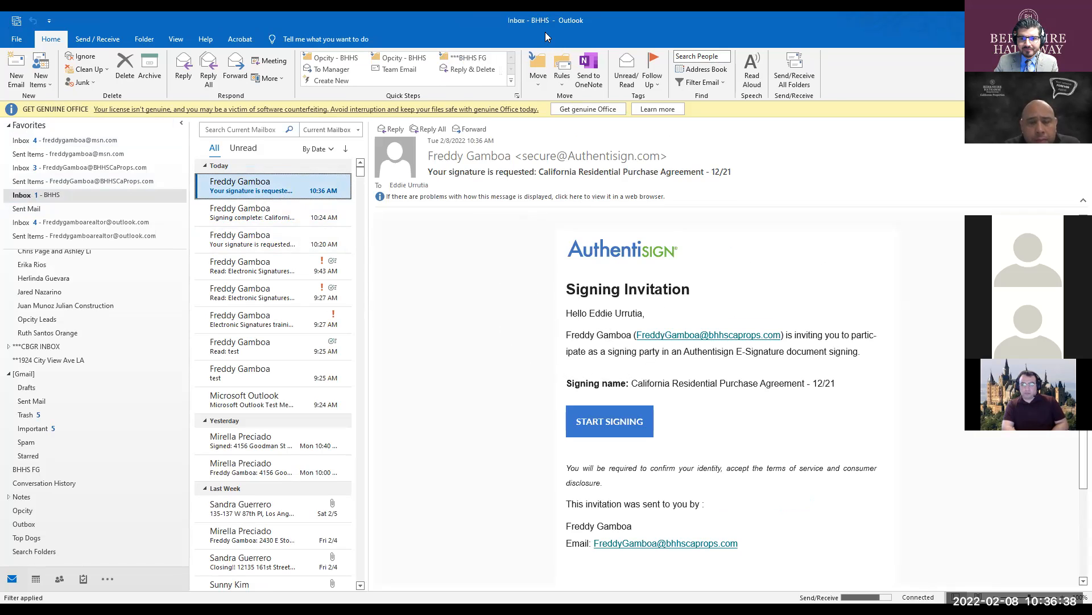
left_click(618, 420)
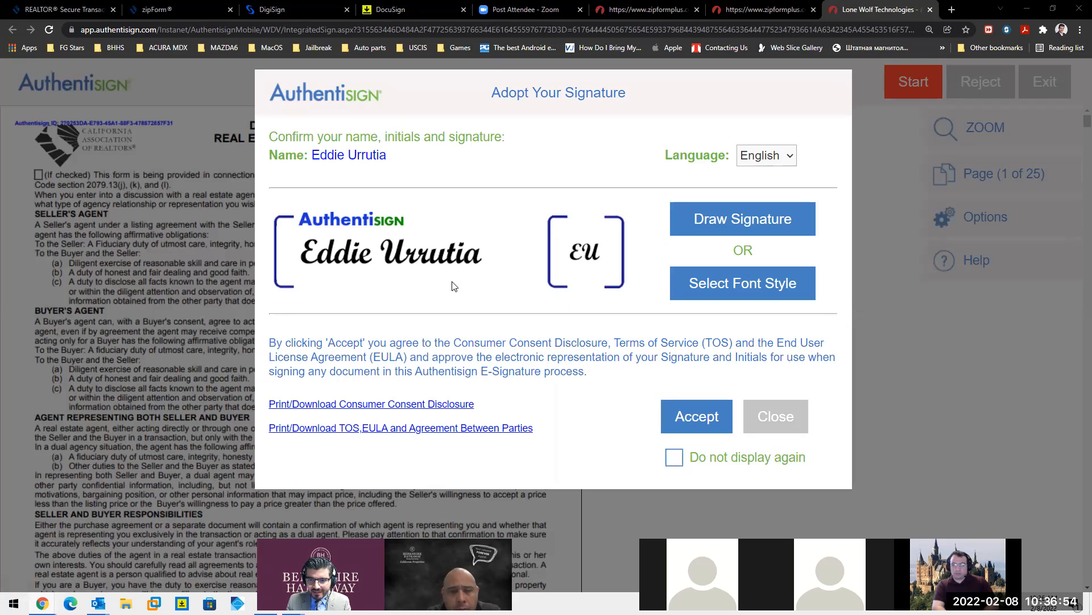
- Change the buyer's signature and initials to the second, lighter script font style and save
left_click(709, 282)
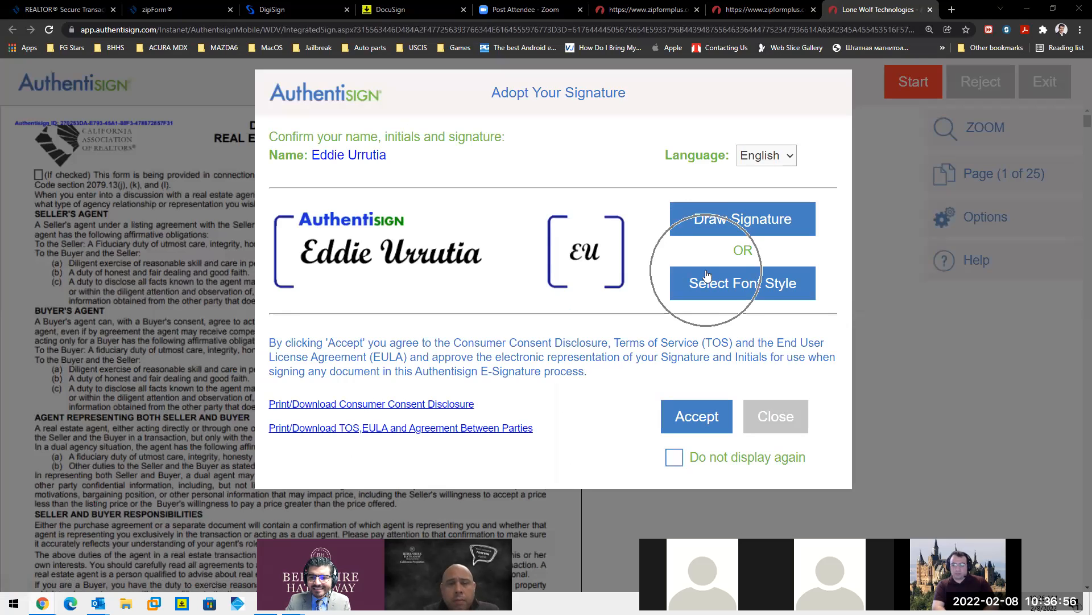
left_click(709, 281)
left_click(741, 216)
key("ctrl")
key("ctrl")
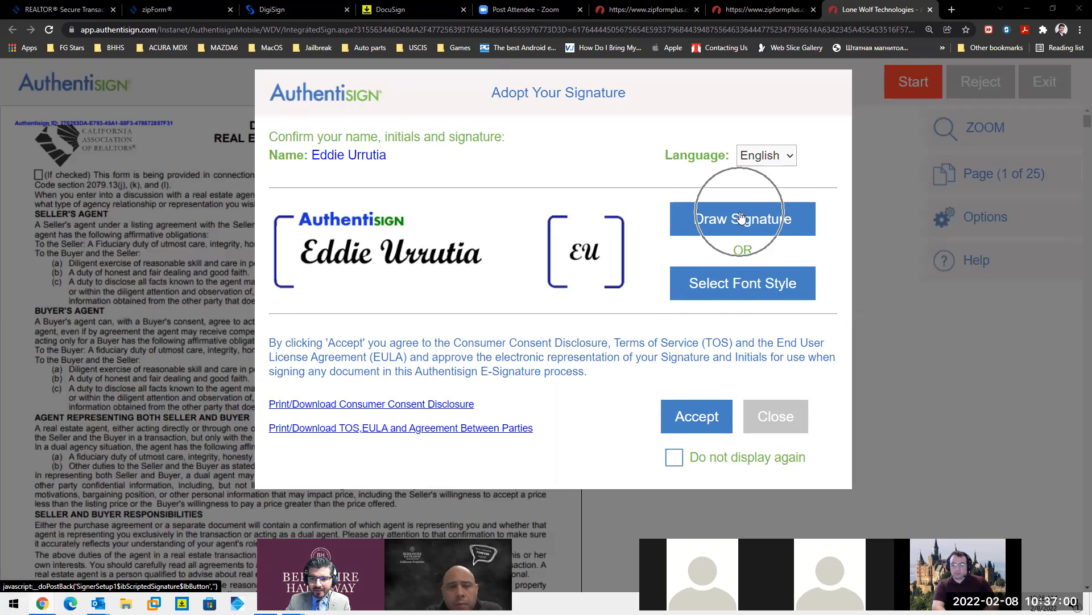
left_click(743, 285)
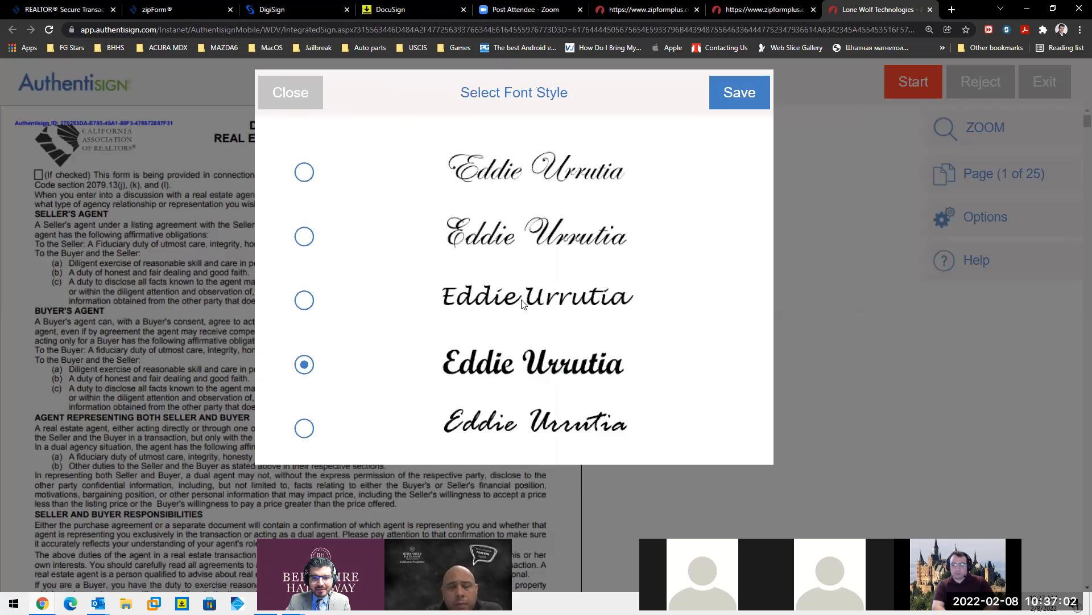
key("ctrl")
key("ctrl")
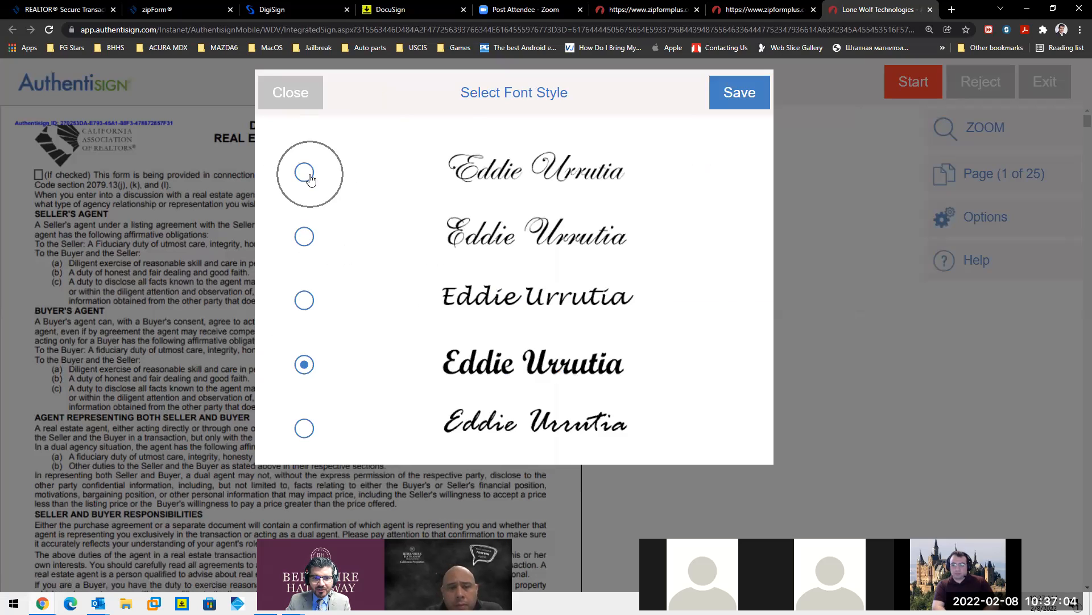
key("ctrl")
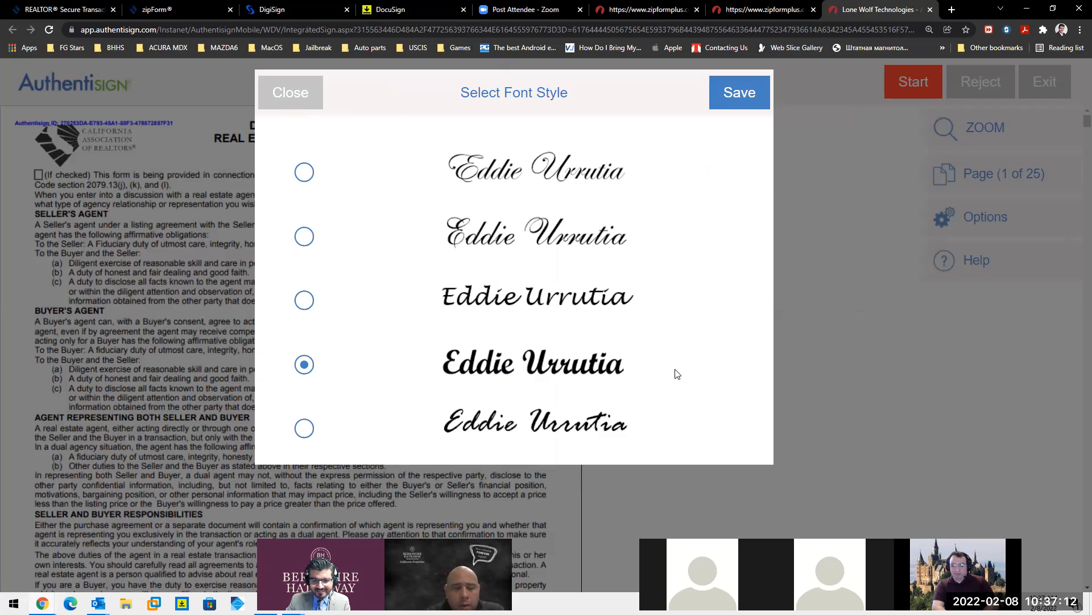
key("ctrl")
left_click(304, 236)
key("ctrl")
key("ctrl")
key("ctrl")
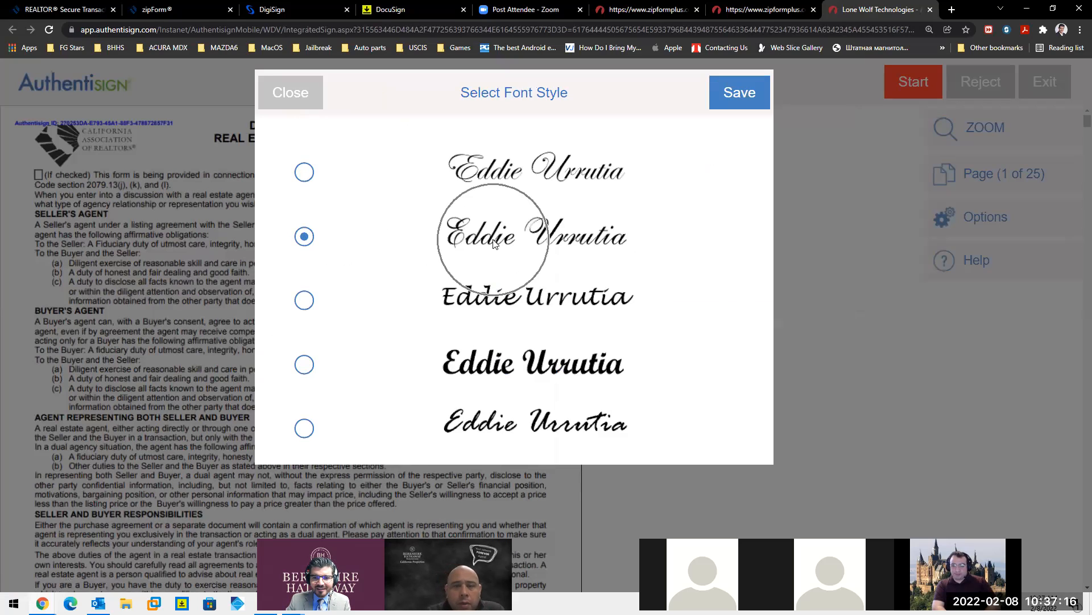
key("ctrl")
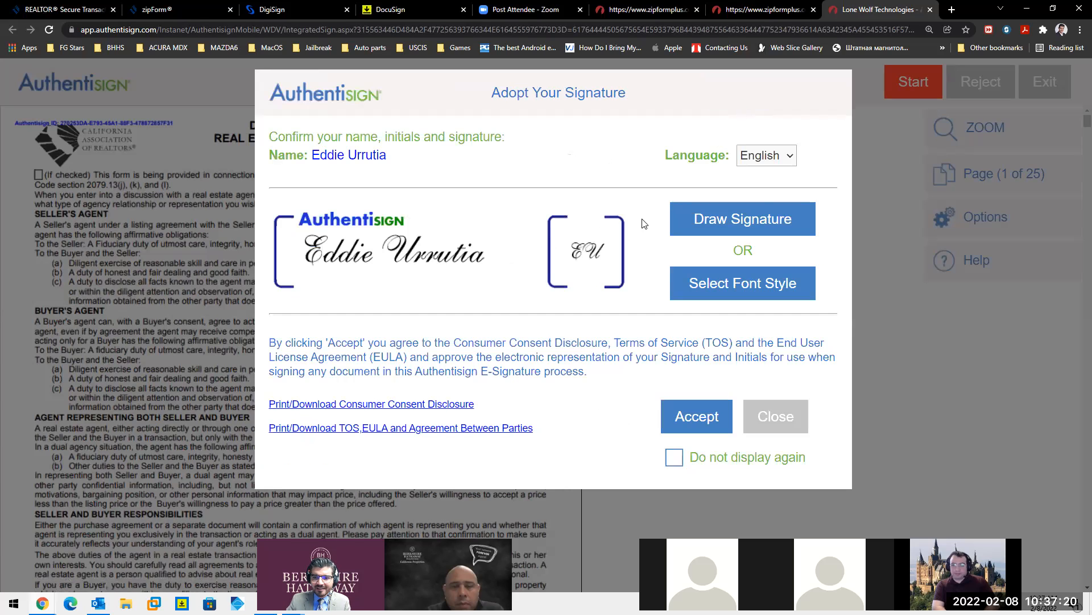
left_click(743, 219)
mouse_move(335, 246)
left_mouse_down()
mouse_move(497, 246)
mouse_move(729, 271)
left_mouse_up()
mouse_move(369, 276)
left_mouse_down()
mouse_move(488, 239)
mouse_move(563, 260)
left_mouse_up()
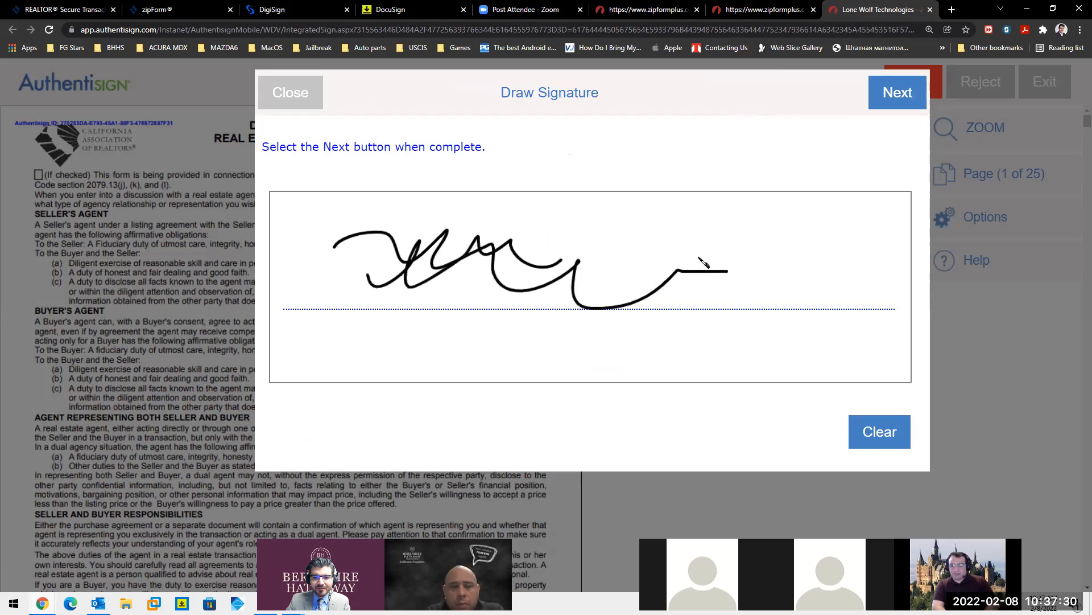
left_click(873, 439)
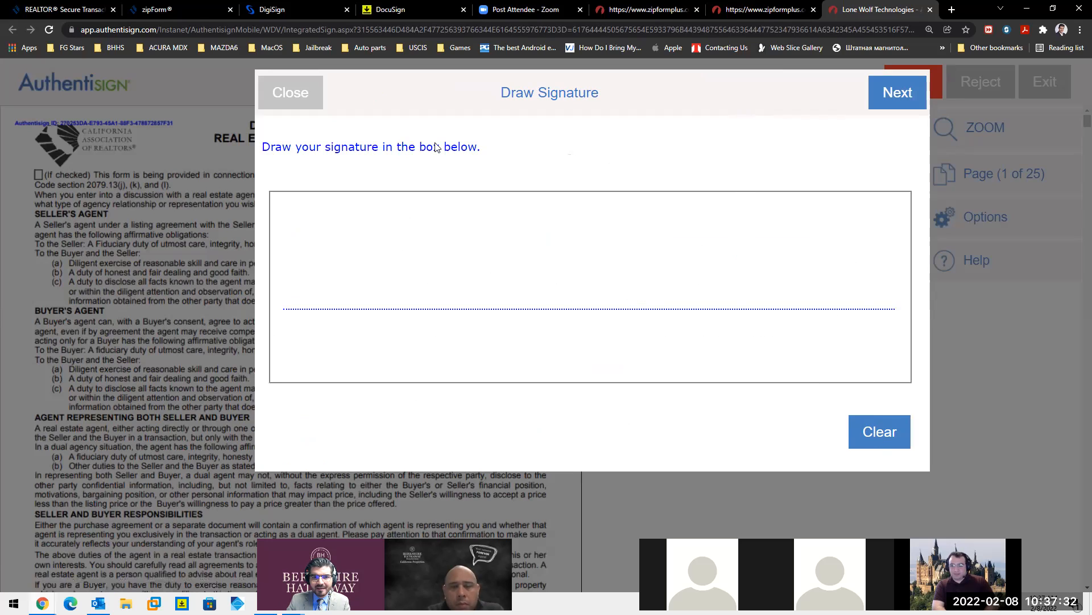
left_click(303, 98)
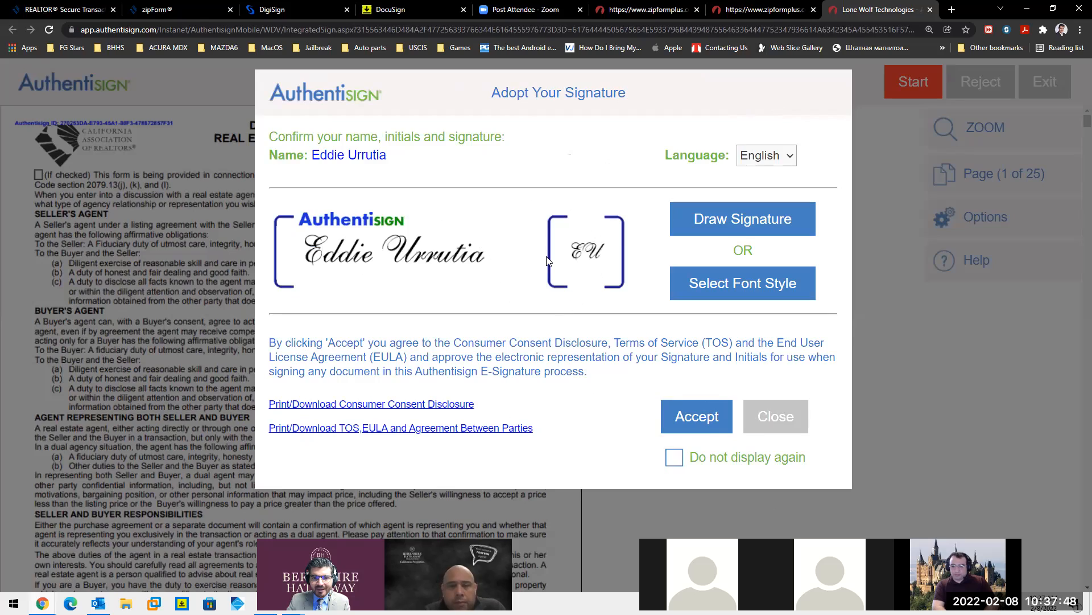
- Accept the adopted signature and sign the buyer's first three signature lines
left_click(706, 418)
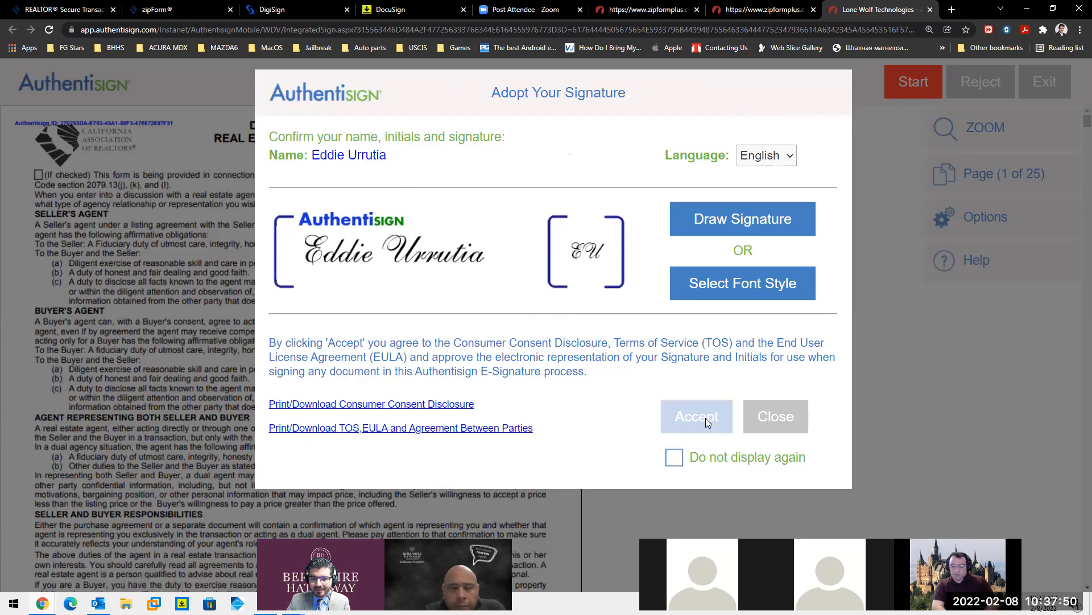
scroll(321, 275, "down", 6)
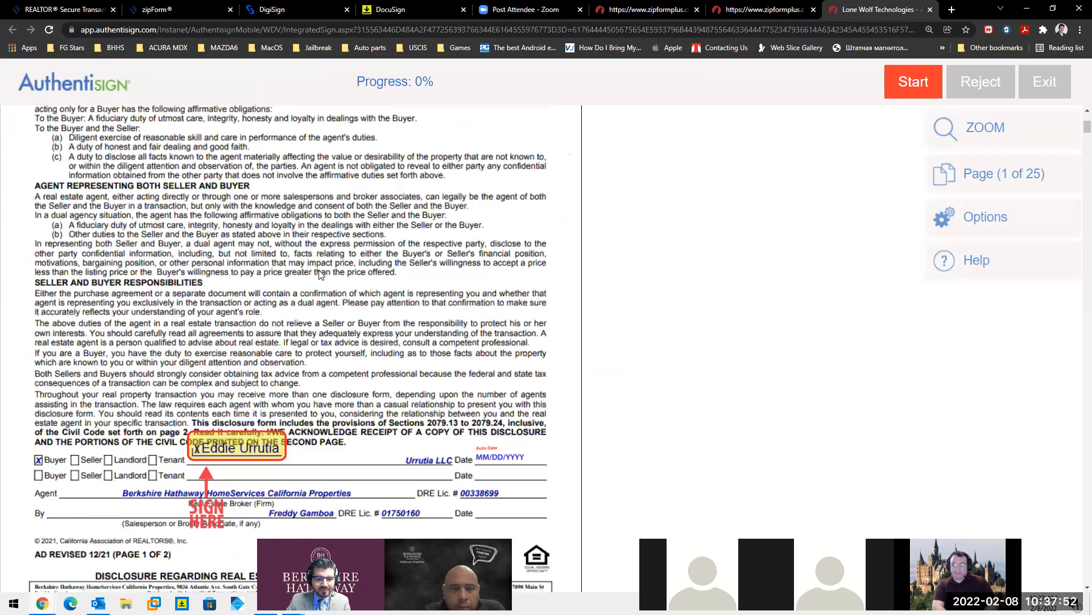
left_click(904, 84)
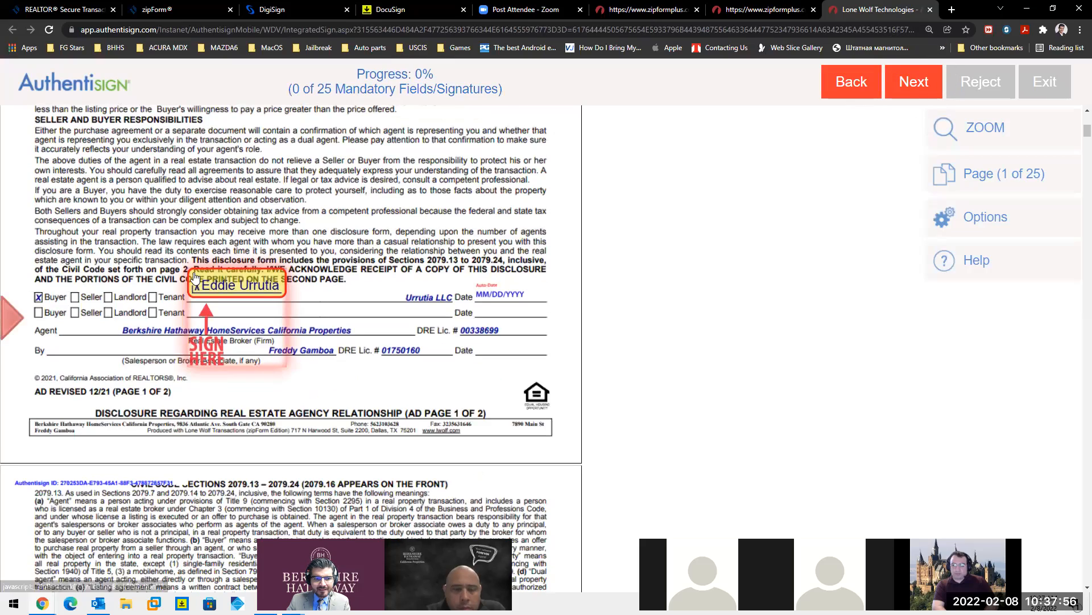
left_click(220, 286)
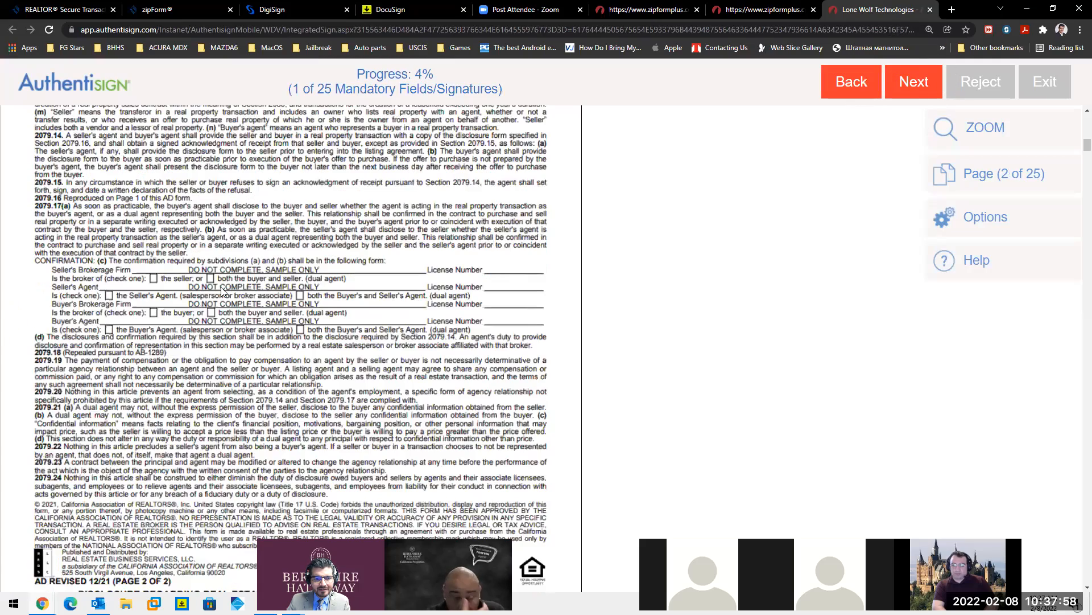
left_click(171, 289)
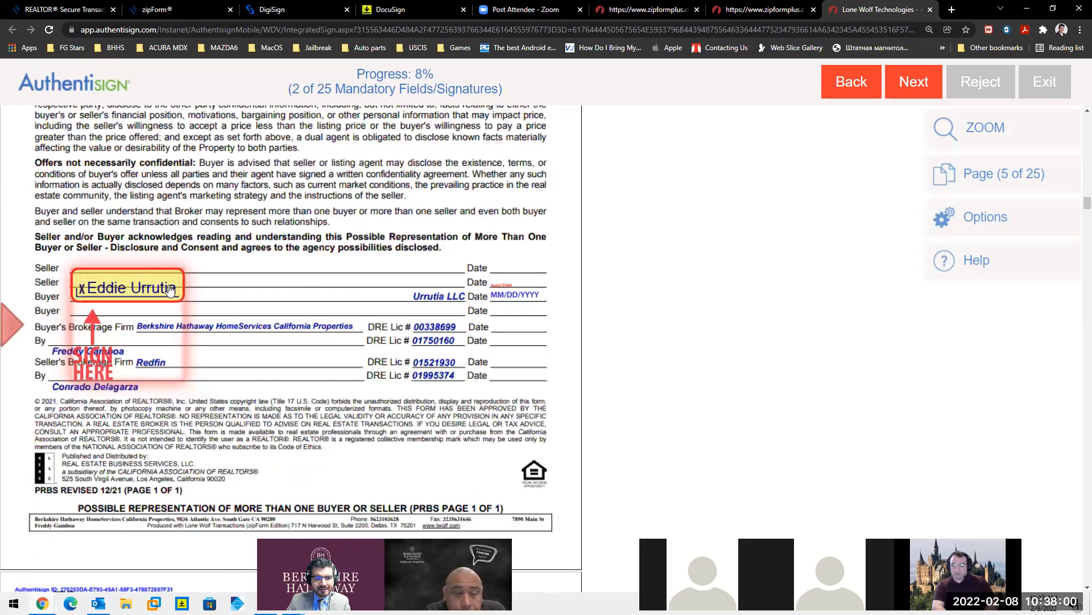
left_click(170, 289)
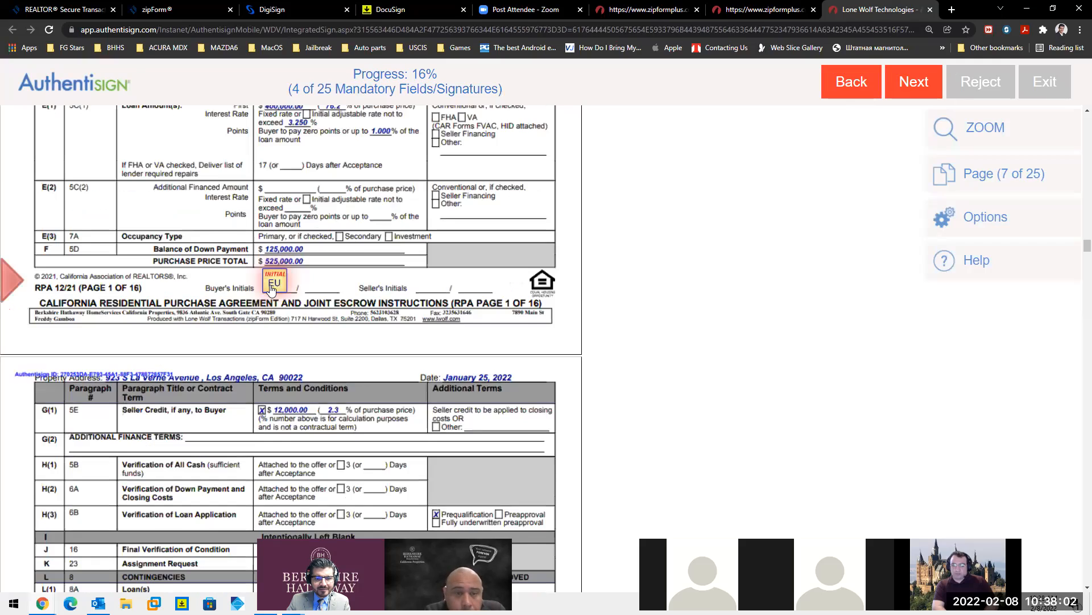
- Add the buyer's initials on the next seven pages of the agreement
left_click(270, 284)
left_click(269, 285)
left_click(270, 285)
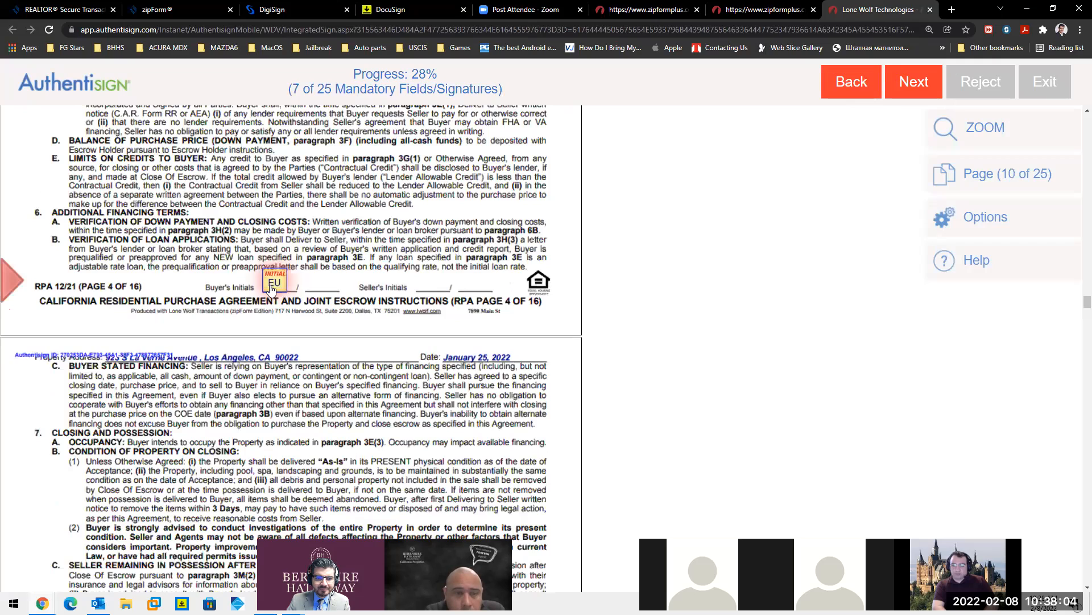
left_click(271, 288)
left_click(271, 287)
left_click(271, 287)
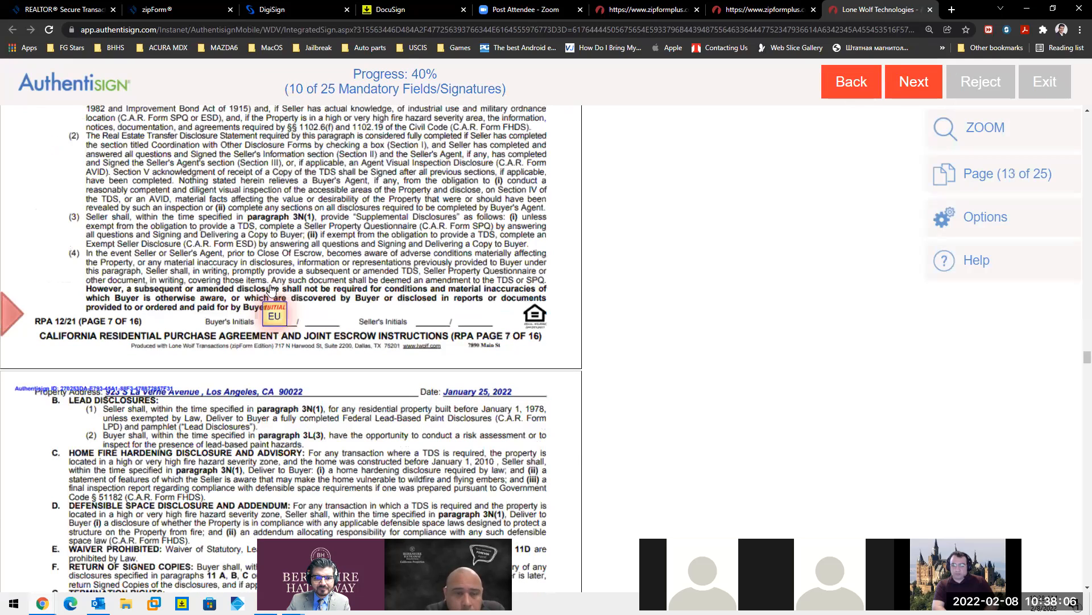
left_click(271, 288)
left_click(271, 288)
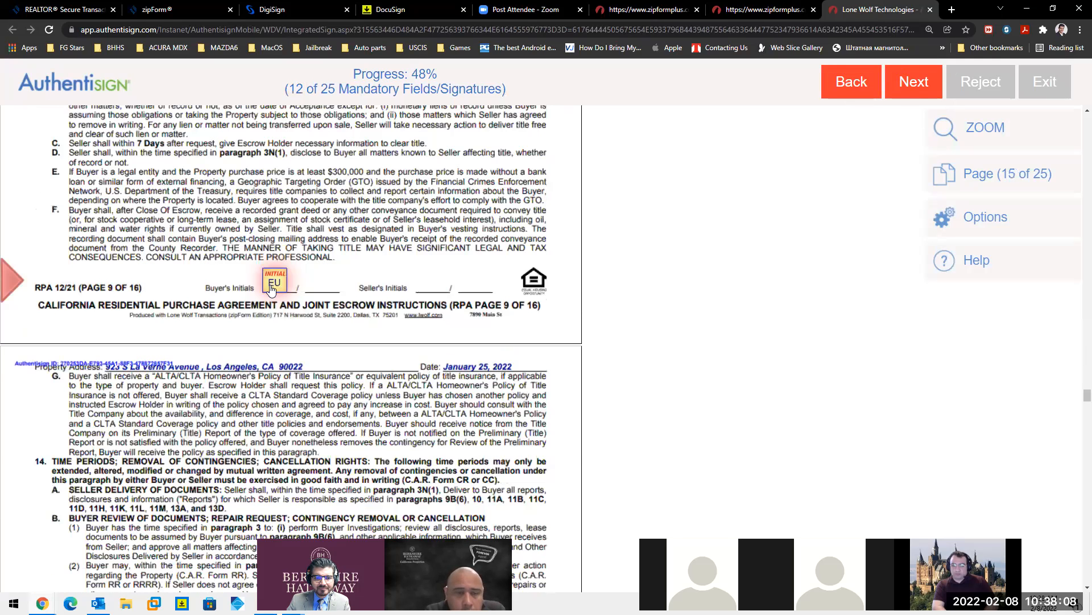
left_click(270, 284)
left_click(270, 284)
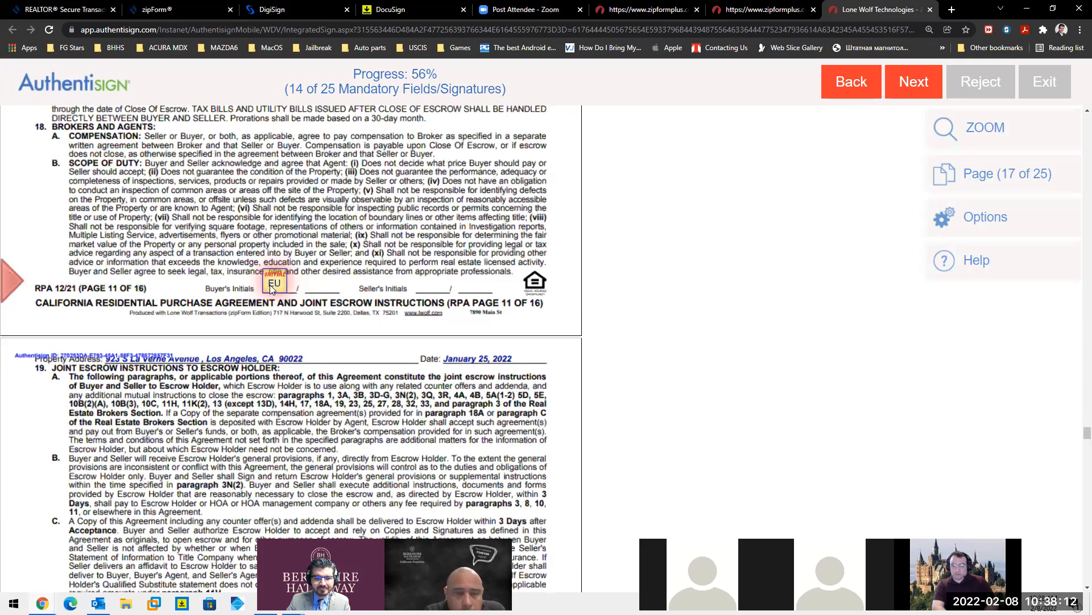
left_click(271, 287)
left_click(270, 287)
left_click(271, 288)
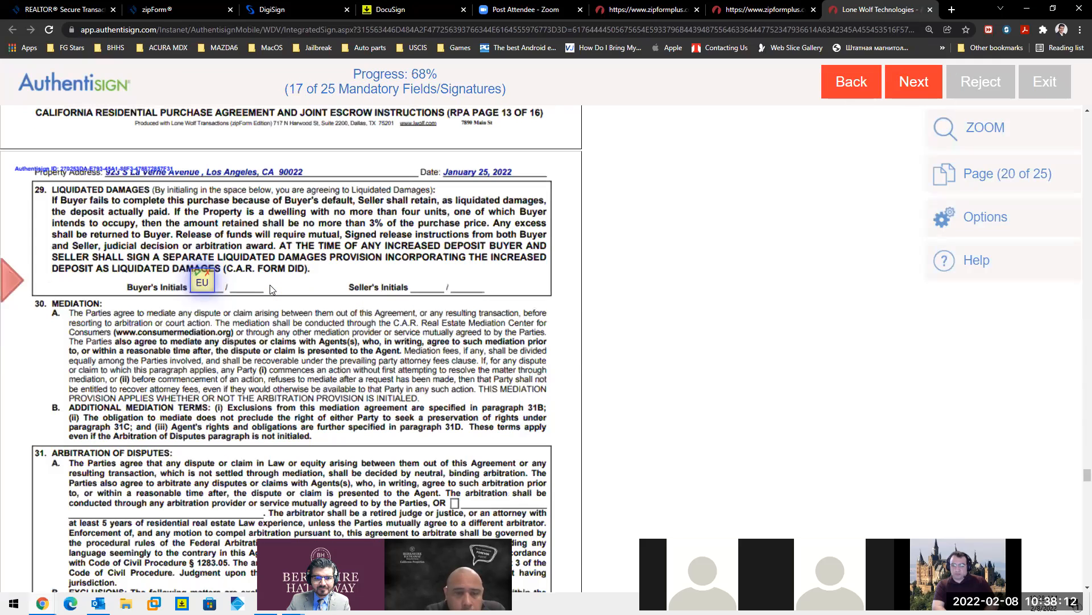
- Accept and initial the liquidated damages and arbitration of disputes clauses
left_click(200, 282)
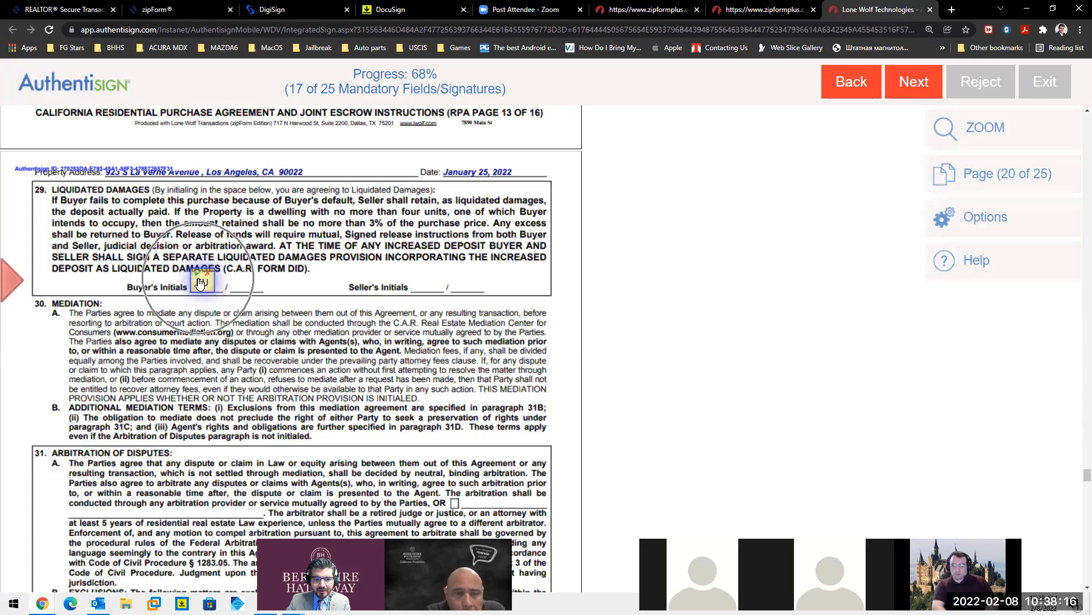
left_click(201, 283)
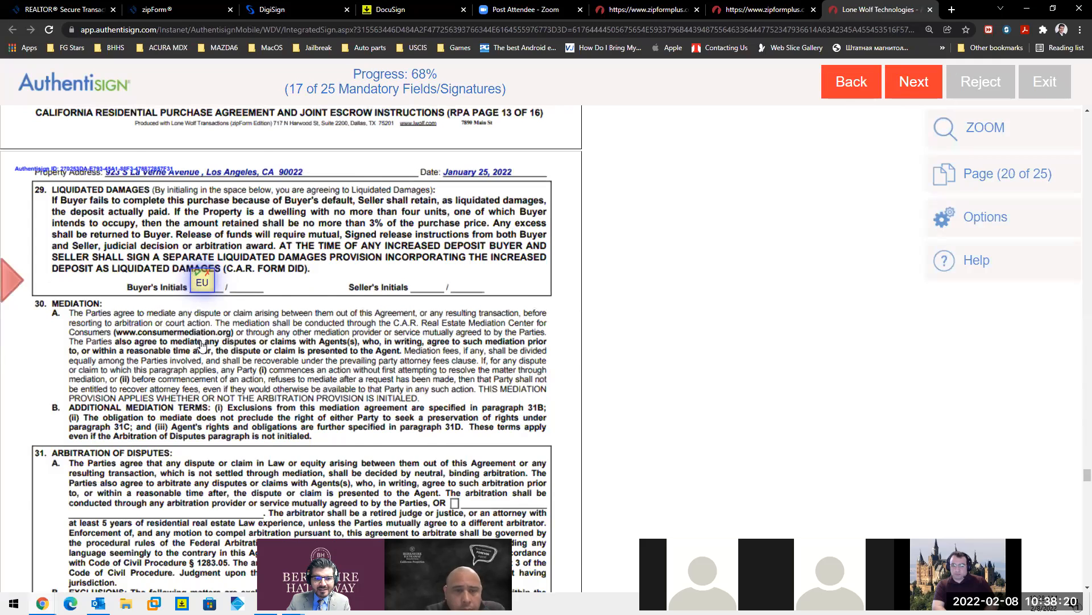
left_click(200, 283)
left_click(261, 357)
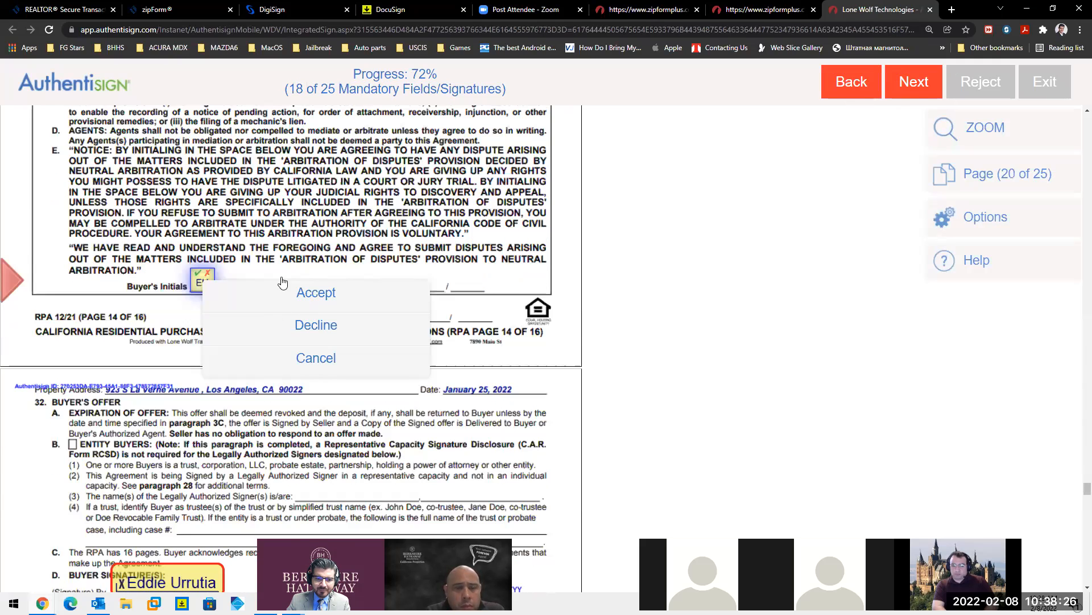
left_click(282, 283)
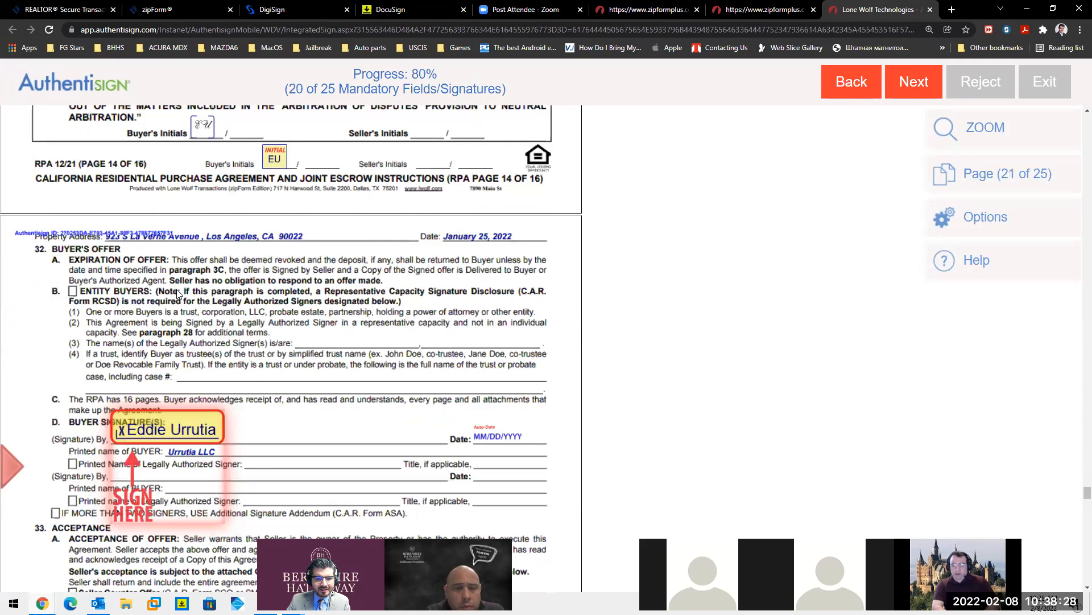
- Sign the buyer's offer, advisory, page 24 and CCPA acknowledgments, then complete the signing
left_click(284, 289)
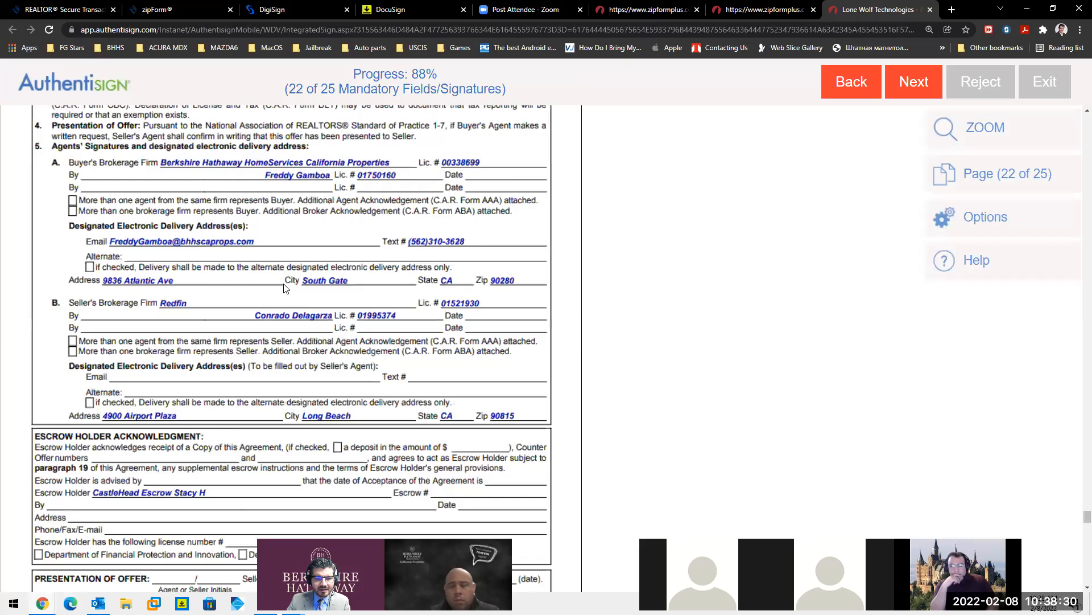
left_click(123, 284)
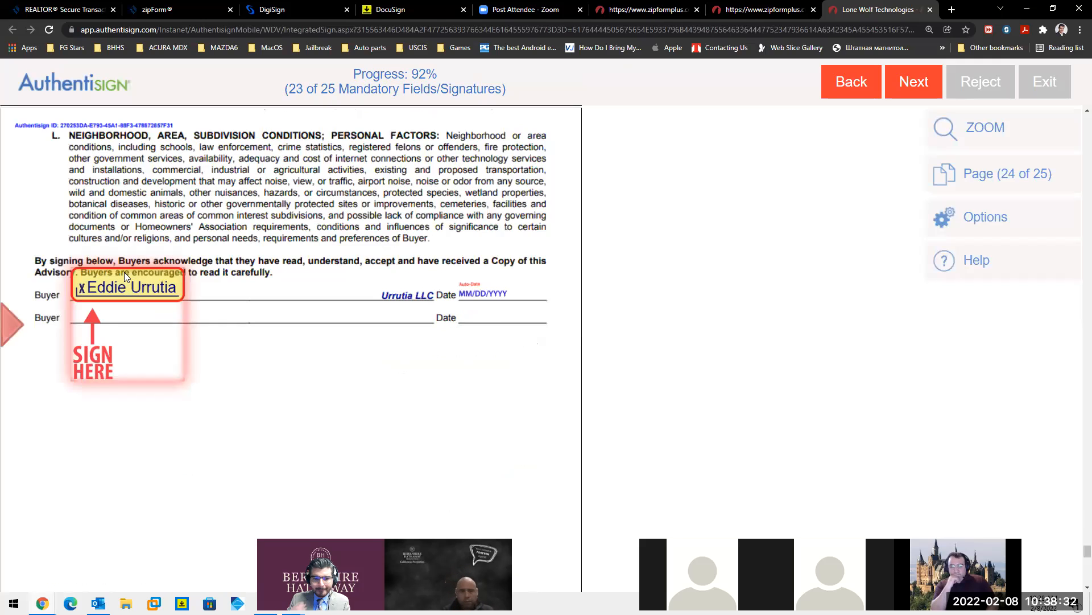
left_click(124, 286)
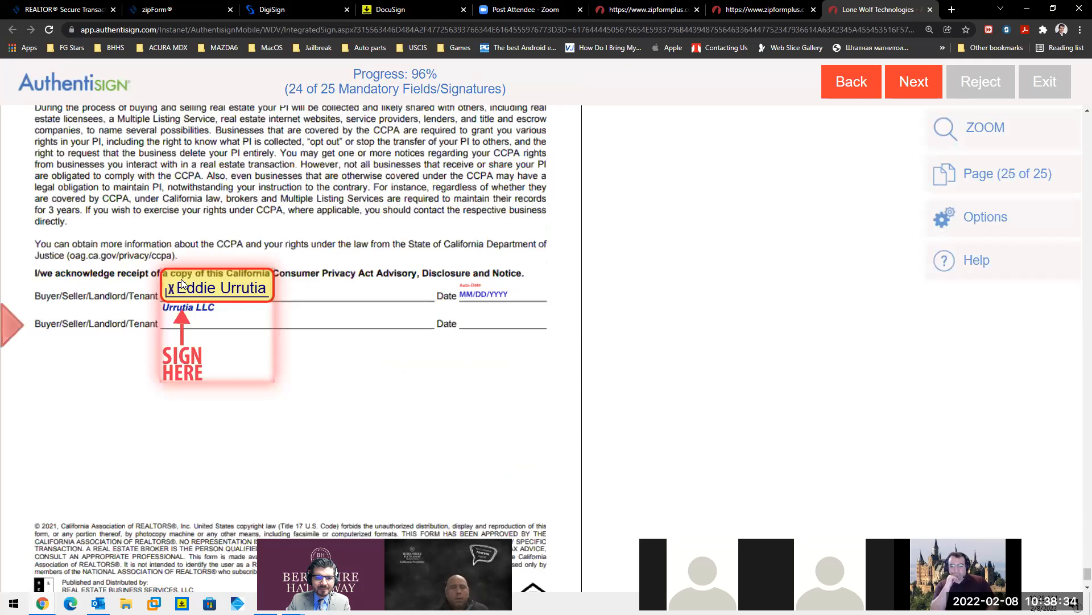
left_click(181, 285)
left_click(522, 294)
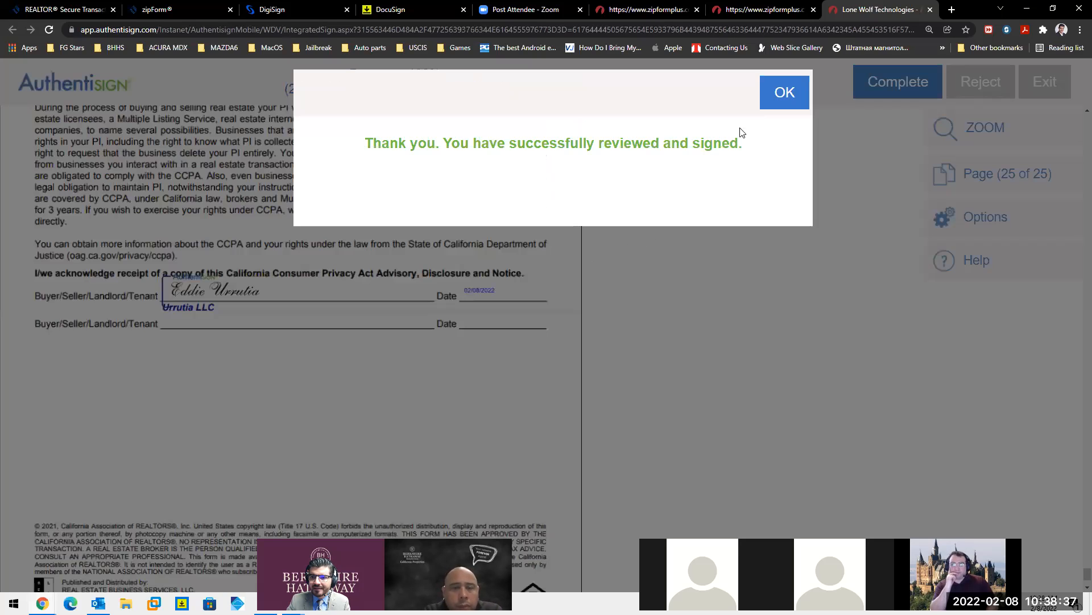
left_click(772, 91)
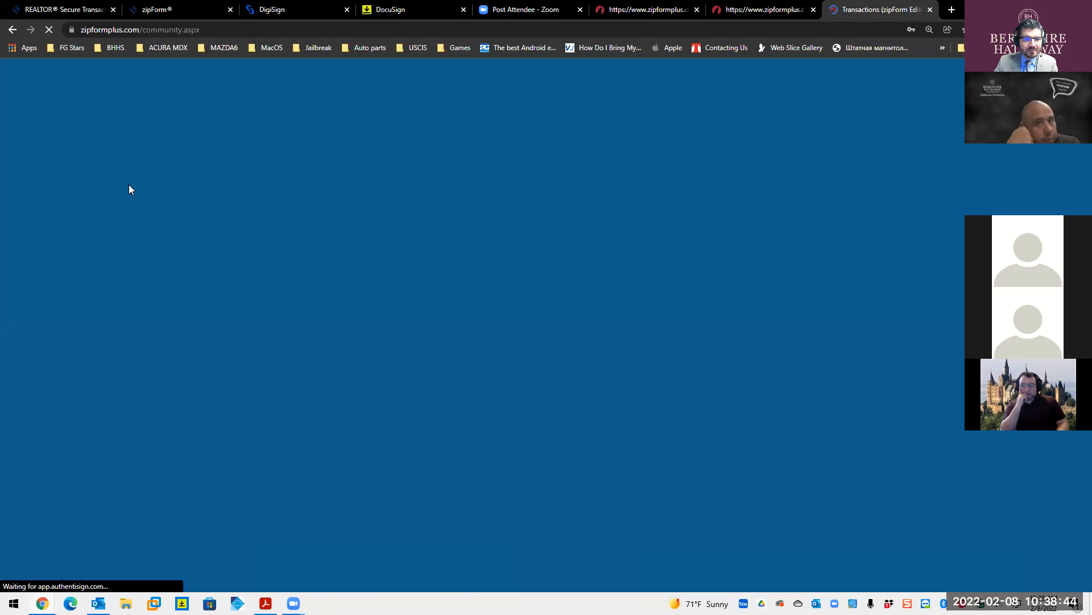
- Read the Signing complete and Signed Documents Ready emails, then open the new 10:39 signature request
key("alt+Tab")
left_click(62, 169)
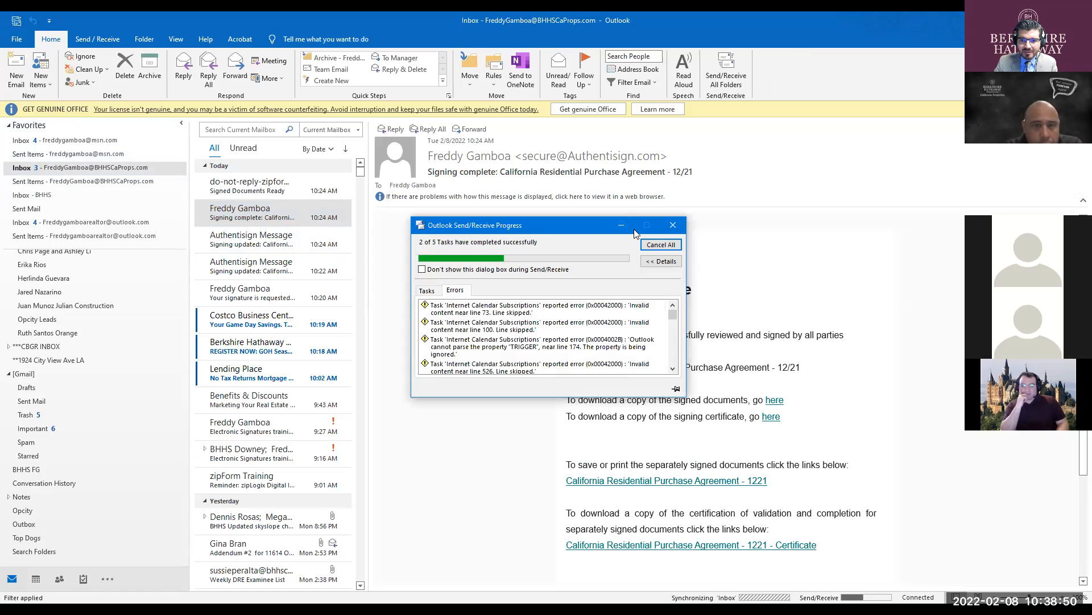
left_click(326, 222)
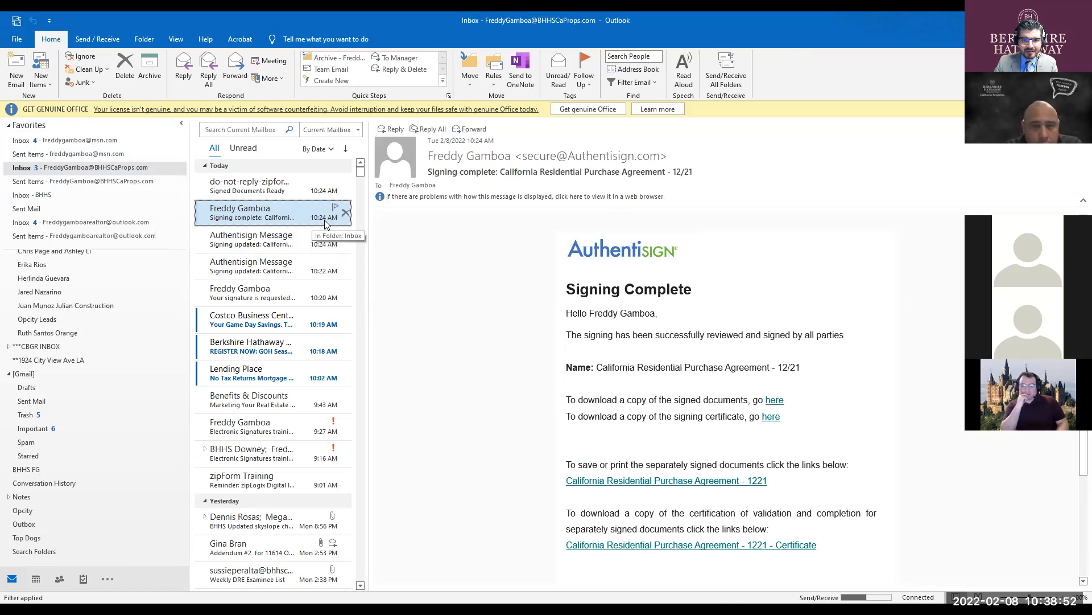
key("Up")
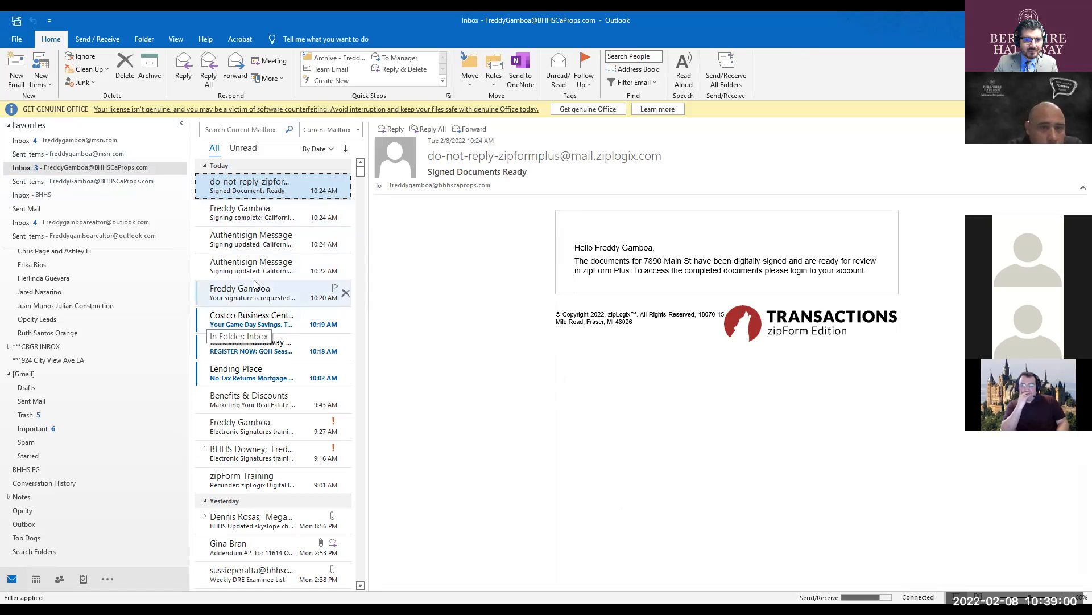
left_click(260, 259)
left_click(278, 200)
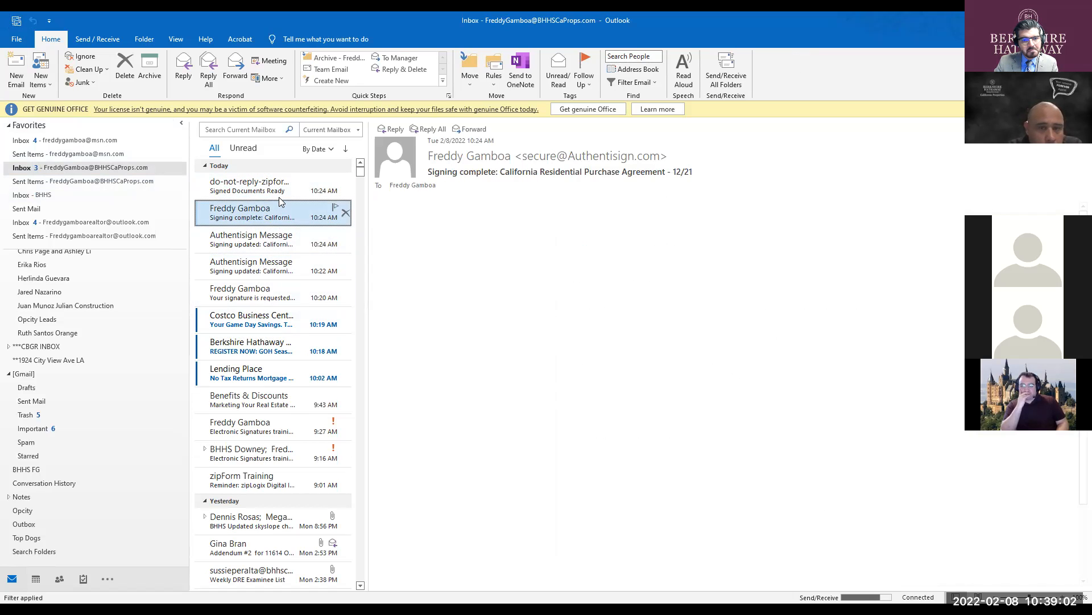
left_click(275, 182)
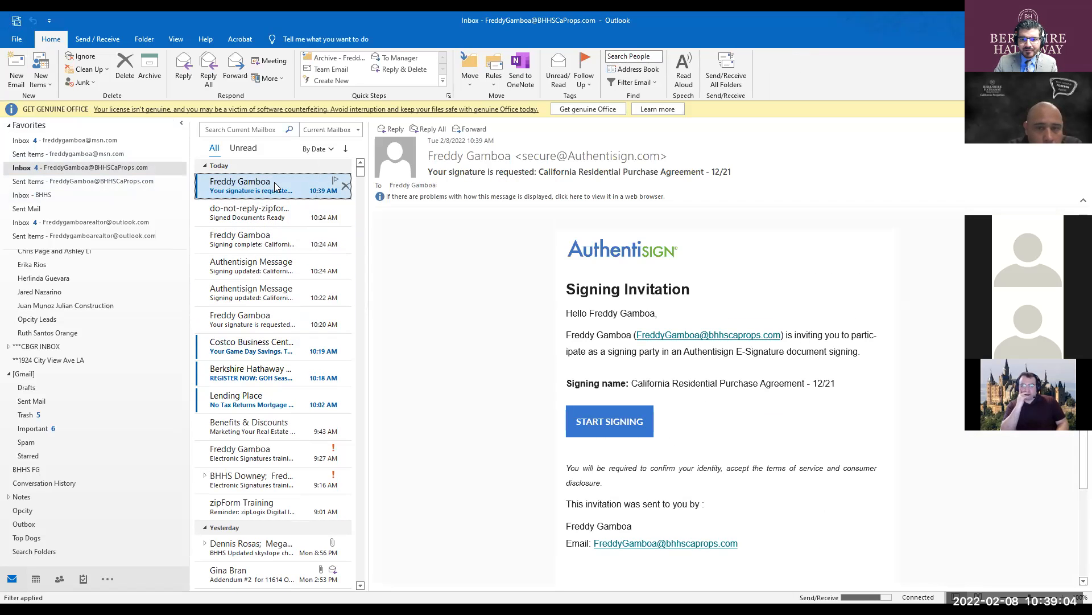
- Sign the agent's three fields including pages 5 and 22, complete signing, and open the new update email
left_click(606, 425)
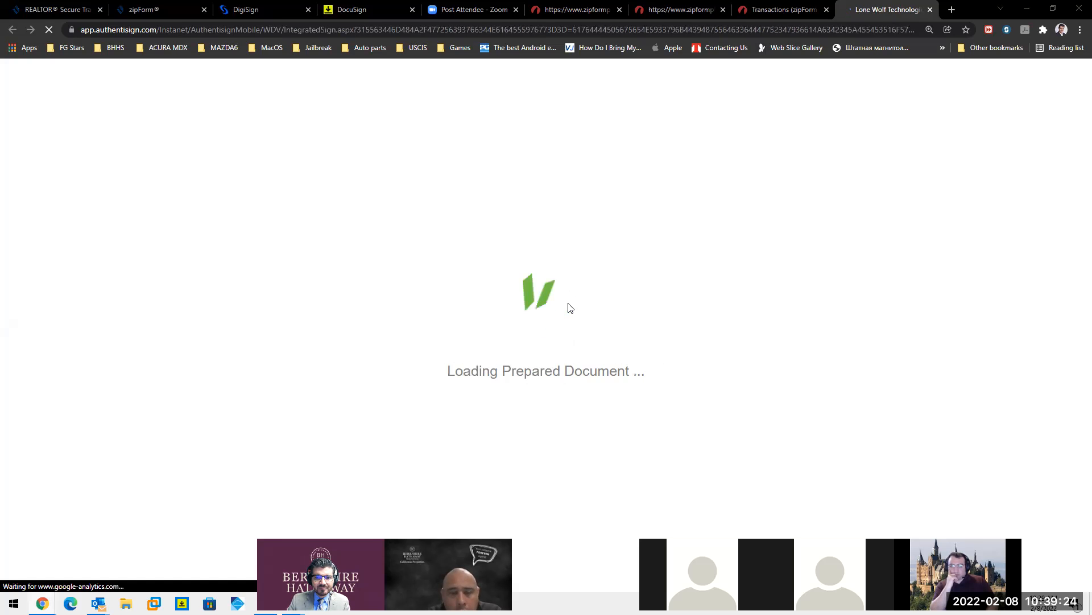
scroll(413, 364, "down", 3)
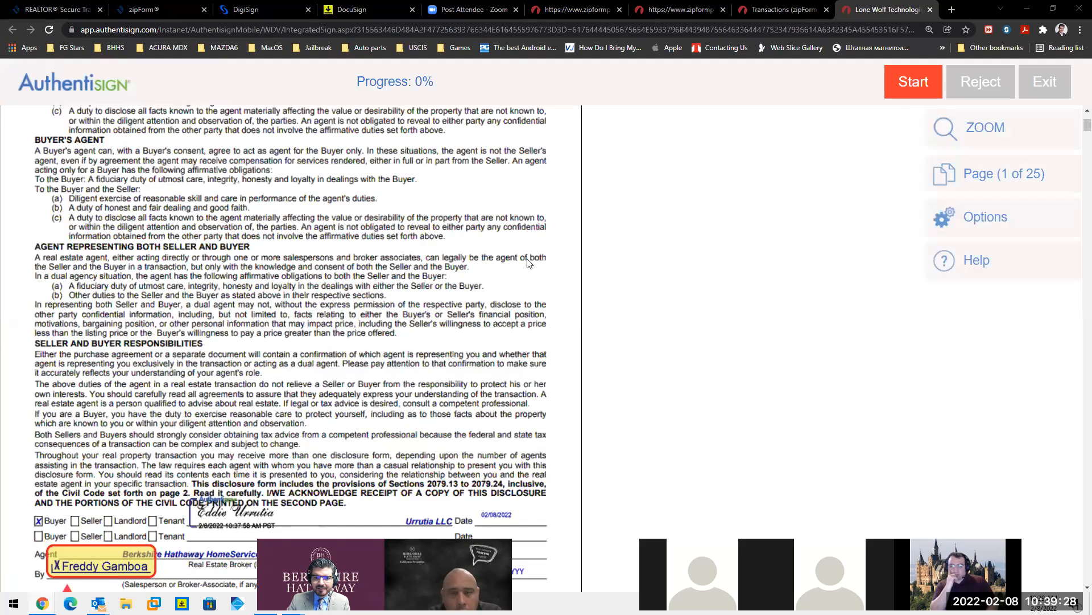
left_click(101, 281)
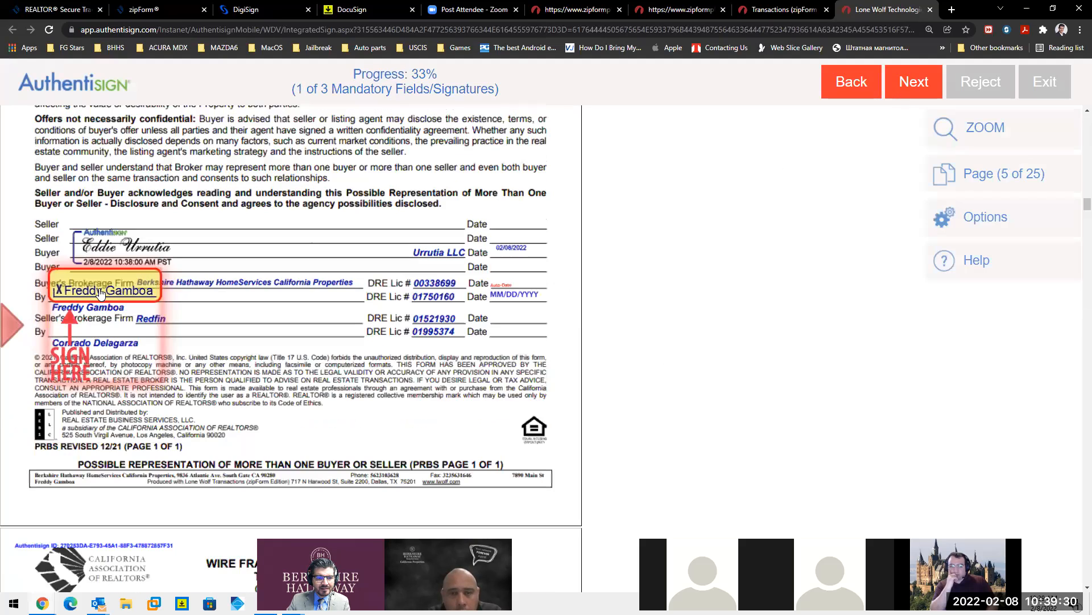
left_click(100, 294)
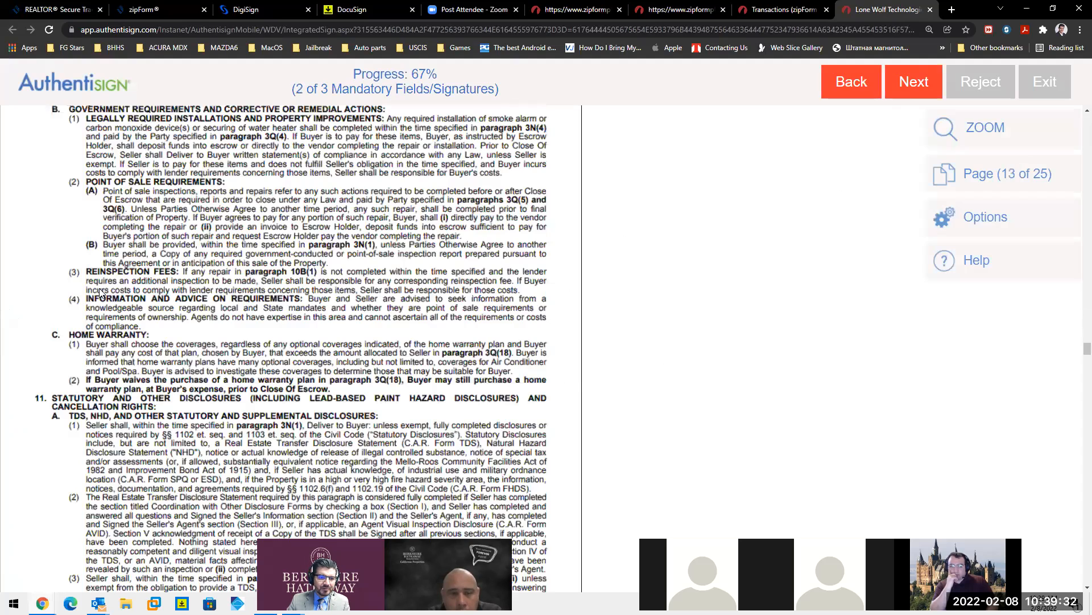
left_click(100, 293)
left_click(539, 294)
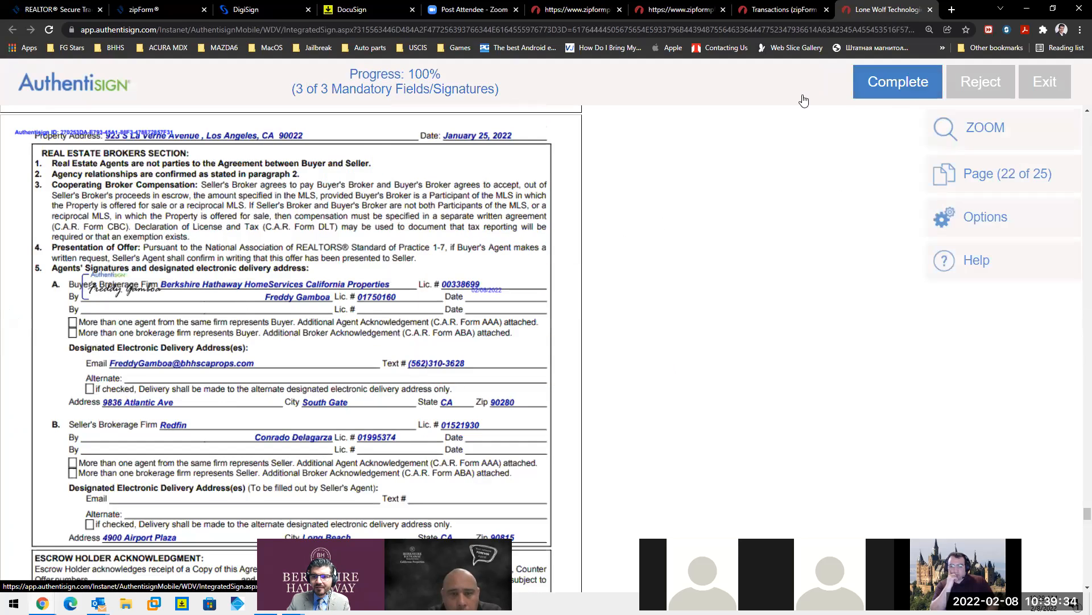
left_click(785, 92)
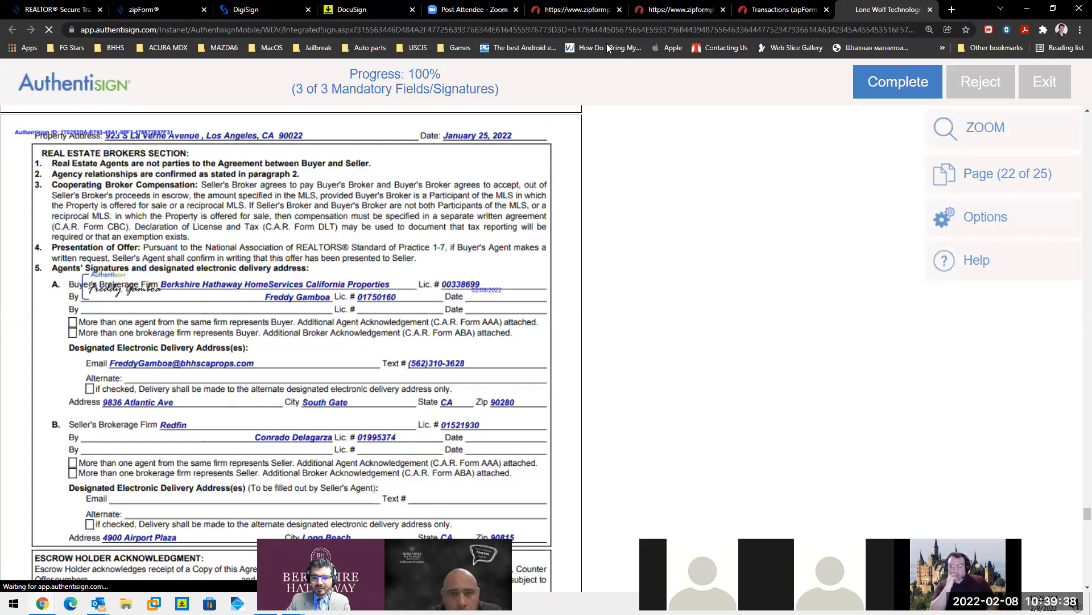
left_click(98, 603)
left_click(282, 196)
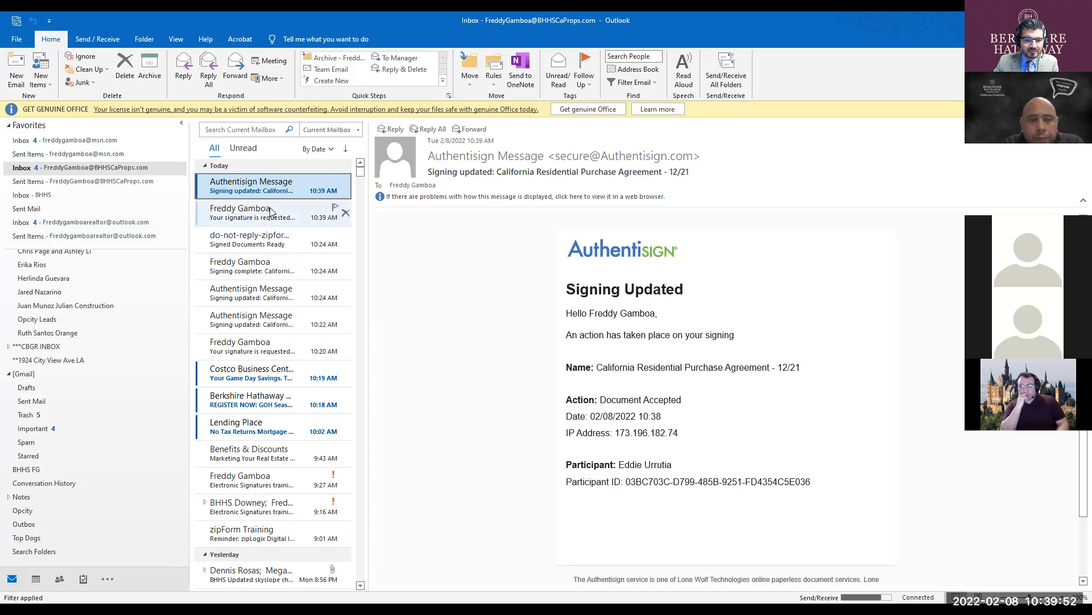
- Toggle the Unread and All filters and browse the Authentisign updates to open the newest Signing Complete email
left_click(243, 149)
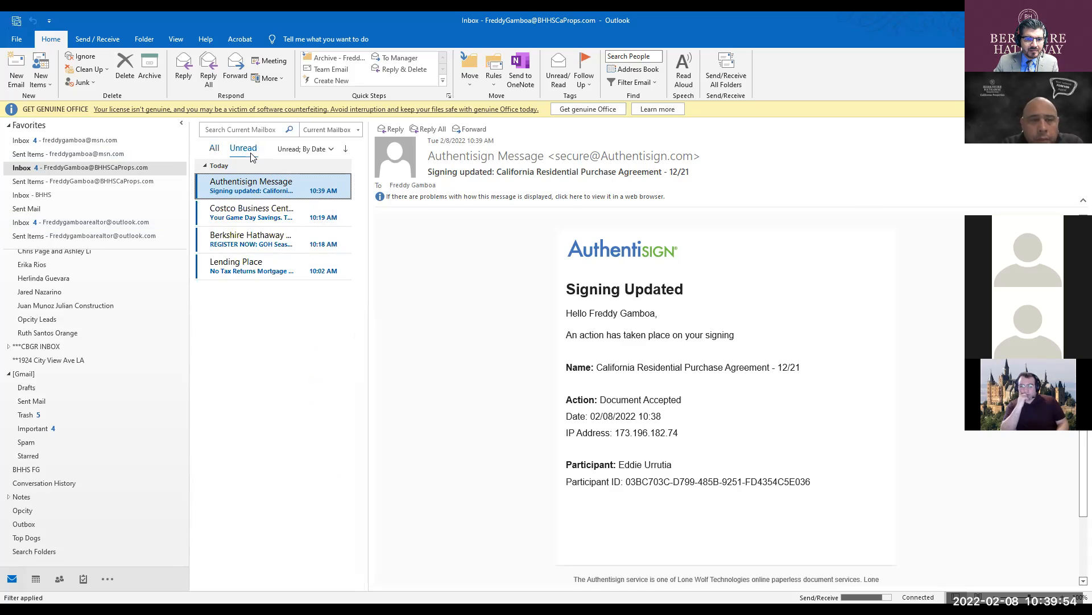
left_click(215, 149)
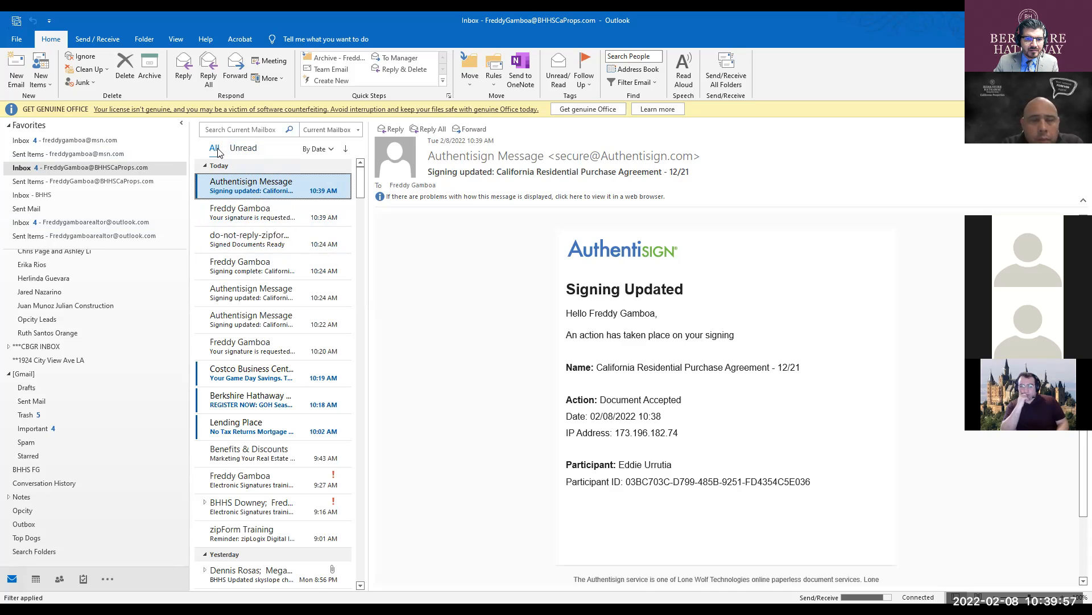
left_click(252, 155)
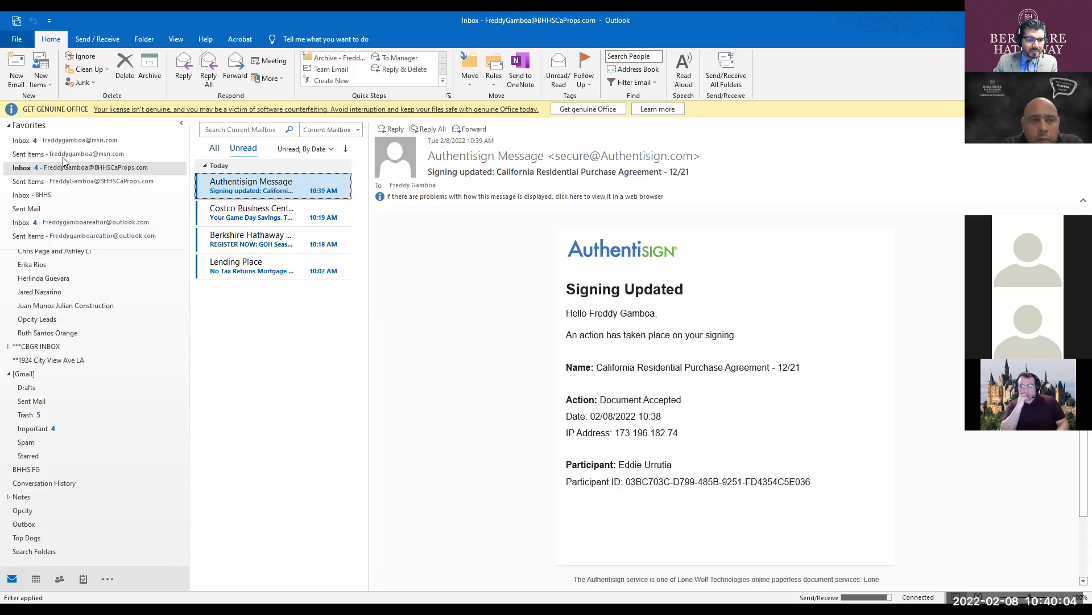
left_click_drag(183, 376, 173, 229)
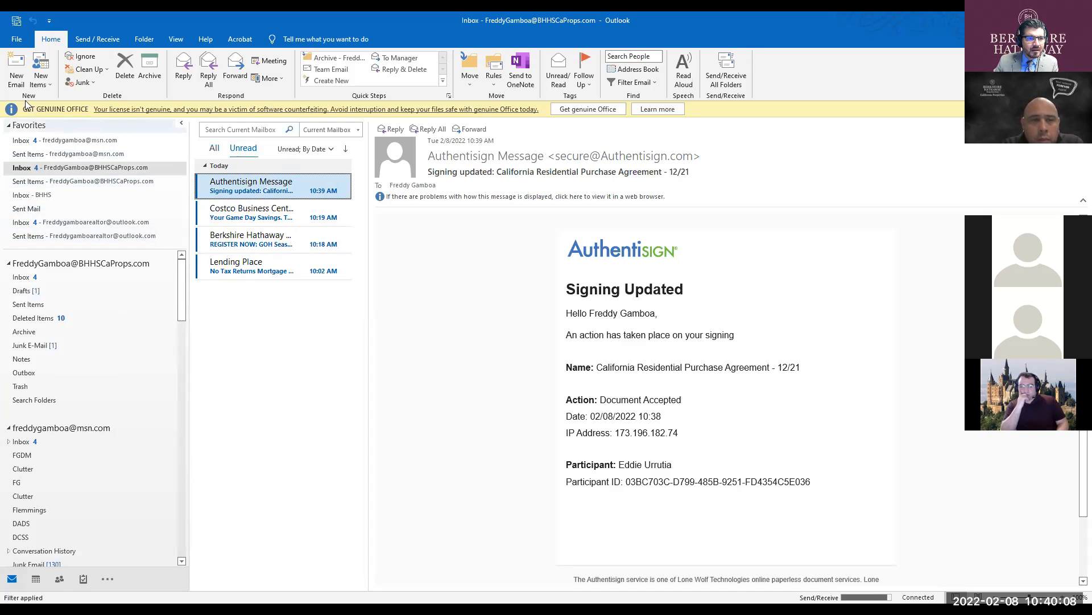
left_click(250, 188)
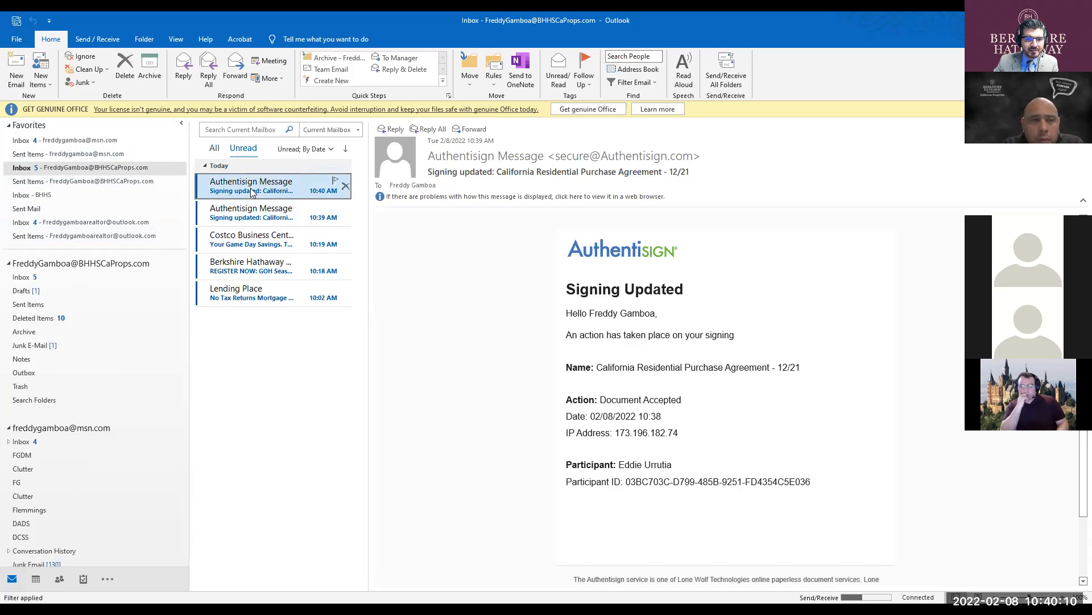
left_click(262, 213)
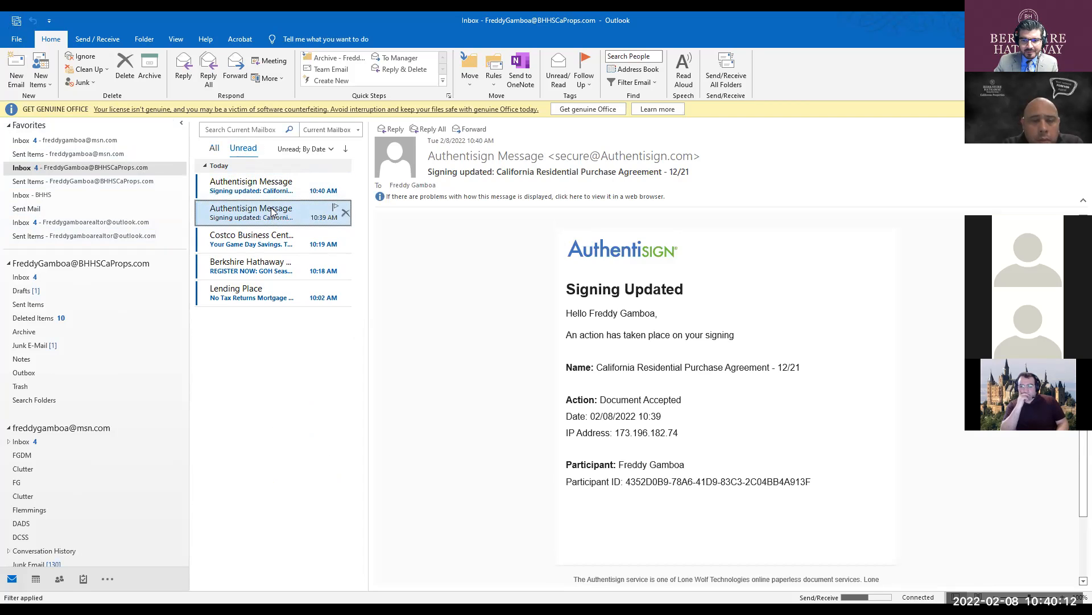
left_click(273, 188)
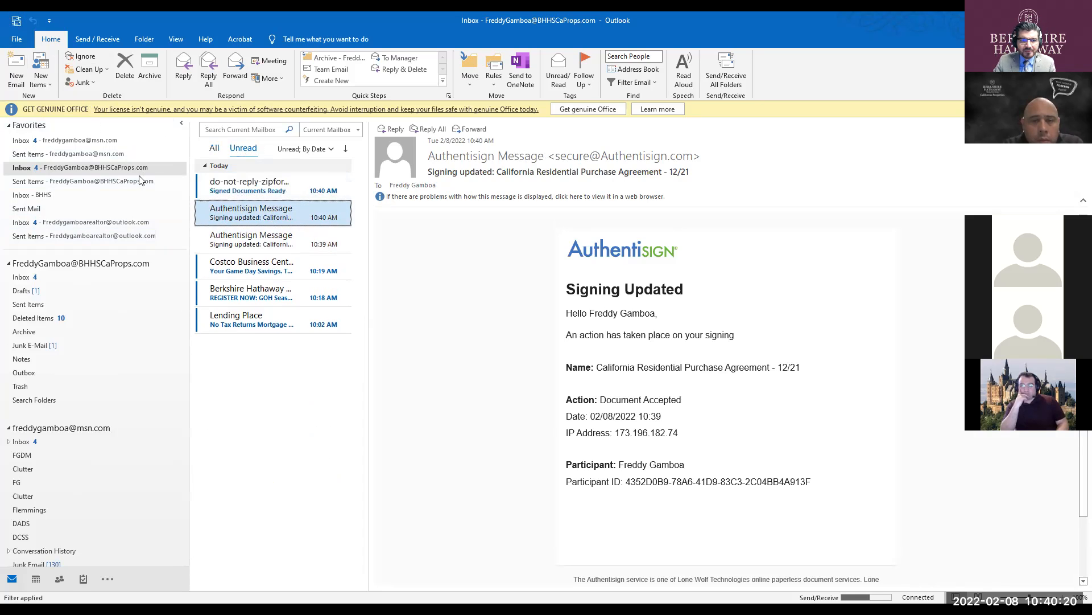
left_click(301, 186)
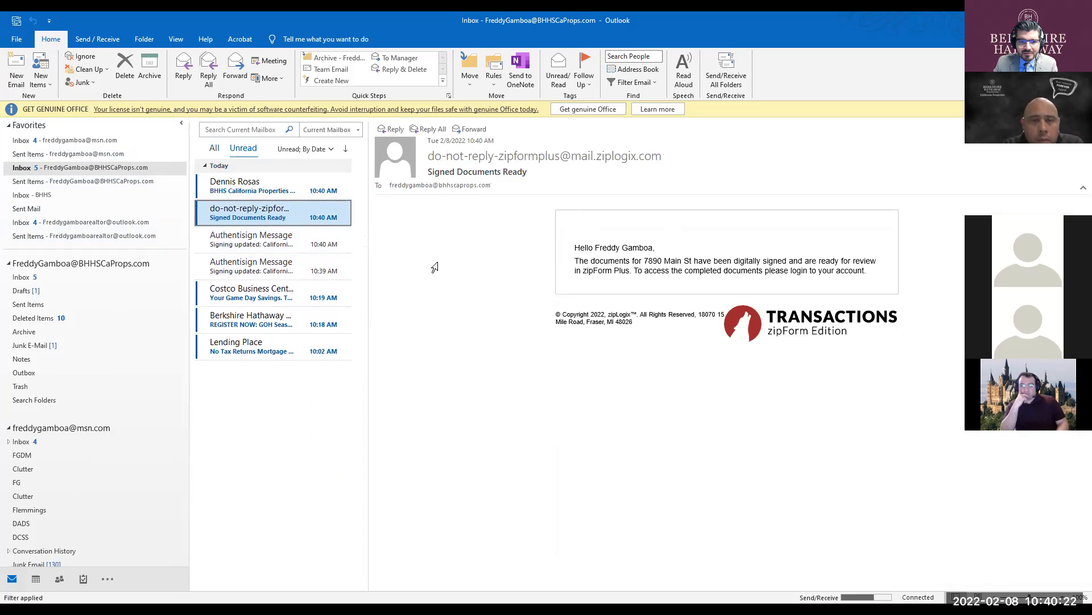
left_click(263, 185)
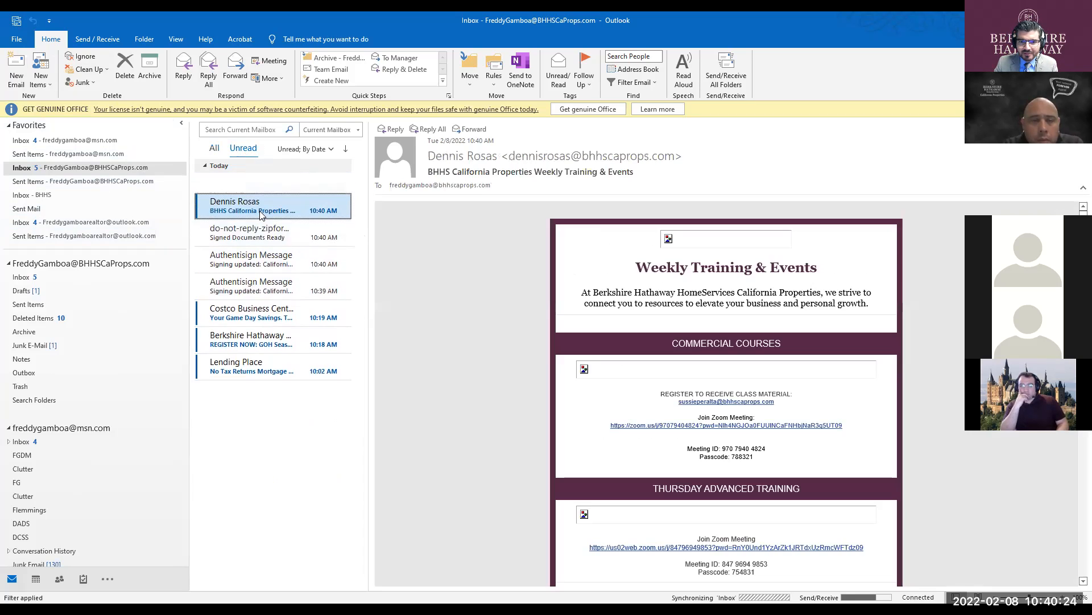
left_click(262, 186)
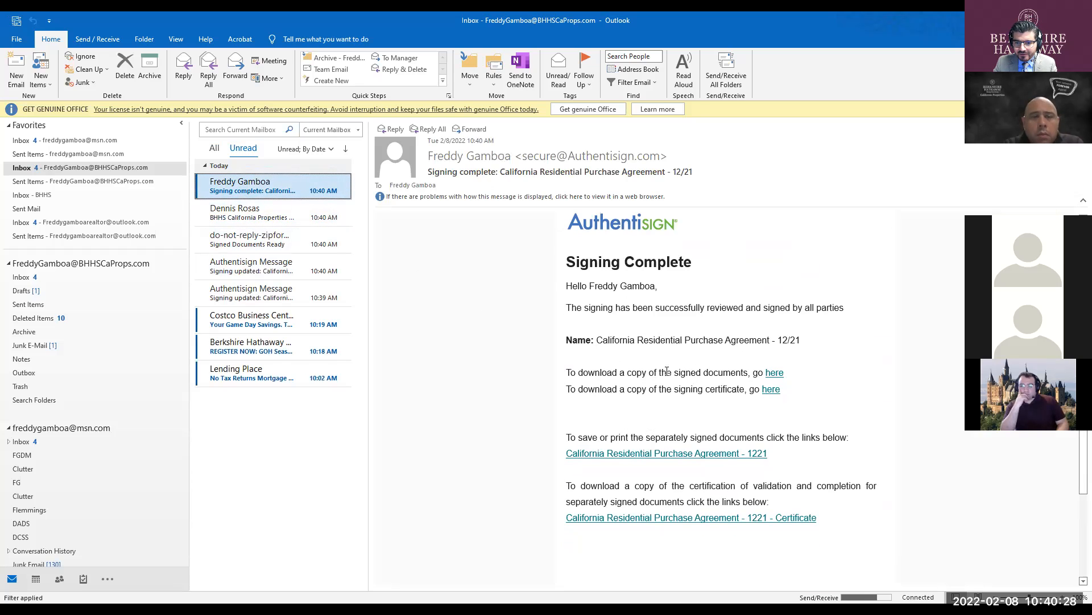
- Open the signed documents from the email link and highlight the buyer's entity name on the signature line
left_click(774, 373)
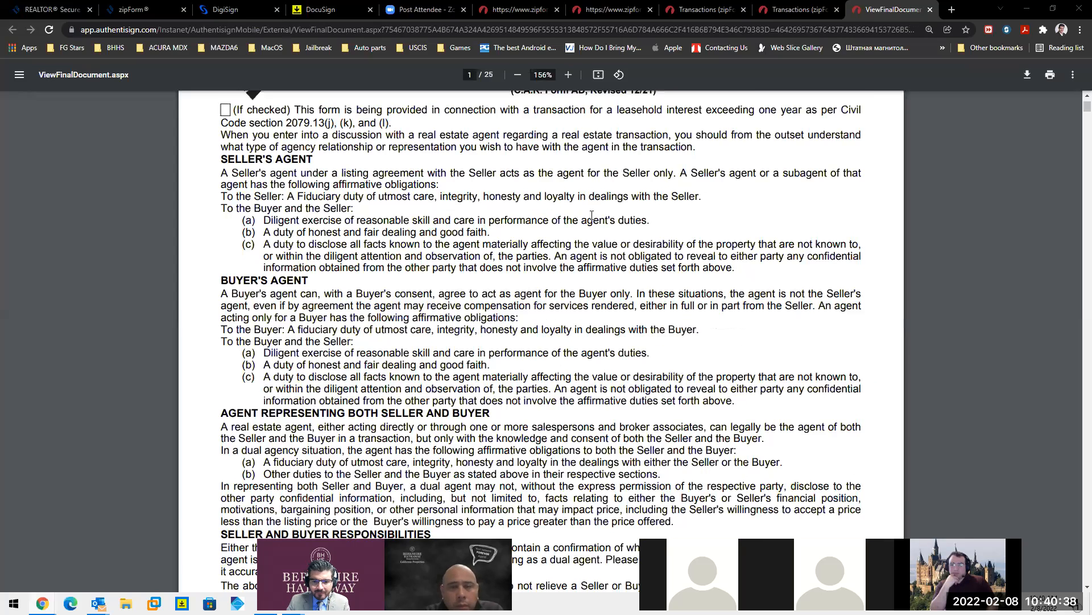
scroll(597, 219, "down", 8)
left_click(499, 290)
key("ctrl")
key("ctrl")
left_click_drag(684, 304, 744, 307)
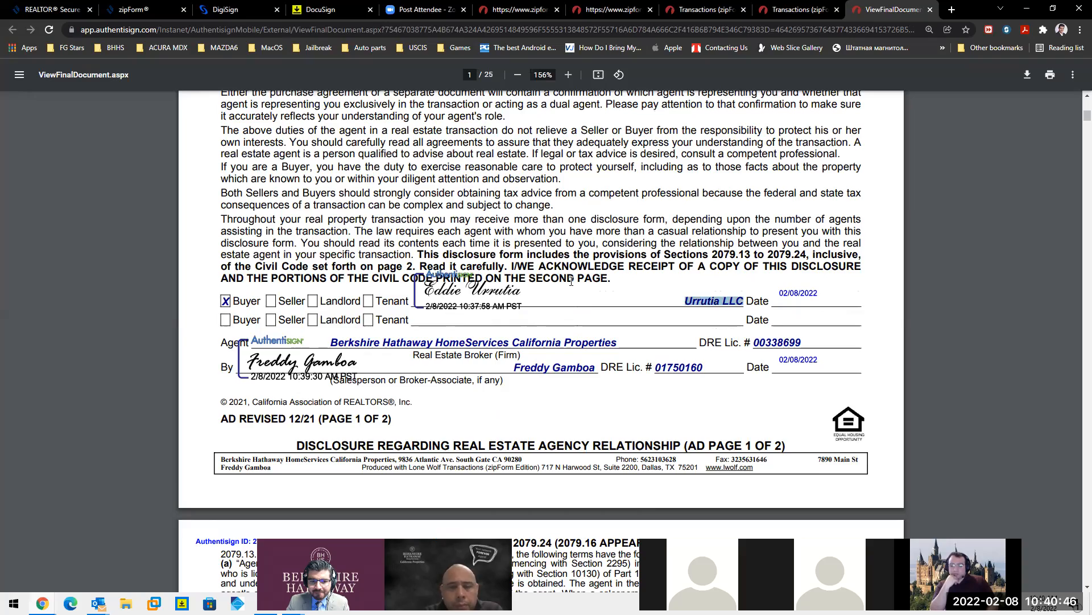
- Scroll through the agreement and highlight the buyer's name in the offer section
scroll(571, 280, "down", 1)
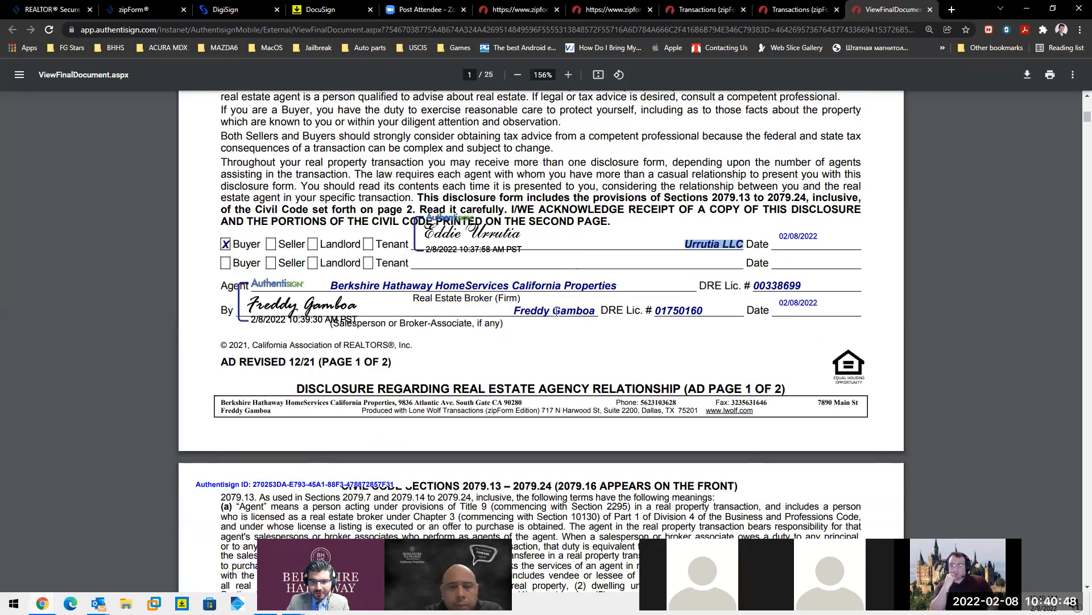
scroll(577, 308, "down", 5)
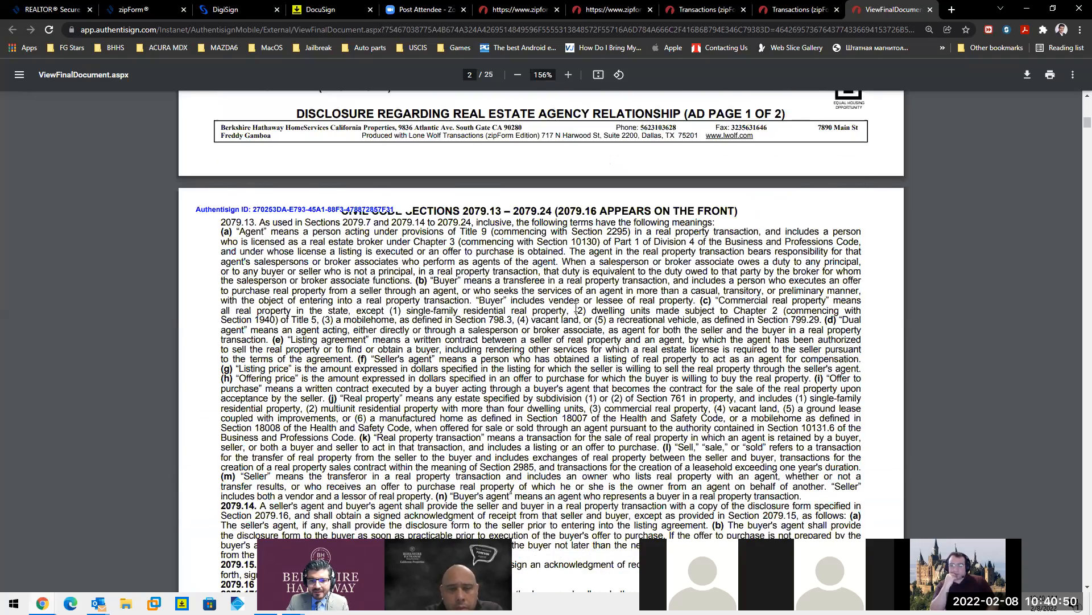
scroll(576, 308, "down", 15)
scroll(579, 302, "down", 11)
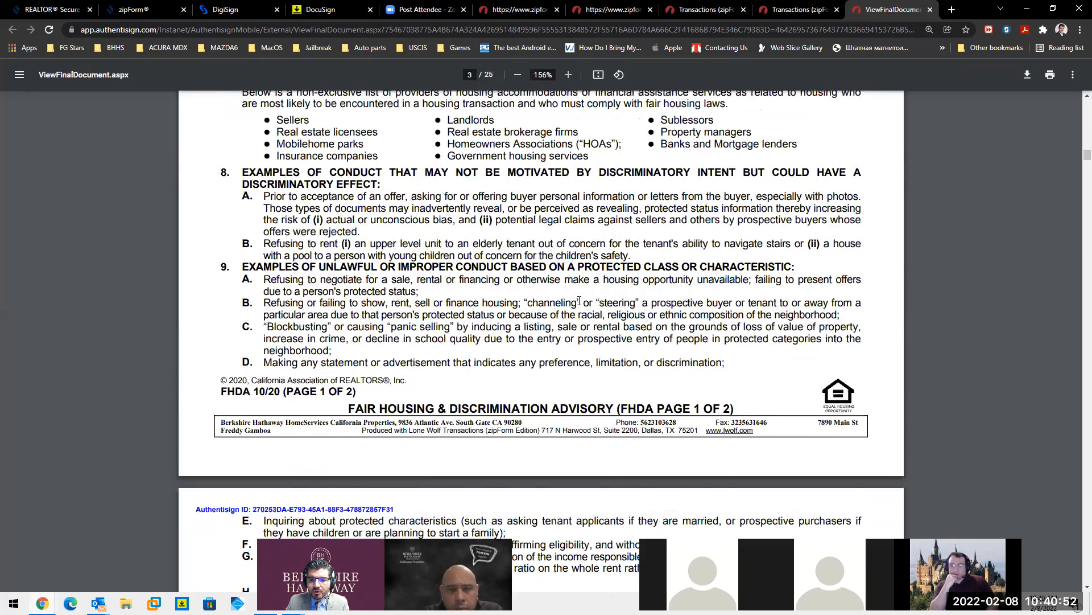
scroll(579, 302, "down", 12)
scroll(582, 301, "down", 10)
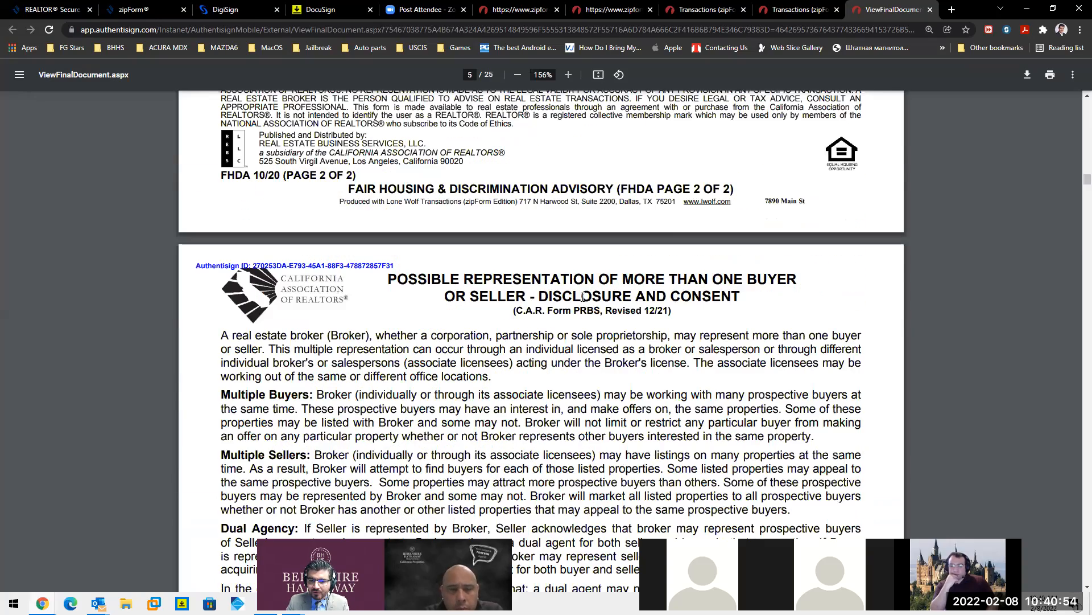
scroll(586, 296, "down", 4)
scroll(580, 267, "down", 7)
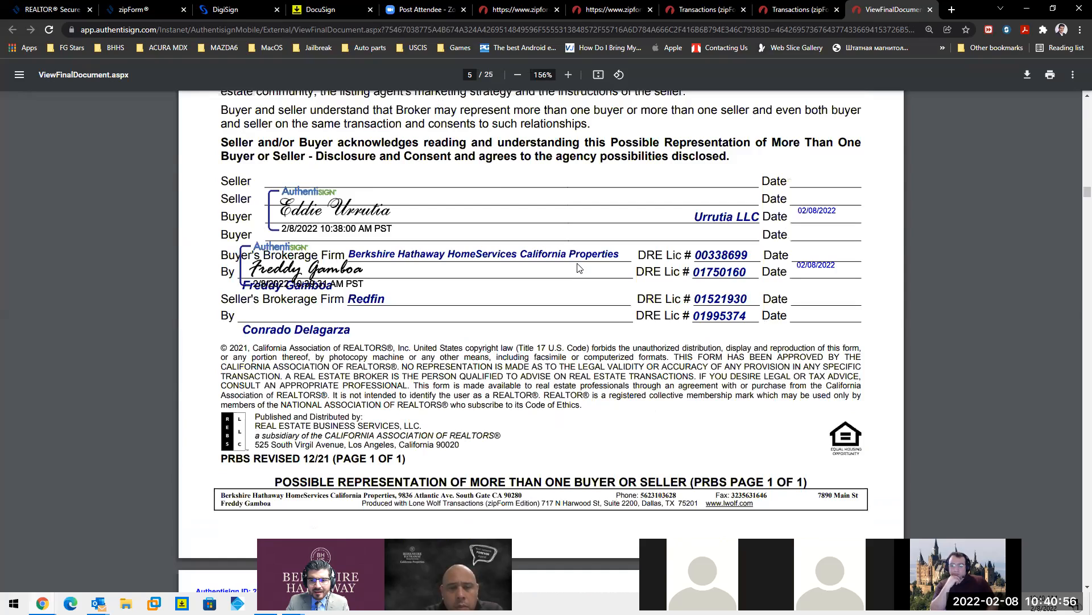
scroll(579, 268, "down", 17)
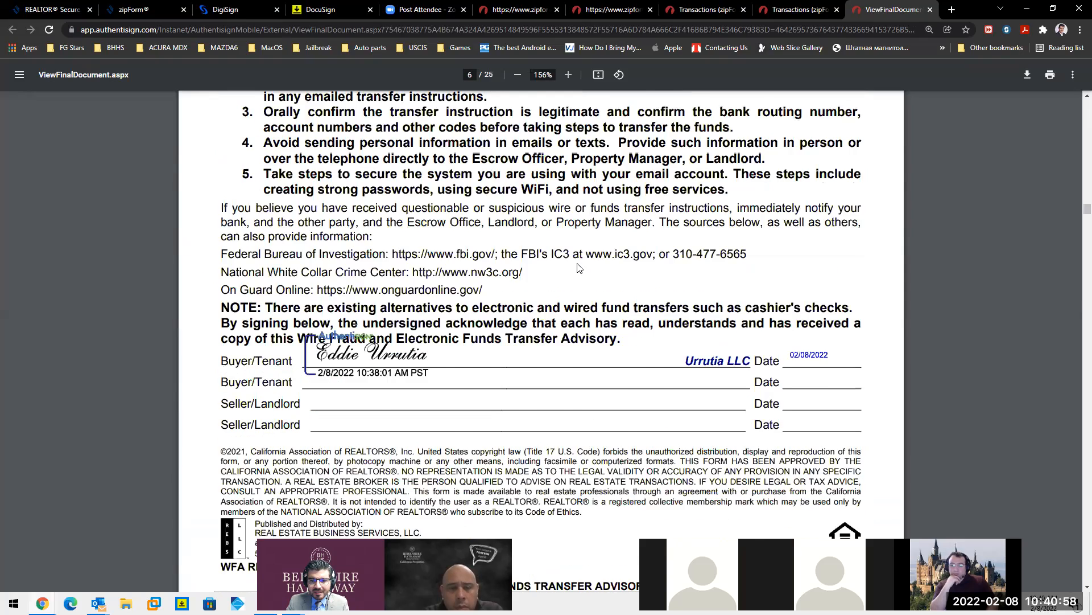
scroll(579, 267, "down", 9)
left_click_drag(636, 273, 571, 271)
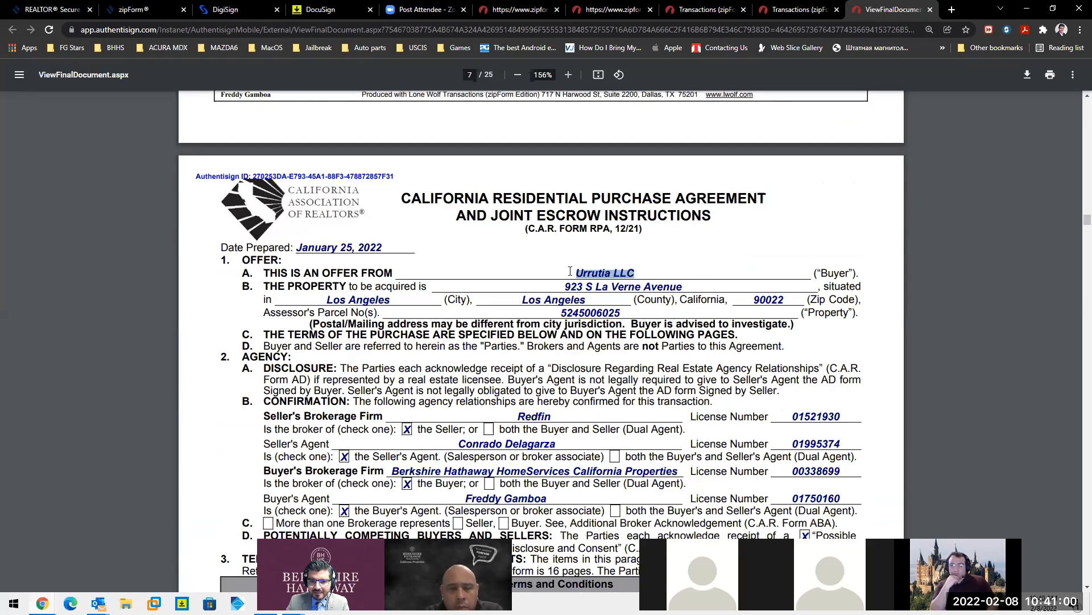
- Scroll through the remaining pages checking the agent's signature, dates and the buyer's initials
scroll(618, 272, "down", 6)
scroll(533, 332, "down", 8)
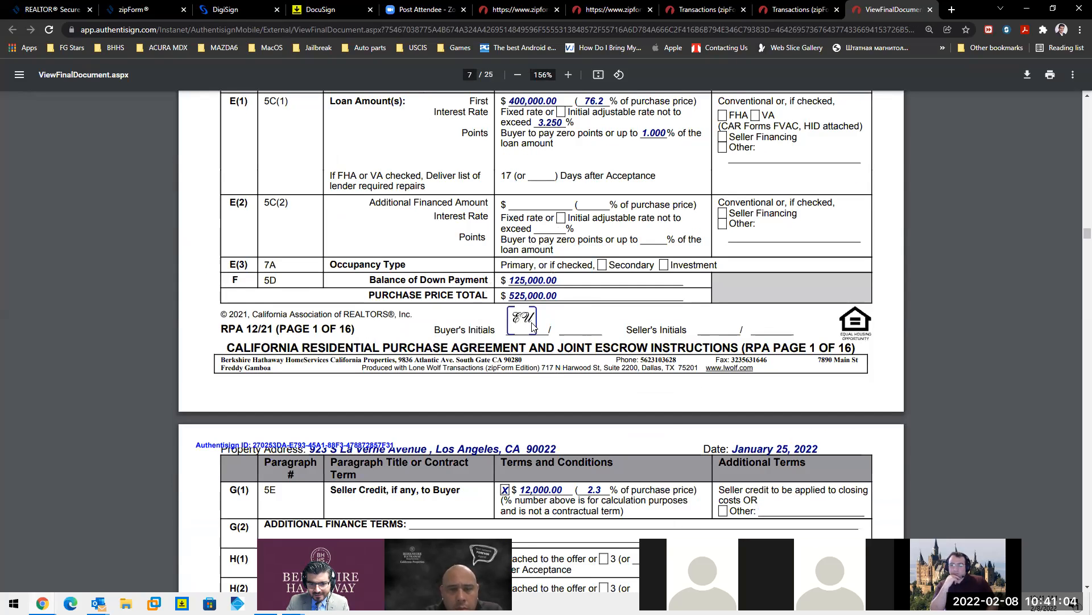
scroll(533, 325, "down", 12)
scroll(640, 310, "down", 20)
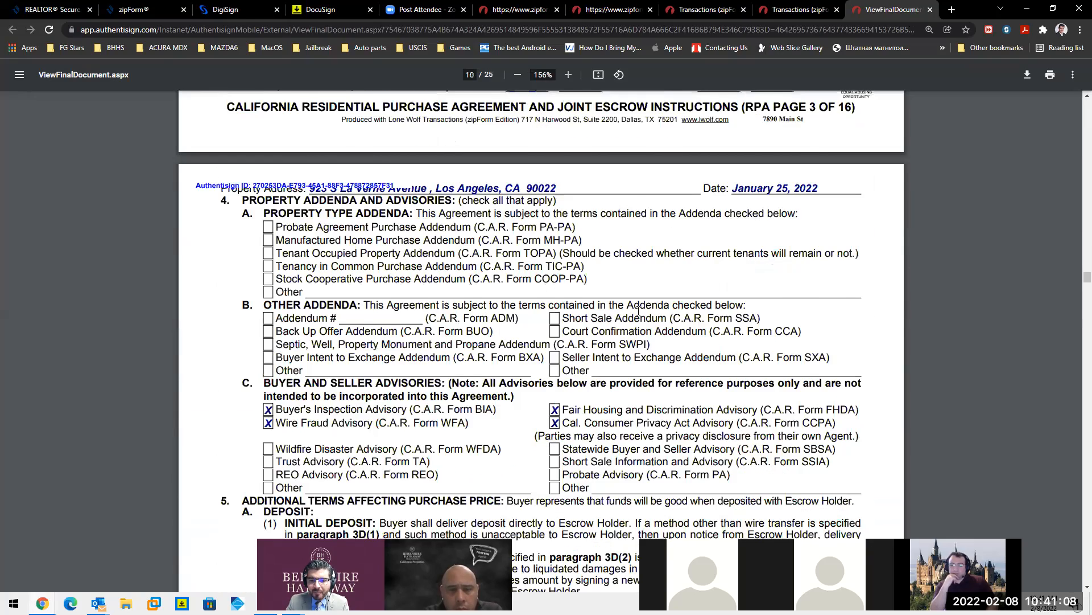
scroll(639, 311, "down", 10)
scroll(637, 312, "down", 10)
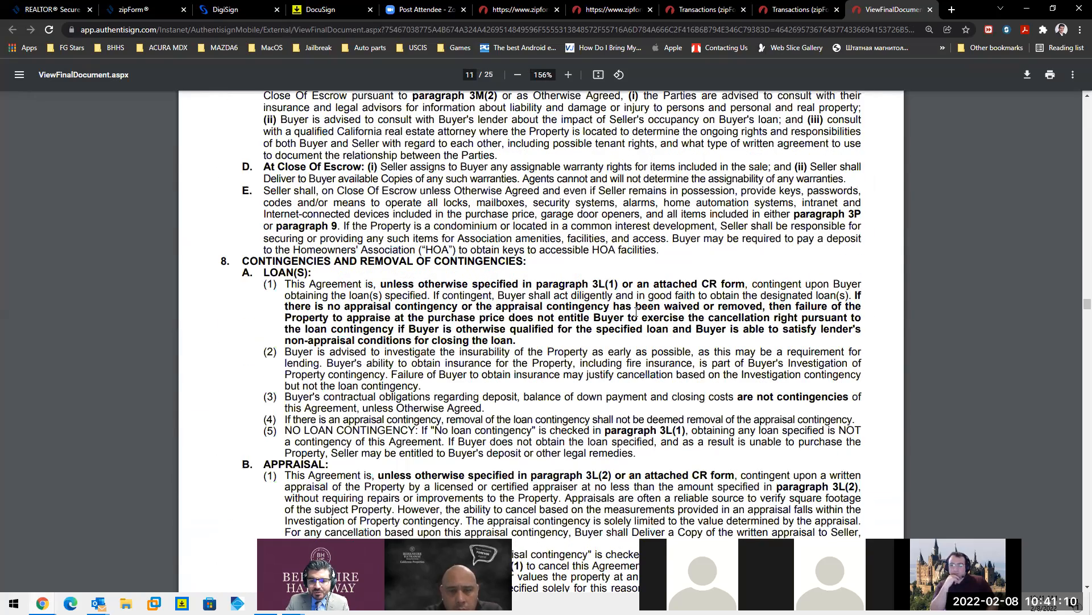
scroll(636, 311, "down", 6)
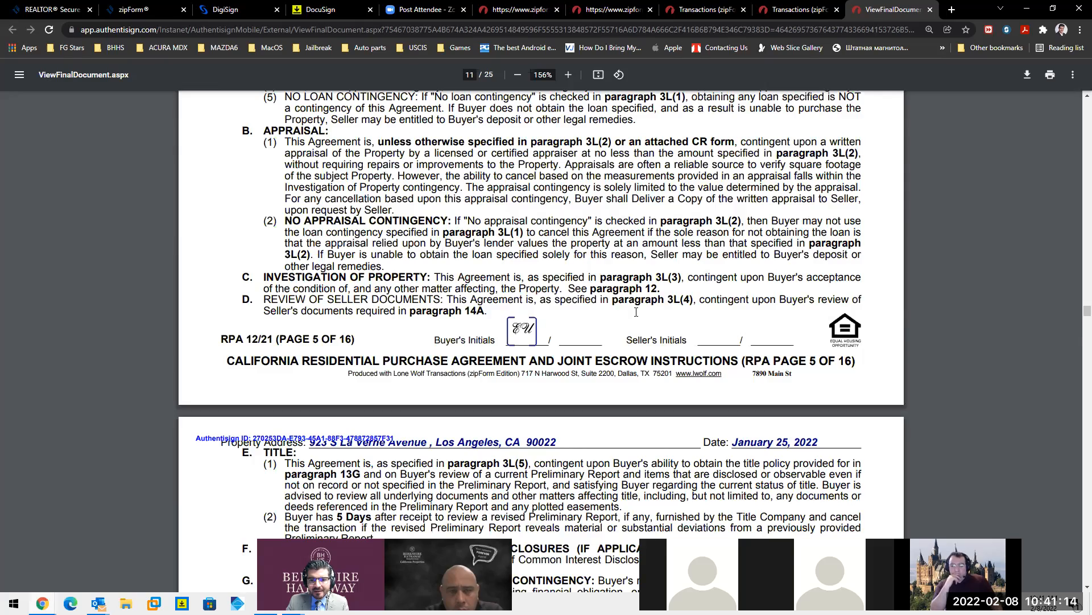
scroll(636, 311, "down", 4)
scroll(632, 313, "down", 11)
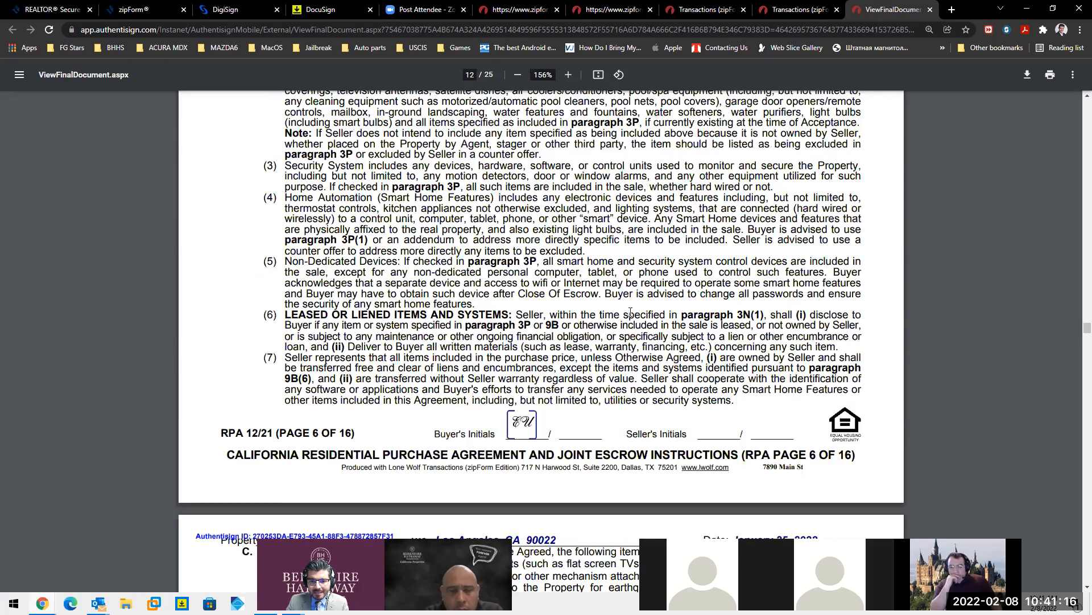
scroll(629, 313, "down", 18)
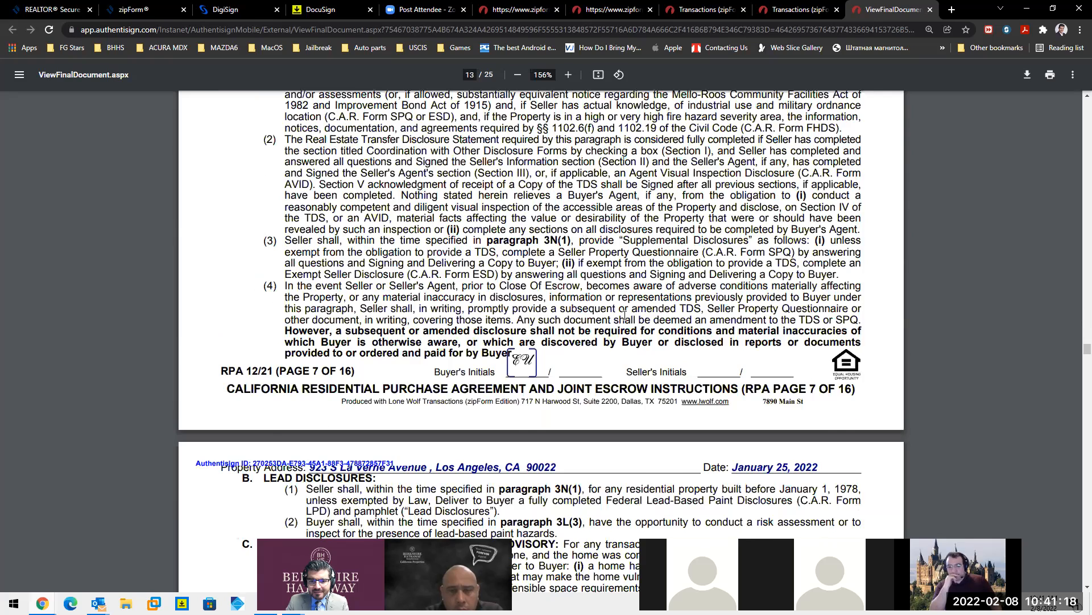
scroll(625, 315, "down", 5)
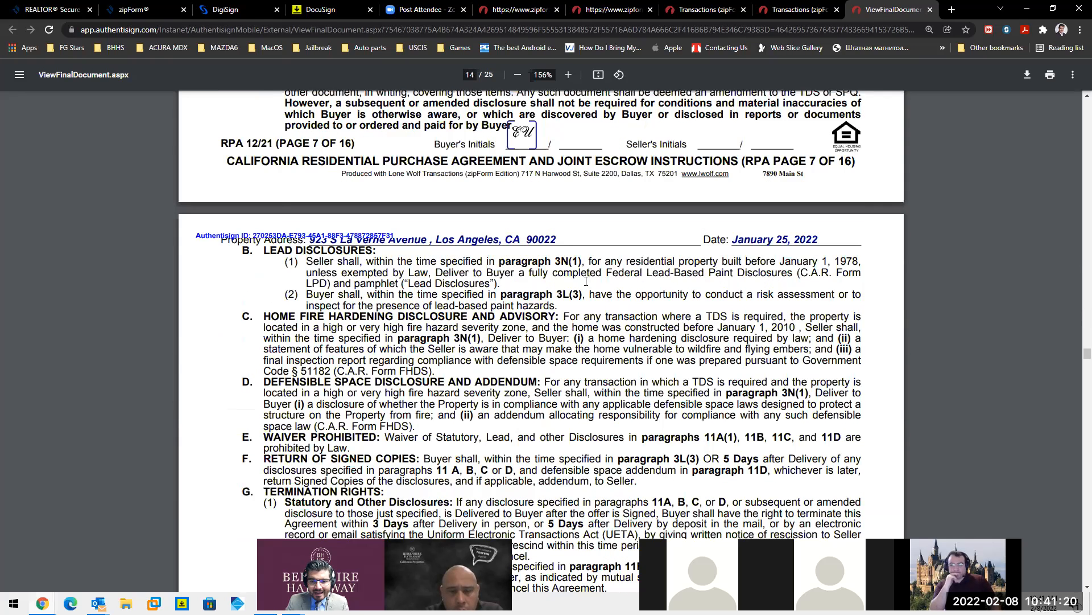
scroll(586, 278, "down", 3)
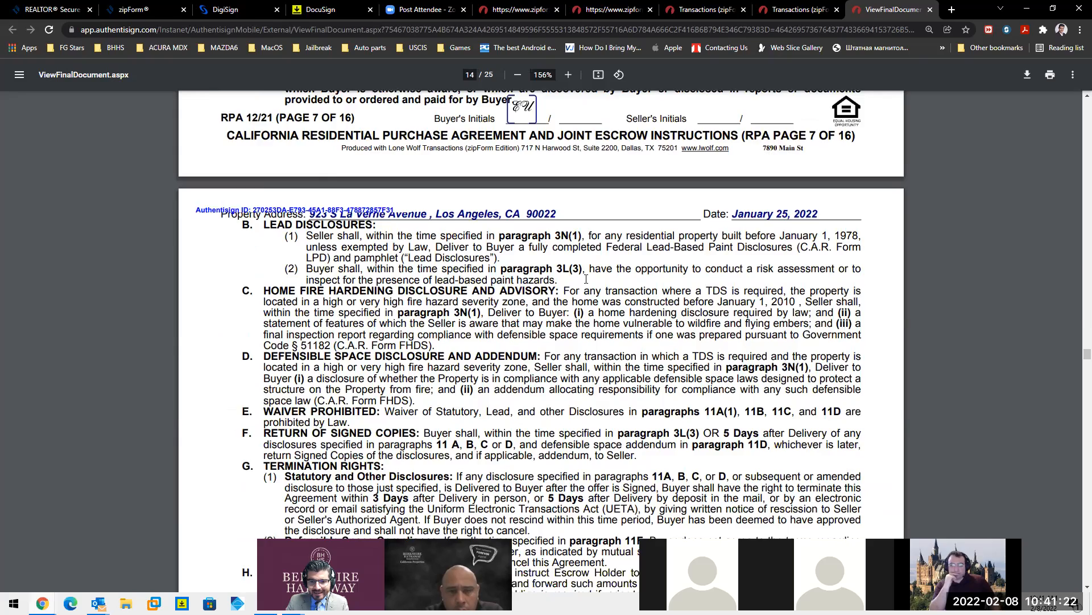
scroll(587, 278, "down", 2)
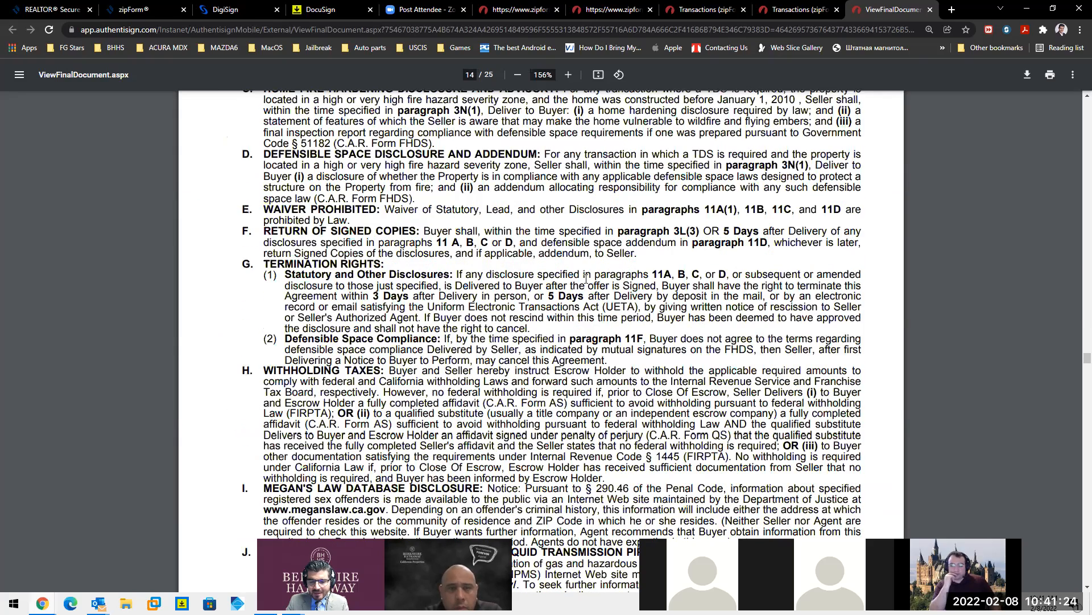
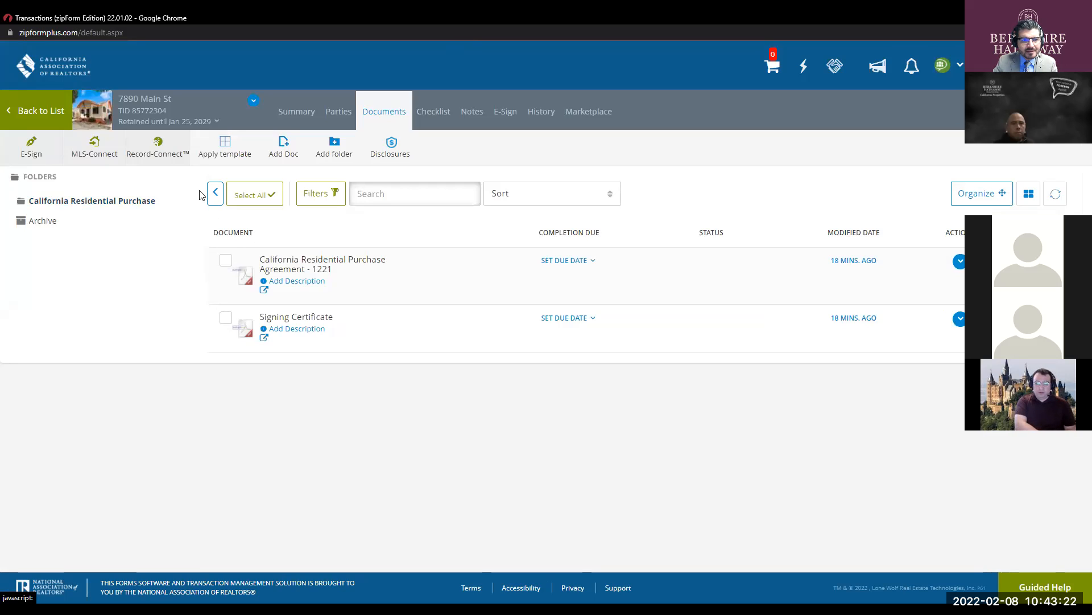
- Go back to the transaction list and reopen the 7890 Main St transaction's documents
left_click(41, 115)
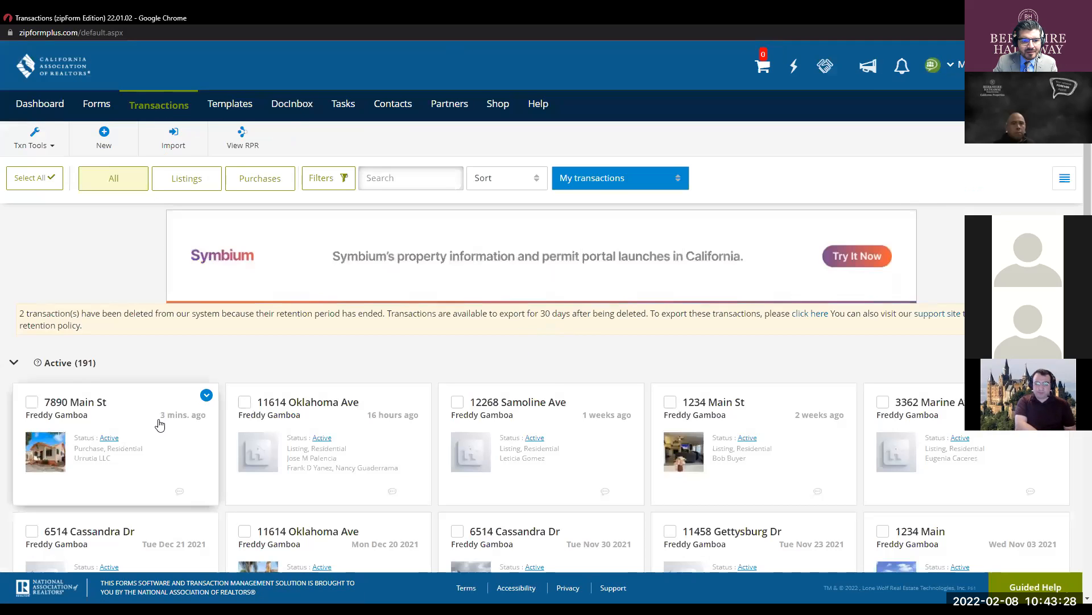
left_click(156, 419)
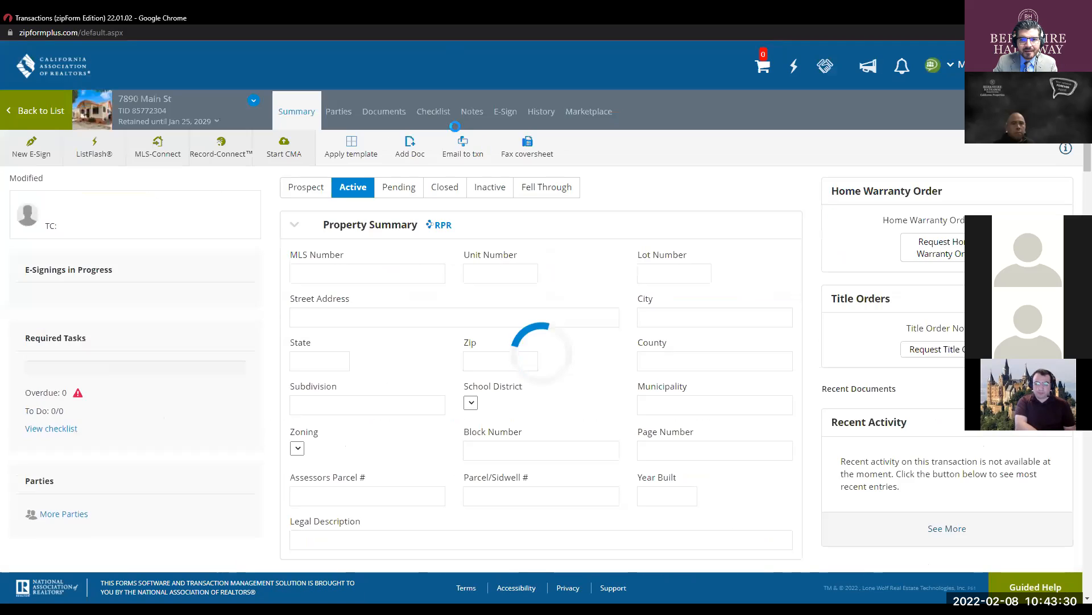
left_click(393, 112)
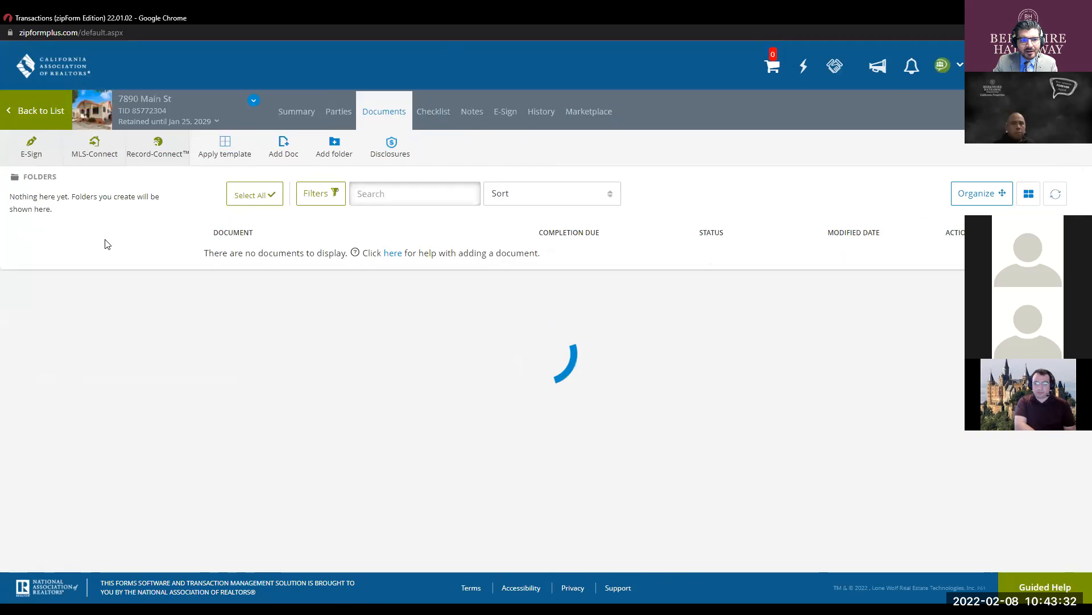
- Open the newer California Residential Purchase folder and its Signing Certificate document
left_click(109, 219)
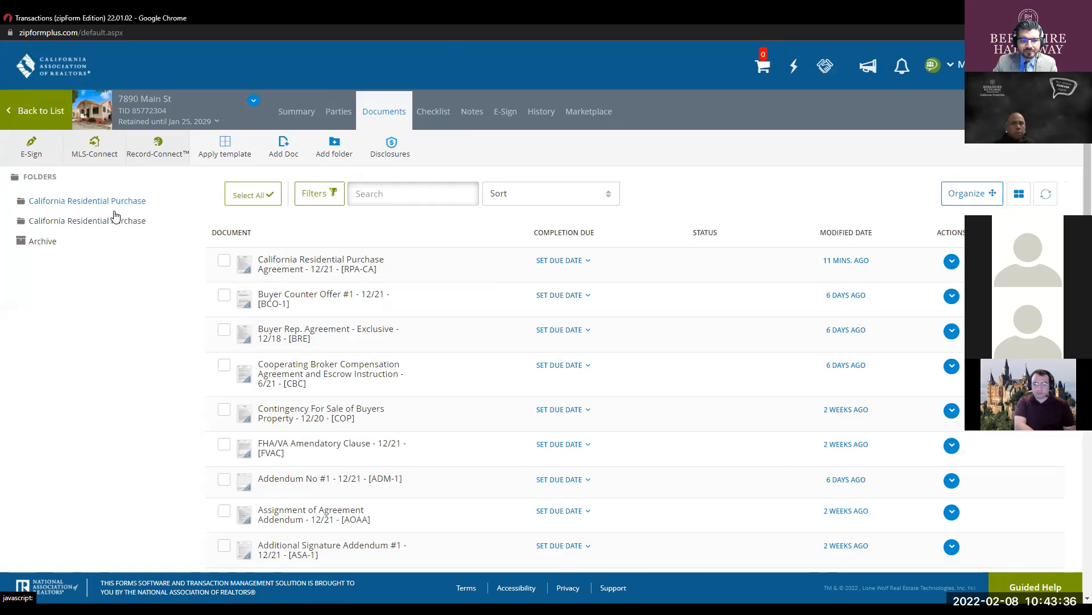
left_click(116, 206)
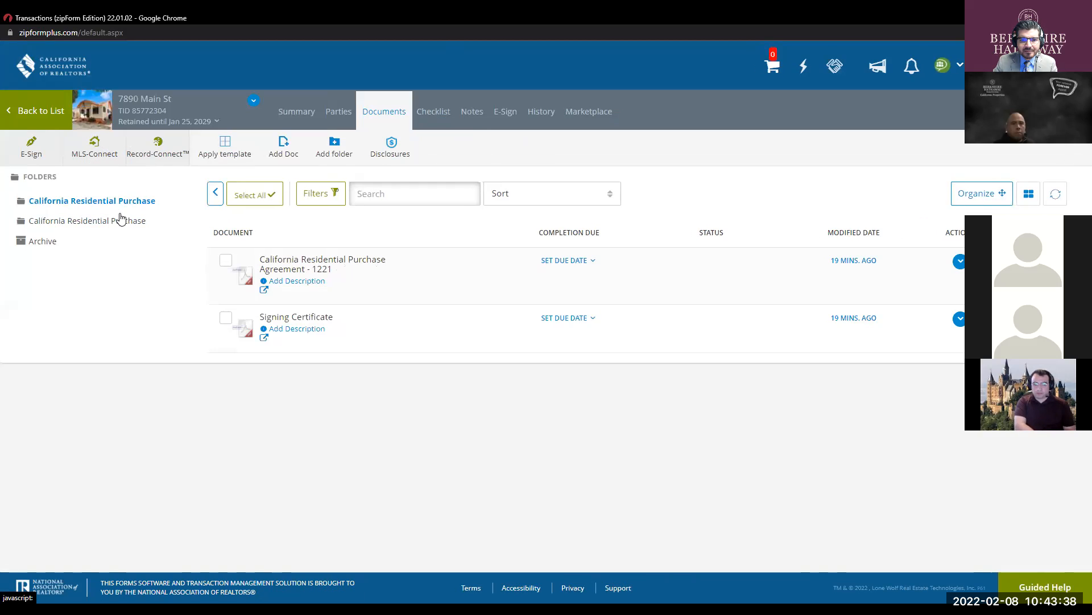
left_click(122, 221)
left_click(124, 204)
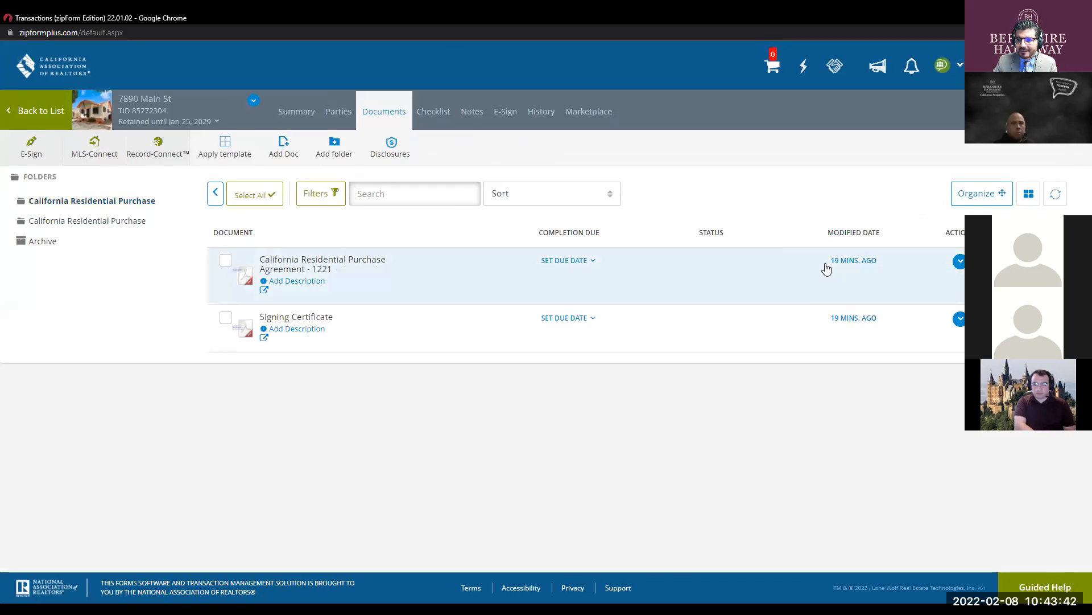
left_click(107, 221)
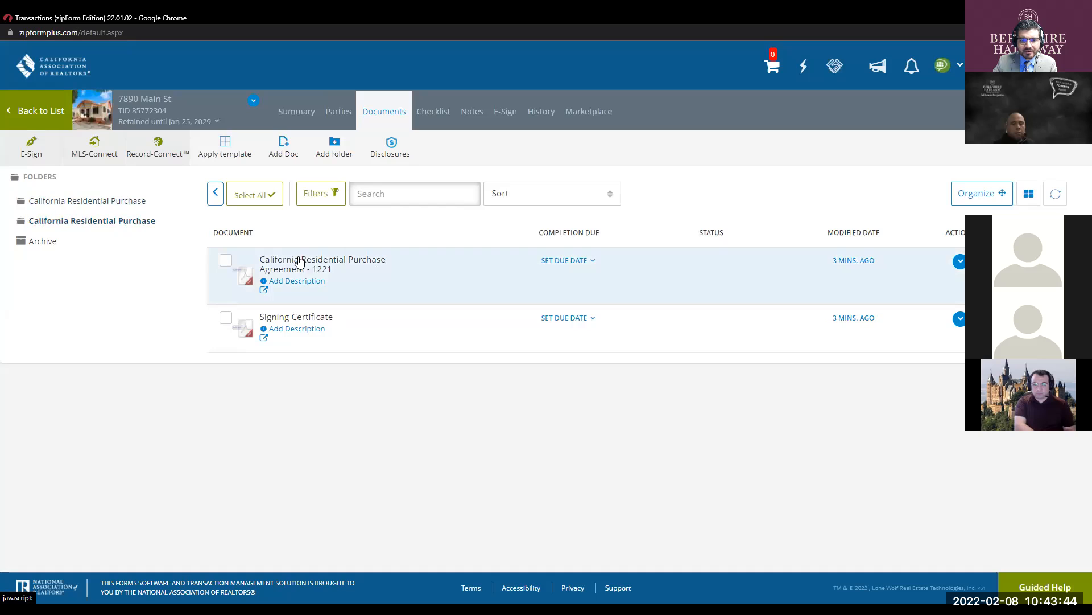
left_click(319, 273)
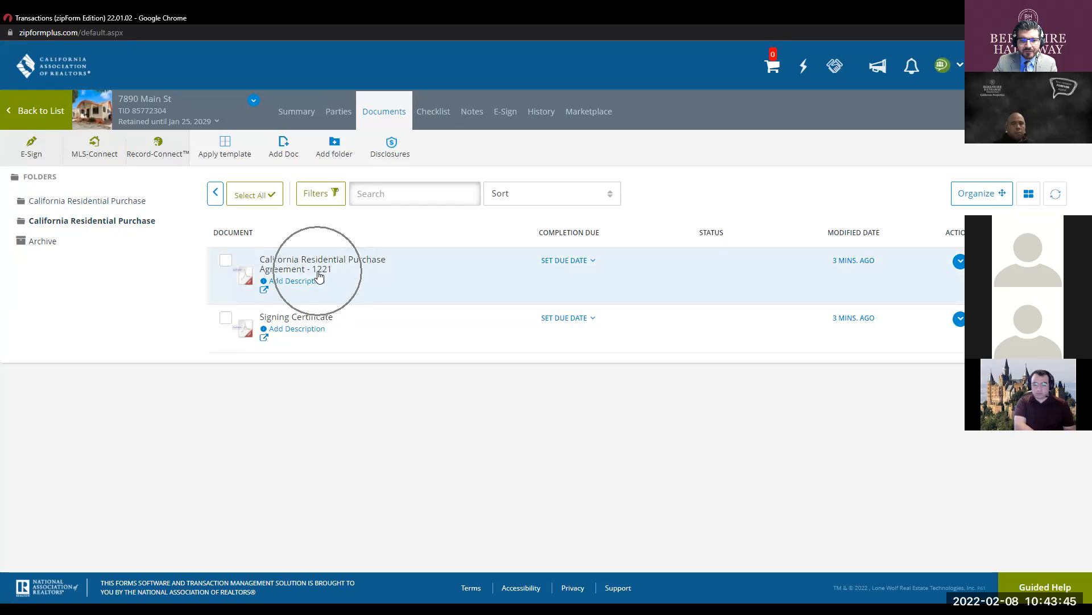
left_click(310, 327)
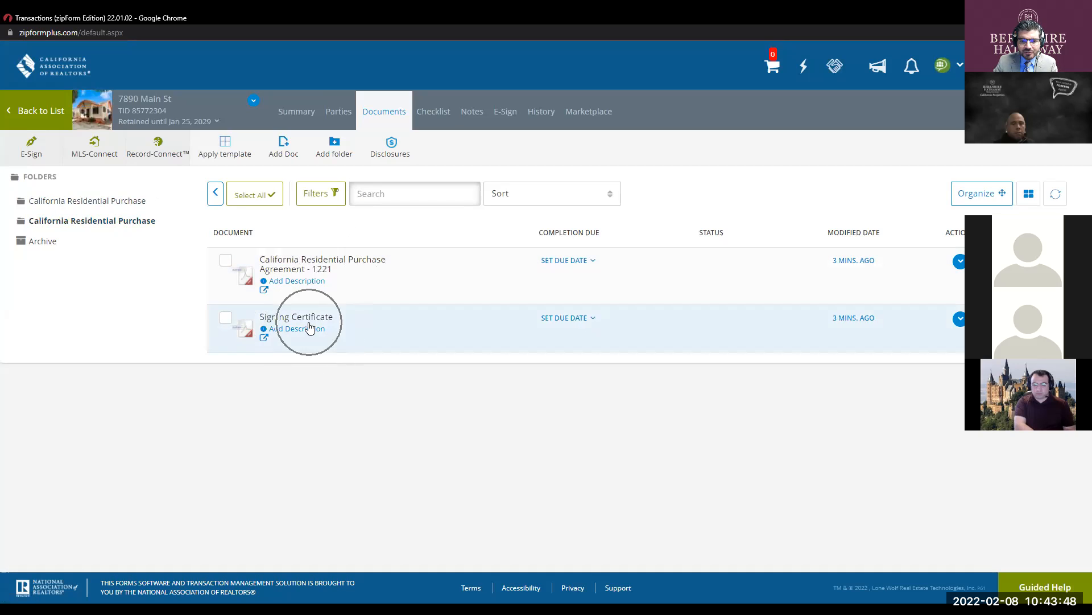
left_click(309, 320)
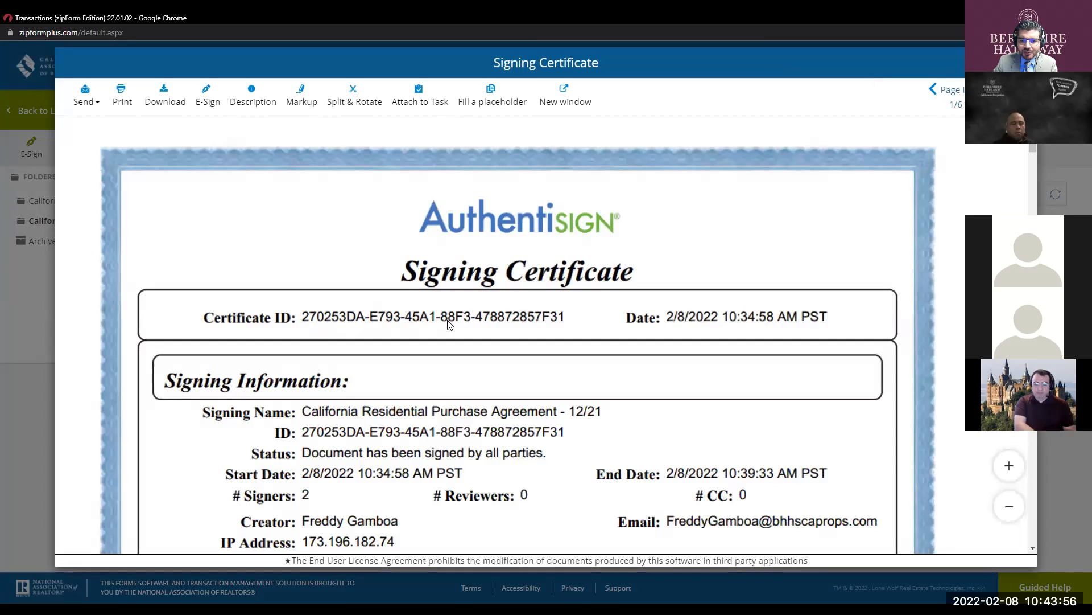
- Scroll through the Signing Certificate's signing details and participant activity
scroll(502, 310, "down", 2)
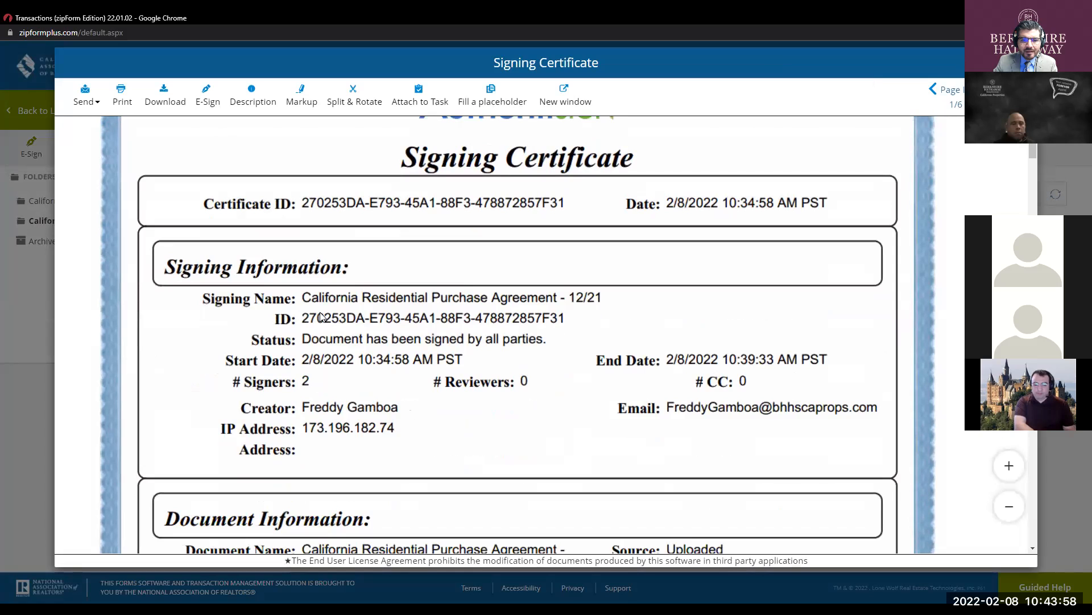
scroll(394, 332, "down", 1)
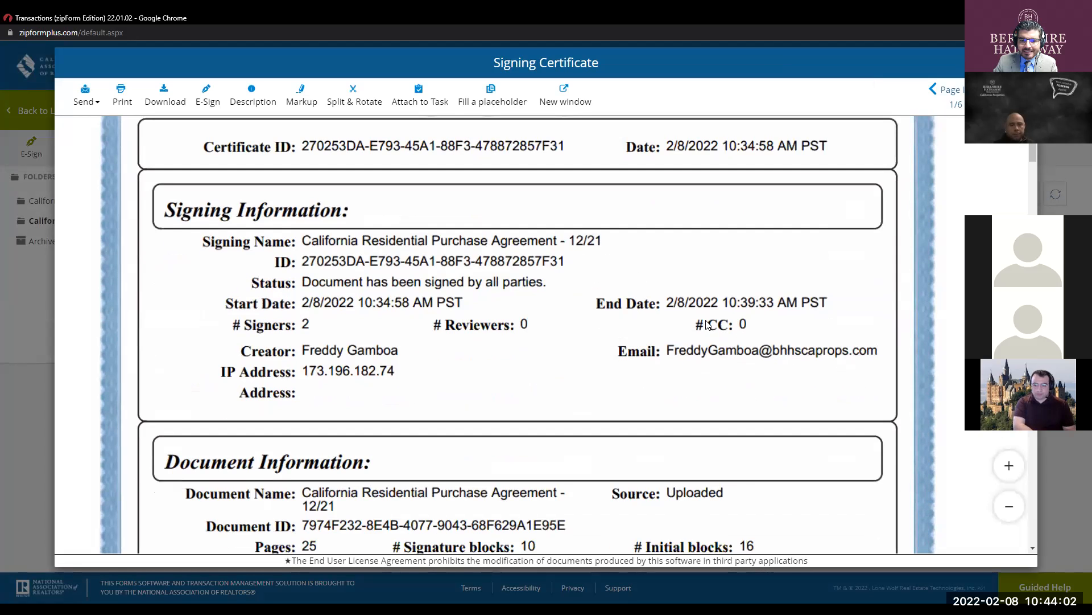
scroll(377, 341, "down", 2)
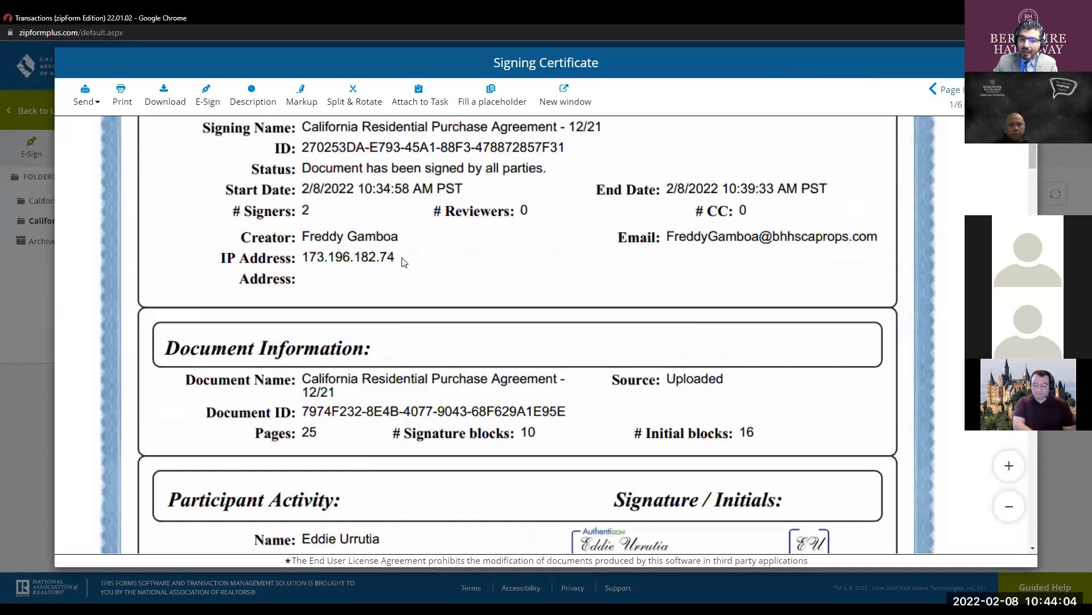
scroll(453, 290, "down", 2)
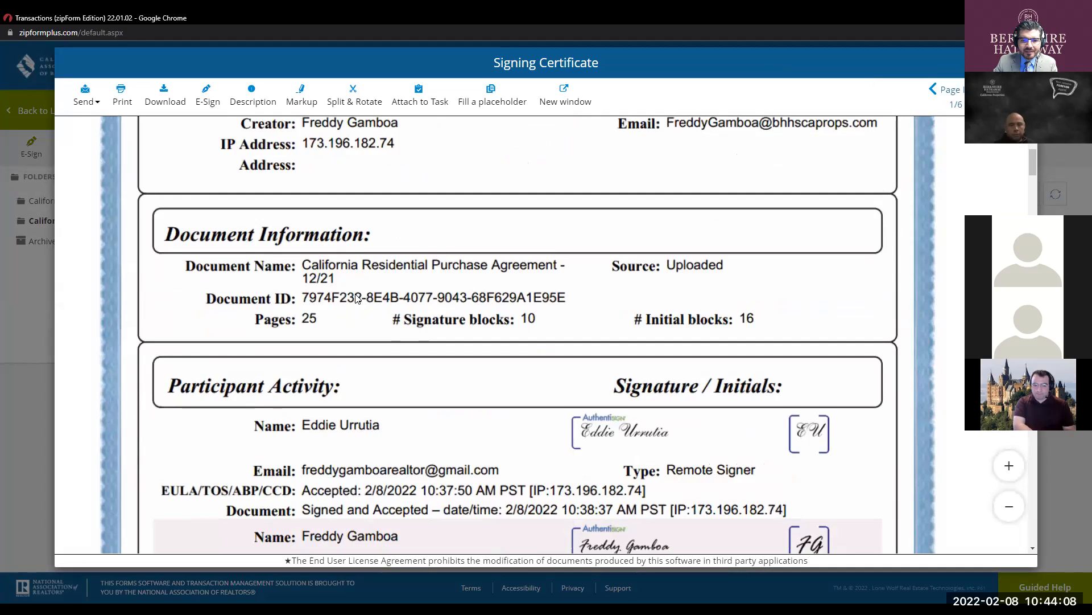
scroll(704, 279, "down", 2)
left_click(455, 326)
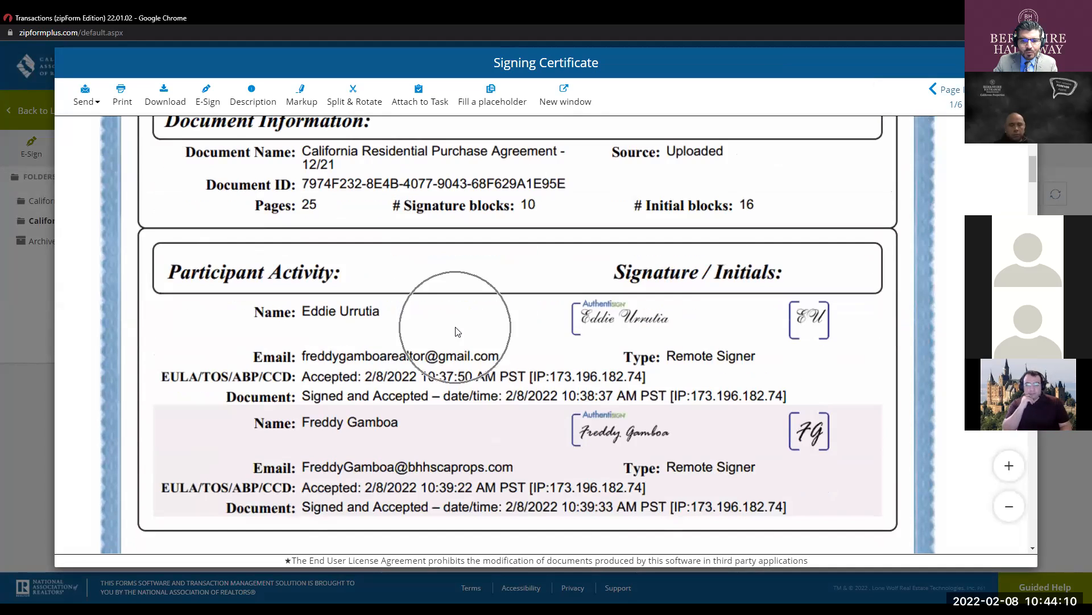
scroll(548, 333, "down", 1)
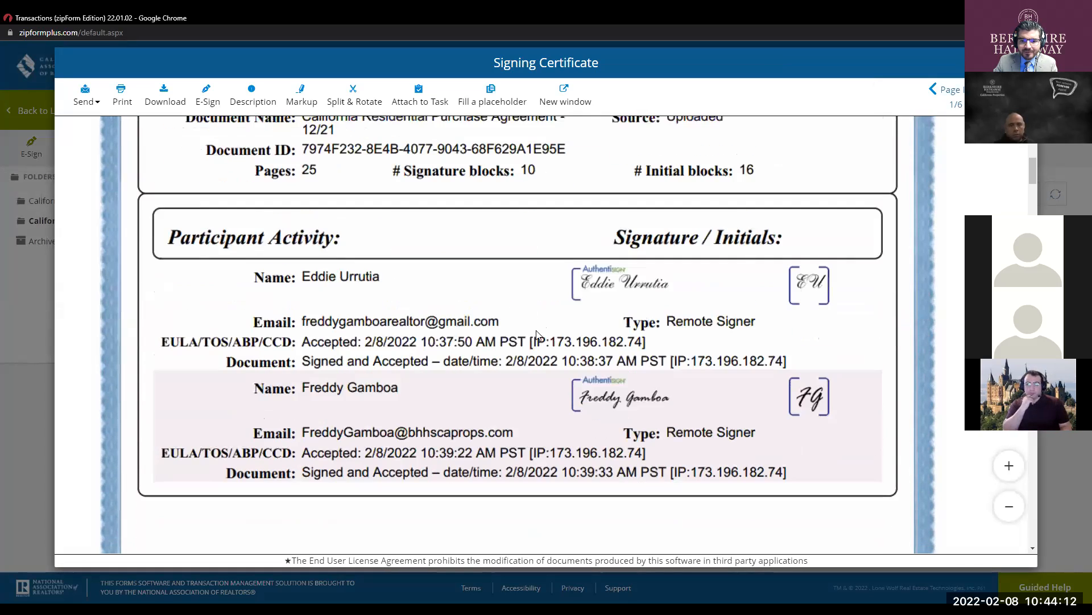
left_click(367, 329)
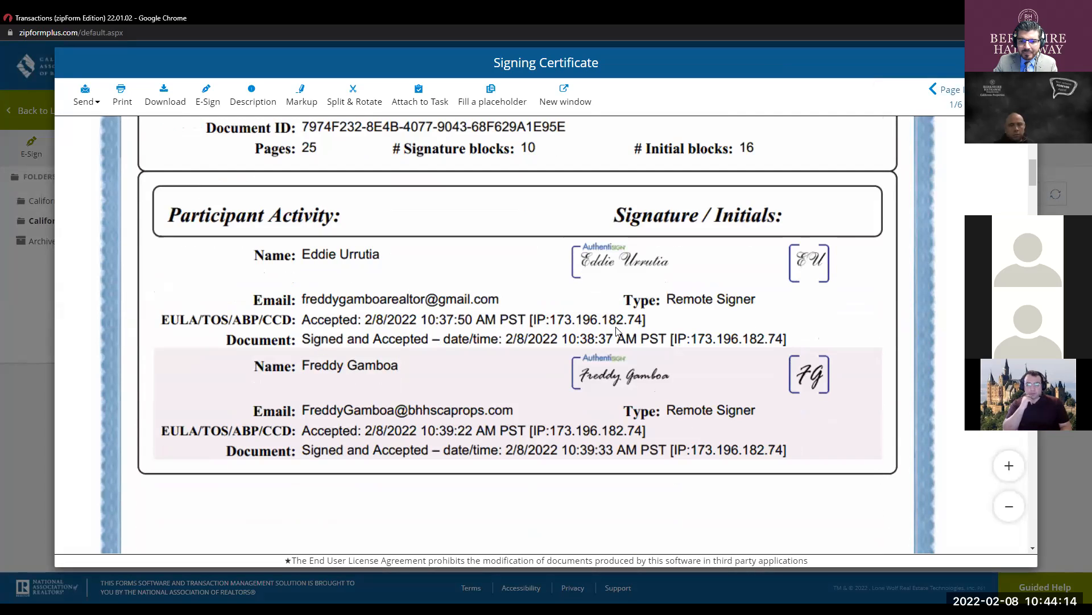
scroll(497, 340, "down", 10)
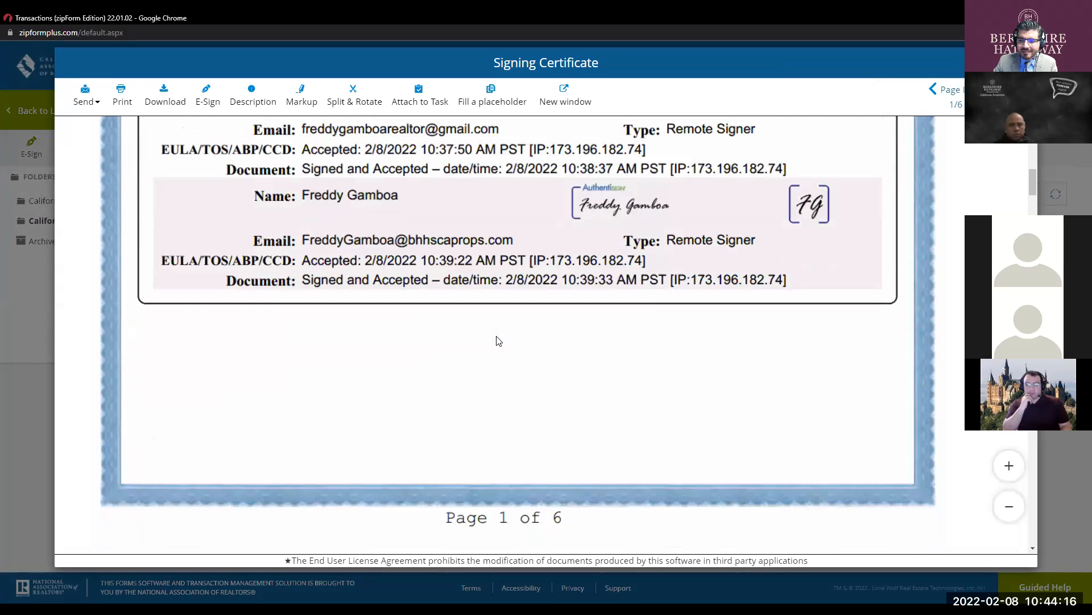
scroll(496, 342, "down", 4)
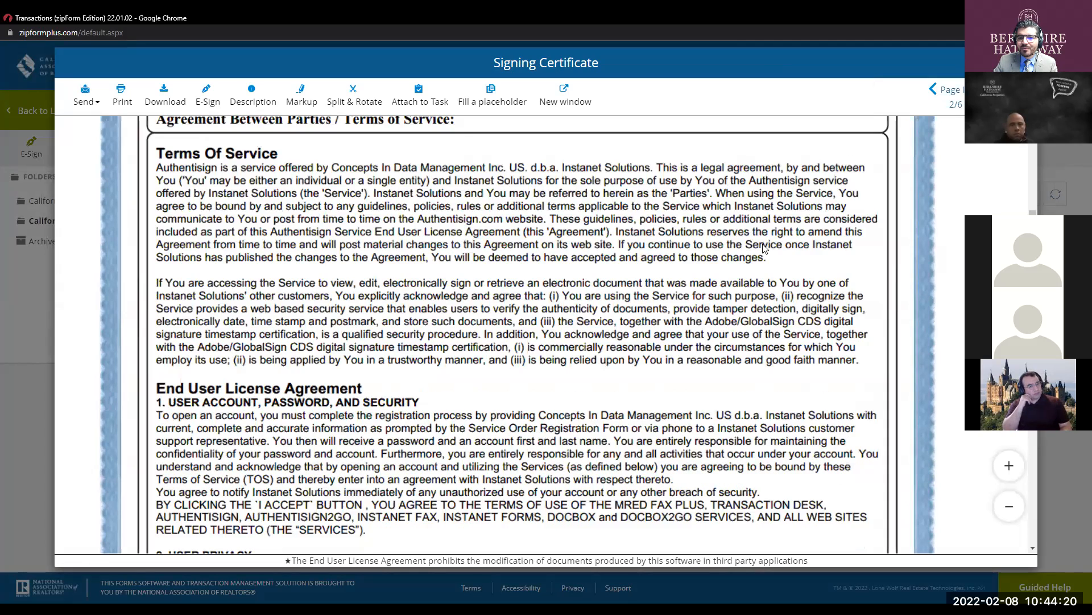
scroll(667, 240, "up", 10)
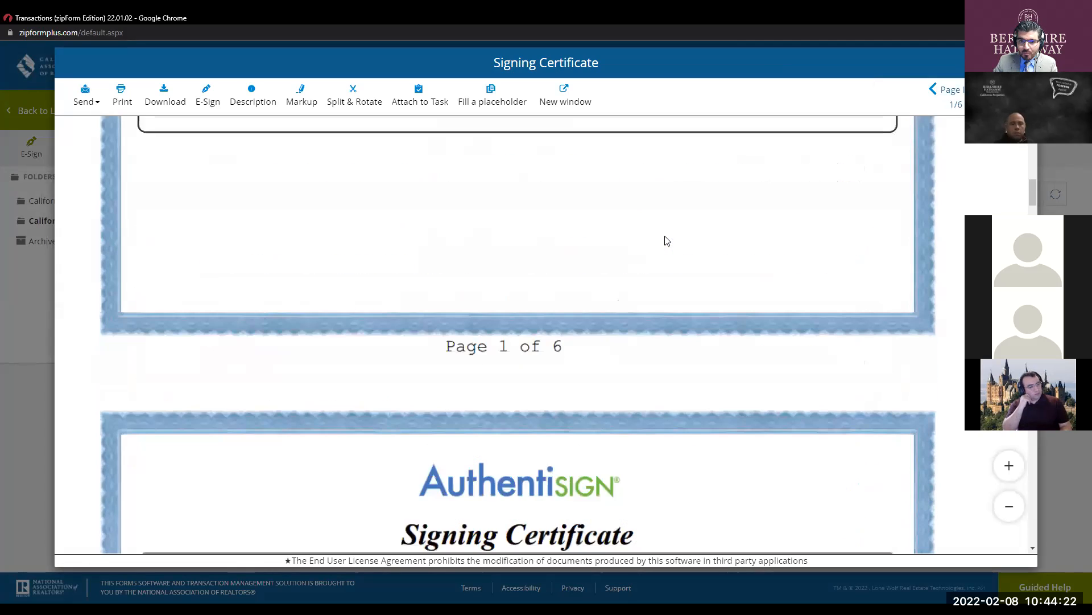
scroll(729, 230, "up", 8)
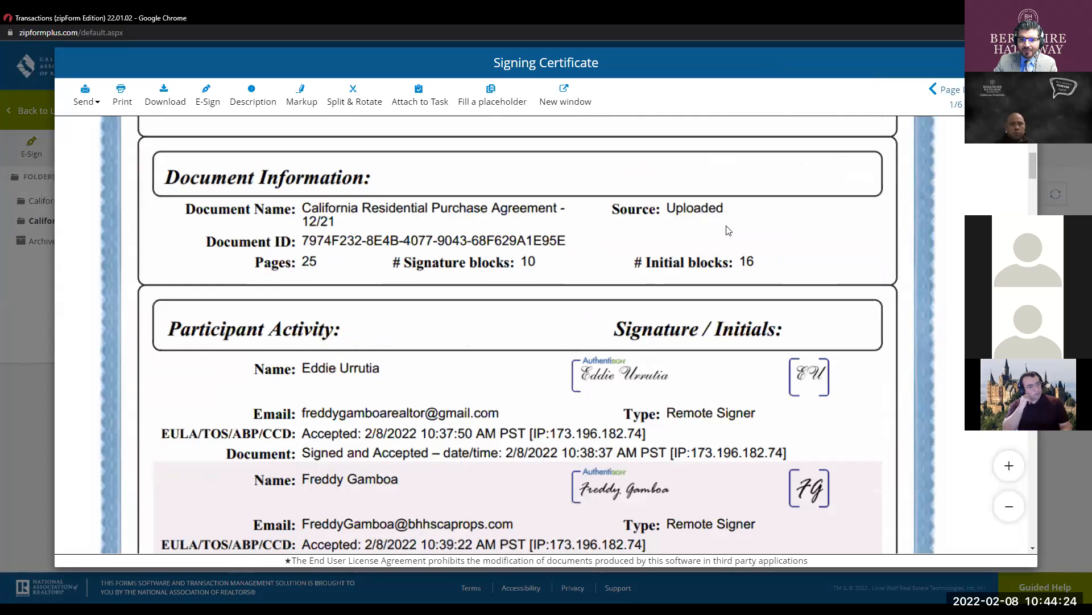
scroll(728, 230, "down", 1)
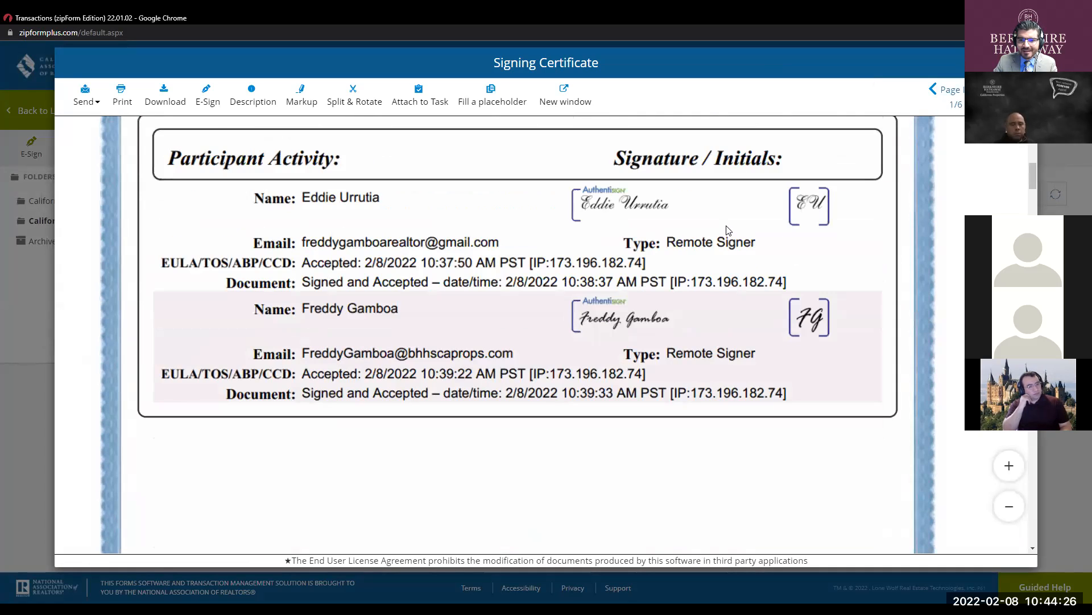
- Continue through the certificate's terms to page 4 of 6, then close the viewer
key("ctrl")
key("ctrl")
key("ctrl")
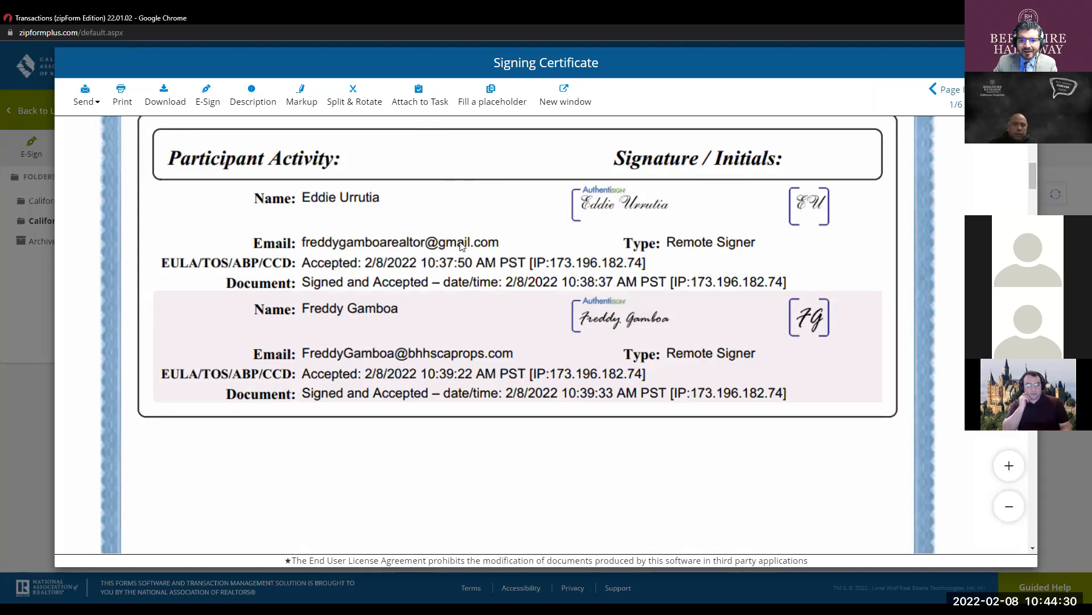
key("ctrl")
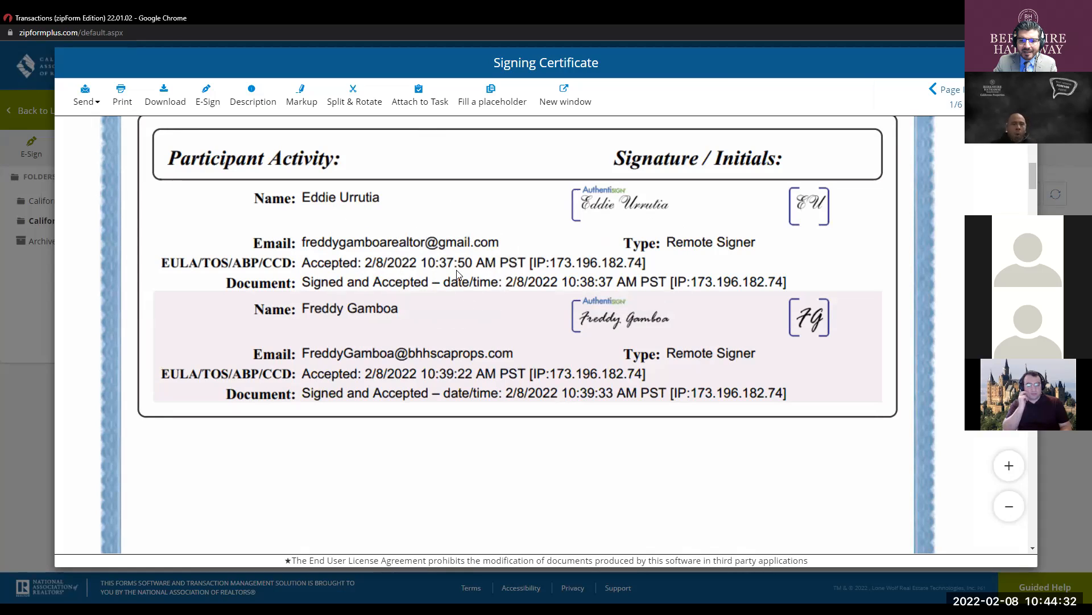
key("ctrl")
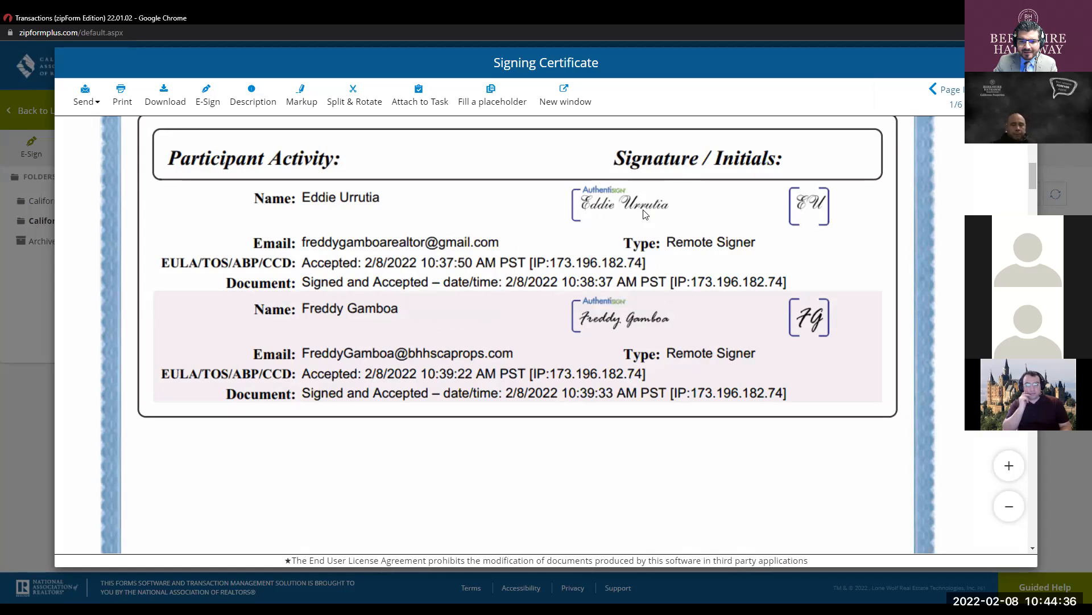
key("ctrl")
key("ctrl")
key("ctrl")
key("ctrl")
scroll(646, 265, "down", 7)
scroll(647, 265, "down", 4)
key("ctrl")
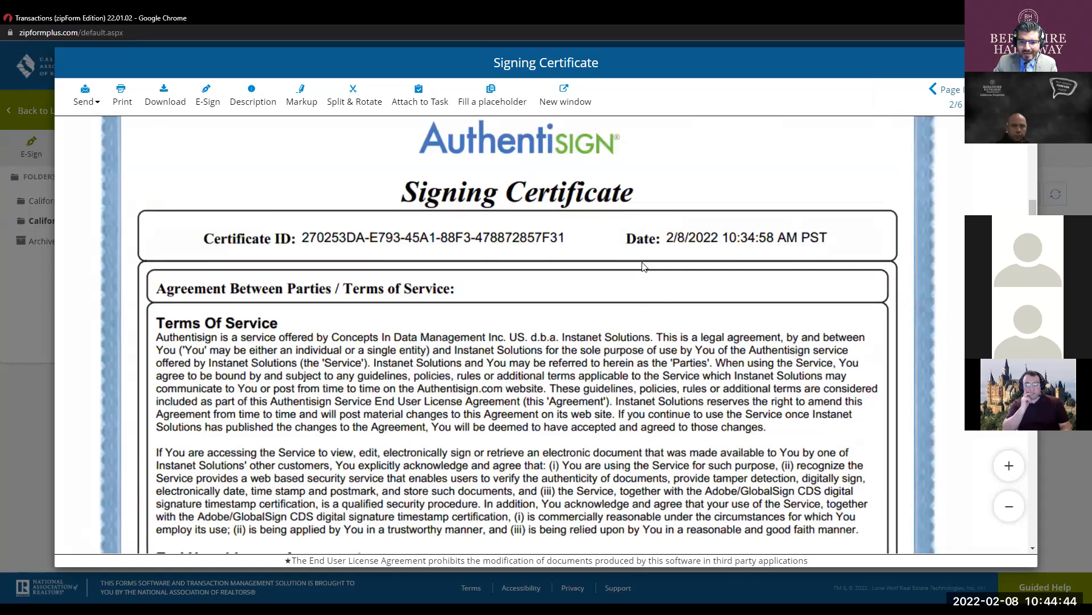
scroll(643, 266, "down", 5)
scroll(641, 268, "down", 10)
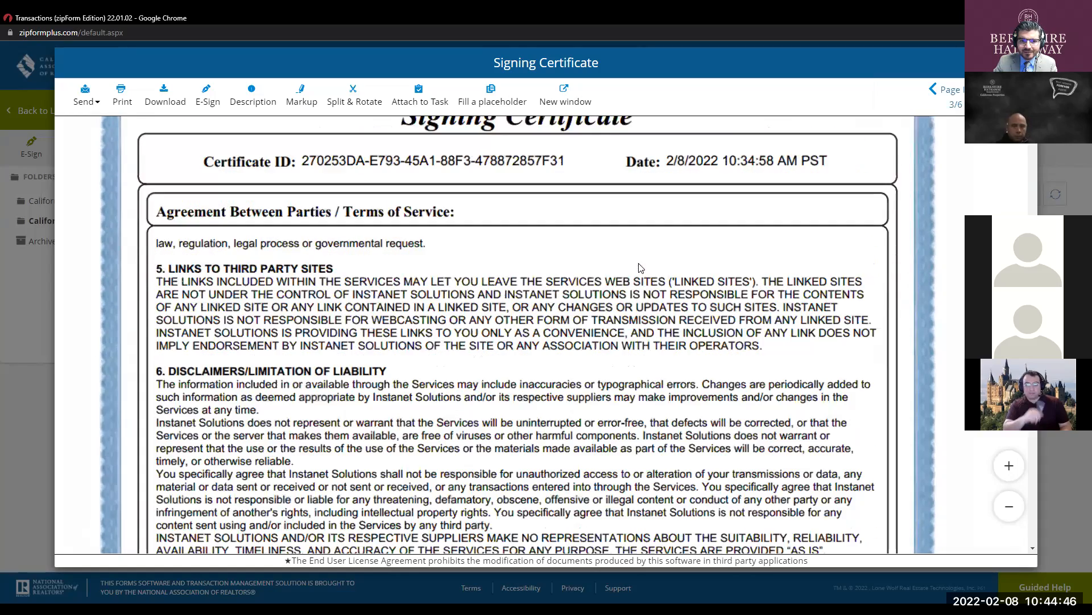
scroll(471, 245, "down", 15)
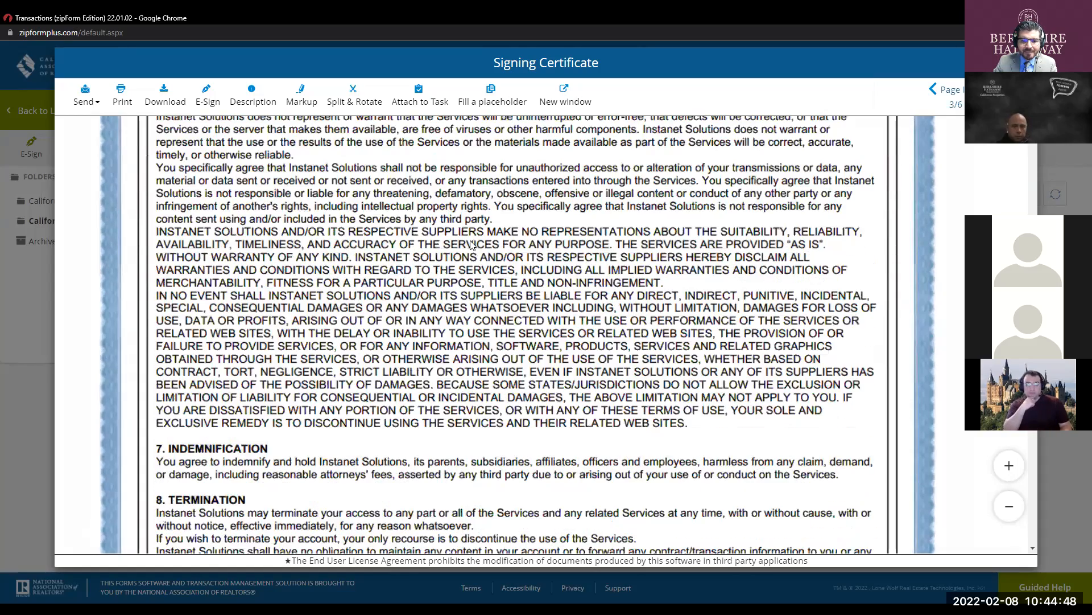
scroll(695, 208, "down", 7)
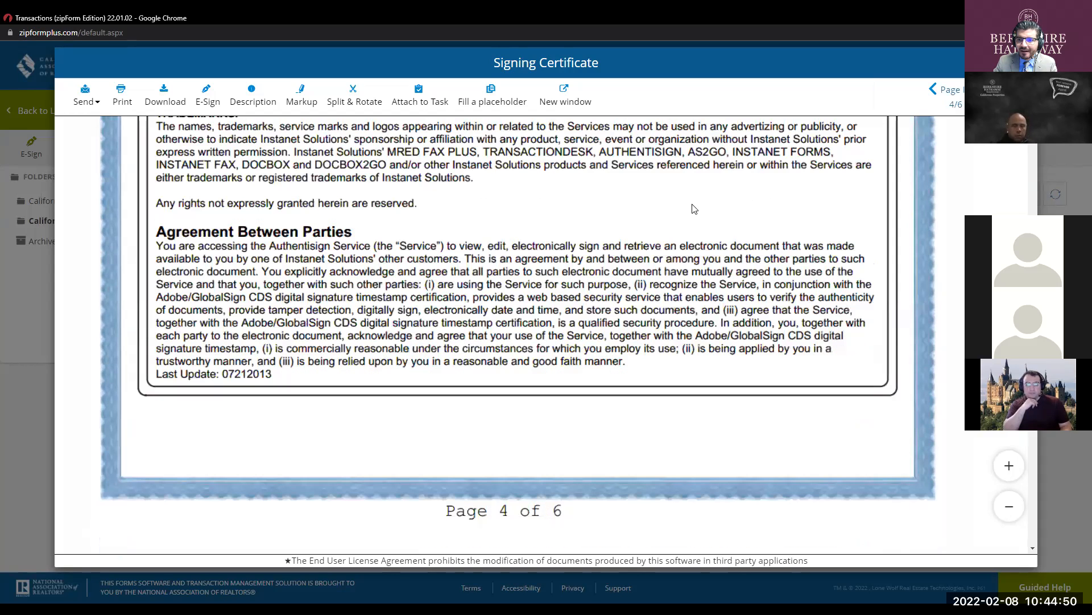
left_click(1022, 63)
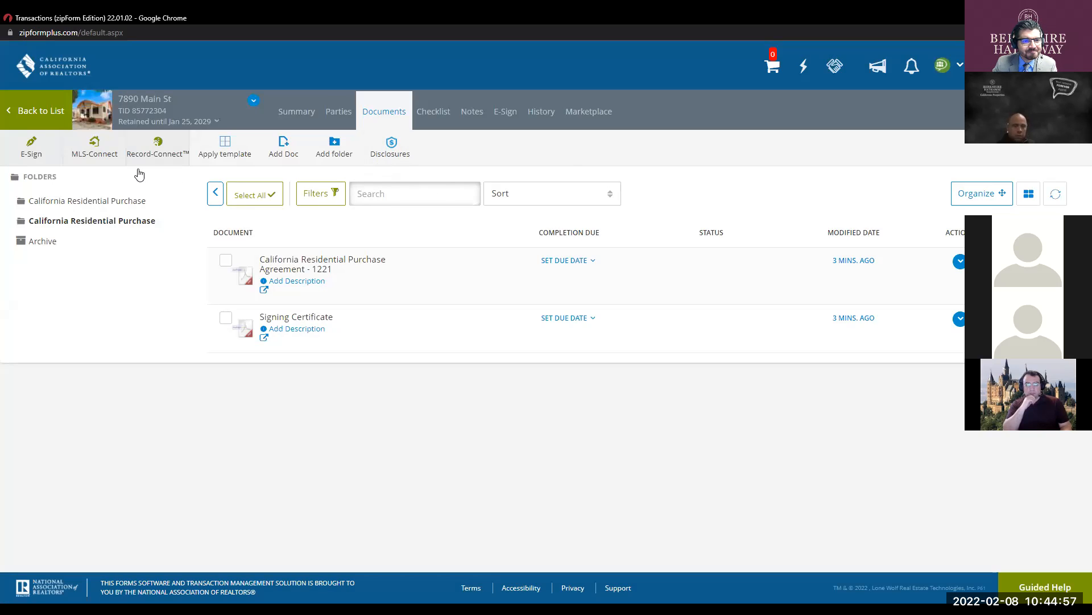
- Return to the transaction list and reopen the 7890 Main St documents
left_click(31, 122)
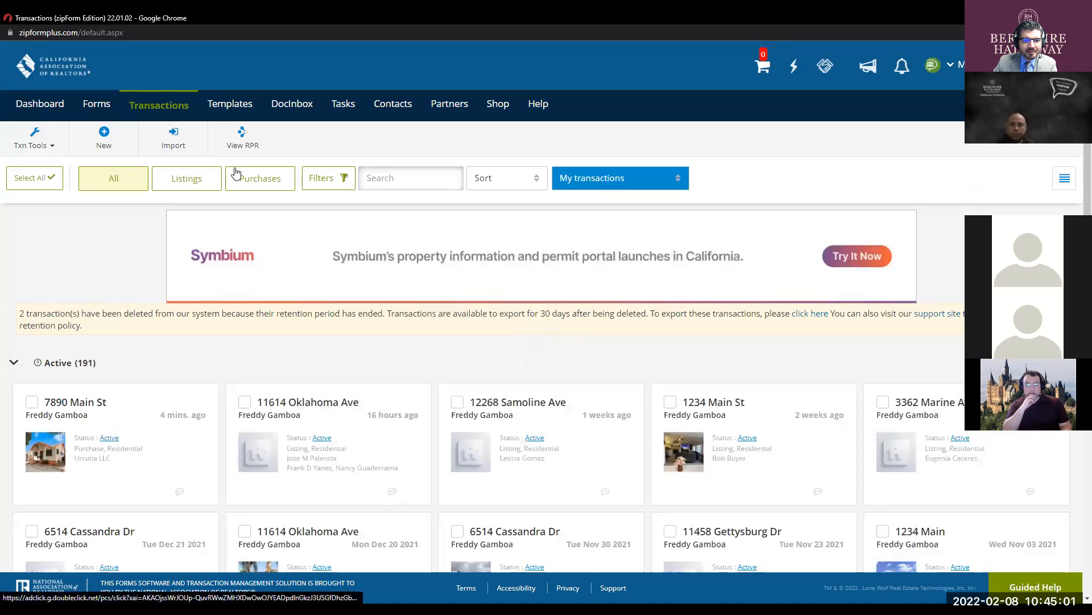
left_click(138, 417)
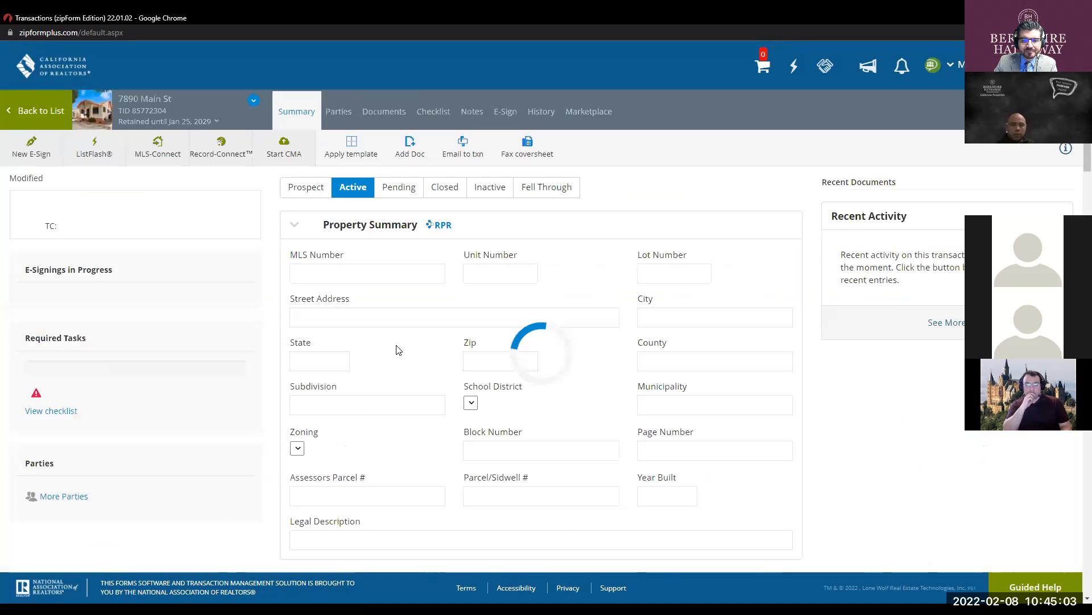
left_click(392, 110)
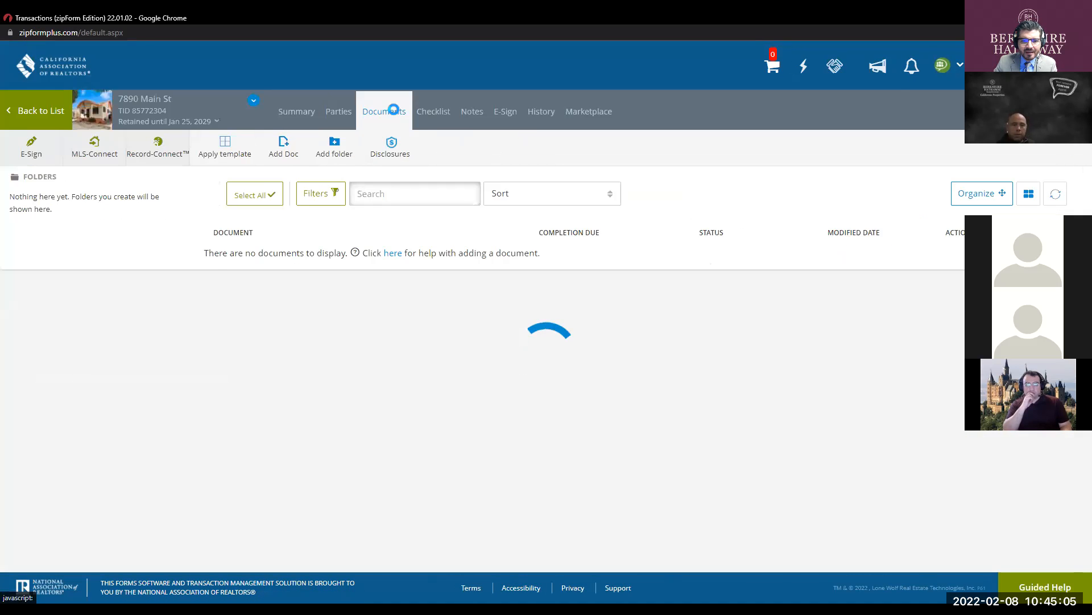
- Select all documents and delete them, leaving only the Archive folder
left_click(259, 196)
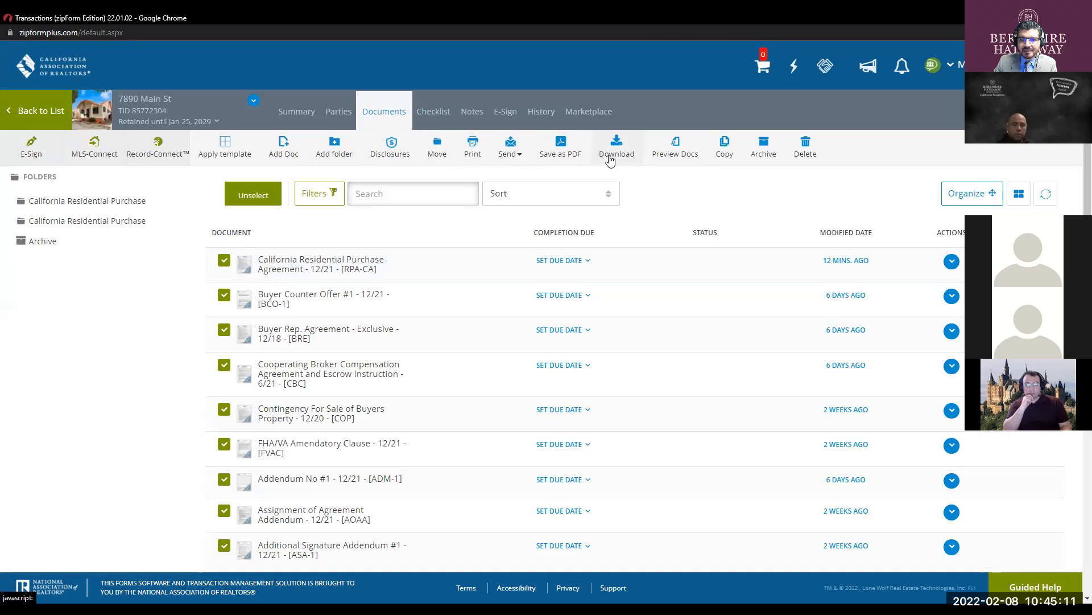
left_click(804, 142)
left_click(693, 191)
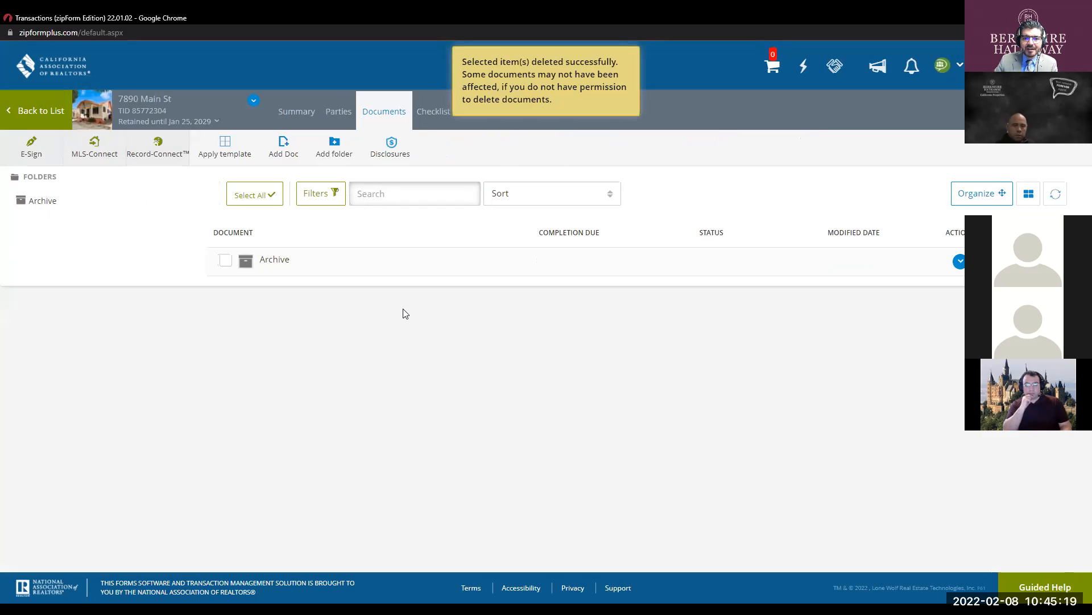
left_click(397, 309)
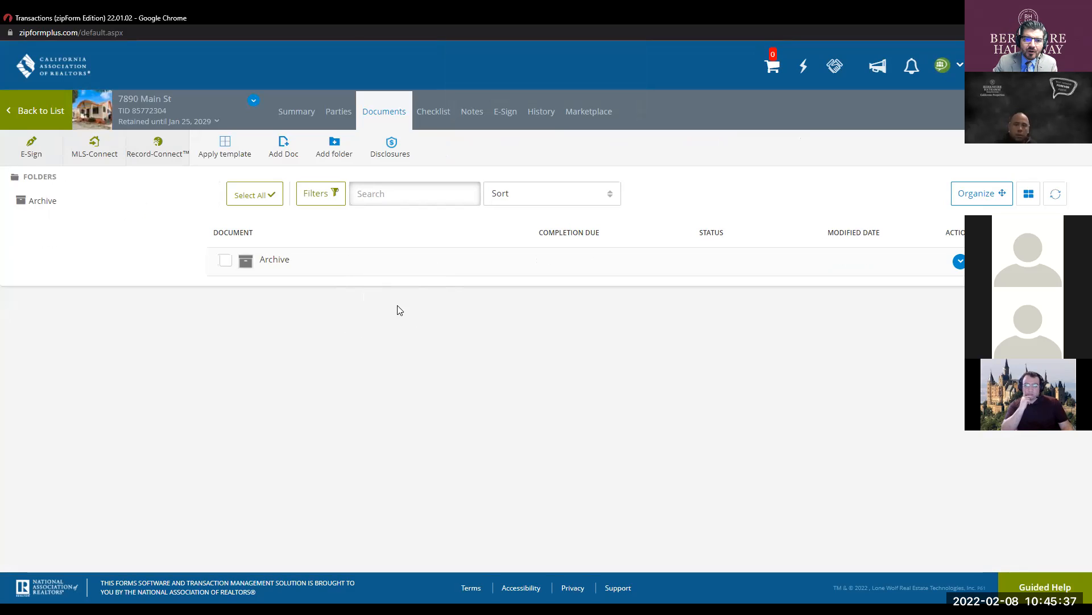
left_click(398, 310)
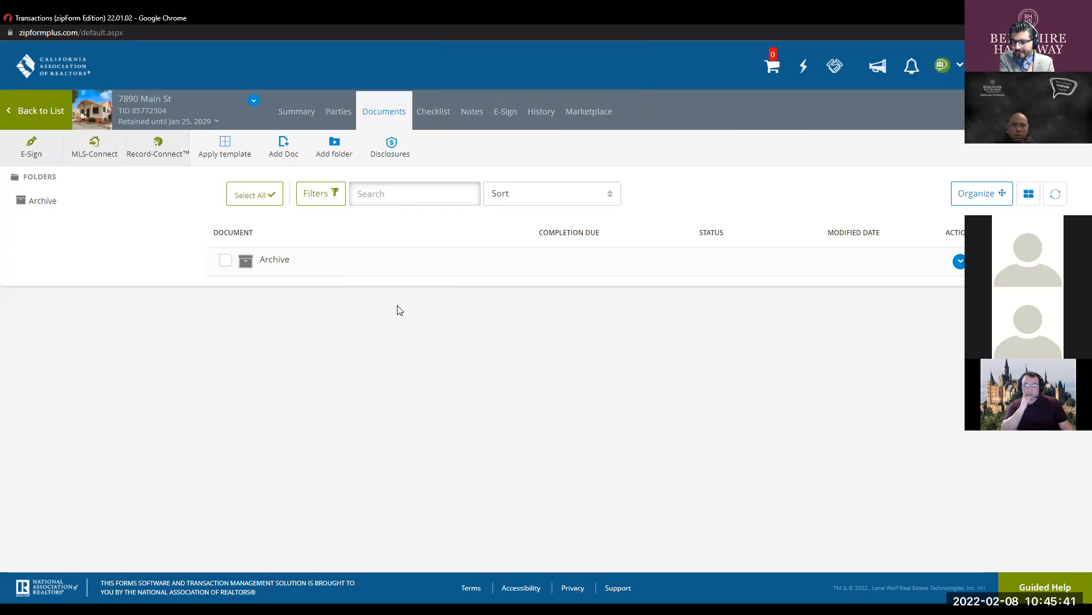
left_click(399, 310)
left_click(399, 311)
left_click(398, 310)
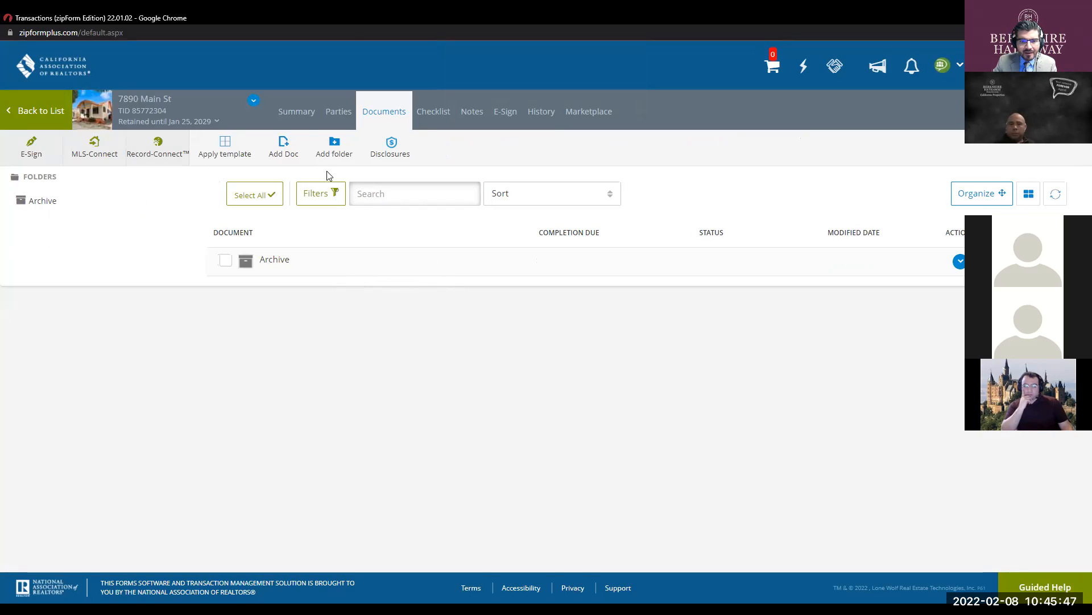
- Start adding a document to the transaction as an upload from the computer
left_click(289, 145)
left_click(289, 145)
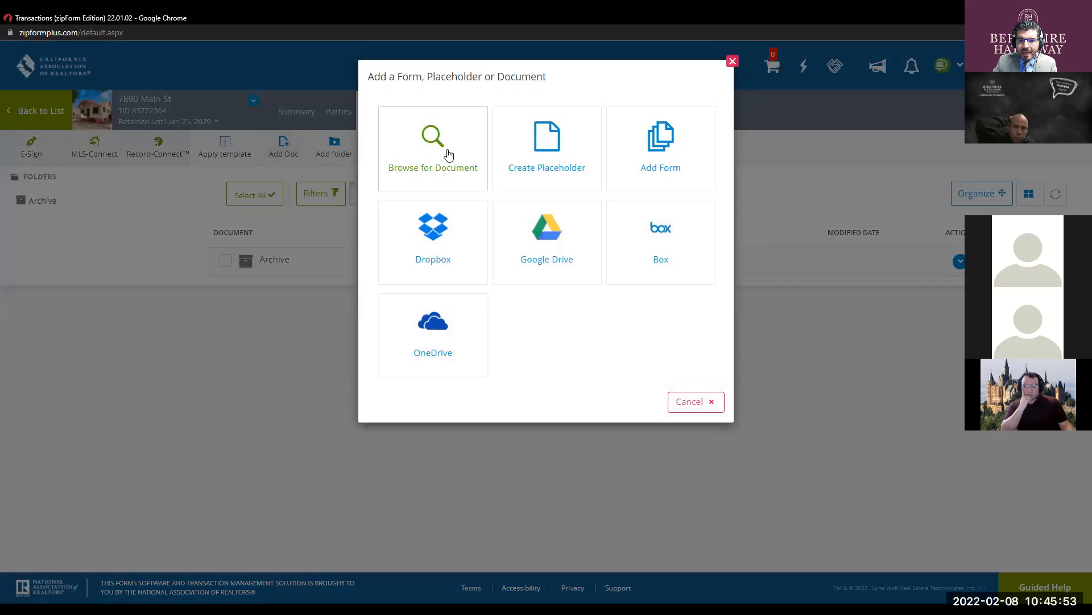
left_click(448, 153)
left_click(449, 153)
key("ctrl")
key("ctrl")
key("ctrl")
key("ctrl")
key("ctrl")
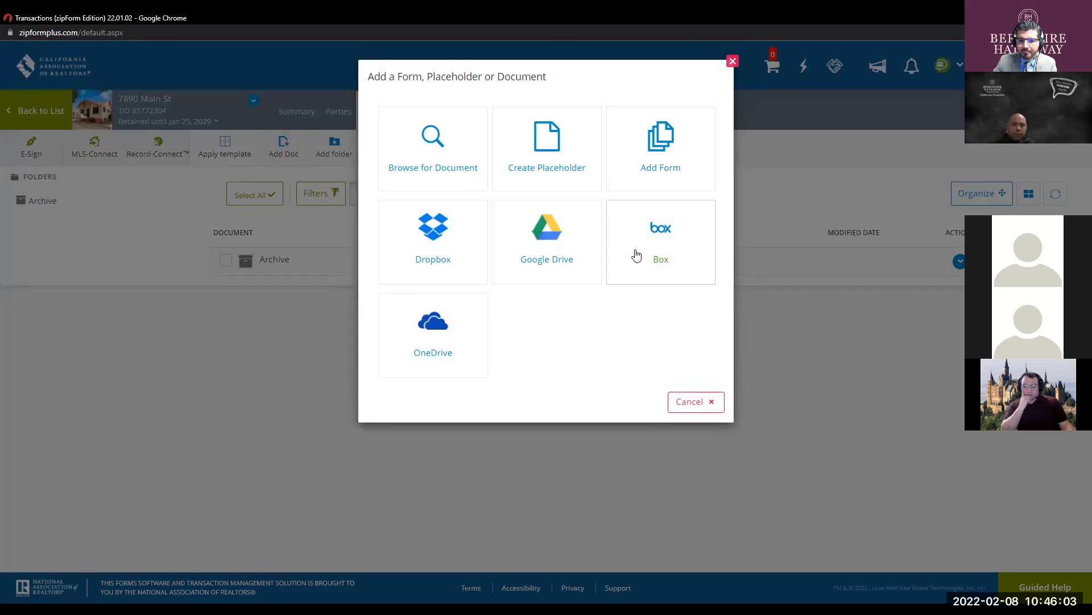
key("ctrl")
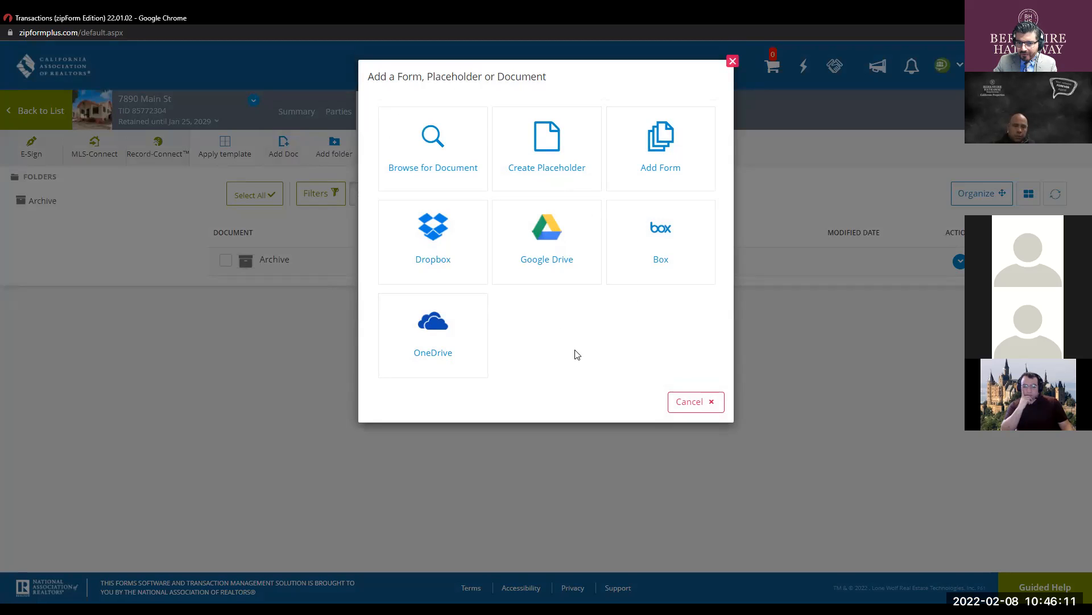
left_click(444, 145)
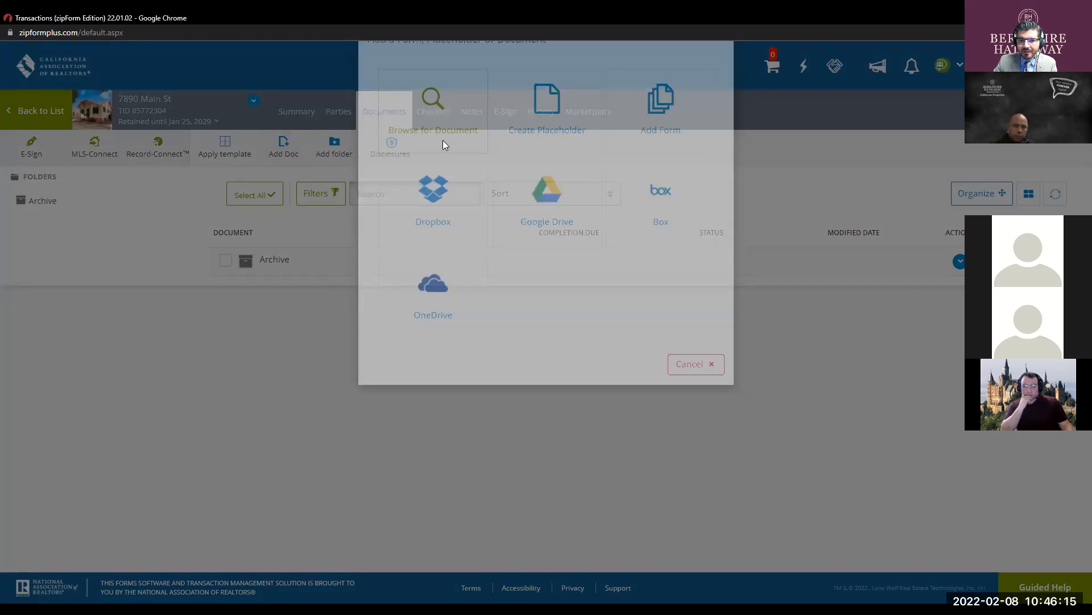
- Pick 2020-RPA-VERSION-142-DRAFT.pdf from the Desktop and confirm the upload
left_click(373, 117)
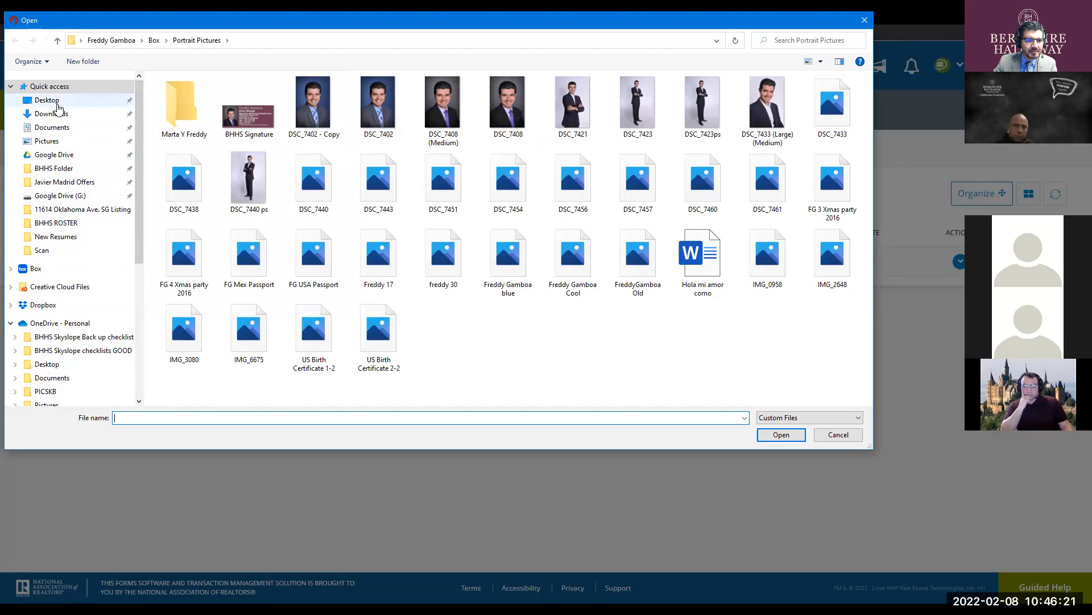
left_click(52, 101)
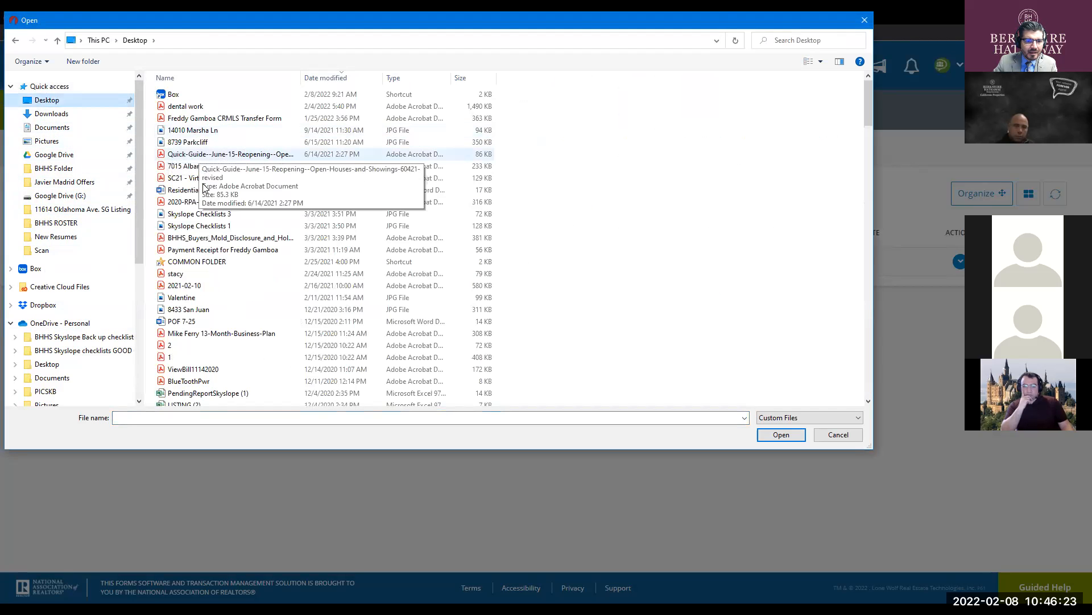
left_click(221, 203)
left_click(765, 433)
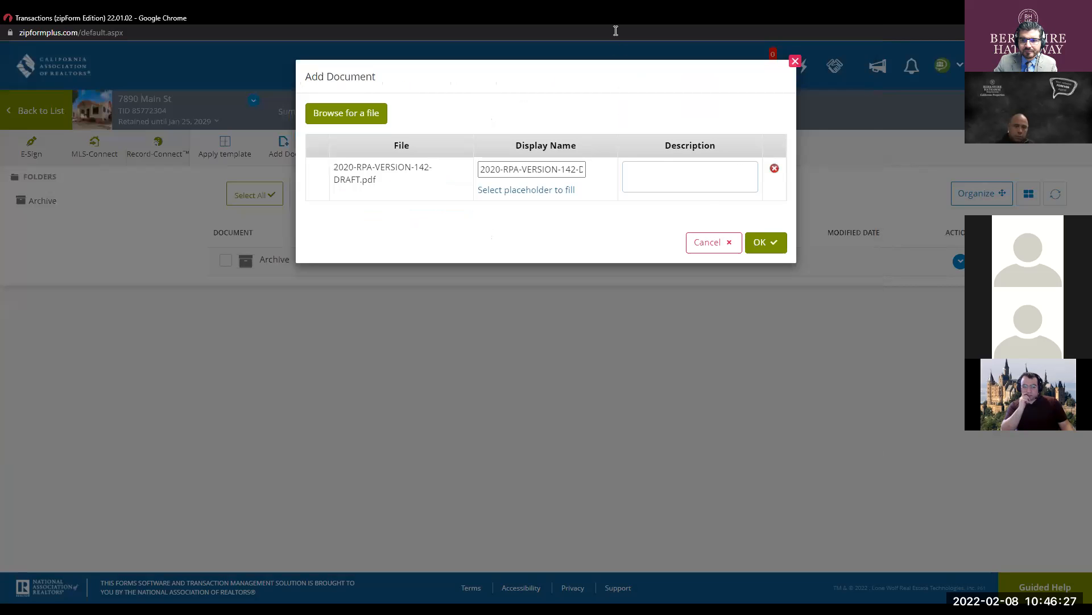
left_click(764, 243)
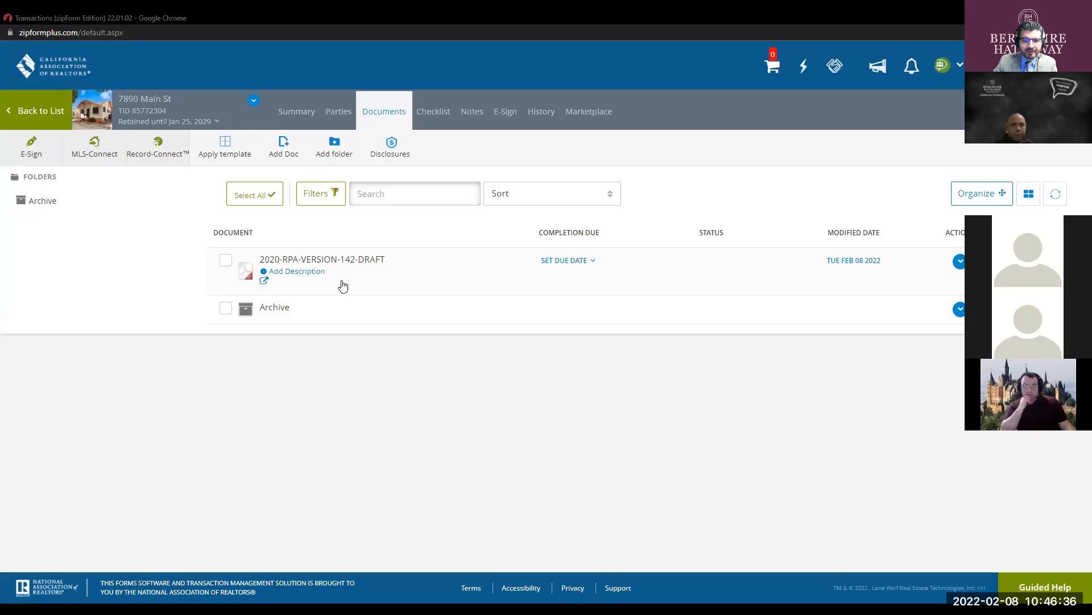
- Open the uploaded 2020-RPA-VERSION-142-DRAFT document from the 7890 Main St list
left_click(333, 262)
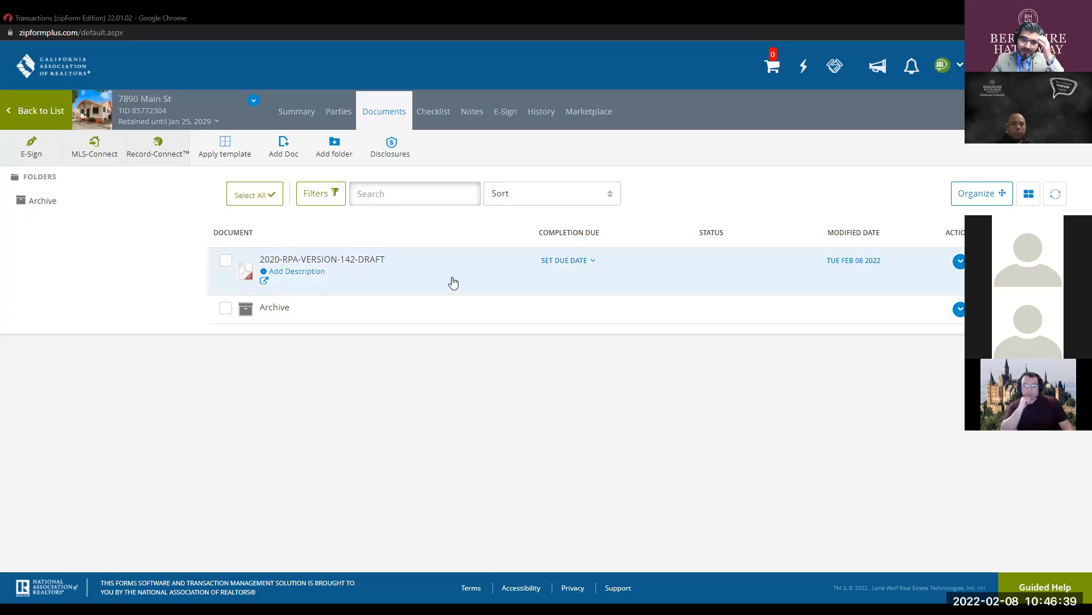
left_click(351, 260)
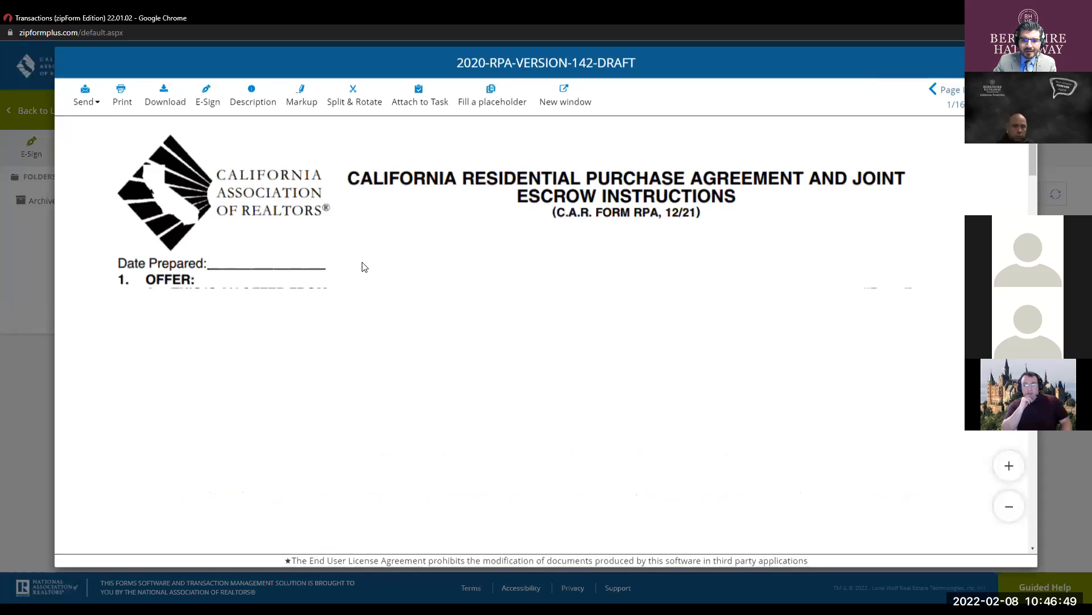
scroll(508, 280, "down", 2)
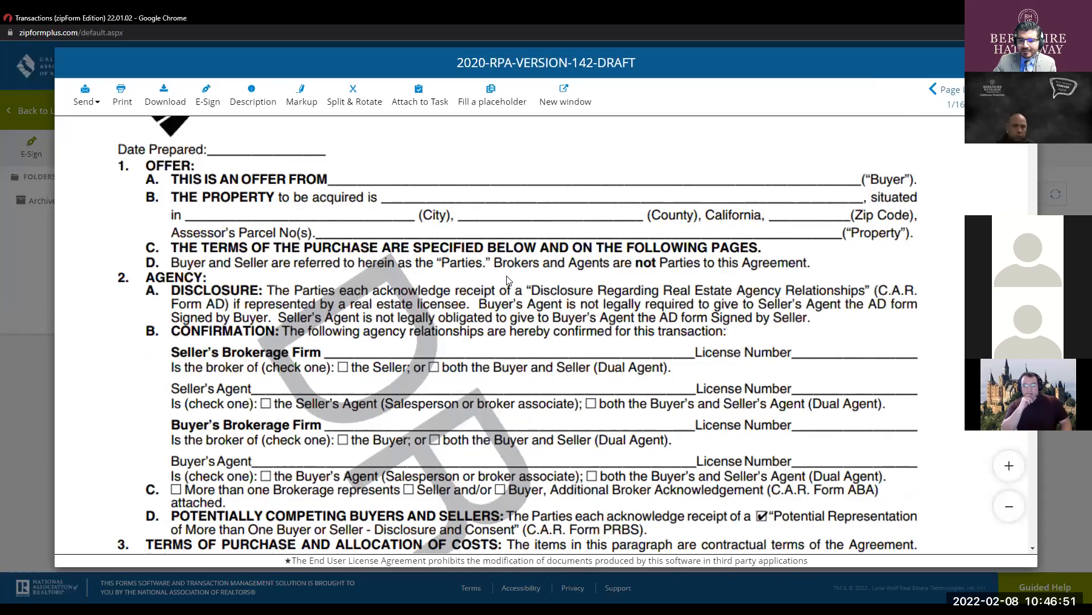
scroll(509, 280, "down", 2)
scroll(508, 280, "up", 2)
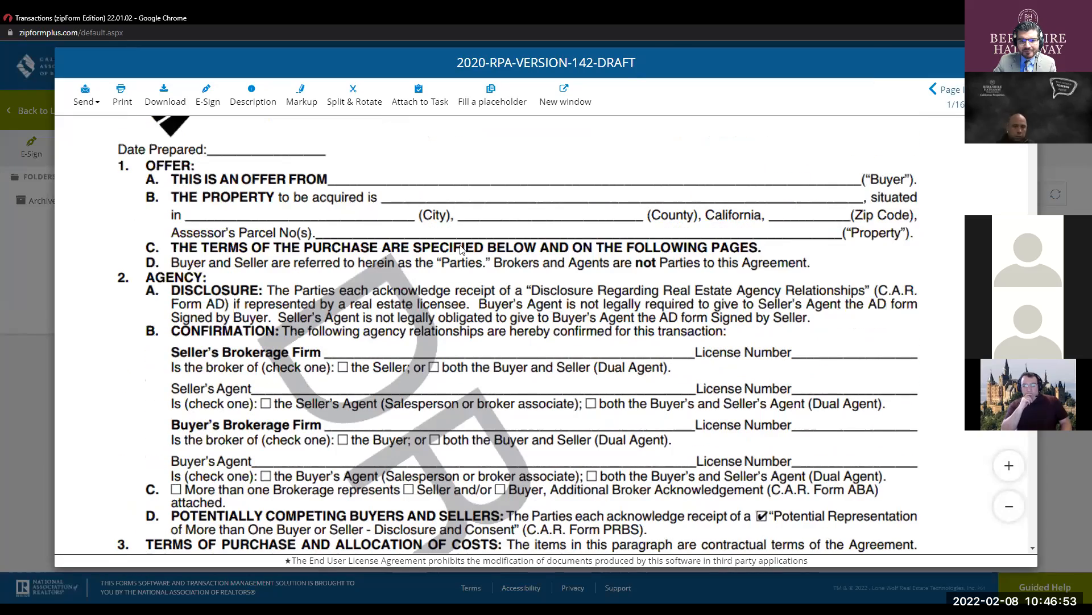
scroll(533, 295, "down", 3)
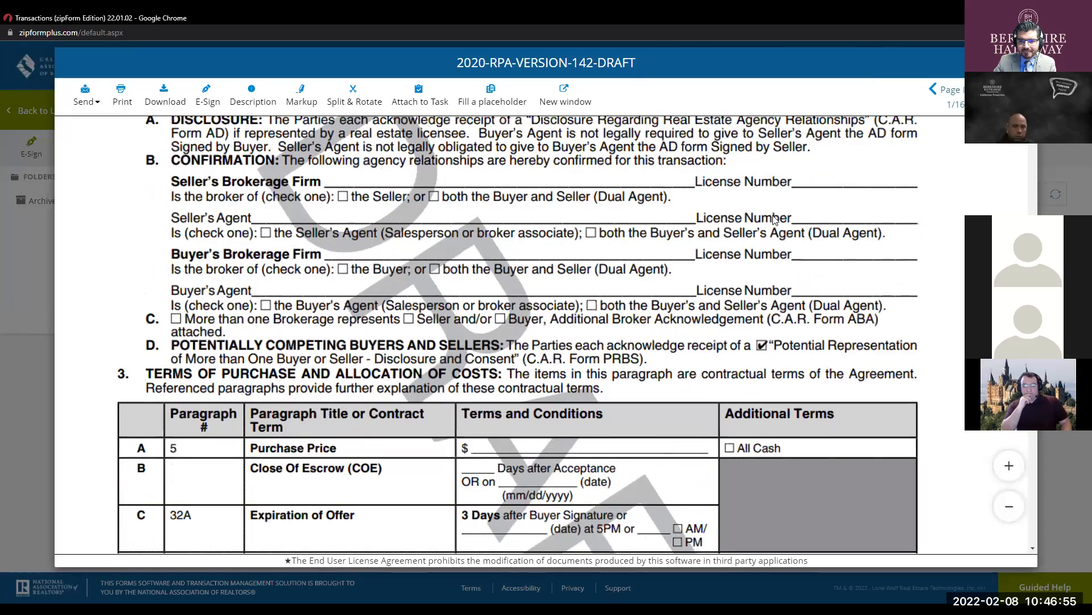
key("ctrl+minus")
scroll(635, 242, "up", 2)
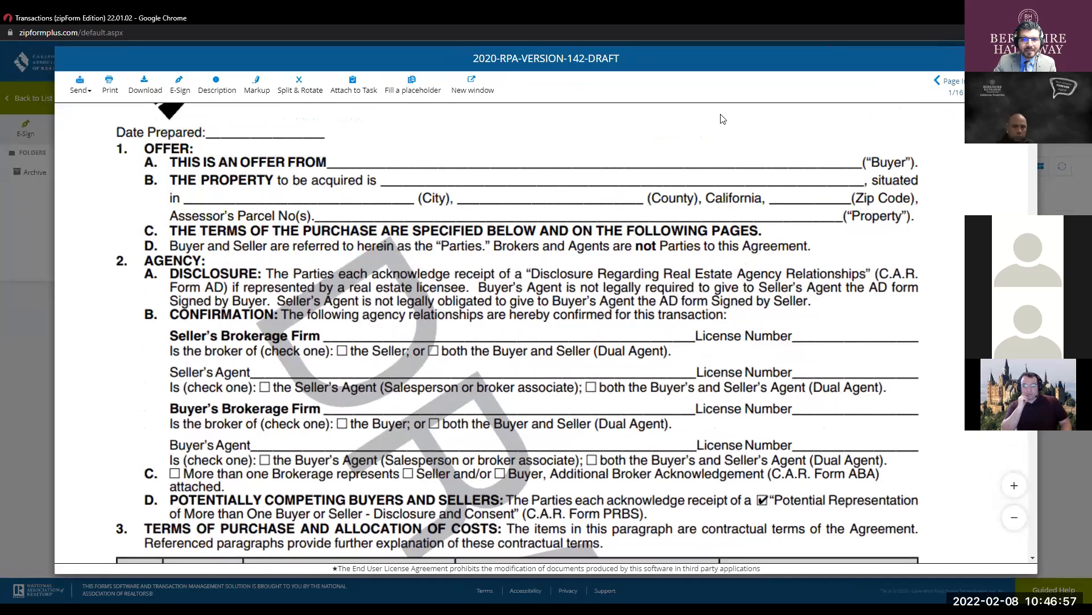
scroll(369, 136, "down", 1)
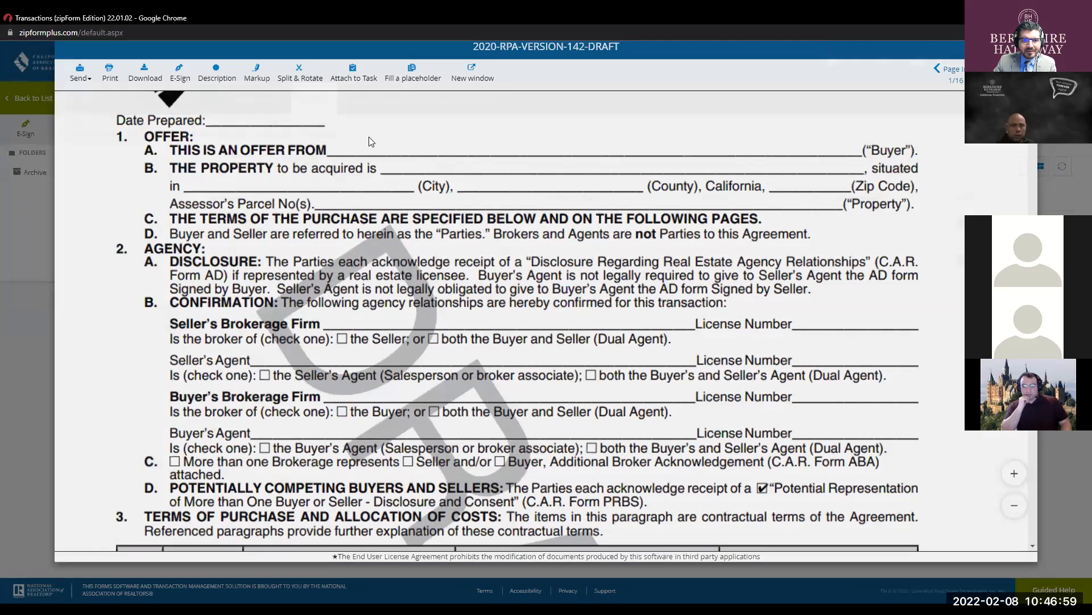
key("Escape")
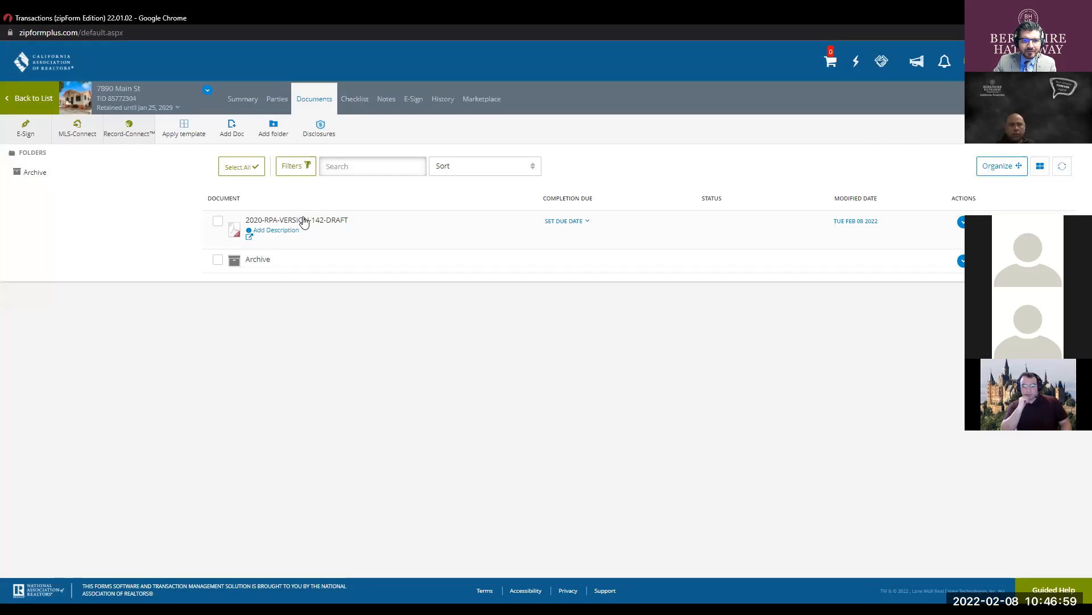
- Upload Residential Purchase Agreement (RPA) from the Desktop, skipping the description
left_click(231, 127)
left_click(445, 116)
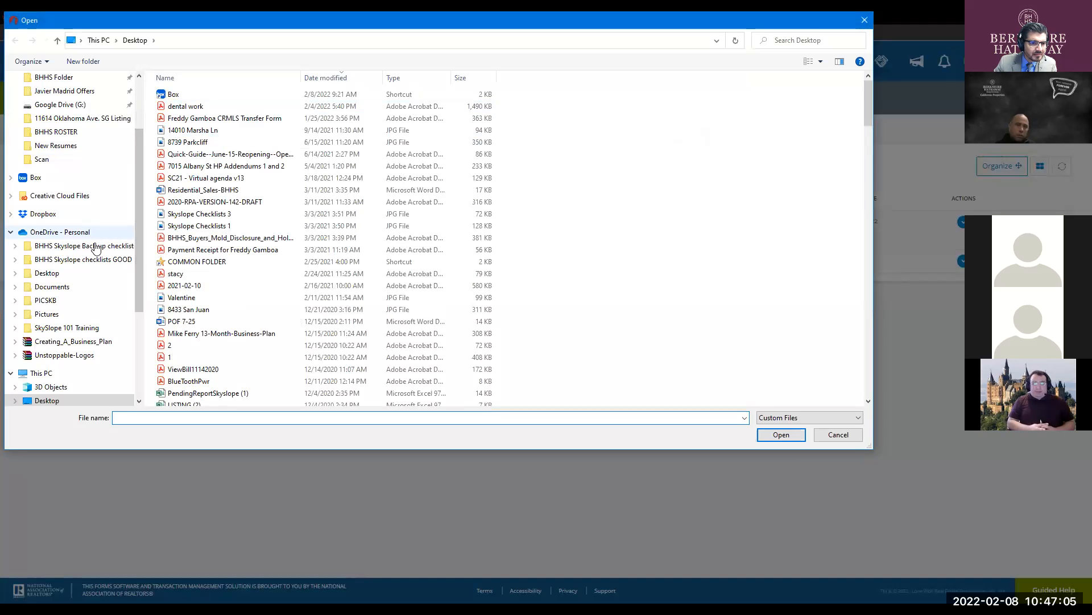
scroll(139, 271, "up", 3)
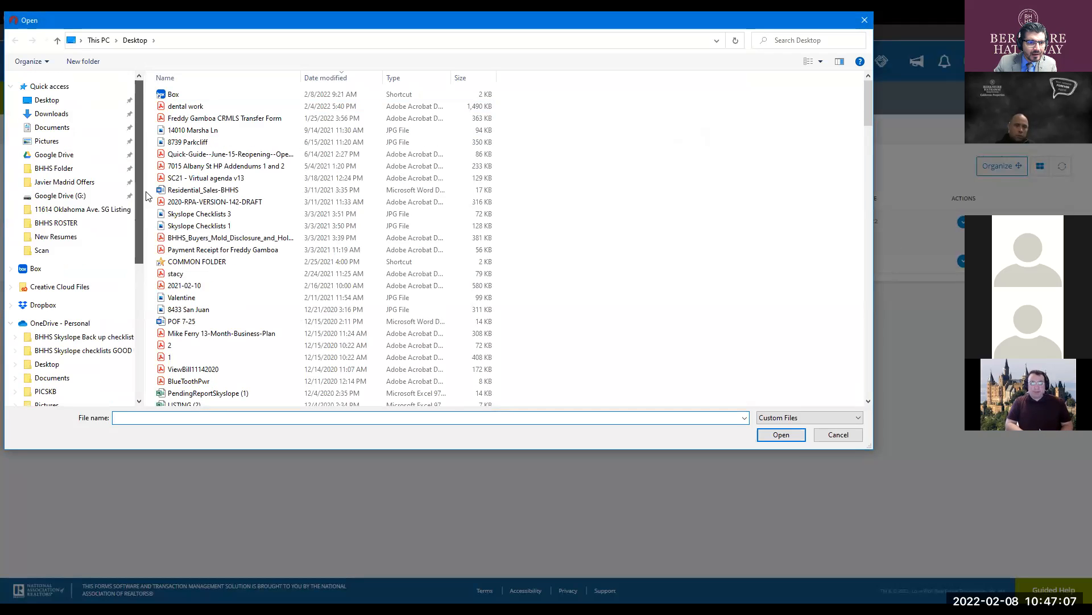
left_click(56, 101)
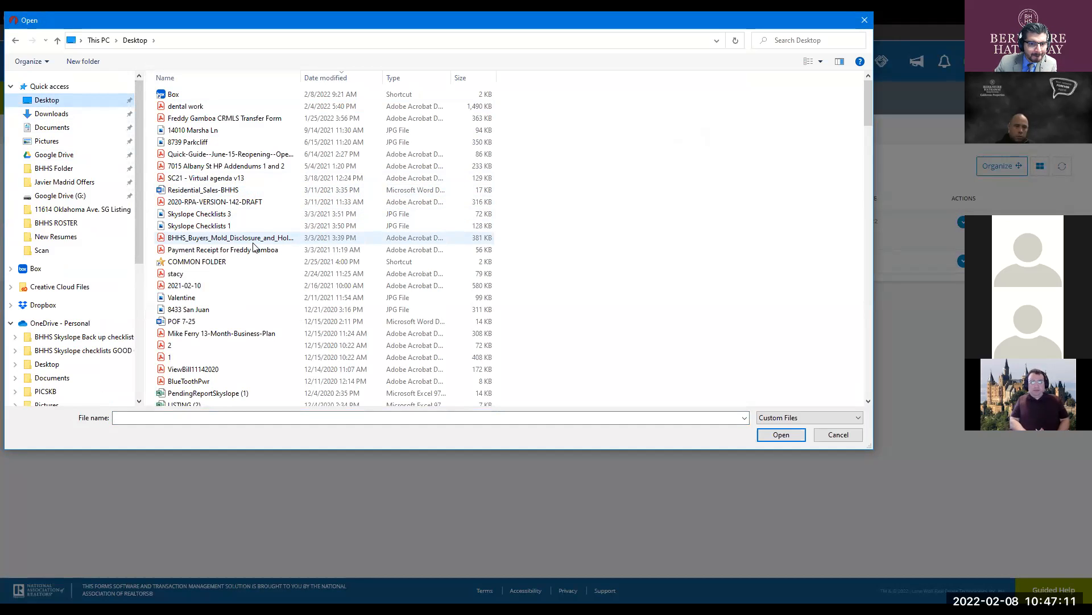
scroll(254, 330, "down", 3)
scroll(254, 330, "down", 2)
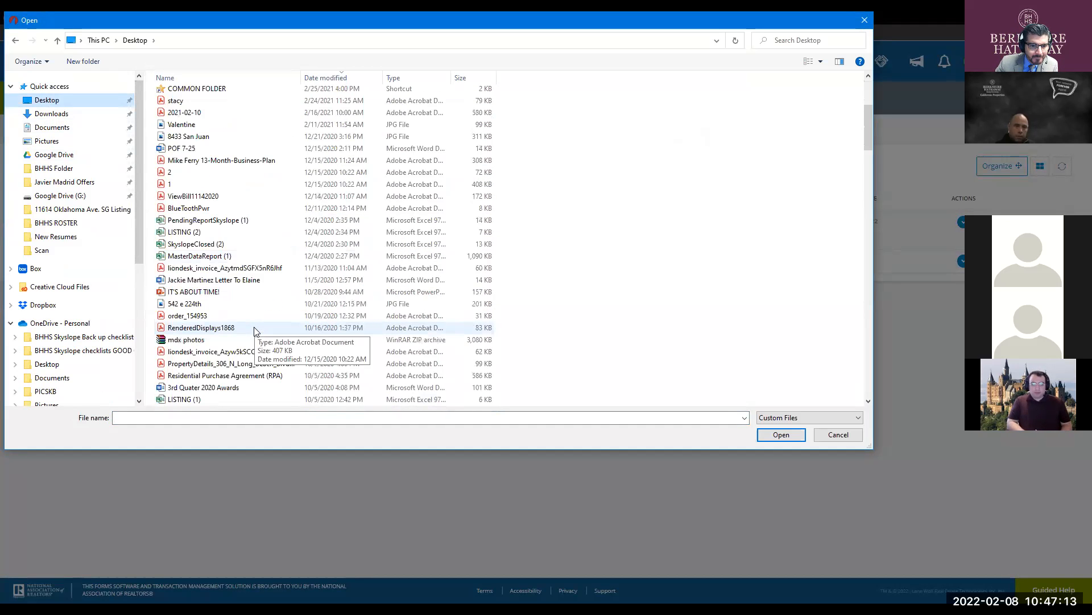
left_click(250, 375)
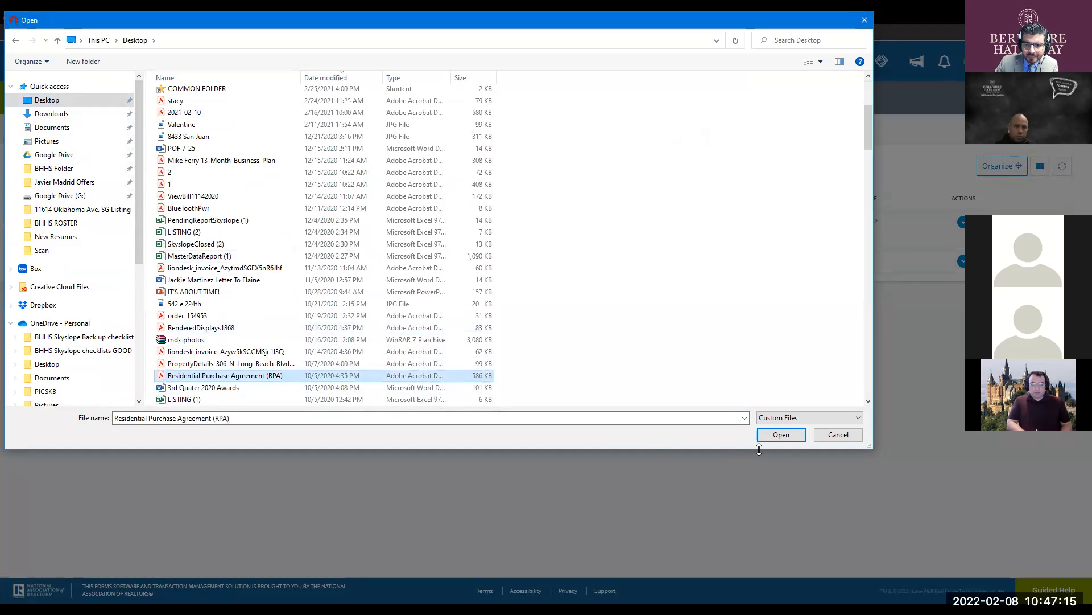
left_click(790, 440)
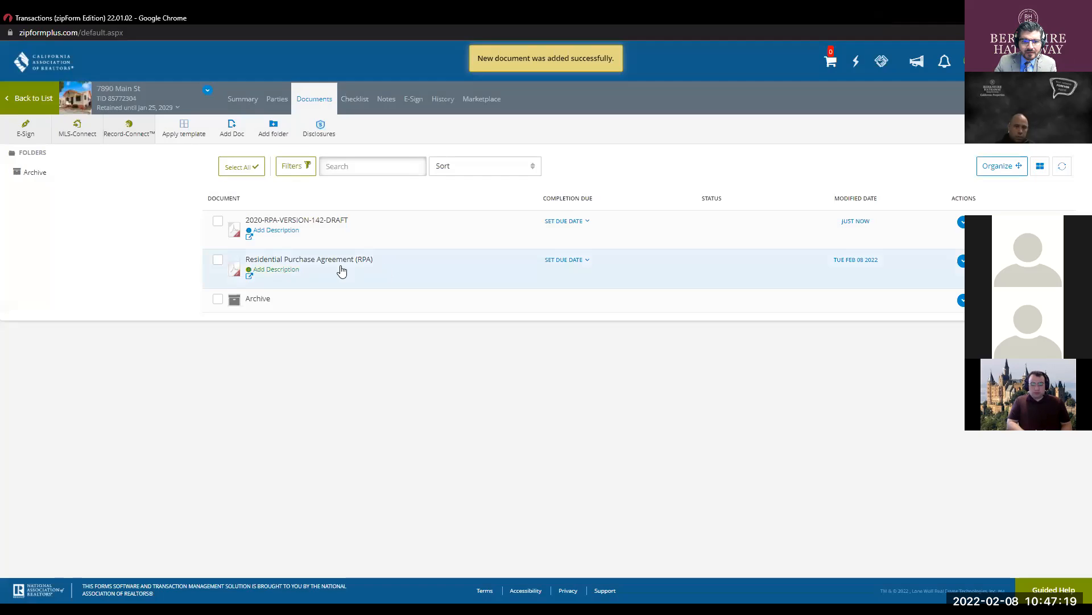
left_click(279, 269)
left_click(535, 174)
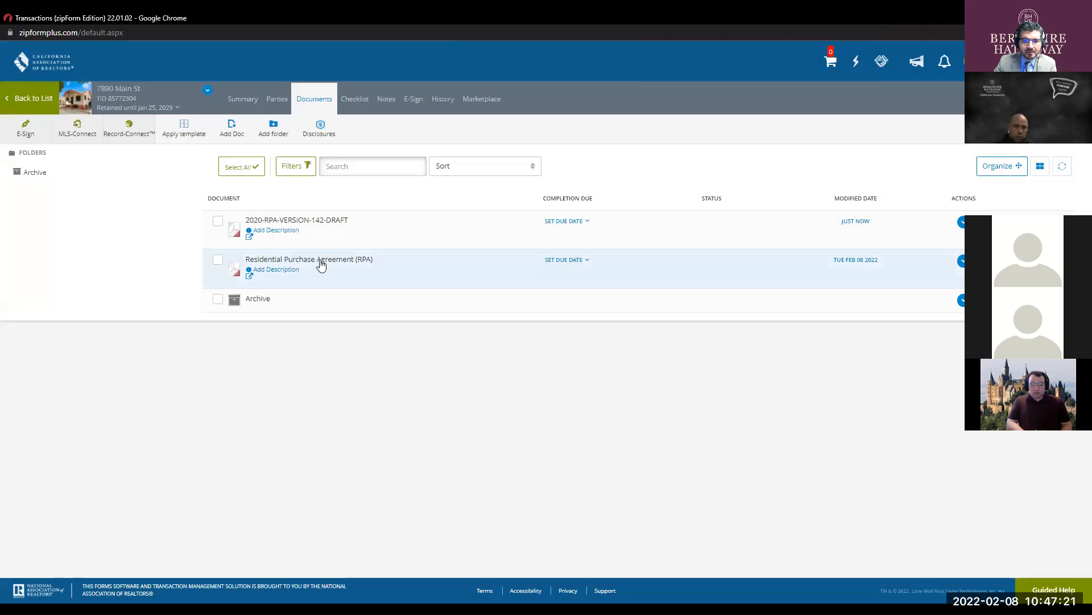
- Open the Residential Purchase Agreement (RPA), scroll through it, and close the viewer
left_click(311, 259)
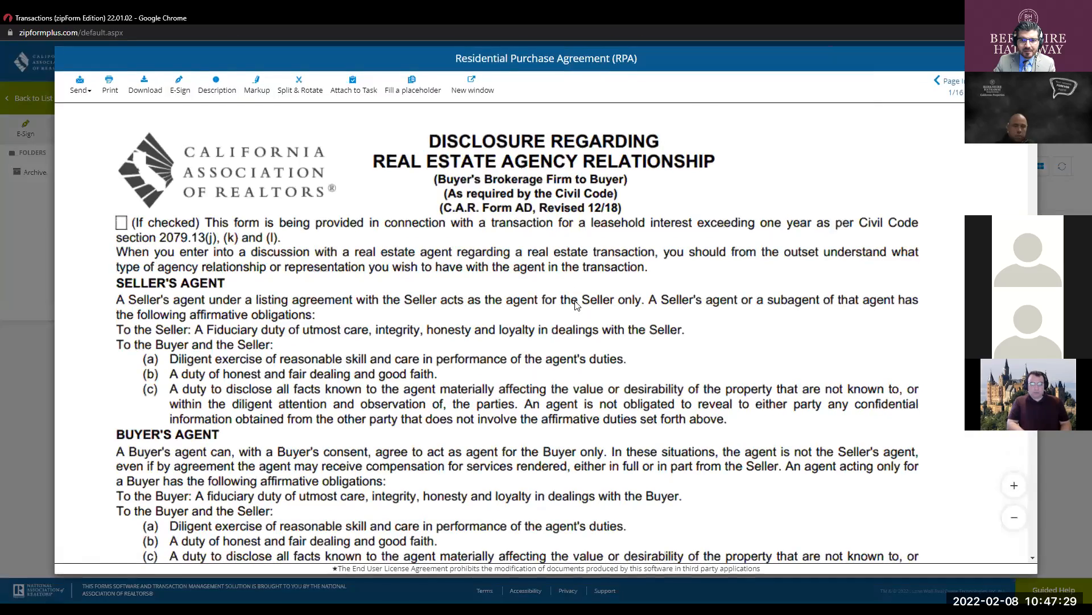
scroll(577, 306, "down", 5)
scroll(580, 306, "down", 20)
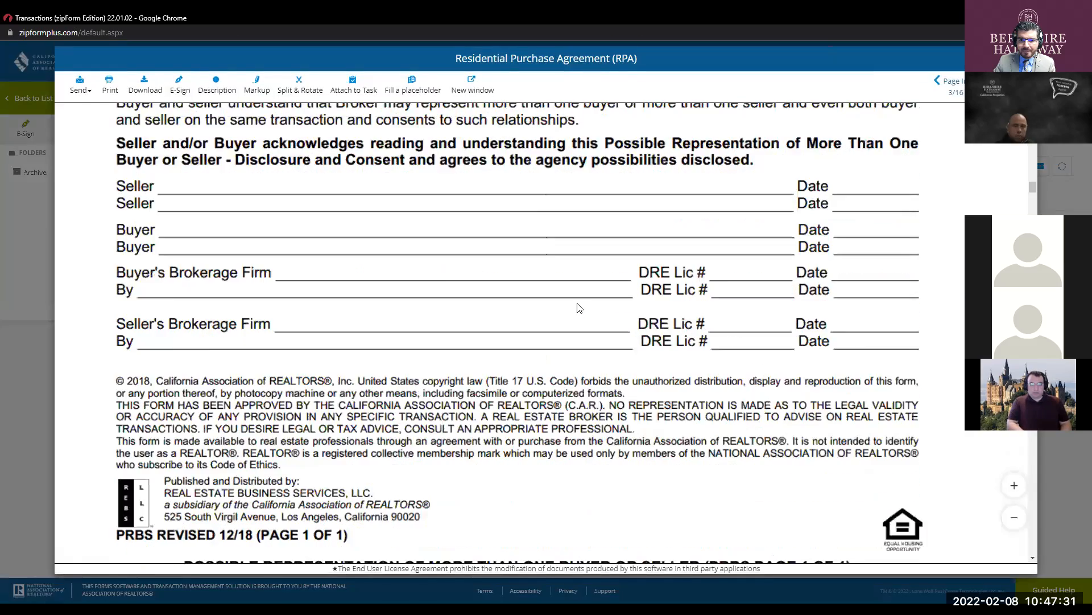
scroll(572, 311, "down", 10)
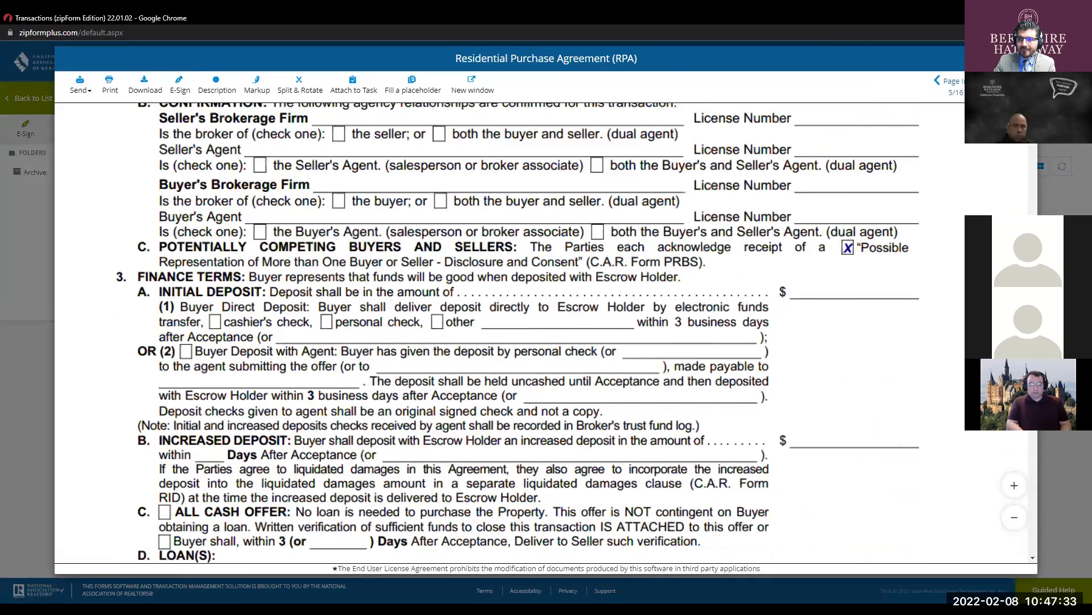
scroll(571, 311, "down", 6)
left_click(1022, 59)
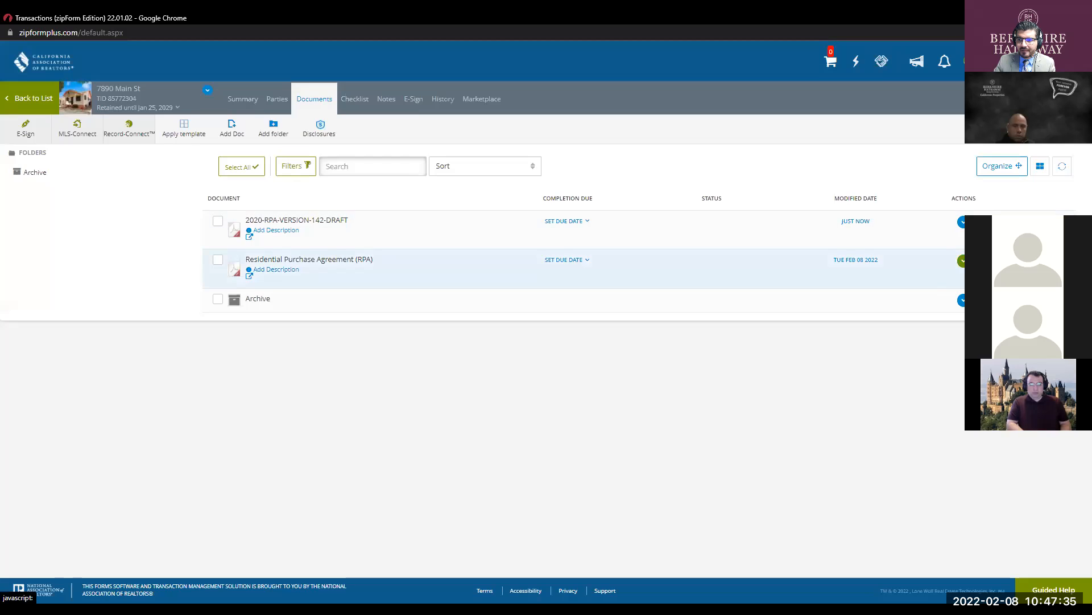
- Delete the RPA via its Actions menu and dismiss the Add Description dialog
left_click(962, 261)
left_click(634, 152)
left_click(641, 126)
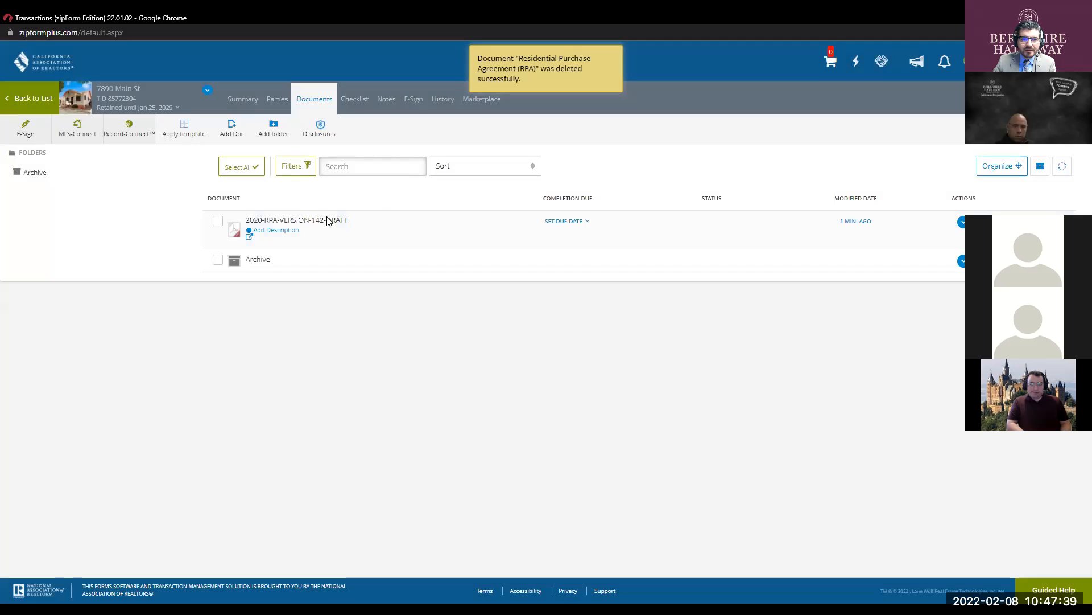
left_click(464, 247)
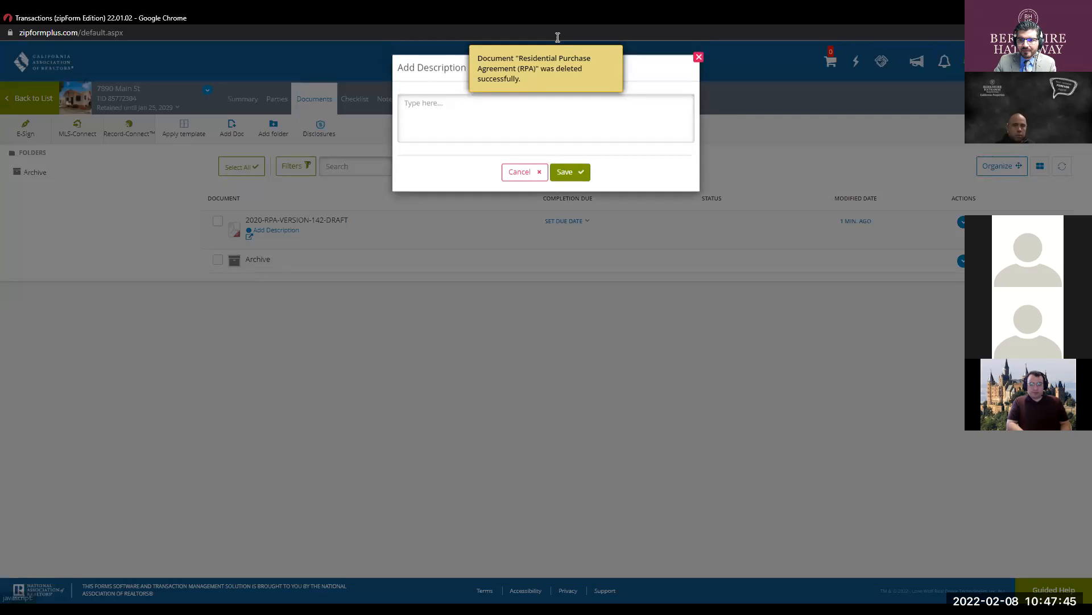
left_click(535, 176)
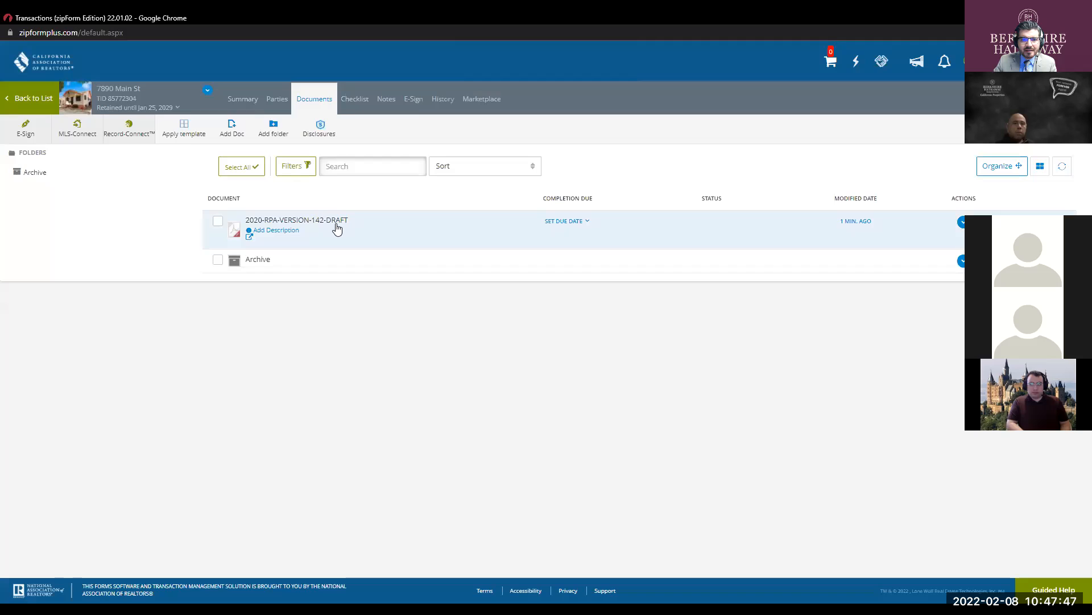
- Open 2020-RPA-VERSION-142-DRAFT and start an E-Sign packet for it
left_click(304, 221)
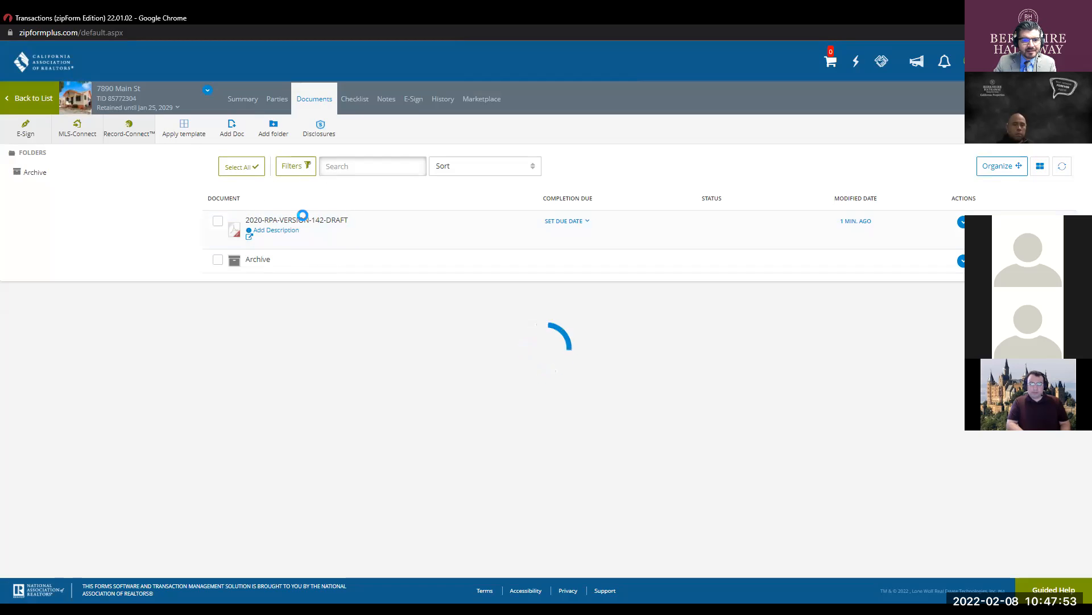
key("ctrl")
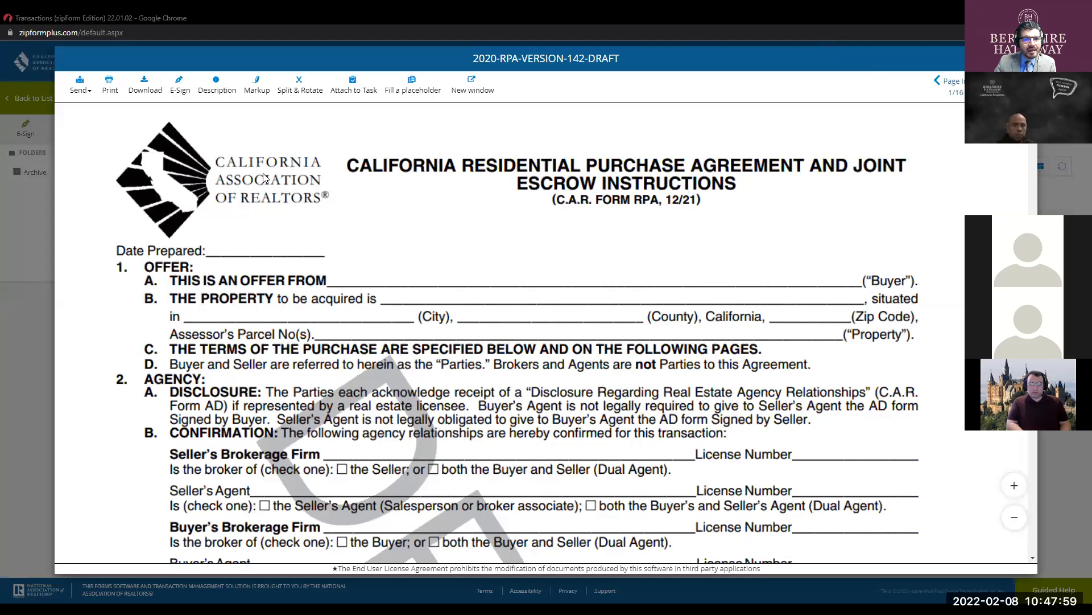
key("ctrl")
key("ctrl")
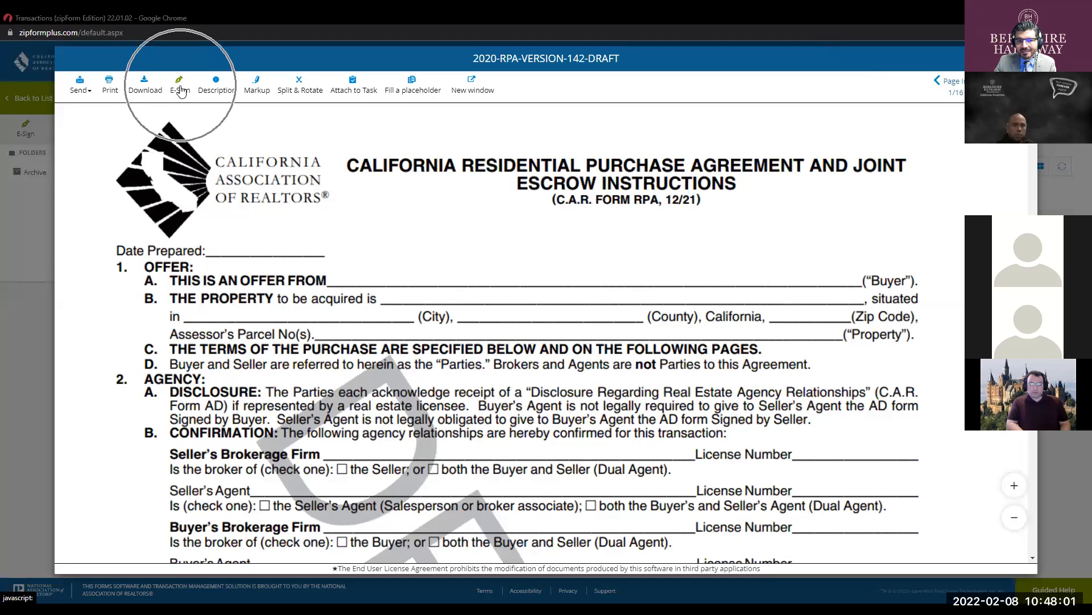
key("ctrl")
key("ctrl")
left_click(180, 90)
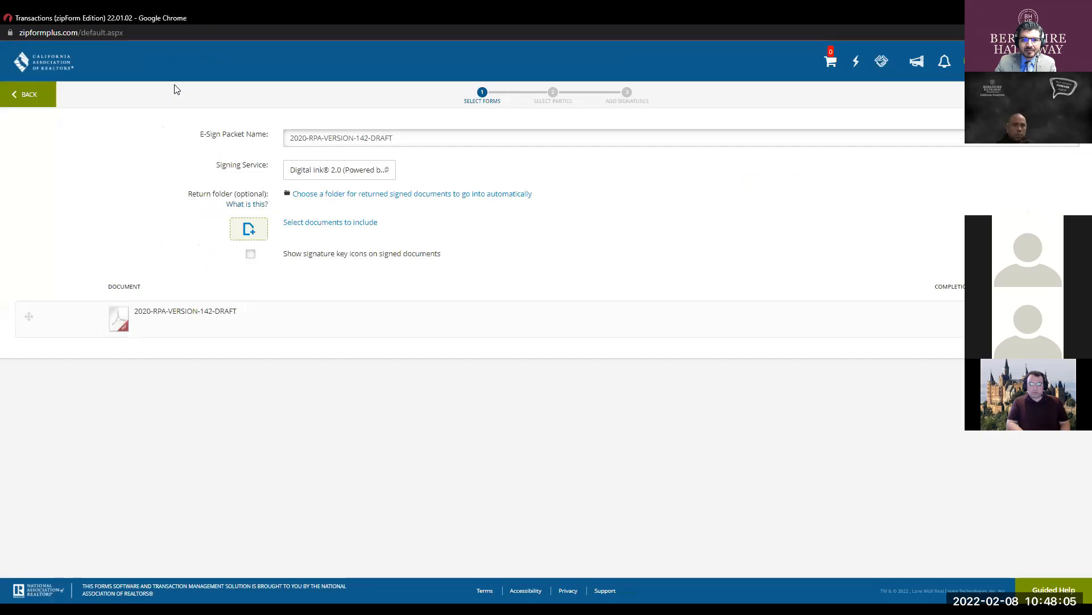
- Keep Digital Ink 2.0 as the signing service and advance to choosing parties
left_click(348, 176)
key("ctrl")
key("ctrl")
key("ctrl")
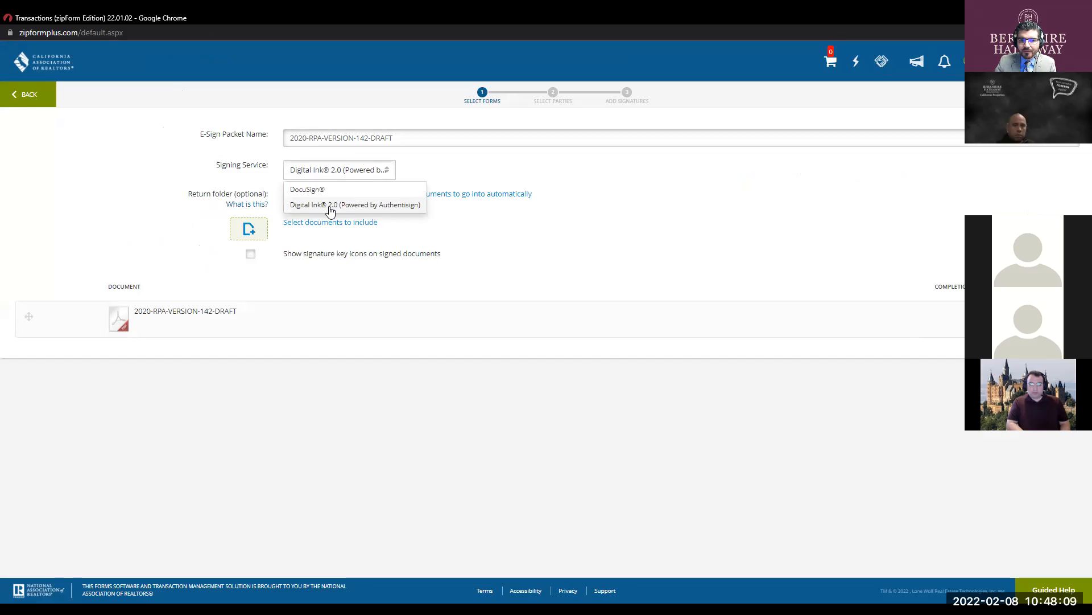
left_click(481, 242)
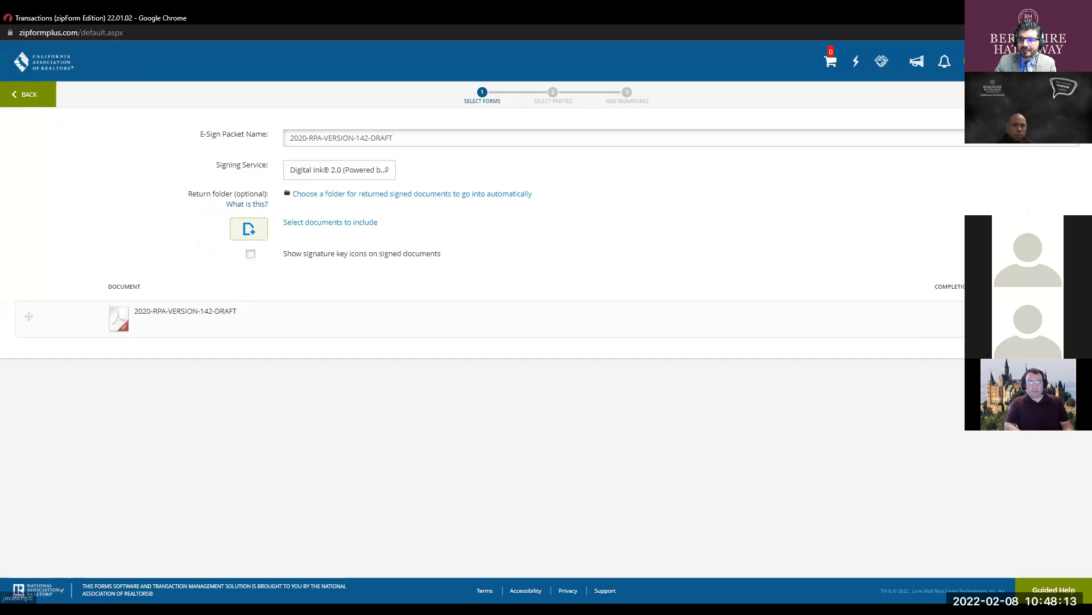
left_click(1064, 95)
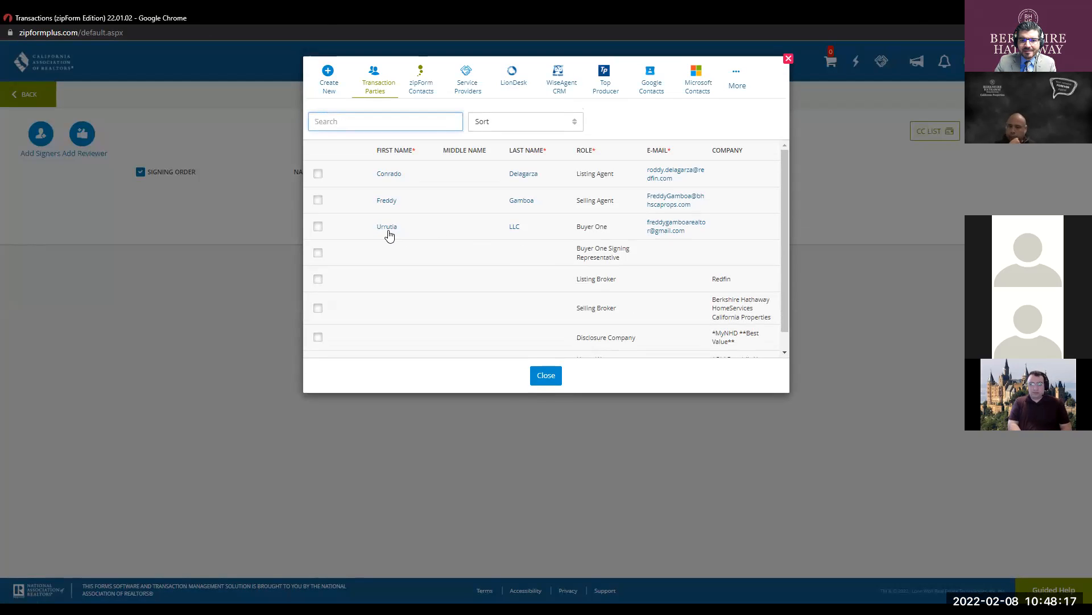
- Add the Buyer One contact as signer 1 from the contacts list
left_click(392, 229)
scroll(393, 232, "up", 1, "ctrl")
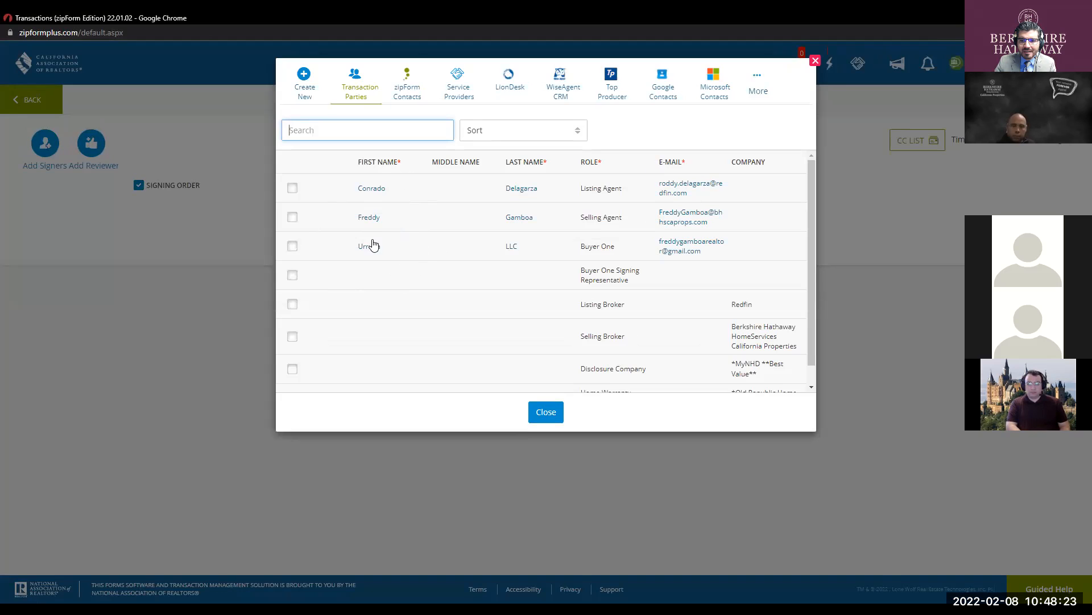
left_click(815, 60)
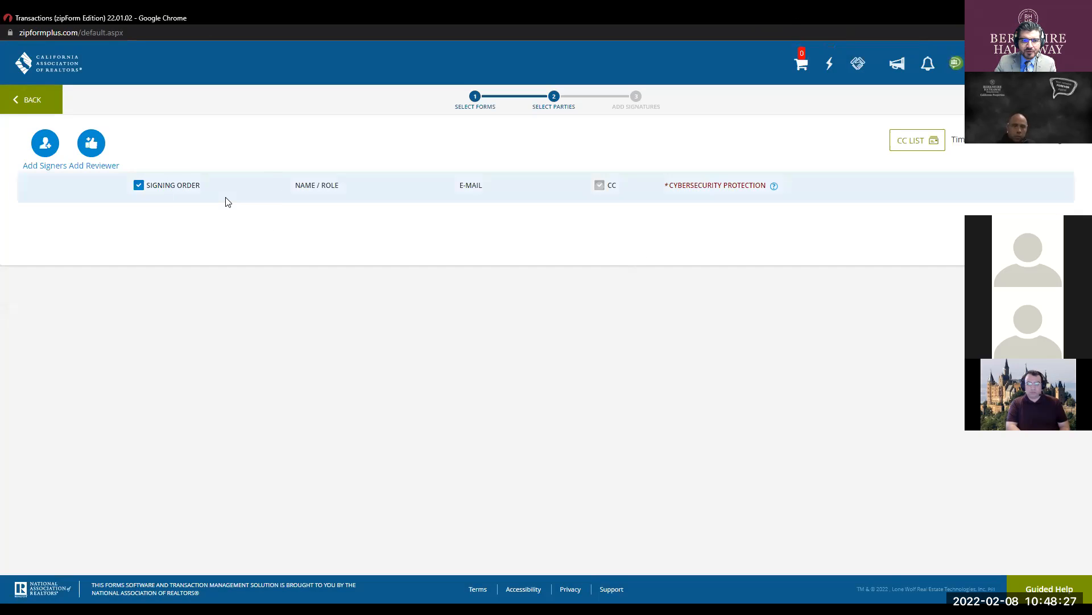
left_click(49, 152)
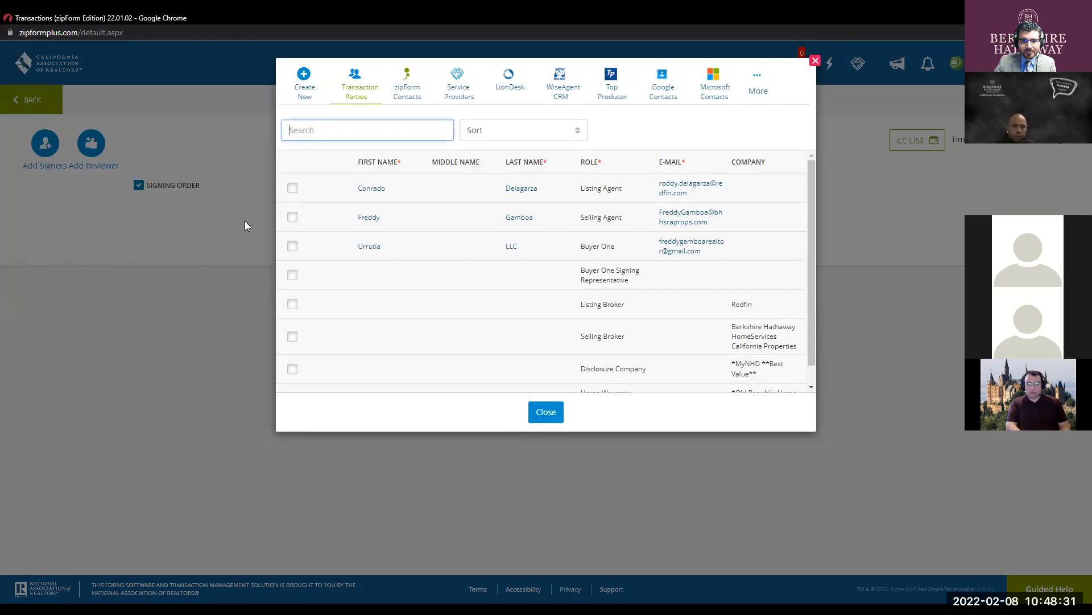
left_click(291, 246)
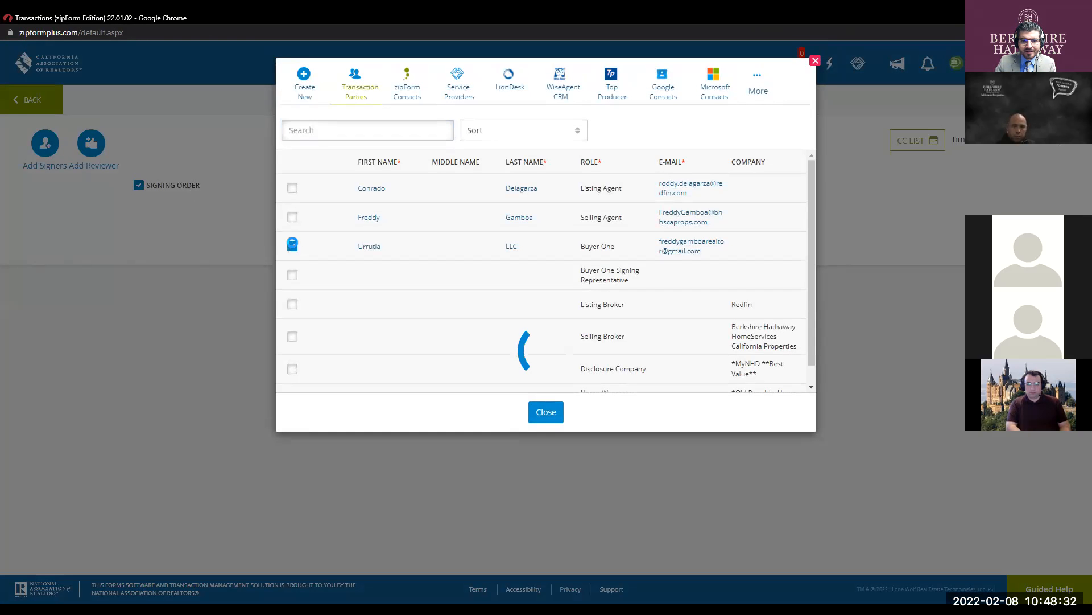
left_click(546, 413)
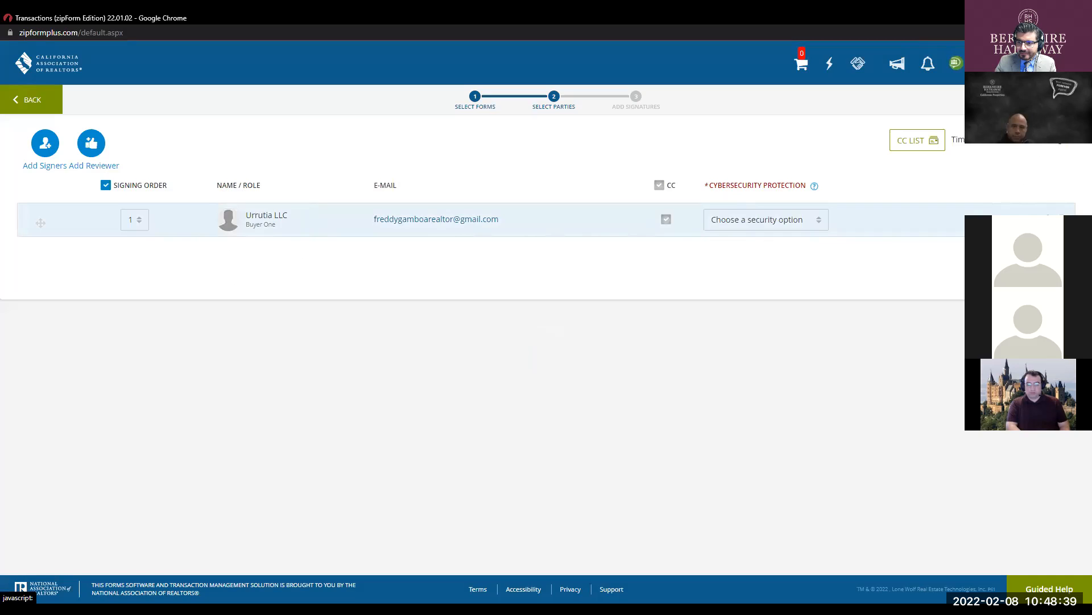
- Replace signer 1's LLC name with a sample buyer's first and last name and save
left_click(266, 214)
double_click(520, 103)
left_click(520, 103)
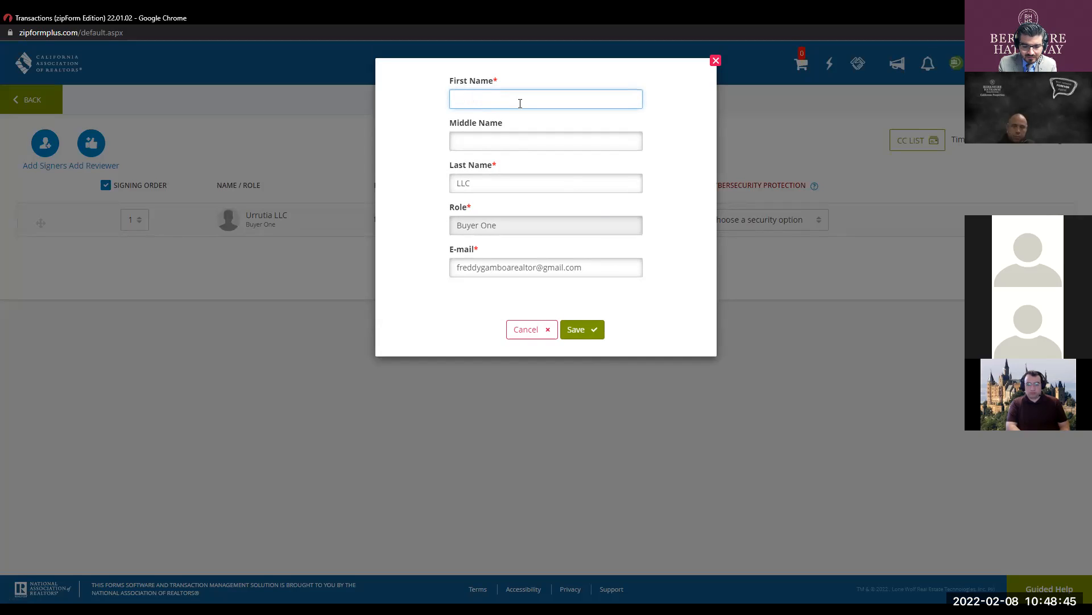
type("Eddie")
key("Tab")
key("Tab")
key("BackSpace")
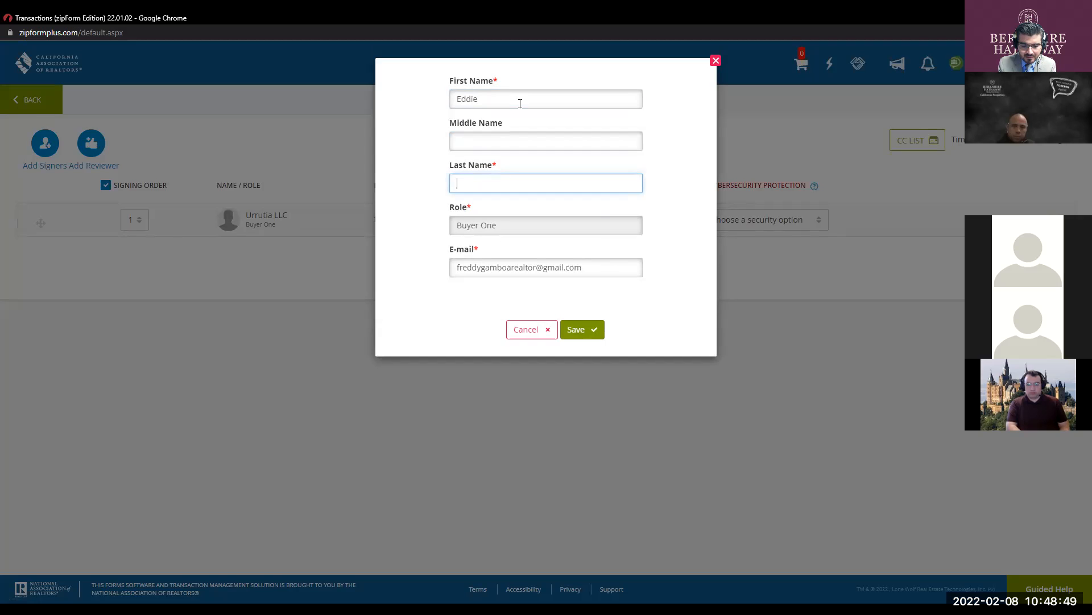
double_click(521, 103)
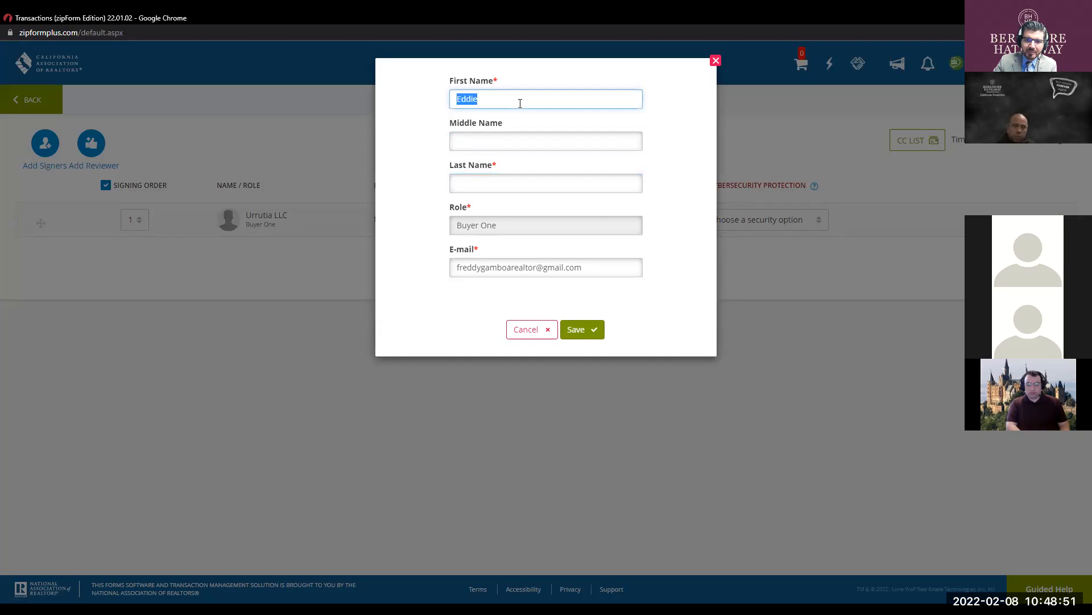
type("bob")
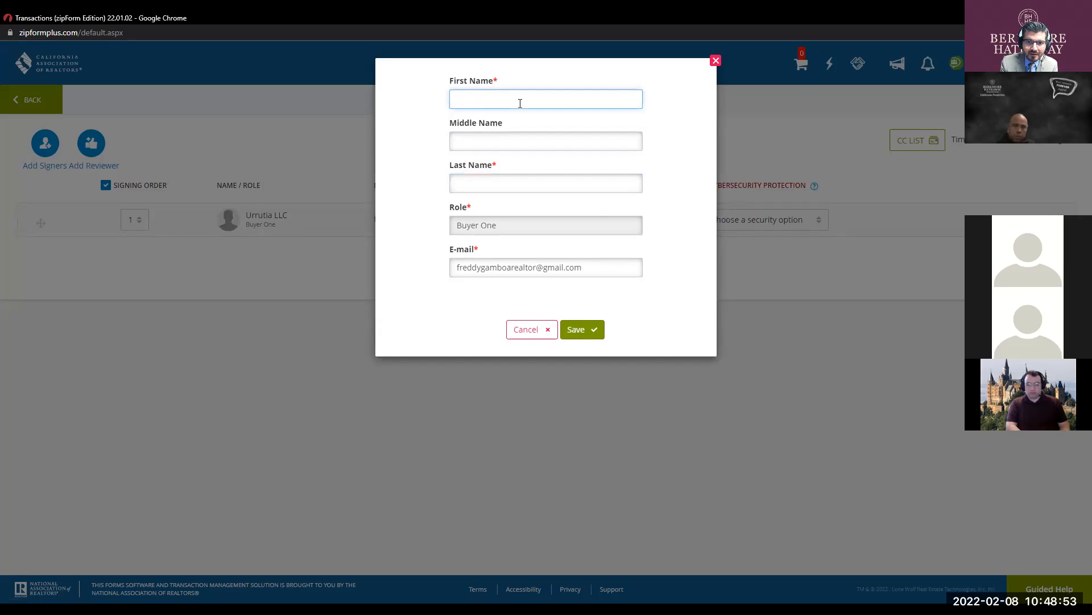
type("b")
key("Tab")
key("Tab")
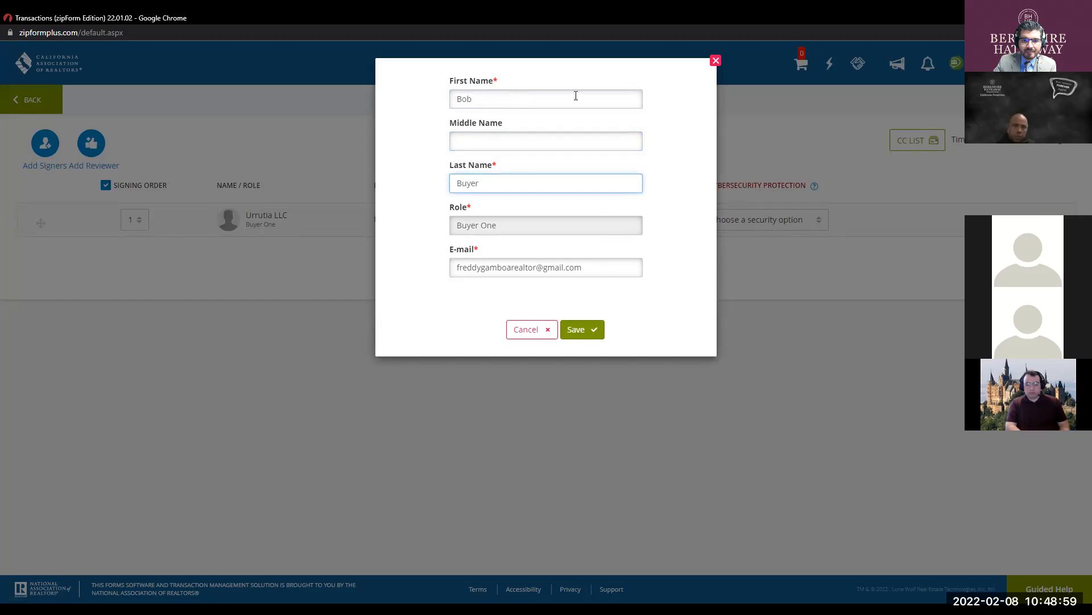
left_click(589, 339)
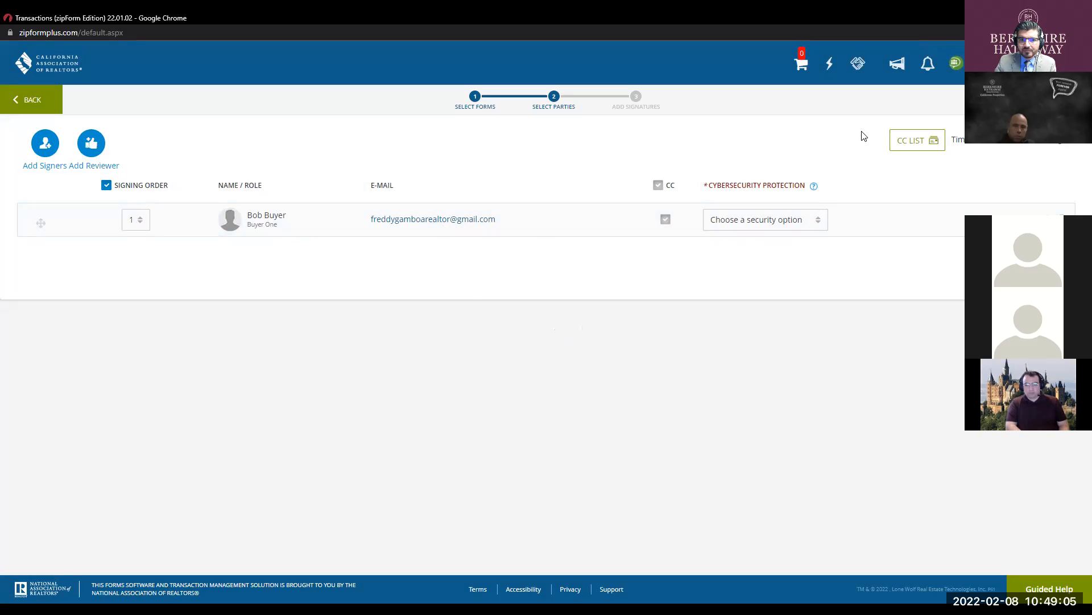
- Add the Selling Agent from contacts as a signer with signing order 1, and proceed to Design
left_click(45, 147)
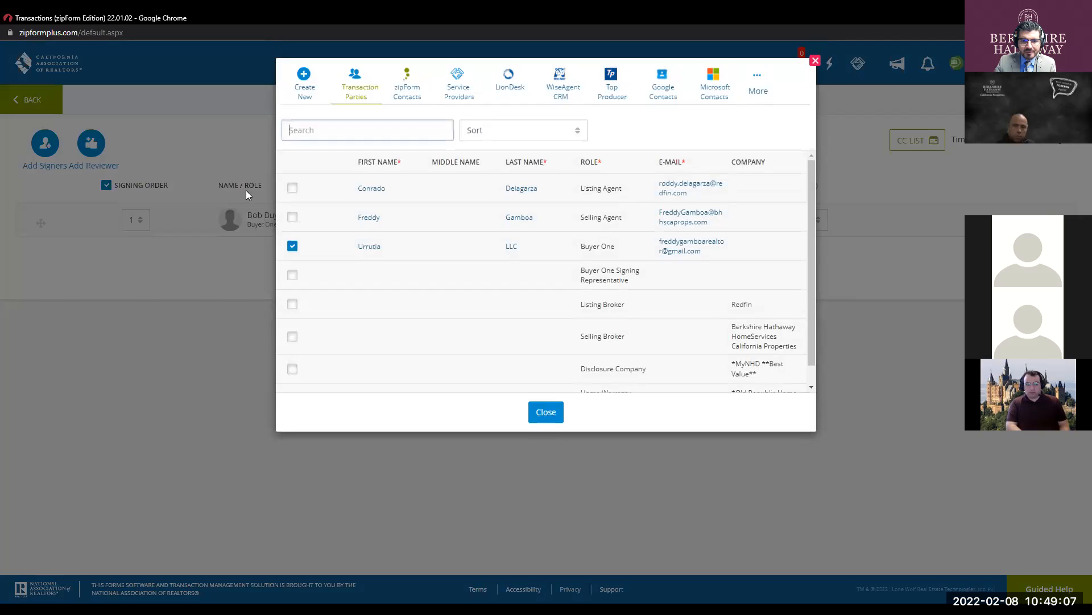
left_click(291, 276)
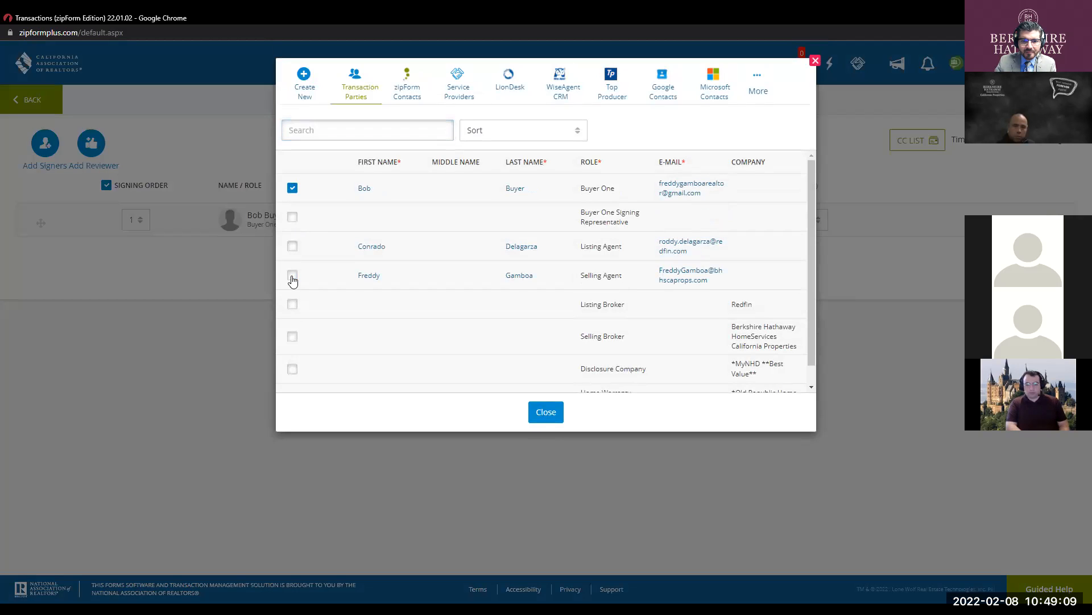
left_click(546, 412)
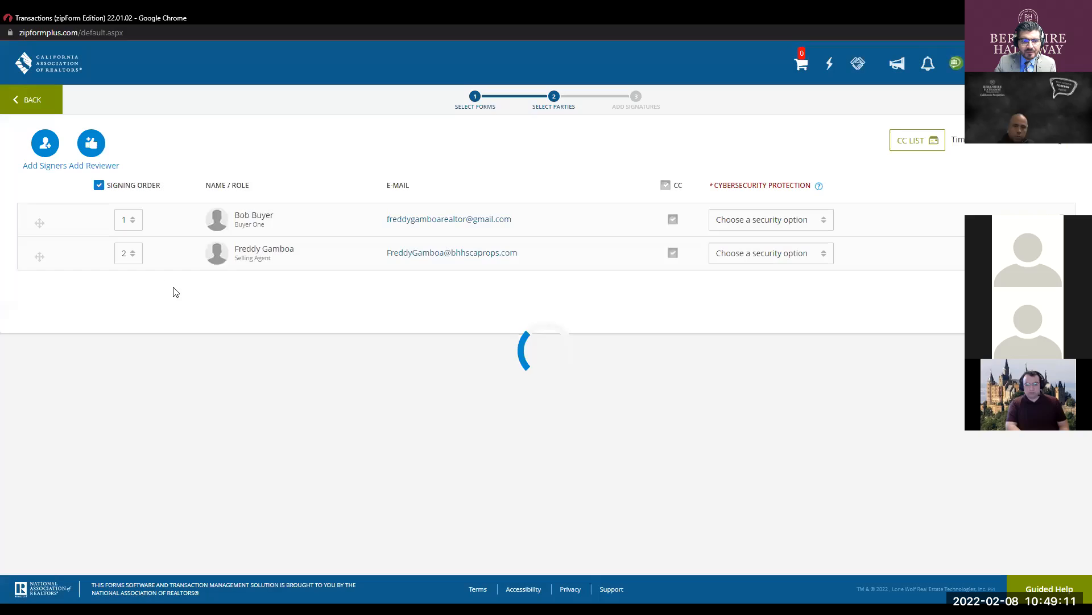
left_click(128, 253)
left_click(128, 276)
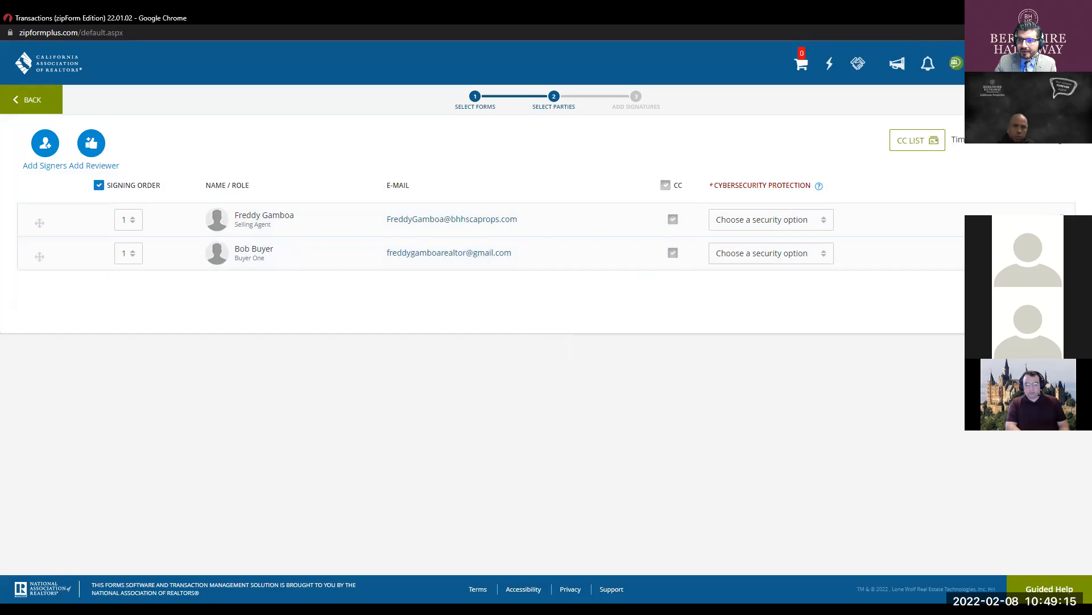
left_click(1059, 100)
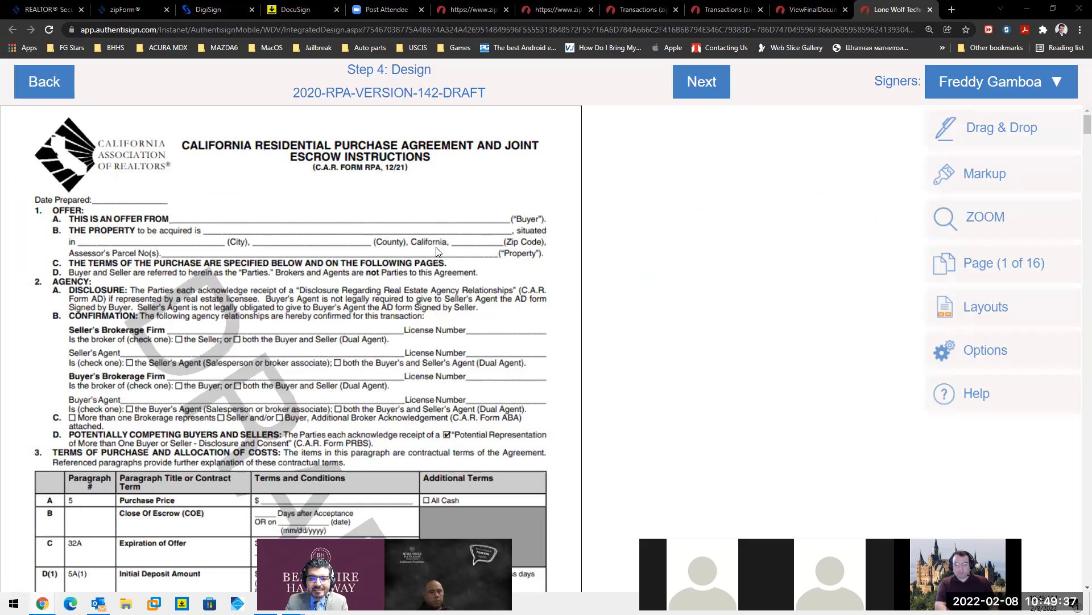
- Review the 16-page packet and make the buyer the active signer for field placement
scroll(441, 238, "down", 7)
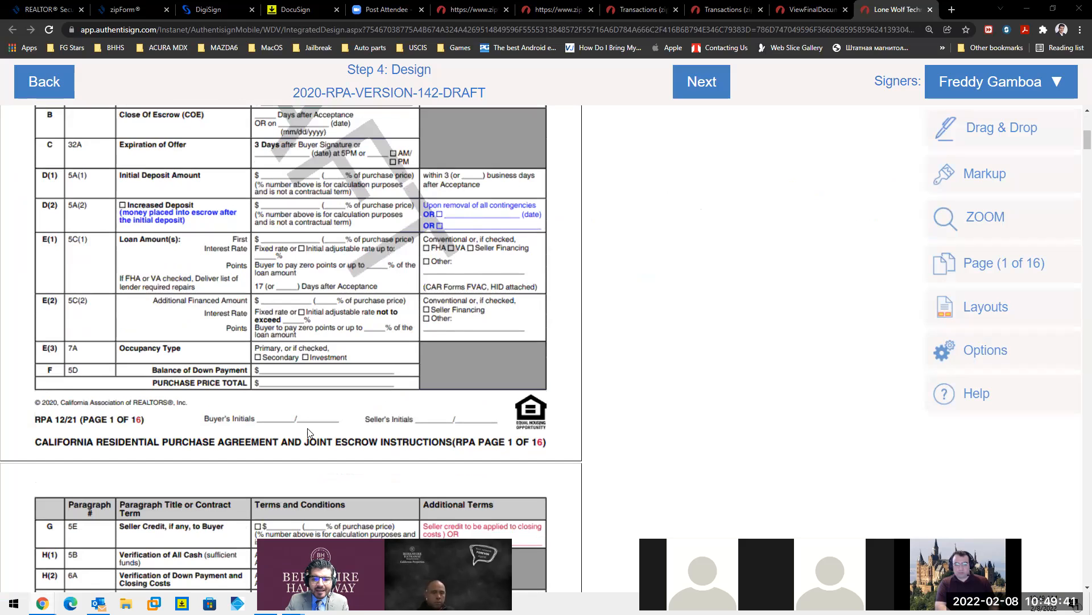
scroll(288, 403, "up", 8)
scroll(291, 393, "down", 5)
scroll(292, 397, "down", 3)
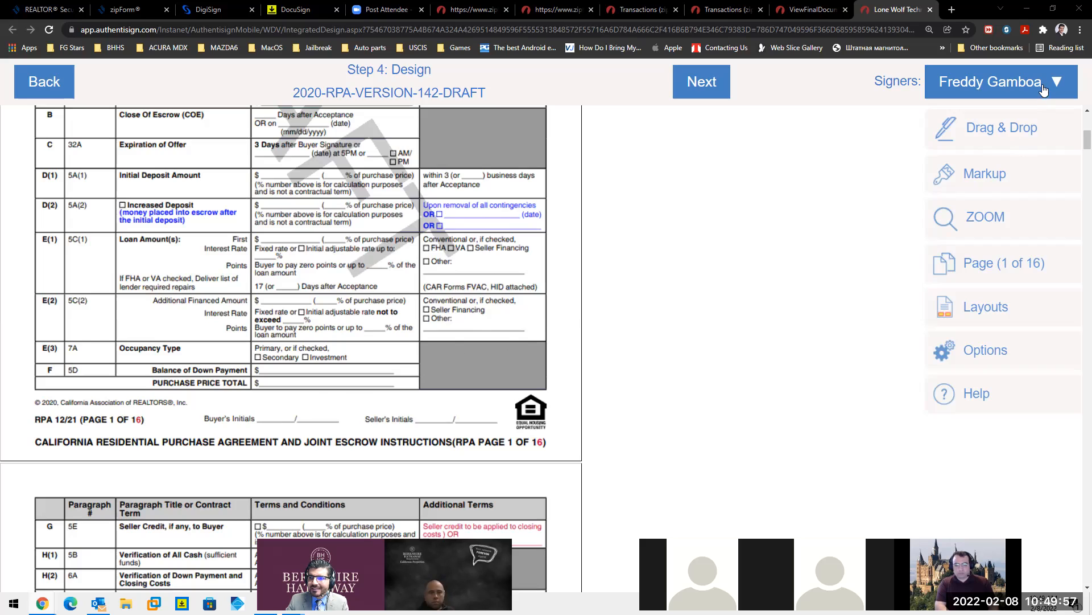
left_click(1002, 91)
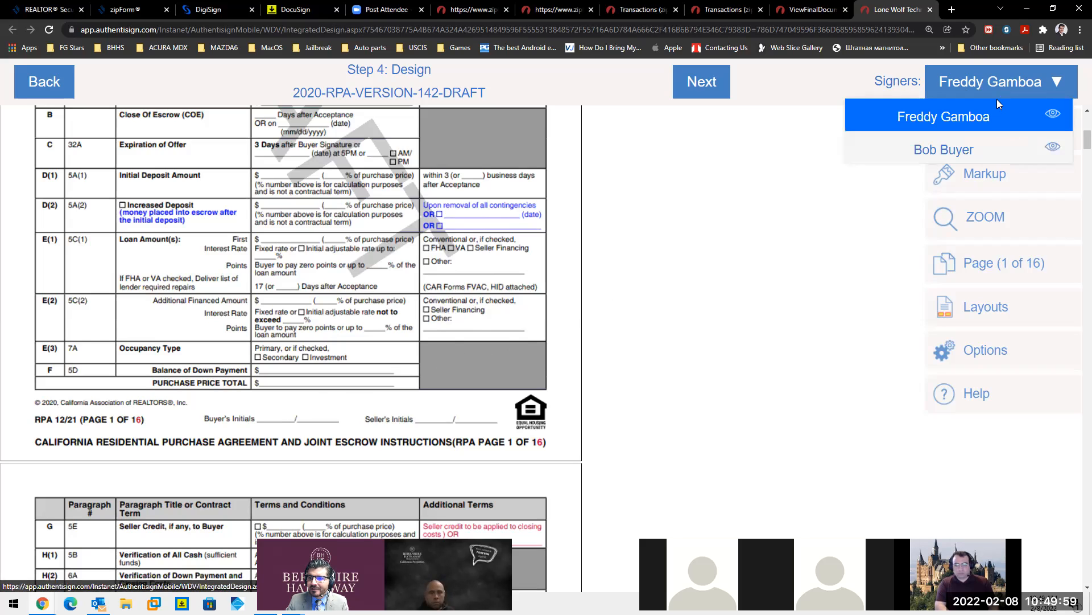
left_click(961, 148)
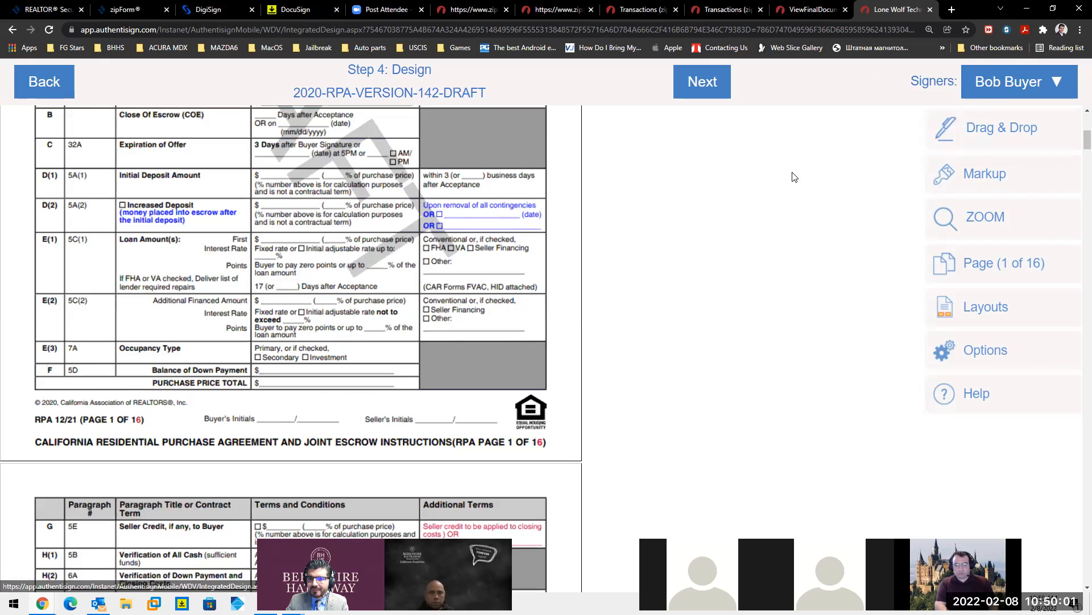
- Open the Drag & Drop palette of signature, initial, date, checkbox and text fields
left_click(997, 84)
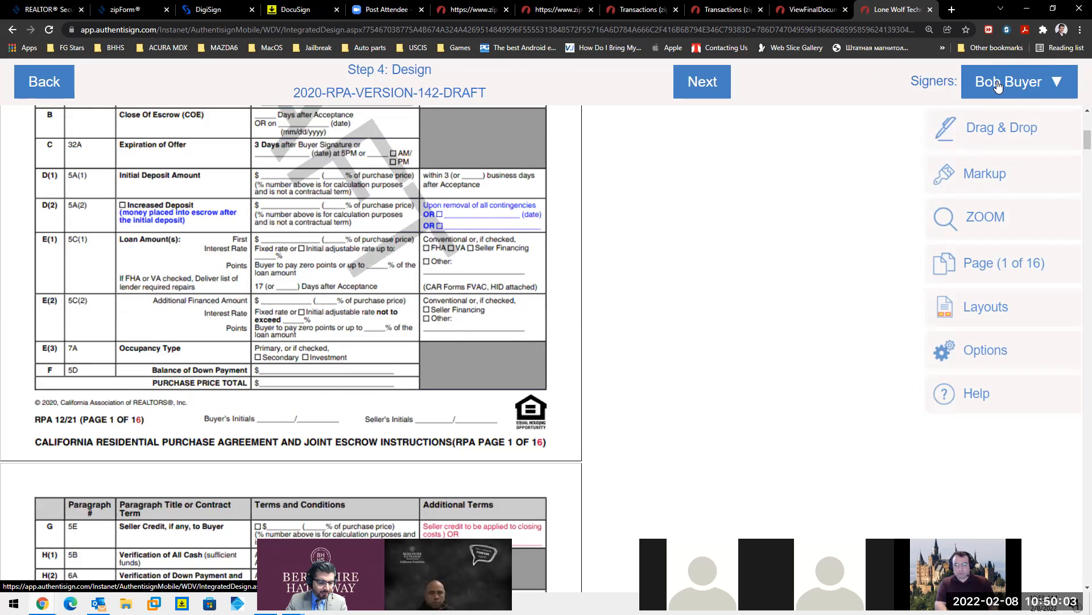
left_click(997, 84)
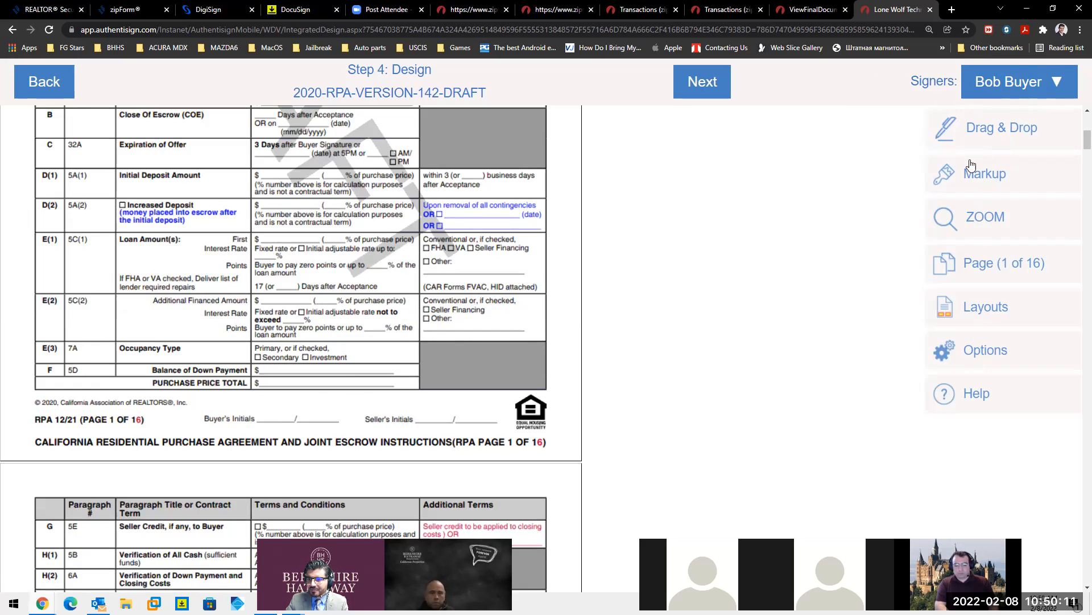
left_click(974, 141)
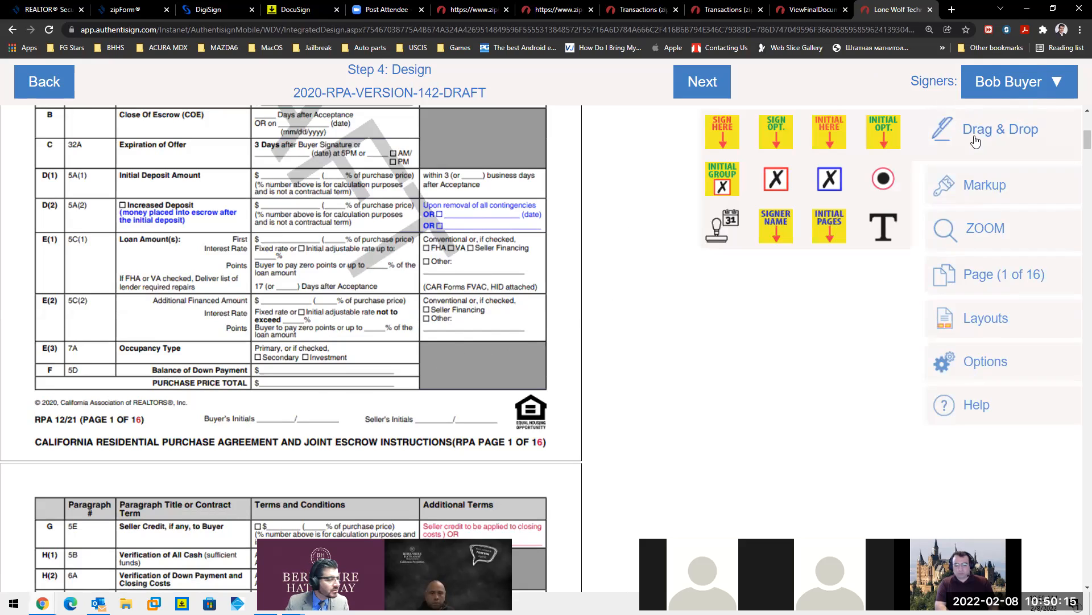
left_click(260, 426)
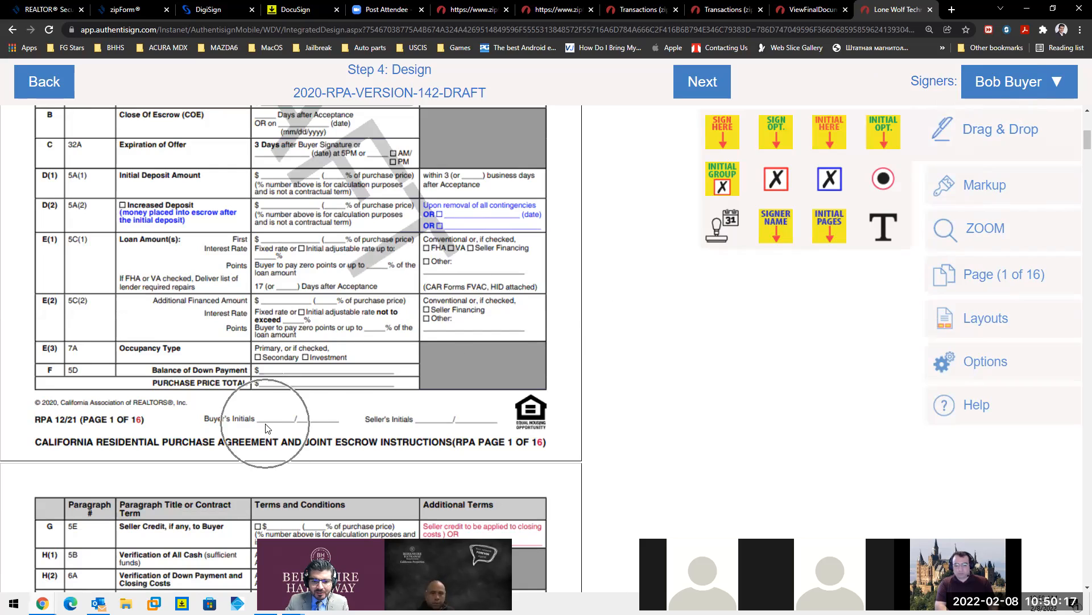
left_click(270, 425)
left_click(365, 389)
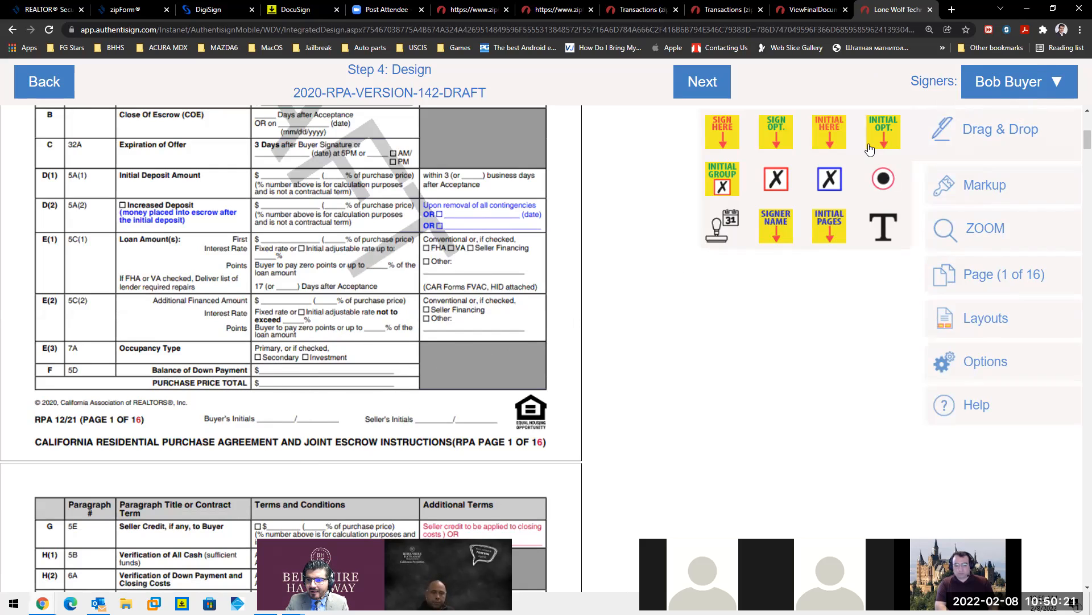
left_click(778, 133)
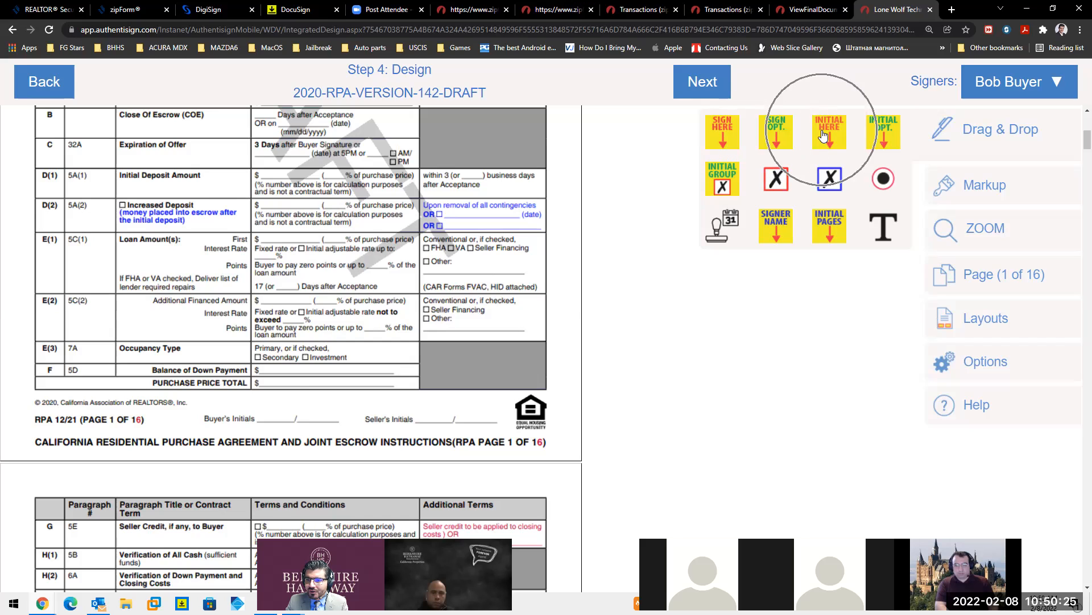
left_click(727, 178)
left_click(775, 179)
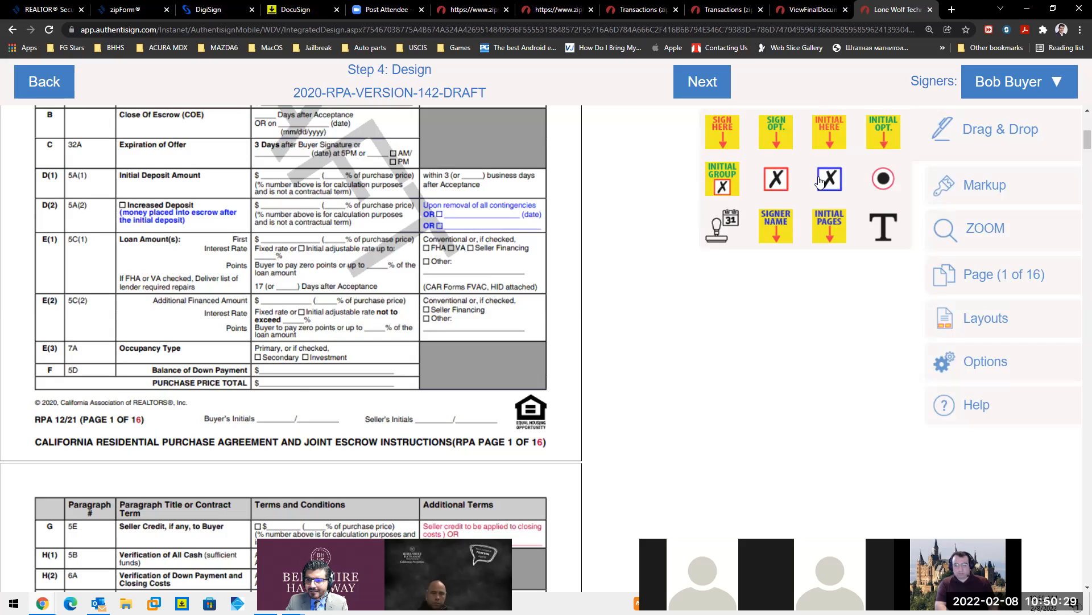
left_click(884, 182)
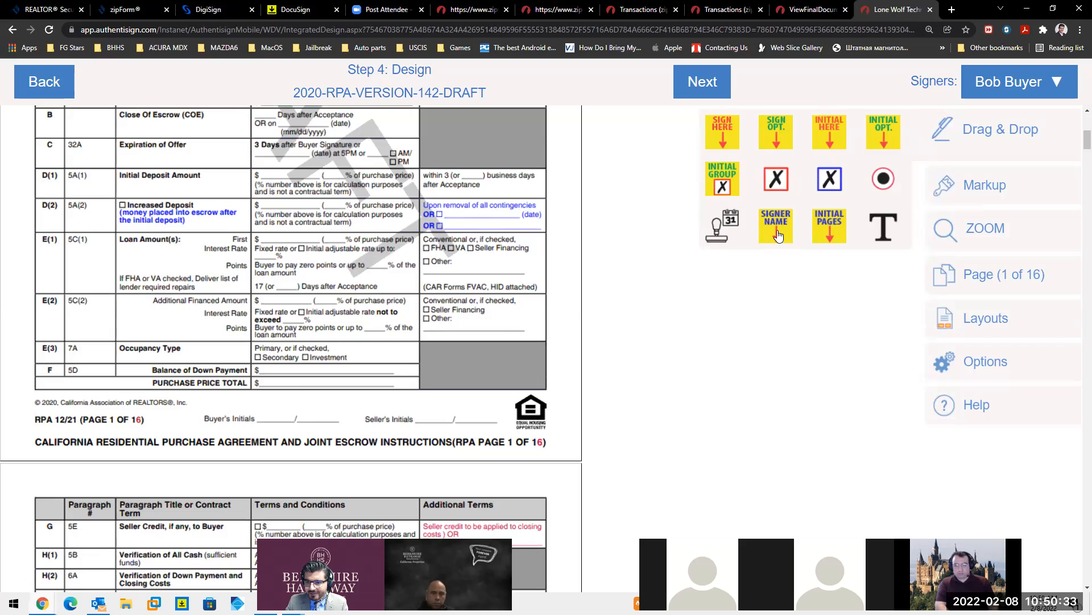
left_click(830, 232)
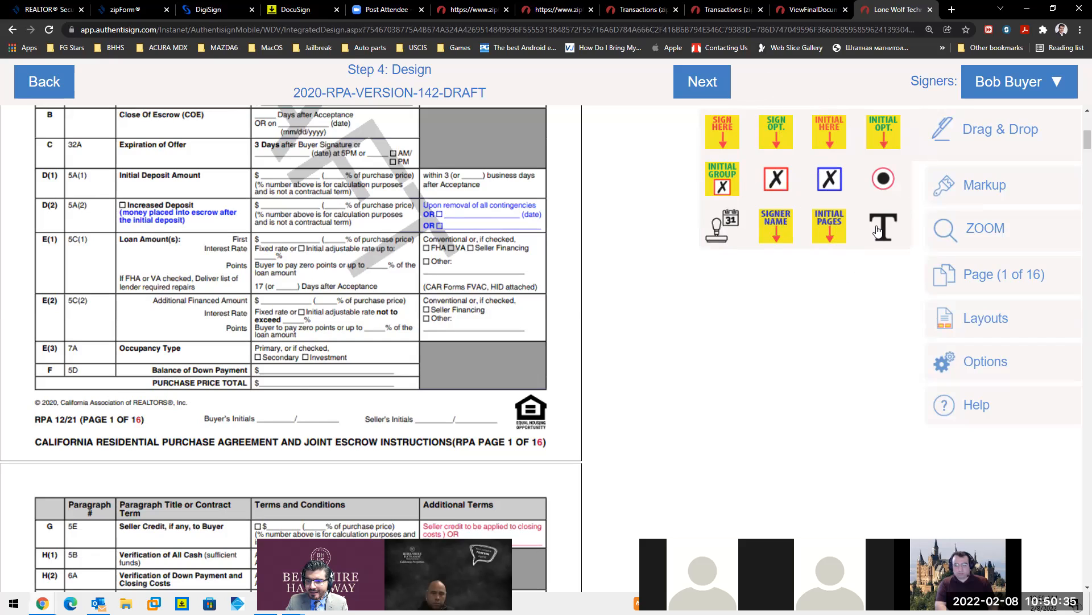
left_click(715, 235)
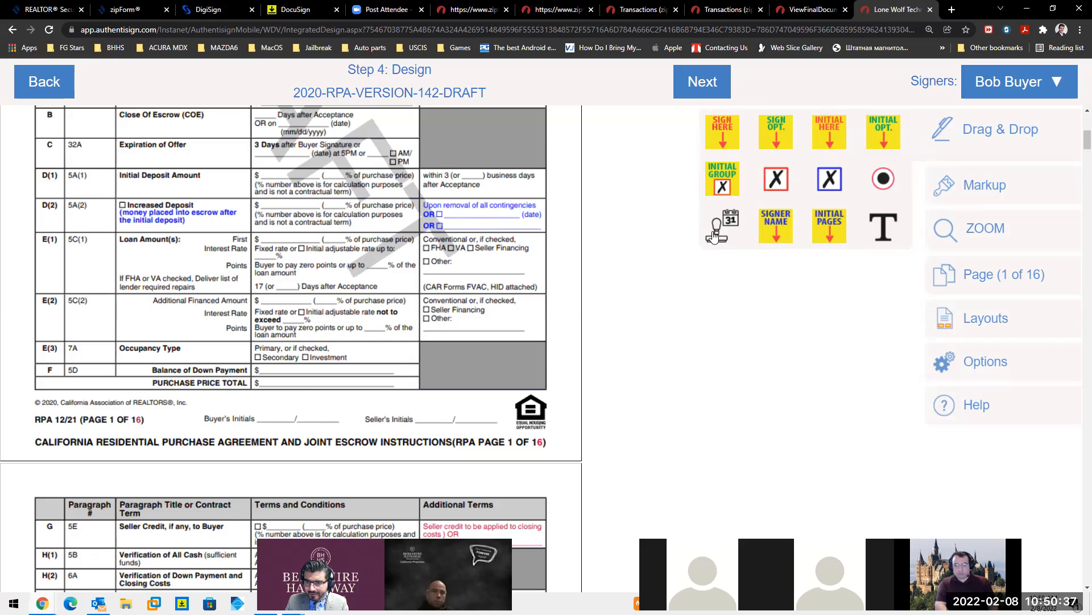
left_click(720, 137)
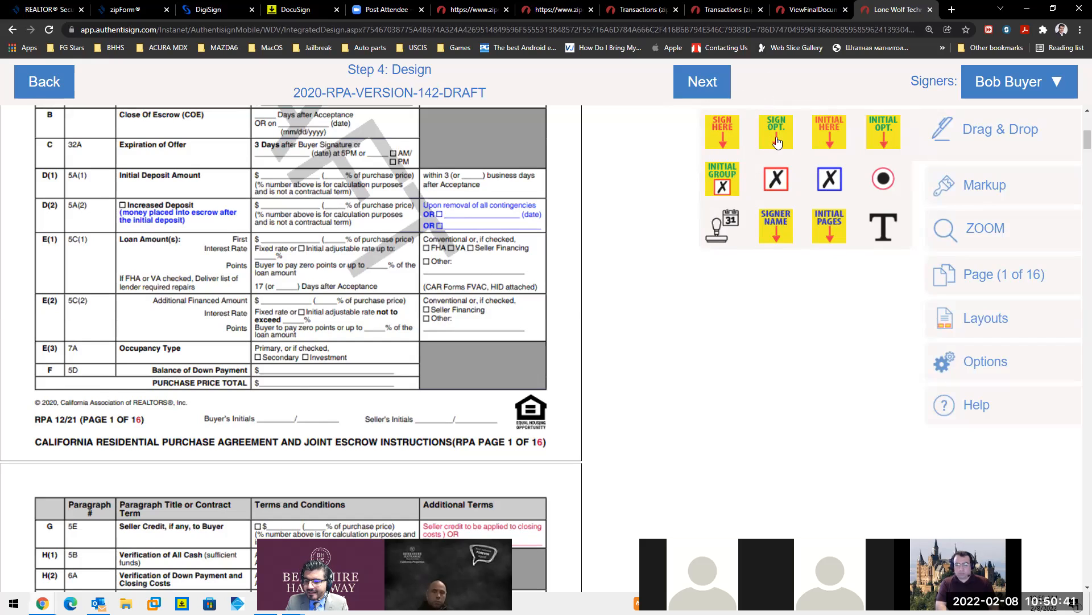
left_click(826, 137)
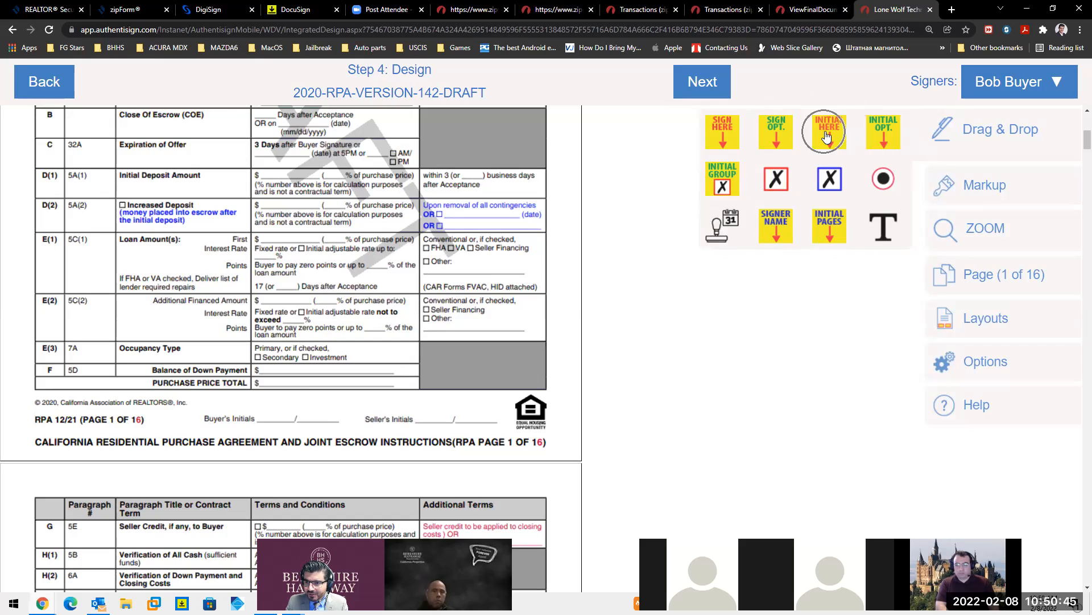
left_click(878, 136)
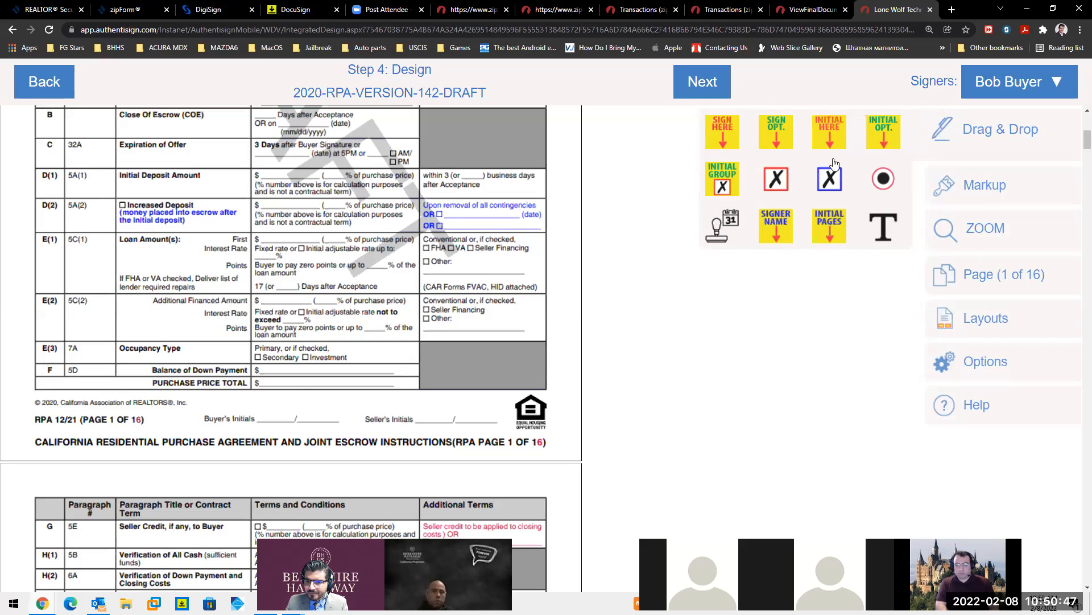
left_click(723, 177)
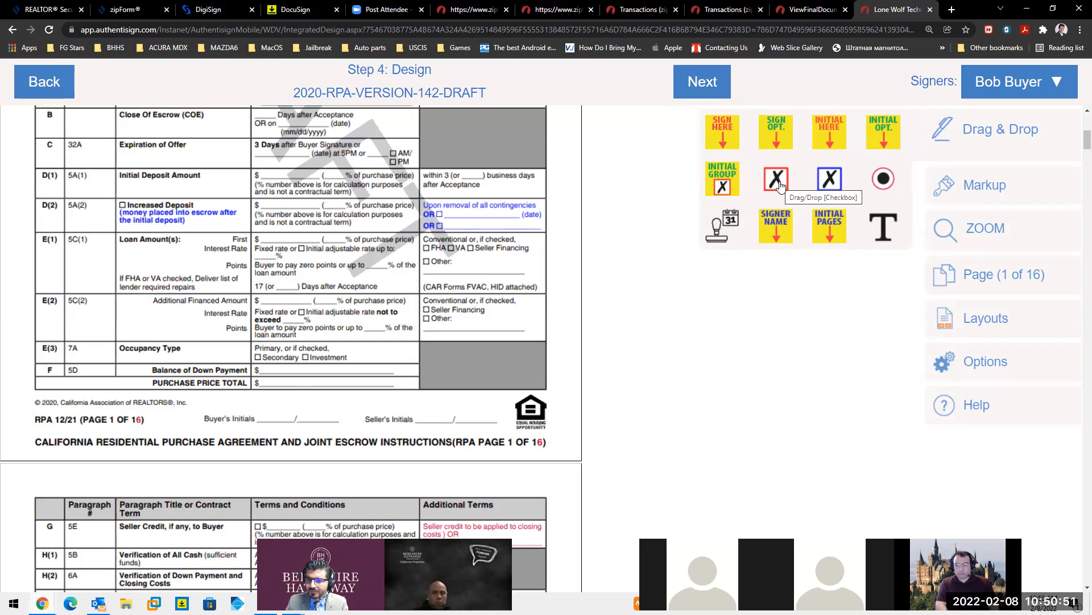
left_click(733, 180)
left_click(783, 180)
left_click(828, 181)
left_click(732, 234)
left_click(769, 231)
left_click(821, 227)
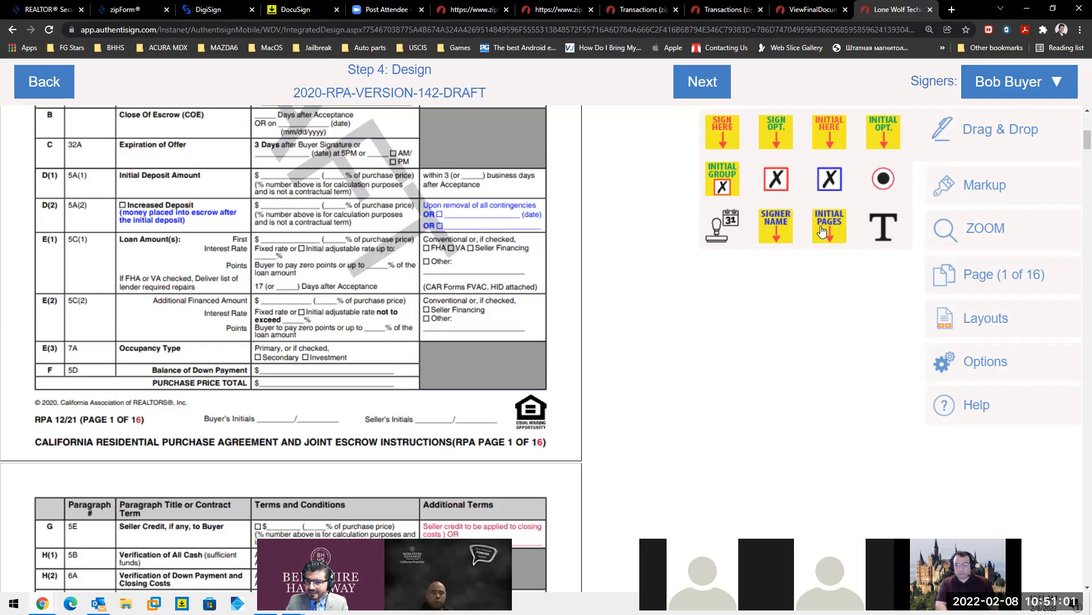
left_click(891, 229)
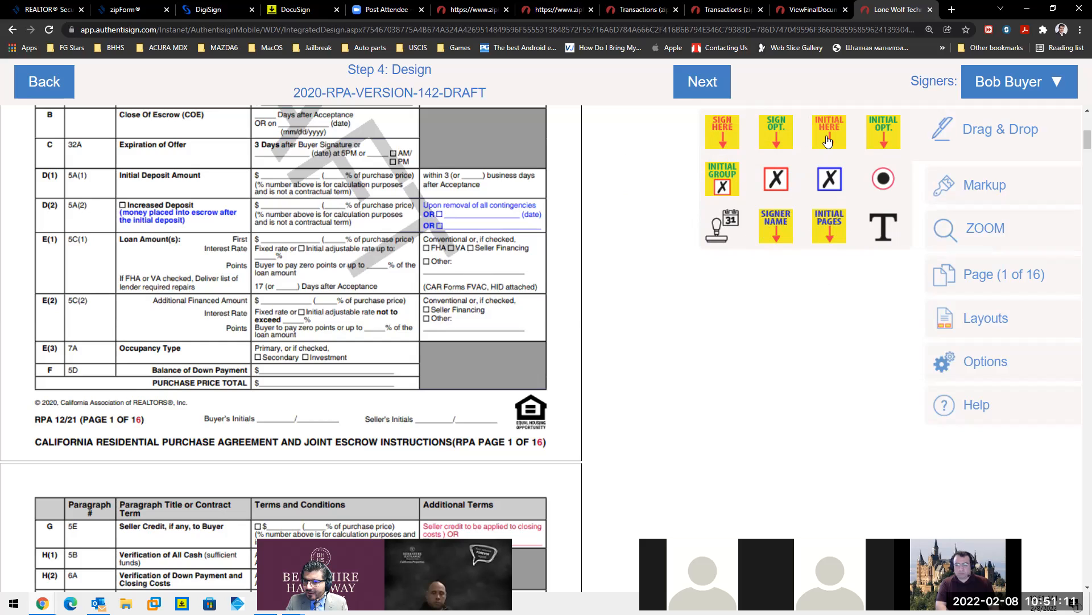
- Drop a buyer initials field on page 1's Buyer's Initials line, enlarge it, then delete it
left_click_drag(827, 141, 280, 424)
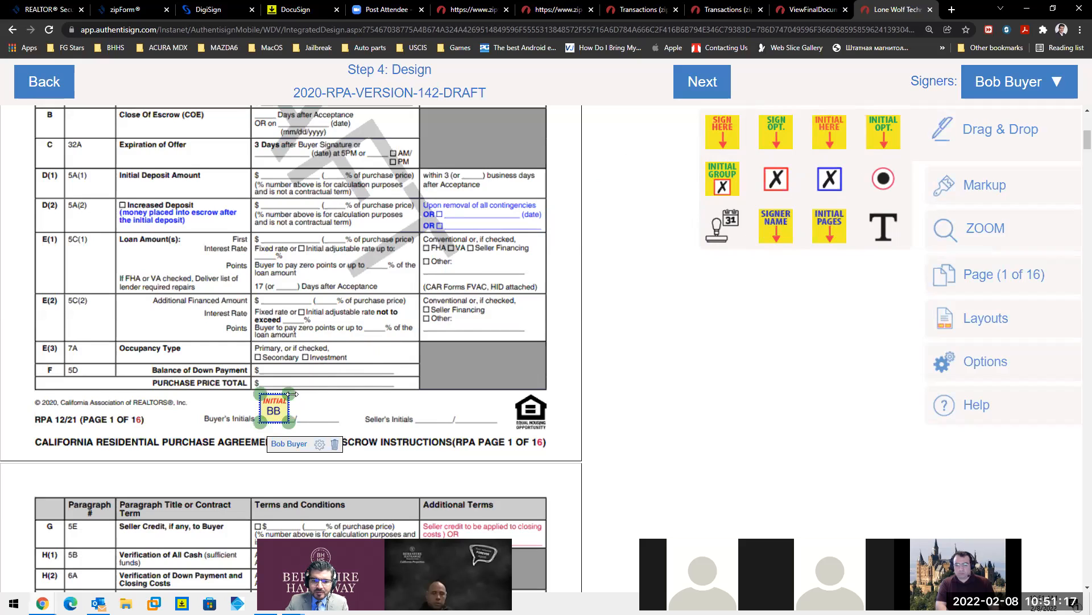
mouse_move(291, 393)
left_mouse_down()
mouse_move(356, 392)
mouse_move(290, 404)
left_mouse_up()
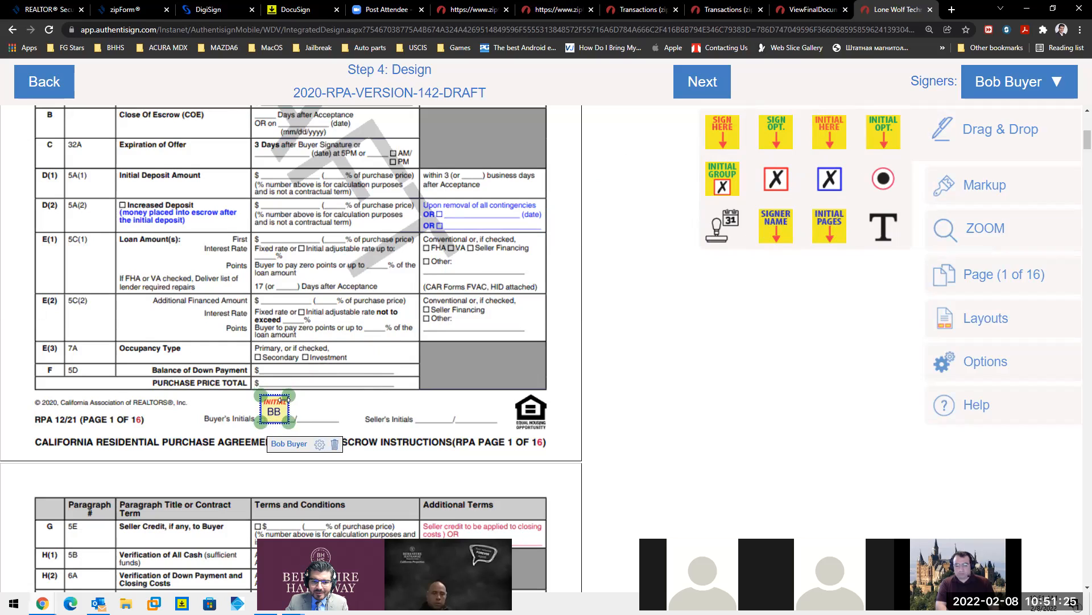
left_click(335, 445)
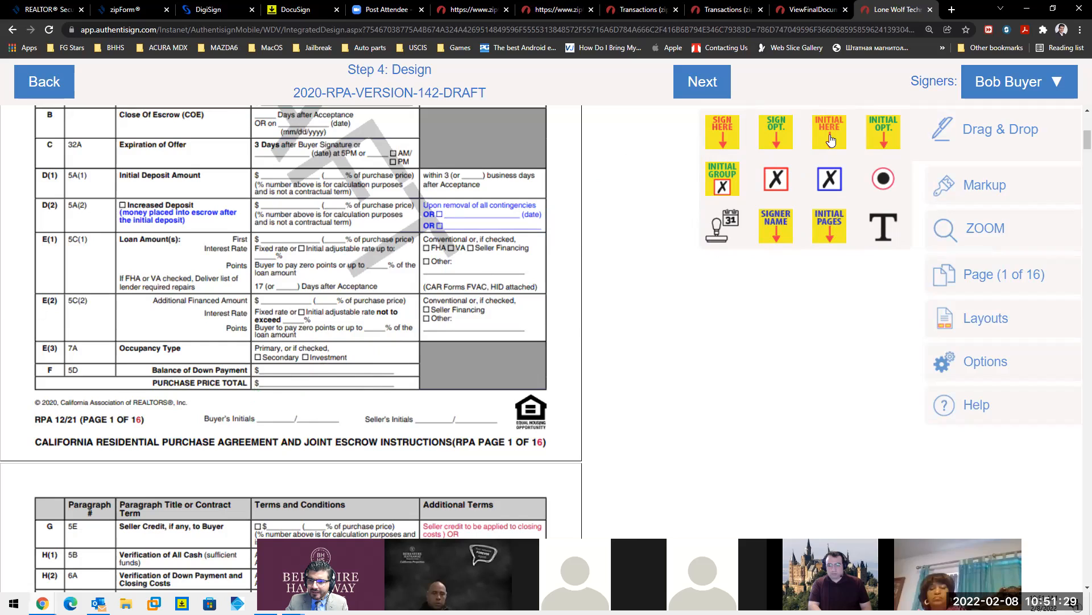
- Re-place the buyer initials field on page 1's Buyer's Initials line, leaving its options unchanged
left_click_drag(830, 140, 285, 424)
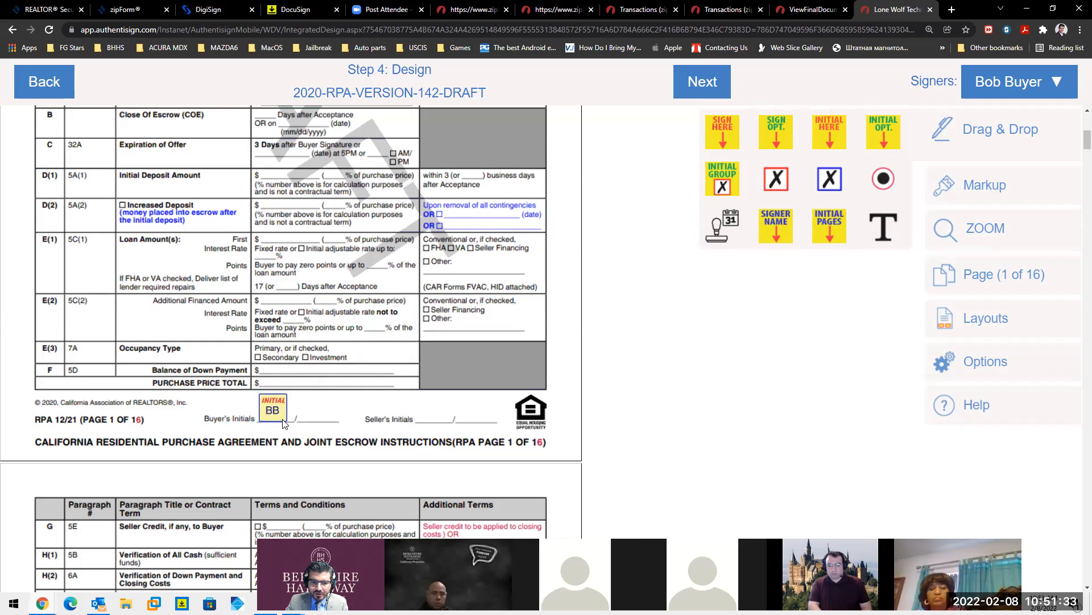
left_click(283, 422)
left_click(319, 446)
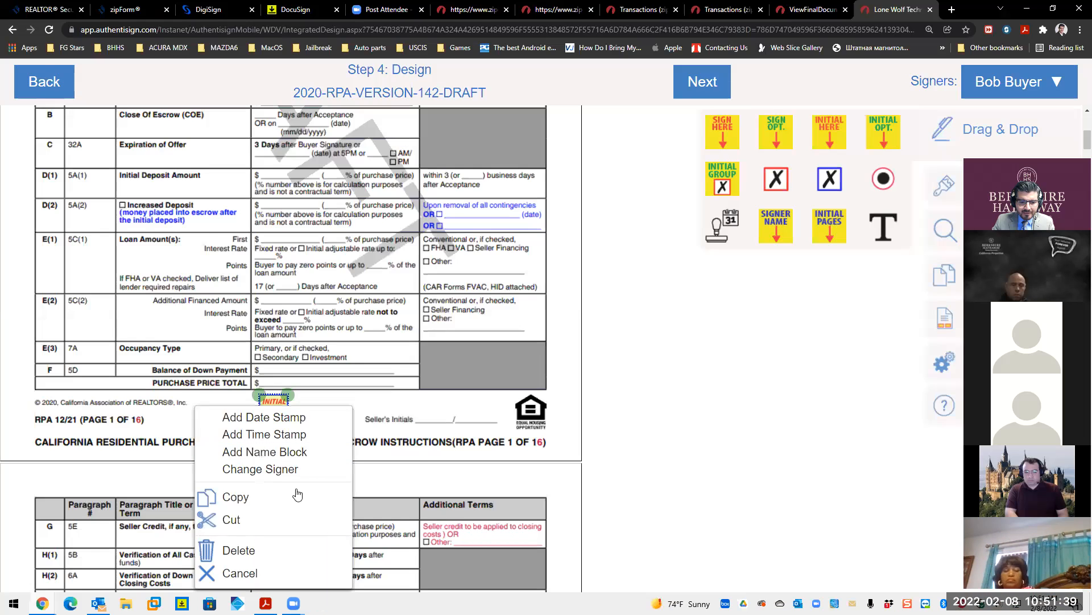
left_click(297, 495)
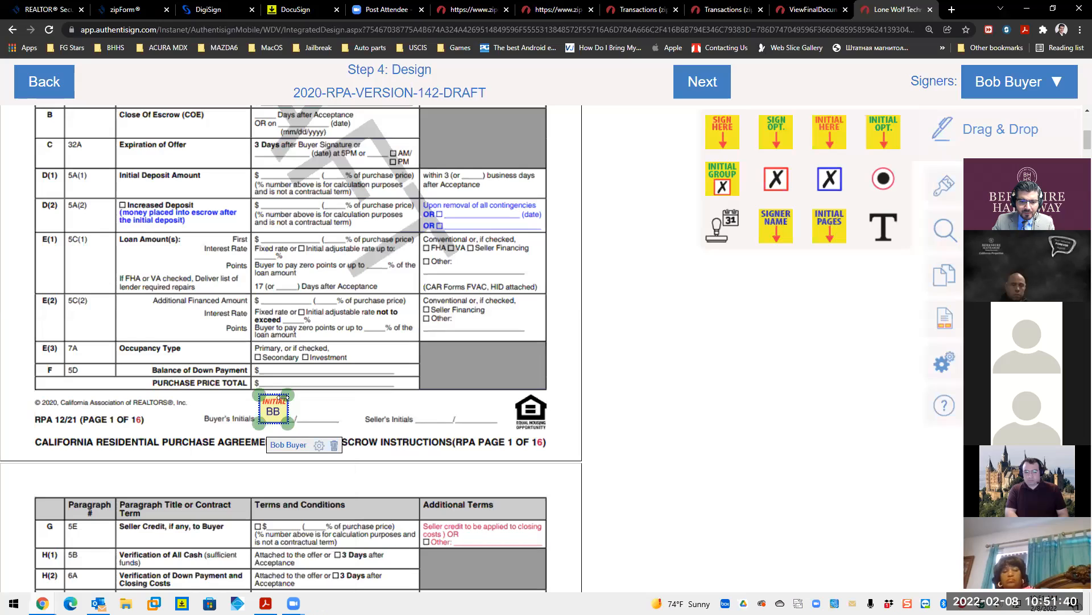
left_click(318, 447)
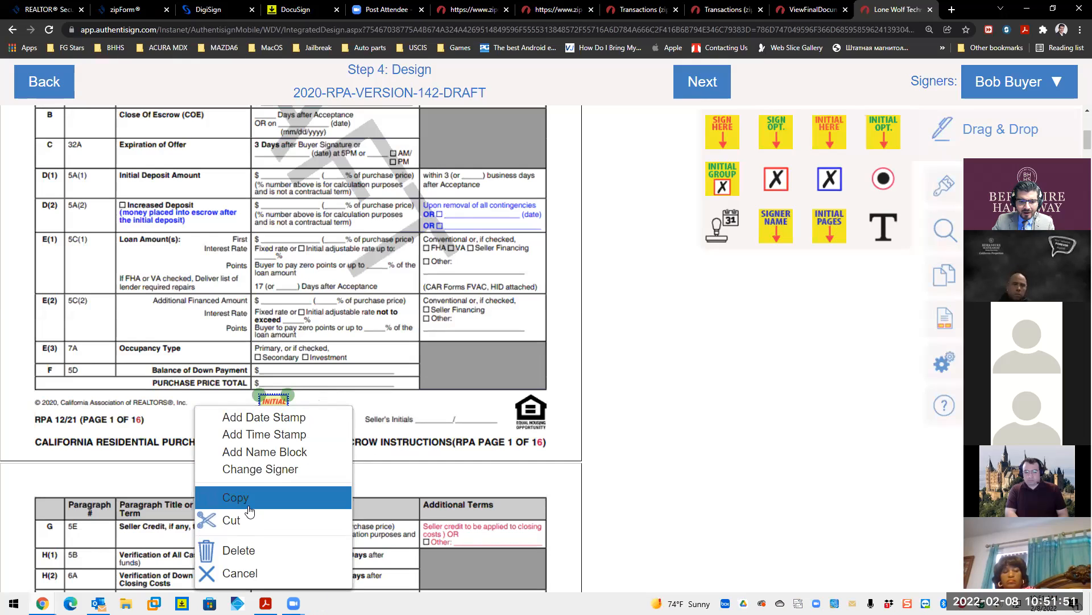
left_click(243, 558)
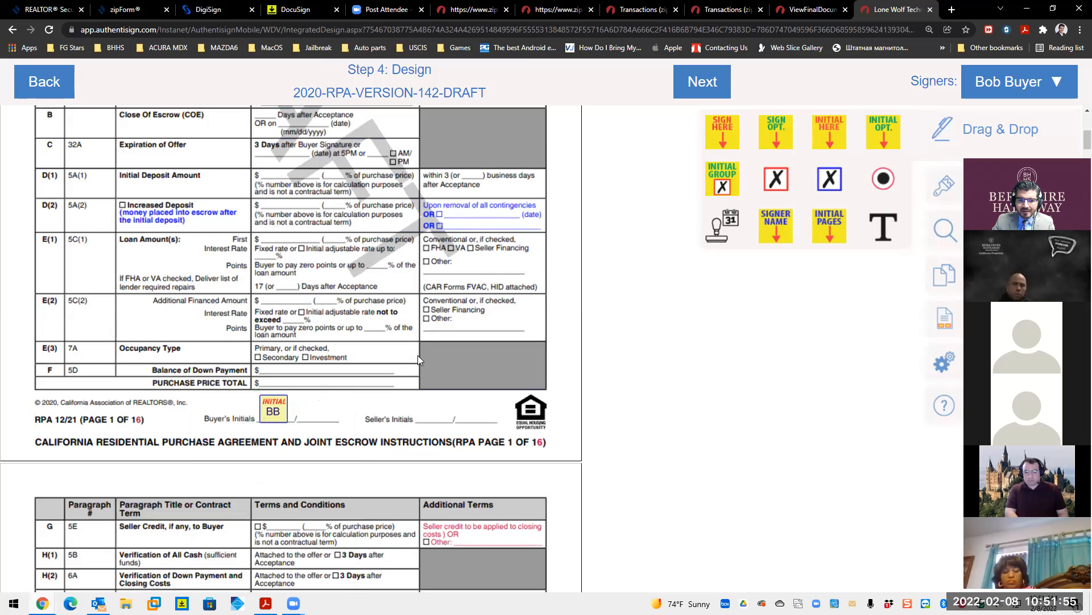
- Add buyer initials fields on the Buyer's Initials lines of pages 2, 3 and 4
scroll(417, 356, "down", 3)
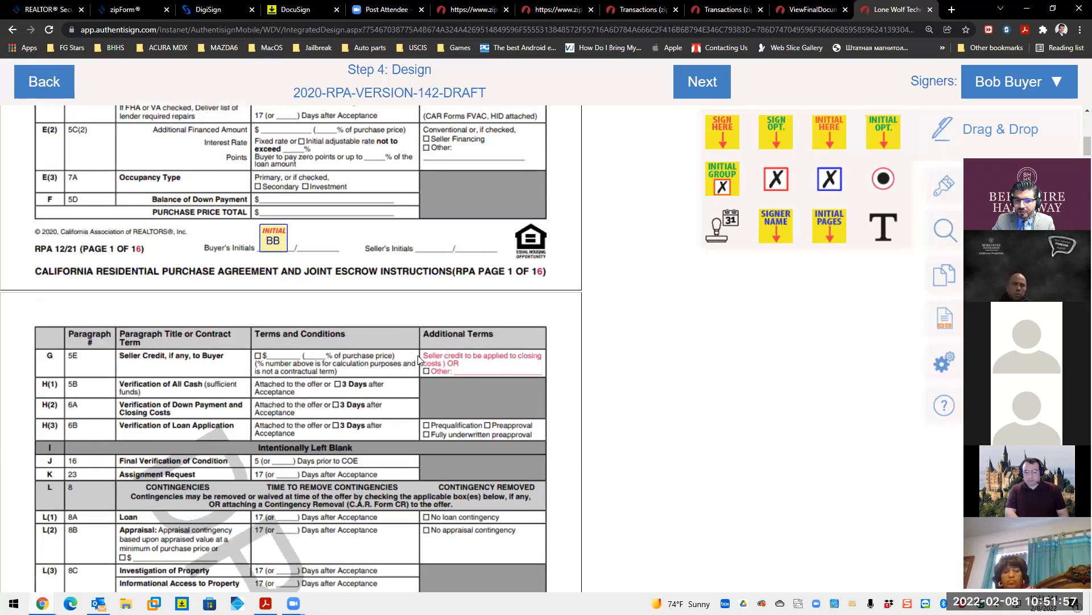
scroll(419, 358, "down", 4)
scroll(416, 356, "down", 5)
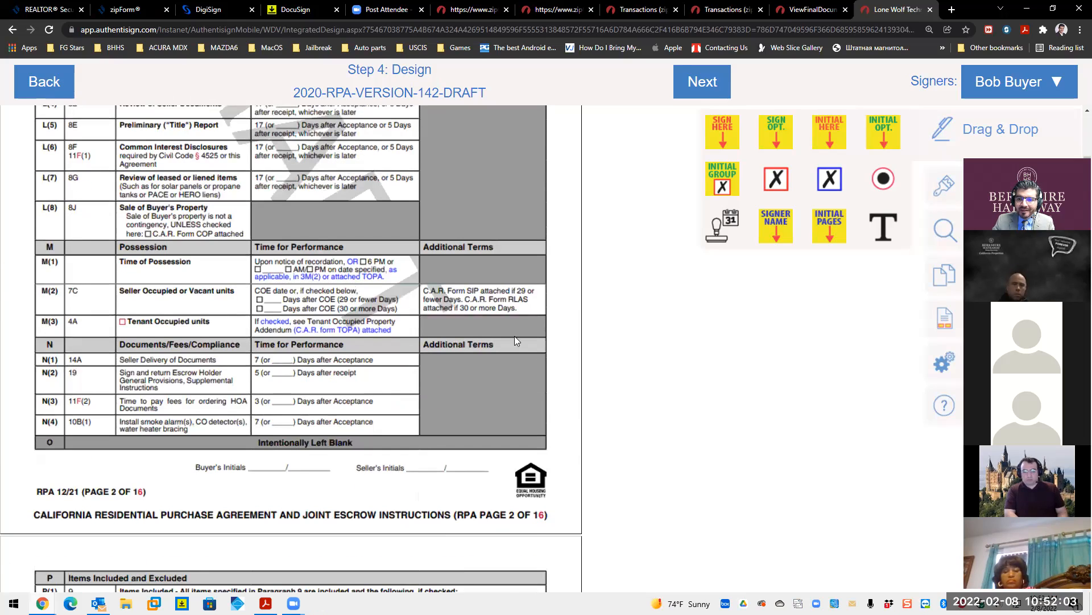
left_click_drag(826, 142, 446, 256)
left_click_drag(398, 302, 275, 473)
scroll(449, 351, "down", 8)
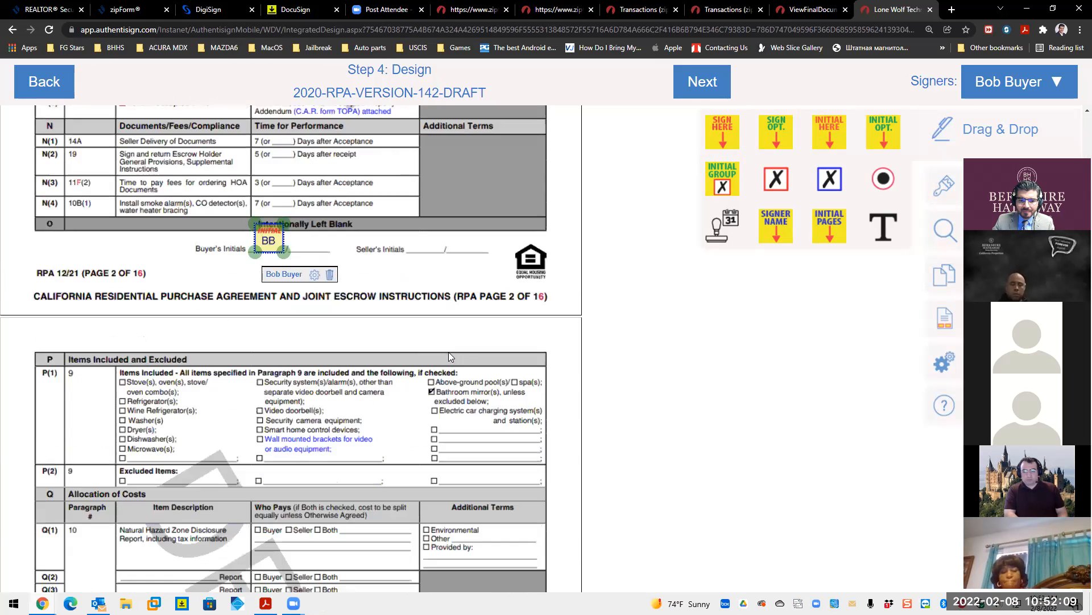
scroll(448, 352, "down", 7)
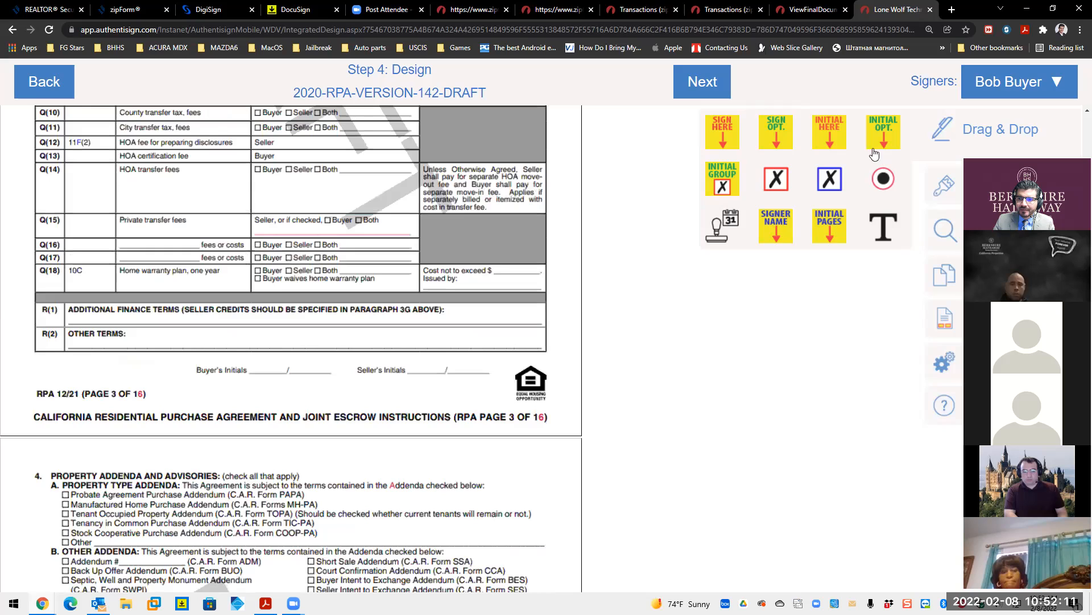
left_click_drag(819, 145, 280, 379)
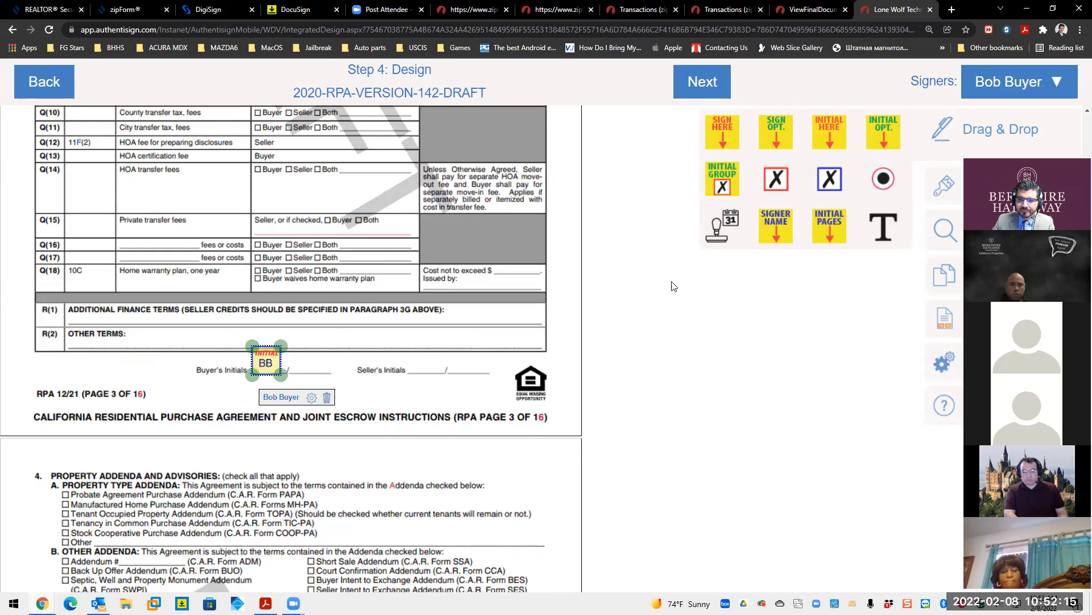
scroll(373, 339, "down", 10)
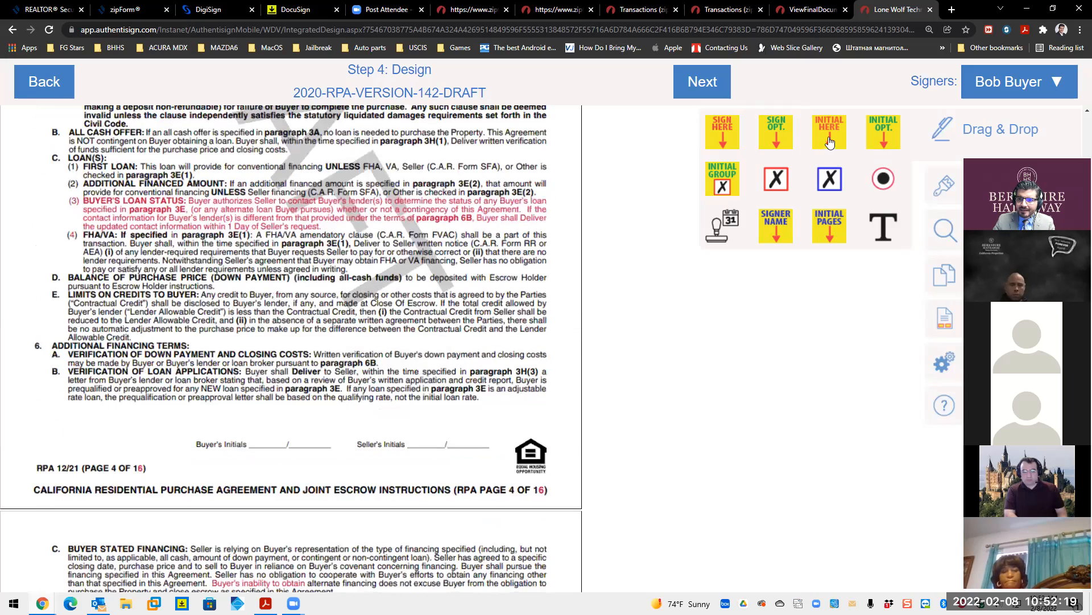
left_click_drag(820, 139, 278, 449)
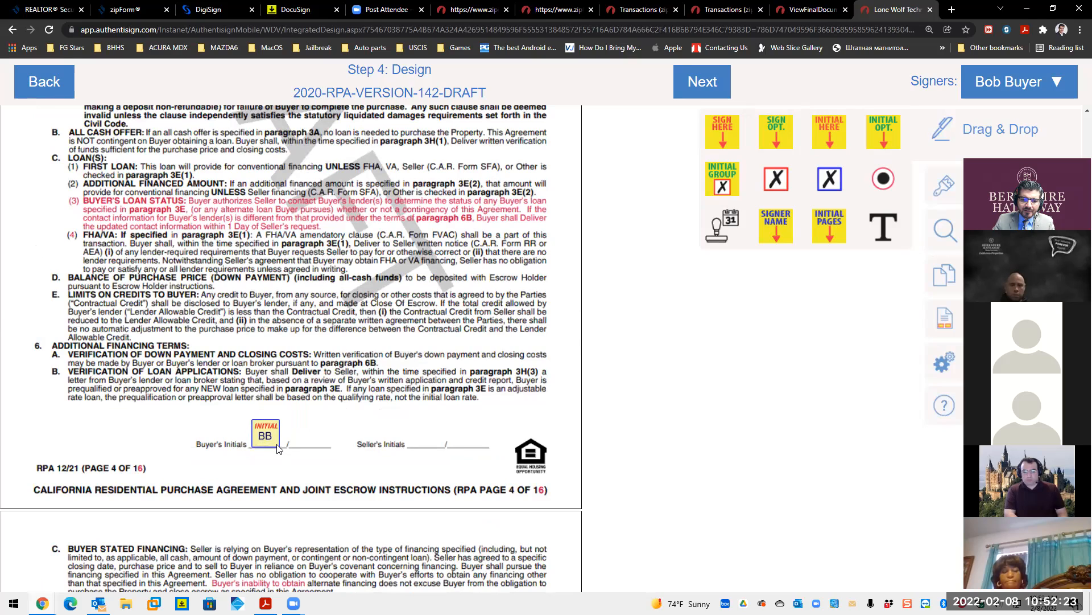
left_click(273, 445)
- Add buyer initials fields on the Buyer's Initials lines of pages 5 and 6
scroll(508, 375, "down", 10)
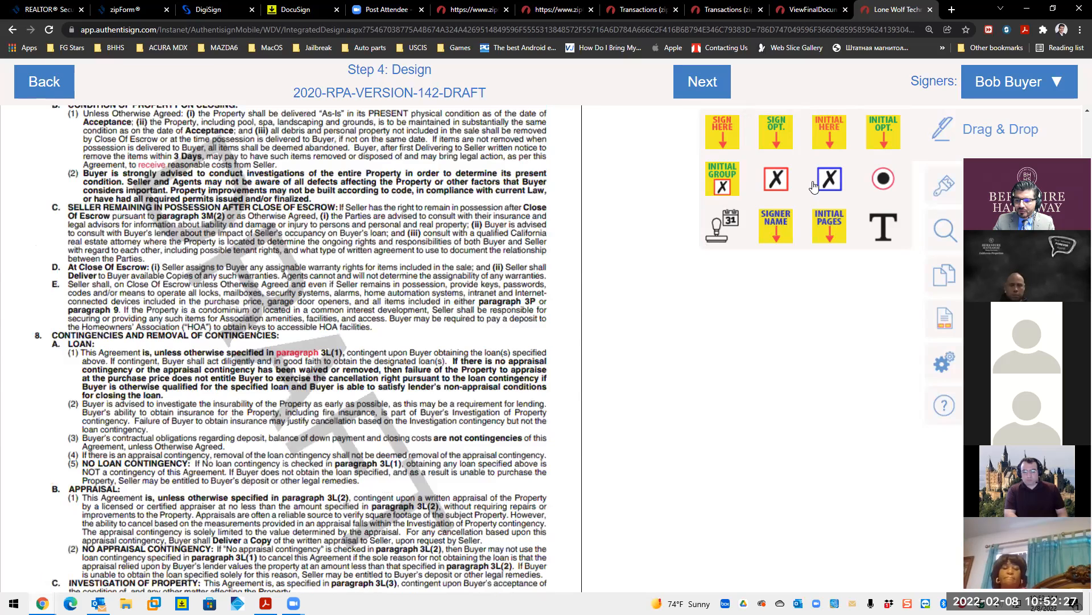
scroll(796, 196, "down", 5)
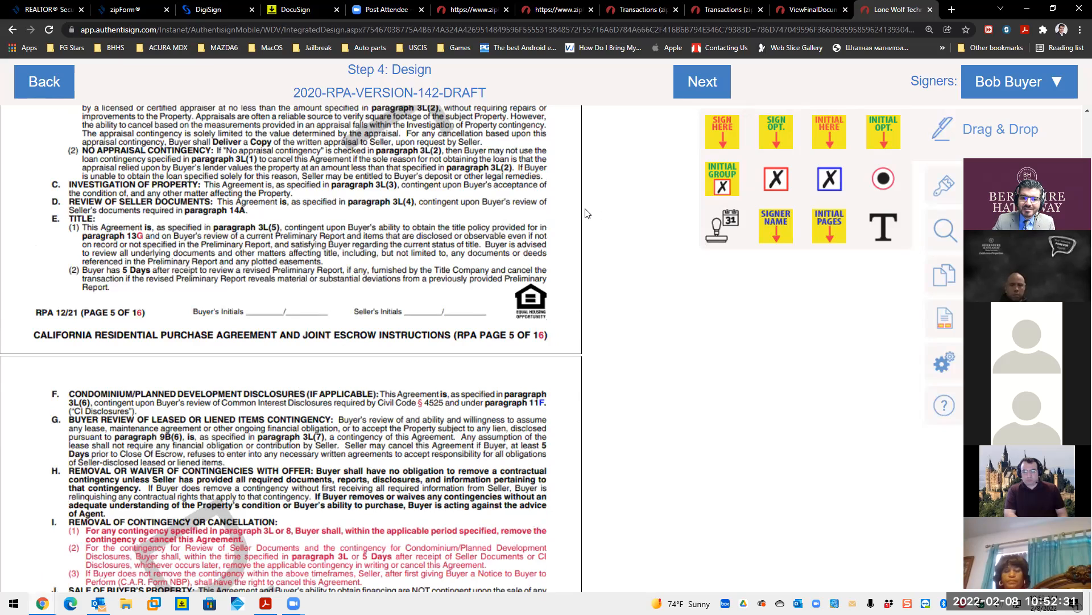
left_click(284, 314)
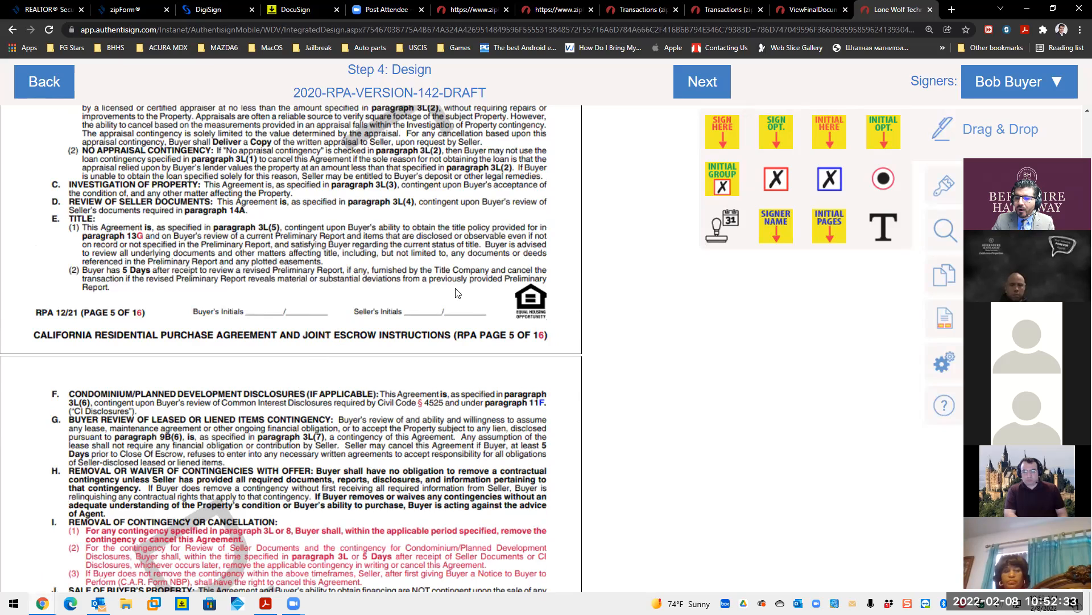
left_click_drag(837, 139, 280, 315)
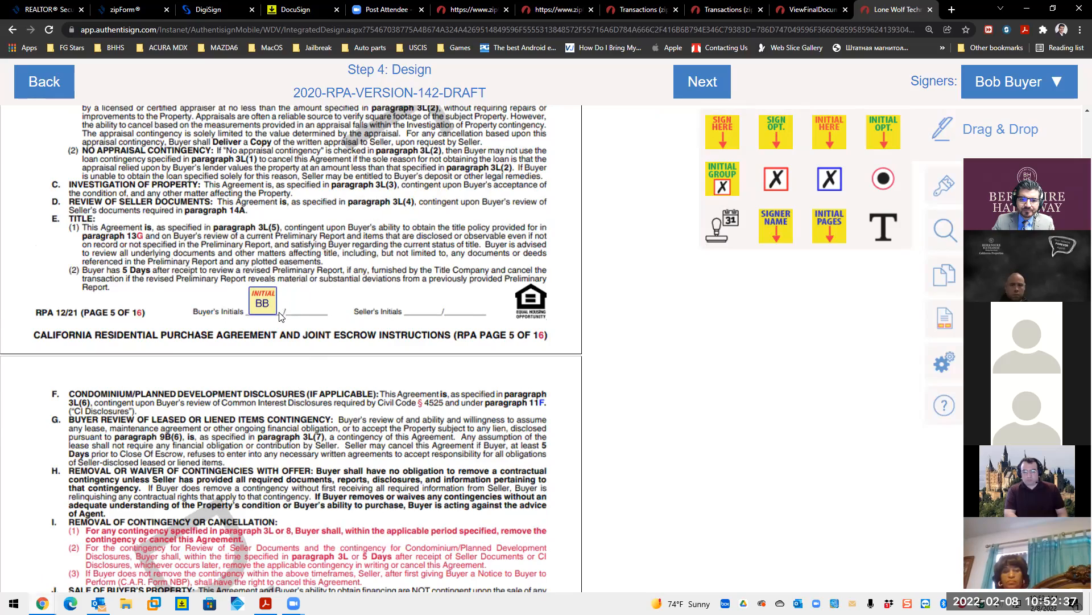
scroll(392, 307, "down", 3)
scroll(391, 307, "down", 8)
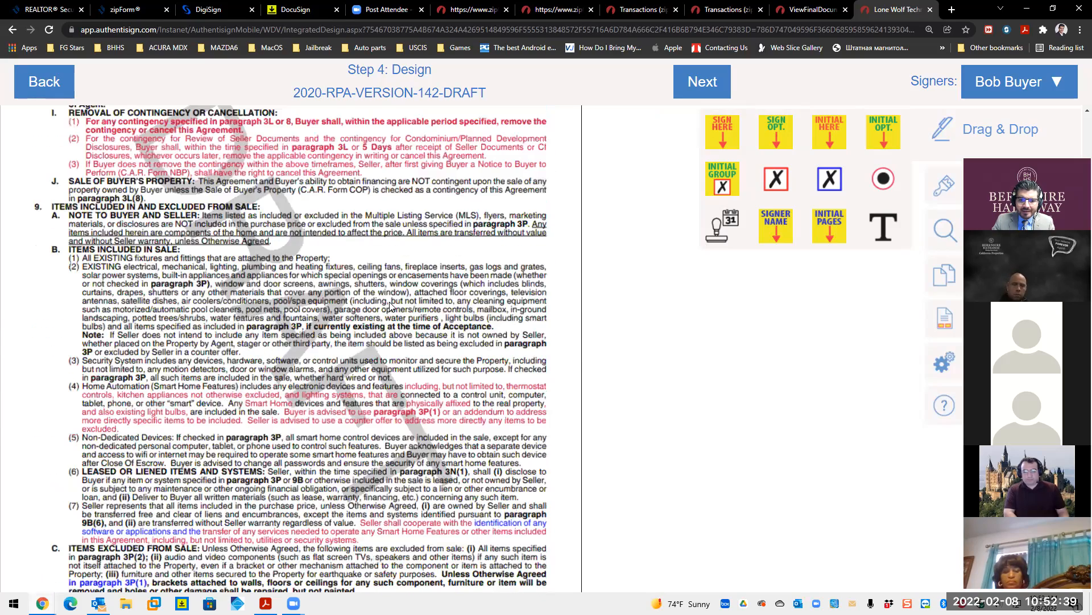
left_click_drag(838, 137, 278, 422)
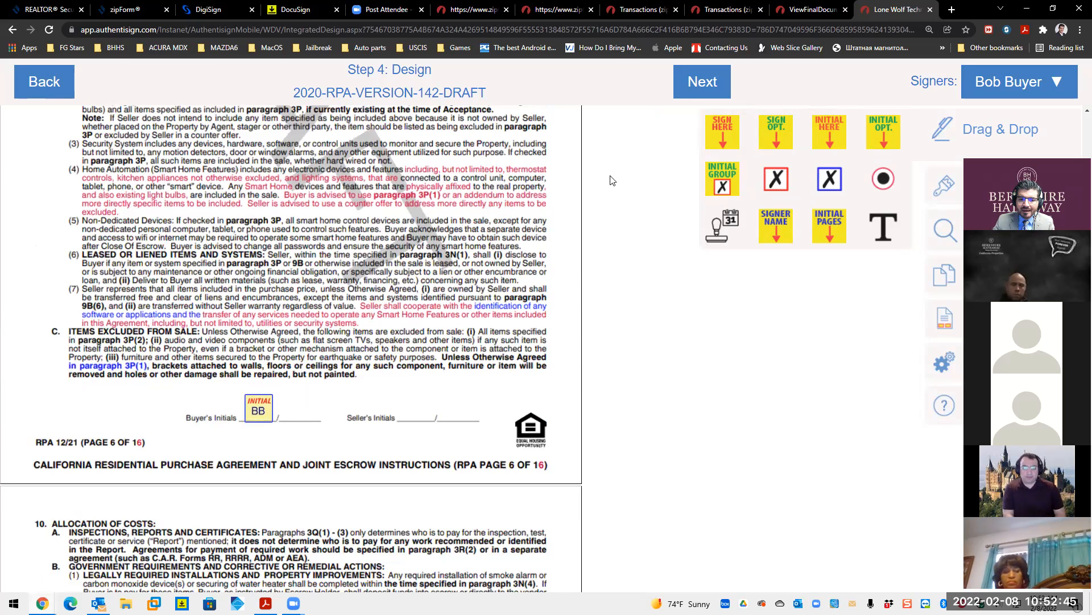
scroll(597, 305, "down", 4)
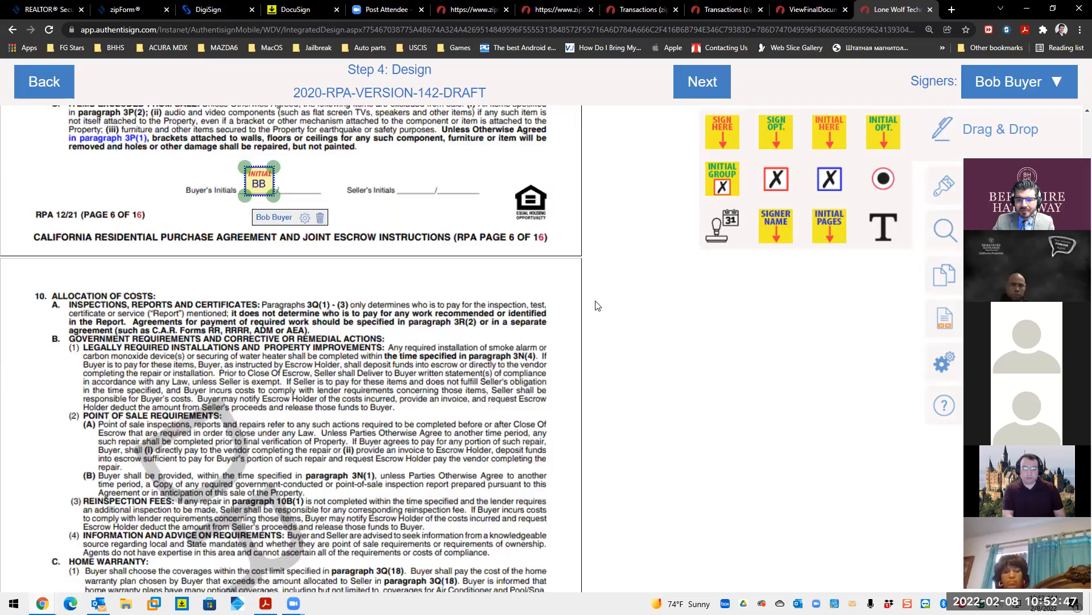
scroll(598, 306, "down", 7)
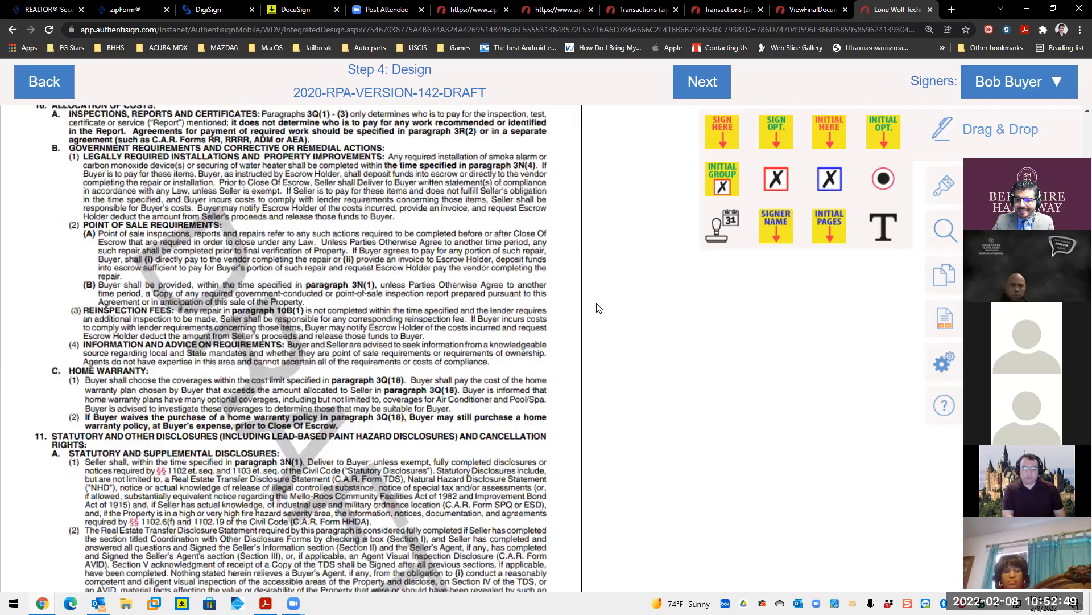
scroll(597, 307, "down", 2)
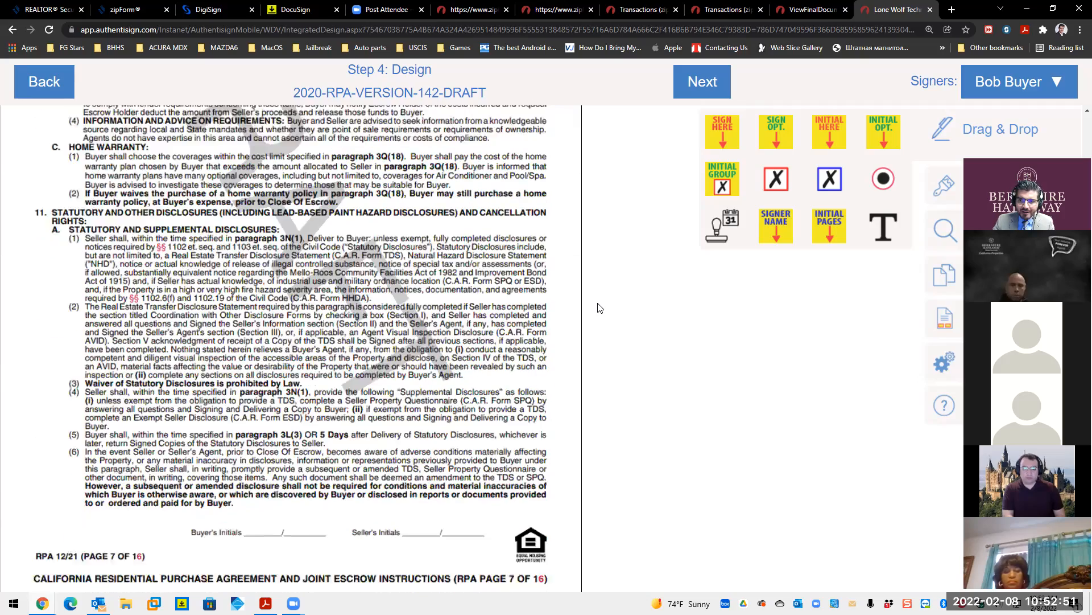
- Place buyer initials fields on the Buyer's Initials lines of pages 7, 8 and 9
left_click_drag(450, 310, 276, 433)
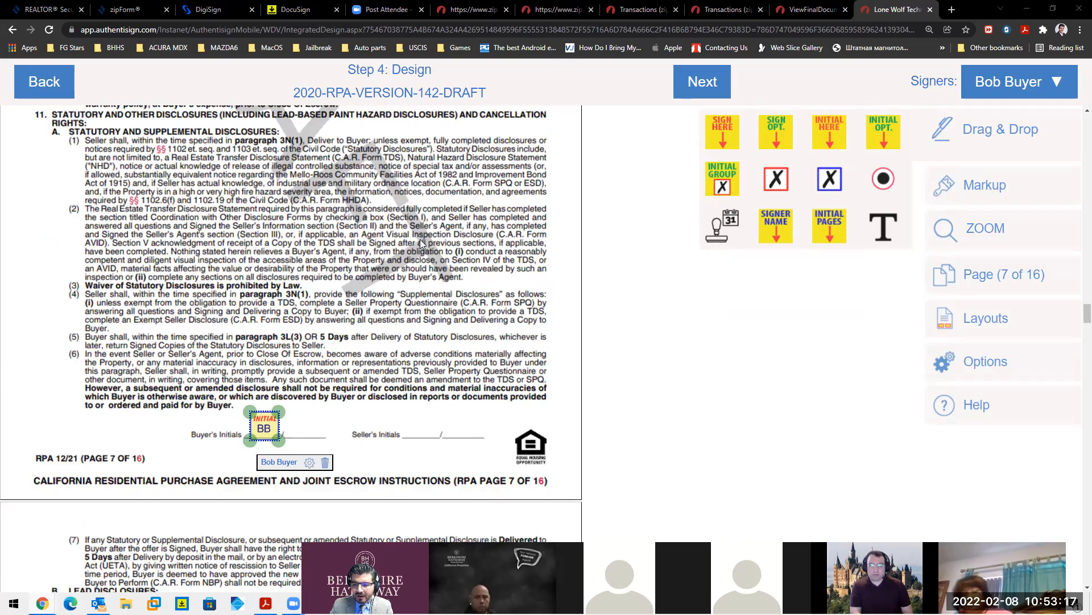
scroll(617, 318, "down", 3)
scroll(617, 317, "down", 6)
scroll(618, 317, "down", 5)
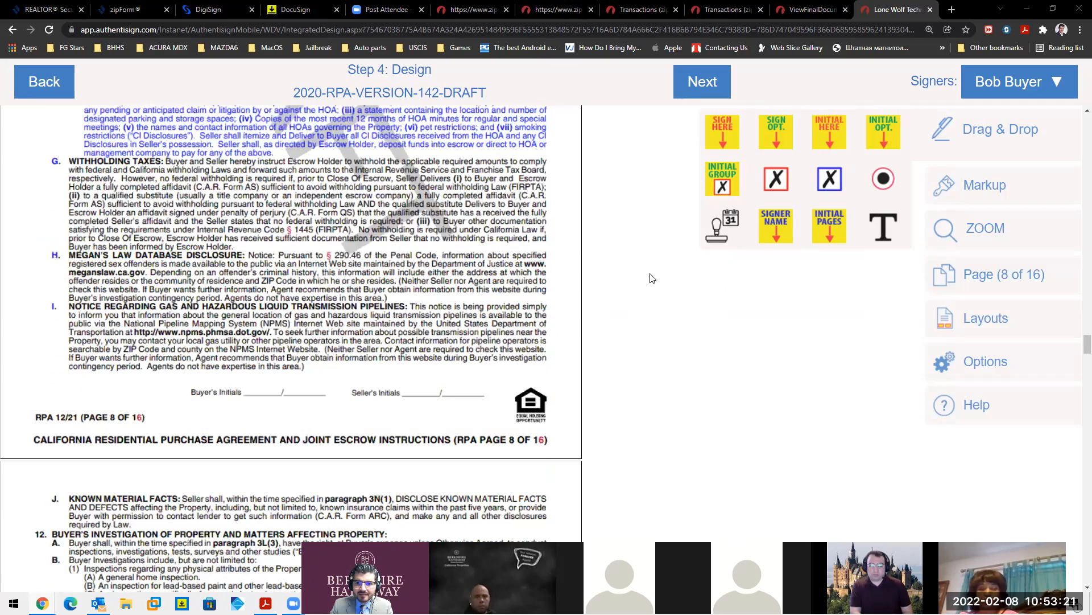
left_click_drag(650, 160, 270, 396)
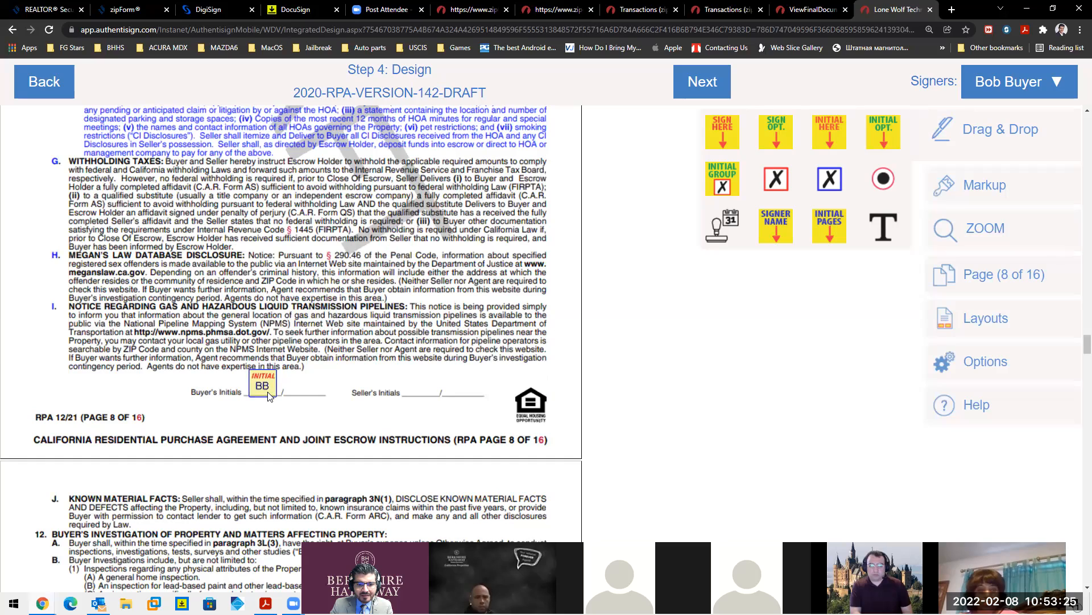
left_click(270, 395)
scroll(631, 361, "down", 10)
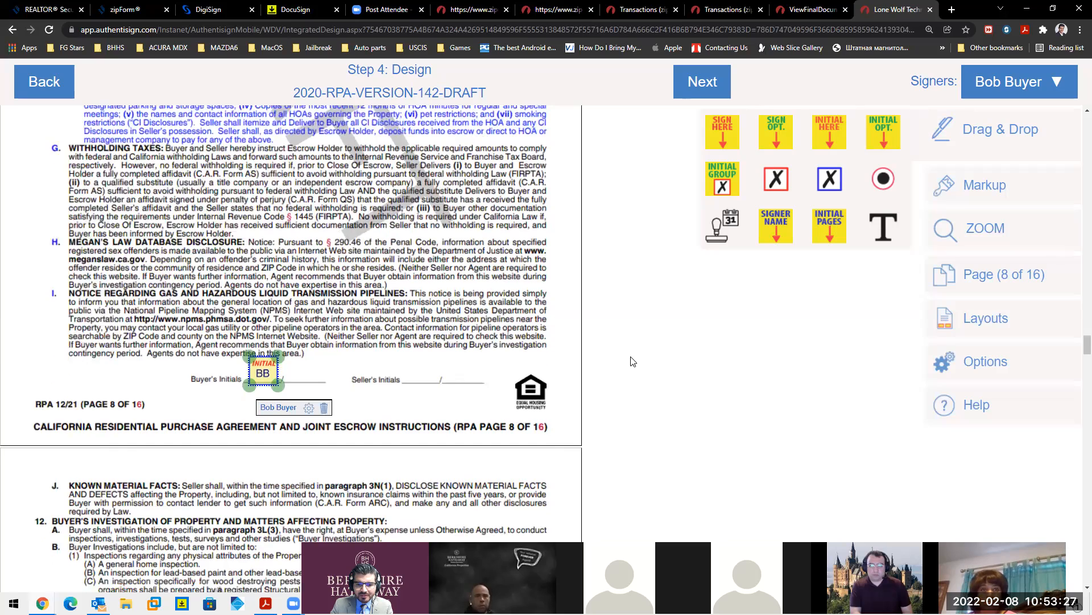
scroll(630, 361, "down", 2)
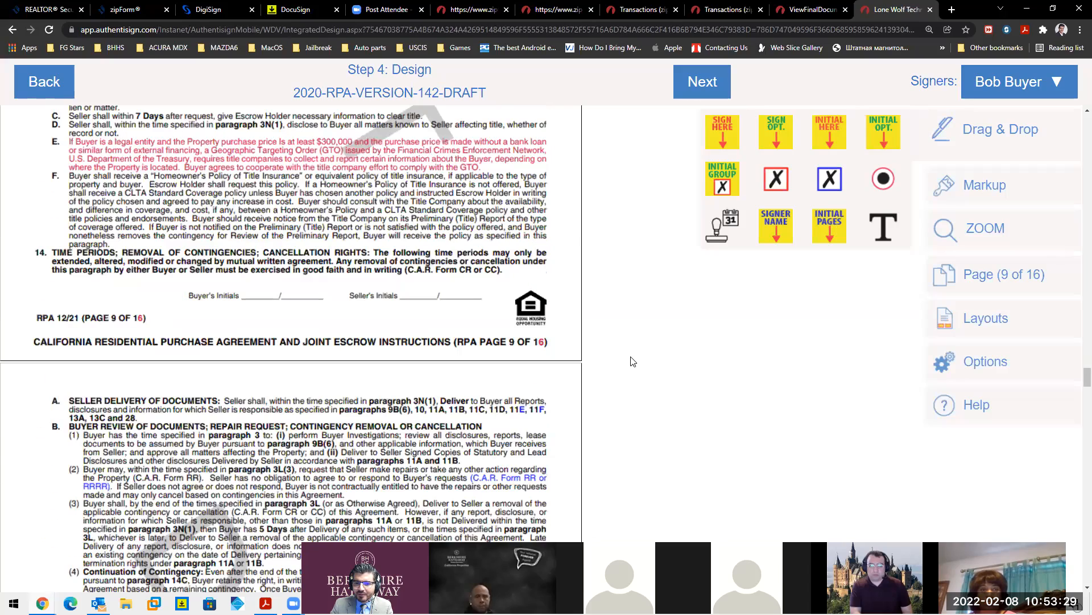
left_click_drag(822, 137, 516, 166)
left_click_drag(445, 195, 257, 286)
- Place buyer initials fields on the Buyer's Initials lines of pages 10 and 11
scroll(658, 259, "down", 8)
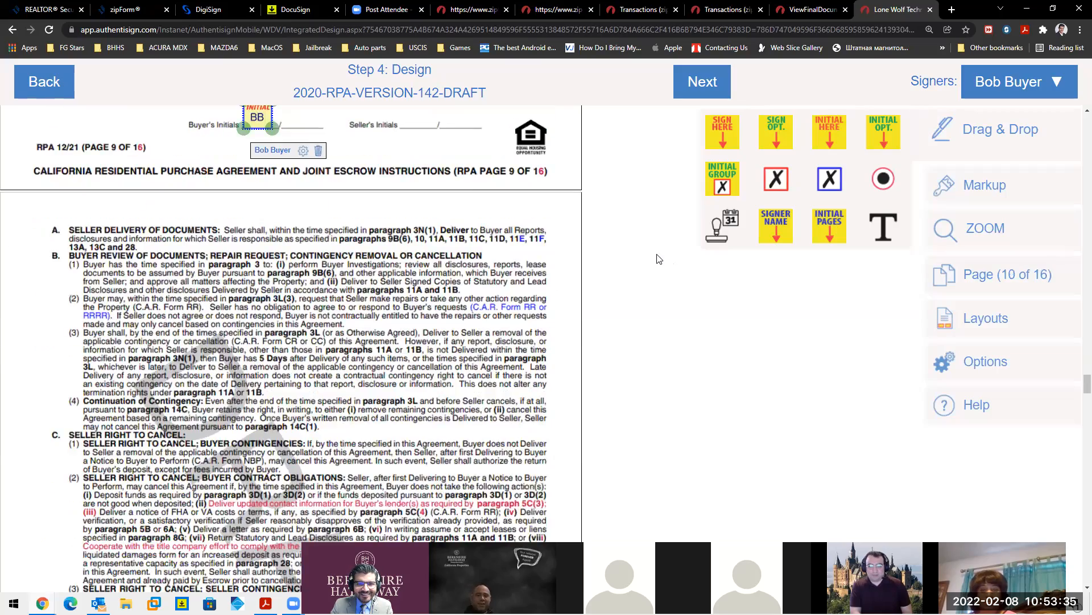
scroll(782, 190, "down", 3)
left_click_drag(829, 131, 277, 362)
scroll(519, 315, "down", 4)
scroll(519, 314, "down", 6)
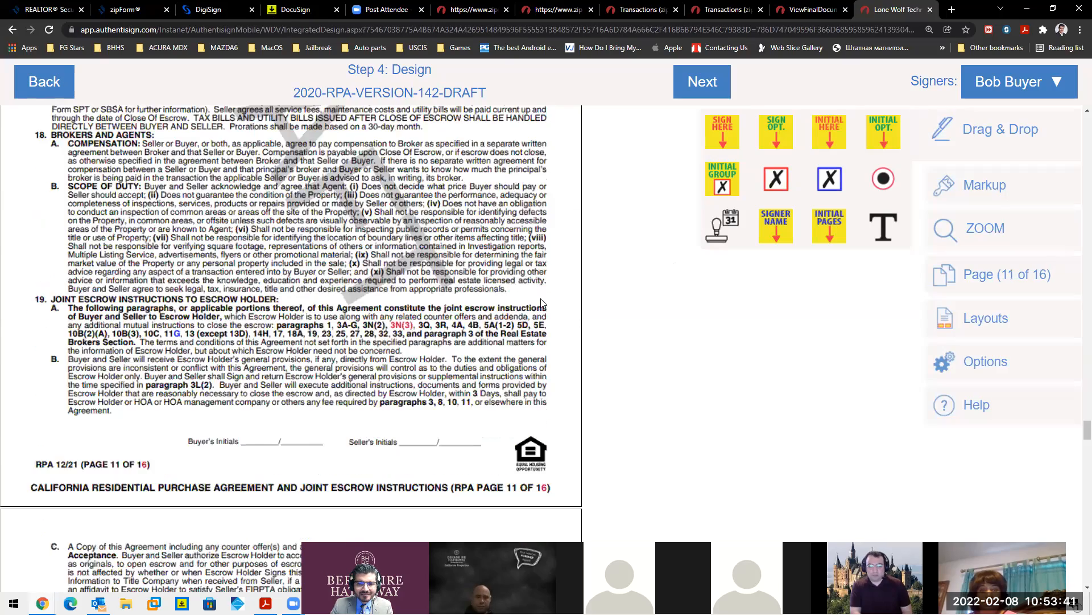
scroll(543, 303, "down", 4)
left_click_drag(829, 130, 259, 334)
scroll(467, 327, "down", 2)
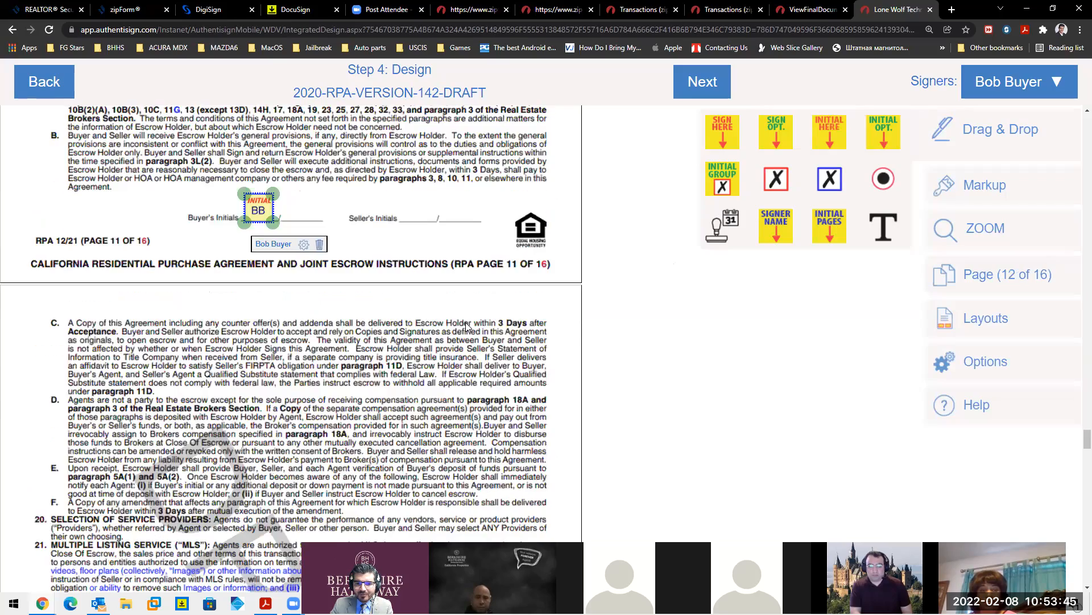
scroll(467, 326, "down", 10)
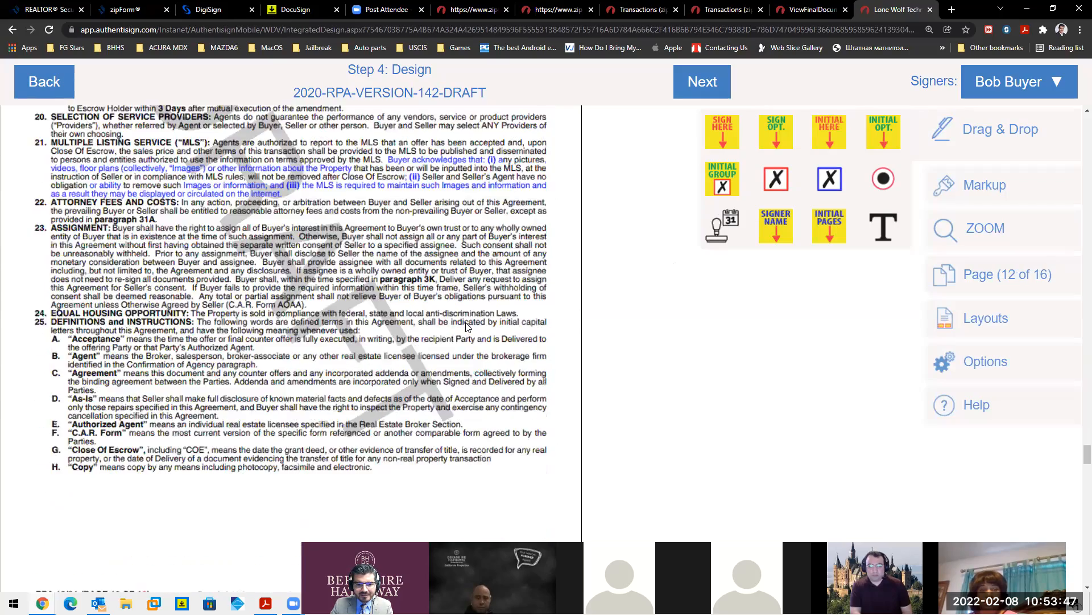
- Place buyer initials fields on the Buyer's Initials lines of pages 12, 13 and 14
left_click_drag(824, 142, 276, 376)
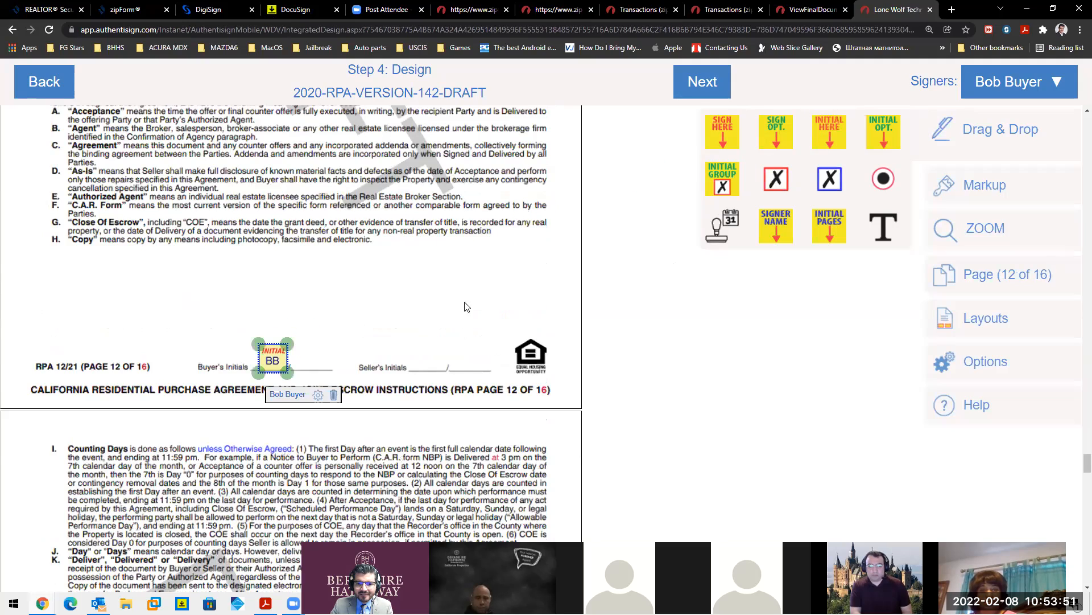
scroll(604, 277, "down", 4)
scroll(604, 277, "down", 6)
left_click_drag(823, 142, 215, 452)
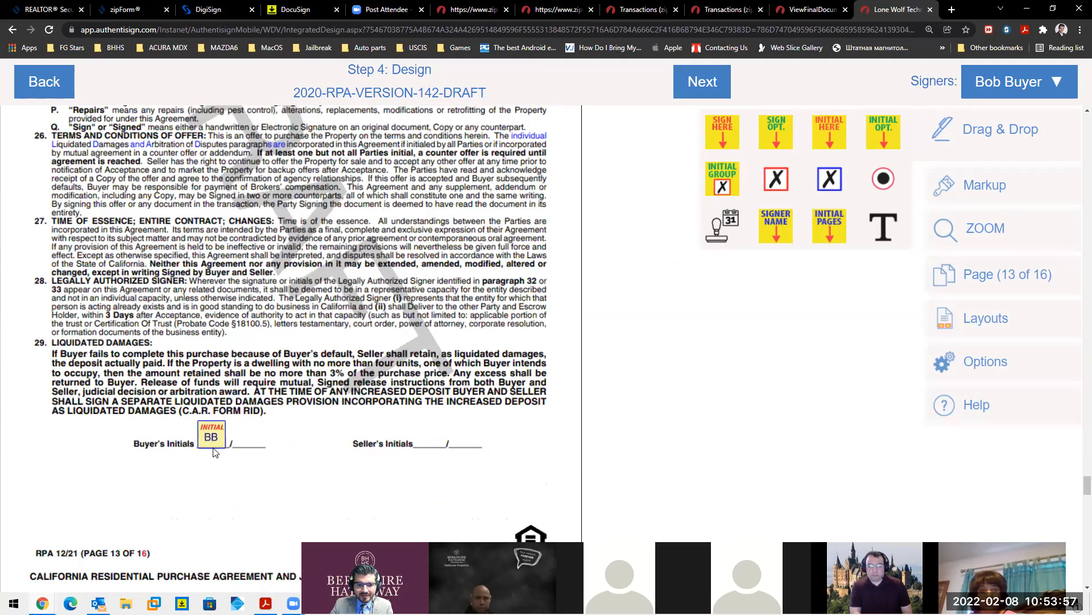
scroll(426, 378, "down", 8)
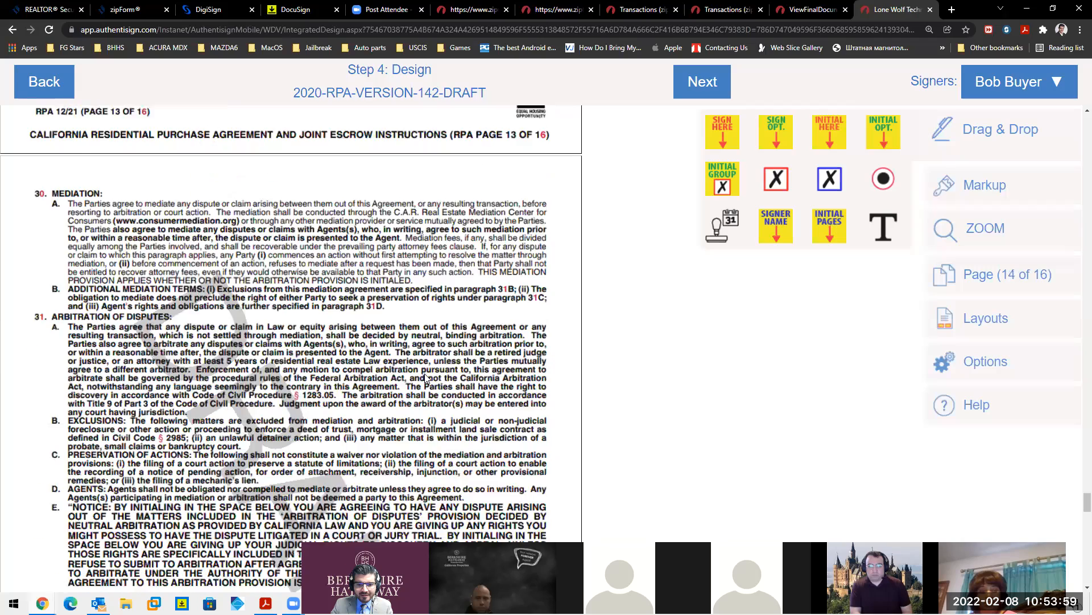
scroll(425, 379, "down", 4)
left_click_drag(823, 136, 186, 394)
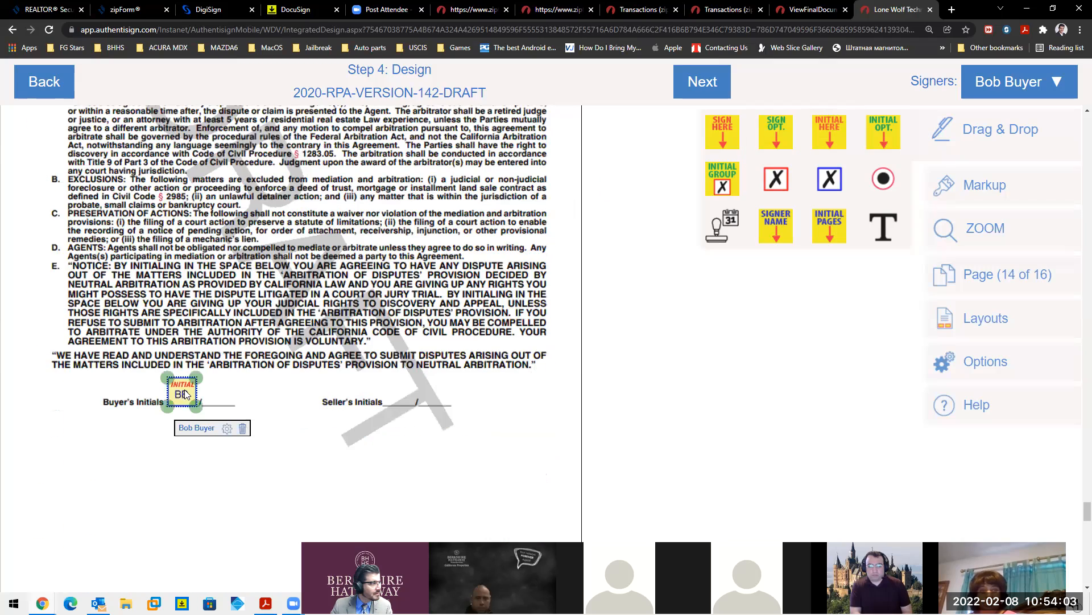
scroll(519, 317, "down", 10)
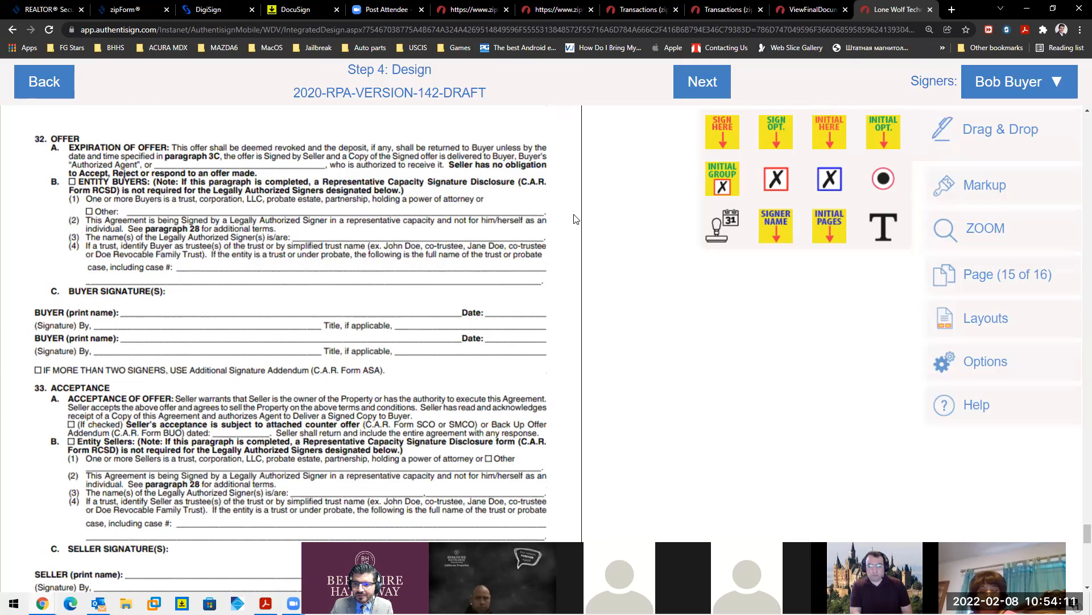
- Place buyer signature, printed-name and auto-date fields on page 15's Buyer Signature lines
mouse_move(728, 135)
left_mouse_down()
mouse_move(466, 170)
mouse_move(153, 251)
left_mouse_up()
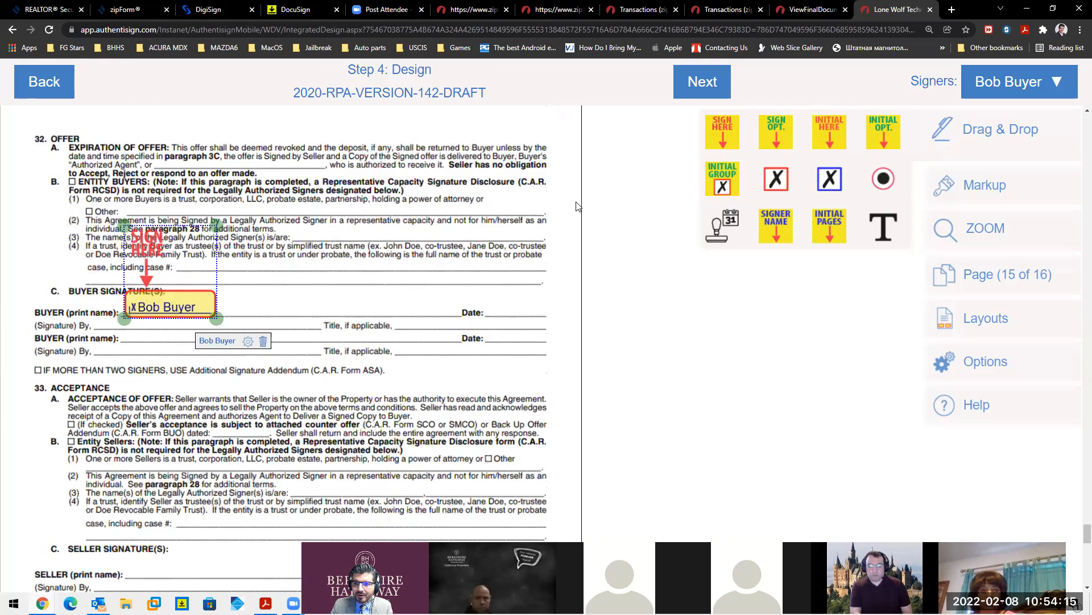
left_click_drag(782, 231, 126, 343)
key("ctrl")
key("ctrl")
left_click_drag(721, 230, 508, 320)
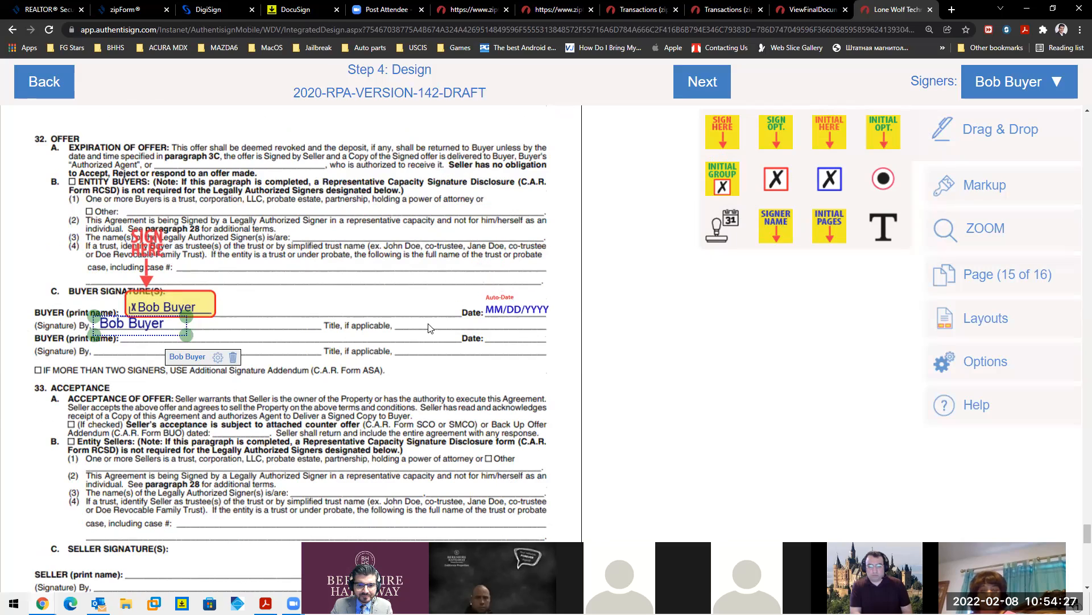
scroll(429, 328, "down", 8)
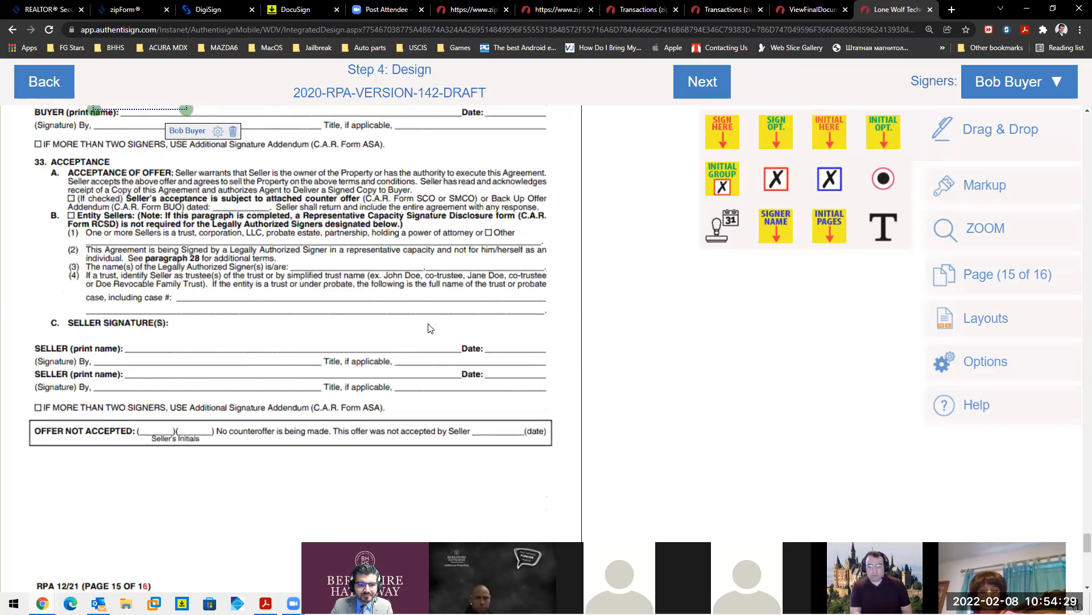
scroll(429, 328, "down", 5)
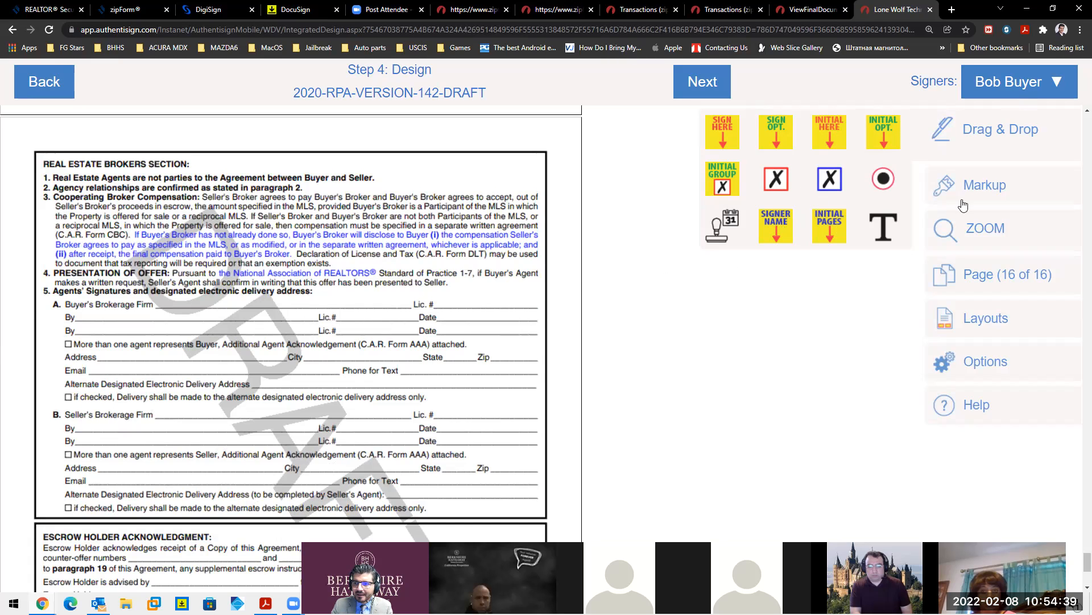
- Switch to the agent signer and add a signature field and a shortened text field in page 16's brokers section
left_click(1016, 94)
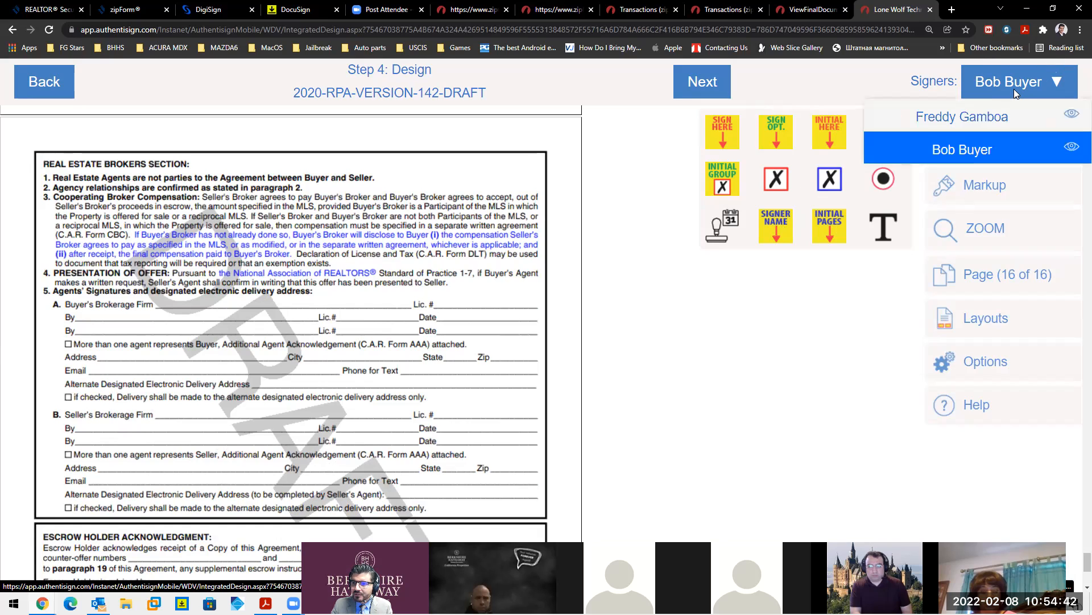
left_click(984, 118)
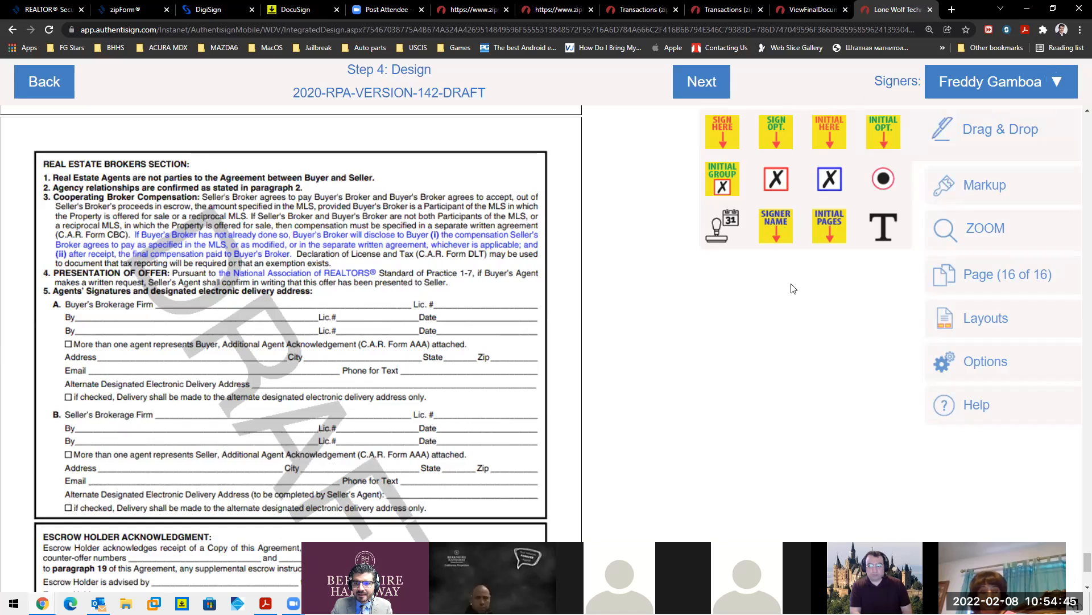
mouse_move(731, 142)
left_mouse_down()
mouse_move(467, 185)
mouse_move(122, 369)
mouse_move(191, 364)
mouse_move(187, 404)
mouse_move(165, 399)
mouse_move(127, 414)
mouse_move(233, 361)
mouse_move(288, 350)
mouse_move(187, 377)
mouse_move(120, 417)
left_mouse_up()
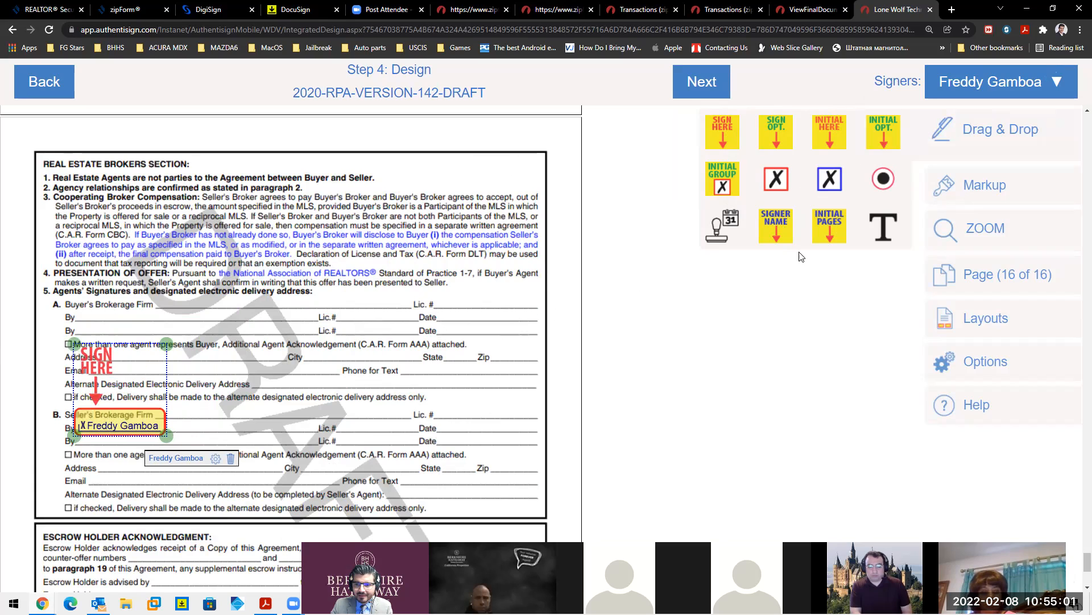
left_click_drag(883, 227, 353, 422)
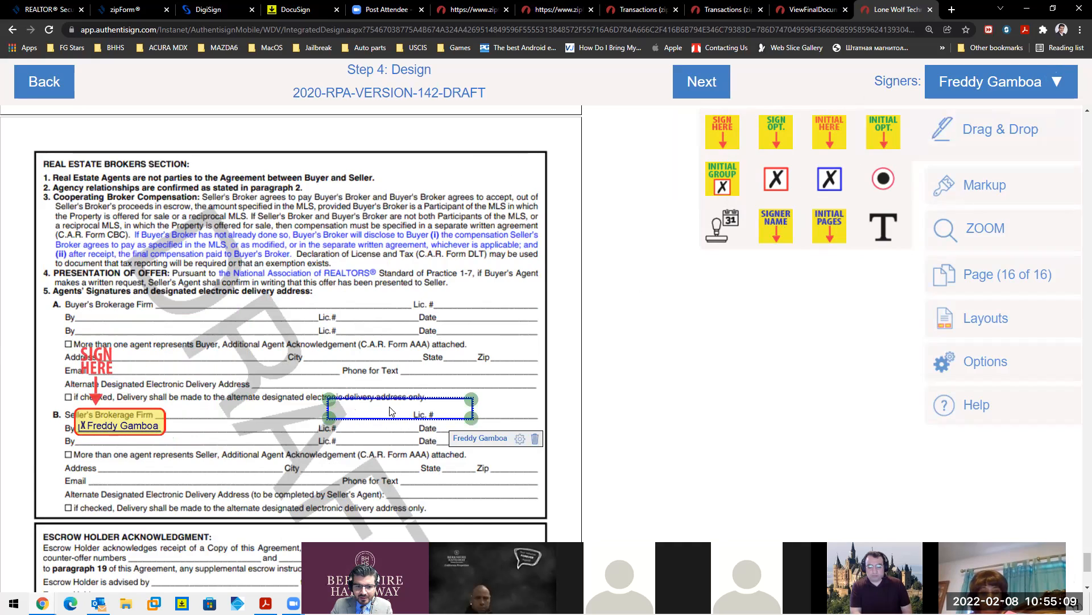
left_click_drag(466, 396, 384, 430)
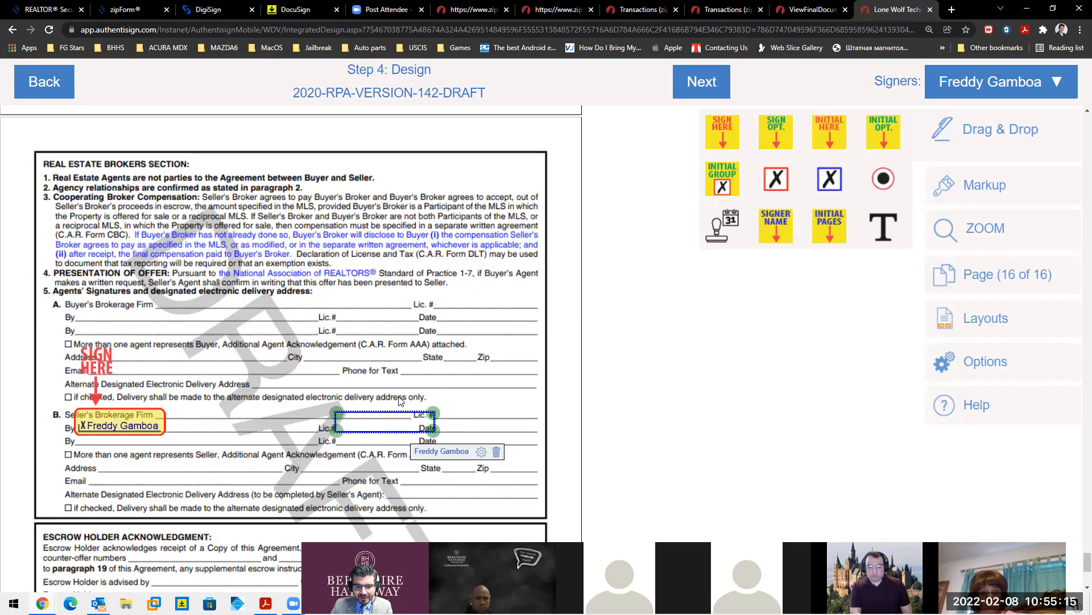
- Set the text field's character limit to 0 and its tooltip to the agent's license number
left_click(481, 452)
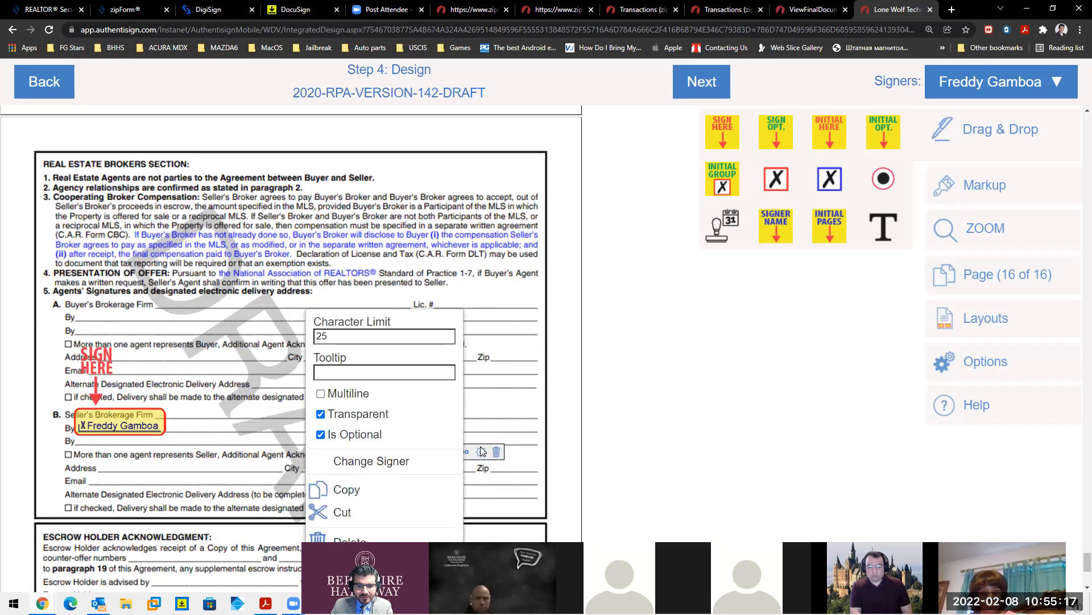
left_click(361, 337)
key("BackSpace")
key("BackSpace")
type("01750160")
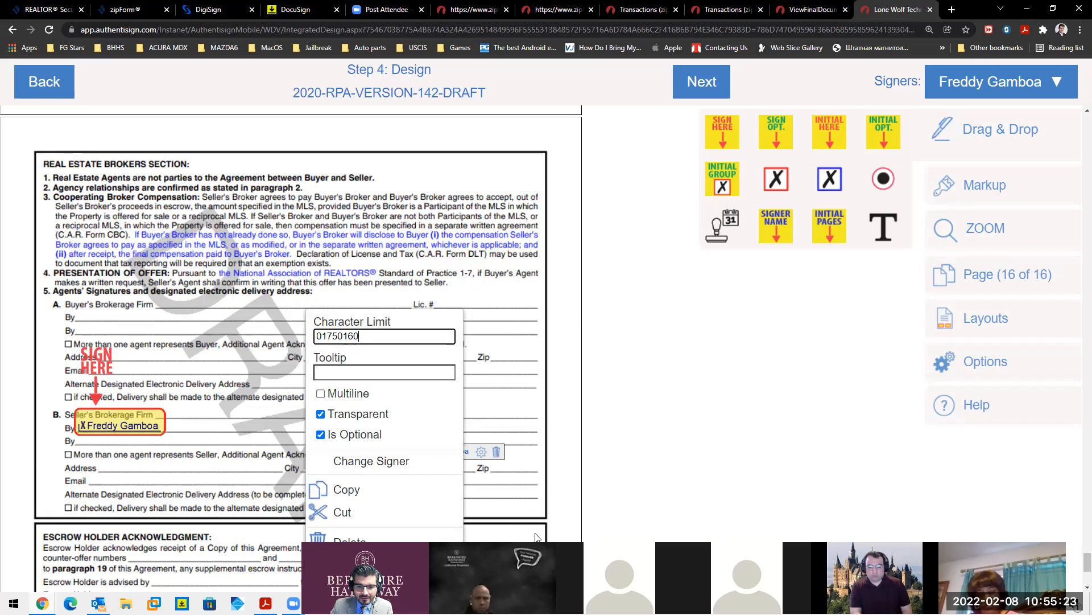
left_click(519, 476)
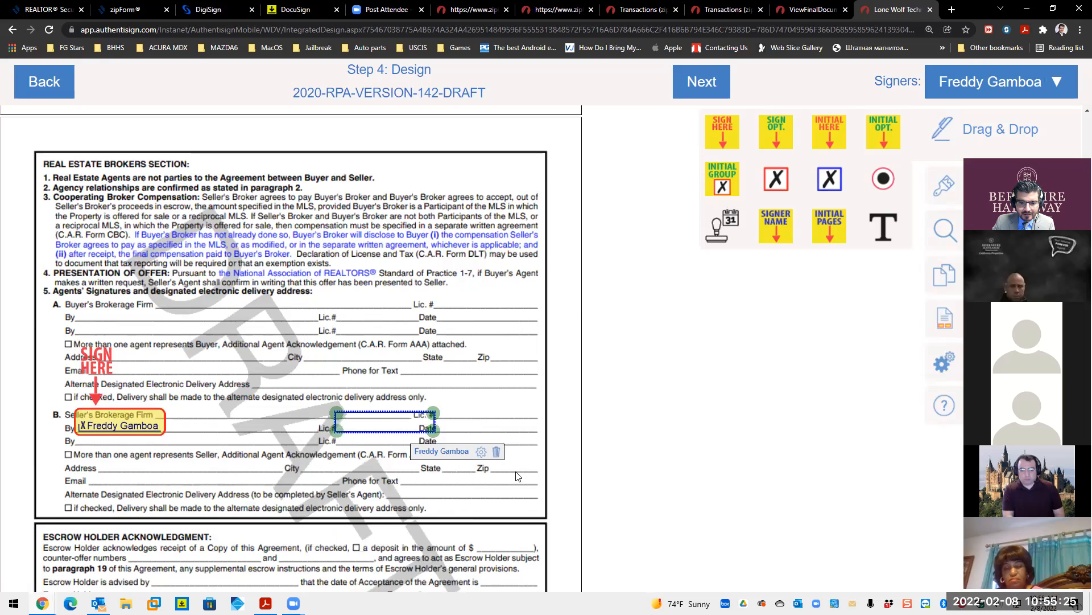
left_click(481, 453)
left_click(379, 335)
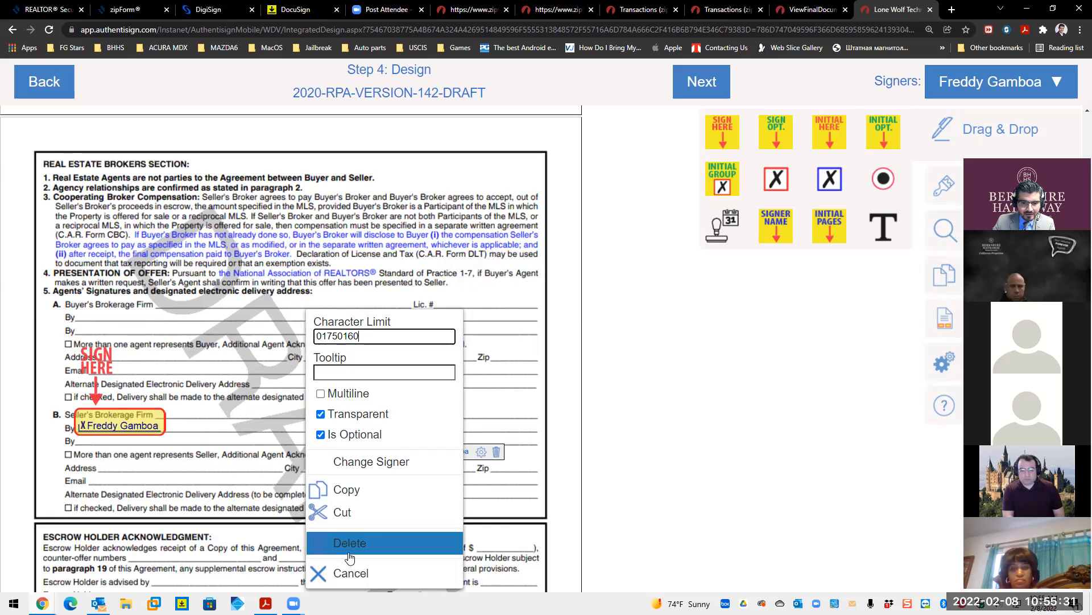
left_click(346, 572)
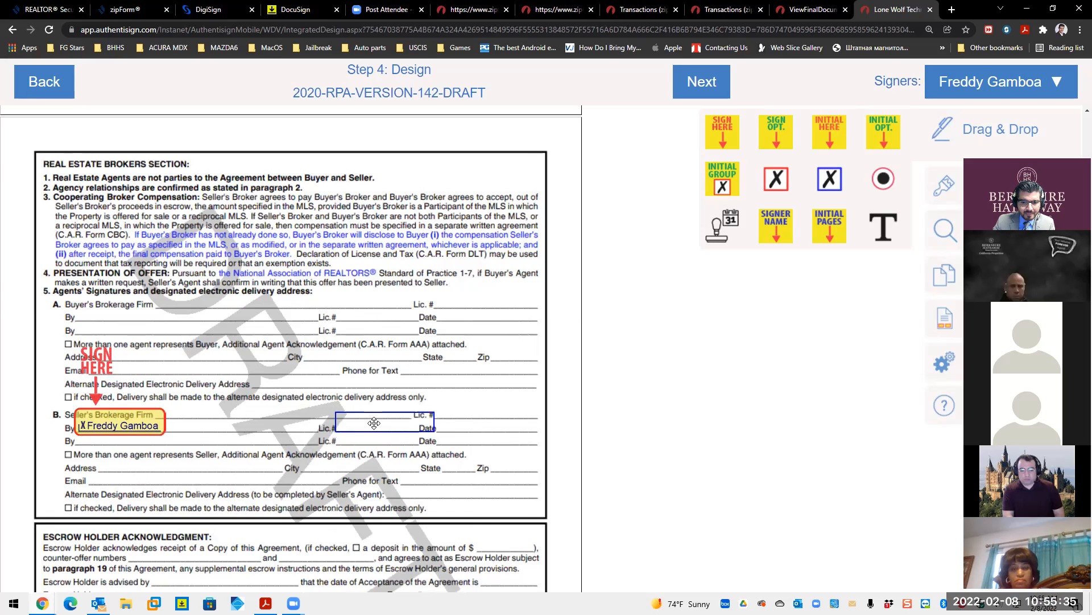
left_click(481, 452)
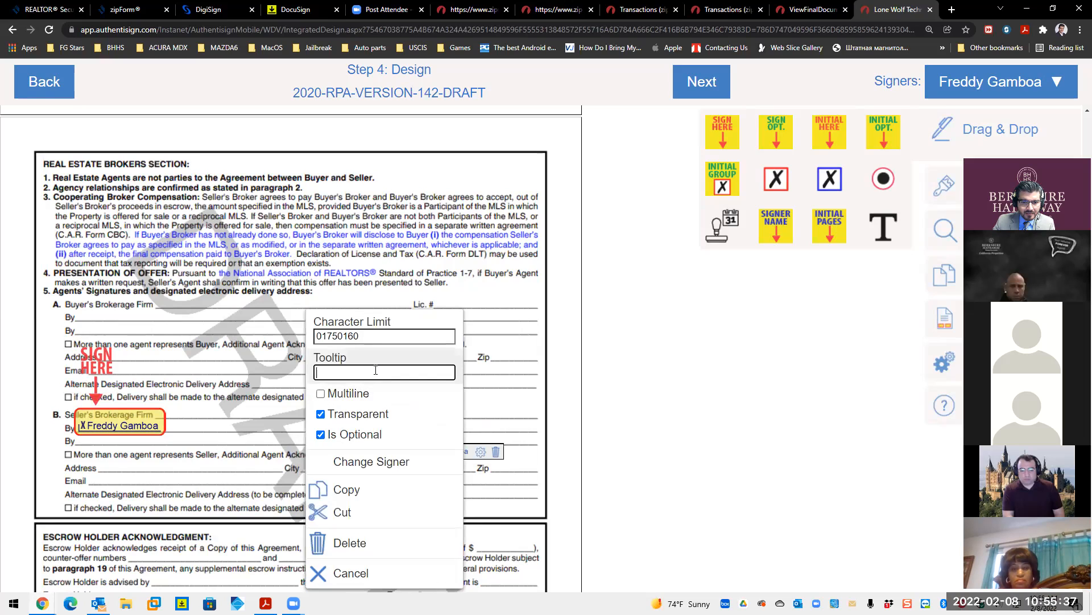
left_click(375, 367)
type("01750160")
left_click(495, 519)
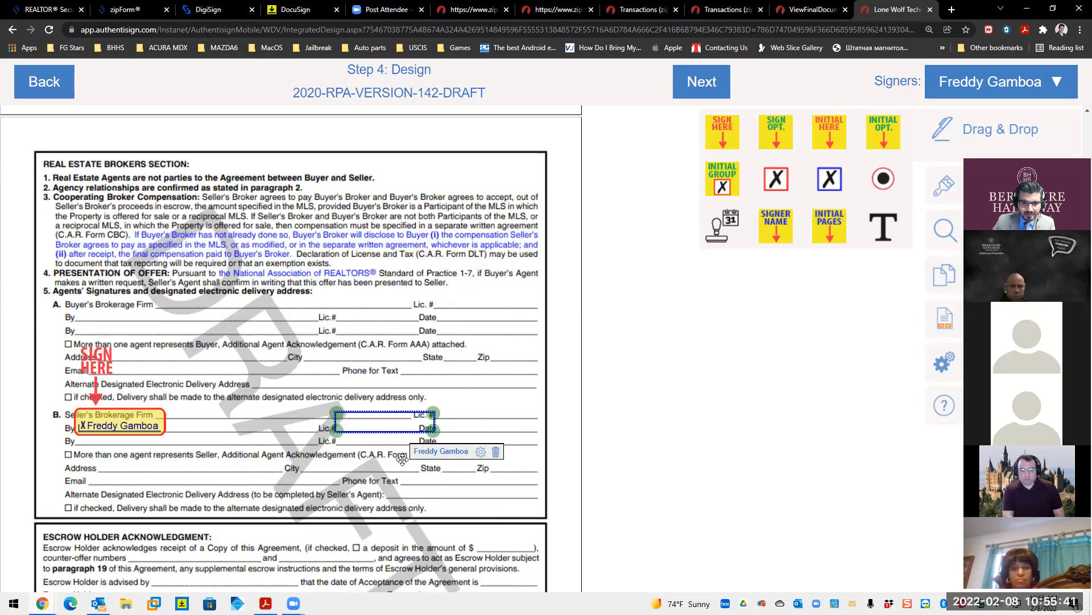
- Move the field onto the seller's agent Lic. # line and clear its tooltip
left_click_drag(403, 459, 372, 433)
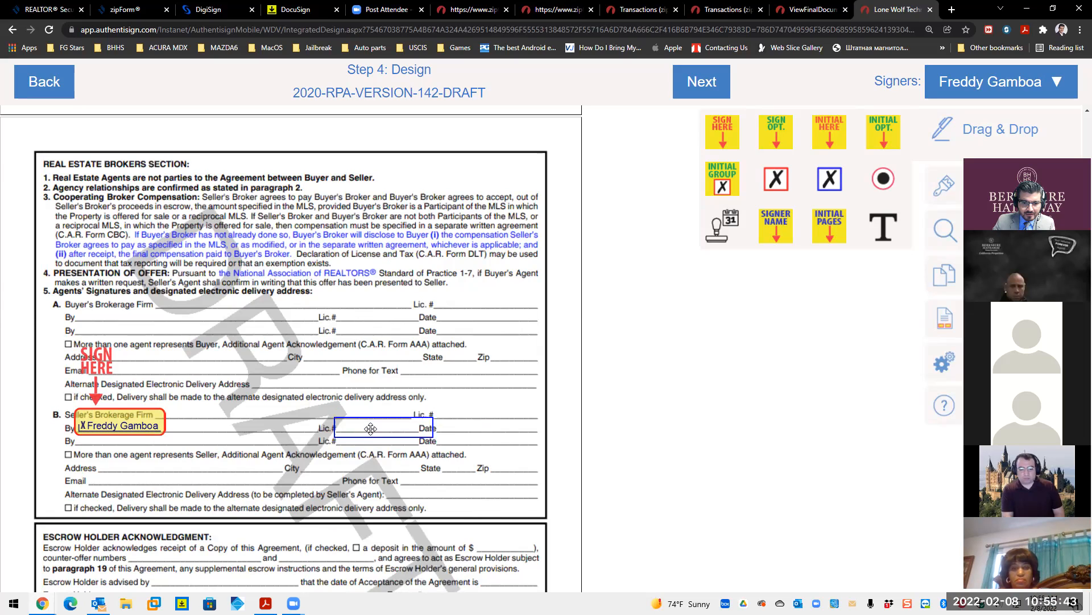
left_click(411, 417)
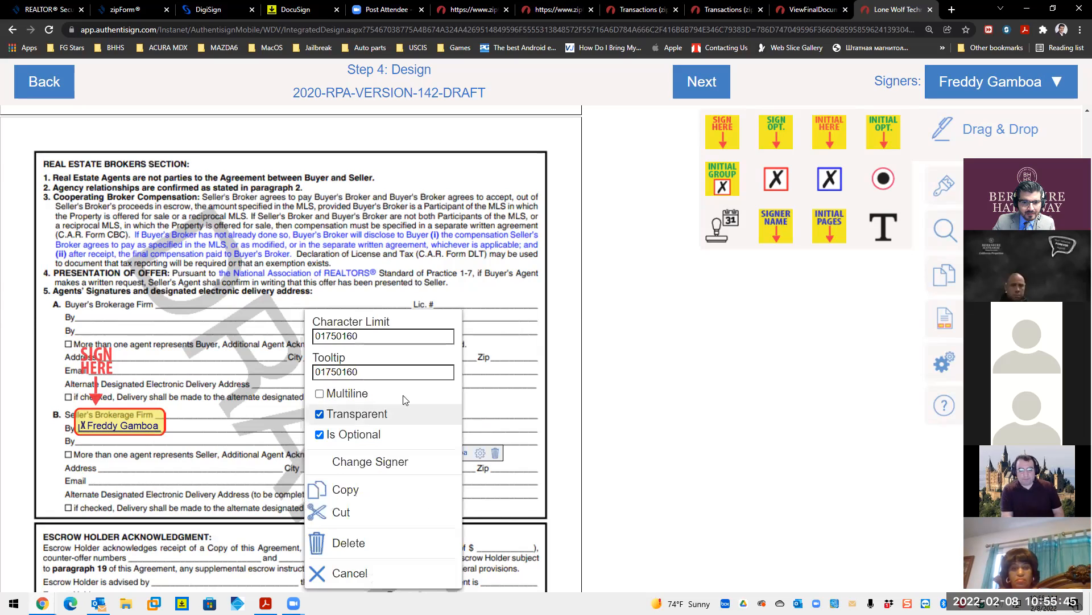
left_click(480, 452)
double_click(393, 371)
key("BackSpace")
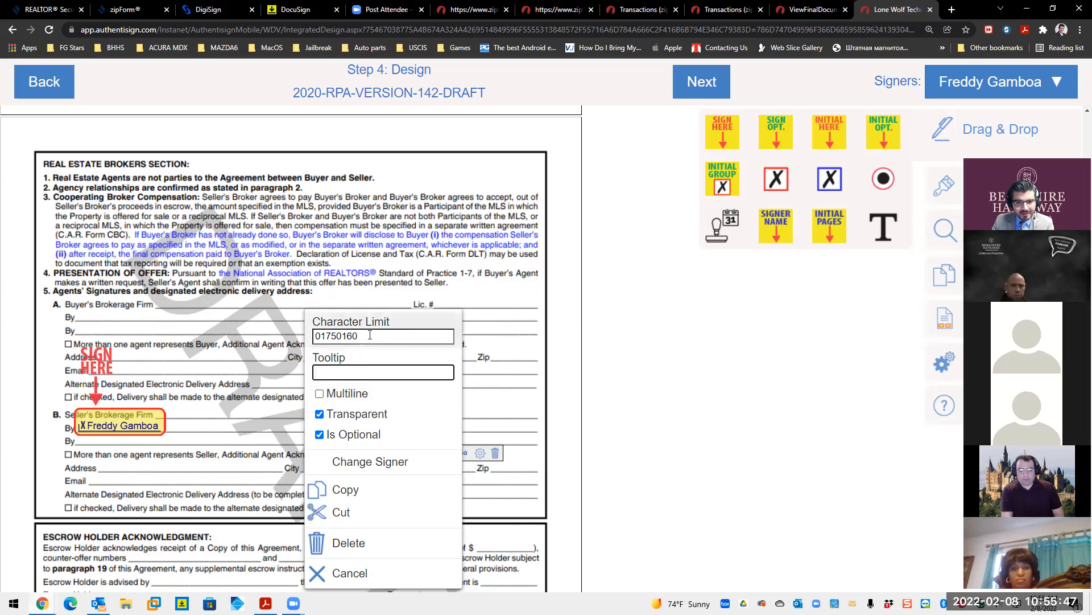
key("Return")
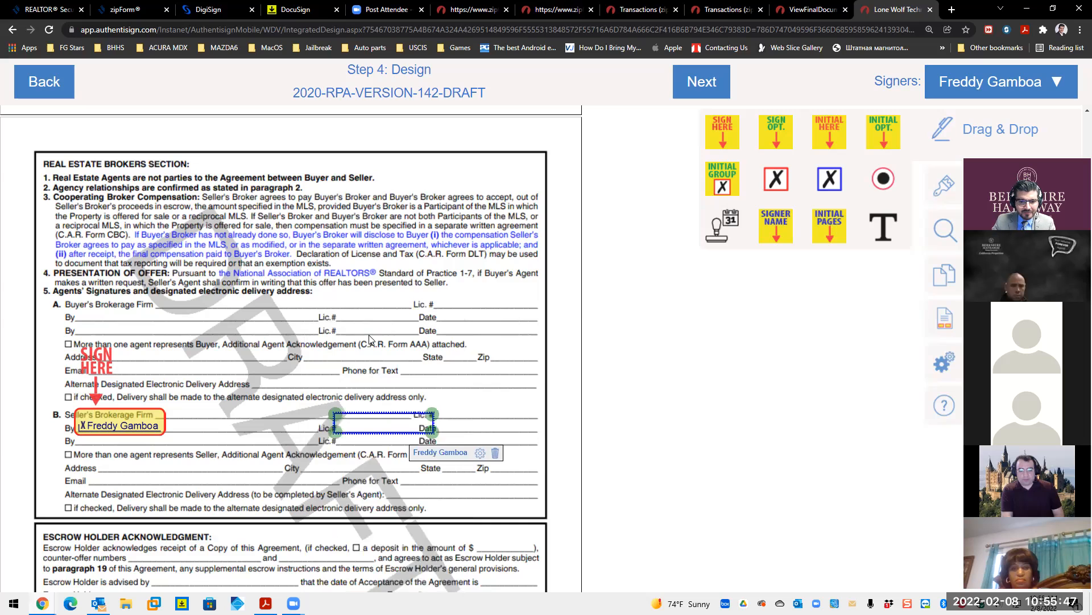
left_click(480, 453)
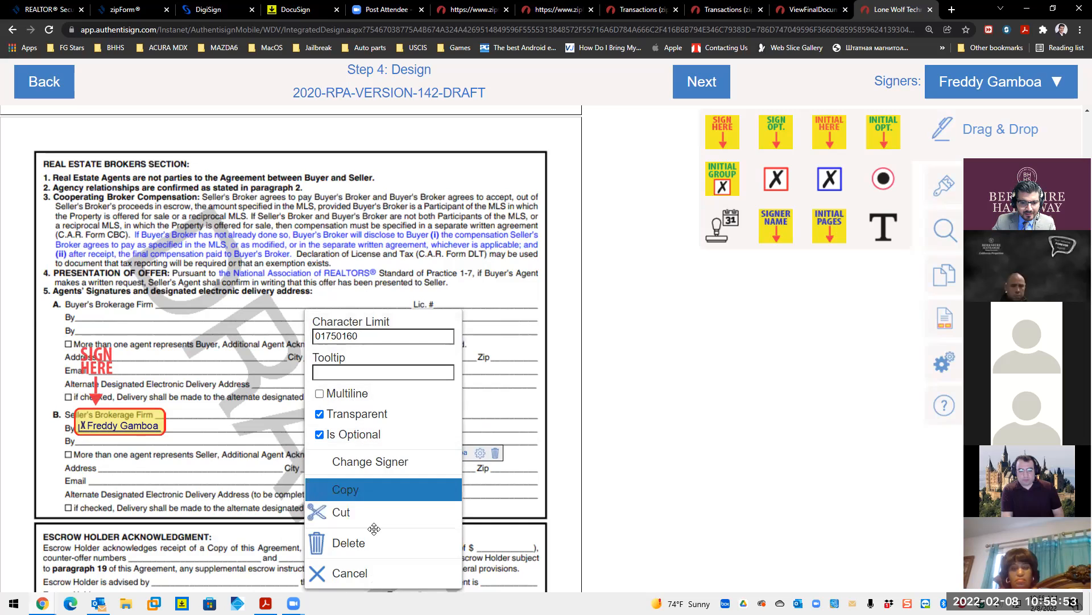
left_click(574, 520)
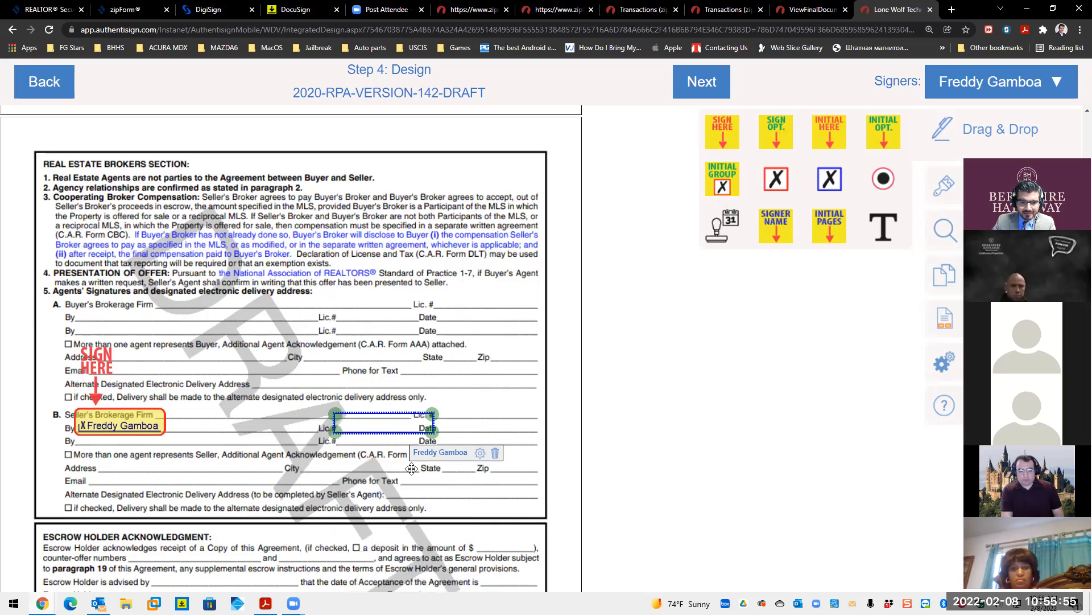
- Add an auto-filled date on the agent's Date line, keep the text field on Lic. #, and add a new text field
left_click_drag(377, 437, 378, 448)
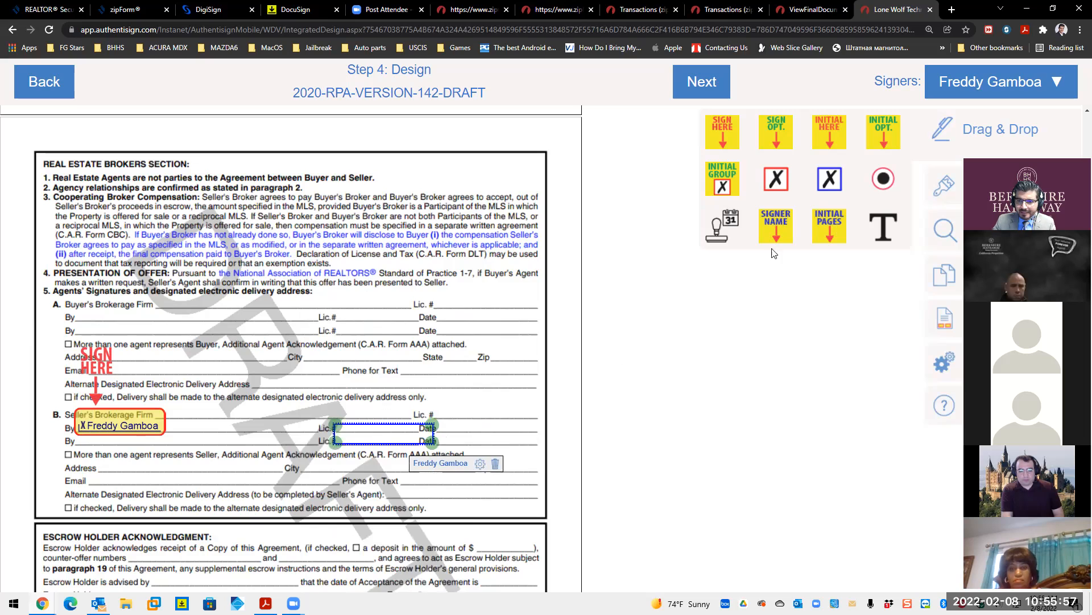
left_click_drag(725, 227, 471, 437)
left_click_drag(378, 442, 415, 412)
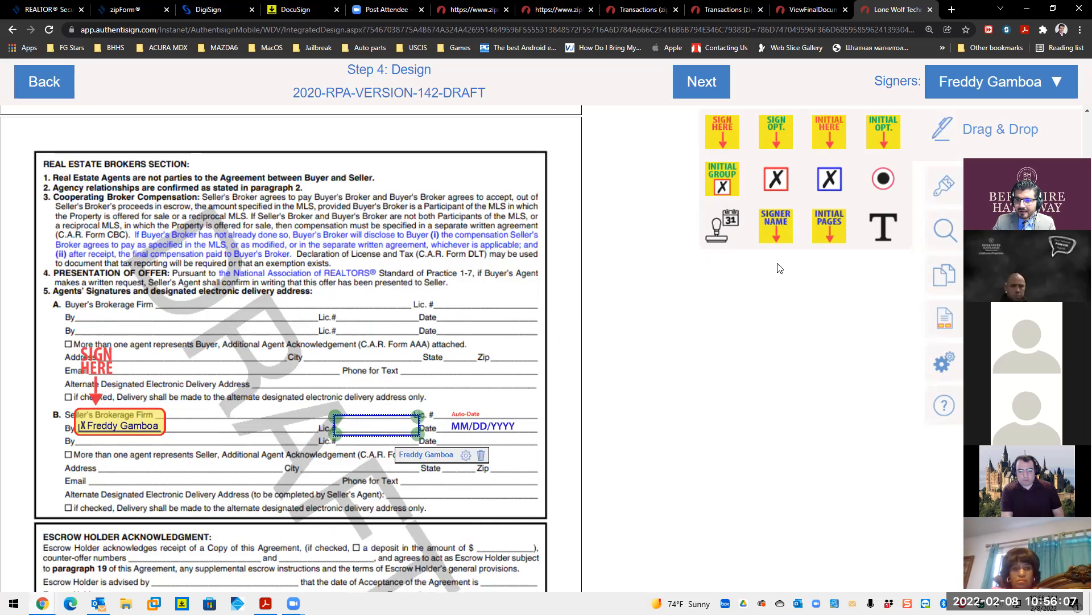
left_click_drag(789, 228, 758, 249)
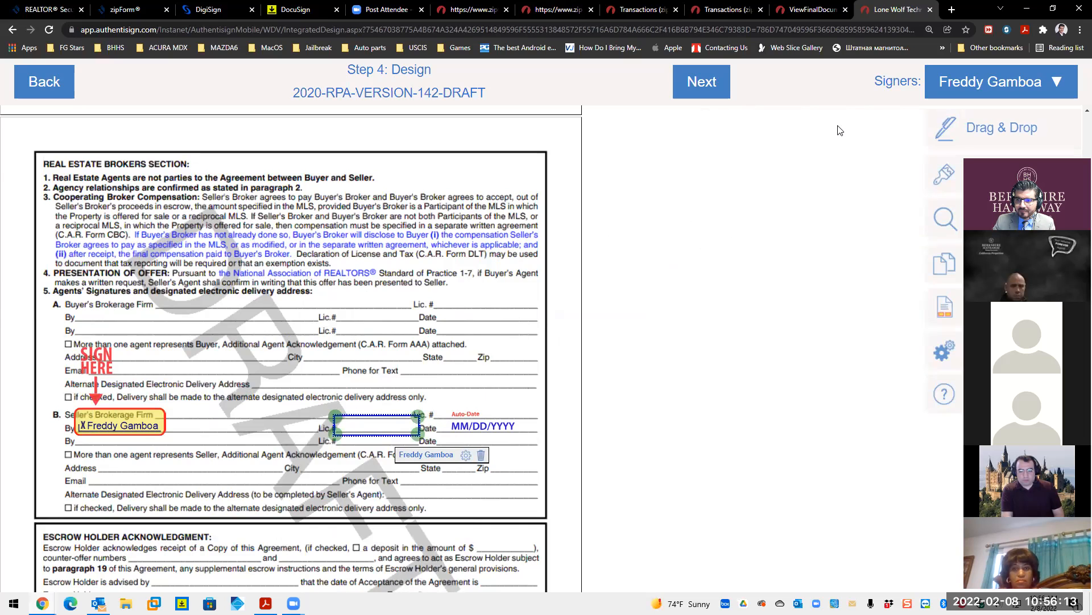
mouse_move(959, 138)
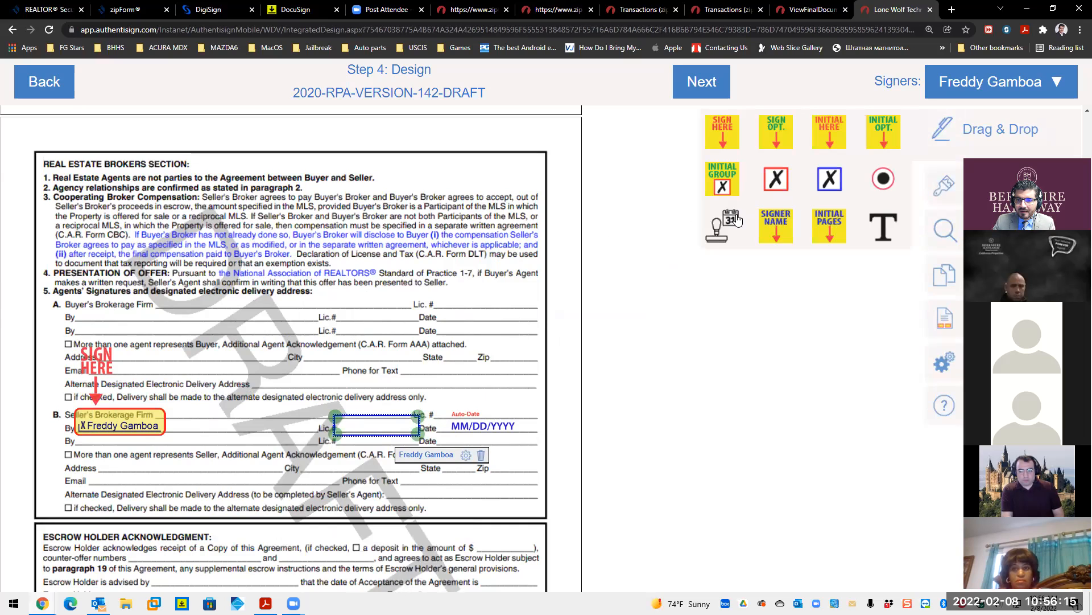
left_click(884, 228)
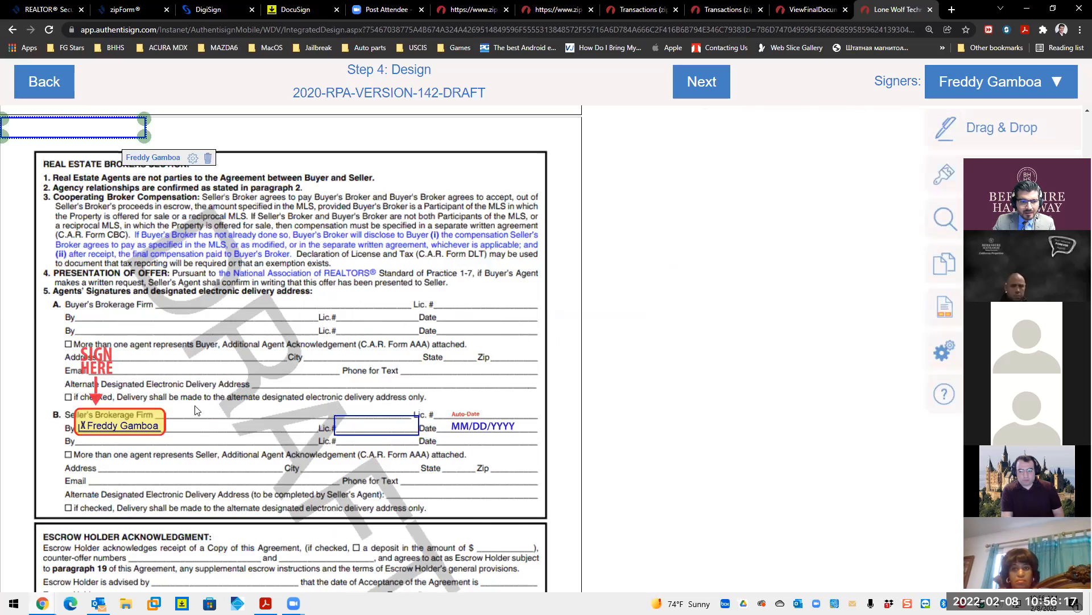
- Put the new text field on the Seller's Brokerage Firm line with the tooltip 'Broker'
left_click_drag(67, 127, 223, 407)
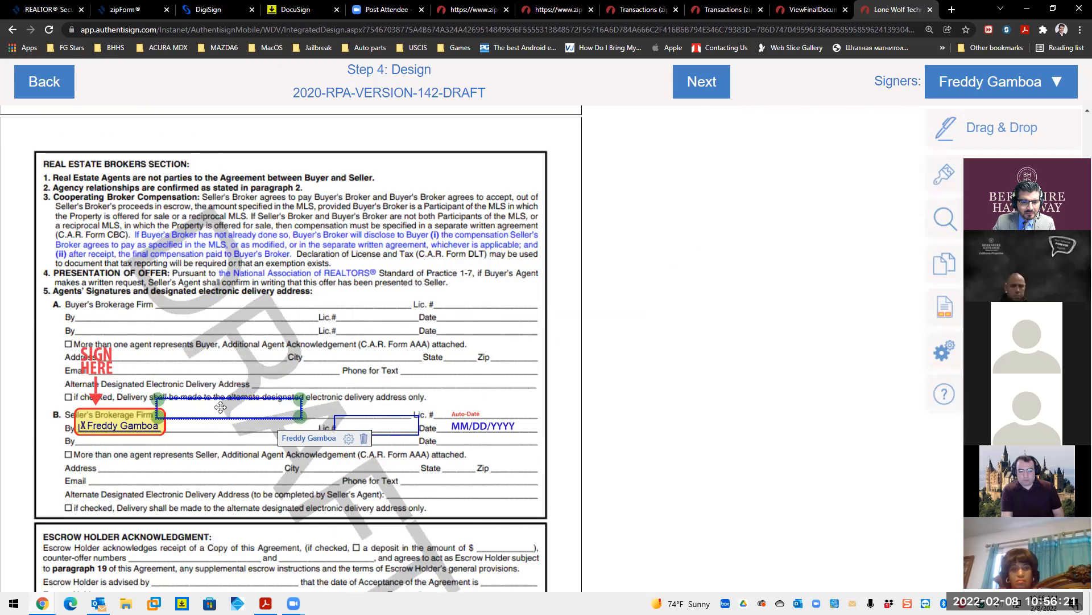
left_click(349, 439)
left_click(231, 338)
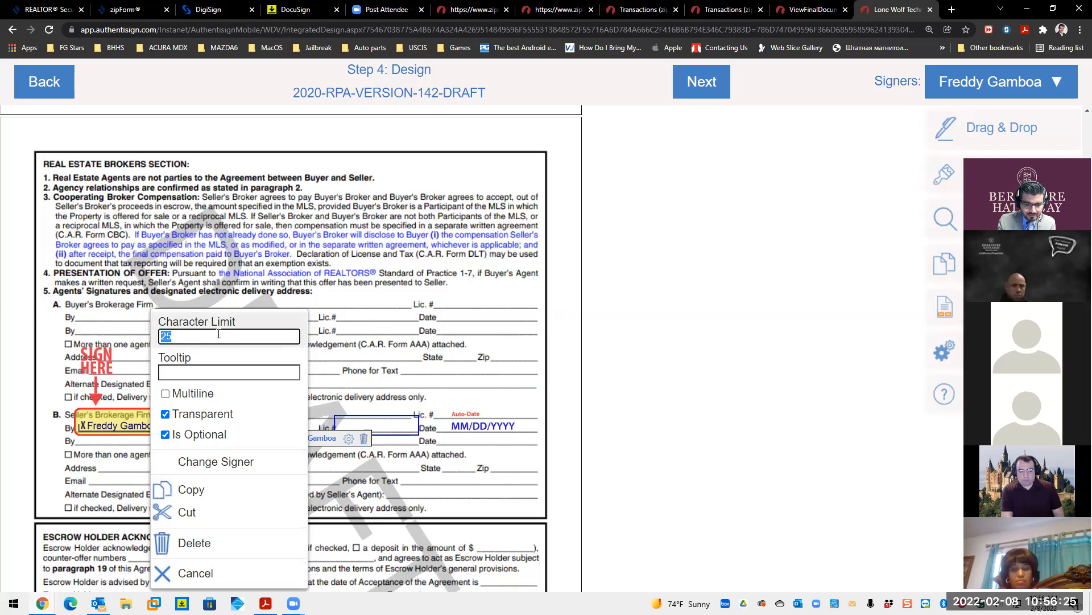
key("BackSpace")
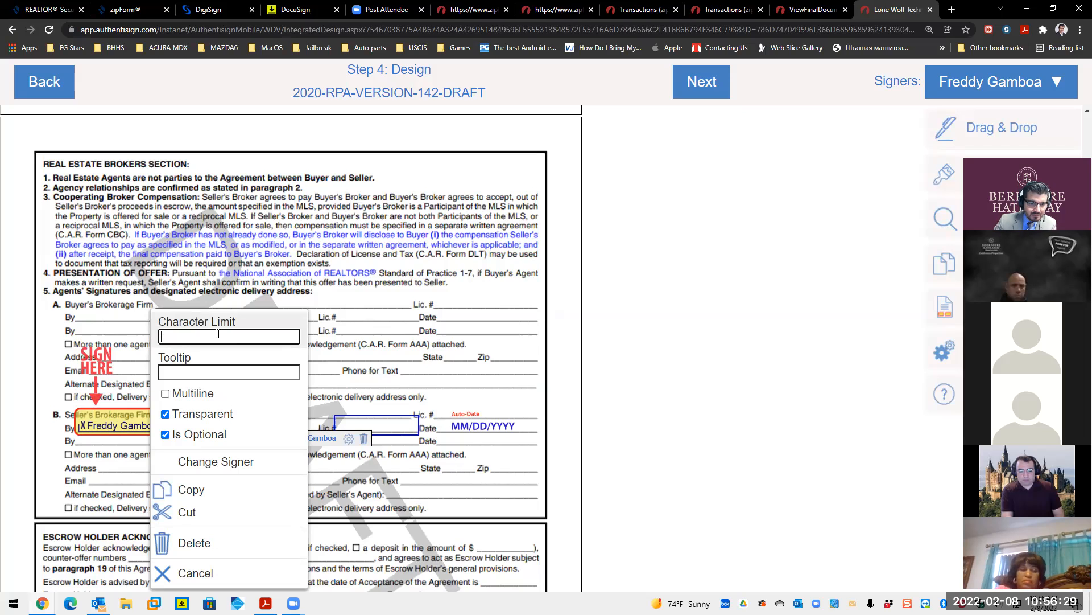
key("Return")
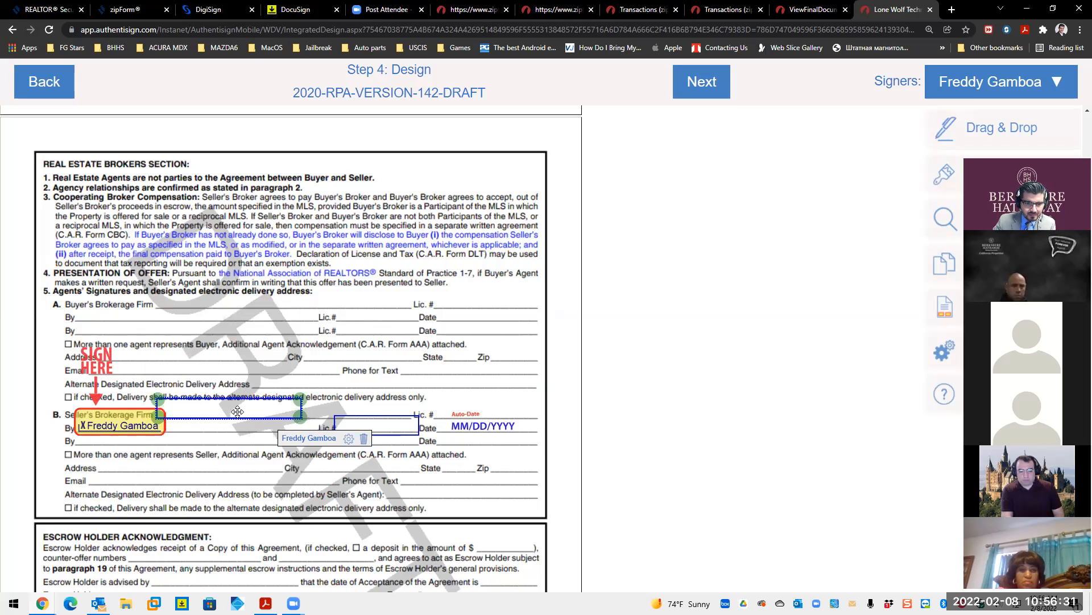
left_click(349, 438)
left_click(210, 336)
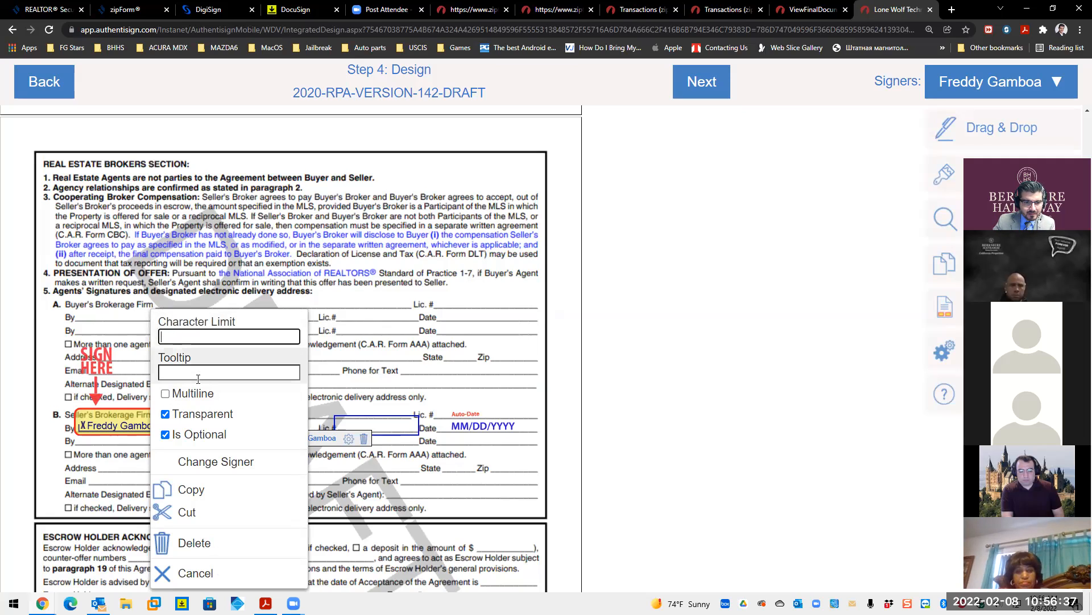
key("Return")
left_click(344, 438)
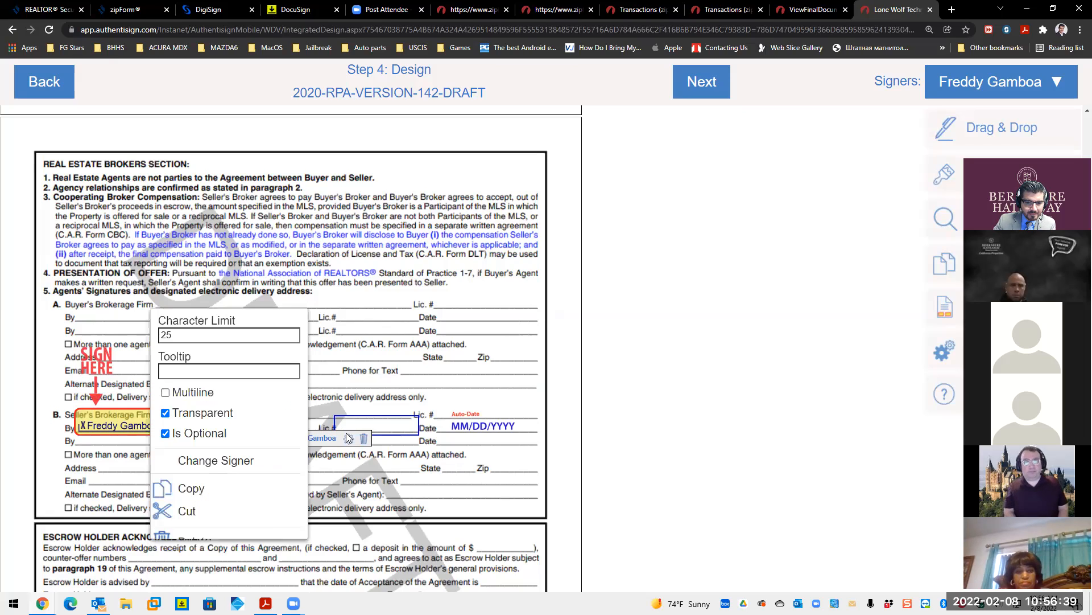
left_click(223, 373)
type("Broker")
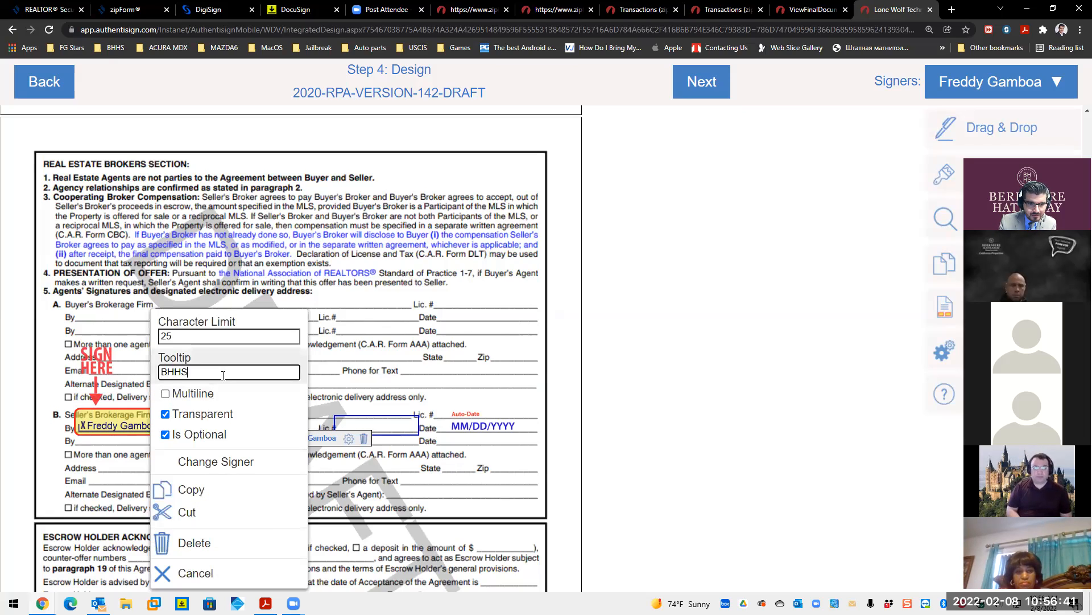
left_click(387, 423)
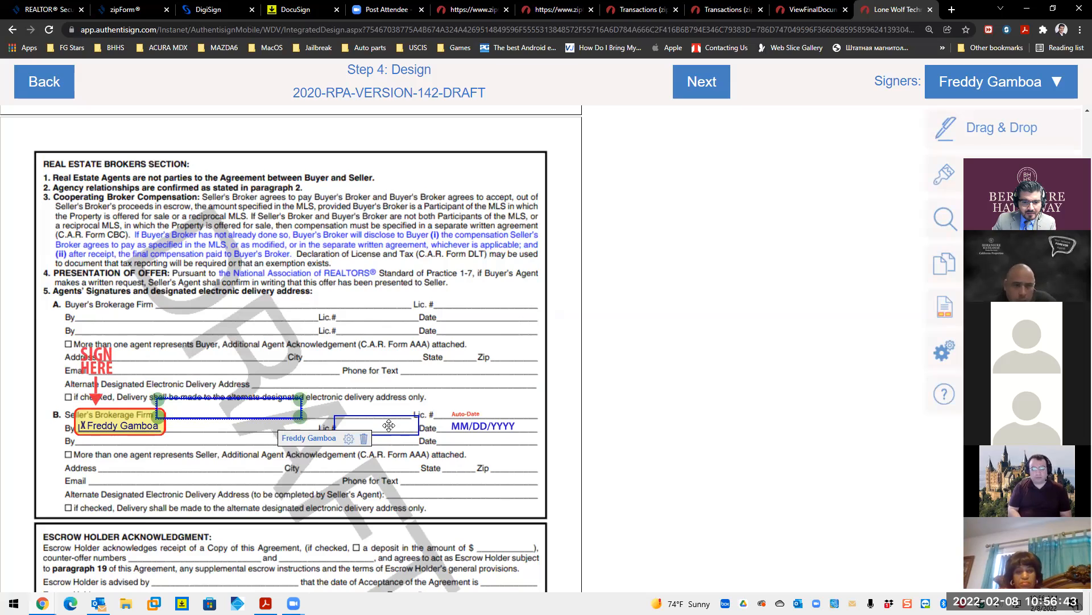
- Adjust the Lic. # field's character limit and tooltip so it shows the agent's license number
left_click_drag(387, 423, 504, 441)
left_click(466, 455)
double_click(362, 335)
key("BackSpace")
key("Return")
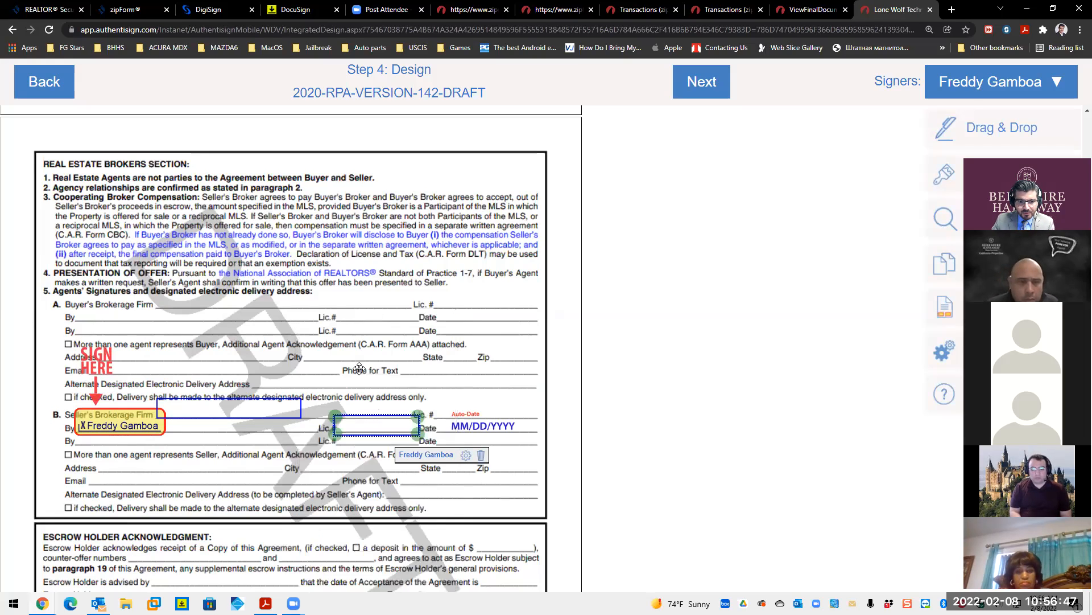
left_click(466, 455)
left_click(356, 371)
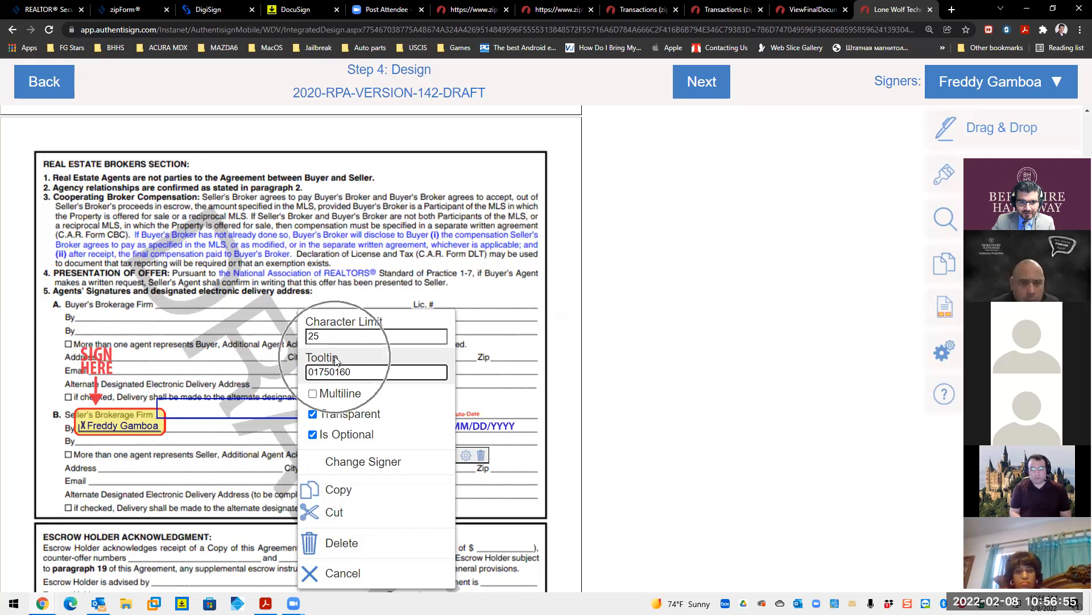
left_click(640, 455)
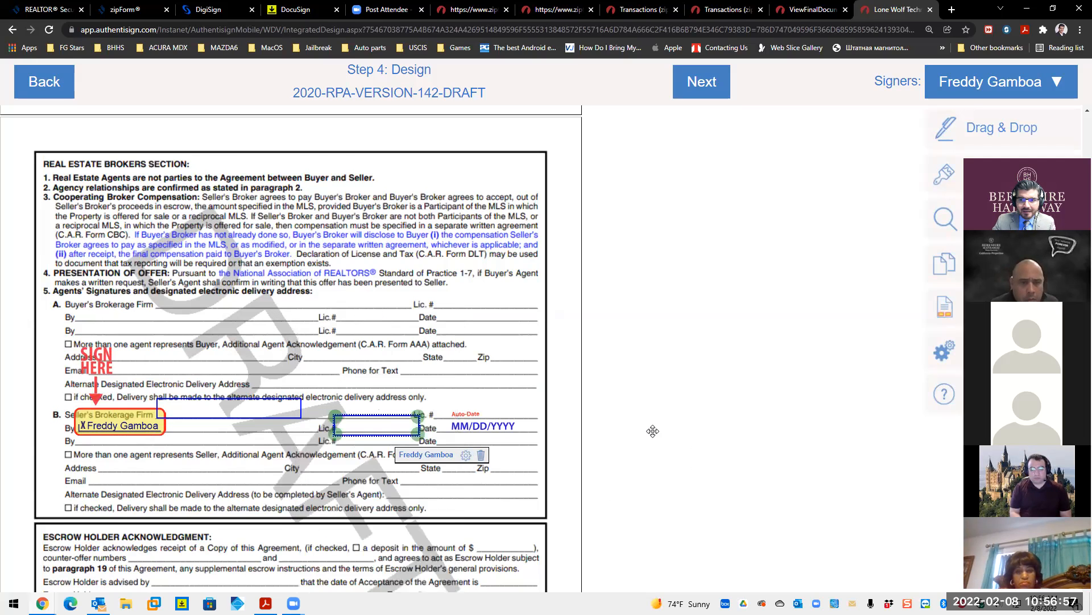
scroll(714, 402, "down", 5)
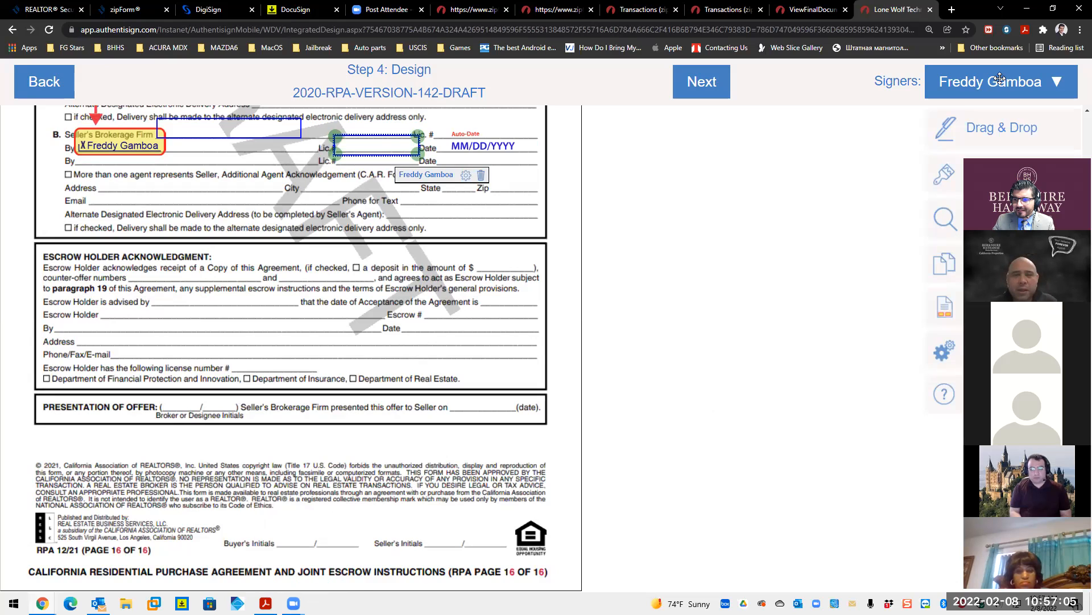
- Make the buyer the active signer and drop an initials field below page 16's Presentation of Offer box
left_click(1000, 80)
left_click(928, 150)
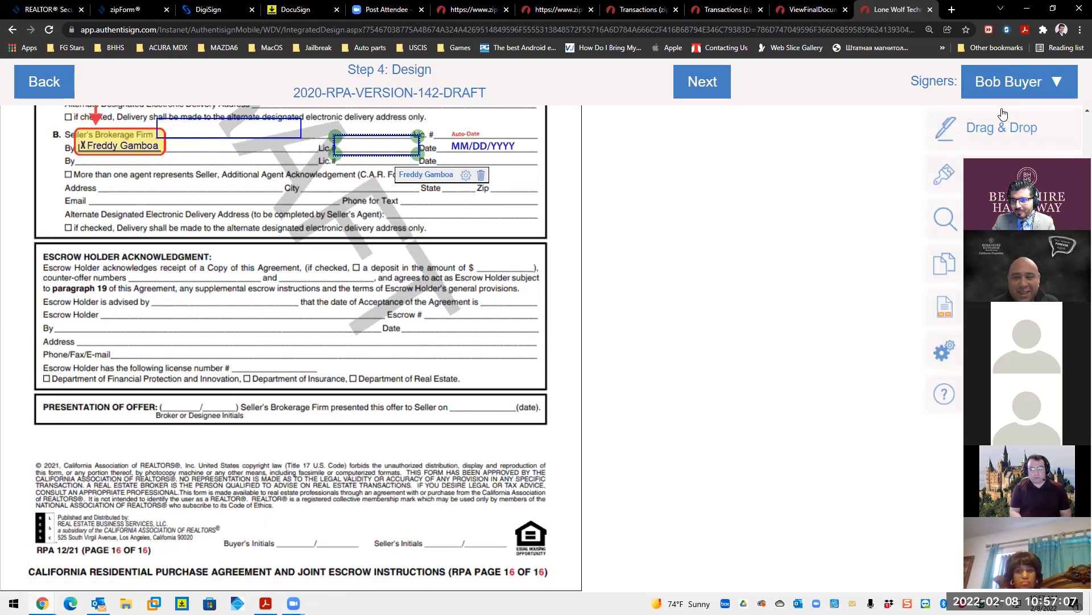
left_click(955, 139)
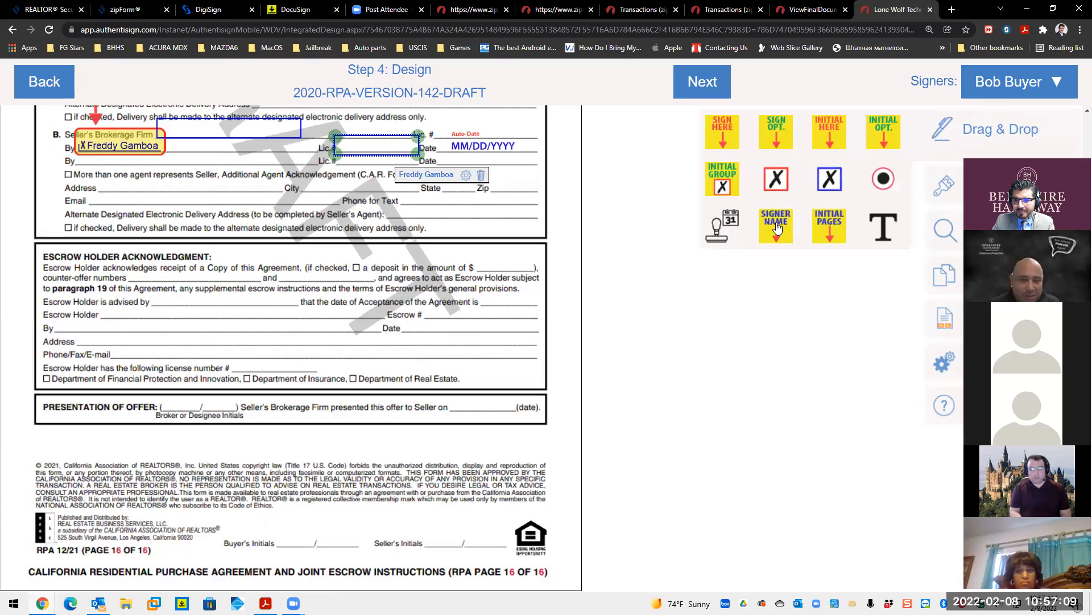
left_click_drag(728, 140, 700, 136)
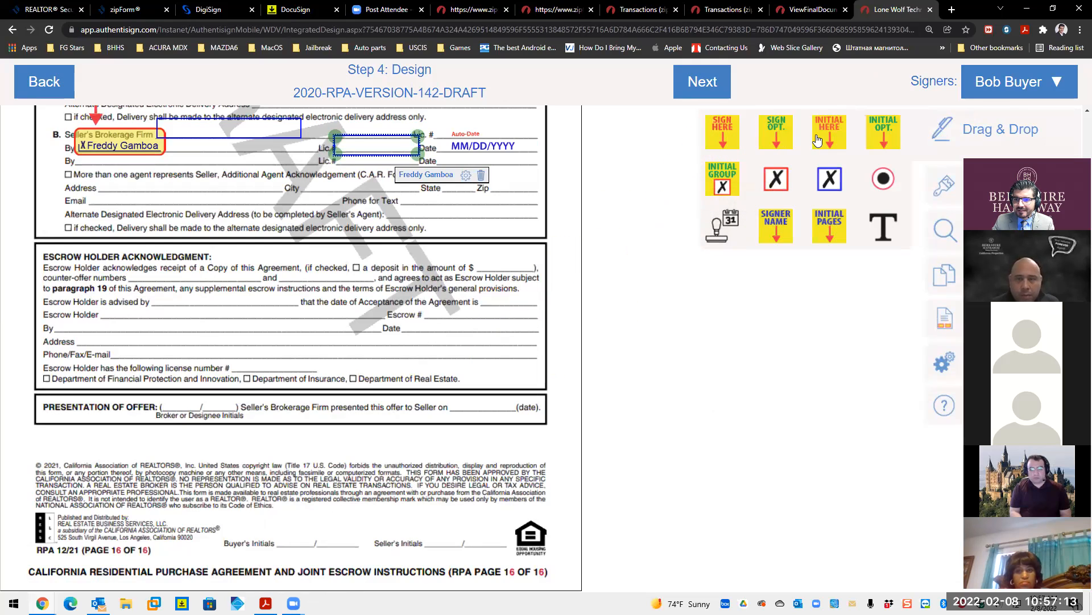
left_click_drag(835, 135, 297, 535)
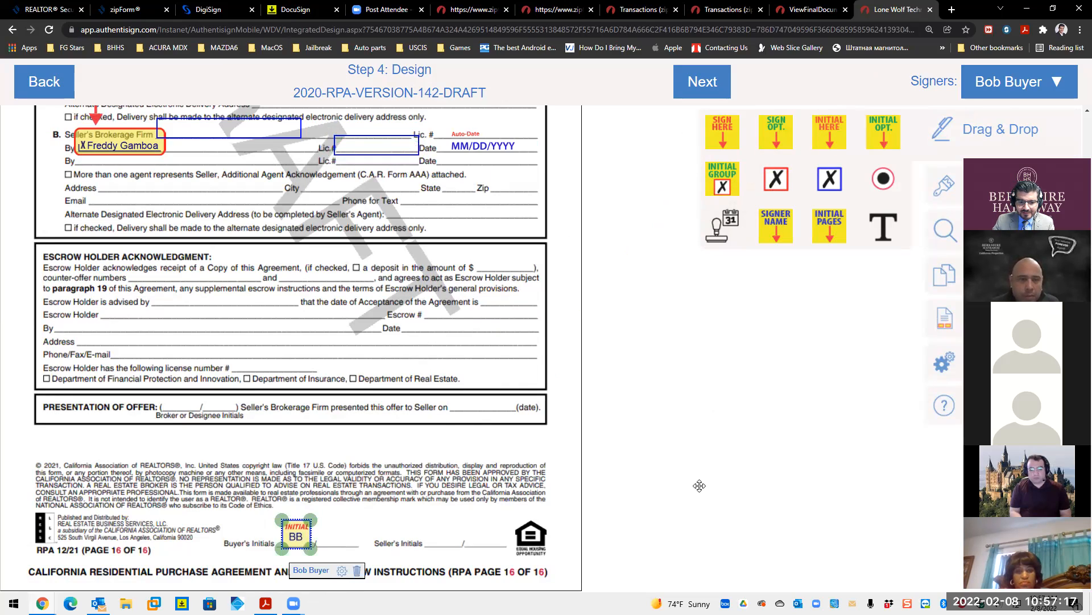
scroll(701, 472, "up", 10)
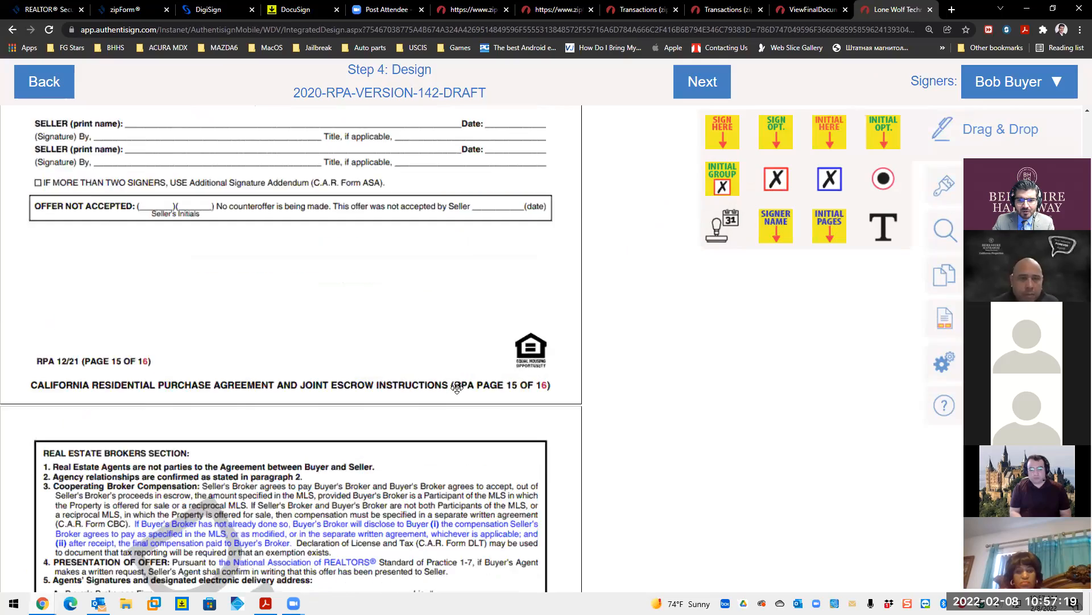
scroll(572, 367, "up", 15)
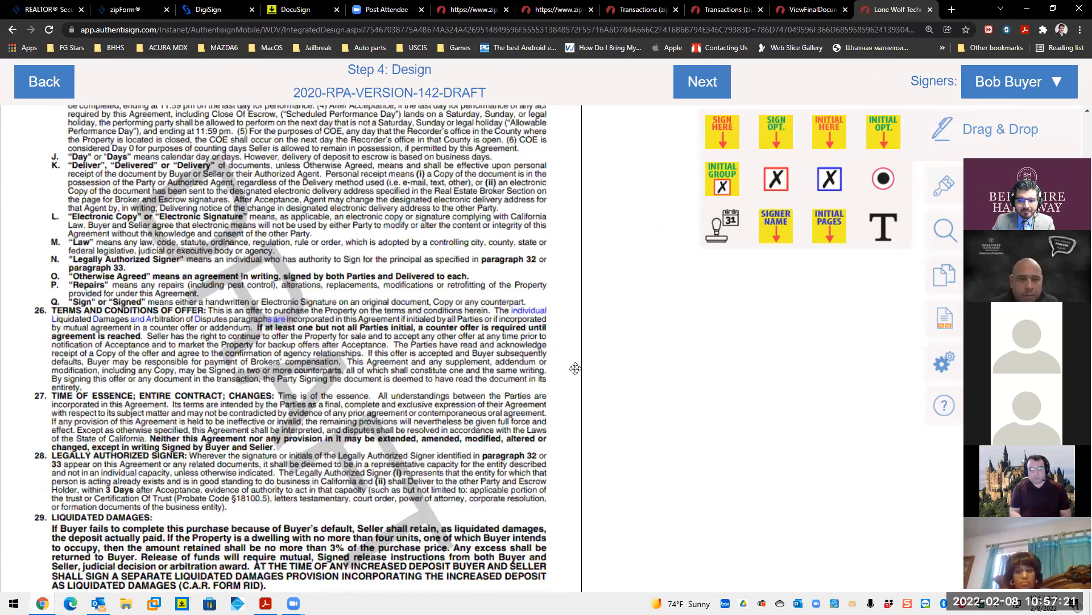
scroll(709, 365, "up", 10)
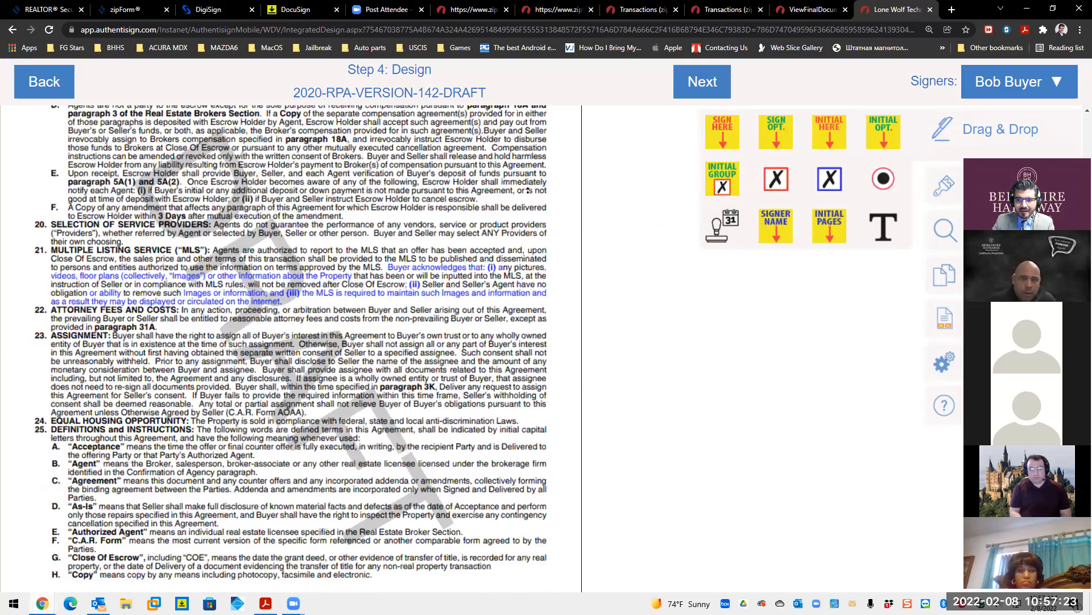
scroll(528, 190, "up", 20)
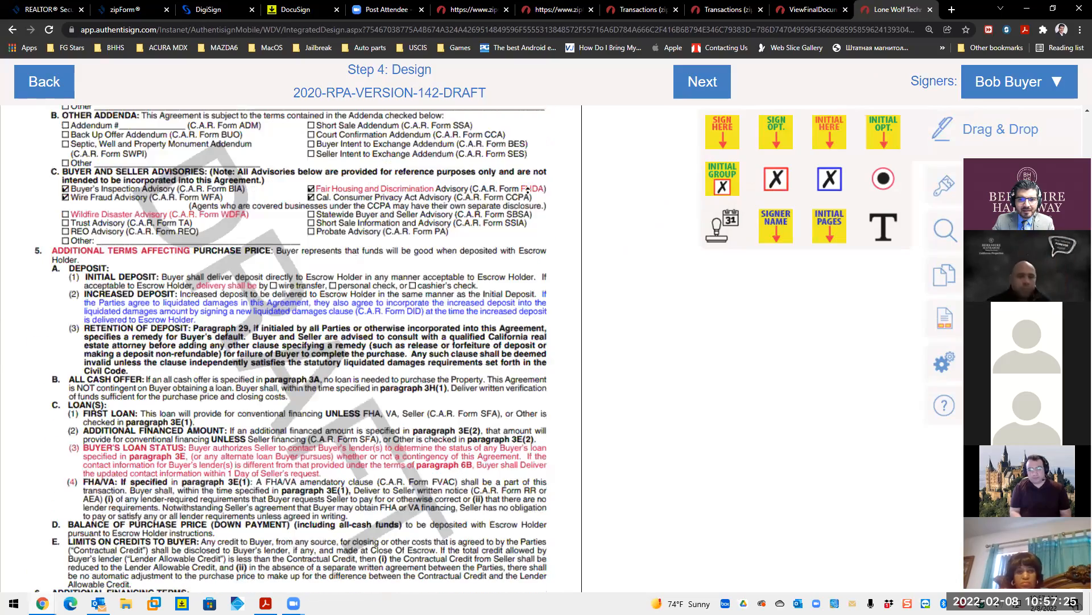
scroll(528, 190, "up", 10)
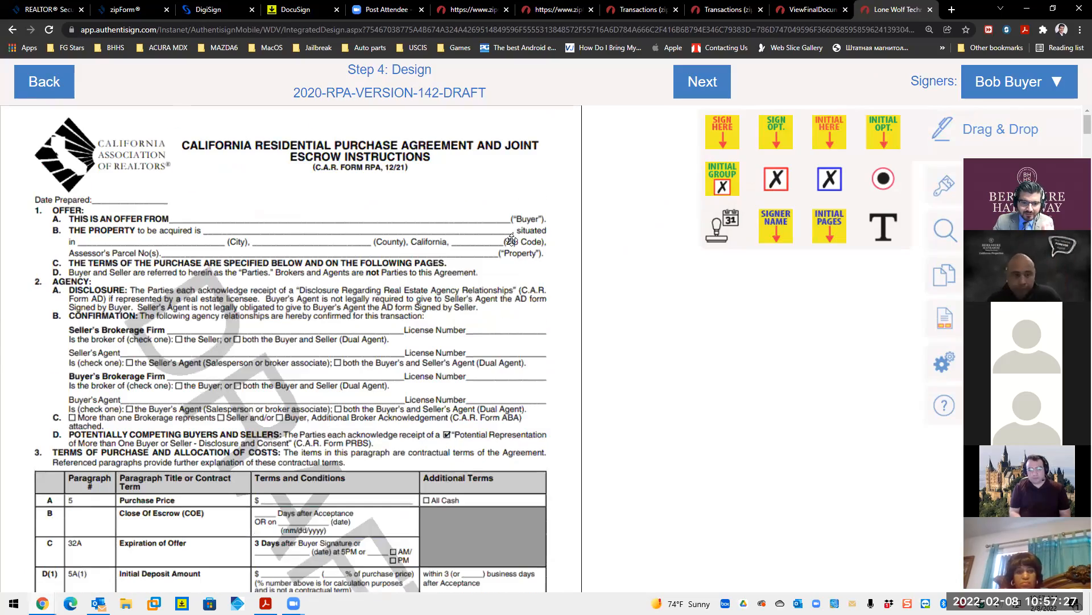
scroll(495, 242, "down", 7)
scroll(491, 244, "down", 1)
scroll(282, 299, "down", 4)
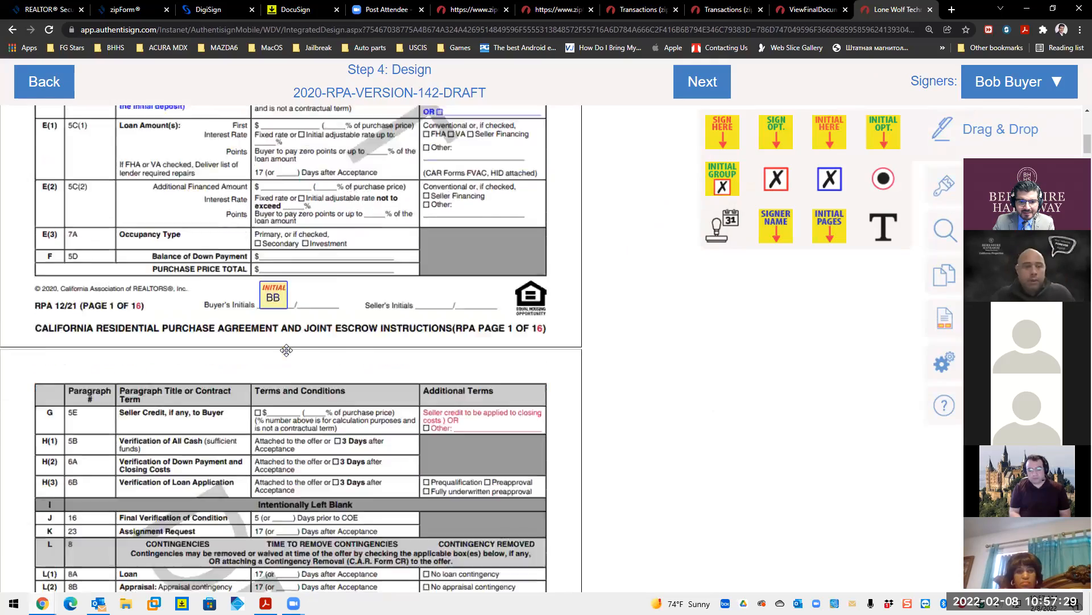
scroll(282, 299, "up", 2)
scroll(279, 273, "down", 8)
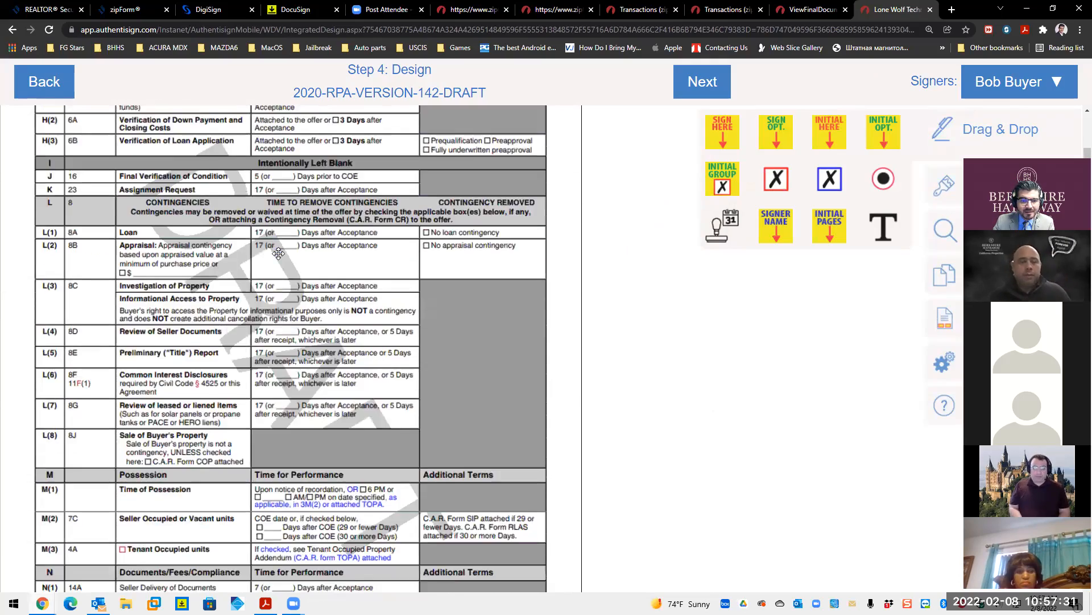
scroll(285, 433, "down", 10)
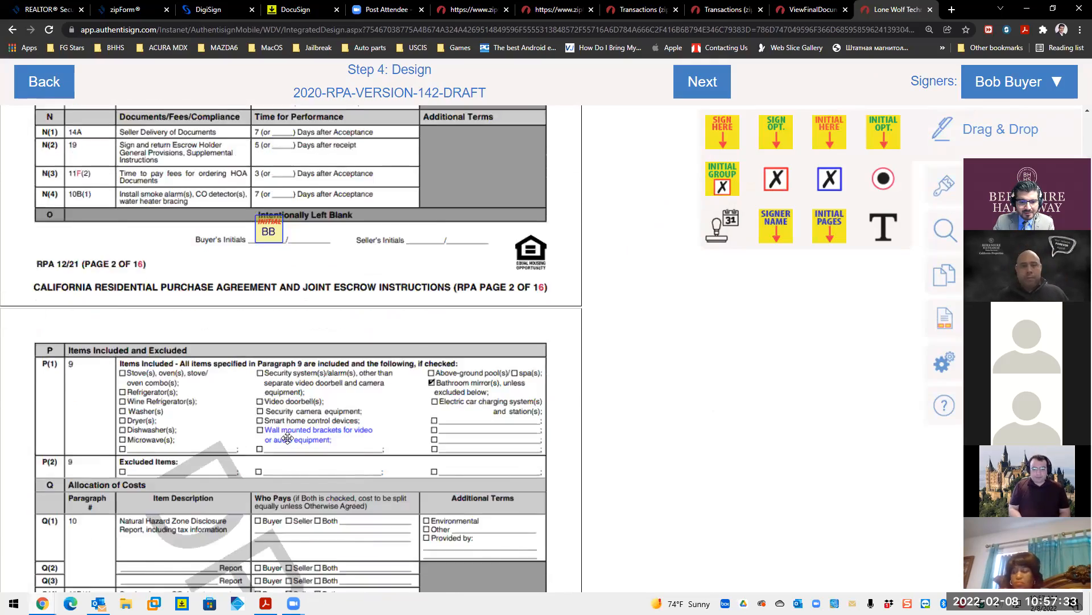
scroll(288, 437, "down", 15)
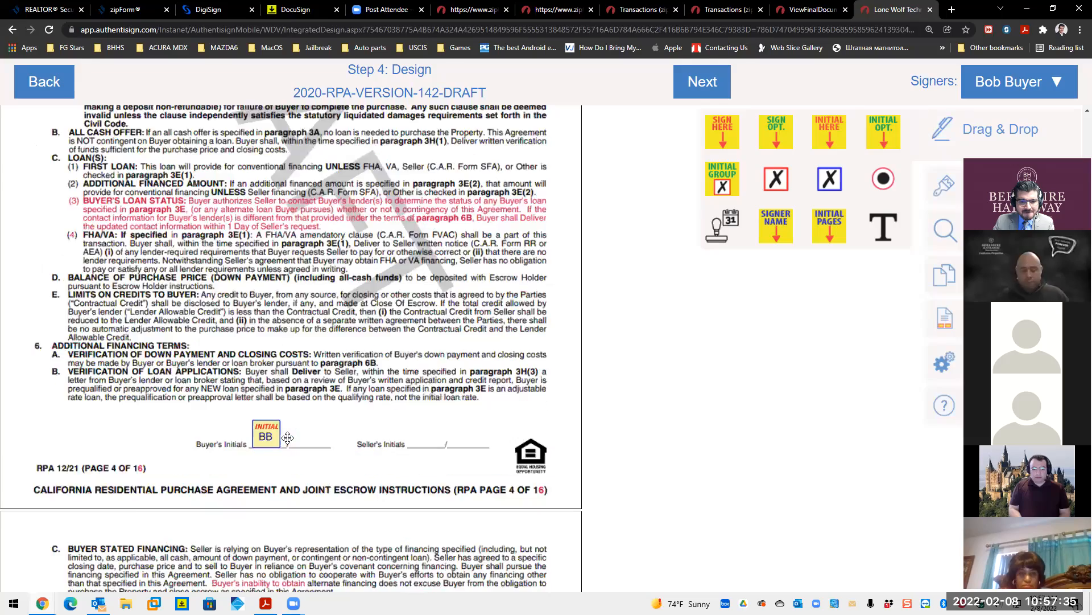
scroll(287, 437, "down", 4)
scroll(288, 437, "down", 12)
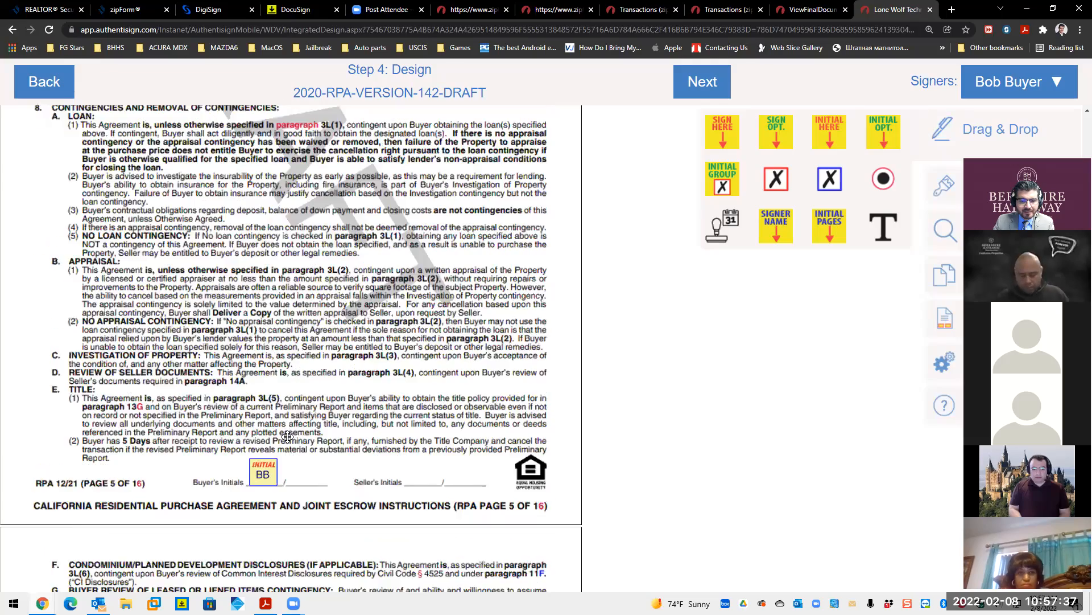
scroll(287, 437, "down", 20)
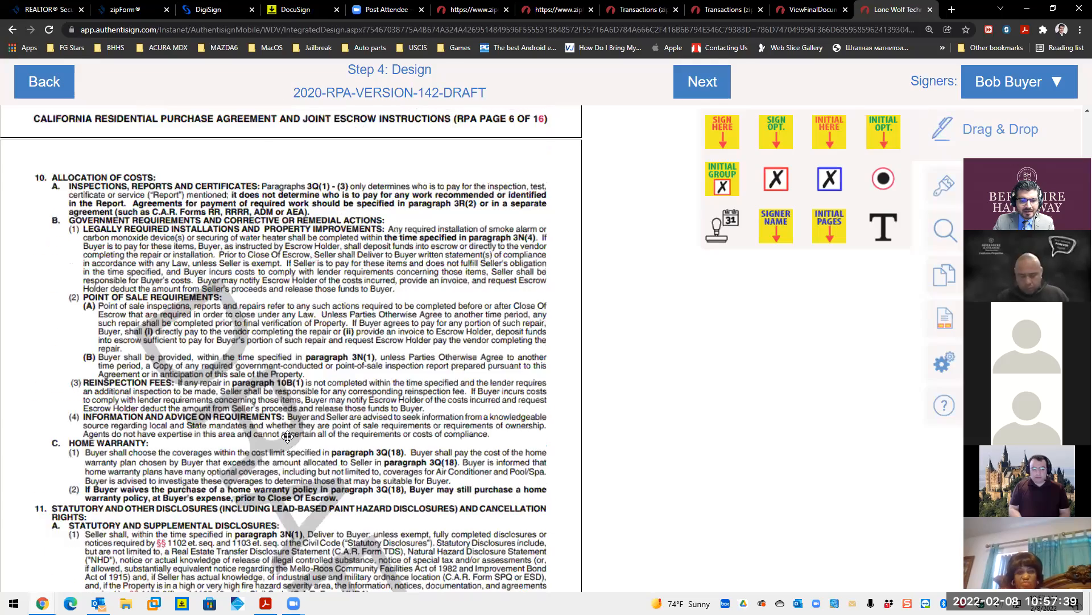
scroll(288, 437, "down", 20)
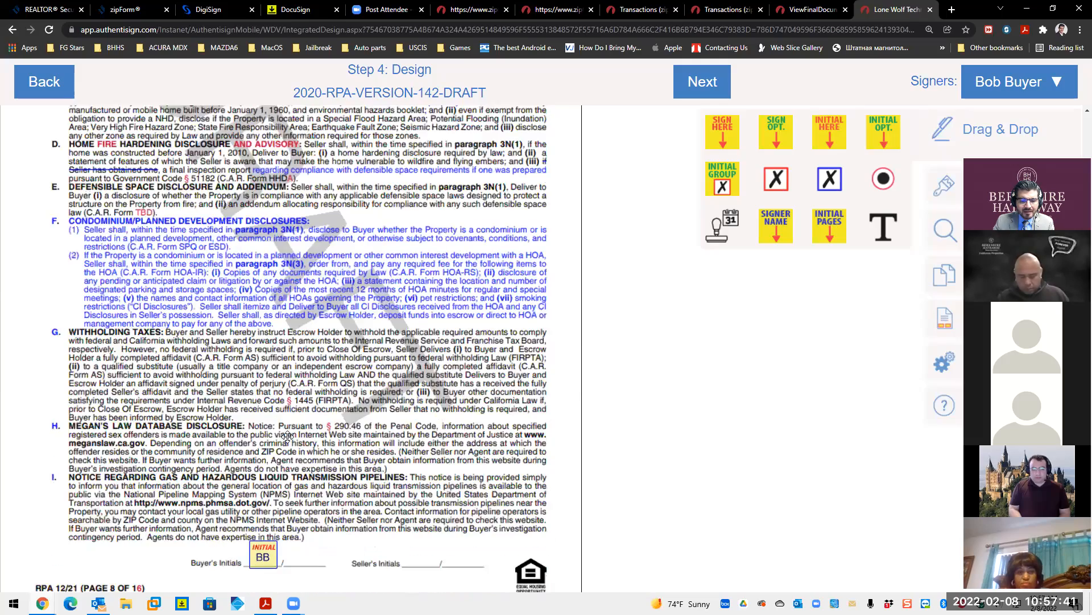
scroll(288, 437, "down", 20)
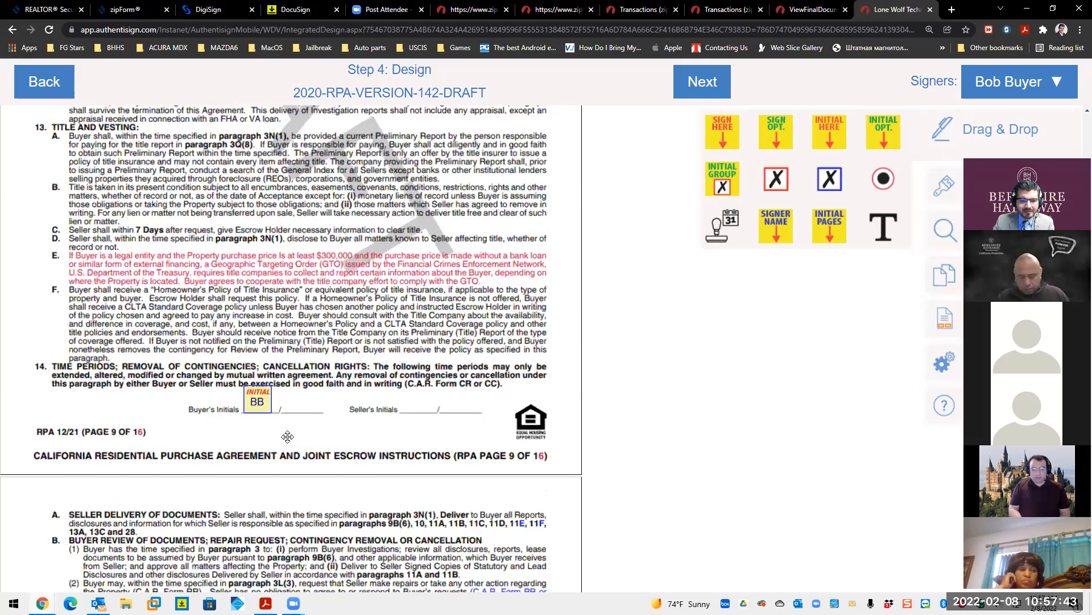
scroll(288, 436, "down", 20)
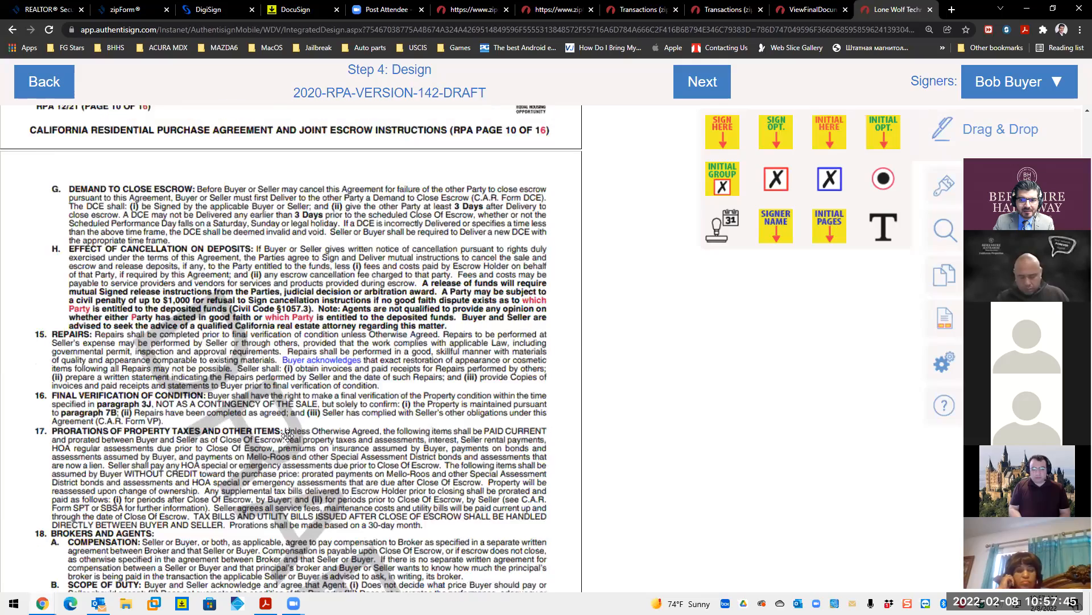
scroll(287, 434, "down", 20)
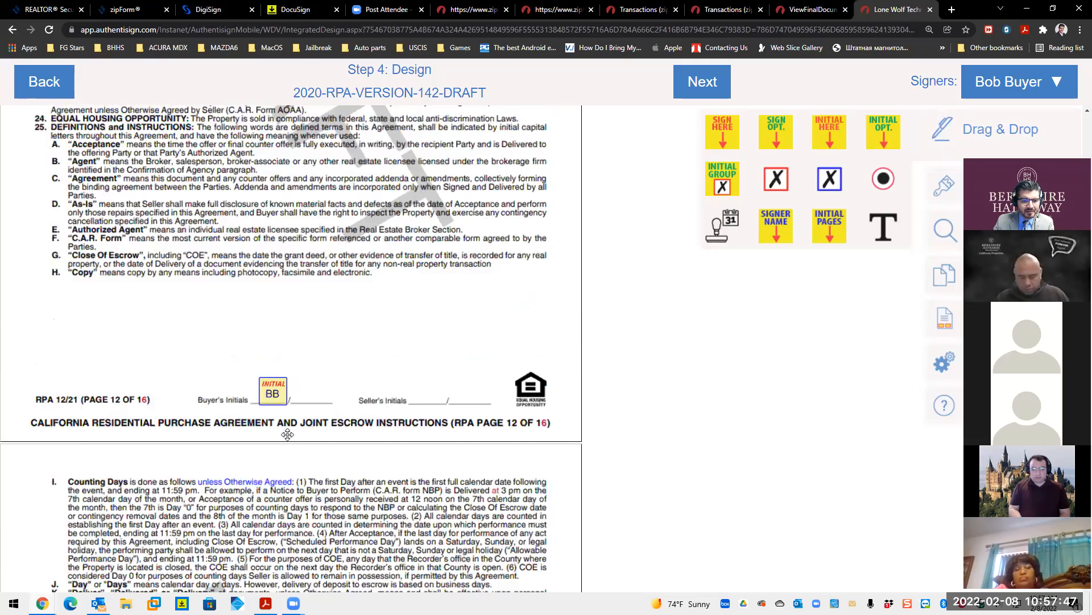
scroll(287, 433, "down", 20)
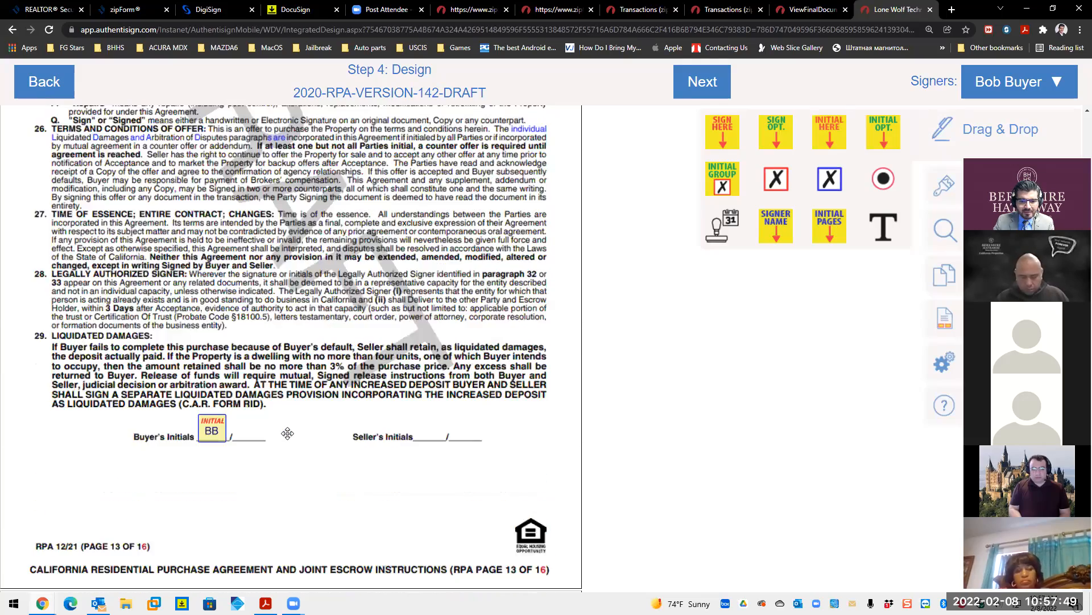
scroll(219, 453, "down", 20)
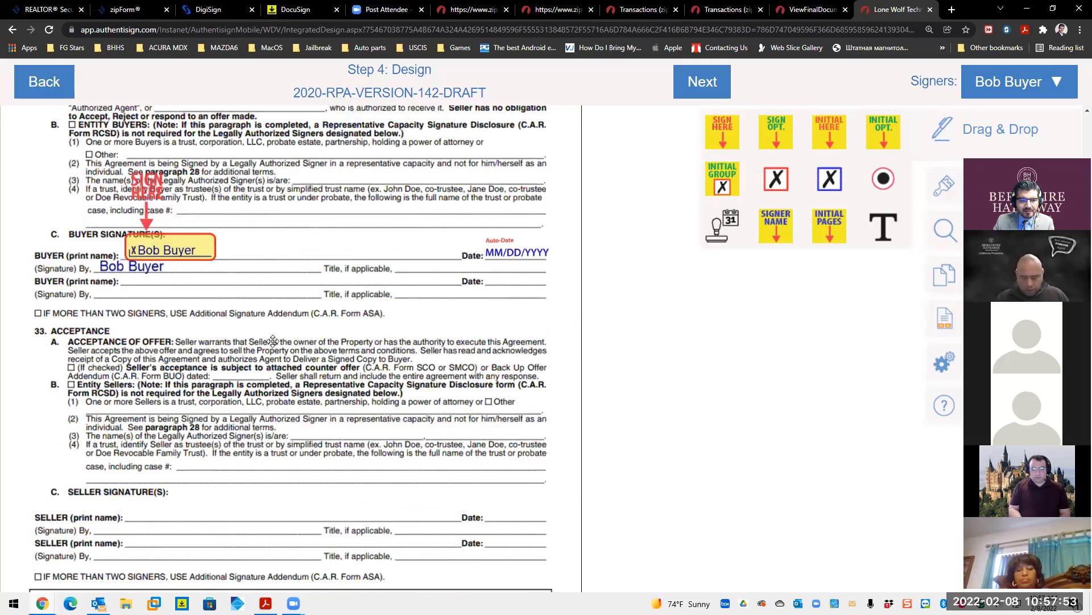
scroll(271, 336, "down", 15)
scroll(273, 341, "down", 7)
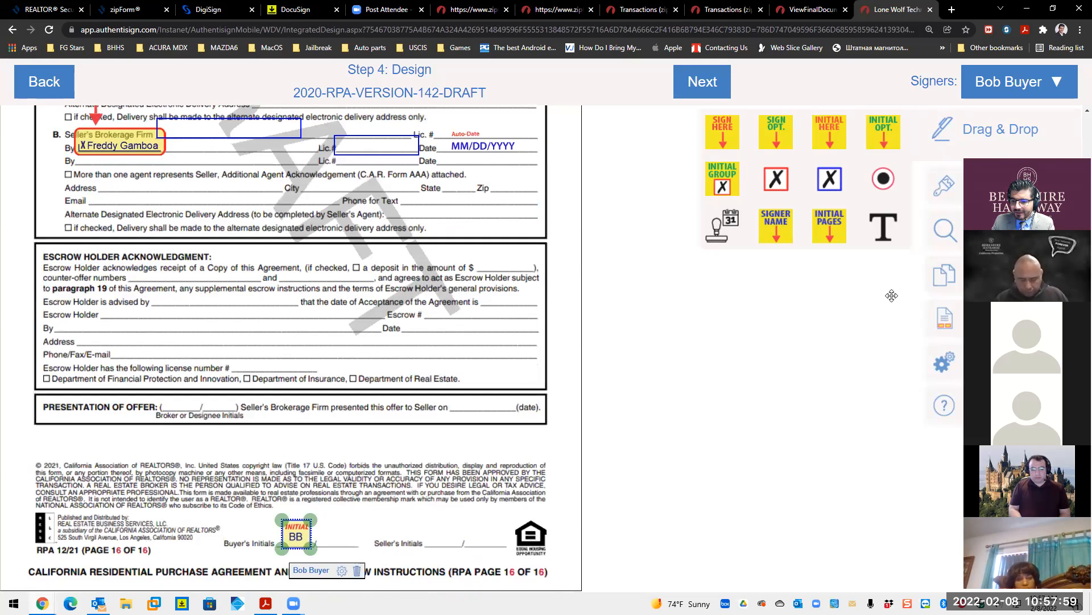
left_click_drag(892, 295, 758, 361)
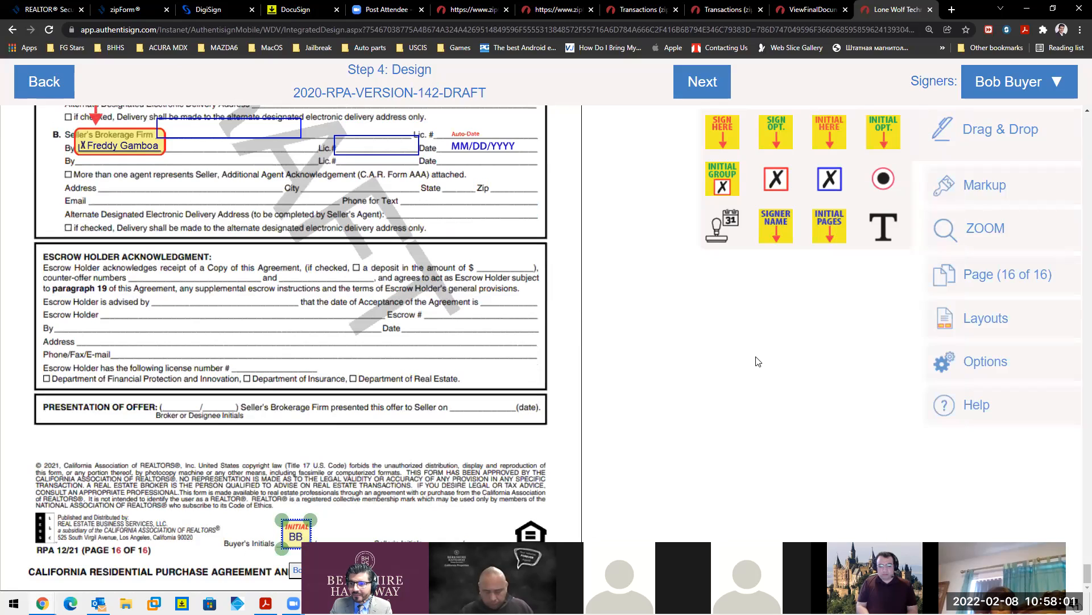
- Advance to Finalize Signing Setup and send the AuthentiSign invitations for the RPA draft
left_click(716, 90)
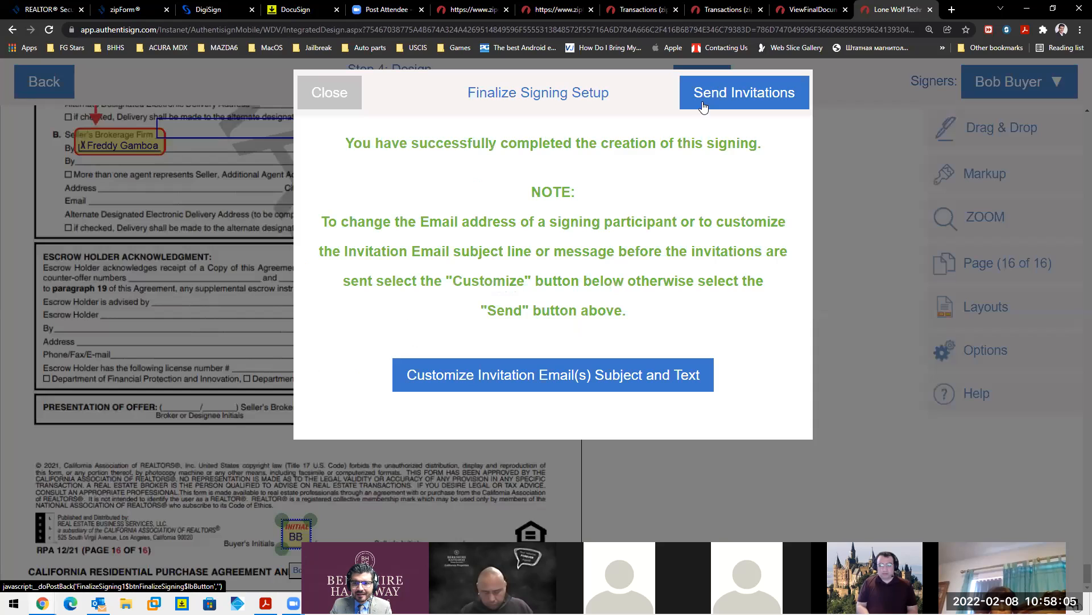
left_click(727, 98)
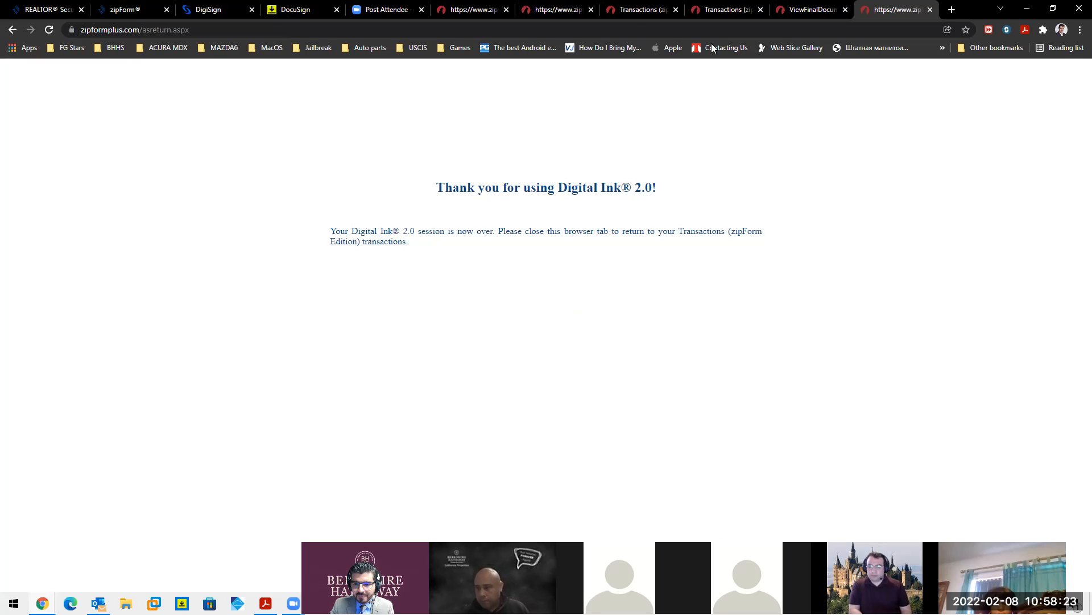
- Check the Signing complete email in Inbox - BHHS, then toggle the other inbox between Unread and All
left_click(81, 194)
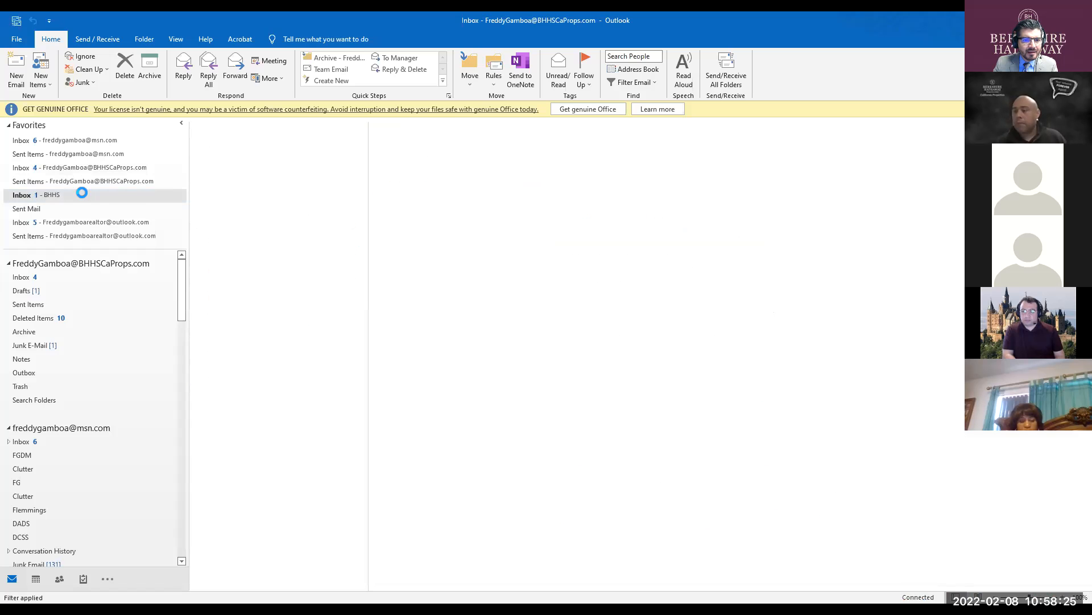
left_click(257, 191)
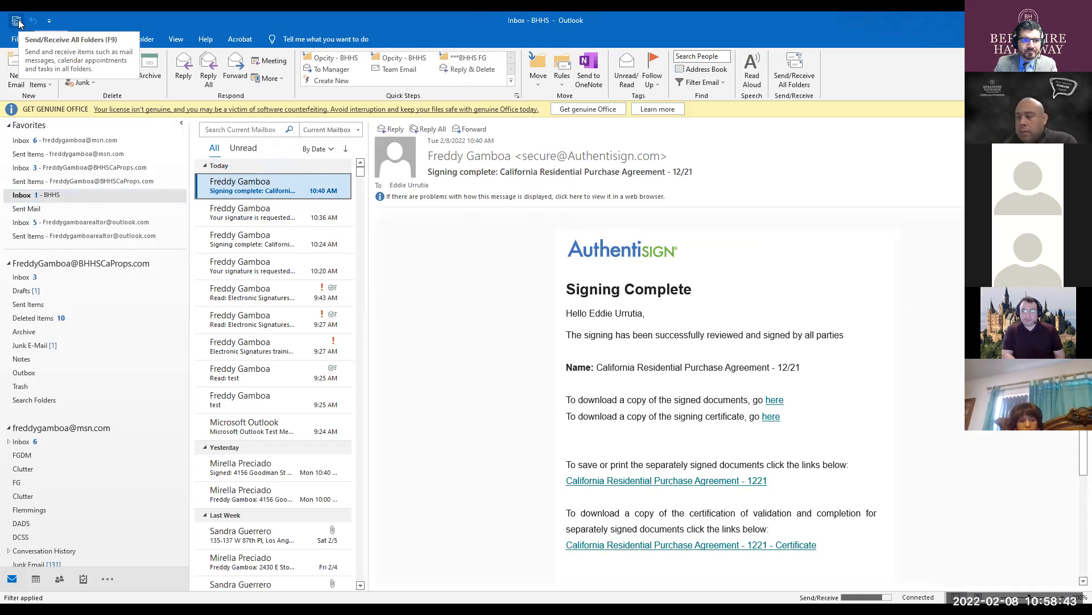
left_click(47, 167)
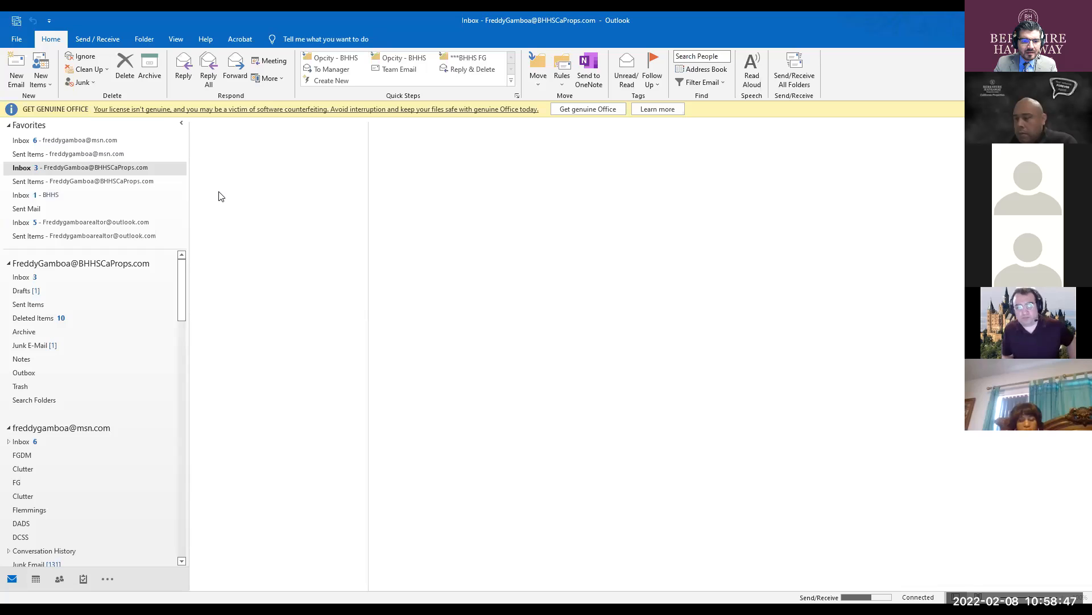
left_click(242, 149)
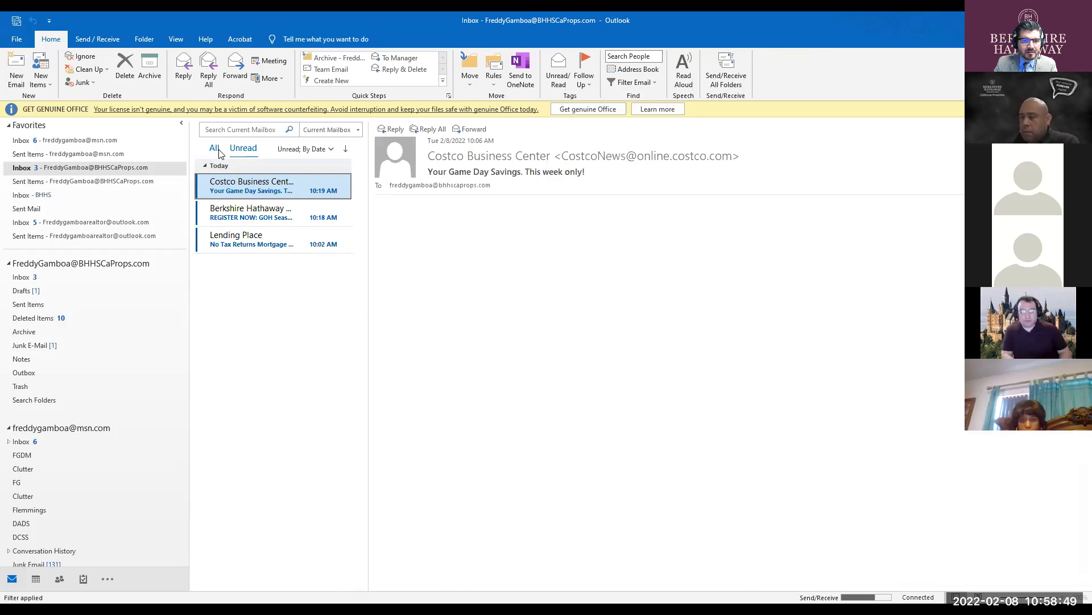
left_click(217, 149)
left_click(250, 151)
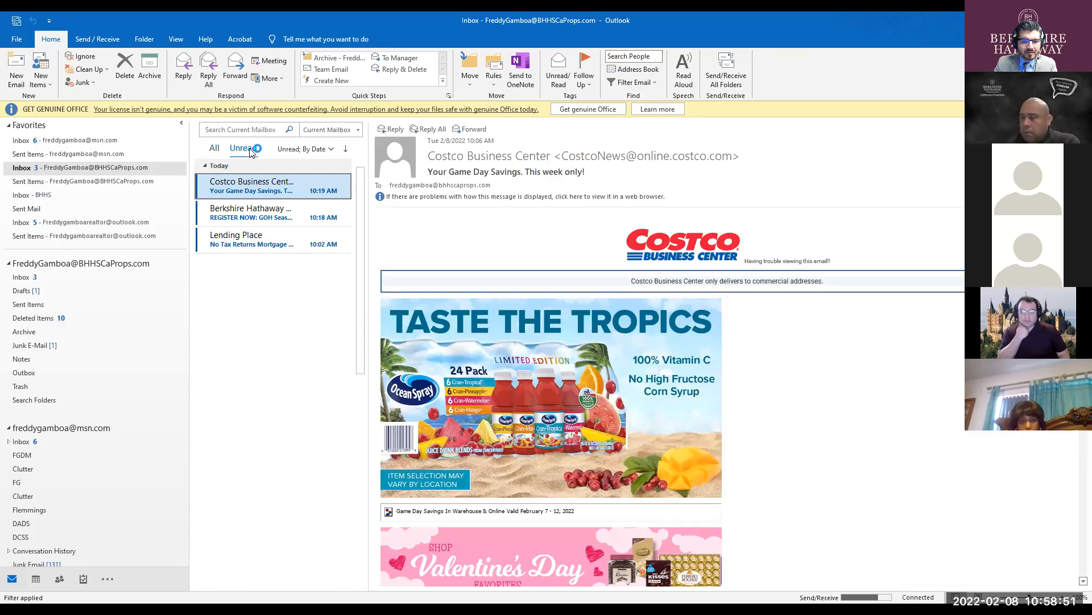
- Open the top 'Your signature is requested' email for the RPA draft and start signing
left_click(33, 196)
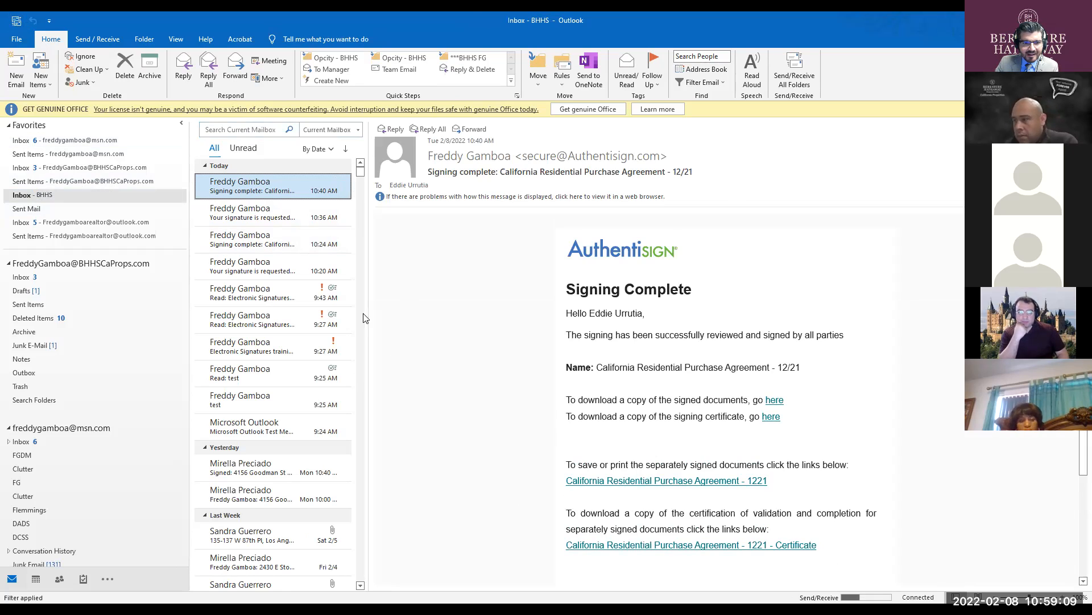
left_click(110, 170)
left_click(248, 188)
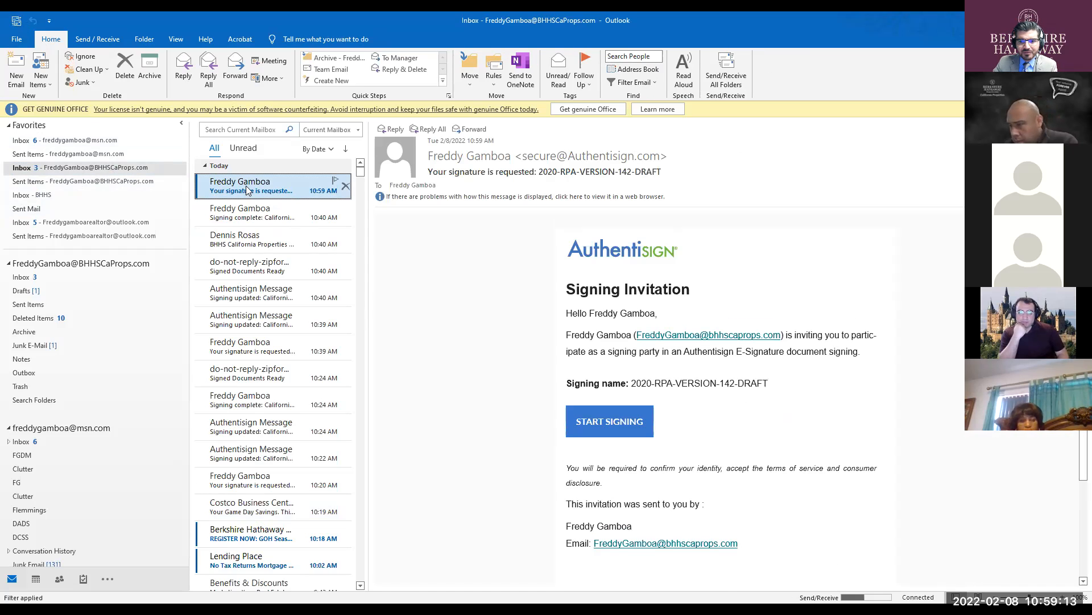
left_click(609, 424)
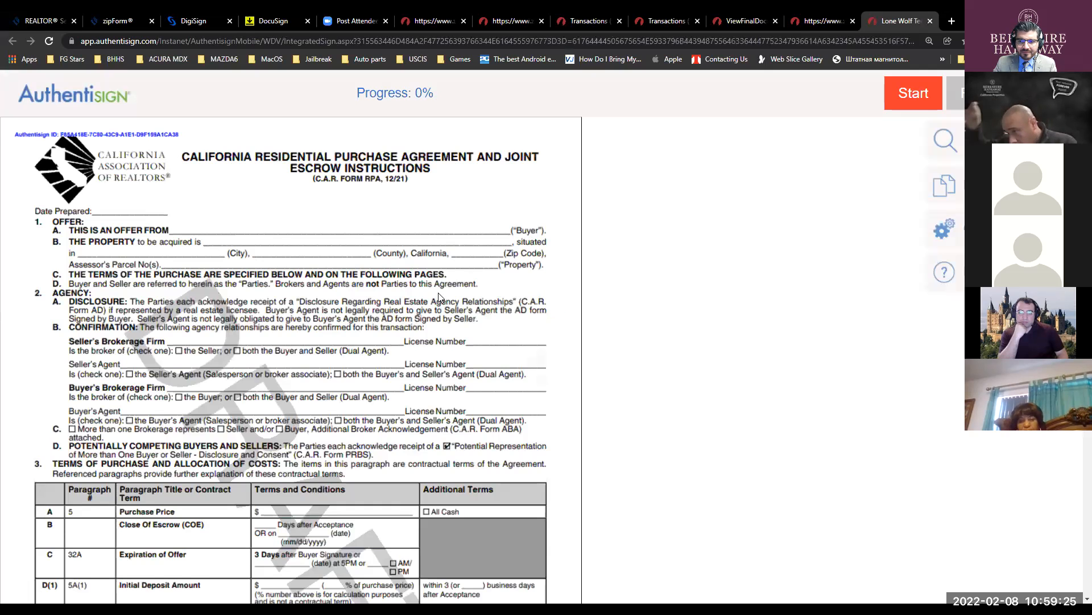
- Enter BHHS as the Seller's Brokerage Firm and the agent's licence number in Lic.#
scroll(439, 293, "down", 7)
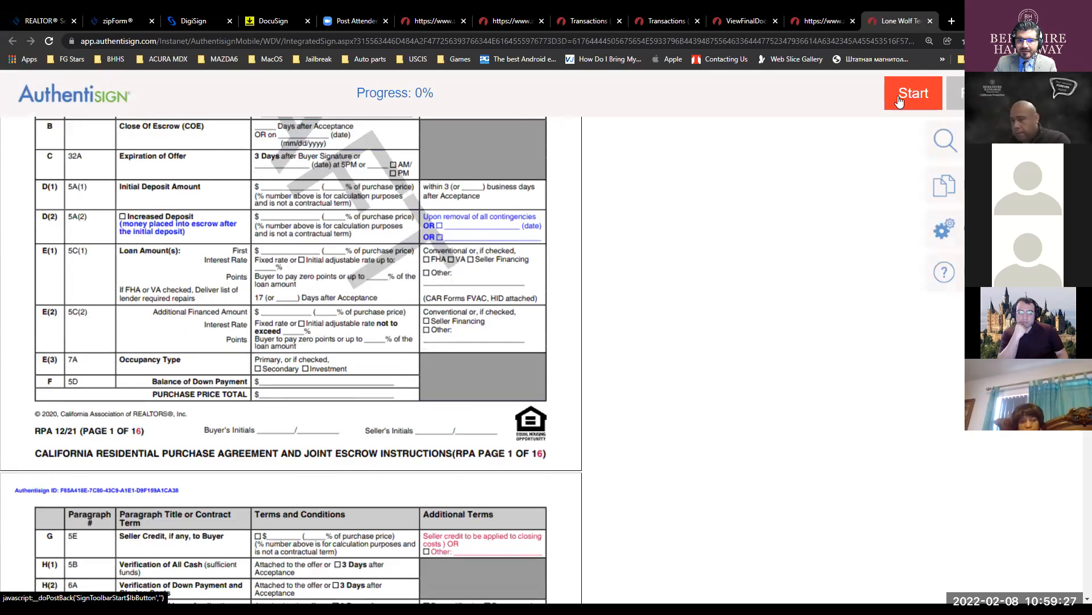
left_click(909, 94)
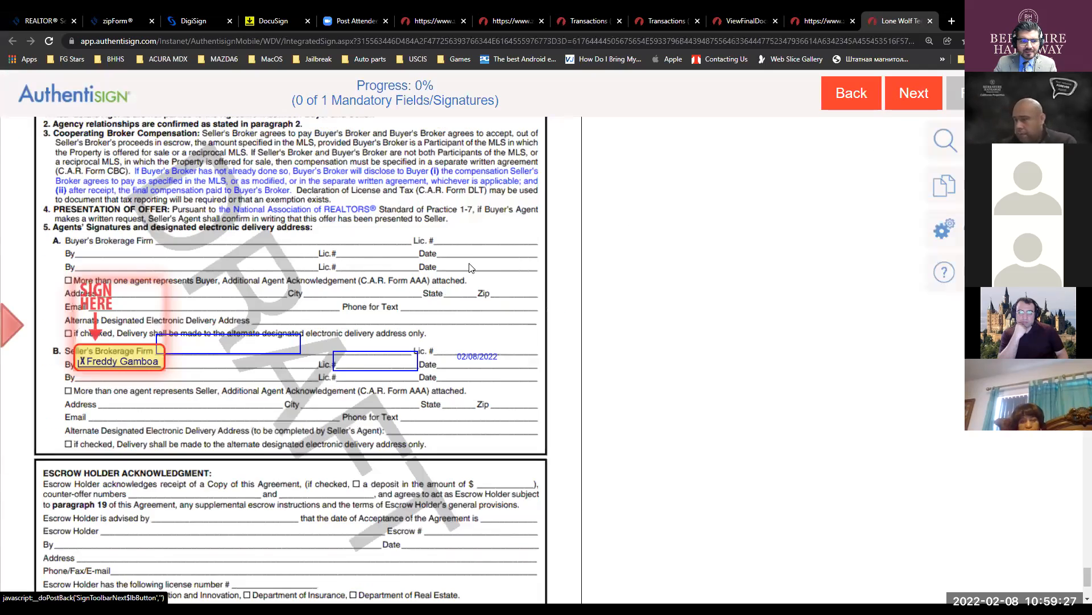
left_click(132, 364)
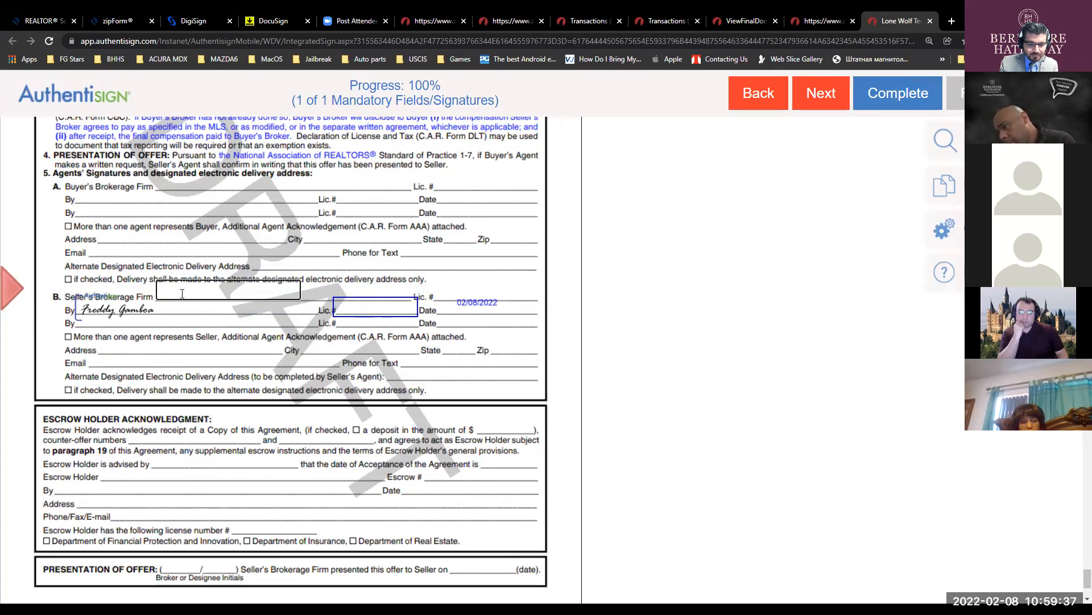
left_click(345, 307)
left_click(216, 286)
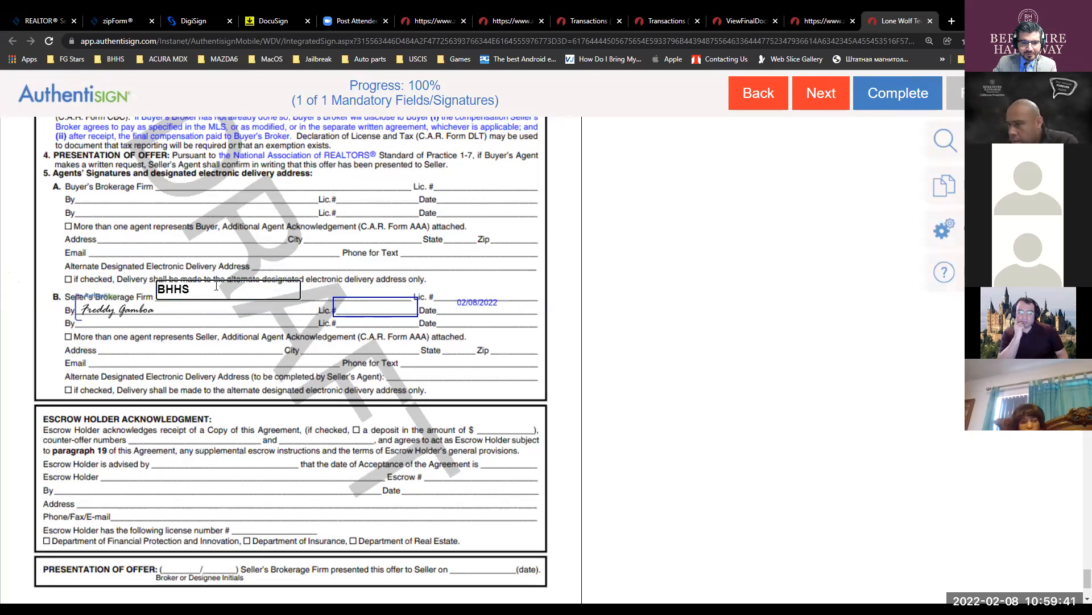
left_click(355, 305)
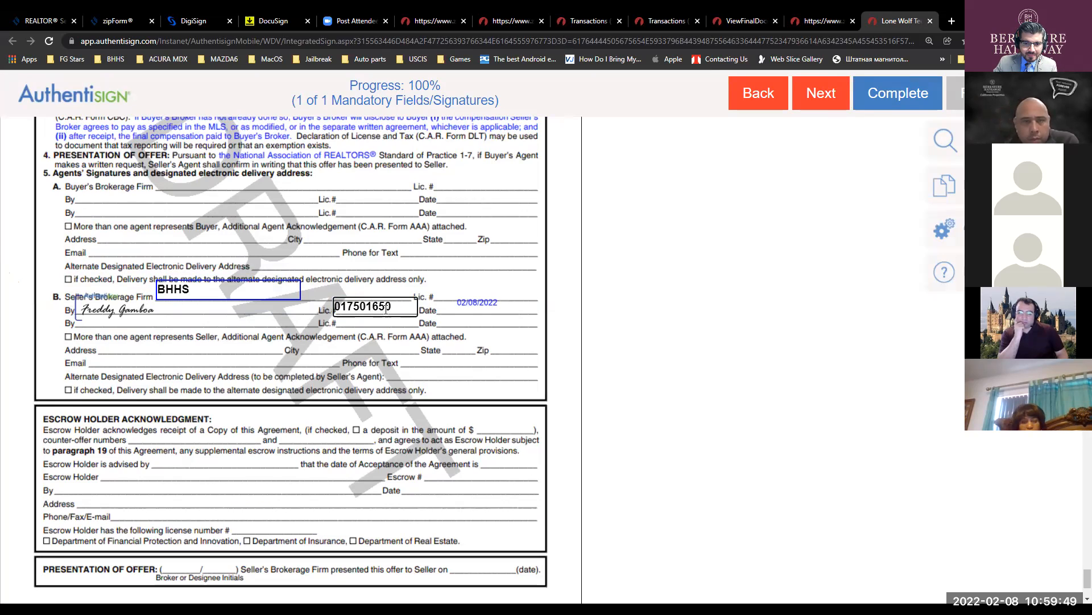
- Choose Complete Signing for the agent and acknowledge the confirmation
left_click(587, 340)
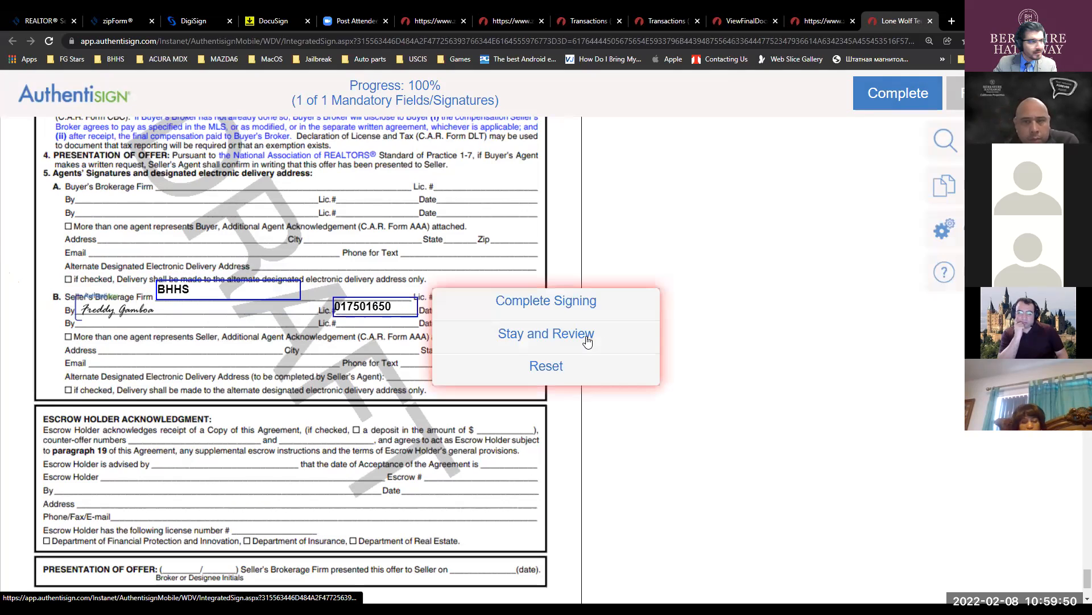
left_click(574, 300)
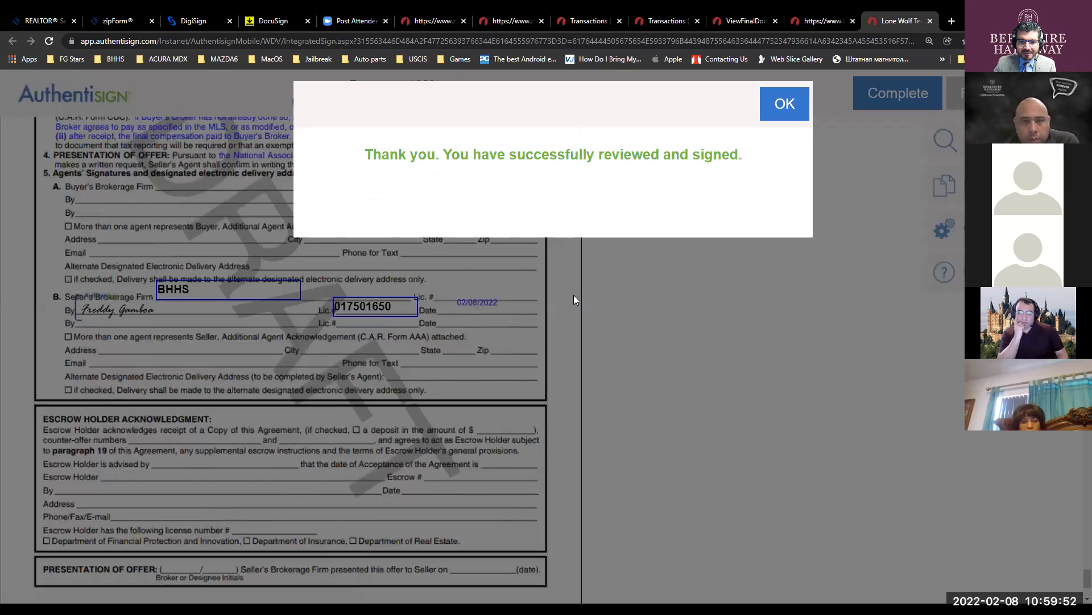
left_click(781, 102)
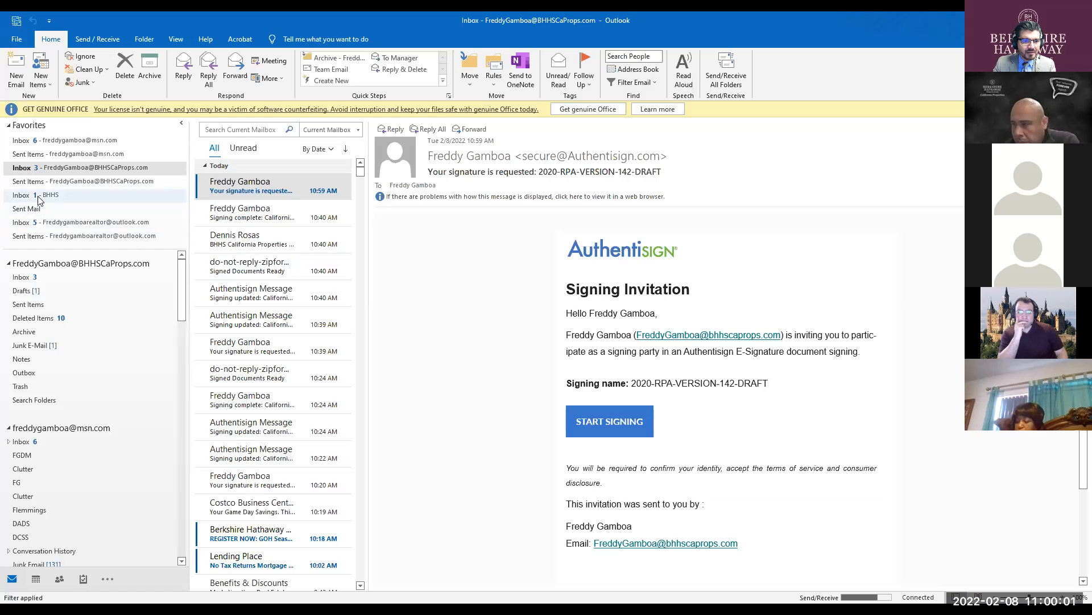
- Open the 10:58 'Your signature is requested' email in Inbox - BHHS and start the buyer's signing
left_click(111, 195)
left_click(263, 191)
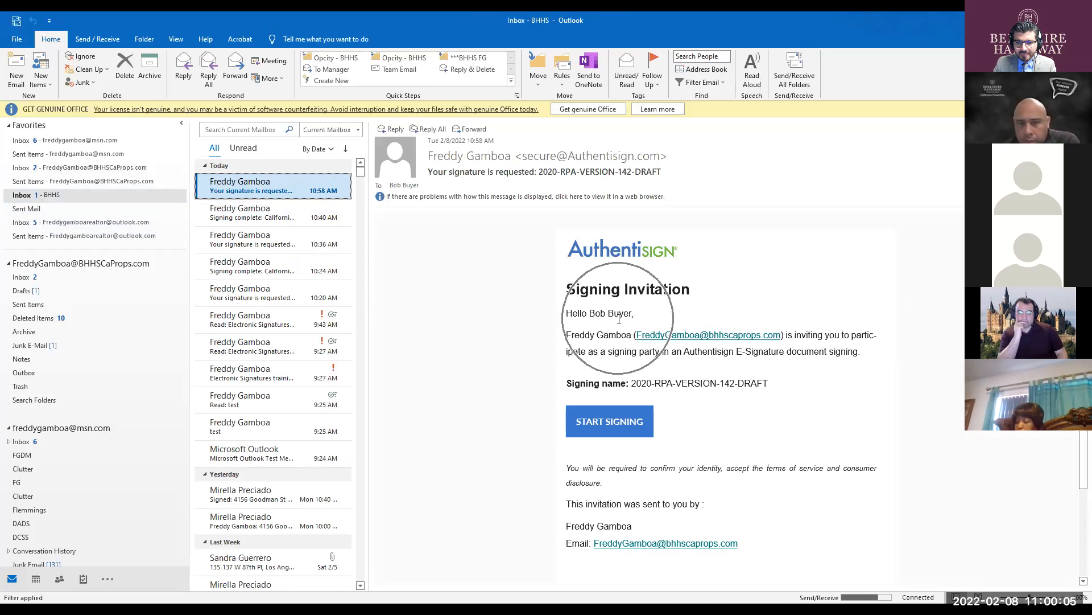
left_click(615, 424)
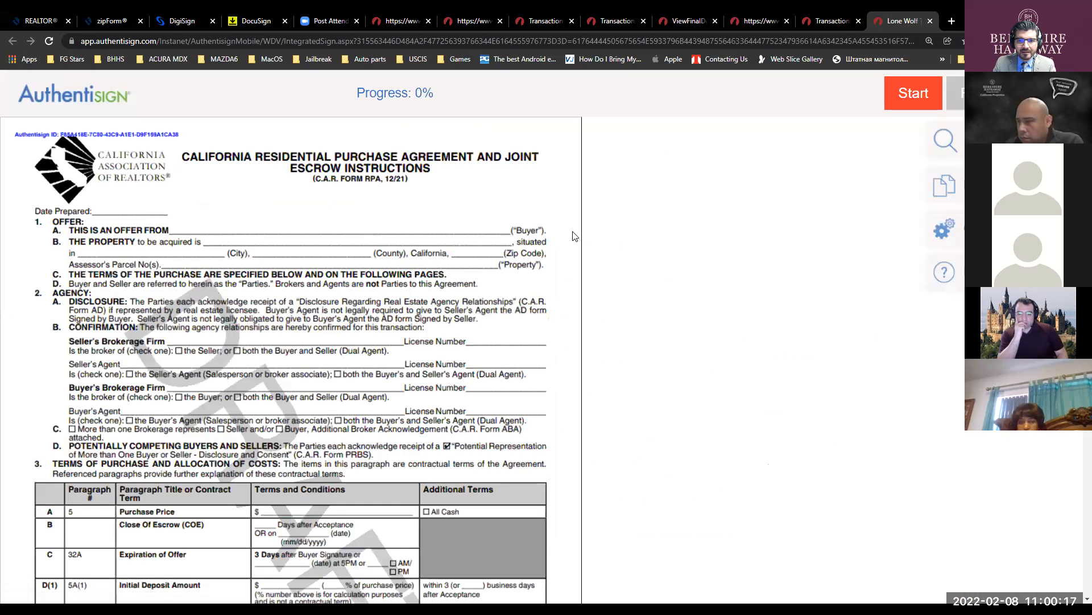
- Apply the buyer's initials on each page through page 16 and the buyer's signature on page 15
left_click(902, 101)
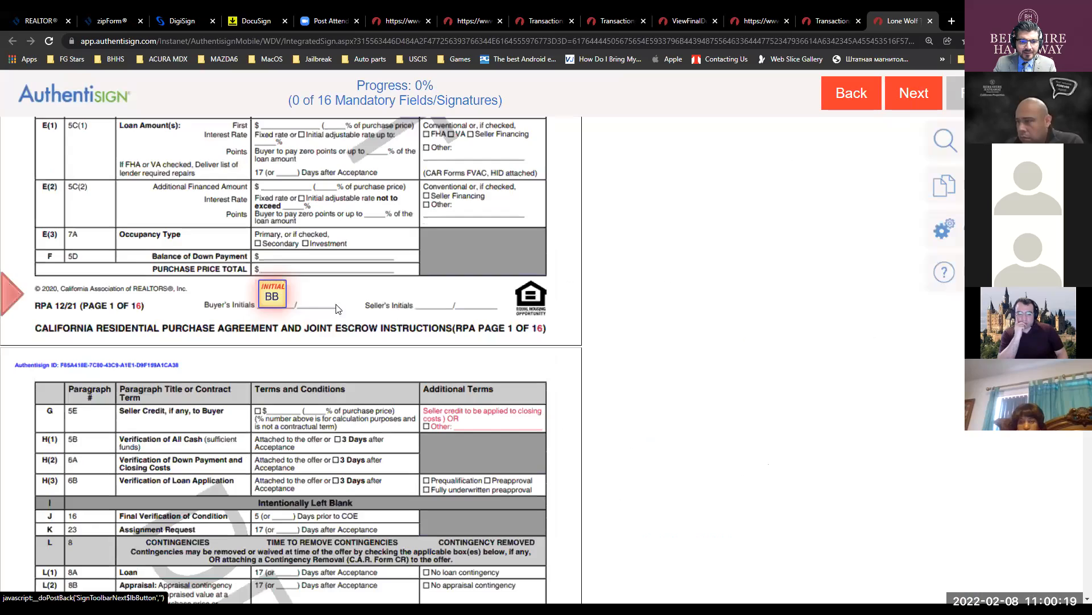
left_click(272, 297)
left_click(274, 297)
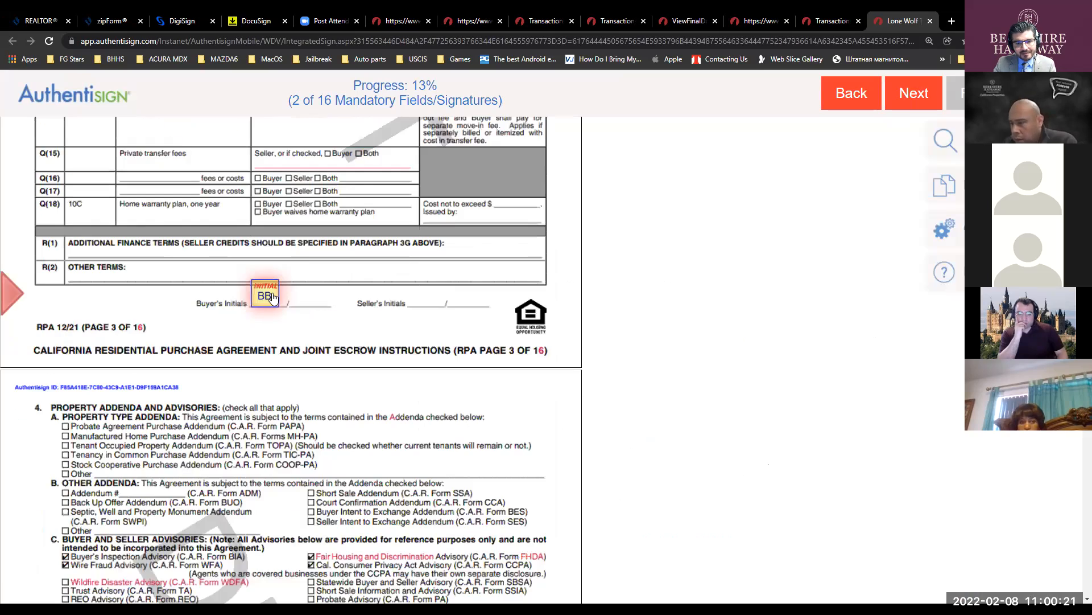
left_click(273, 297)
left_click(273, 297)
left_click(273, 297)
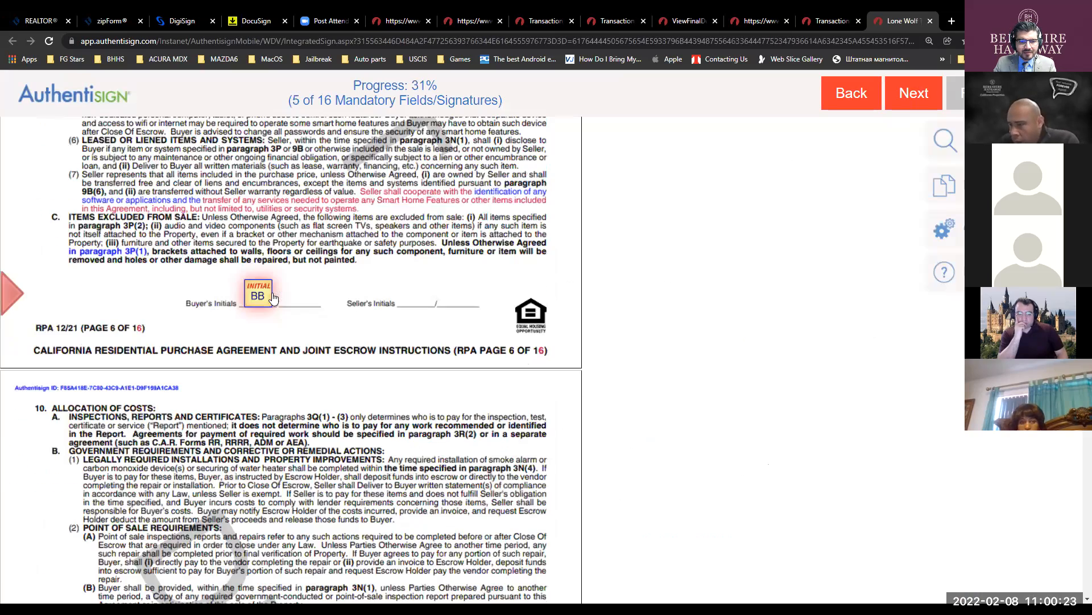
left_click(272, 293)
left_click(265, 297)
left_click(265, 298)
left_click(265, 298)
left_click(265, 299)
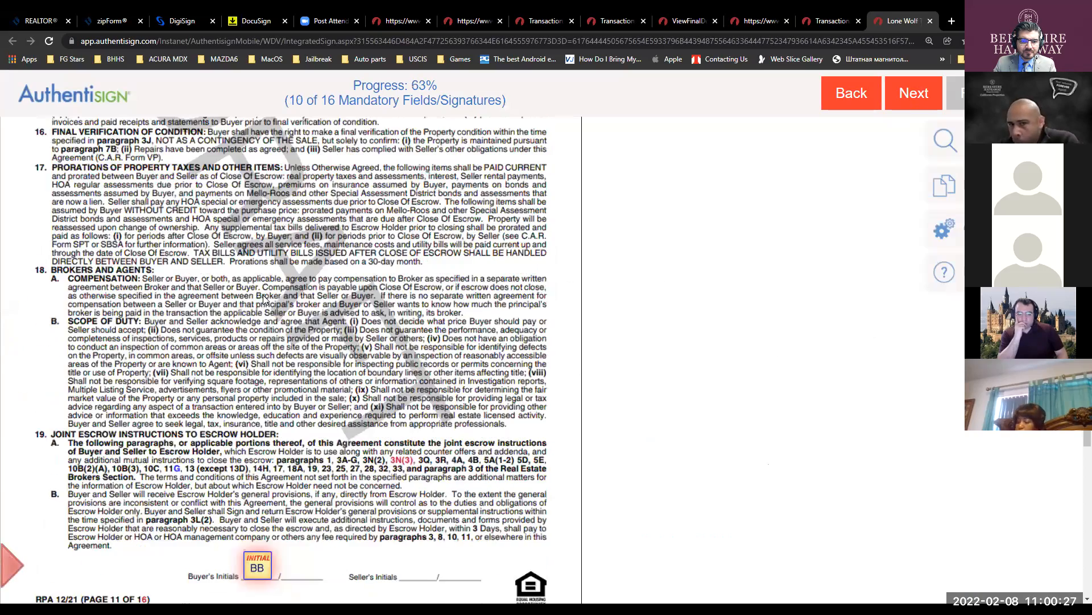
left_click(264, 299)
left_click(264, 299)
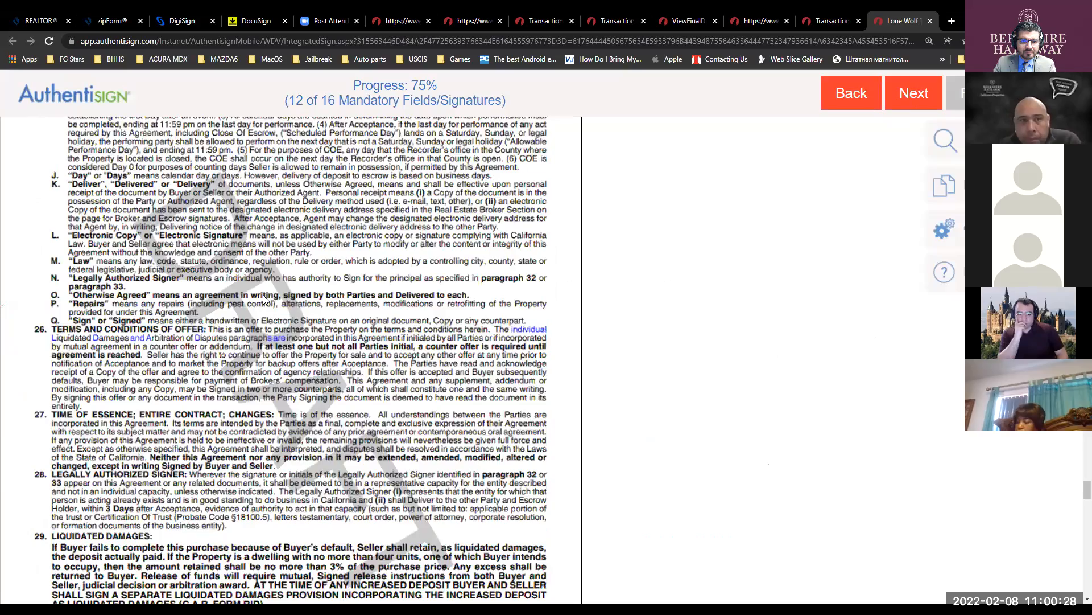
left_click(209, 292)
left_click(182, 370)
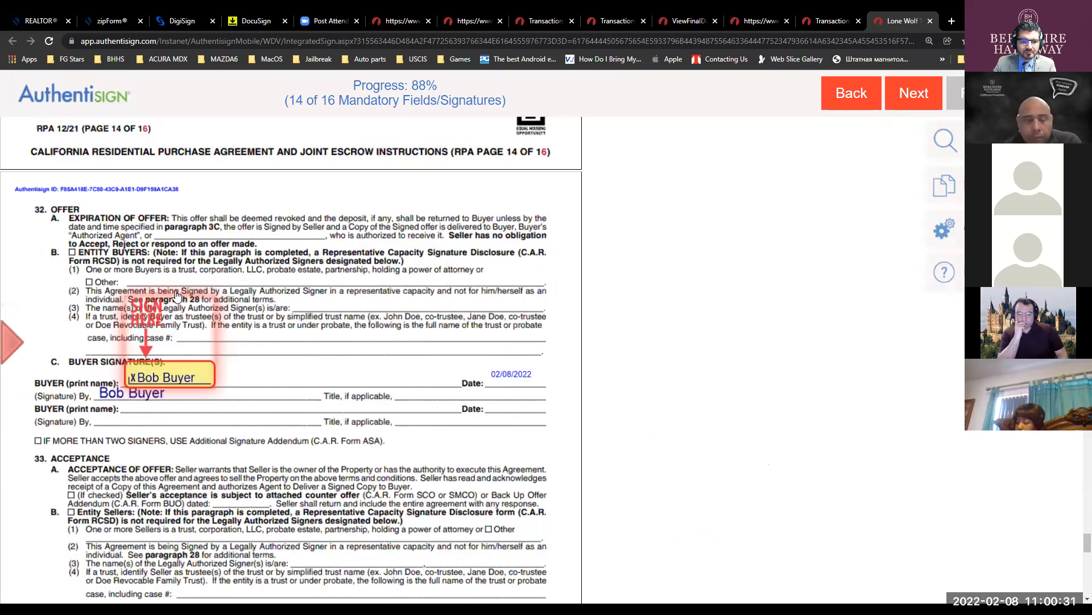
left_click(171, 355)
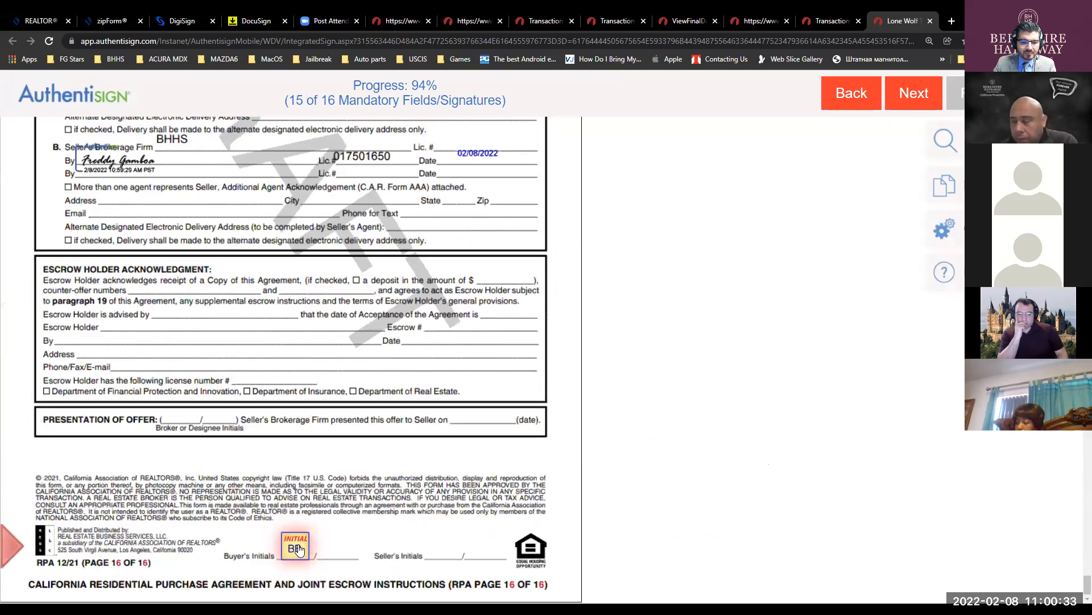
left_click(296, 547)
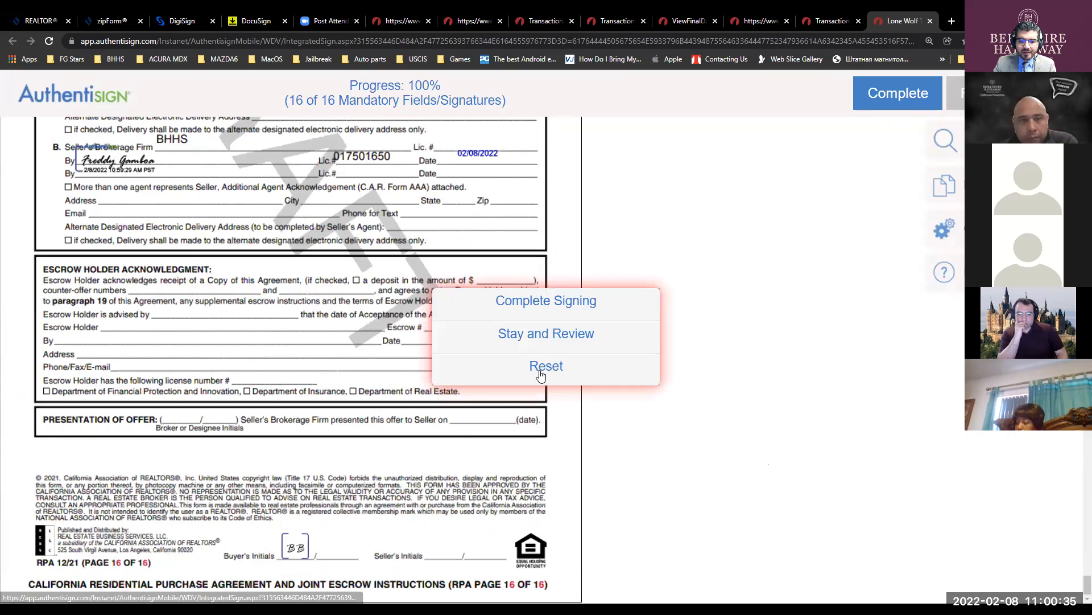
- Choose Complete Signing for the buyer and acknowledge the confirmation
left_click(499, 376)
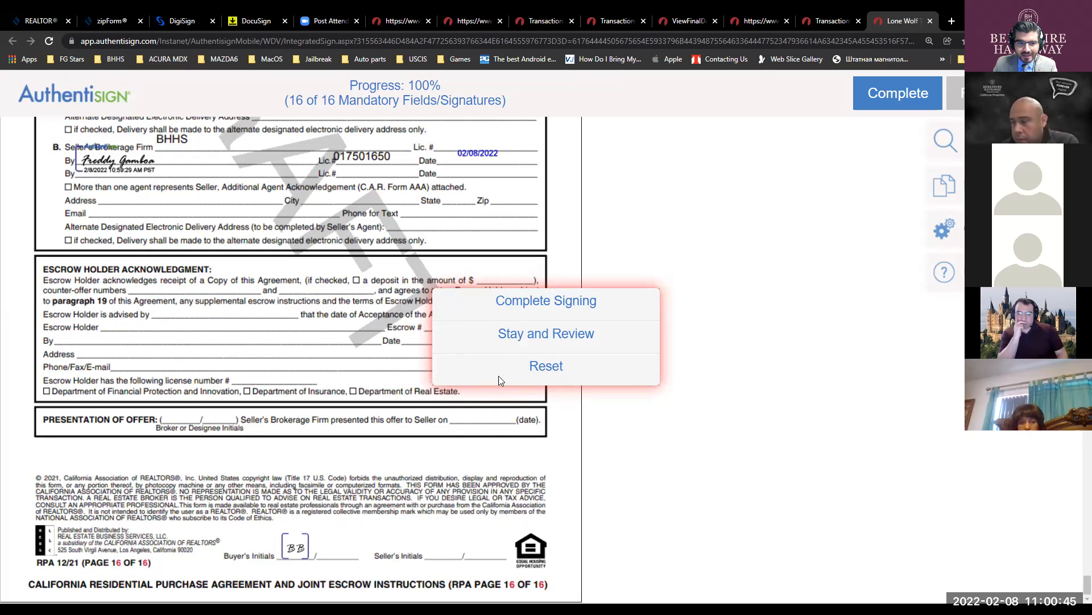
left_click(735, 275)
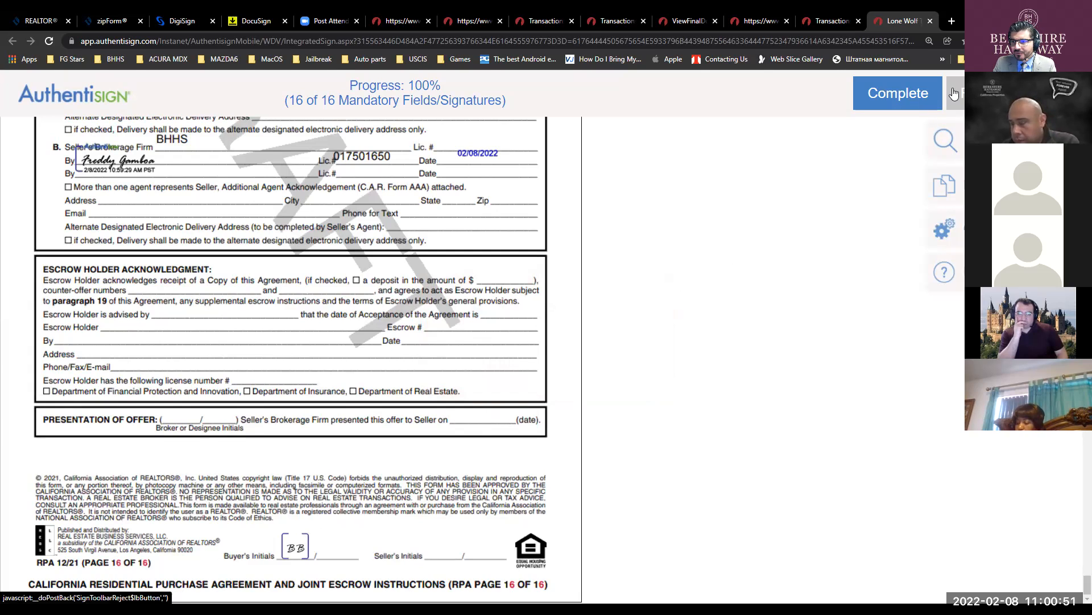
left_click(913, 93)
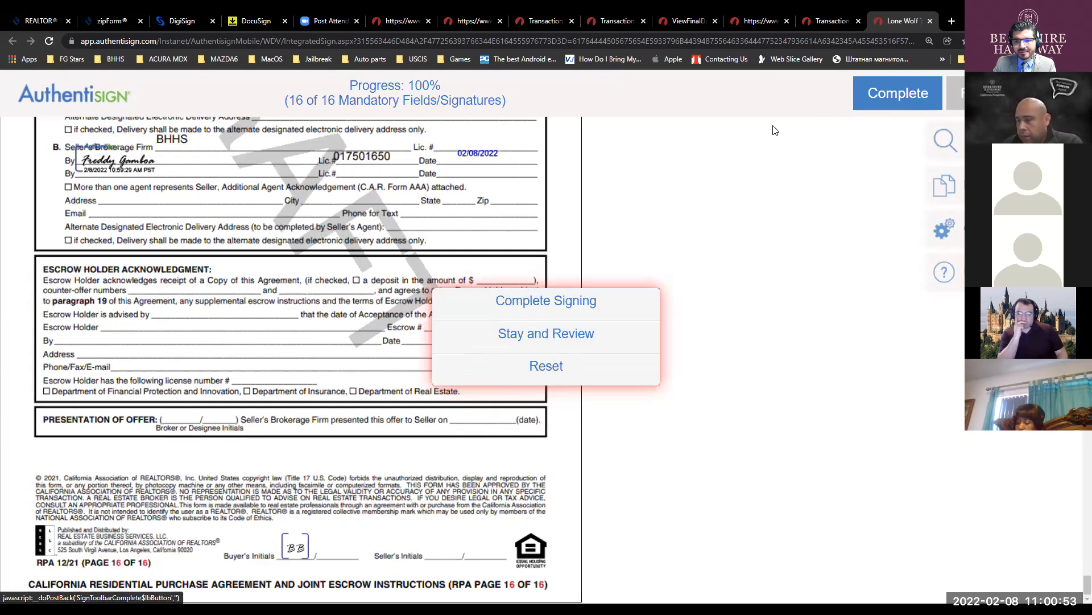
left_click(554, 309)
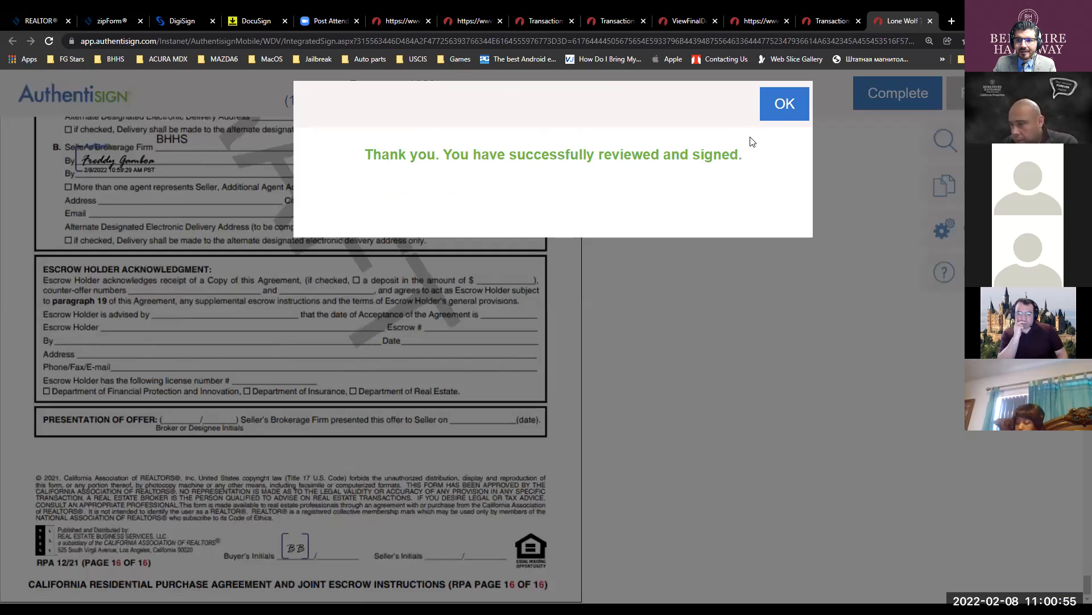
left_click(769, 108)
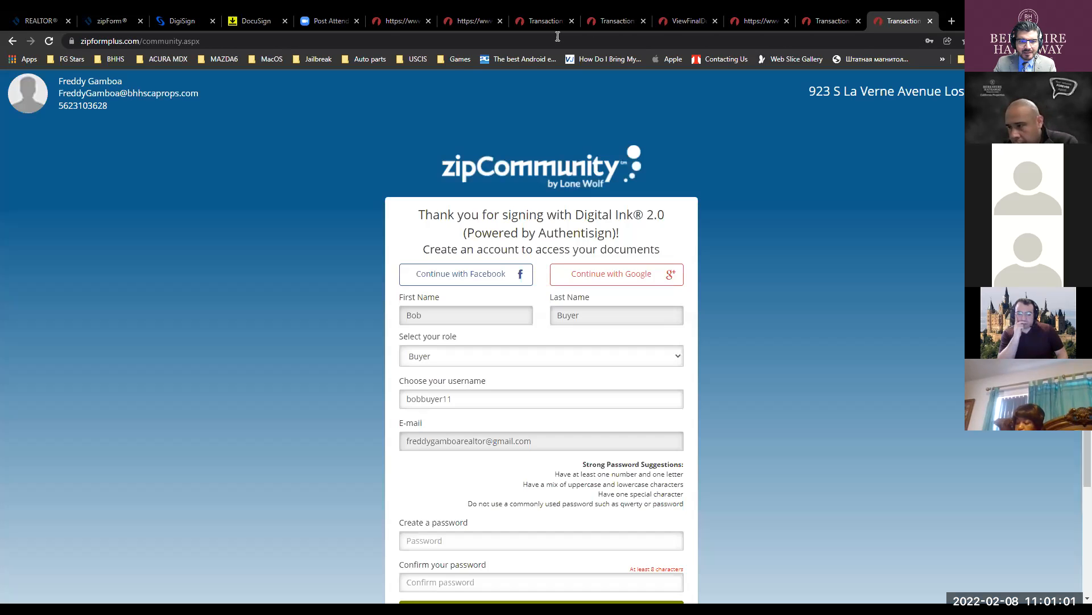
- Review the new Authentisign signing update emails in the BHHS and agent's main inboxes
key("alt+Tab")
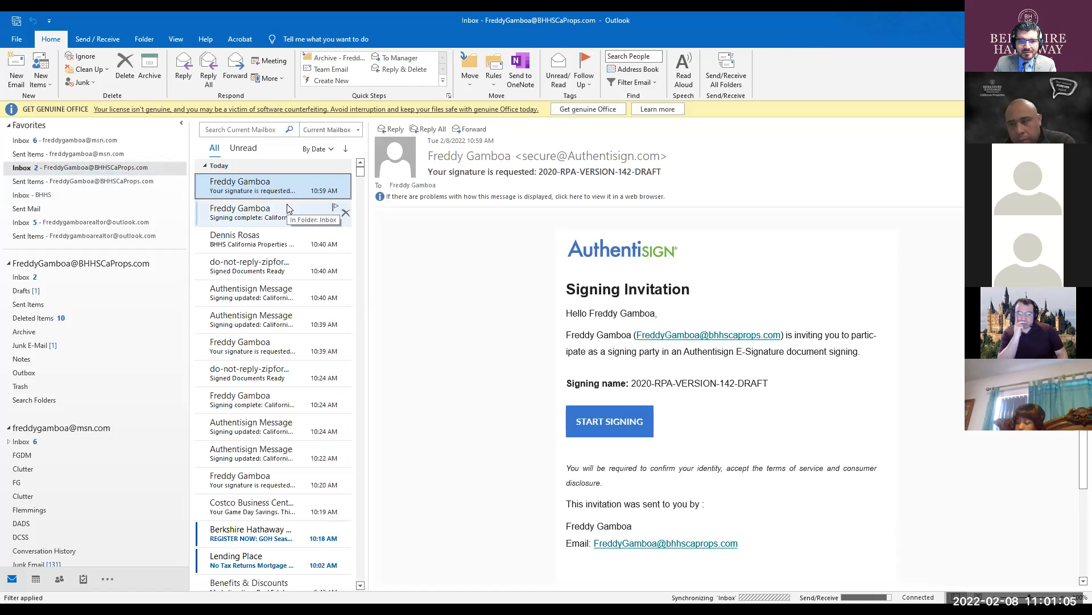
left_click(261, 194)
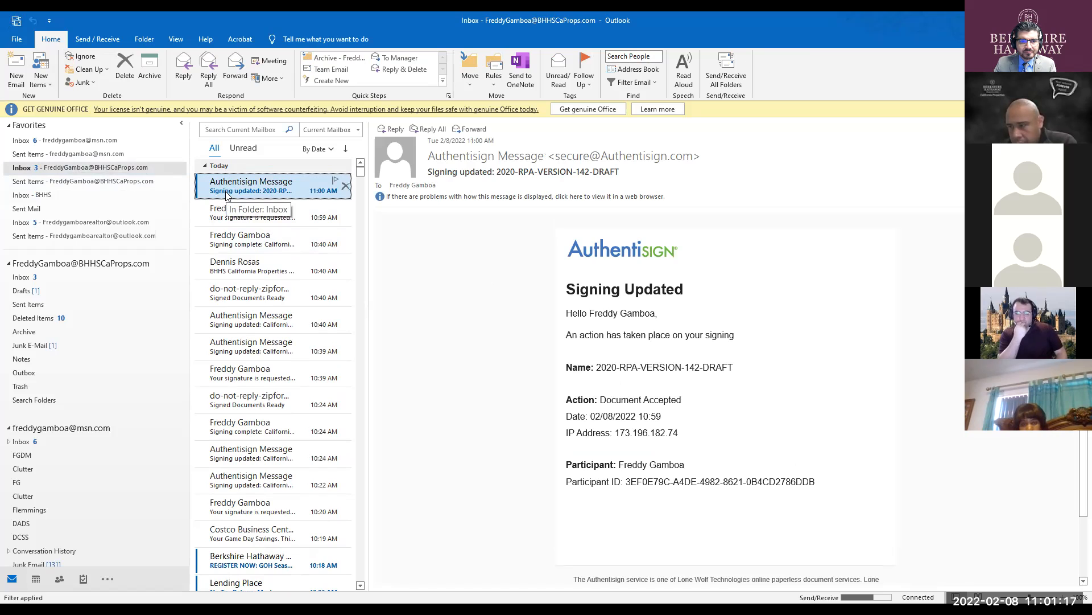
left_click(65, 195)
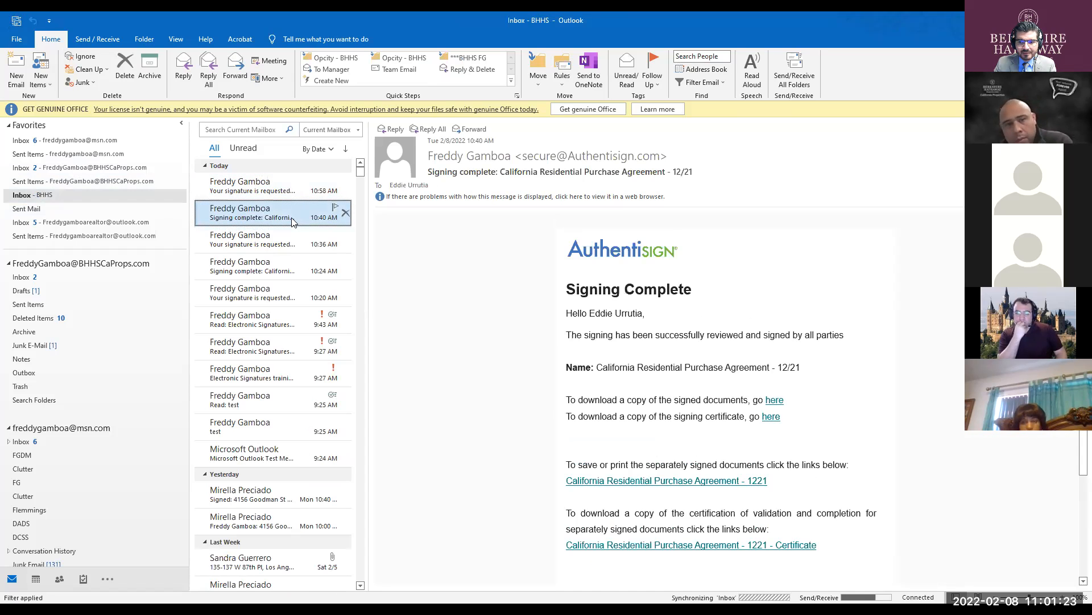
key("ctrl")
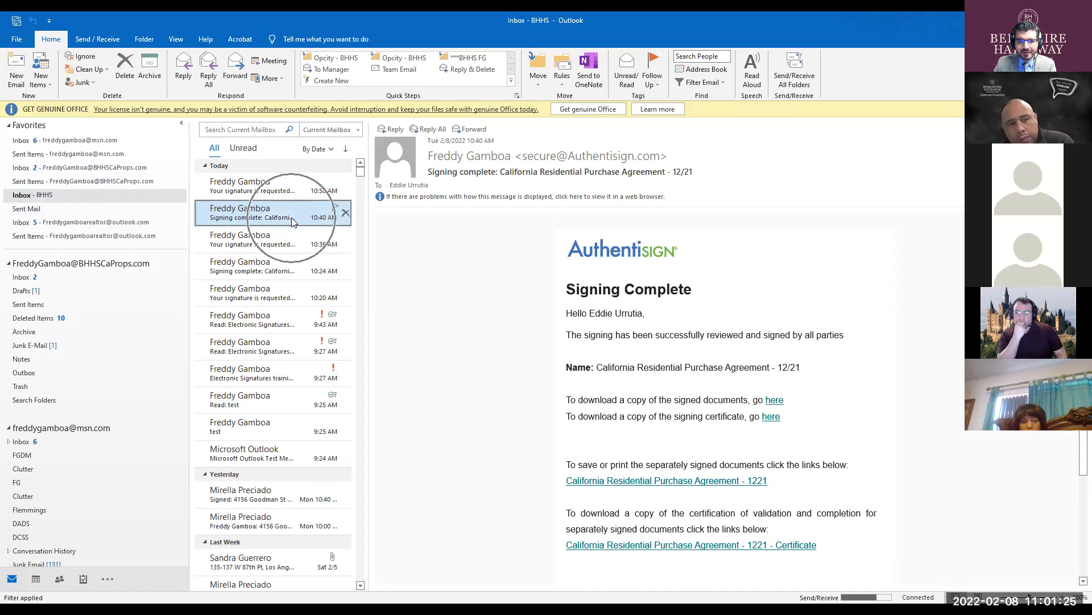
left_click(97, 168)
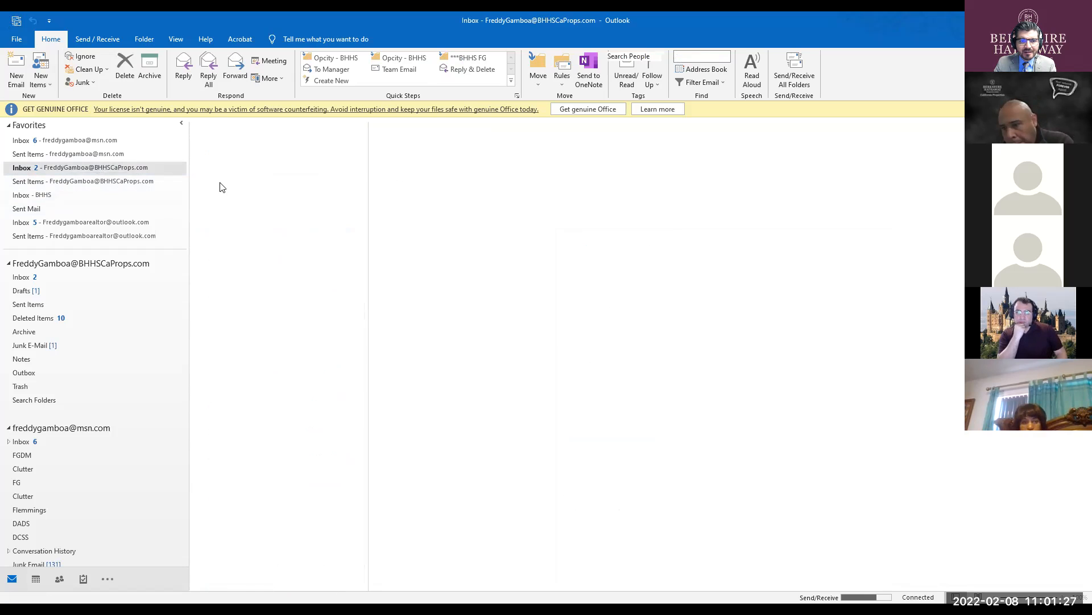
key("ctrl")
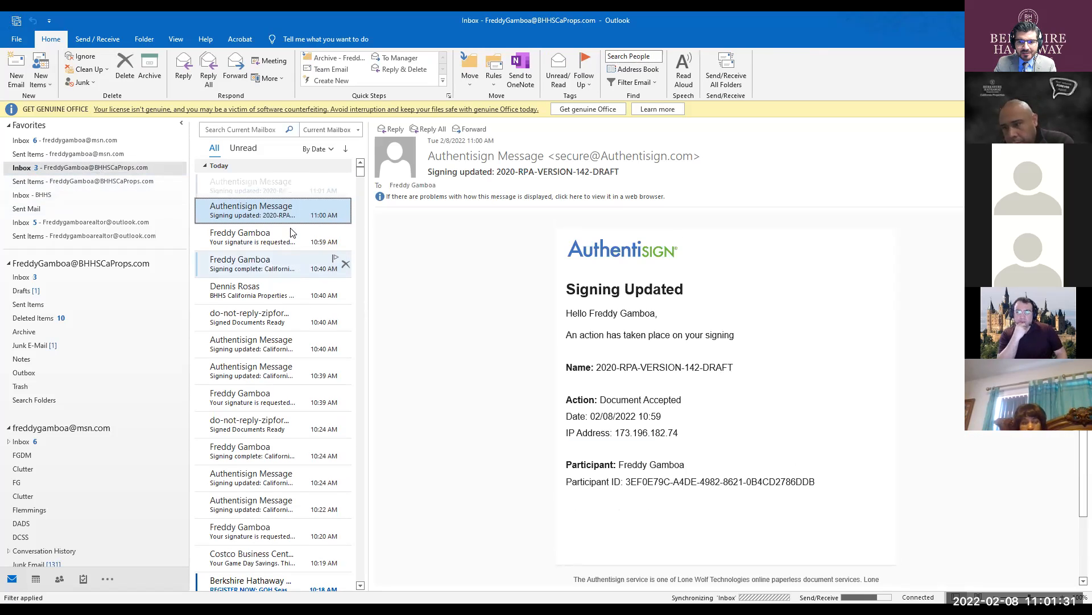
- Open the 11:02 Signing Complete email and bring up the signed RPA via its 'here' link
left_click(277, 194)
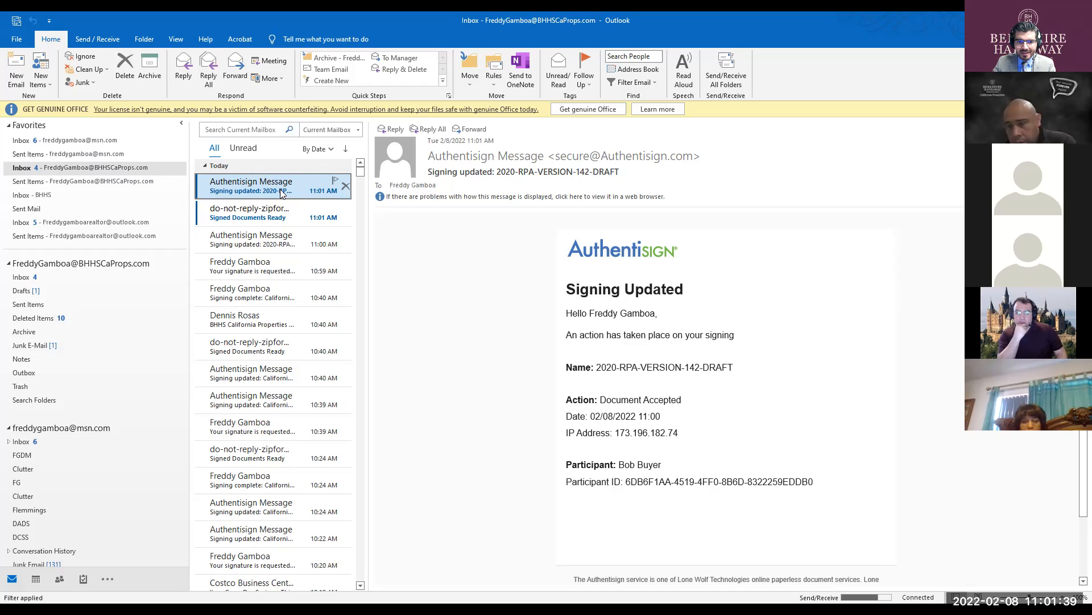
left_click(284, 212)
left_click(288, 189)
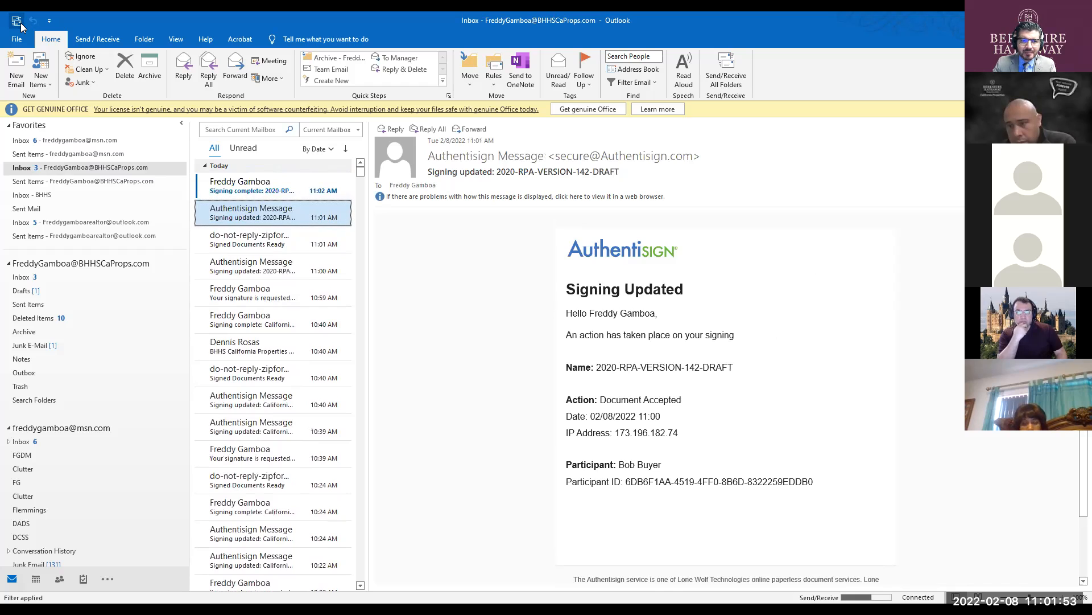
left_click(250, 184)
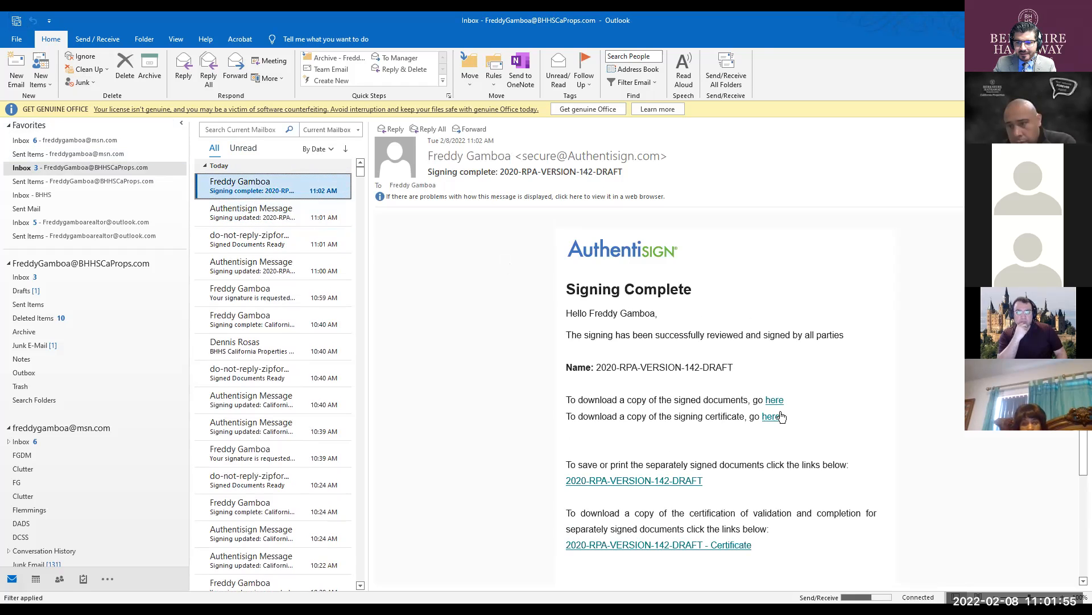
left_click(780, 404)
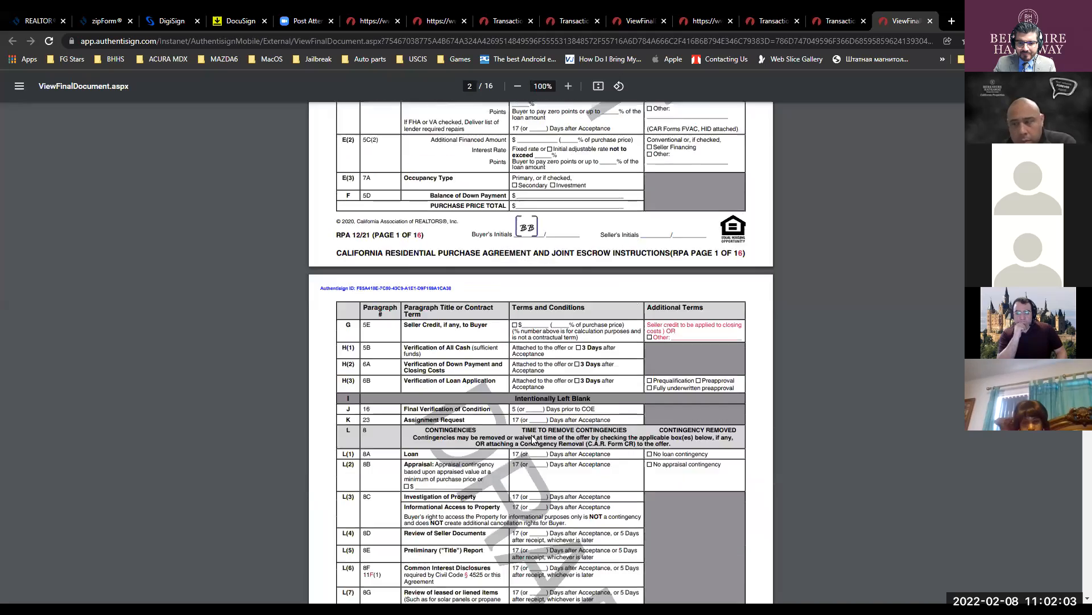
- Close the signed-document viewer and leftover ViewFinal and Transaction tabs, then return to zipForm
scroll(534, 441, "down", 15)
scroll(545, 392, "down", 15)
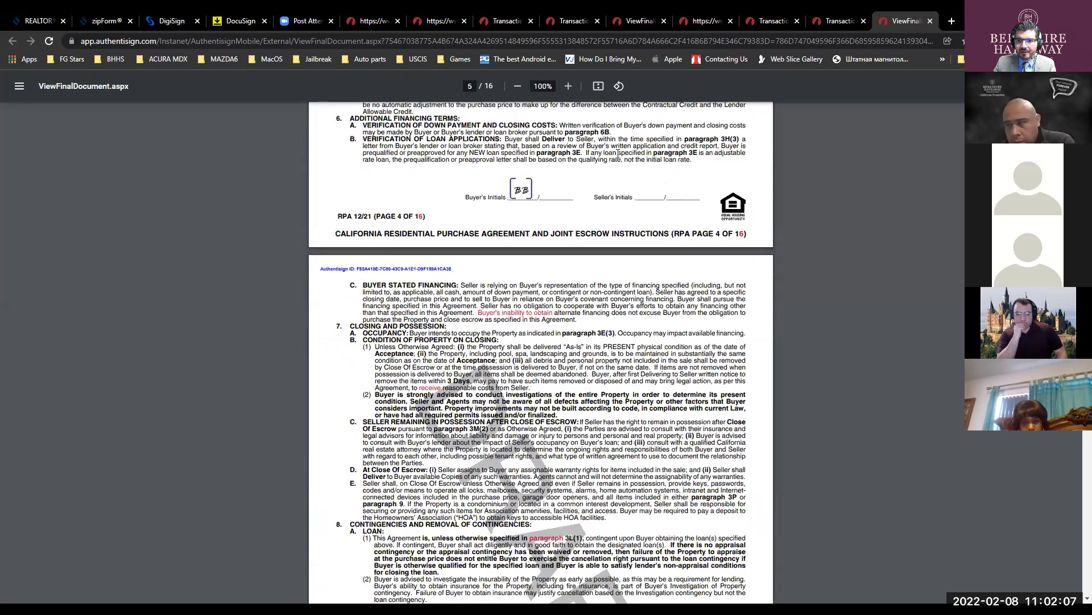
scroll(618, 154, "down", 3)
left_click(930, 21)
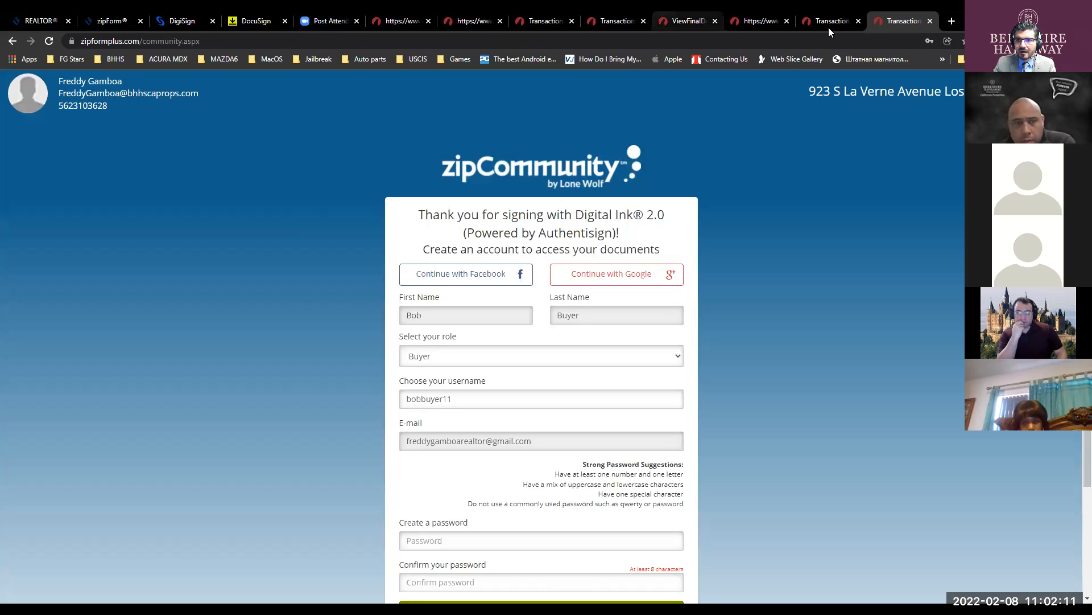
left_click(857, 22)
left_click(857, 22)
left_click(858, 22)
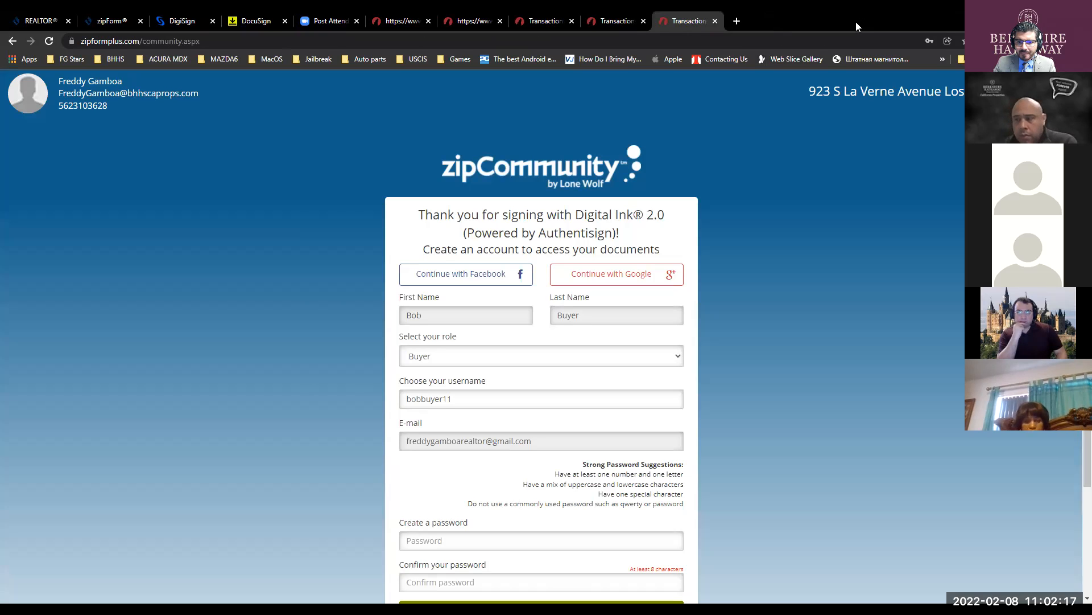
key("alt+Tab")
- Open the 7890 Main St transaction and preview, then close, the 2020-RPA-VERSION-142-DRAFT
left_click(32, 103)
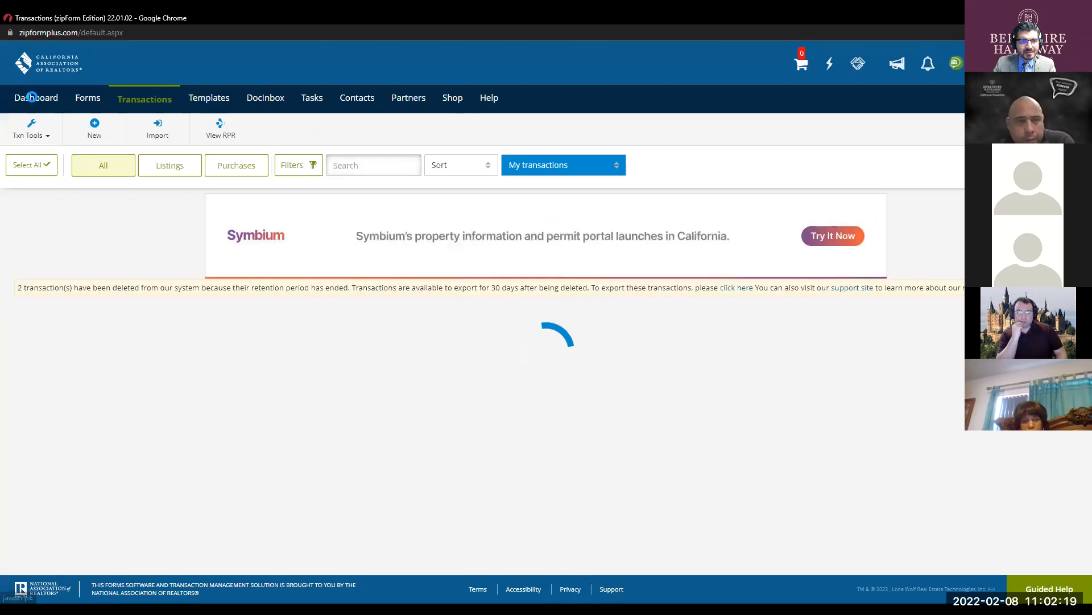
left_click(207, 349)
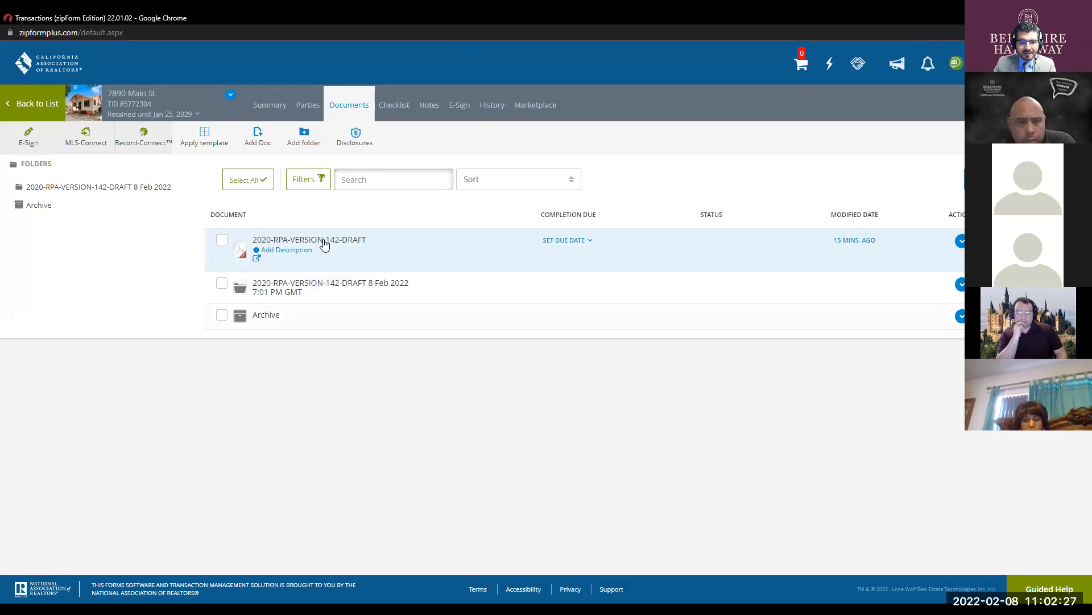
left_click(321, 242)
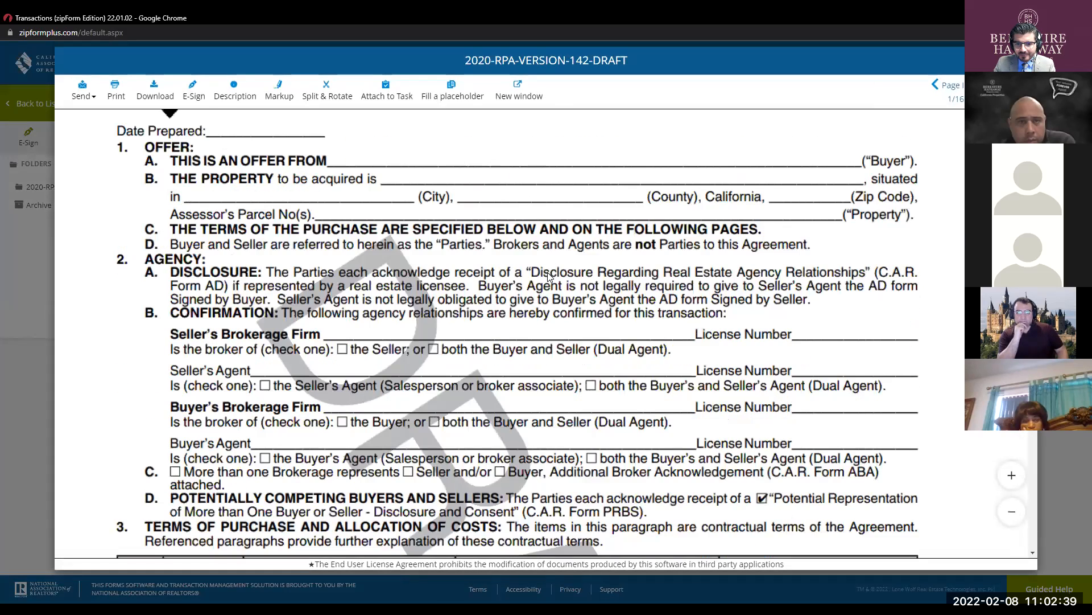
scroll(549, 278, "down", 15)
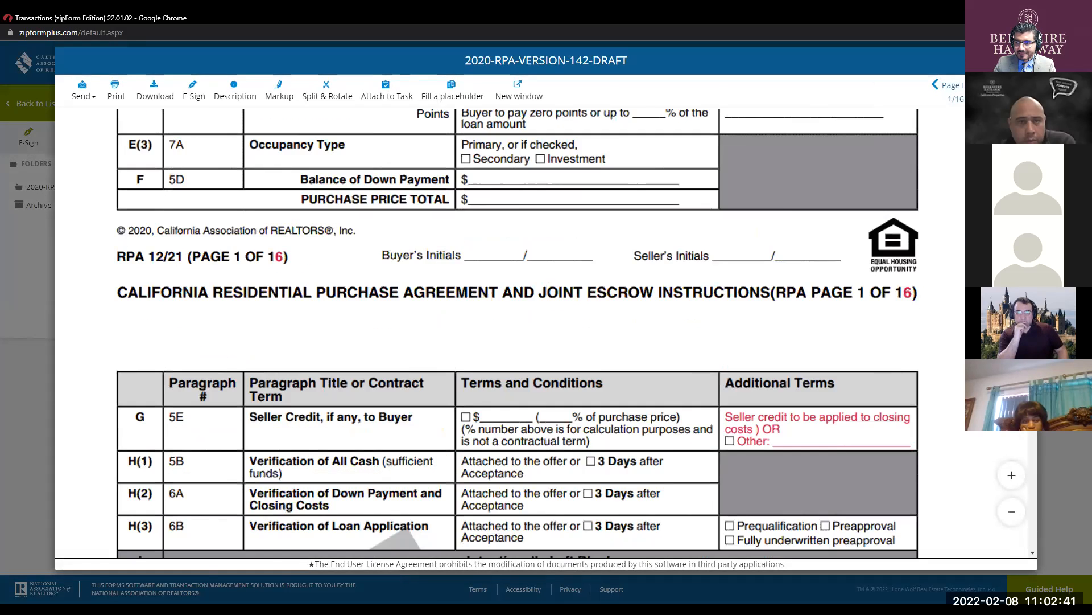
left_click(1022, 60)
key("ctrl")
key("ctrl")
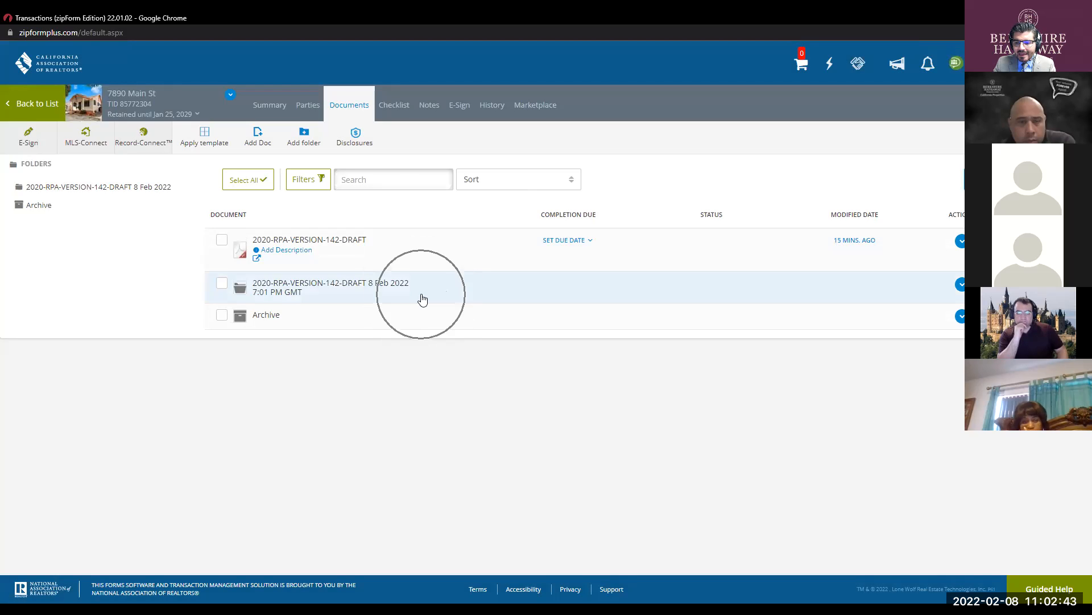
key("ctrl")
key("ctrl")
key("ctrl")
key("ctrl")
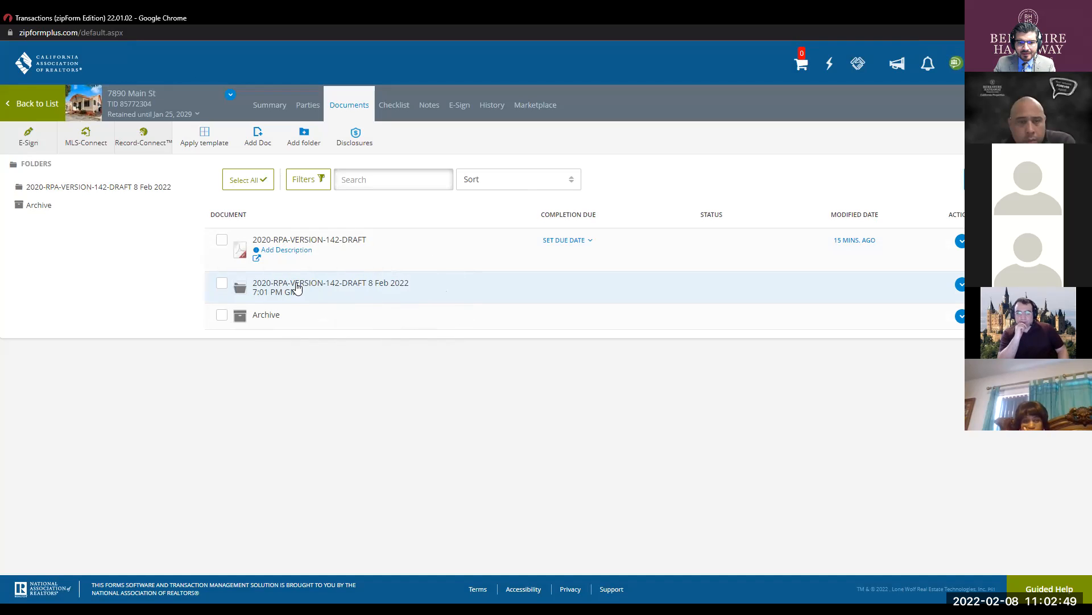
- Open the 8 Feb 2022 folder and the signed RPA, cancelling its description box
left_click(297, 287)
left_click(319, 251)
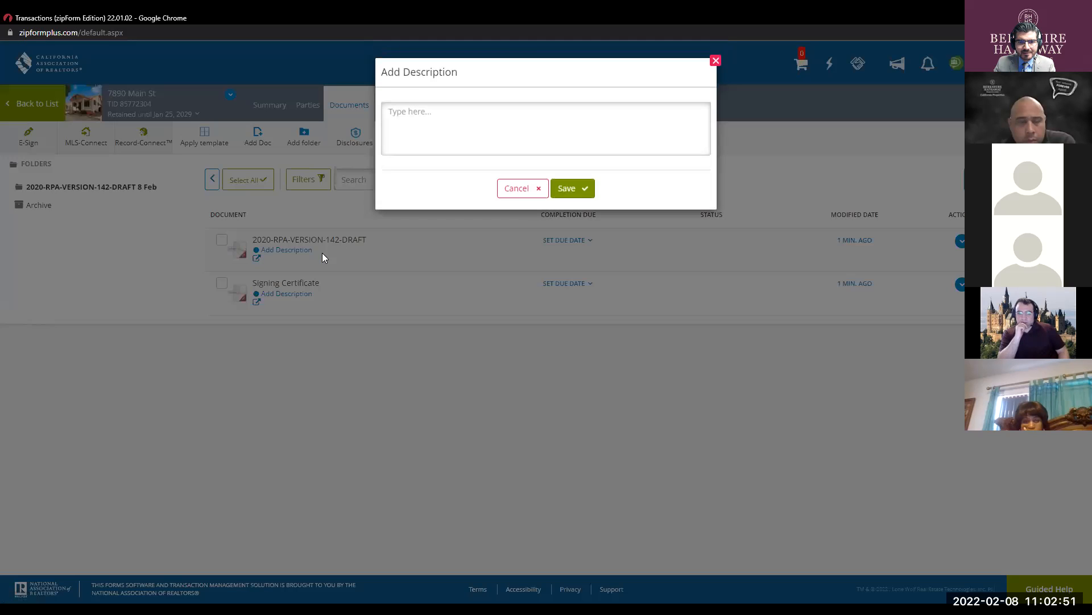
left_click(508, 188)
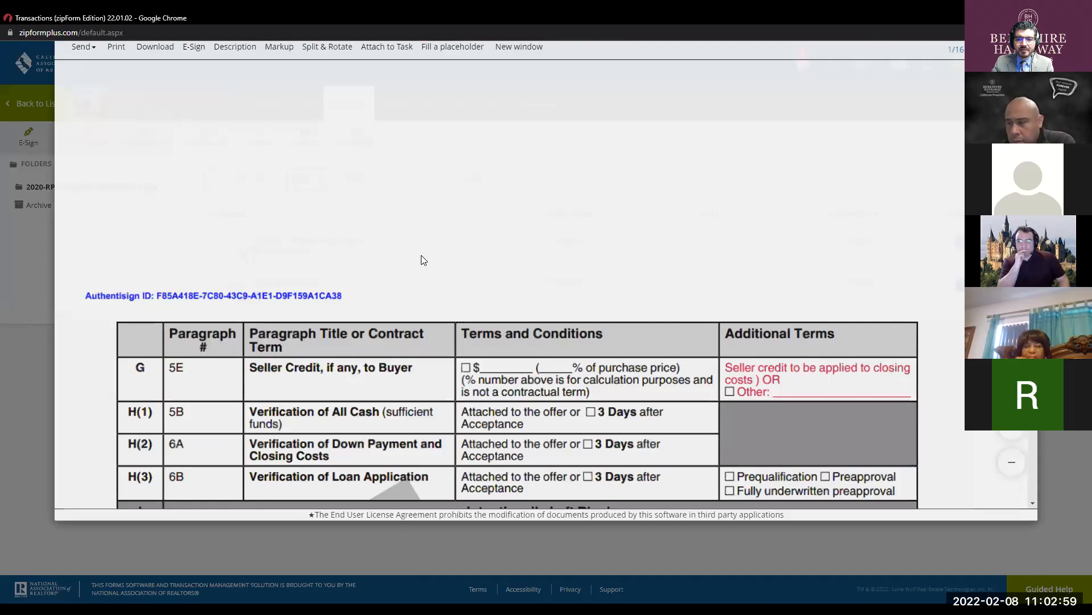
- Scroll through the signed RPA pages, checking the buyer's initials and signatures
scroll(569, 323, "down", 5)
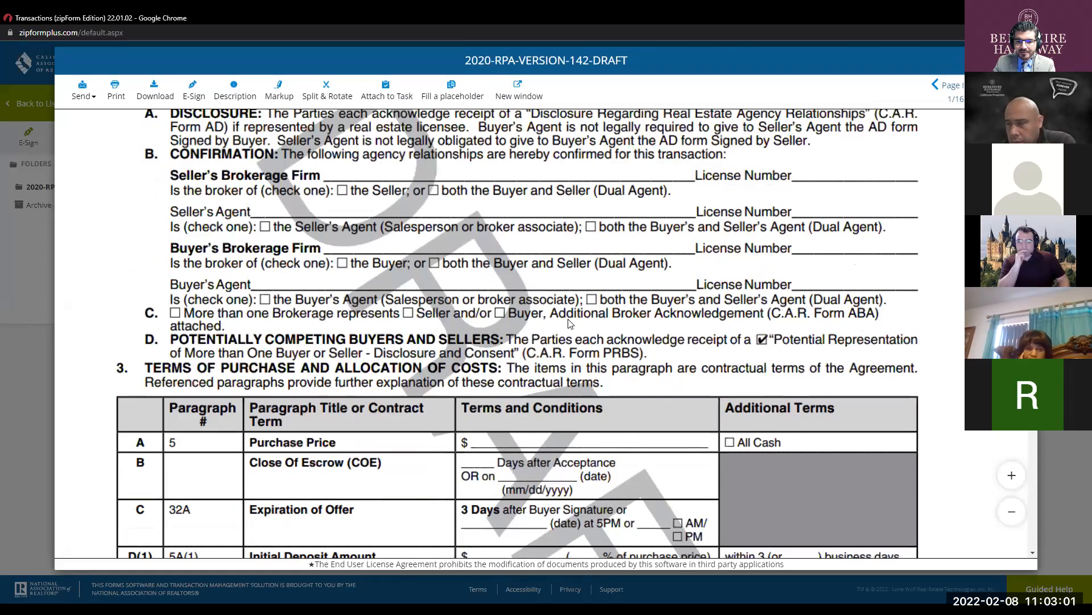
scroll(569, 323, "down", 10)
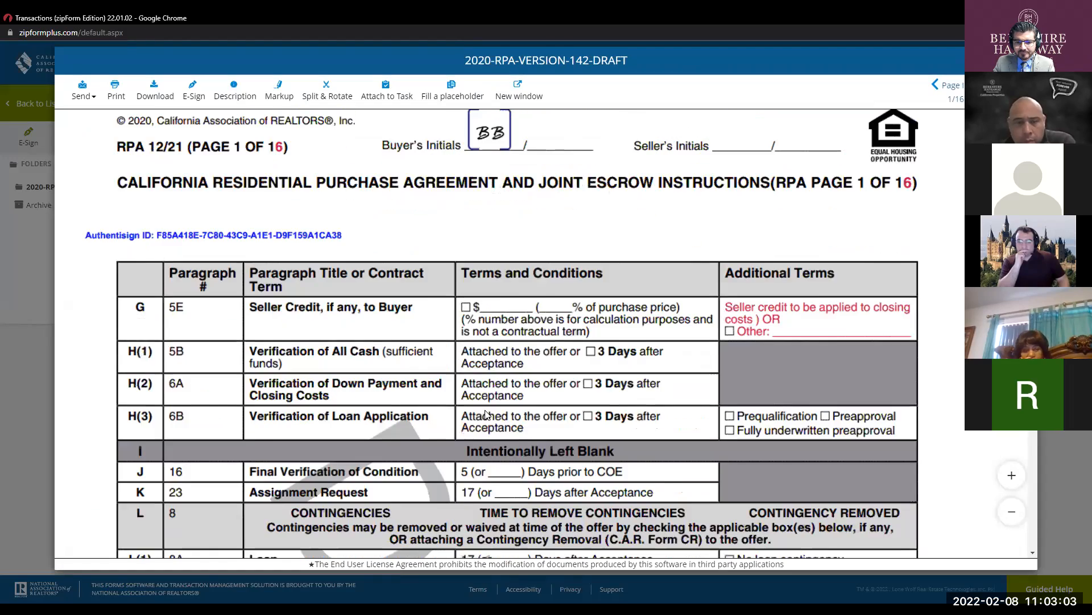
scroll(486, 414, "down", 15)
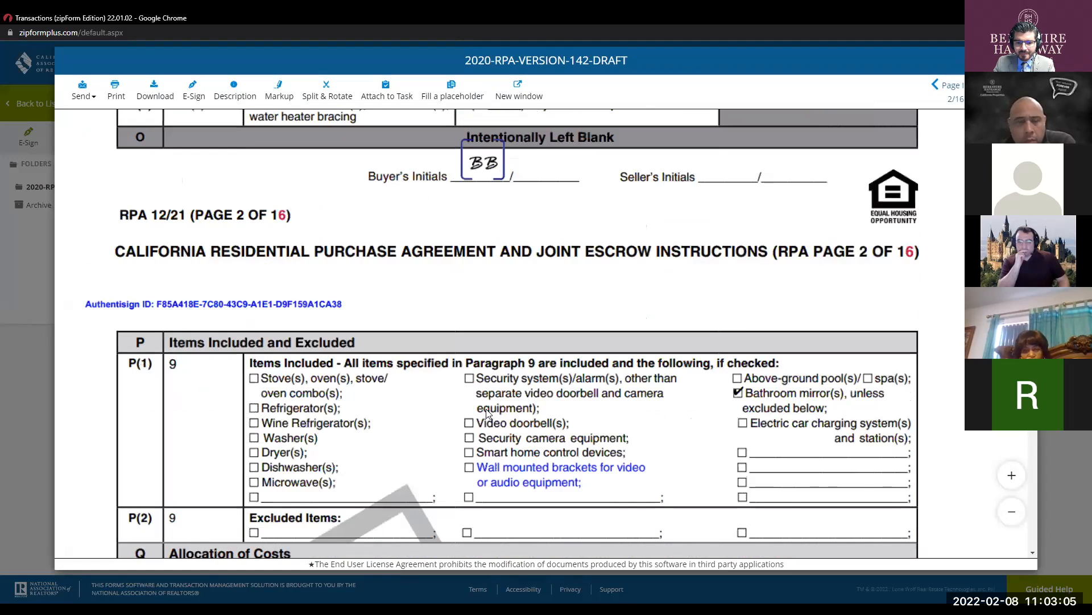
scroll(485, 415, "down", 15)
scroll(490, 409, "down", 12)
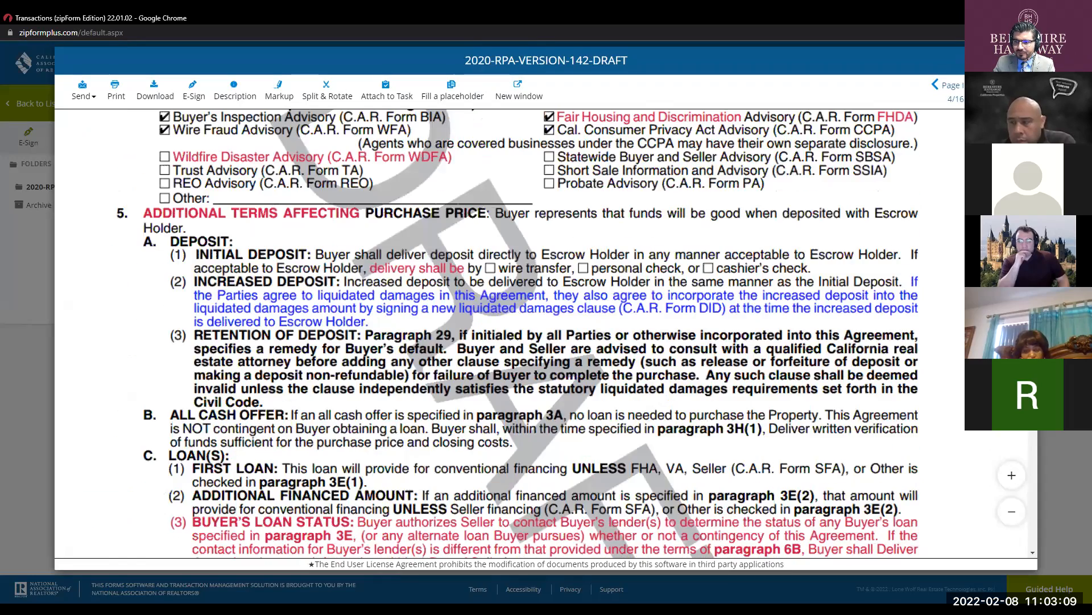
scroll(531, 333, "down", 5)
scroll(532, 333, "down", 15)
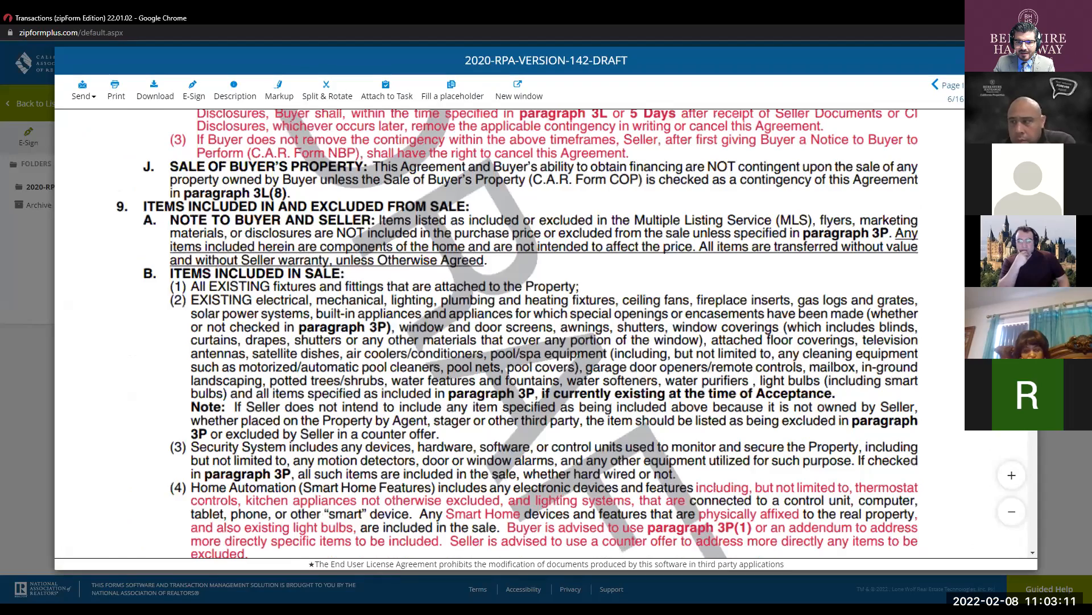
scroll(532, 333, "down", 20)
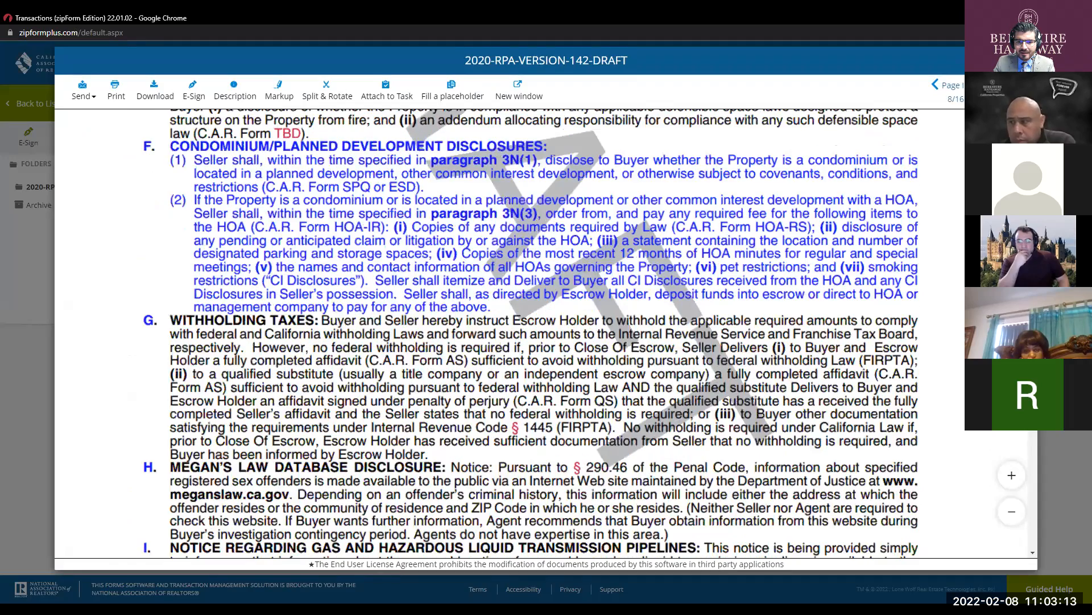
scroll(768, 171, "down", 20)
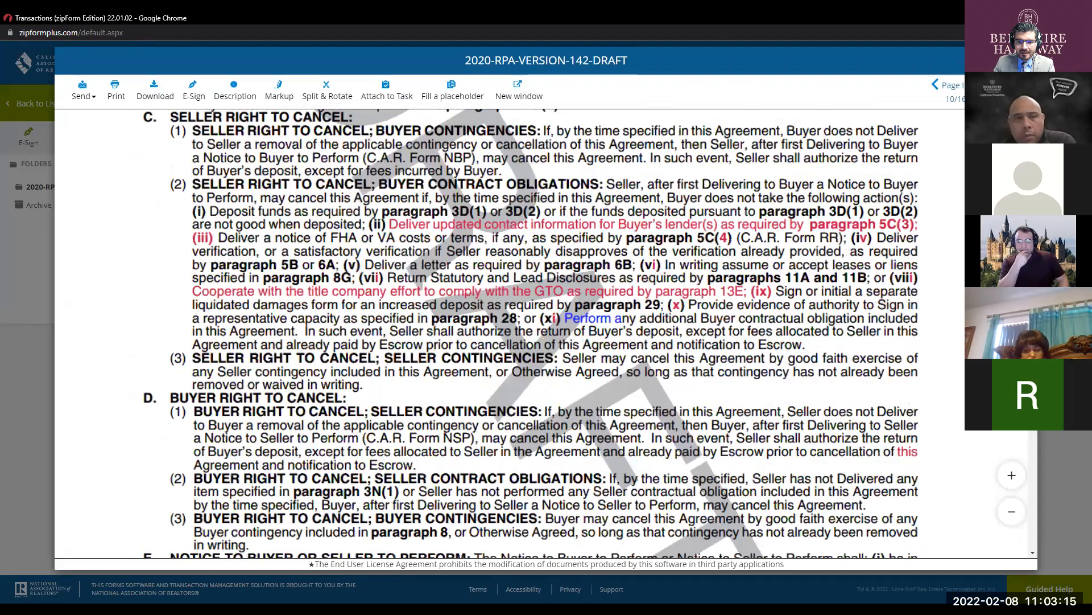
scroll(768, 171, "down", 8)
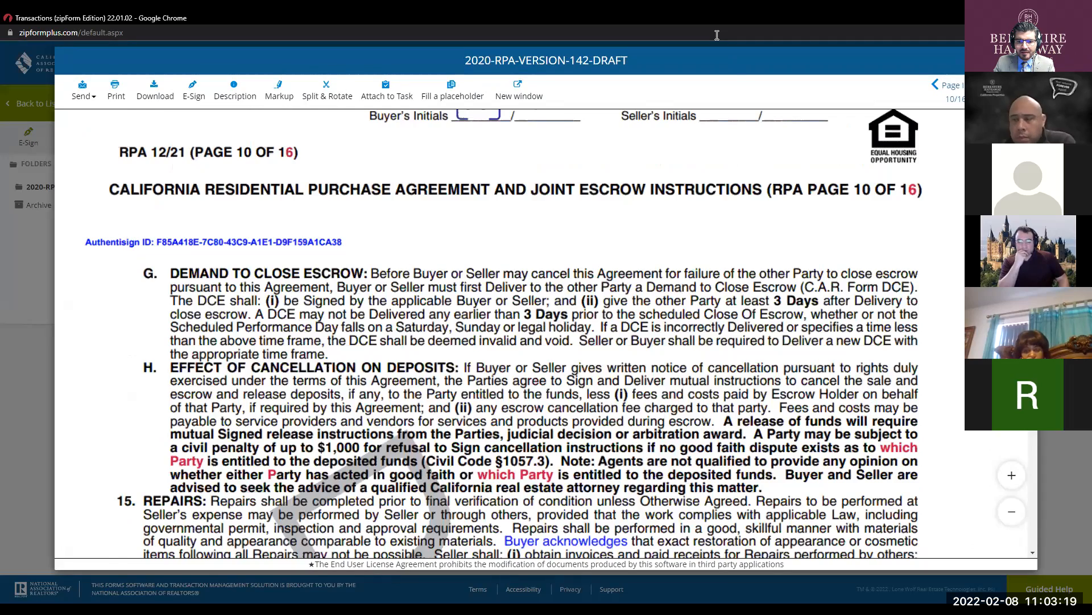
scroll(621, 323, "down", 10)
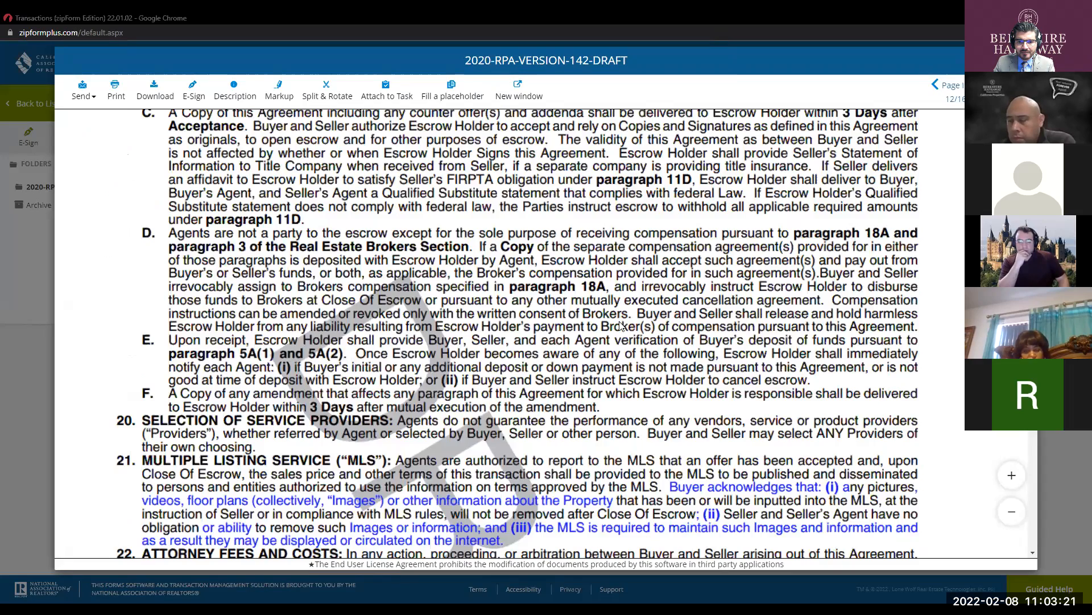
scroll(620, 326, "down", 10)
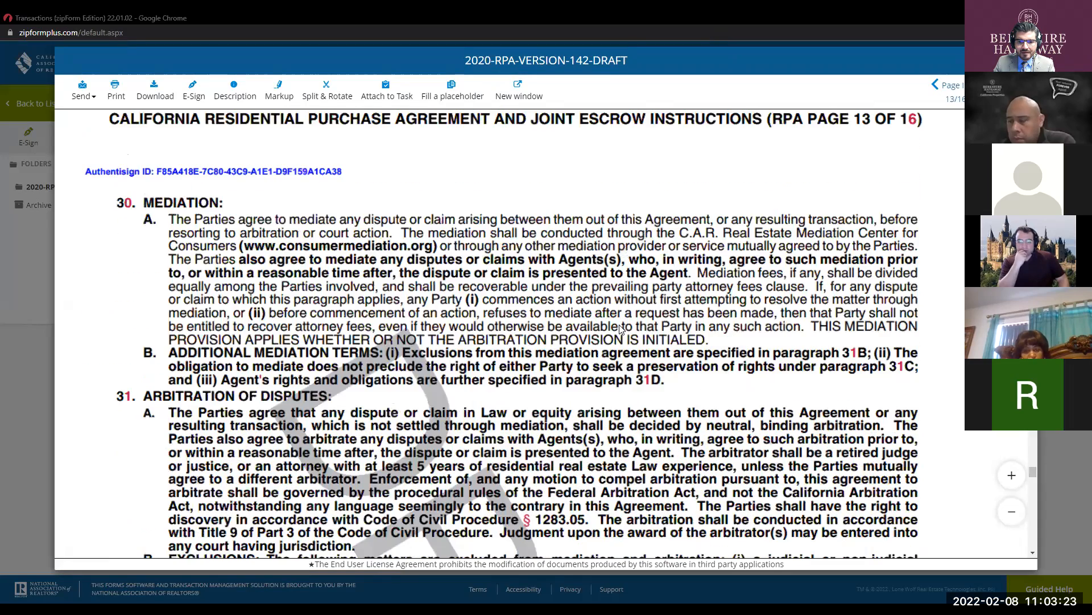
scroll(620, 329, "down", 10)
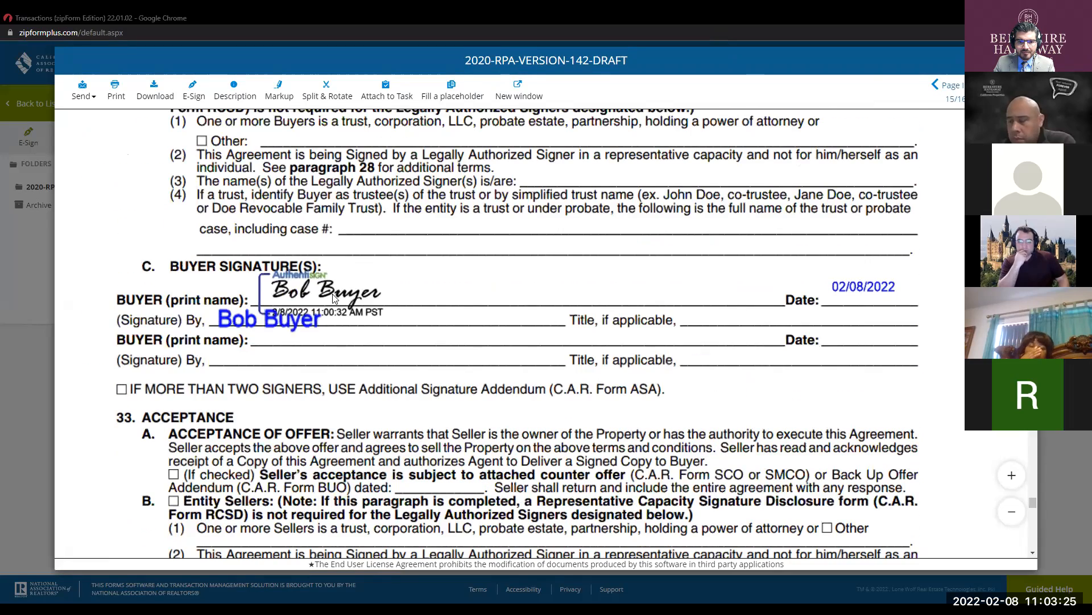
left_click(261, 323)
left_click(846, 288)
scroll(466, 311, "down", 5)
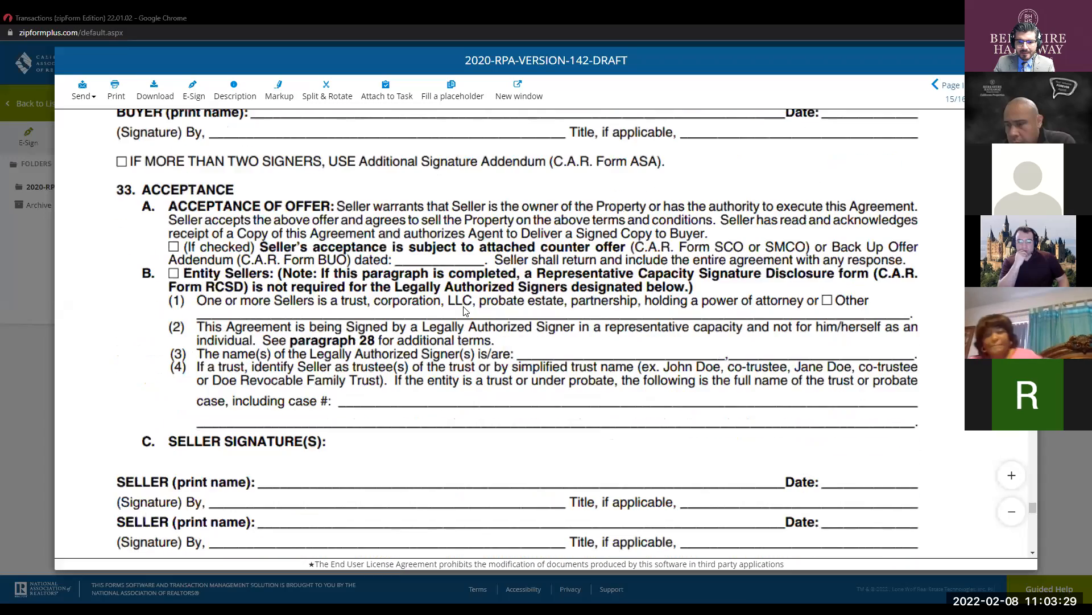
scroll(464, 312, "down", 10)
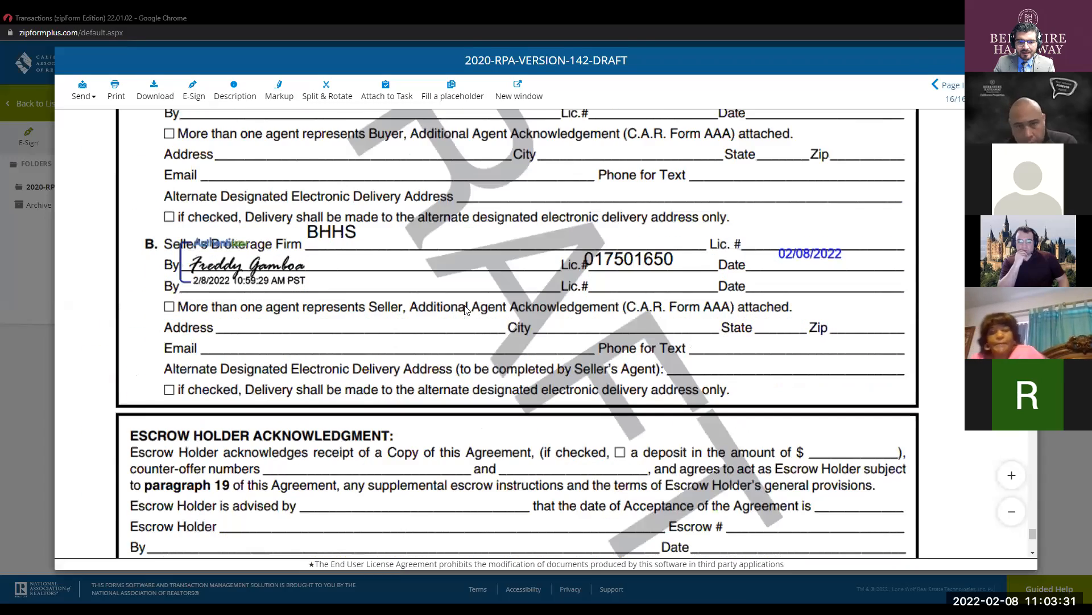
left_click(282, 257)
left_click(382, 226)
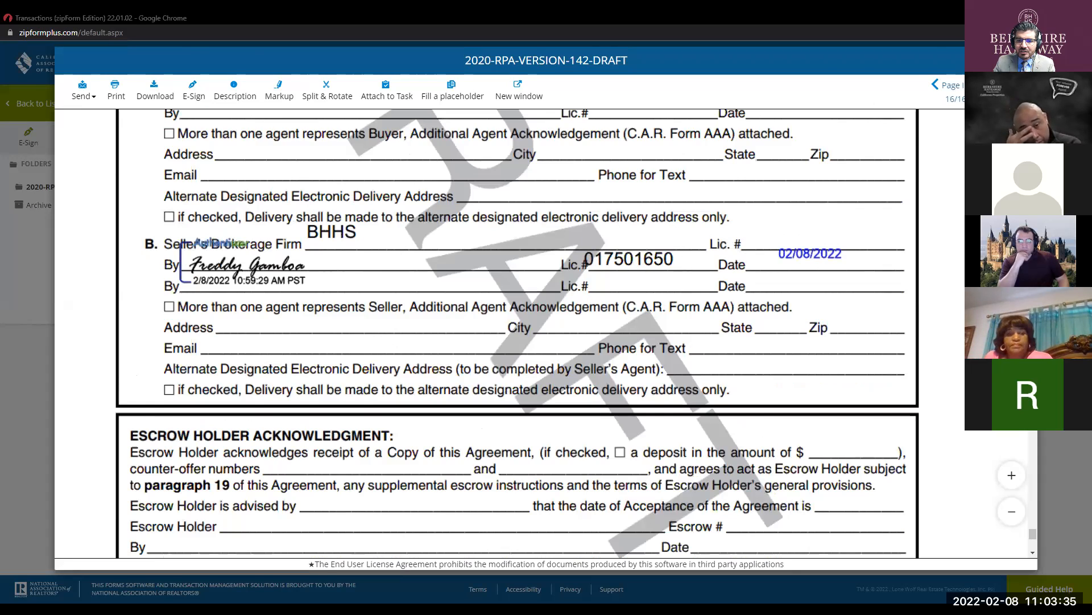
- Close the RPA viewer and go Back to List of all transactions
key("Escape")
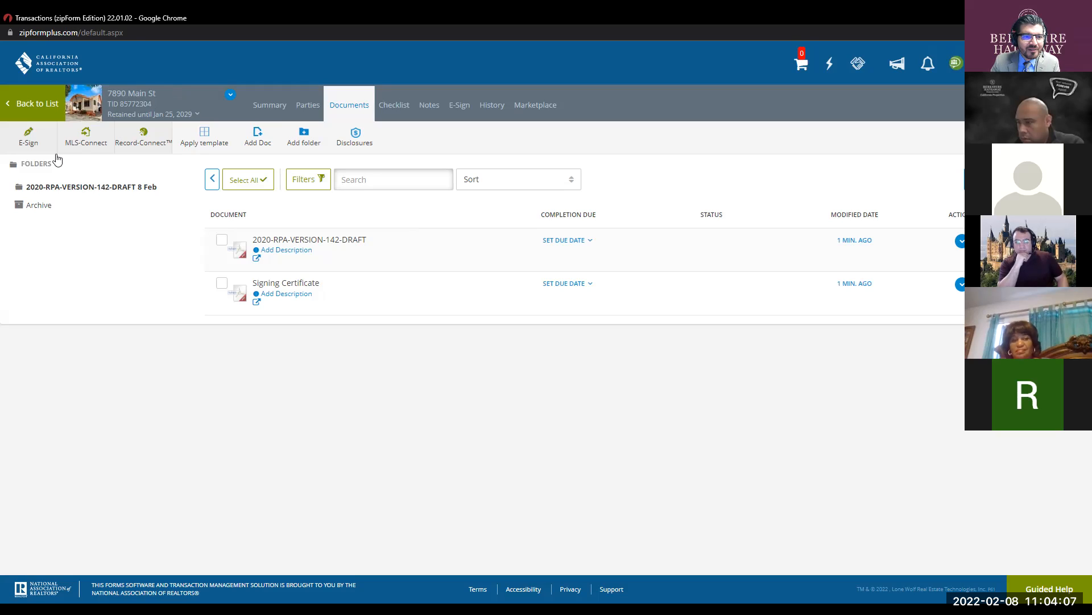
left_click(41, 106)
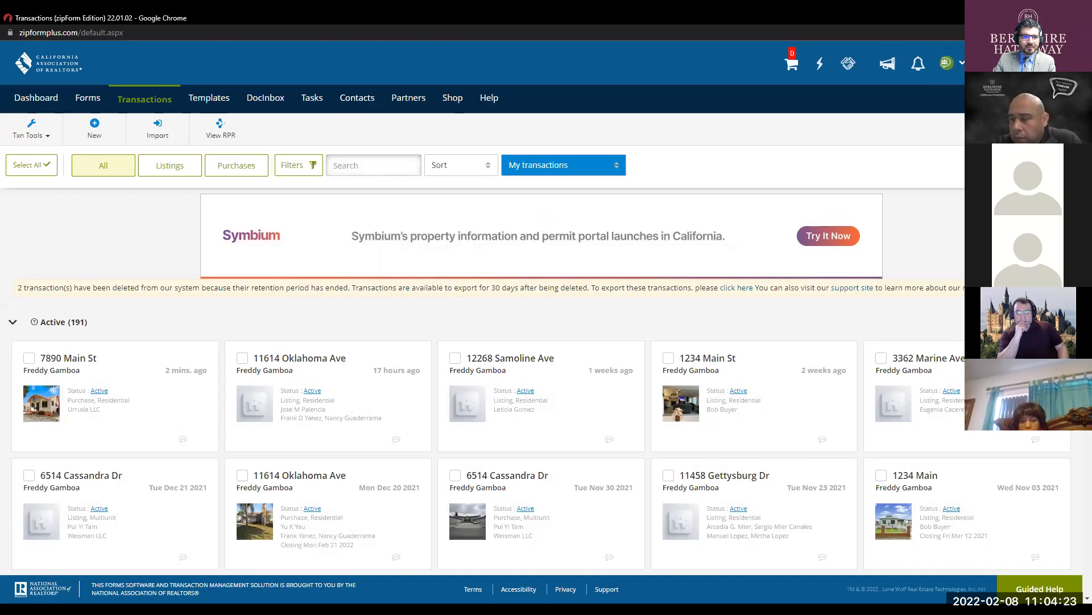
key("alt+Tab")
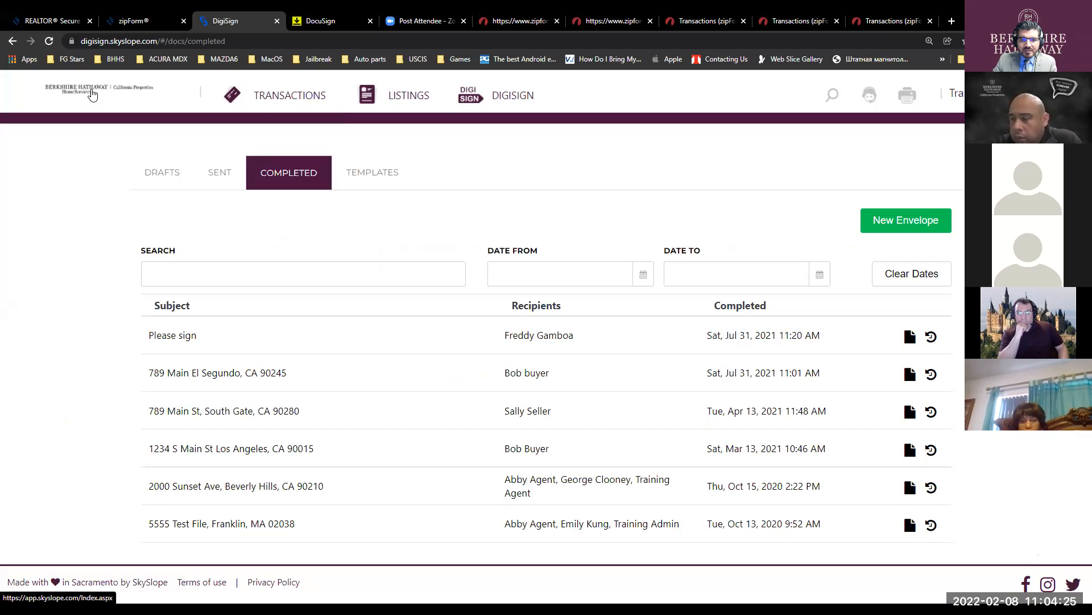
- Go to SkySlope Agent Home via the Berkshire Hathaway logo
left_click(93, 93)
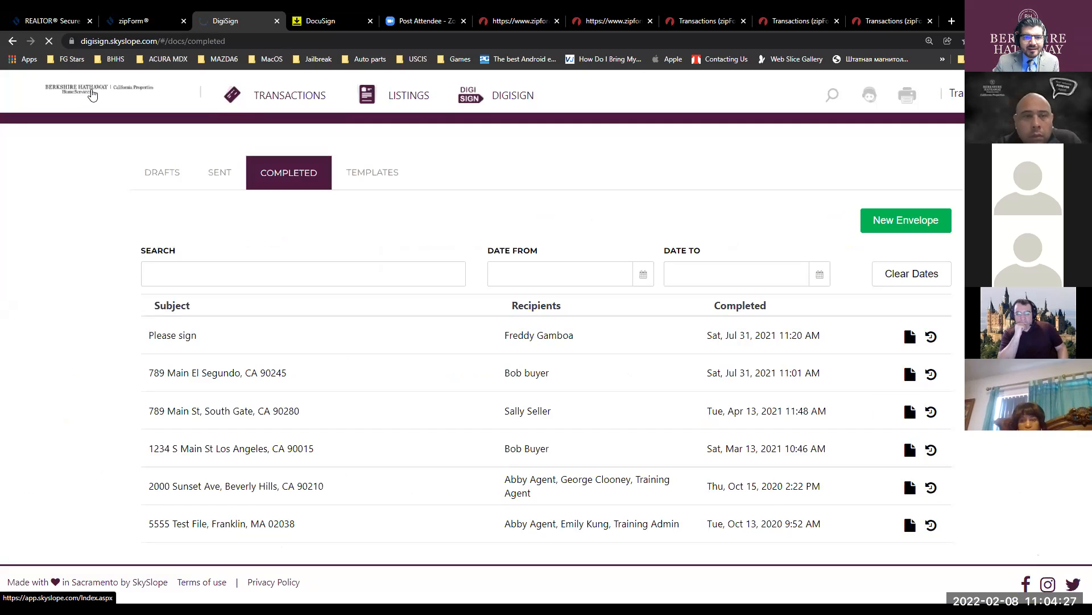
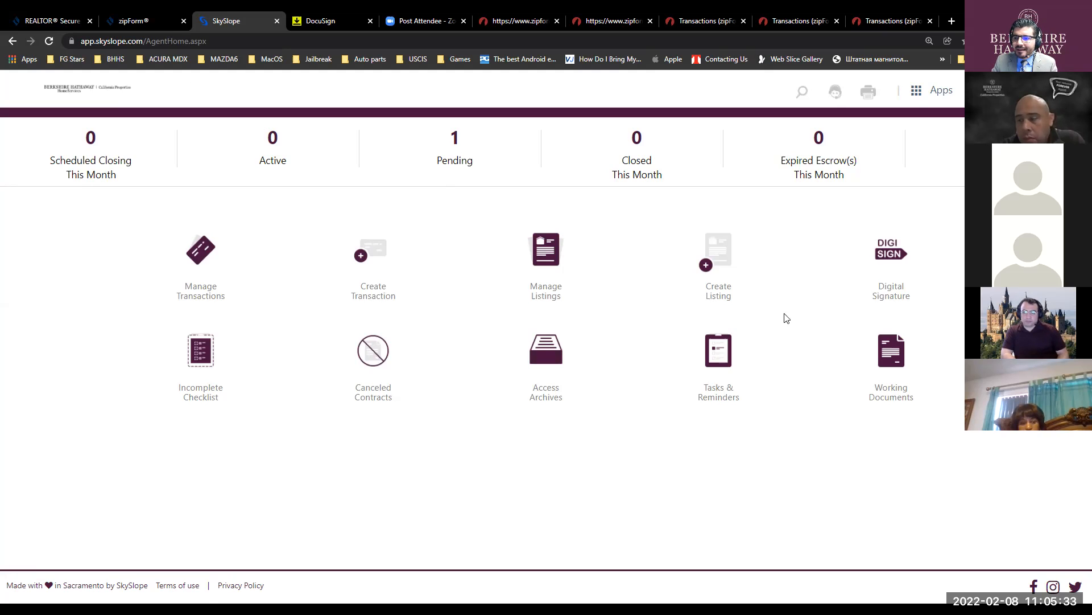
- Switch from the agent dashboard to the FORMS app via the Apps menu after the Digital Signature icon fails to respond
left_click(902, 254)
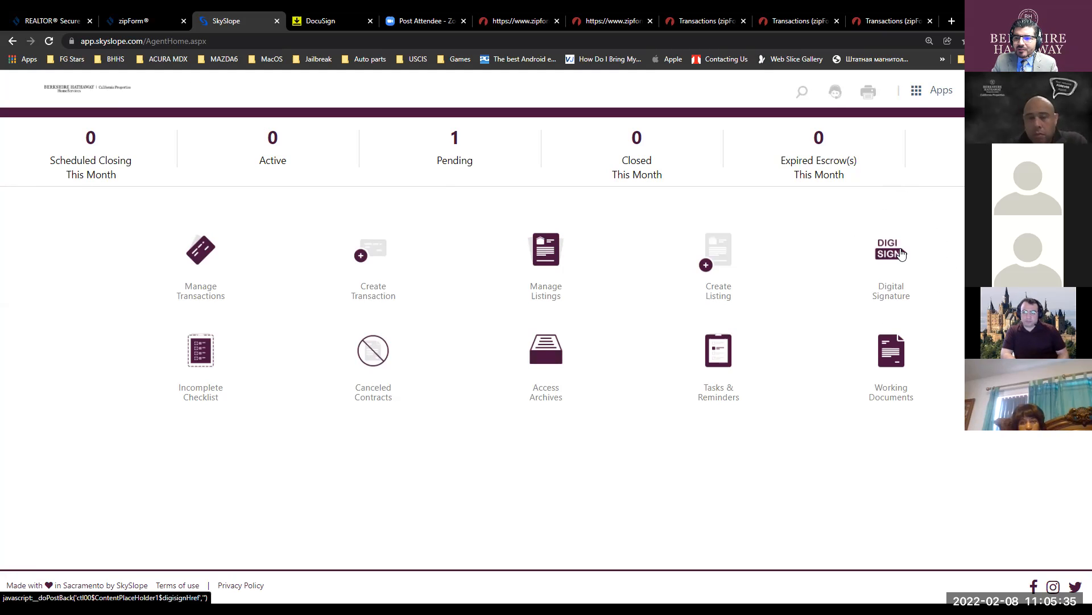
left_click(902, 253)
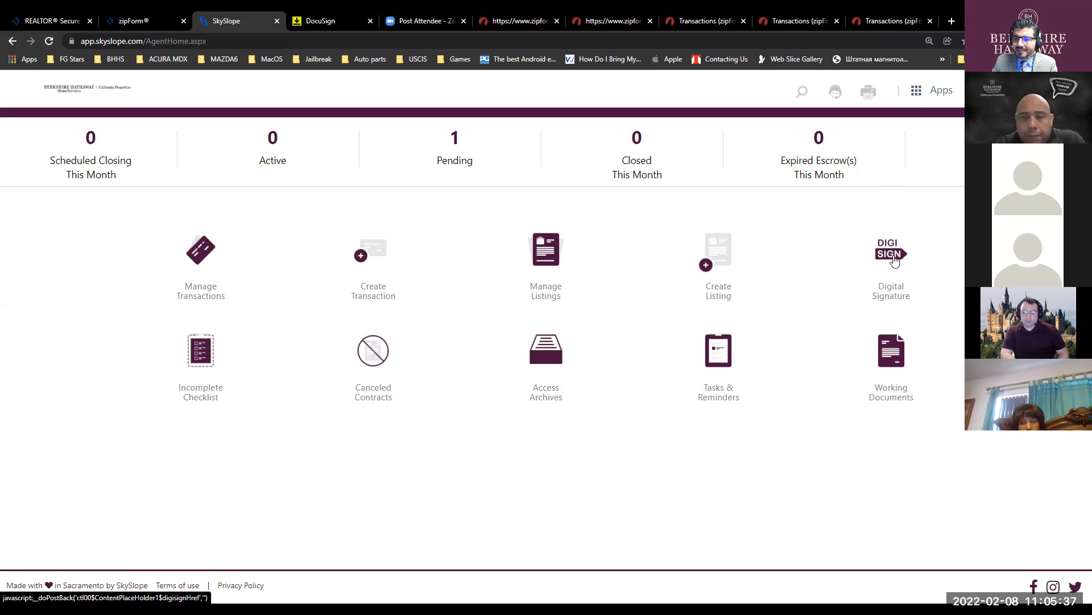
left_click(895, 254)
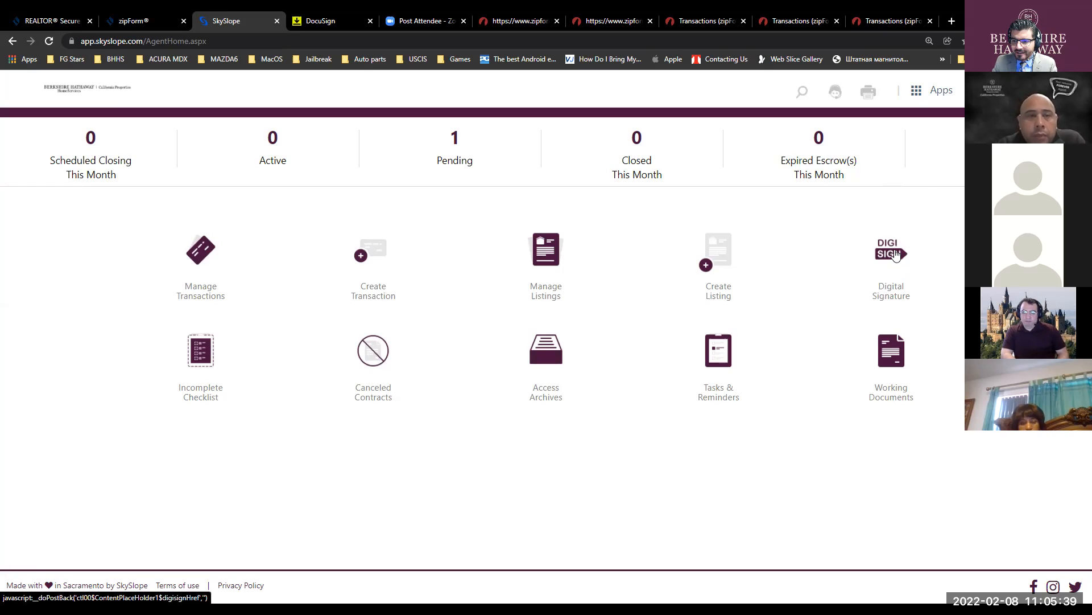
left_click(895, 254)
left_click(895, 254)
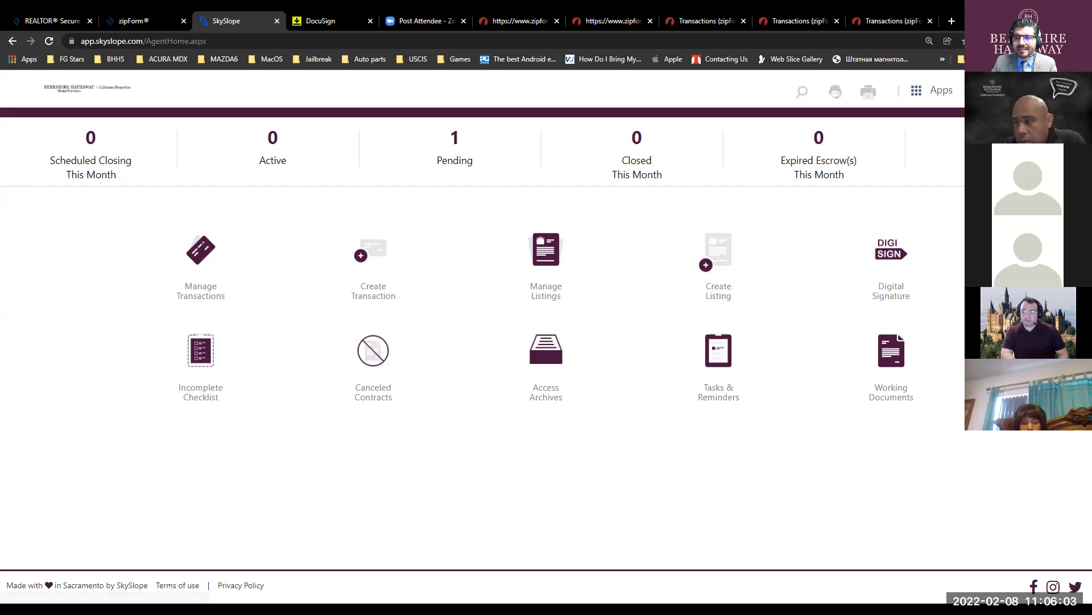
left_click(934, 97)
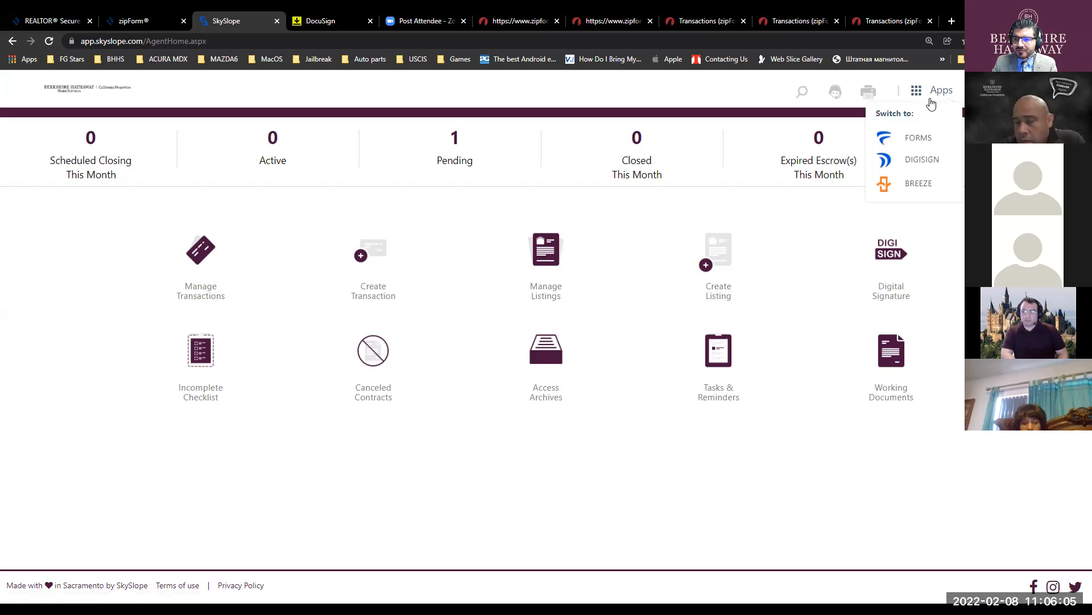
left_click(920, 140)
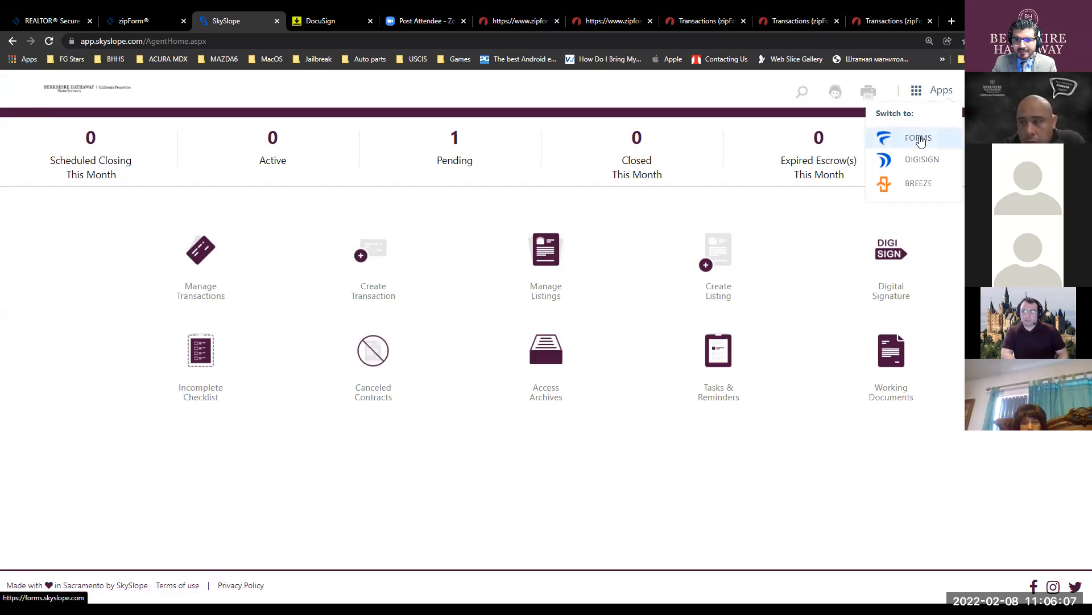
key("ctrl")
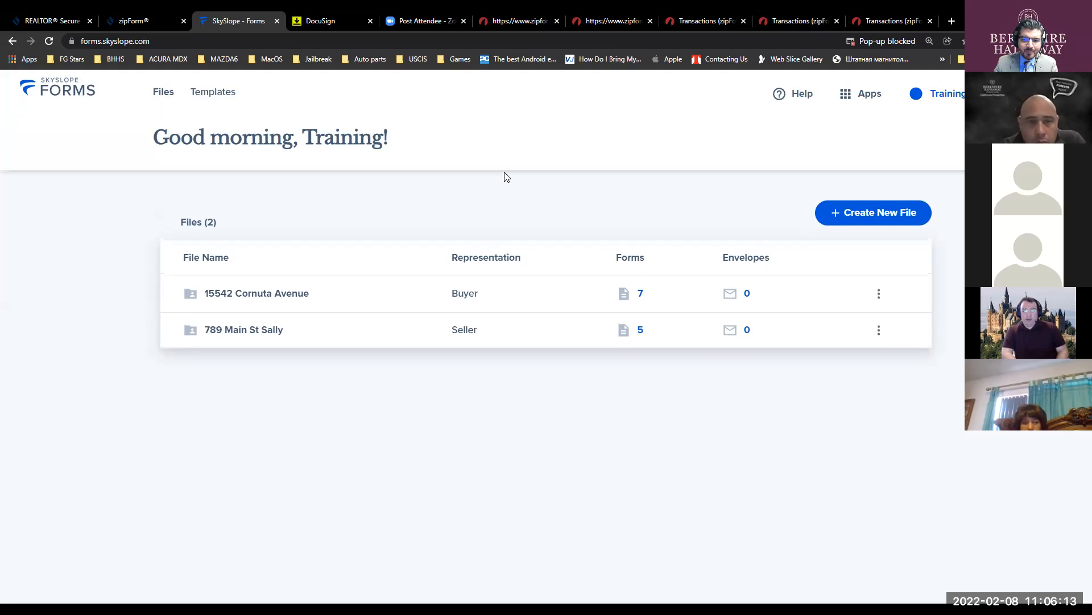
left_click(273, 296)
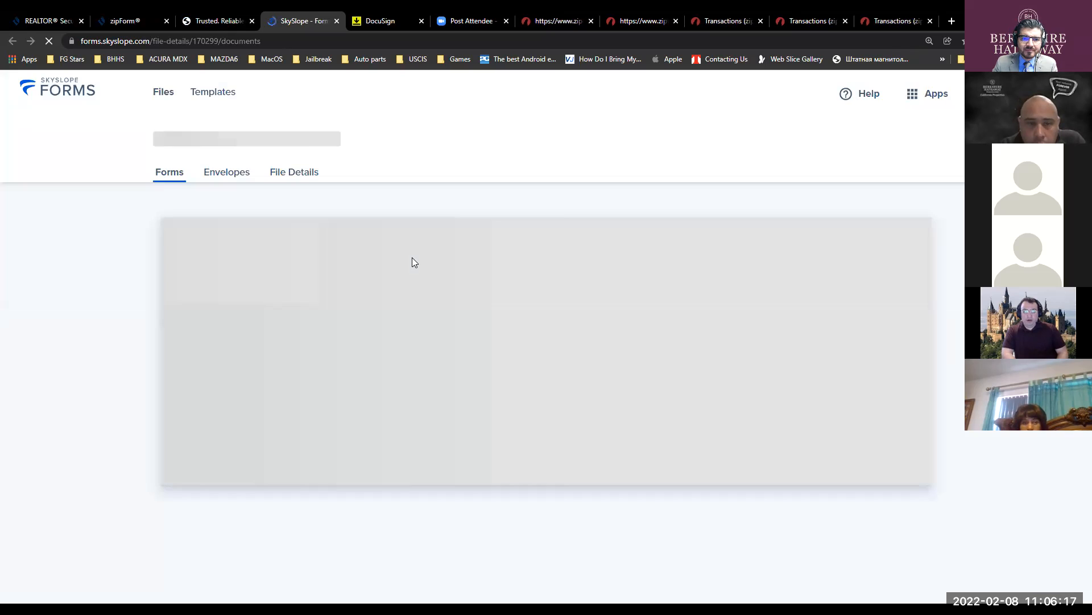
left_click(241, 360)
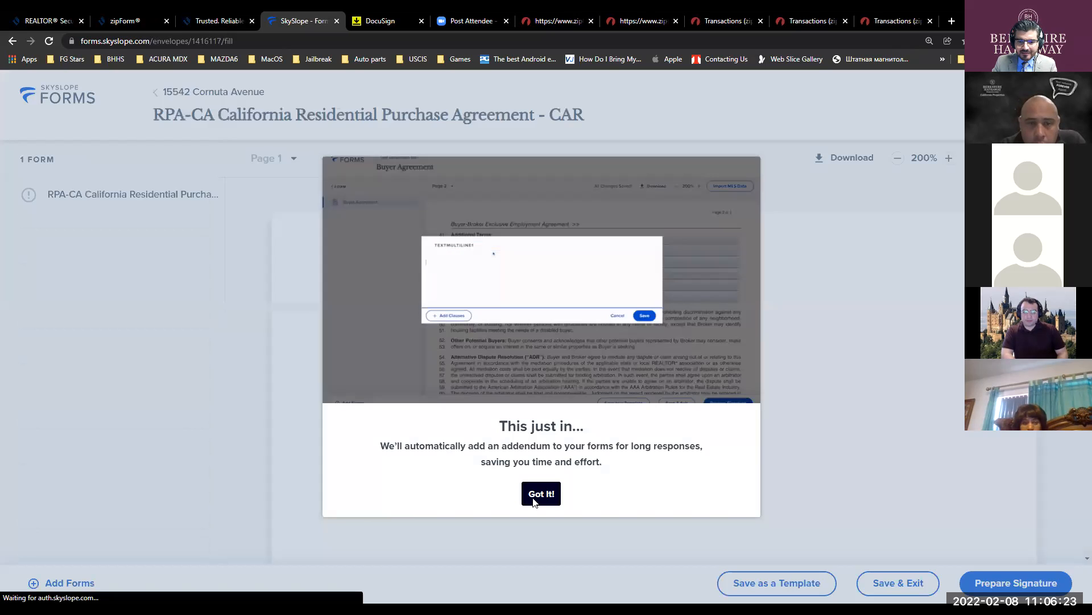
left_click(535, 500)
left_click(520, 290)
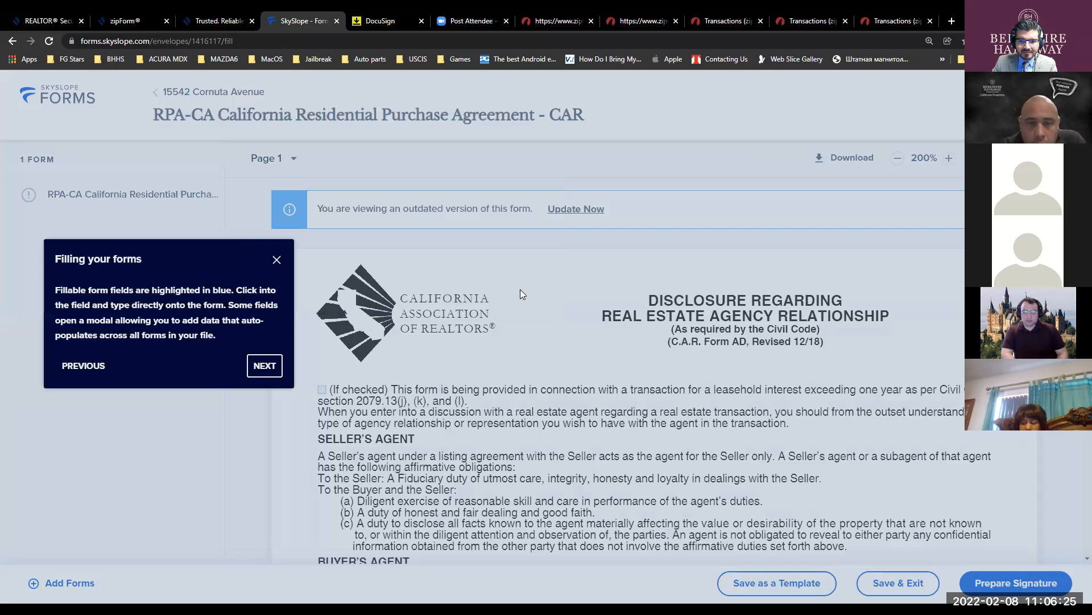
left_click(266, 367)
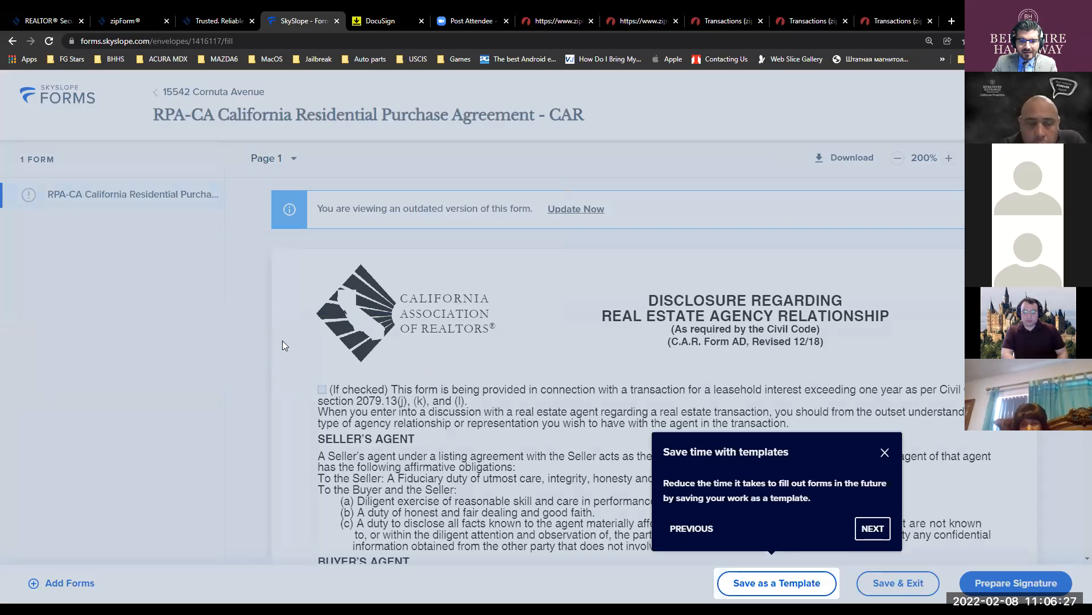
left_click(873, 528)
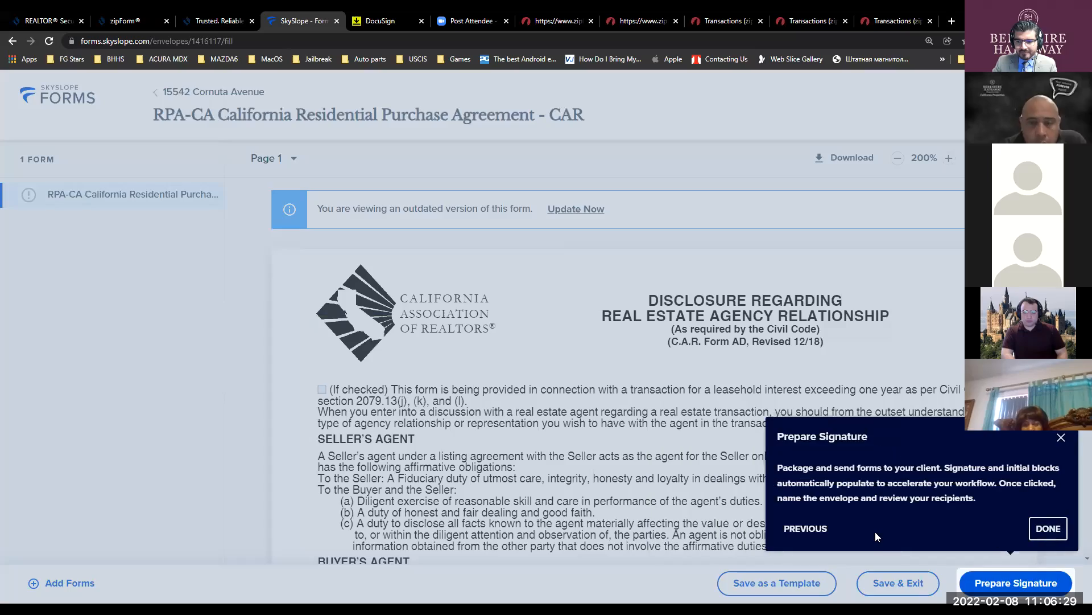
left_click(1051, 528)
- Scroll through the RPA-CA form, then leave it to return to the file
scroll(729, 404, "down", 20)
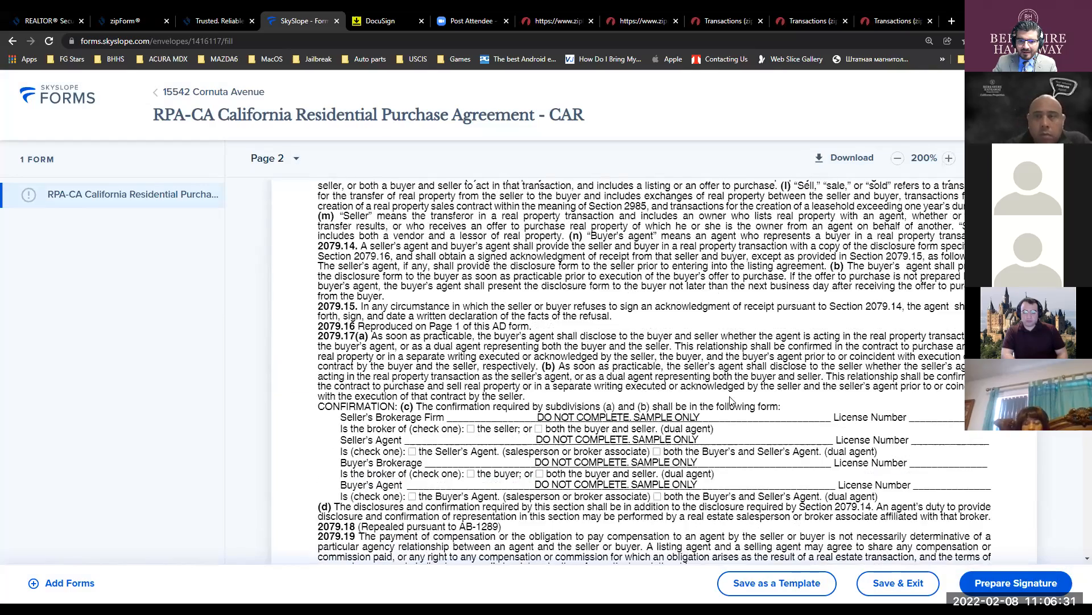
scroll(737, 405, "down", 20)
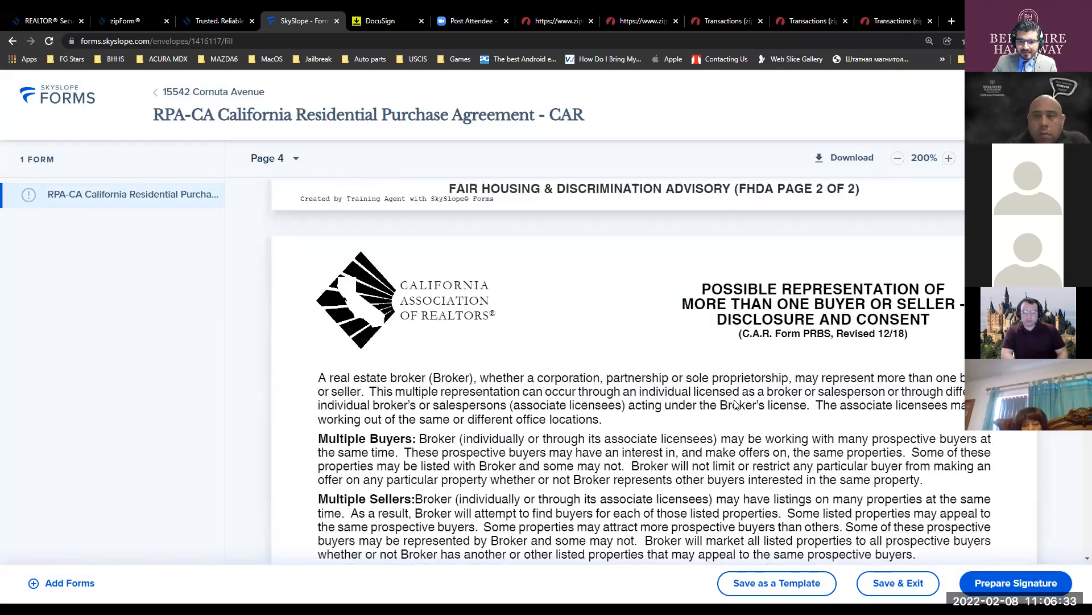
scroll(735, 406, "down", 20)
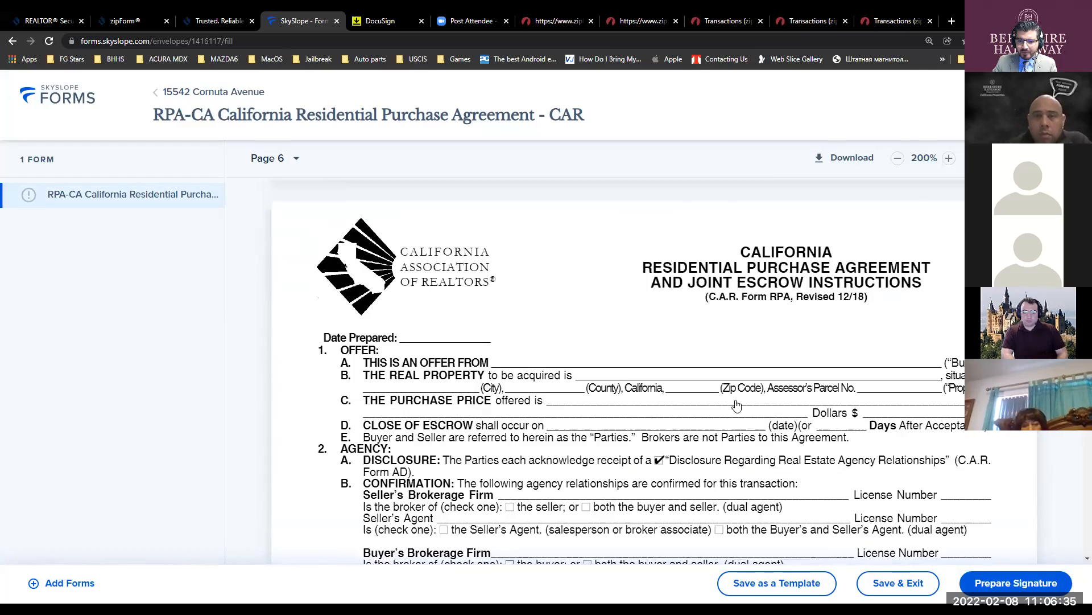
scroll(737, 399, "up", 10)
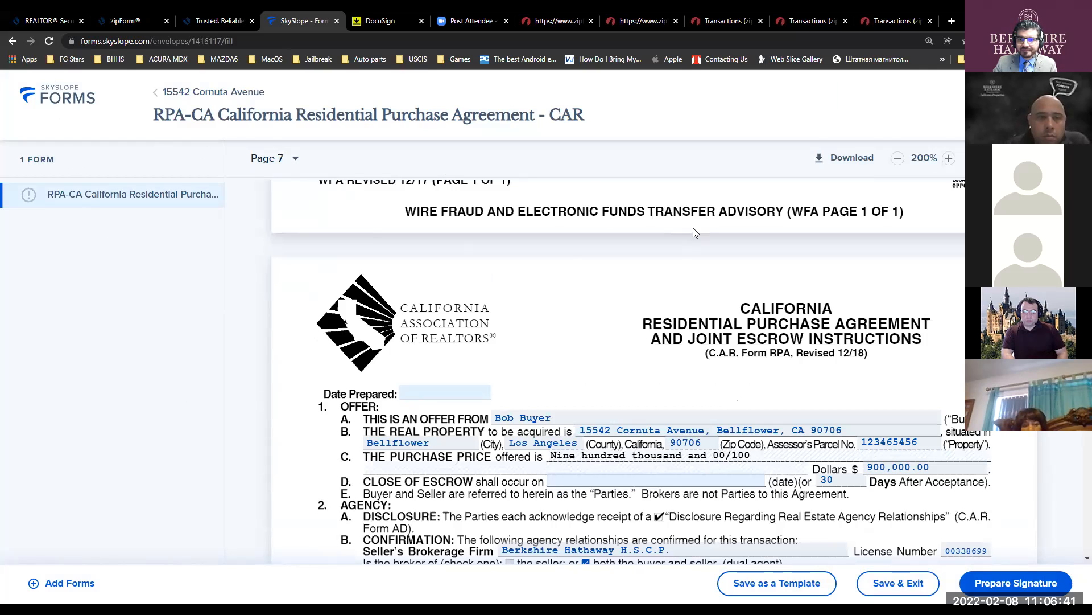
scroll(693, 228, "up", 10)
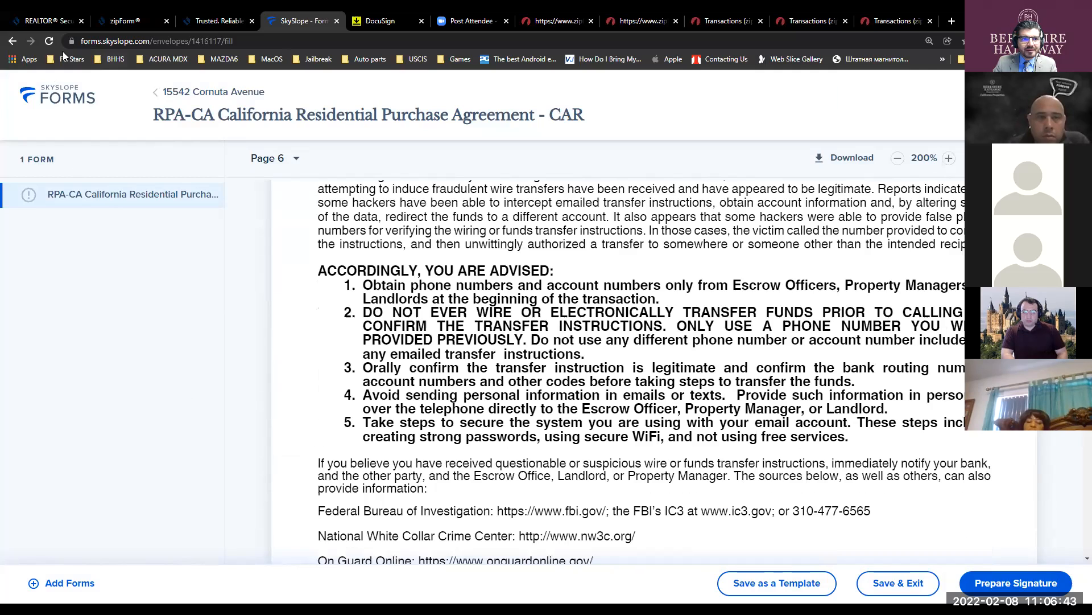
left_click(13, 41)
- Save and exit the form, then delete the old RPA-CA form from the file
left_click(698, 437)
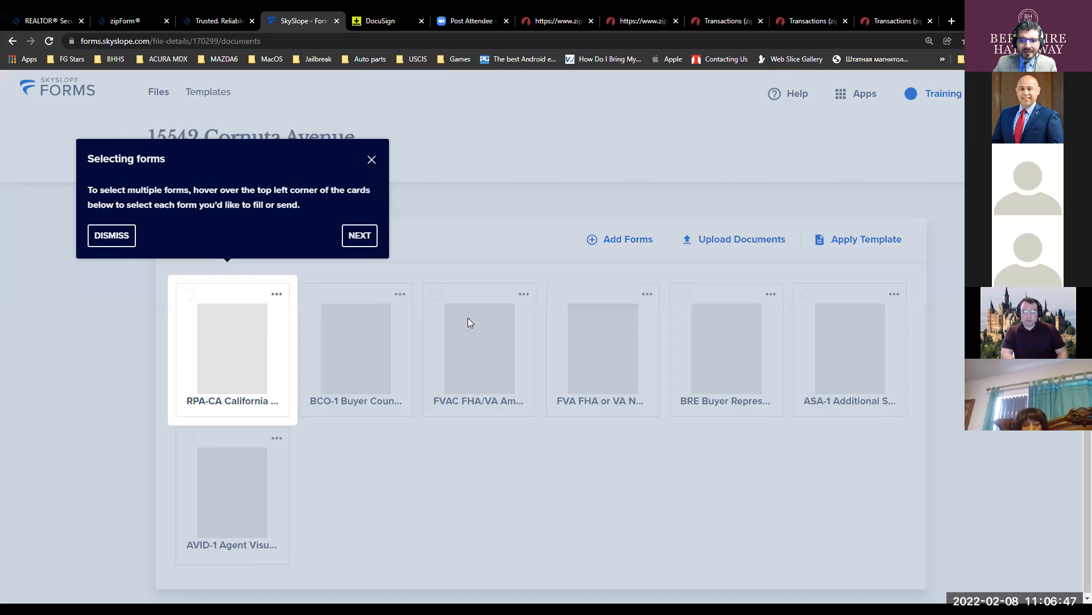
left_click(372, 160)
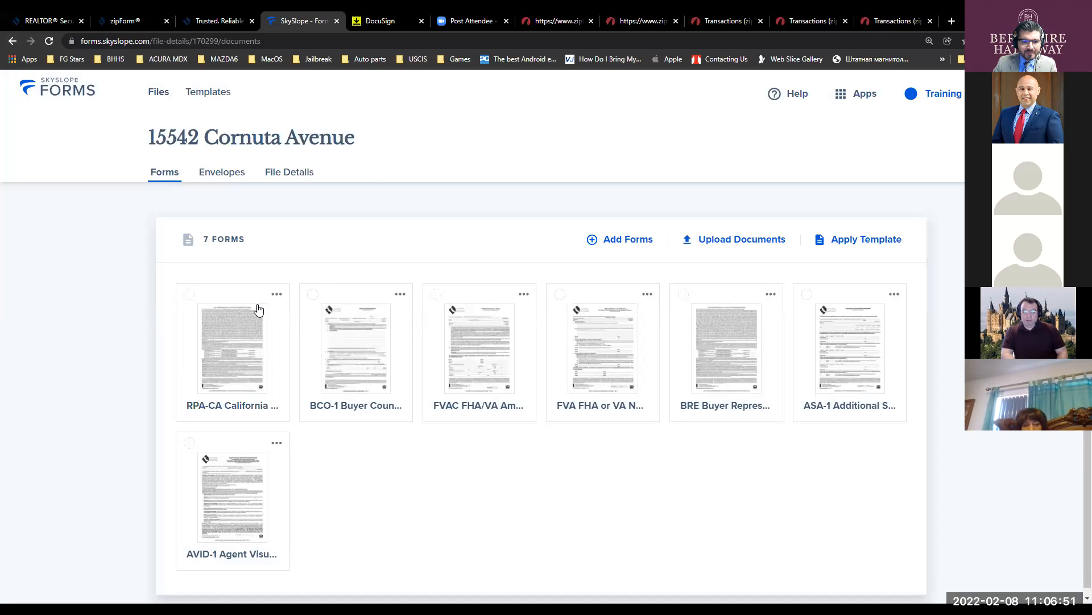
left_click(277, 295)
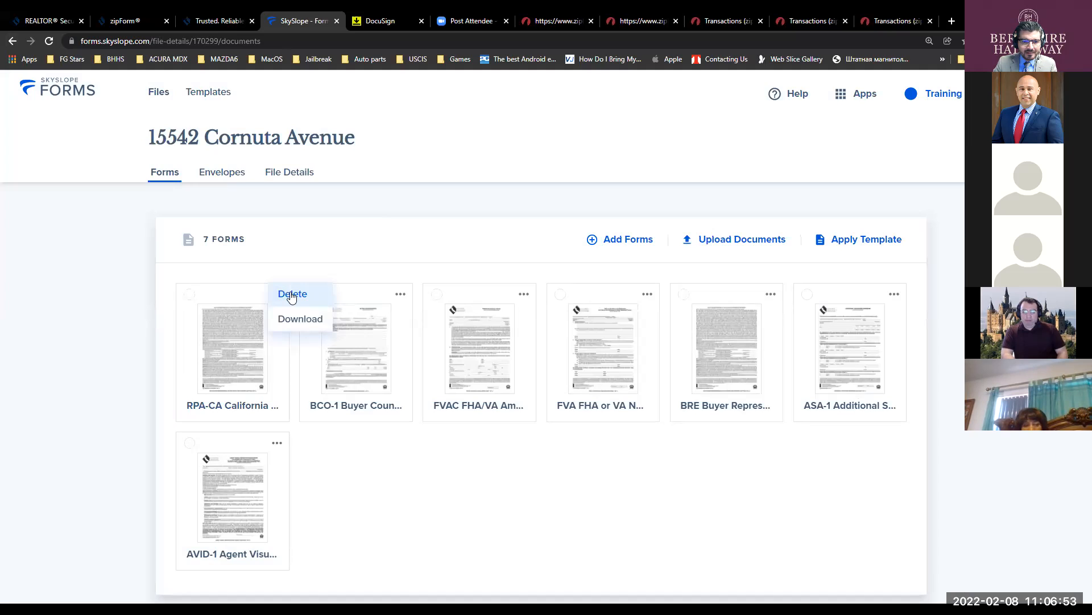
left_click(292, 294)
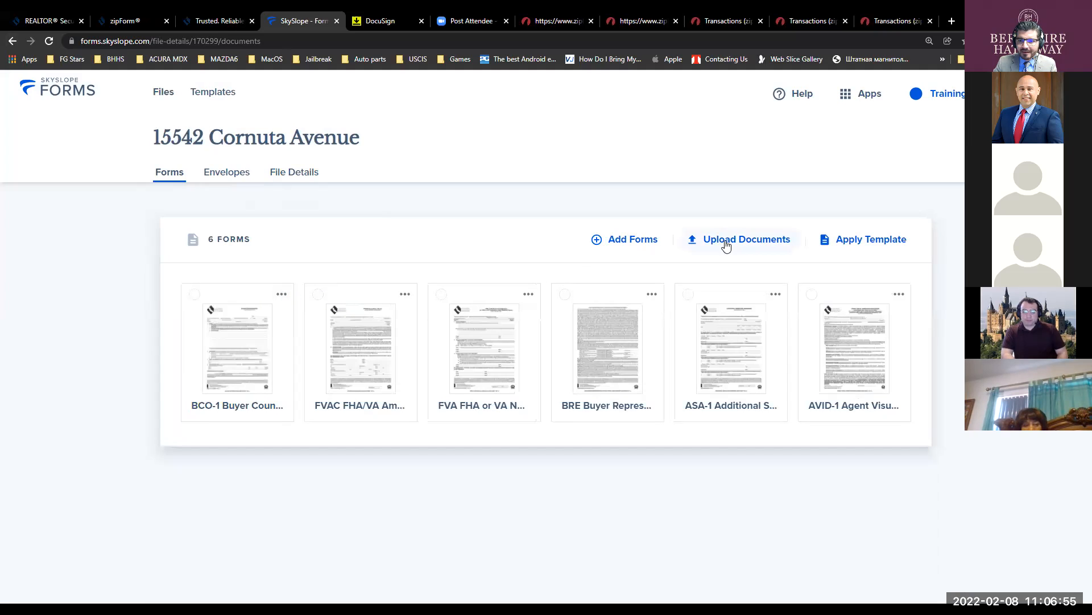
- Search the form library for 'rpa', preview and add the RPA-CA California Residential Purchase Agreement, and continue
left_click(633, 242)
left_click(447, 193)
type("rpa")
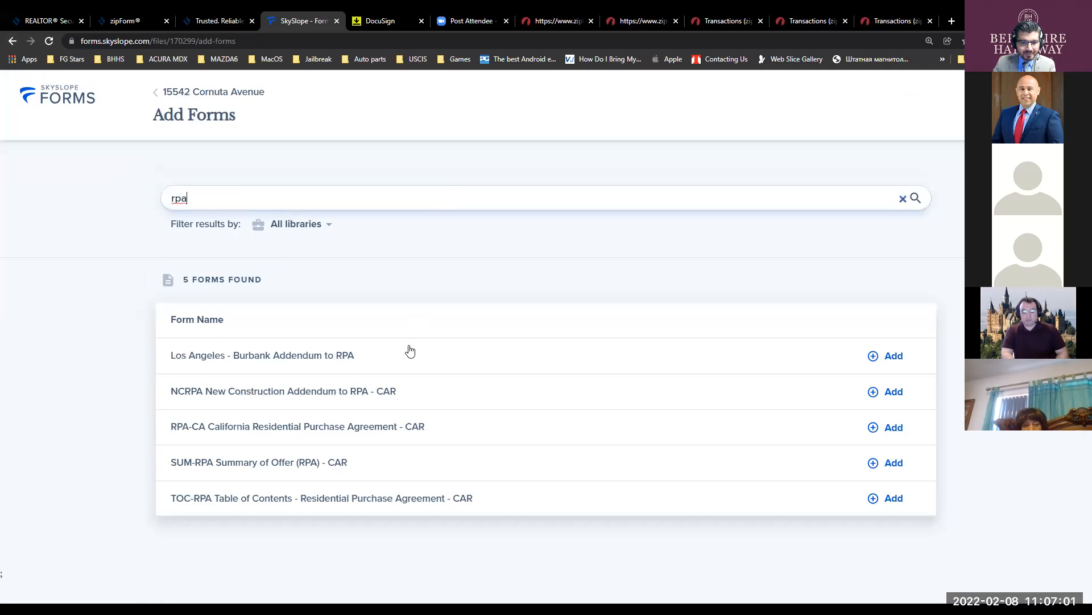
left_click(352, 430)
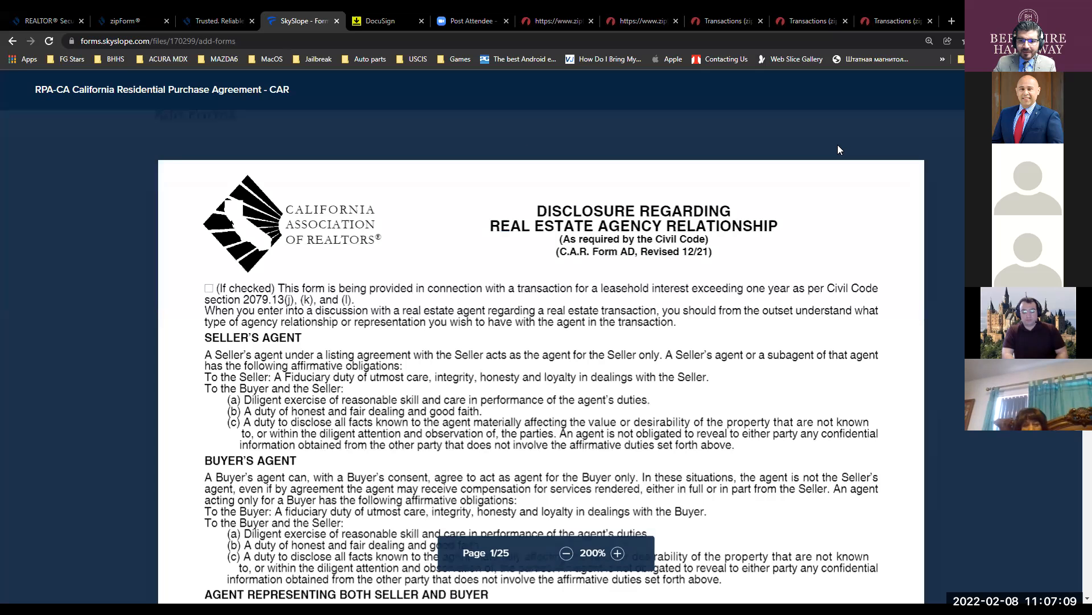
scroll(604, 310, "down", 10)
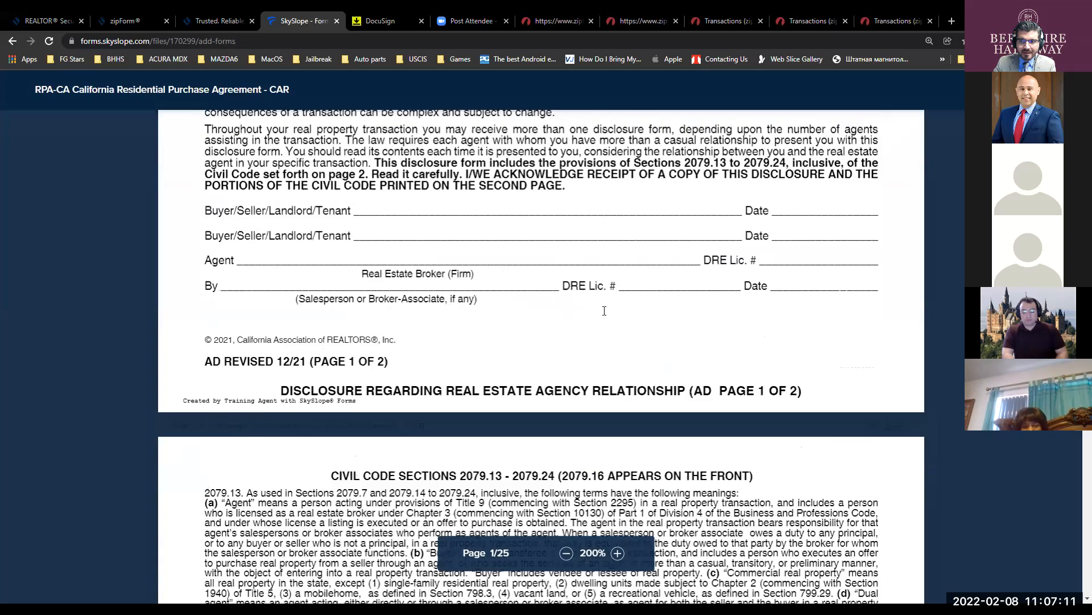
scroll(604, 310, "up", 3)
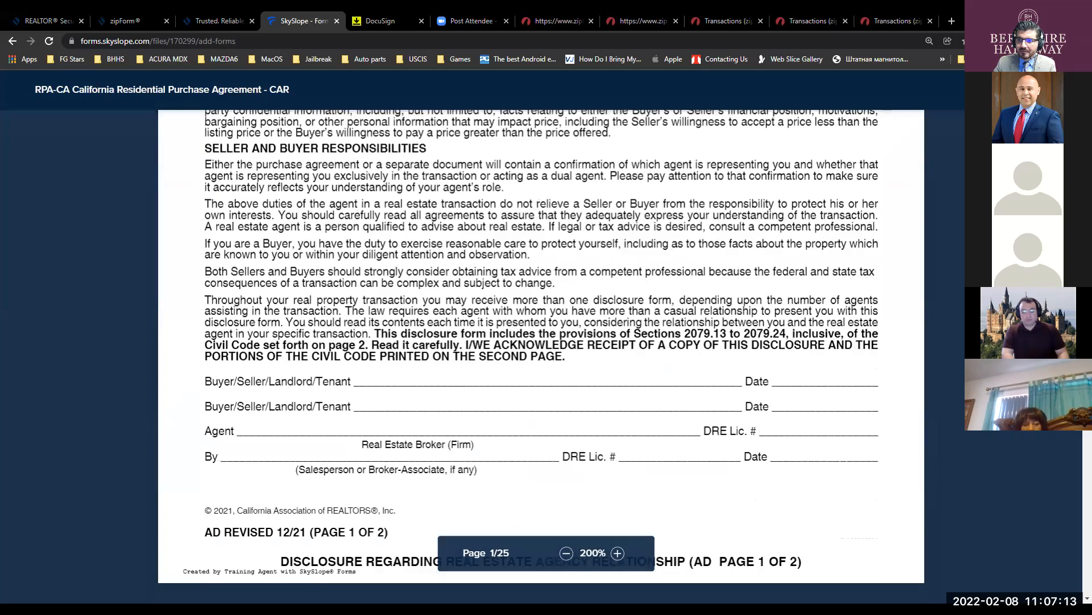
key("Escape")
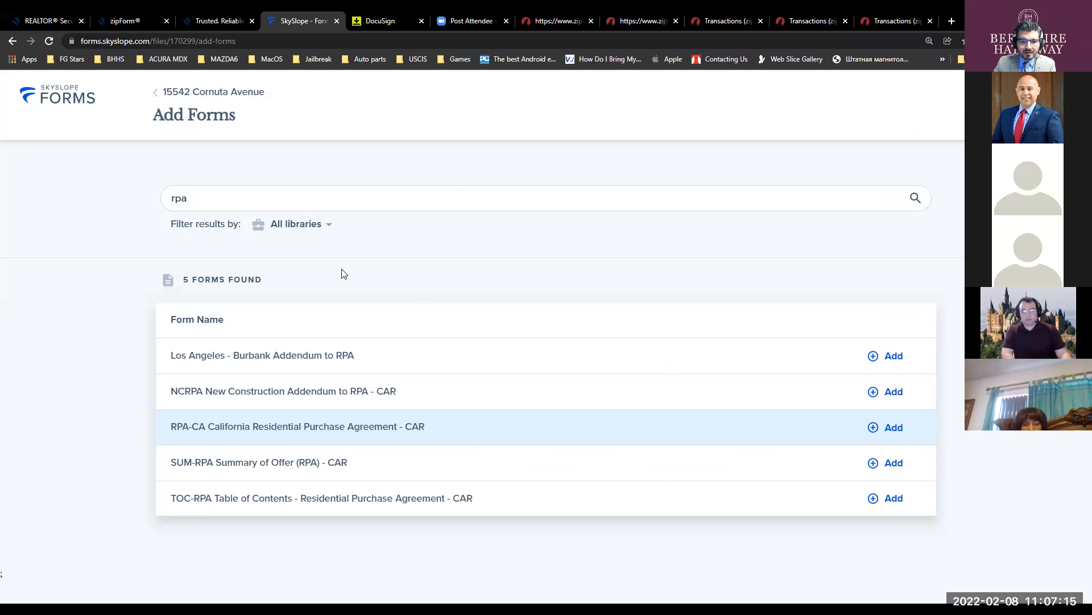
left_click(886, 427)
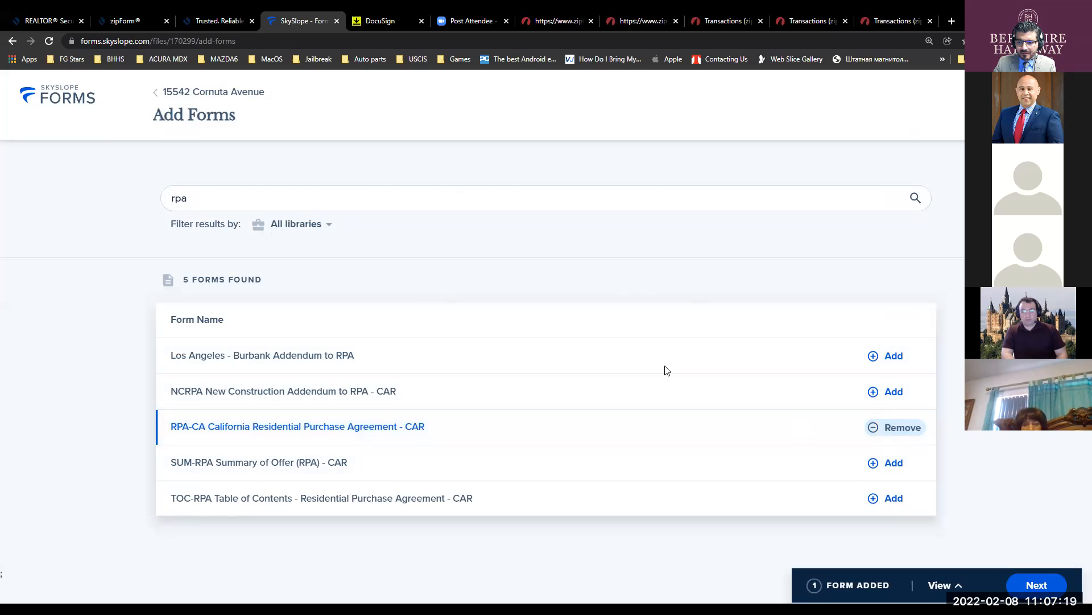
left_click(1037, 585)
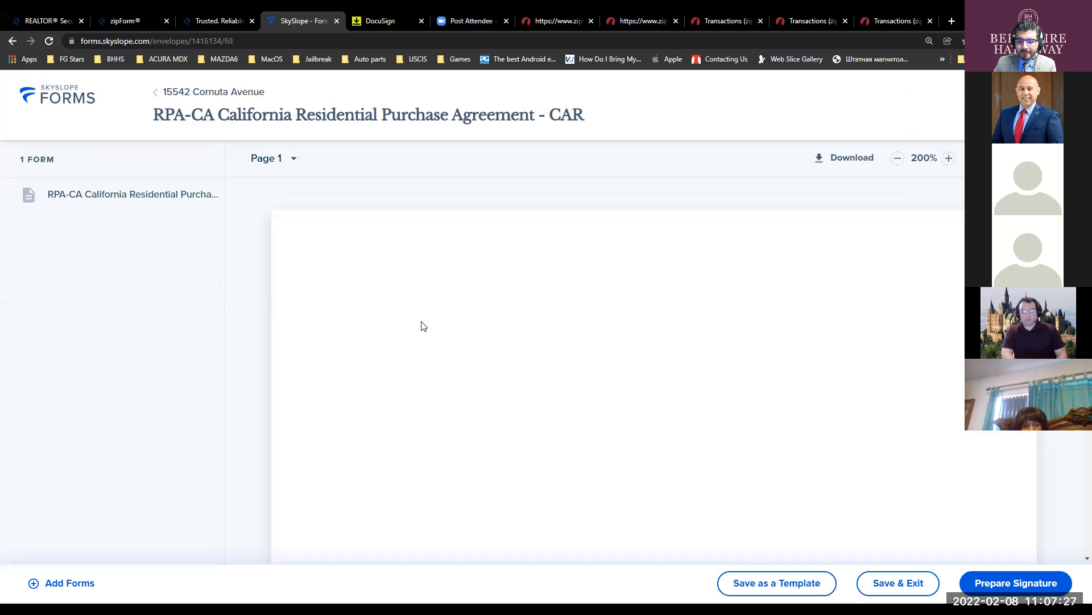
- Scroll the RPA pages down to page 8, reviewing the property address and 900,000.00 price terms
scroll(599, 320, "down", 8)
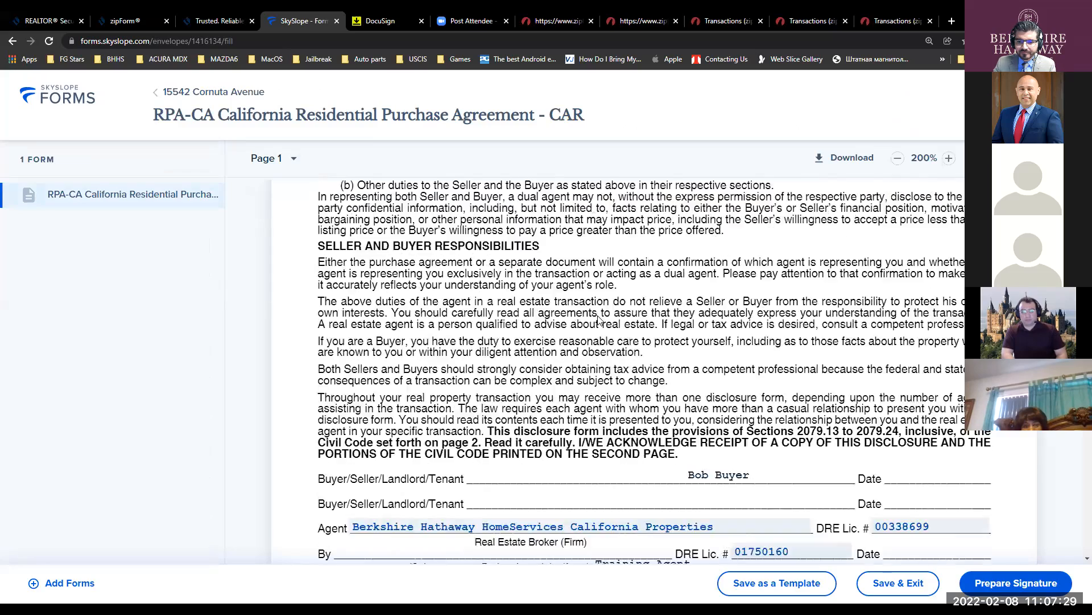
scroll(599, 320, "down", 6)
scroll(599, 320, "up", 4)
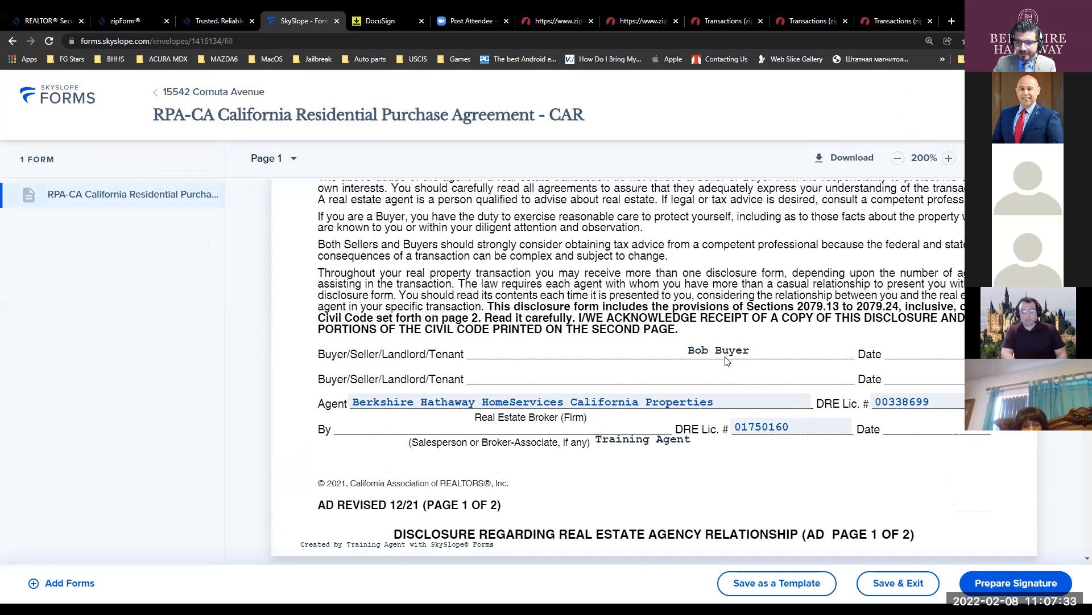
scroll(726, 361, "down", 15)
scroll(726, 360, "down", 20)
scroll(726, 366, "down", 20)
scroll(726, 367, "down", 15)
scroll(726, 367, "up", 5)
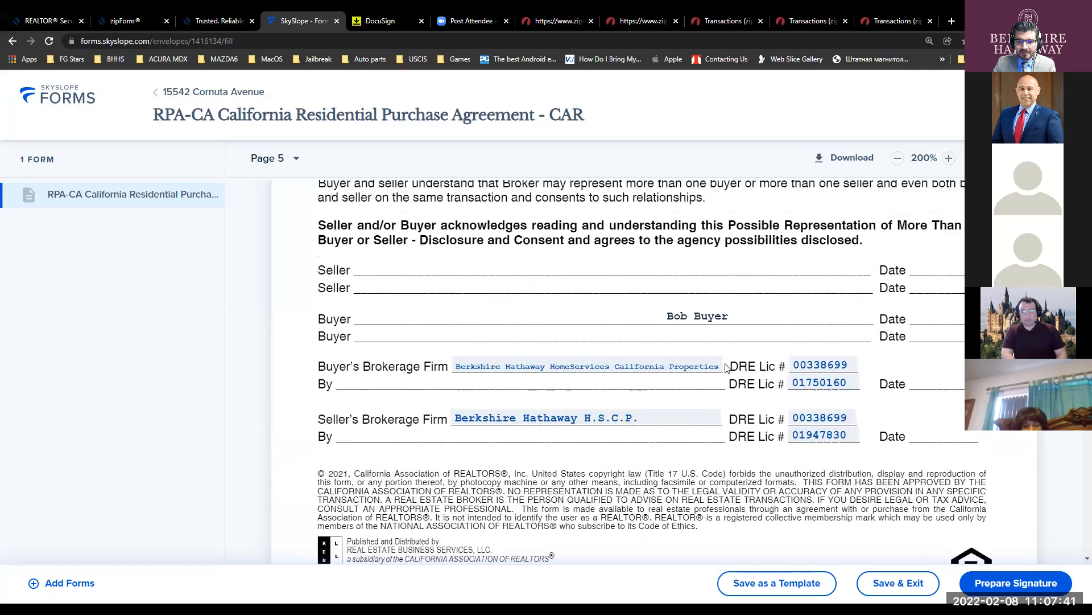
scroll(726, 368, "down", 6)
scroll(726, 368, "up", 5)
scroll(726, 368, "down", 5)
scroll(726, 367, "down", 15)
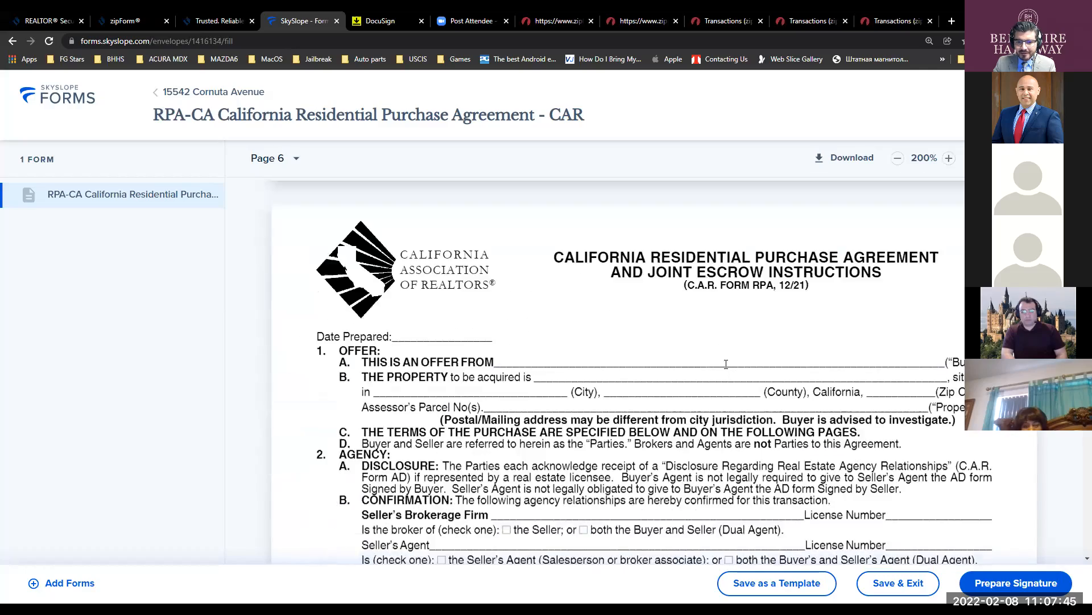
scroll(726, 364, "down", 6)
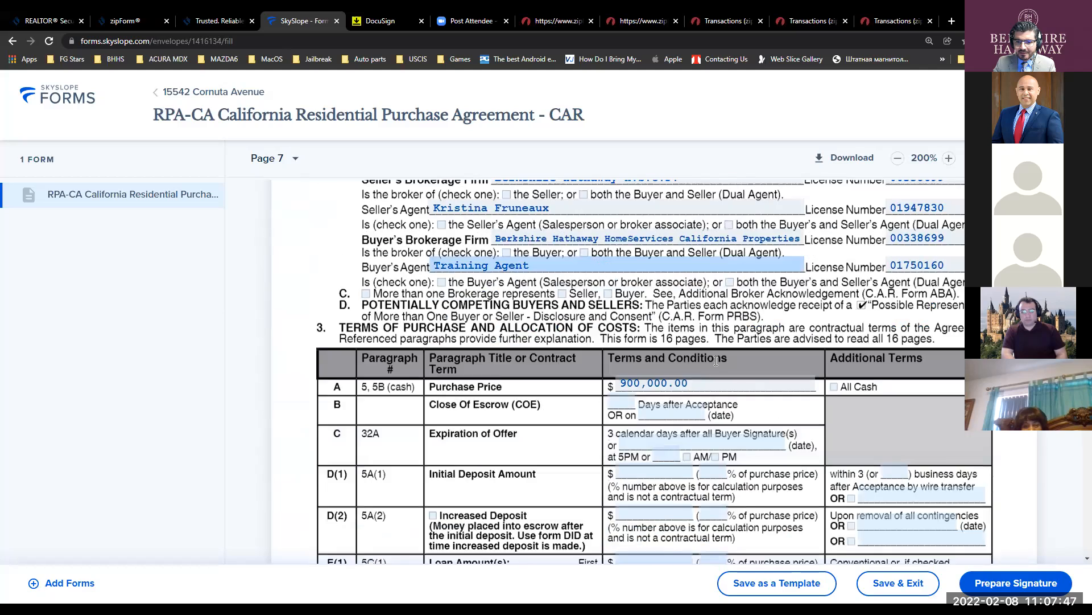
scroll(715, 360, "down", 2)
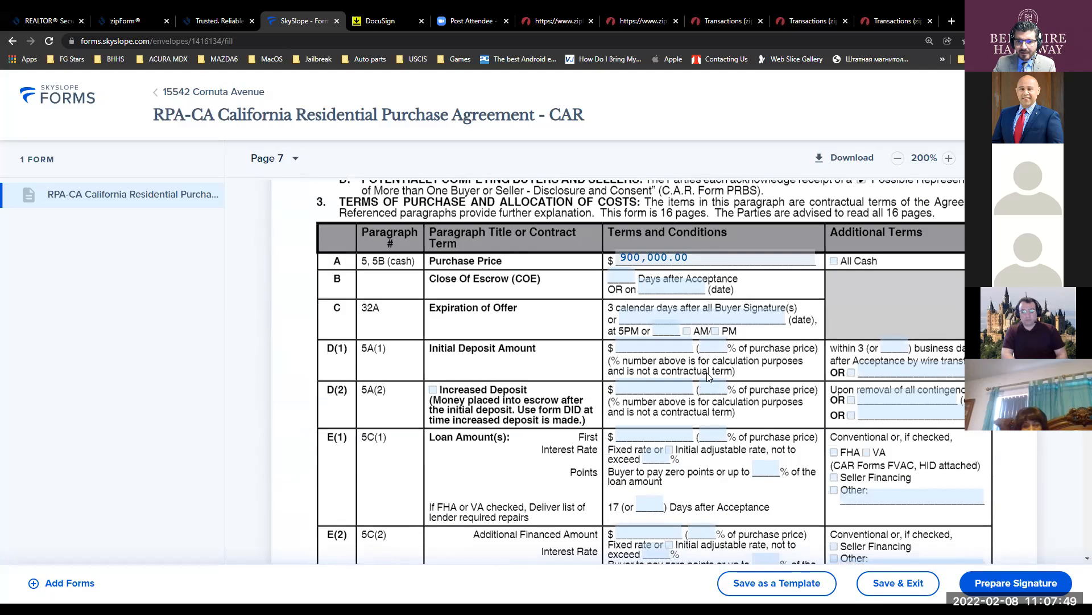
scroll(708, 375, "down", 3)
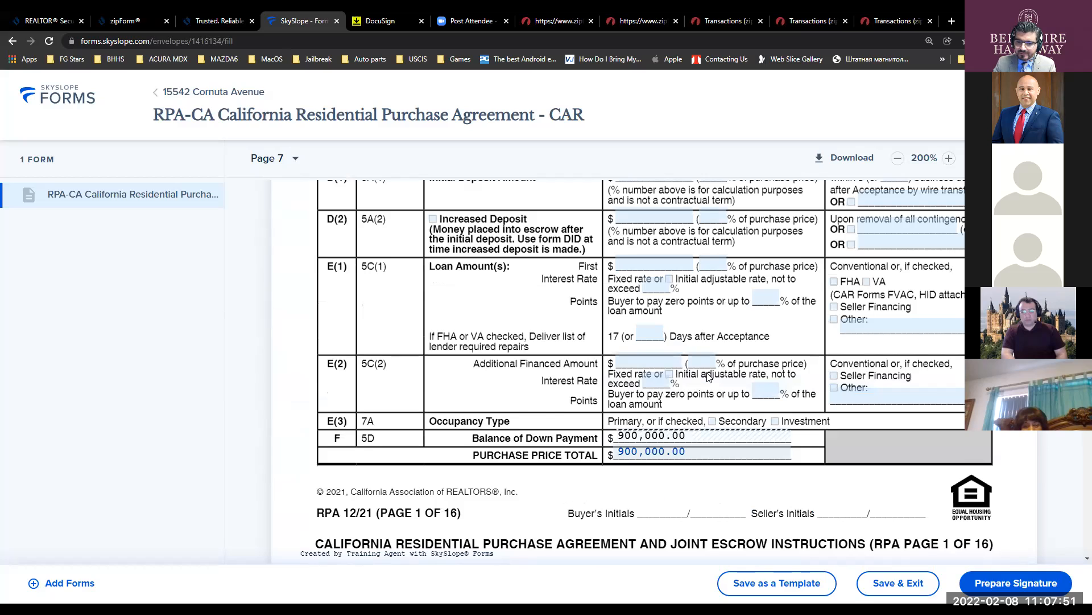
scroll(708, 375, "down", 4)
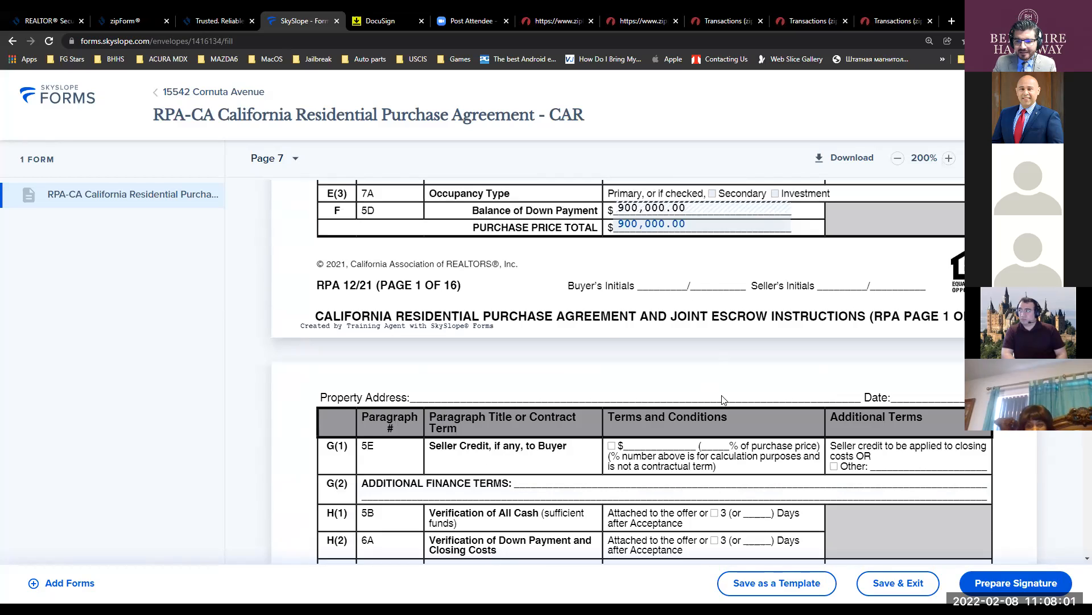
scroll(722, 399, "down", 2)
scroll(722, 396, "down", 1)
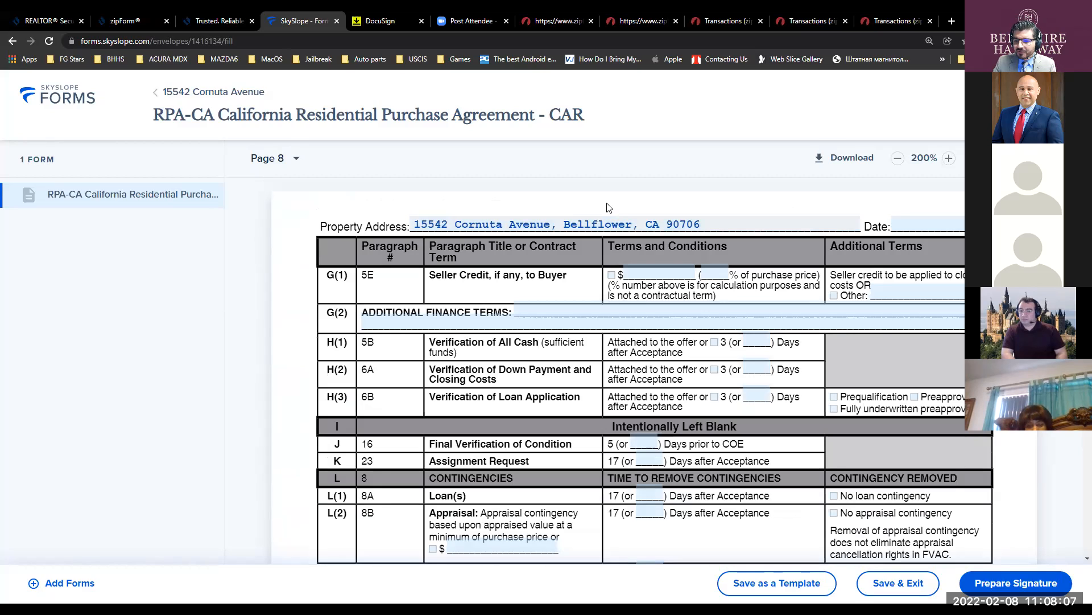
- Prepare the form for signatures and set the buyer agent's action to Needs to sign
left_click(1017, 589)
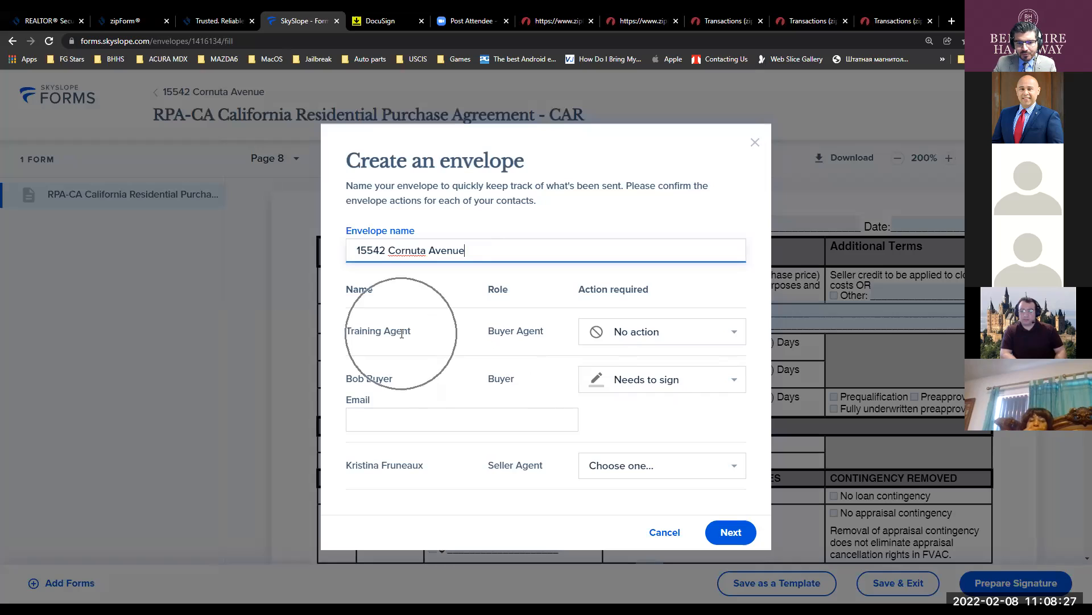
left_click(599, 334)
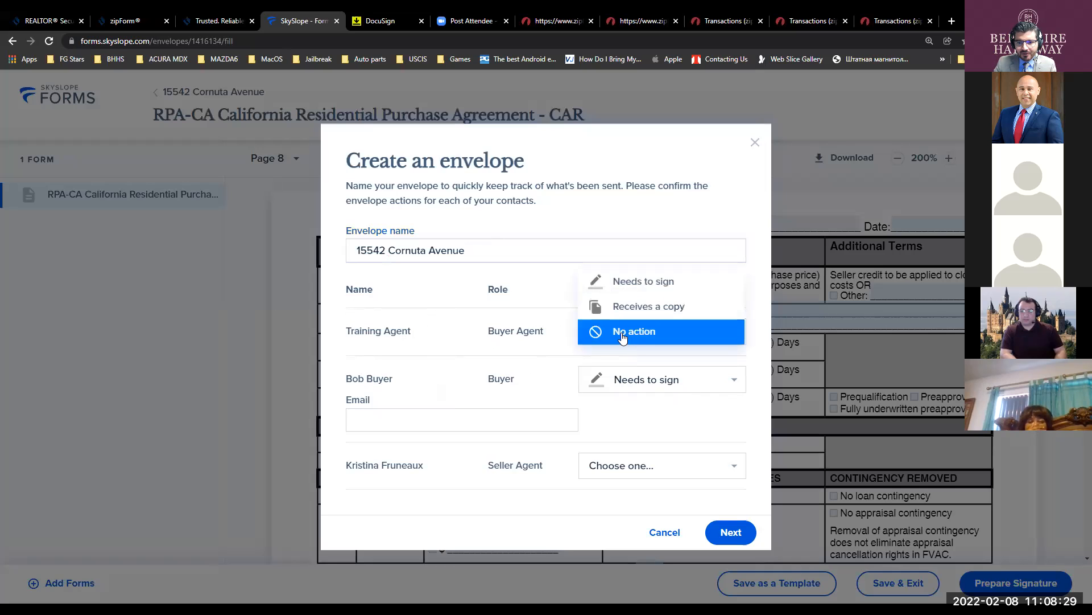
left_click(644, 282)
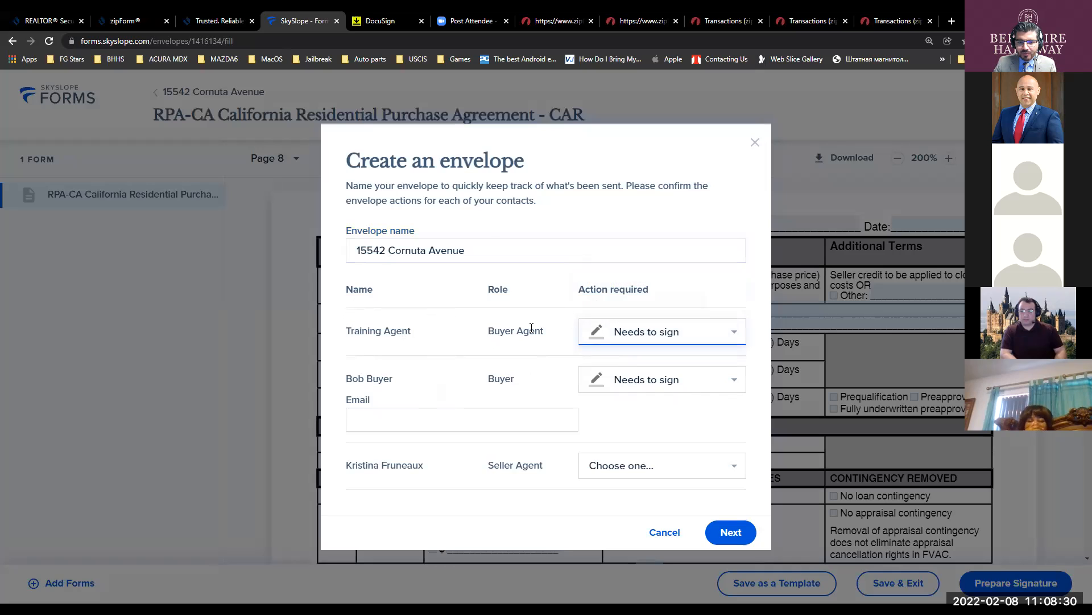
left_click_drag(415, 332, 360, 332)
left_click(423, 334)
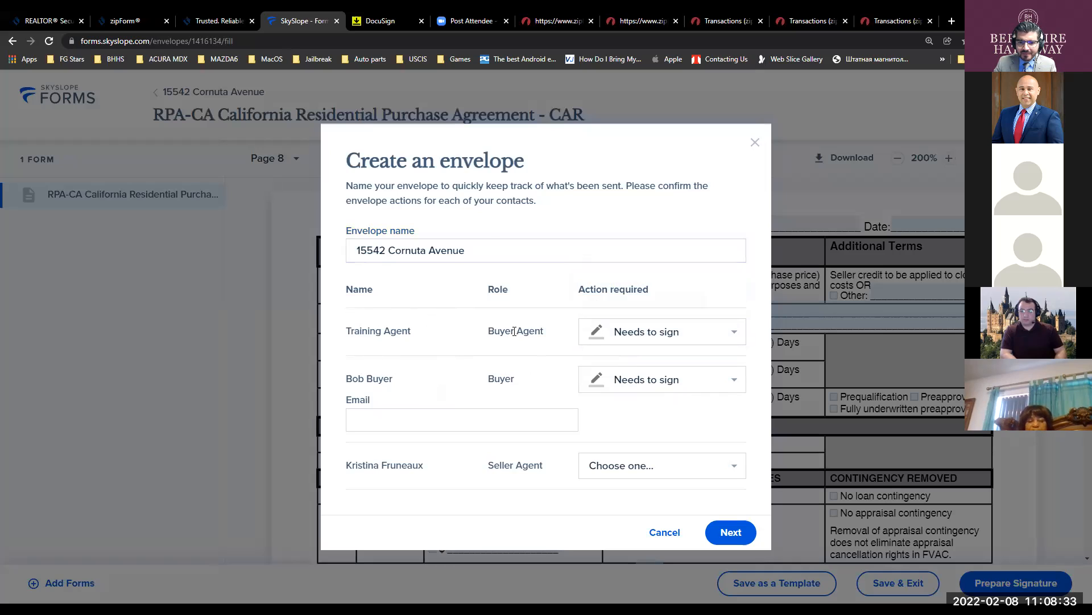
left_click_drag(544, 333, 511, 332)
left_click(545, 337)
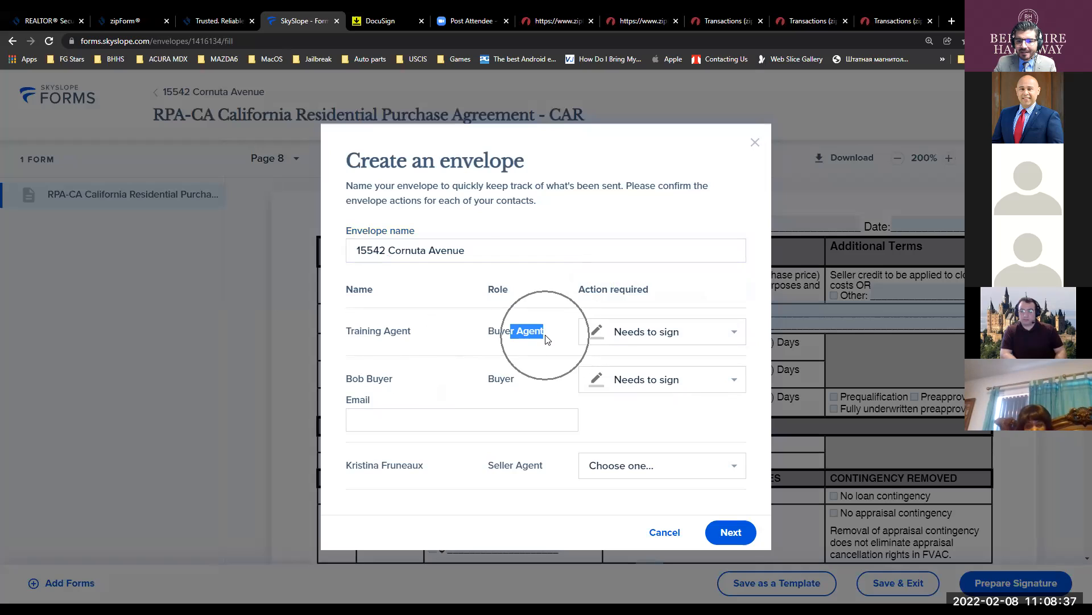
left_click_drag(345, 379, 386, 380)
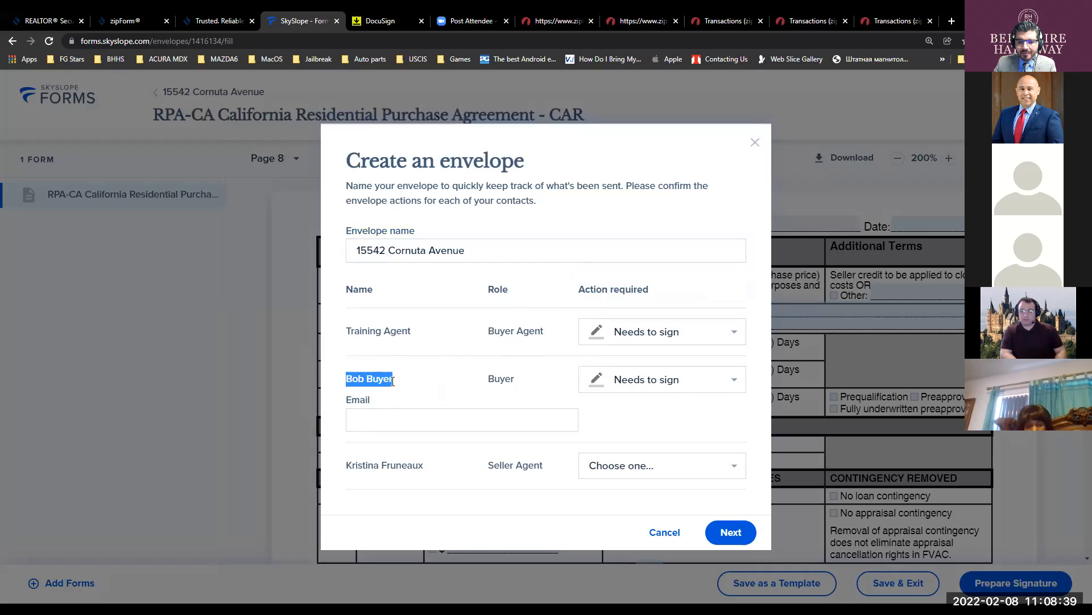
left_click_drag(488, 379, 504, 377)
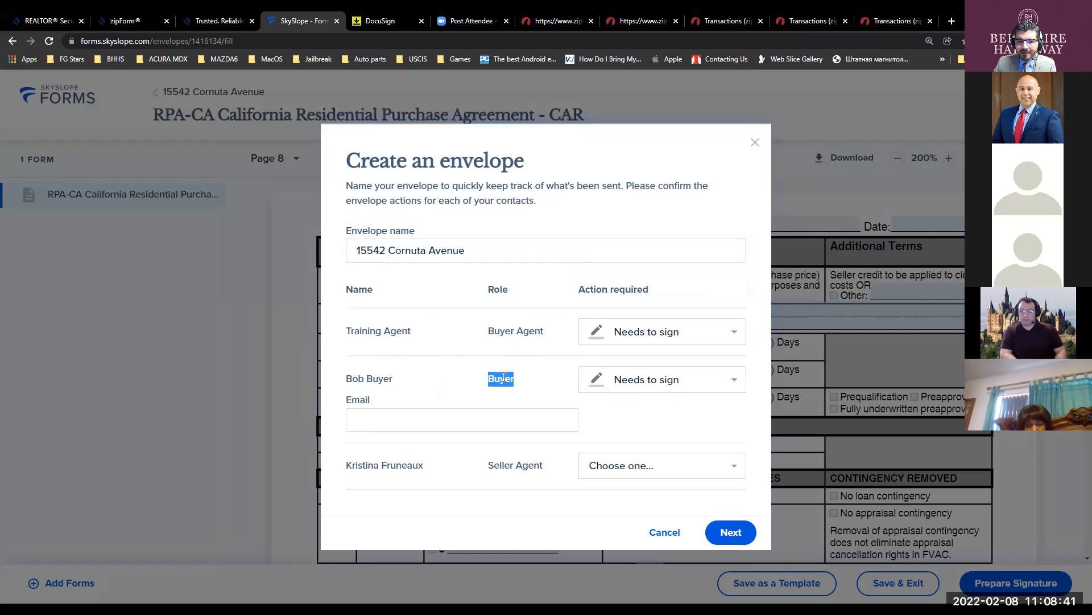
left_click_drag(350, 332, 412, 331)
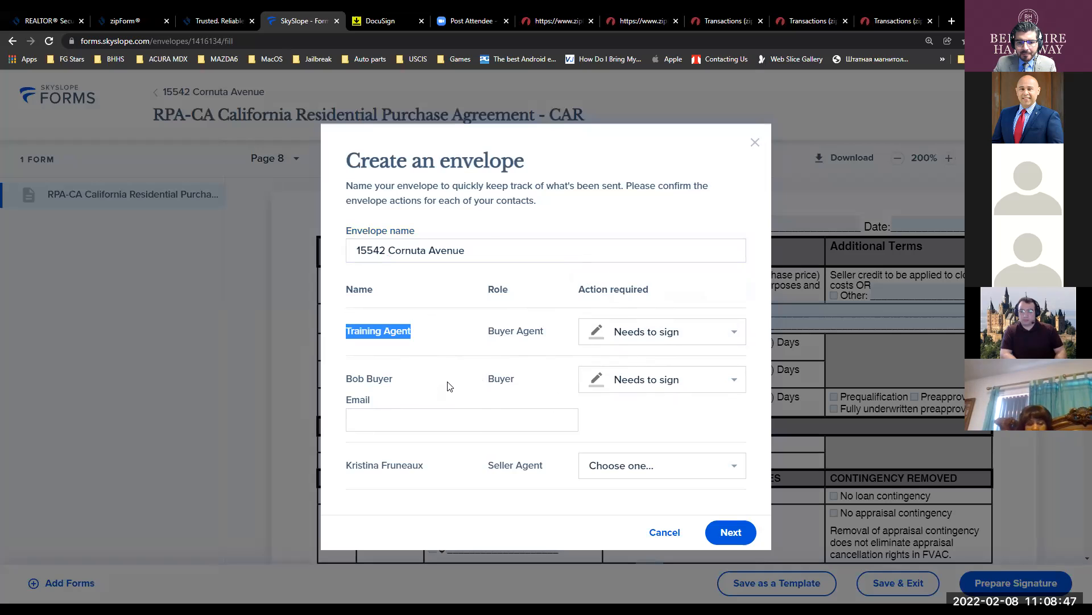
- Enter the buyer's e-mail address and continue to signature placement
left_click(407, 417)
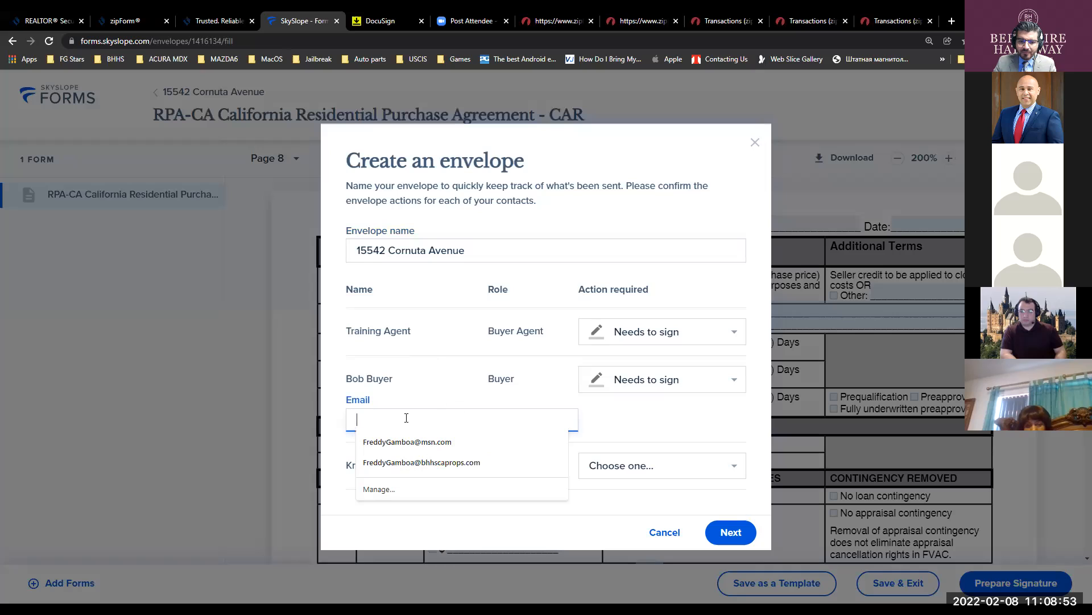
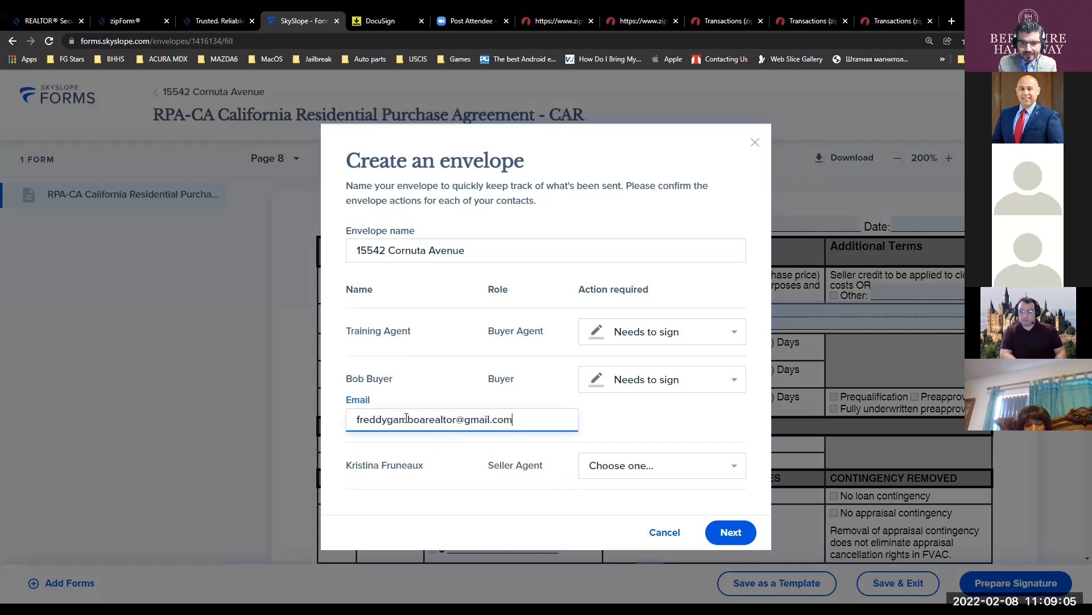
key("Tab")
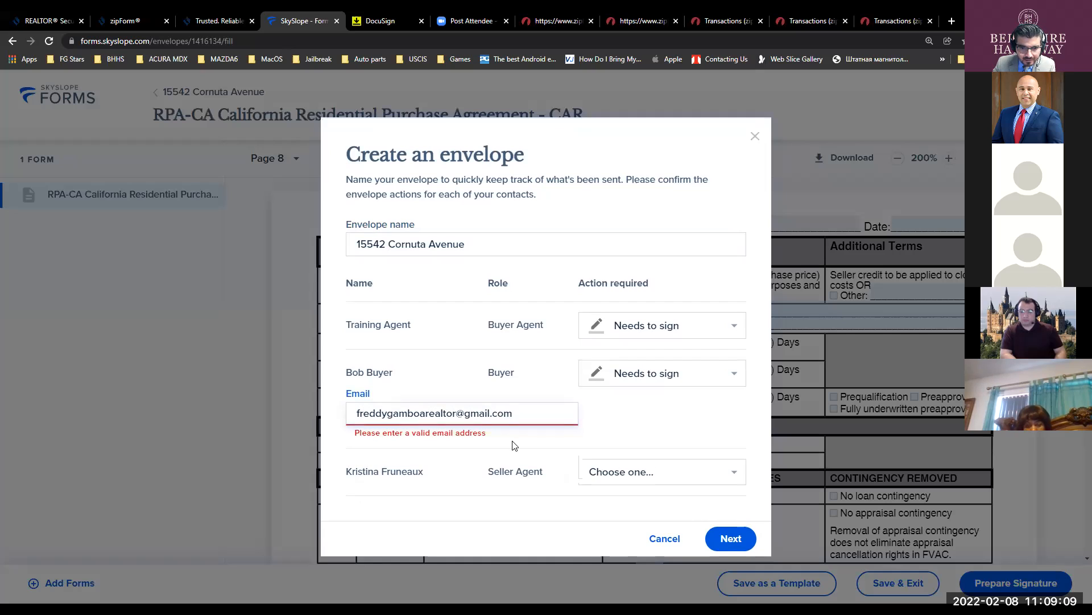
left_click(506, 424)
left_click(597, 422)
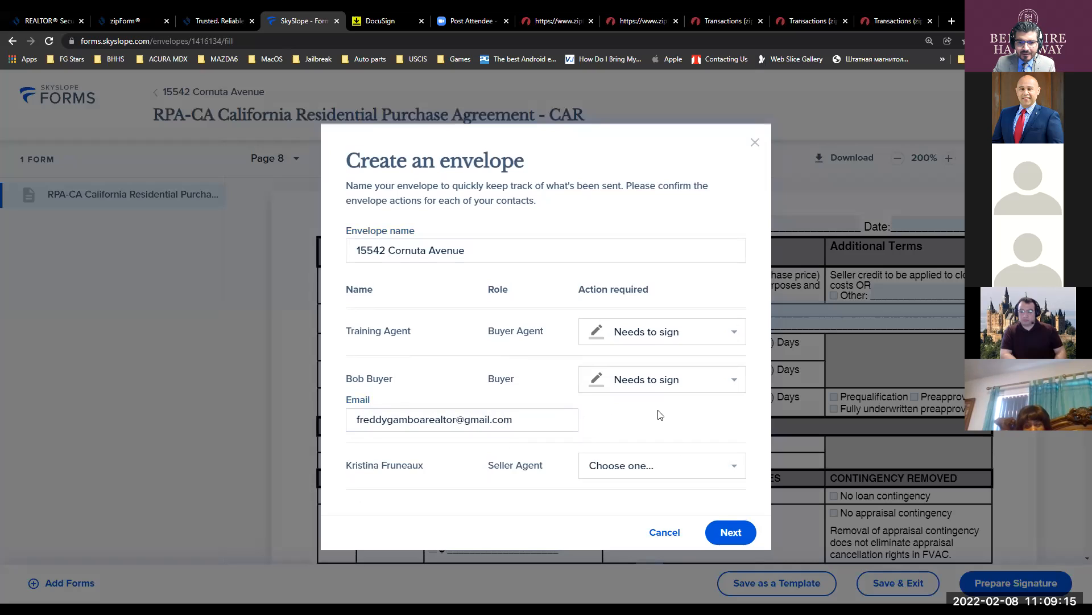
left_click(730, 533)
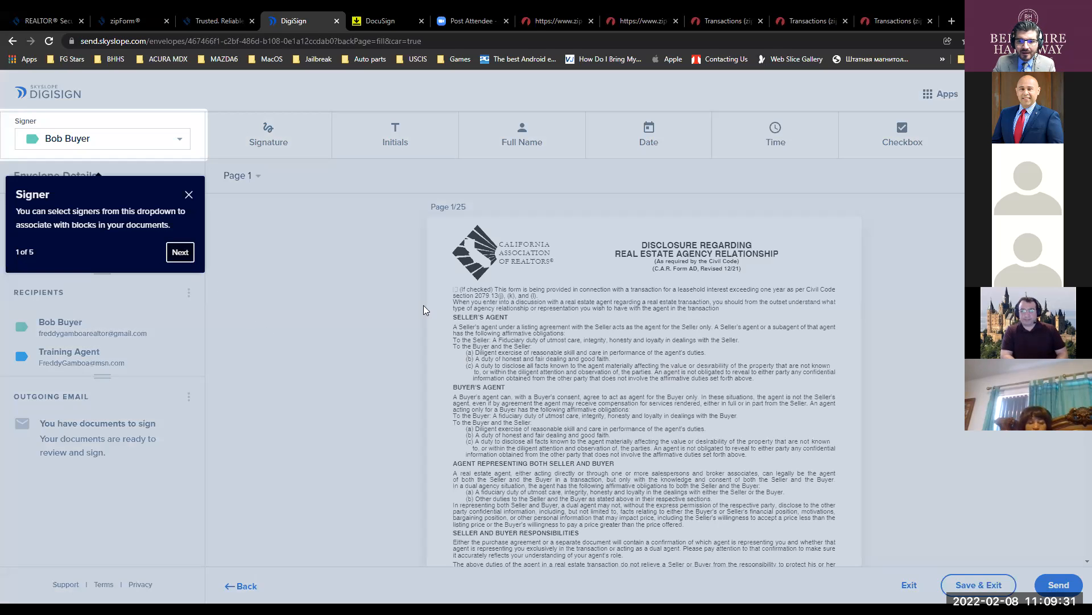
- Get through the five-step DigiSign welcome tour and scroll to page 1's buyer signature blocks
left_click(181, 254)
left_click(729, 266)
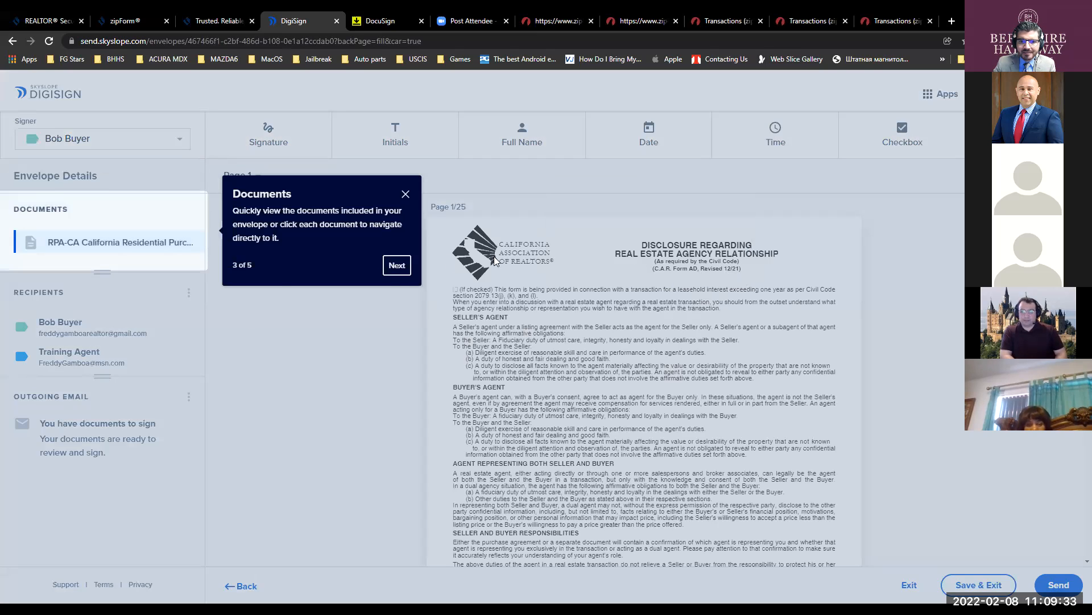
left_click(396, 265)
left_click(387, 368)
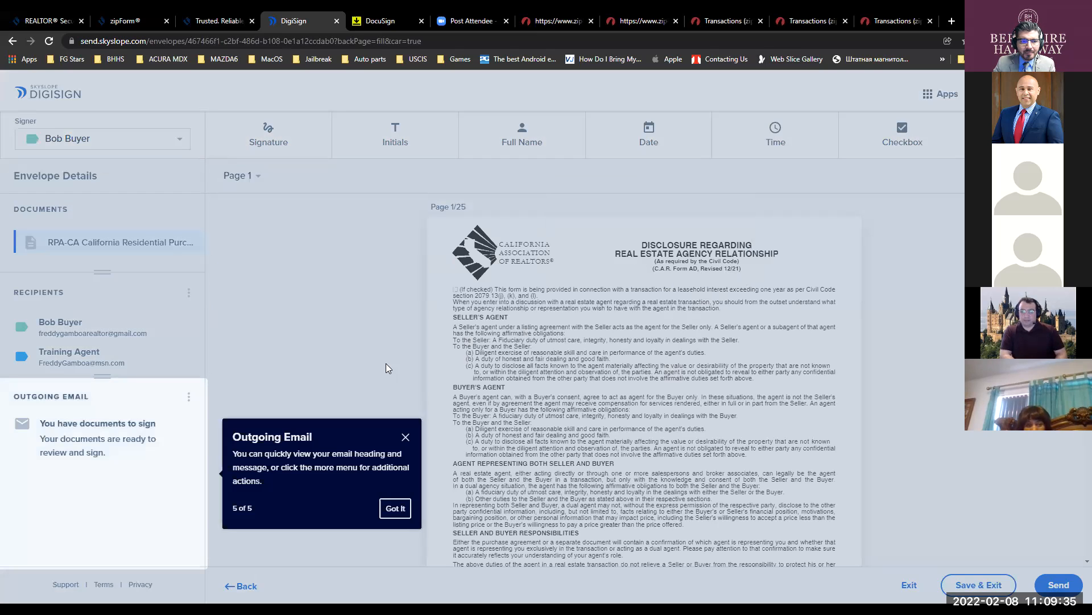
left_click(395, 508)
scroll(623, 396, "down", 1)
scroll(623, 397, "down", 3)
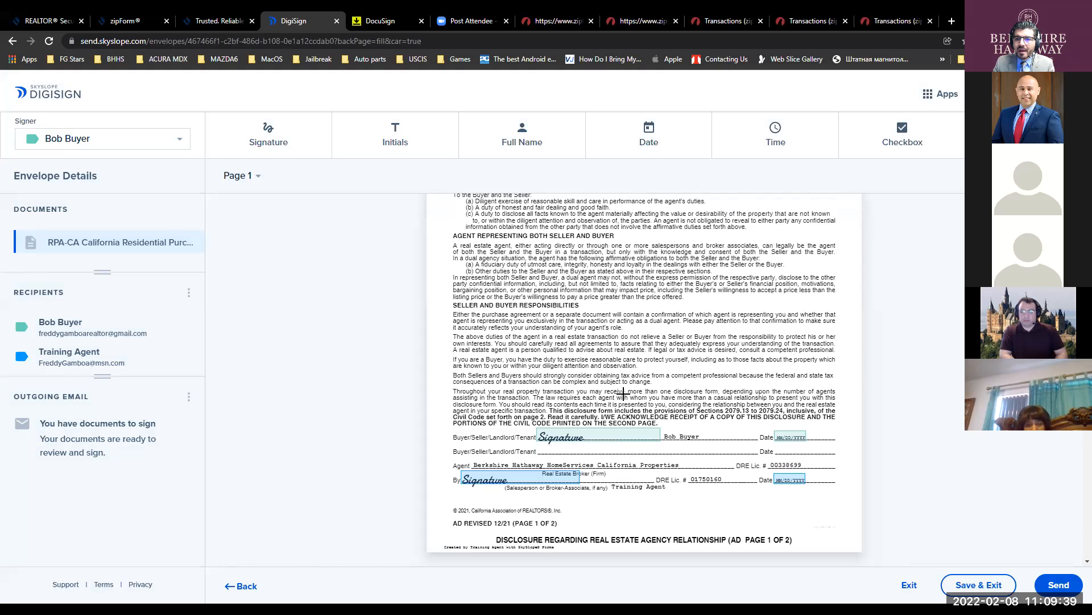
key("ctrl")
key("ctrl")
key("ctrl")
key("ctrl")
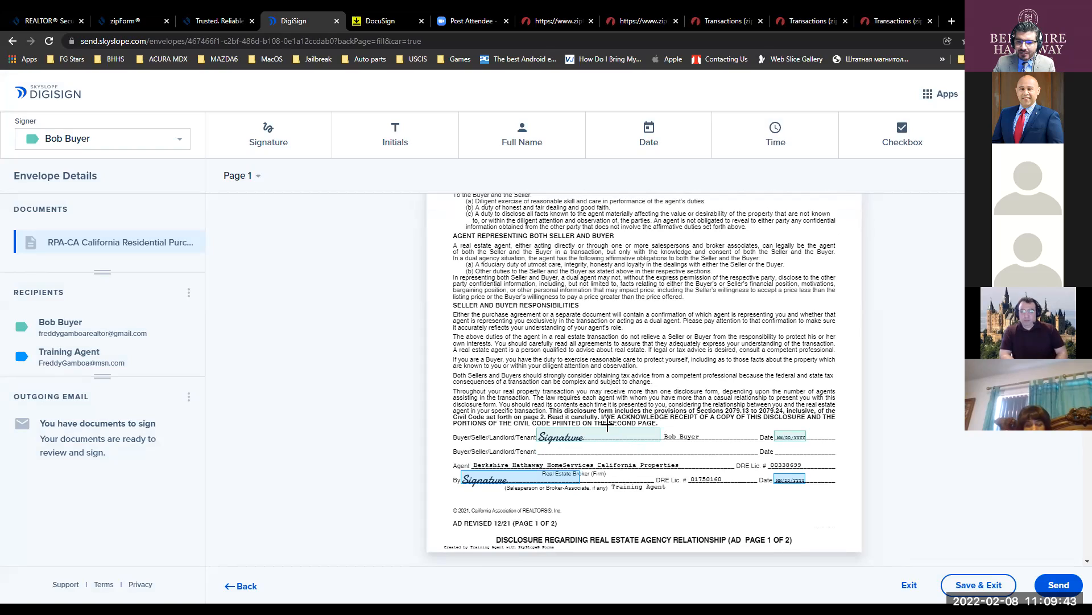
- Scroll through envelope pages 7 to 9 of the RPA to review the placed fields
scroll(734, 436, "down", 2)
scroll(734, 436, "down", 12)
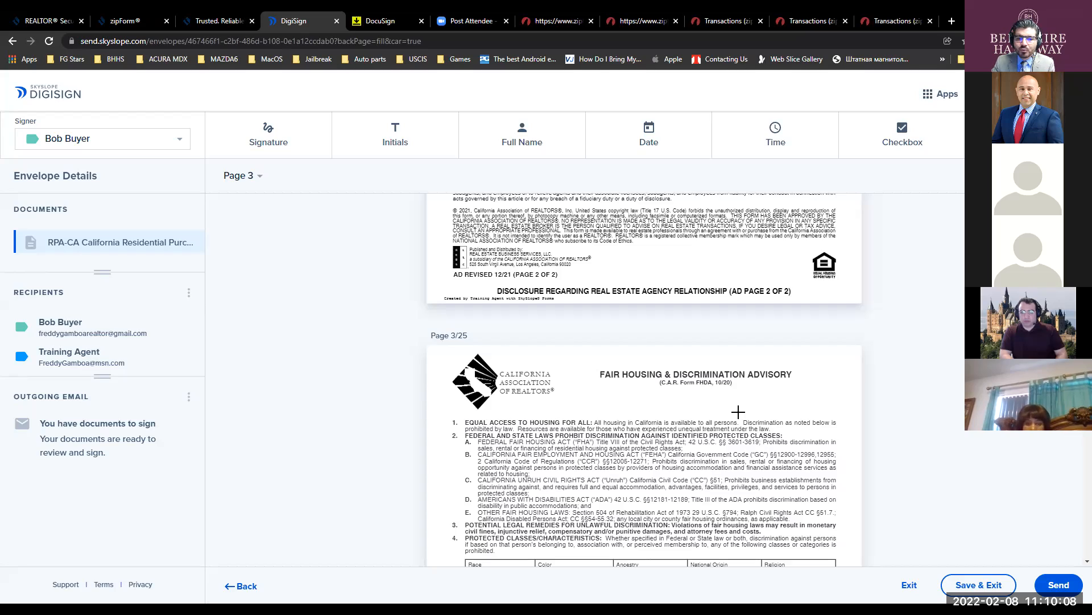
scroll(600, 400, "down", 6)
scroll(601, 399, "down", 14)
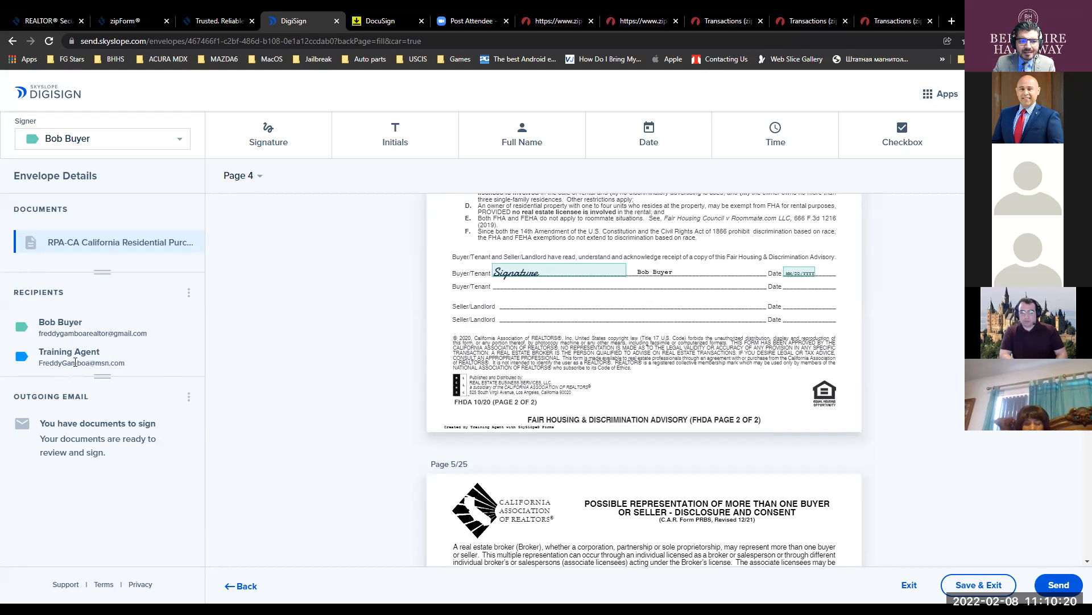
scroll(307, 371, "down", 4)
scroll(592, 397, "down", 12)
scroll(595, 402, "down", 12)
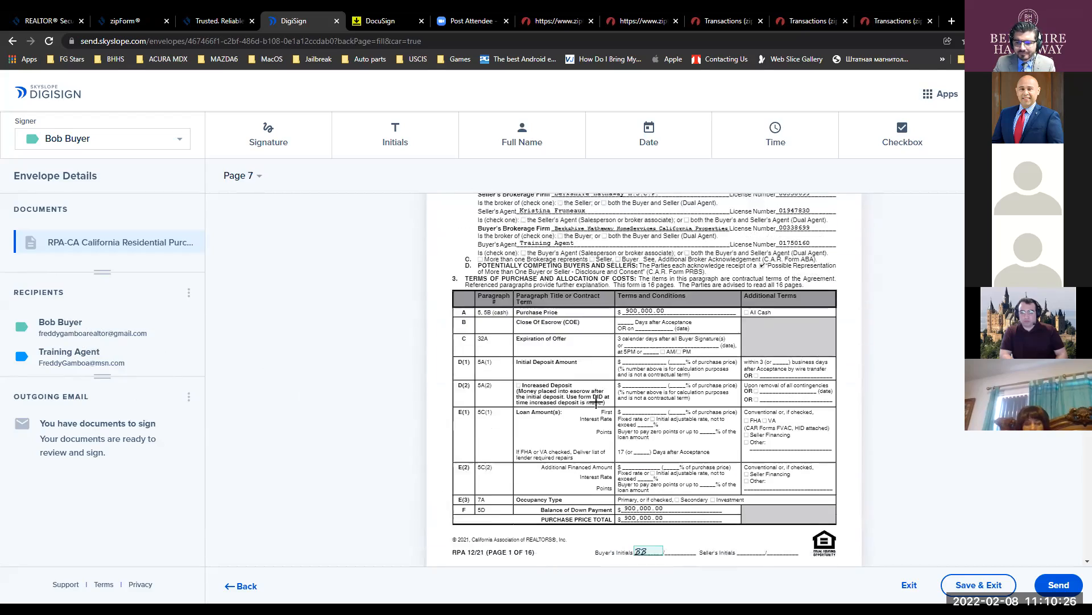
scroll(596, 402, "down", 3)
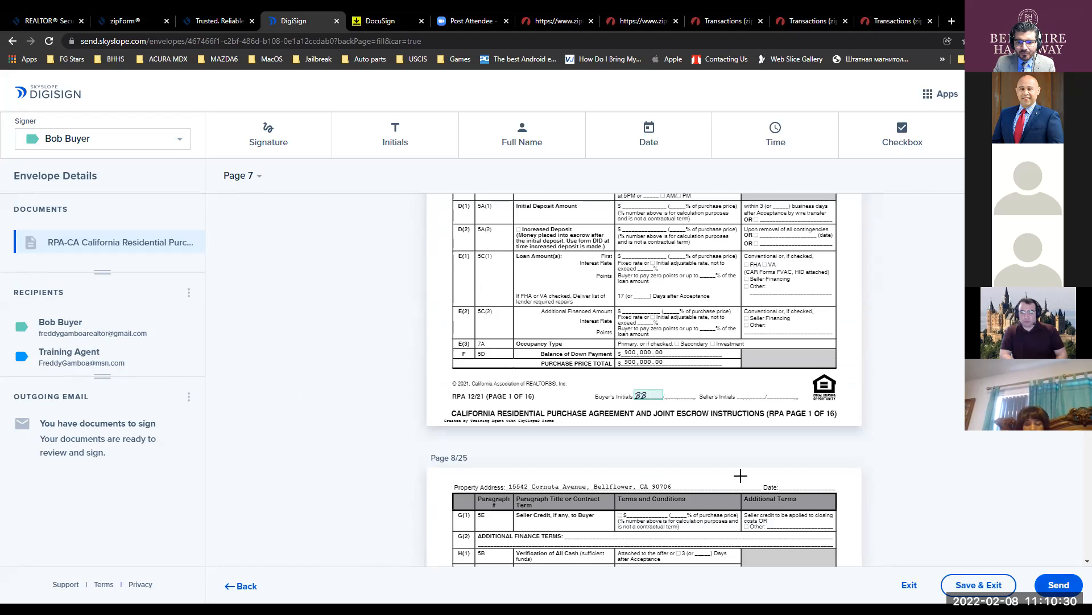
scroll(739, 471, "down", 13)
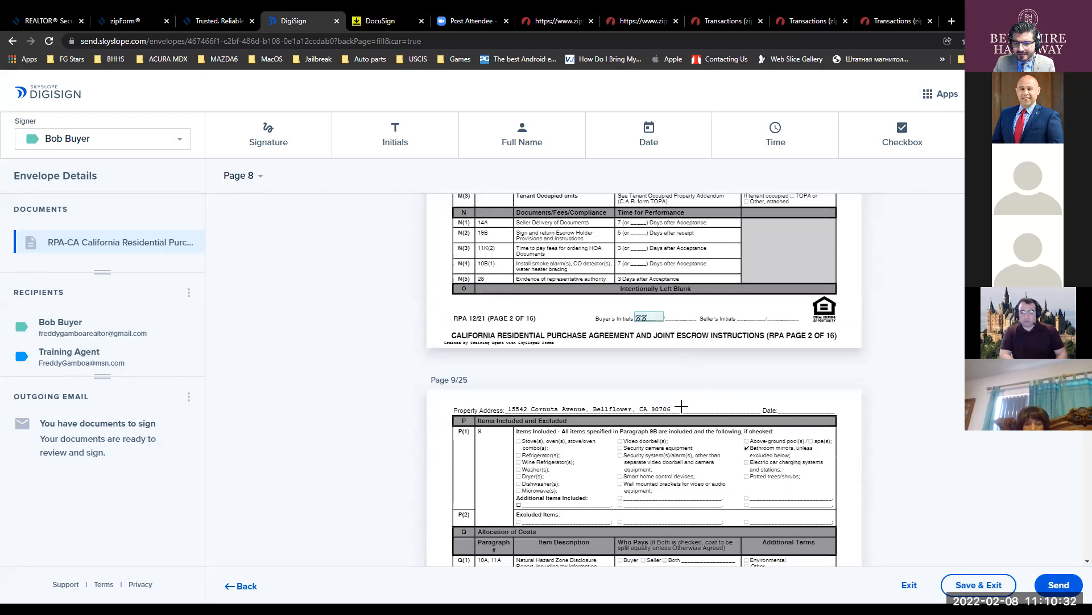
scroll(678, 404, "down", 10)
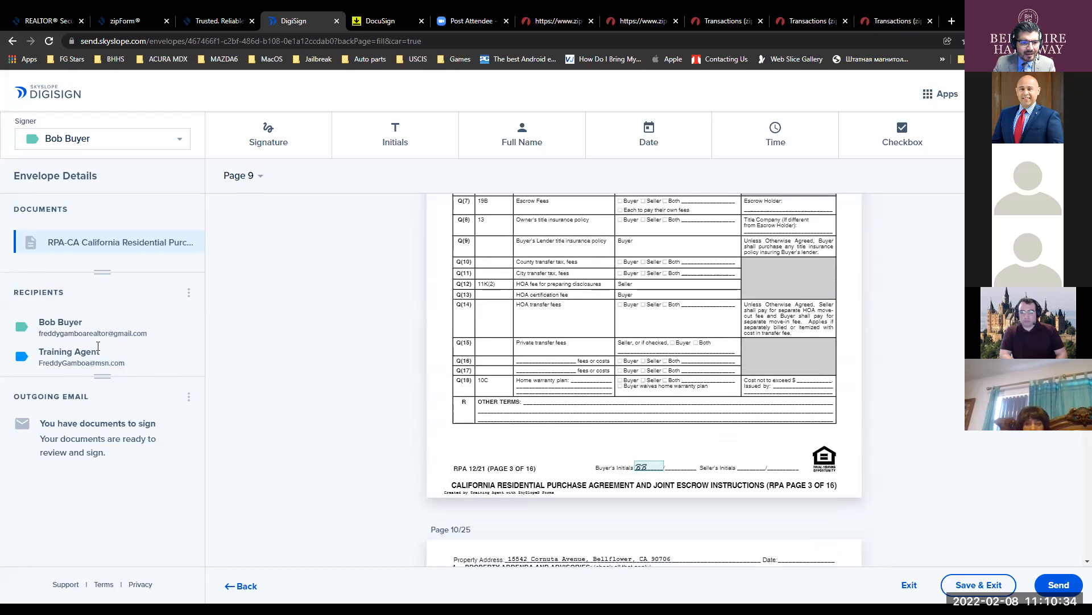
- Bring up the Recipients menu options and check the buyer's initials field on page 7
left_click(189, 293)
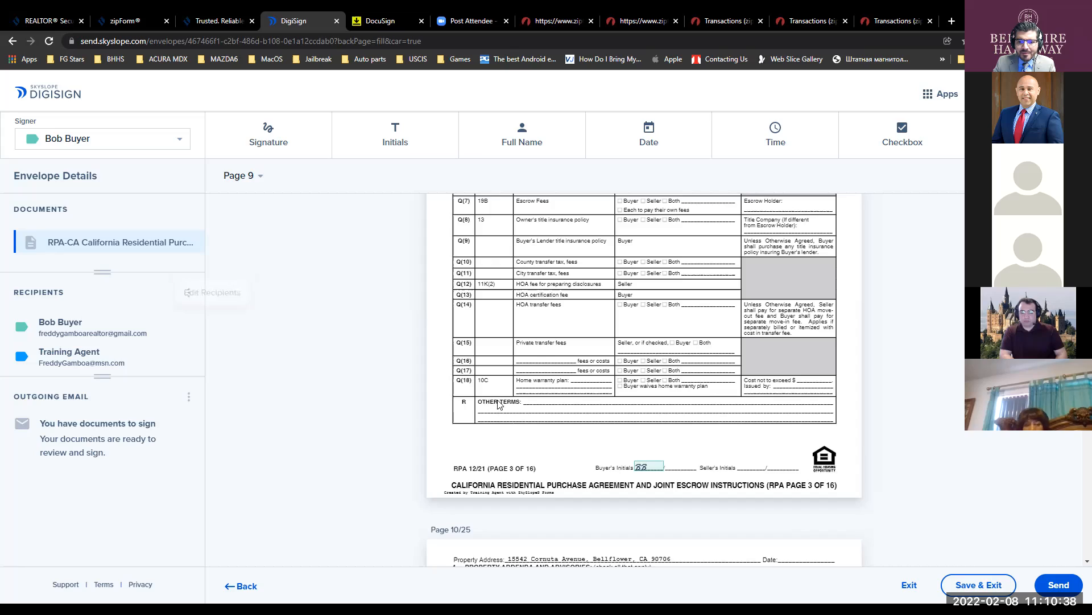
scroll(501, 402, "up", 20)
scroll(499, 400, "up", 5)
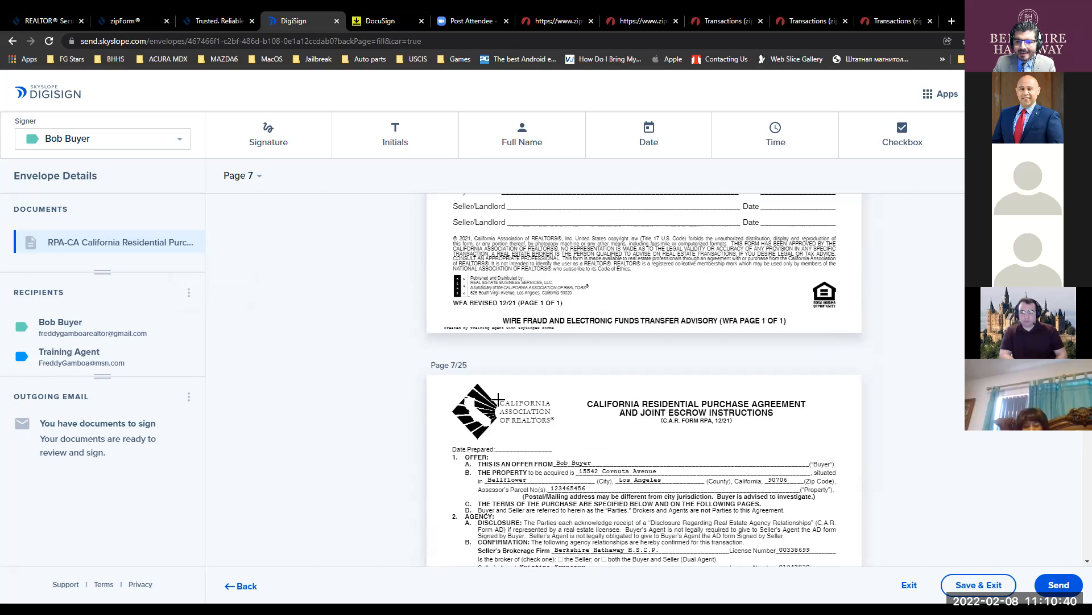
scroll(499, 400, "down", 3)
scroll(499, 401, "down", 3)
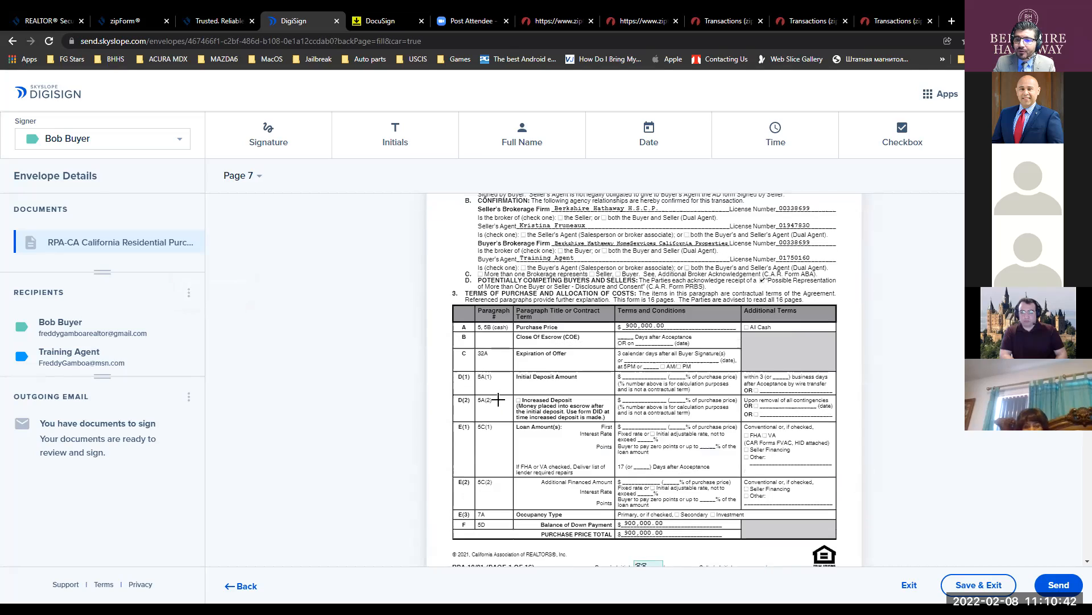
scroll(499, 400, "down", 1)
left_click(643, 513)
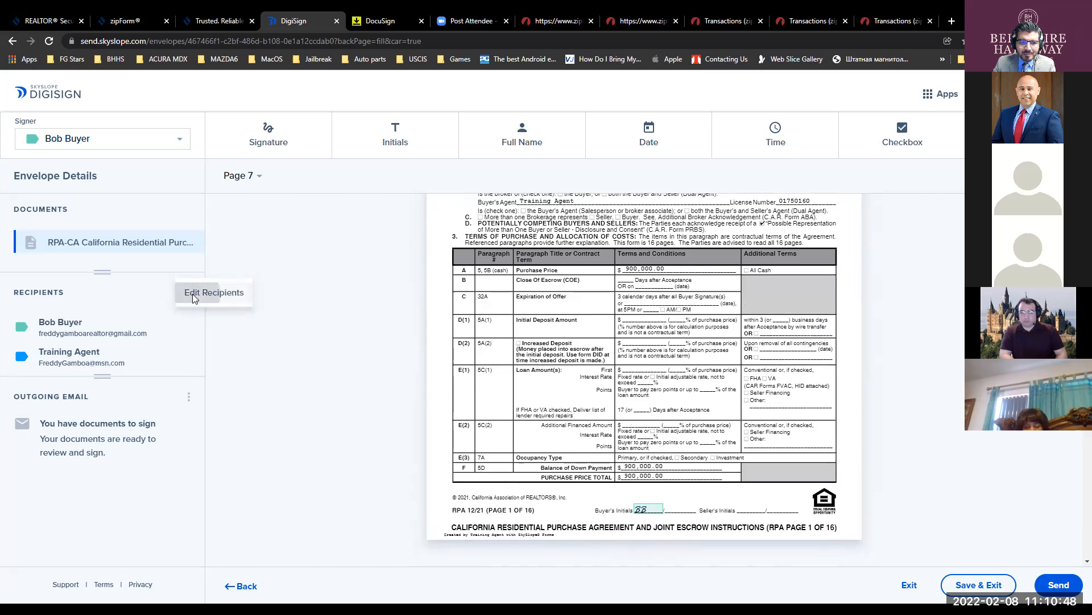
- In Edit Recipients, replace the buyer's first name with the full name and save it
left_click(191, 297)
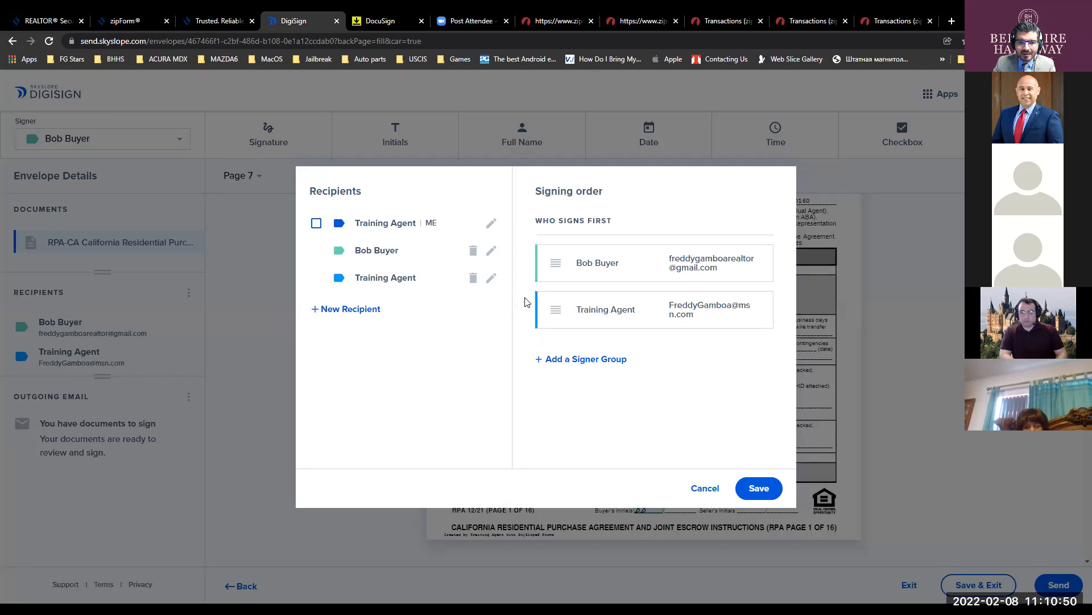
left_click(492, 254)
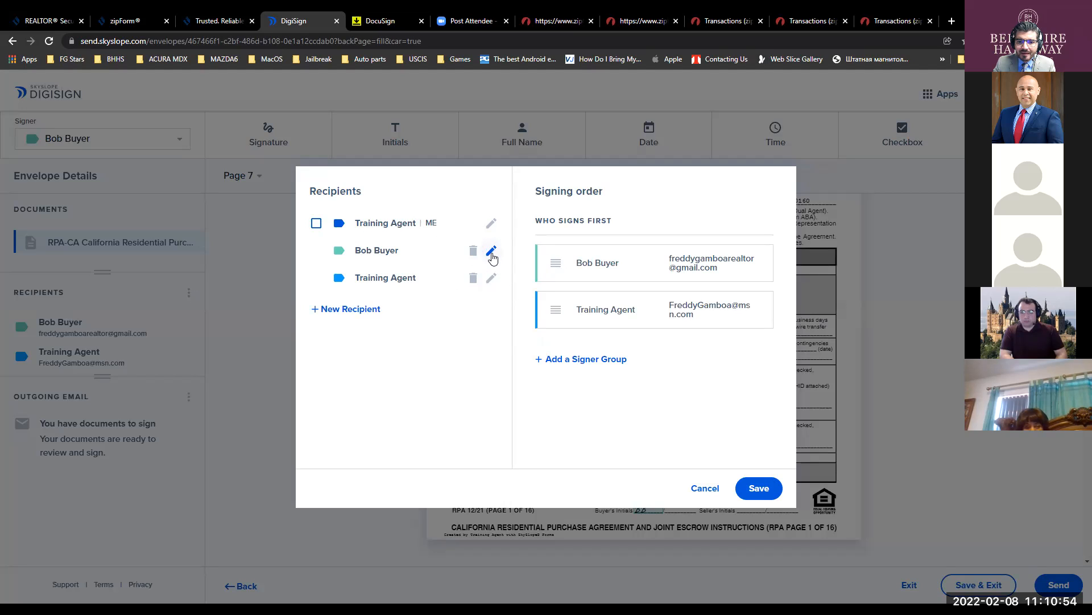
double_click(387, 269)
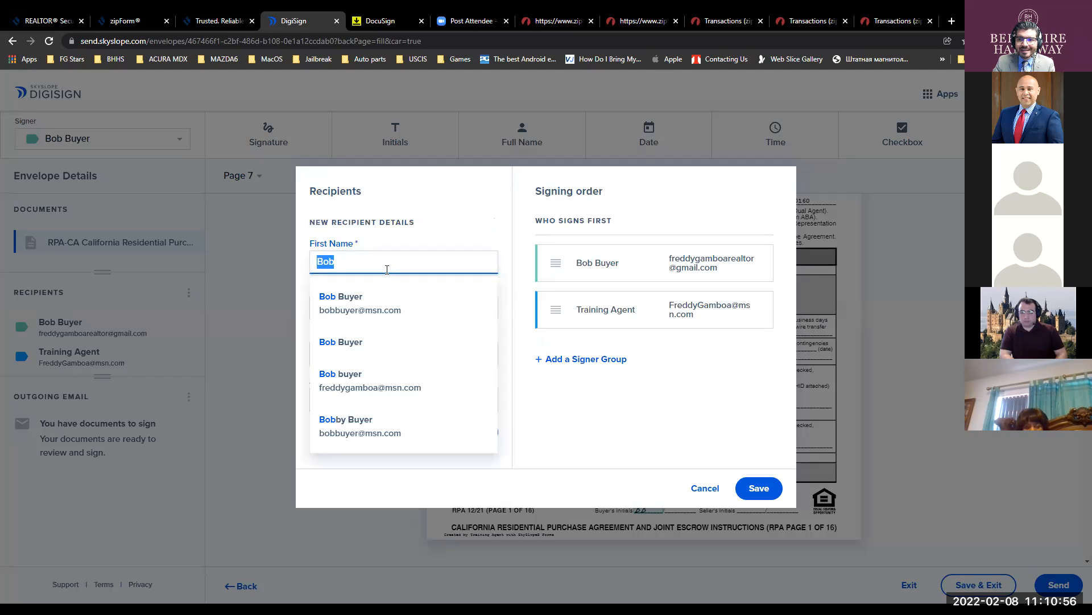
type("Robert")
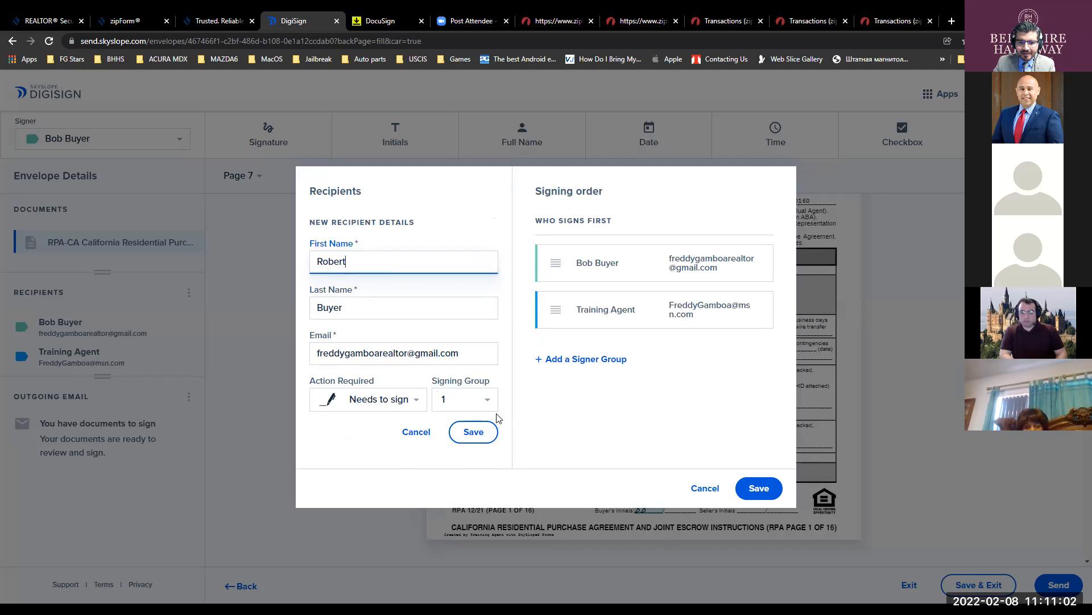
left_click(474, 432)
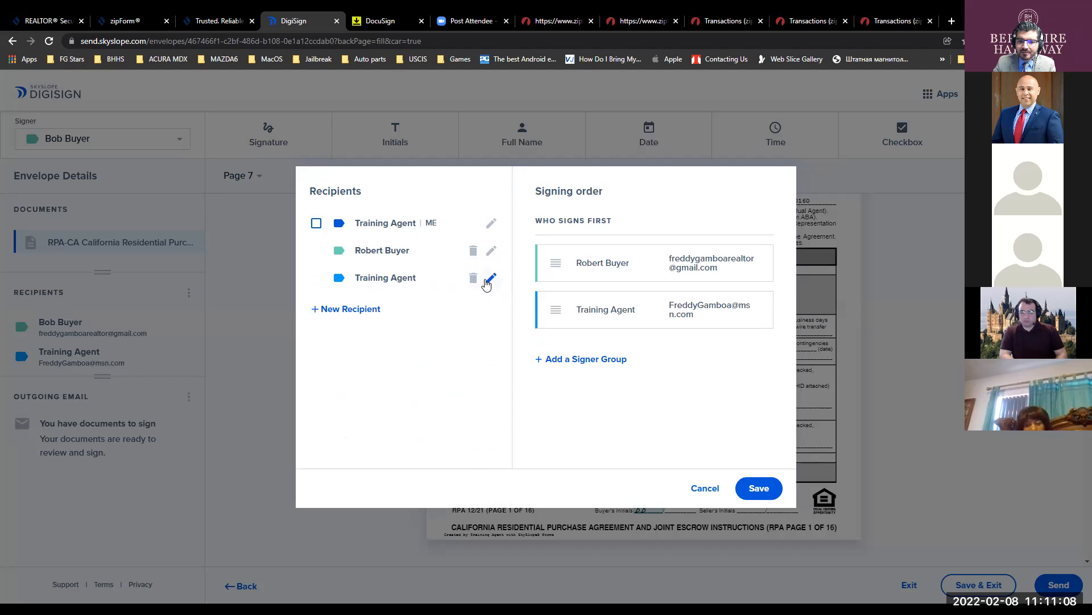
- Re-enter the agent recipient's first name as 'Training', keep Signing Group 1, and save the recipients
left_click(491, 278)
double_click(372, 263)
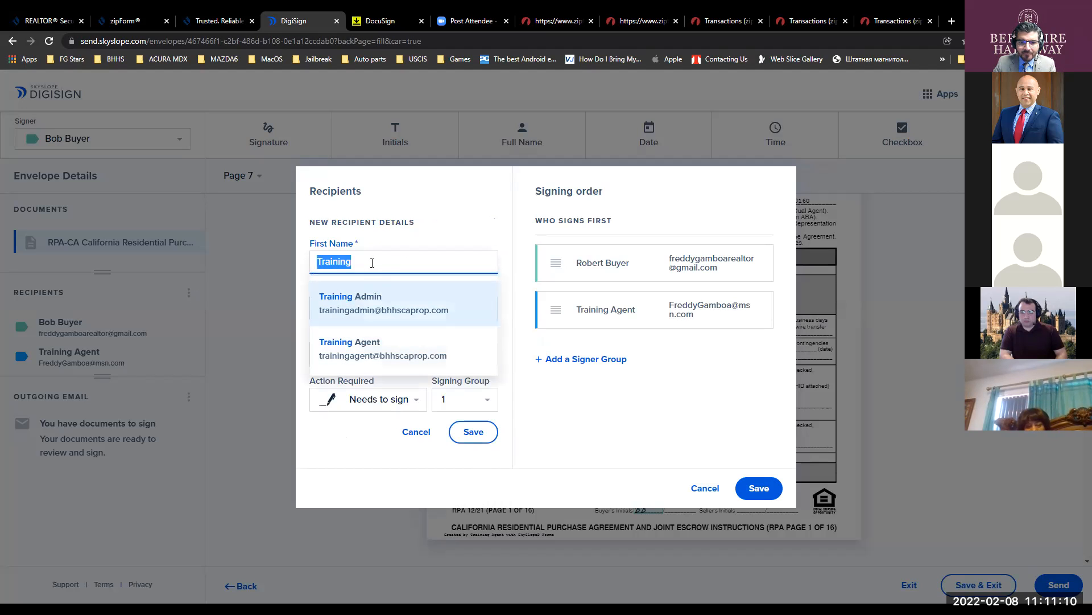
type("Freddy")
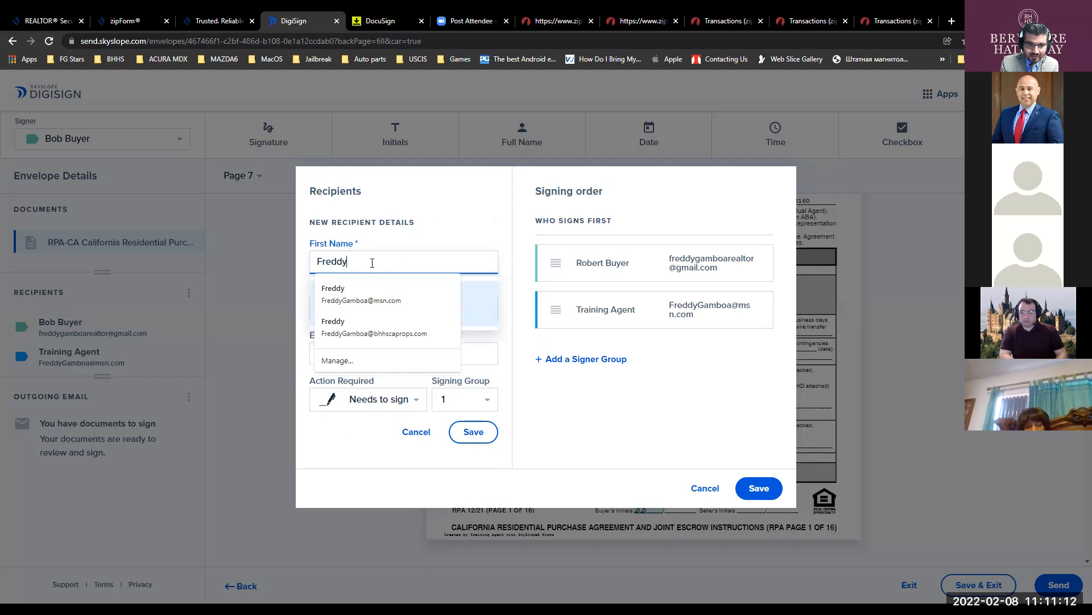
key("Tab")
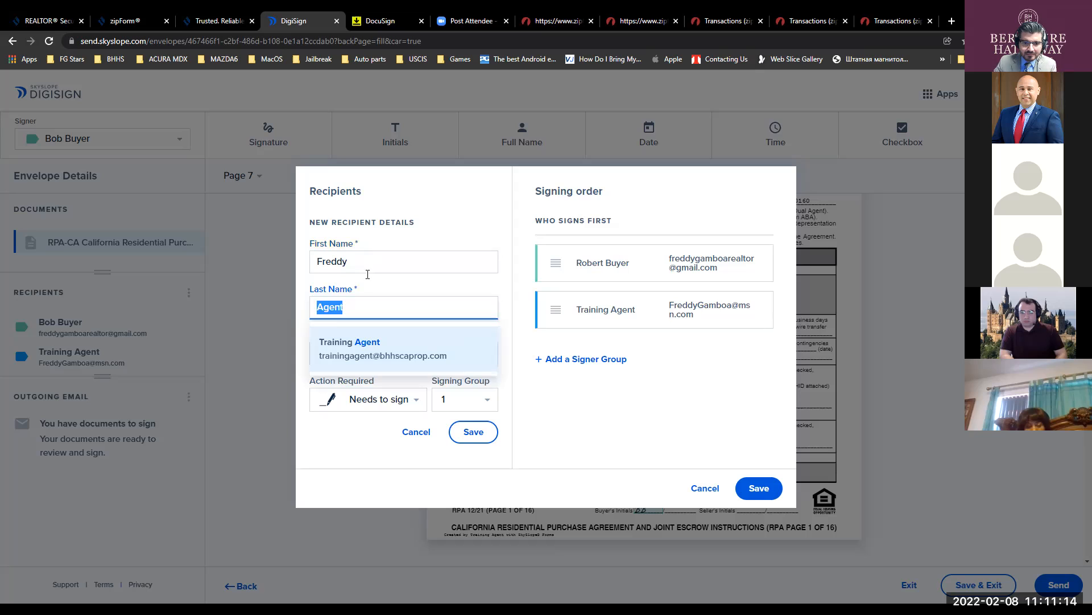
key("shift+Tab")
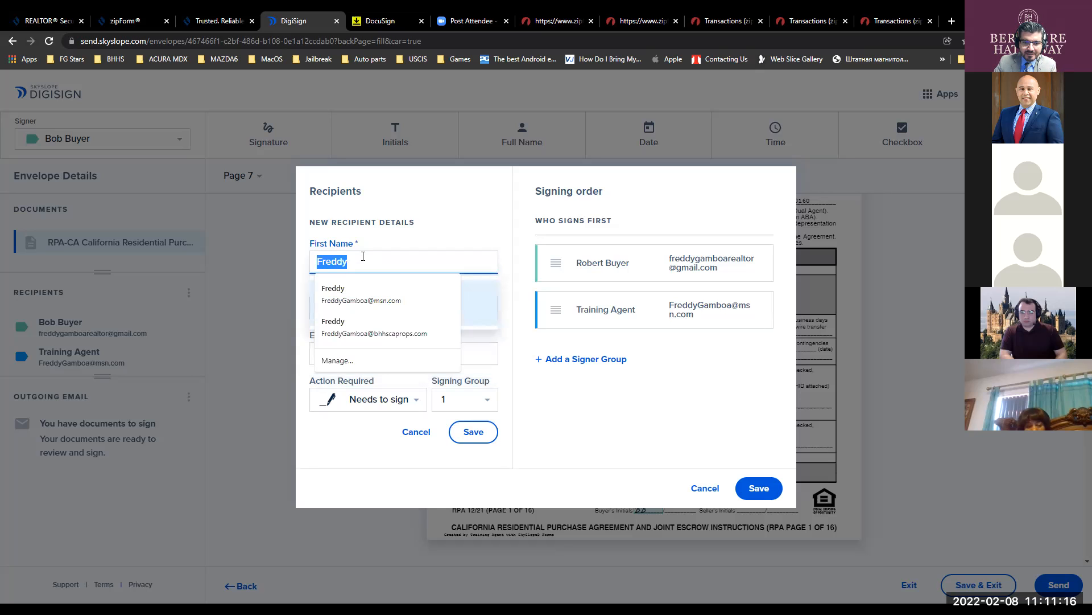
type("A")
key("BackSpace")
type("Tr")
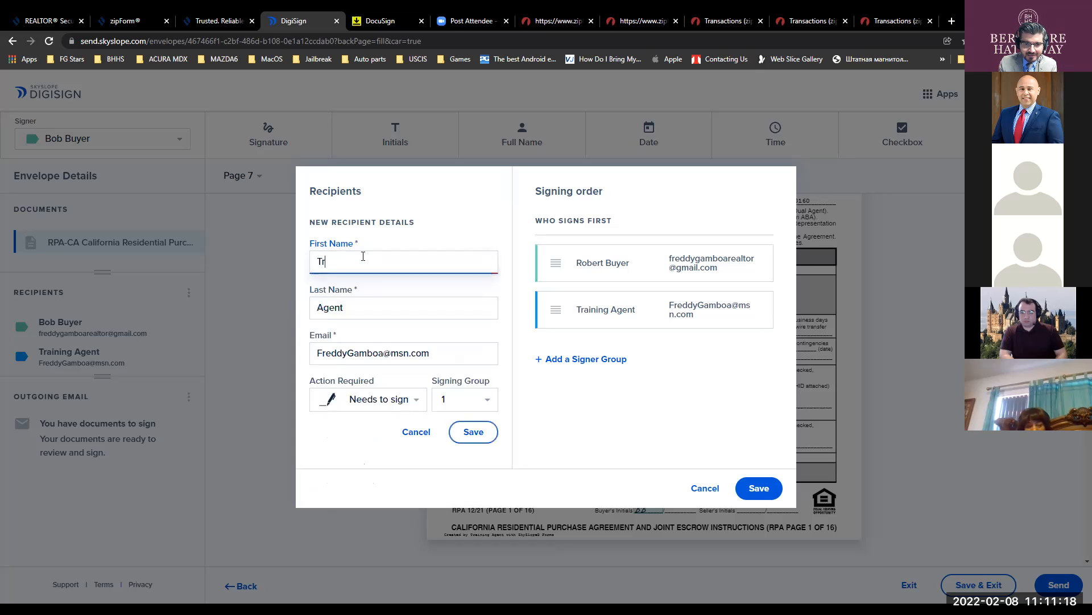
type("aining")
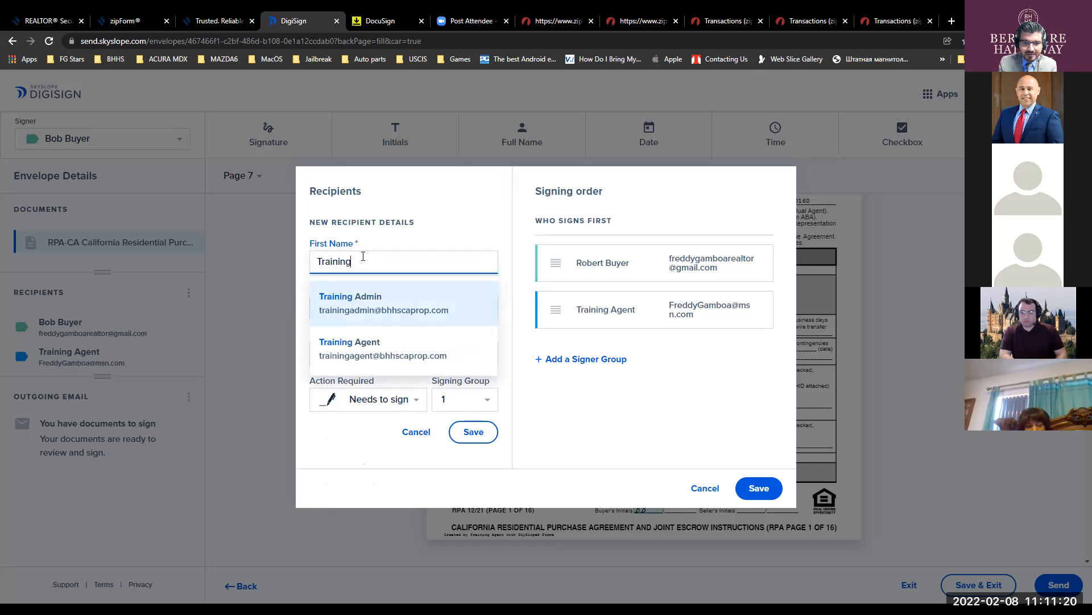
left_click(375, 432)
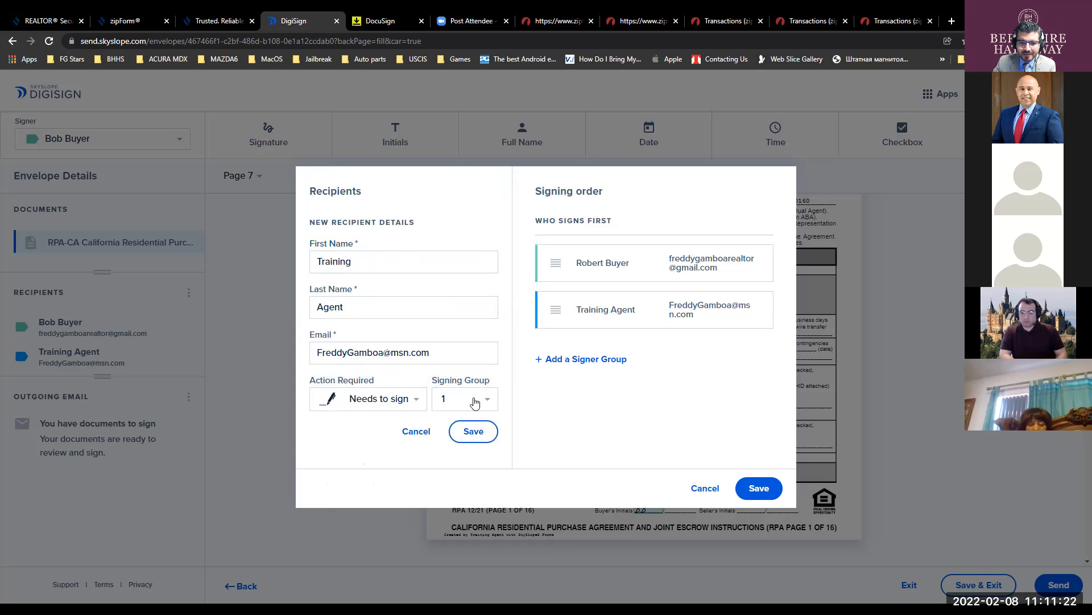
left_click(486, 401)
left_click(487, 401)
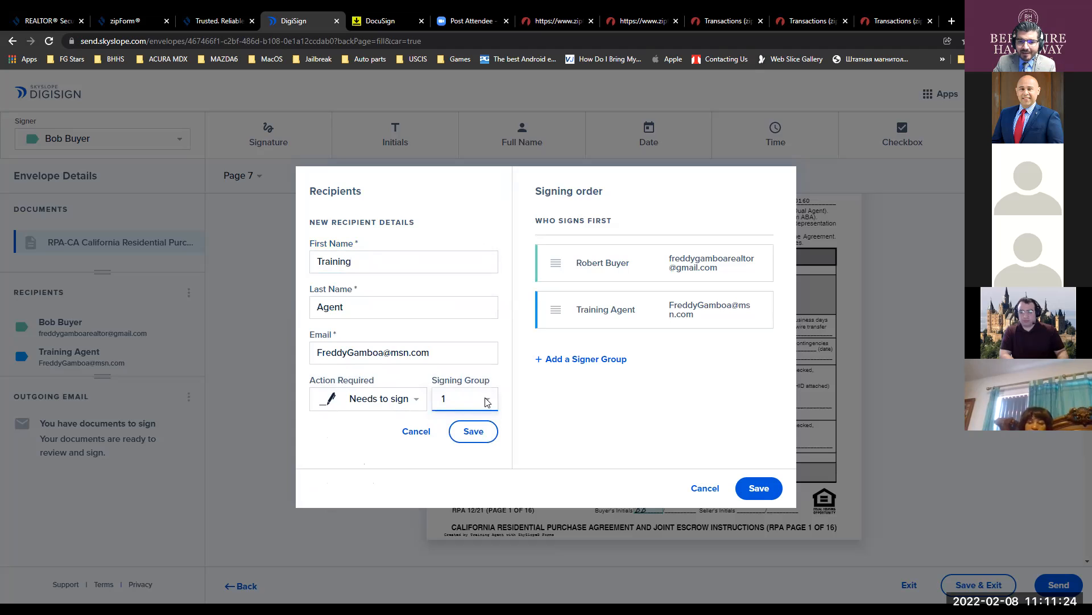
left_click(487, 401)
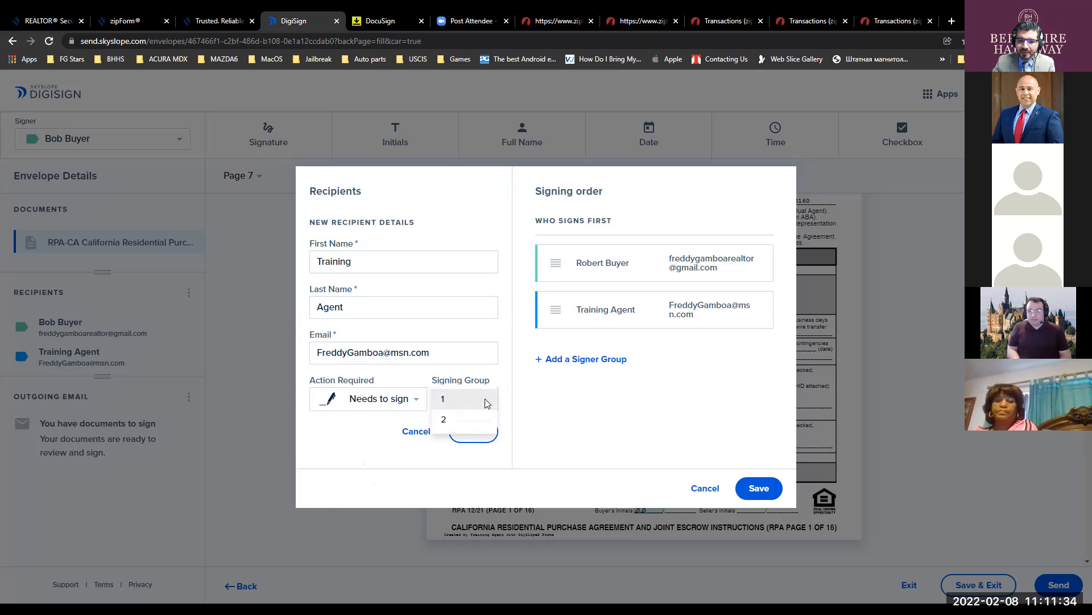
left_click(485, 399)
left_click(758, 490)
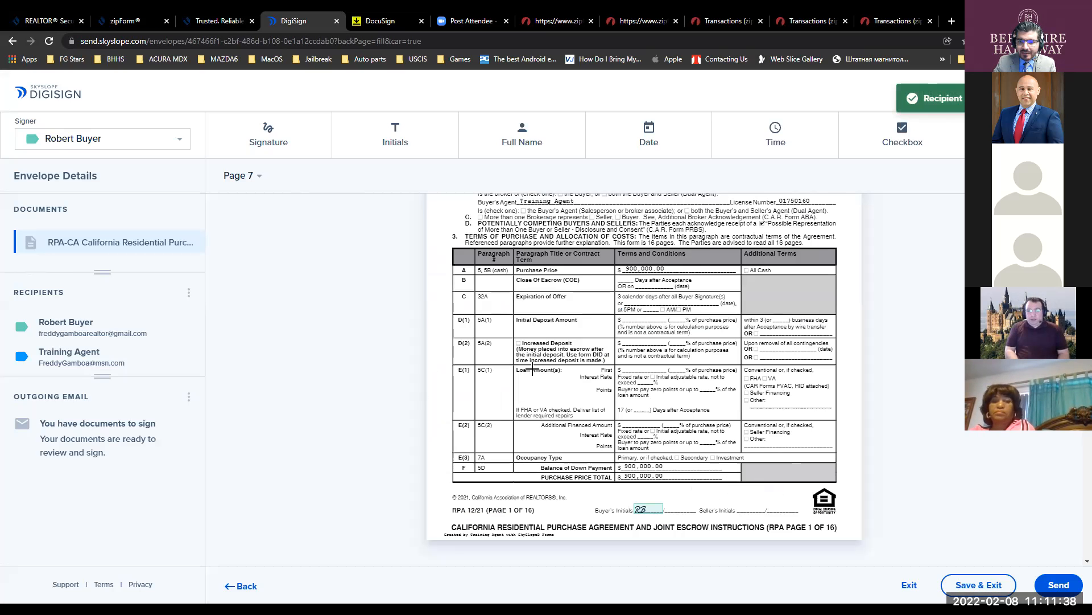
- Start sending the envelope and replace the email subject with an offer line addressed to the buyer
scroll(640, 435, "up", 3)
scroll(643, 348, "down", 6)
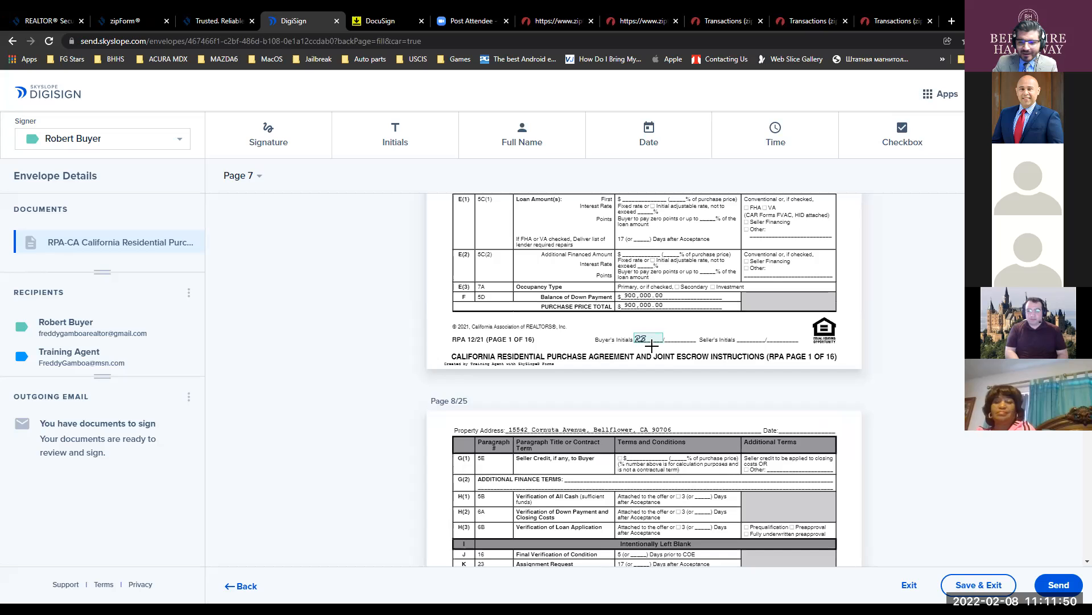
scroll(723, 347, "down", 3)
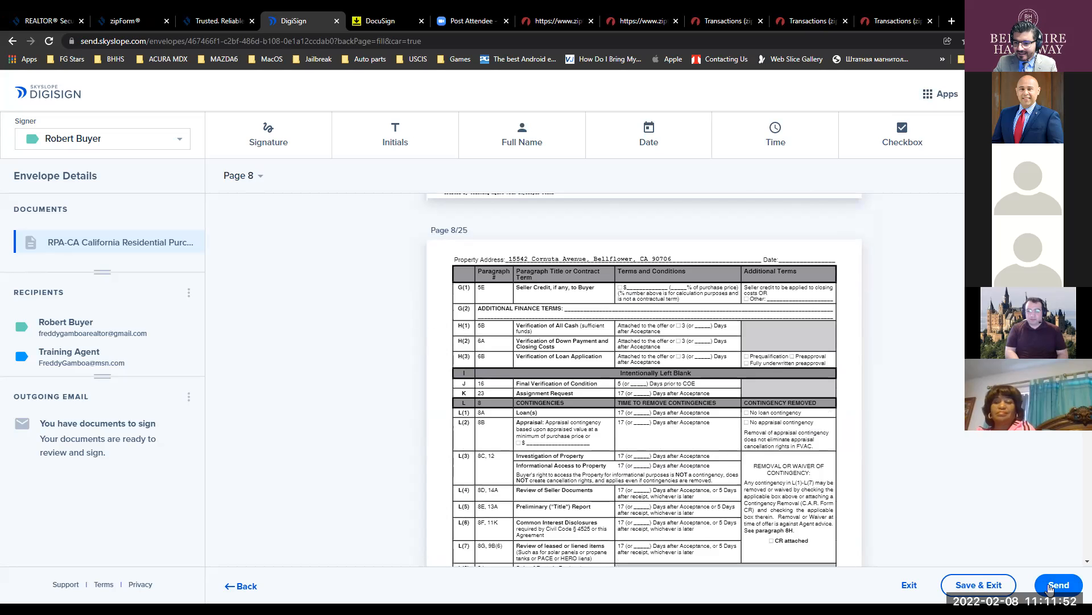
left_click(1050, 589)
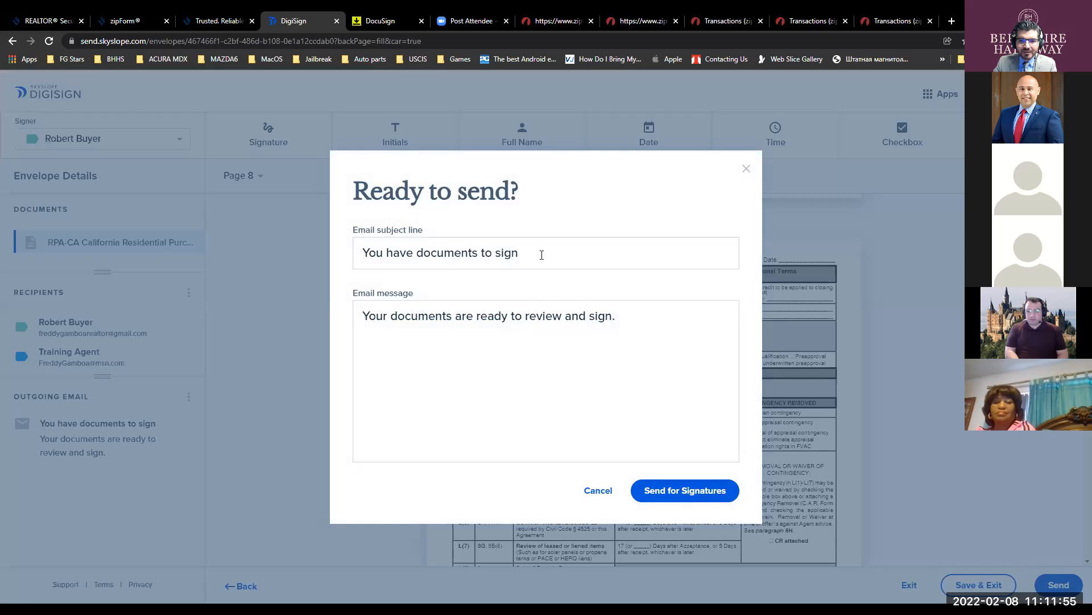
left_click(542, 255)
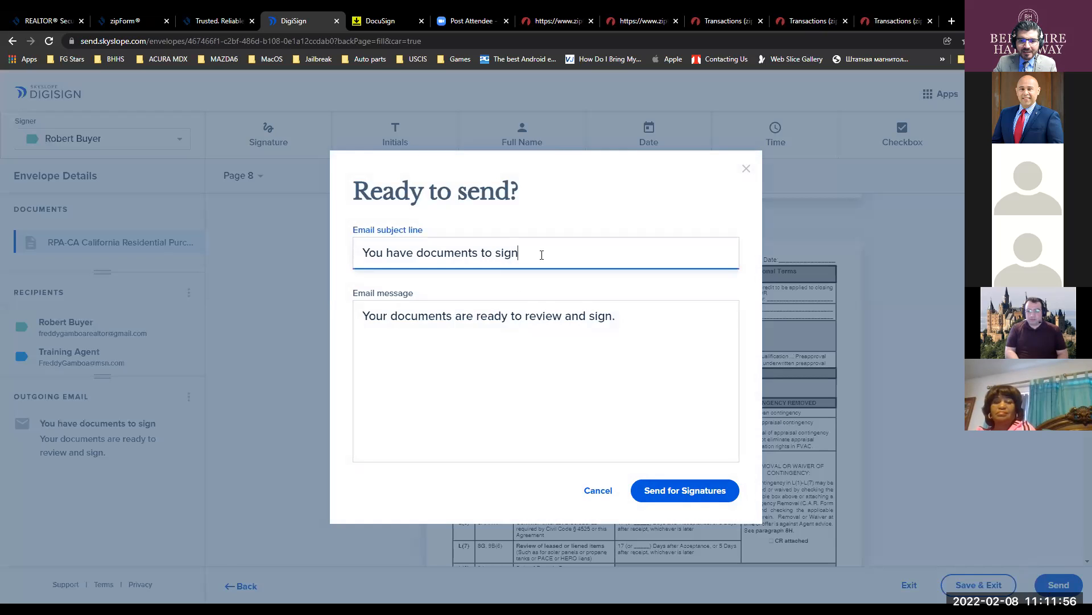
key("ctrl+a")
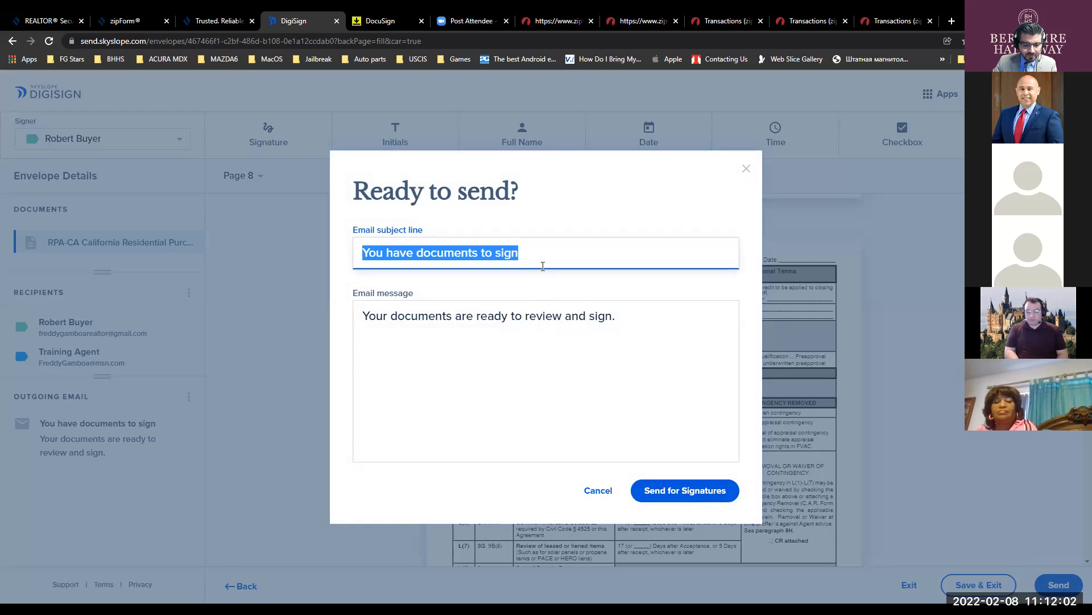
type("ERo")
key("BackSpace")
key("BackSpace")
key("BackSpace")
type("D")
key("BackSpace")
type("Offer for Robert")
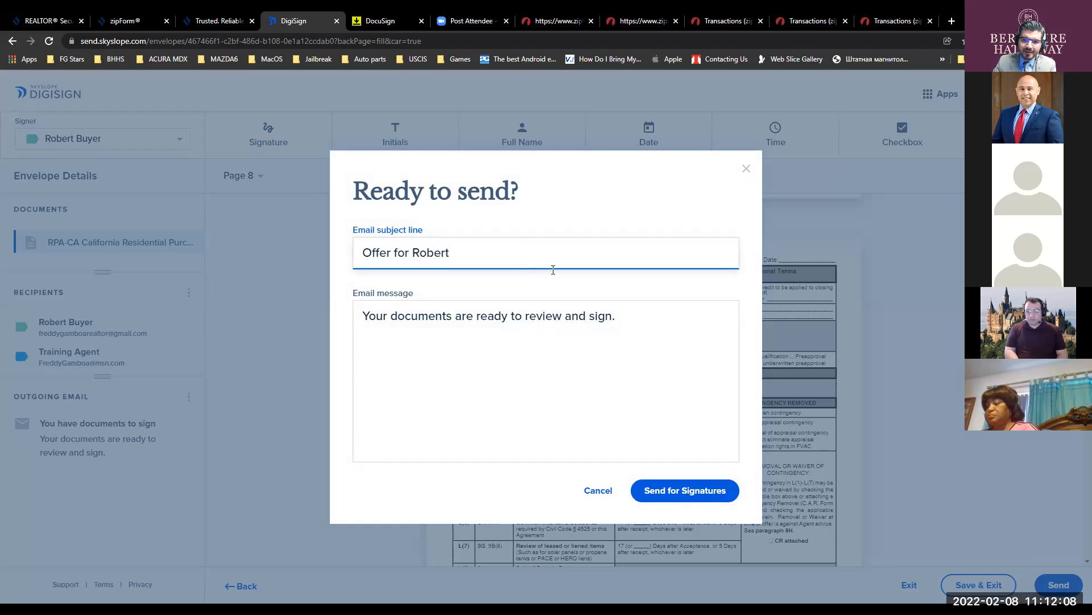
- Replace the email message with a 'please read and sign' note to the buyer, send, and finish
triple_click(597, 316)
type("Rober")
key("BackSpace")
key("BackSpace")
key("BackSpace")
type("i")
type("ert please rea")
type("d and sig")
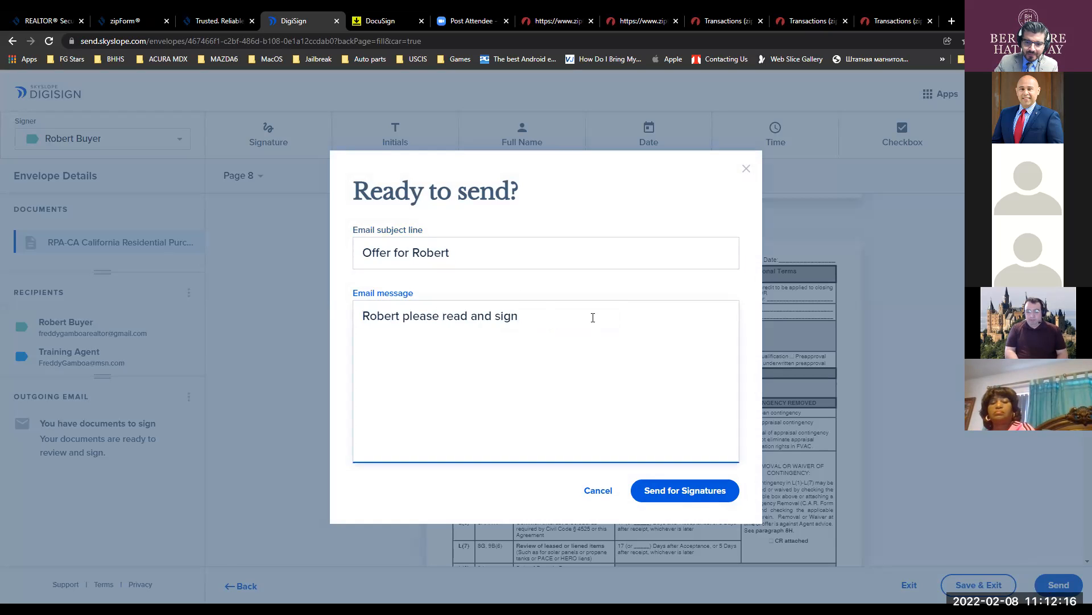
left_click(676, 495)
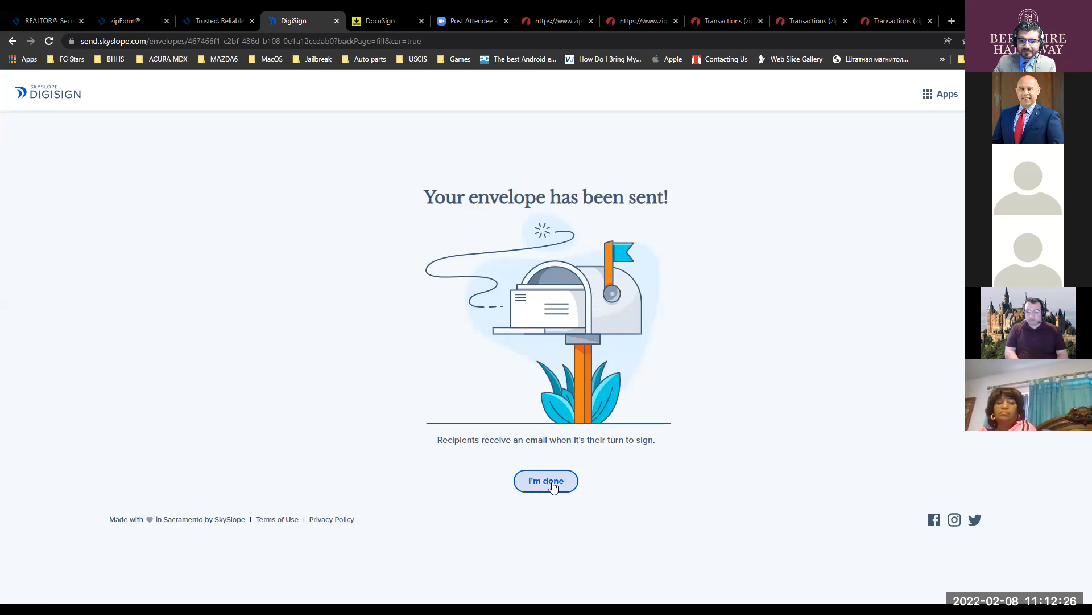
left_click(553, 482)
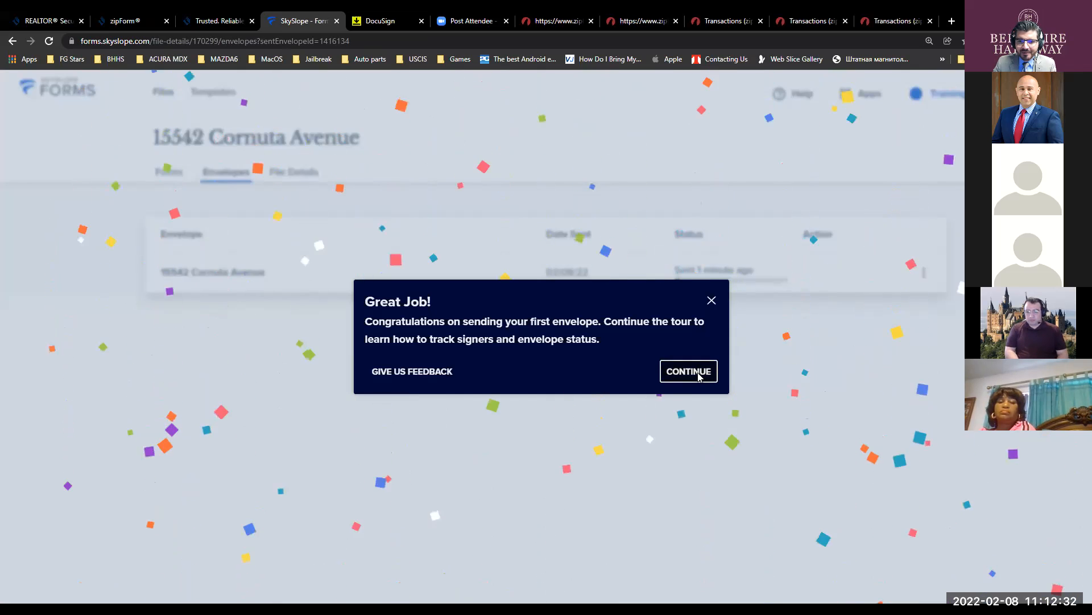
- Close the envelope tour to see the sent envelope, then switch to the email program
left_click(689, 371)
left_click(874, 190)
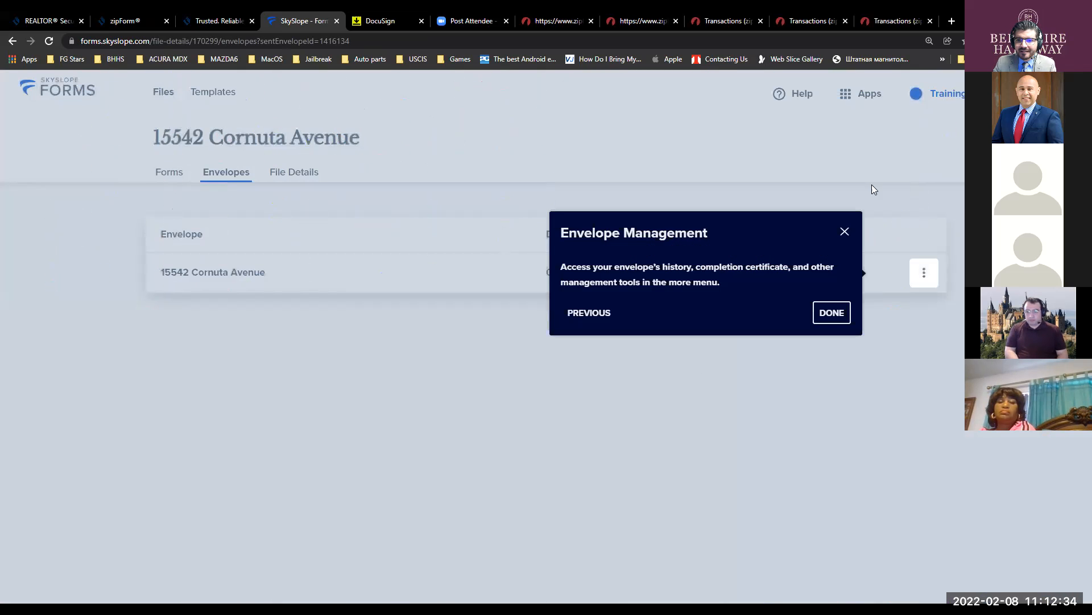
left_click(832, 312)
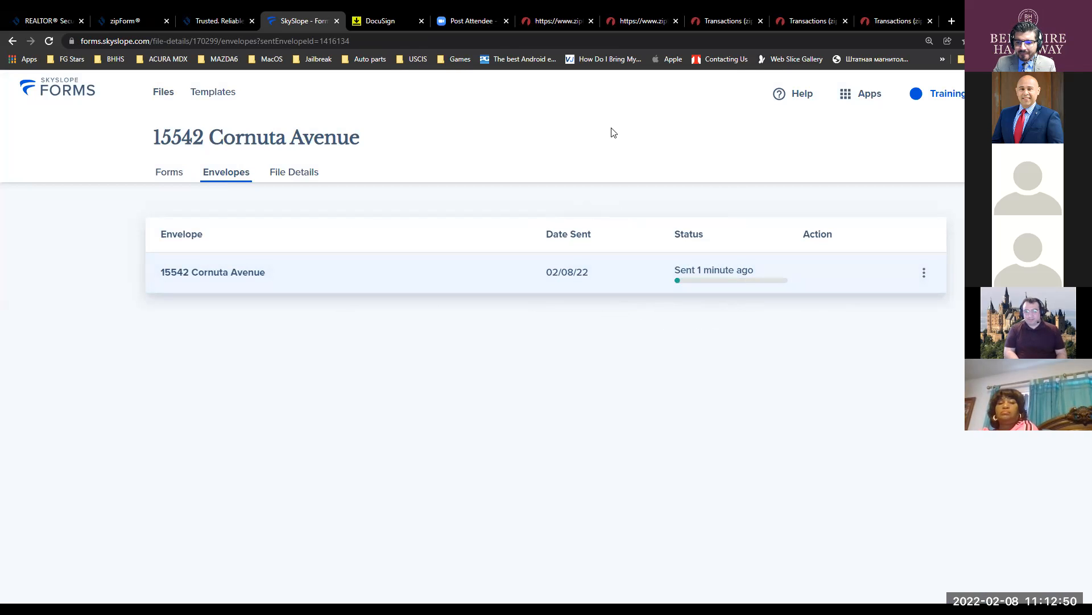
key("alt+Tab")
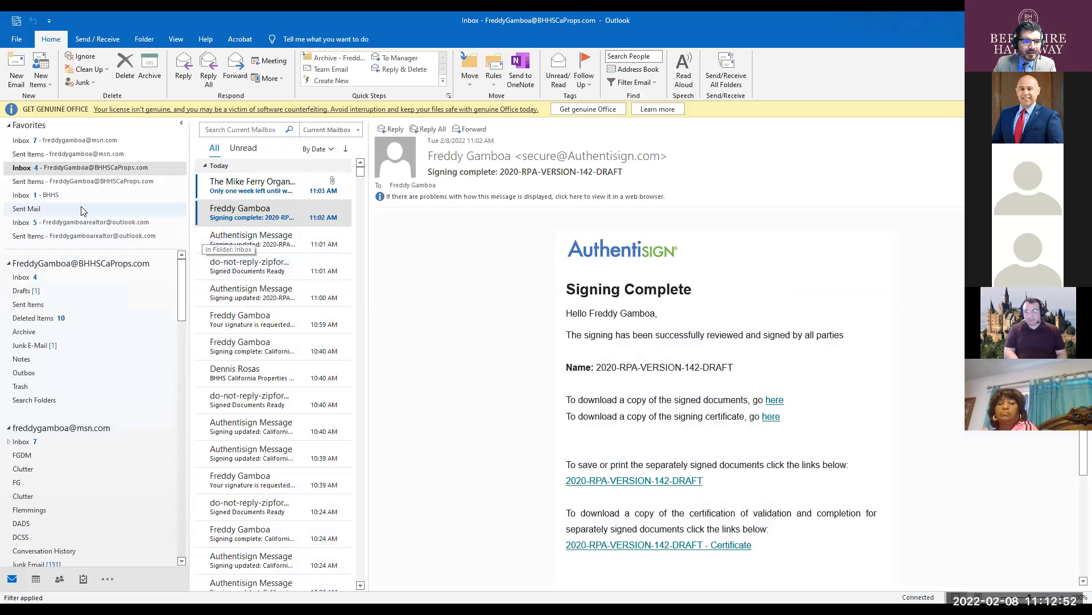
- Open the agent's offer email in the BHHS inbox and launch its DigiSign signing session
left_click(51, 195)
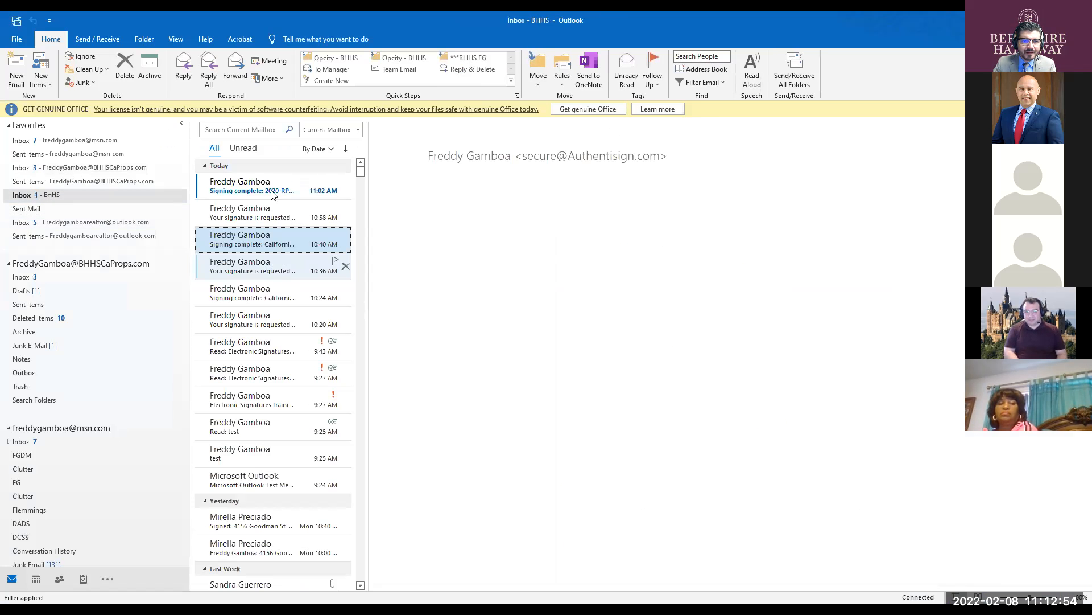
left_click(272, 192)
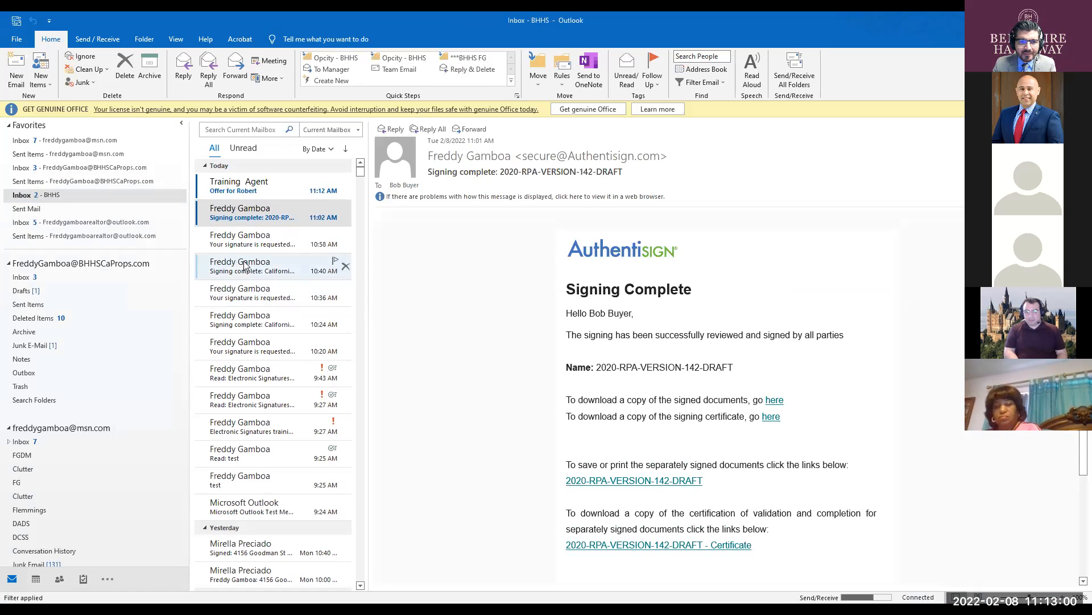
left_click(259, 194)
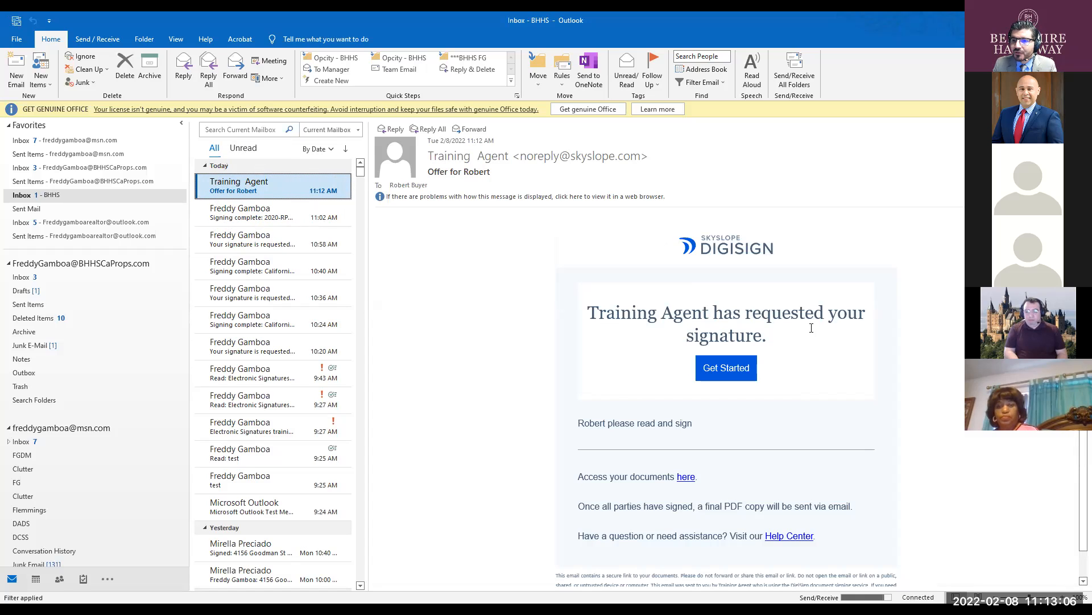
left_click(743, 373)
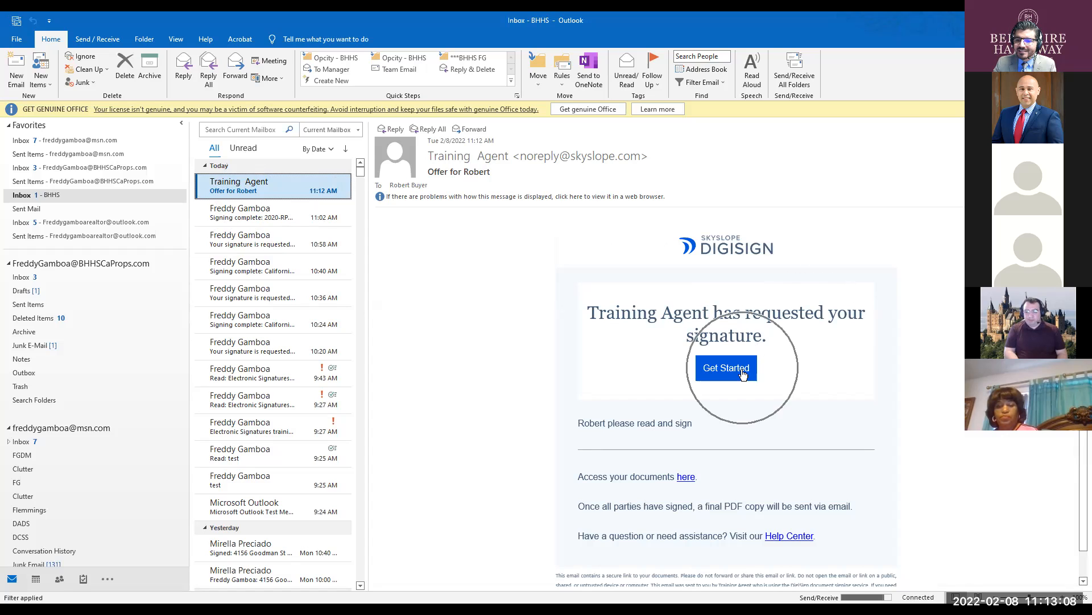
left_click(742, 372)
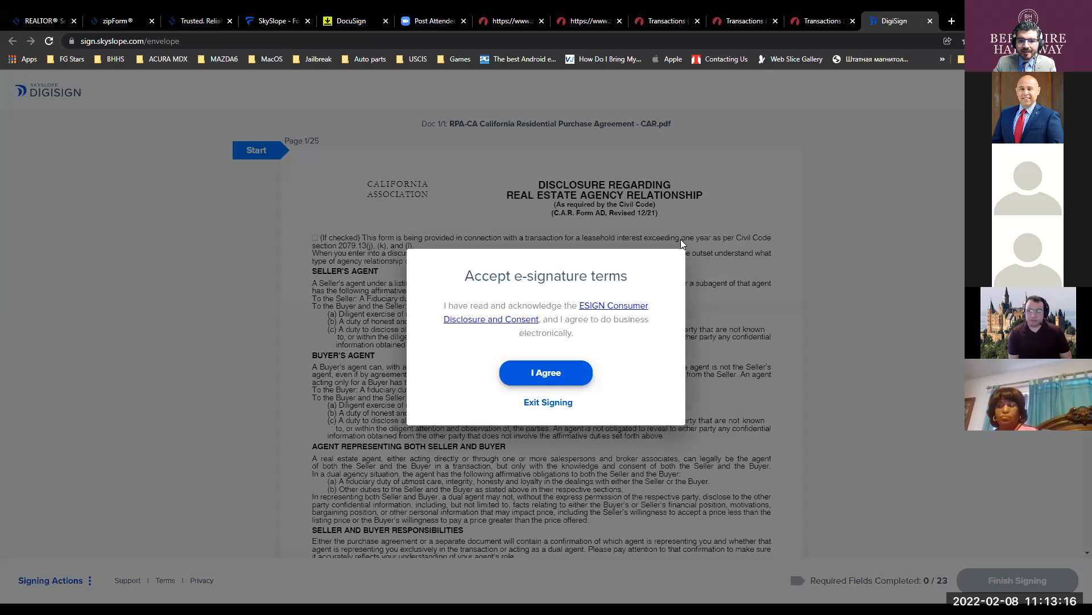
- Accept the e-signature terms, start signing, and open signature setup on the first buyer signature field
left_click(681, 239)
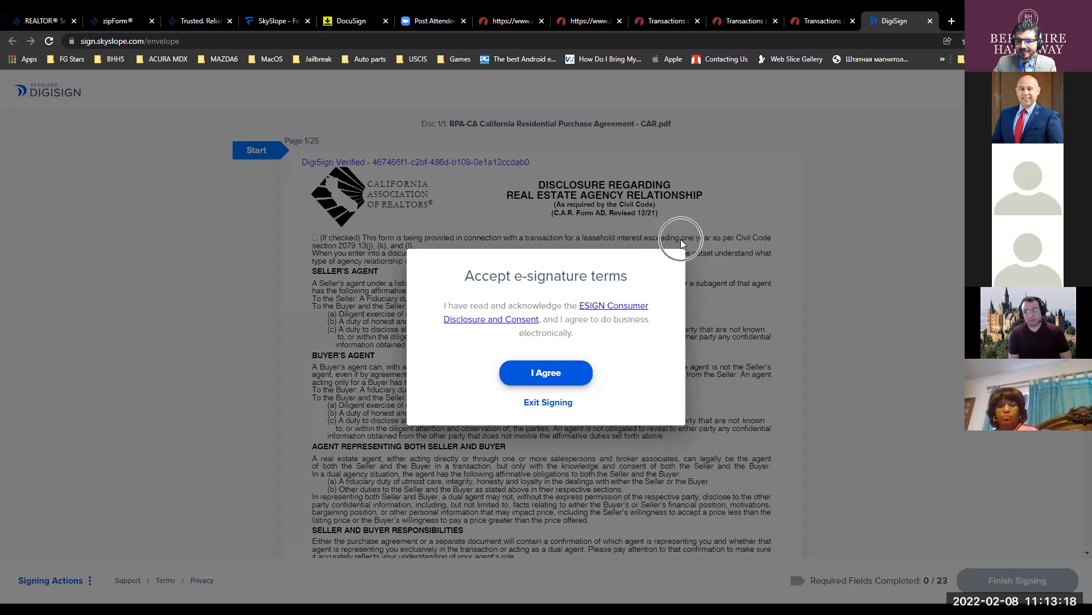
left_click(561, 378)
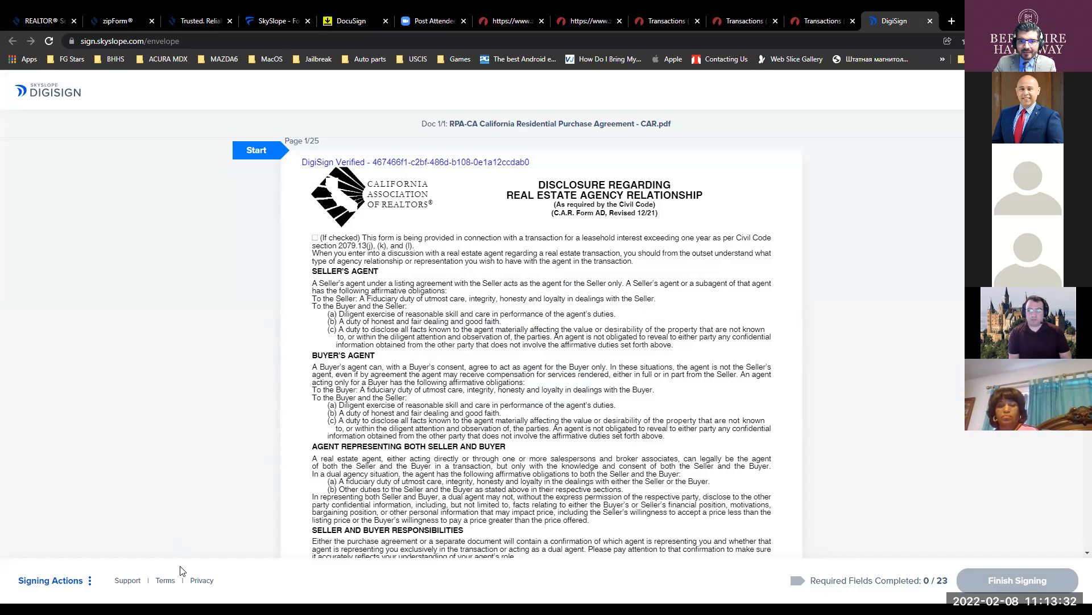
left_click(266, 150)
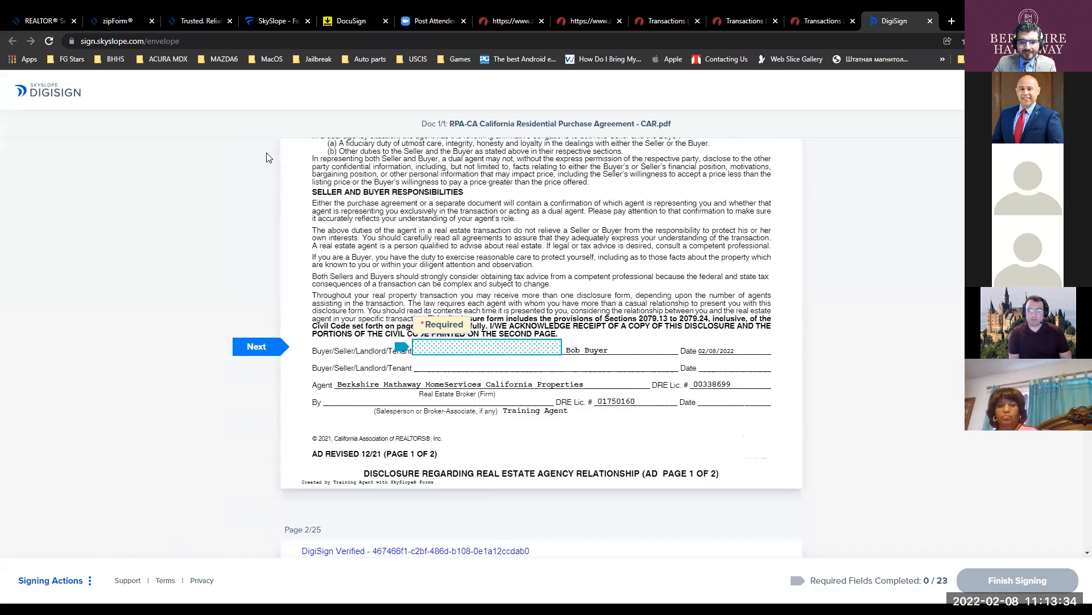
left_click(427, 347)
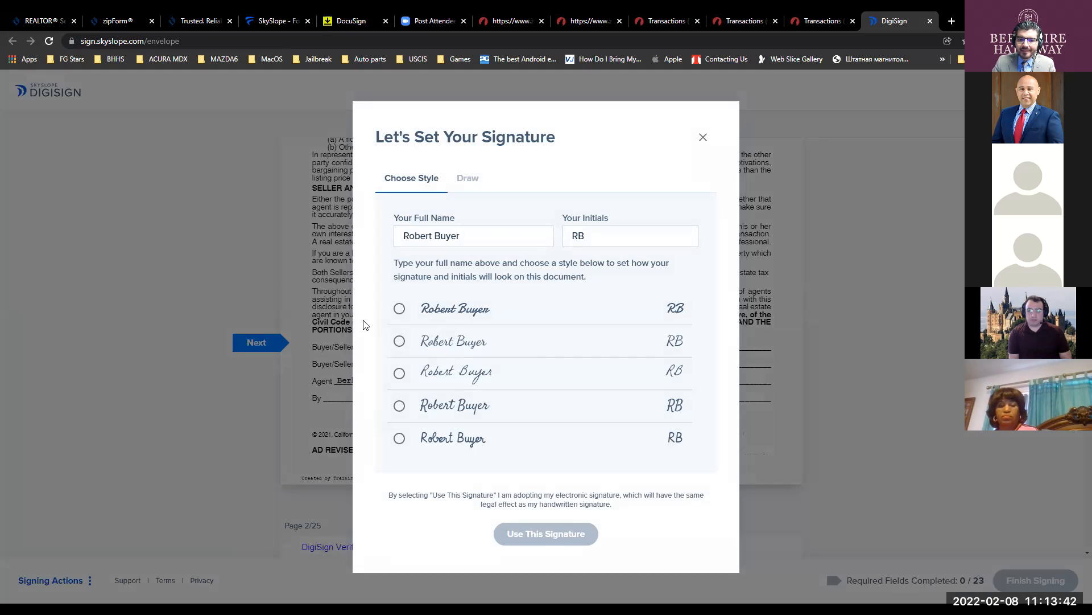
- Try the first and third signature styles and insert an 'o' into the signer's full name
left_click(438, 323)
left_click(438, 322)
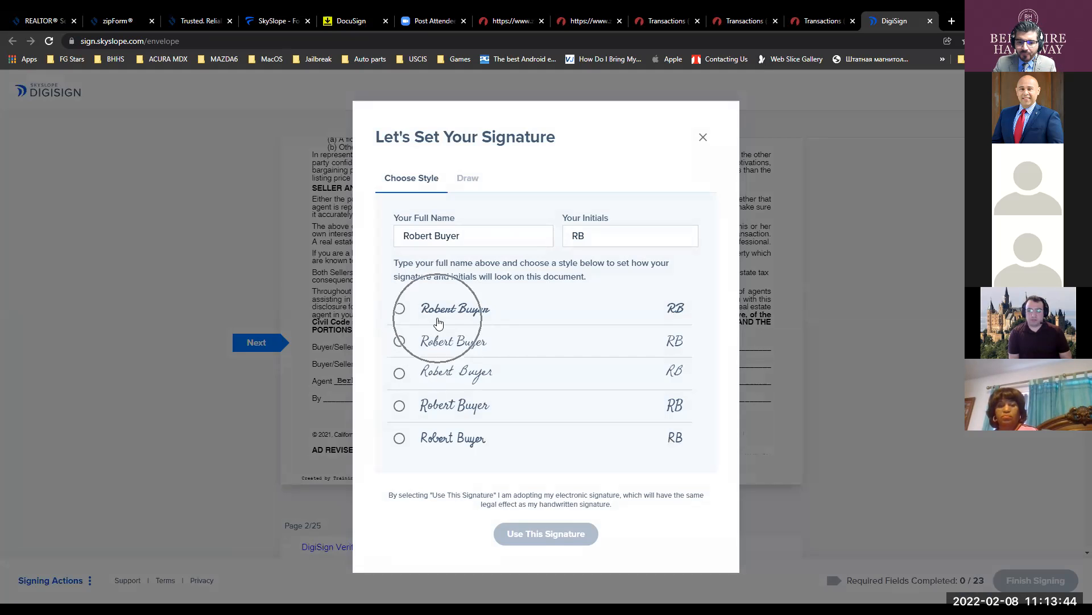
left_click(438, 323)
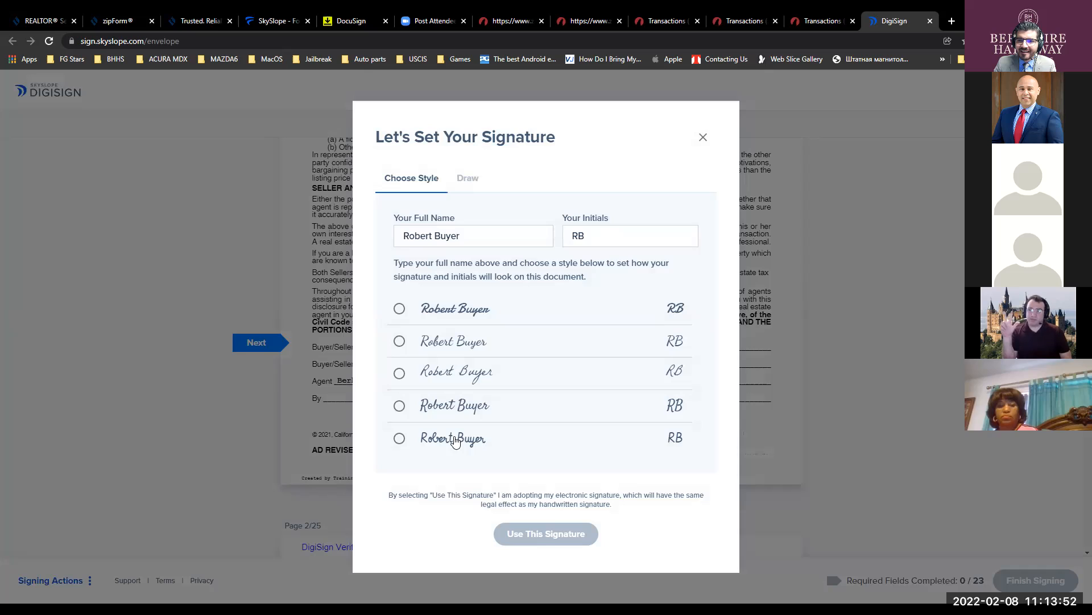
left_click(398, 373)
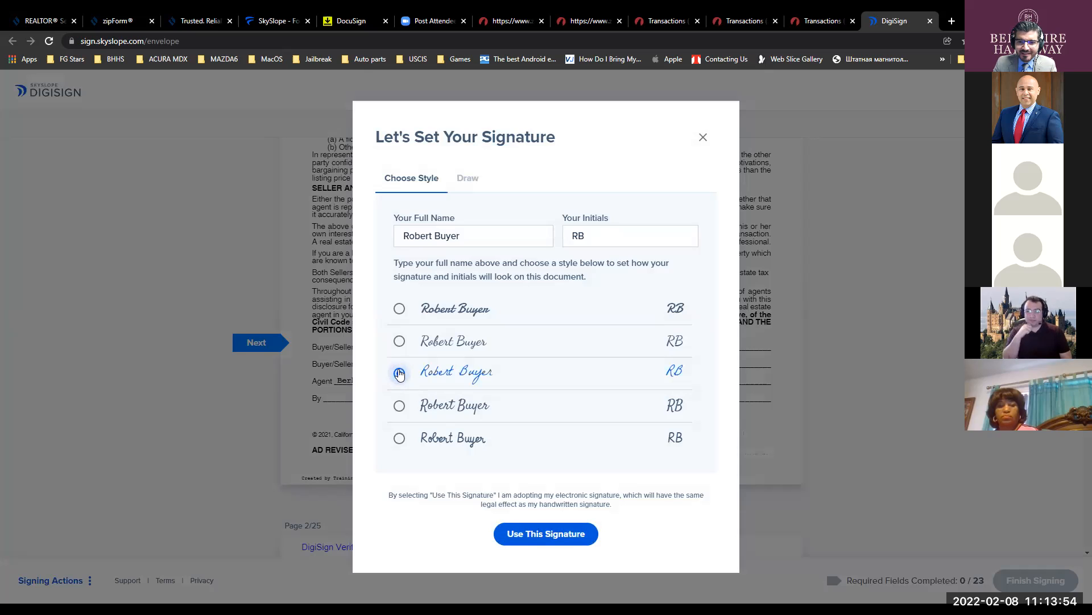
left_click(472, 236)
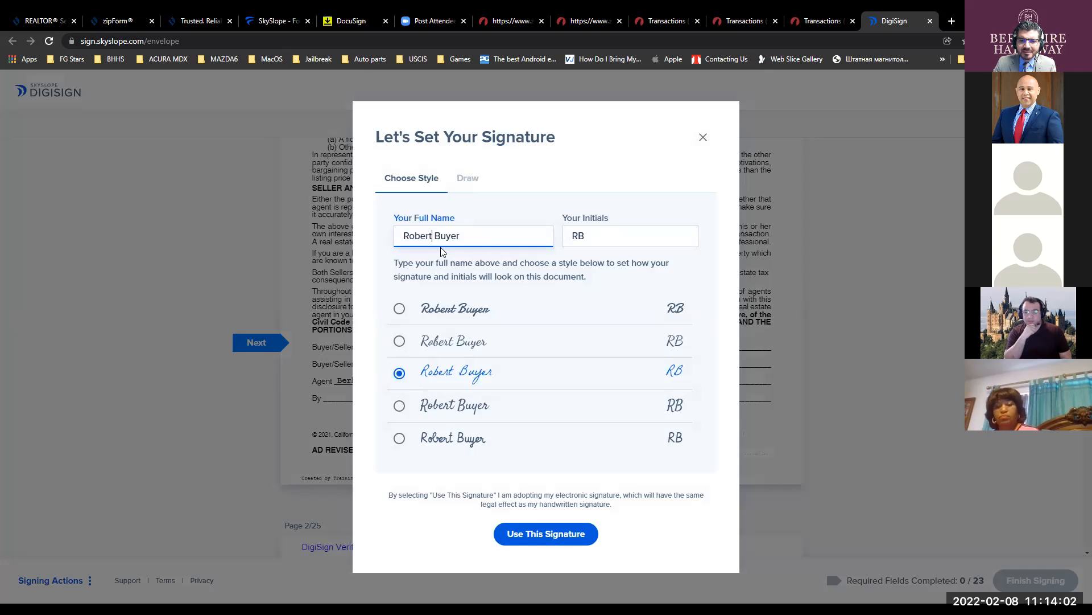
key("Left")
key("Left")
key("Left")
key("Left")
key("Left")
key("Left")
type("o")
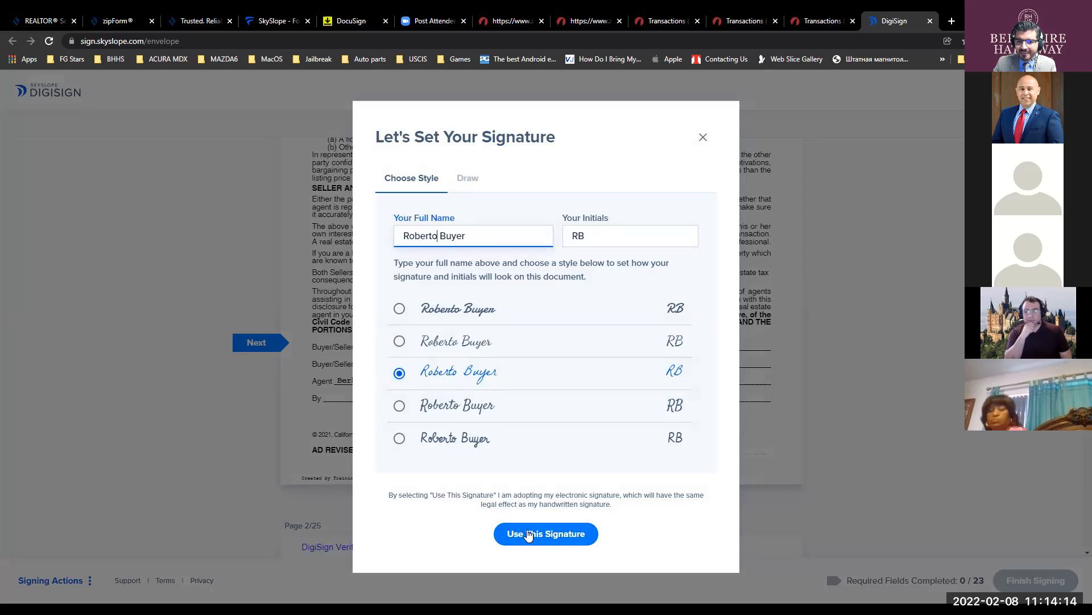
- Draw and then erase a handwritten signature and initials, then adopt the third script style
left_click(470, 180)
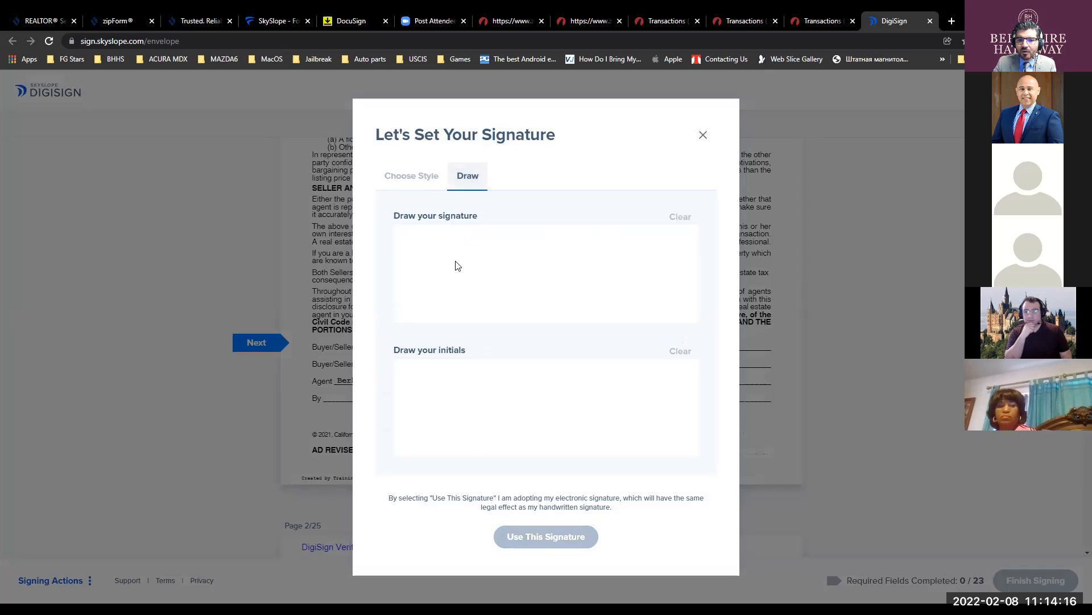
mouse_move(434, 289)
left_mouse_down()
mouse_move(505, 251)
mouse_move(637, 287)
mouse_move(662, 282)
left_mouse_up()
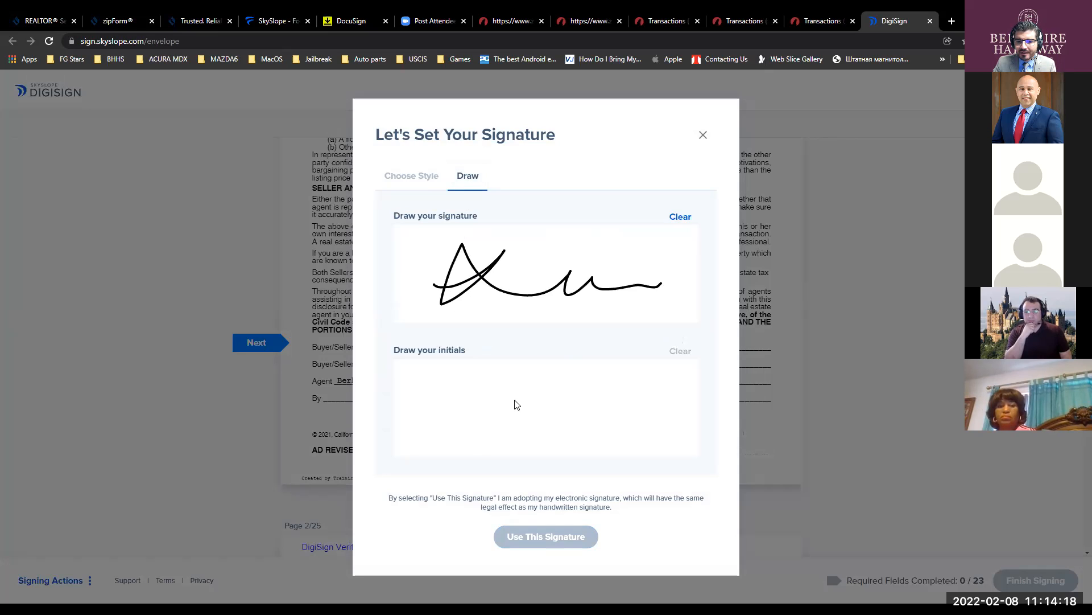
mouse_move(445, 380)
left_mouse_down()
mouse_move(477, 380)
mouse_move(501, 435)
mouse_move(540, 376)
mouse_move(516, 403)
left_mouse_up()
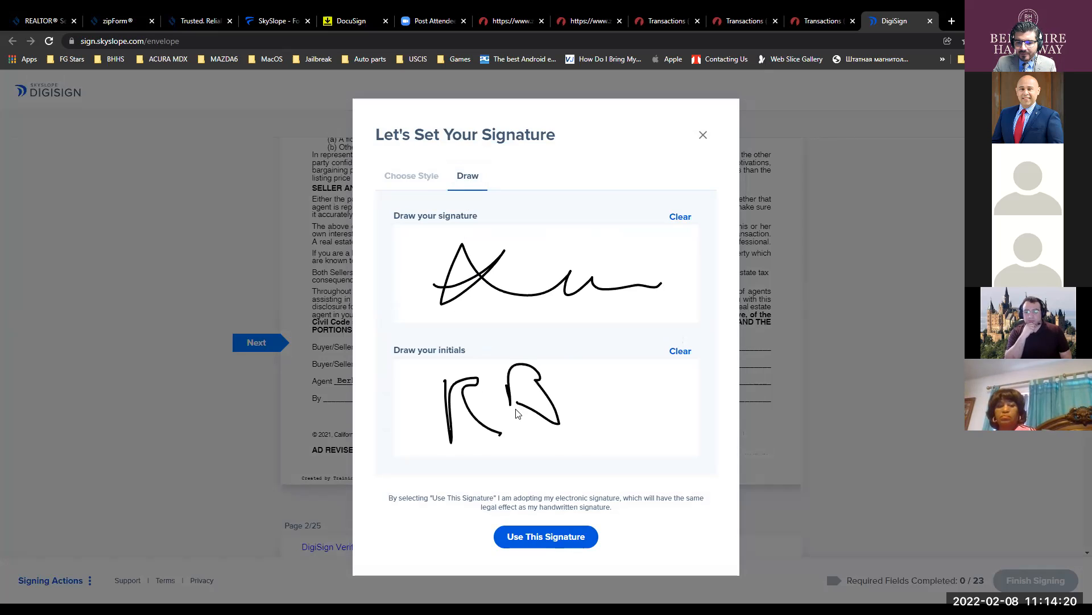
left_click(680, 218)
left_click(691, 355)
left_click(403, 179)
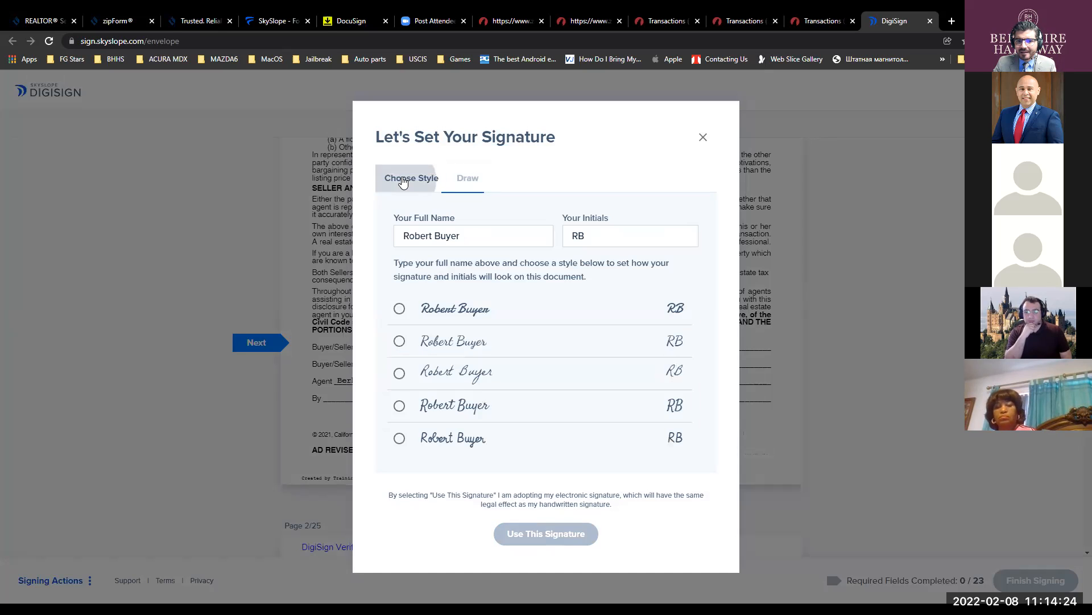
left_click(400, 376)
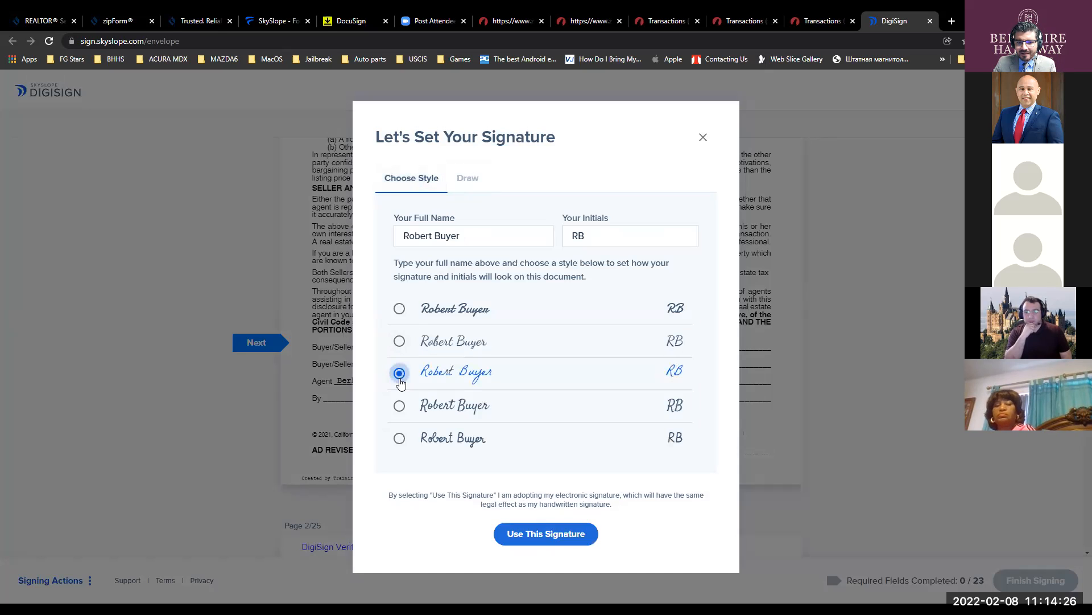
left_click(528, 537)
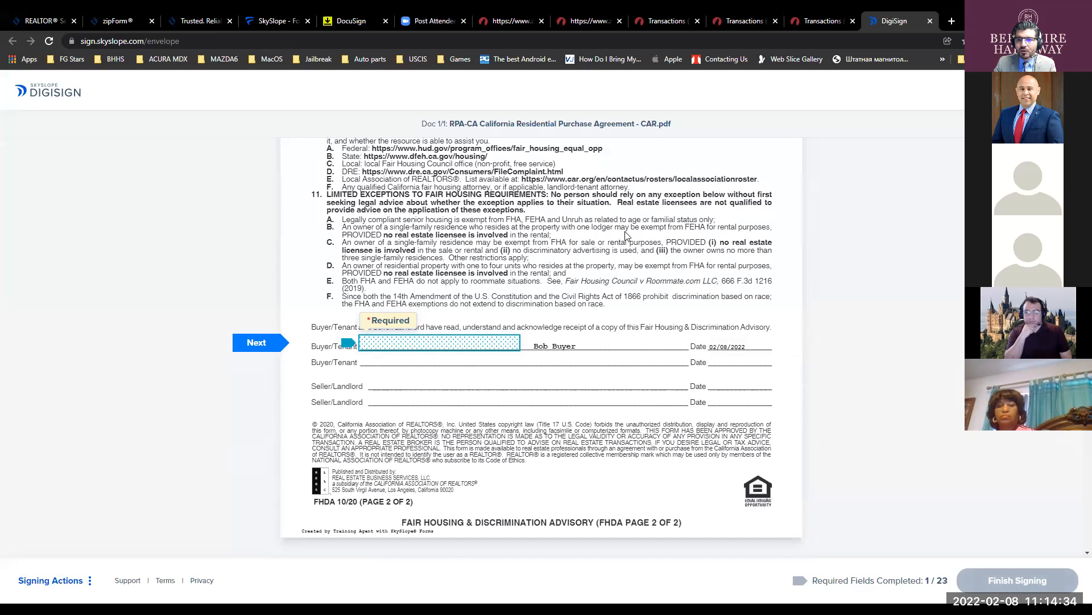
- Sign the fair housing, multiple-representation and wire fraud advisory buyer lines, and initial RPA pages 1–9
left_click(426, 344)
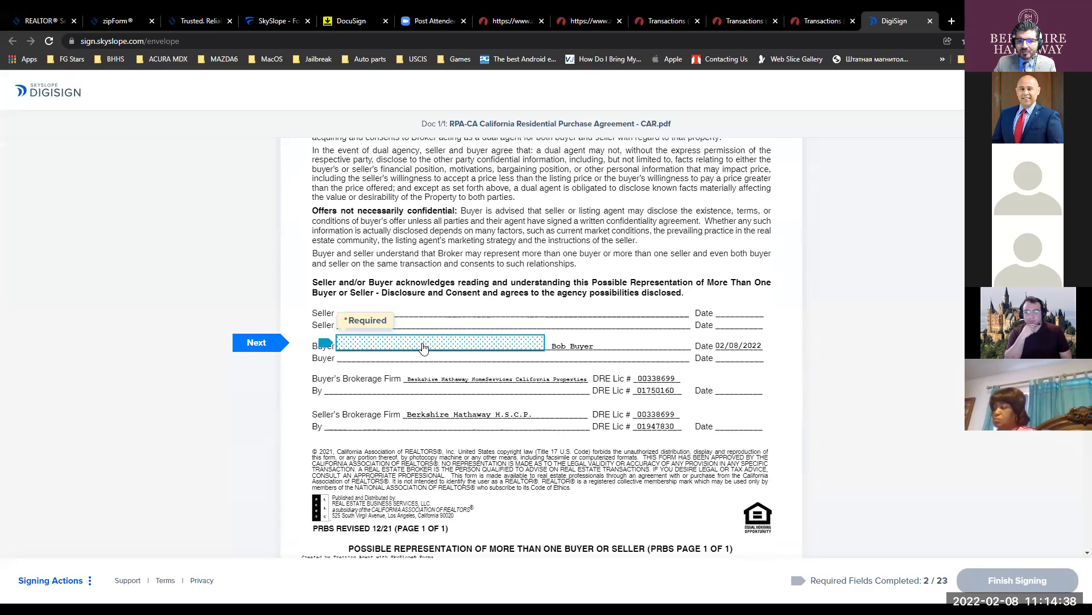
left_click(424, 345)
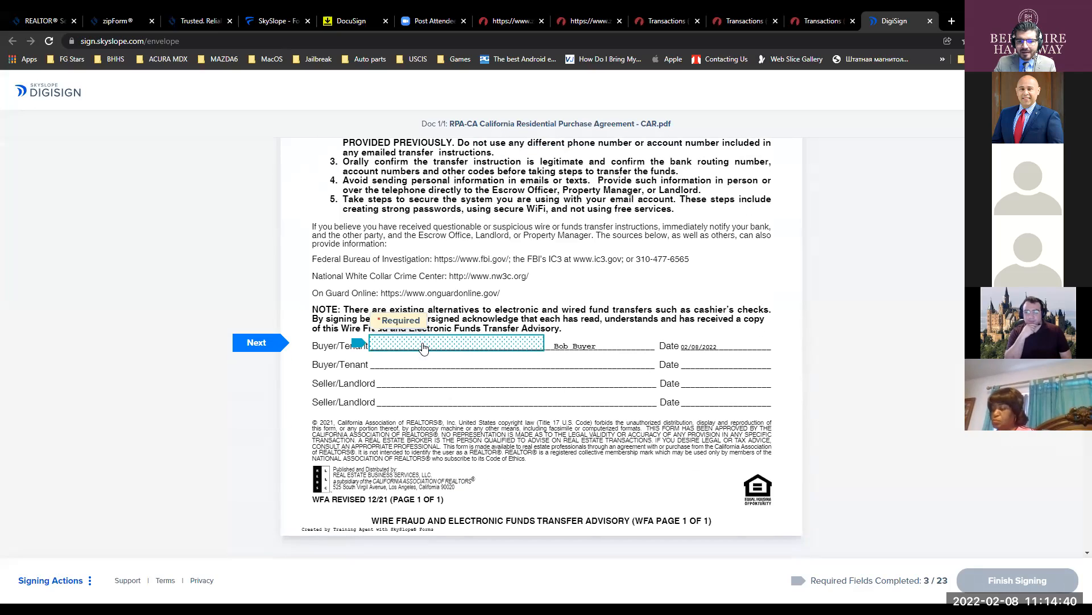
left_click(424, 345)
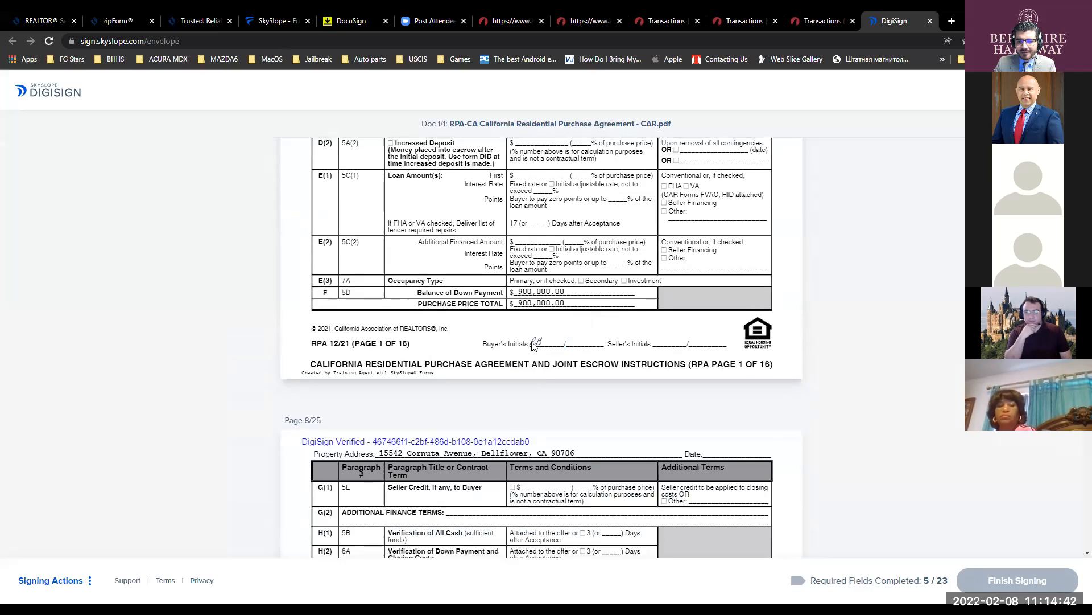
left_click(535, 357)
left_click(538, 359)
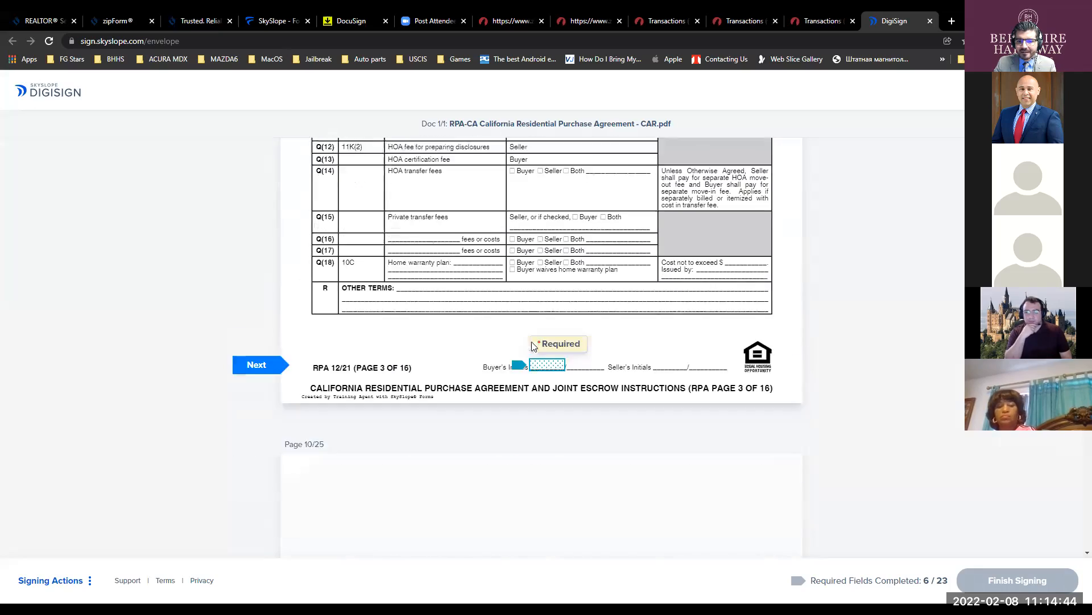
left_click(532, 346)
left_click(533, 346)
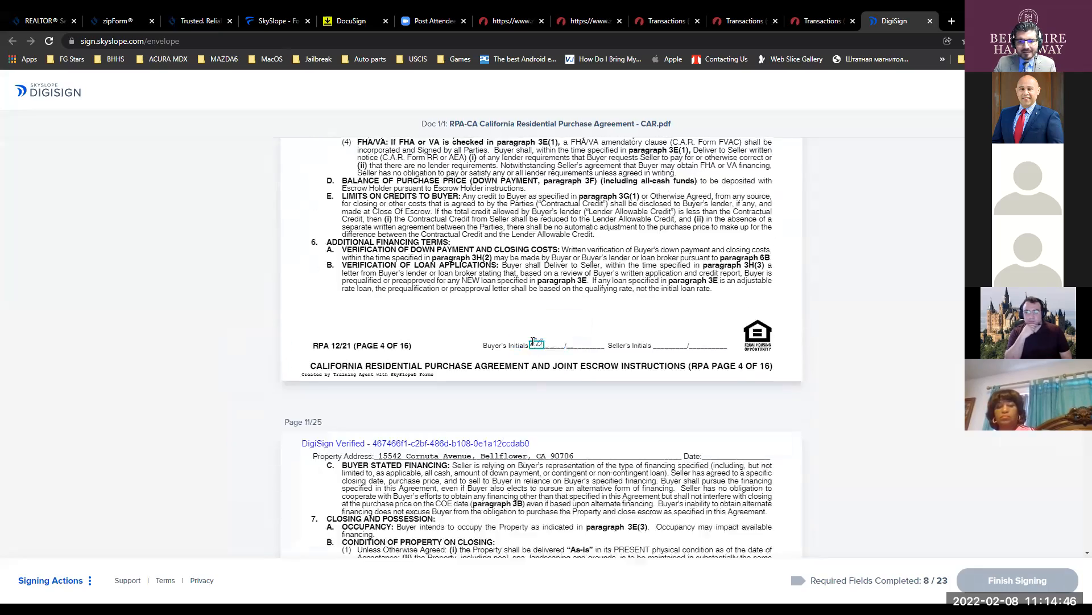
left_click(532, 345)
left_click(532, 343)
left_click(533, 346)
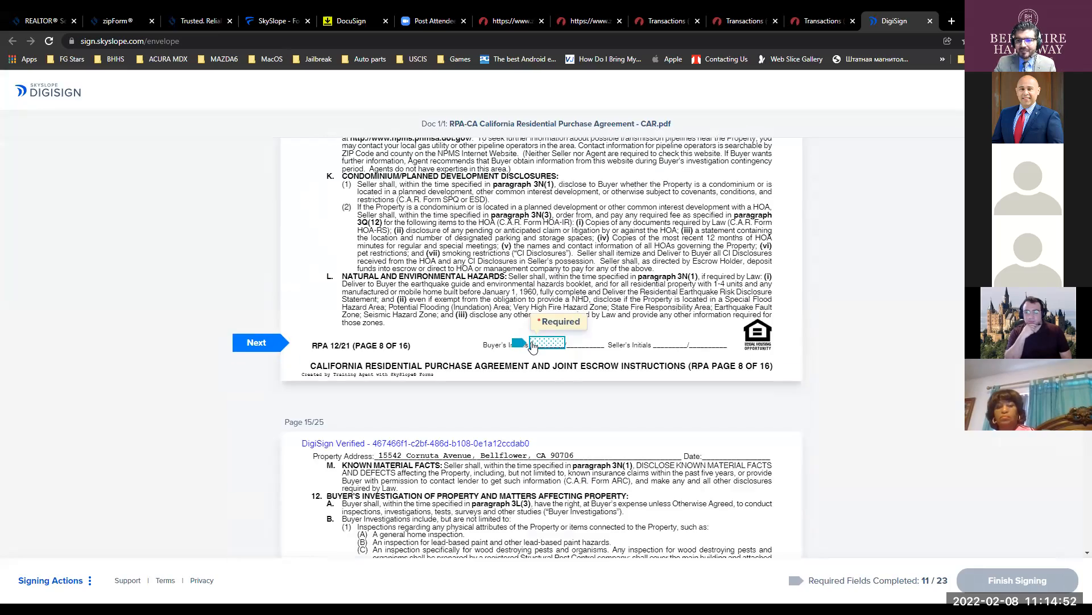
left_click(532, 345)
left_click(533, 345)
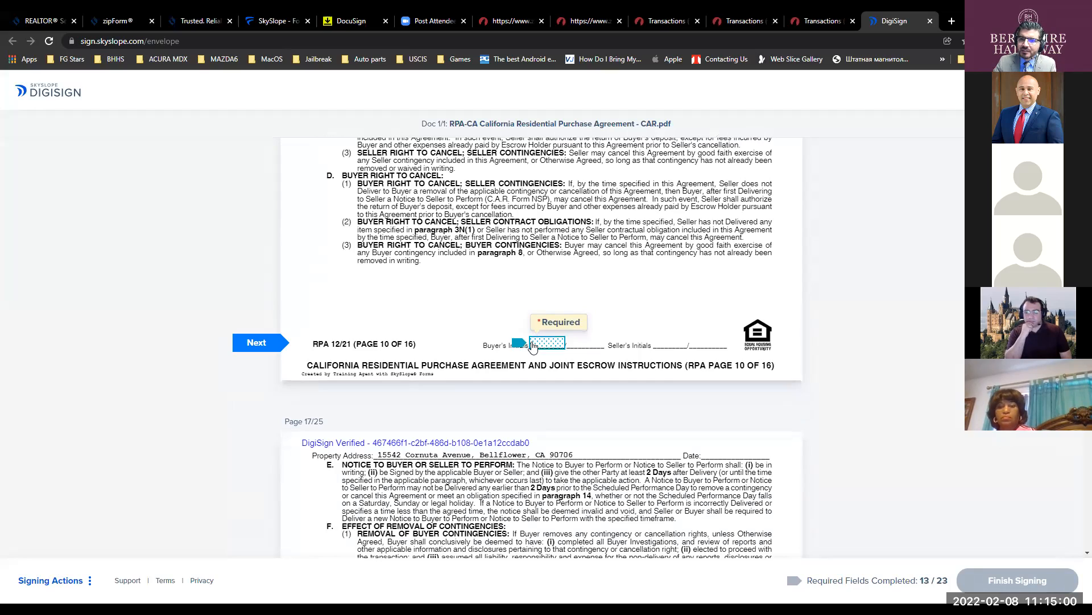
- Initial pages 10–13, the liquidated damages and arbitration clauses, and sign the remaining fields through 23/23, then finish
left_click(533, 345)
left_click(533, 345)
left_click(534, 345)
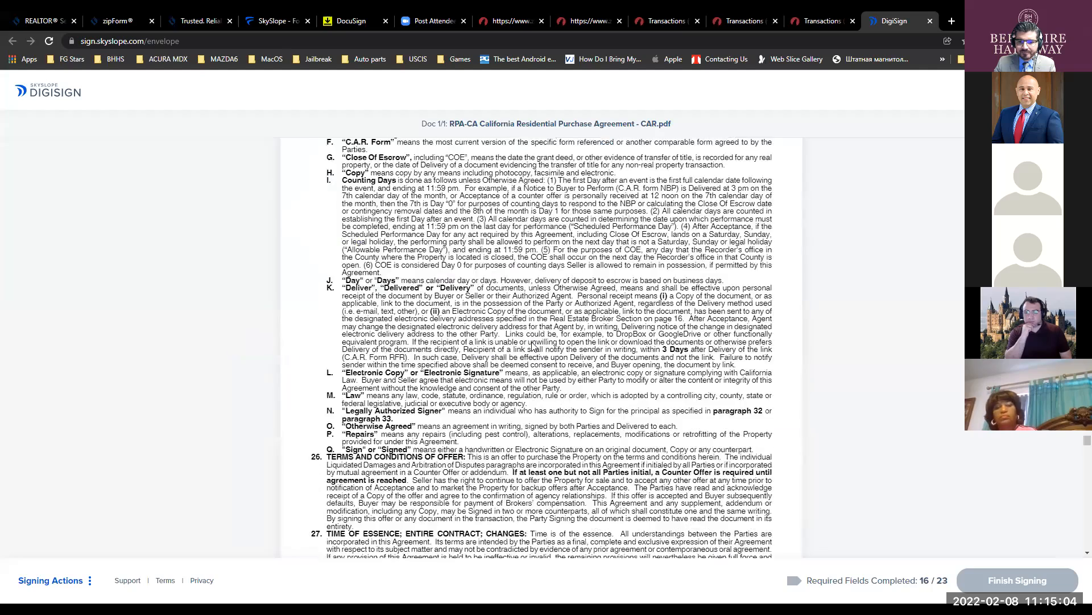
left_click(534, 345)
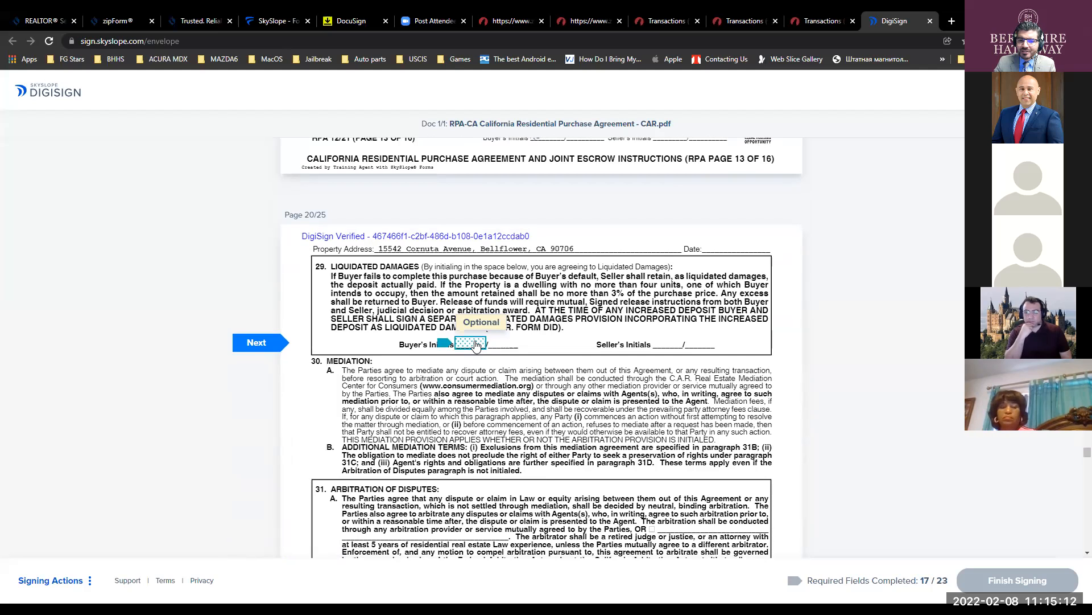
left_click(476, 343)
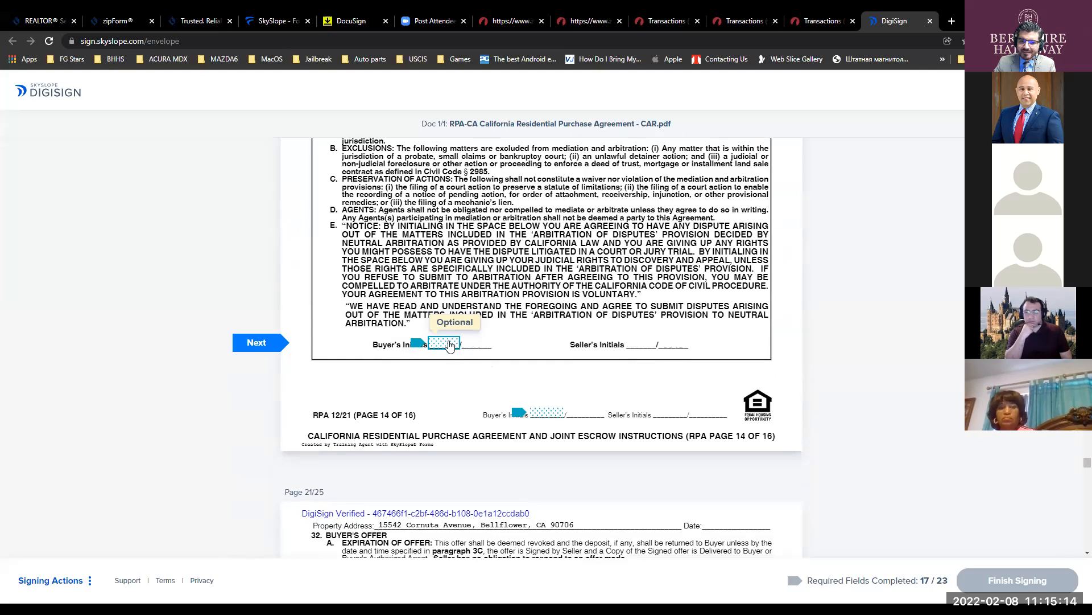
left_click(449, 345)
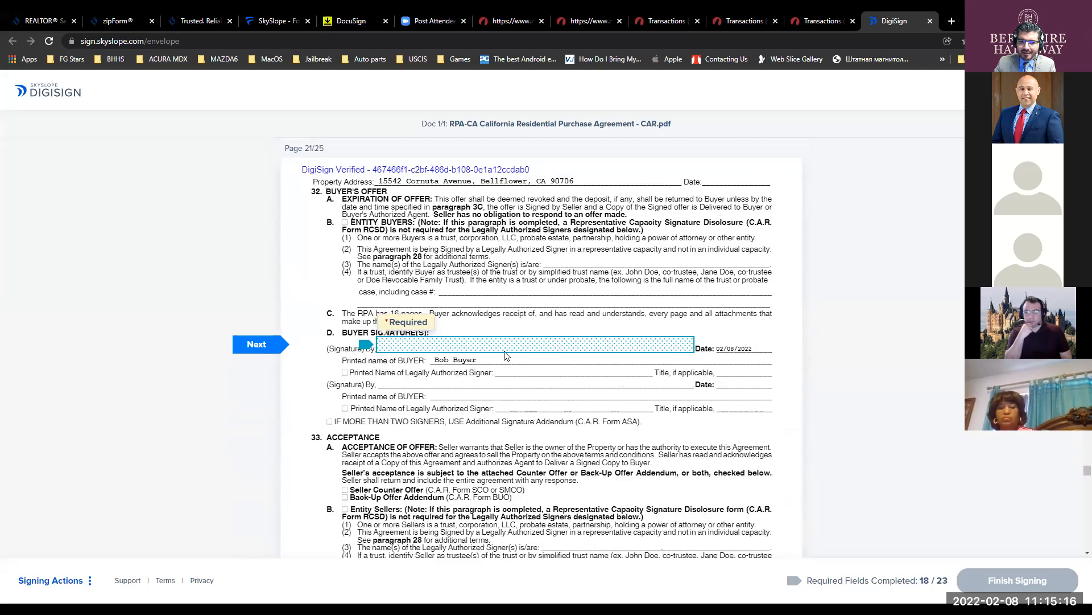
left_click(406, 349)
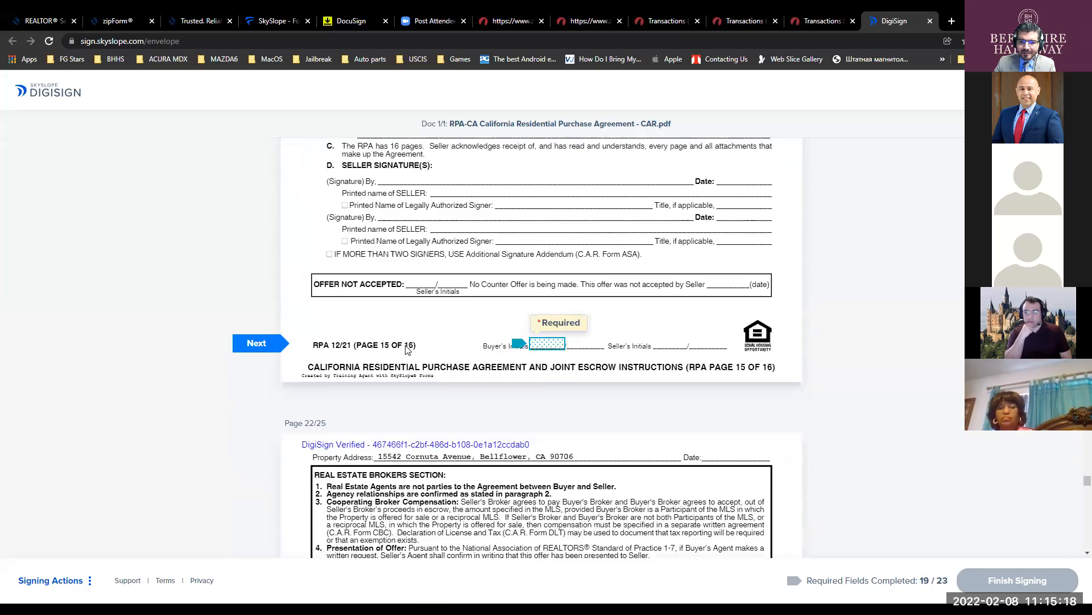
left_click(534, 342)
left_click(534, 343)
left_click(533, 343)
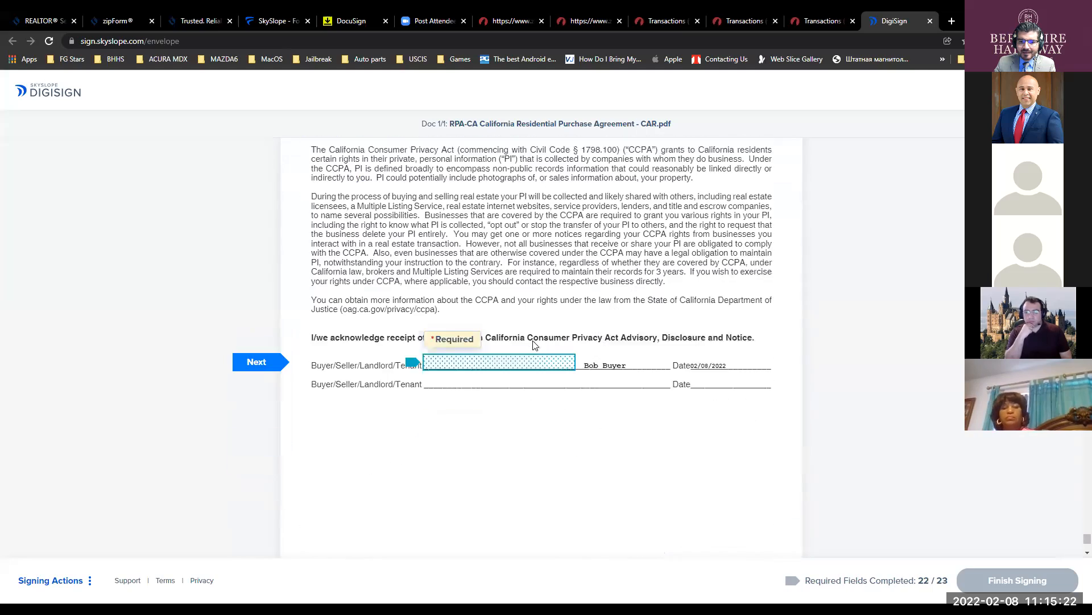
left_click(534, 344)
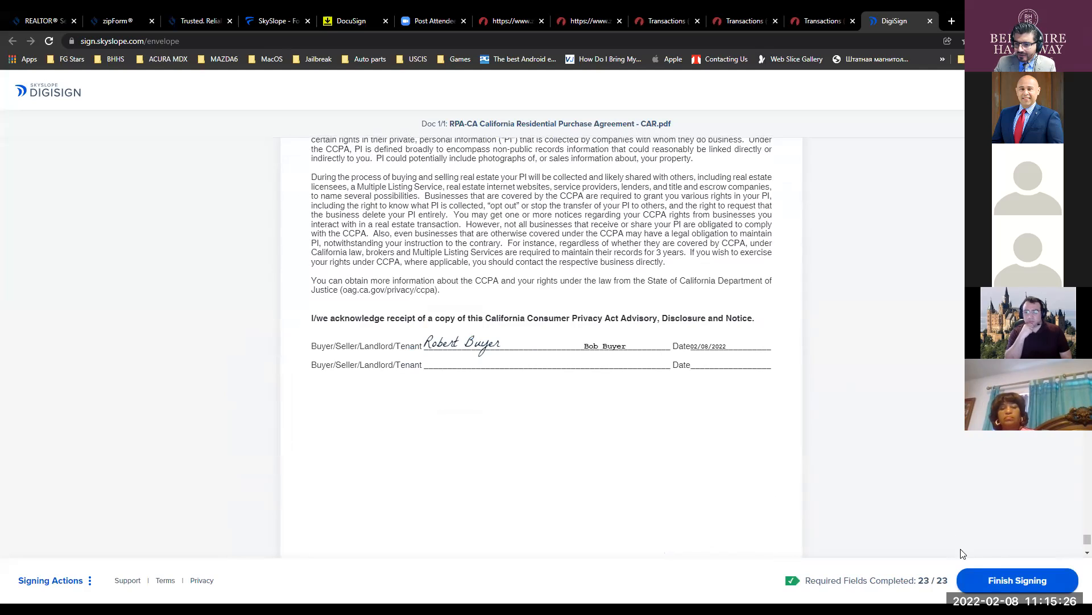
left_click(996, 582)
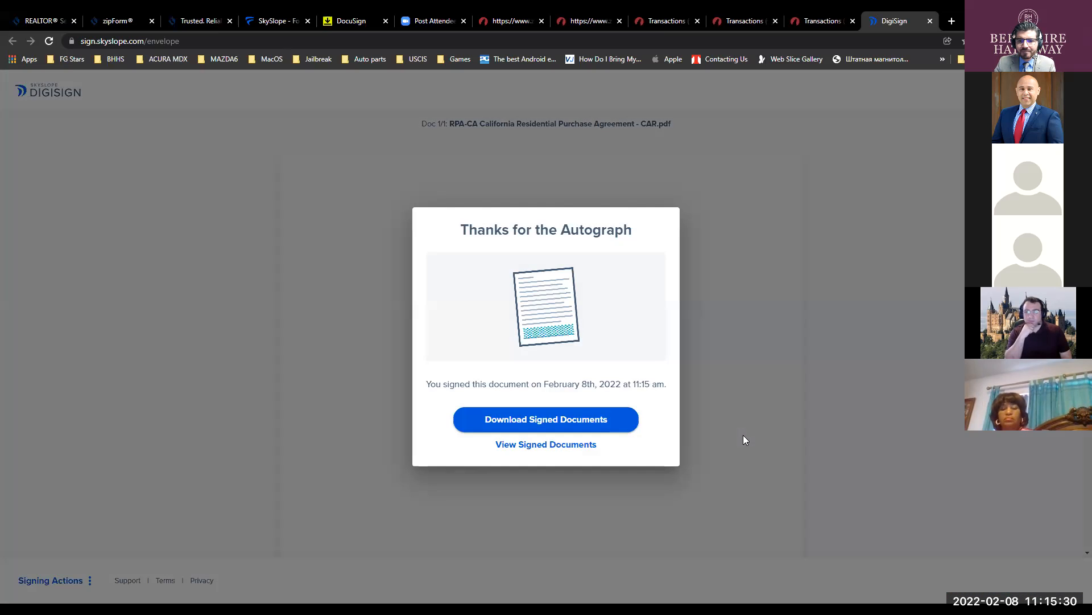
- View the signed documents, scroll through the purchase agreement, and close the DigiSign browser tab
left_click(544, 446)
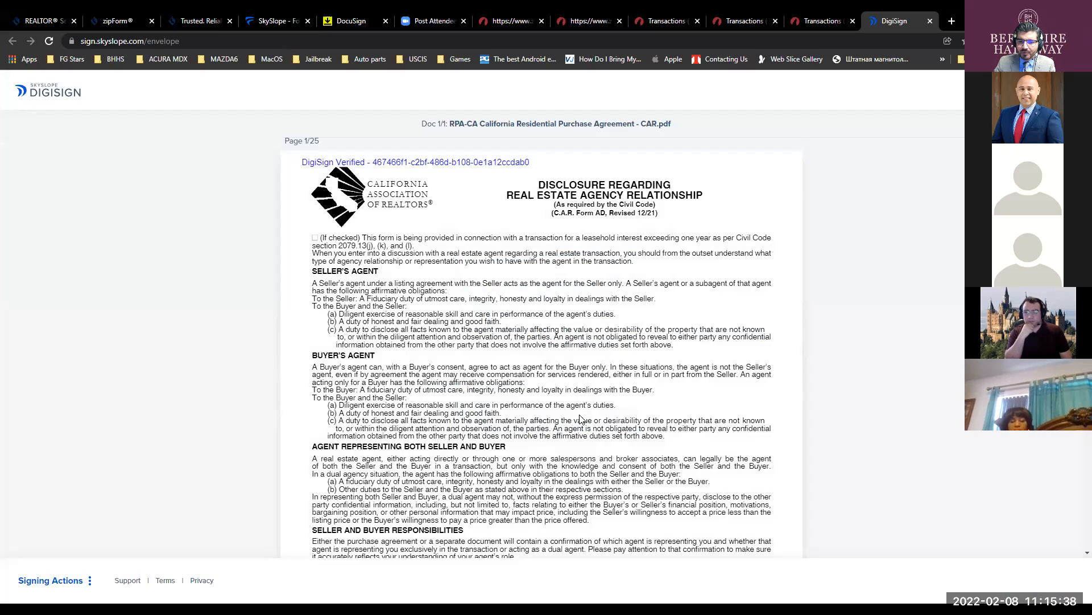
scroll(579, 430, "down", 12)
scroll(579, 431, "down", 12)
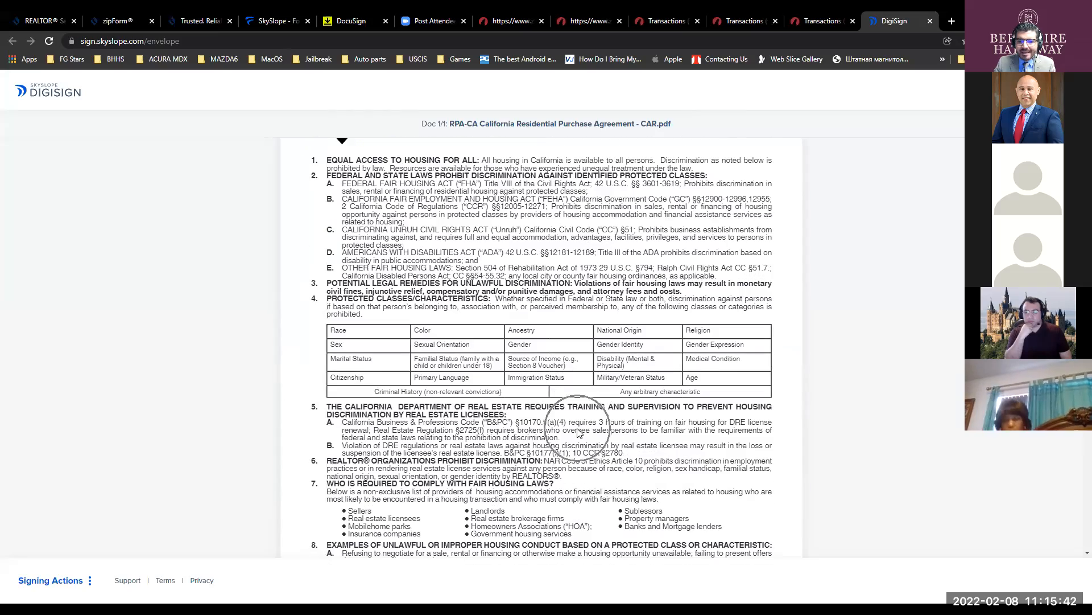
scroll(579, 431, "down", 8)
scroll(579, 431, "down", 9)
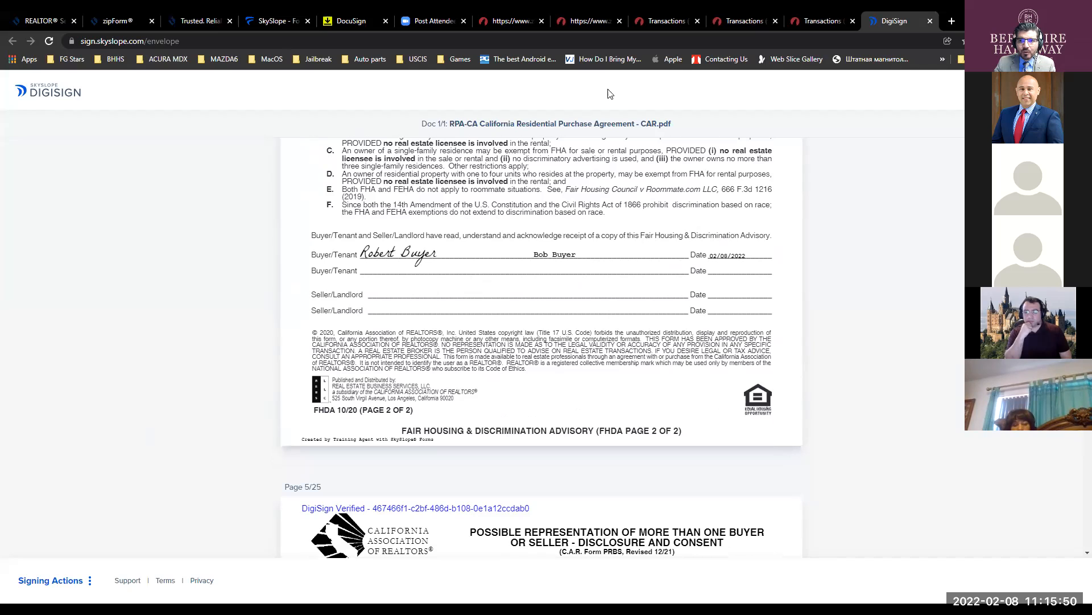
left_click(931, 21)
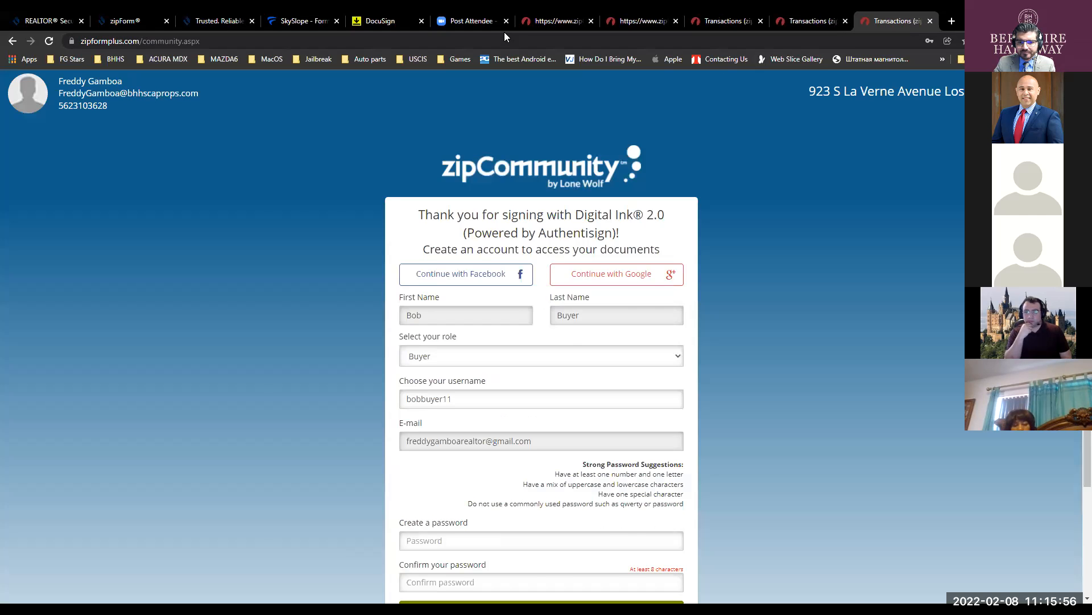
- Send the agent draft with Bob Buyer Offer.pdf attached from the BHHS Drafts folder
key("alt+Tab")
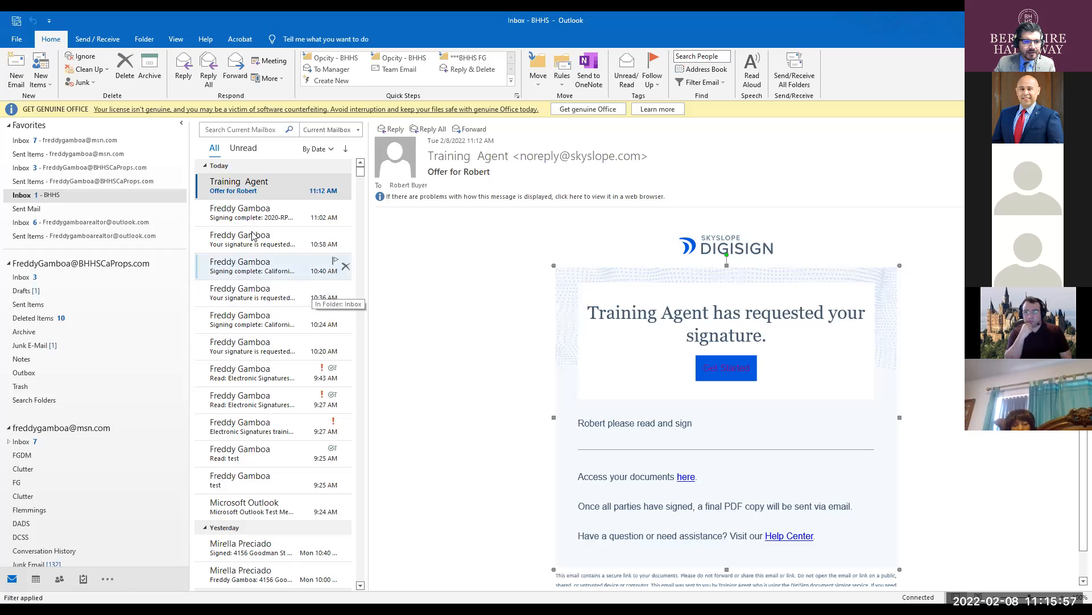
left_click(63, 170)
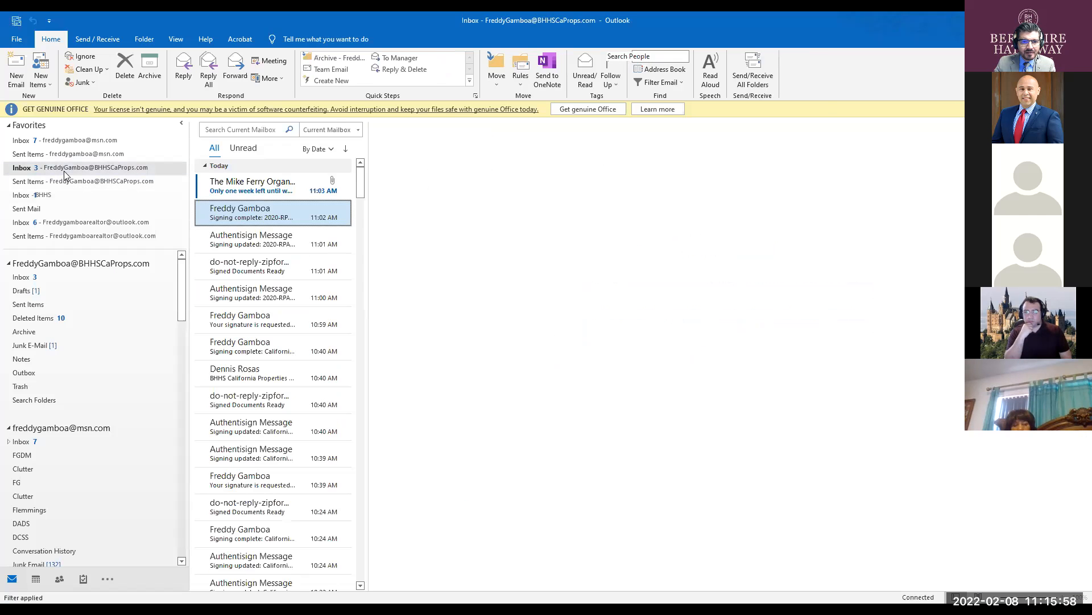
left_click(15, 22)
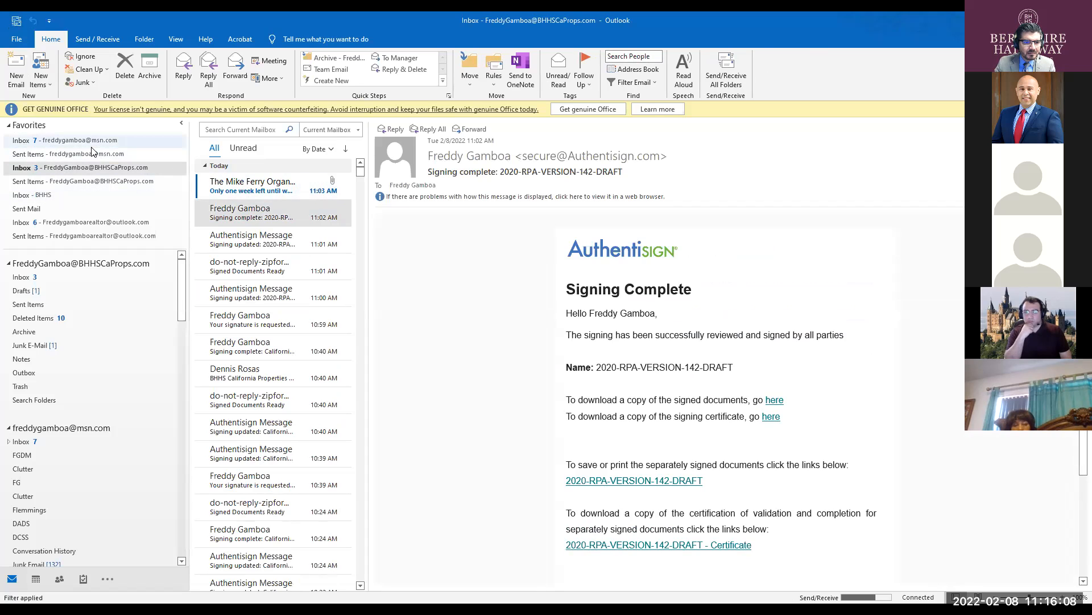
left_click(22, 290)
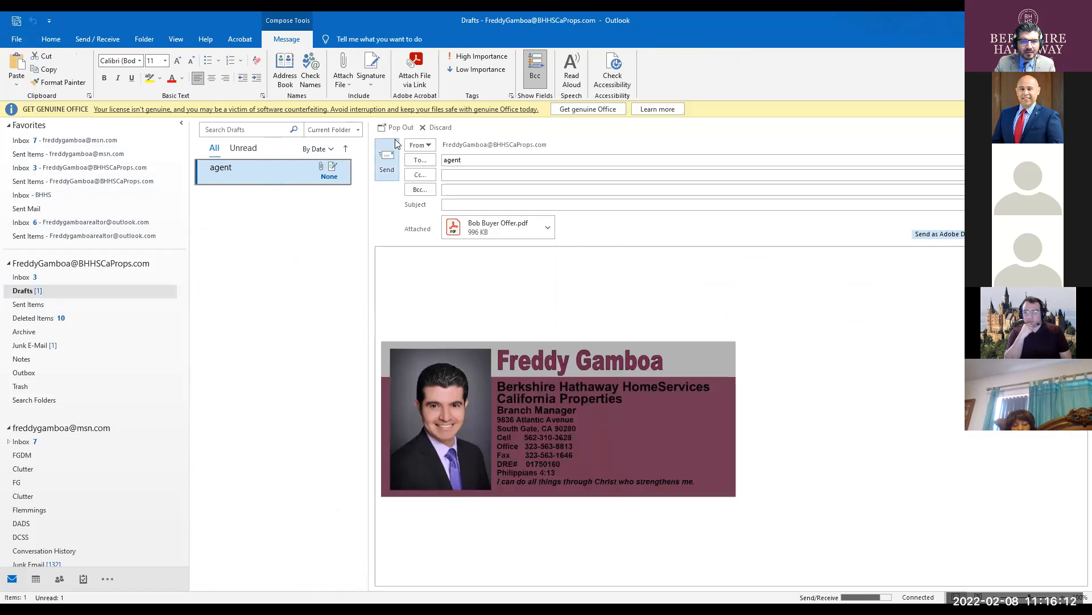
left_click(388, 159)
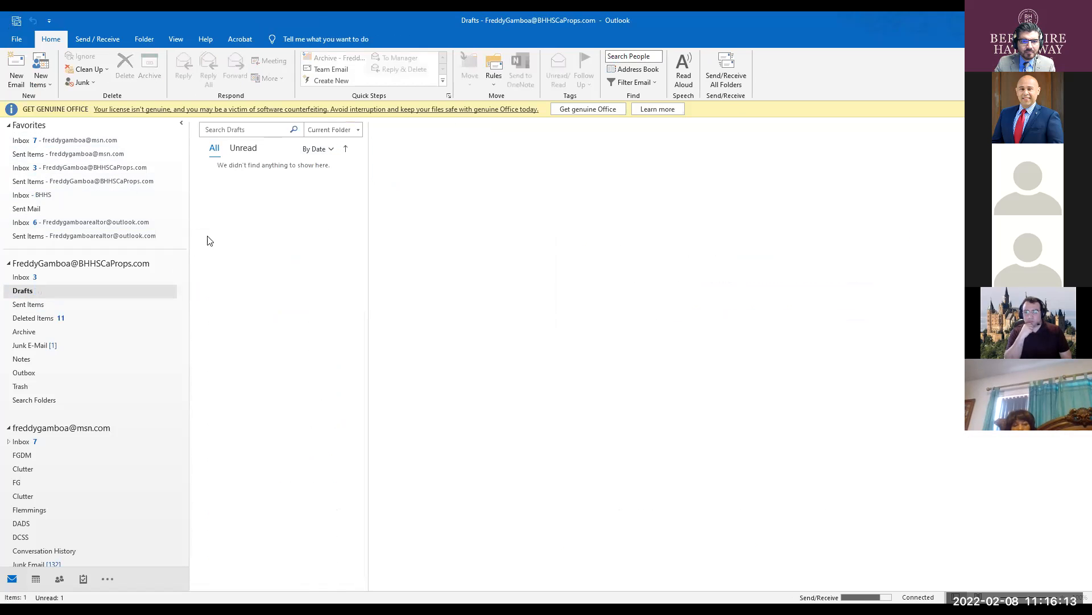
- Browse the BHHS inbox and Junk E-Mail, recheck mail, and open the msn.com account's inbox
left_click(48, 167)
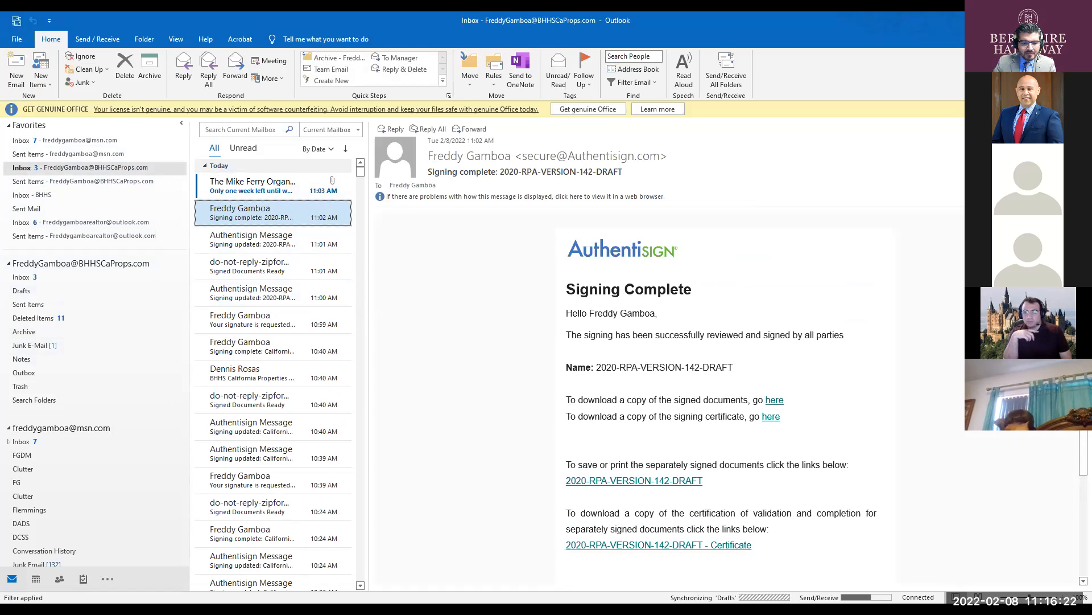
left_click(26, 344)
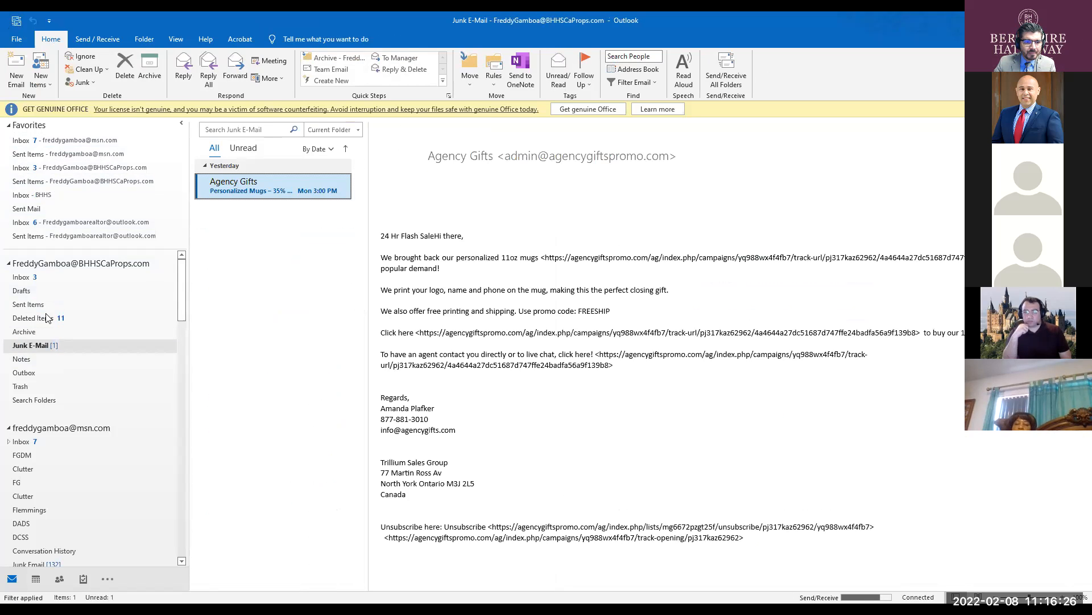
left_click(22, 278)
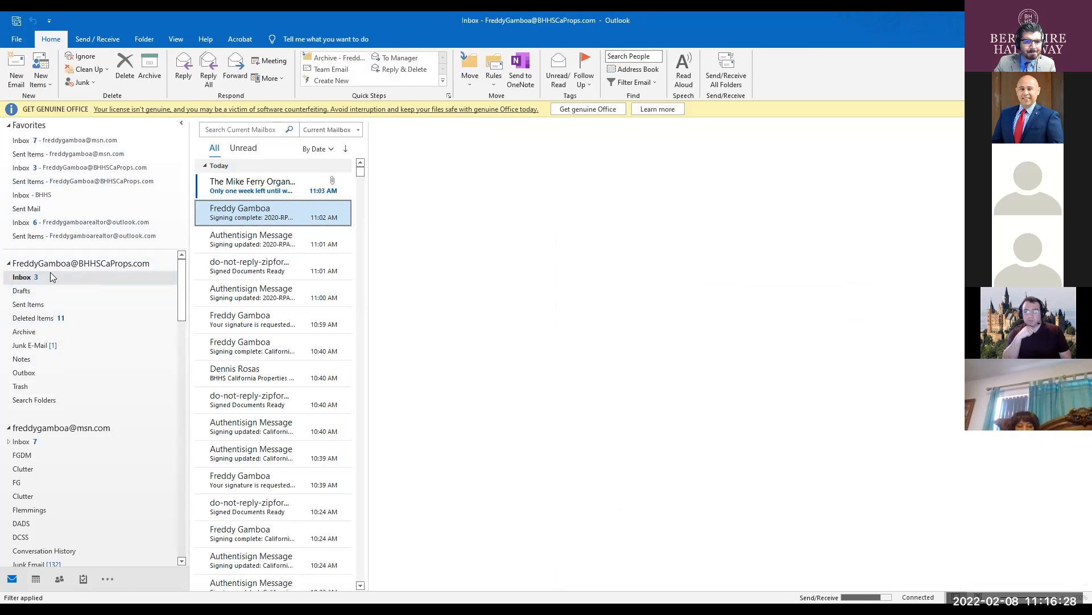
left_click(253, 186)
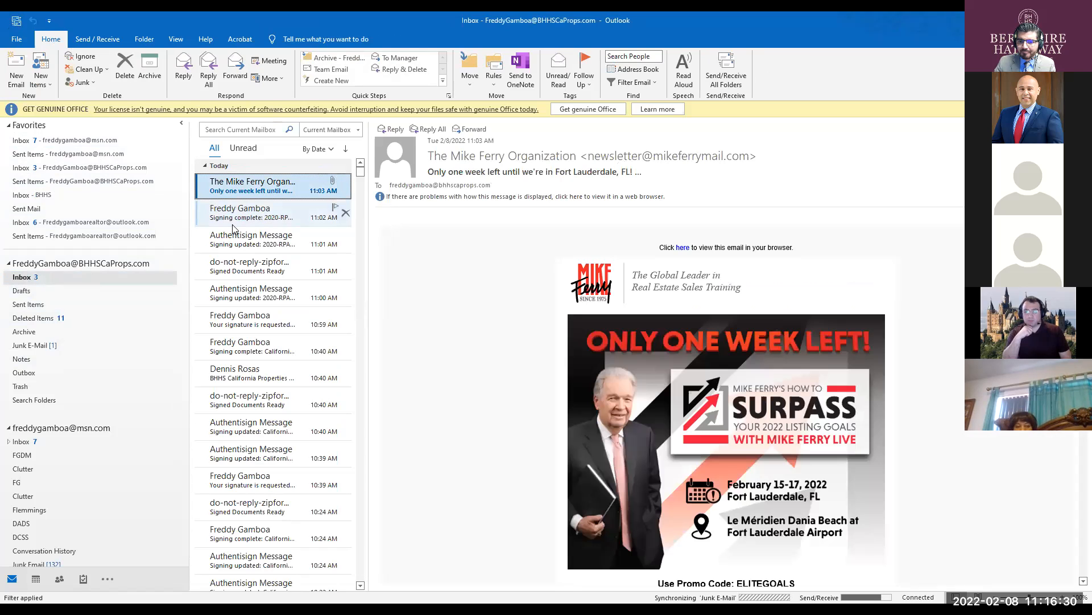
scroll(541, 393, "down", 1)
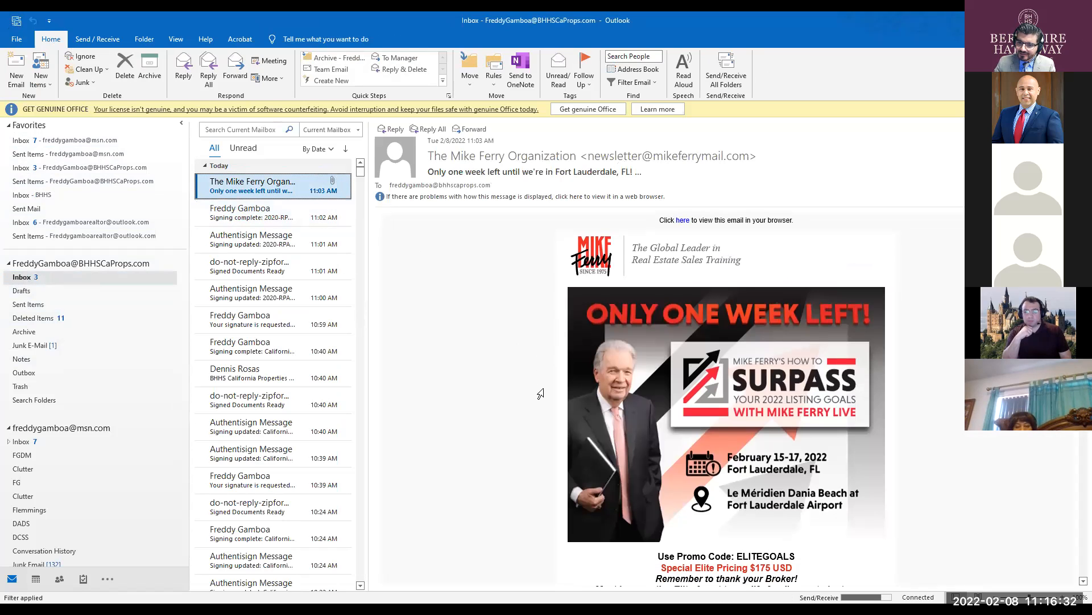
left_click(268, 239)
left_click(256, 212)
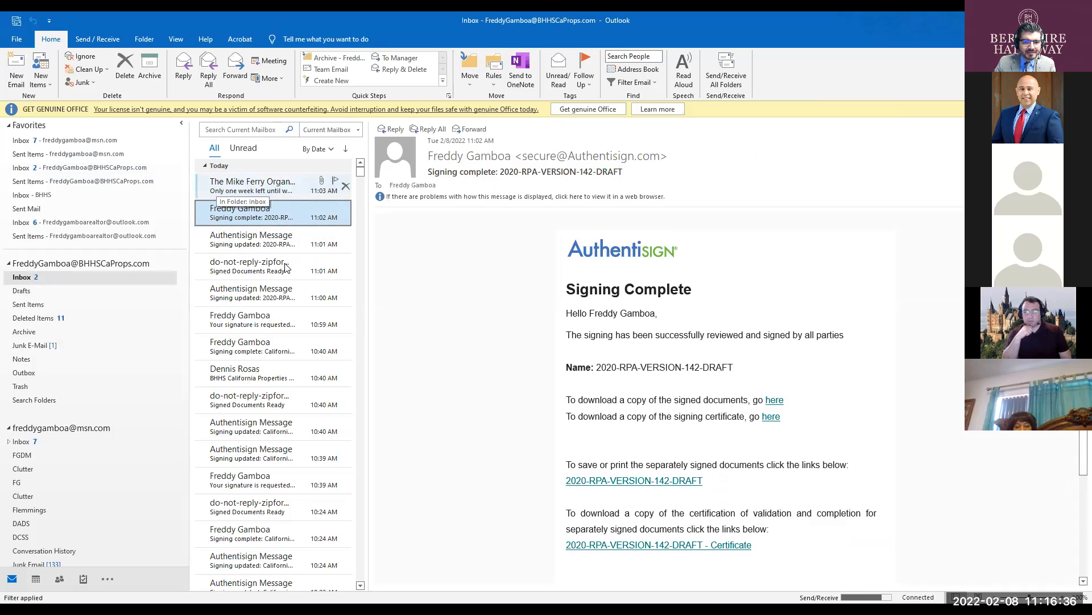
left_click(247, 149)
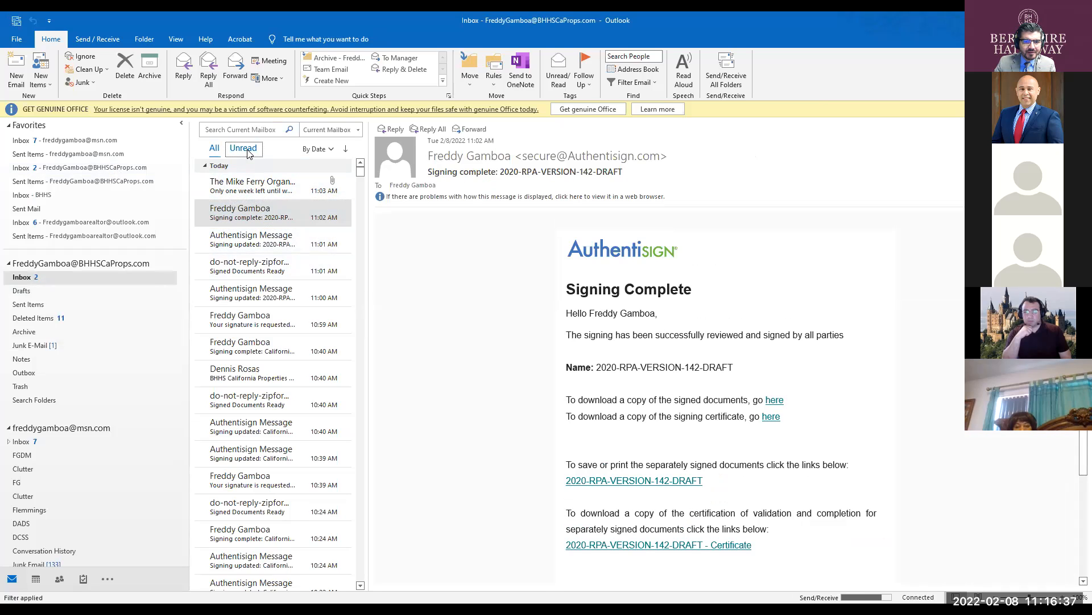
left_click(214, 148)
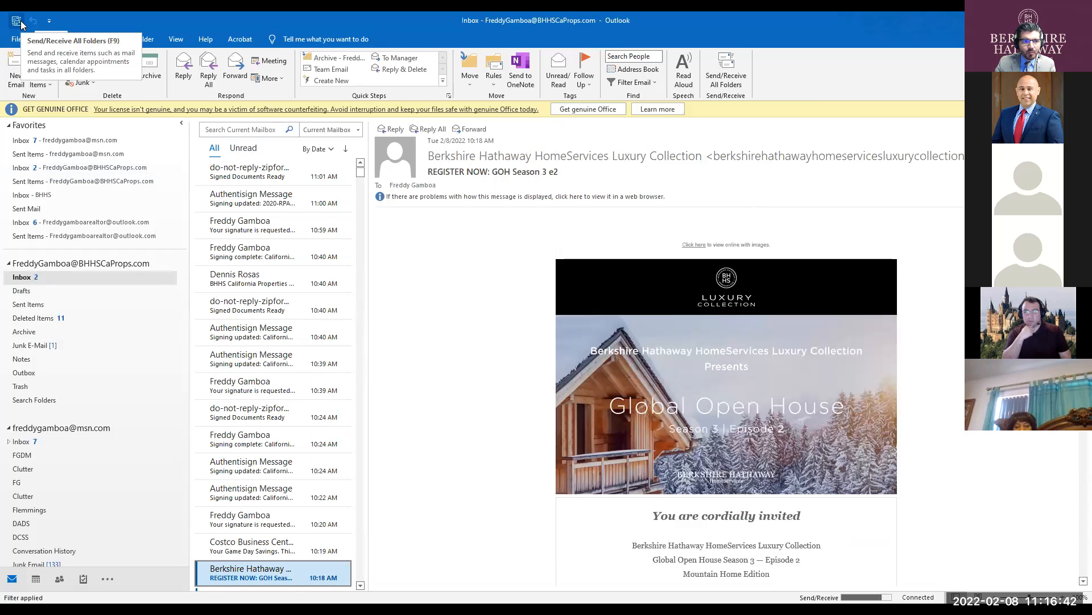
left_click(20, 24)
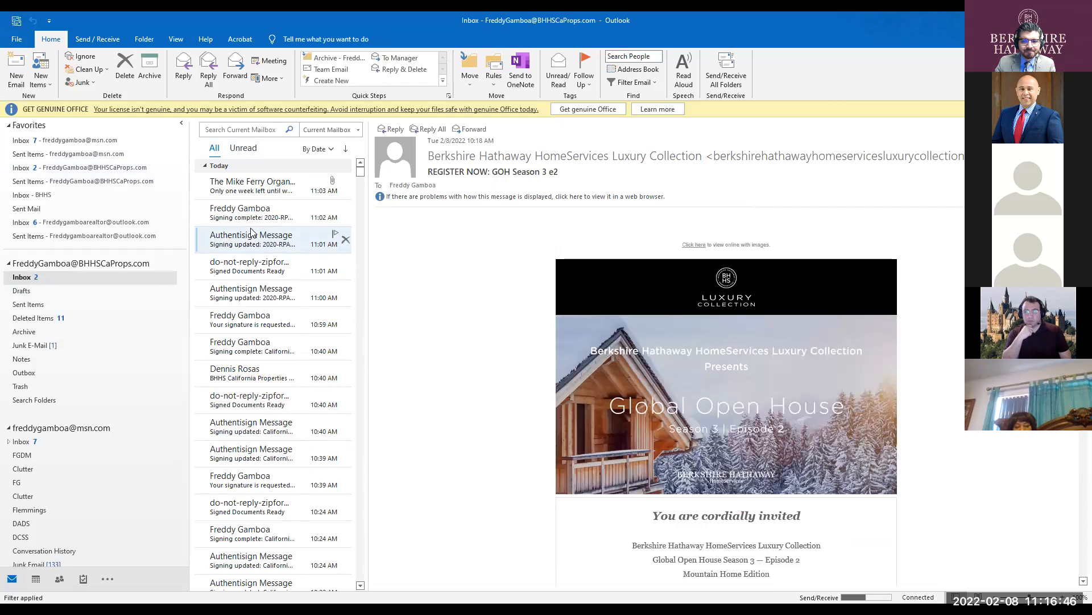
key("ctrl")
key("ctrl")
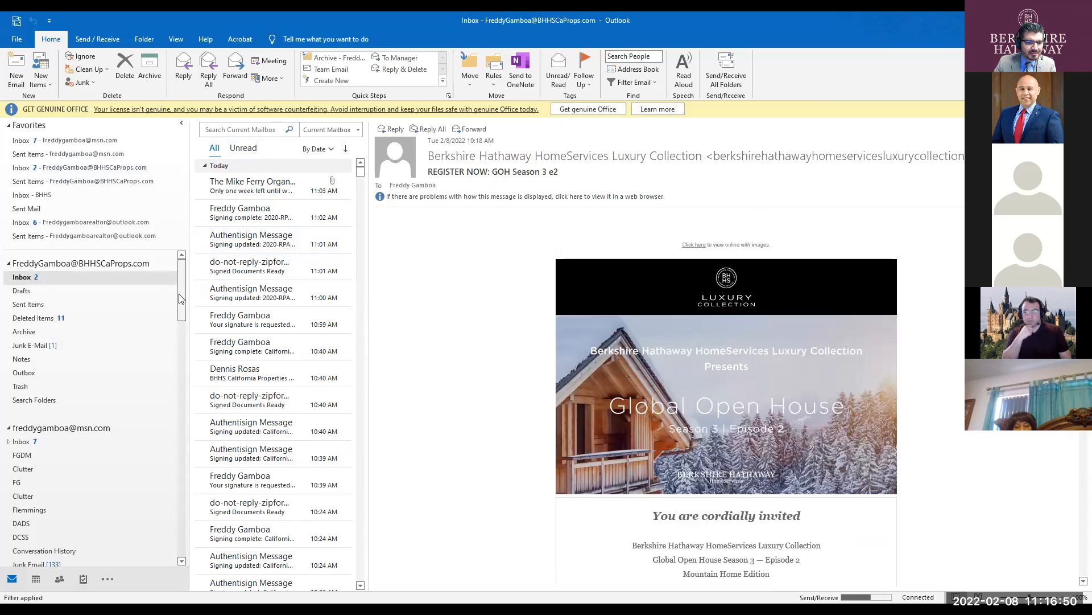
left_click(57, 140)
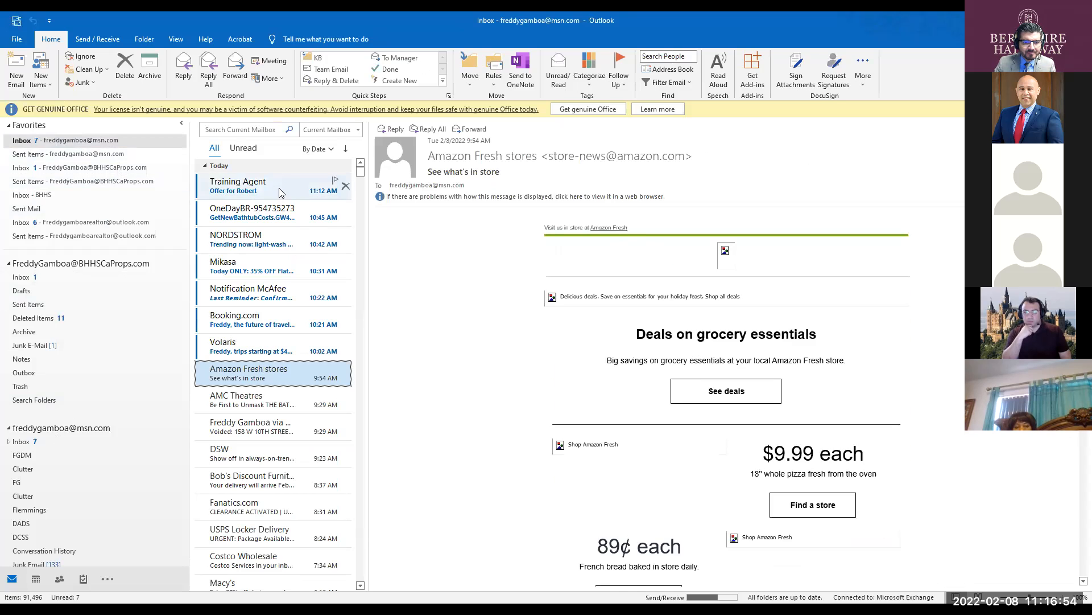
- Open the msn.com offer email, start its DigiSign session, and accept the e-signature terms
left_click(278, 192)
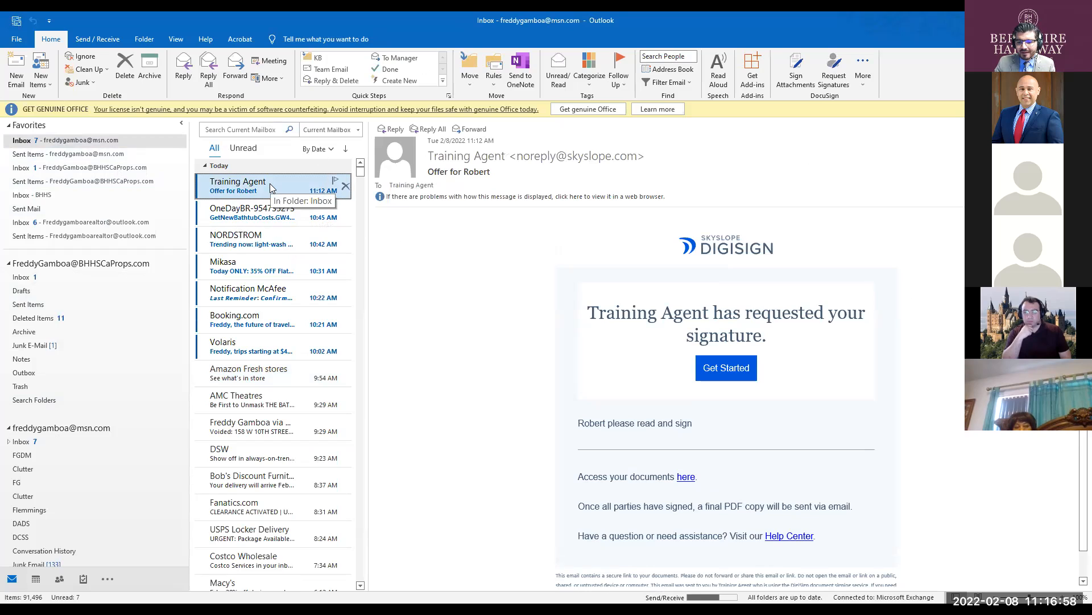
left_click(269, 183)
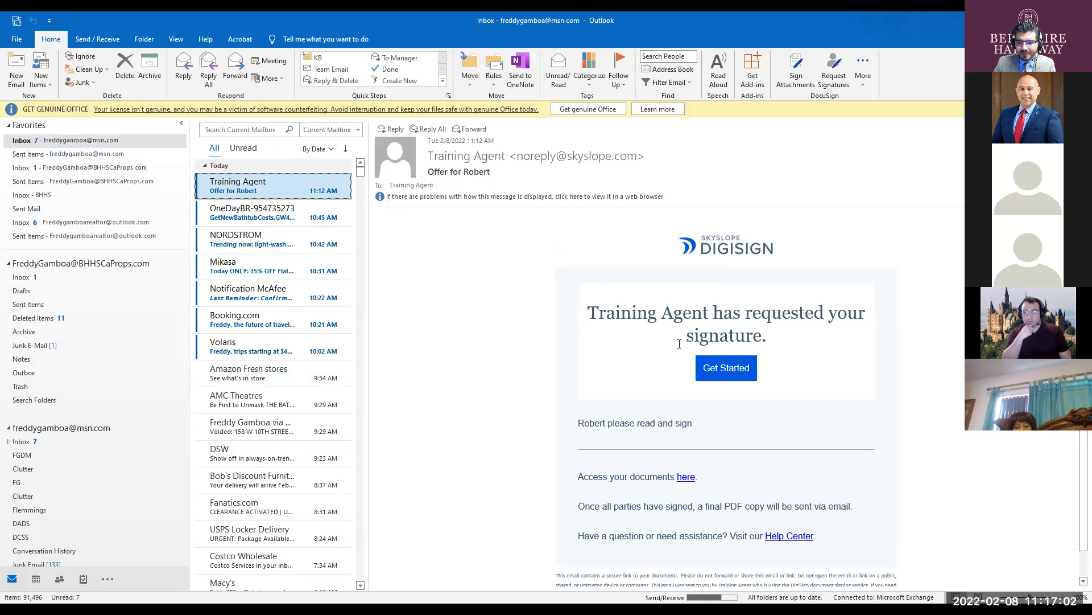
left_click(732, 366)
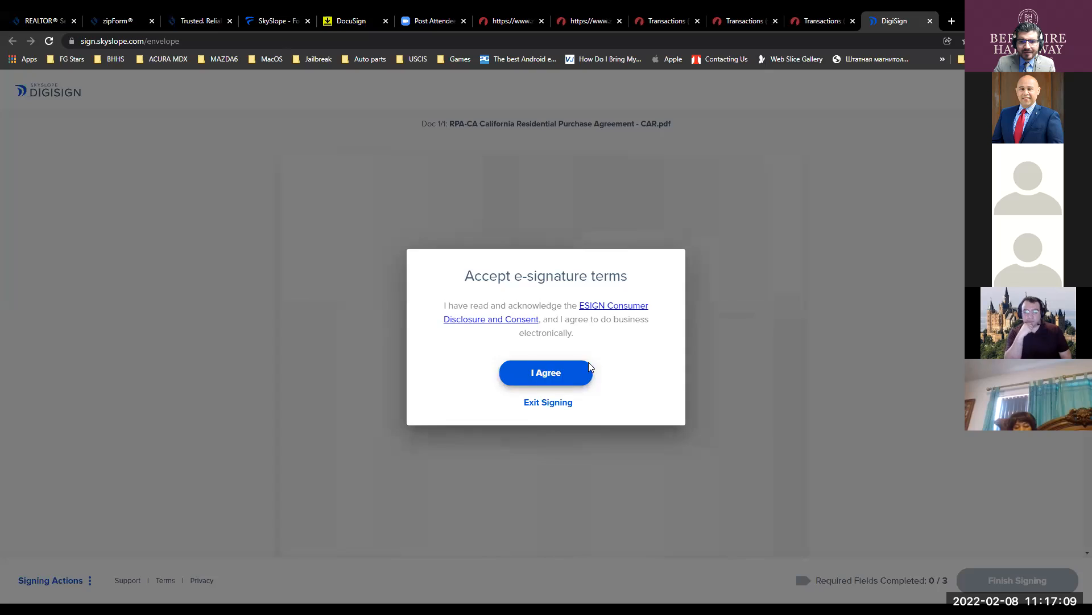
left_click(586, 368)
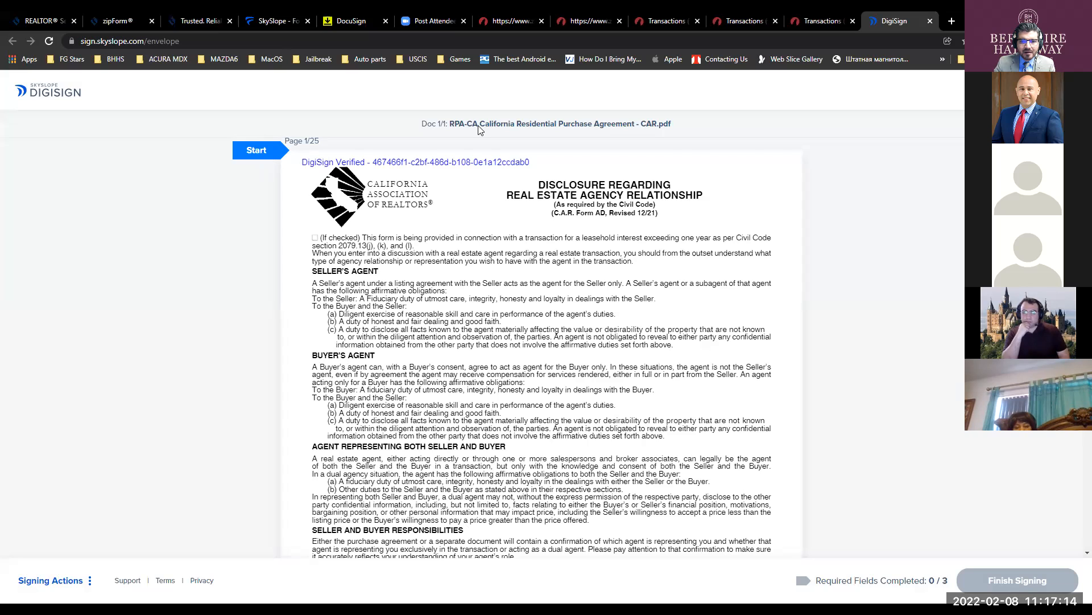
- Adopt the fourth handwriting style and sign all three required RPA-CA fields
scroll(327, 233, "down", 6)
left_click(387, 346)
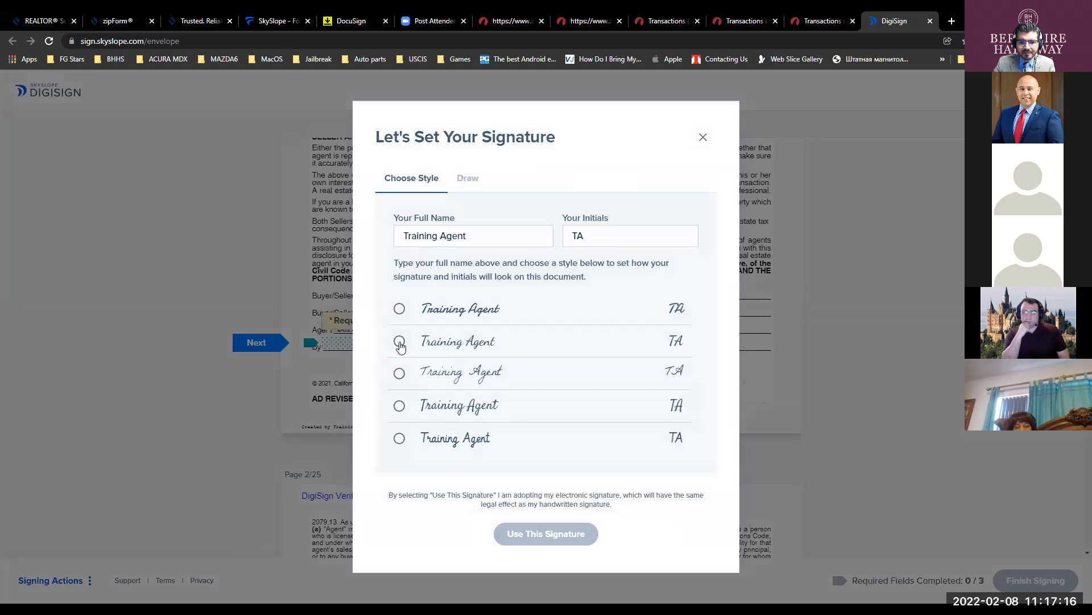
left_click(400, 406)
left_click(560, 532)
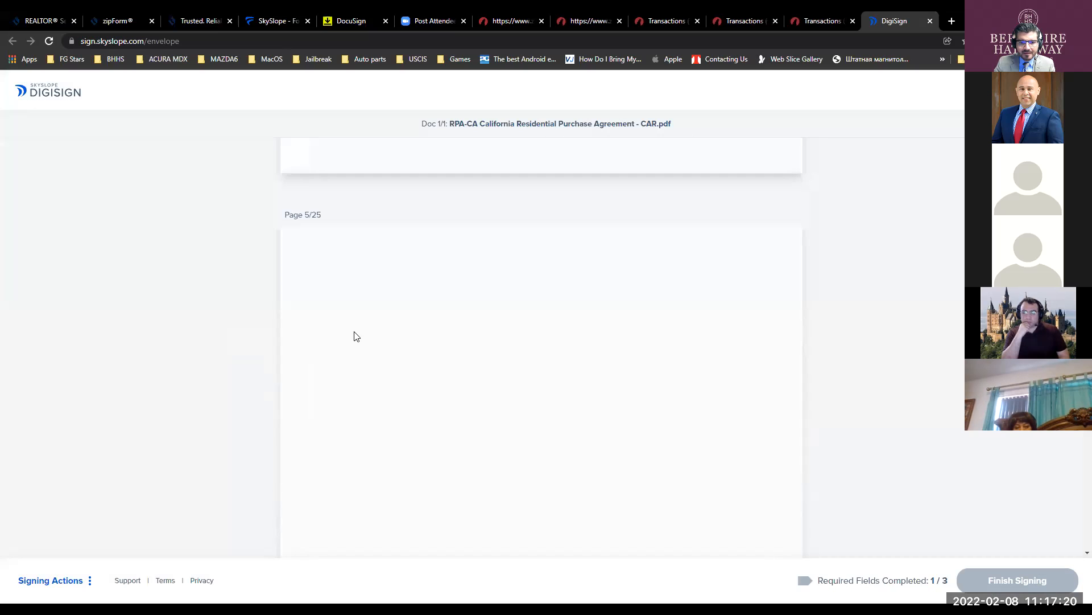
left_click(365, 348)
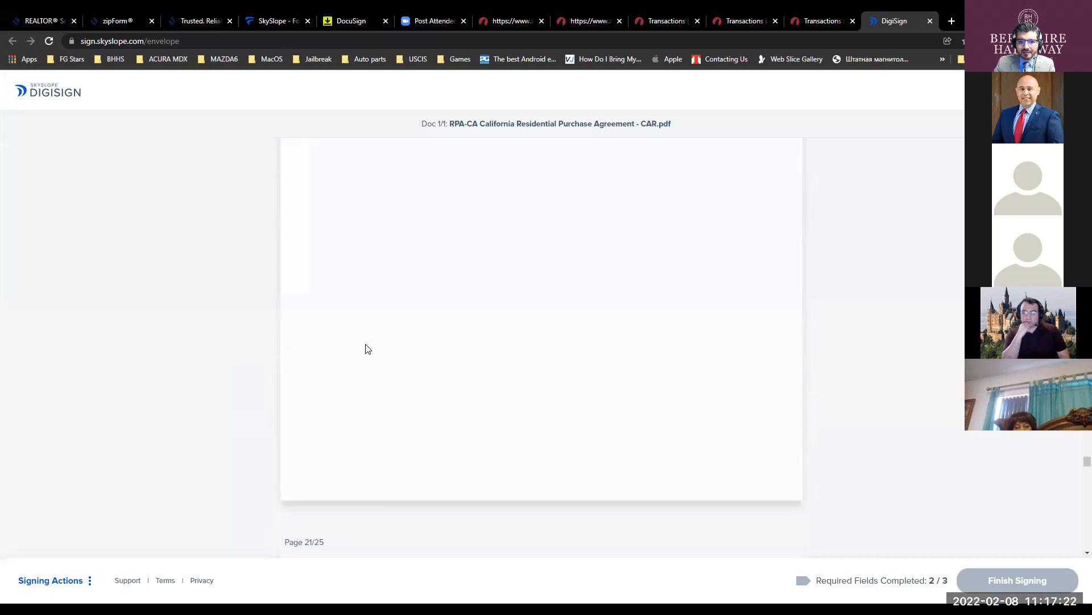
left_click(367, 345)
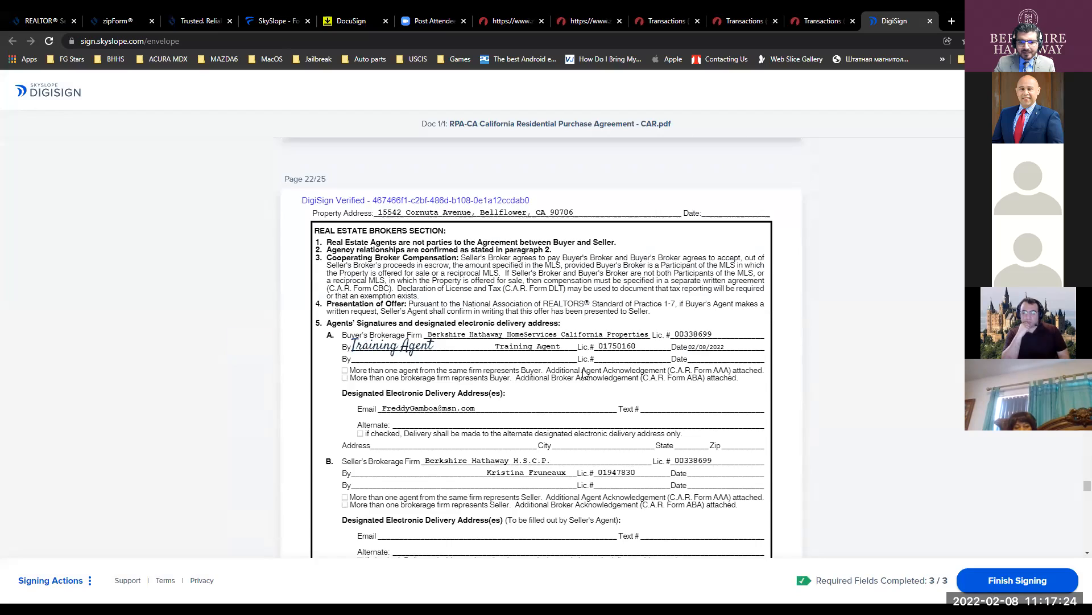
- Finish signing the document and close the DigiSign signing page
scroll(587, 373, "down", 2)
scroll(587, 372, "down", 20)
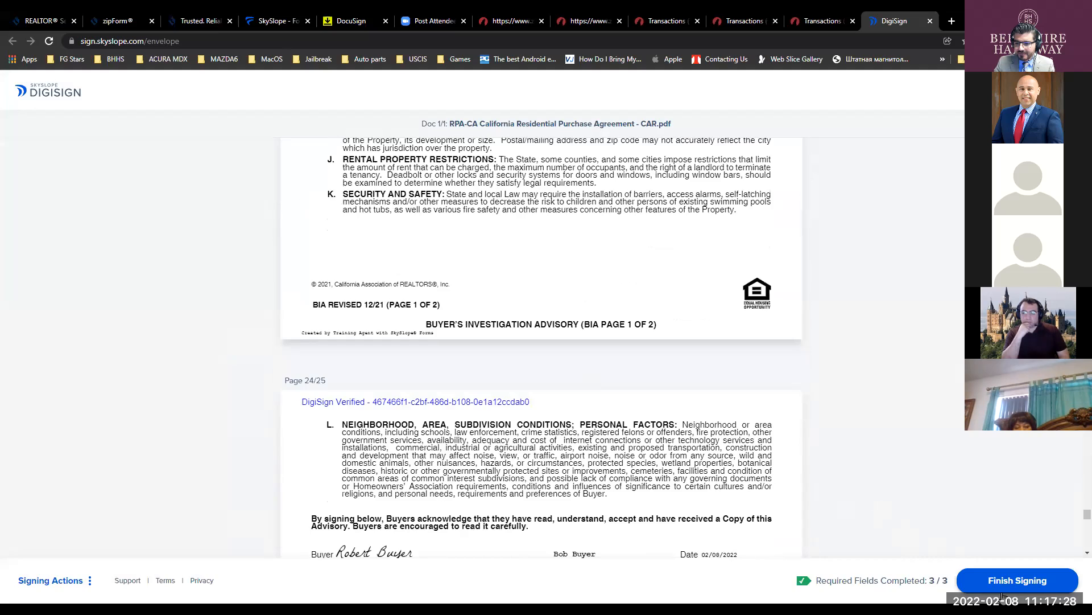
left_click(980, 583)
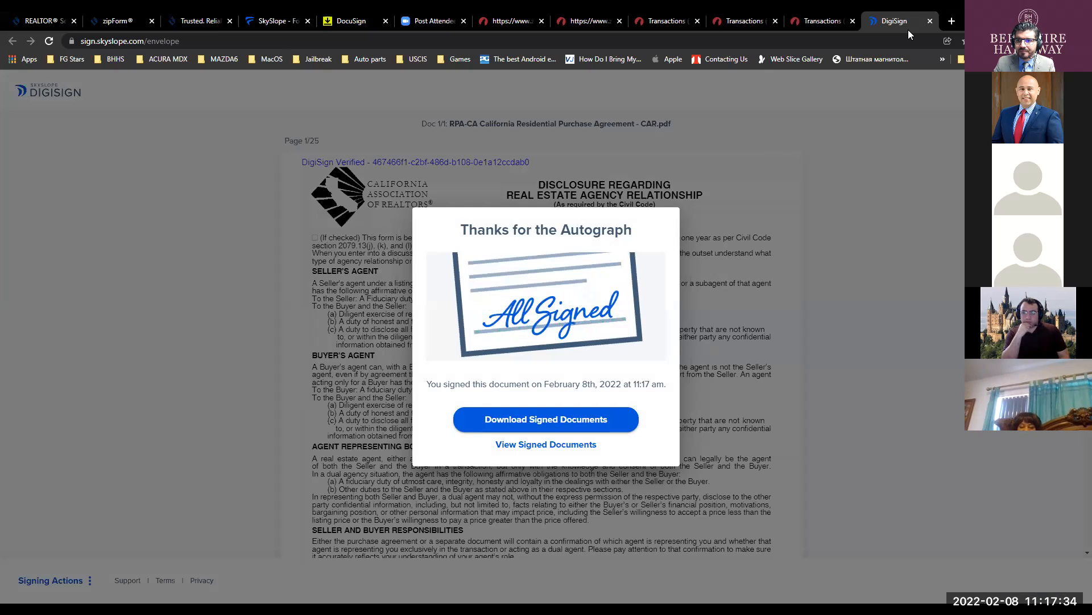
left_click(931, 22)
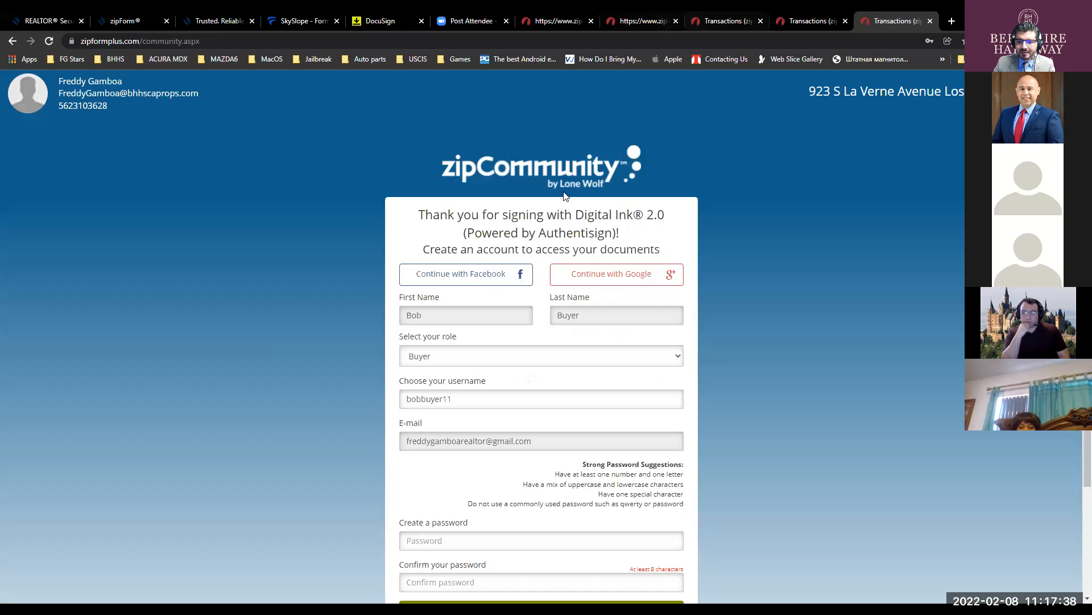
- Open the Envelope completed email in Outlook and view the completed documents' Certificate of Completion
key("alt+Tab")
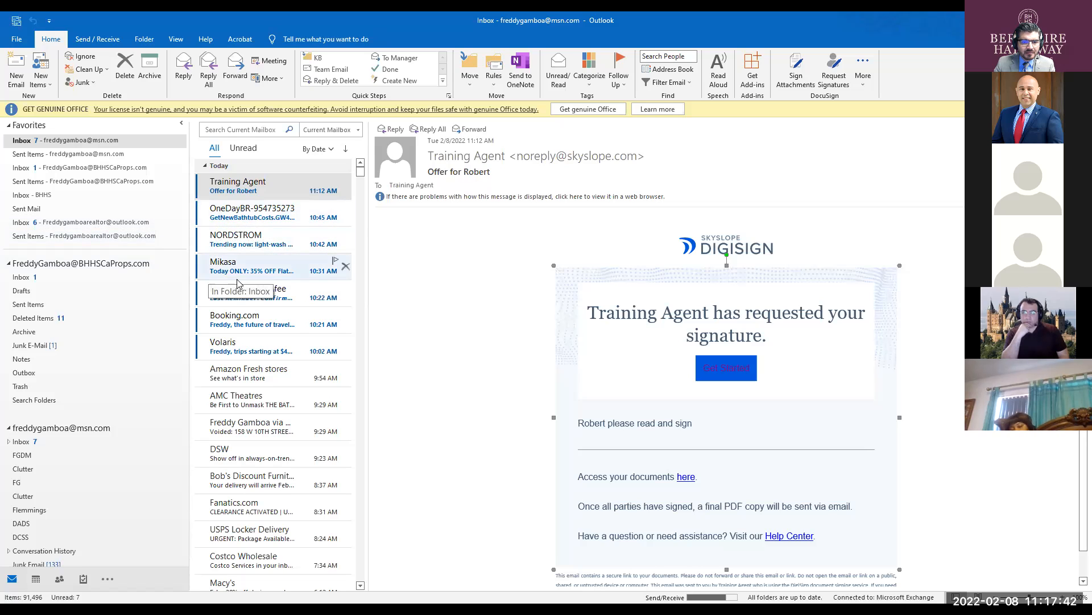
left_click(477, 348)
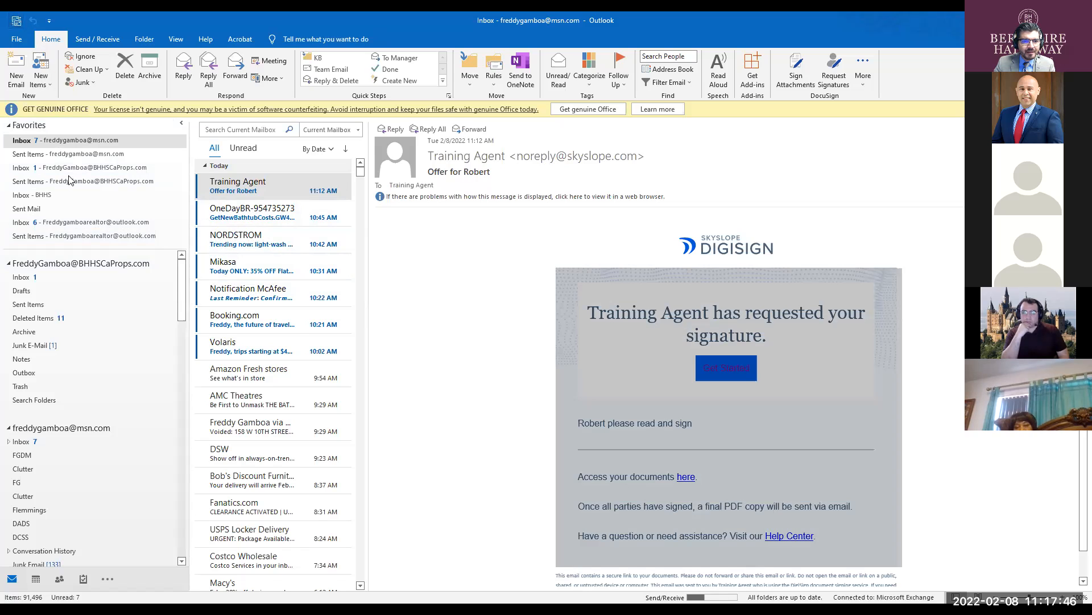
left_click(284, 189)
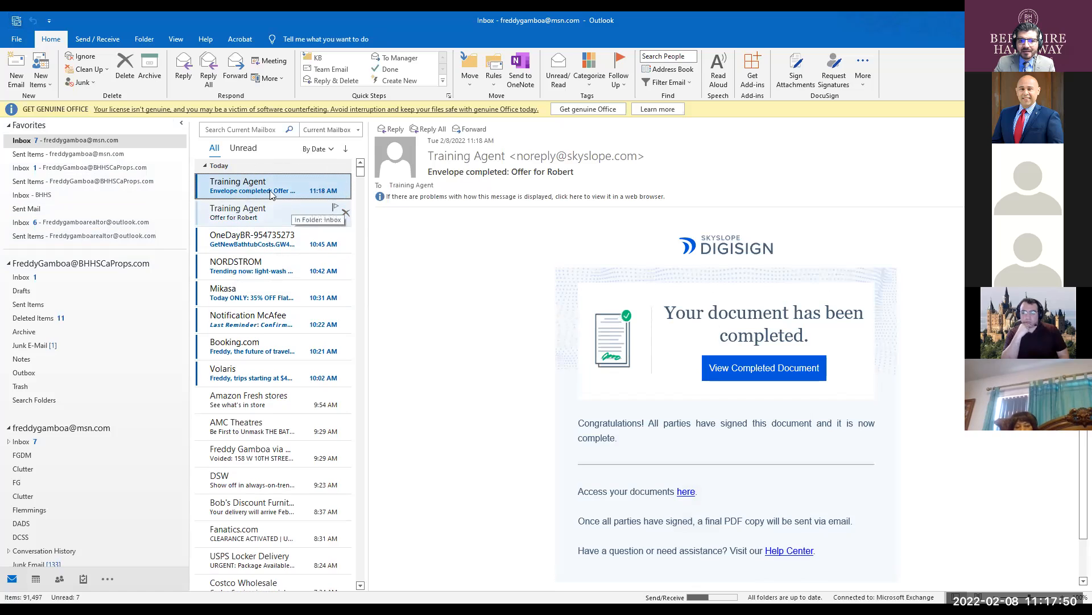
left_click(745, 376)
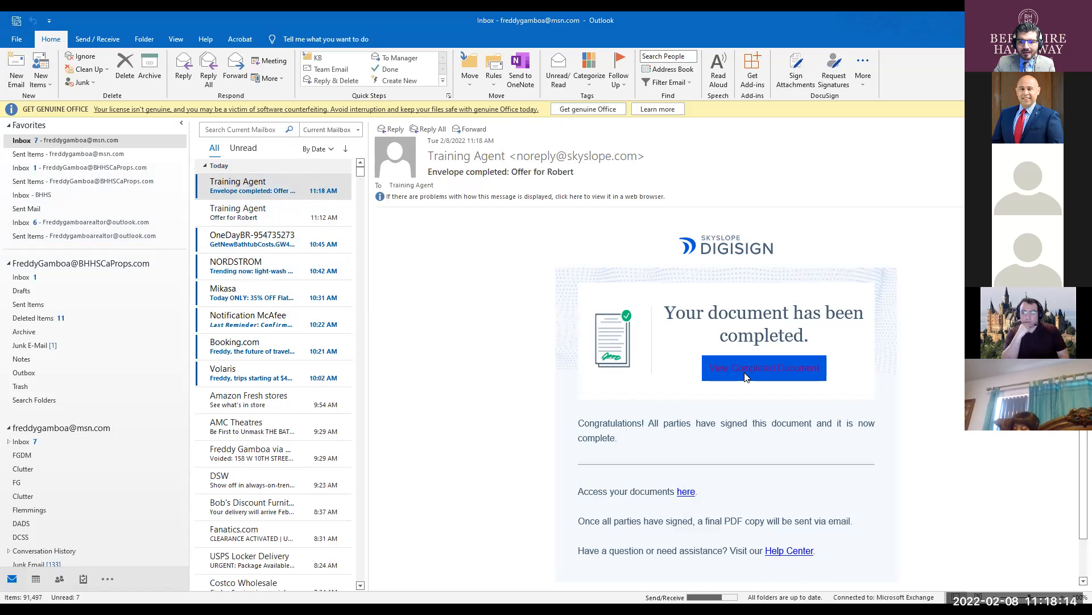
left_click(746, 377)
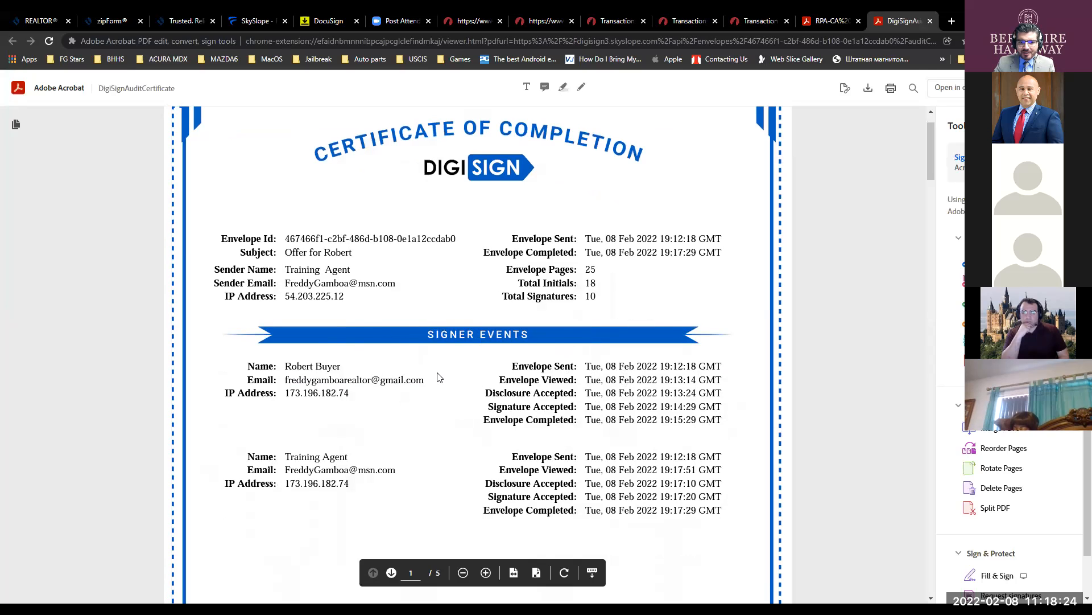
- Scroll through the Certificate of Completion, then close it
scroll(438, 377, "down", 10)
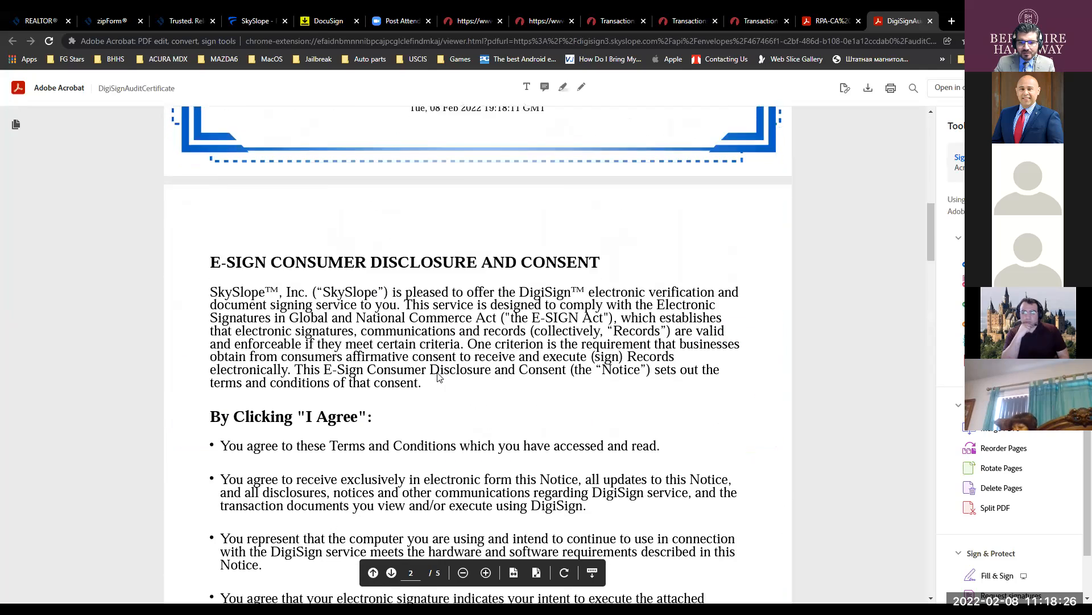
scroll(438, 377, "down", 5)
left_click(931, 20)
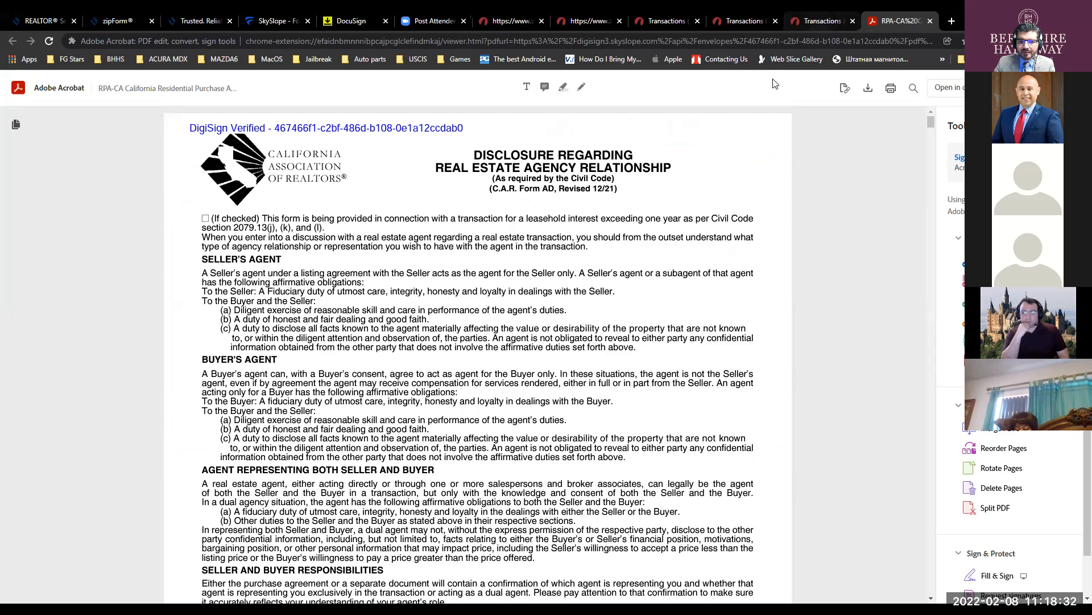
- Scroll through the signed RPA-CA pages, select the form's footer text, and close the PDF tabs
scroll(424, 186, "down", 4)
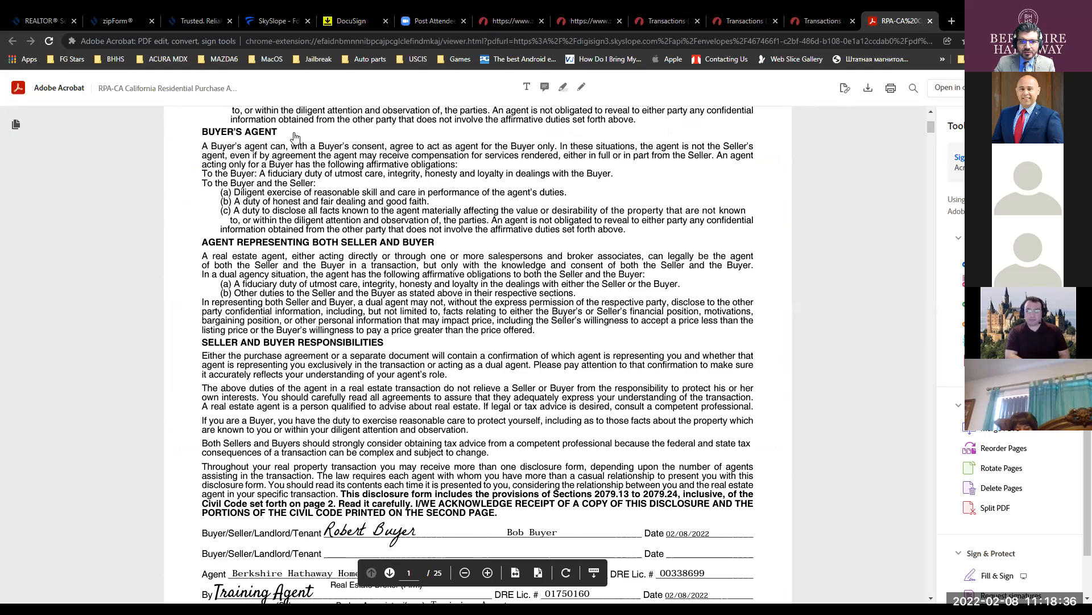
scroll(294, 136, "up", 4)
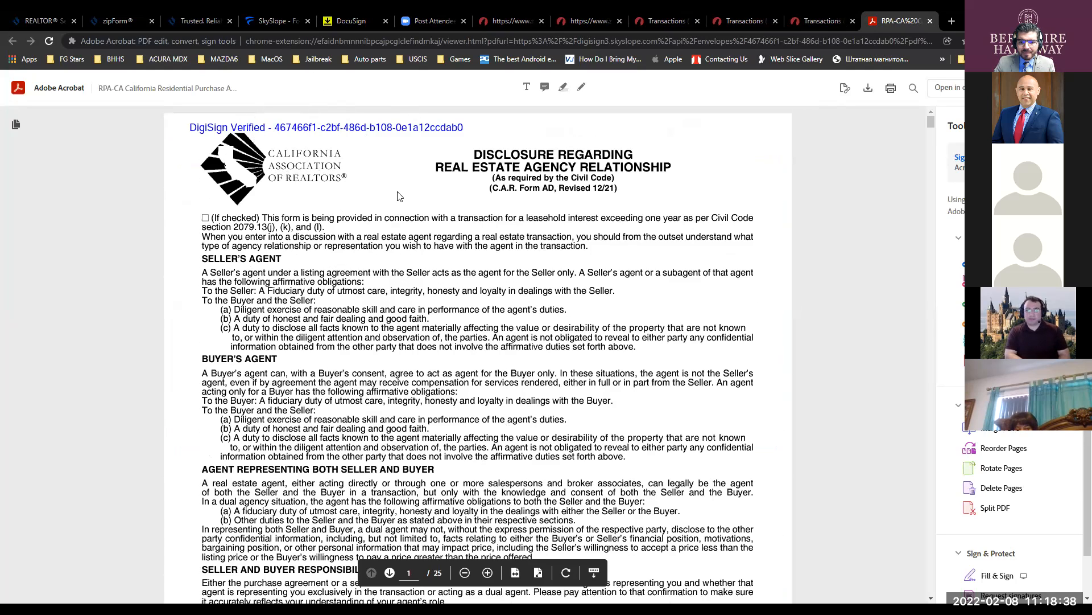
scroll(523, 320, "down", 8)
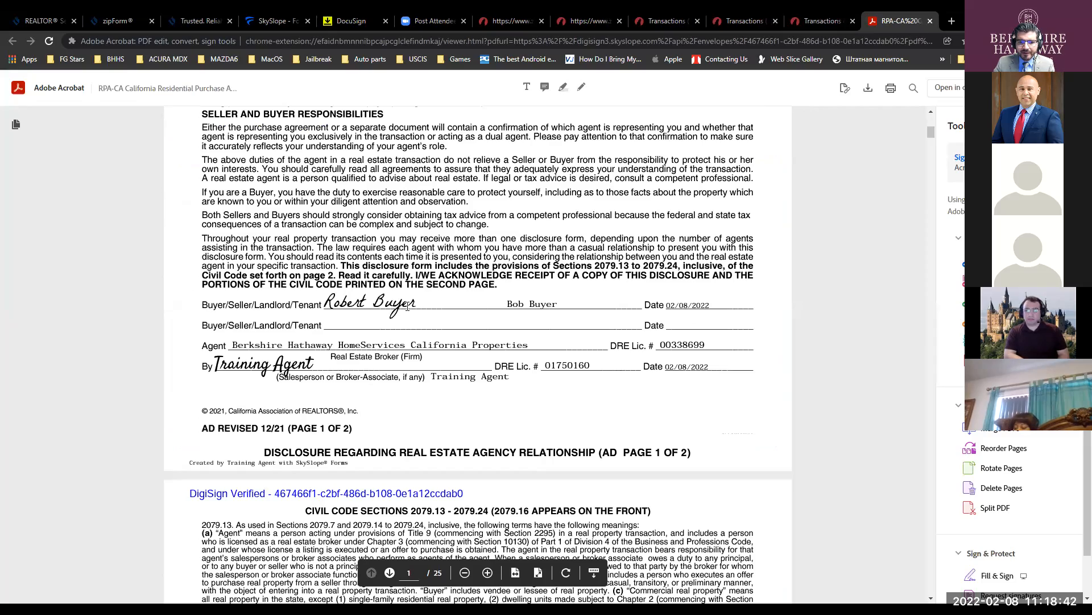
scroll(480, 423, "down", 12)
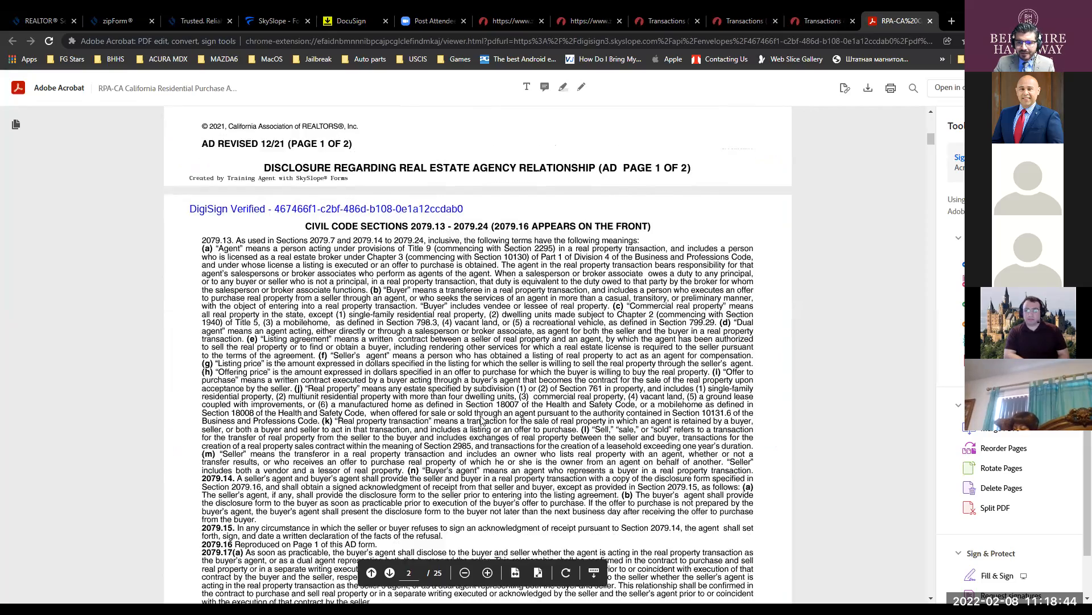
scroll(481, 423, "down", 20)
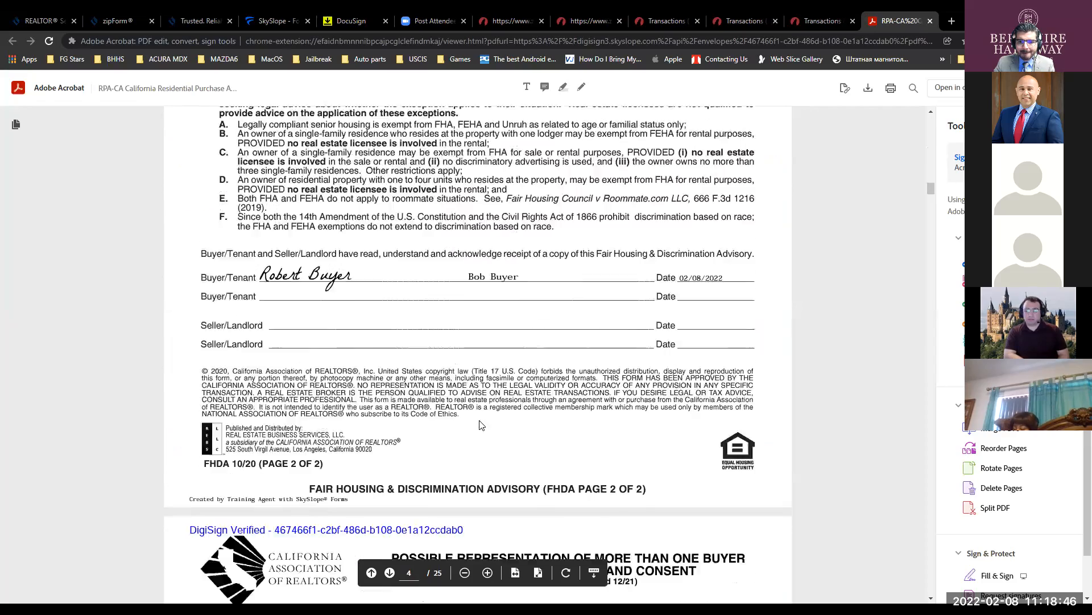
scroll(480, 424, "down", 10)
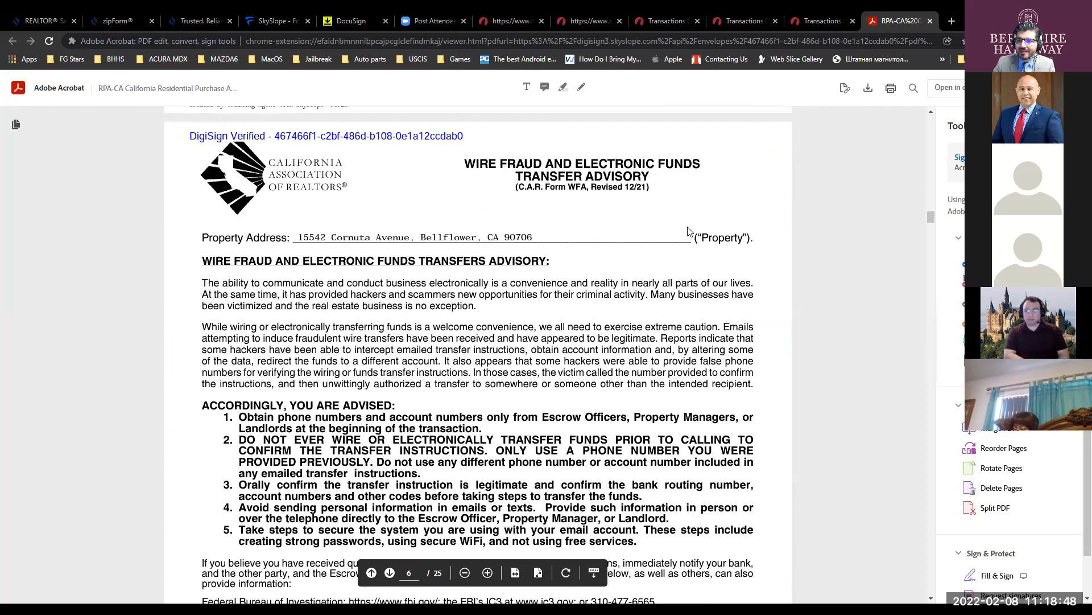
scroll(630, 310, "down", 8)
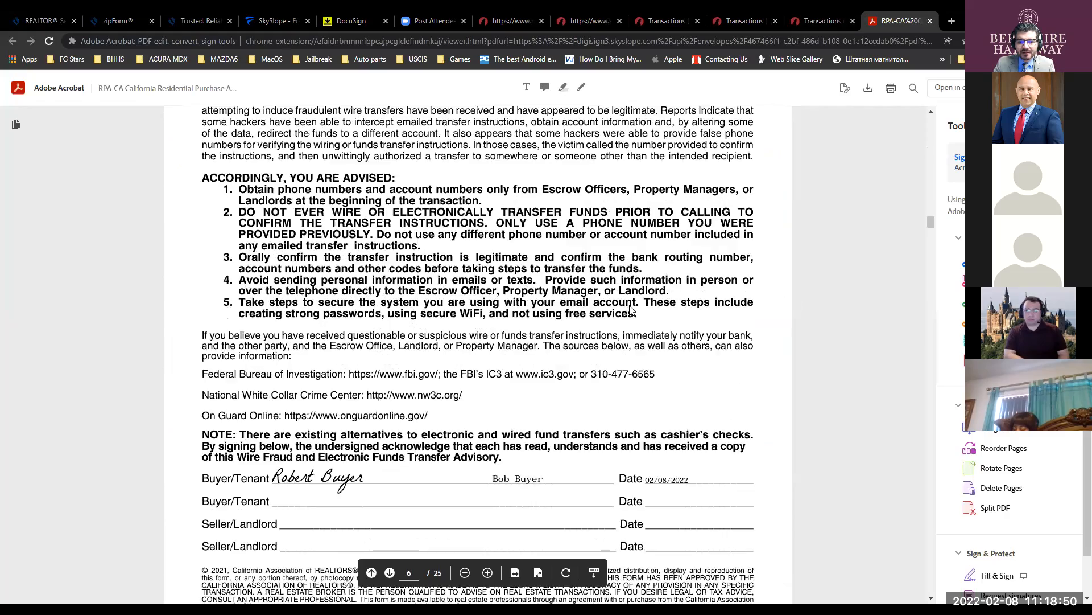
key("ctrl")
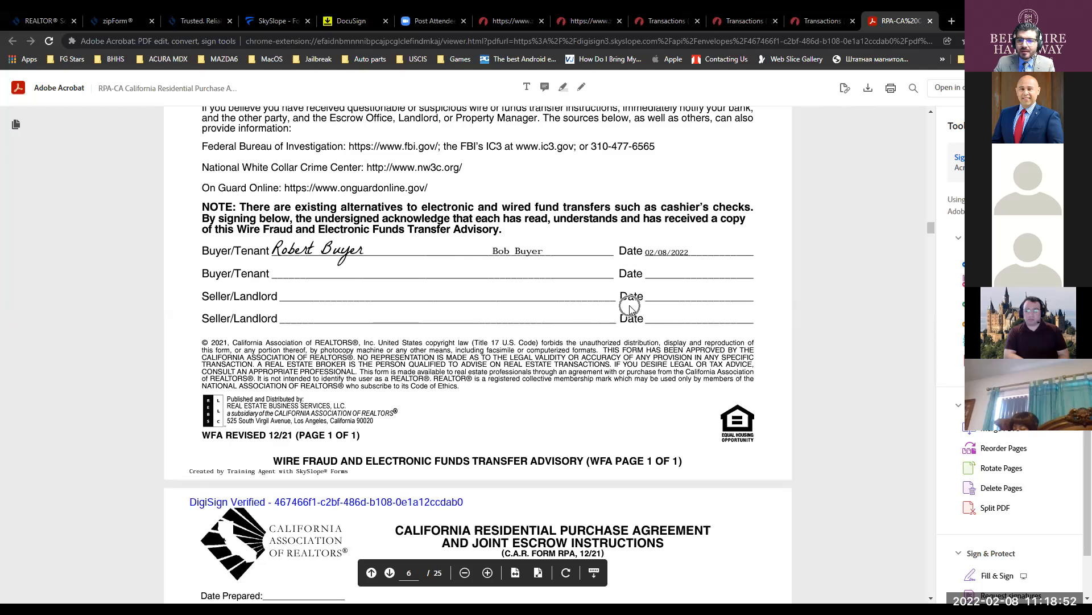
left_click_drag(347, 471, 195, 472)
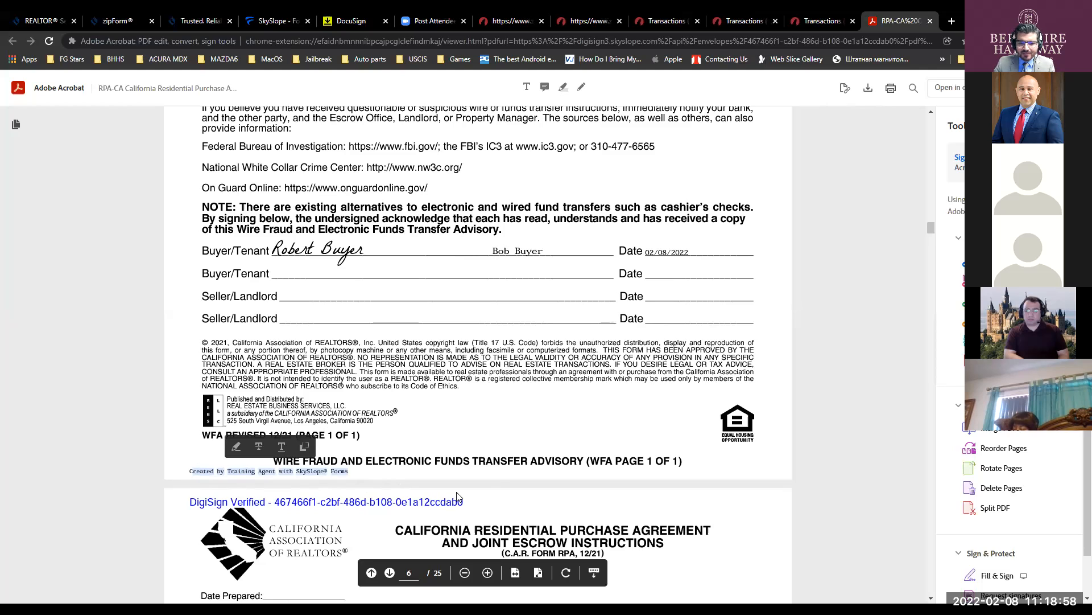
scroll(560, 388, "down", 5)
scroll(561, 389, "down", 4)
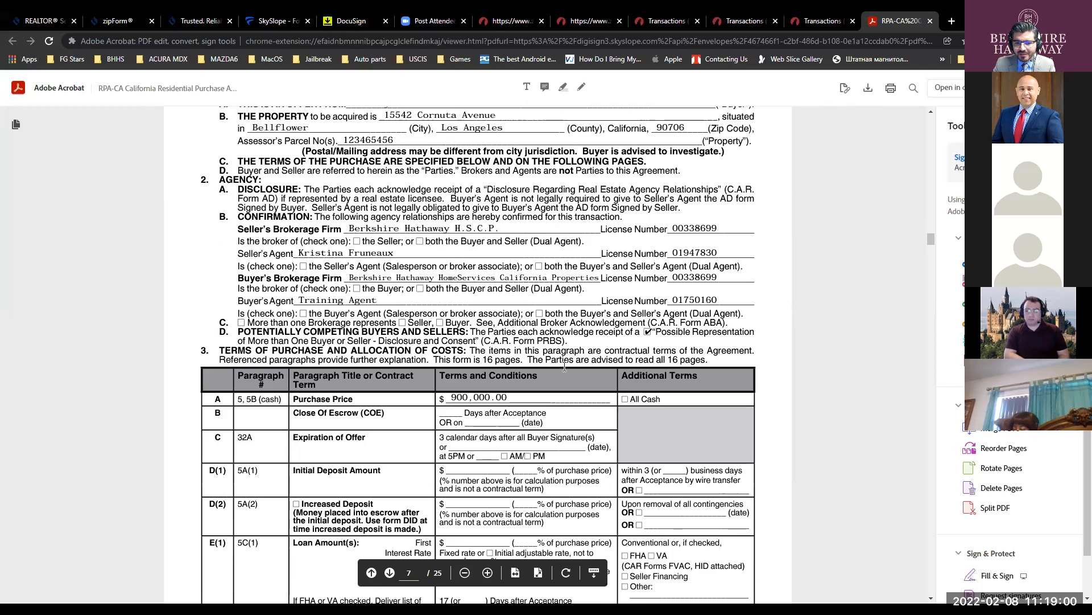
scroll(570, 353, "down", 7)
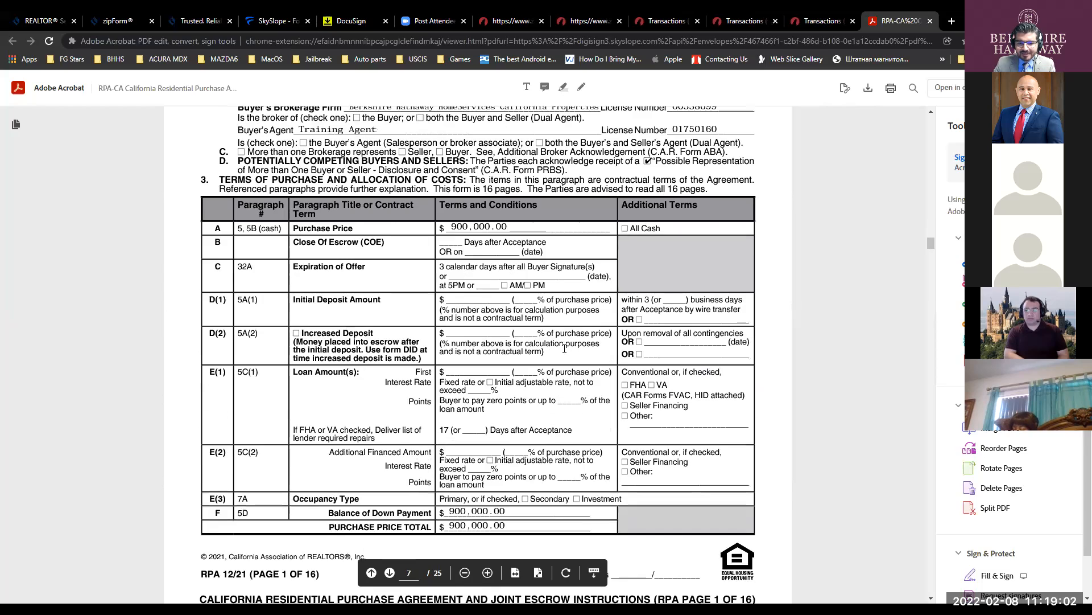
left_click(854, 21)
left_click(854, 21)
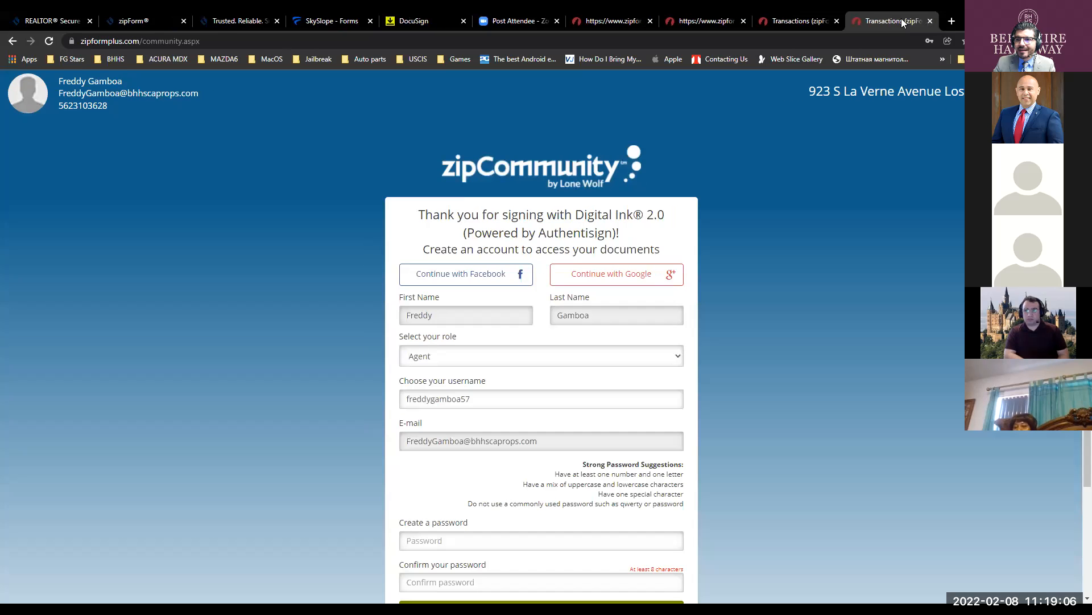
- Close the zipCommunity, zipForm and Digital Ink thank-you tabs and switch back to the SkySlope Forms envelopes
left_click(930, 21)
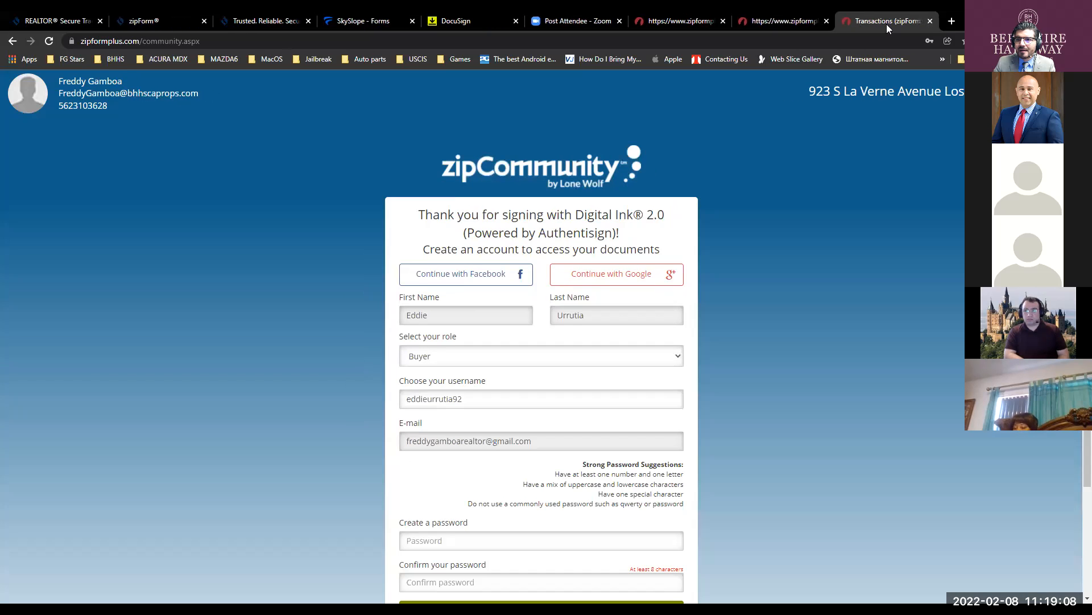
left_click(930, 21)
left_click(928, 22)
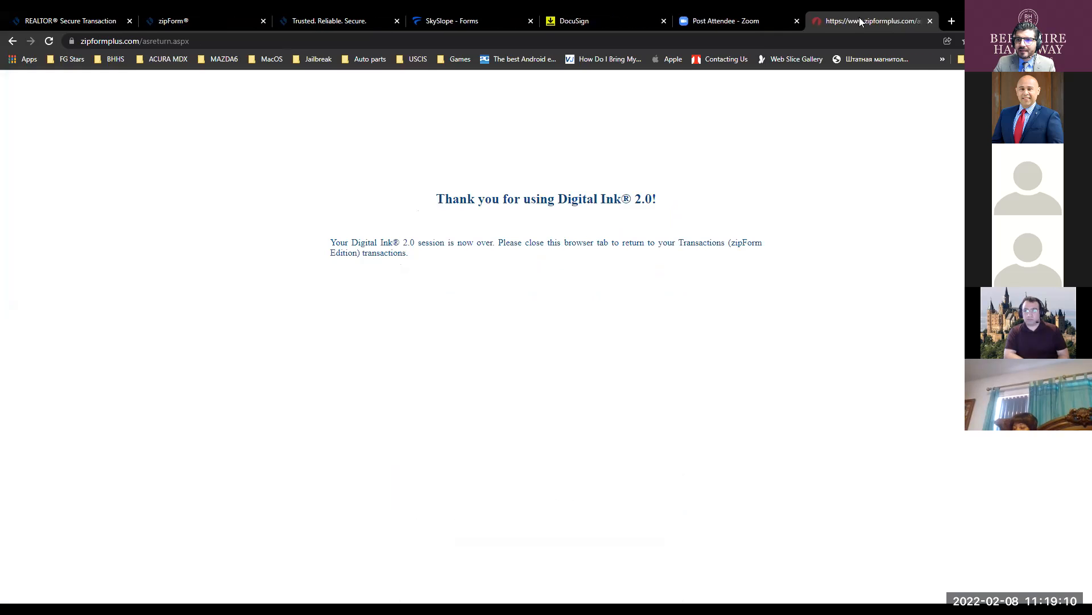
left_click(931, 21)
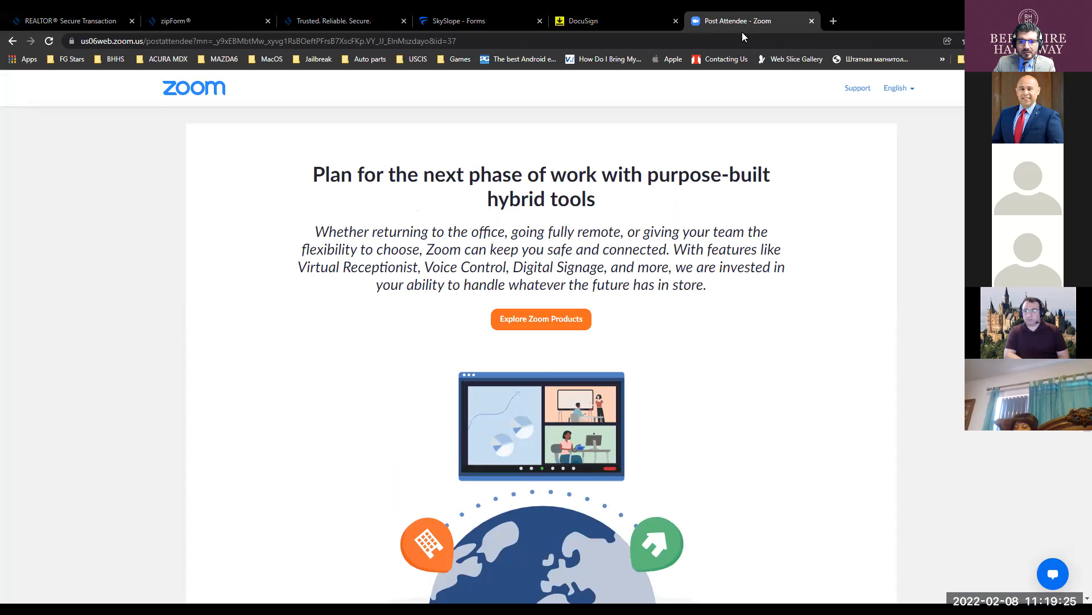
left_click(467, 21)
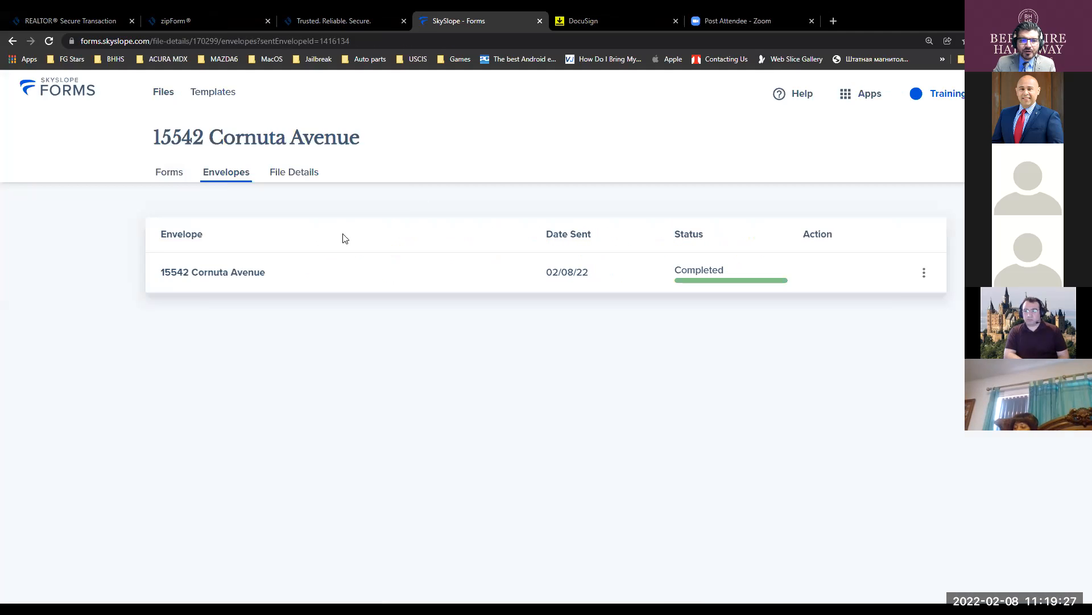
left_click(686, 274)
key("ctrl")
key("ctrl")
key("ctrl")
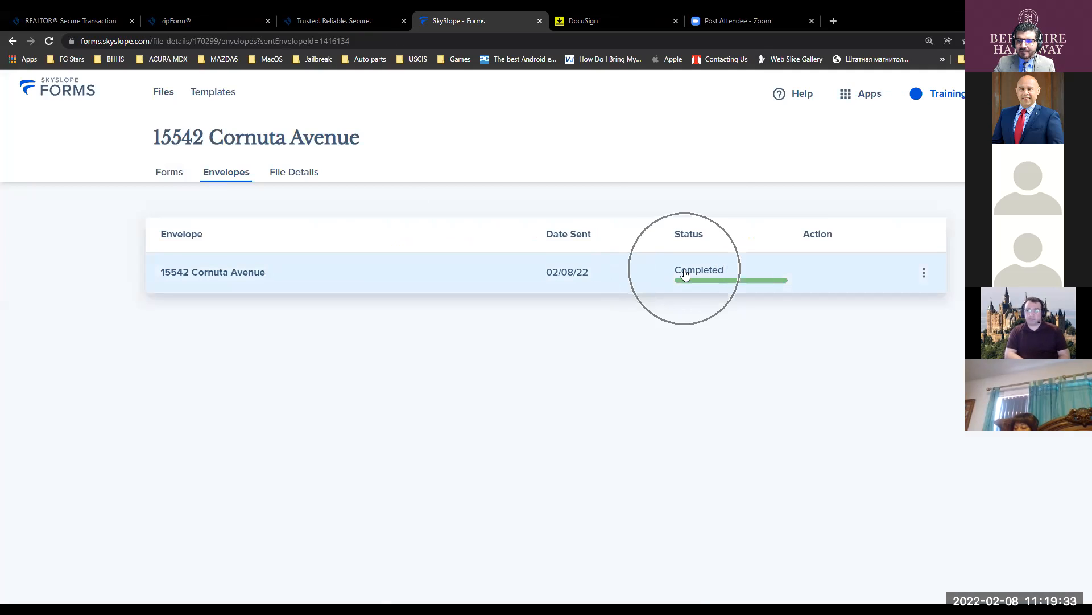
left_click(922, 274)
key("ctrl")
key("ctrl")
key("ctrl")
key("ctrl")
key("ctrl")
key("ctrl")
key("ctrl")
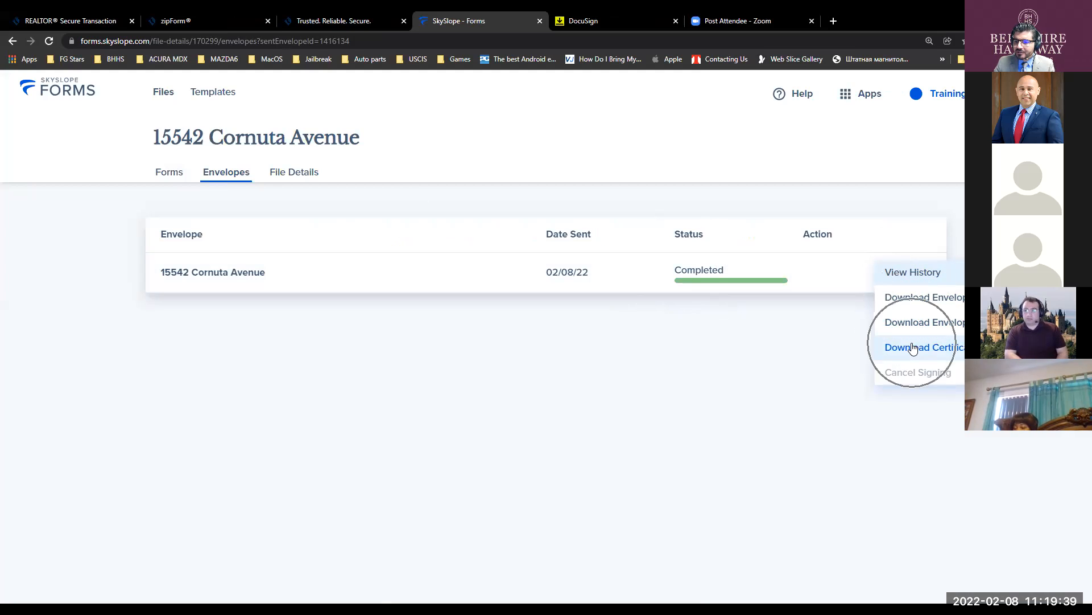
left_click(535, 327)
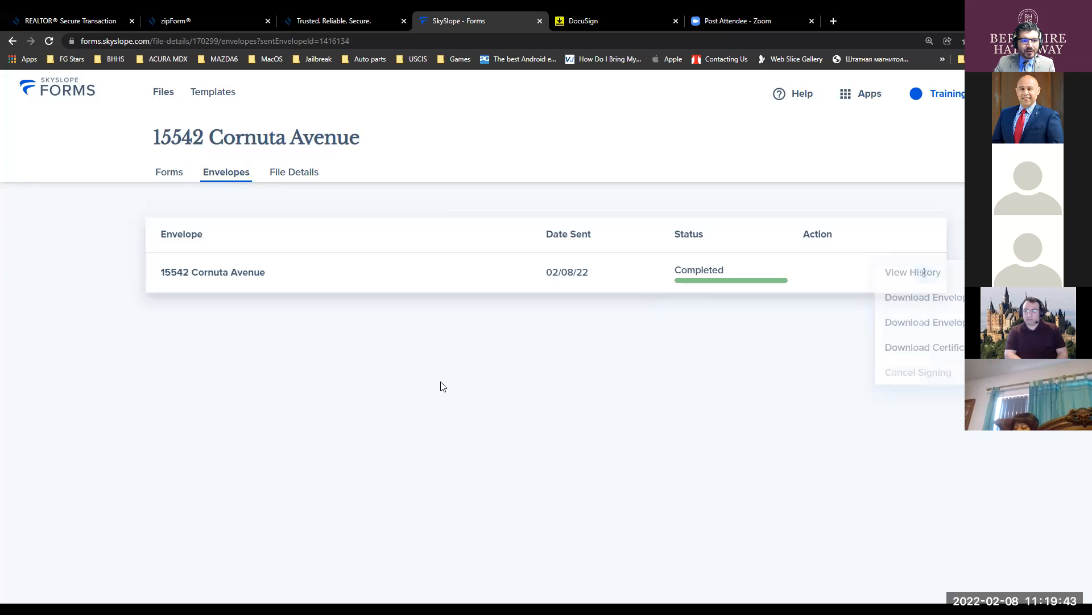
- From the Forms home, dismiss the welcome message and open the Completed envelope's signed documents
left_click(69, 86)
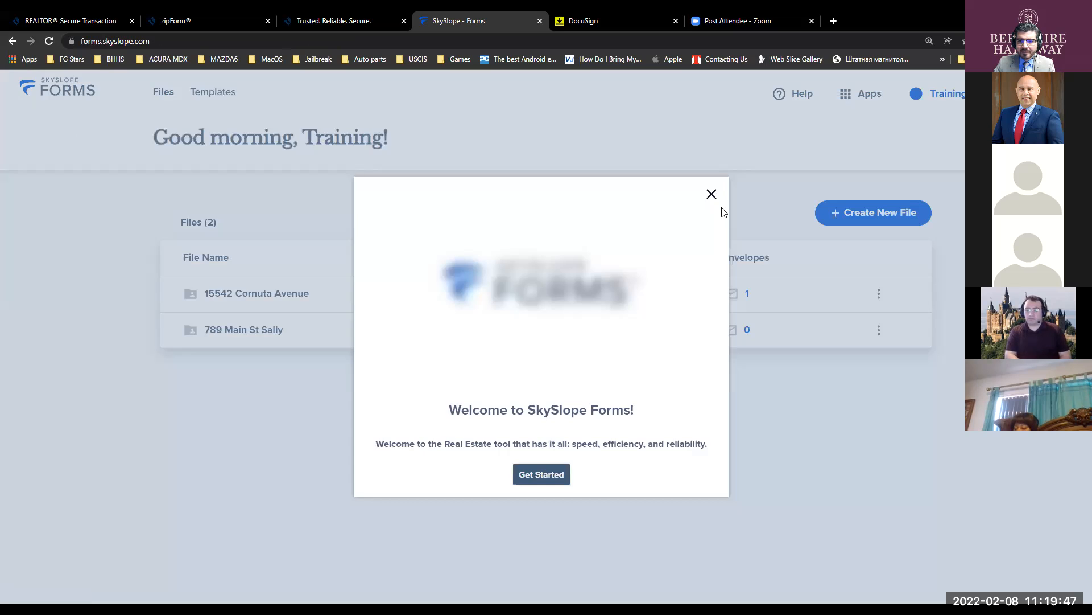
left_click(711, 194)
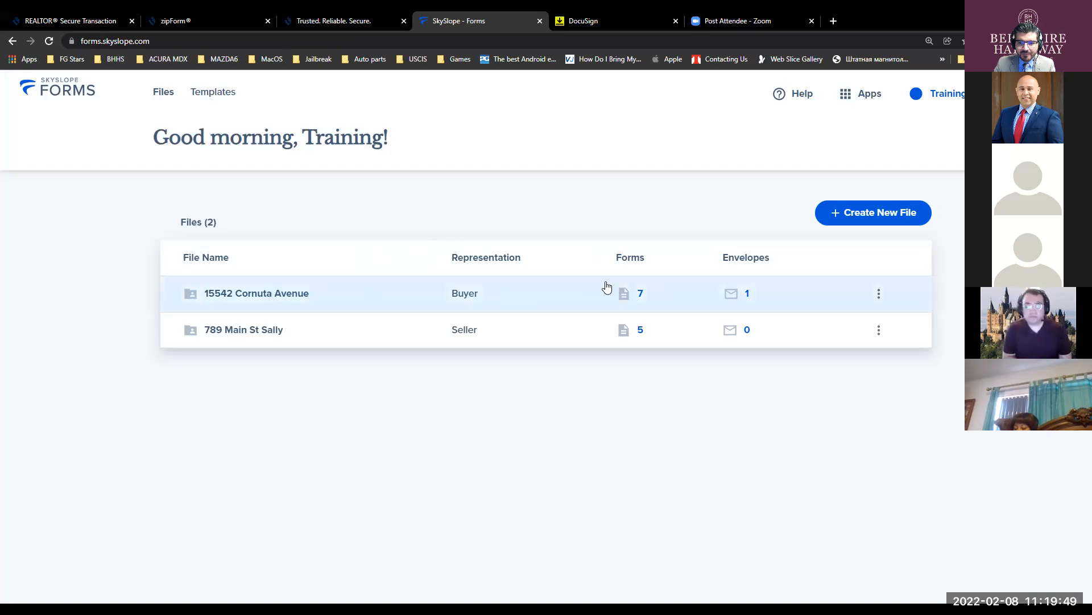
left_click(646, 302)
left_click(741, 302)
left_click(741, 303)
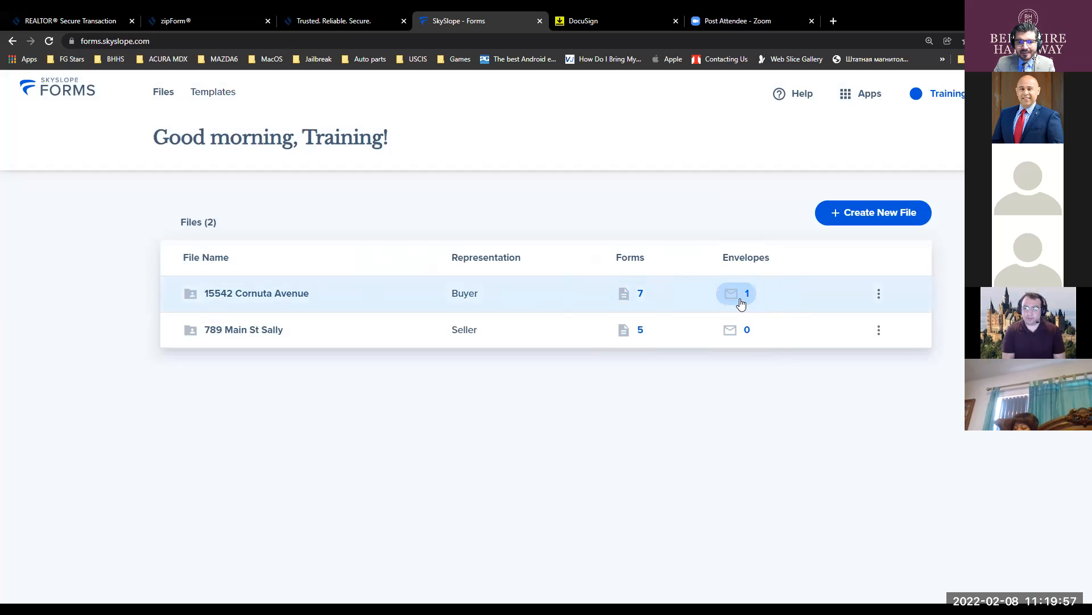
left_click(741, 302)
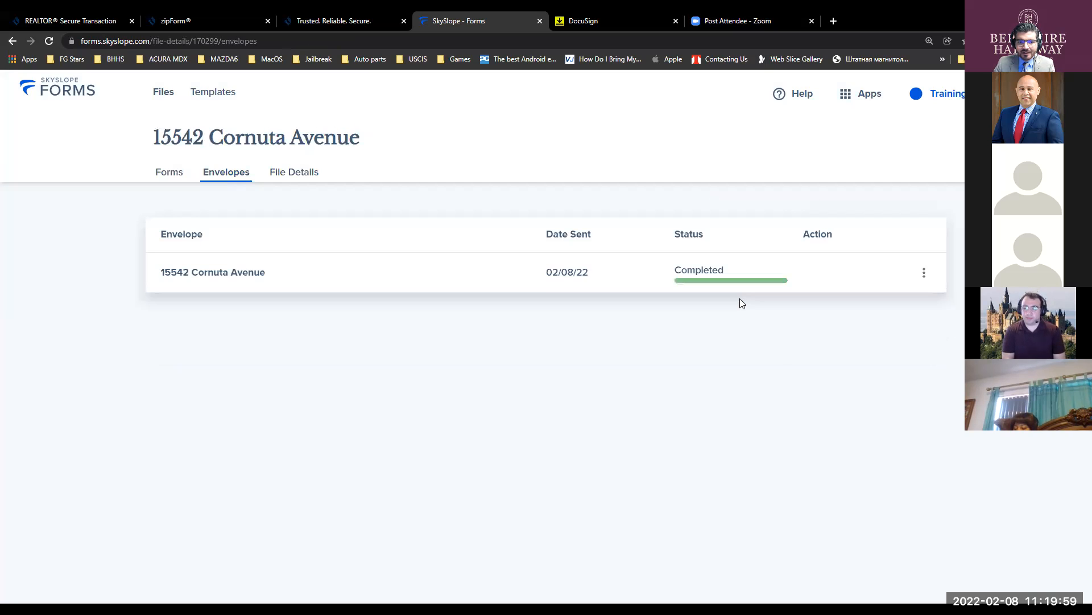
left_click(711, 273)
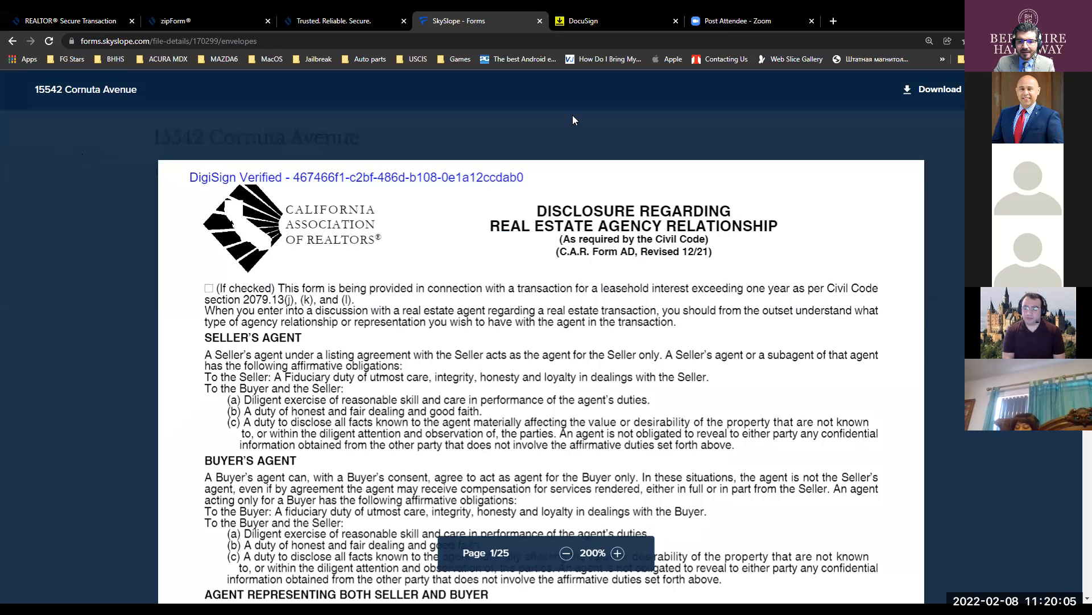
scroll(598, 302, "down", 12)
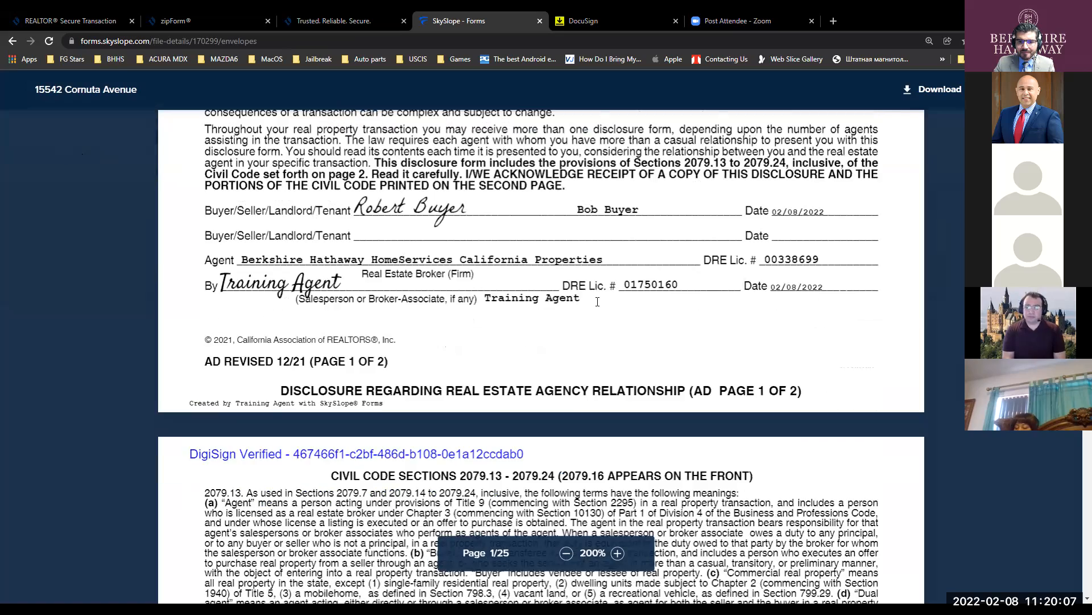
scroll(598, 302, "down", 4)
scroll(597, 302, "down", 10)
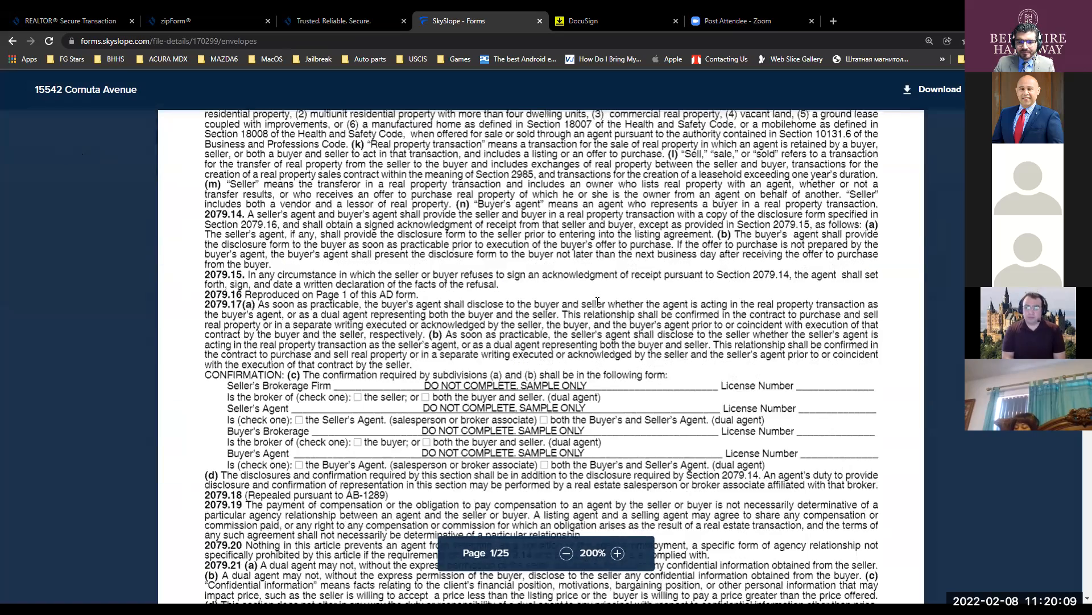
scroll(592, 291, "down", 2)
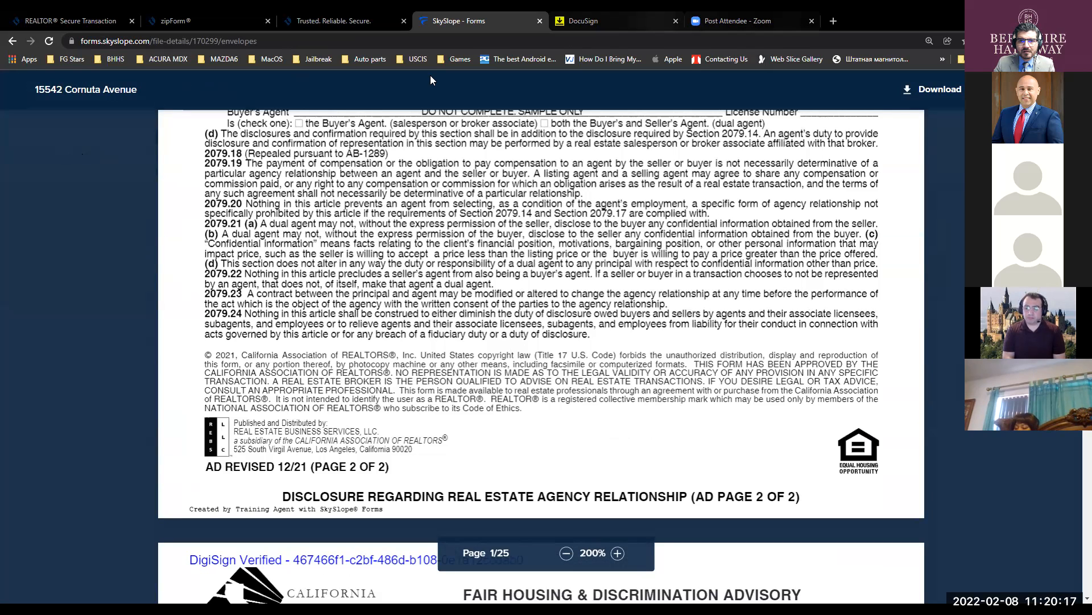
left_click(11, 41)
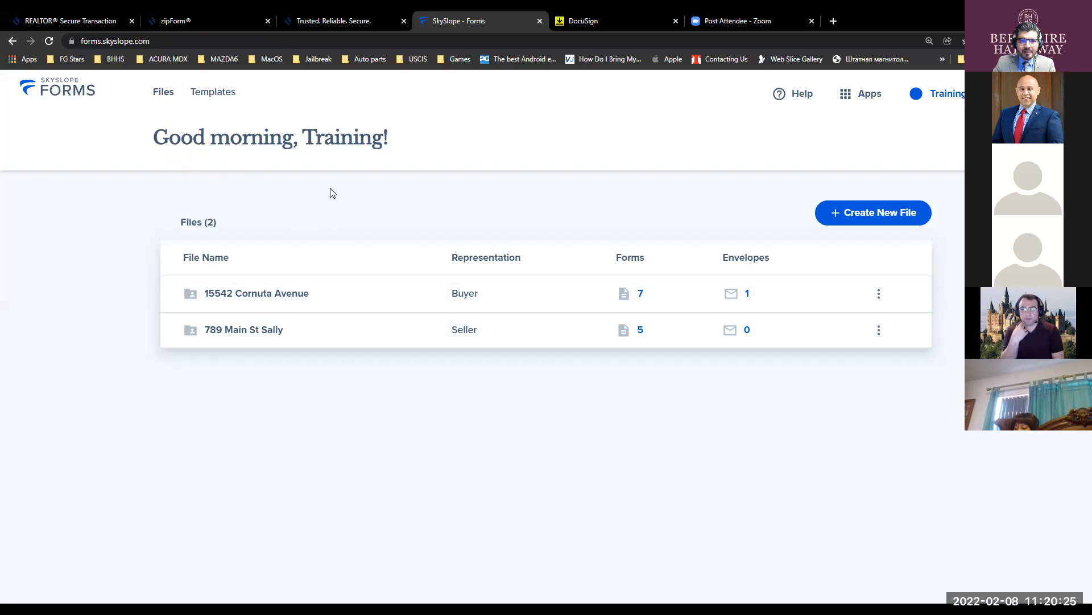
left_click(249, 294)
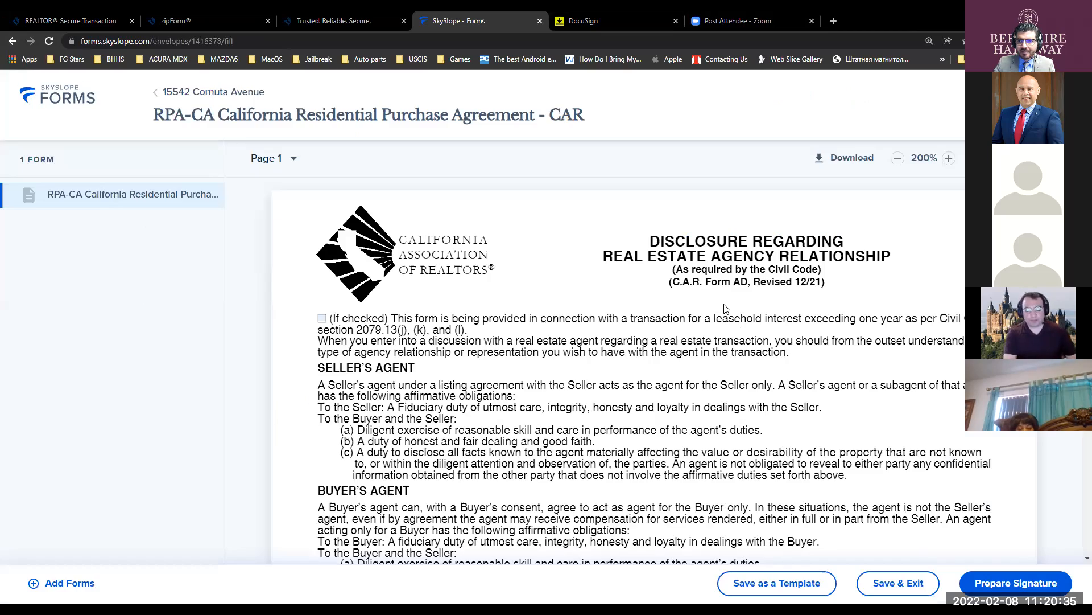
- Scroll the RPA-CA form down to page 6, where the offer section naming the buyer begins
scroll(726, 308, "down", 20)
scroll(893, 380, "down", 15)
scroll(893, 380, "down", 15)
scroll(892, 380, "down", 15)
scroll(893, 379, "down", 15)
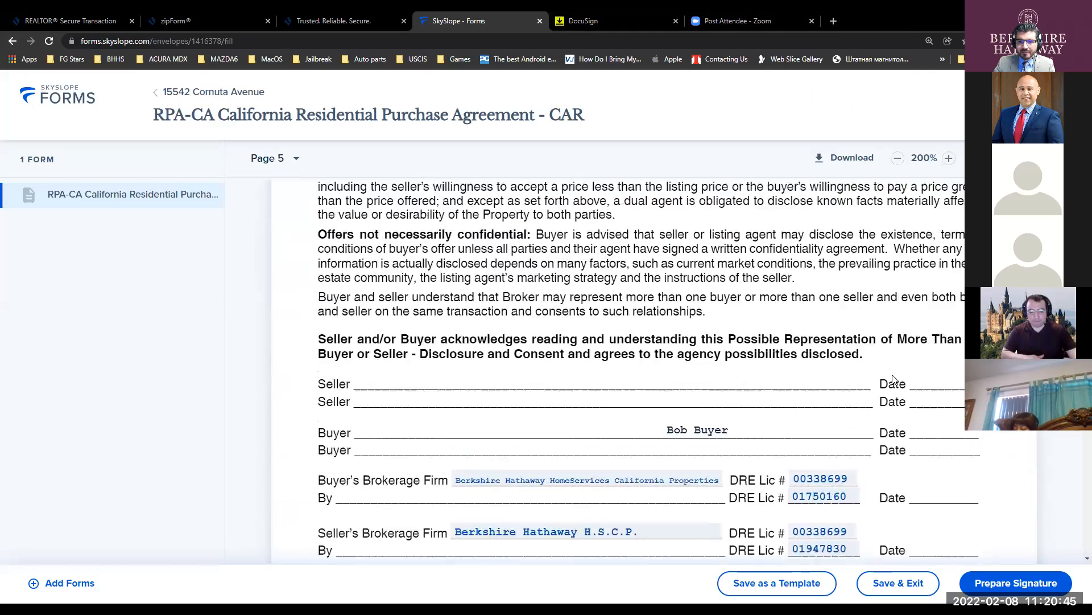
scroll(893, 380, "up", 6)
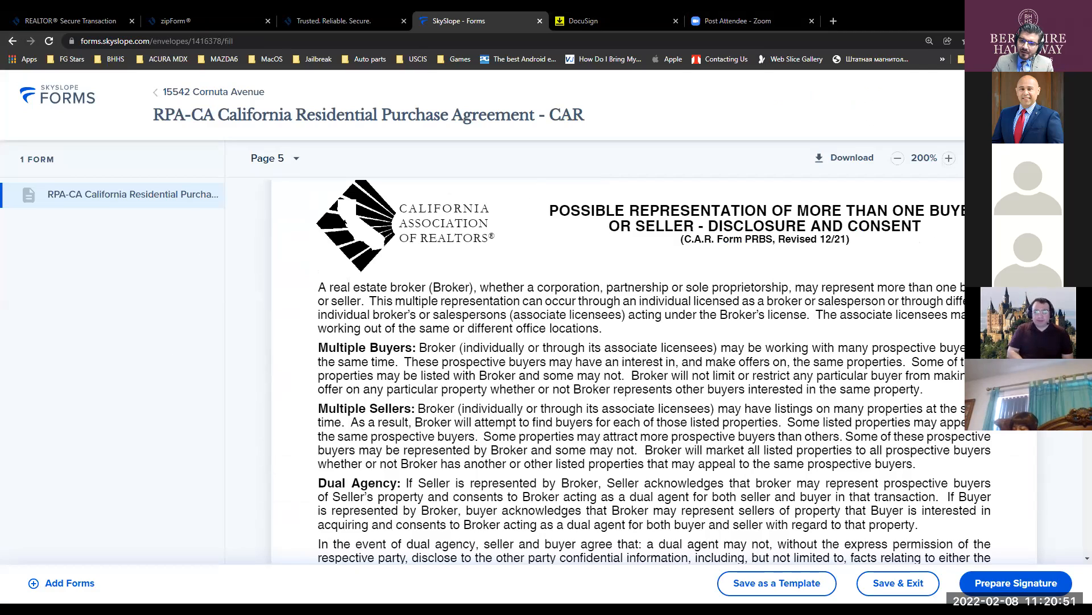
scroll(654, 369, "down", 20)
scroll(655, 370, "down", 12)
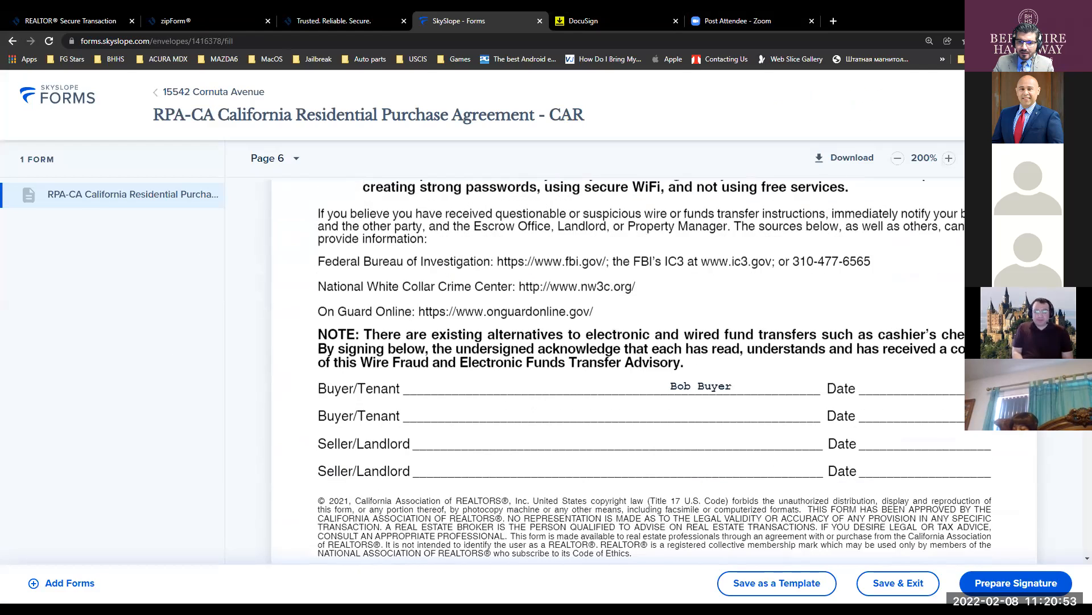
scroll(556, 277, "down", 5)
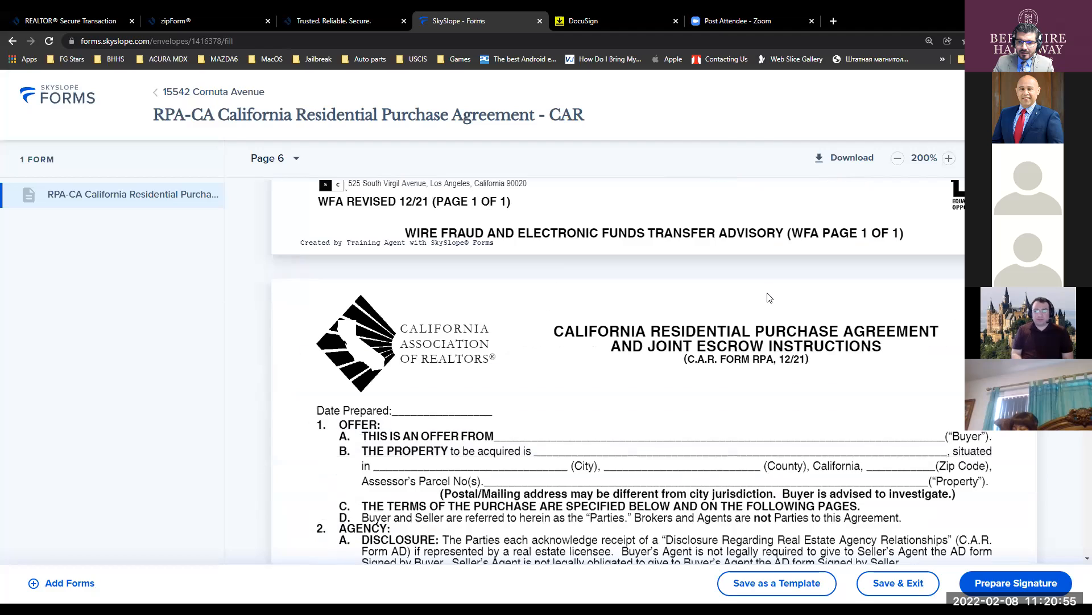
- In the buyer's contact details, replace the first name and enter LLC as last name
left_click(557, 278)
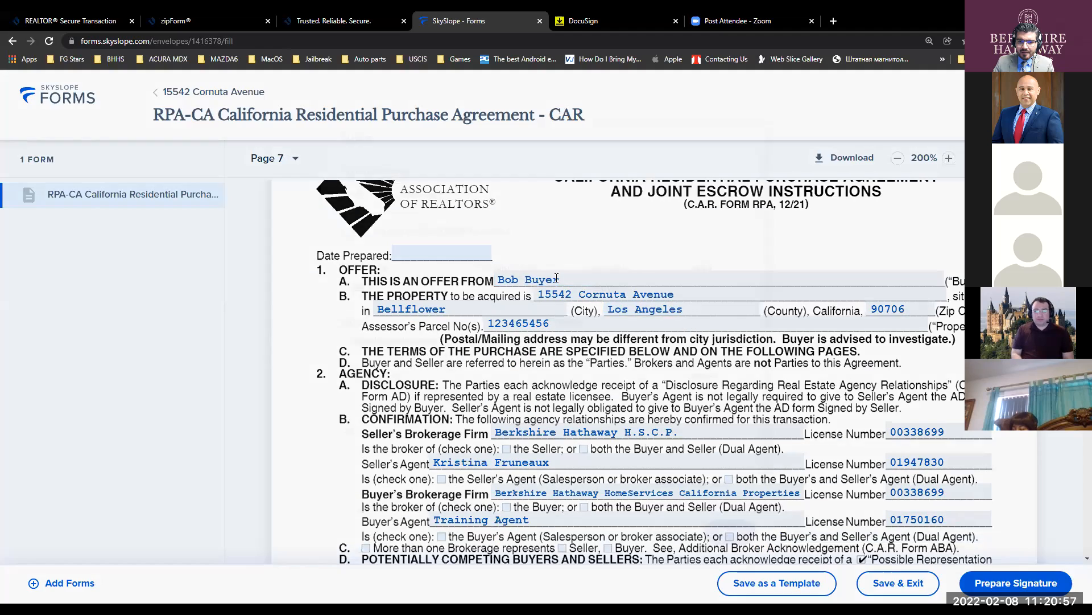
double_click(394, 256)
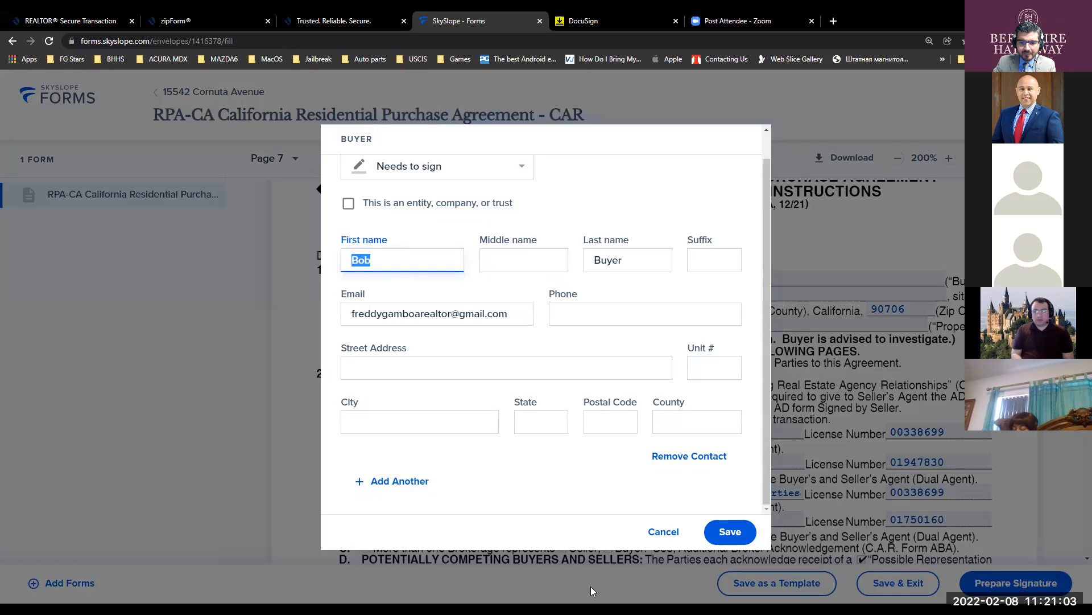
type("Ur")
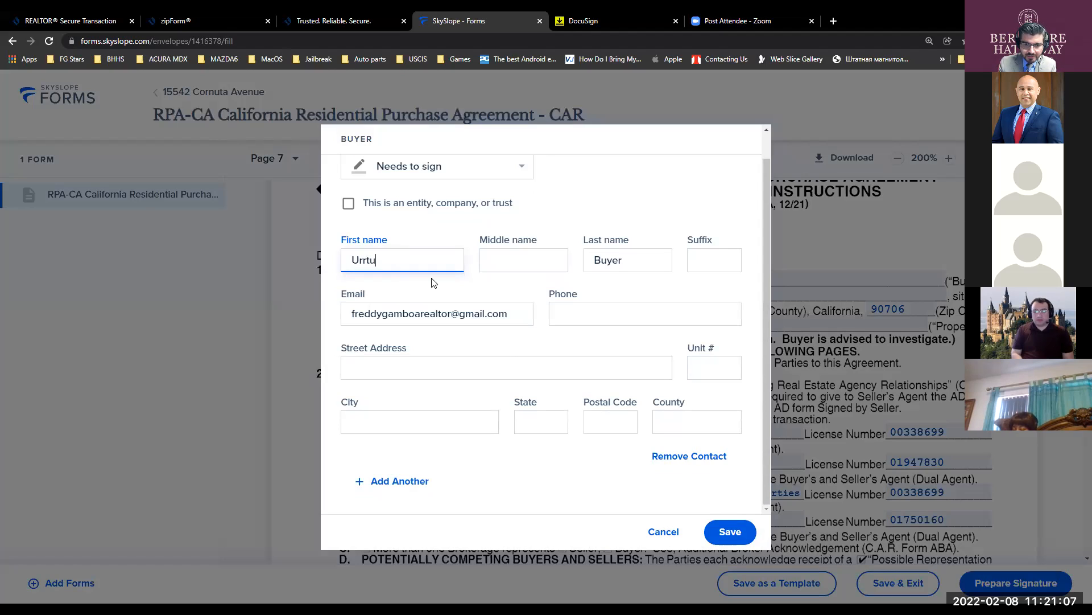
type("ru")
key("Tab")
key("Tab")
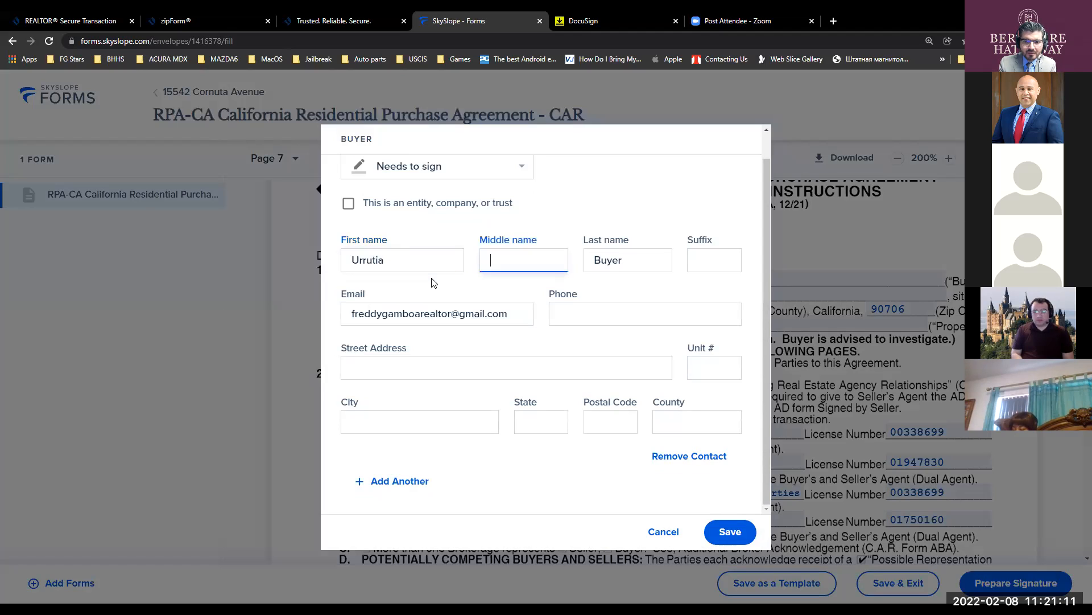
type("LLC")
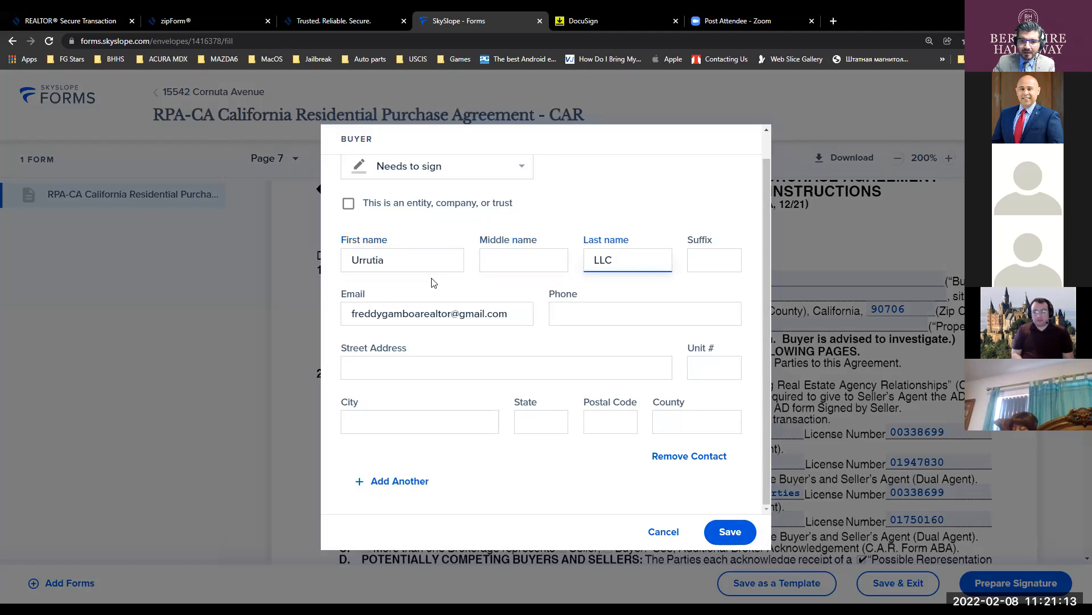
- Mark the buyer as an entity, company or trust and enter the LLC's organization name
scroll(511, 391, "up", 1)
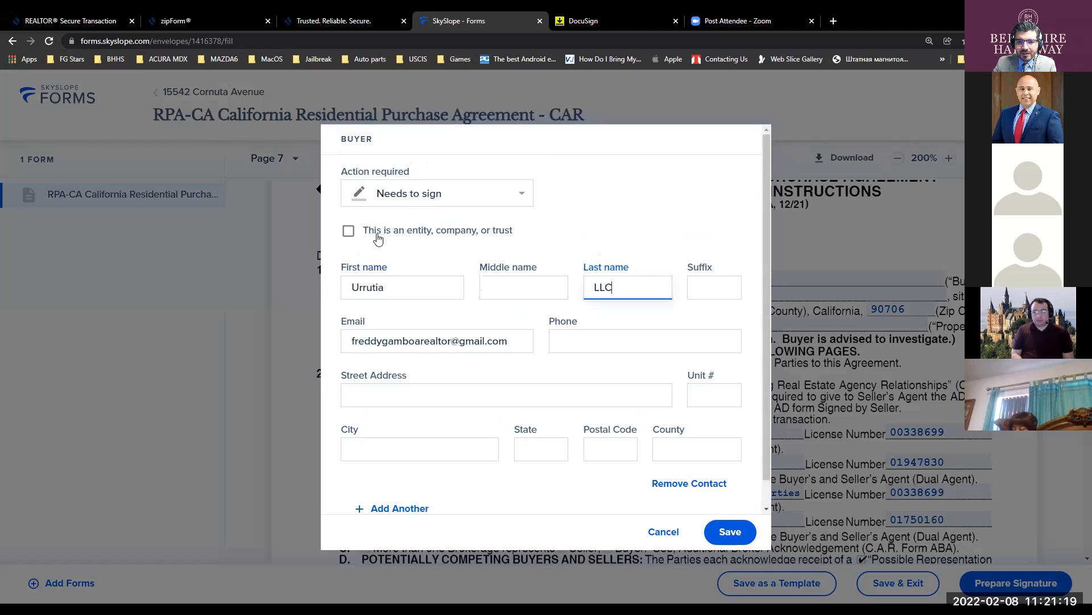
left_click(349, 230)
left_click(395, 276)
type("Urrutia LL")
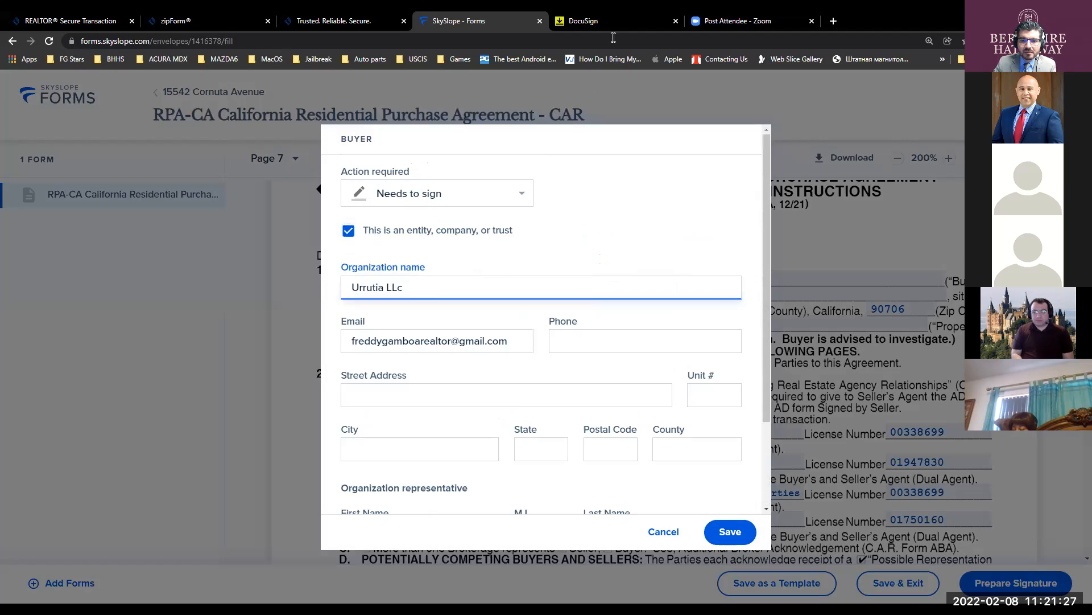
type("c")
key("BackSpace")
type("C")
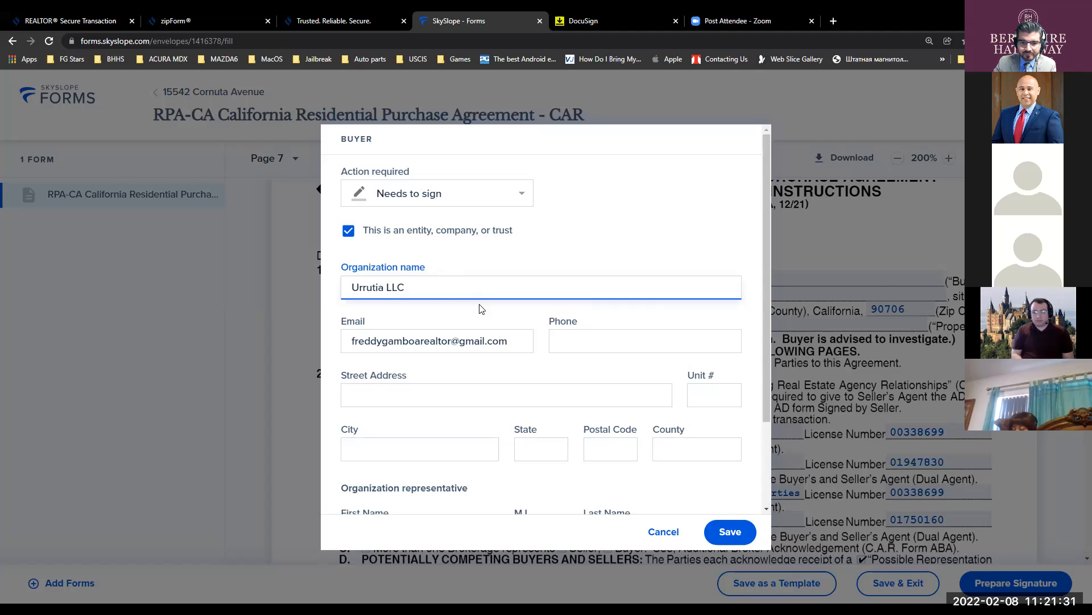
scroll(479, 319, "down", 2)
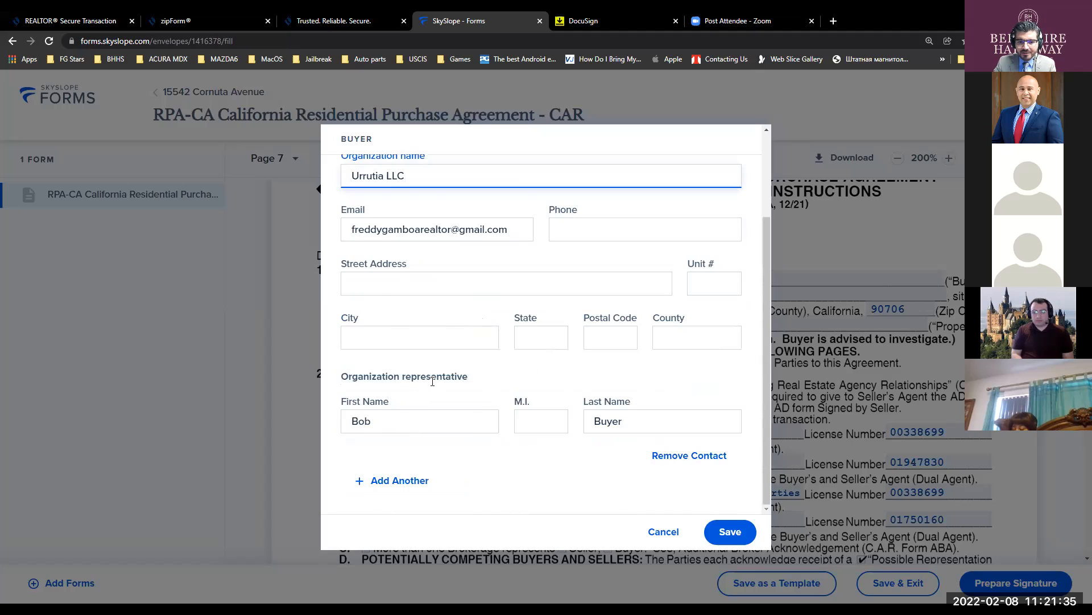
- Enter the organization representative's first and last name and save the buyer details
double_click(409, 427)
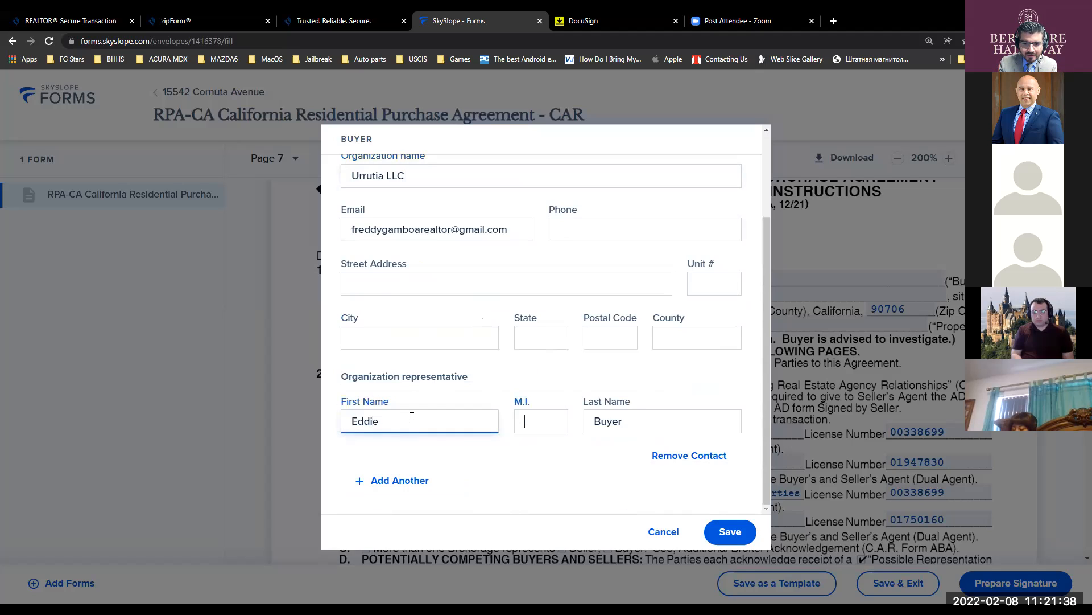
key("Tab")
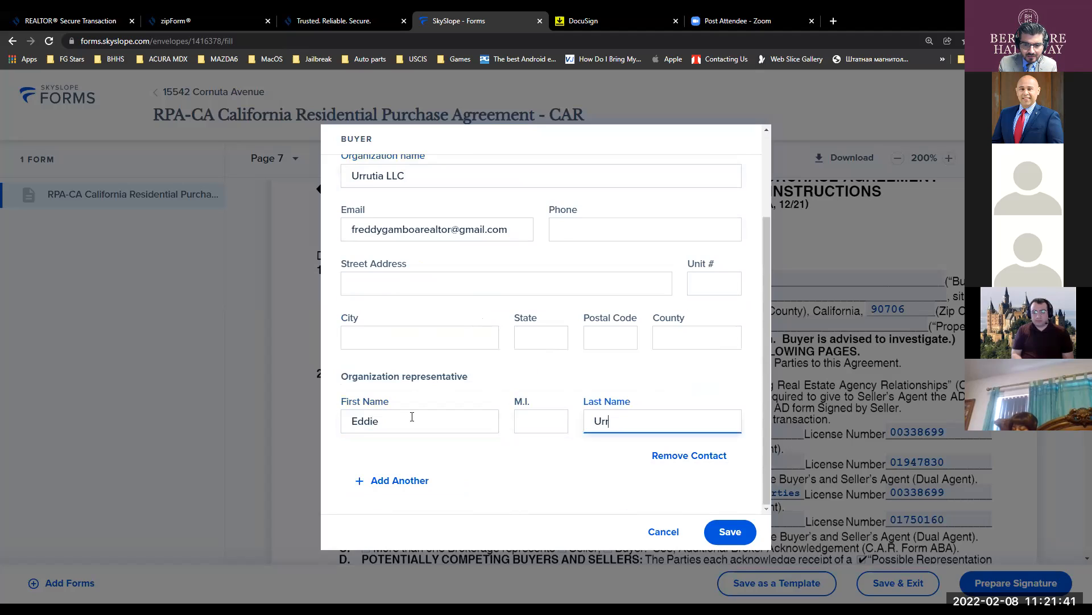
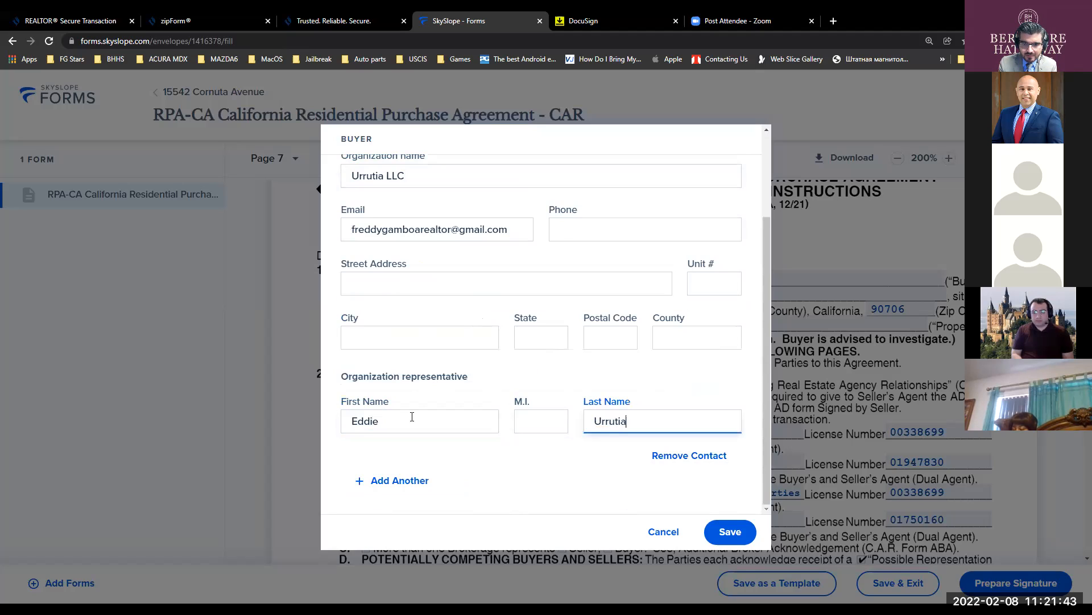
left_click(730, 532)
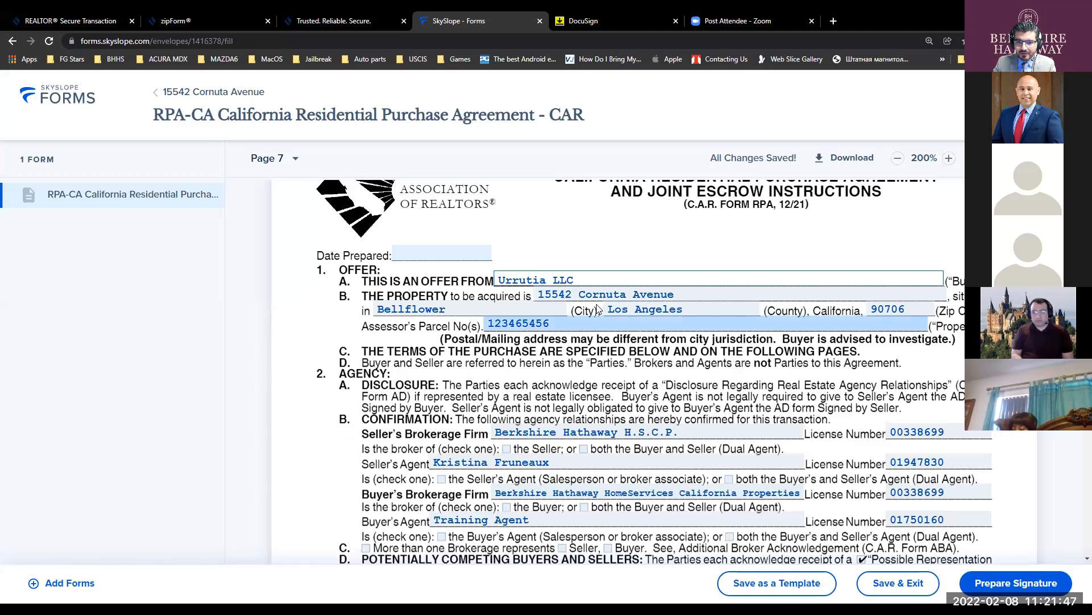
left_click(580, 278)
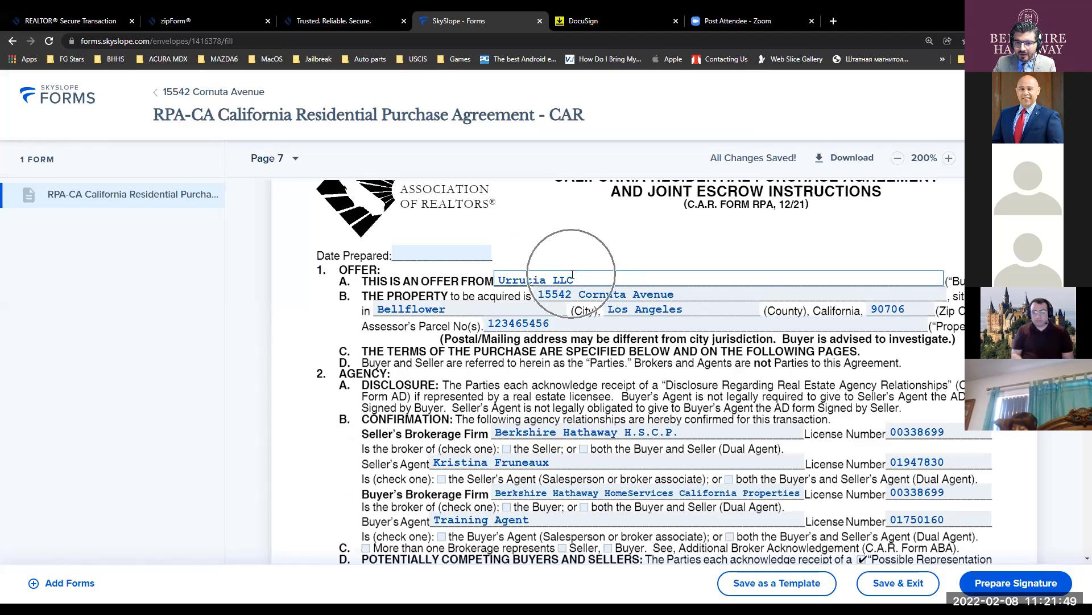
left_click(581, 277)
left_click(581, 276)
left_click(580, 276)
left_click(580, 276)
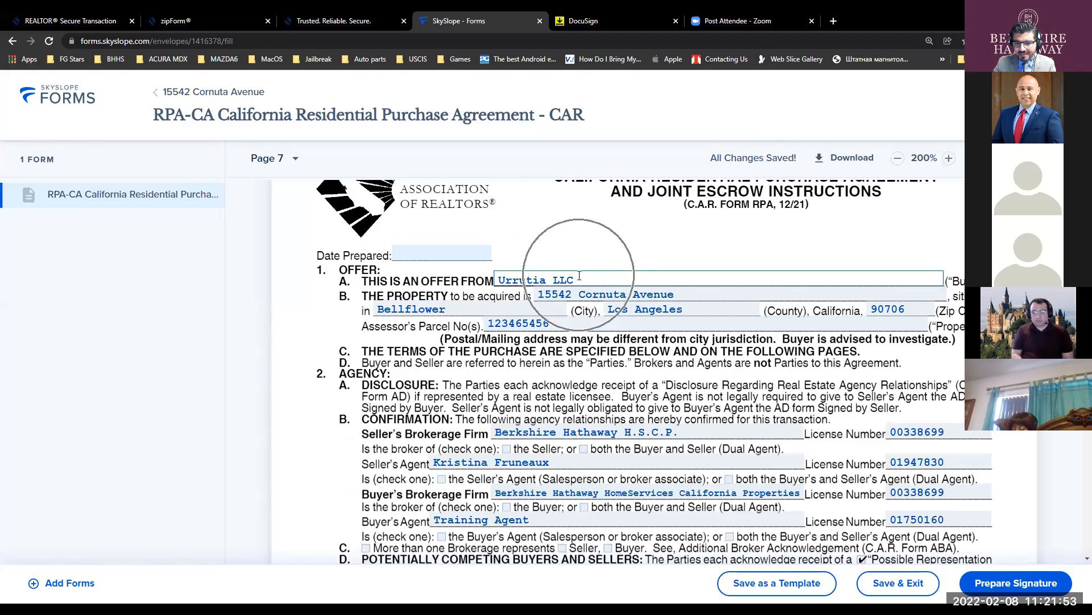
left_click(561, 281)
left_click(561, 280)
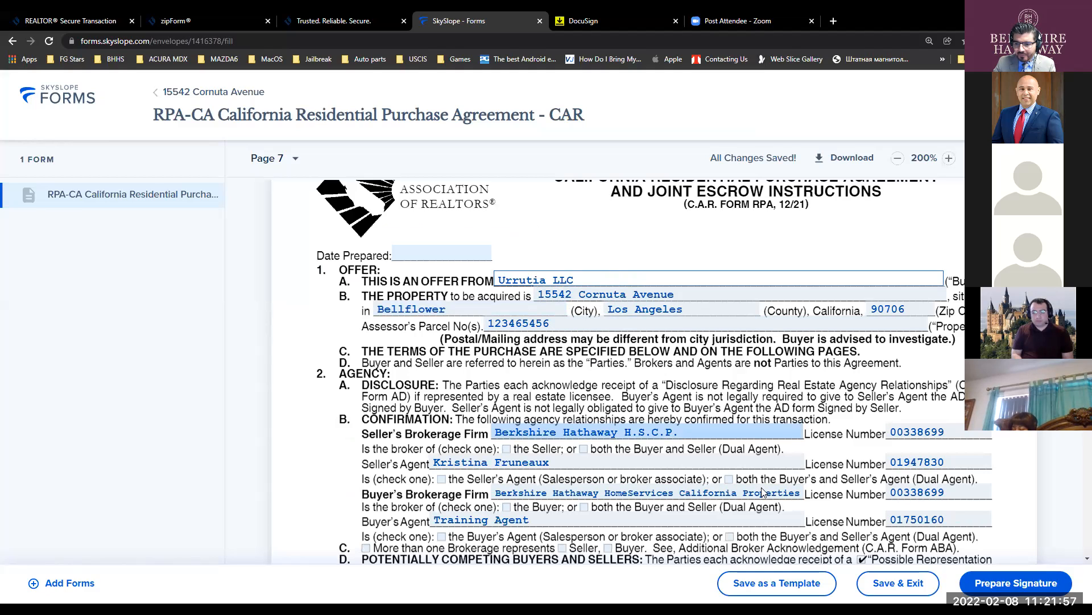
left_click(1004, 583)
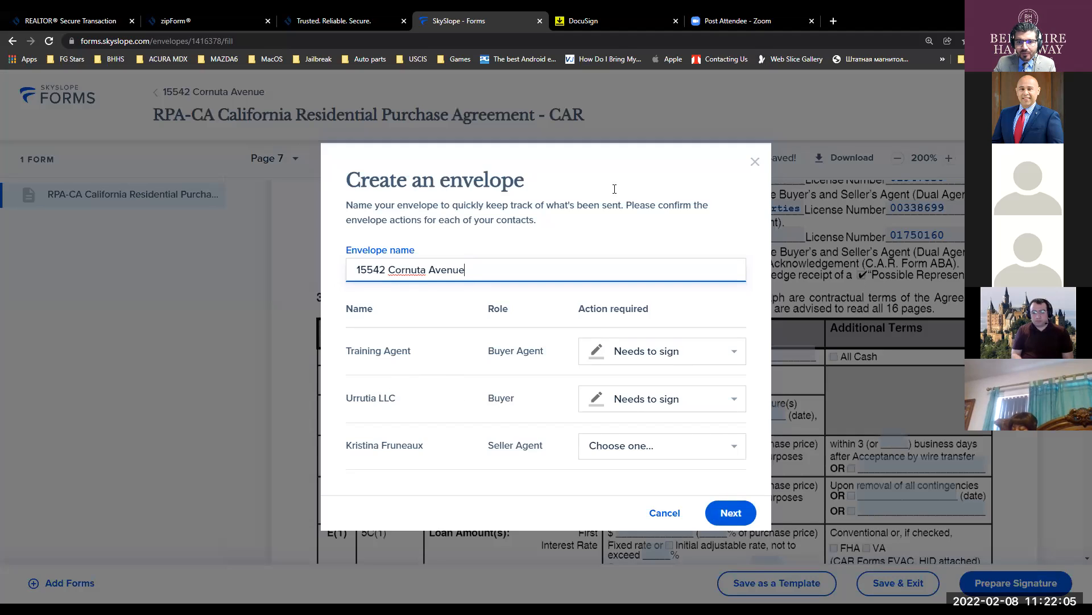
left_click(555, 128)
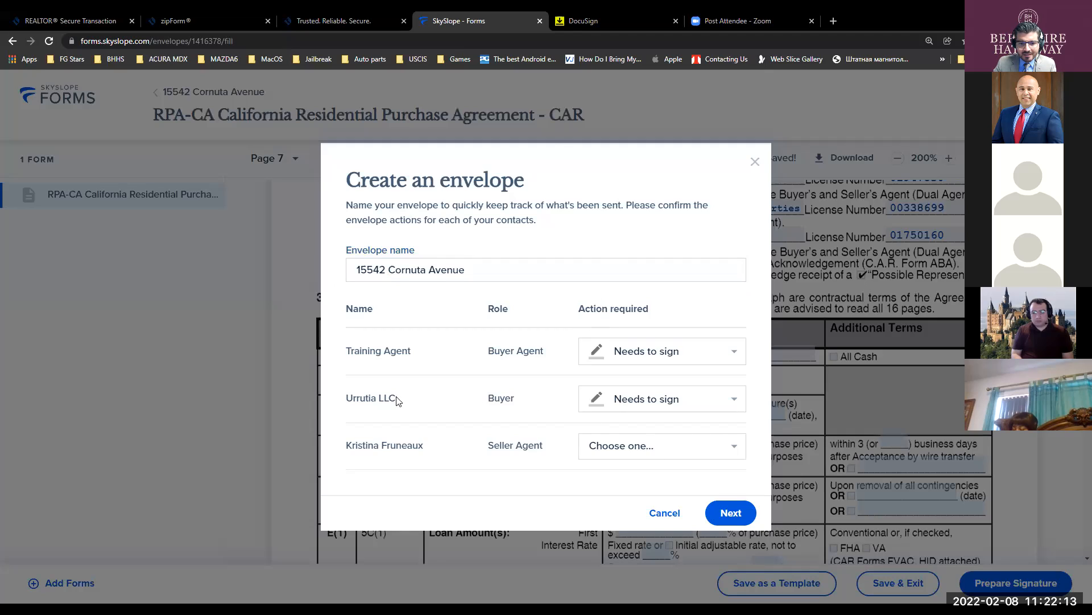
left_click(716, 504)
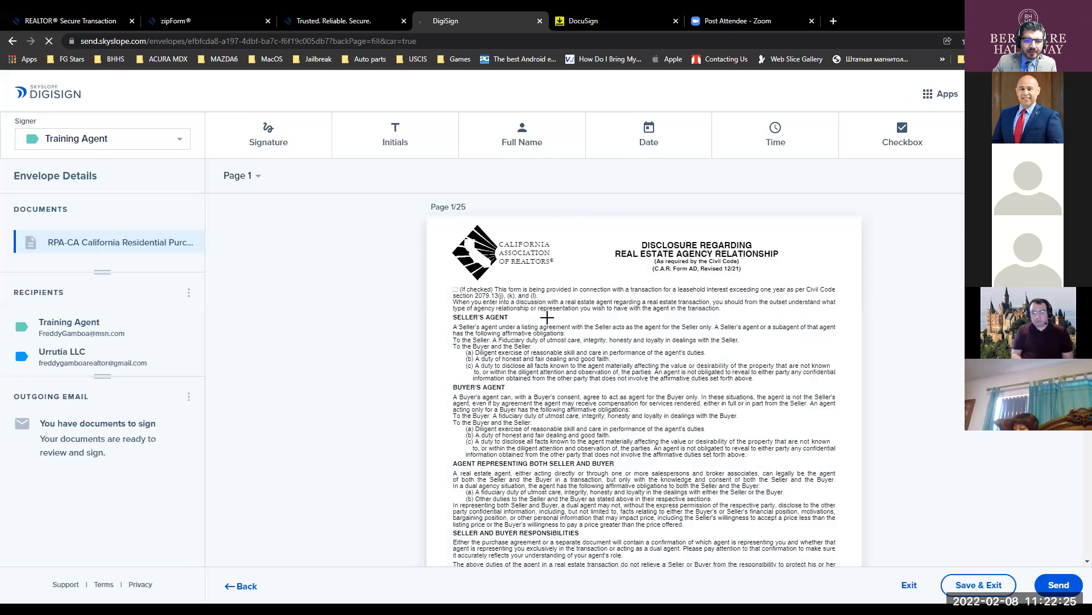
- Let DigiSign load the envelope showing the 25-page RPA document and its two recipients
key("ctrl")
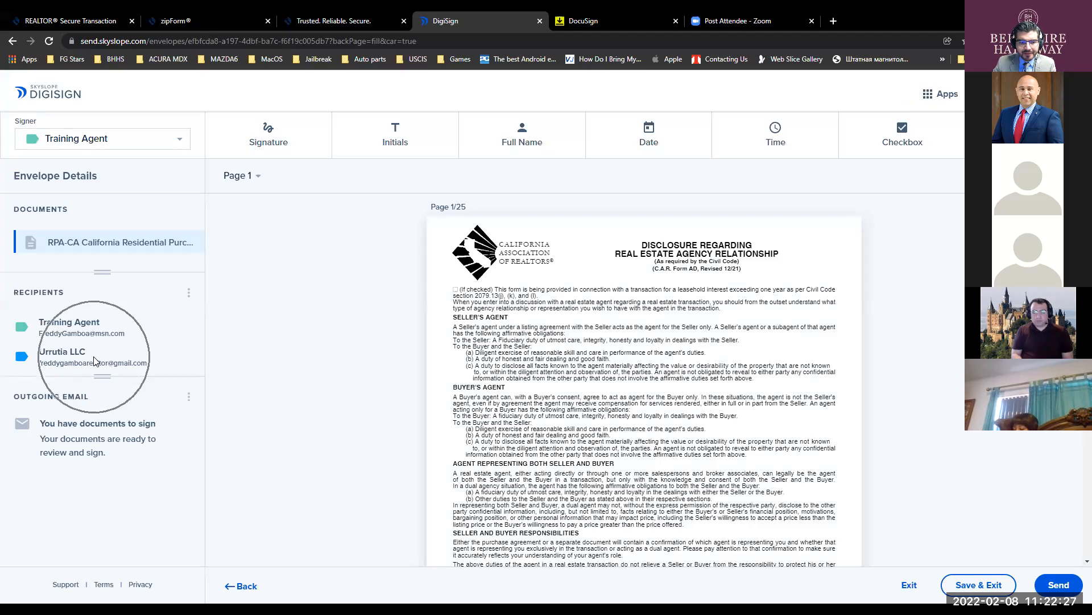
key("ctrl")
key("ctrl")
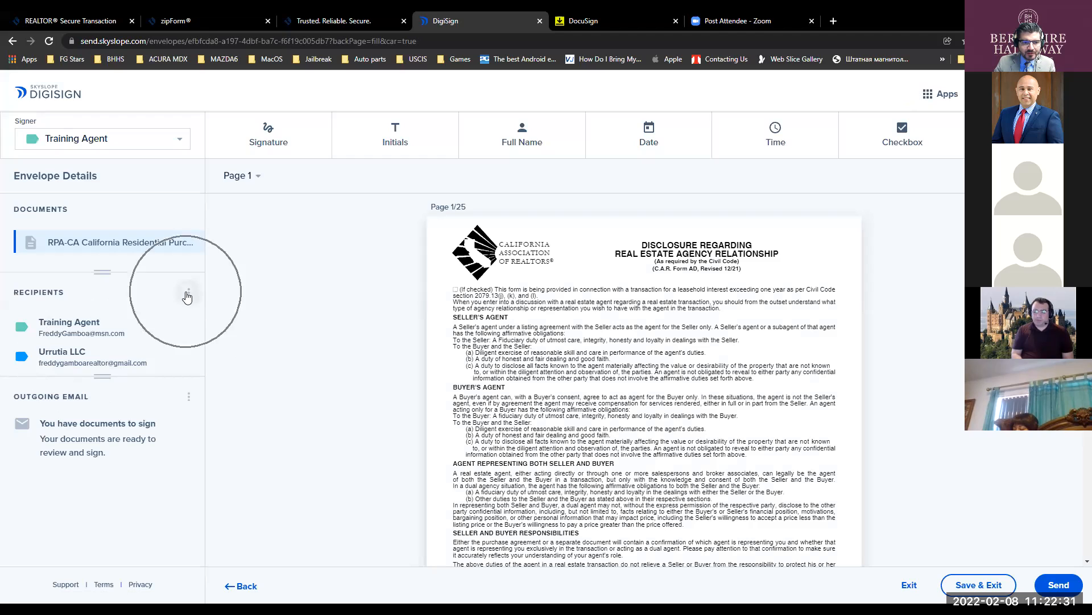
- Edit the LLC buyer recipient to use the representative's first and last name, and save the recipients
left_click(187, 292)
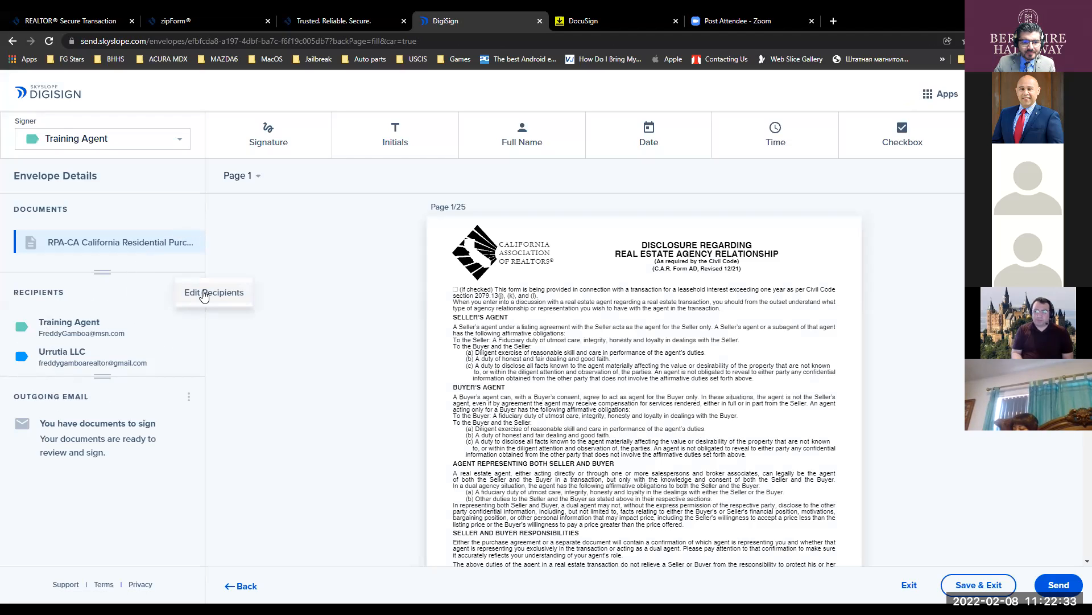
left_click(205, 292)
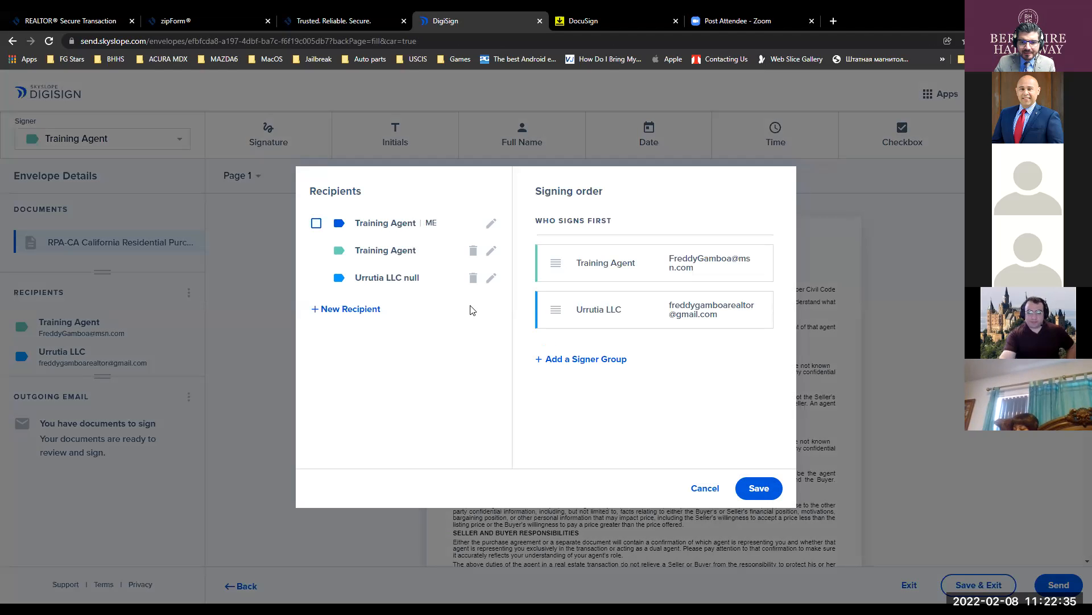
left_click(491, 278)
triple_click(380, 267)
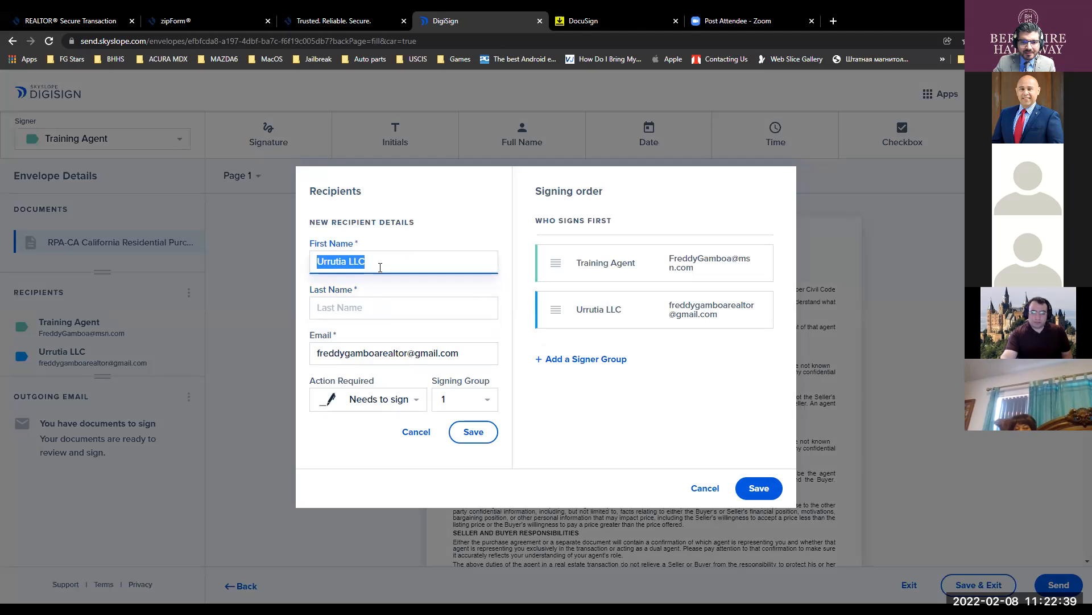
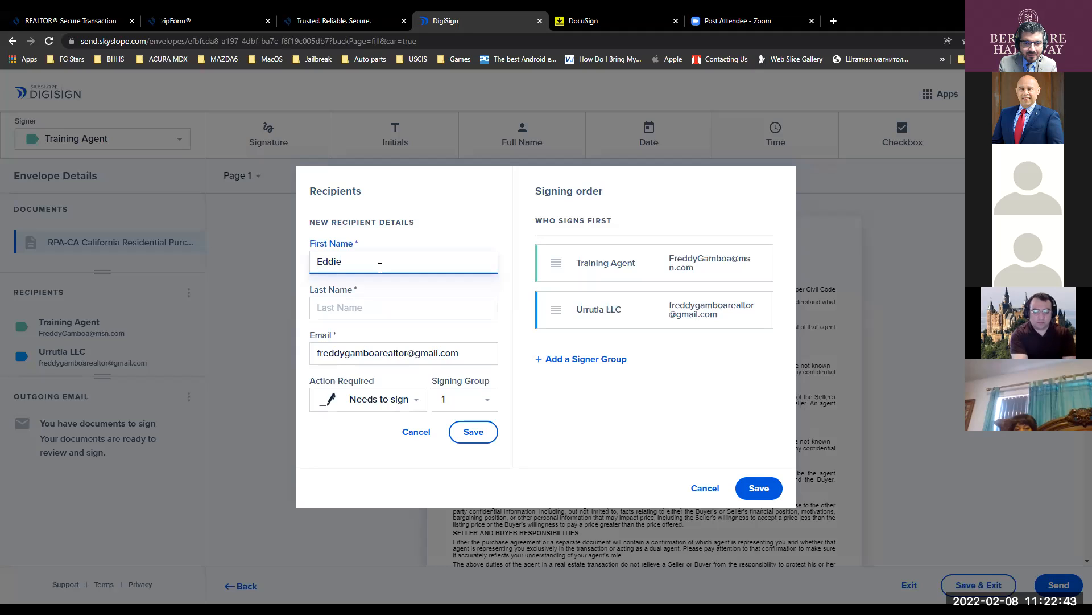
key("Tab")
key("Tab")
key("shift+Tab")
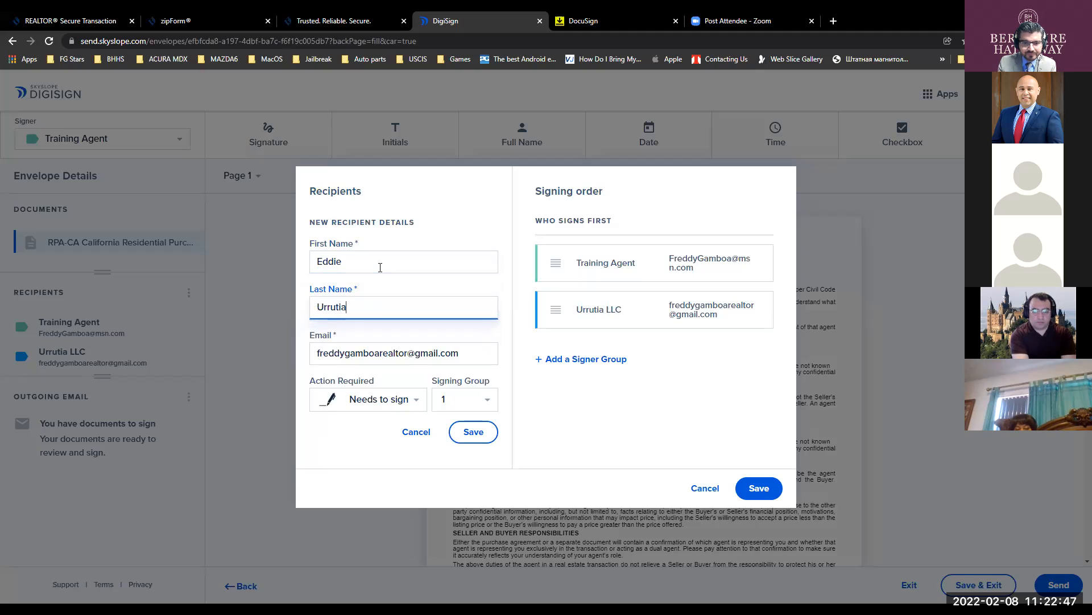
left_click(474, 432)
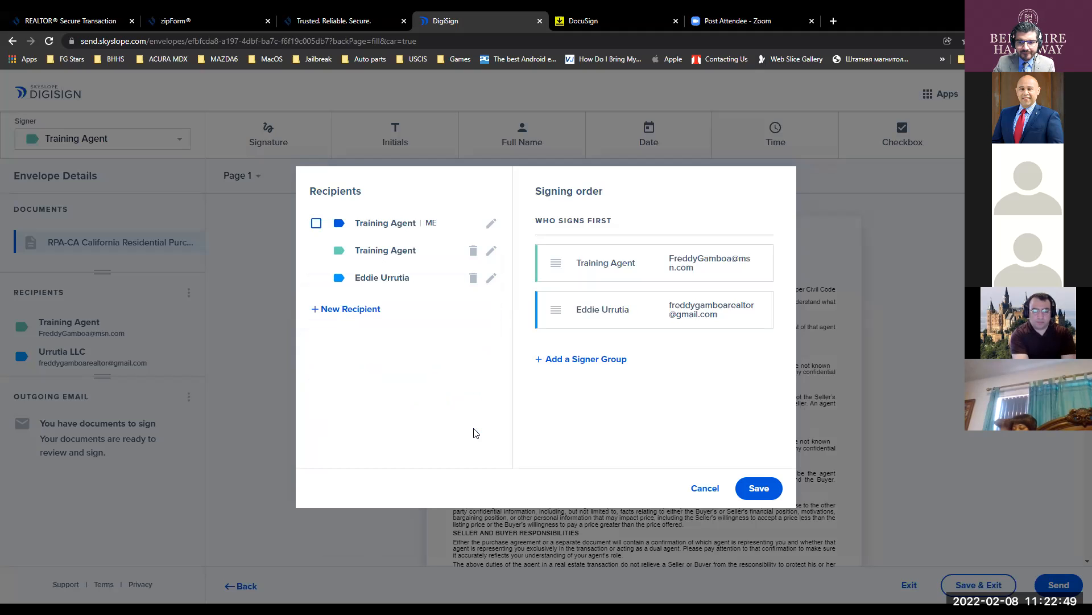
left_click(759, 487)
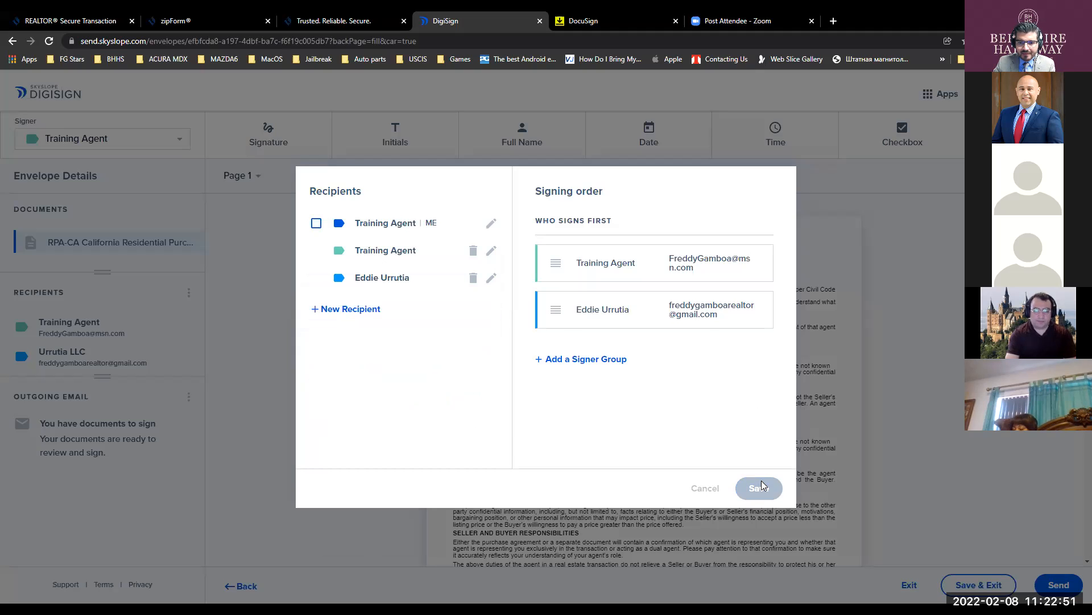
scroll(681, 396, "down", 6)
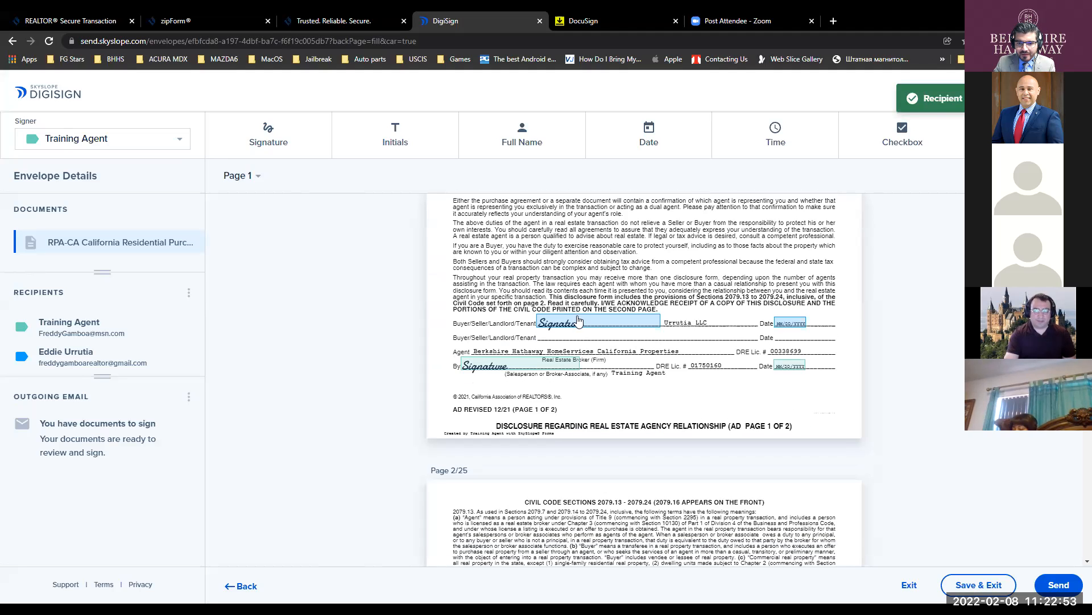
left_click(572, 322)
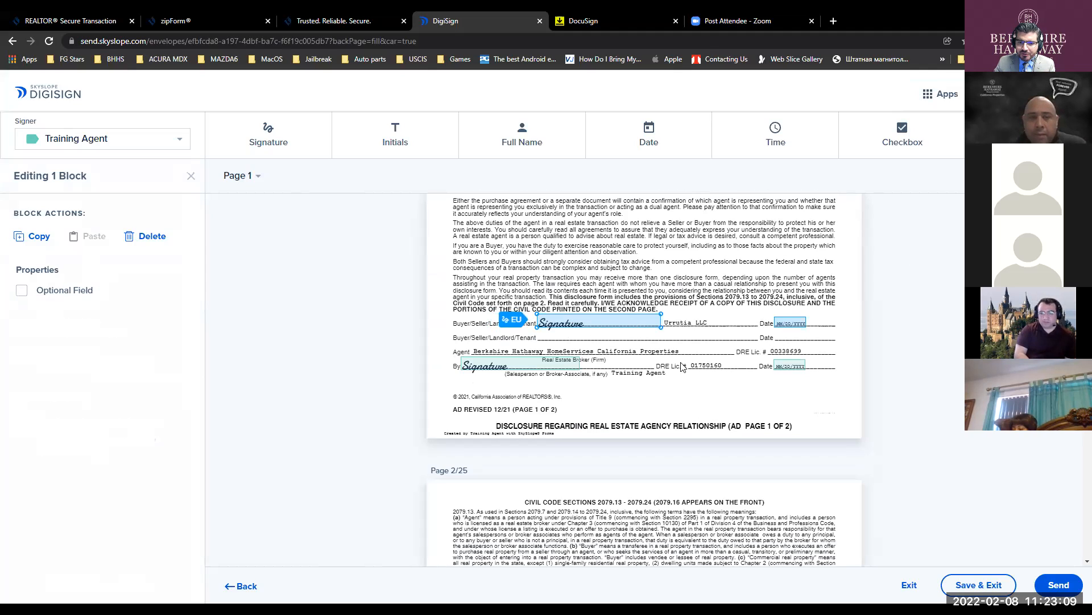
left_click(272, 140)
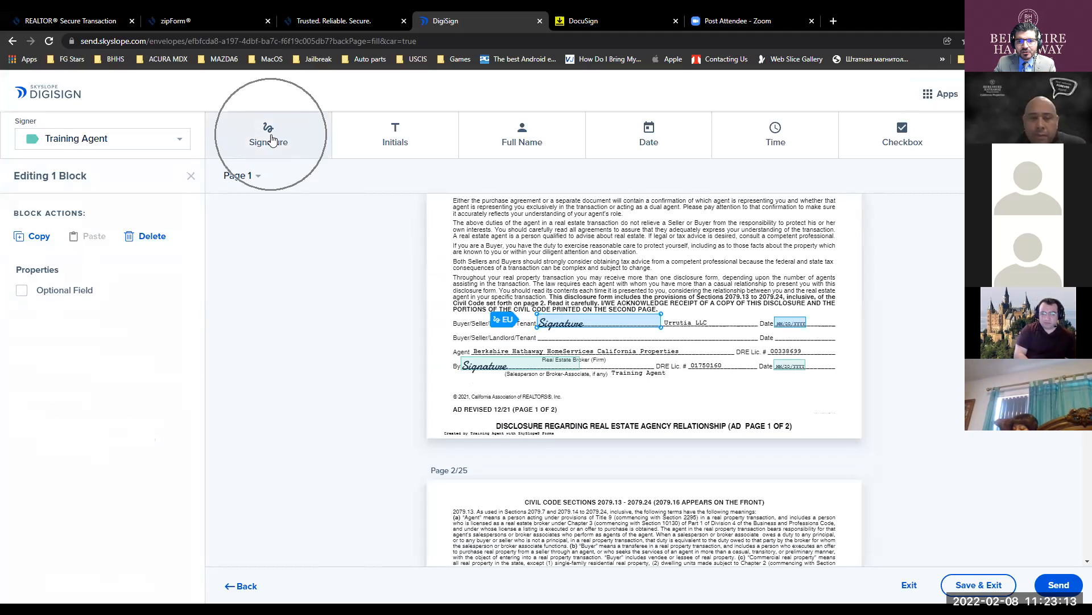
key("ctrl")
key("ctrl")
key("ctrl")
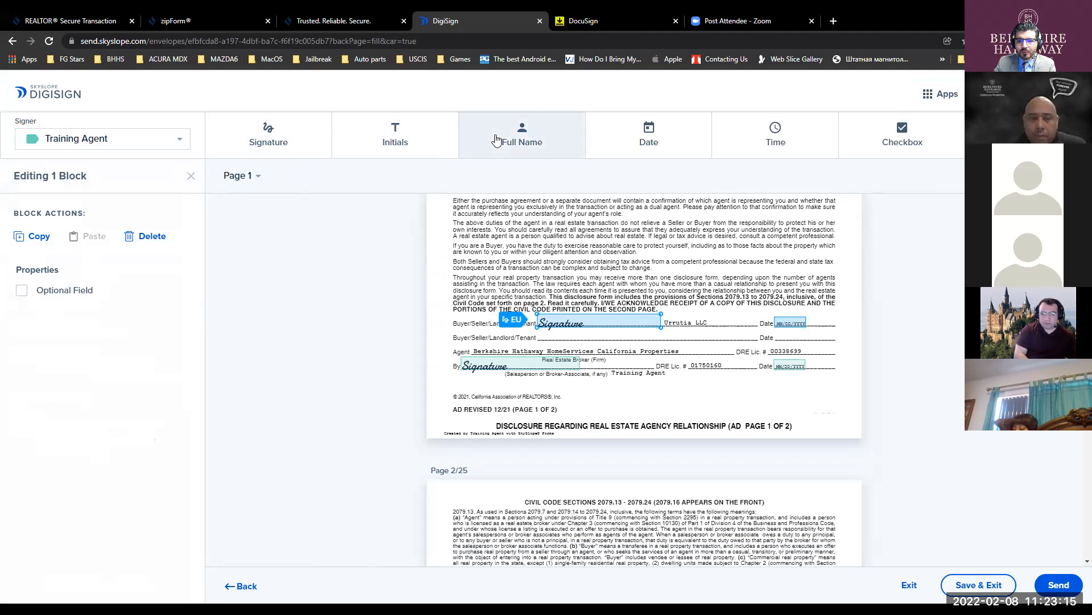
key("ctrl")
key("ctrl")
key("ctrl")
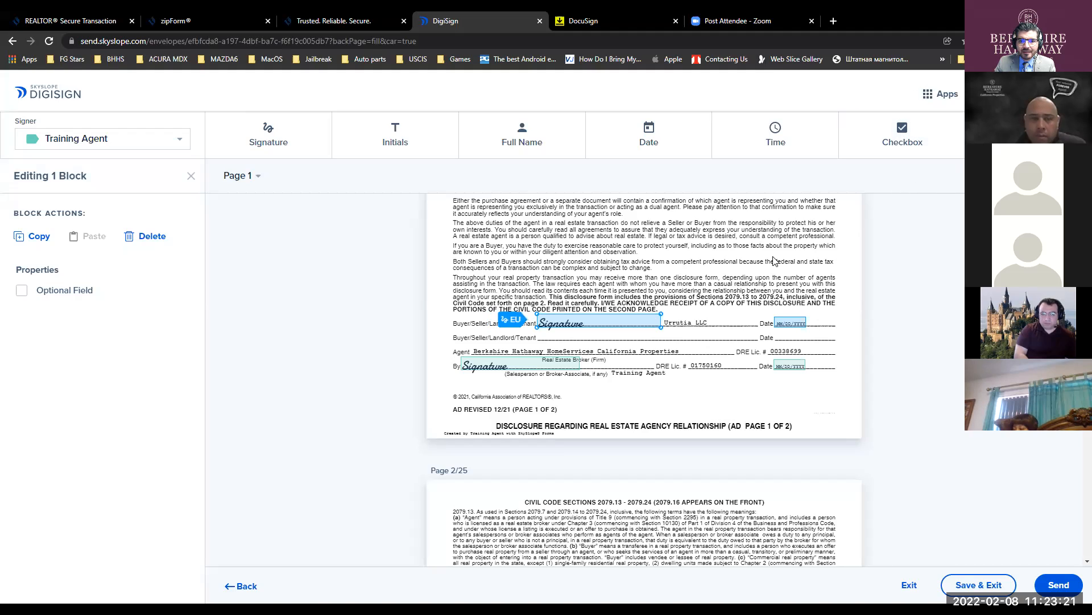
key("ctrl")
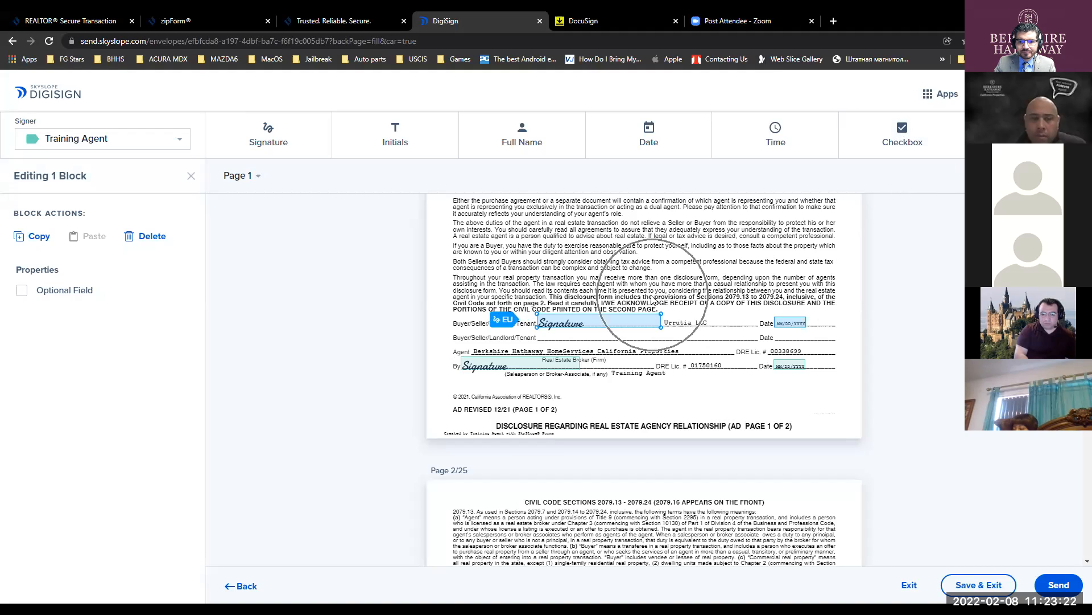
left_click(274, 142)
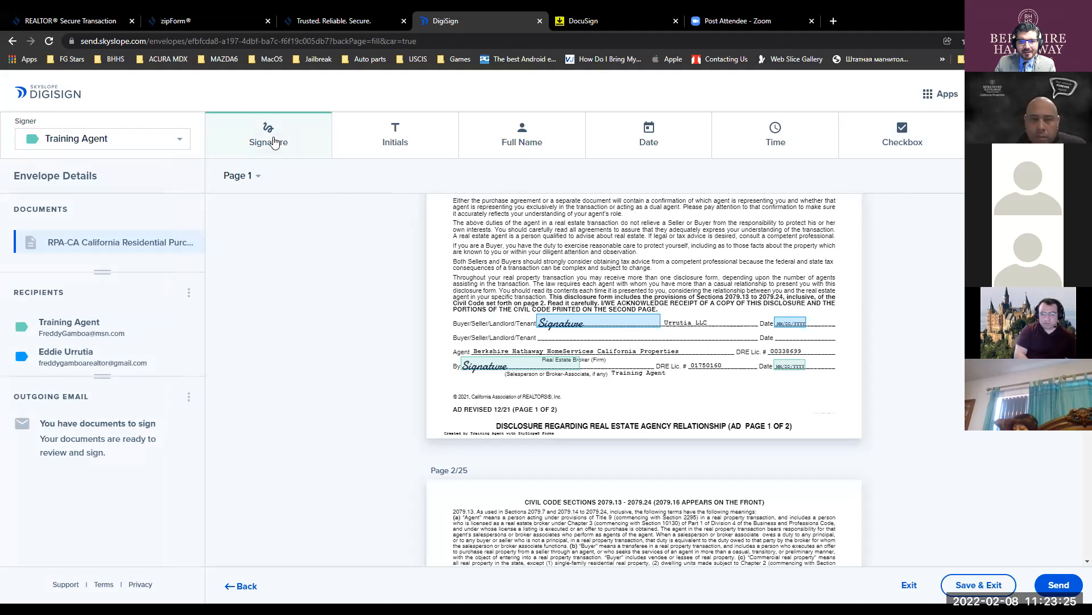
left_click(278, 143)
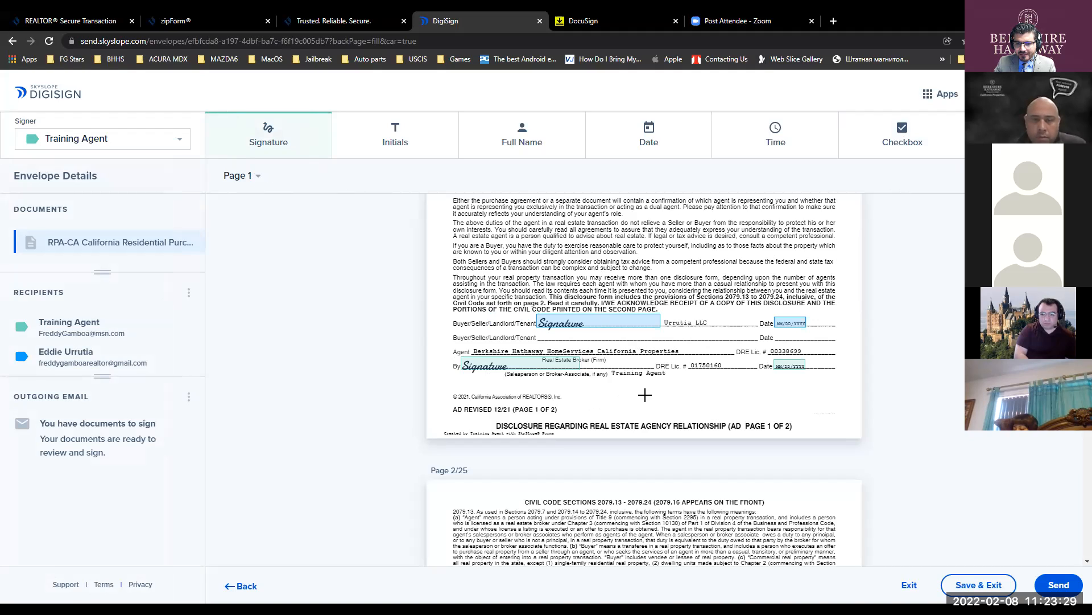
left_click(290, 136)
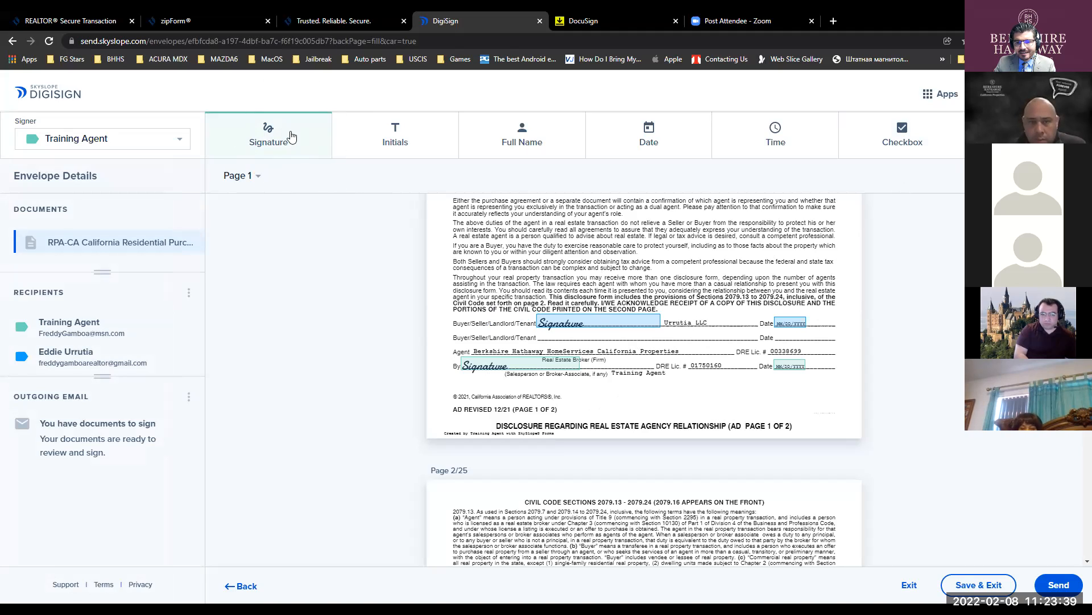
left_click(656, 391)
left_click_drag(680, 391, 621, 389)
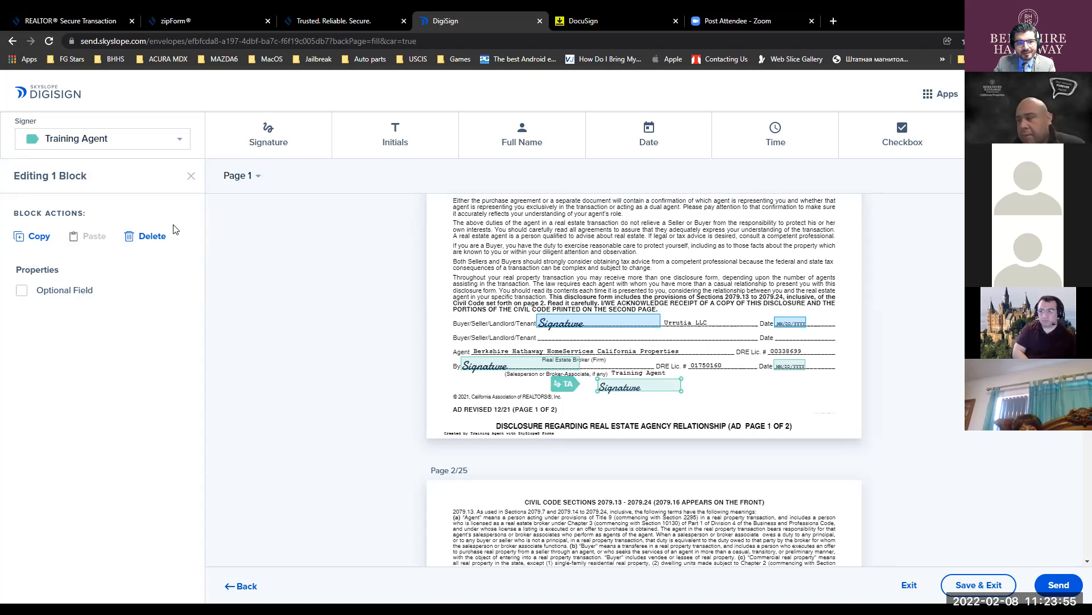
left_click(136, 236)
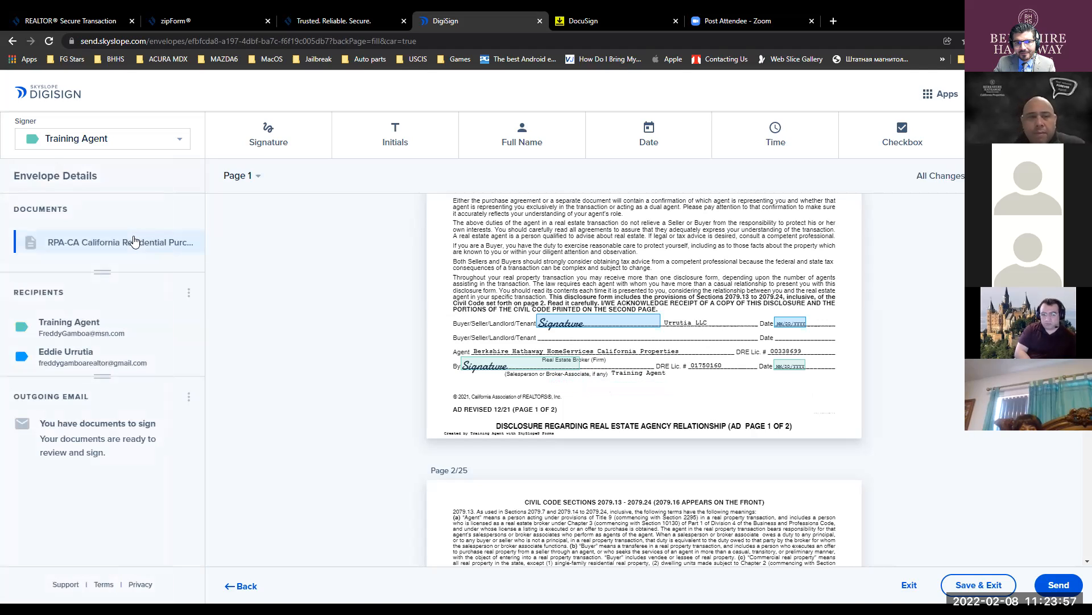
left_click(143, 149)
- Make the buyer representative the active signer and place signature, initials, full name and date blocks on page 1
left_click(114, 163)
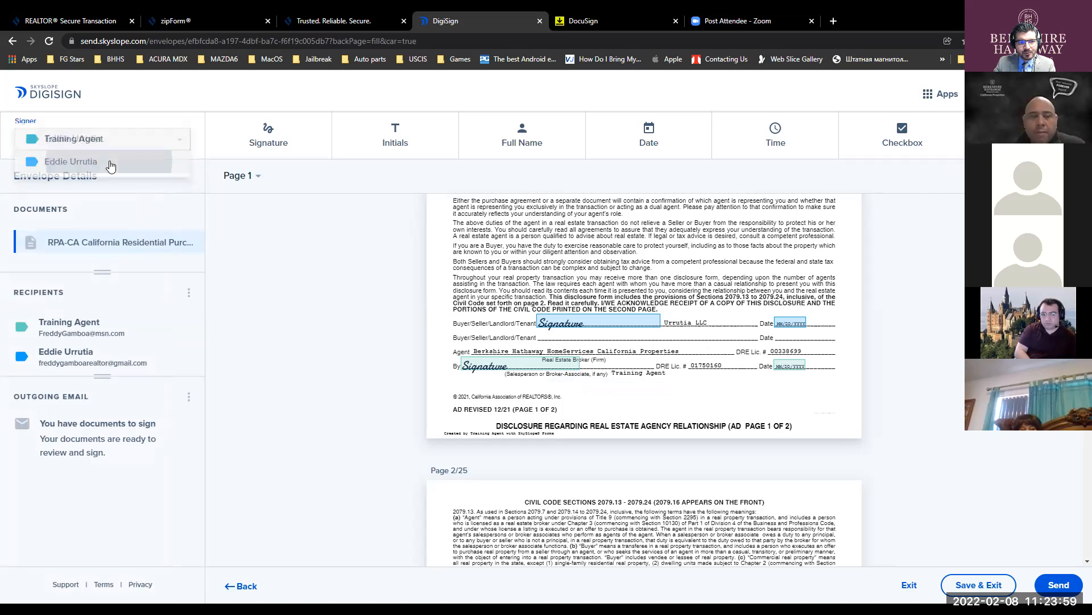
left_click(268, 135)
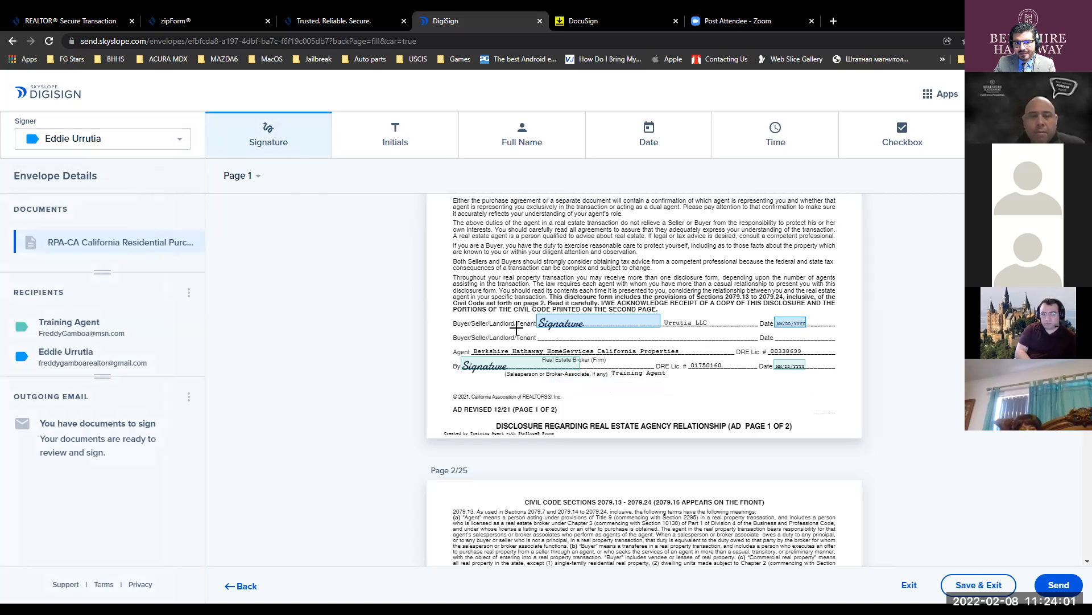
left_click(294, 157)
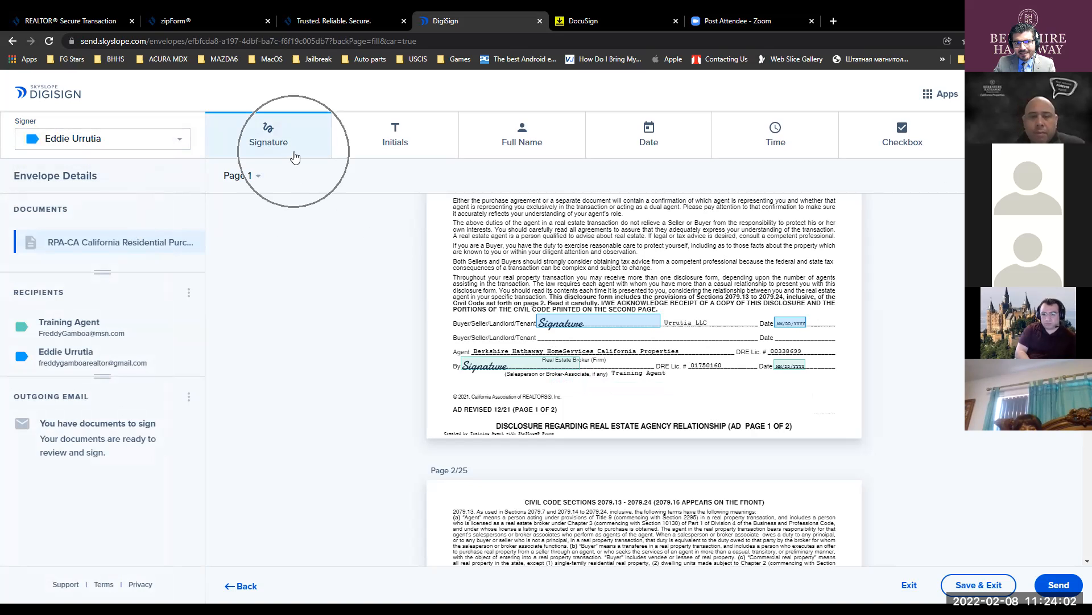
left_click(598, 400)
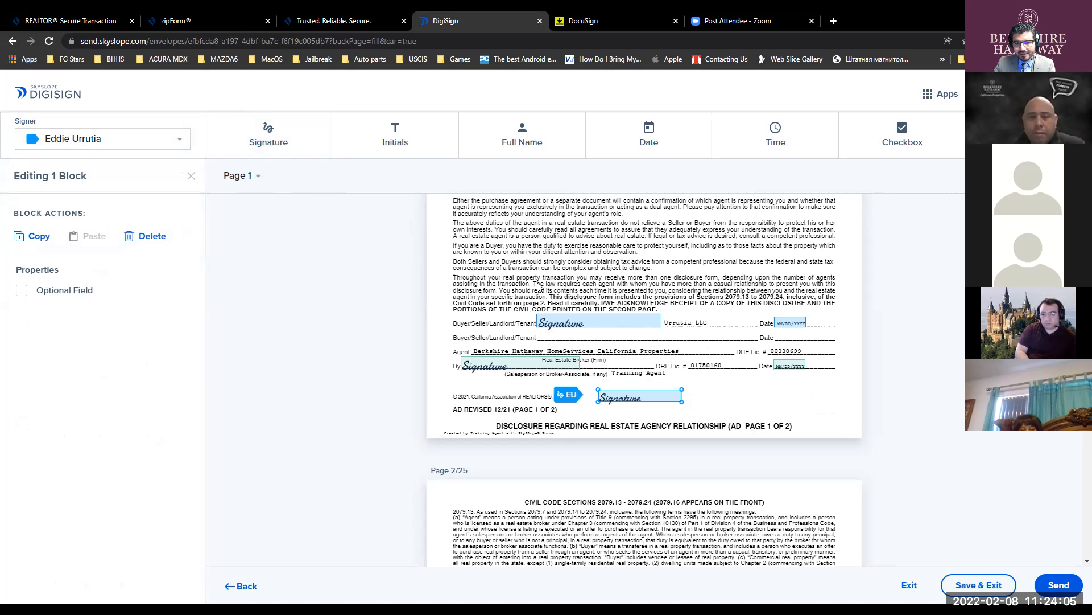
left_click(398, 142)
left_click(722, 398)
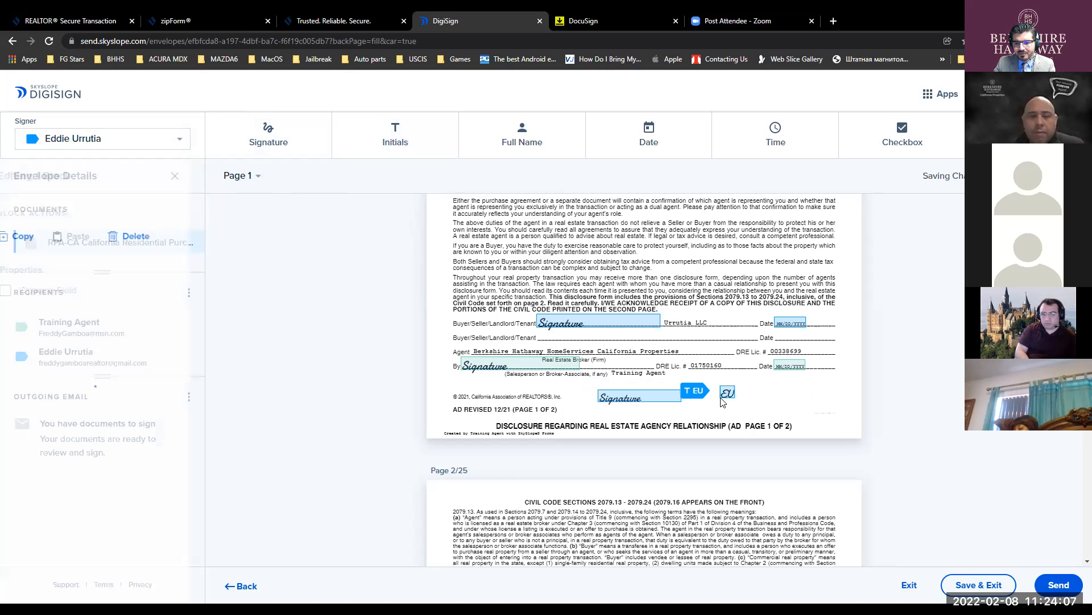
left_click(529, 149)
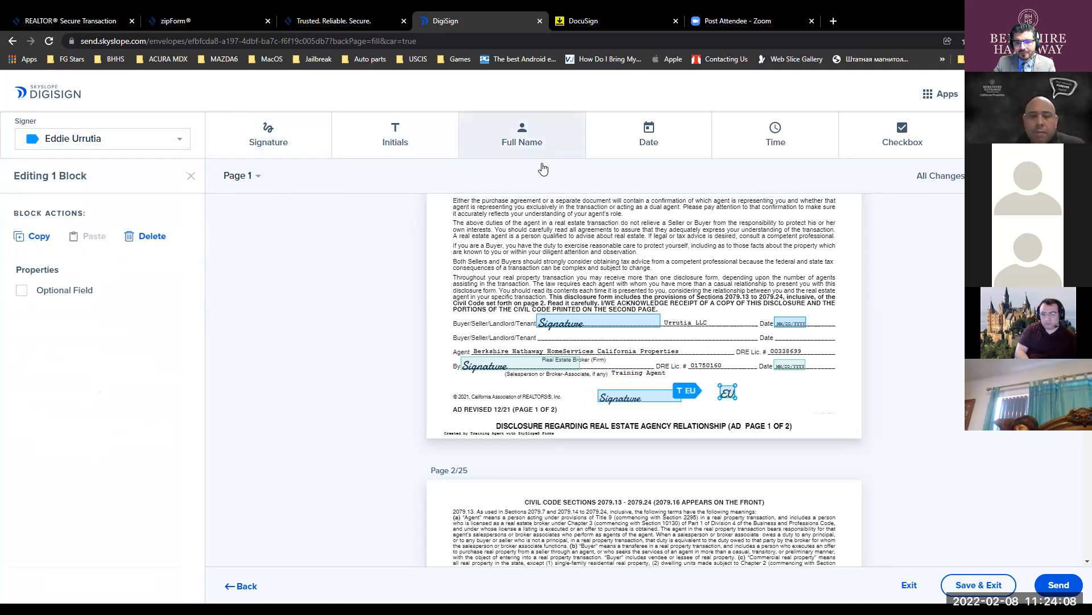
left_click(687, 406)
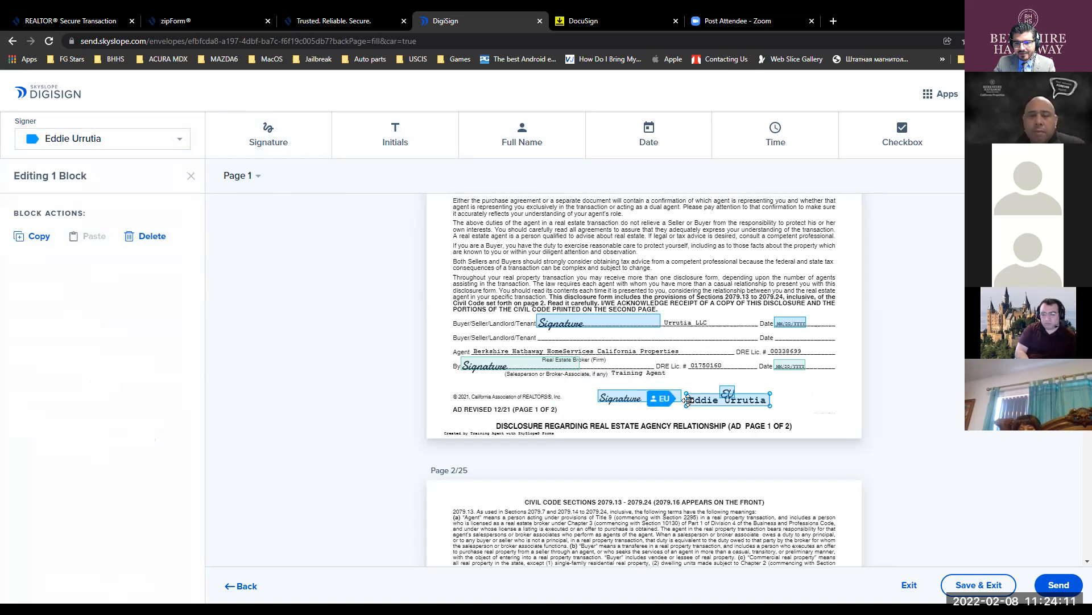
left_click(645, 143)
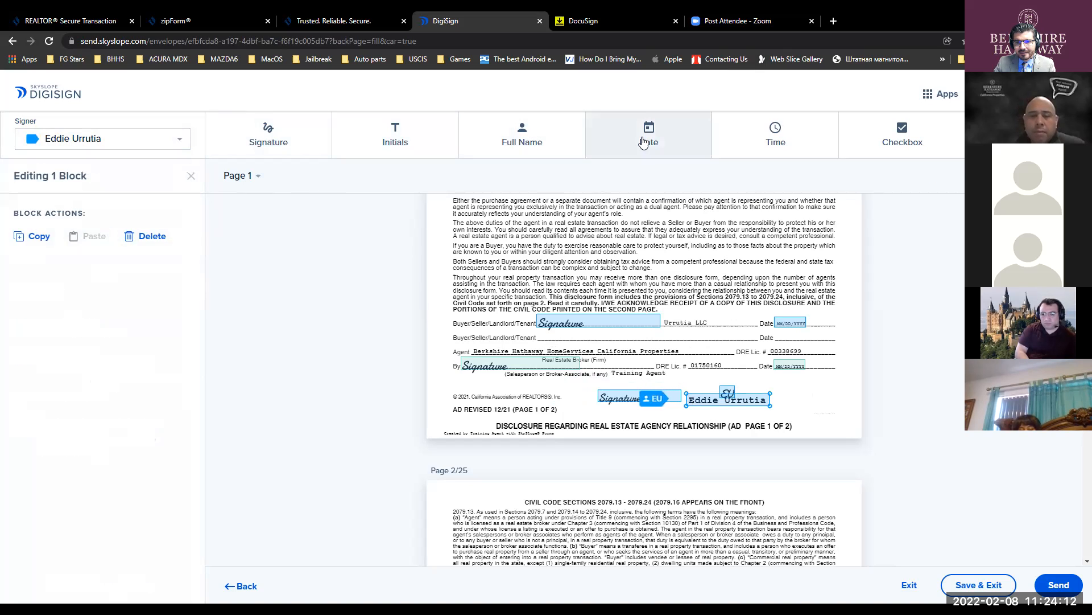
left_click(779, 338)
mouse_move(827, 340)
left_mouse_down()
mouse_move(858, 346)
mouse_move(830, 339)
left_mouse_up()
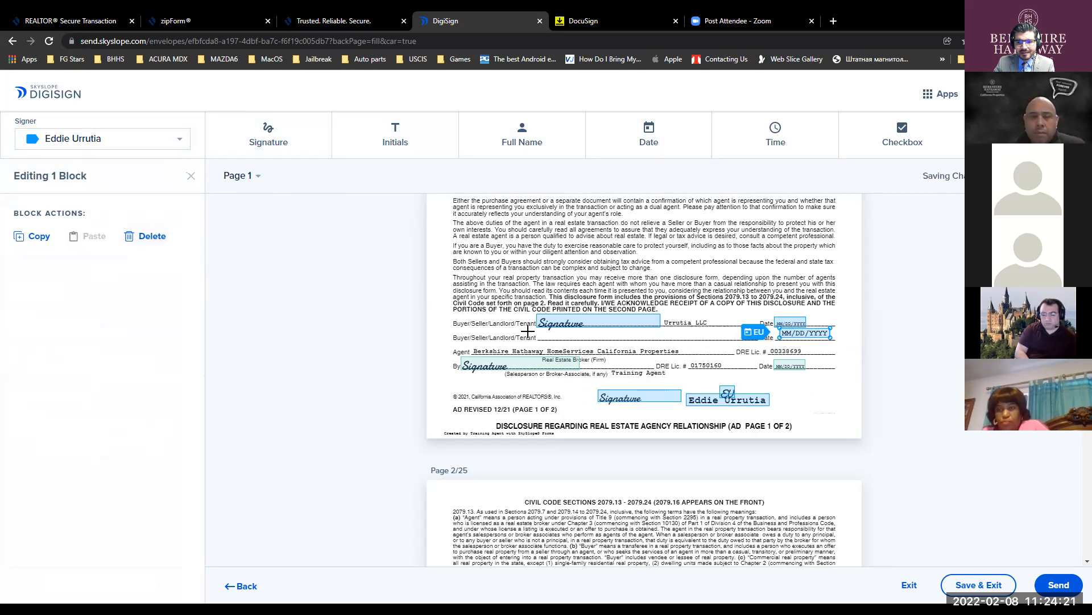
- Delete the trial date, full name, initials and signature blocks from page 1
key("Delete")
left_click(705, 399)
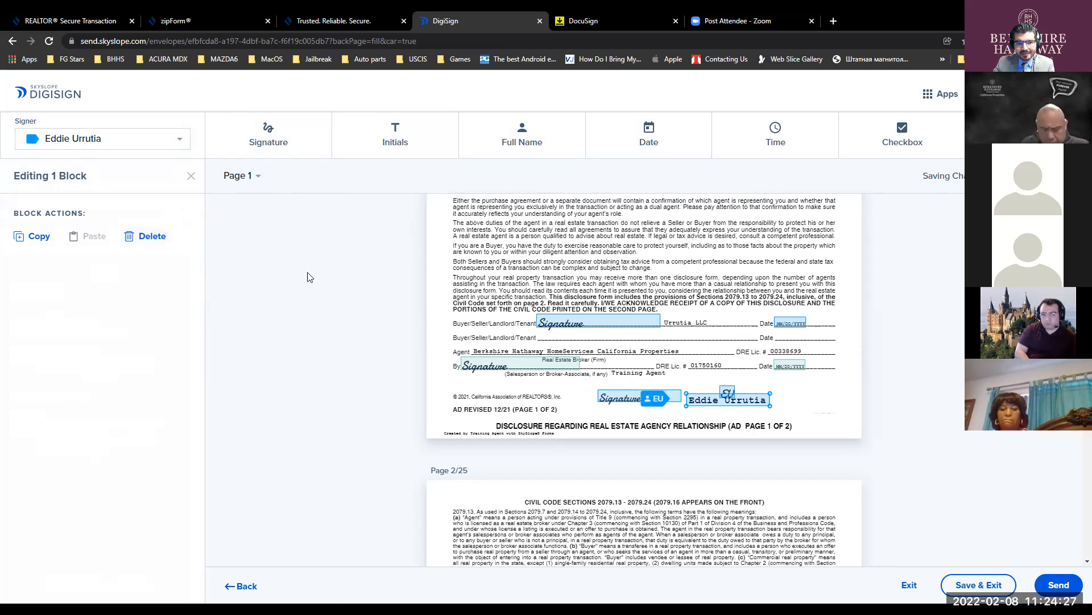
key("Delete")
left_click(727, 393)
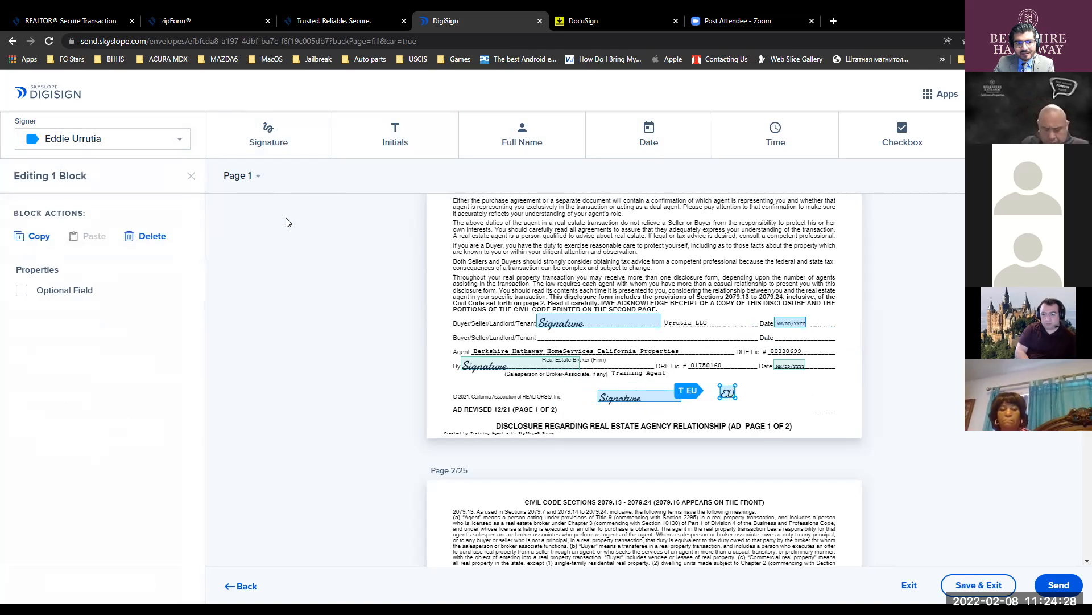
left_click(147, 238)
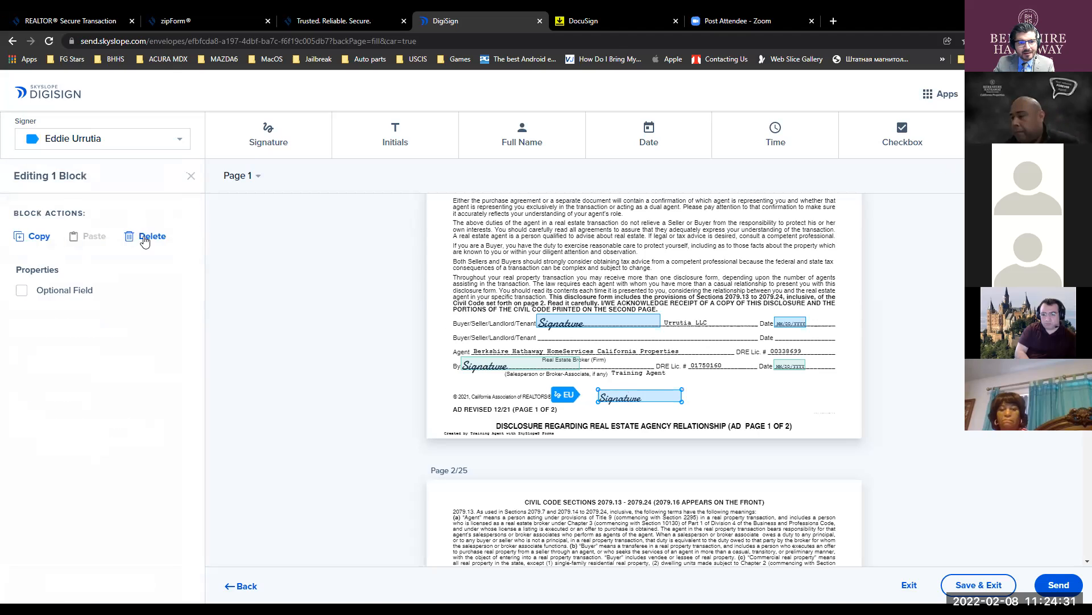
key("Delete")
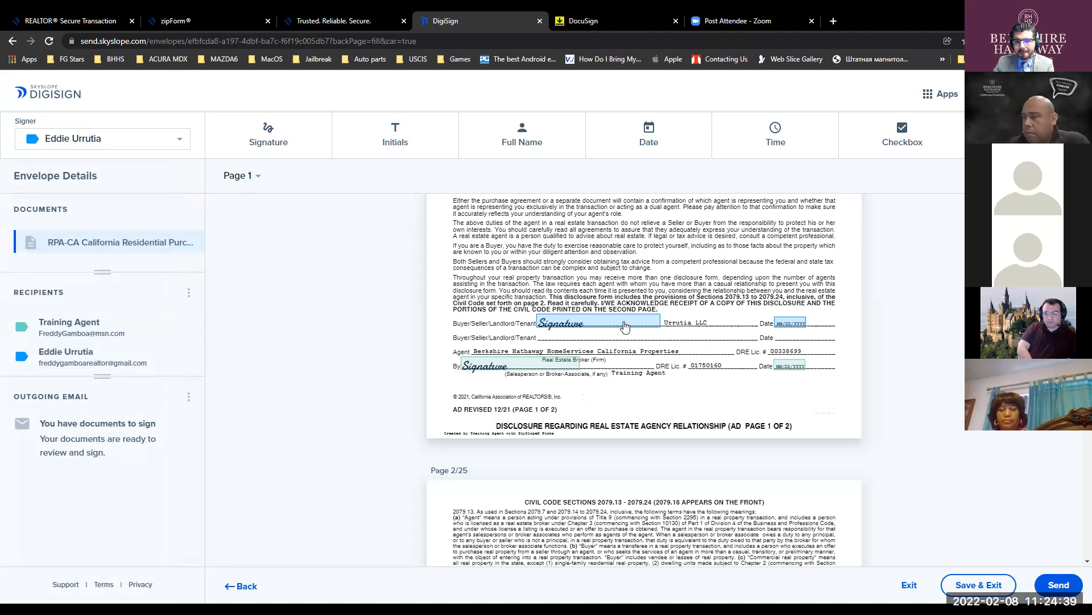
scroll(625, 325, "down", 15)
scroll(767, 329, "down", 4)
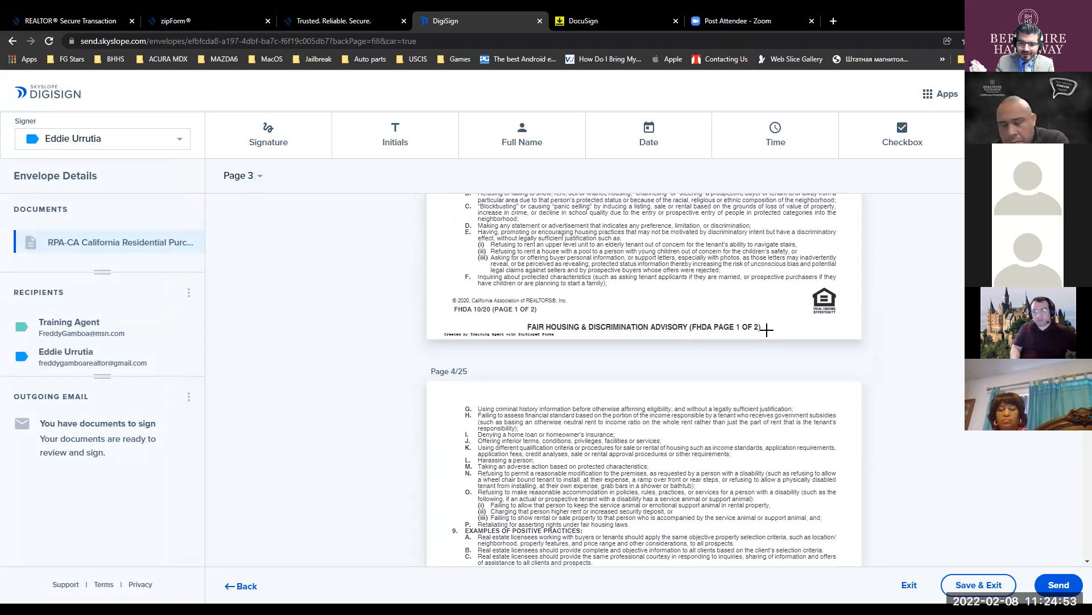
left_click(281, 142)
left_click(643, 308)
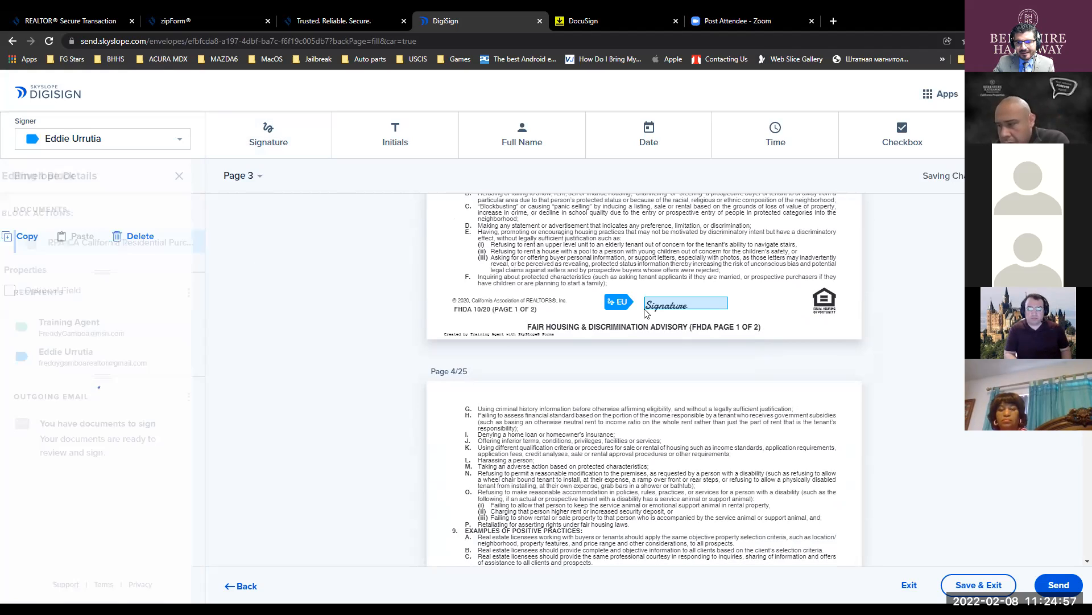
mouse_move(728, 295)
left_mouse_down()
mouse_move(856, 266)
mouse_move(758, 299)
mouse_move(787, 309)
left_mouse_up()
left_click_drag(788, 270, 786, 288)
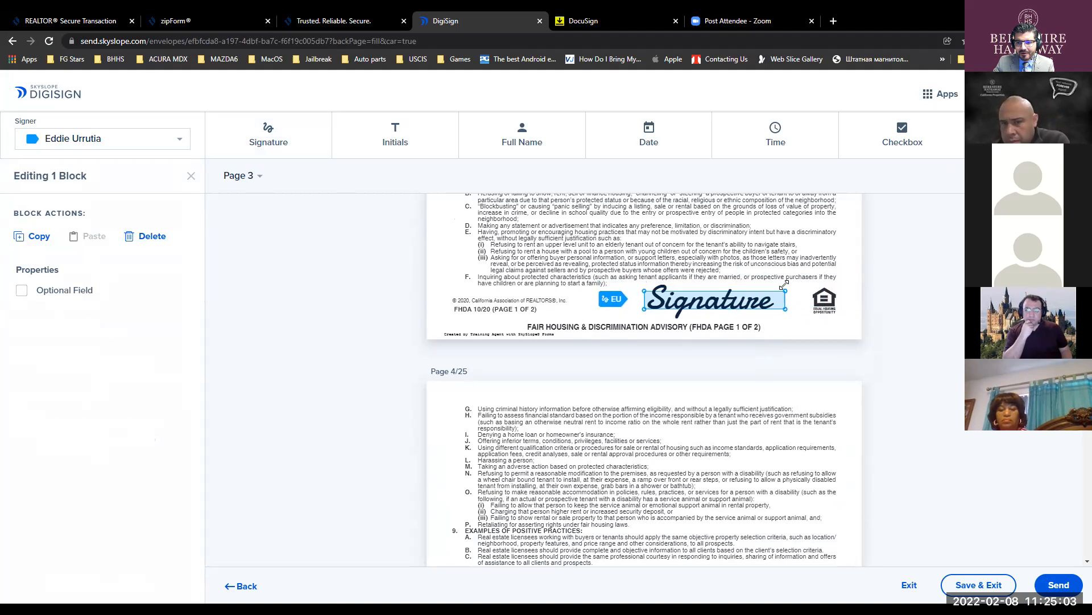
right_click(716, 306)
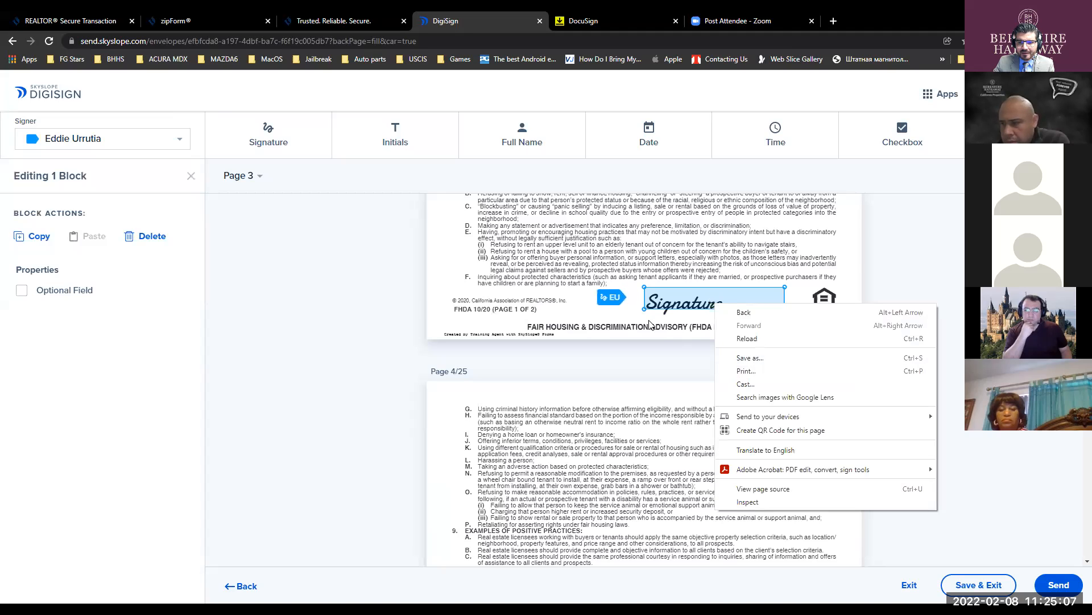
right_click(656, 294)
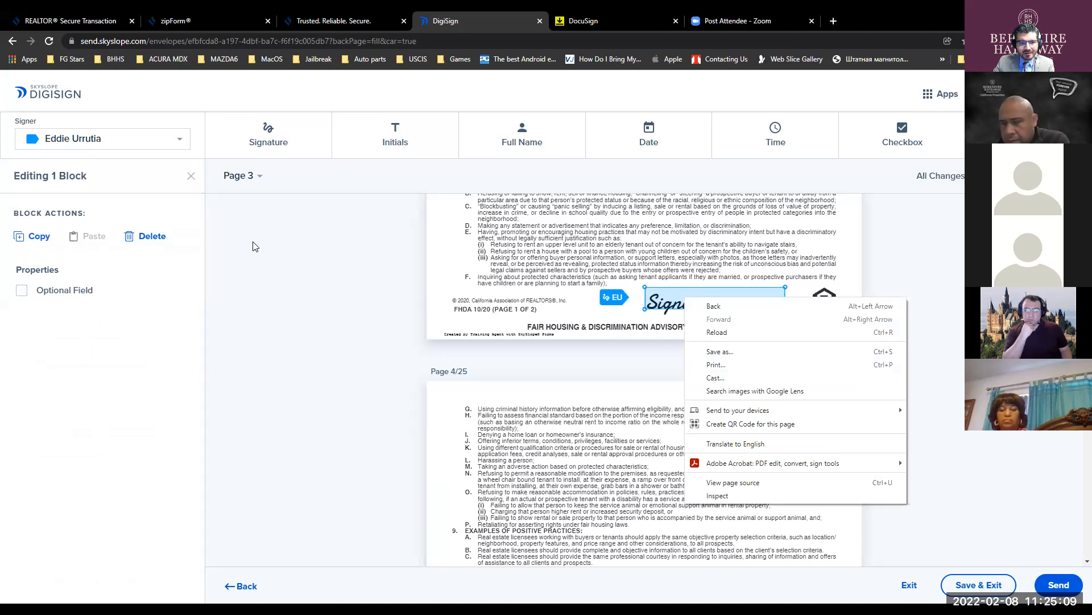
key("Escape")
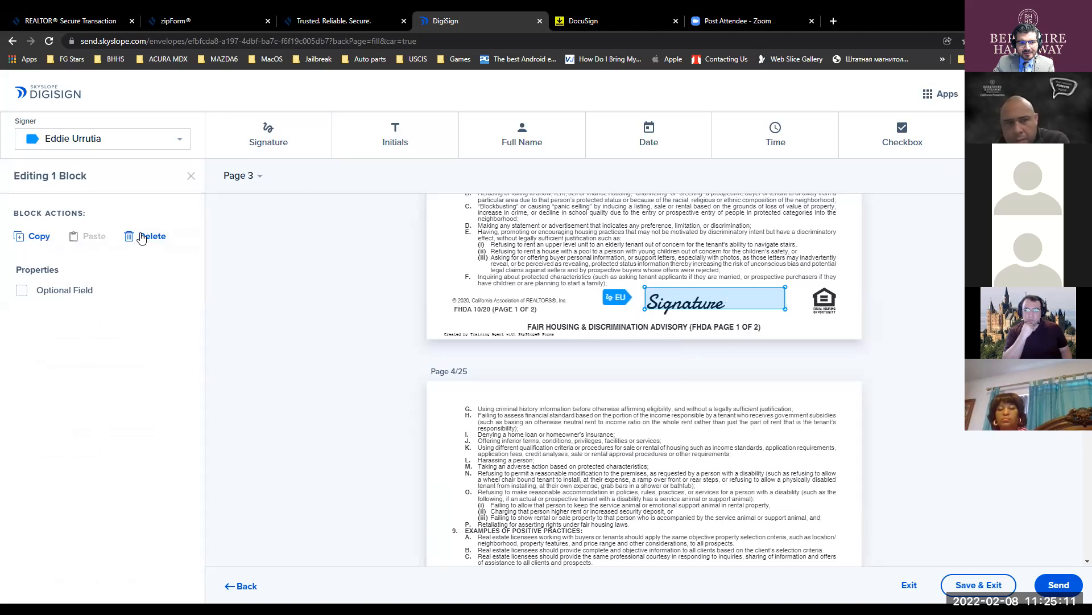
left_click(149, 236)
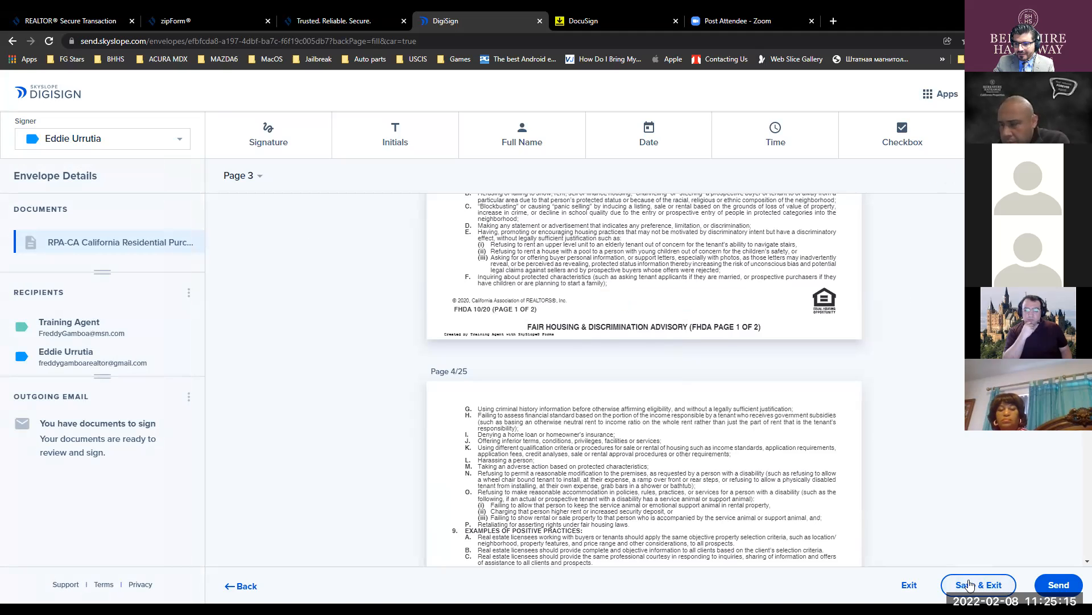
- Exit the DigiSign envelope editor, confirming Leave without saving
left_click(909, 586)
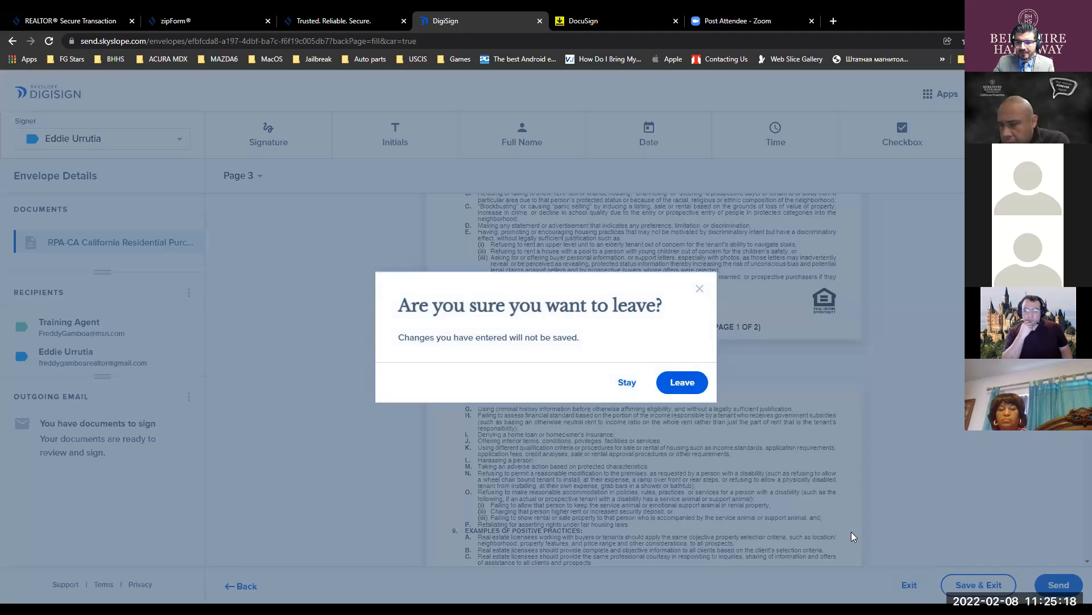
left_click(683, 384)
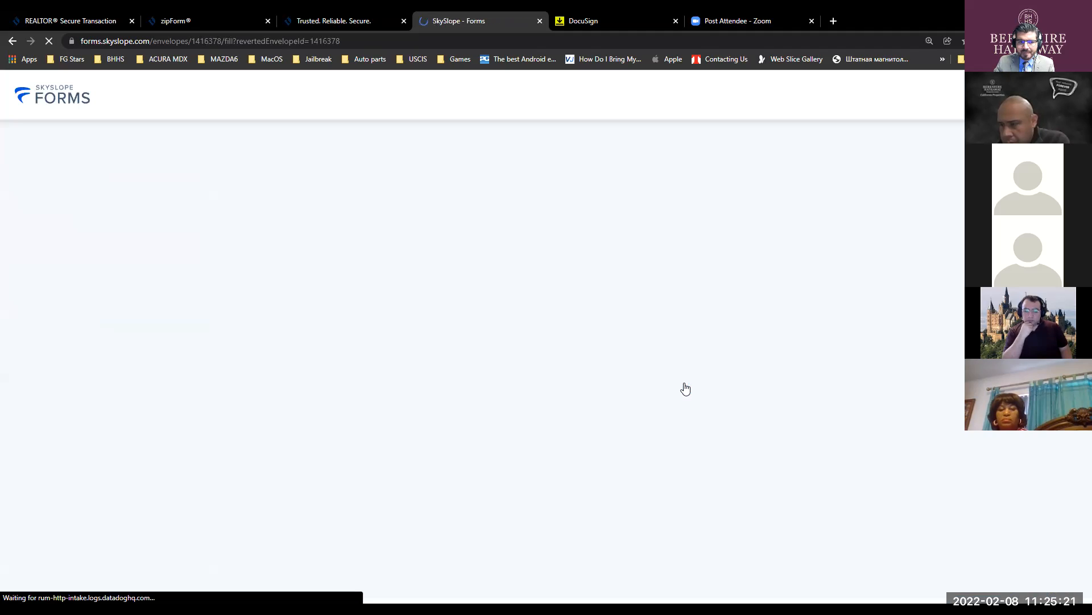
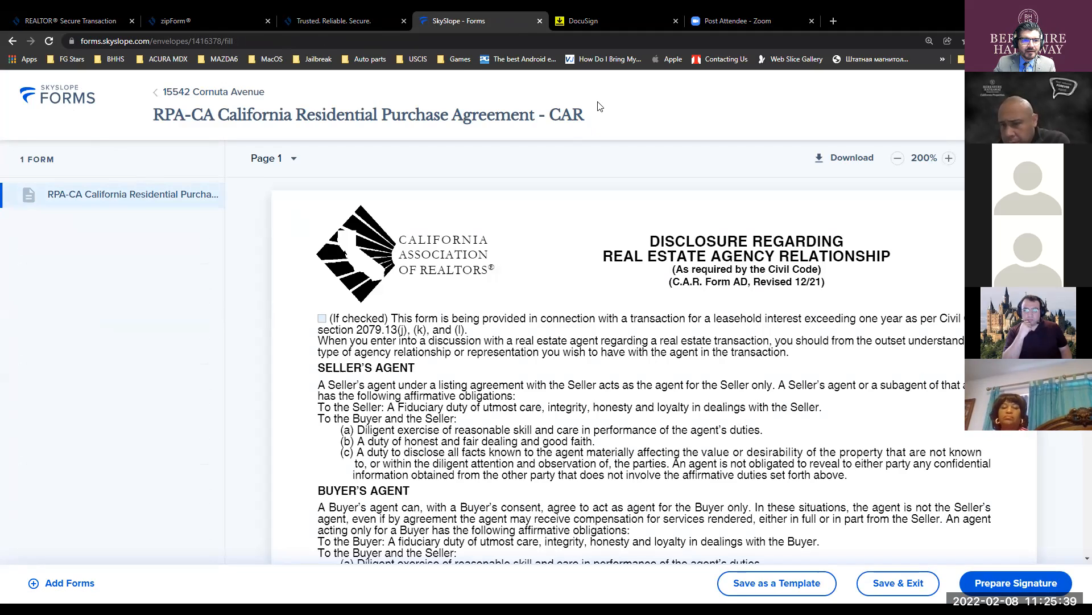
- Leave Forms for the SkySlope agent dashboard and open its Digital Signature section
left_click(62, 94)
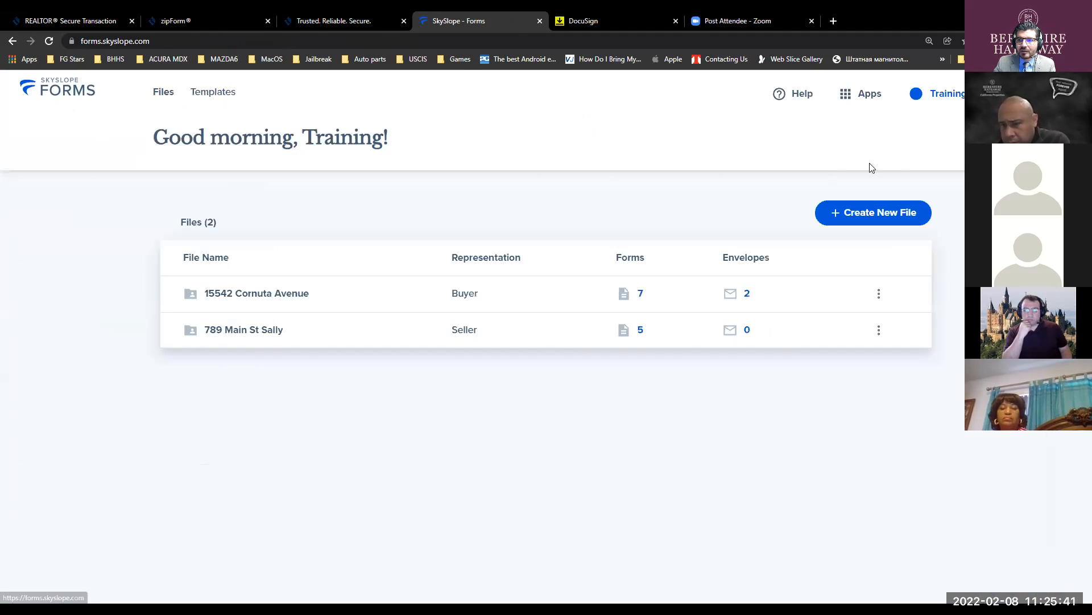
left_click(865, 102)
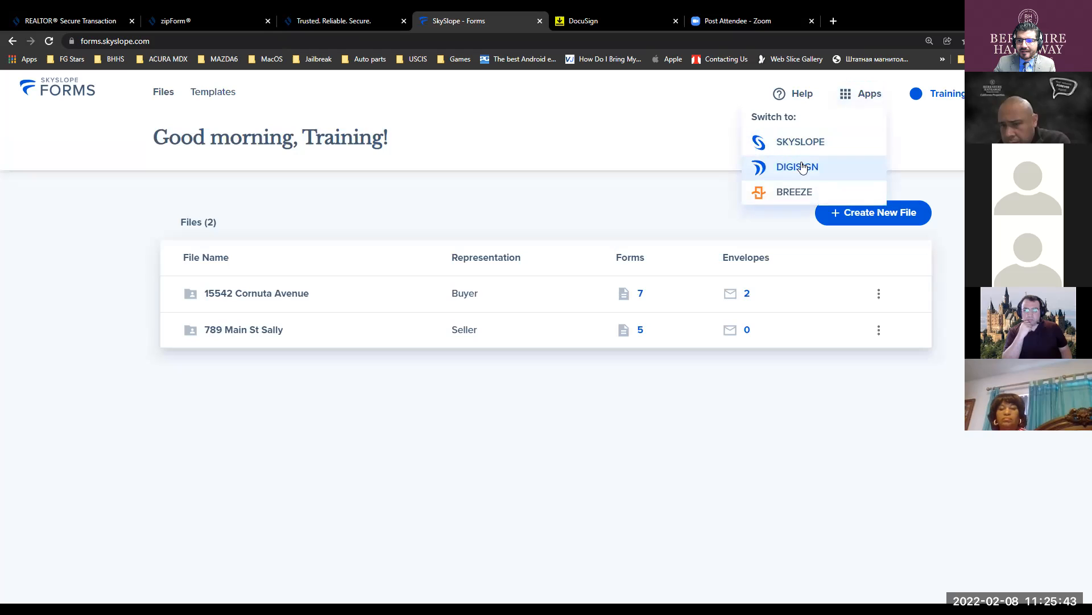
left_click(782, 143)
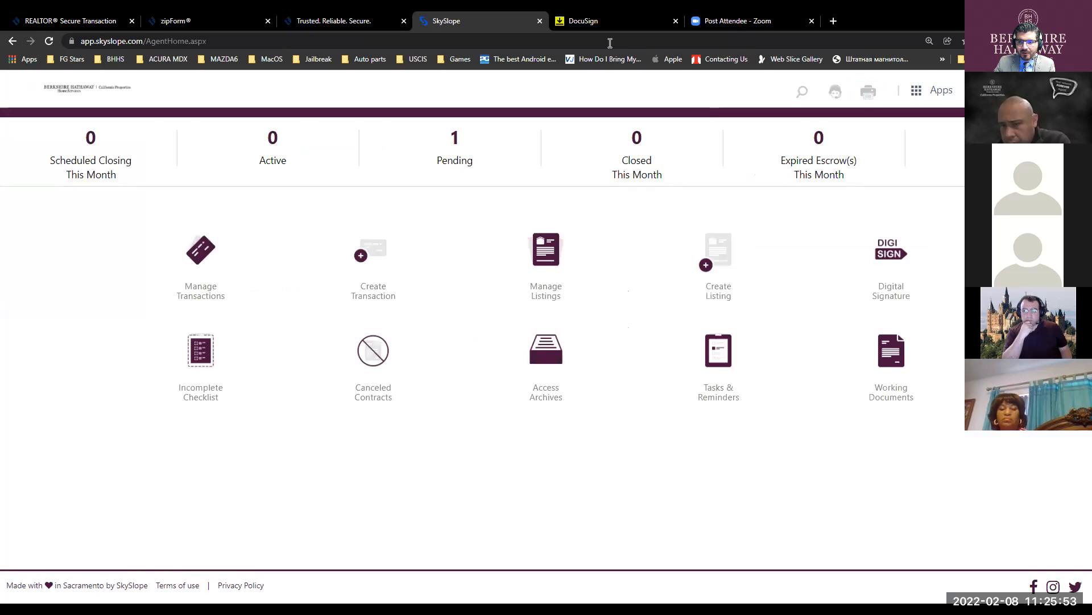
left_click(890, 254)
left_click(891, 255)
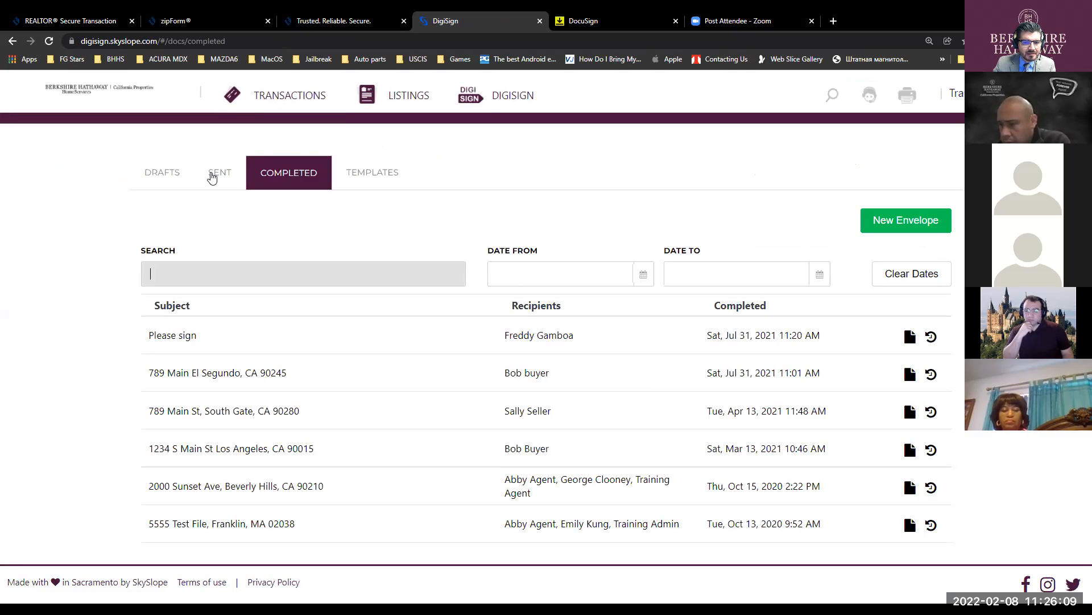
left_click(168, 190)
left_click(380, 173)
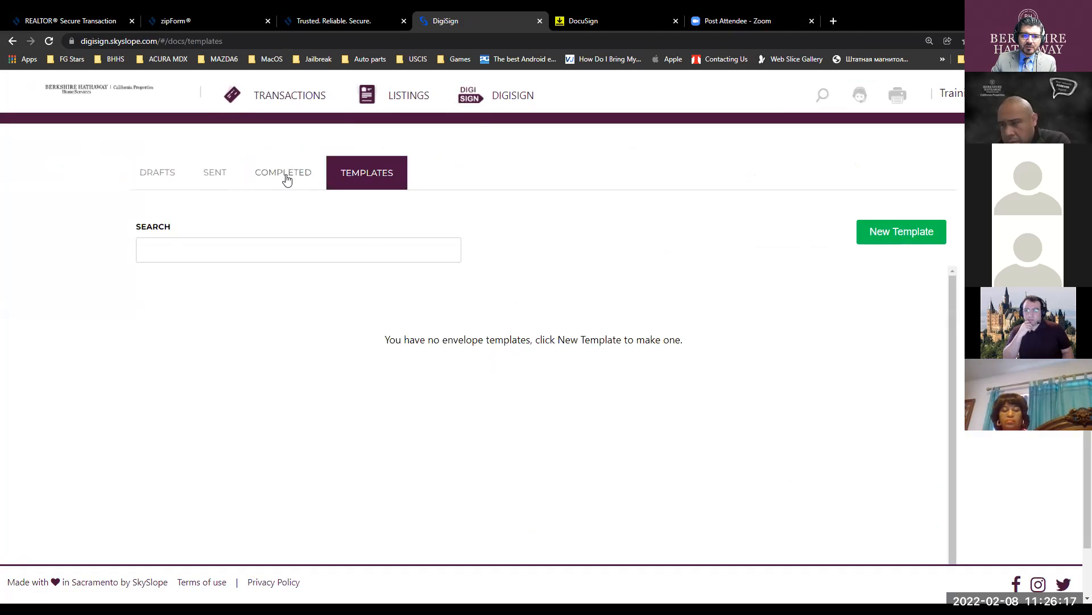
left_click(286, 176)
left_click(225, 170)
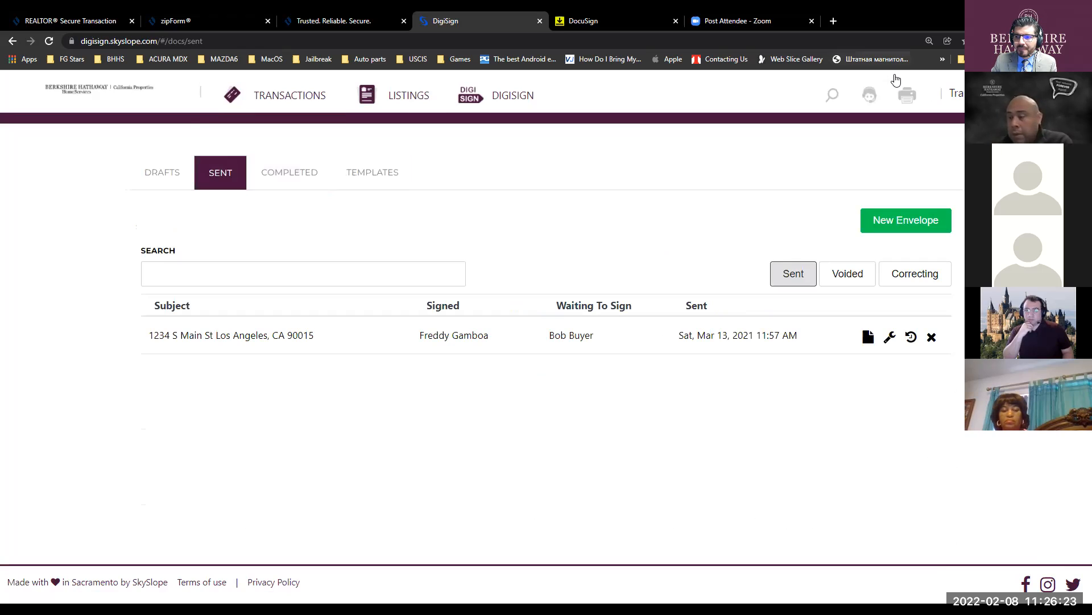
left_click(981, 93)
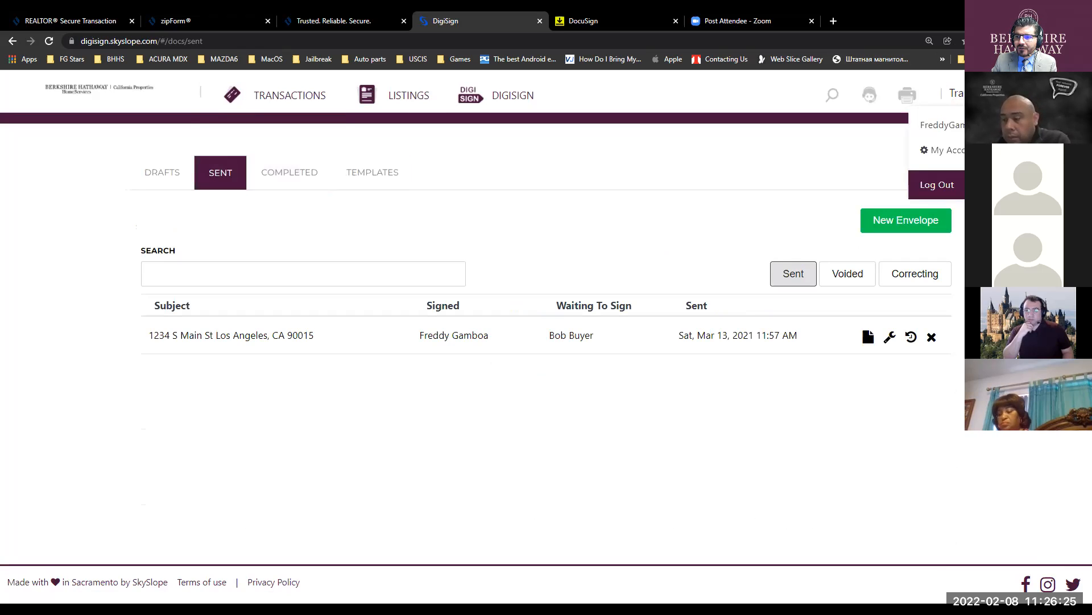
left_click(134, 92)
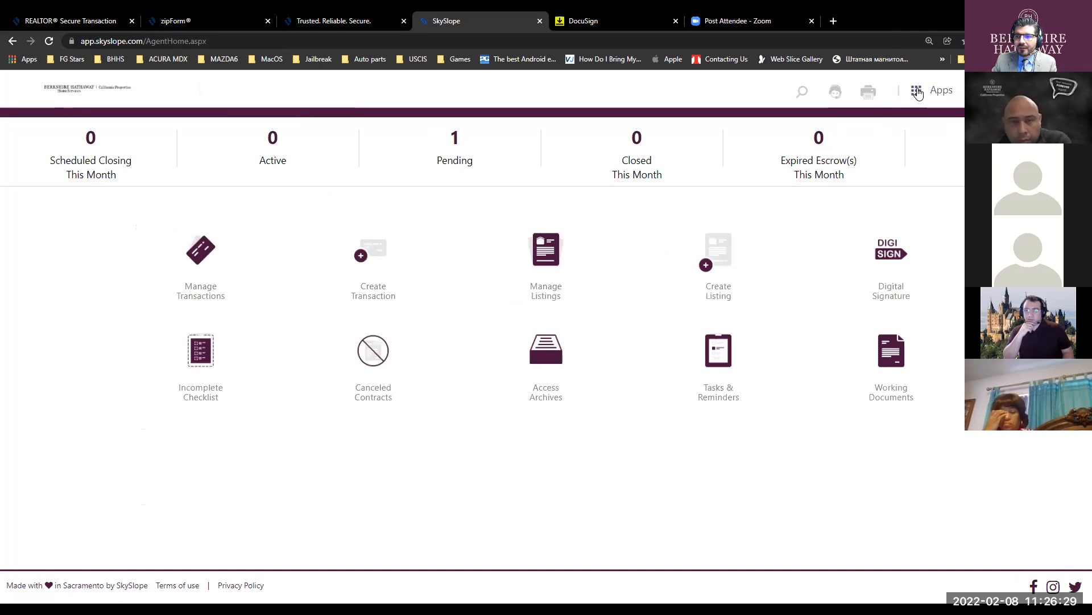
left_click(918, 91)
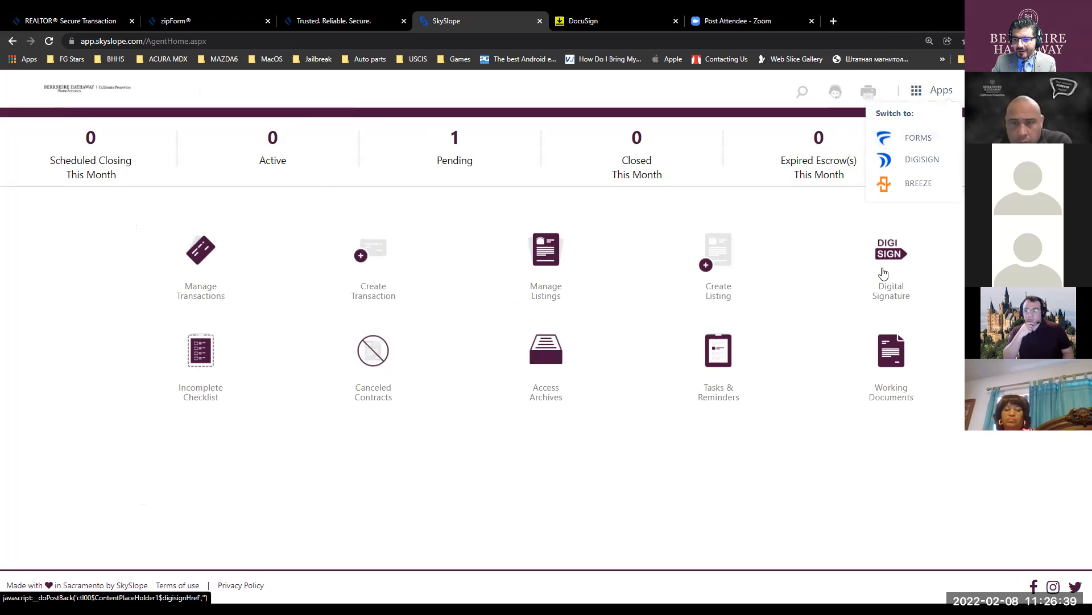
left_click(914, 143)
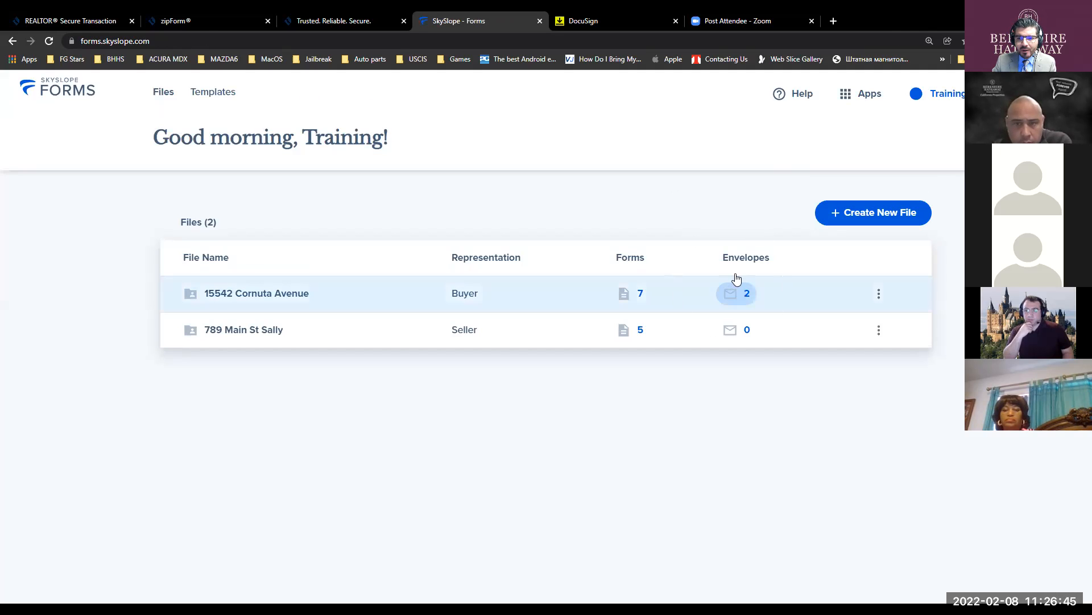
key("ctrl")
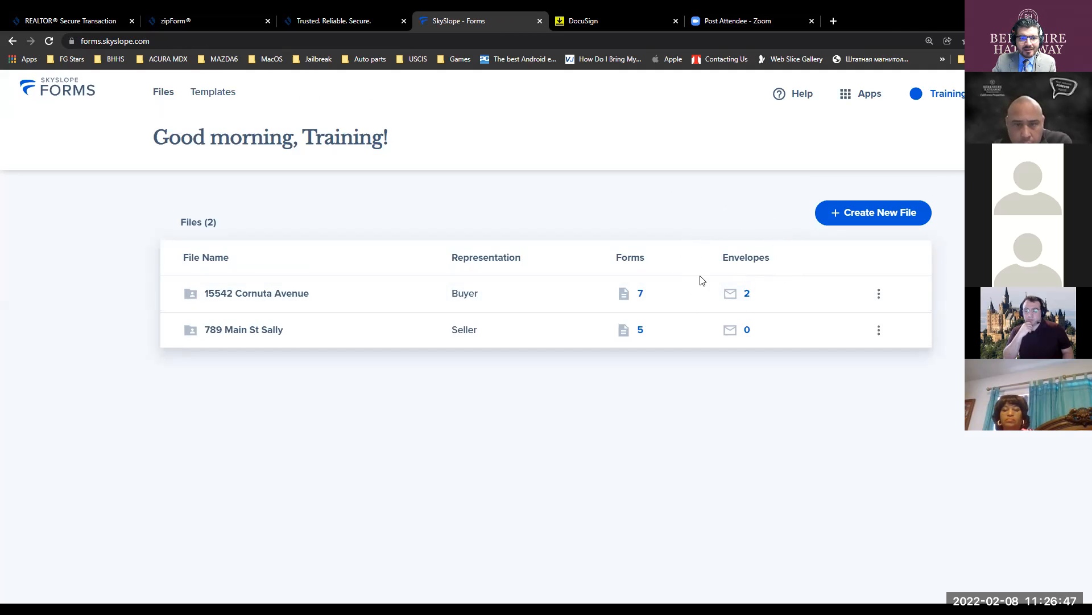
key("ctrl")
left_click(738, 296)
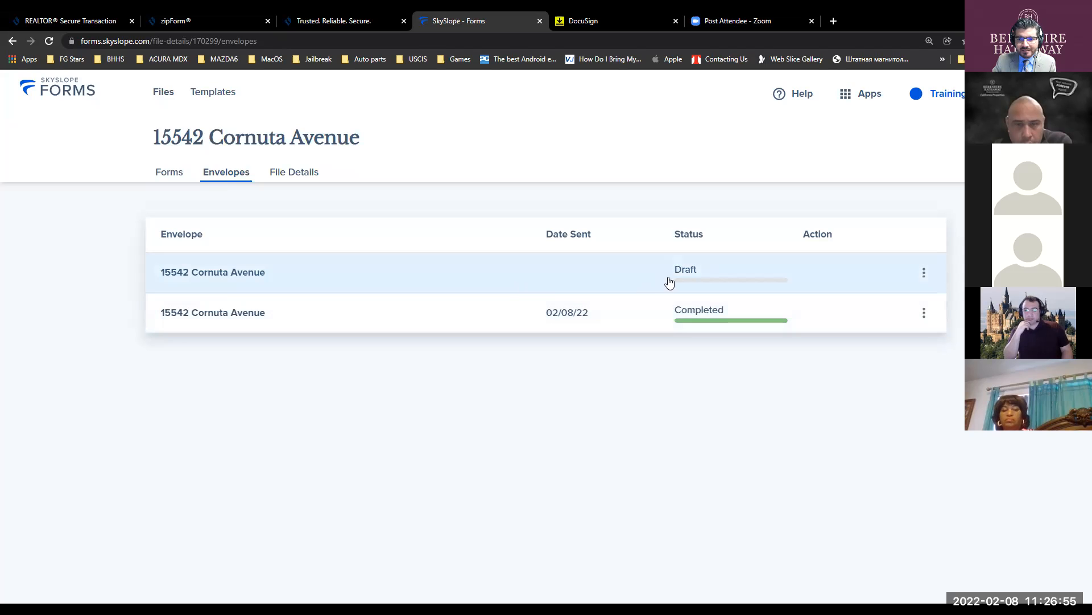
key("ctrl")
key("ctrl")
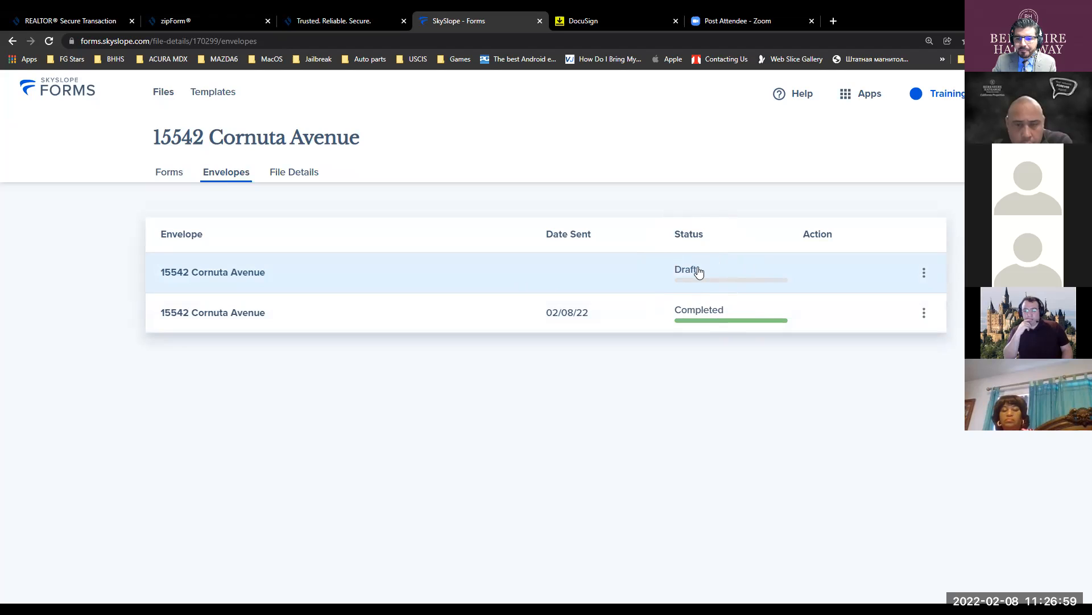
key("ctrl")
key("ctrl")
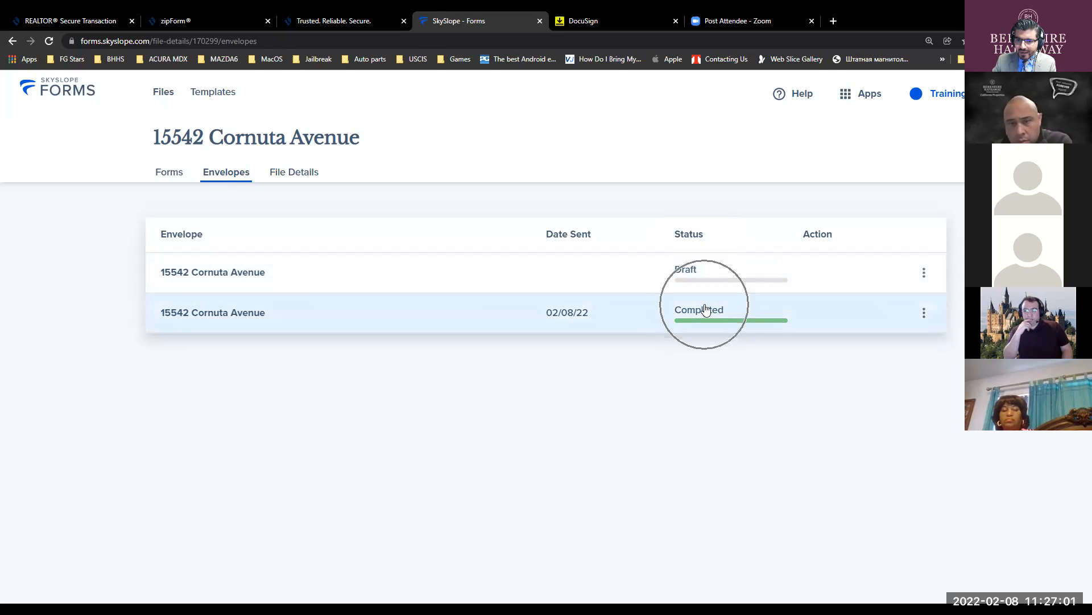
key("ctrl")
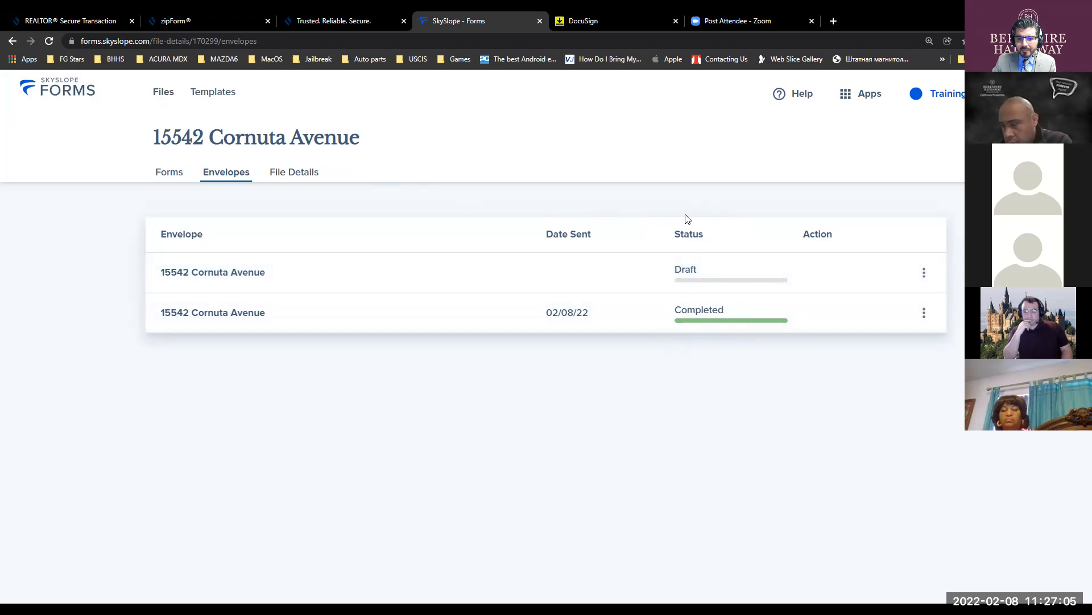
left_click(859, 93)
- From the agent dashboard's Digital Signature section, start a New Envelope with No Property
left_click(791, 145)
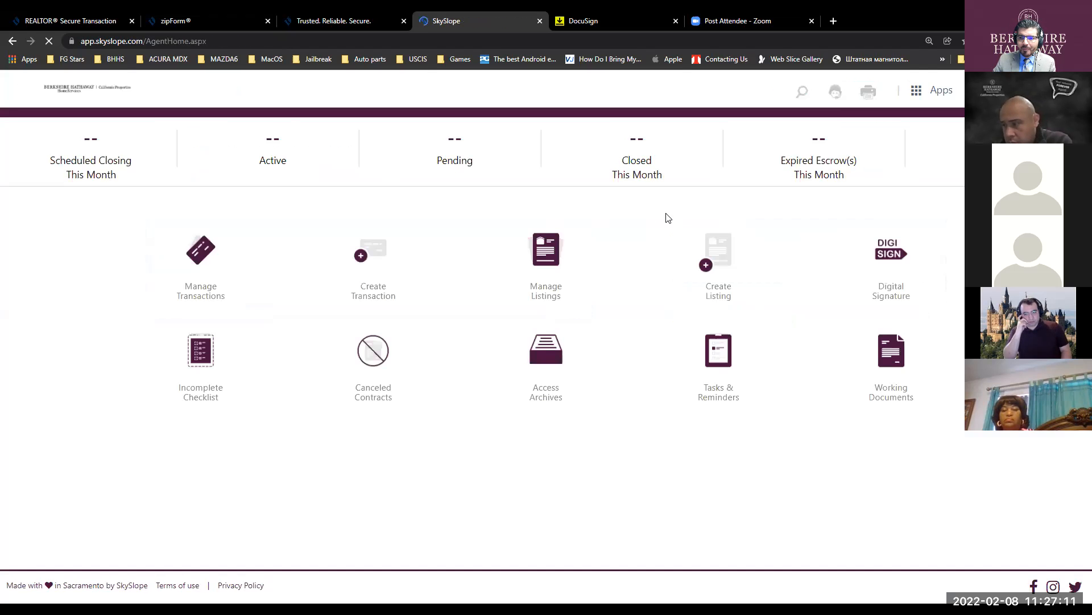
left_click(884, 258)
left_click(885, 256)
left_click(888, 257)
left_click(889, 257)
left_click(888, 257)
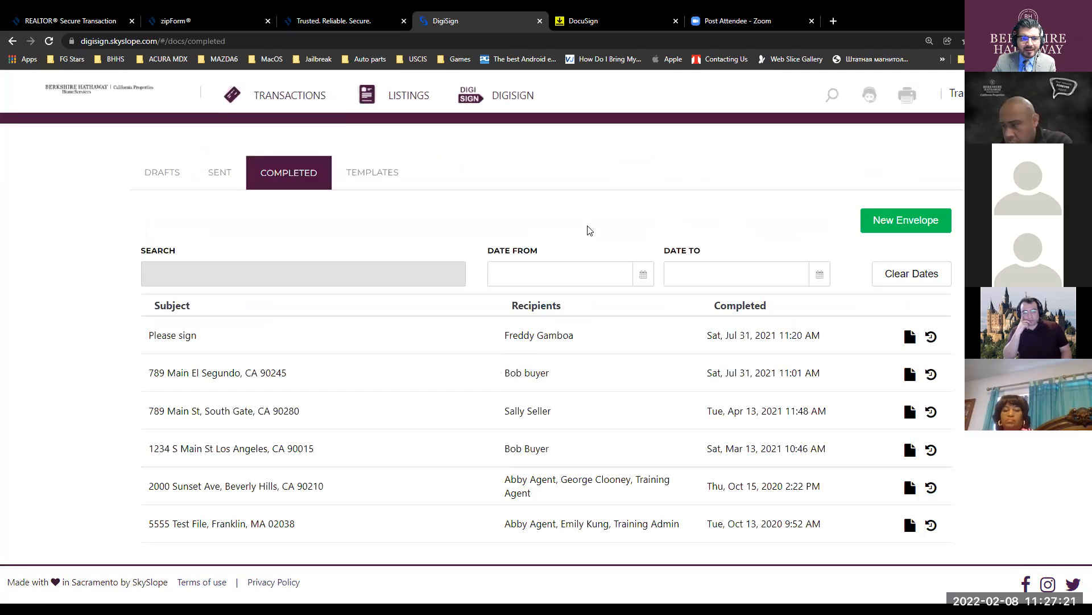
left_click(907, 228)
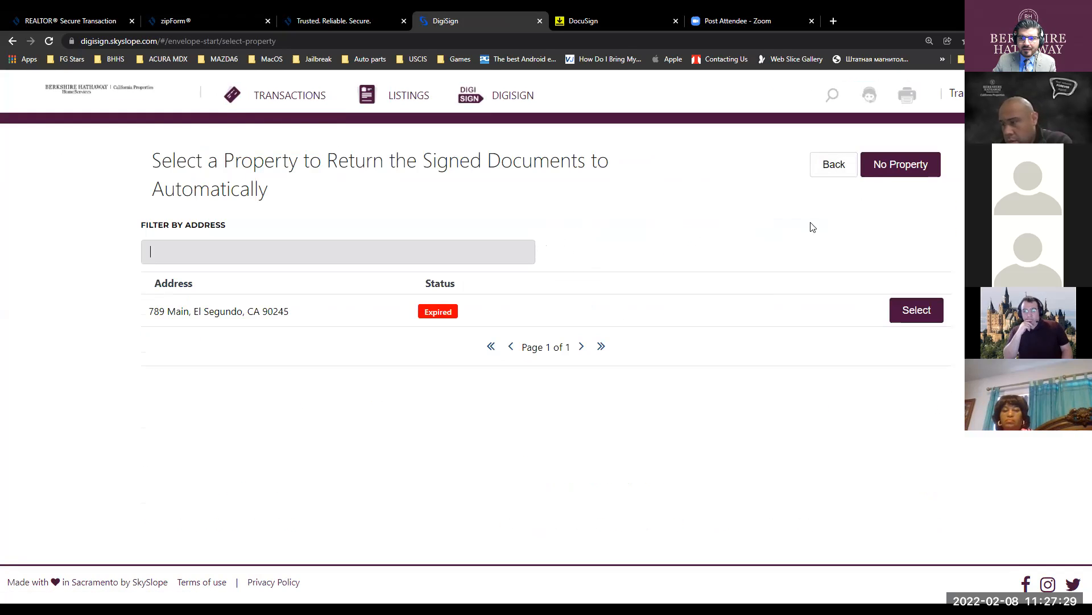
left_click(902, 167)
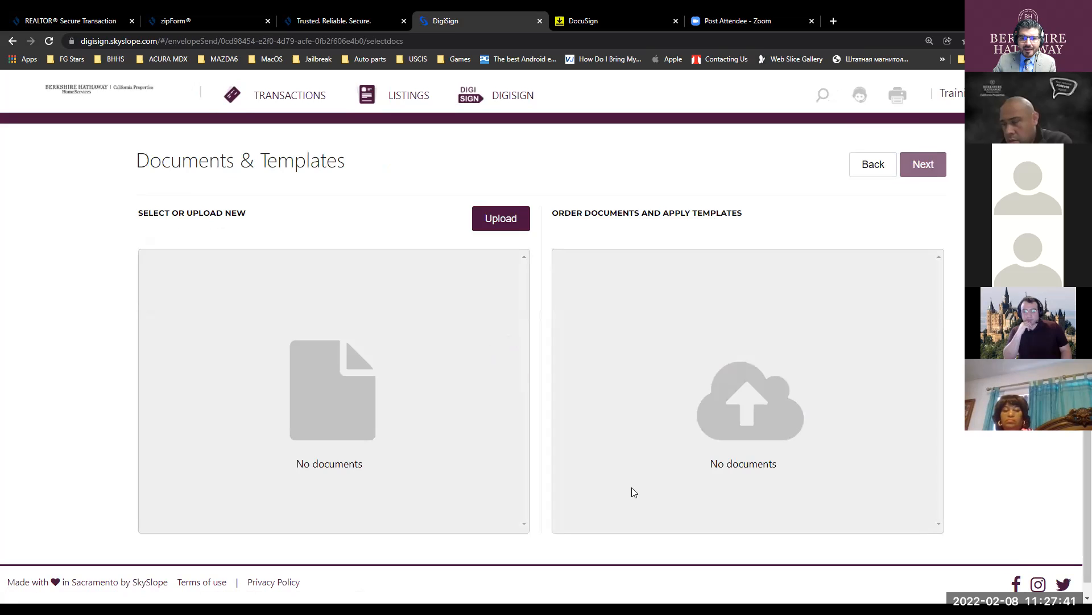
- Upload 2020-RPA-VERSION-142-DRAFT.pdf into the envelope and continue to Recipients & Signing Order
left_click(500, 222)
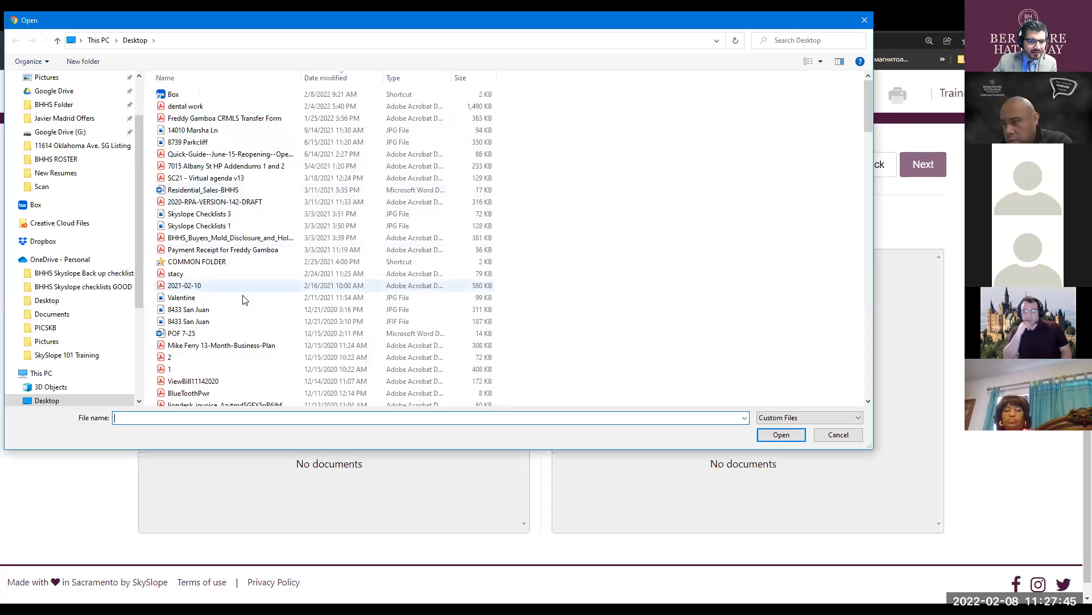
left_click(217, 202)
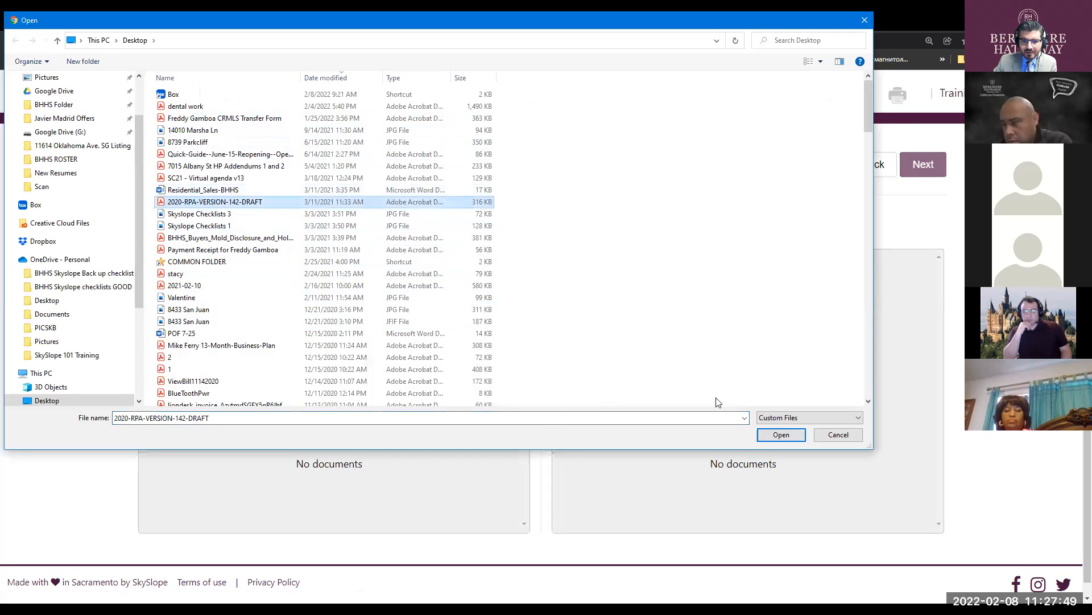
key("Return")
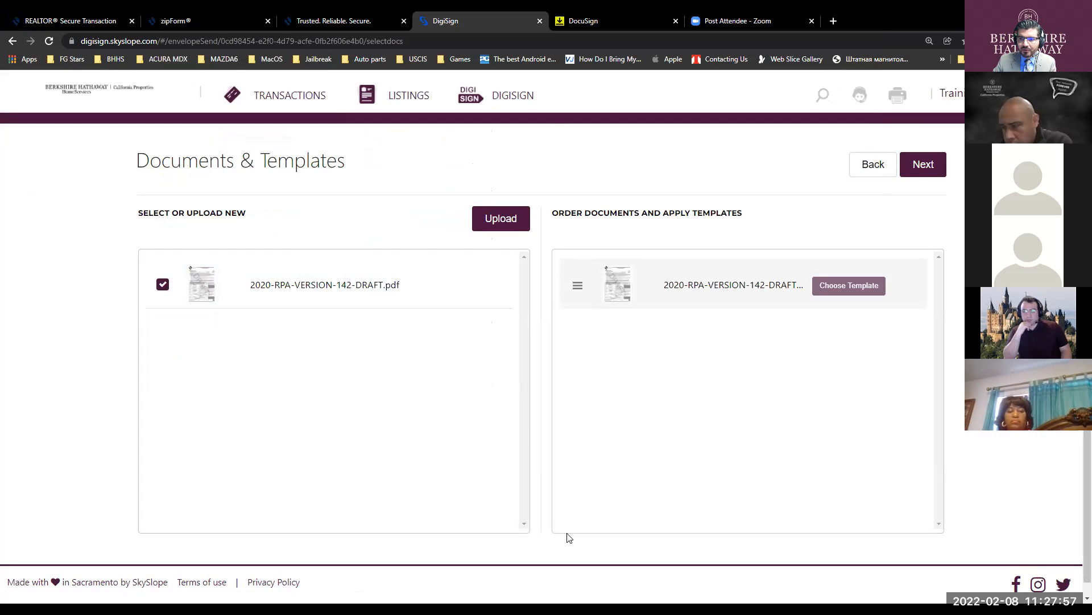
left_click(921, 166)
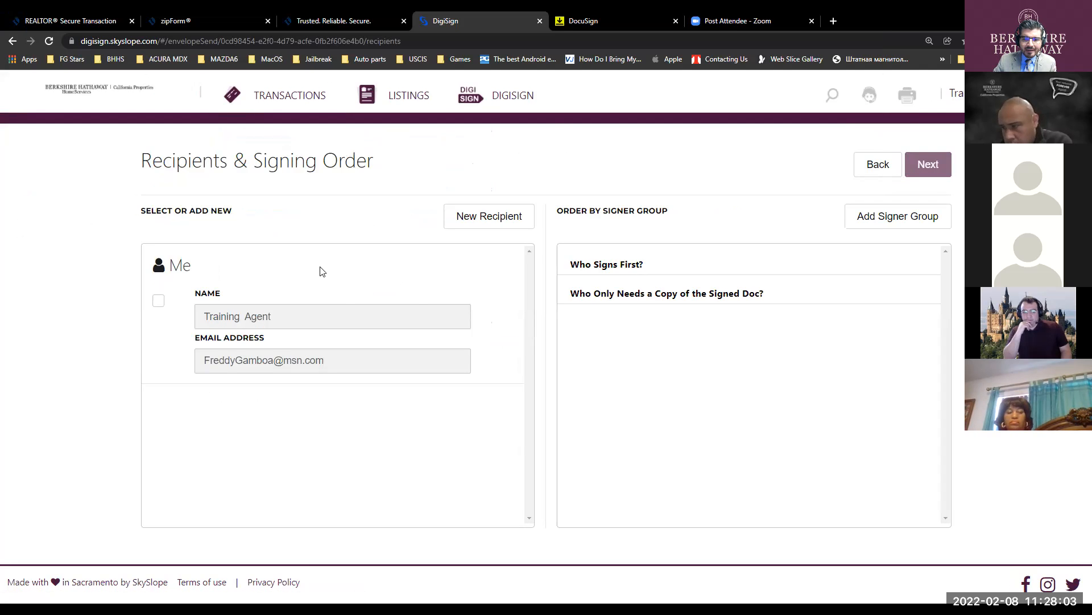
- Add the buyer as a Purchaser / Tenant recipient with their name and e-mail, and save
left_click(490, 217)
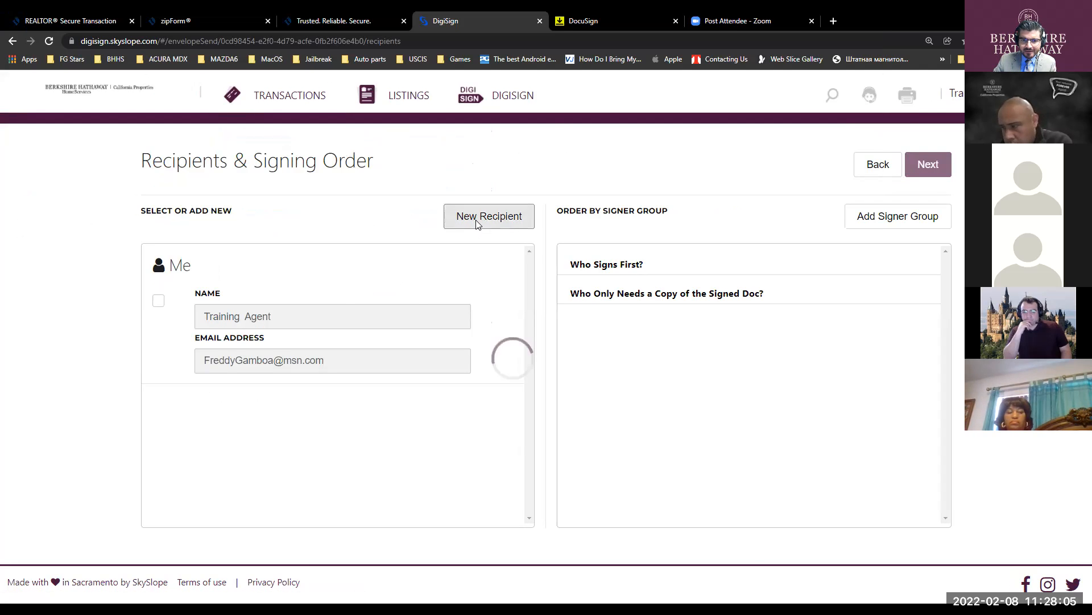
type("Bob Bu")
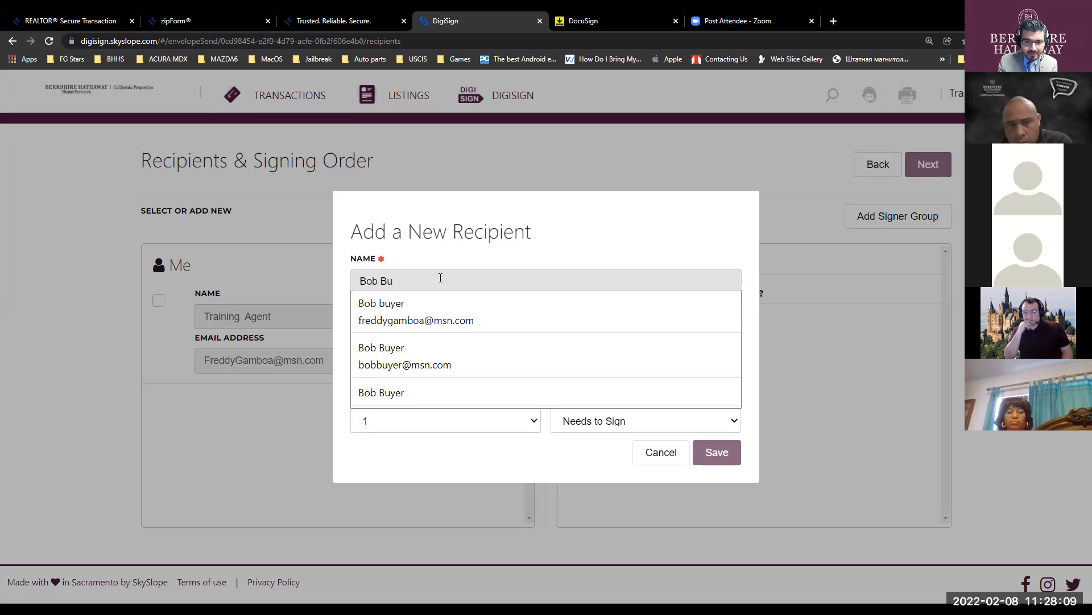
type("yer")
left_click(515, 265)
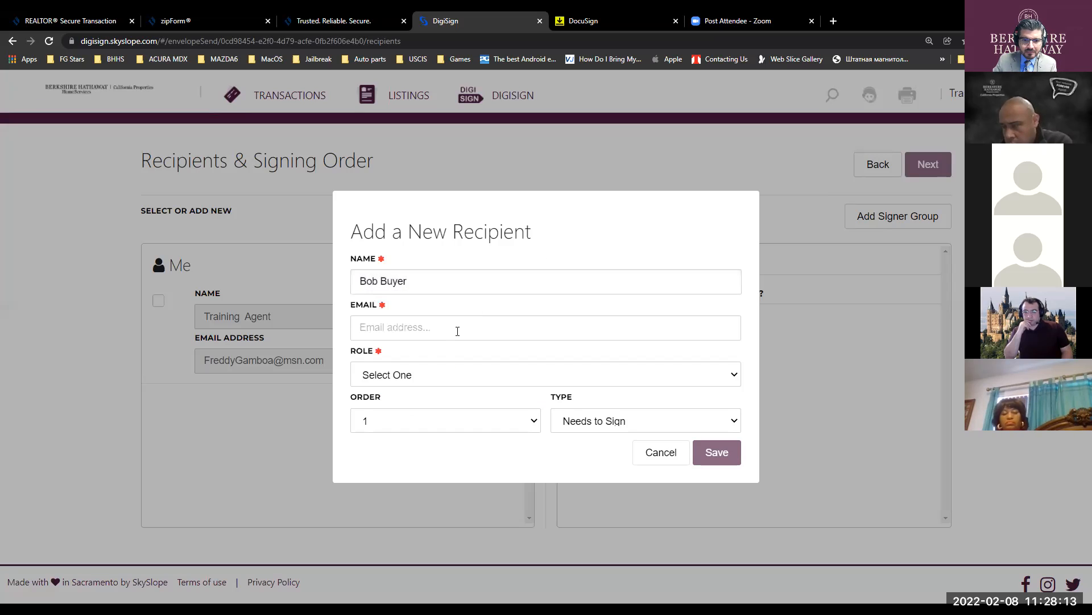
left_click(415, 324)
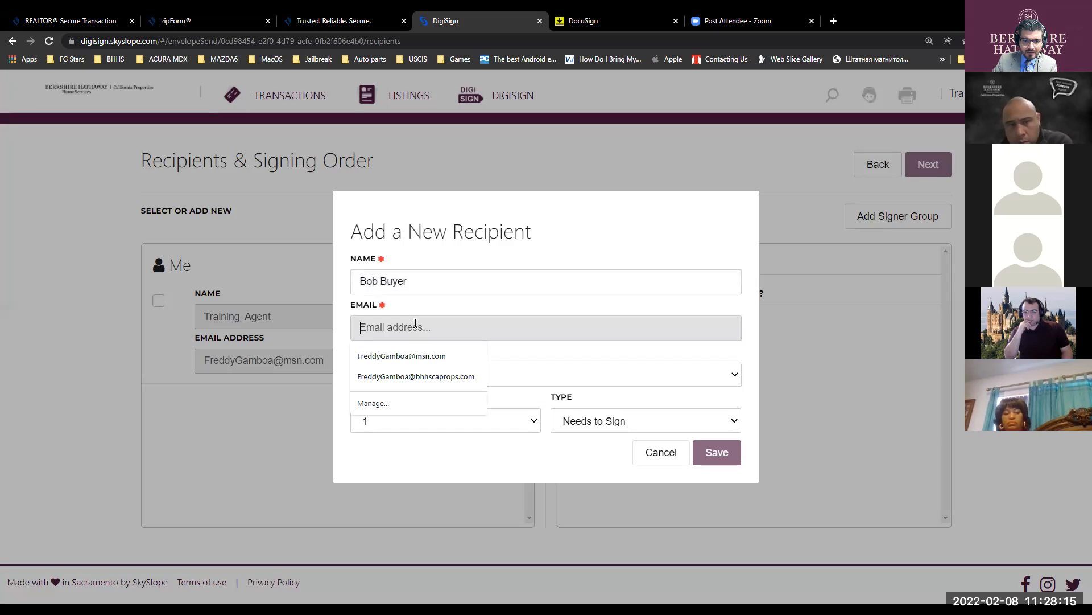
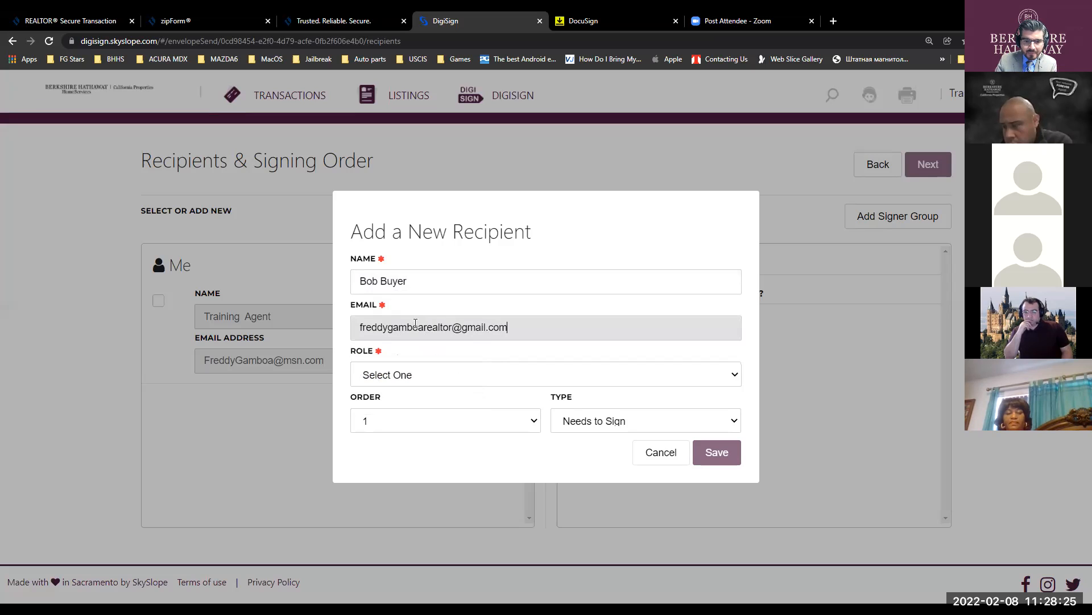
left_click(407, 370)
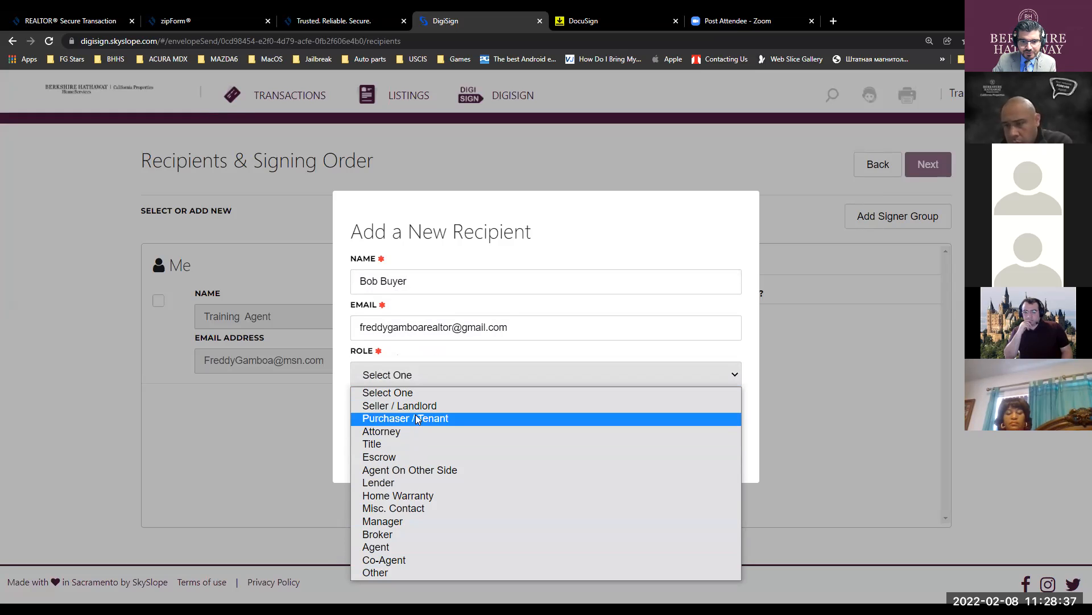
left_click(499, 421)
left_click(704, 449)
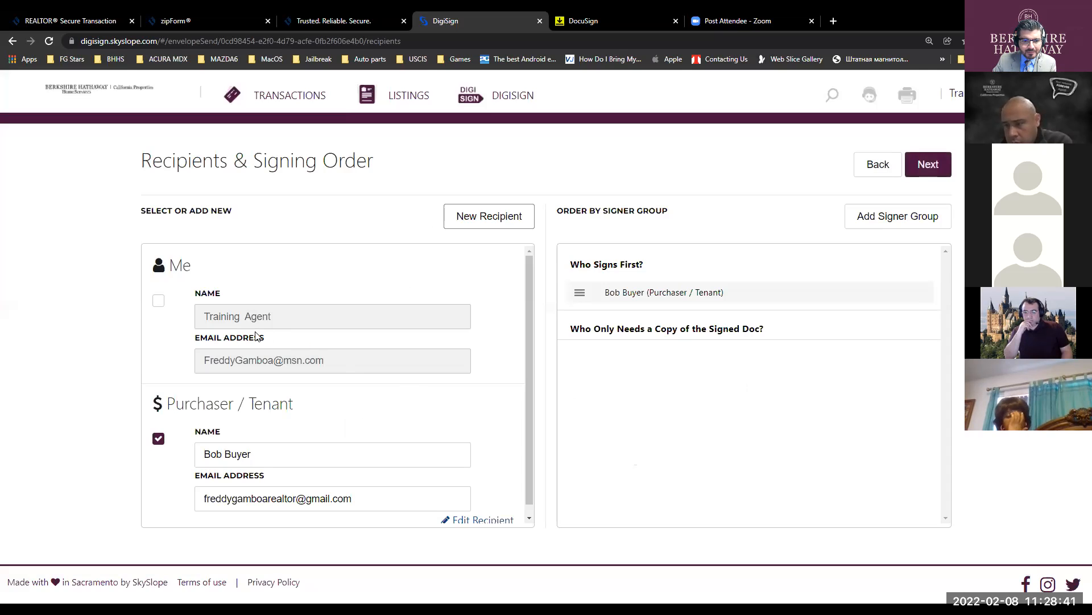
- Add yourself as a signer, have the agent sign before the buyer, and continue
left_click(158, 291)
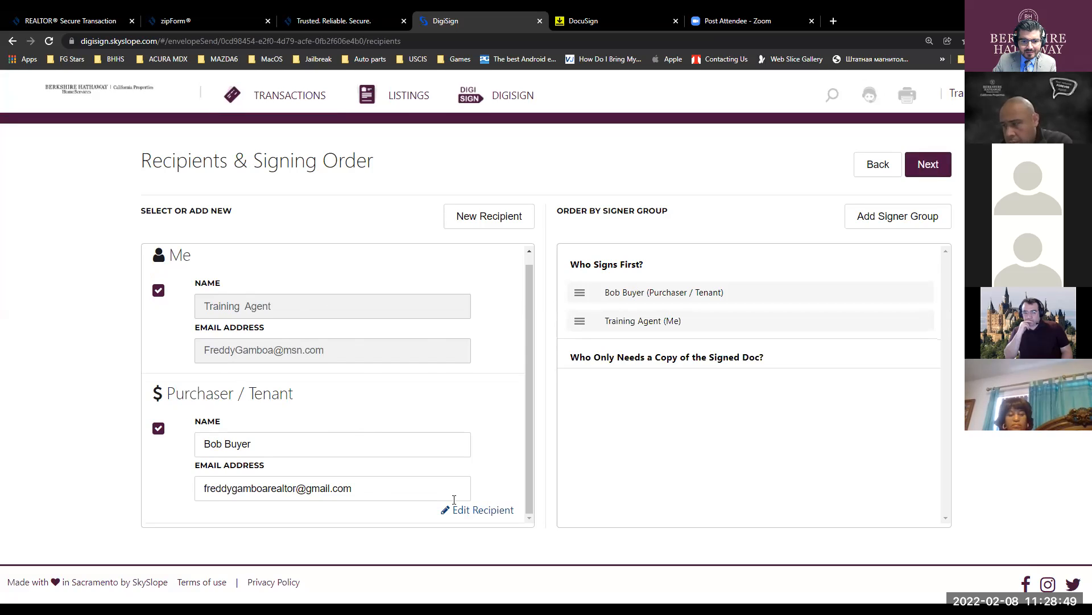
left_click(476, 510)
left_click(718, 452)
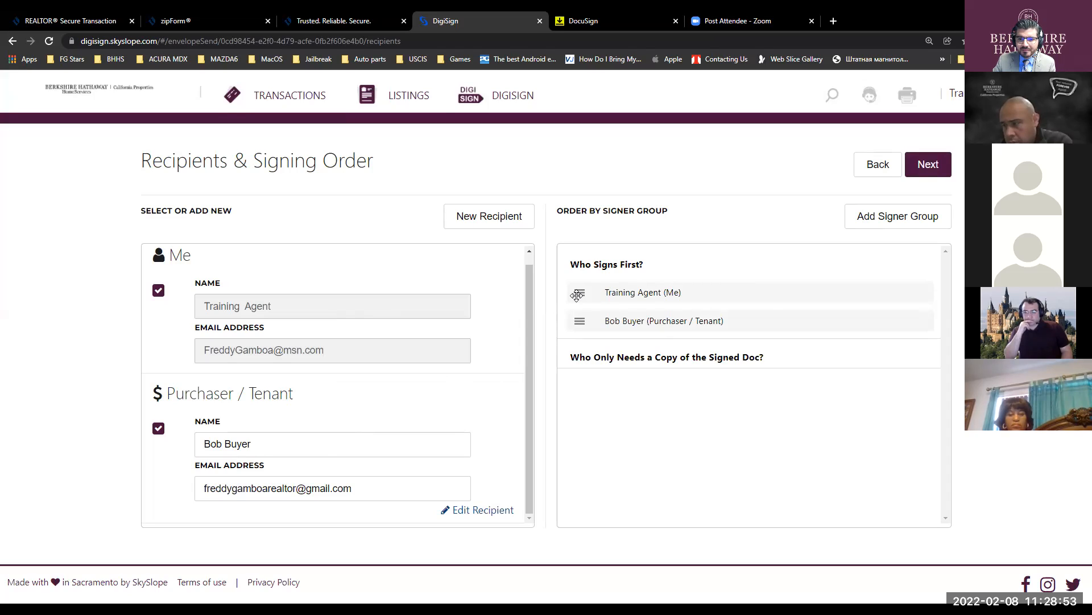
left_click(930, 165)
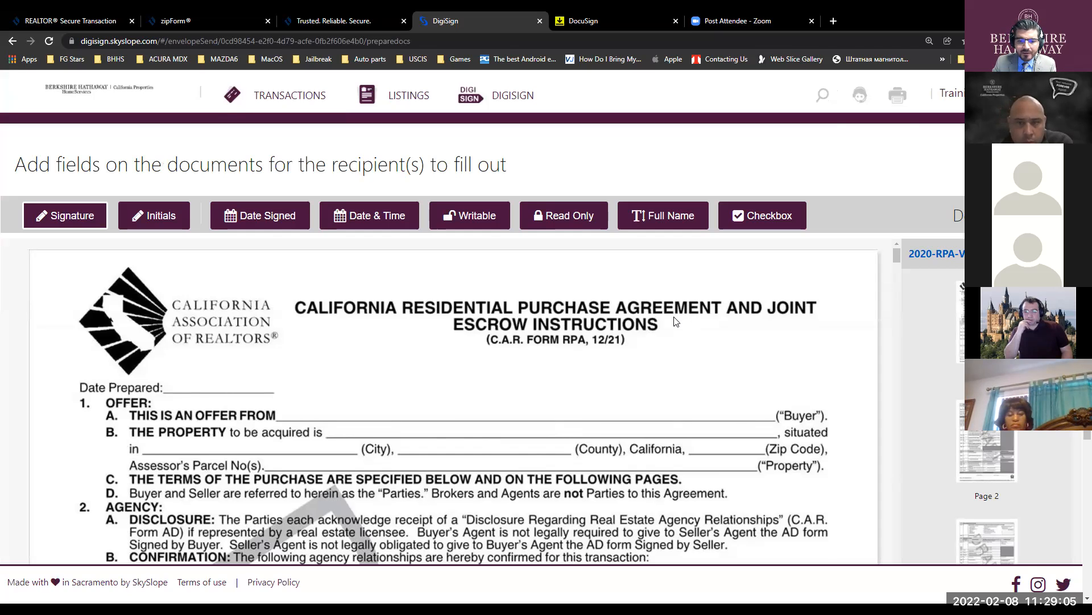
- Place a required buyer initials field on page 1's Buyer's Initials line
scroll(675, 319, "down", 6)
left_click(86, 220)
left_click(147, 216)
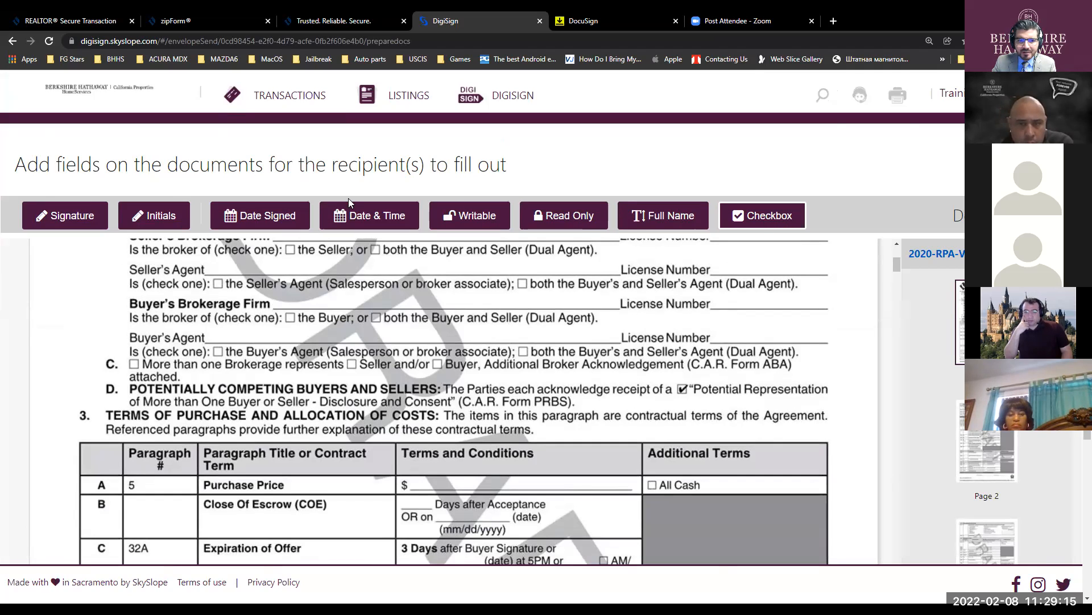
scroll(523, 284, "down", 3)
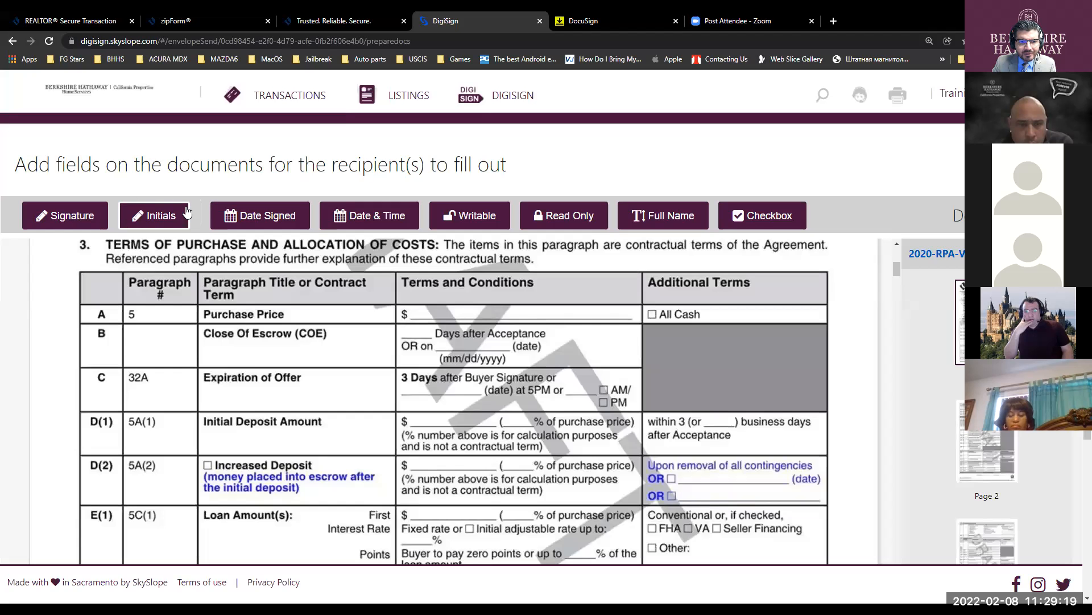
scroll(294, 223, "down", 2)
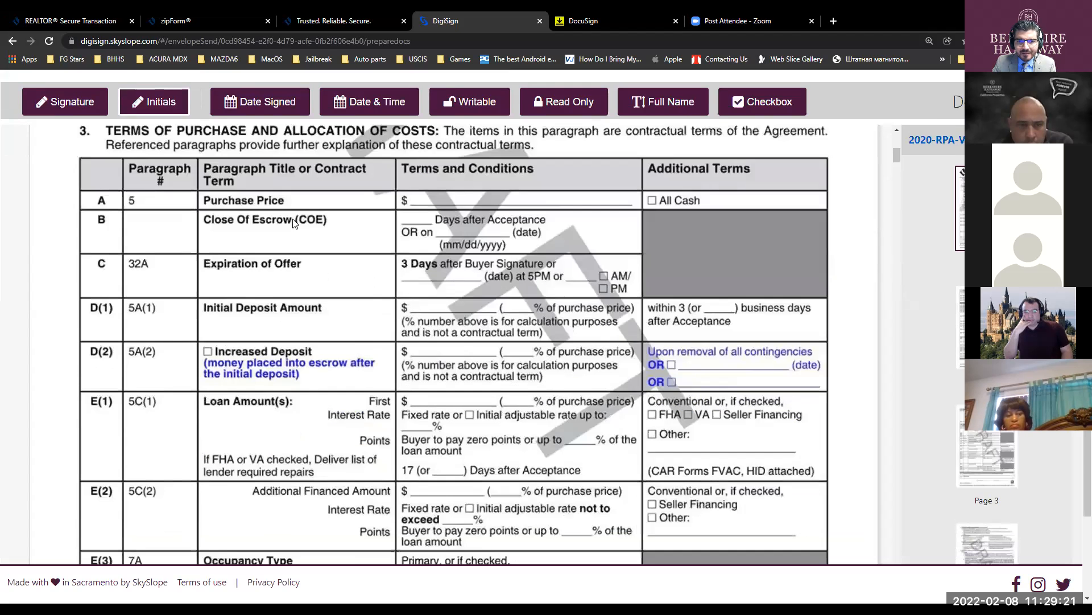
scroll(452, 281, "down", 4)
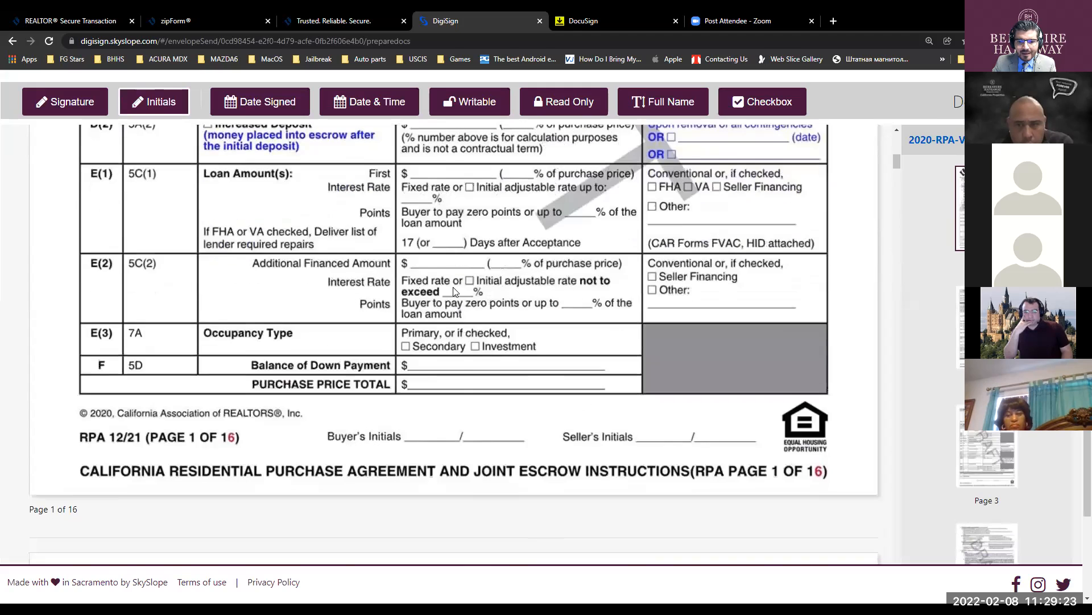
left_click(434, 436)
left_click_drag(432, 436, 430, 429)
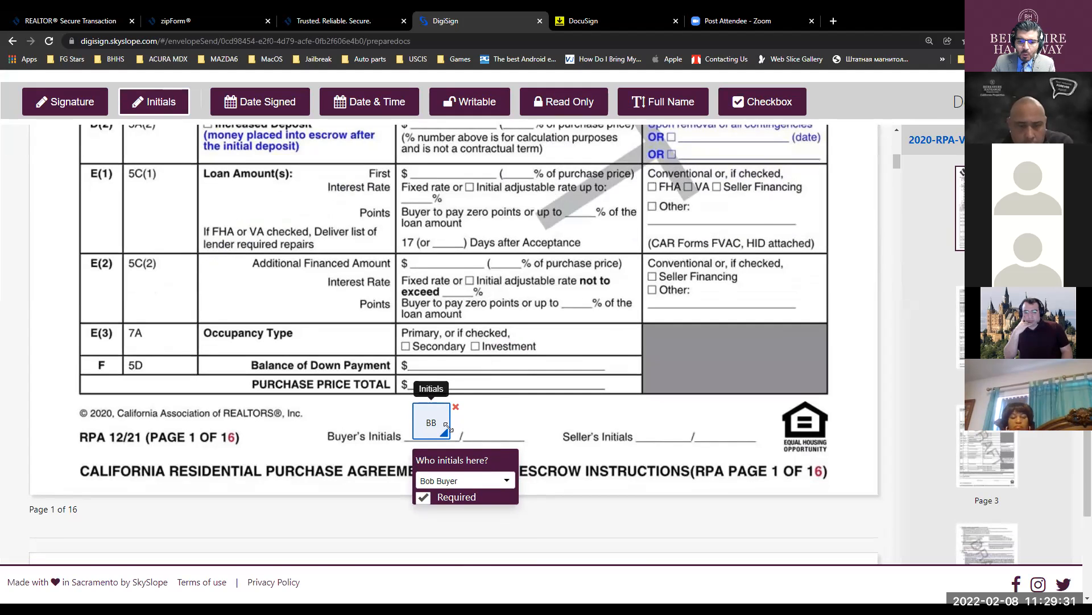
left_click(473, 480)
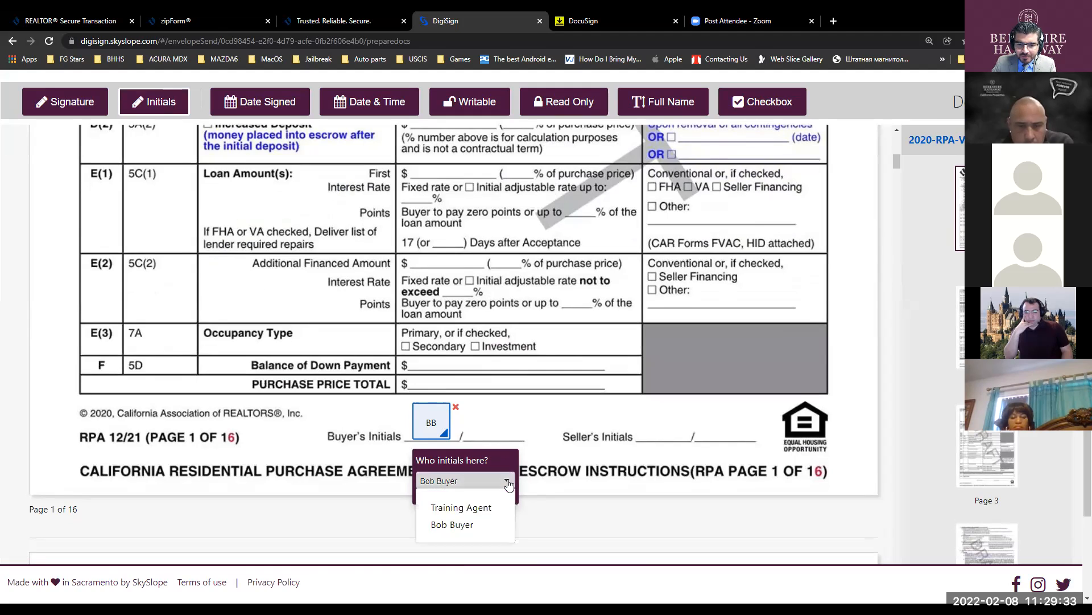
left_click(481, 509)
left_click(496, 484)
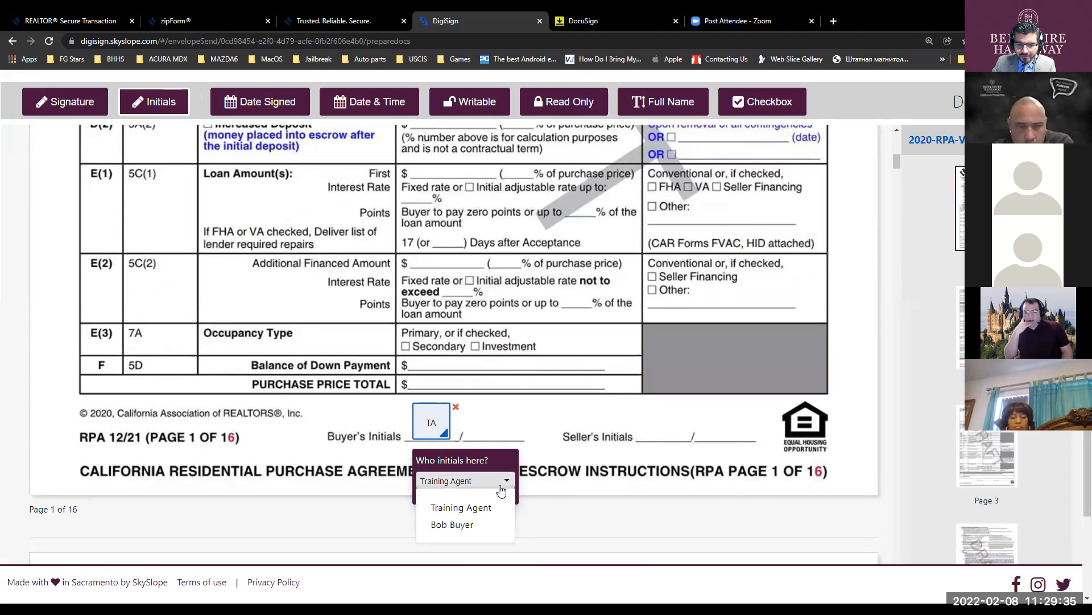
left_click(472, 524)
left_click(424, 498)
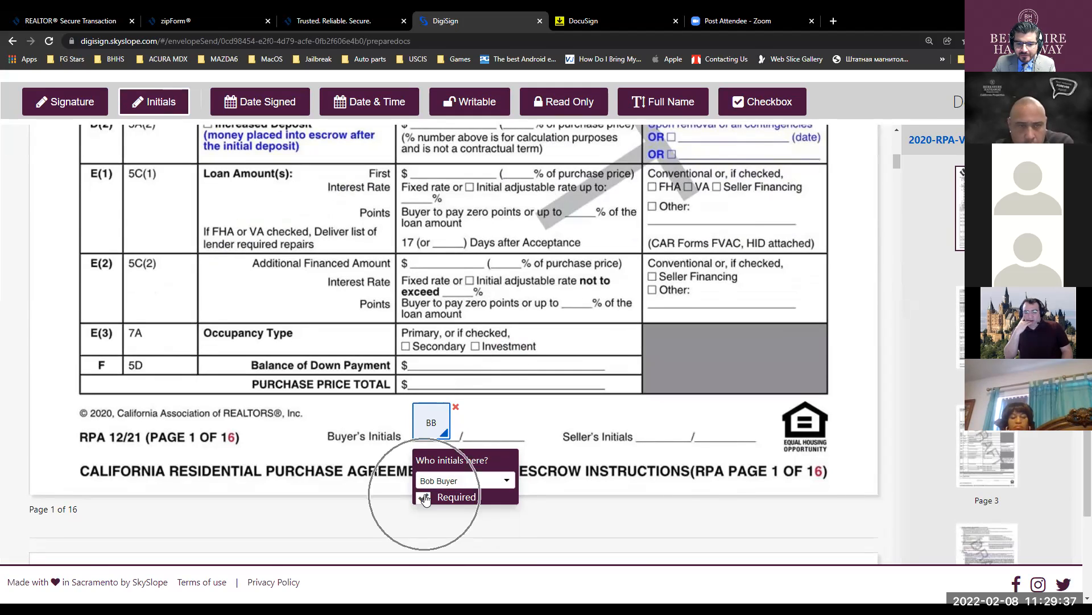
- Drop extra initials fields at Seller's Initials and along the page 1 title line
left_click(556, 432)
scroll(586, 322, "down", 5)
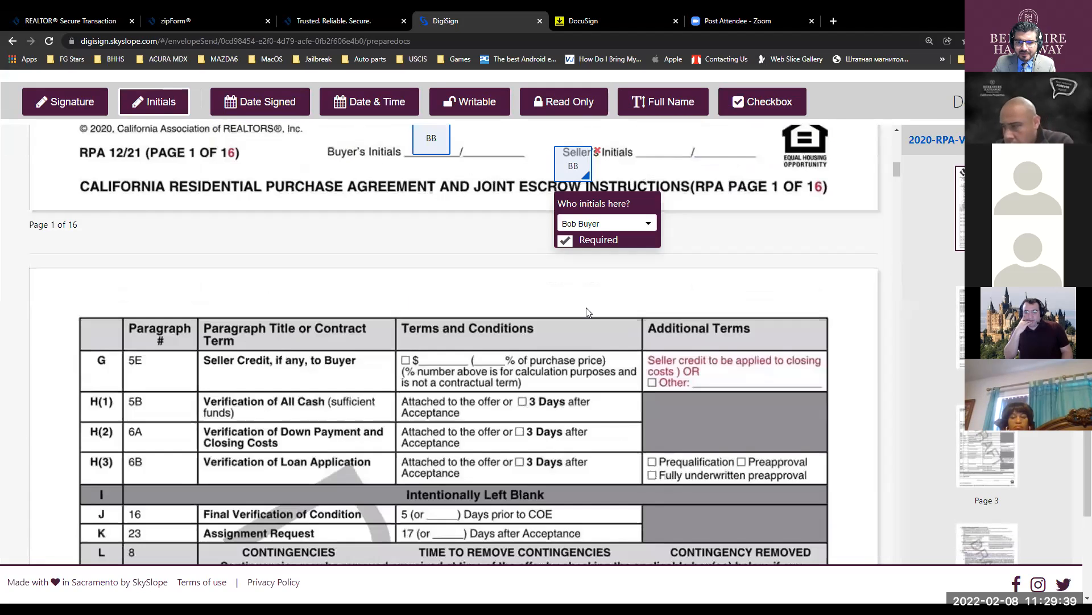
scroll(585, 322, "up", 2)
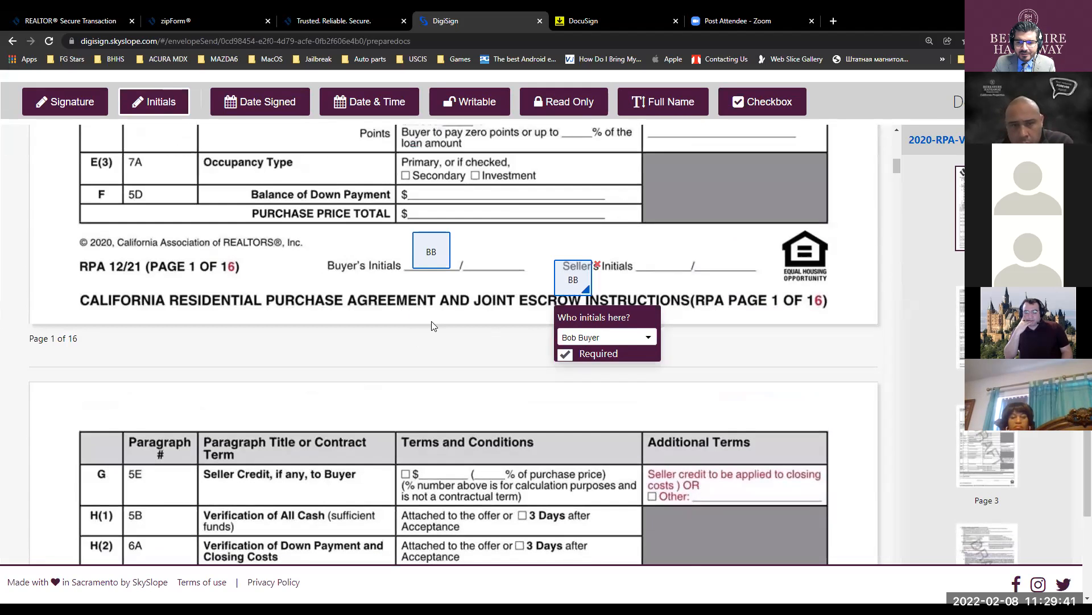
left_click(433, 291)
left_click(359, 290)
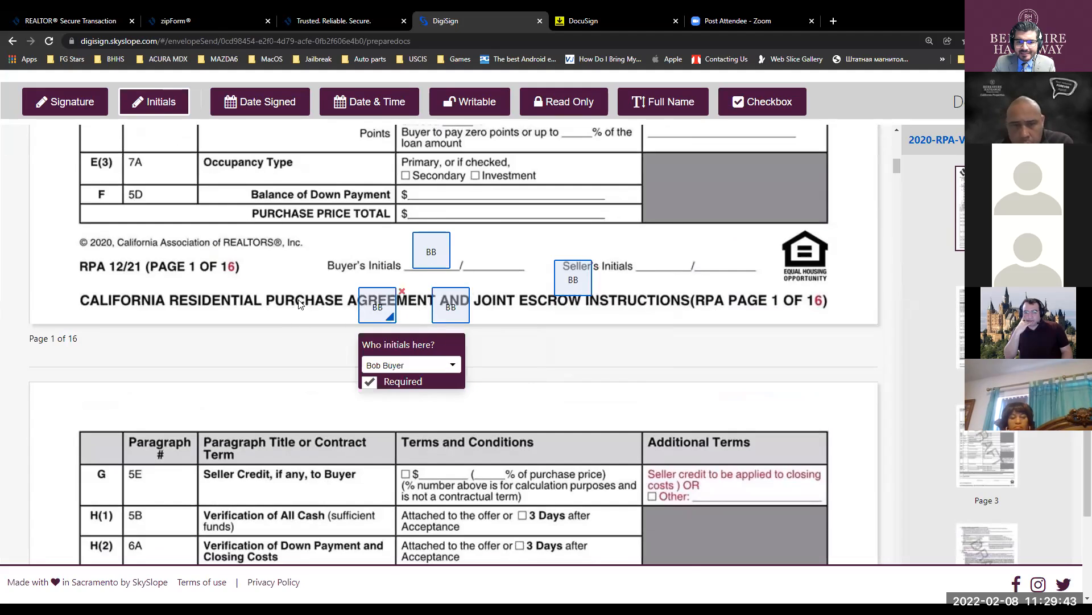
left_click(298, 291)
left_click(245, 291)
left_click(201, 286)
left_click(222, 260)
left_click(265, 246)
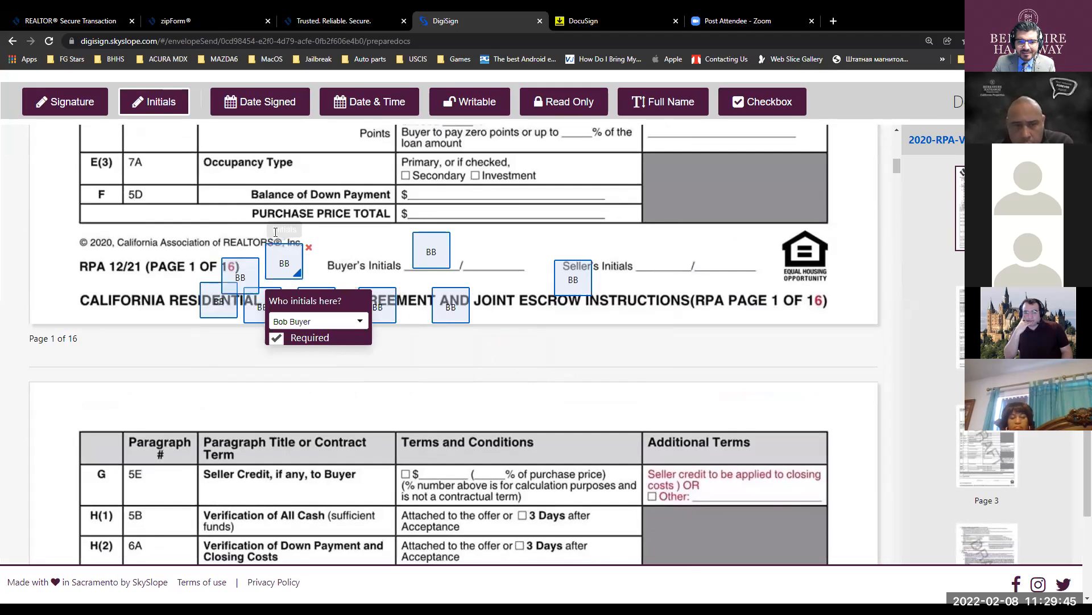
- Delete the stray initials fields from the title line and Seller's Initials
left_click(308, 249)
left_click(235, 268)
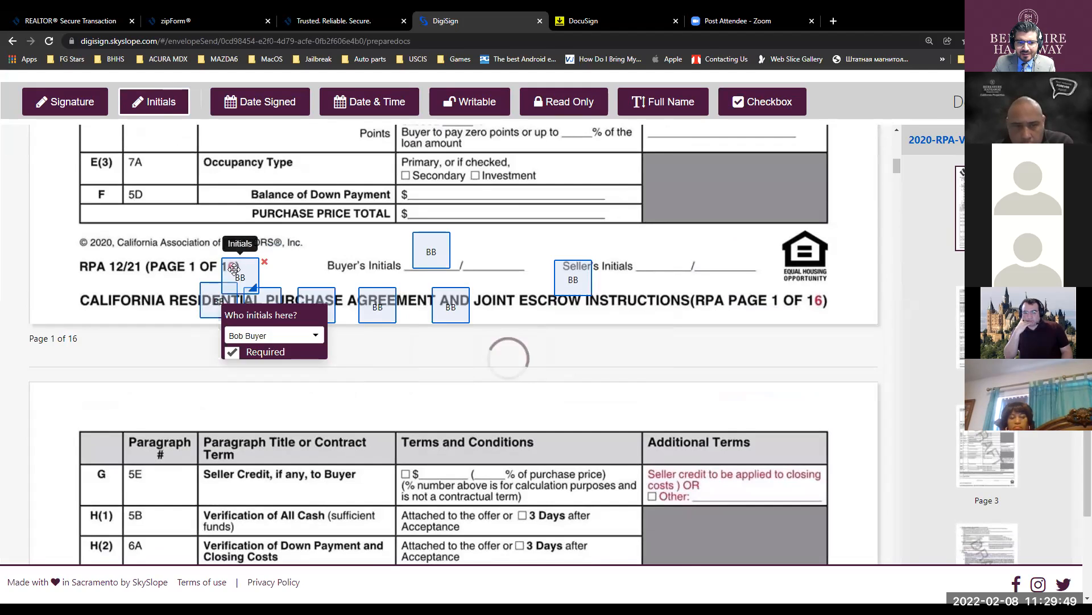
left_click(267, 264)
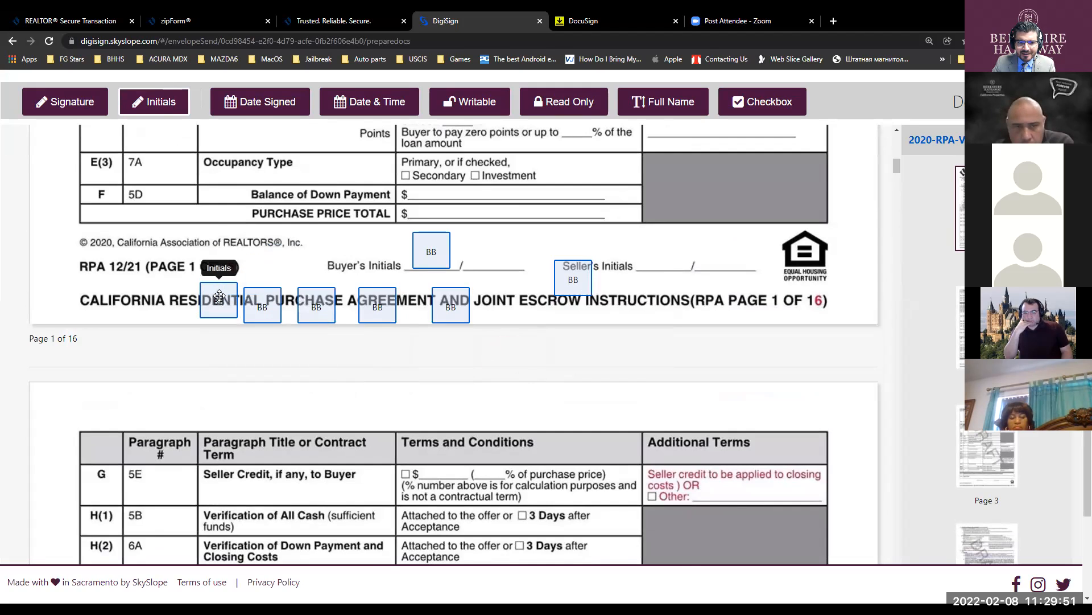
left_click(221, 290)
left_click(244, 287)
left_click(277, 295)
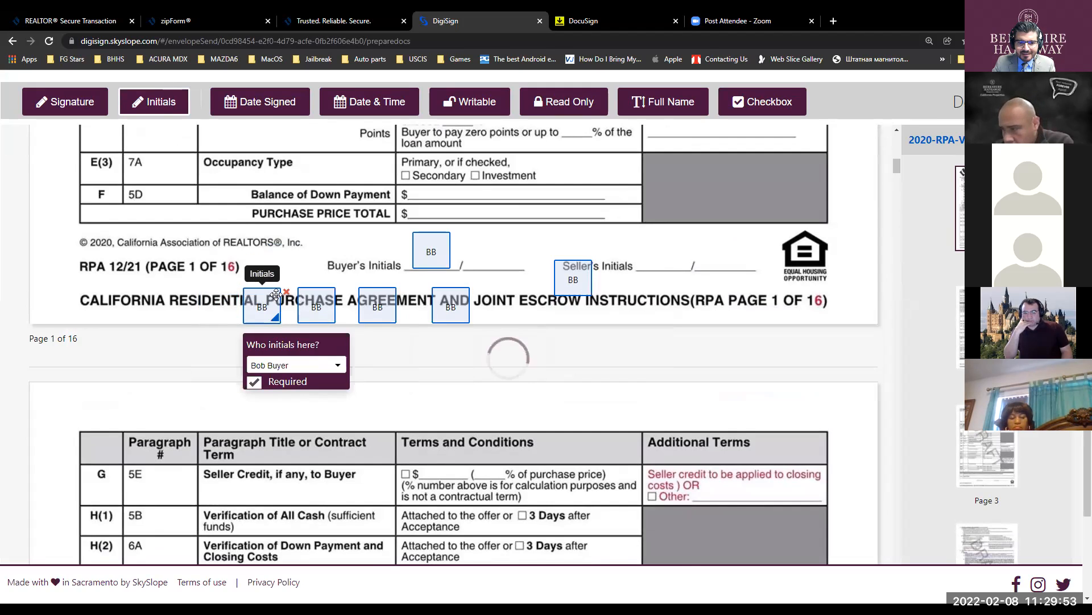
left_click(286, 293)
left_click(312, 305)
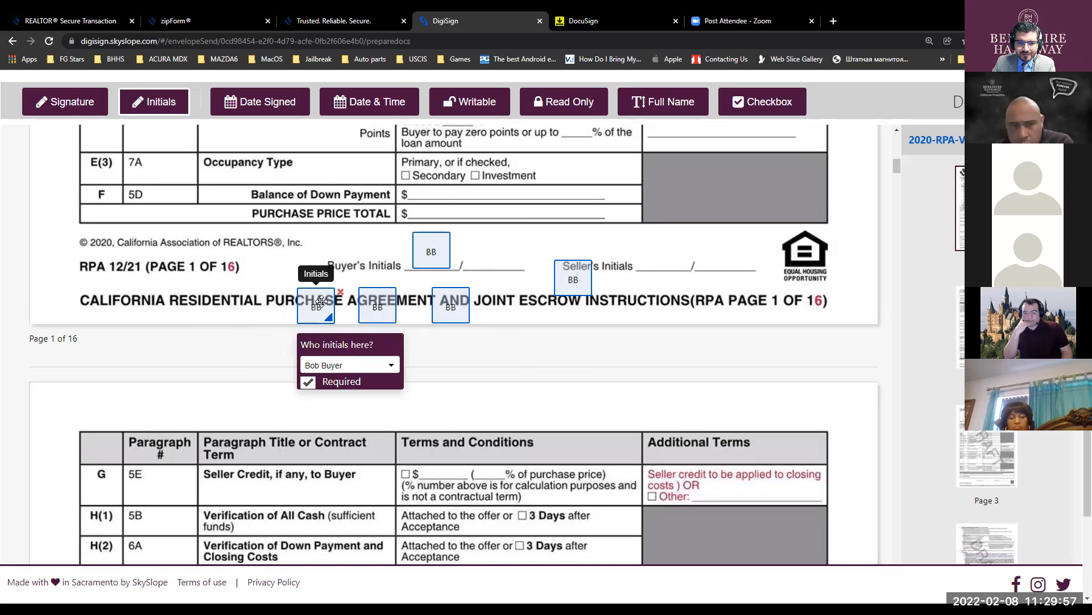
left_click(340, 292)
left_click(392, 302)
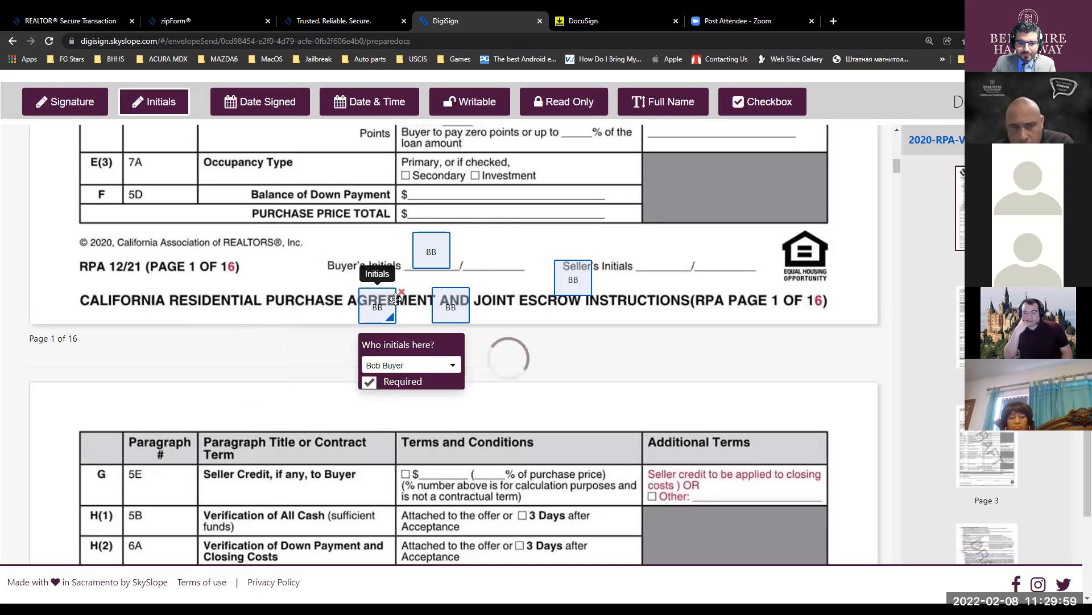
left_click(401, 292)
left_click(464, 301)
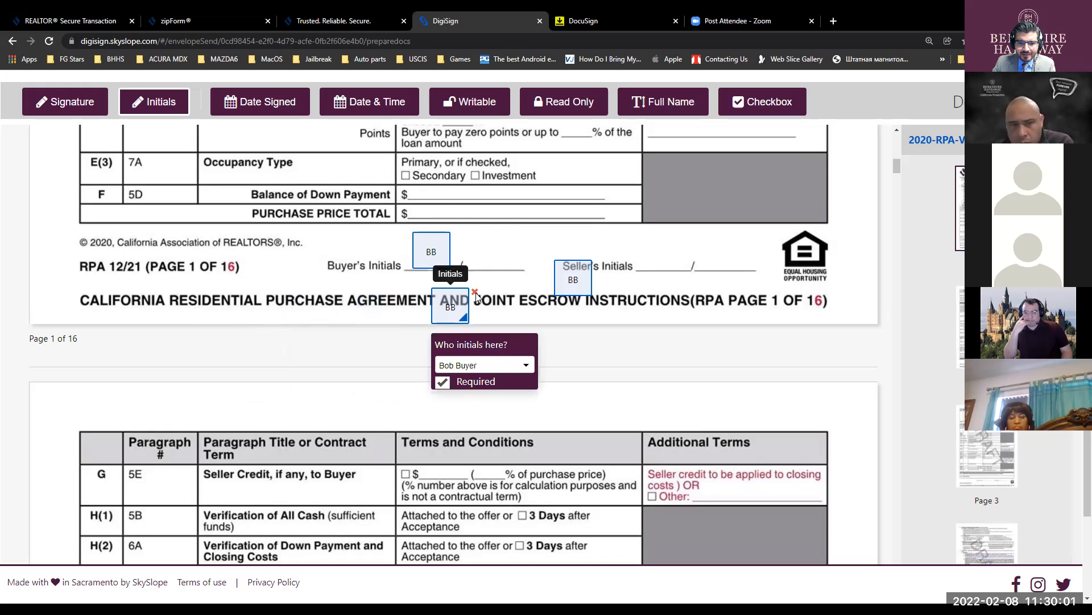
left_click(476, 293)
left_click(572, 282)
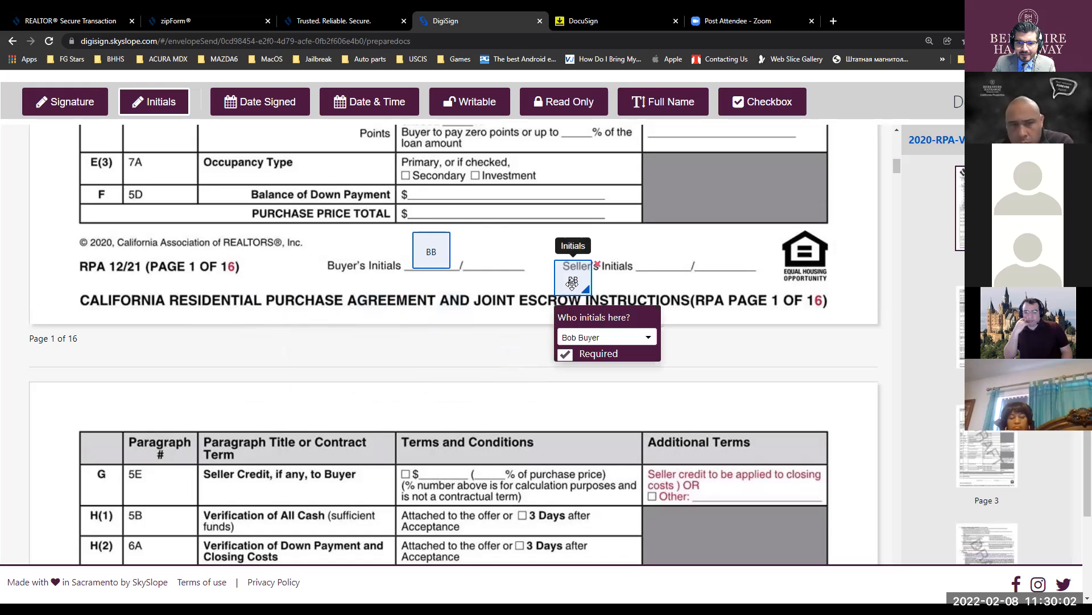
left_click(599, 264)
- Place buyer's initials fields on the Buyer's Initials lines of pages 2 through 8
scroll(438, 317, "down", 10)
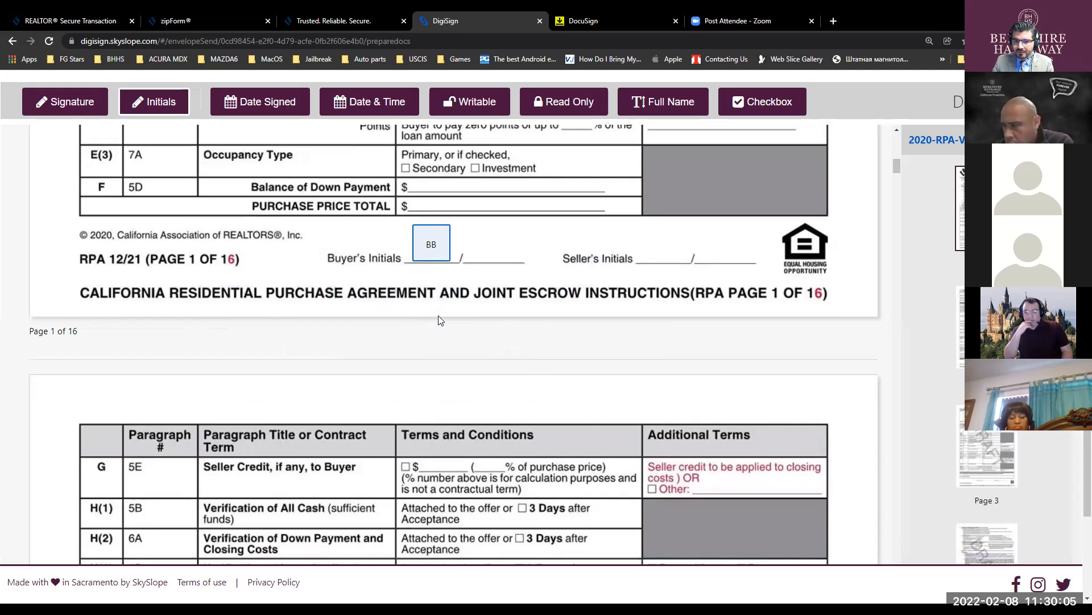
scroll(437, 316, "down", 7)
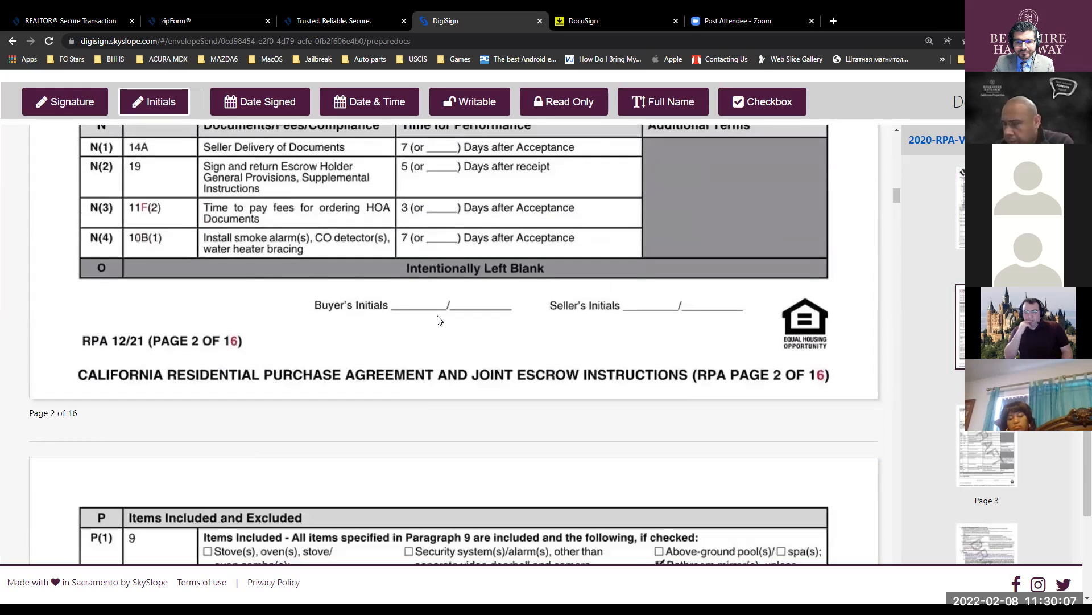
left_click(416, 296)
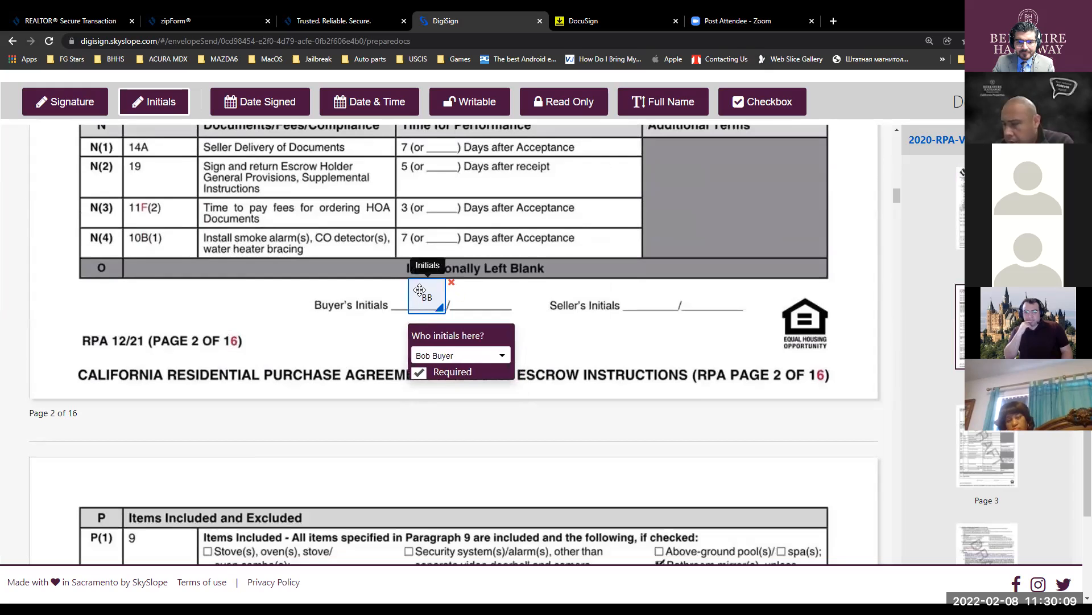
scroll(446, 327, "down", 20)
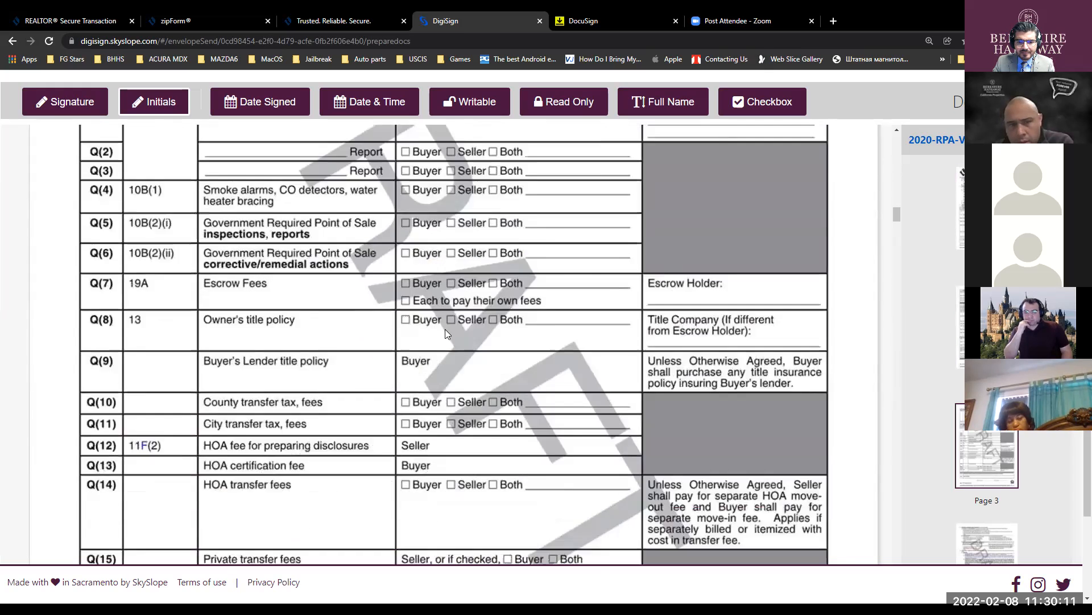
left_click(416, 253)
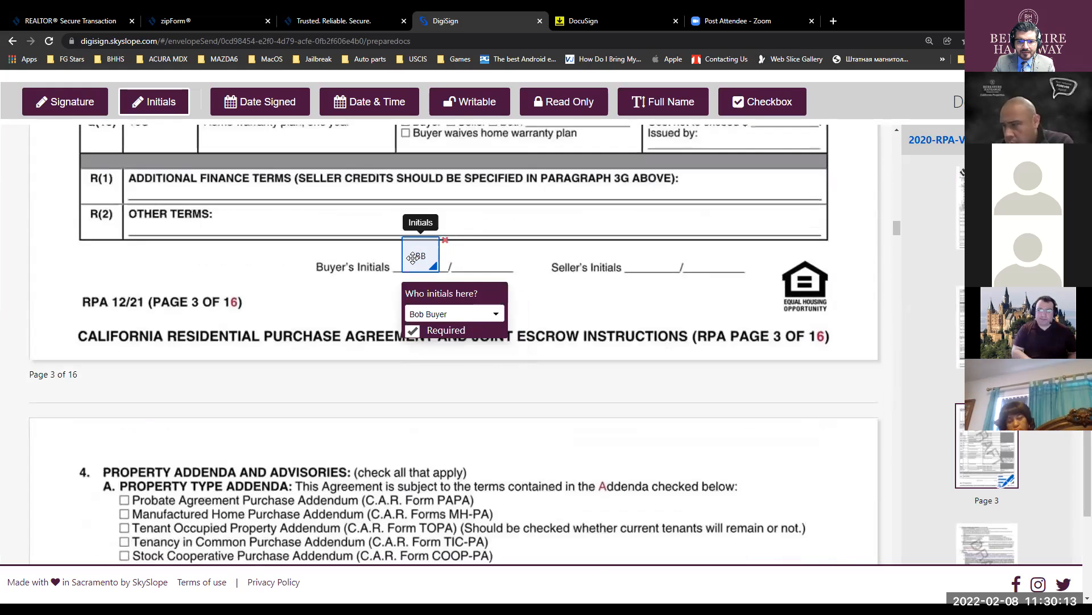
scroll(453, 363, "down", 6)
scroll(452, 363, "down", 14)
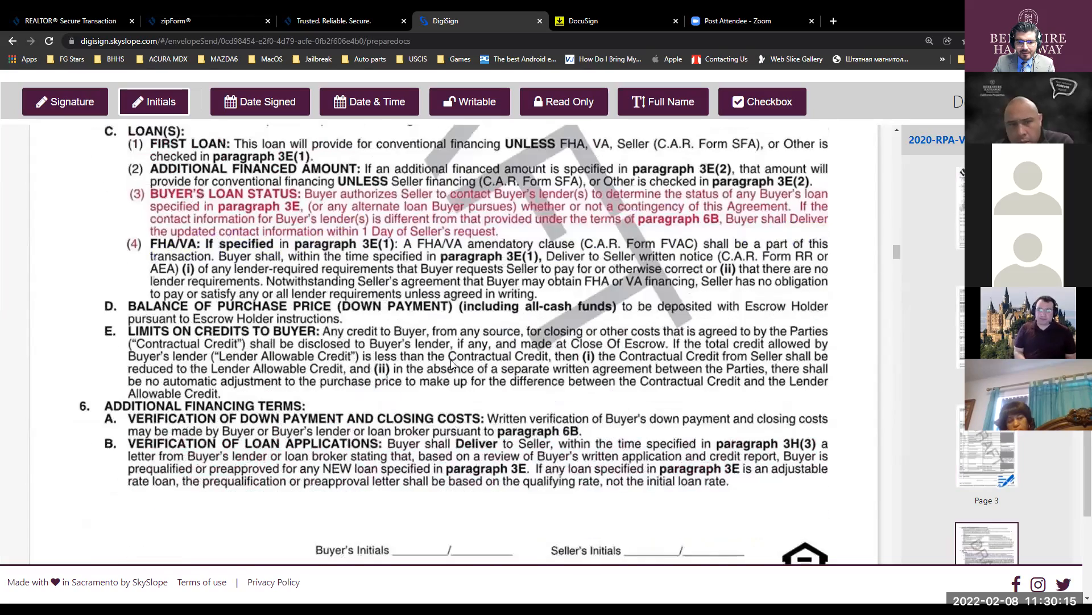
left_click(439, 339)
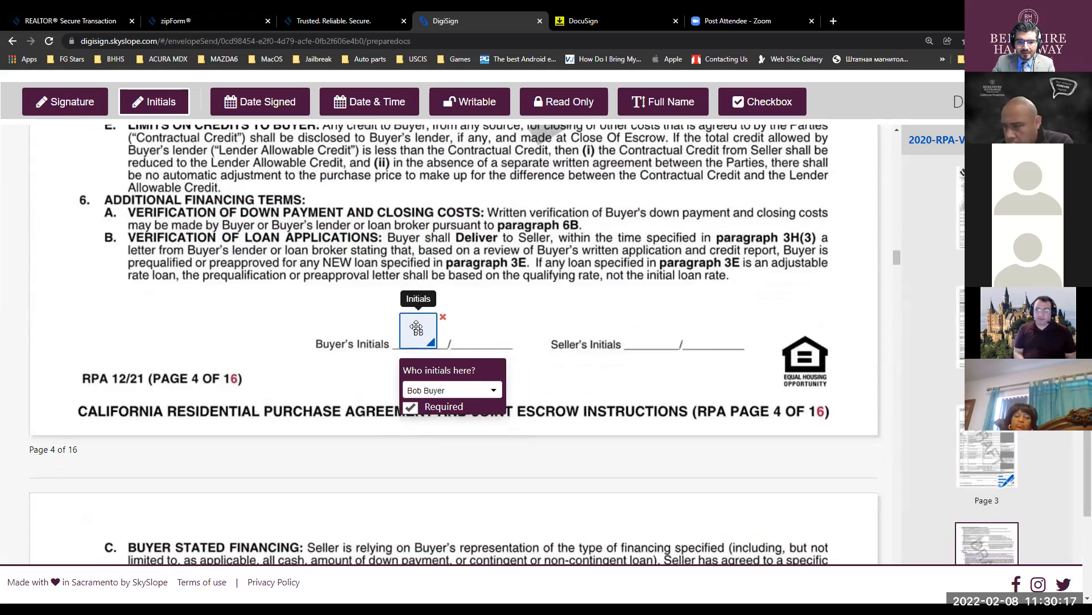
scroll(488, 336, "down", 4)
scroll(487, 335, "down", 17)
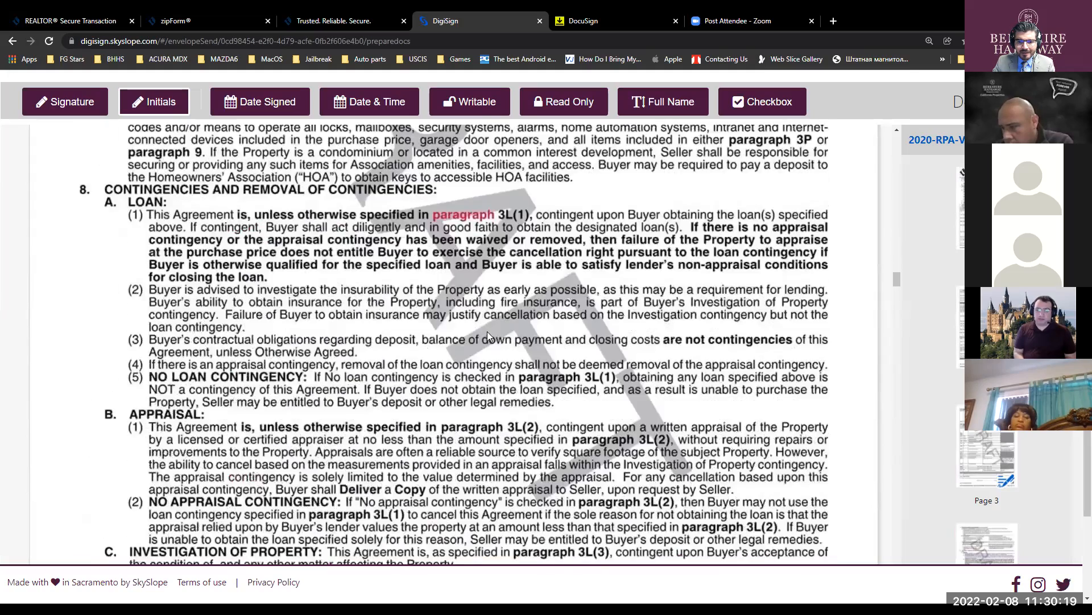
left_click(408, 322)
left_click_drag(424, 328, 413, 318)
scroll(509, 371, "down", 2)
scroll(508, 371, "down", 10)
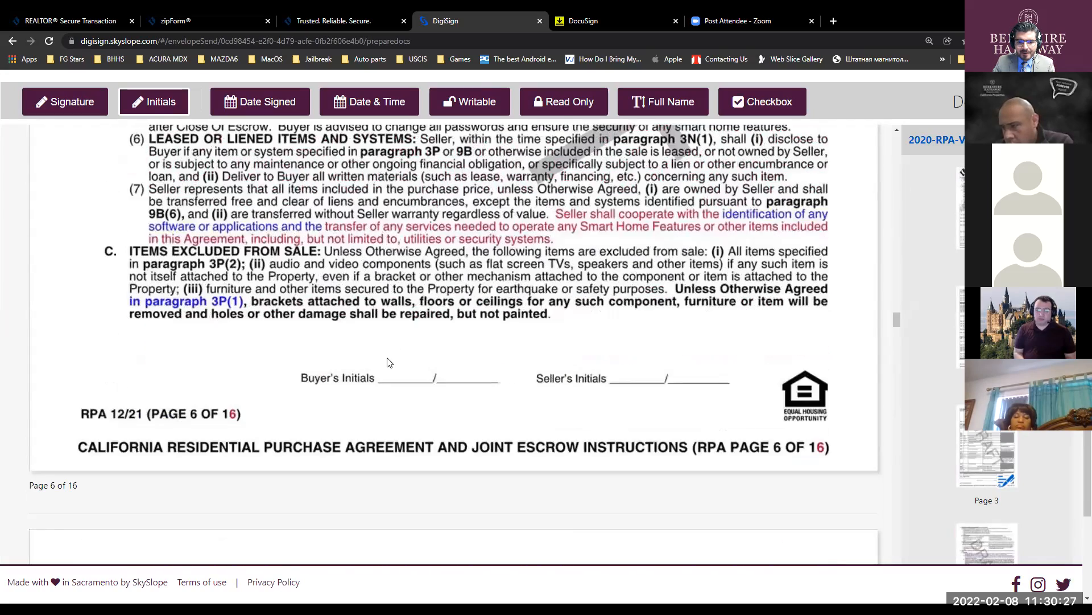
left_click(391, 365)
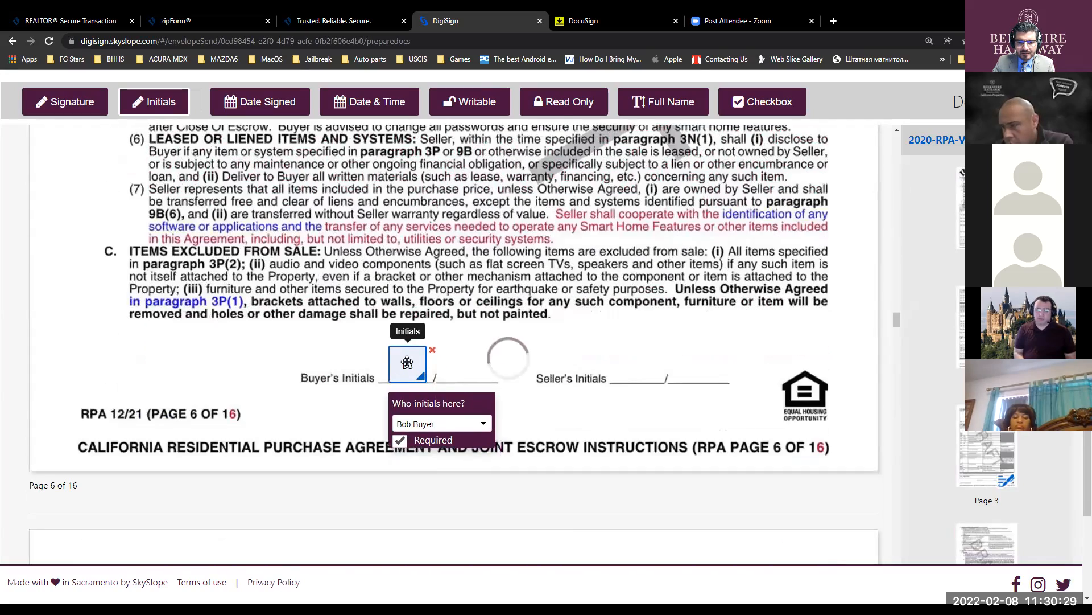
scroll(408, 363, "down", 15)
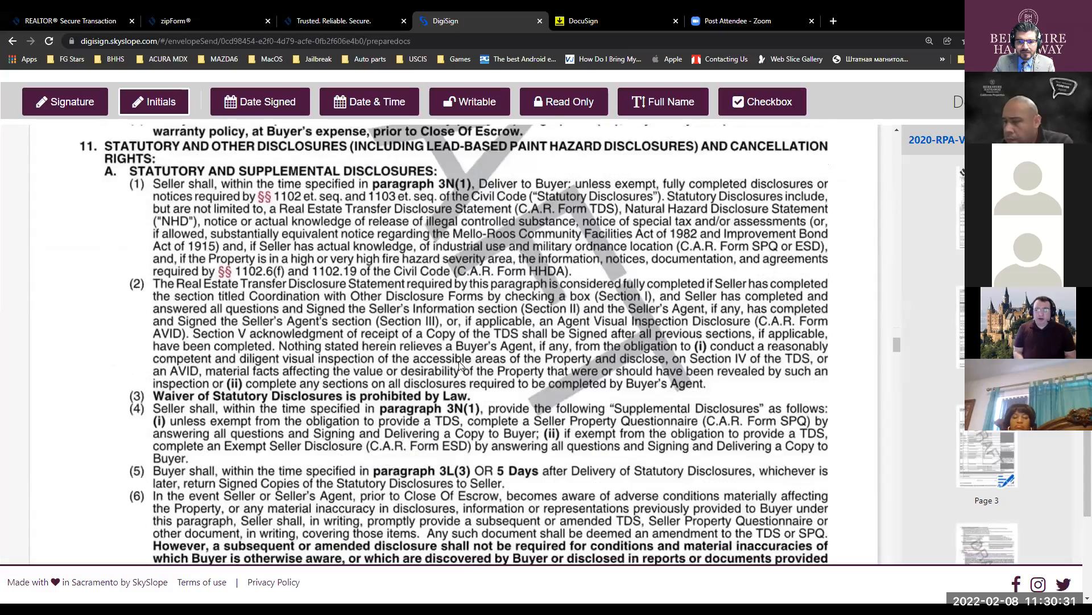
scroll(461, 364, "down", 5)
left_click(410, 380)
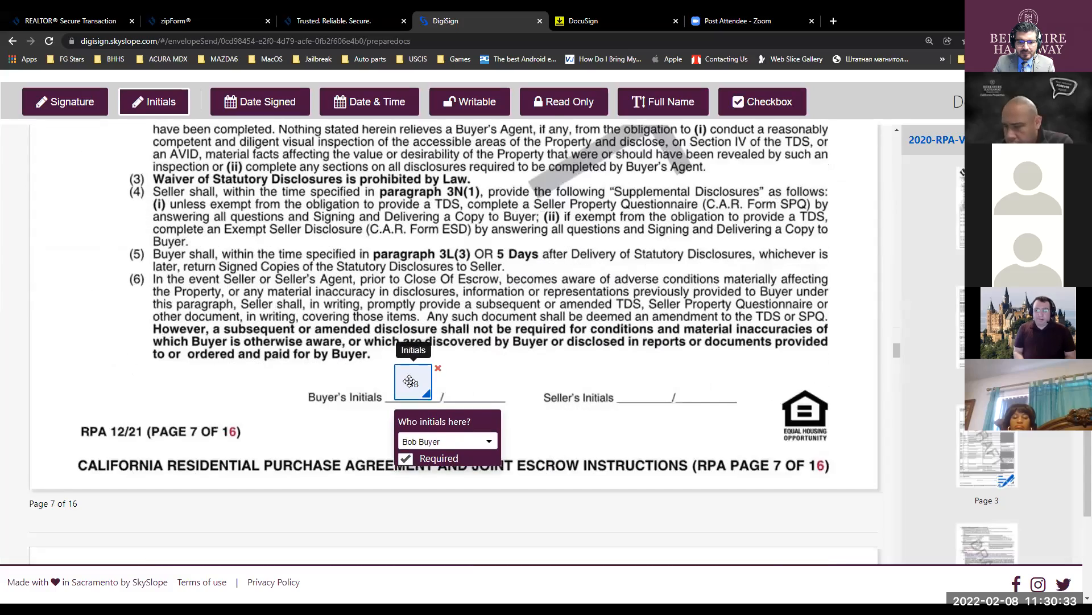
scroll(487, 382, "down", 15)
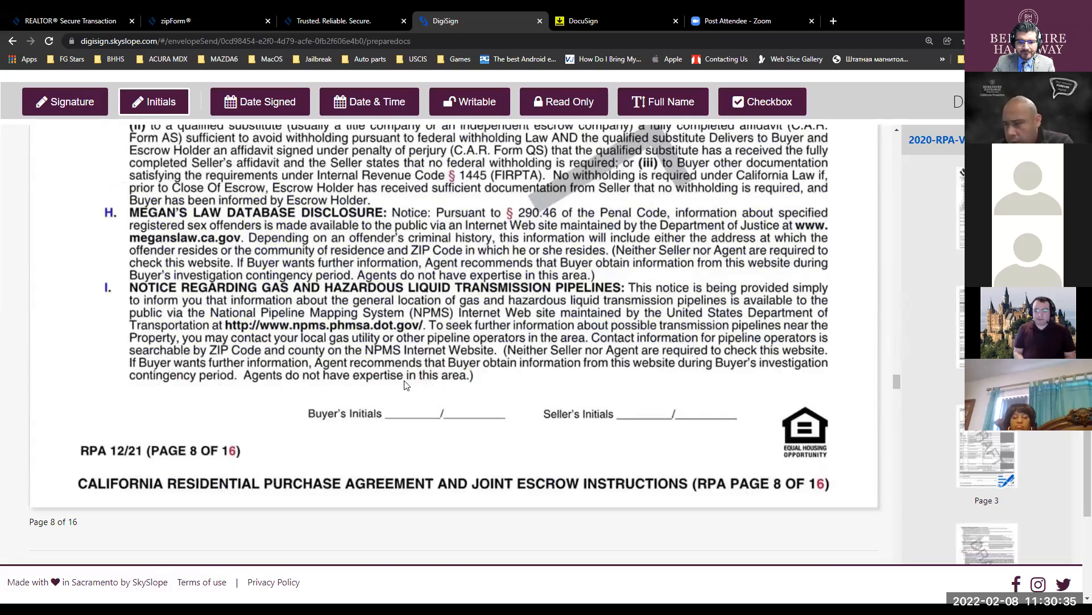
left_click(408, 387)
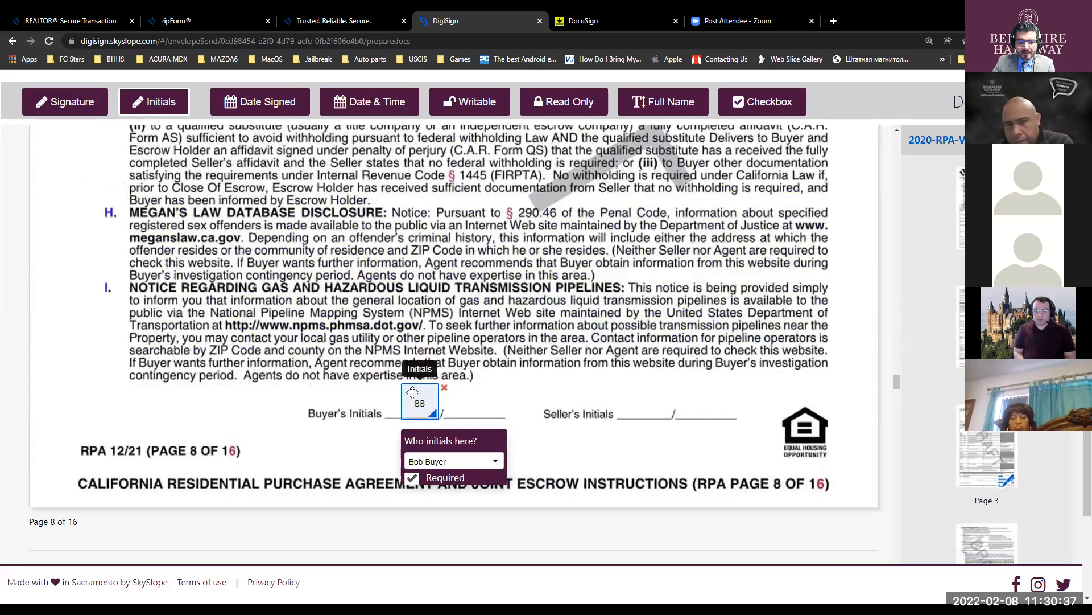
- Place buyer's initials on pages 9–12 and under the liquidated damages and arbitration clauses
scroll(519, 420, "down", 1)
scroll(519, 419, "down", 15)
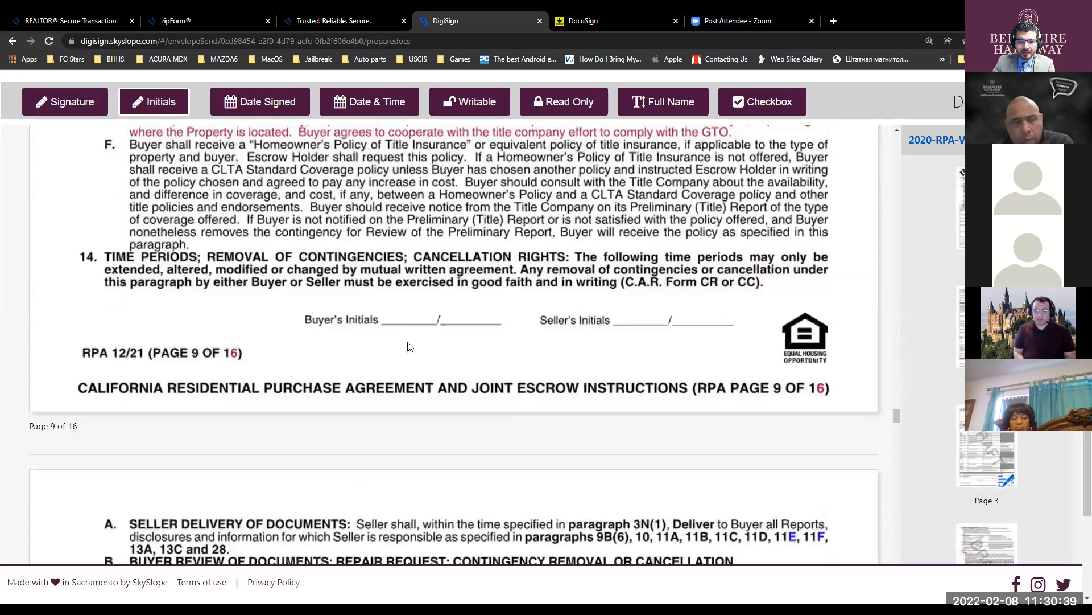
left_click(410, 345)
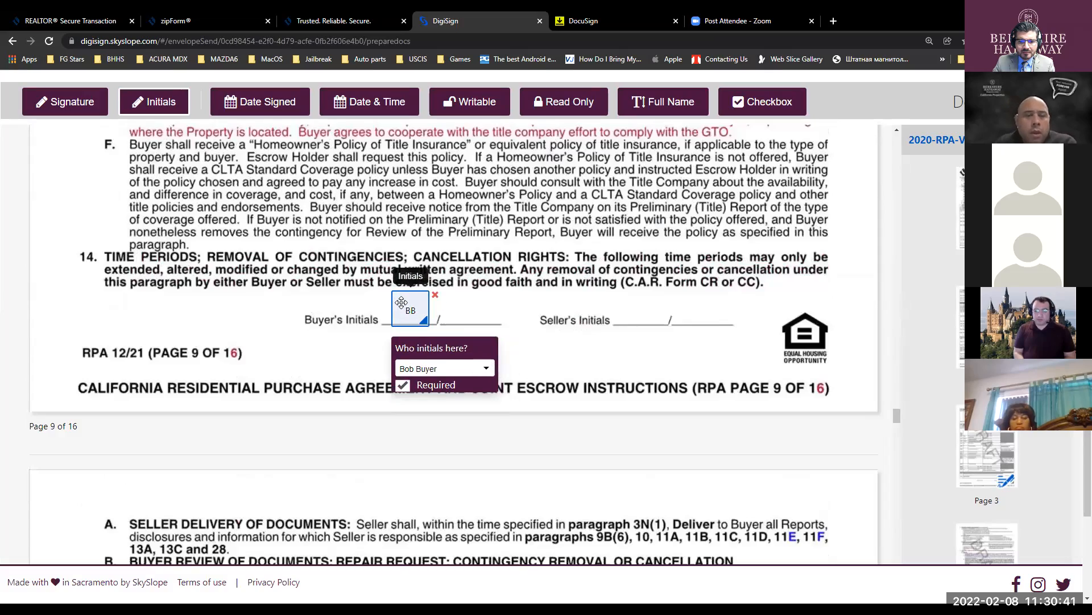
scroll(425, 311, "down", 15)
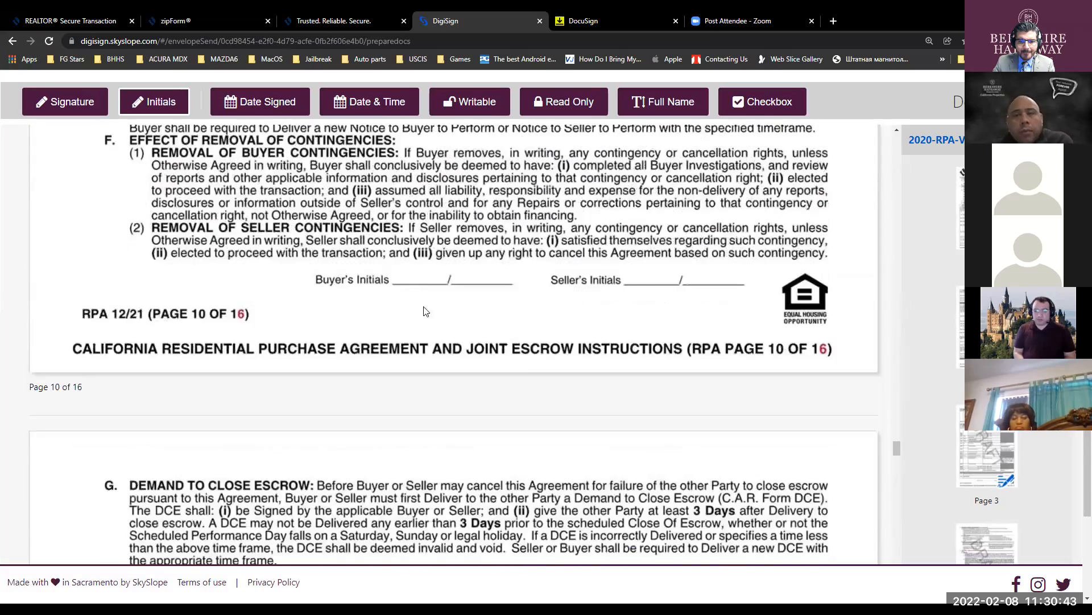
left_click(425, 310)
left_click_drag(430, 282, 417, 256)
scroll(509, 378, "down", 15)
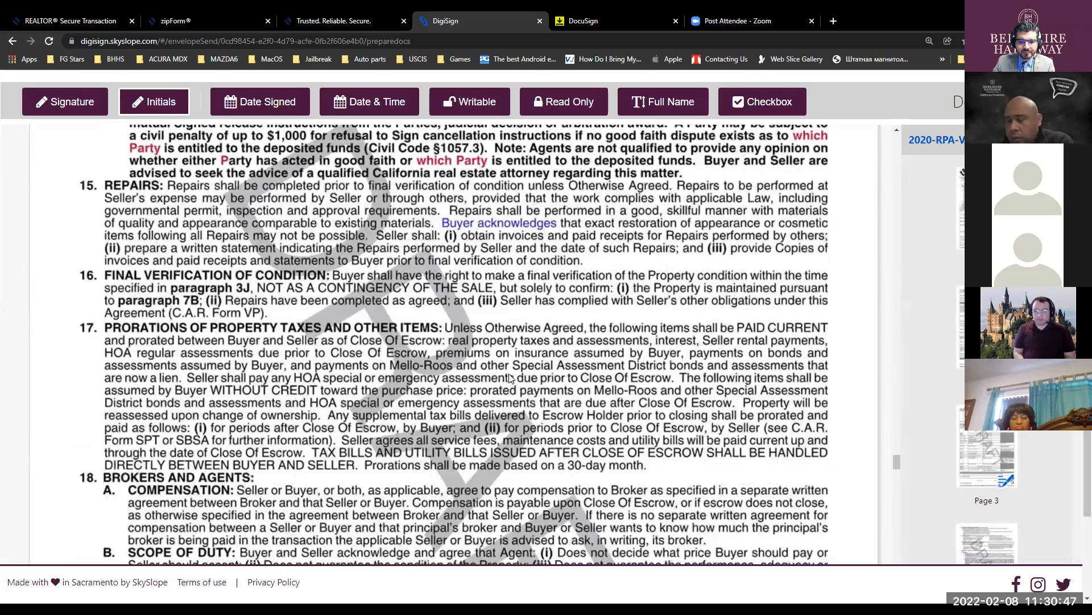
scroll(510, 378, "down", 5)
left_click(413, 349)
left_click_drag(413, 350, 411, 329)
scroll(455, 352, "down", 10)
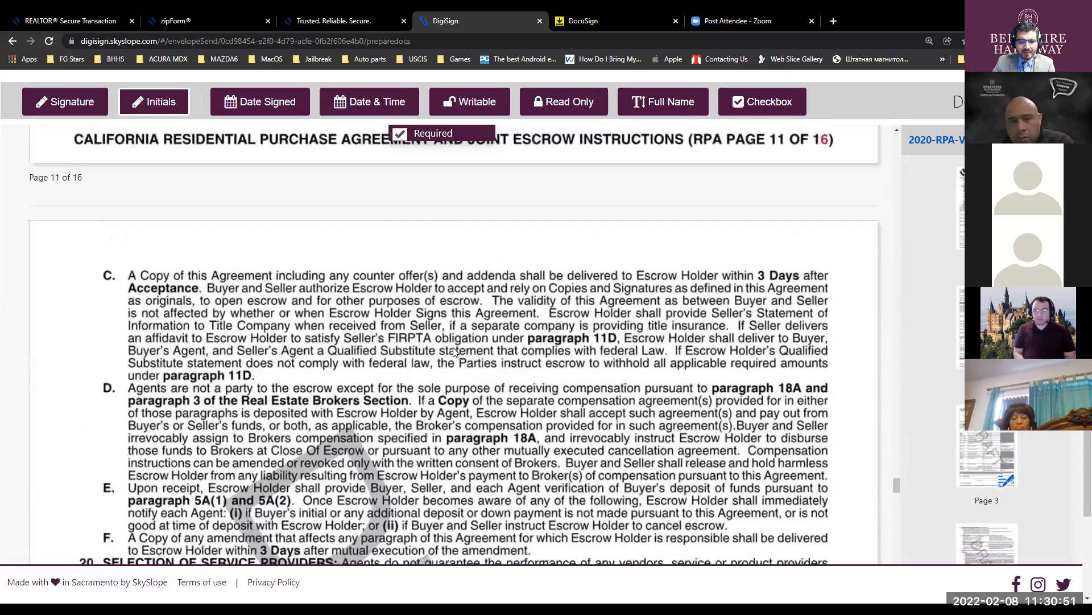
scroll(455, 353, "down", 8)
left_click(441, 288)
scroll(413, 408, "down", 7)
scroll(414, 408, "down", 6)
left_click(350, 475)
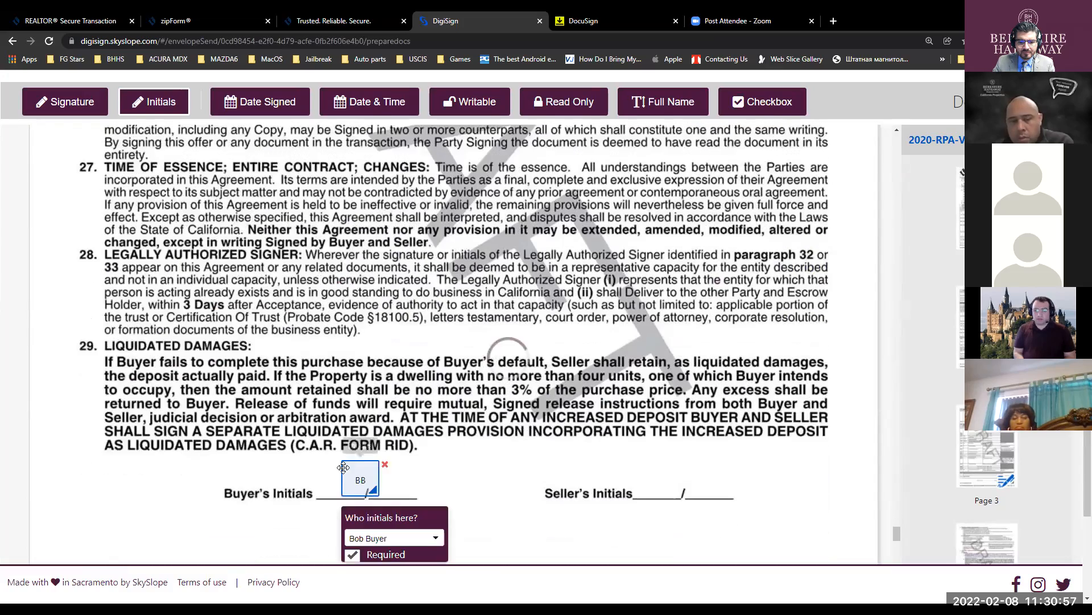
scroll(423, 423, "down", 8)
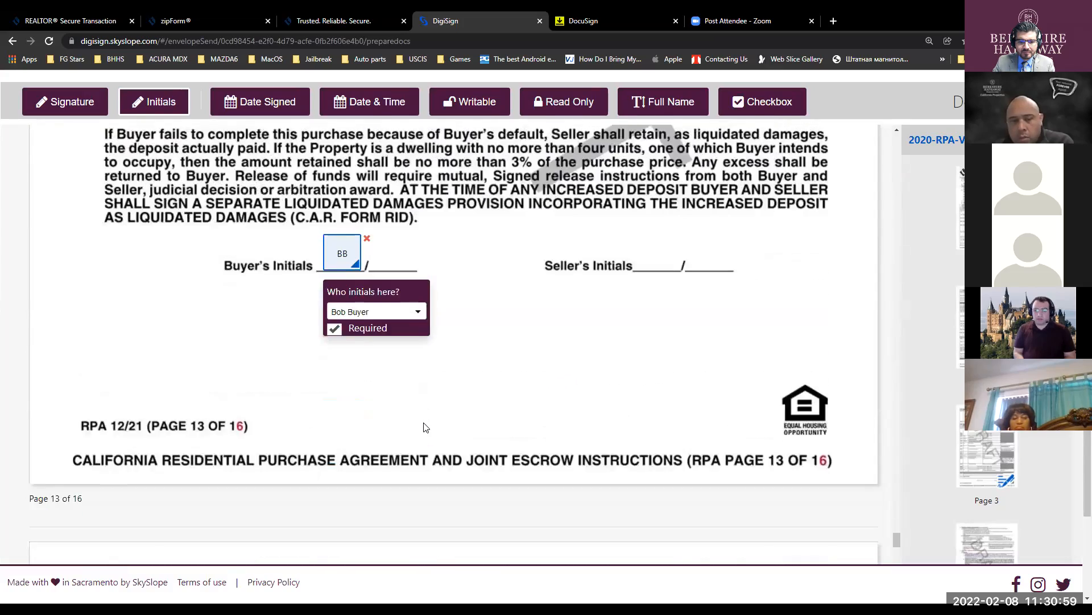
scroll(423, 422, "down", 15)
left_click(291, 287)
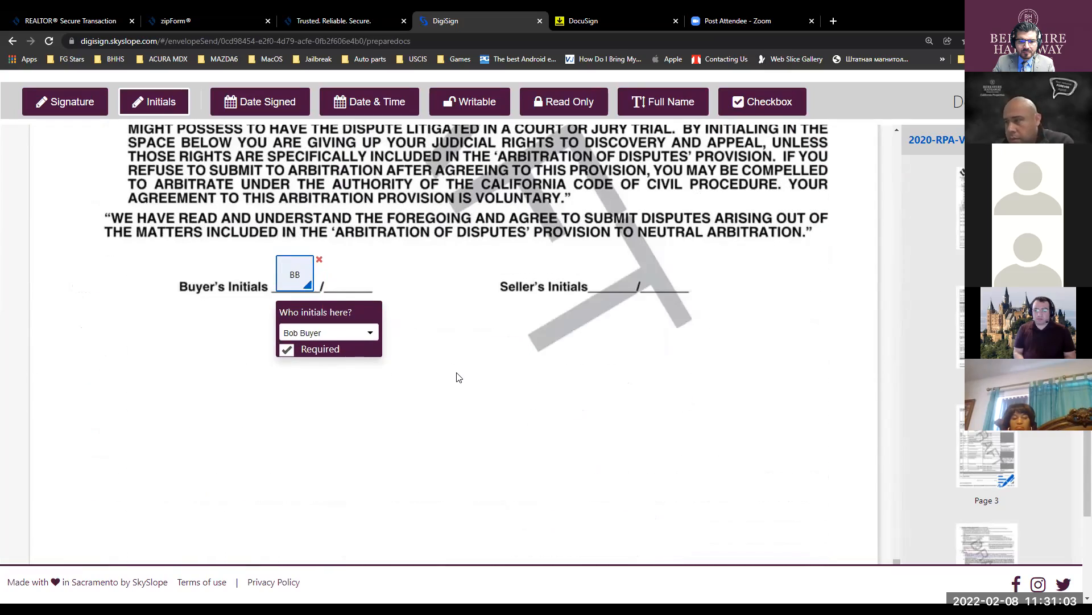
scroll(458, 378, "down", 12)
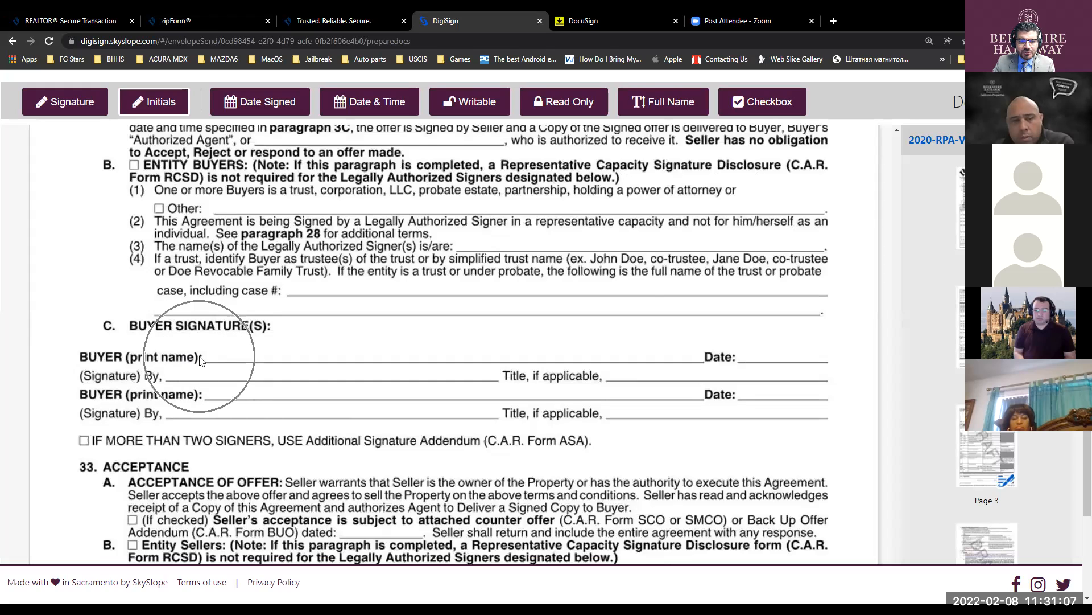
- Put the buyer's signature on the BUYER line, full name on print name, date signed at Date
left_click(61, 101)
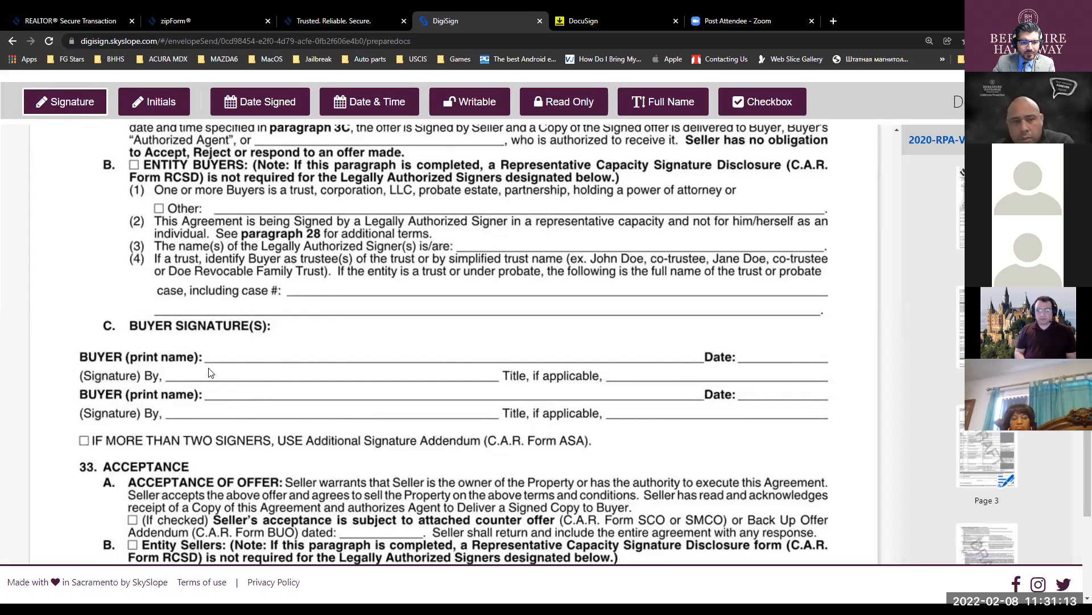
left_click(192, 374)
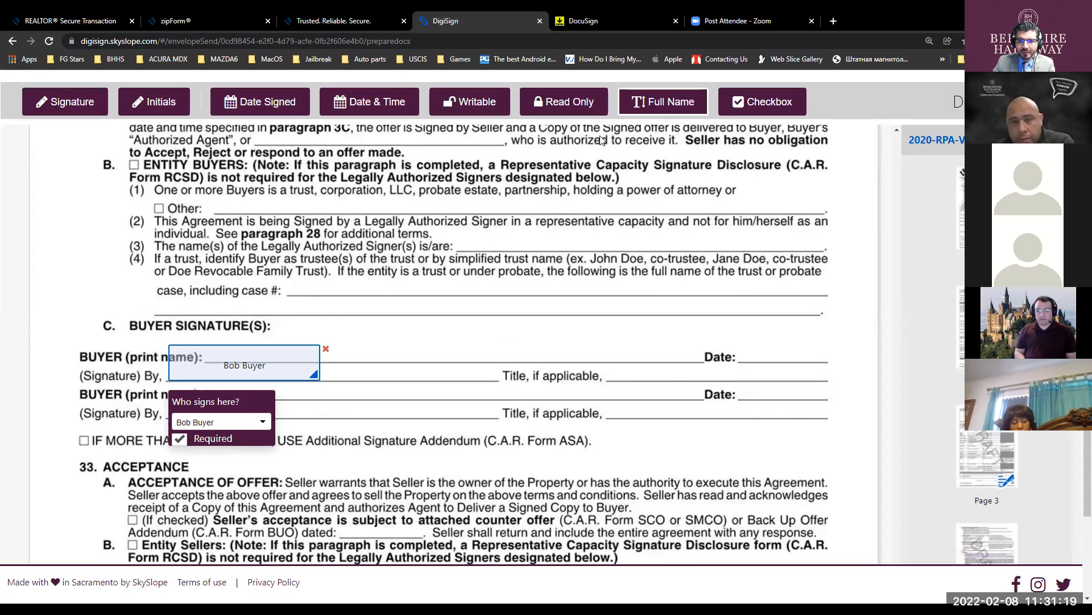
left_click(373, 358)
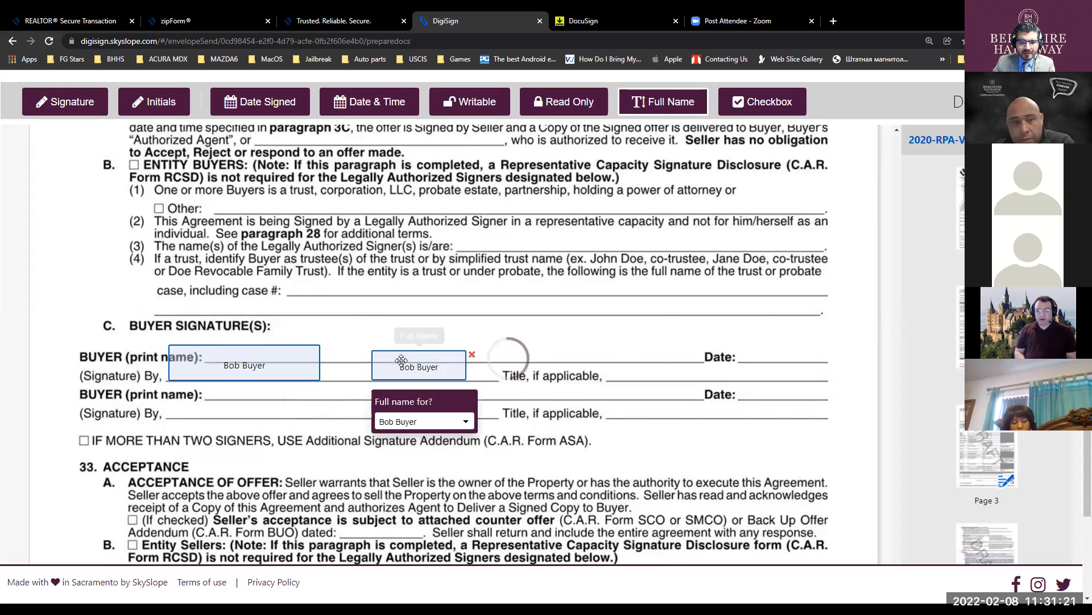
left_click_drag(398, 356, 248, 344)
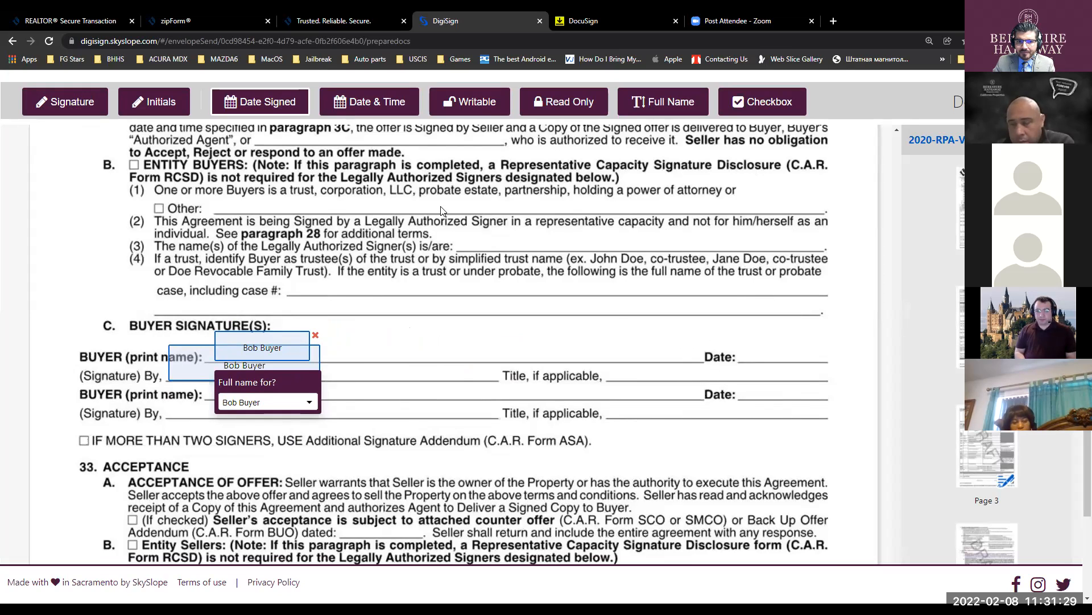
left_click(750, 350)
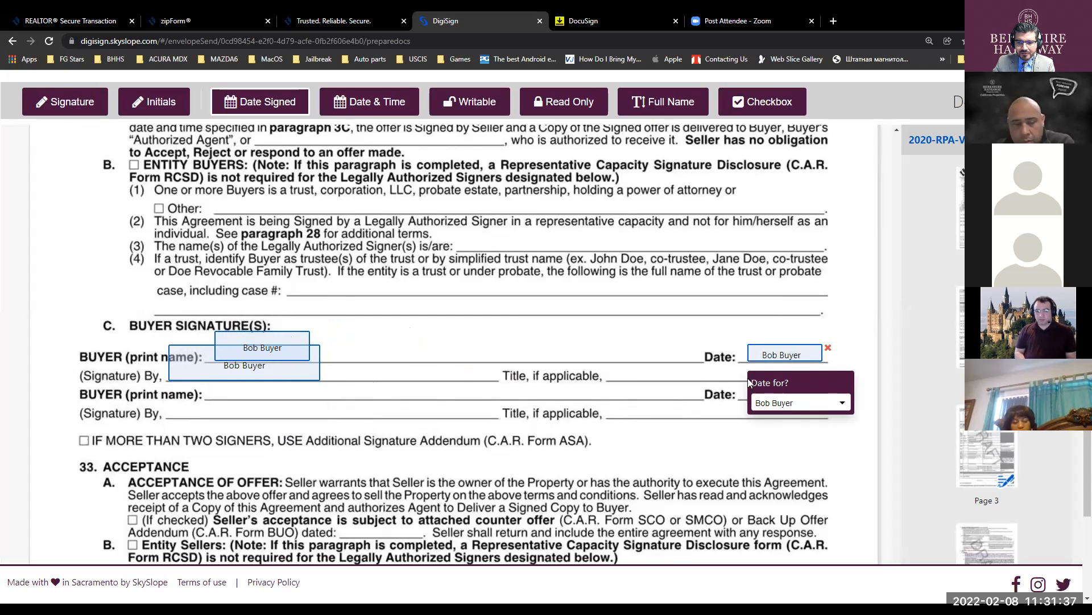
scroll(471, 382, "down", 8)
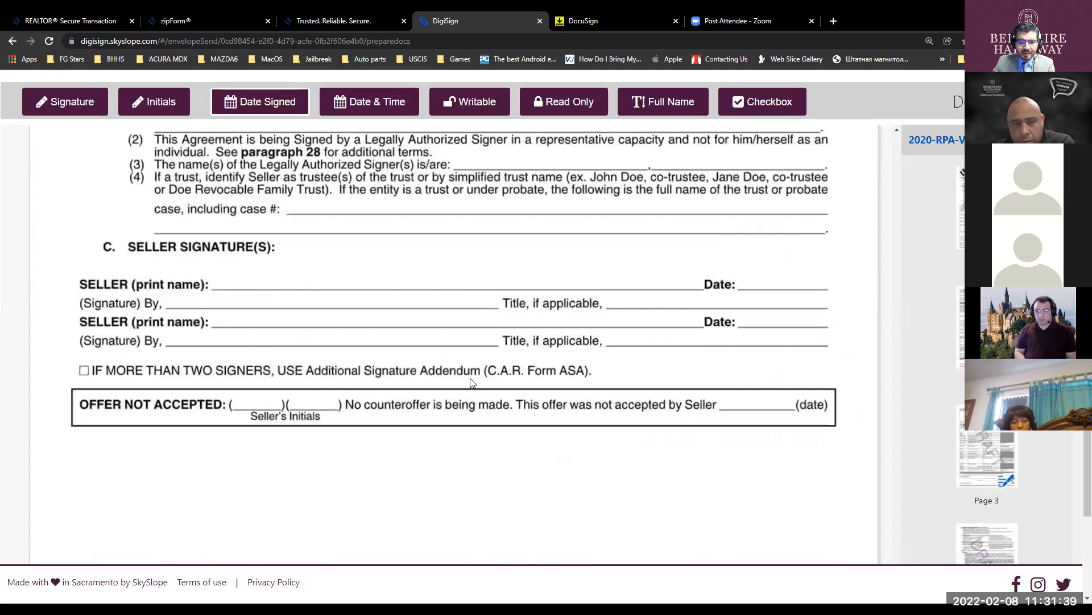
scroll(379, 393, "down", 15)
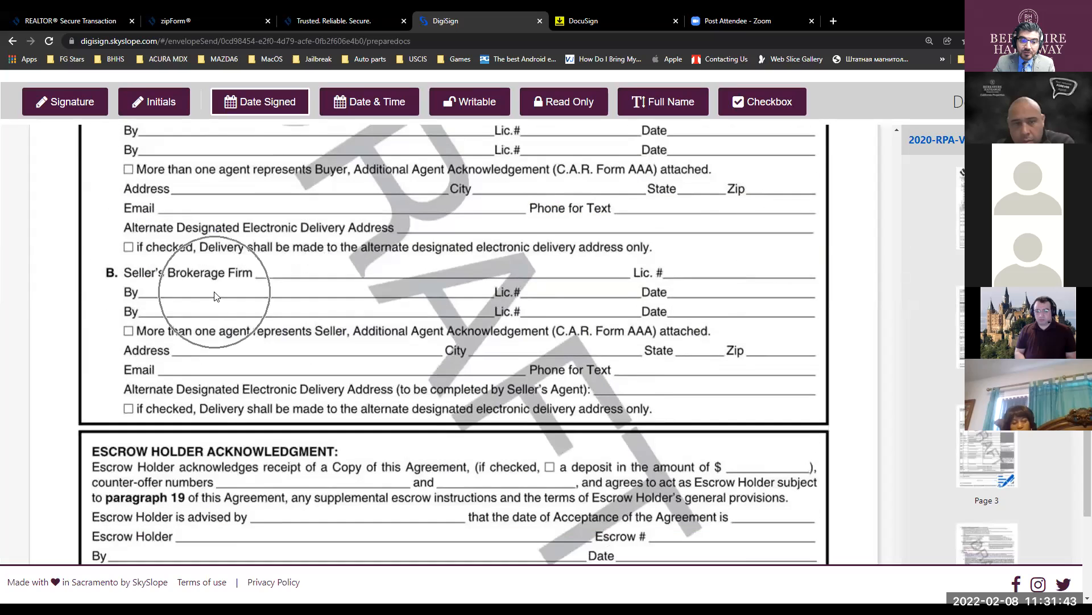
scroll(250, 297, "up", 1)
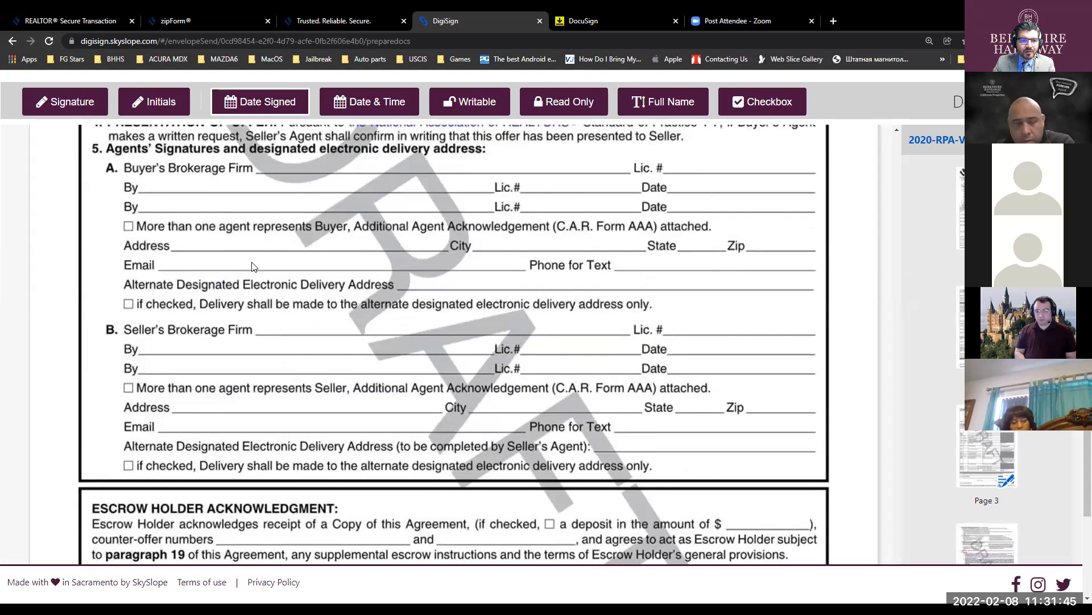
left_click(85, 102)
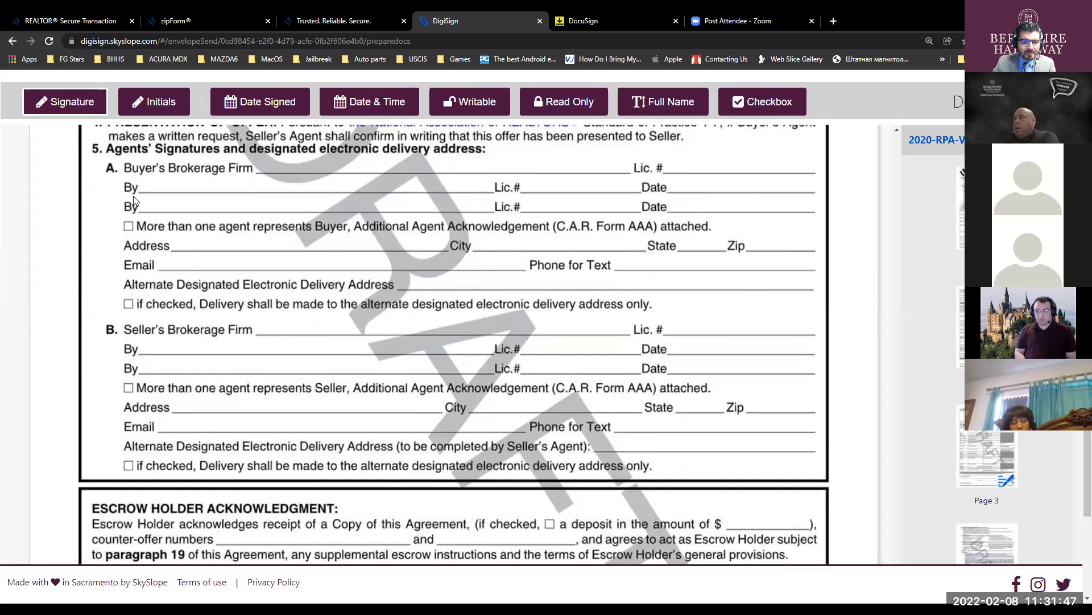
- Place a signature field on the buyer's agent By line, assigned to Training Agent
scroll(283, 235, "up", 1)
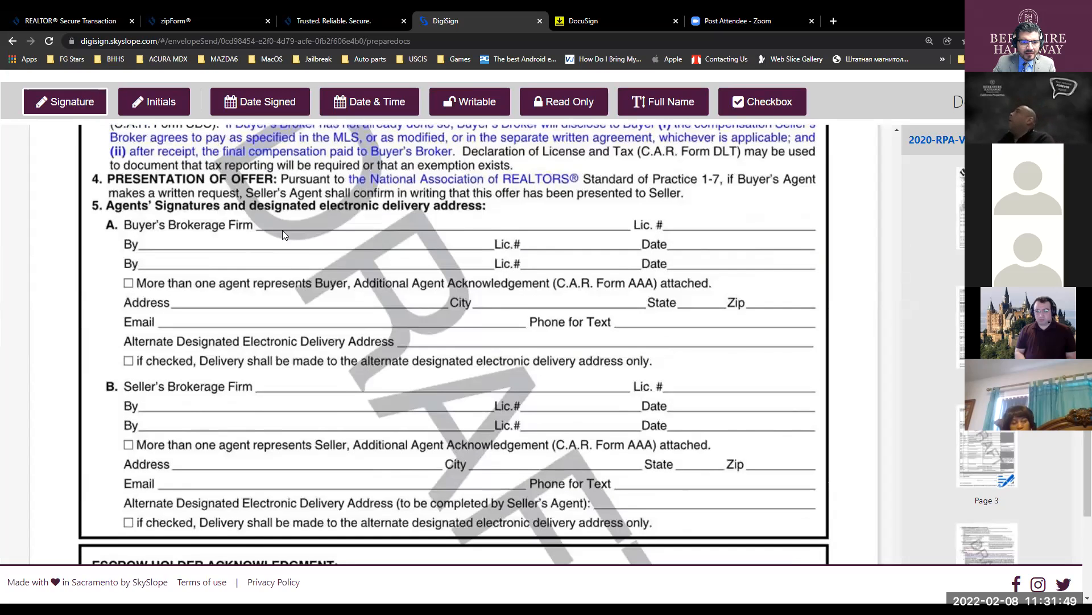
left_click(157, 238)
left_click_drag(267, 254, 245, 238)
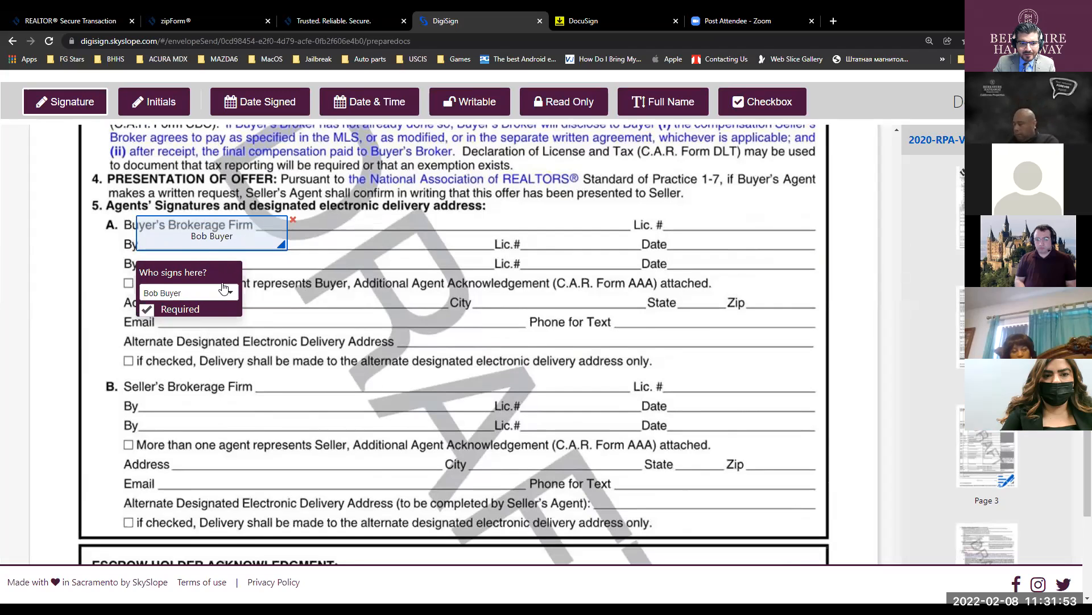
left_click(230, 296)
left_click(211, 320)
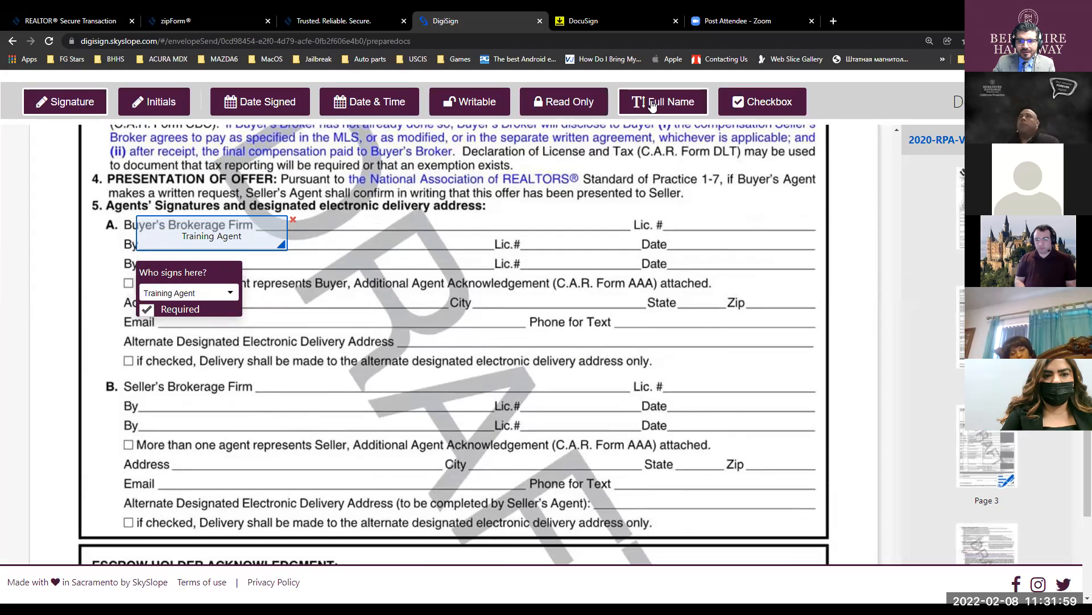
- Add a writable field at the buyer agent's Lic.# and resize it to fit the line
left_click(488, 104)
left_click(535, 242)
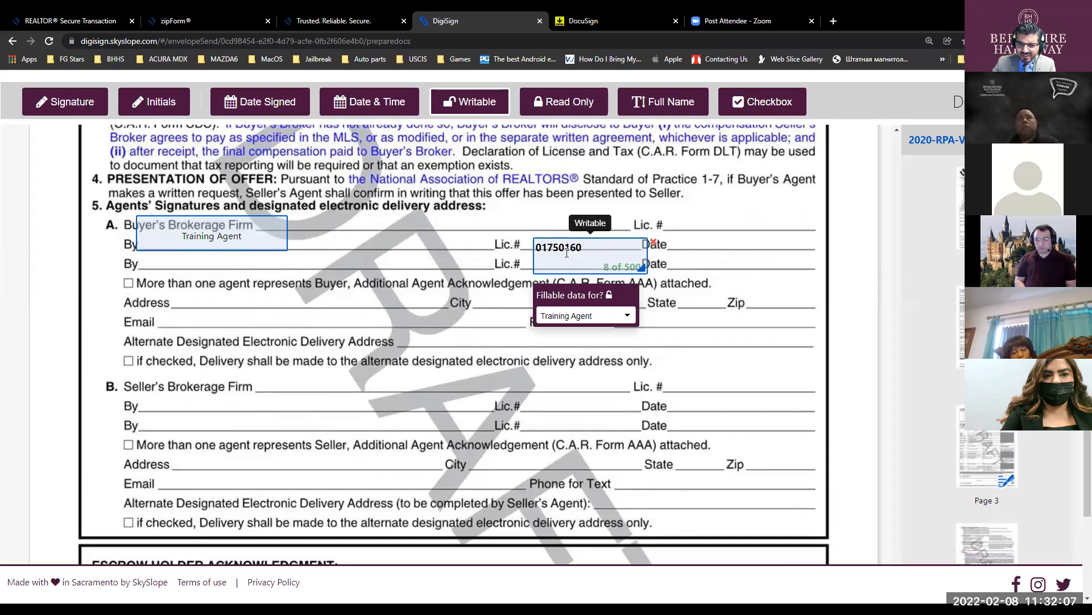
left_click_drag(642, 267, 593, 244)
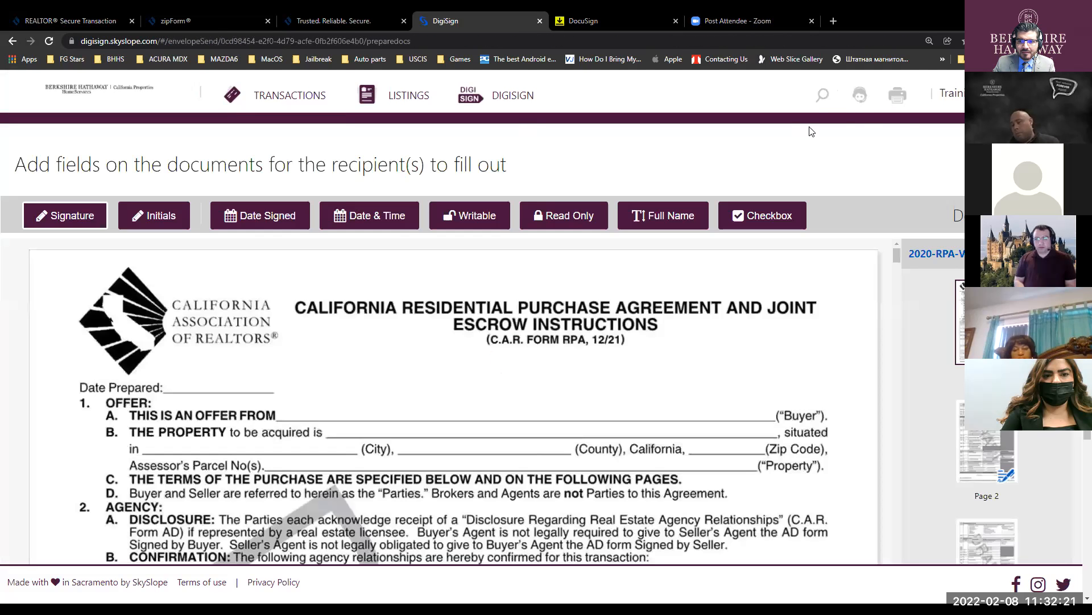
- Enter the agent's license number in the page-15 Lic.# field, aligned on the Lic.# line
scroll(756, 333, "down", 12)
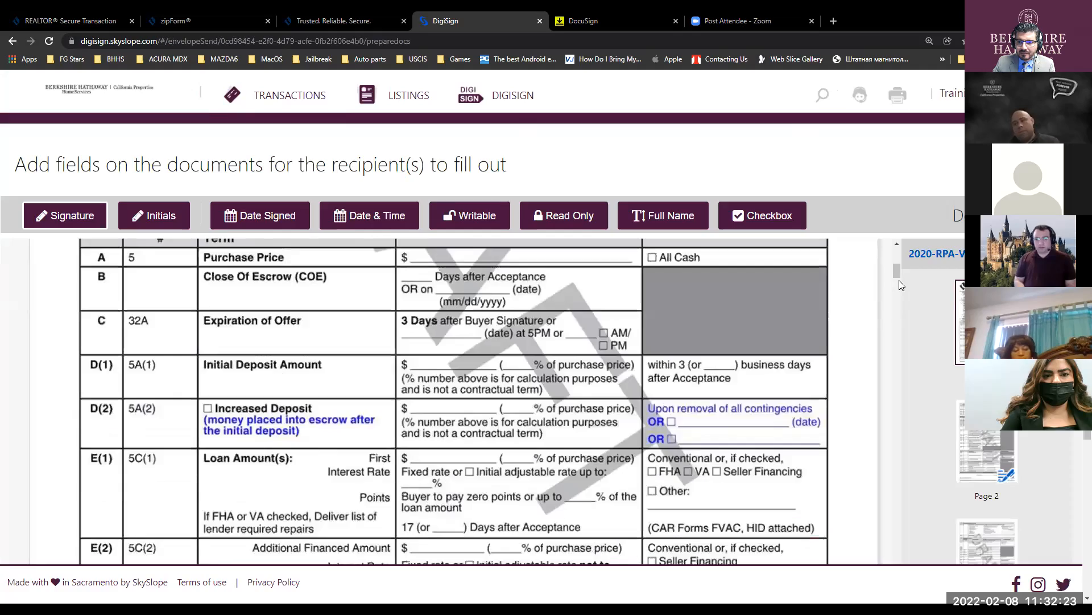
left_click_drag(896, 275, 891, 559)
scroll(648, 422, "down", 16)
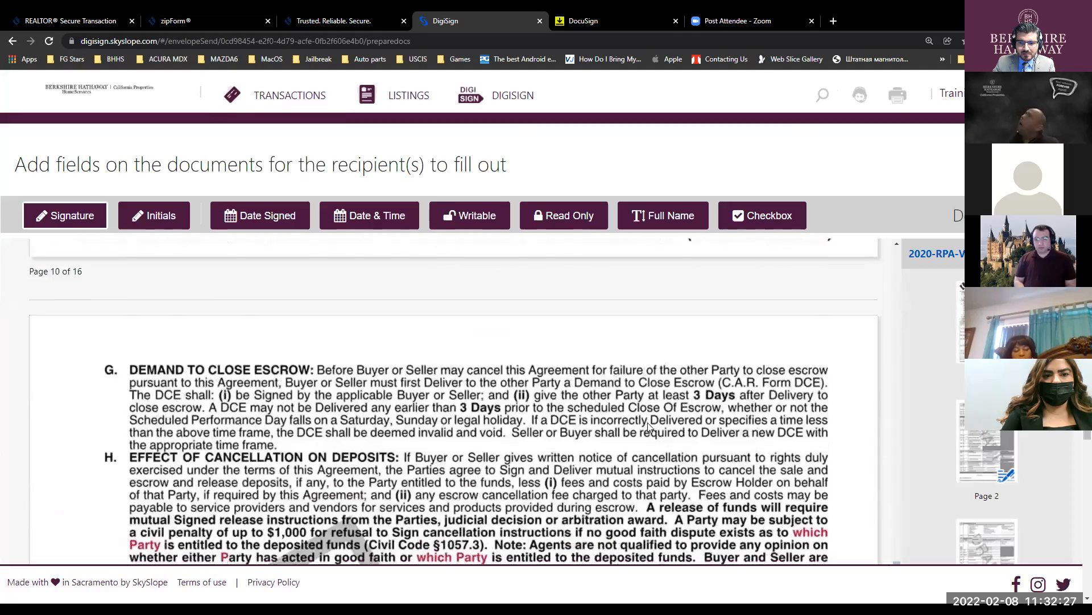
scroll(565, 355, "down", 10)
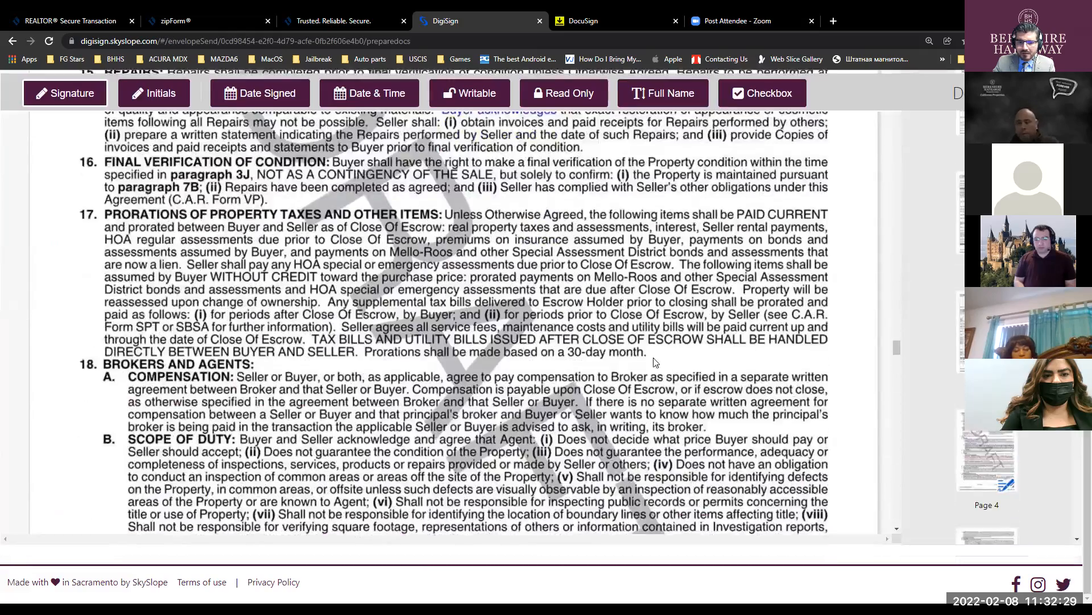
scroll(565, 355, "down", 15)
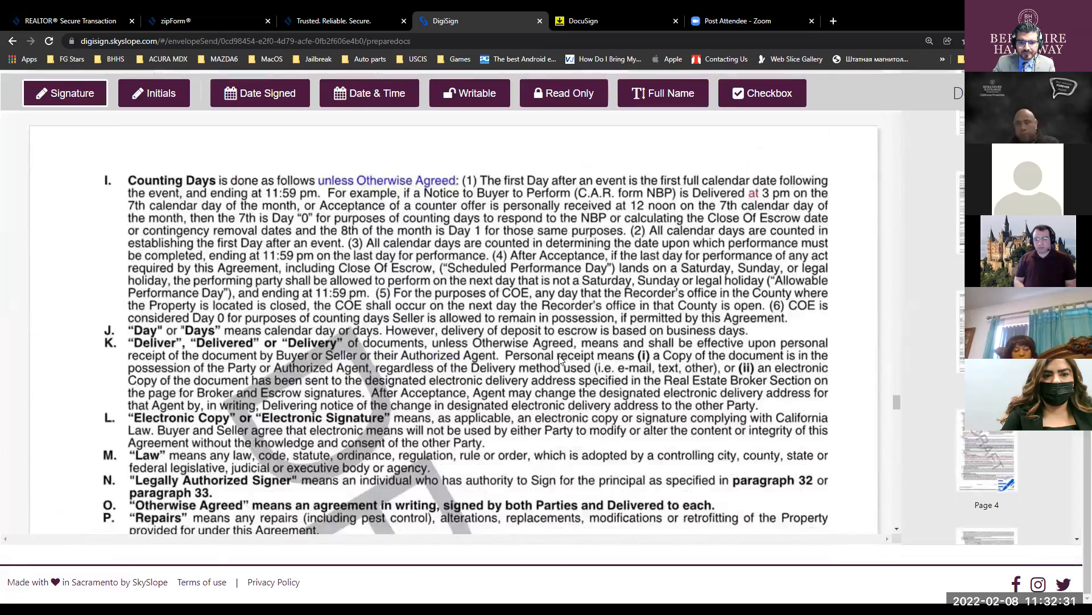
scroll(554, 364, "down", 20)
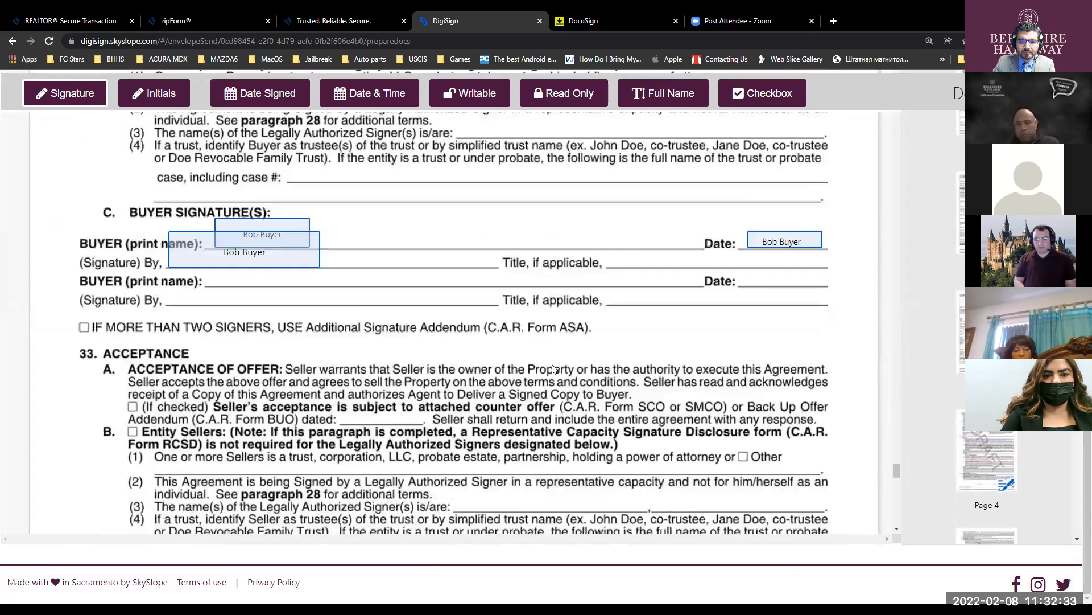
scroll(553, 369, "down", 15)
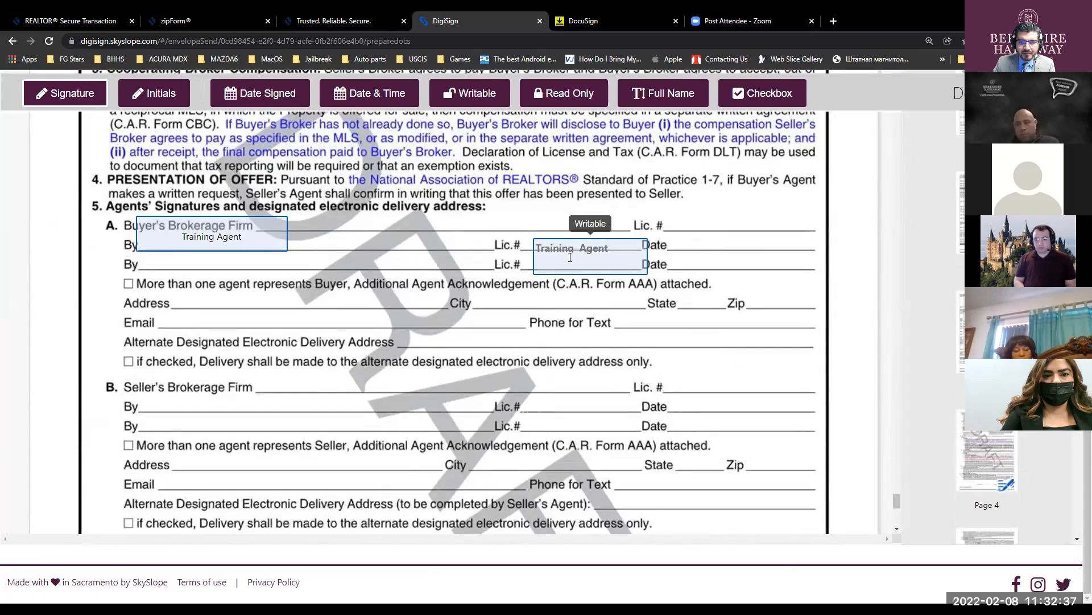
left_click(573, 248)
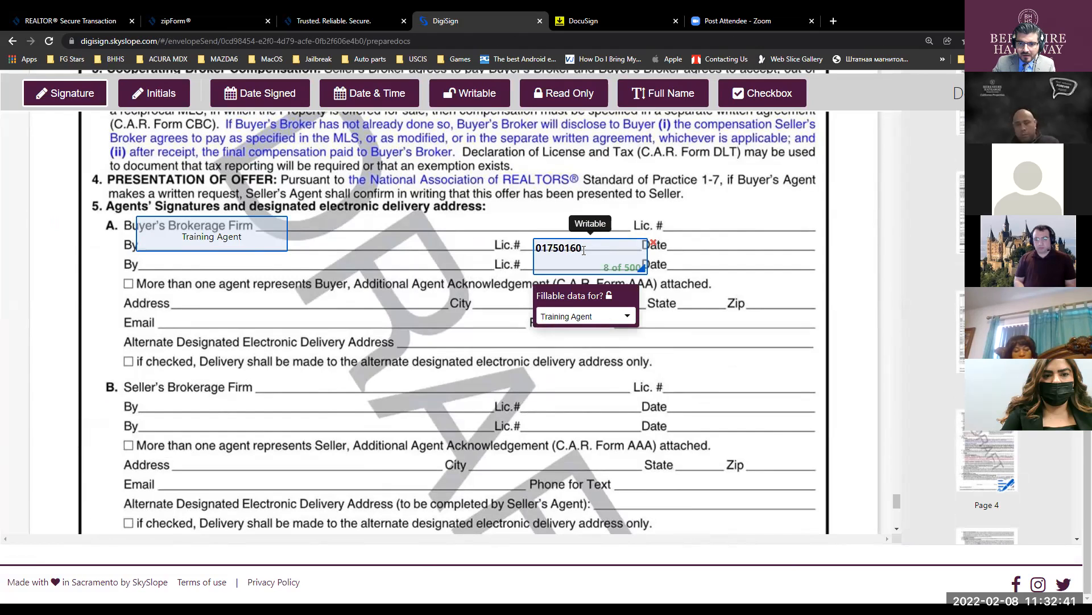
left_click_drag(595, 270, 590, 265)
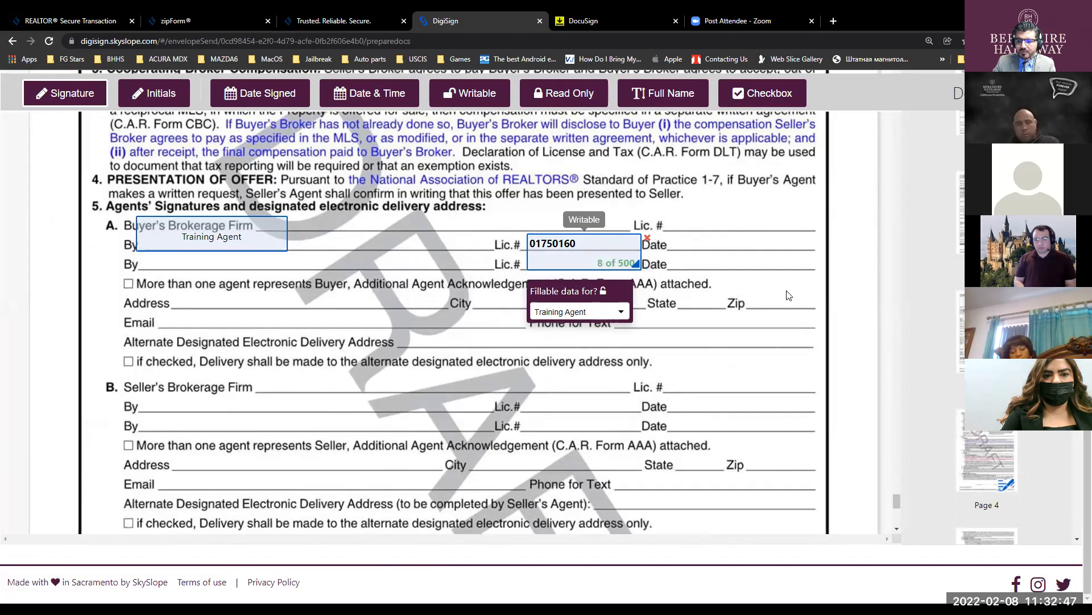
scroll(830, 402, "up", 5)
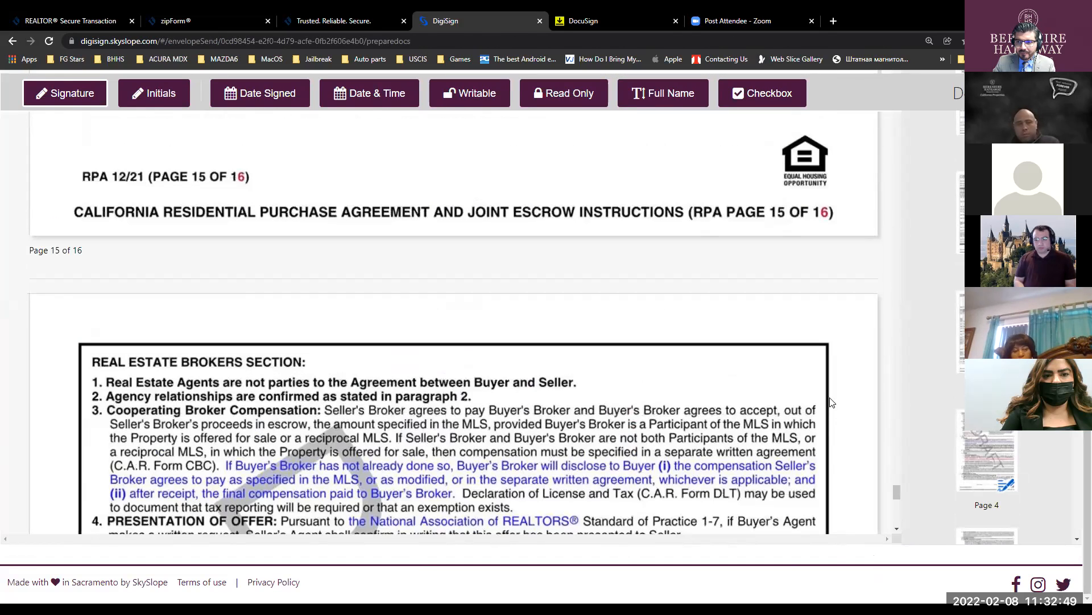
scroll(830, 401, "up", 4)
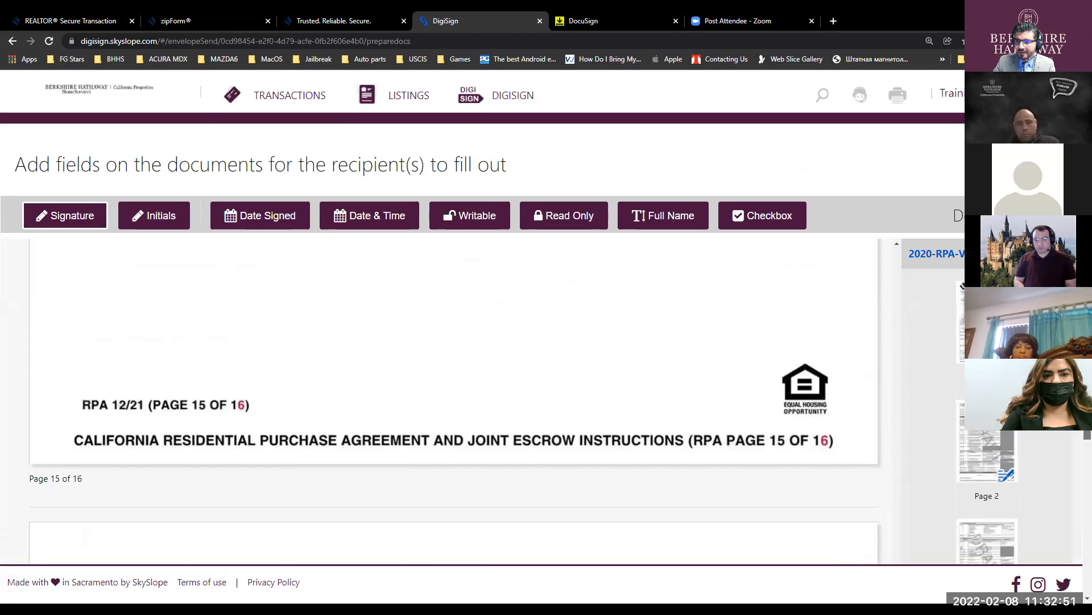
scroll(456, 370, "down", 3)
scroll(456, 370, "up", 3)
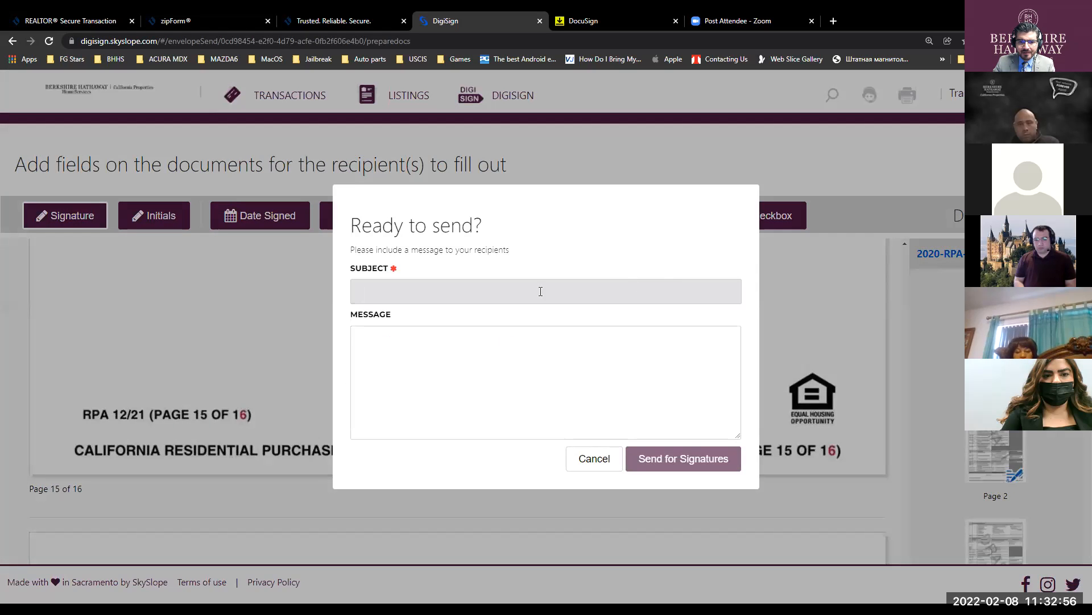
- Send the envelope with subject 'Please sign' and a message asking the buyer to read and sign
left_click(531, 287)
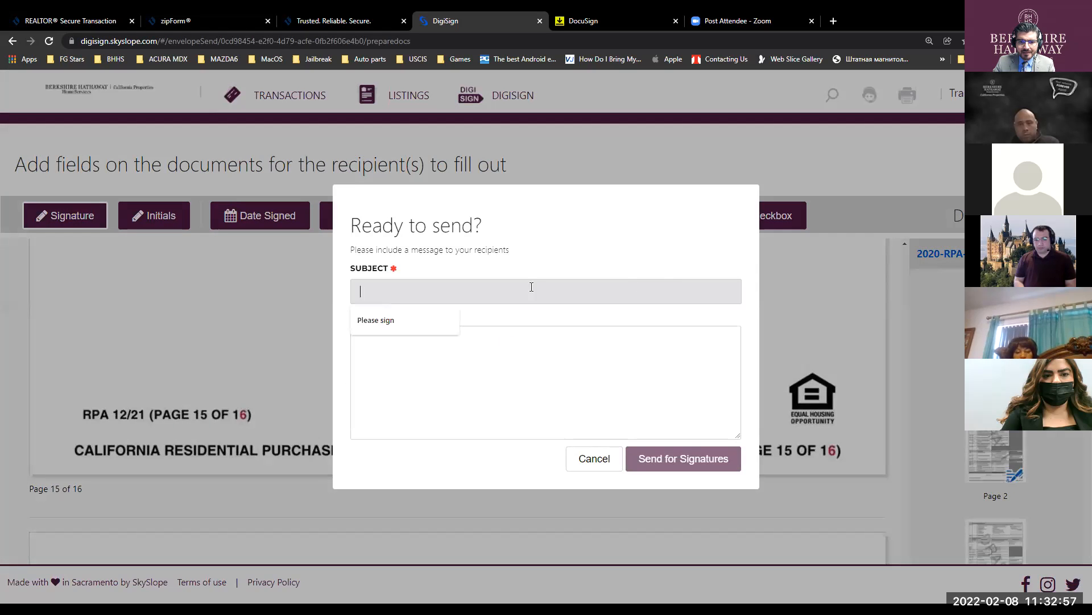
type("Please sign")
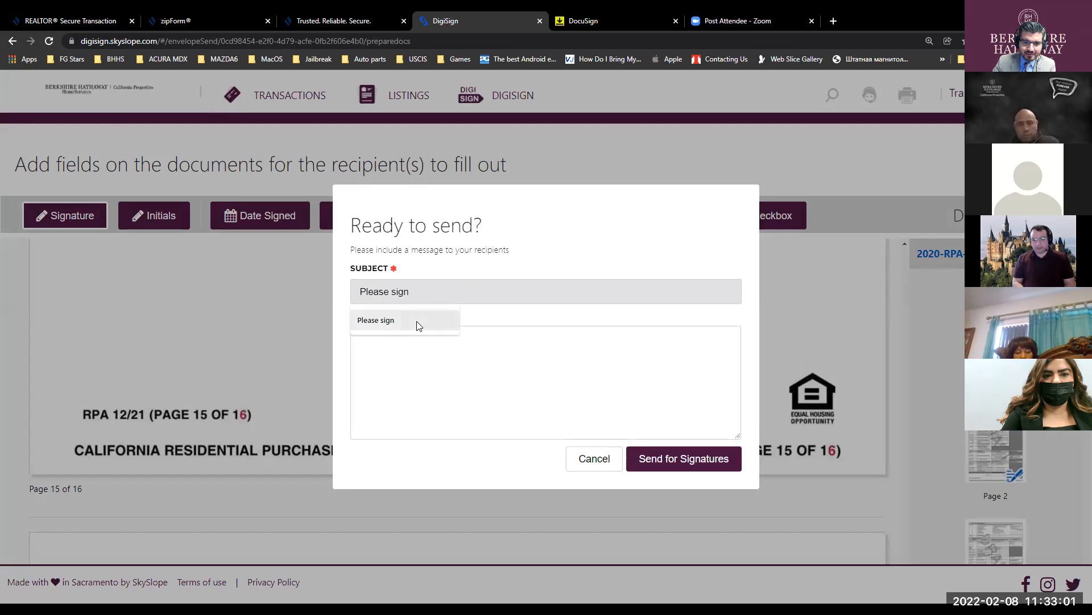
left_click(417, 322)
left_click(507, 349)
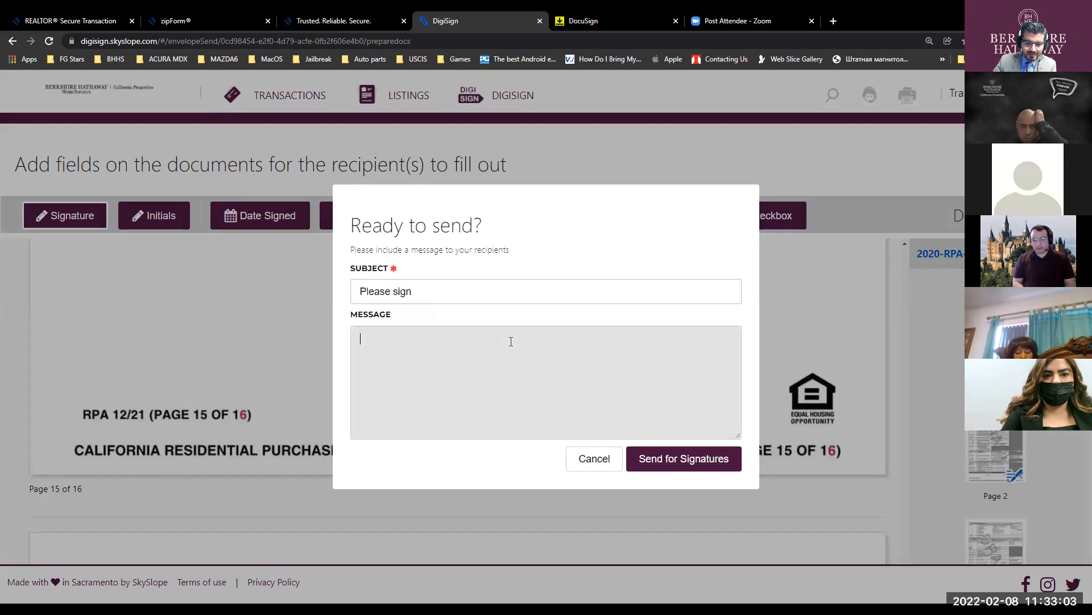
type("Bob please read and sign")
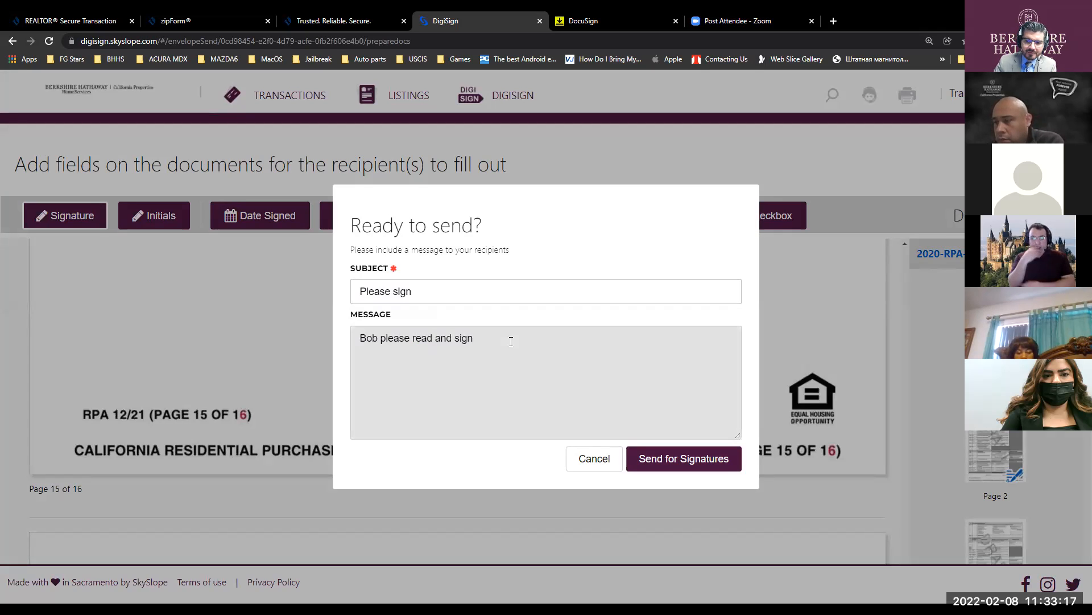
left_click(692, 458)
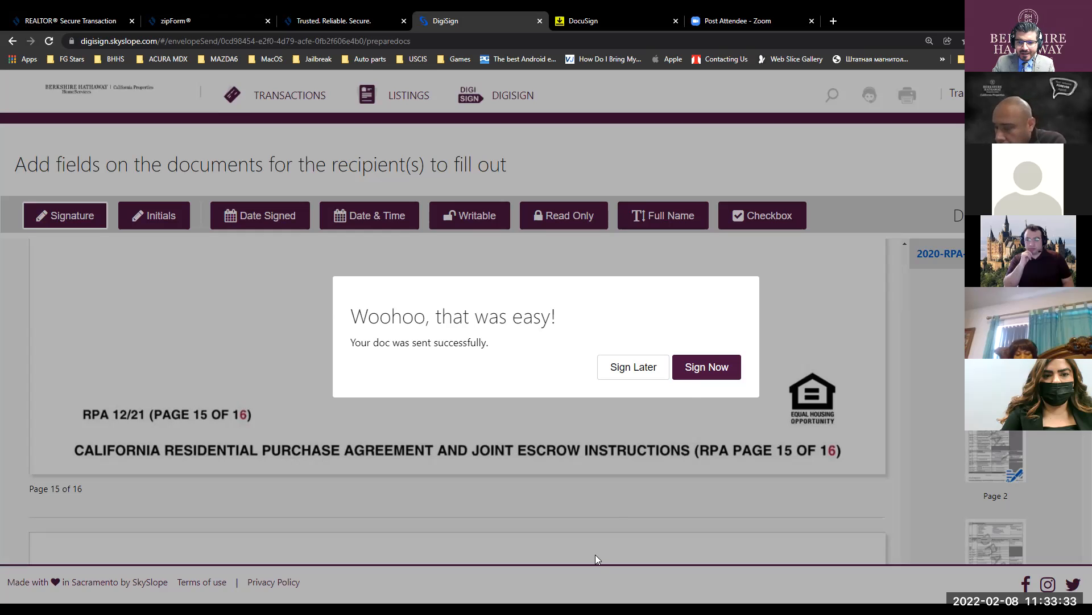
- Adopt a signature style, accept the e-sign terms and sign the buyer's agent line
left_click(699, 371)
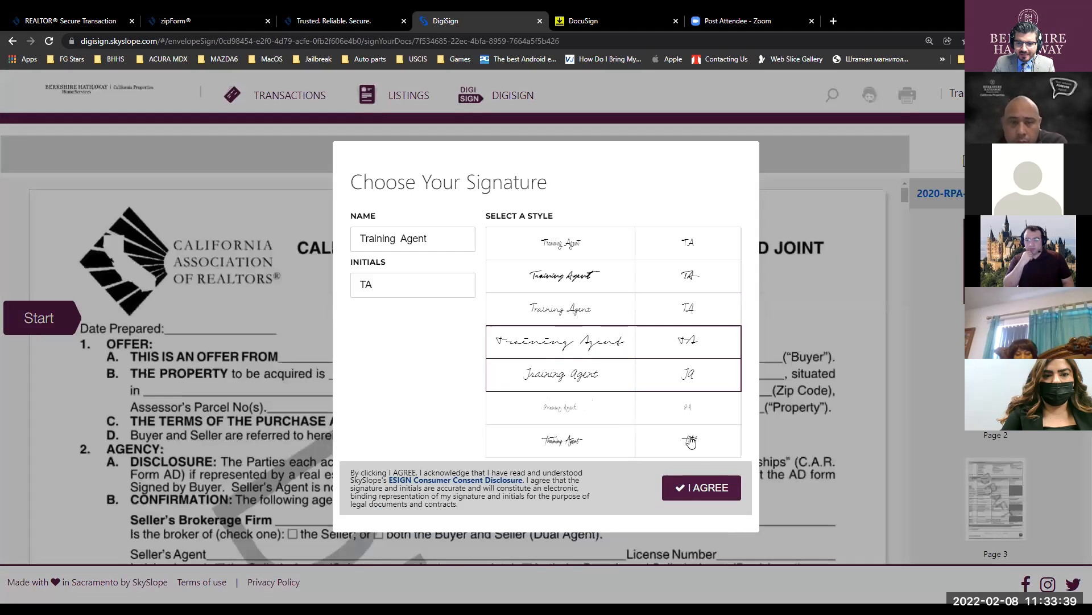
left_click(704, 488)
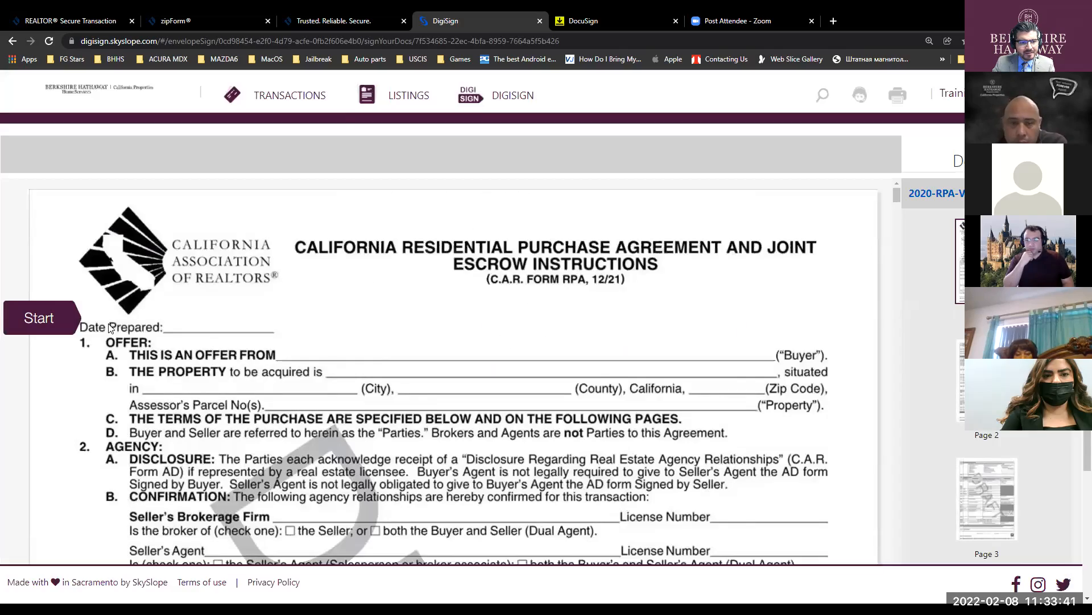
left_click(59, 319)
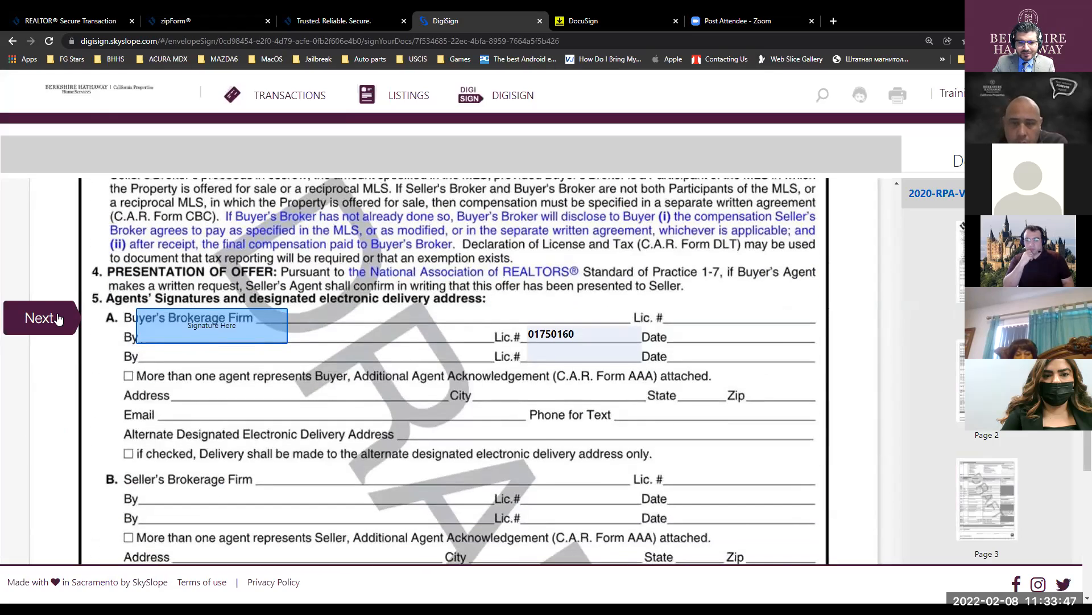
left_click(206, 336)
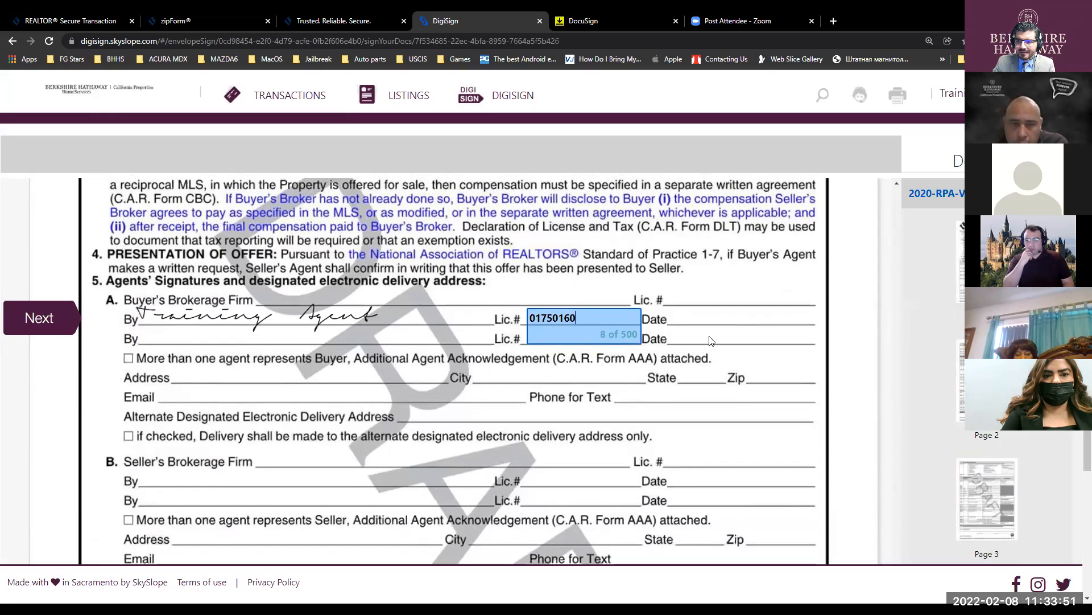
- Finish signing and submit the agent-signed document
scroll(711, 356, "down", 8)
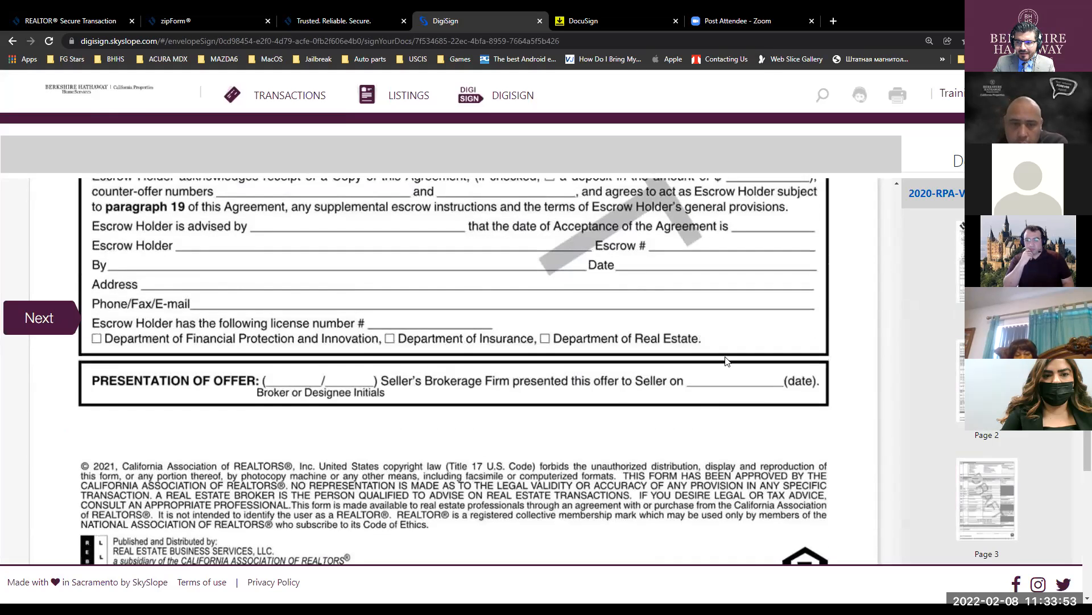
scroll(726, 357, "up", 8)
scroll(726, 357, "down", 3)
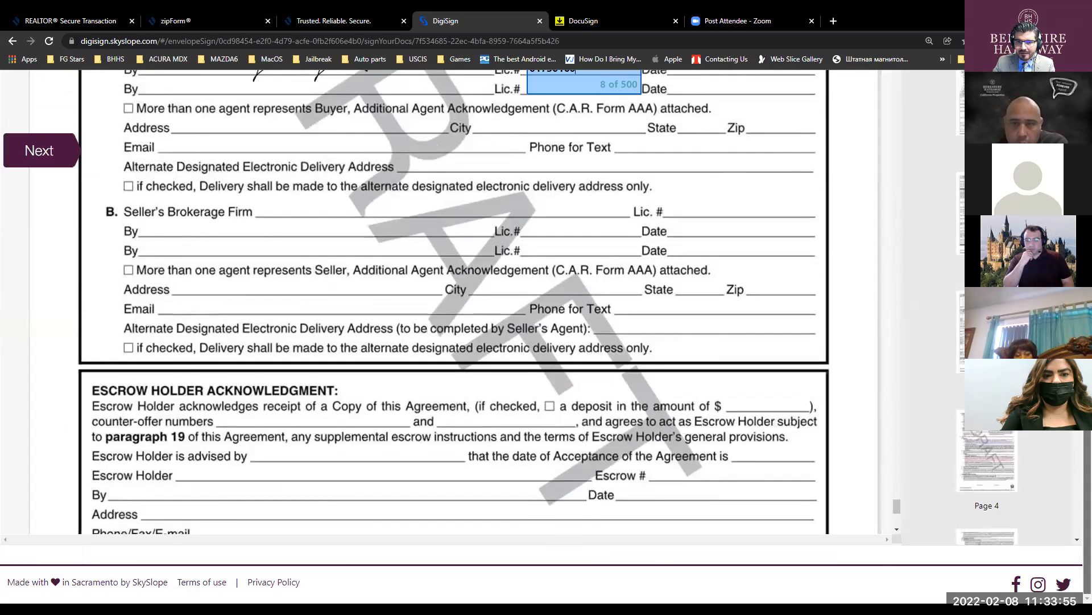
scroll(369, 209, "up", 3)
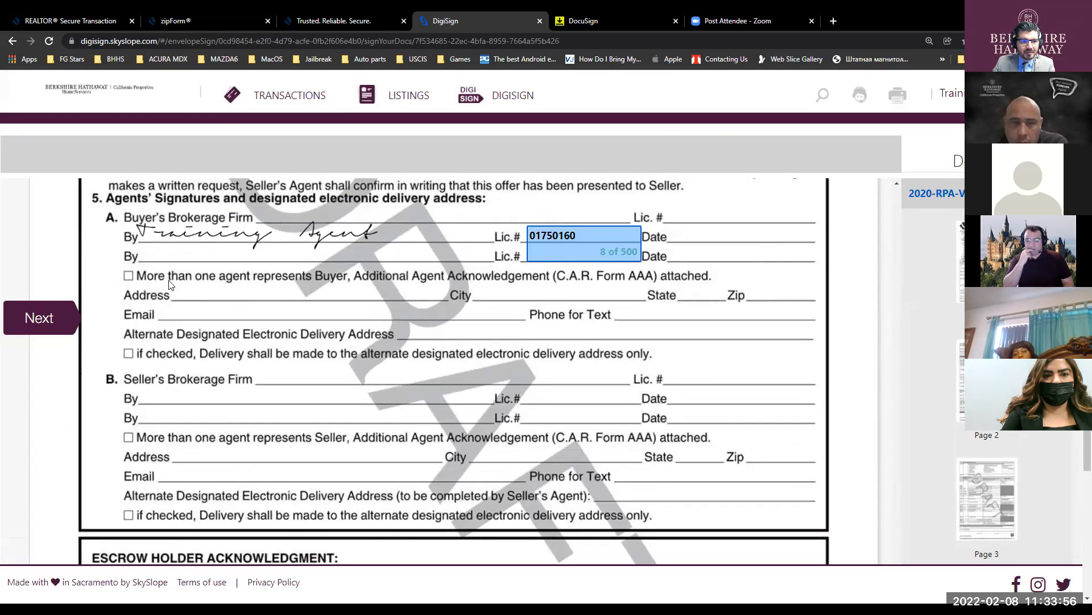
left_click(36, 324)
left_click(450, 317)
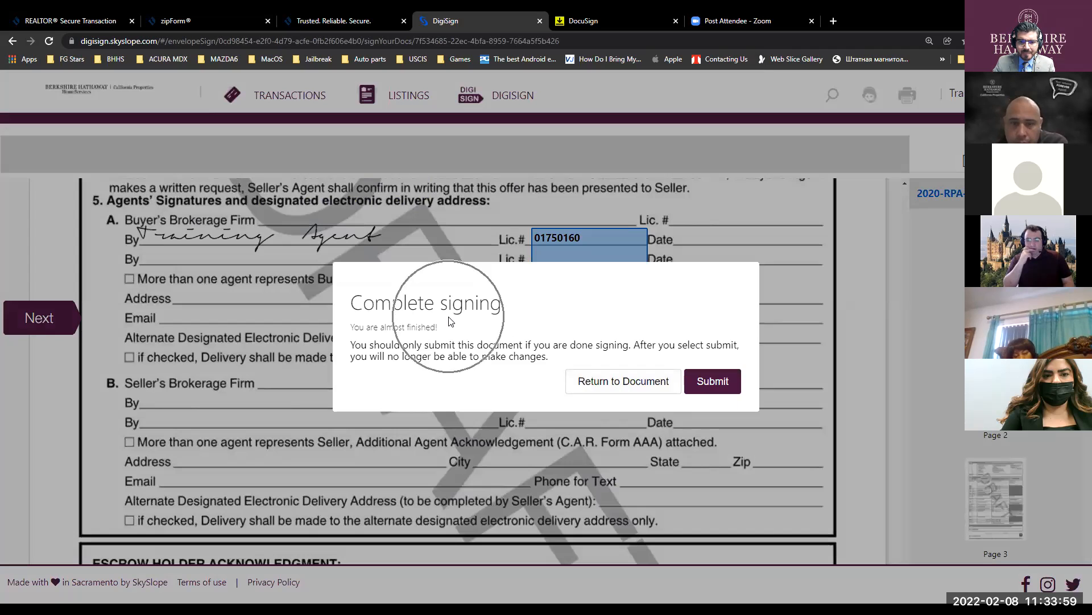
left_click(712, 381)
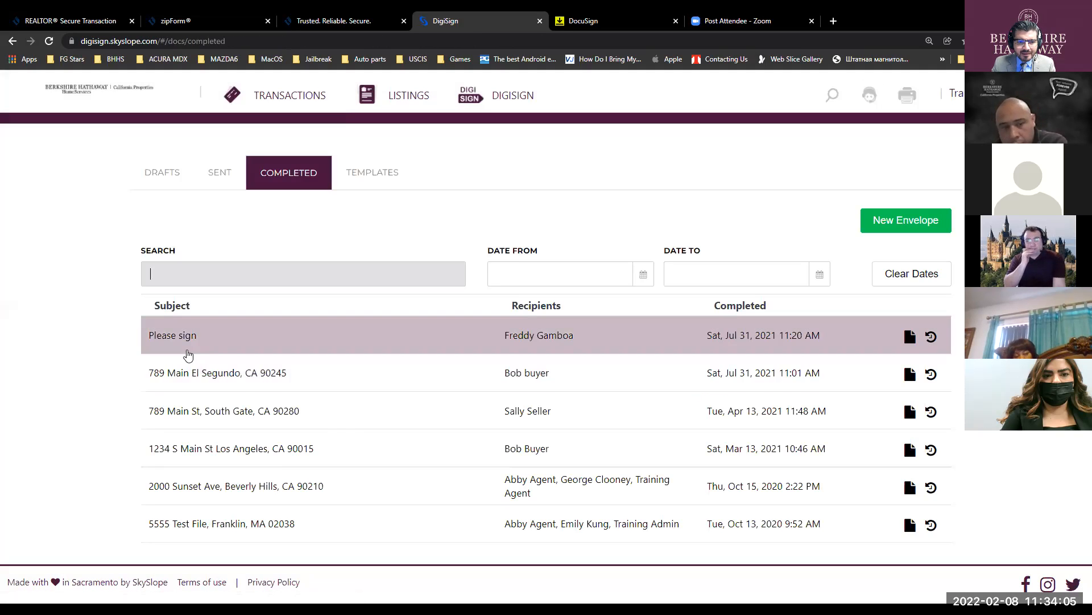
- Browse the Sent, Drafts and Templates lists, then return to Completed envelopes
left_click(226, 341)
left_click(226, 340)
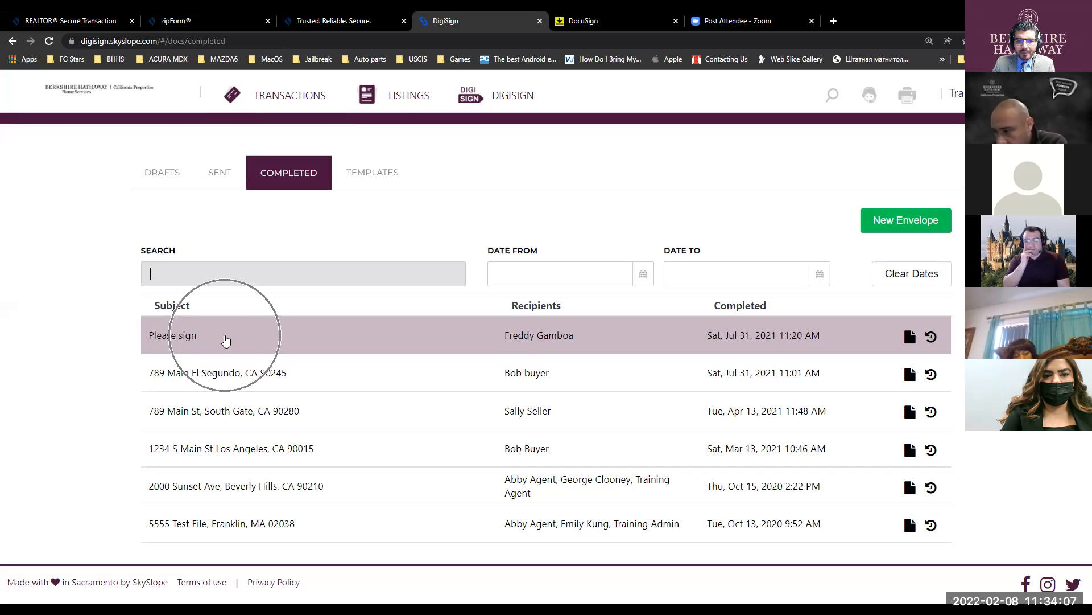
left_click(225, 340)
left_click(226, 340)
left_click(632, 352)
key("ctrl")
key("ctrl")
key("ctrl")
key("ctrl")
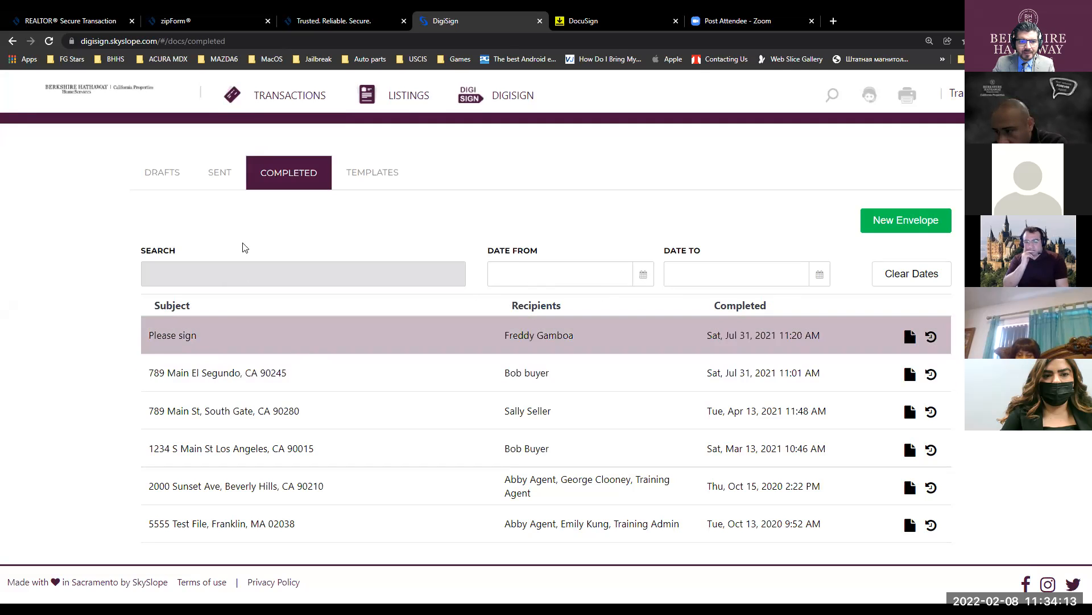
left_click(229, 175)
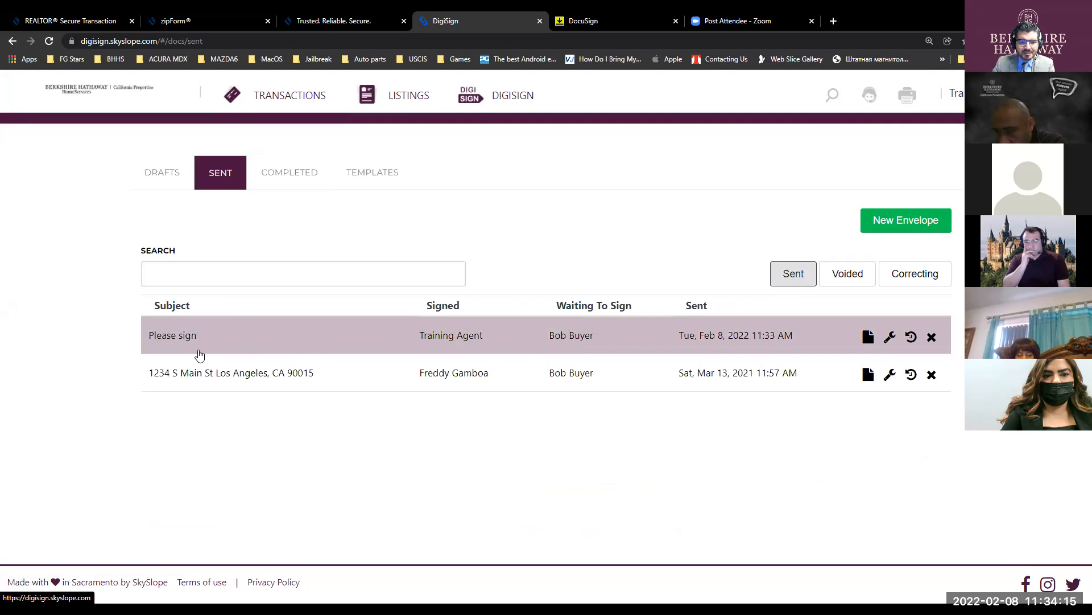
key("ctrl")
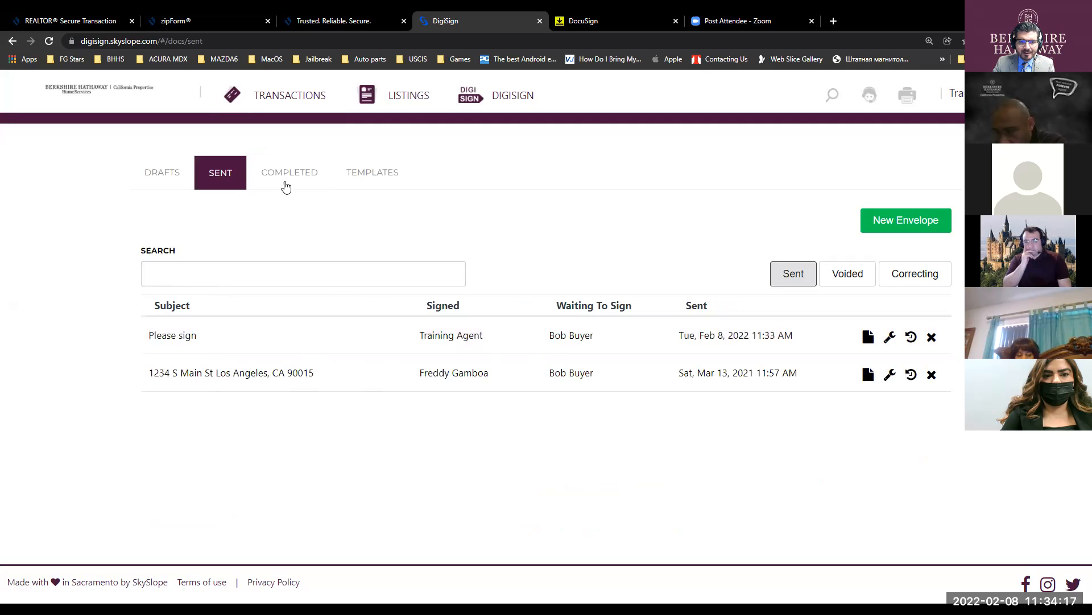
left_click(166, 175)
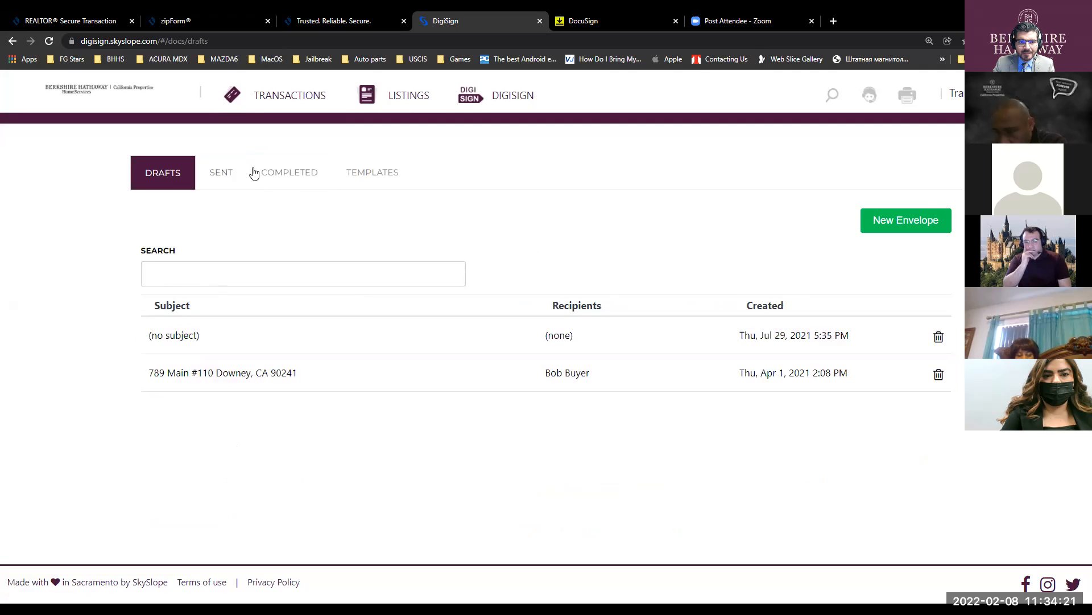
left_click(358, 175)
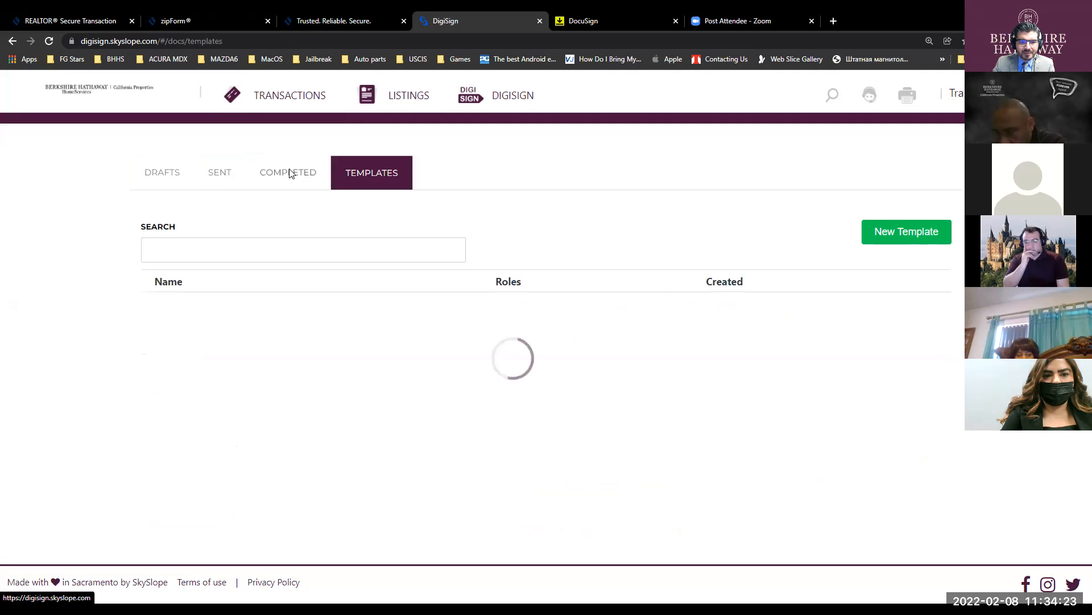
left_click(290, 173)
- Switch to Outlook and show the BHHS inbox
left_click(267, 282)
left_click(267, 282)
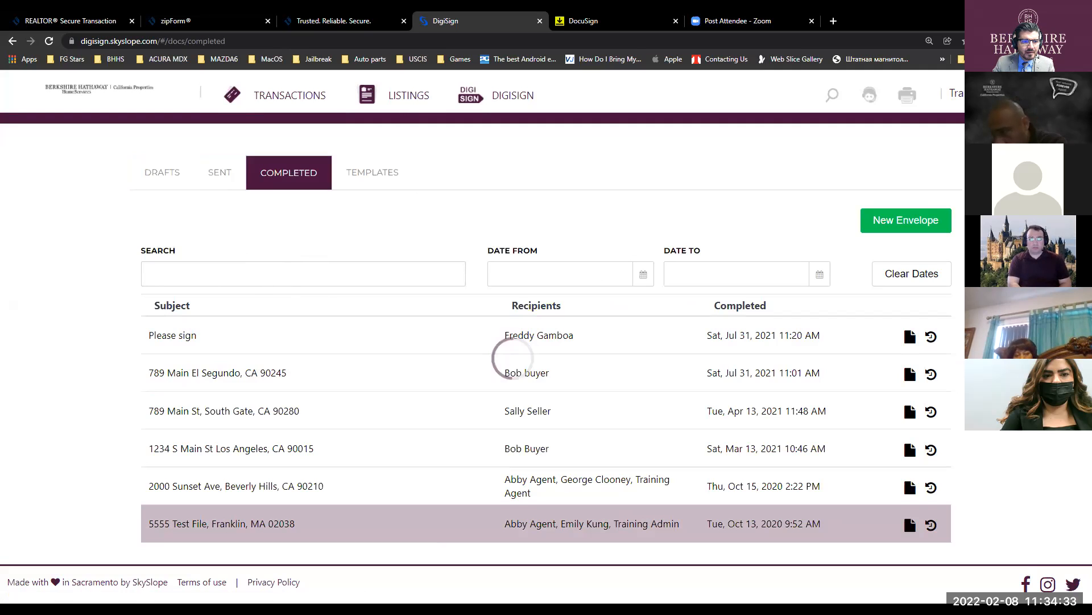
key("alt+Tab")
left_click(56, 199)
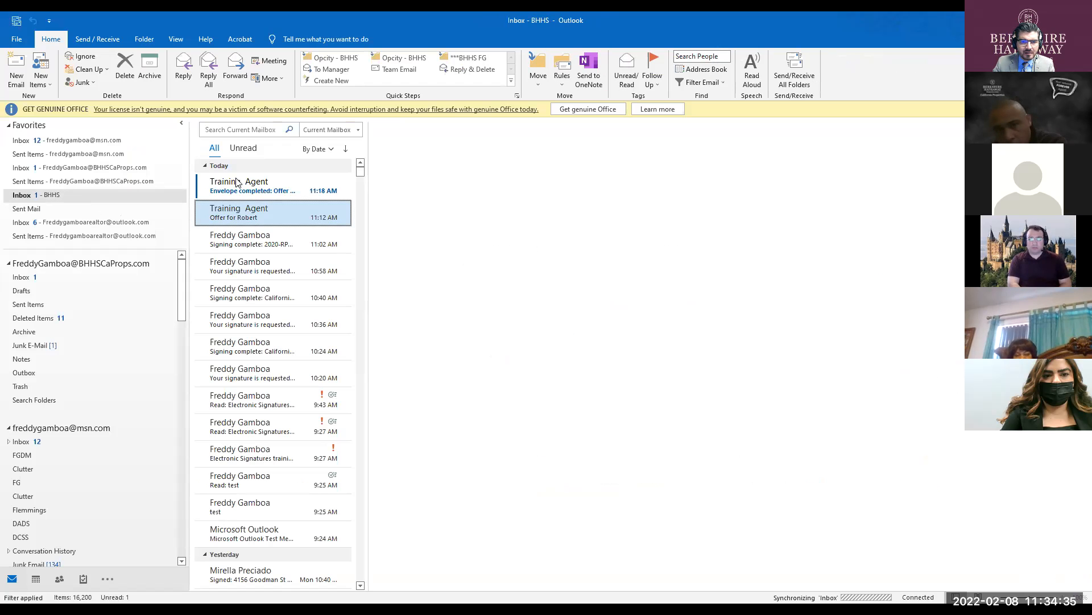
- Open the 'Please sign' request email in the BHHS inbox and launch its REVIEW & SIGN link
left_click(246, 192)
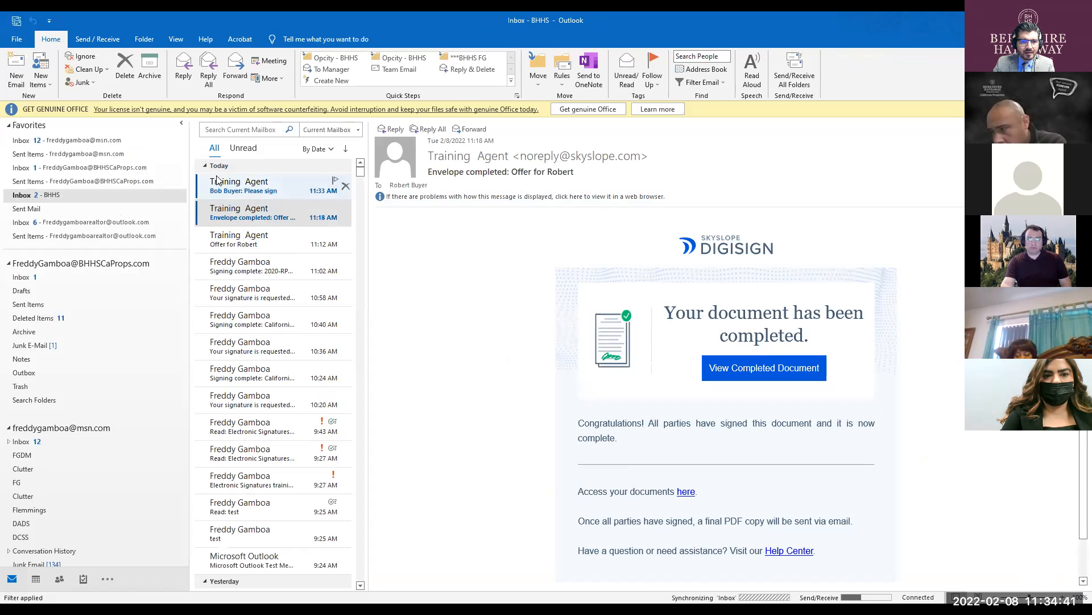
left_click(246, 187)
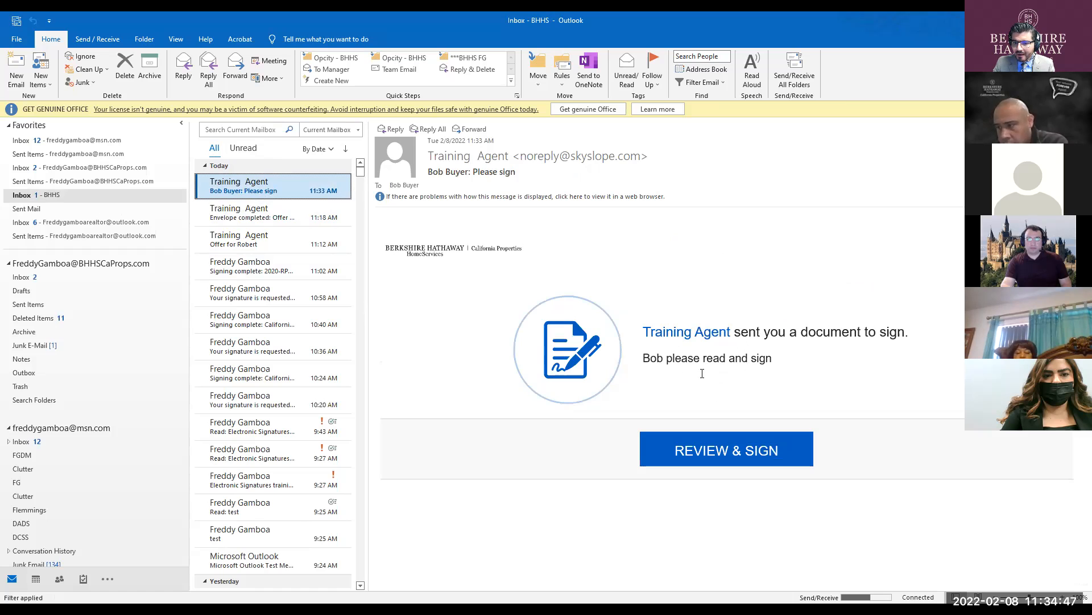
key("ctrl")
key("ctrl")
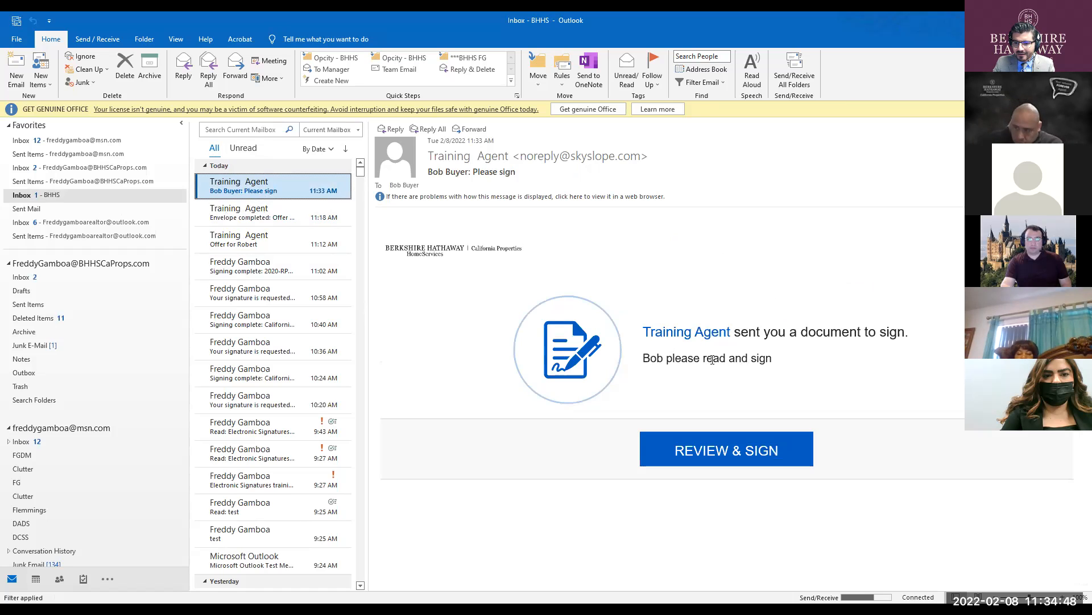
left_click(722, 461)
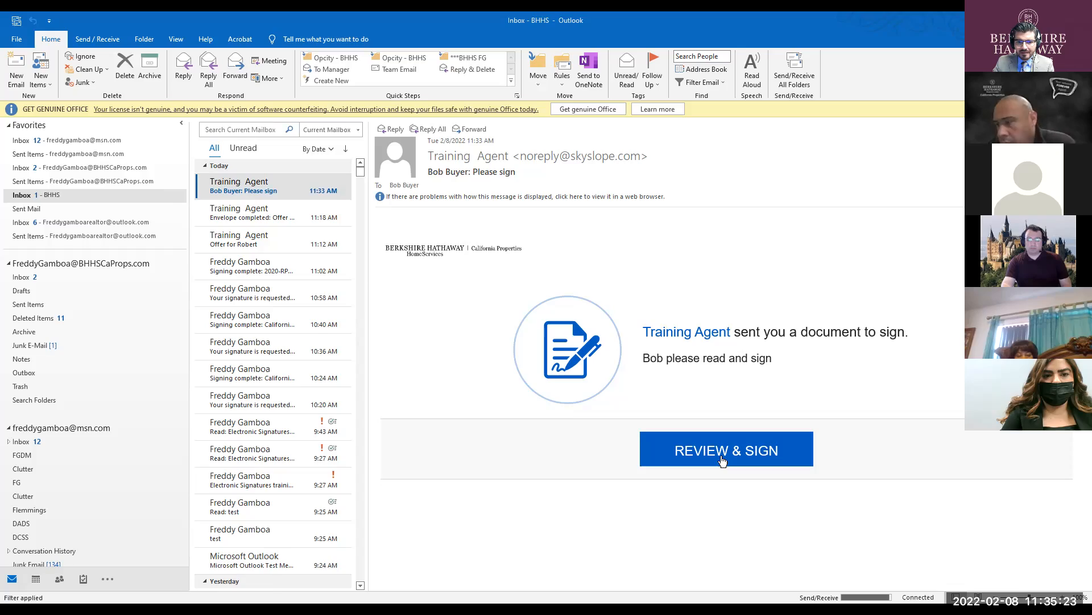
left_click(722, 461)
- Add the buyer's initials on pages 8, 10, 11, 12, 13 and the page-14 arbitration clause
scroll(421, 481, "down", 10)
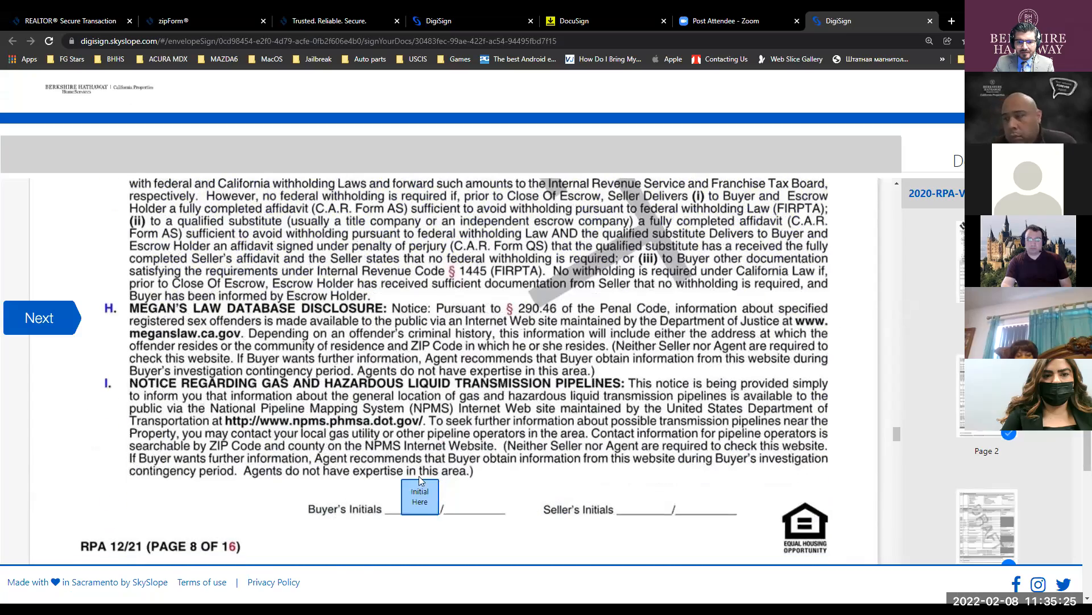
scroll(418, 479, "down", 6)
left_click(417, 333)
scroll(417, 333, "down", 8)
scroll(417, 333, "down", 3)
left_click(417, 333)
scroll(417, 333, "down", 20)
left_click(416, 333)
scroll(416, 335, "down", 15)
left_click(416, 332)
scroll(416, 333, "down", 15)
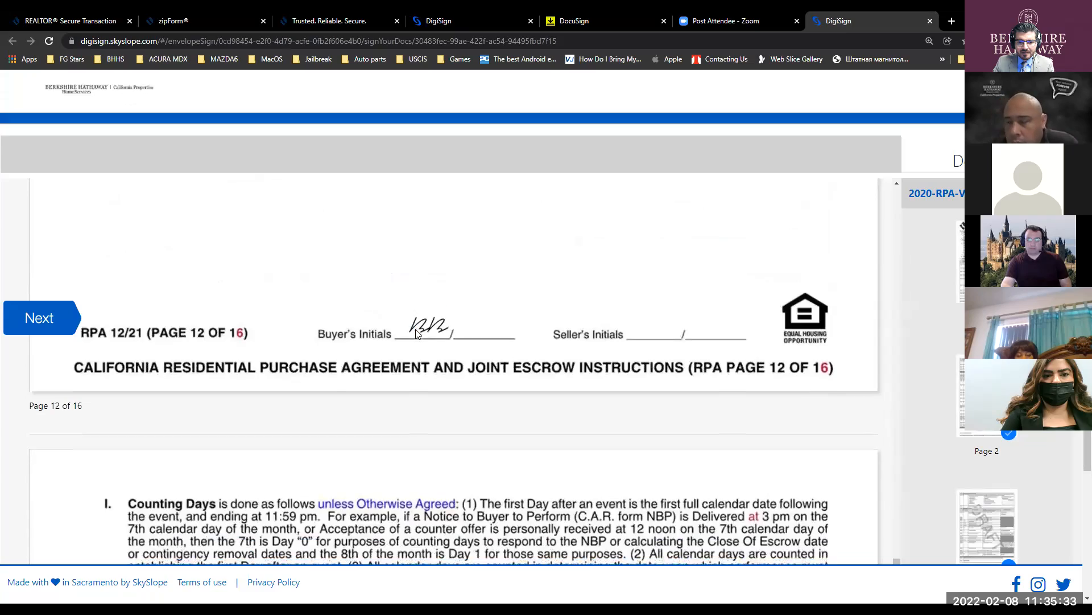
left_click(347, 332)
scroll(342, 330, "down", 15)
left_click(305, 326)
- Add the buyer's signature and submit the signed agreement
scroll(306, 325, "down", 15)
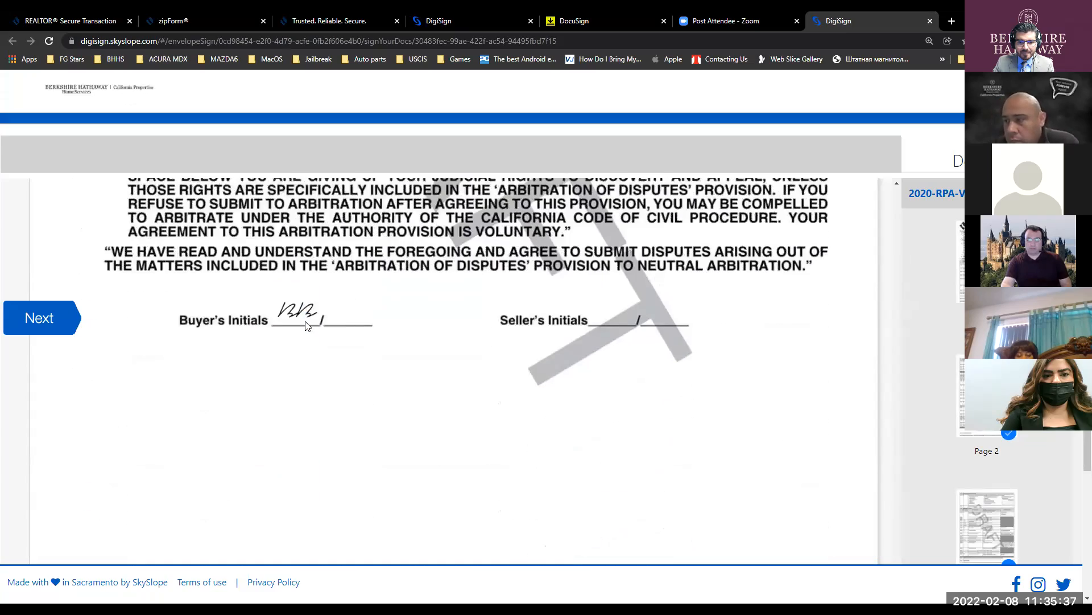
left_click(269, 325)
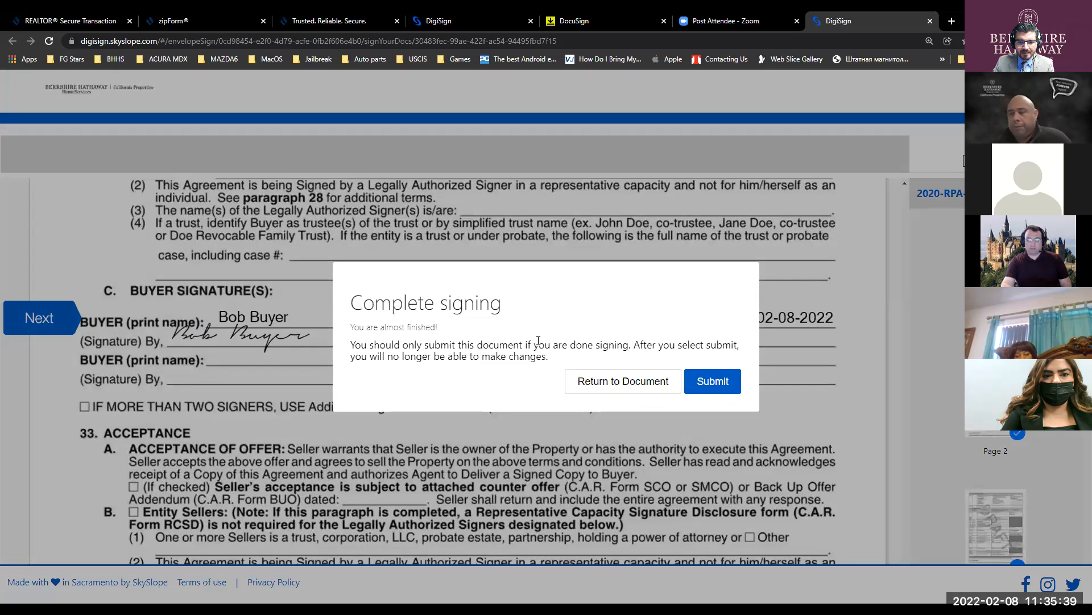
left_click(713, 379)
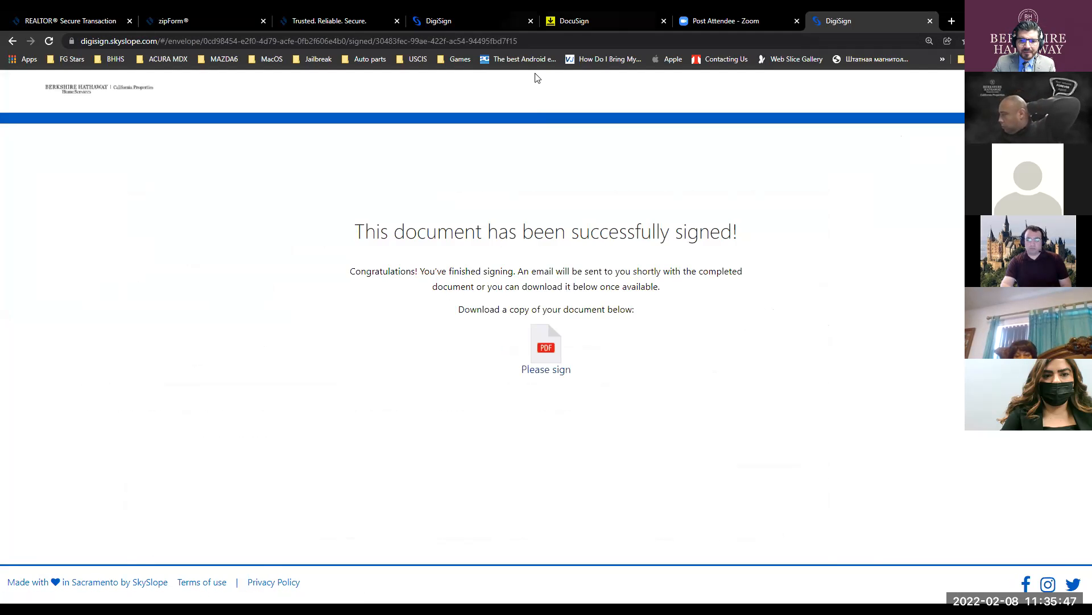
- Check the recent emails in the BHHS and BHHSCaProps inboxes in Outlook
key("alt+Tab")
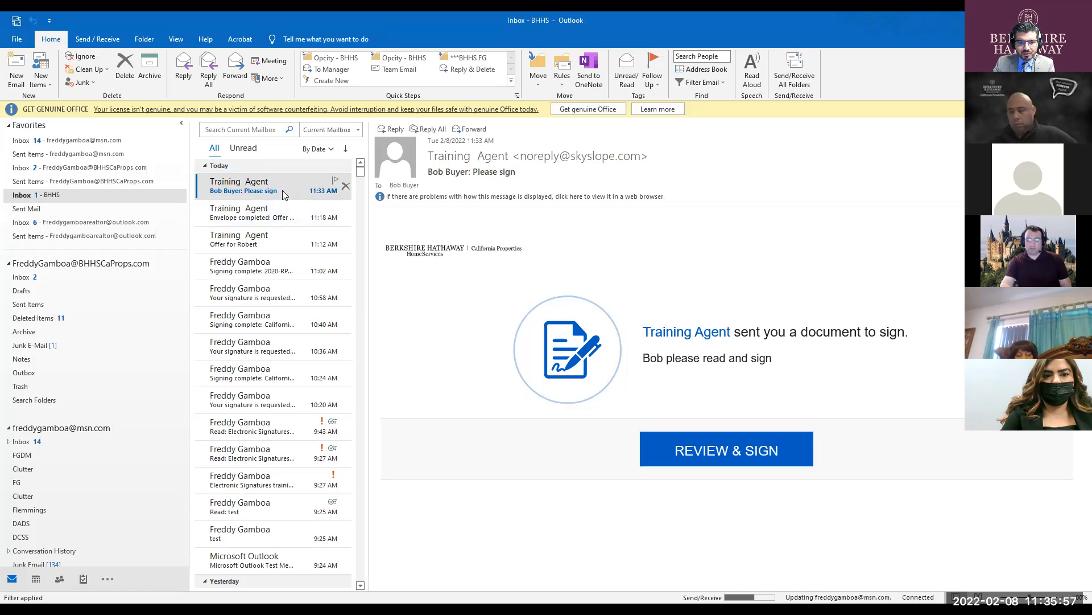
left_click(283, 211)
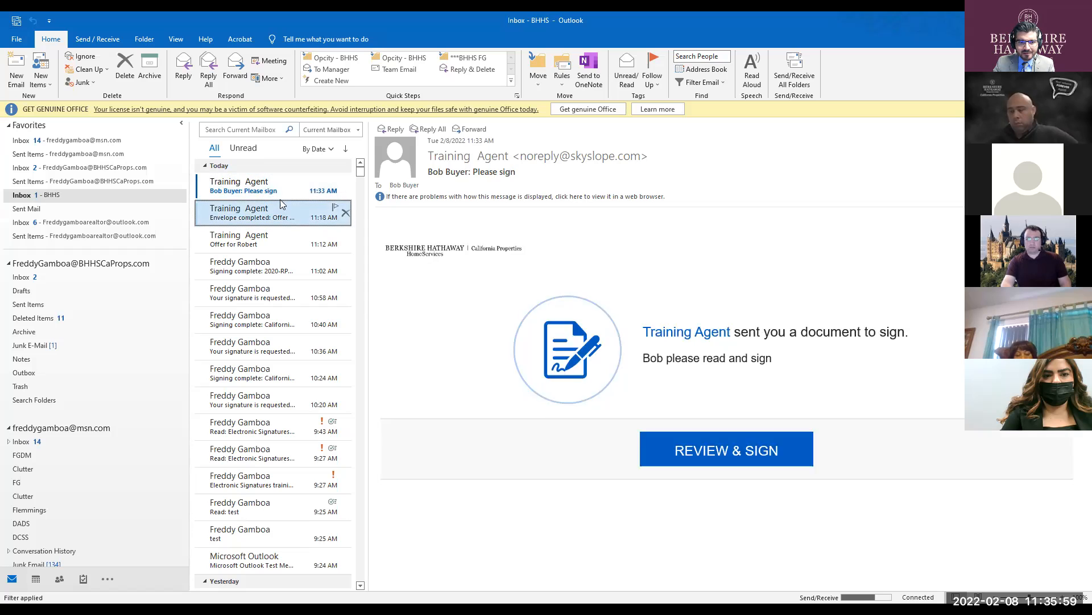
left_click(286, 185)
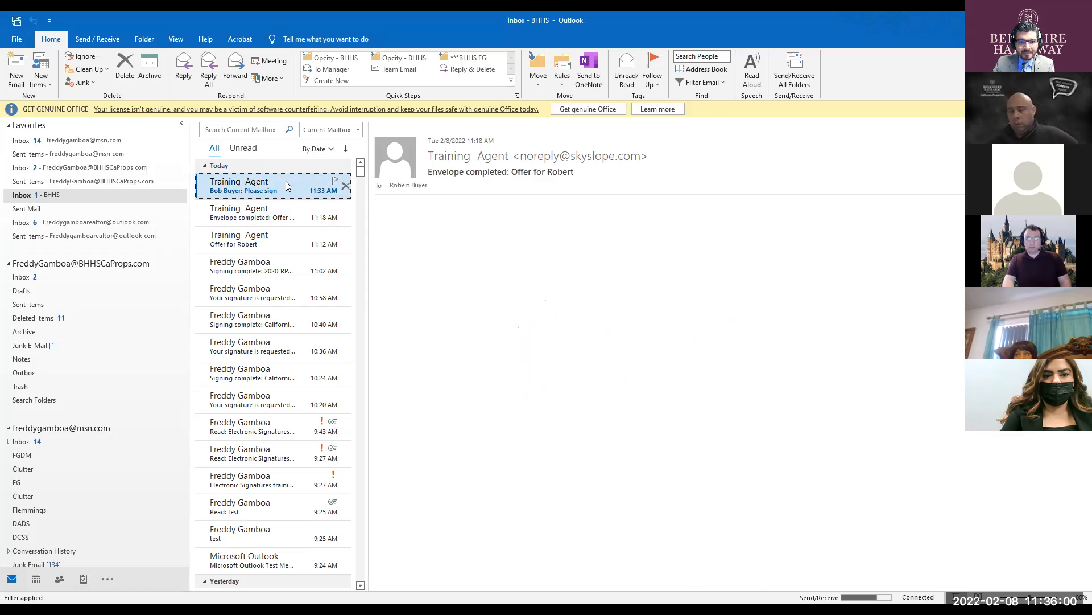
left_click(73, 170)
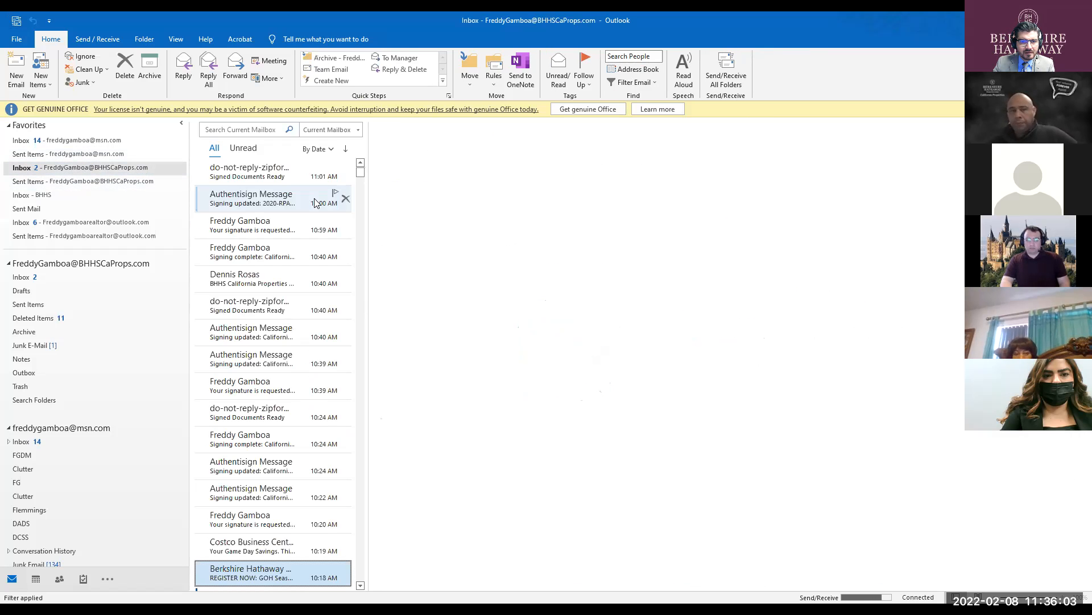
scroll(360, 174, "up", 2)
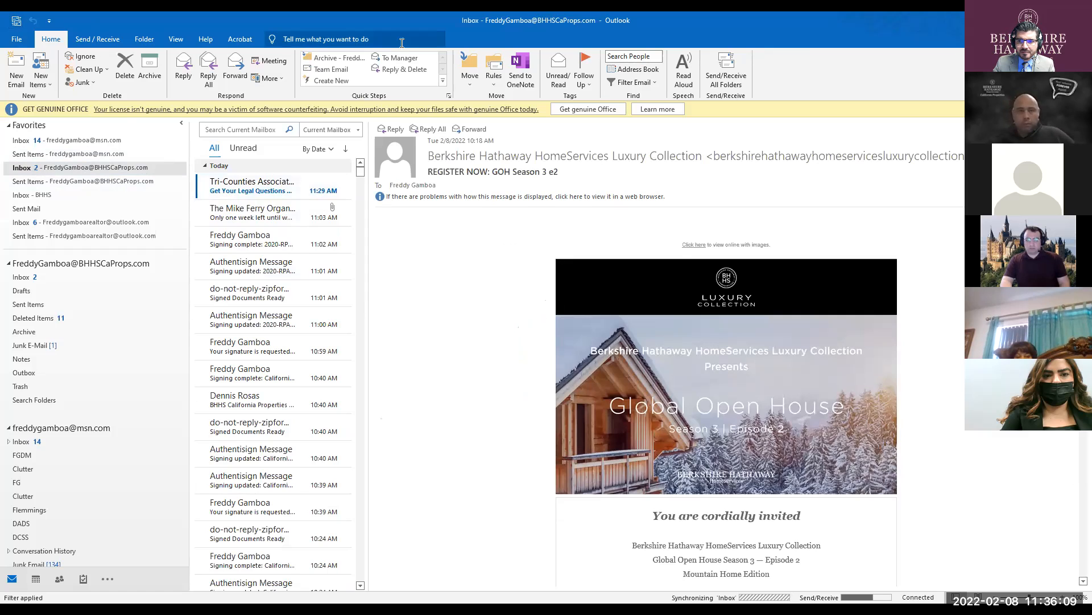
left_click(297, 213)
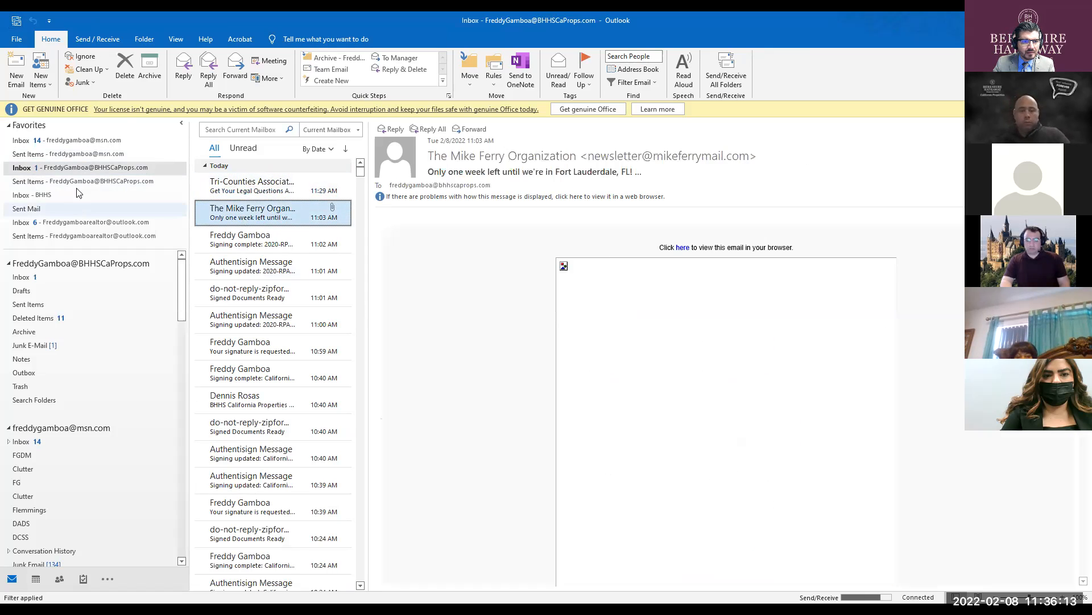
- Open the 'All Signed: Please sign' email and launch its completed signed document
left_click(89, 142)
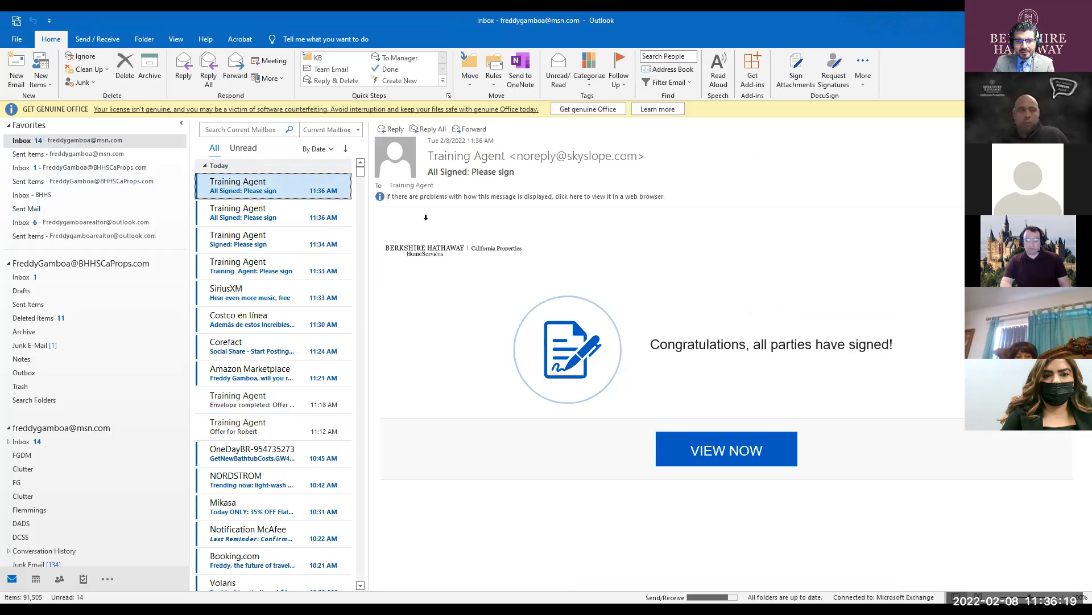
left_click(281, 192)
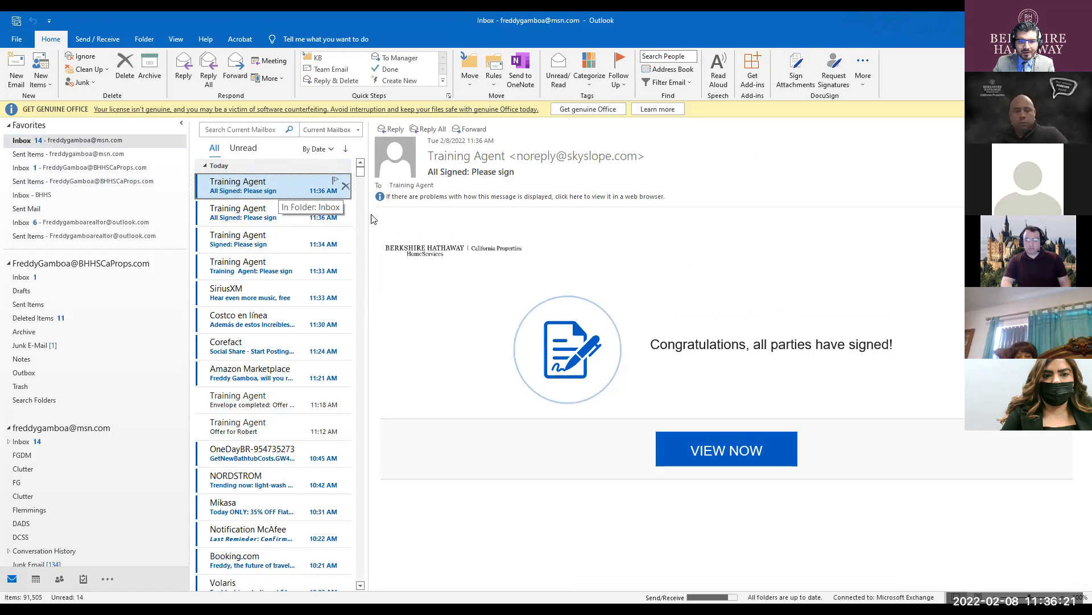
left_click(718, 457)
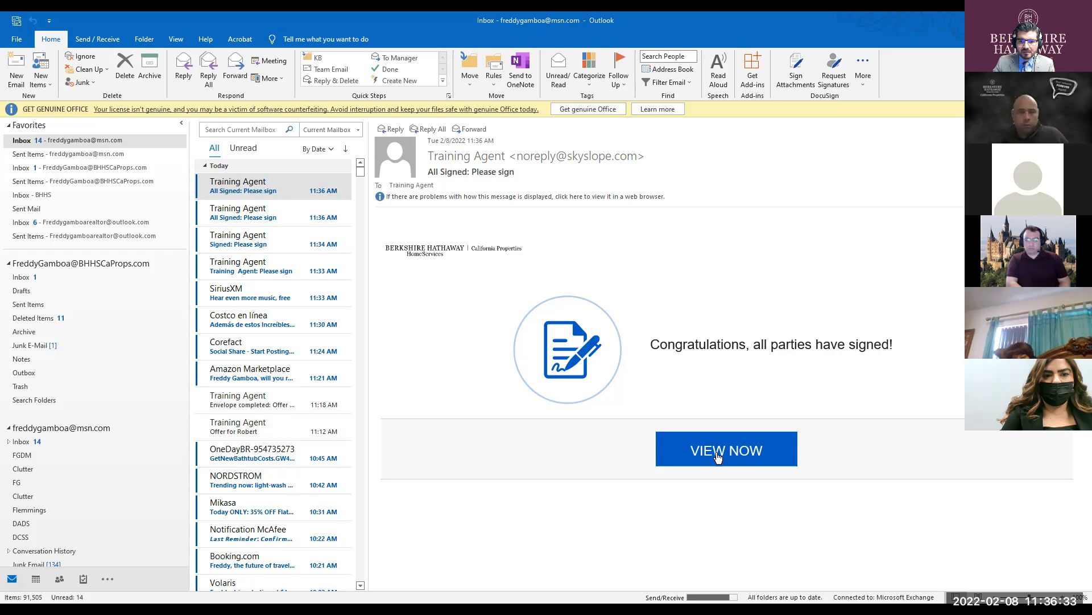
left_click(718, 455)
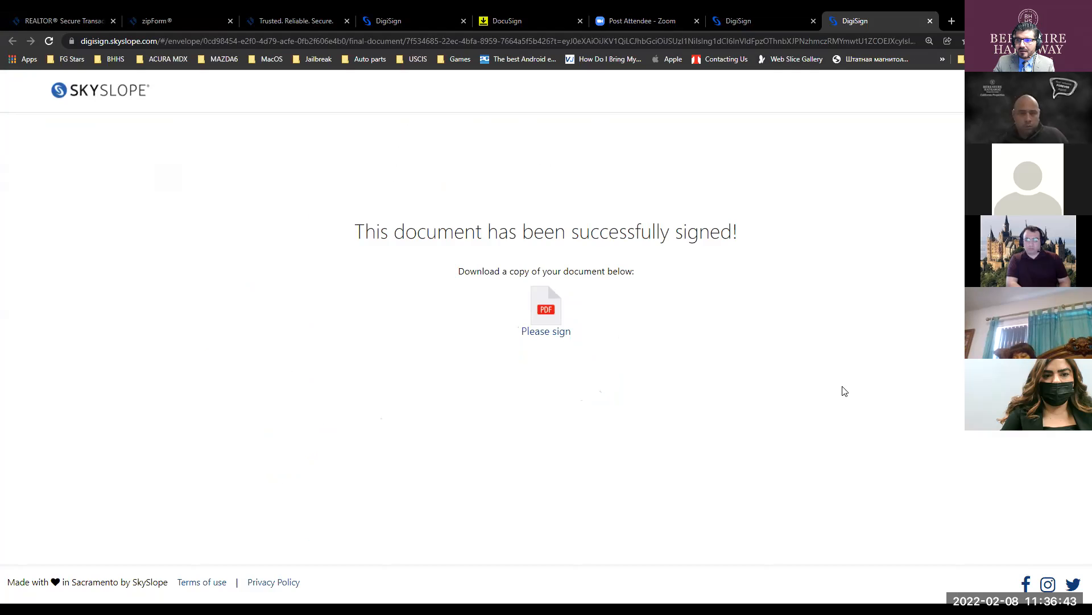
- Maximize the signed RPA PDF in Acrobat and read through it to page 16
key("alt+Tab")
key("super+Up")
scroll(624, 290, "down", 1)
scroll(623, 291, "down", 10)
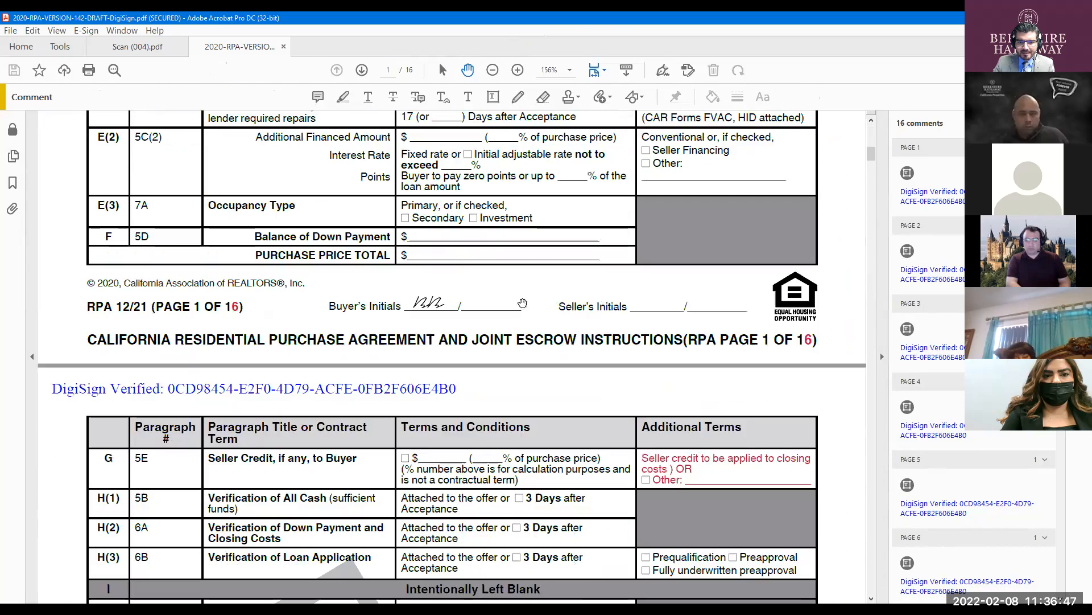
scroll(430, 291, "down", 8)
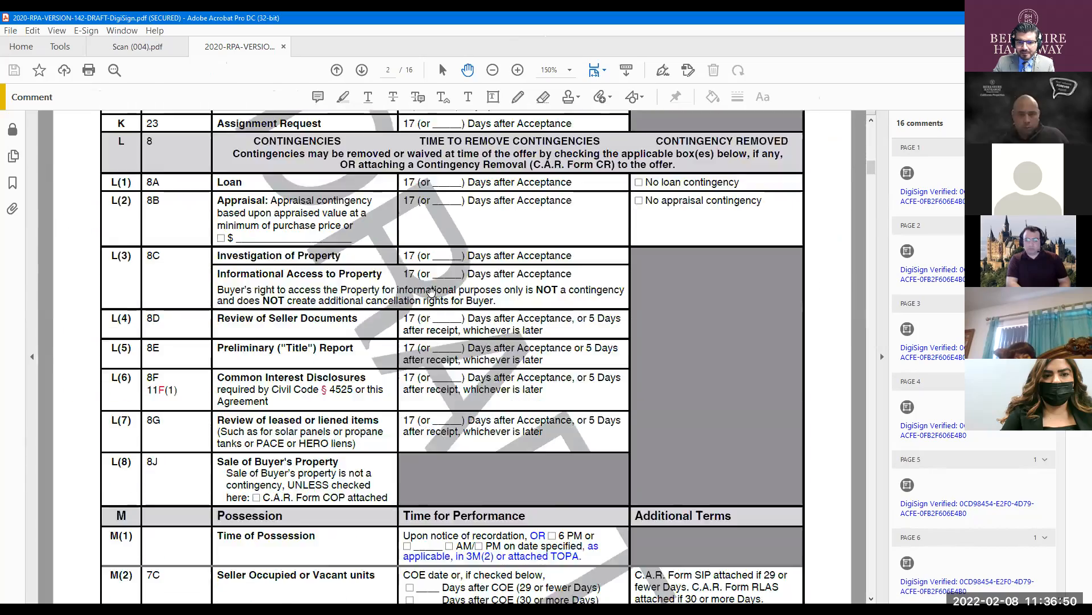
scroll(430, 292, "down", 5)
left_click_drag(871, 170, 859, 411)
scroll(574, 351, "down", 8)
scroll(575, 351, "down", 15)
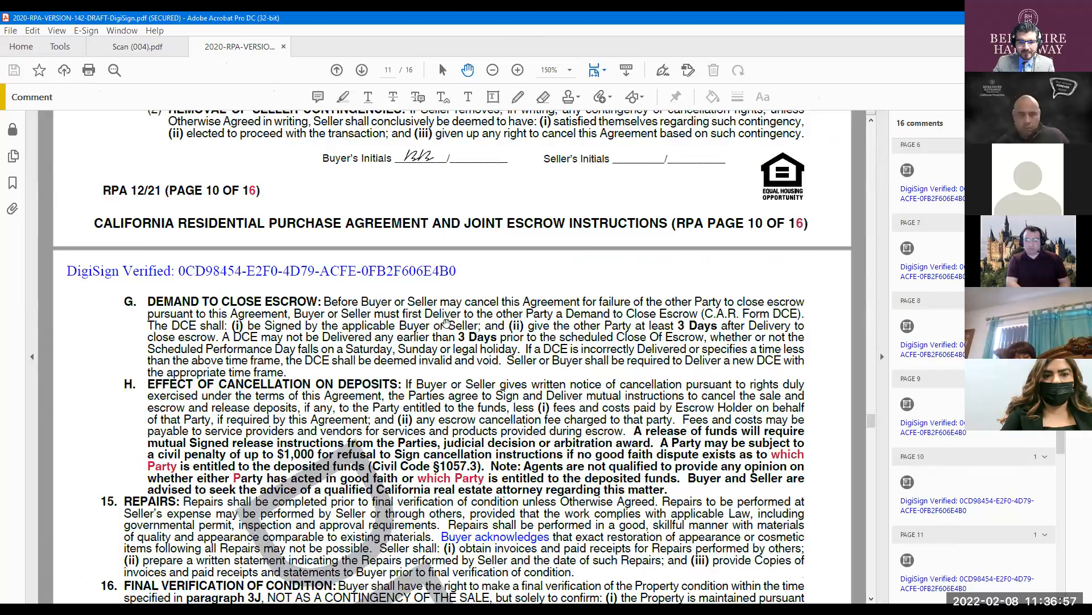
scroll(494, 334, "down", 10)
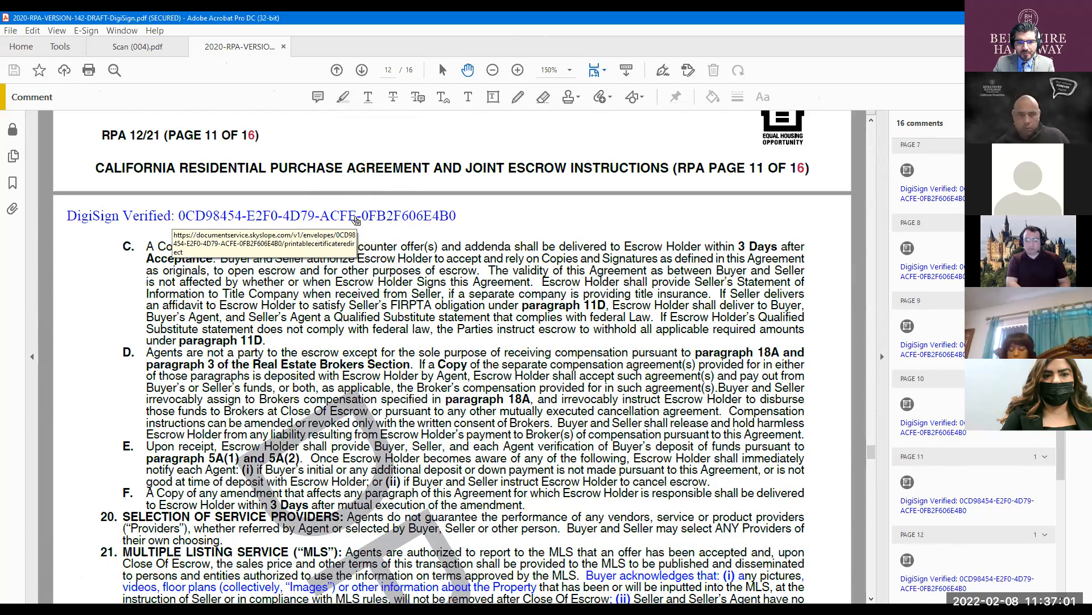
left_click(356, 220)
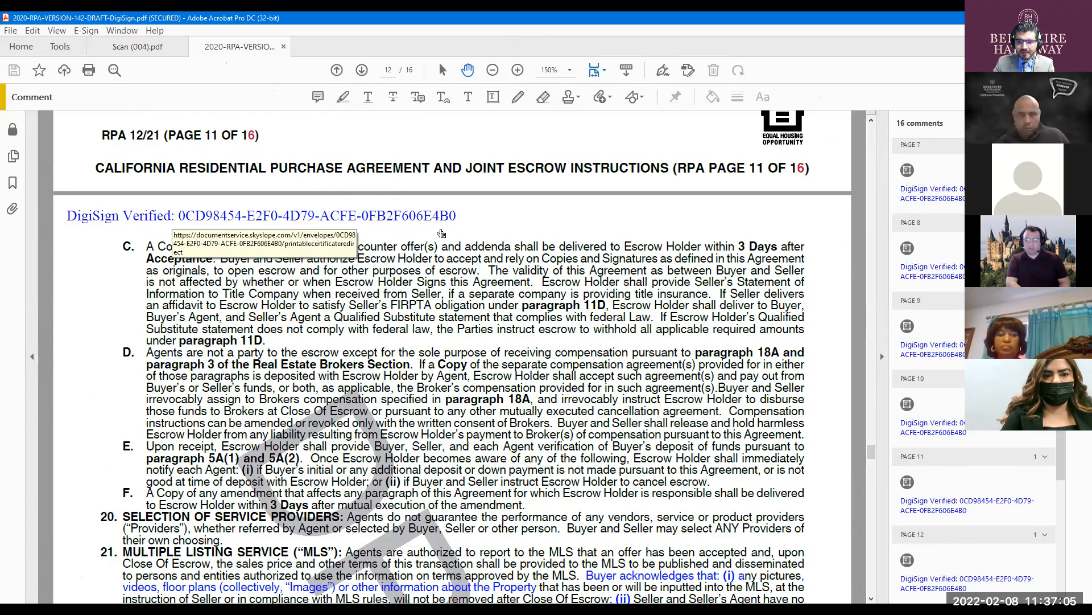
scroll(441, 233, "down", 10)
scroll(578, 320, "down", 15)
scroll(567, 315, "down", 20)
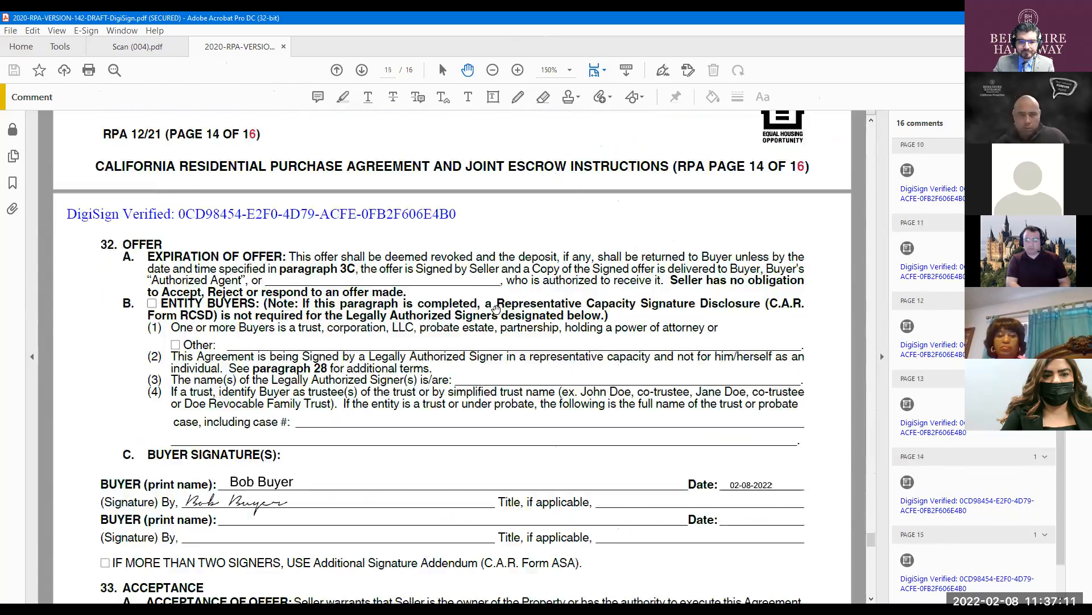
scroll(496, 309, "down", 15)
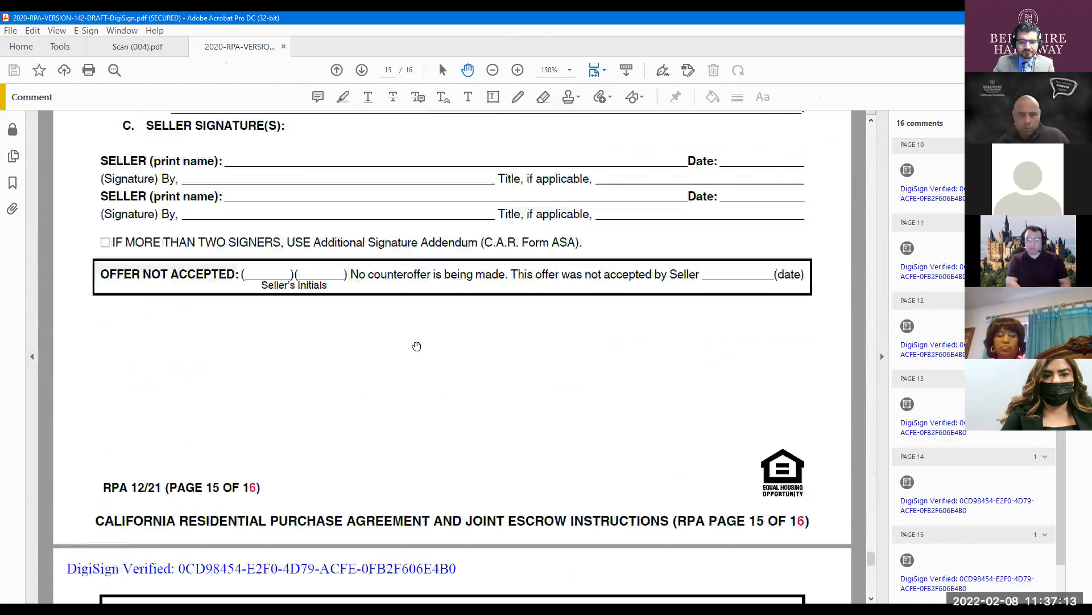
scroll(416, 346, "down", 10)
scroll(333, 313, "down", 6)
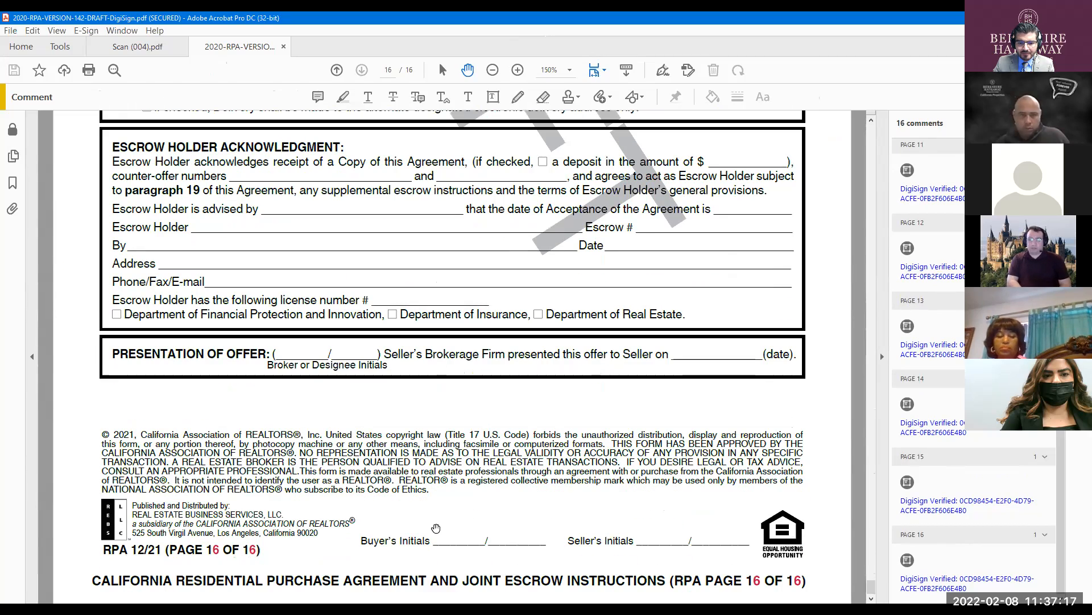
key("ctrl")
key("ctrl")
key("ctrl")
key("ctrl")
key("ctrl")
key("ctrl")
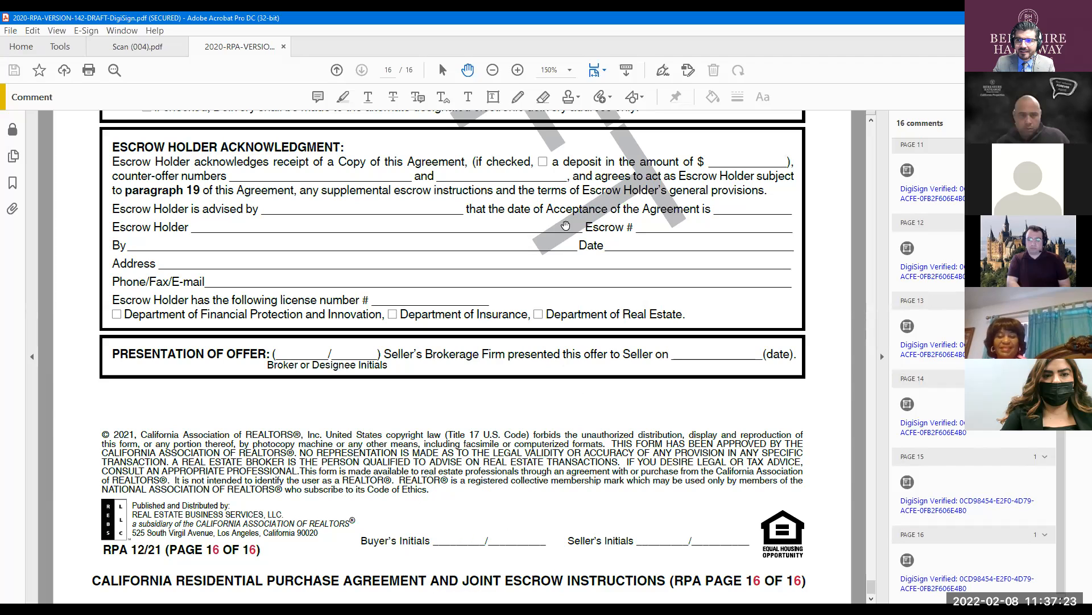
key("ctrl")
key("ctrl")
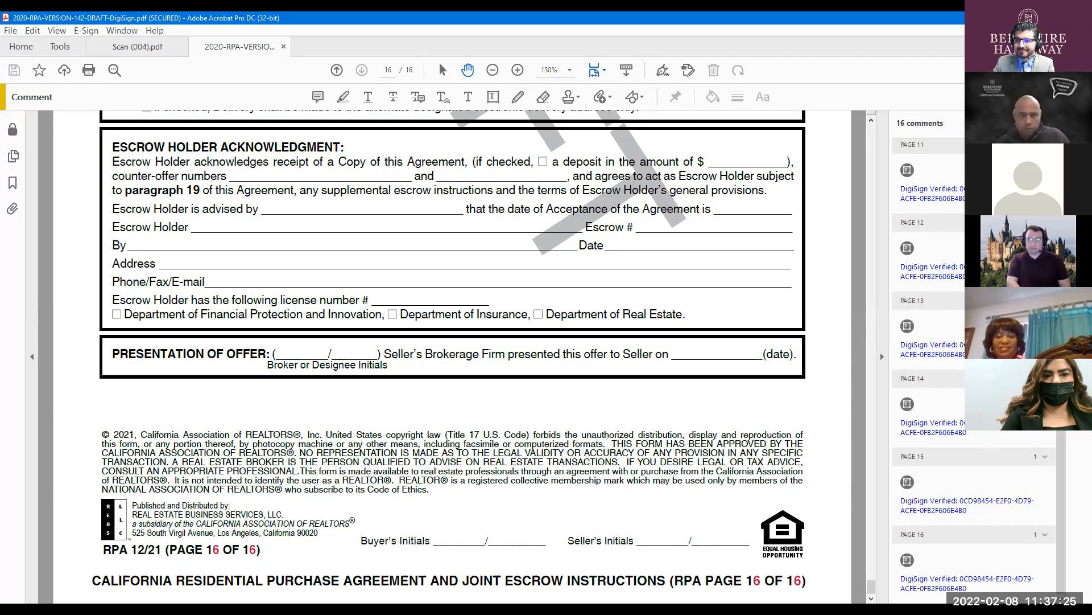
- Close only the signed 2020-RPA-VERSION-142-DRAFT-DigiSign.pdf tab and return to the browser
left_click(1079, 18)
left_click(557, 333)
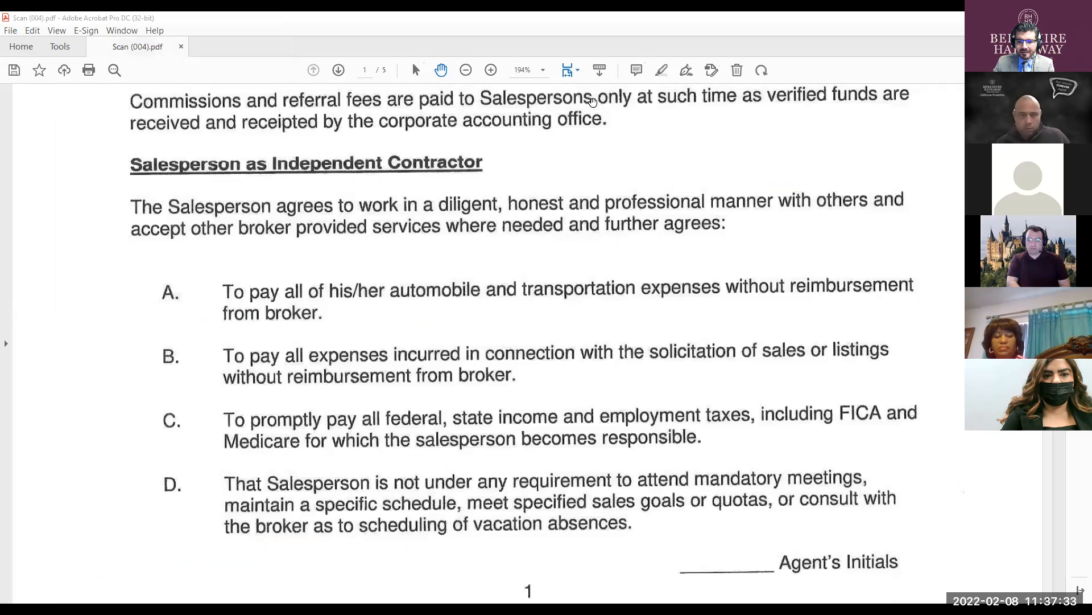
key("alt+Tab")
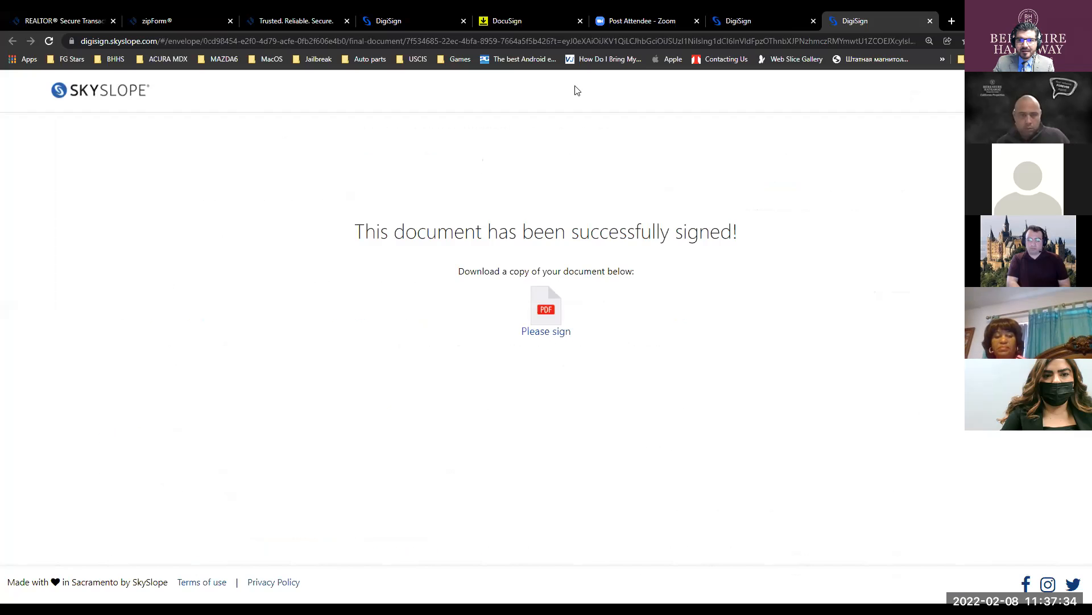
- Switch to the DigiSign browser tab and refresh the Completed envelopes list
left_click(750, 22)
key("ctrl+shift+Tab")
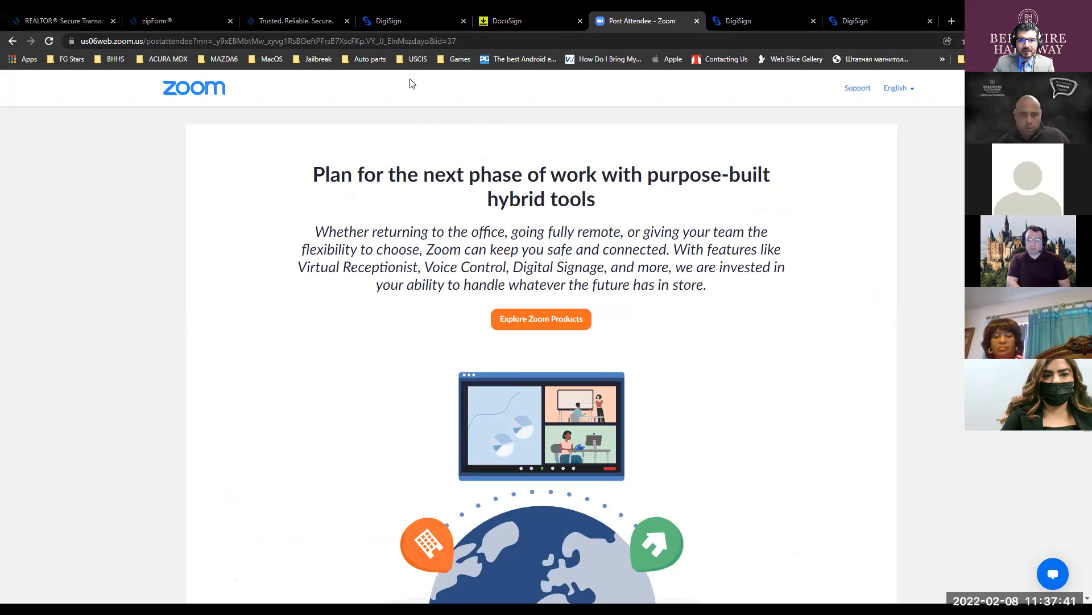
key("ctrl+4")
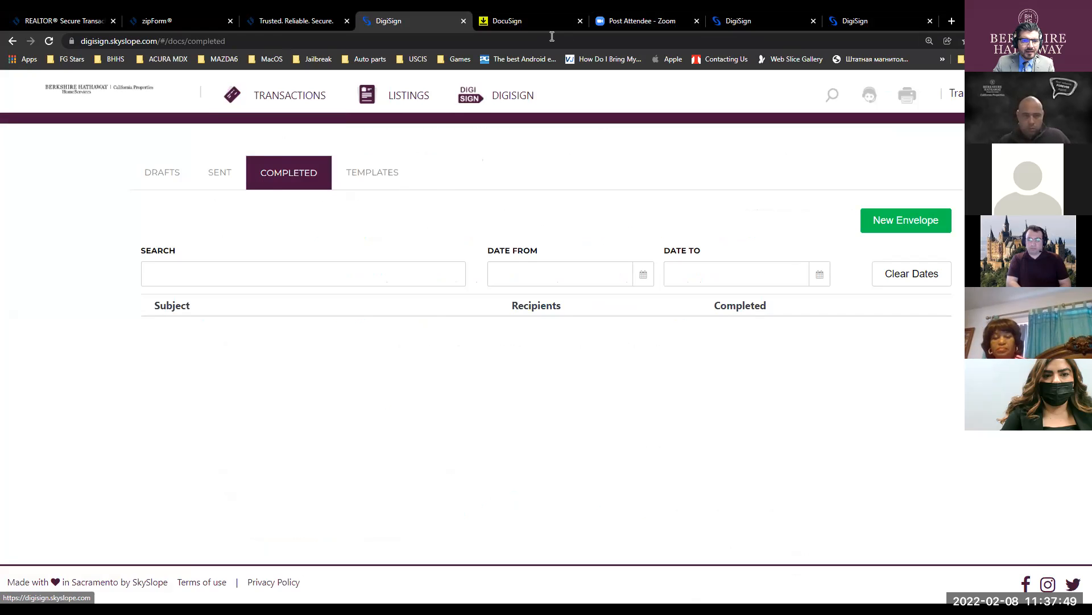
left_click(86, 94)
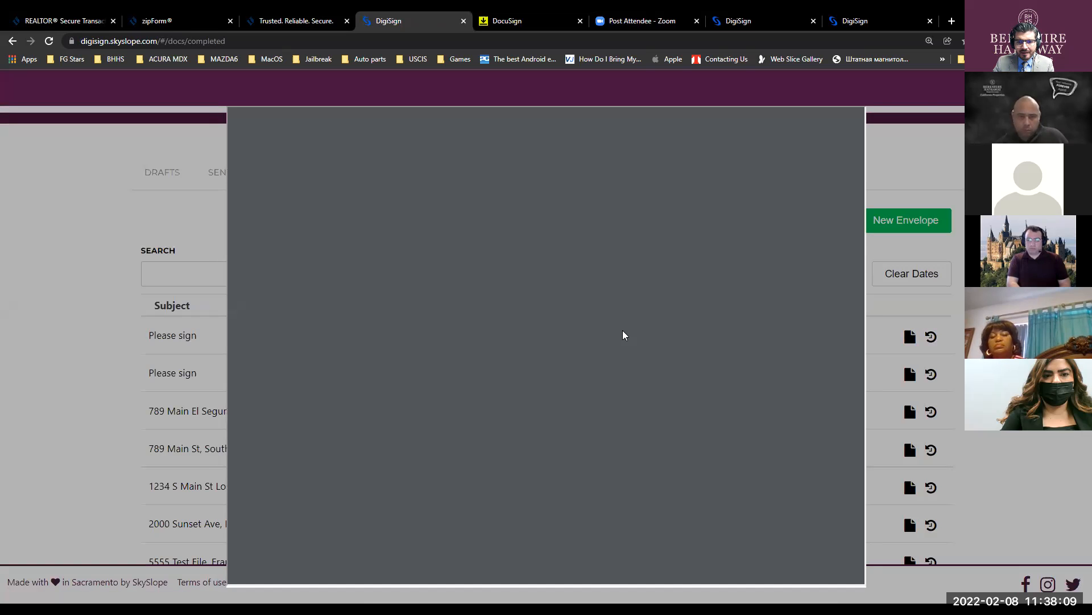
- Preview the newest 'Please sign' envelope's signed agreement, then close the viewer
scroll(552, 277, "down", 6)
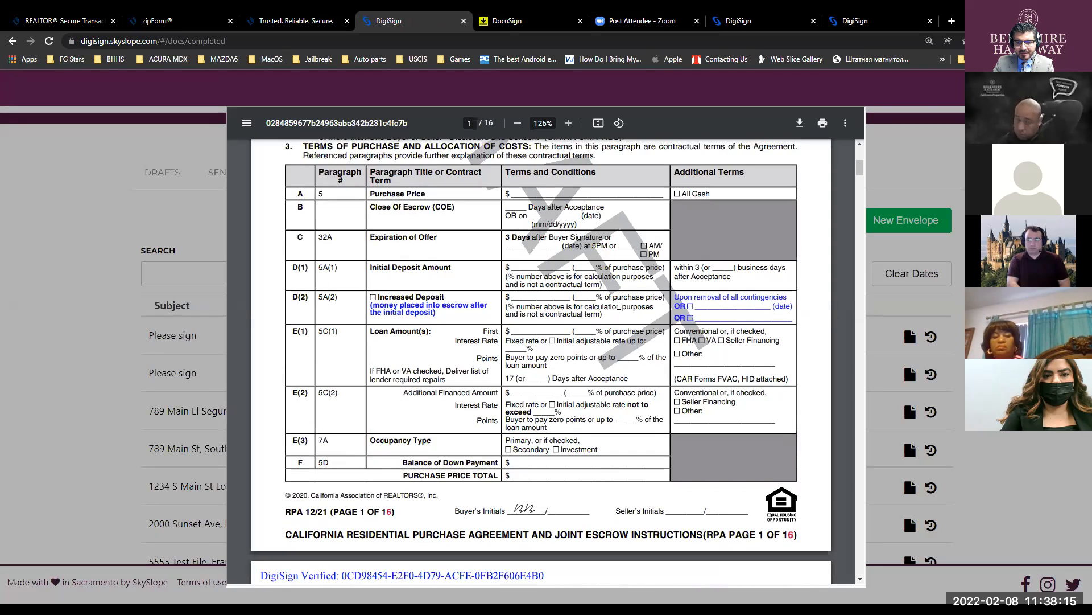
scroll(619, 306, "down", 10)
scroll(619, 306, "down", 5)
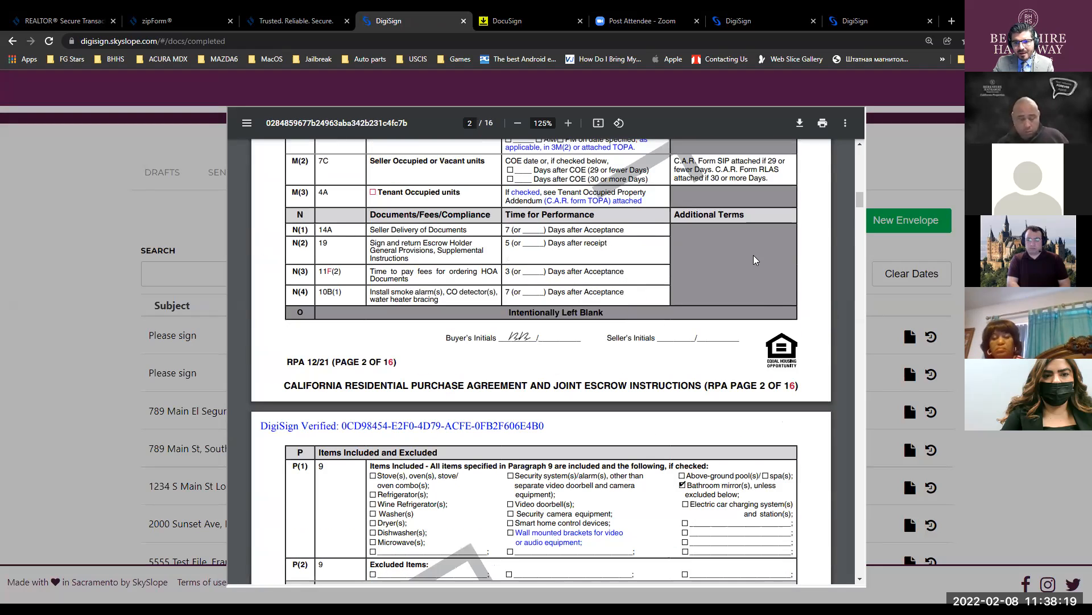
scroll(700, 295, "down", 5)
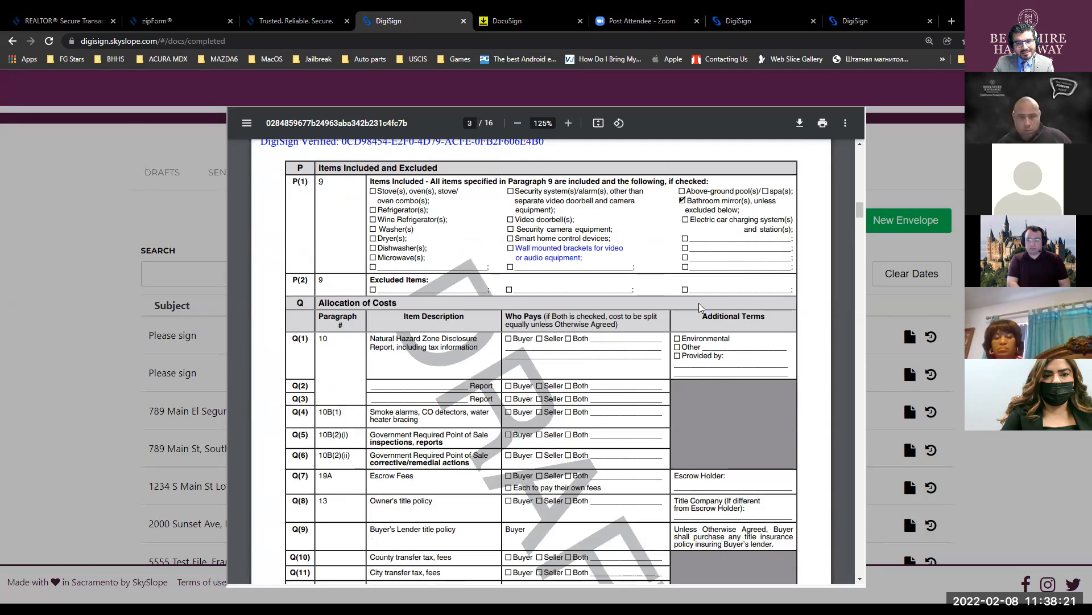
left_click(955, 150)
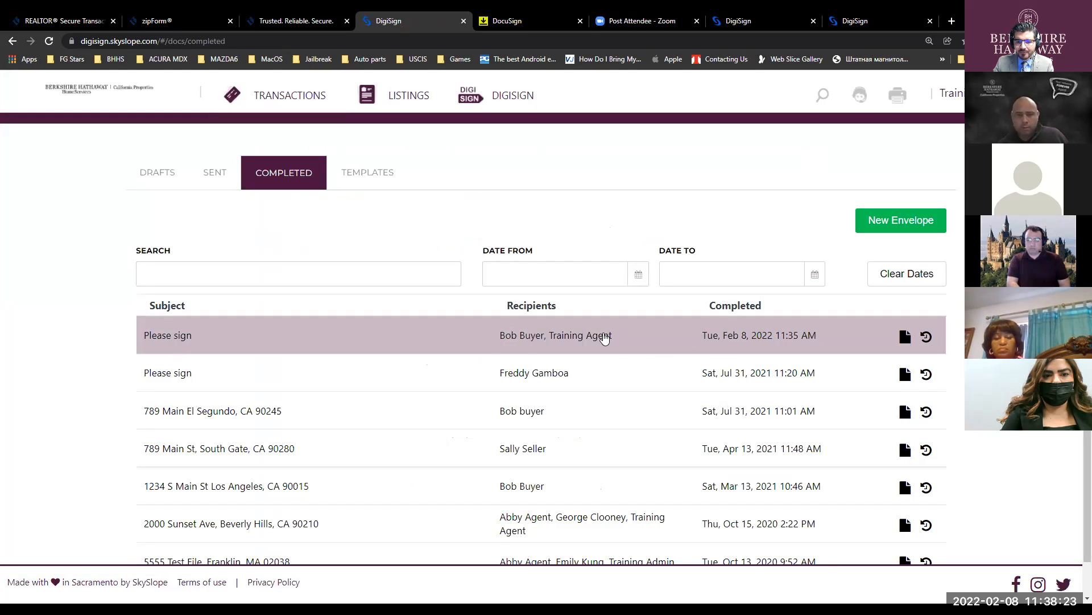
left_click(604, 338)
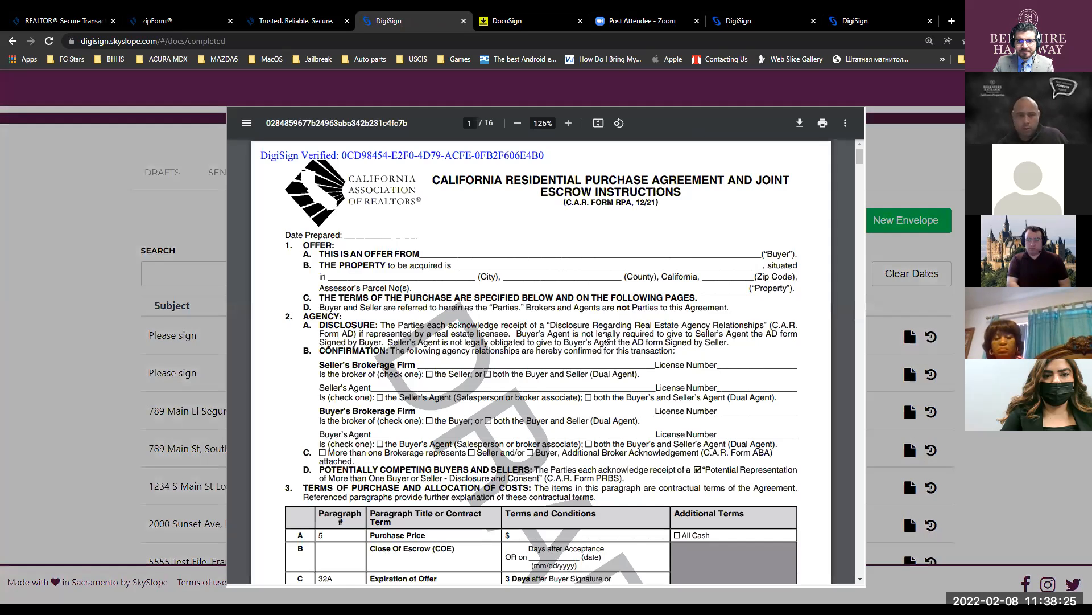
left_click(918, 137)
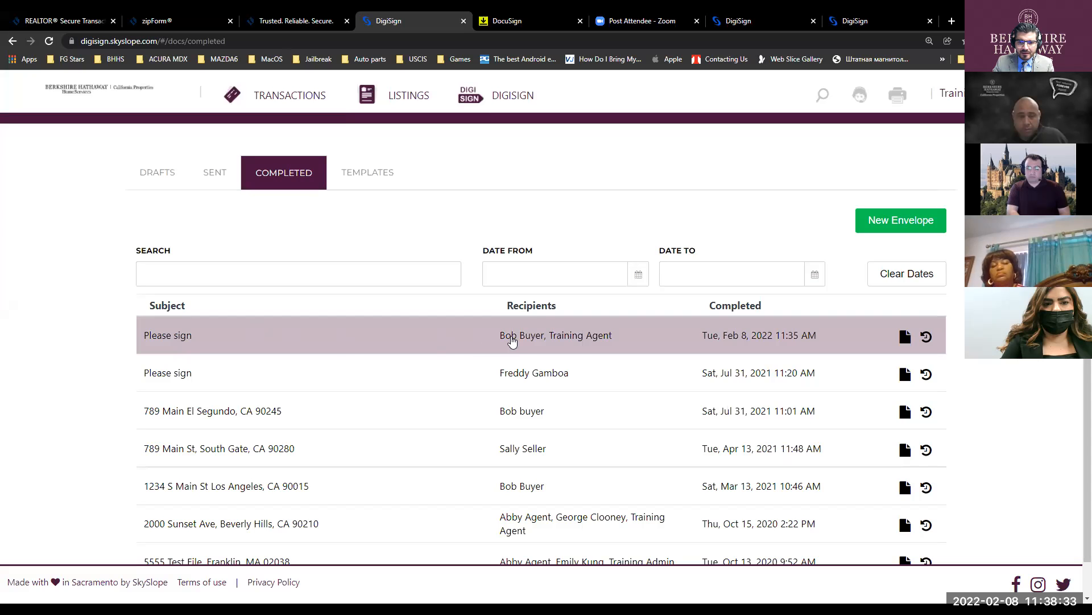
left_click(517, 341)
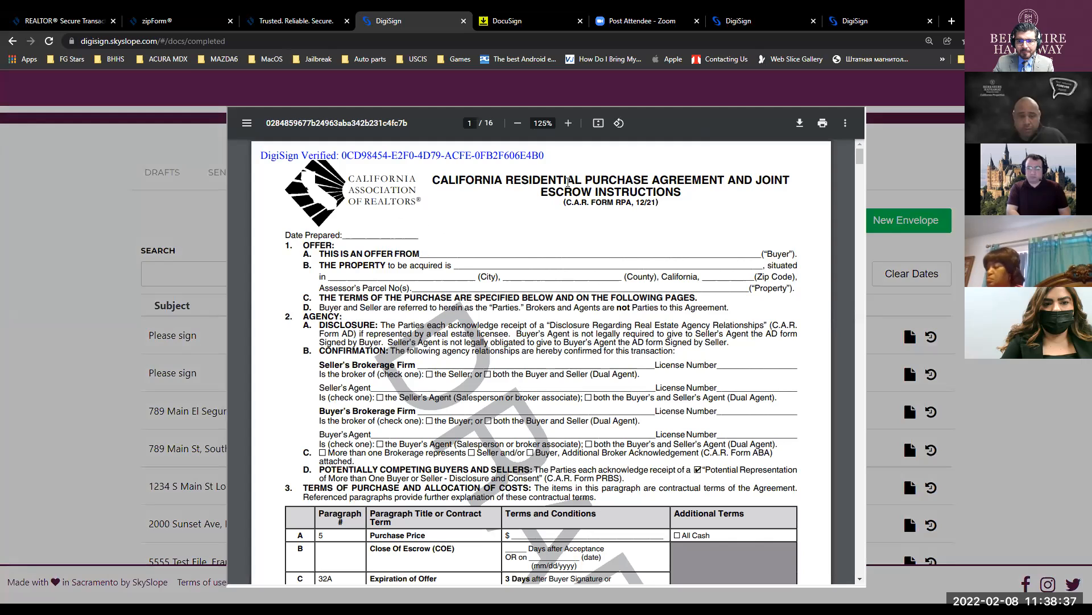
left_click(846, 123)
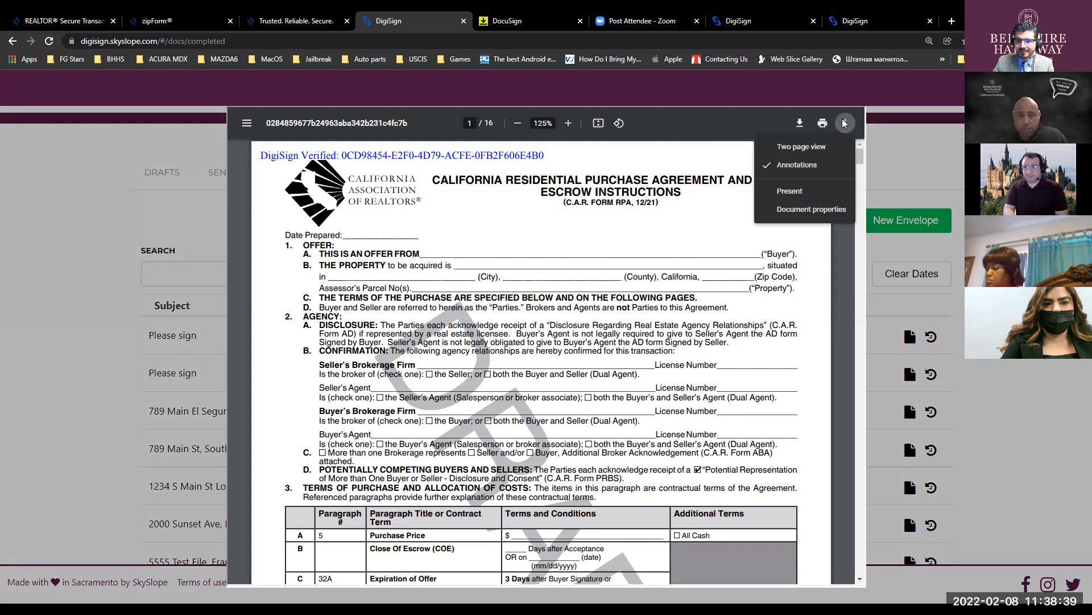
left_click(743, 295)
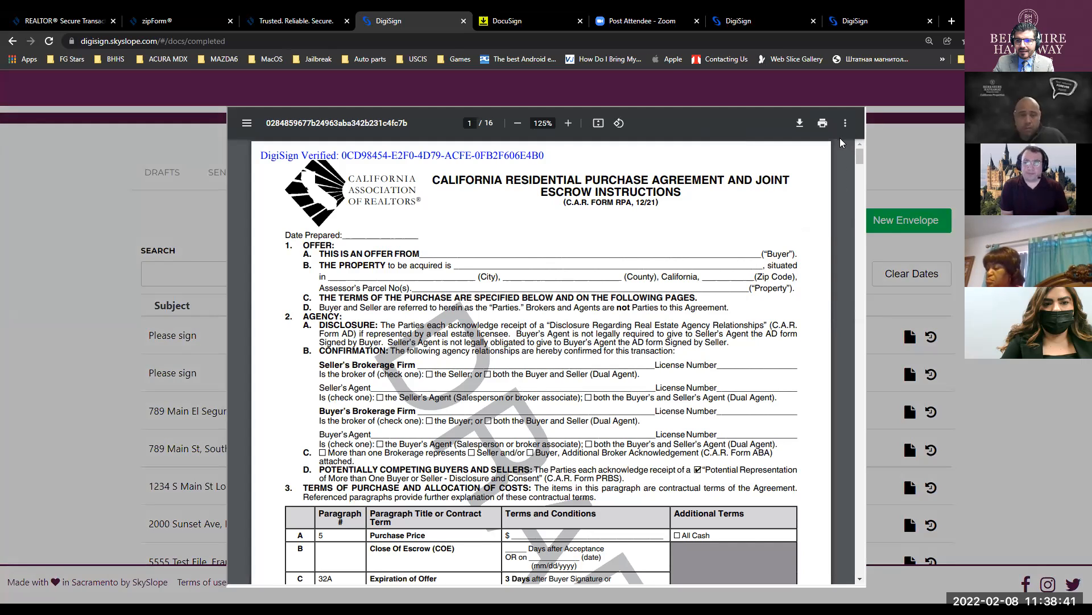
left_click(936, 159)
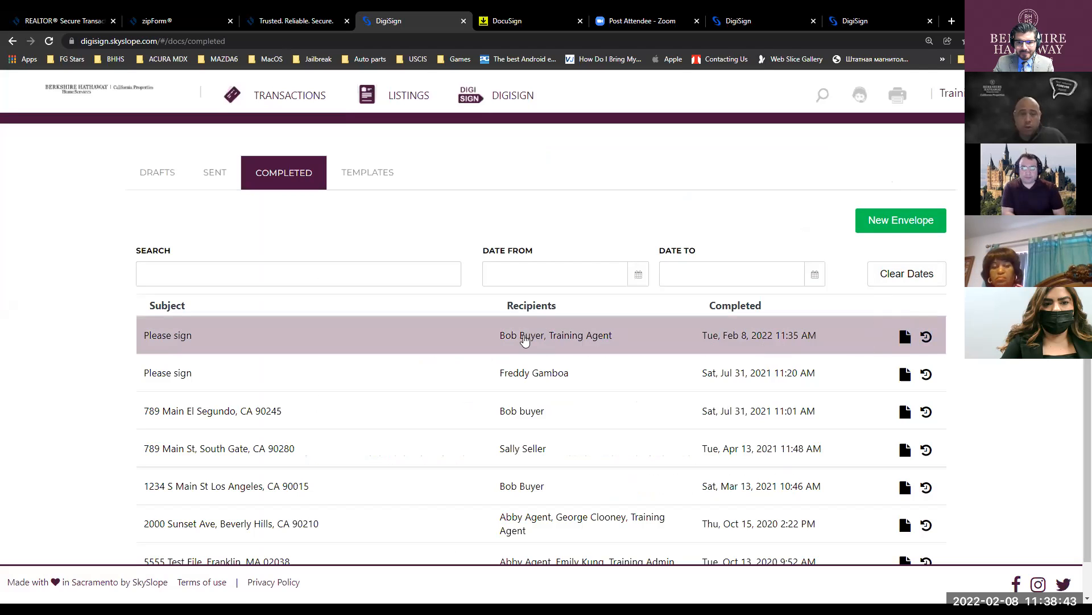